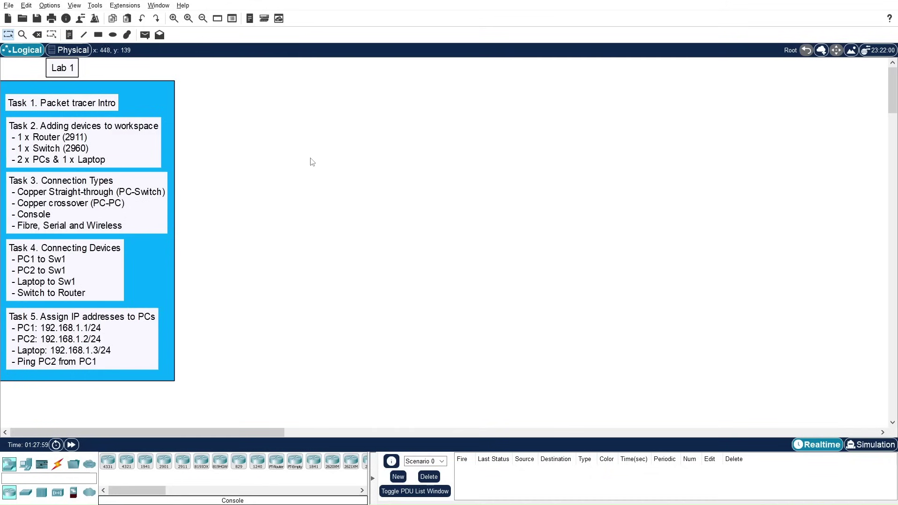
Step: Display the Connections category's cable types in the device-type selection box
left_click_drag(307, 158, 407, 201)
left_click(60, 465)
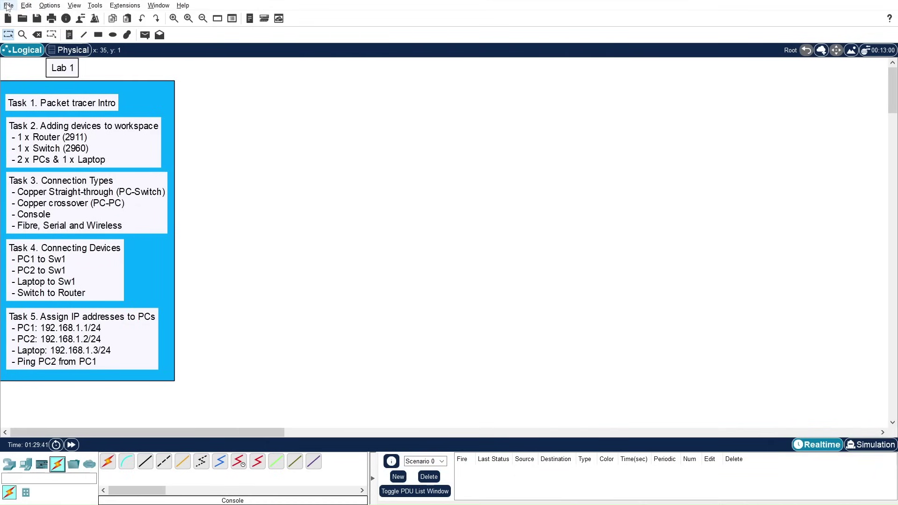
left_click(8, 6)
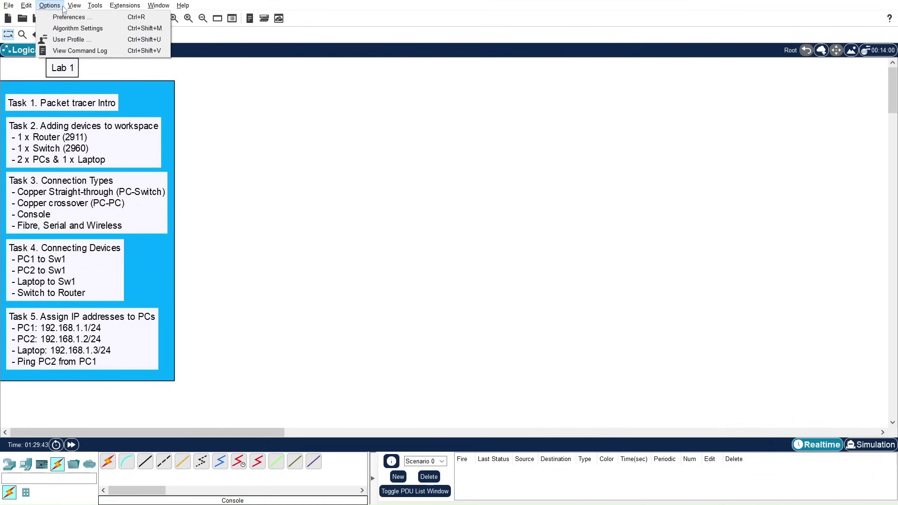
mouse_move(125, 7)
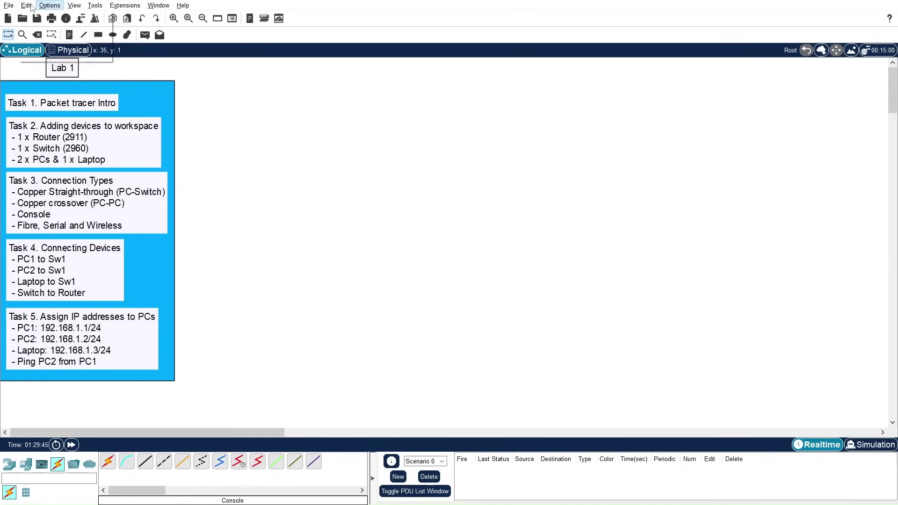
left_click(9, 6)
left_click(27, 5)
left_click(27, 5)
left_click(49, 5)
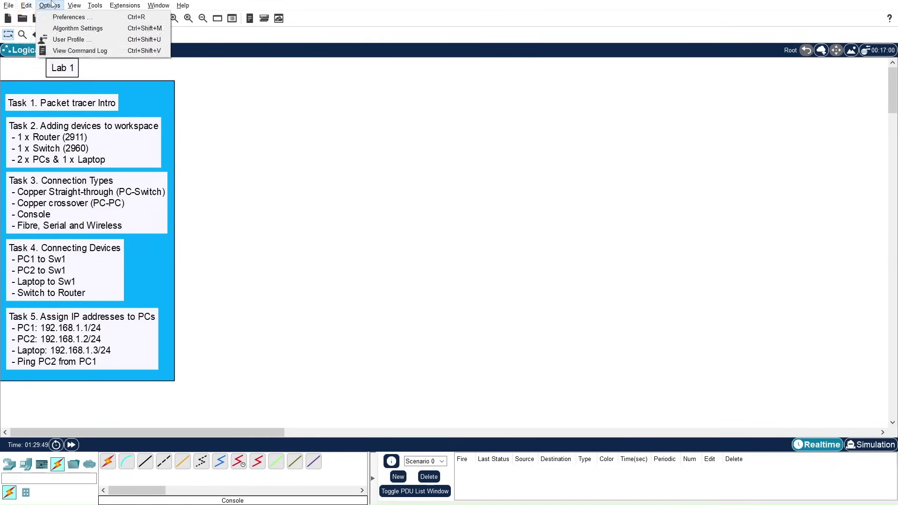
left_click(237, 5)
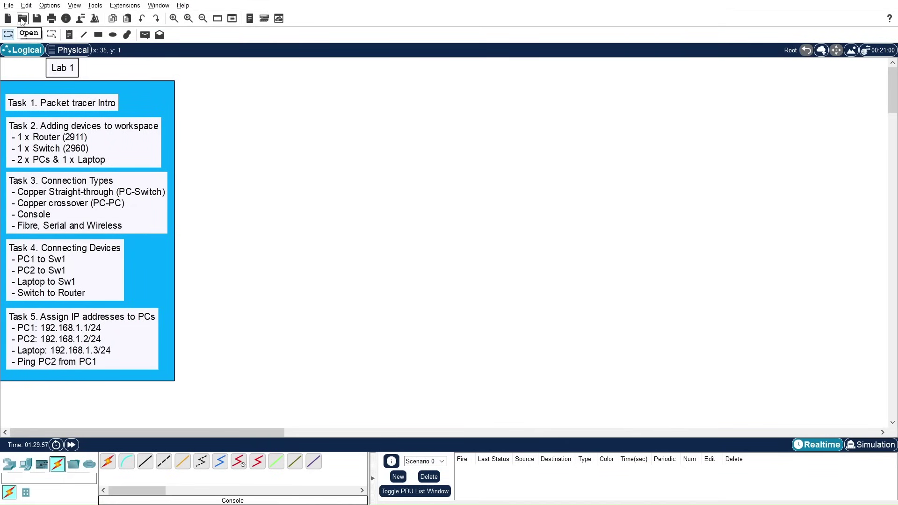
left_click(10, 5)
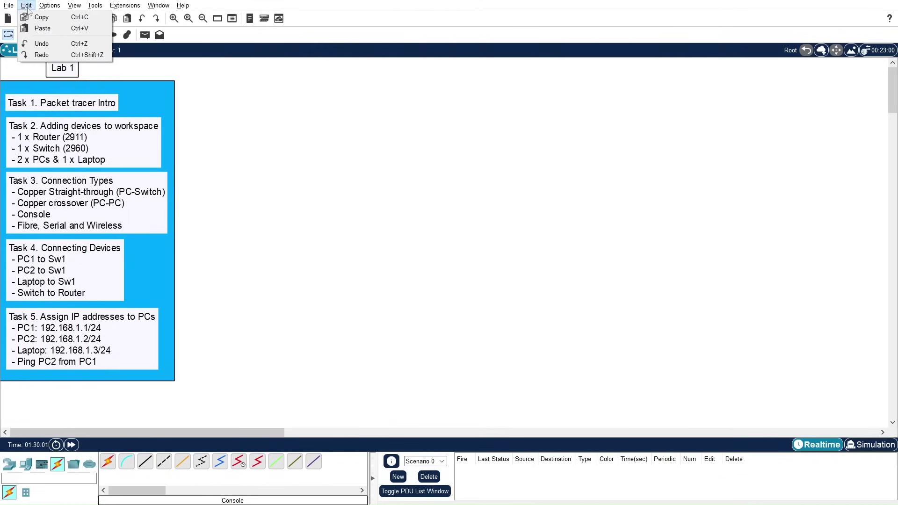
left_click(60, 5)
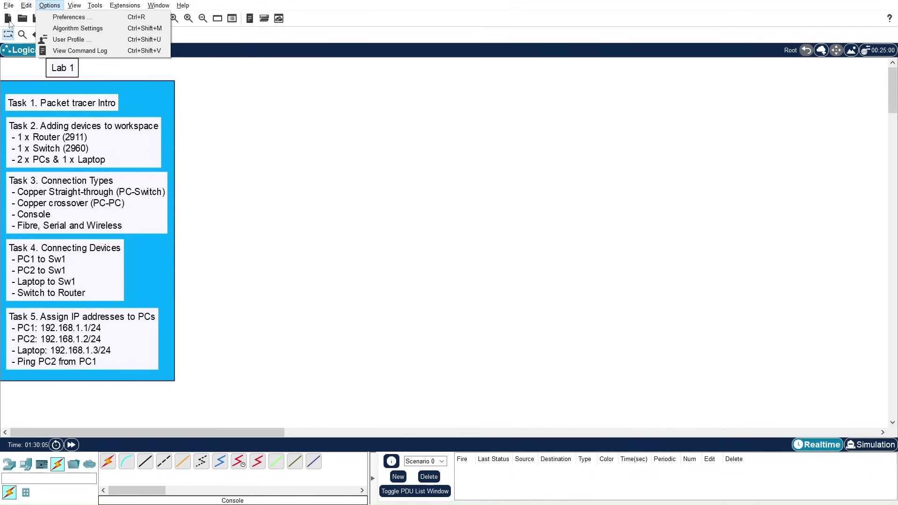
mouse_move(182, 5)
left_click(303, 18)
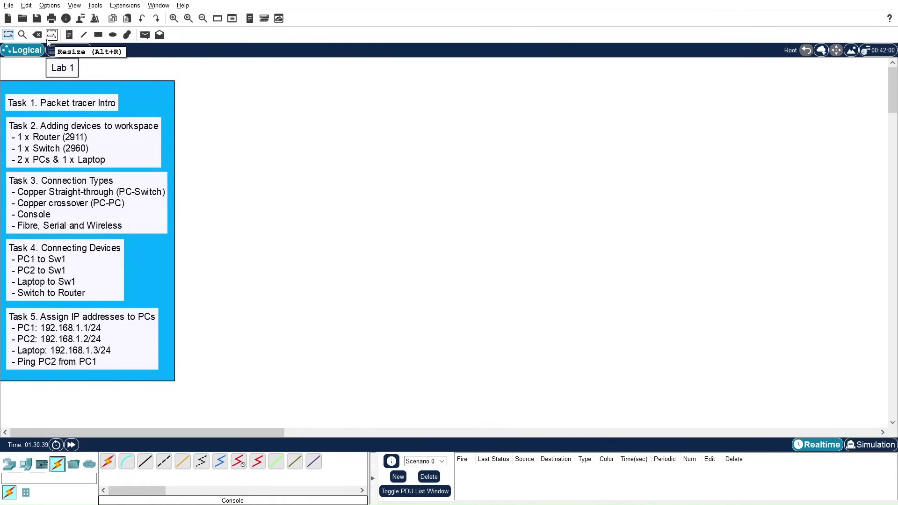
left_click(116, 9)
mouse_move(98, 8)
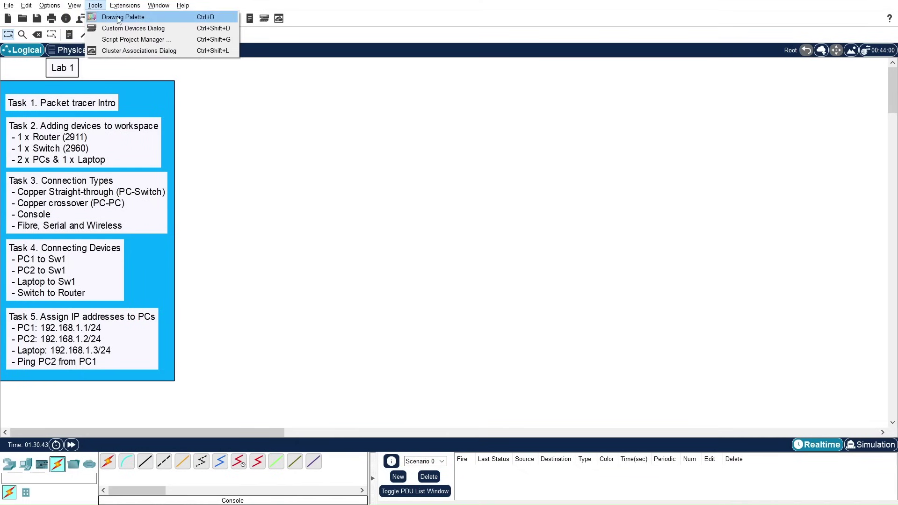
left_click(279, 45)
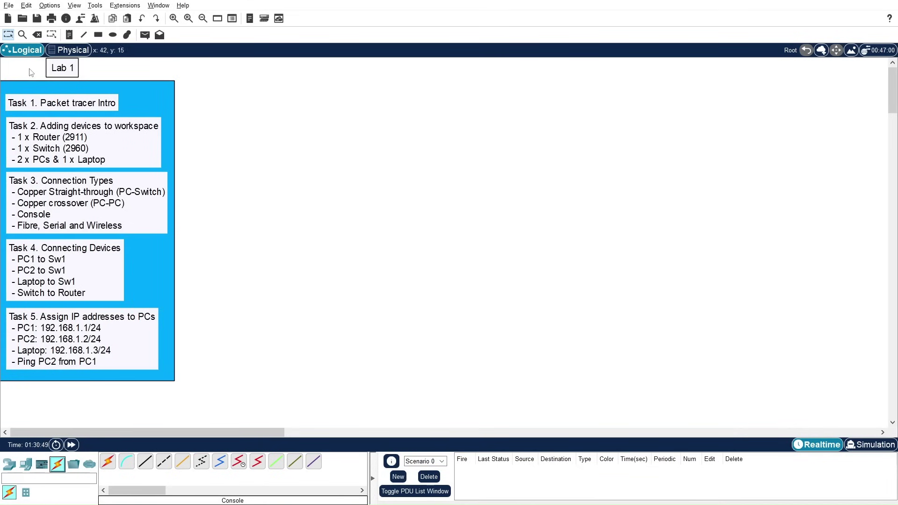
left_click_drag(17, 61, 210, 226)
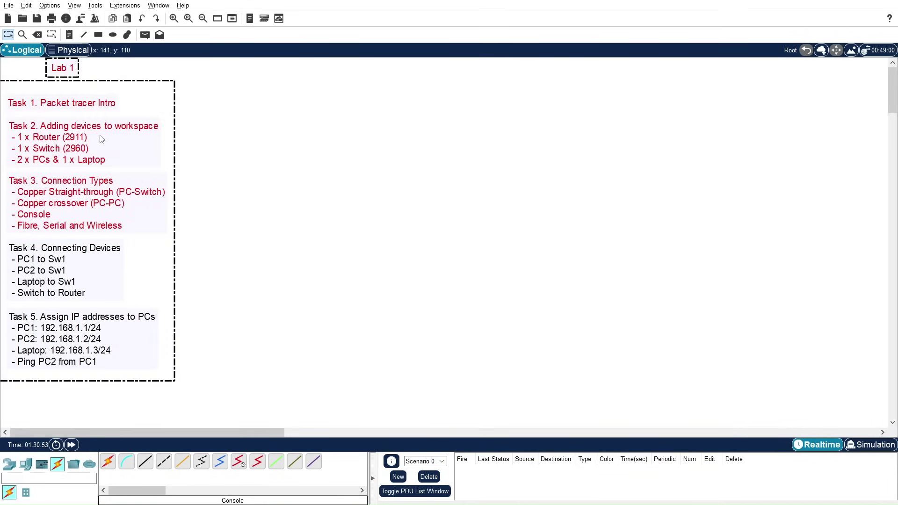
left_click(37, 37)
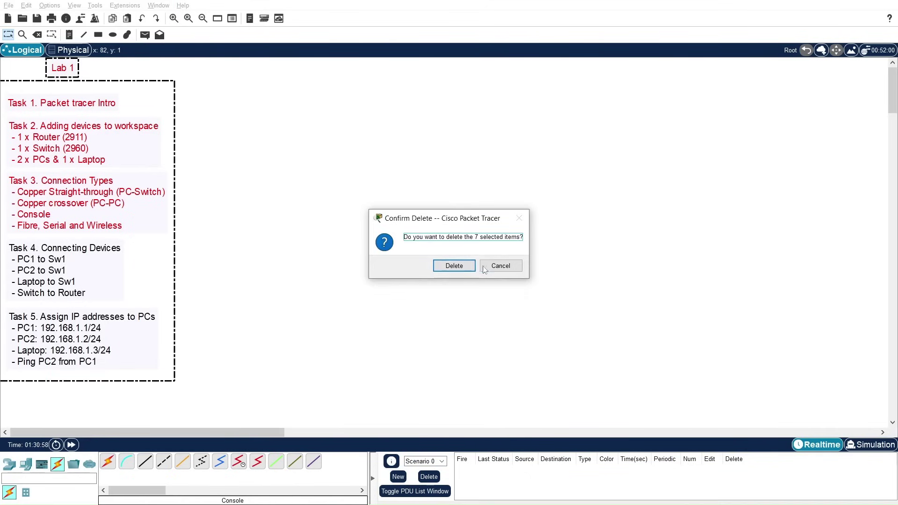
left_click(501, 267)
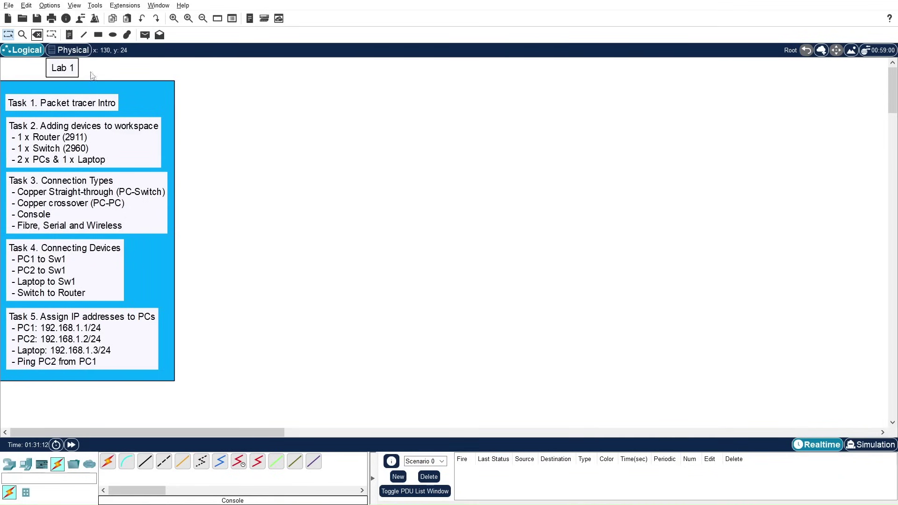
left_click(95, 36)
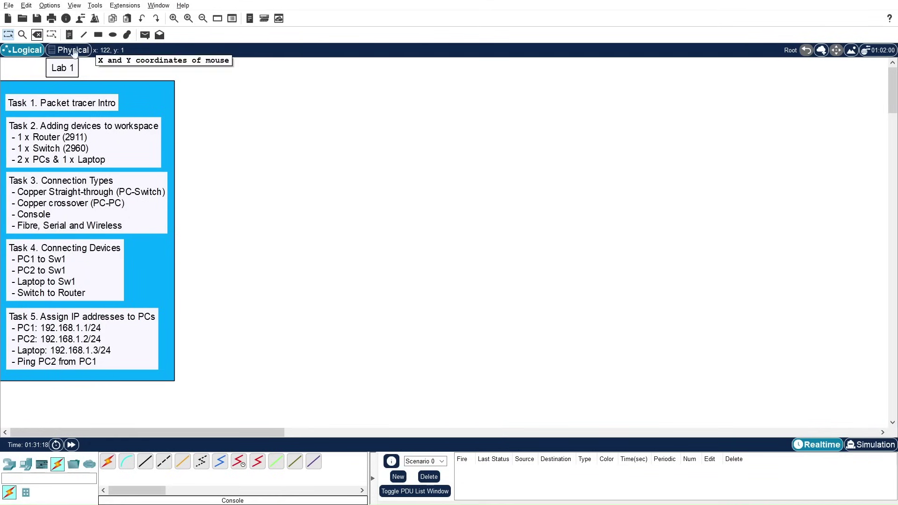
left_click_drag(191, 69, 86, 52)
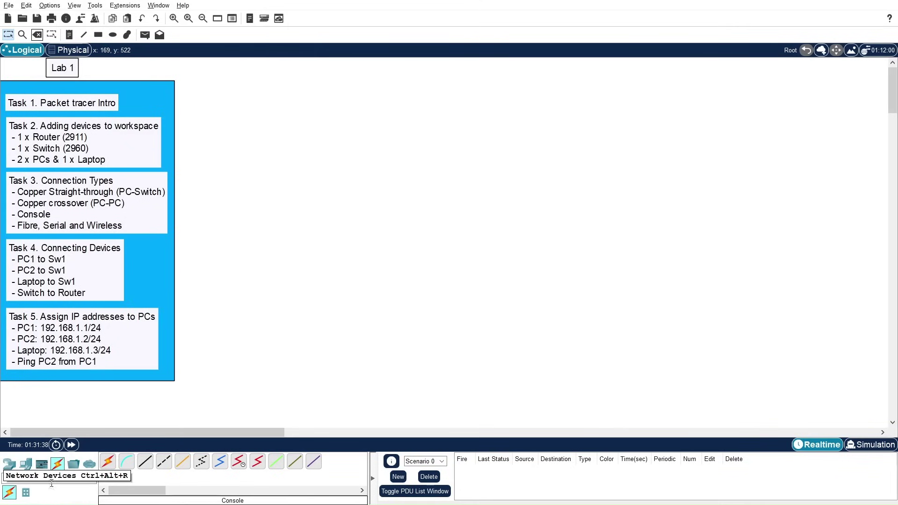
left_click(7, 466)
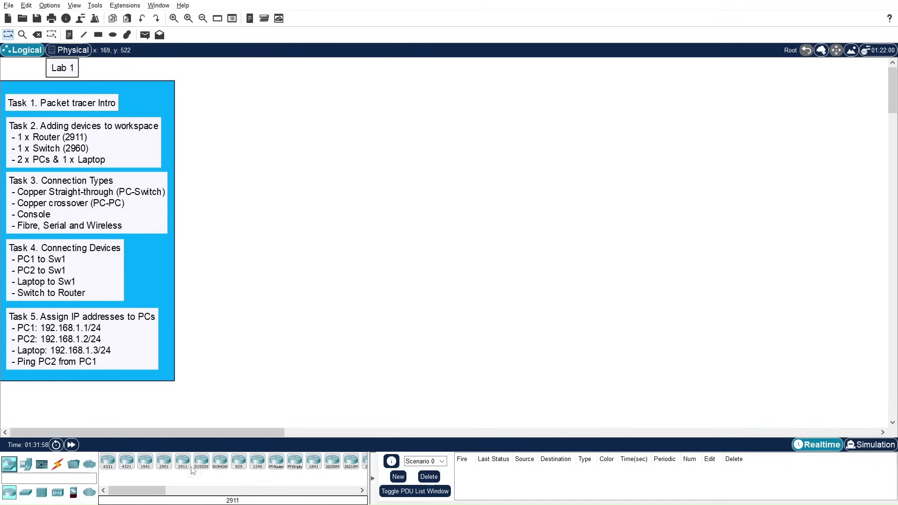
left_click(26, 492)
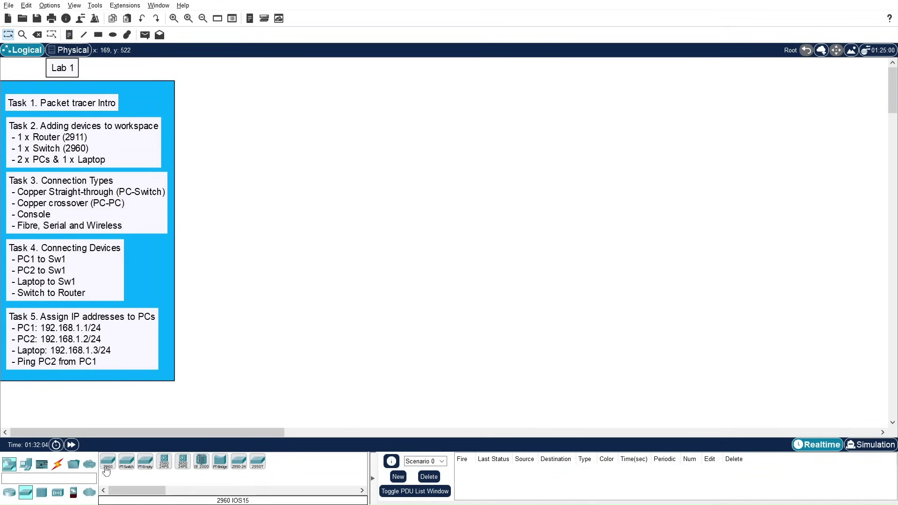
left_click(41, 492)
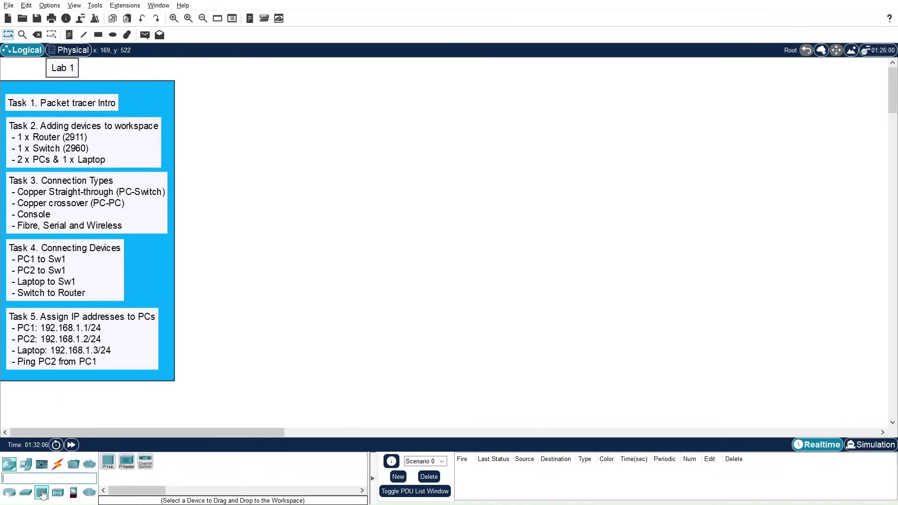
left_click(58, 493)
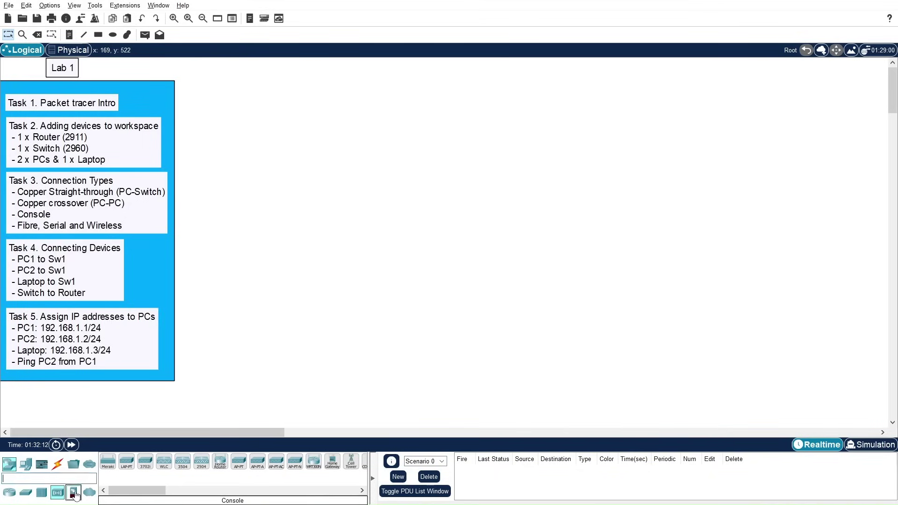
left_click(74, 492)
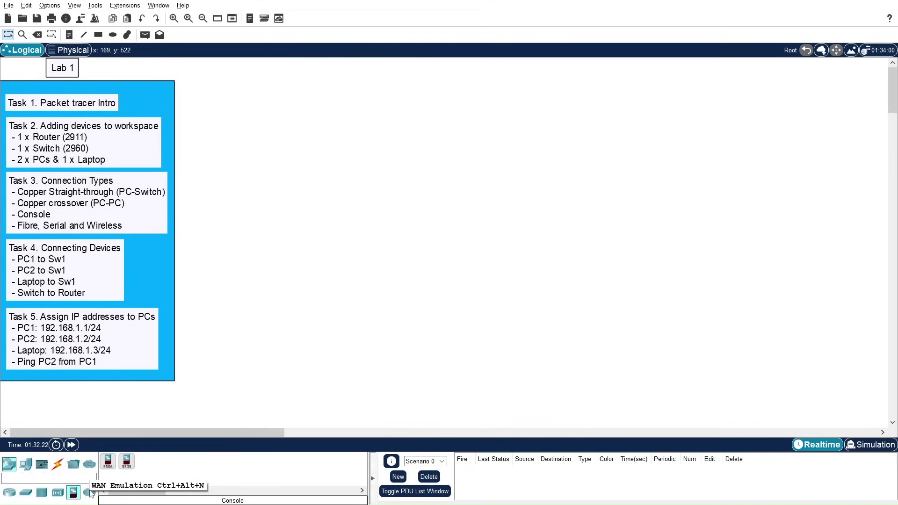
left_click(29, 465)
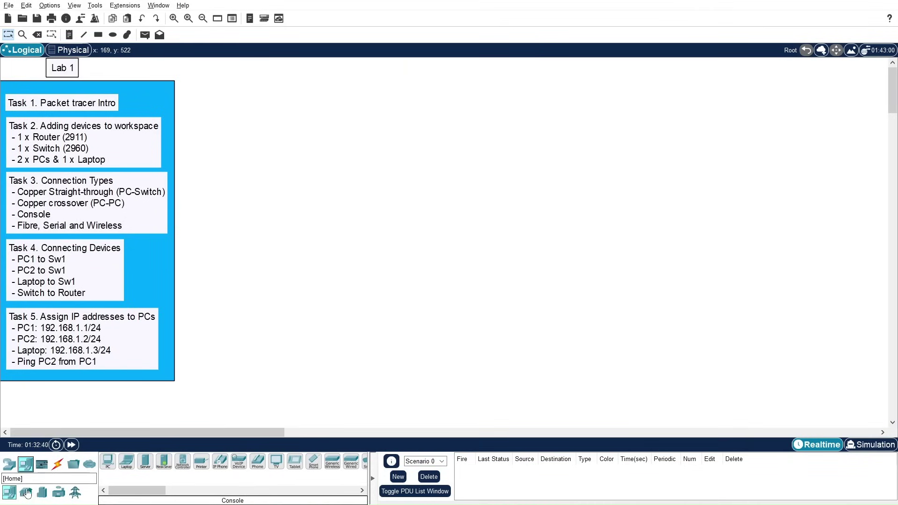
left_click(41, 464)
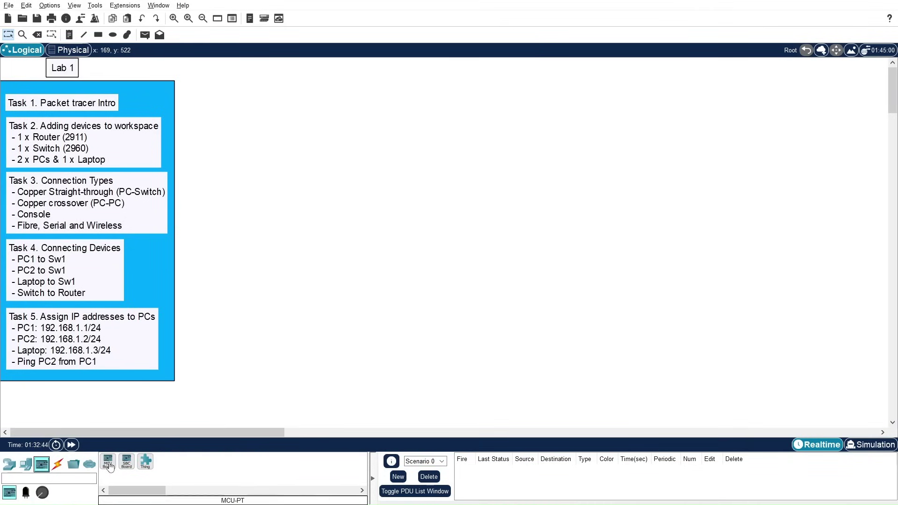
left_click(26, 493)
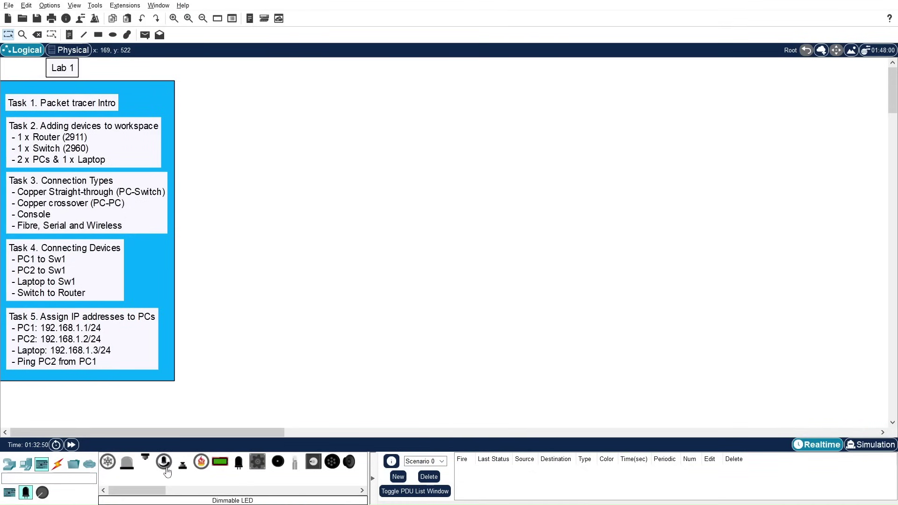
left_click(56, 465)
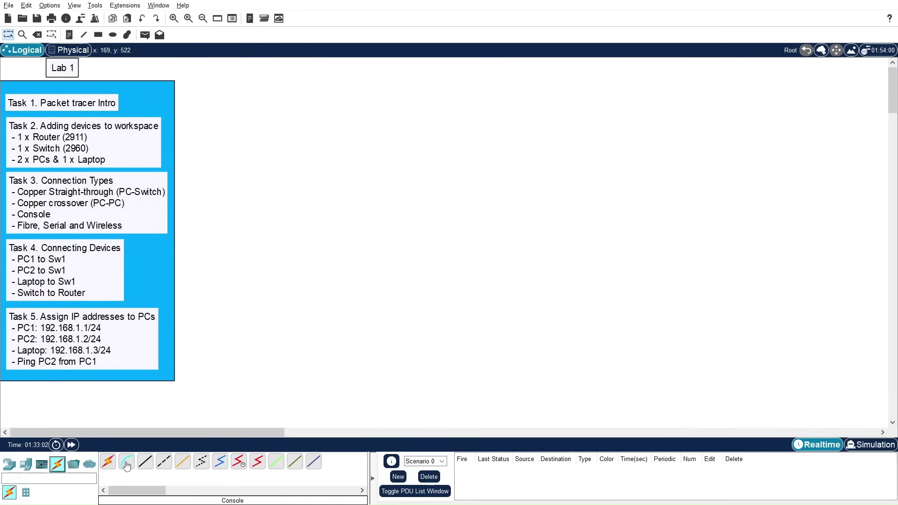
Step: Try the console and automatic cable tools, cancel the connection, and list the router models
left_click(126, 464)
left_click(109, 467)
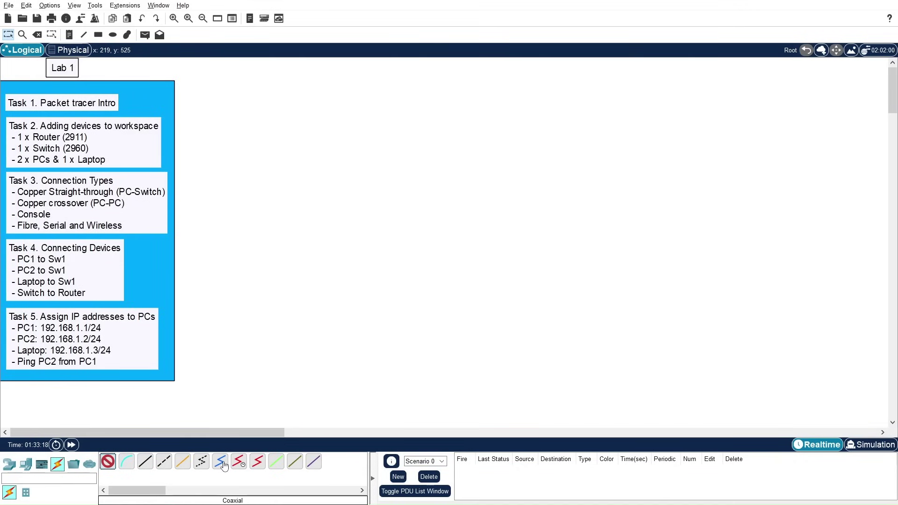
left_click(108, 462)
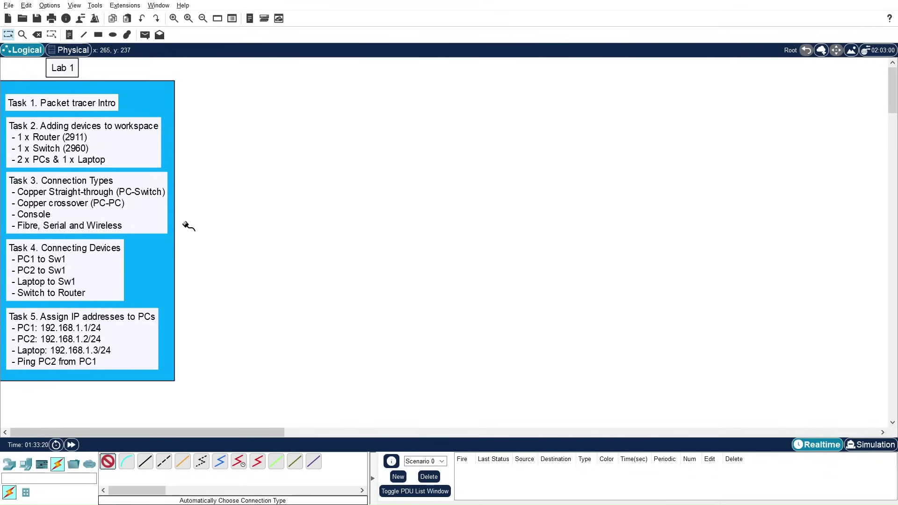
key("Escape")
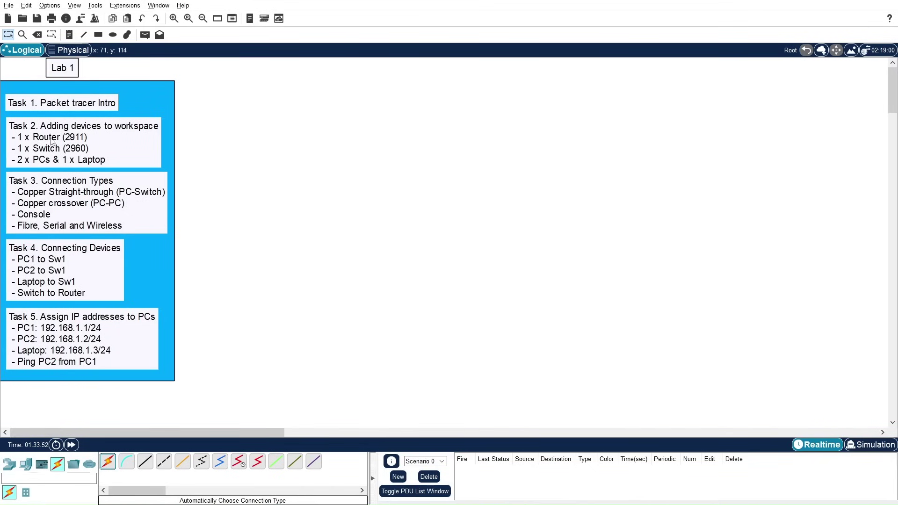
left_click(8, 466)
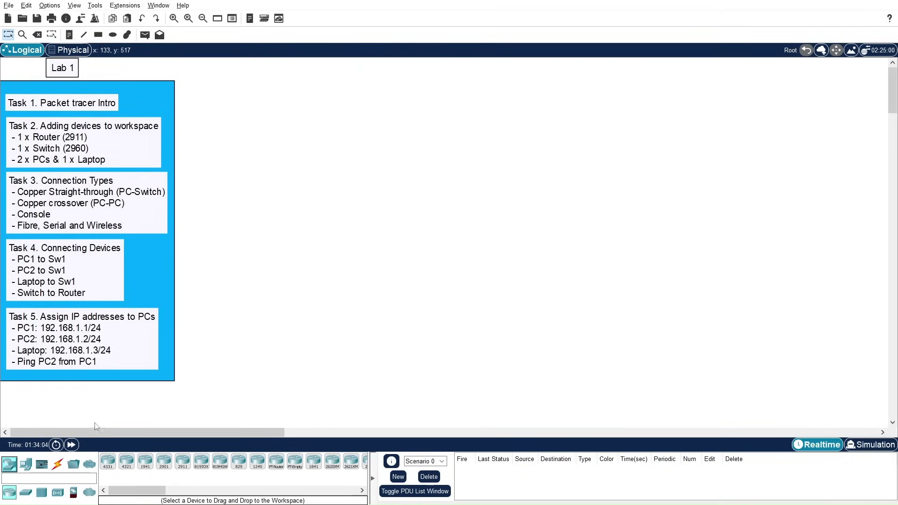
Step: Drag a 2911 router onto the canvas near the top centre, creating Router4
left_click_drag(182, 461, 385, 165)
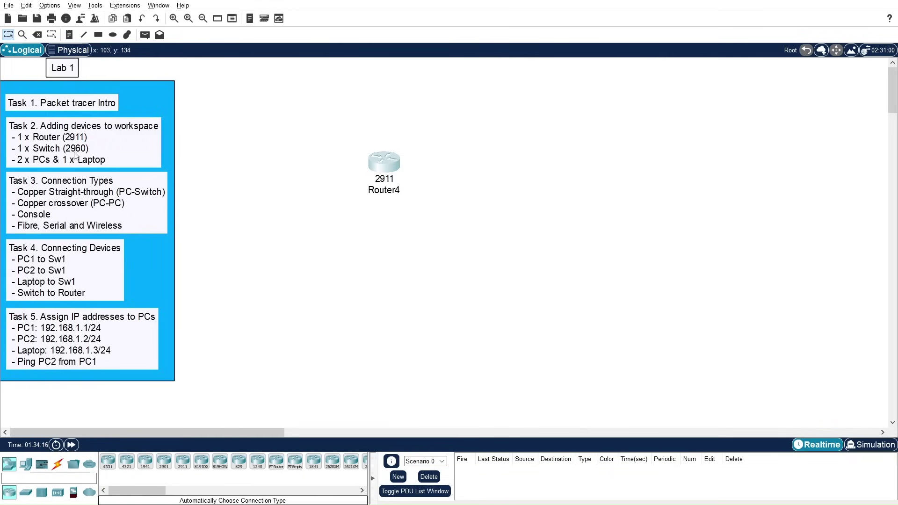
Step: Place a 2960 switch (Switch0) just below Router4 and nudge it into position
left_click(27, 497)
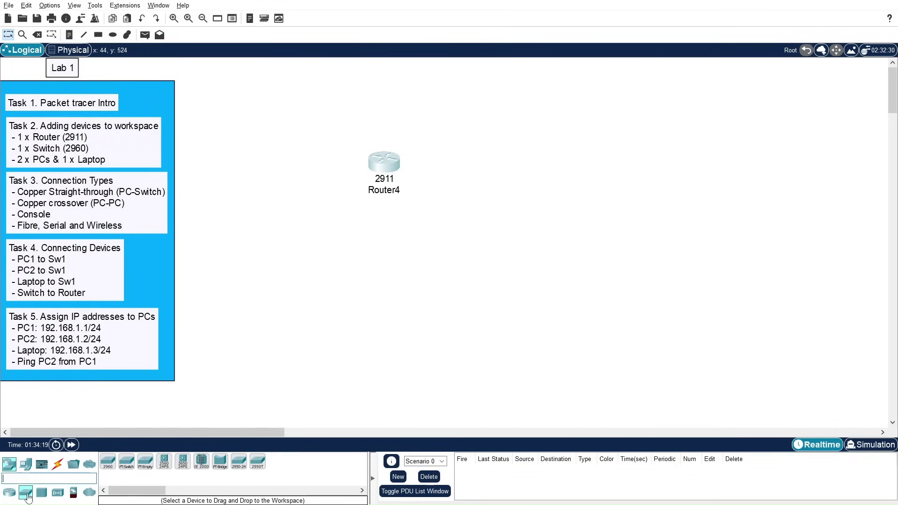
left_click(108, 462)
left_click(394, 244)
left_click_drag(387, 238, 381, 233)
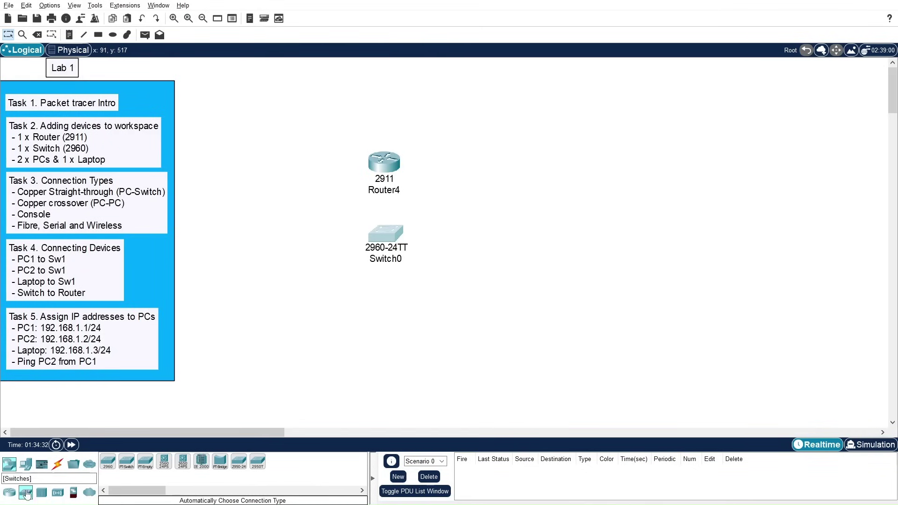
Step: Place PC1, PC2 and Laptop0 from End Devices in a row below the switch
left_click(26, 465)
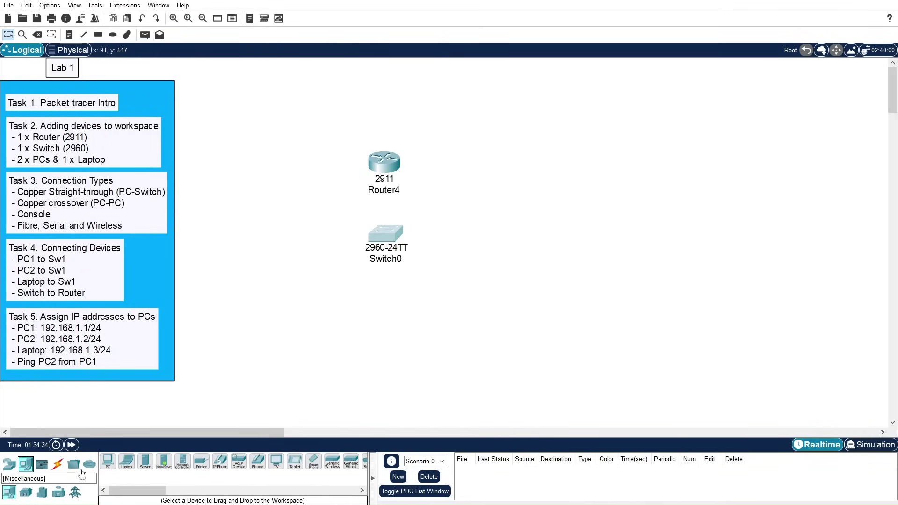
left_click(104, 466)
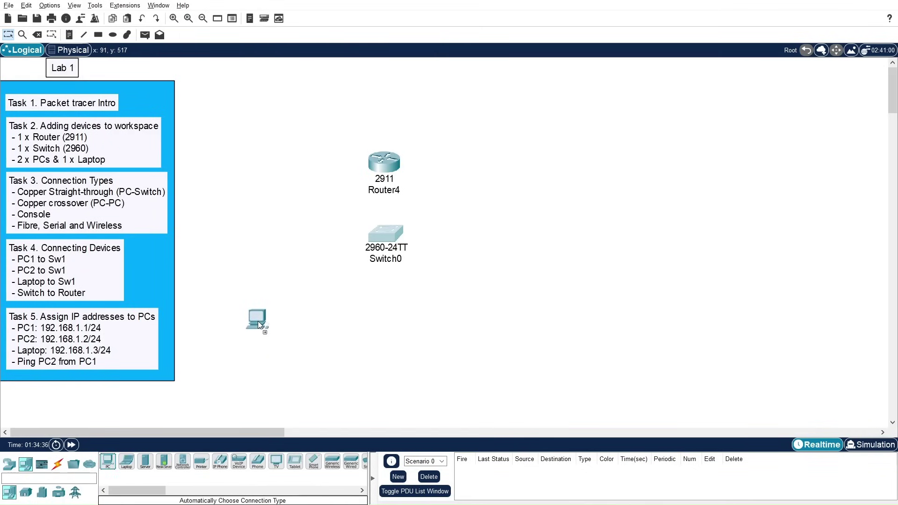
left_click(263, 323)
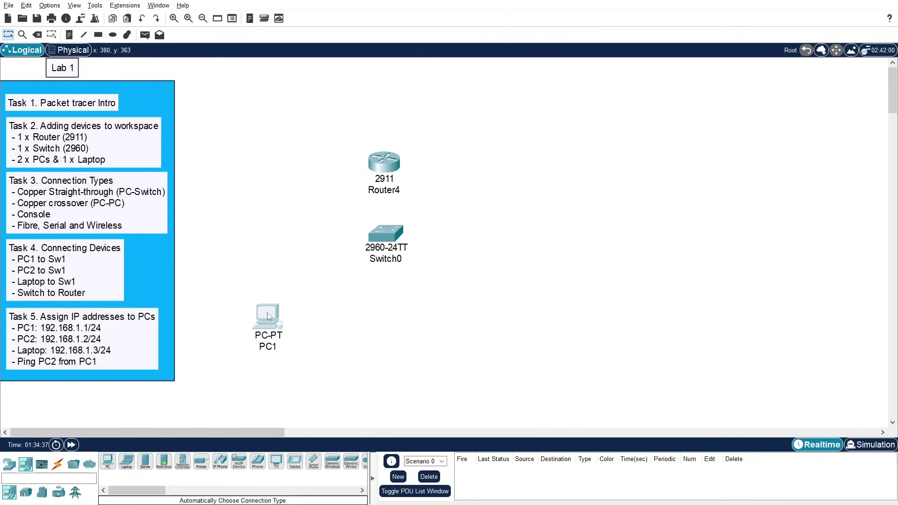
left_click(110, 466)
left_click(357, 322)
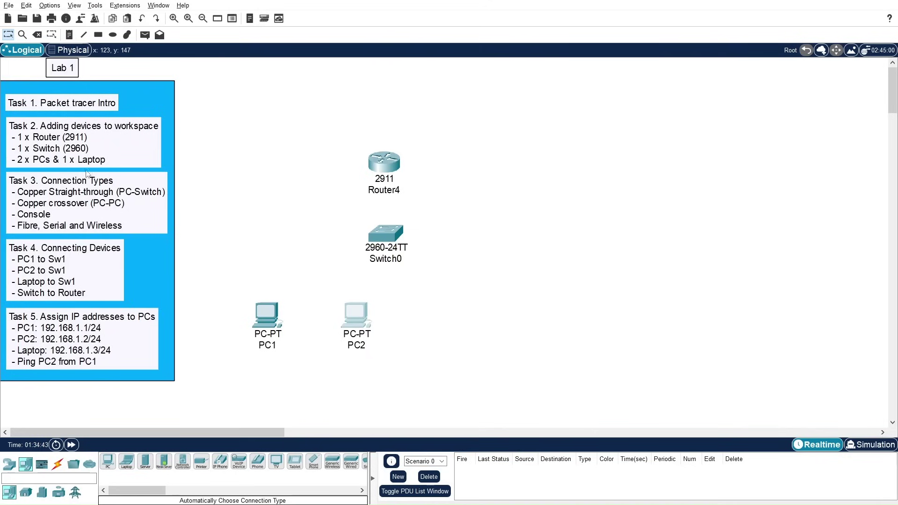
left_click(126, 462)
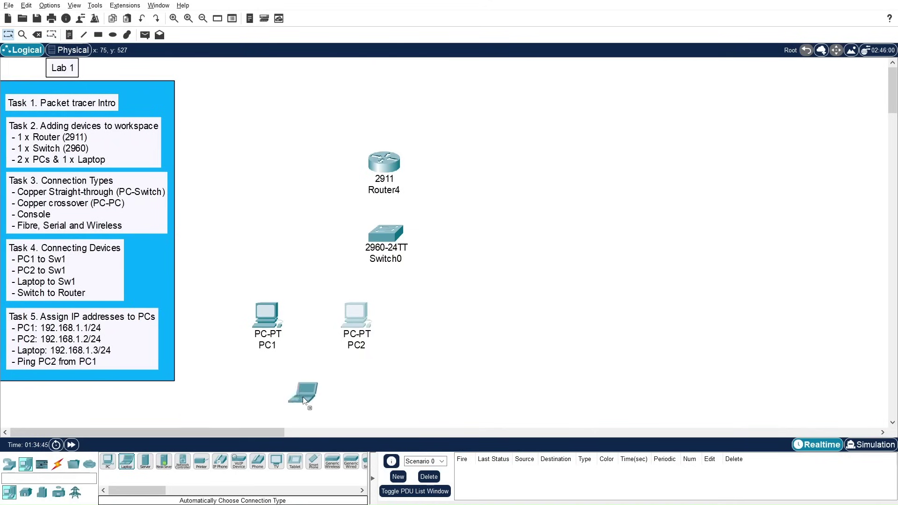
left_click(457, 325)
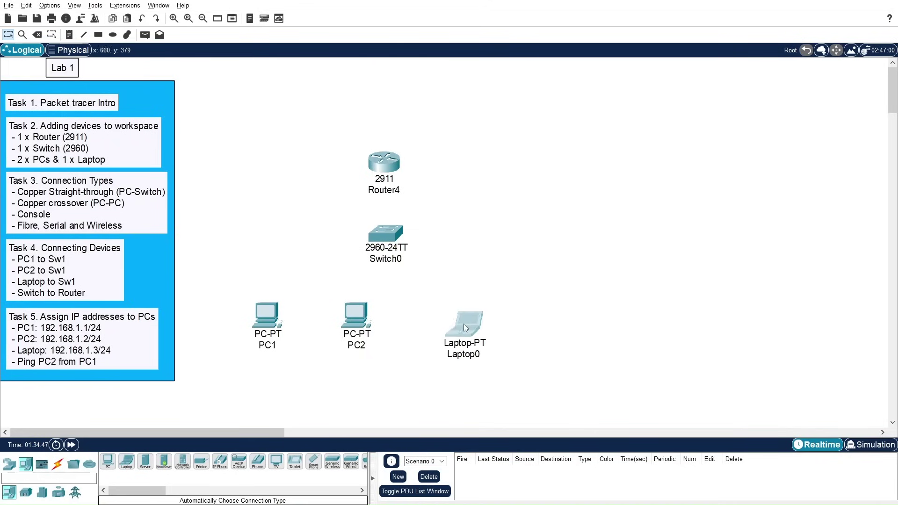
Step: Shift Laptop0, PC2 and PC1 slightly to even out the row
left_click_drag(463, 317, 455, 313)
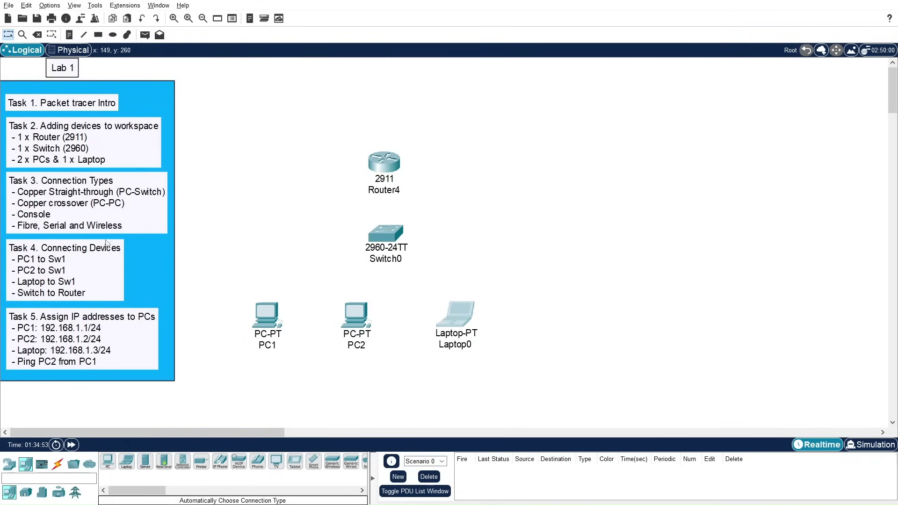
left_click_drag(469, 326, 485, 324)
left_click_drag(359, 327, 372, 325)
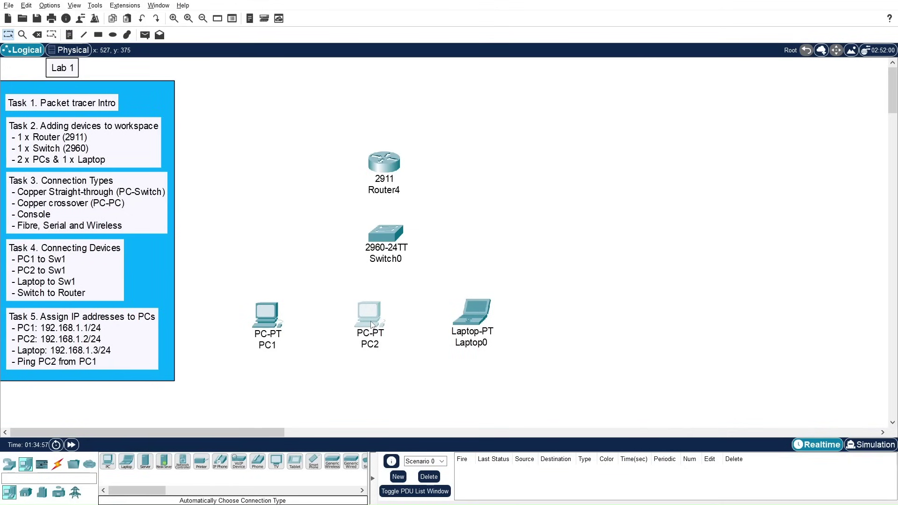
left_click_drag(281, 325, 289, 327)
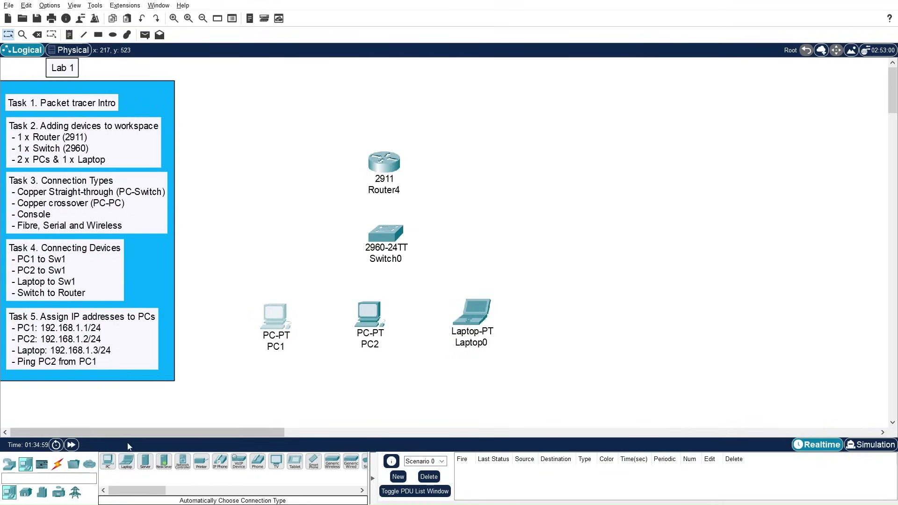
left_click(10, 465)
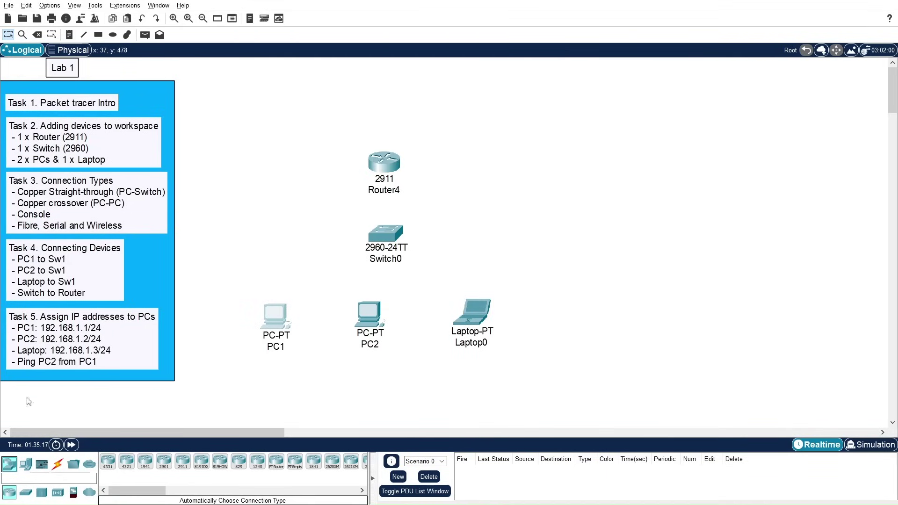
Step: Show the Connections cable list, selecting and then deselecting the Console cable
left_click(59, 467)
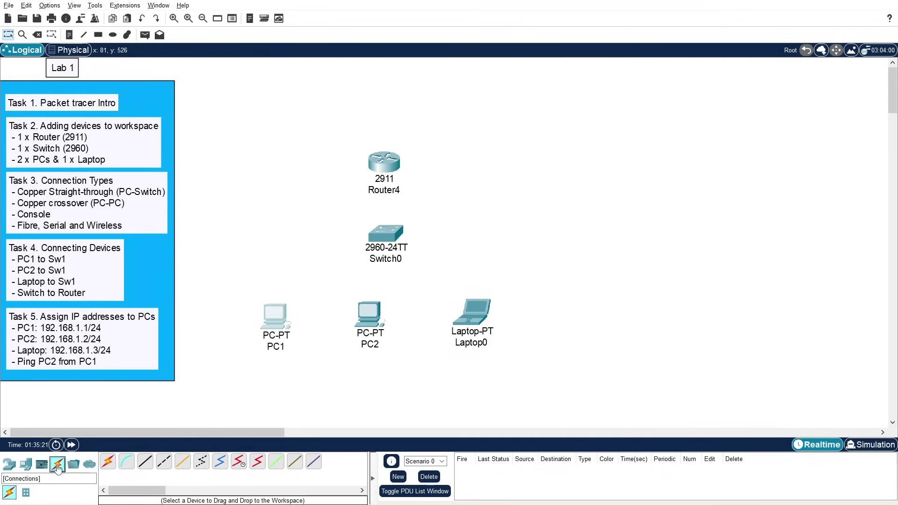
left_click(126, 464)
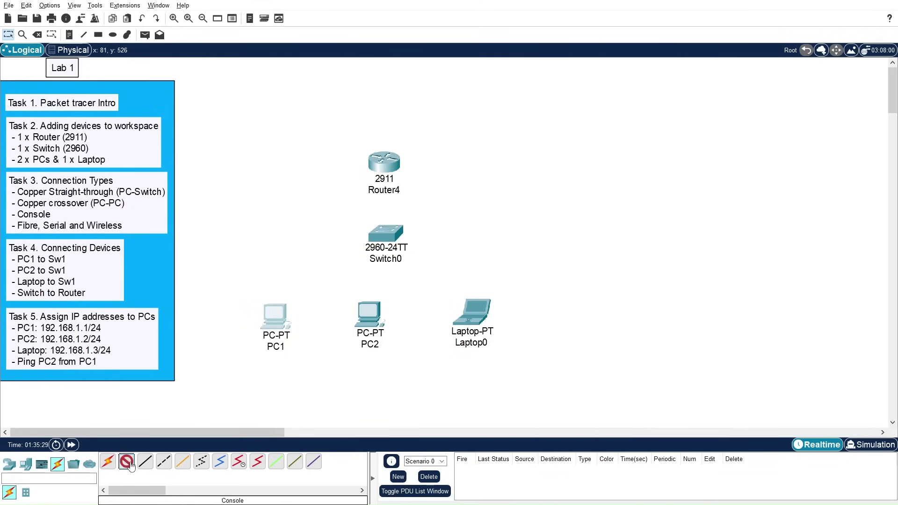
left_click(127, 465)
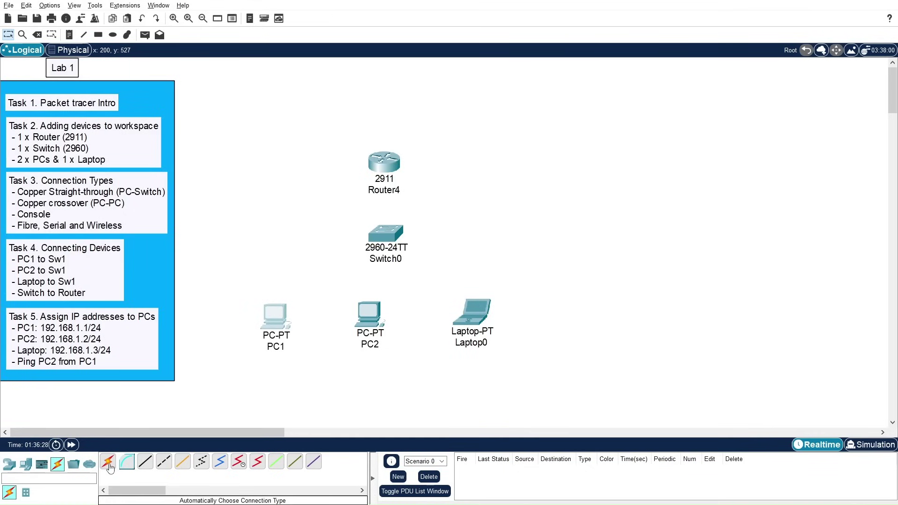
Step: Cable PC1 FastEthernet0 to Switch0 FastEthernet0/1 with copper straight-through
left_click(145, 463)
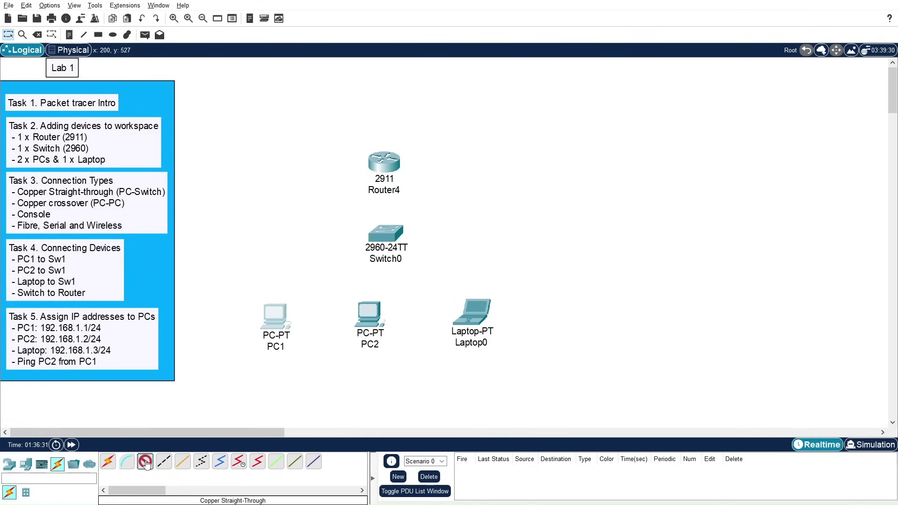
left_click(280, 312)
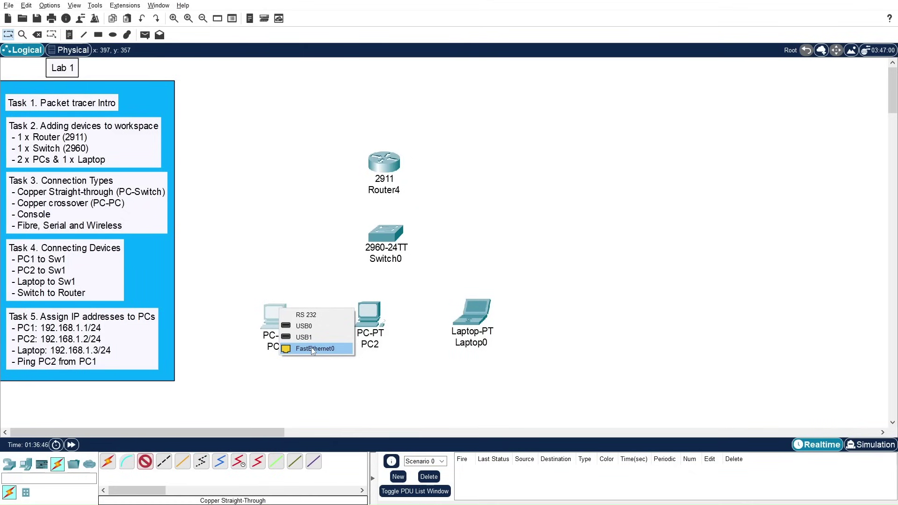
left_click(313, 349)
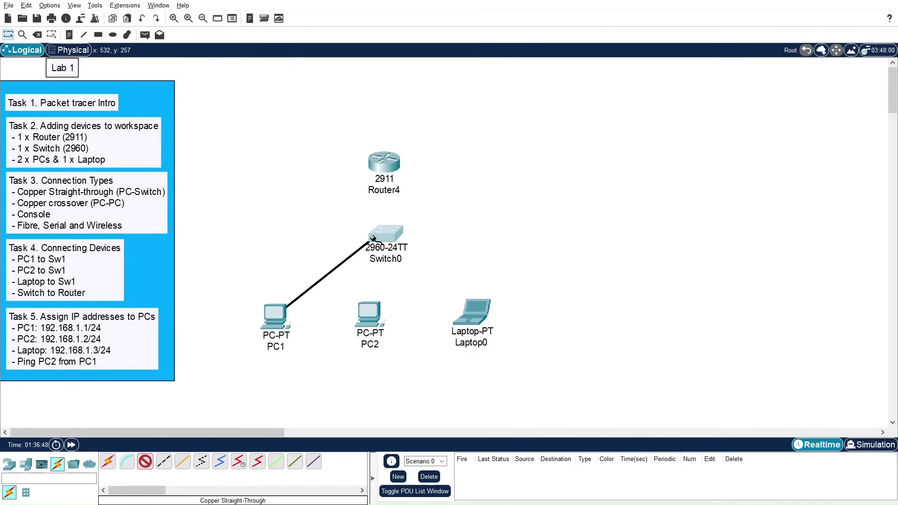
left_click(373, 239)
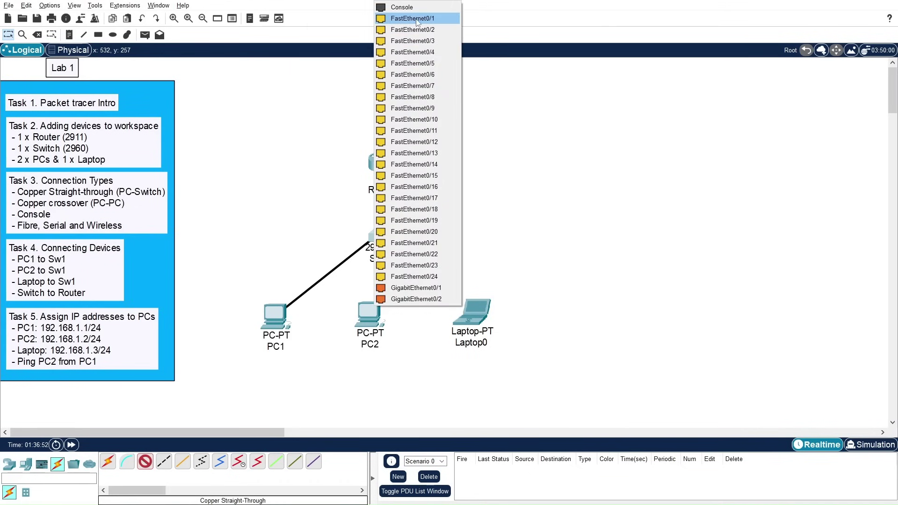
left_click(417, 22)
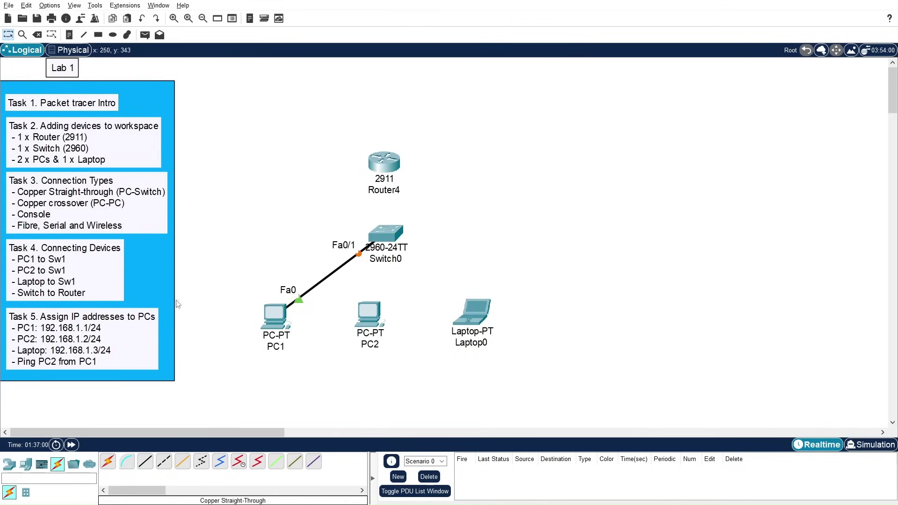
Step: Cable PC2 FastEthernet0 to Switch0 FastEthernet0/2 with copper straight-through
left_click(146, 463)
left_click(371, 305)
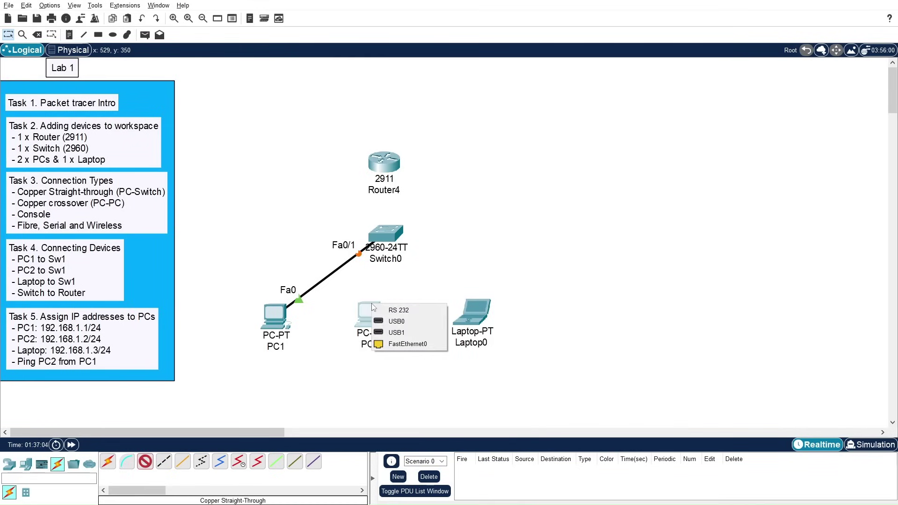
left_click(400, 345)
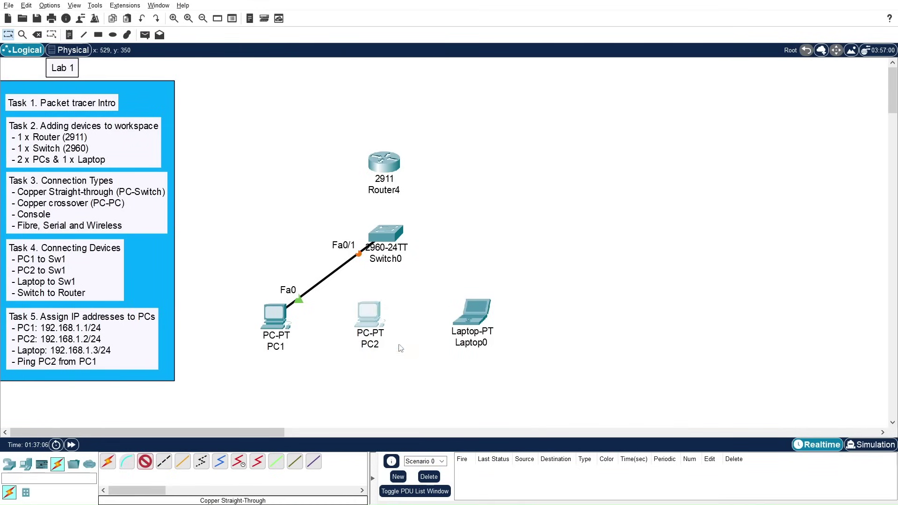
left_click(387, 244)
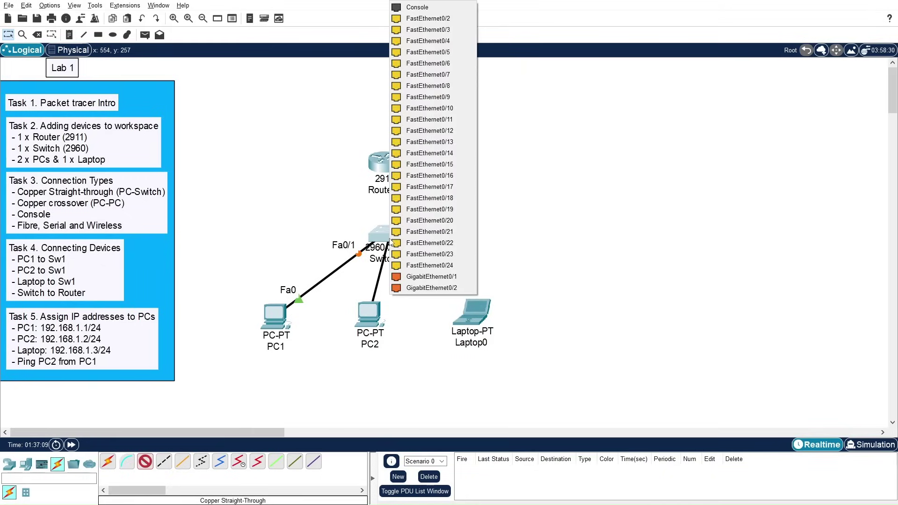
left_click(430, 19)
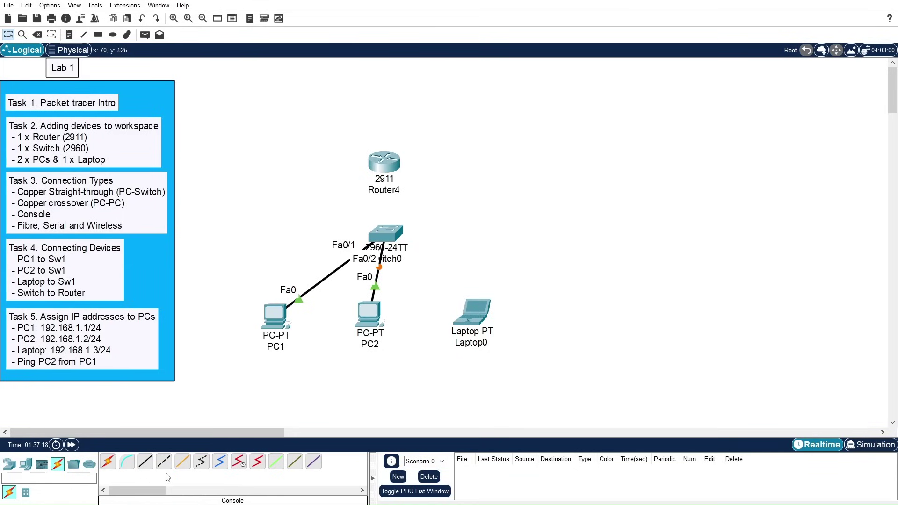
Step: Link Laptop0's Fa0 to Switch0 Fa0/3 with the Automatic connection tool
left_click(146, 463)
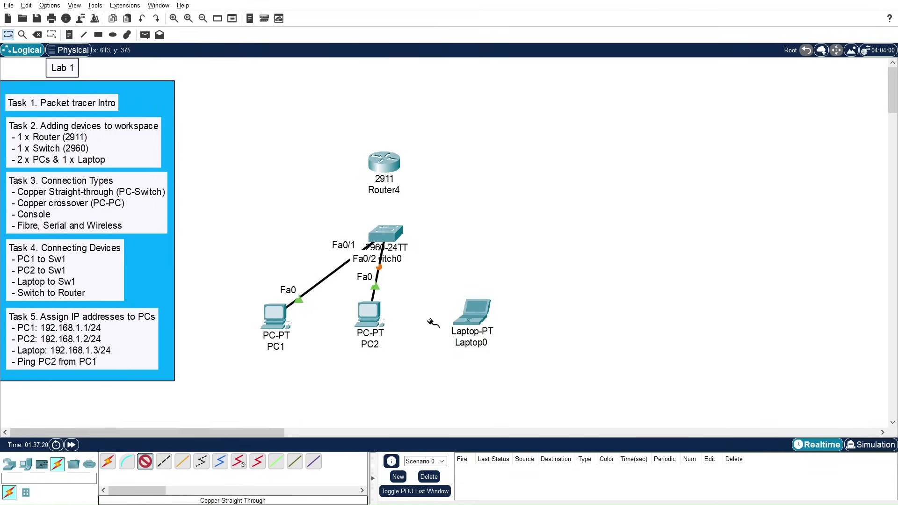
left_click(476, 310)
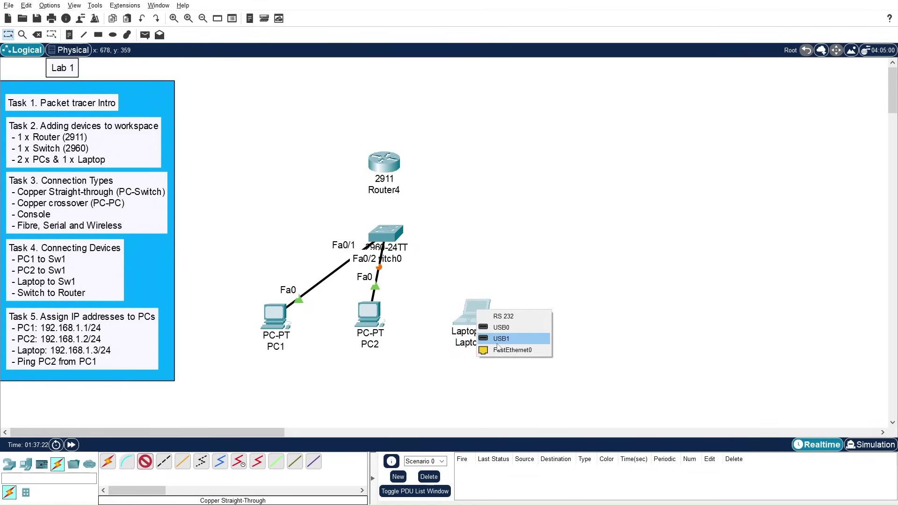
left_click(108, 463)
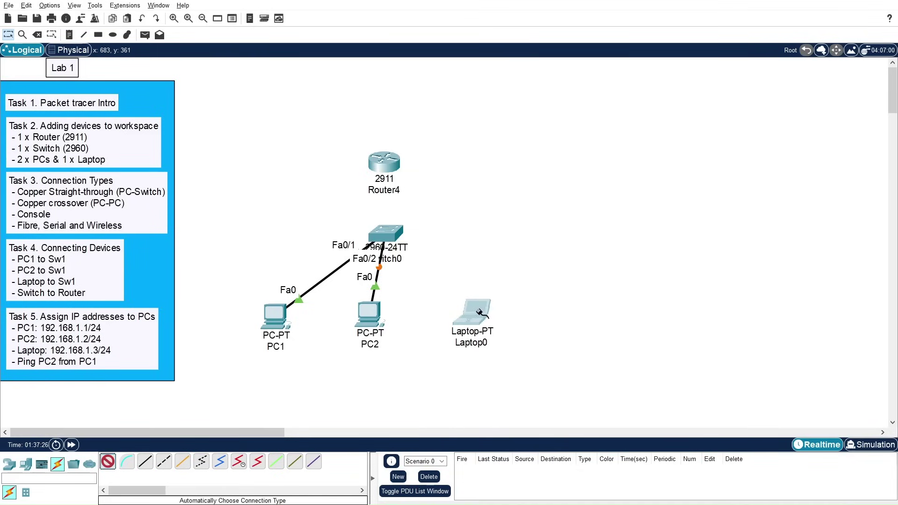
left_click(469, 323)
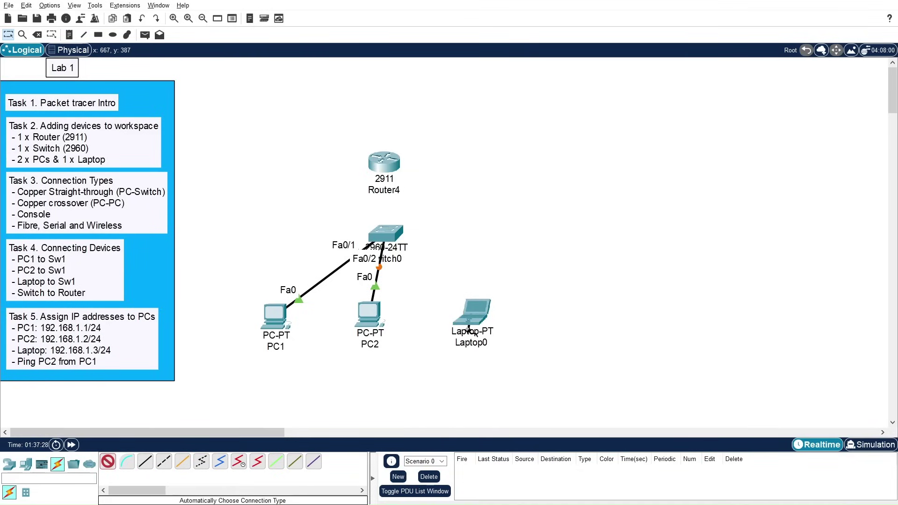
left_click(473, 305)
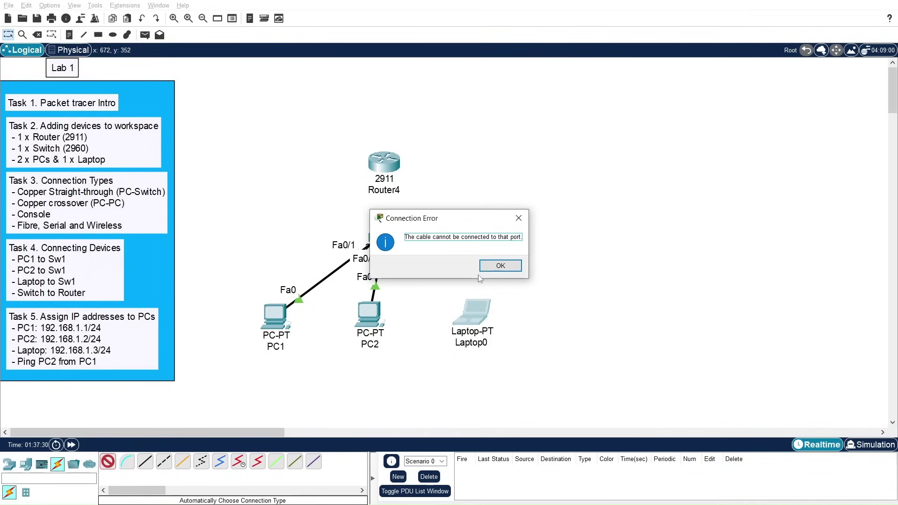
left_click(518, 218)
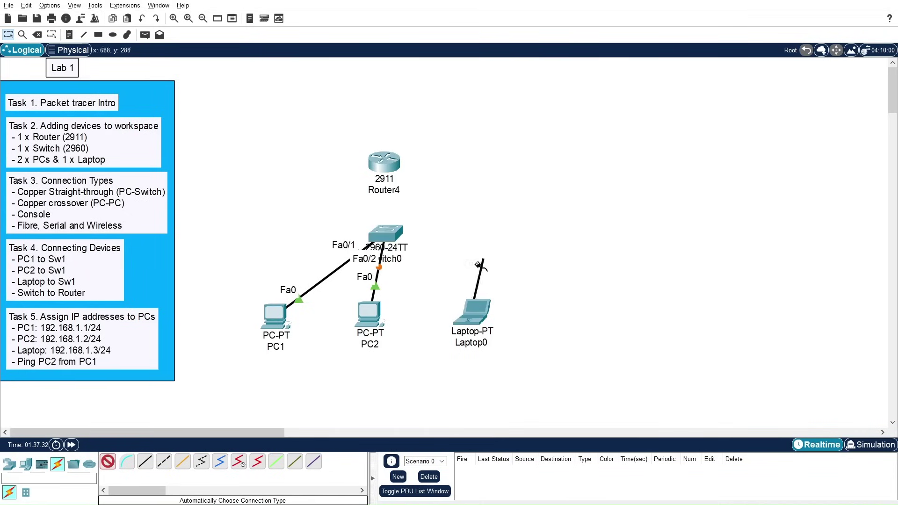
left_click(108, 463)
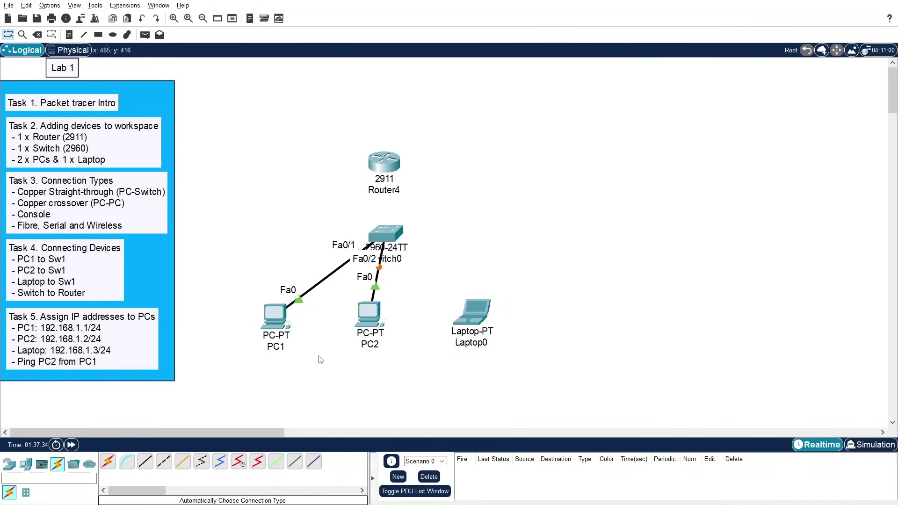
left_click(108, 462)
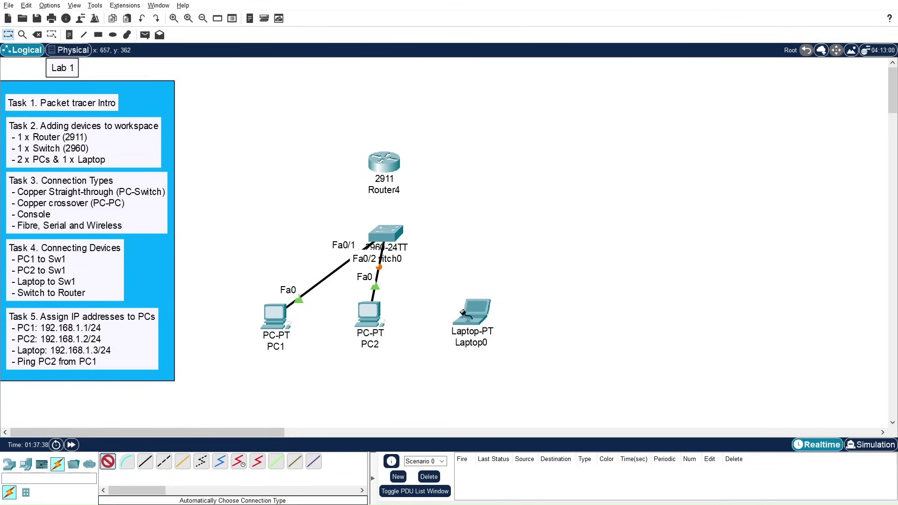
left_click(472, 322)
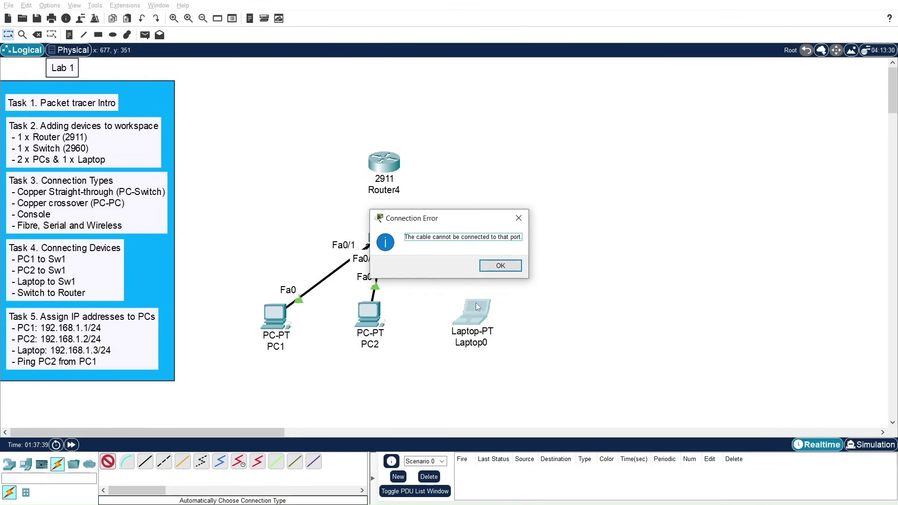
left_click(488, 264)
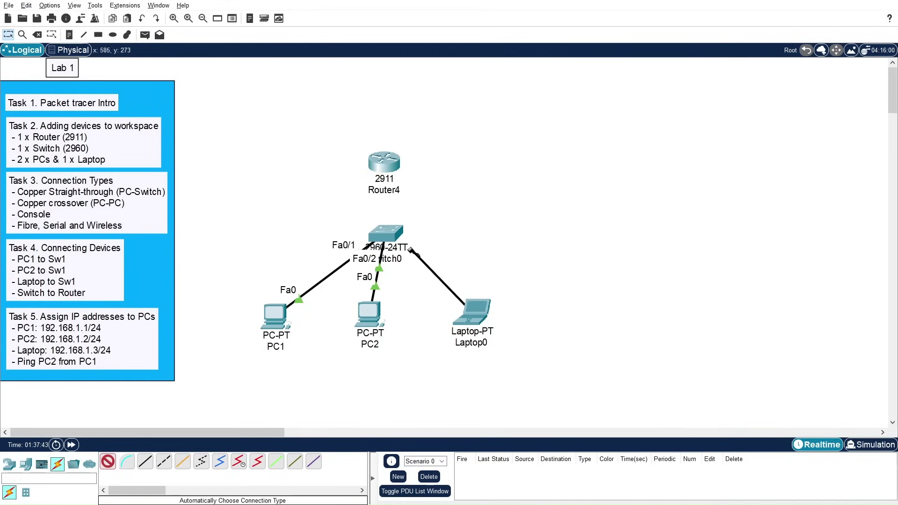
left_click(392, 239)
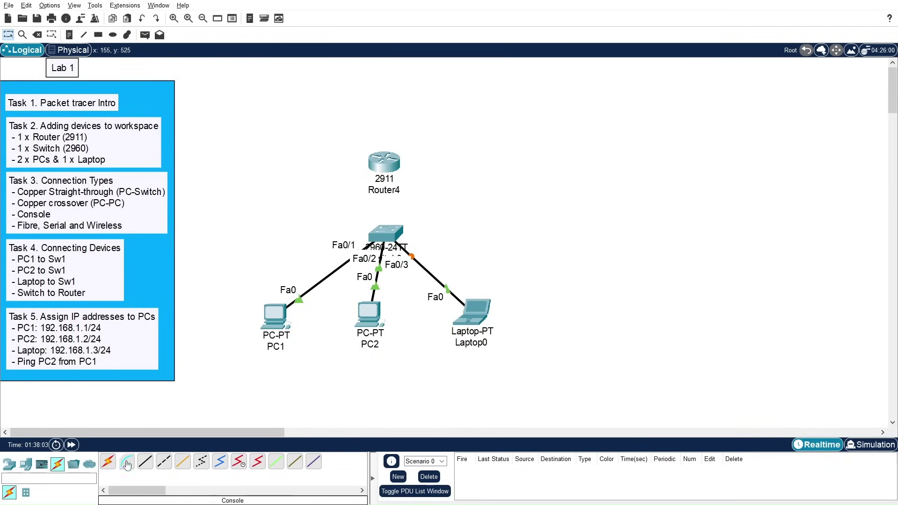
Step: Run a copper straight-through cable from Switch0 FastEthernet0/4 to Router4 GigabitEthernet0/0
left_click(146, 465)
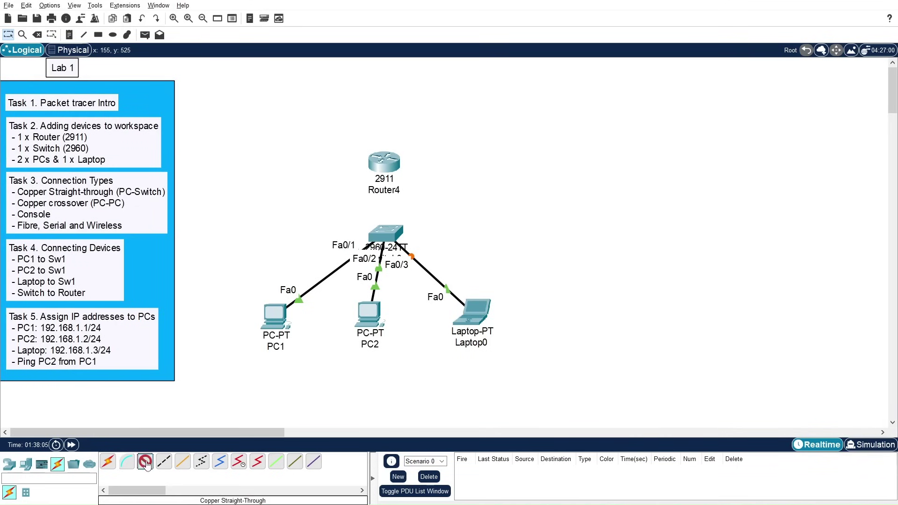
left_click(388, 232)
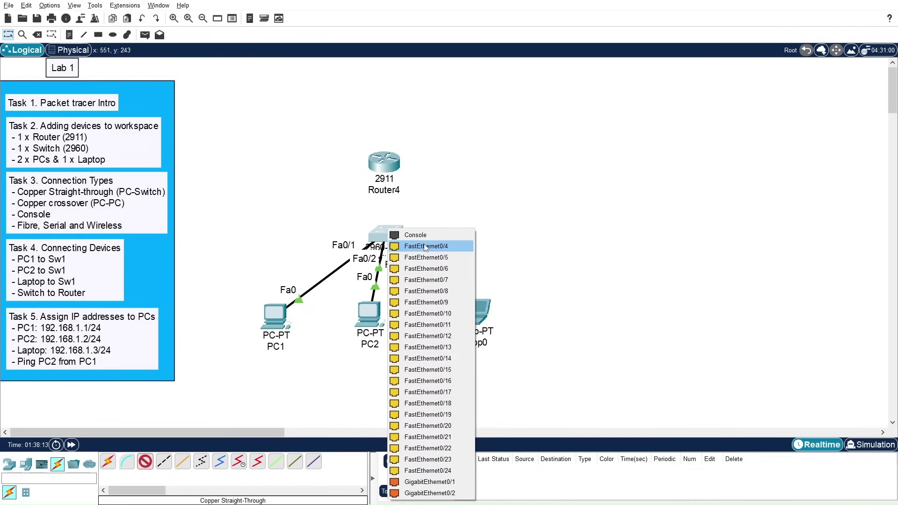
left_click(425, 246)
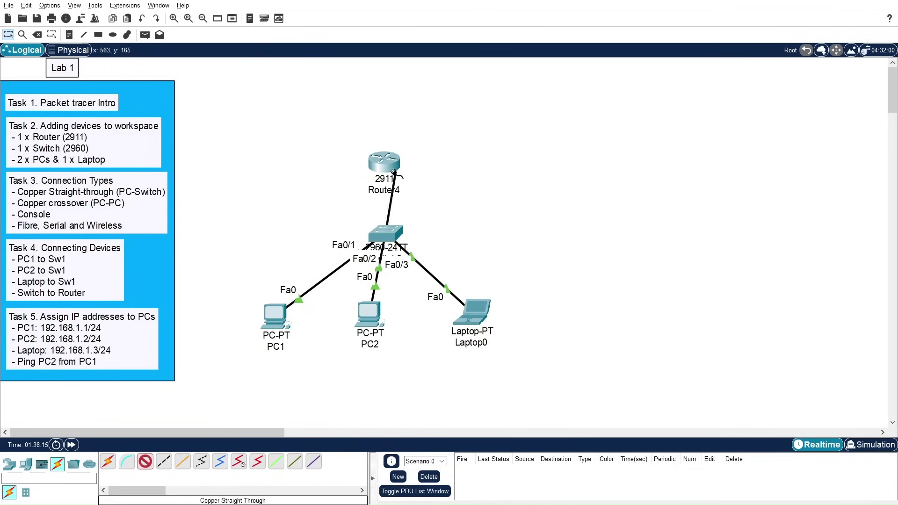
left_click(384, 168)
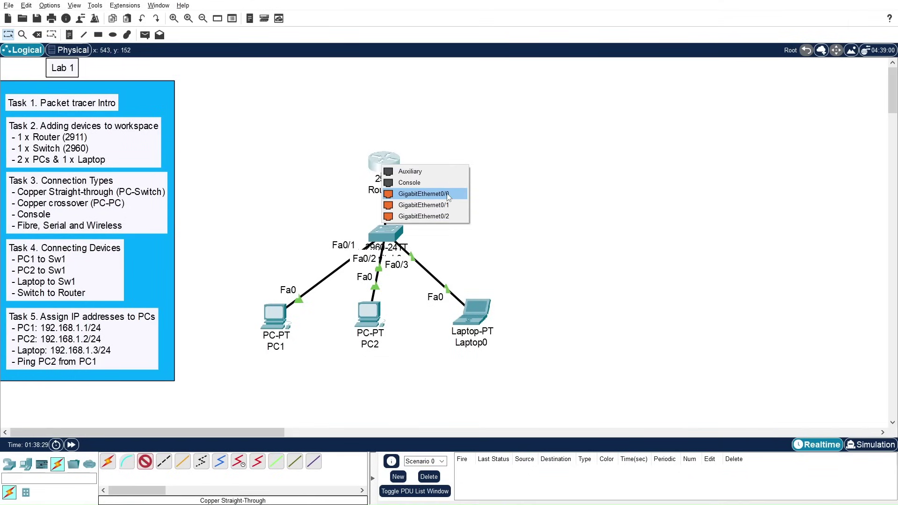
left_click(448, 197)
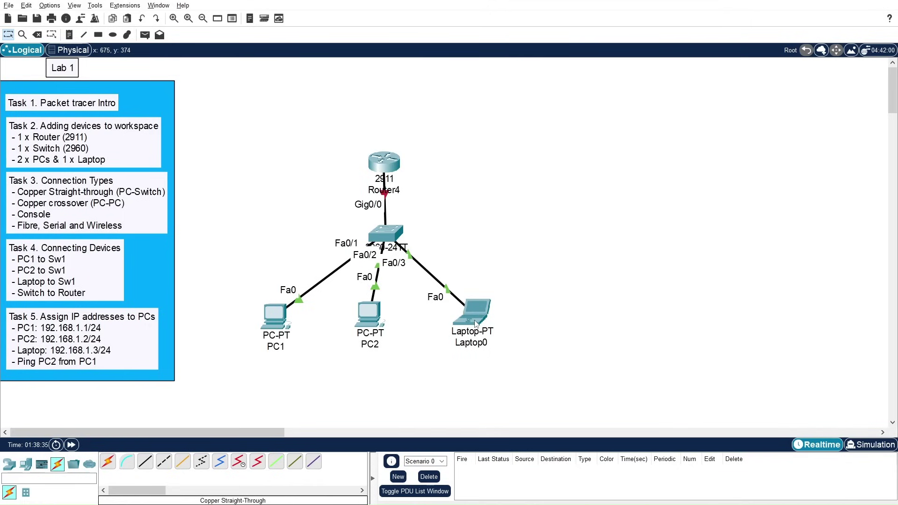
Step: Move Laptop0 right, PC2 down-right and PC1 down-left to spread out the row
left_click_drag(476, 324, 510, 323)
left_click_drag(378, 330, 390, 338)
left_click_drag(282, 330, 271, 331)
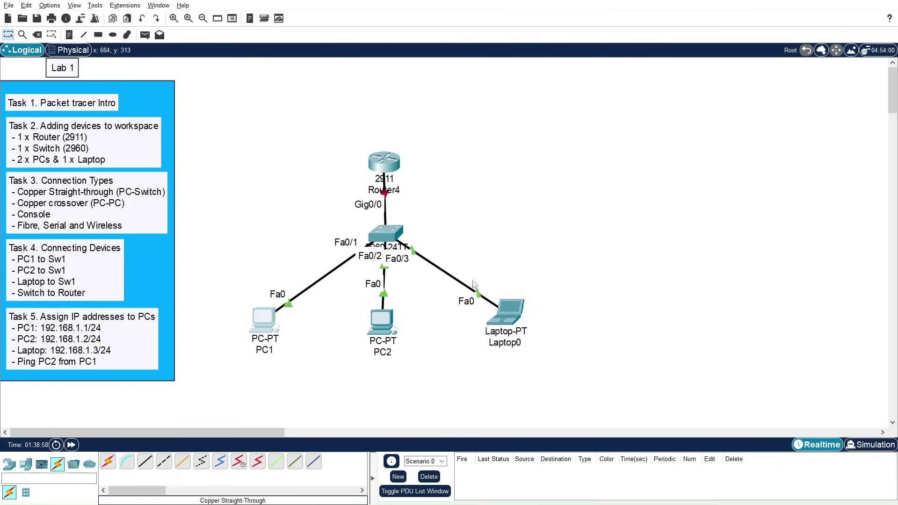
left_click_drag(512, 313, 523, 316)
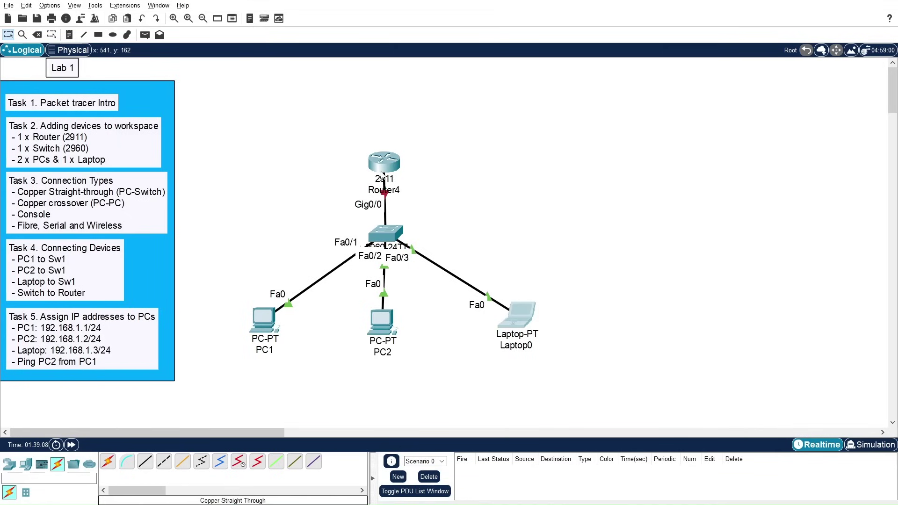
mouse_move(383, 172)
mouse_move(384, 237)
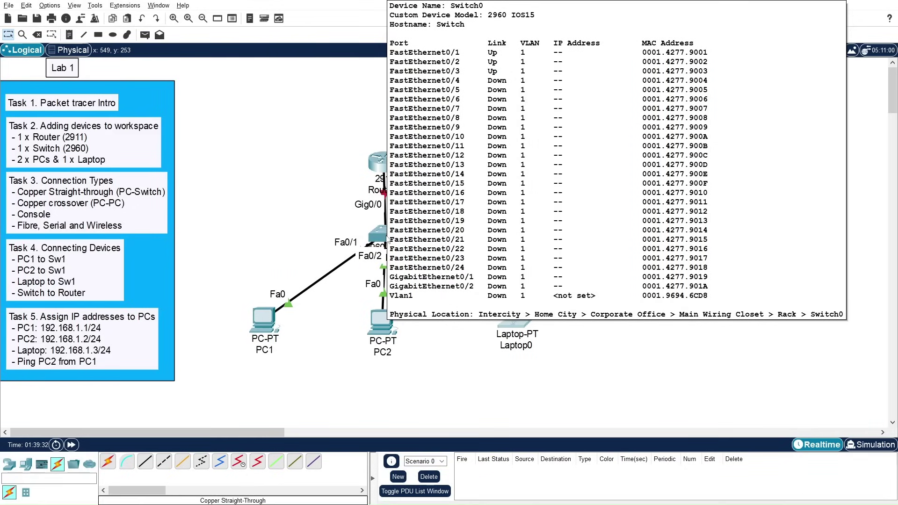
Step: In Router4's CLI, decline the setup dialog, then enter privileged and global configuration modes
left_click(383, 167)
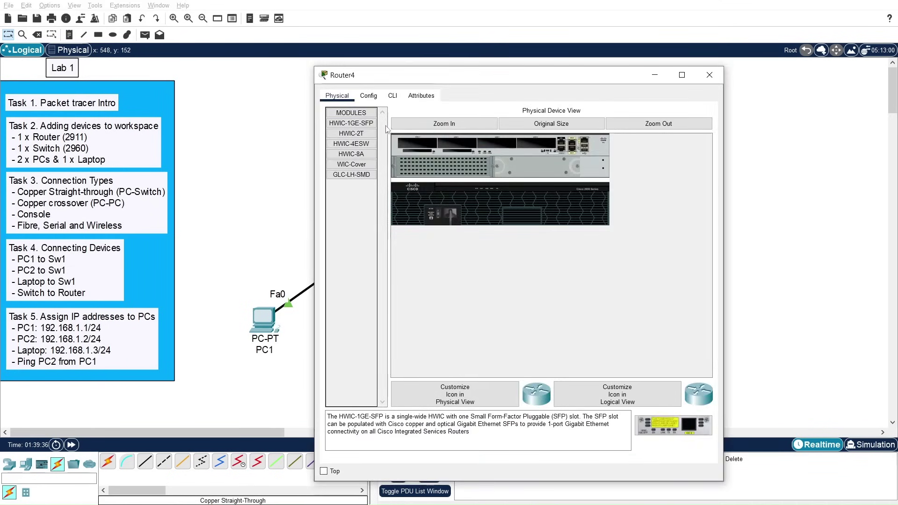
left_click(393, 96)
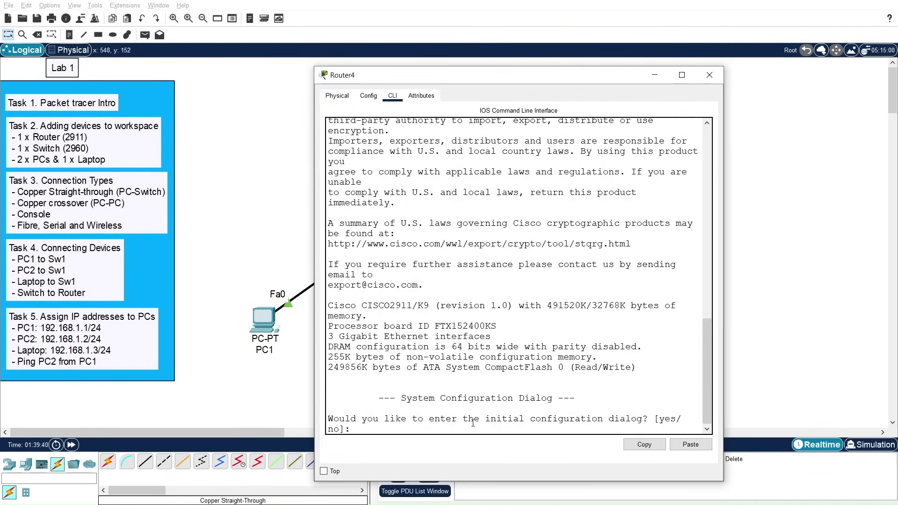
type("no")
key("Return")
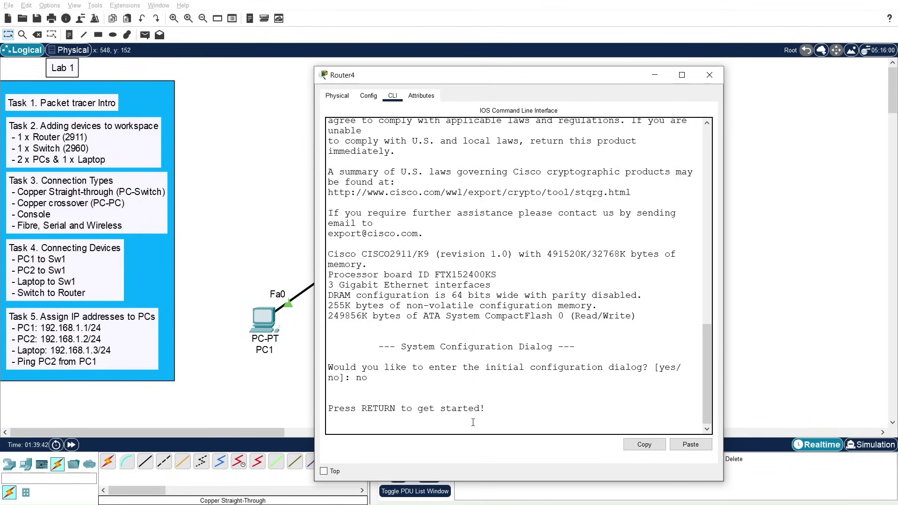
key("Return")
key("Return")
key("Return")
type("en")
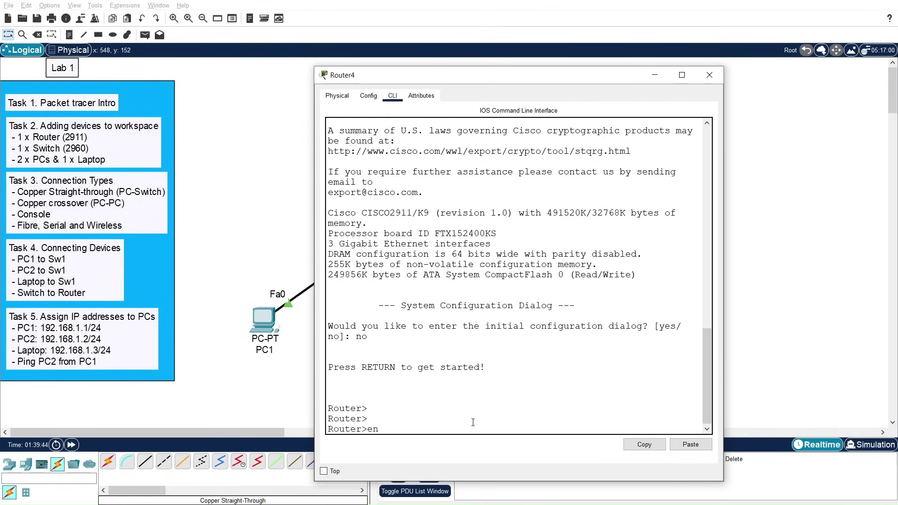
key("Return")
type("conf t")
key("Return")
key("Return")
key("Return")
key("Return")
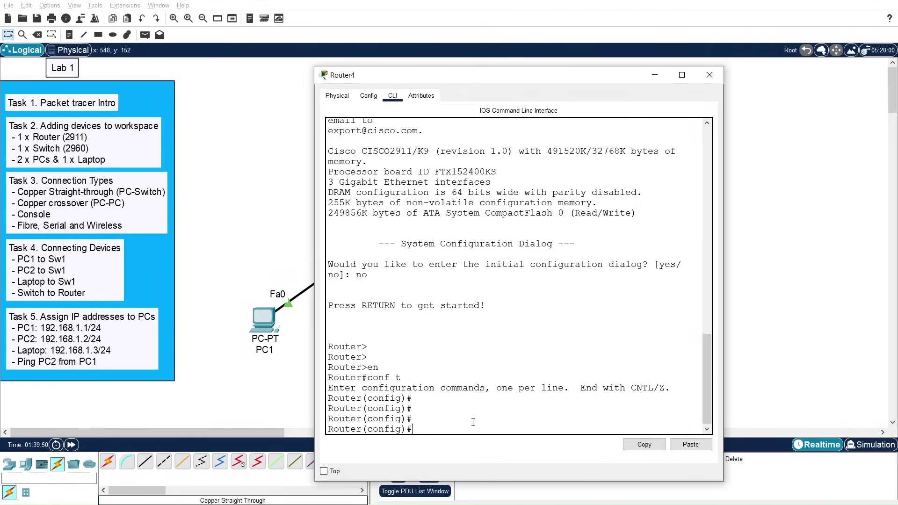
left_click_drag(490, 76, 604, 41)
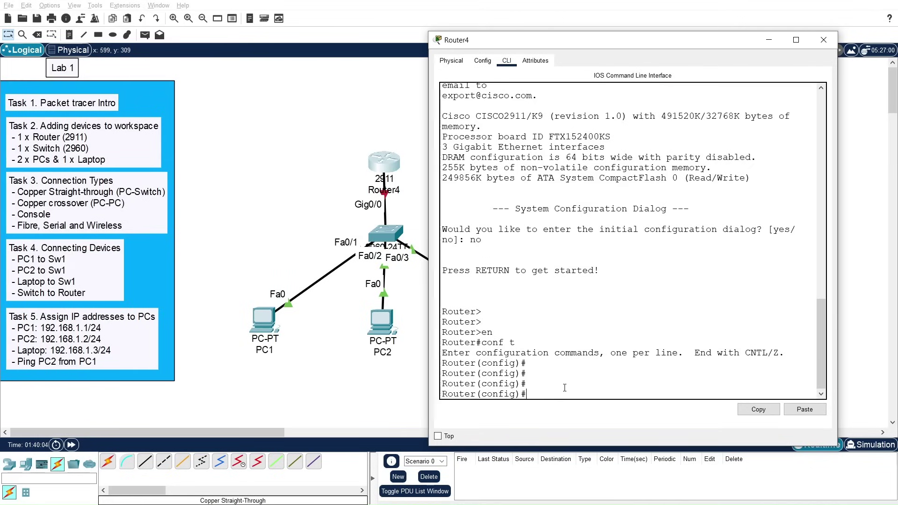
Step: Bring GigabitEthernet0/0 up with 'no shutdown' and close the Router4 window
type("int")
key("Tab")
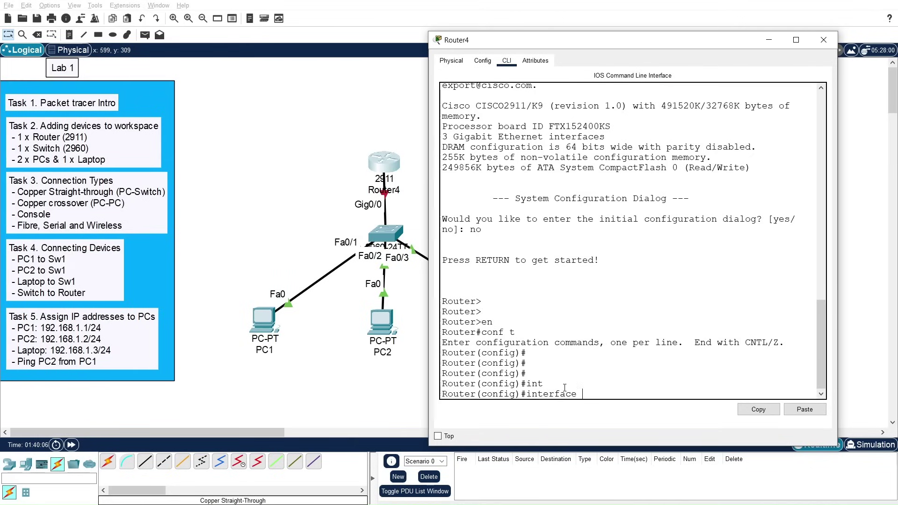
type("i")
key("Tab")
key("BackSpace")
type("gi")
key("Tab")
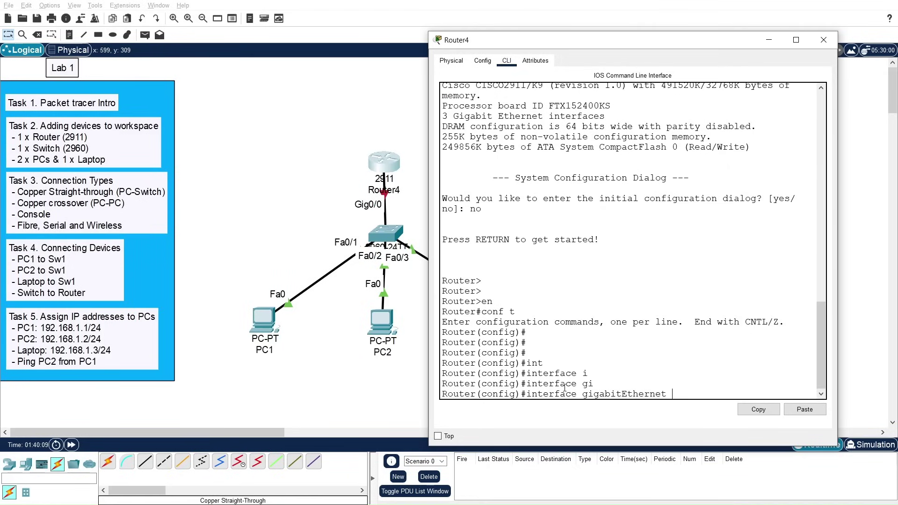
type("0/0")
key("Return")
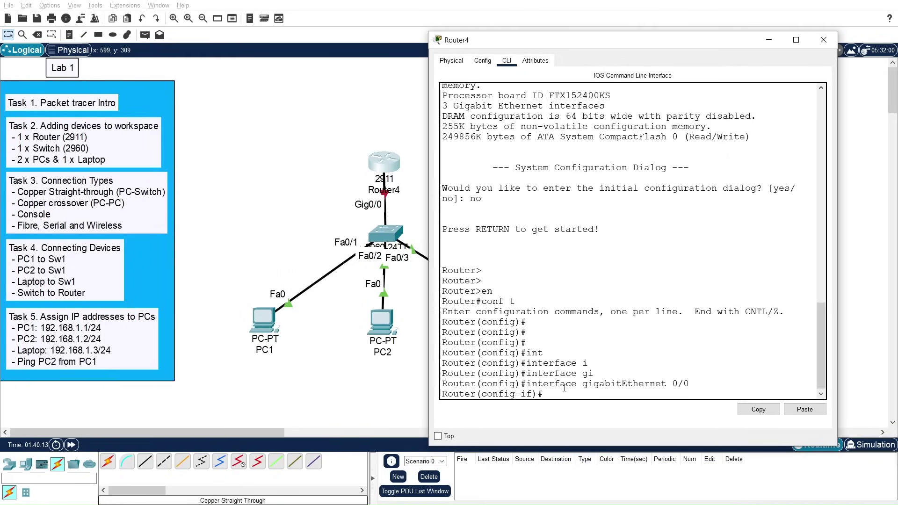
type("no shut")
key("Tab")
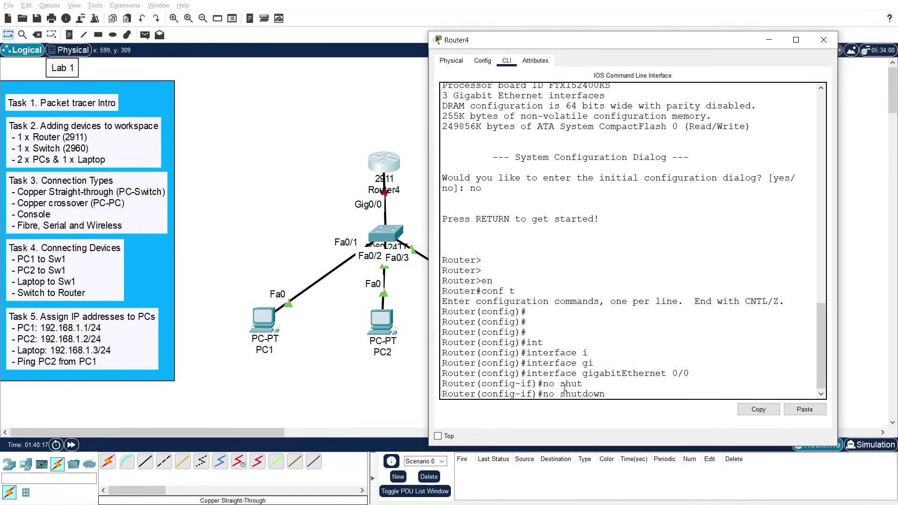
key("Return")
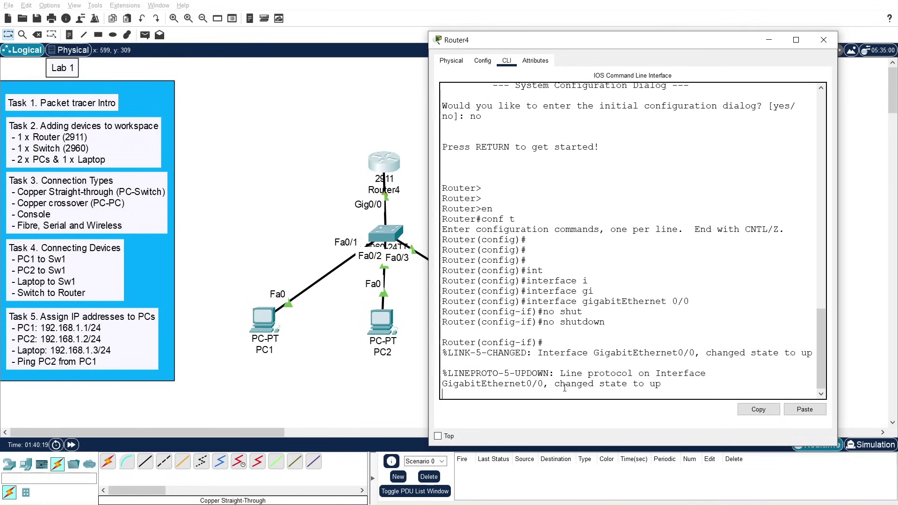
key("Return")
key("Return")
key("Return")
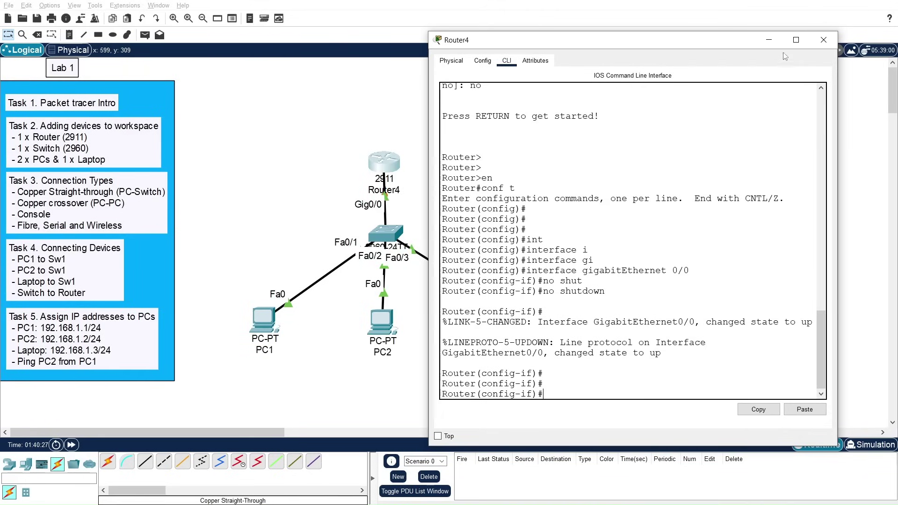
left_click(819, 43)
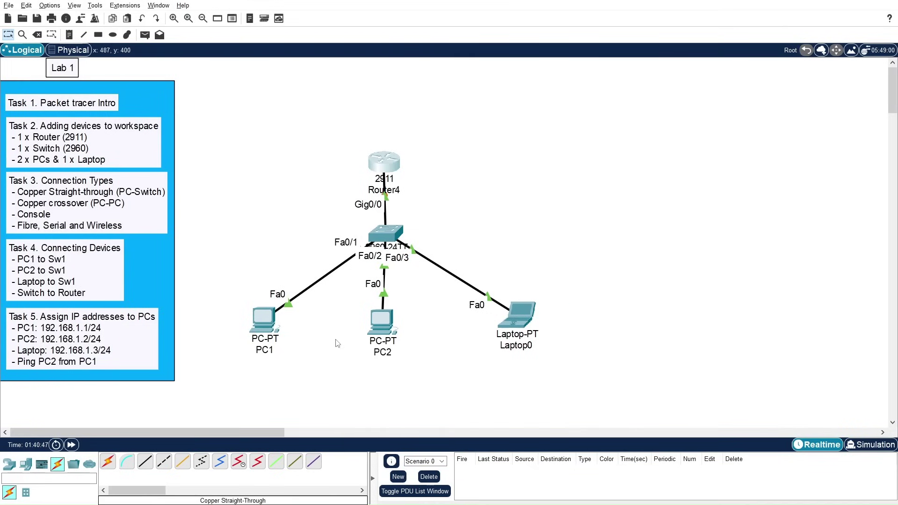
mouse_move(263, 319)
Step: Set PC1's FastEthernet0 to IPv4 192.168.1.1 with auto-filled mask 255.255.255.0
left_click(260, 320)
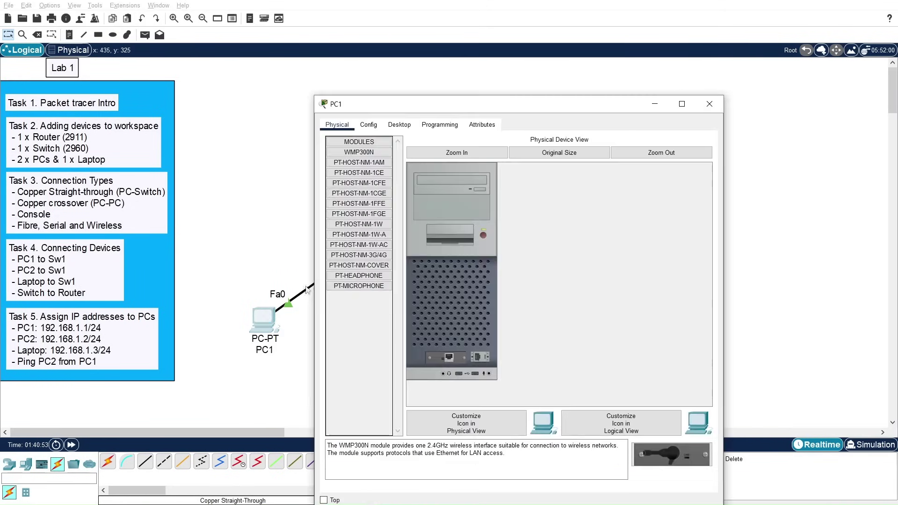
left_click_drag(414, 109, 413, 82)
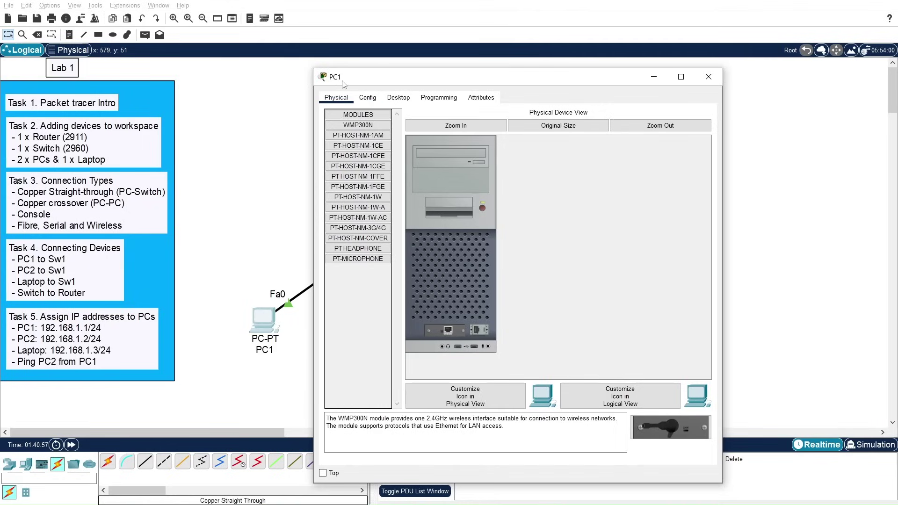
left_click(368, 99)
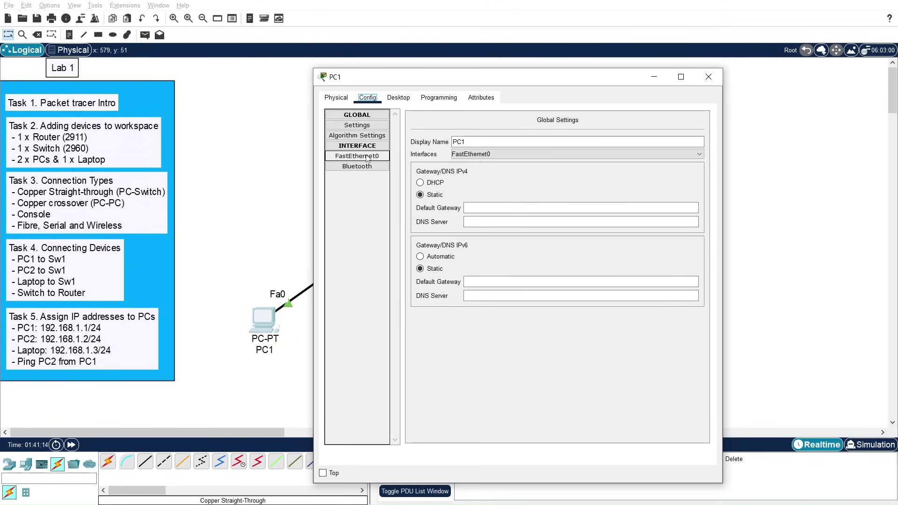
left_click(367, 158)
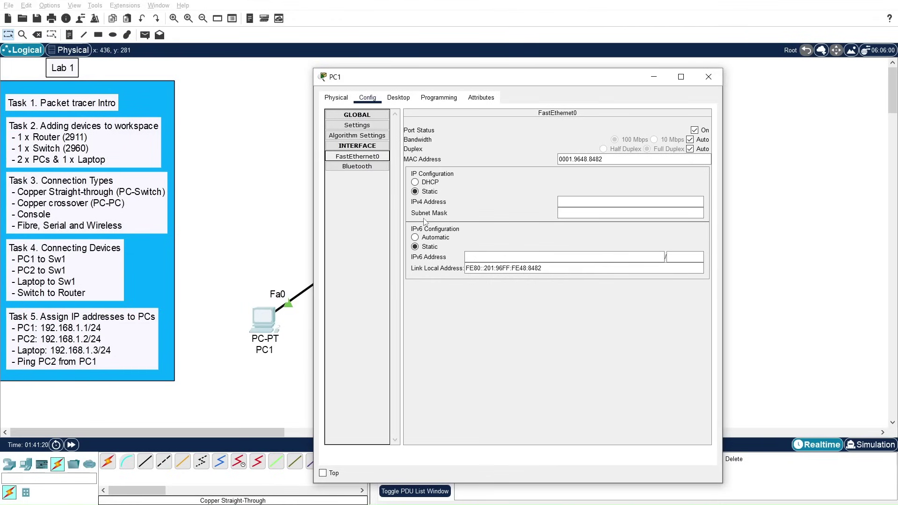
left_click(598, 202)
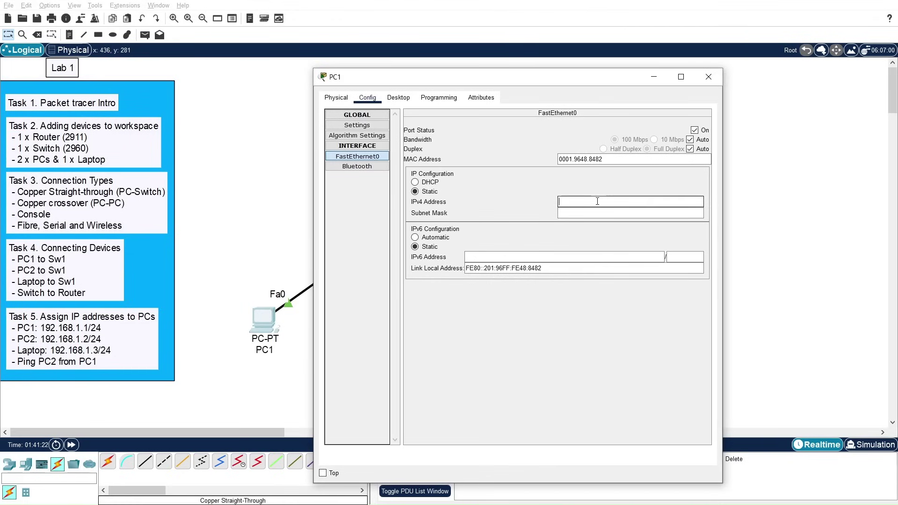
type("192.168.1.1")
left_click(585, 213)
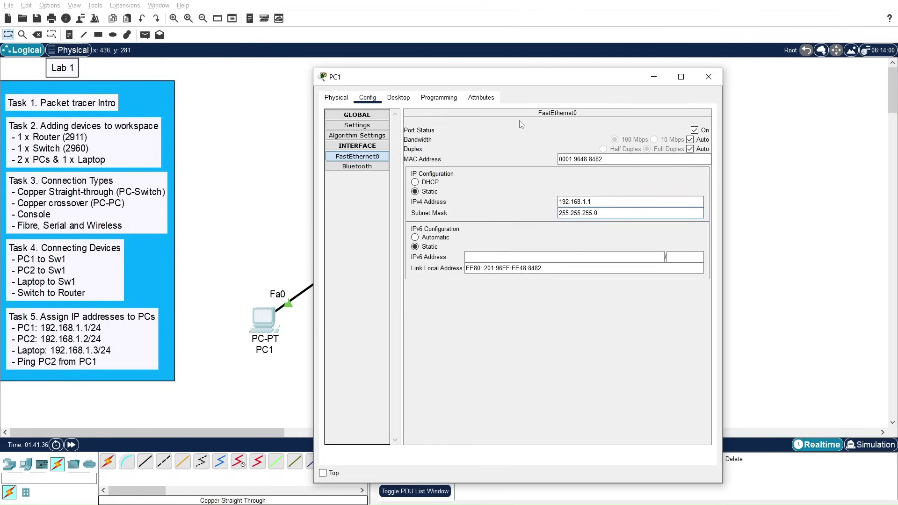
left_click_drag(504, 81, 475, 58)
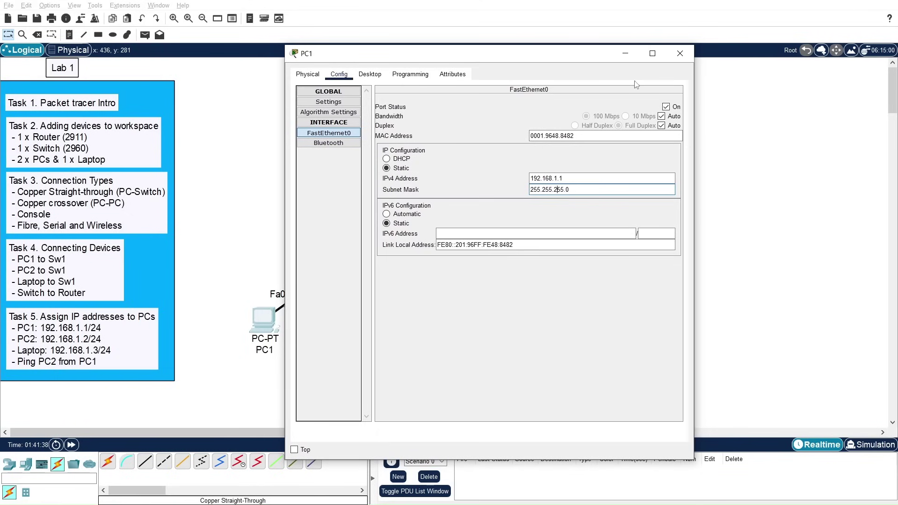
Step: Close PC1, give PC2's FastEthernet0 192.168.1.2 / 255.255.255.0, and close its window
left_click(680, 53)
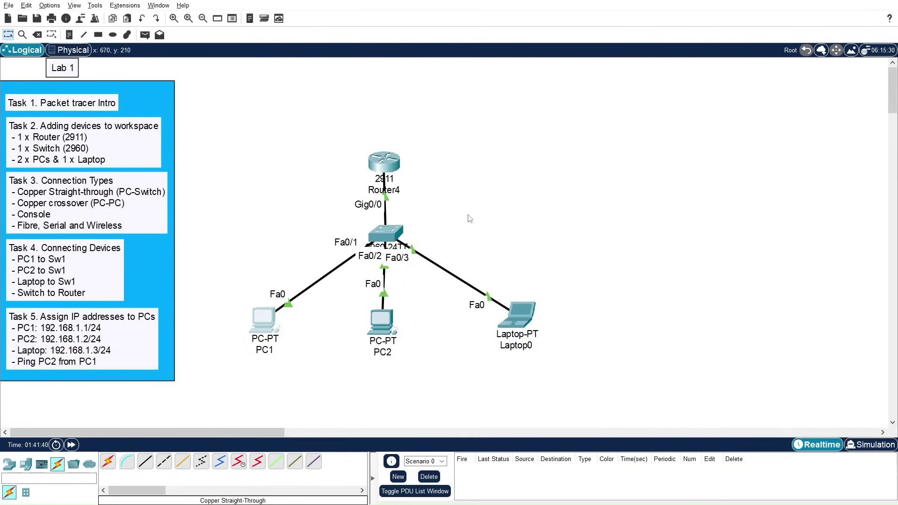
left_click(380, 318)
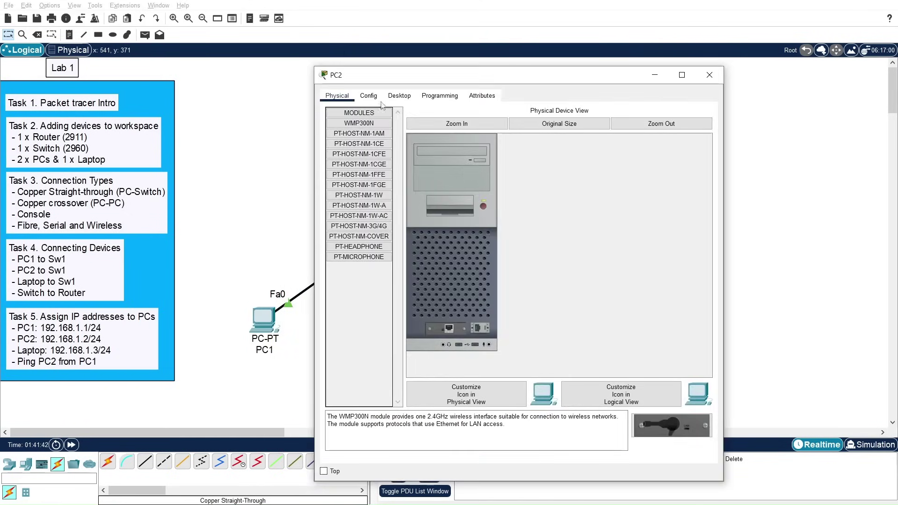
left_click(369, 95)
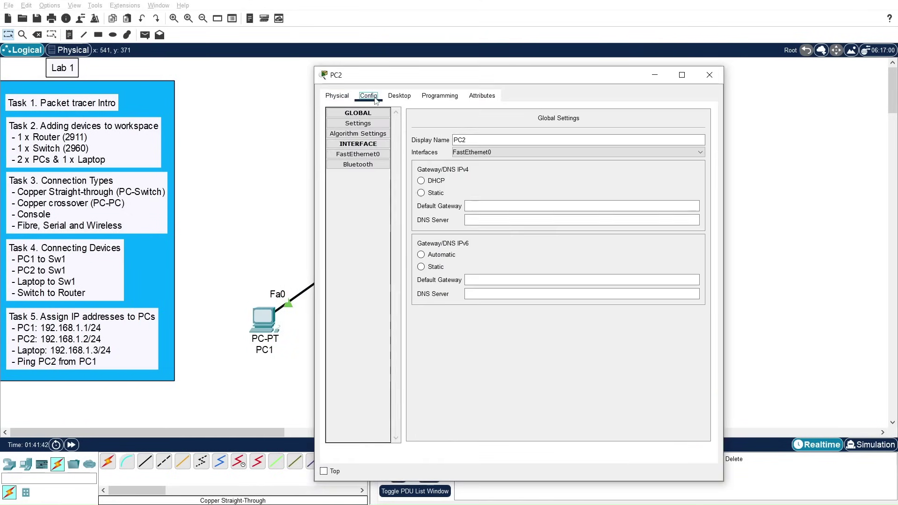
left_click(358, 154)
left_click(584, 202)
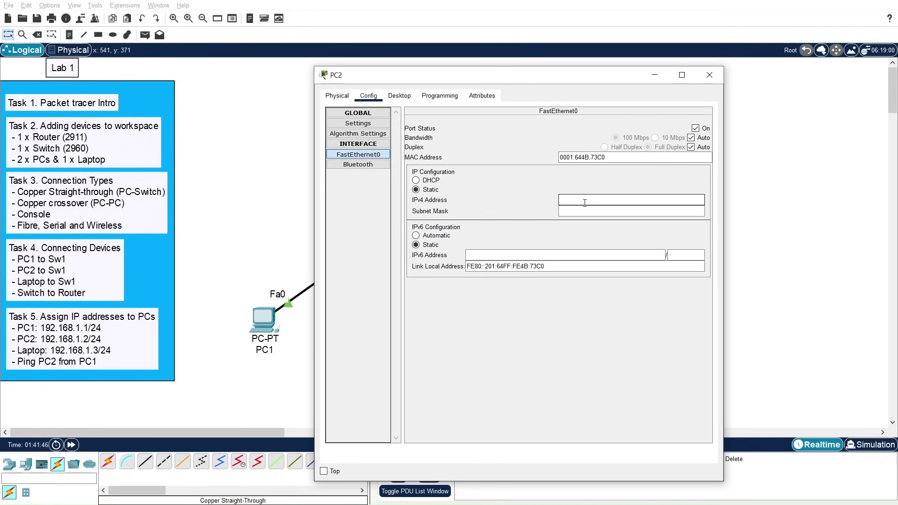
type("192.18")
key("BackSpace")
type("6")
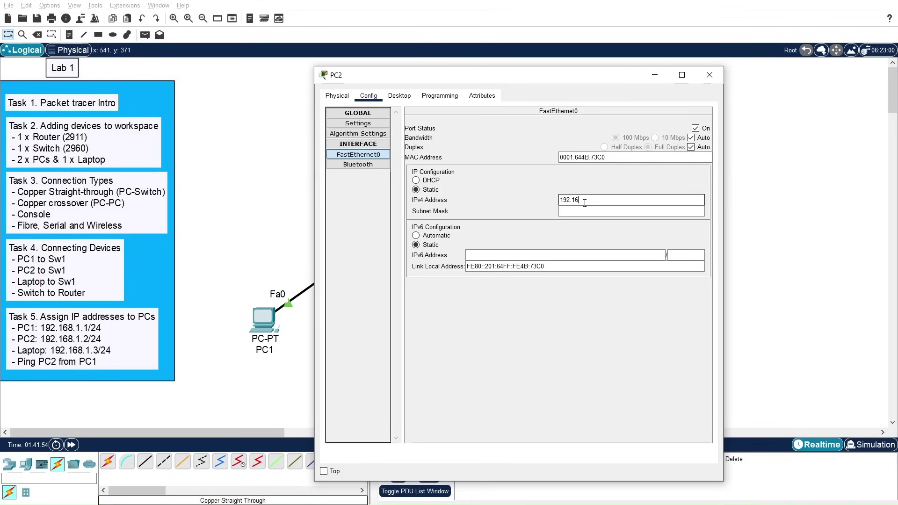
type("8.1.2")
left_click(584, 208)
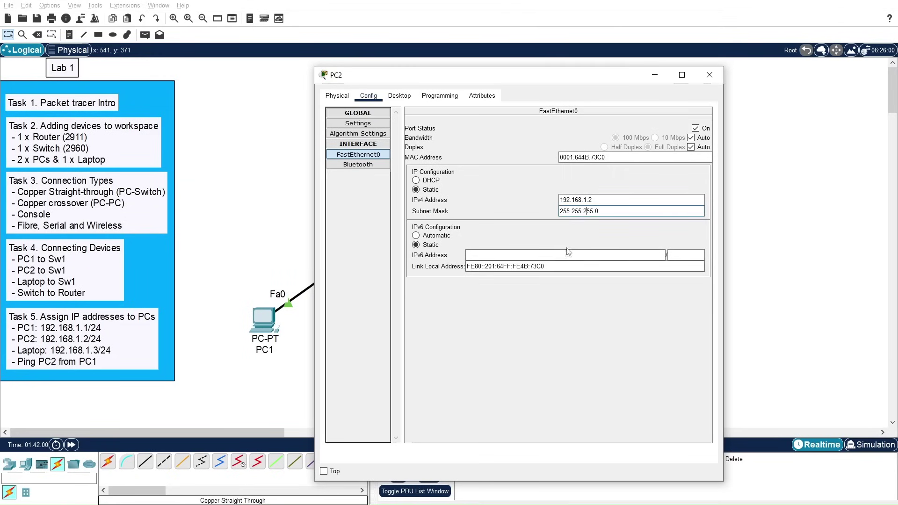
left_click(709, 76)
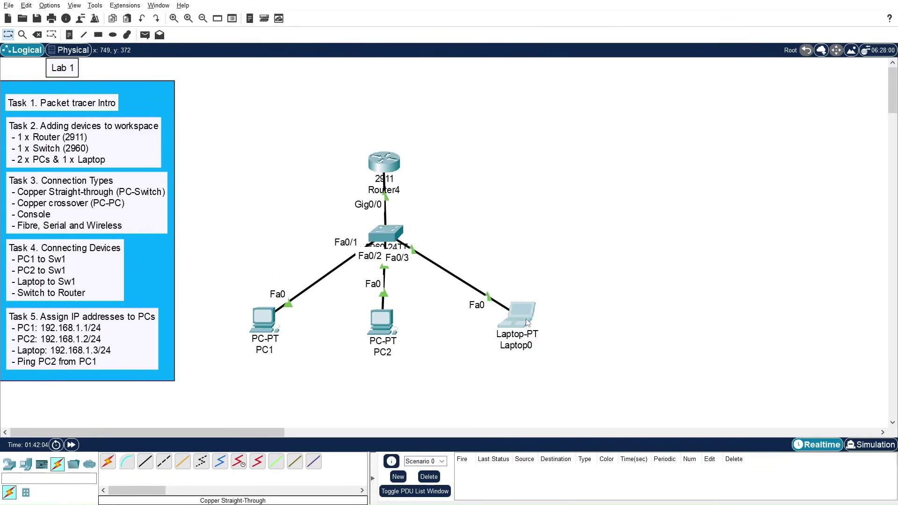
Step: Enter 192.168.1.3 on Laptop0's FastEthernet0, let the mask fill 255.255.255.0, and close
left_click(527, 322)
left_click(369, 96)
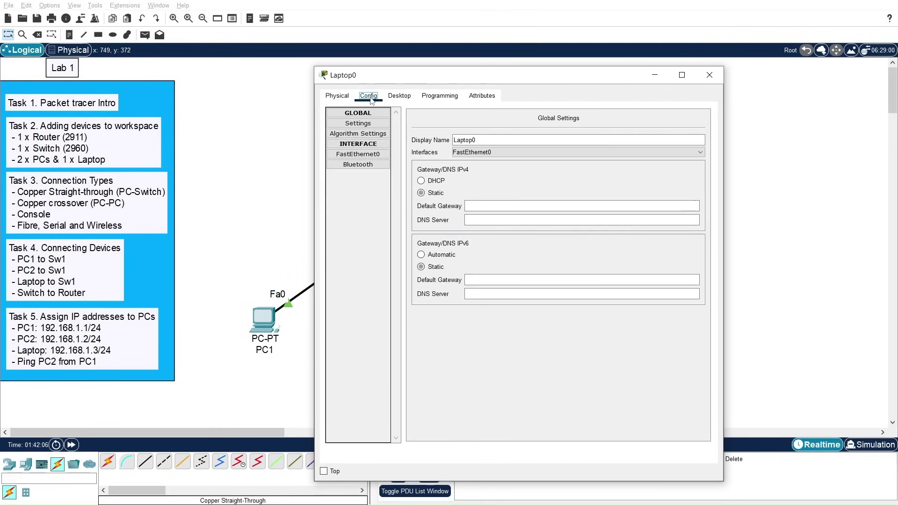
left_click(358, 154)
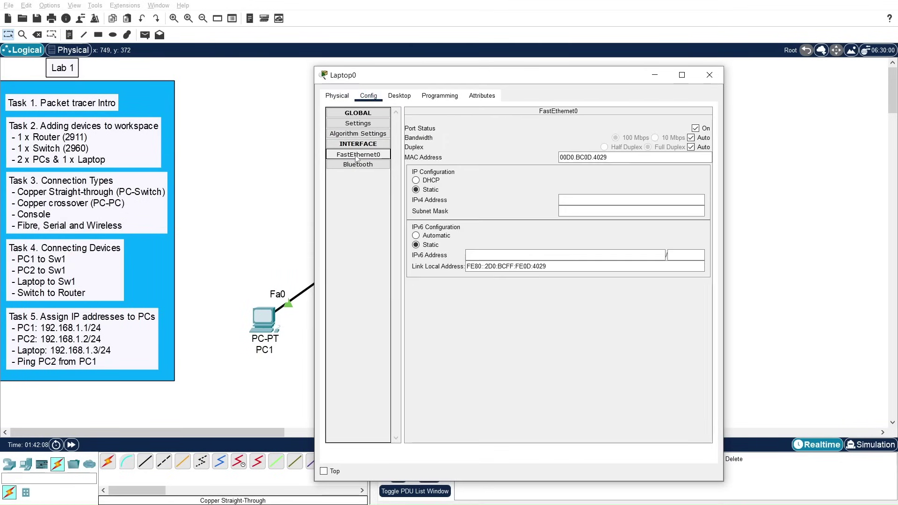
left_click(584, 201)
type("192.1")
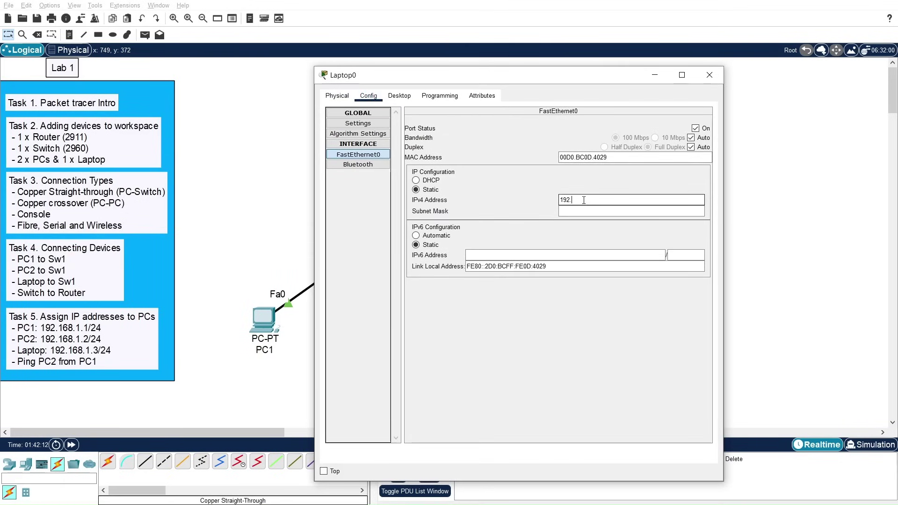
type("68.1.3")
key("Tab")
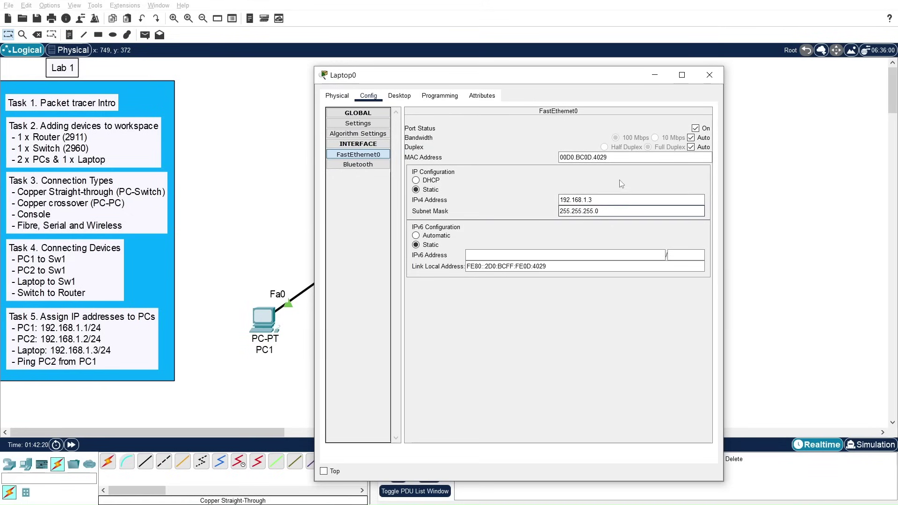
left_click(710, 75)
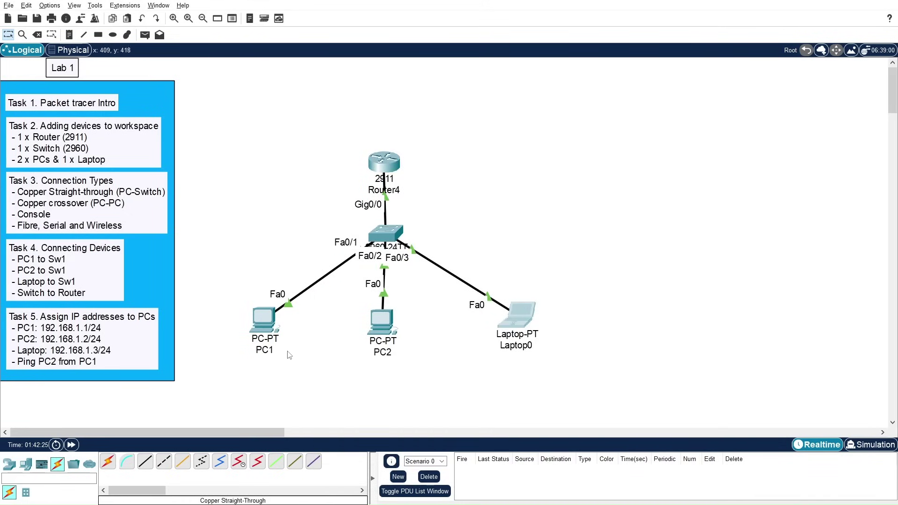
Step: From PC1's Command Prompt, ping 192.168.1.2 and 192.168.1.3, then close PC1's window
left_click(262, 321)
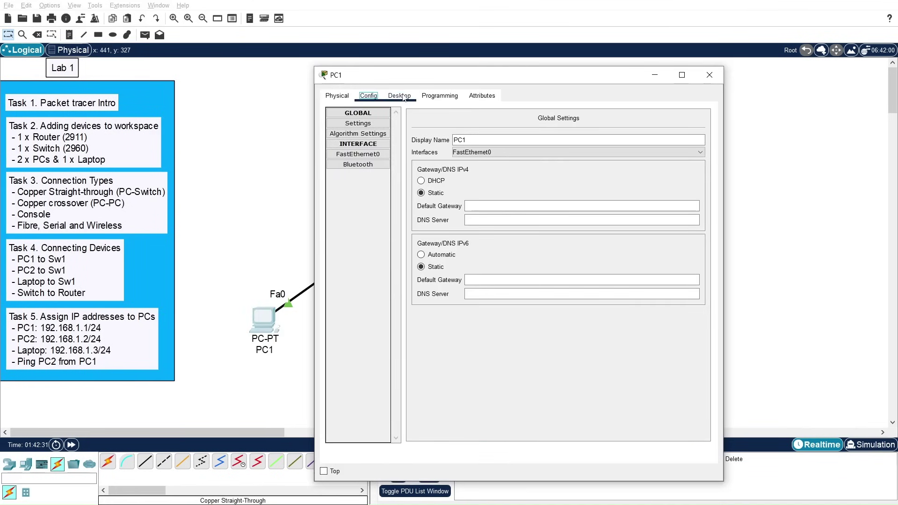
left_click(403, 97)
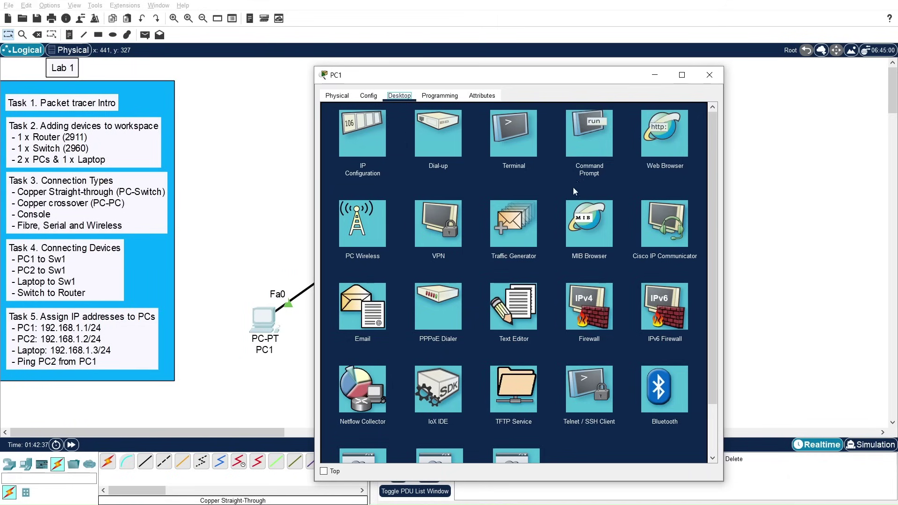
left_click(591, 138)
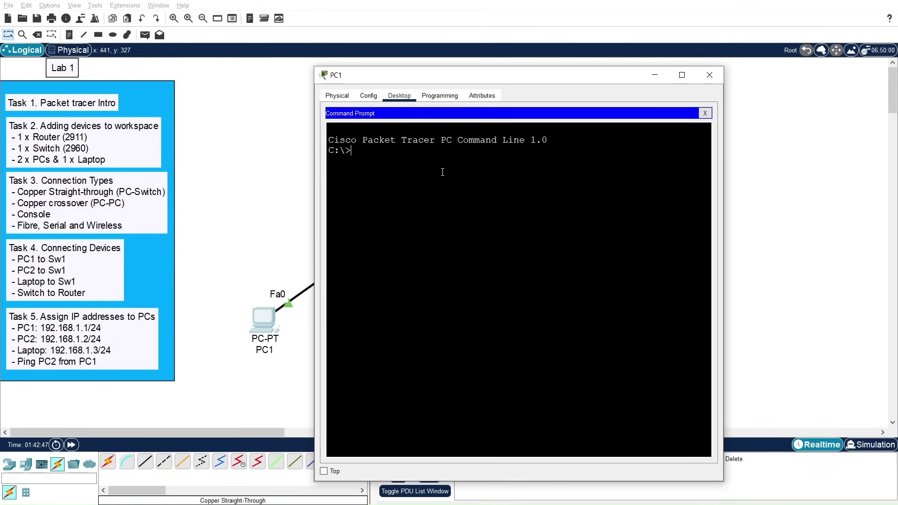
type("ping 192.168.1.2")
key("Return")
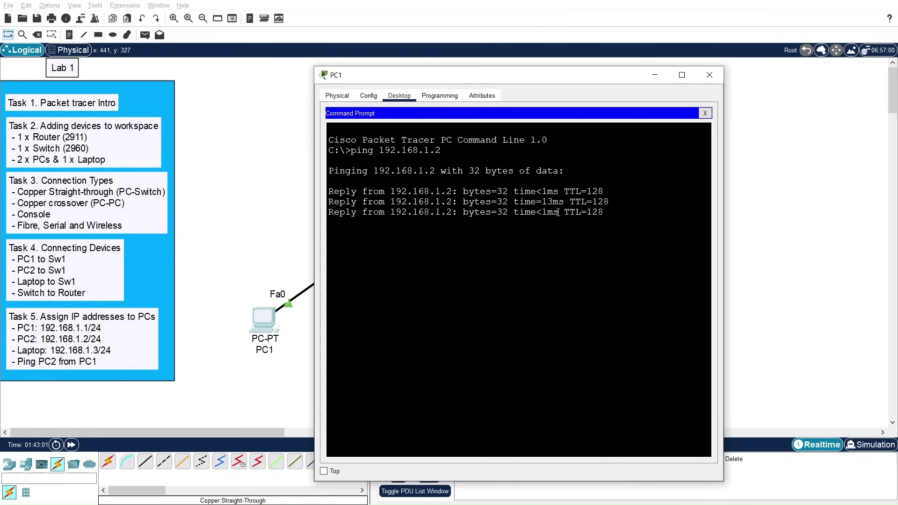
key("Up")
key("BackSpace")
type("3")
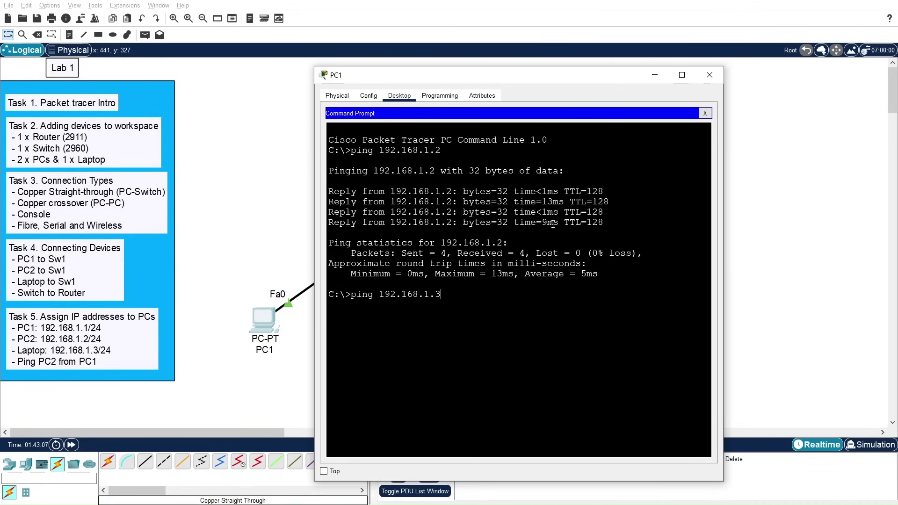
key("Return")
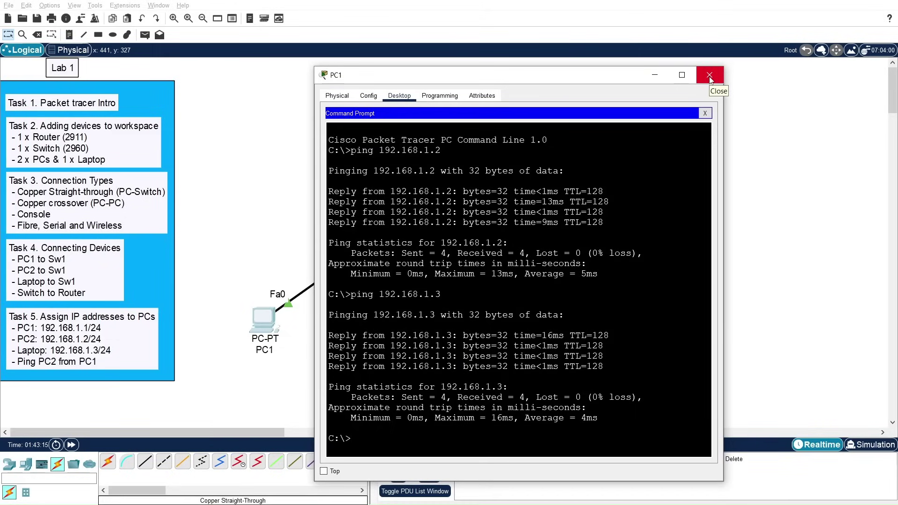
left_click(709, 76)
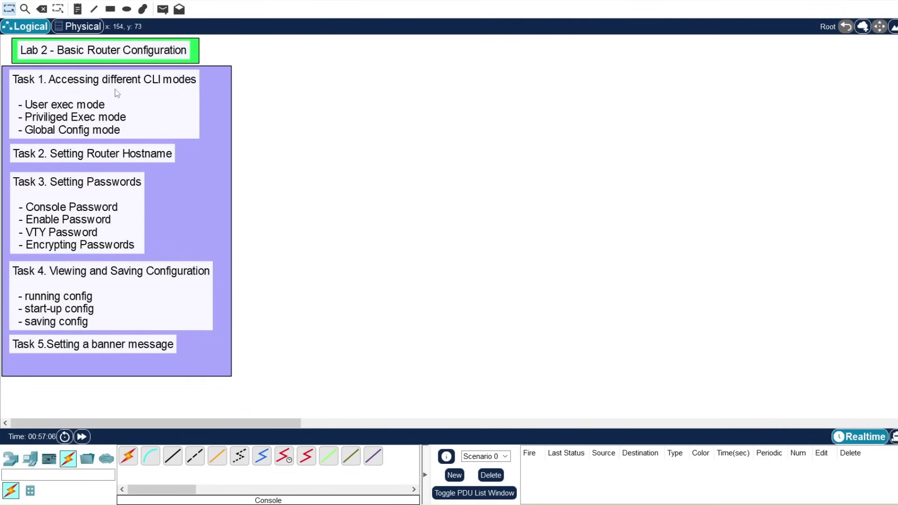
Step: Place a 2911 router from the Routers category onto the Lab 2 canvas
left_click(10, 458)
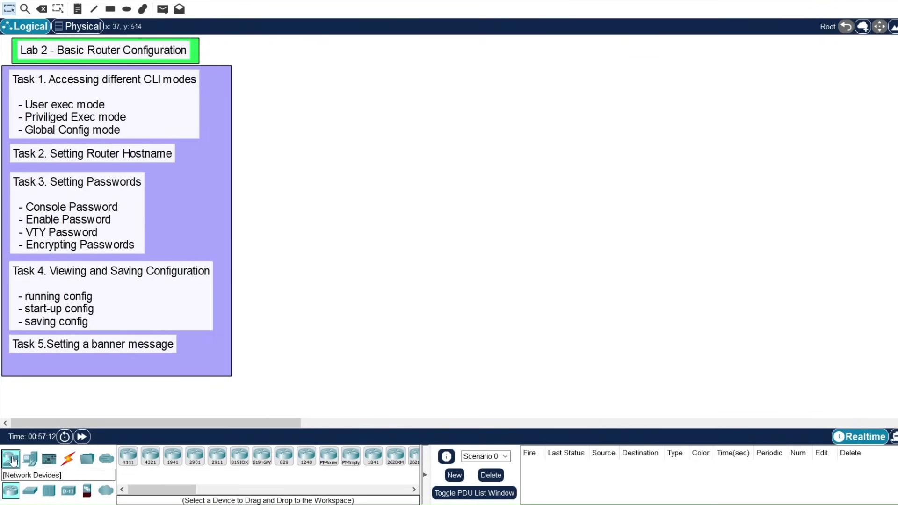
left_click(11, 491)
left_click_drag(222, 462, 434, 156)
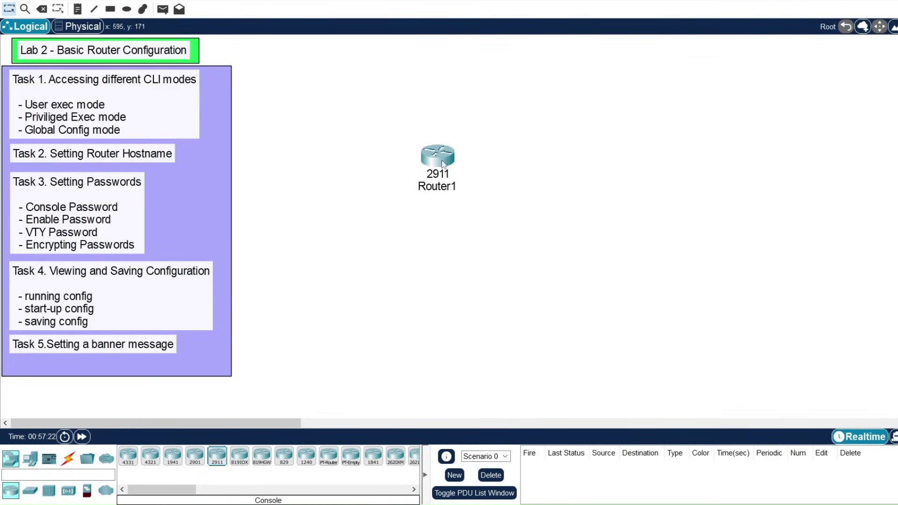
Step: Rename the router's label to R1 and open its device window
left_click(438, 187)
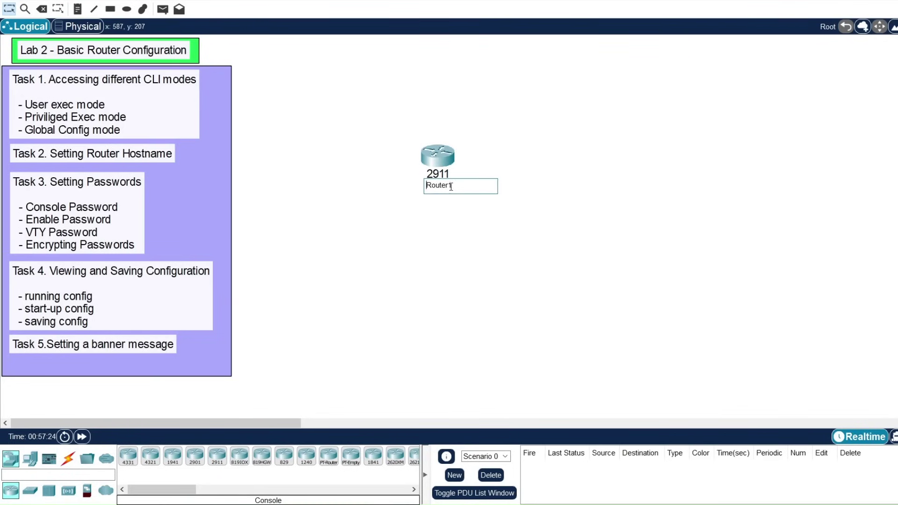
left_click(441, 159)
left_click(750, 52)
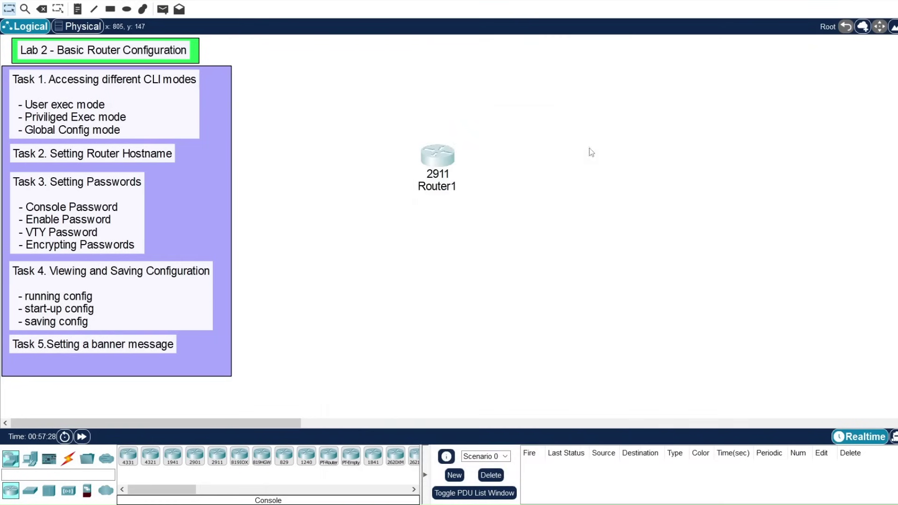
left_click(439, 190)
left_click_drag(466, 185, 433, 185)
type("1")
left_click(493, 168)
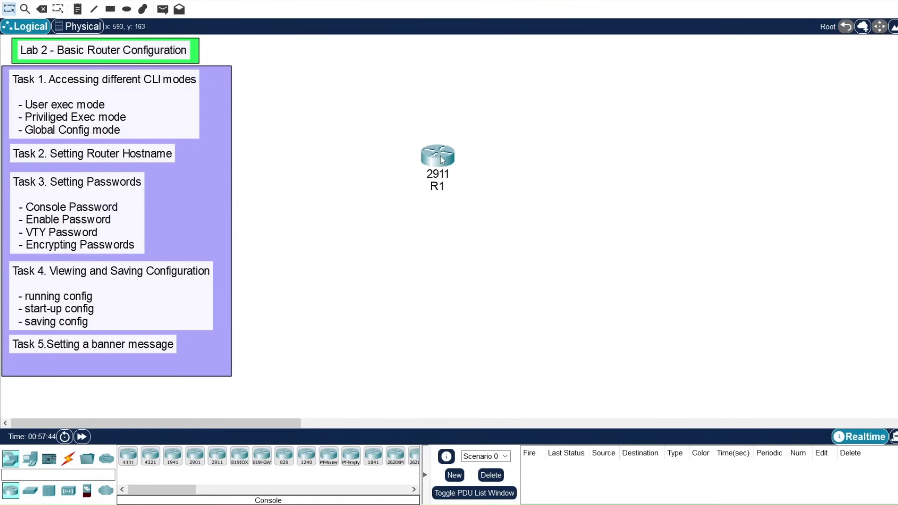
left_click(437, 159)
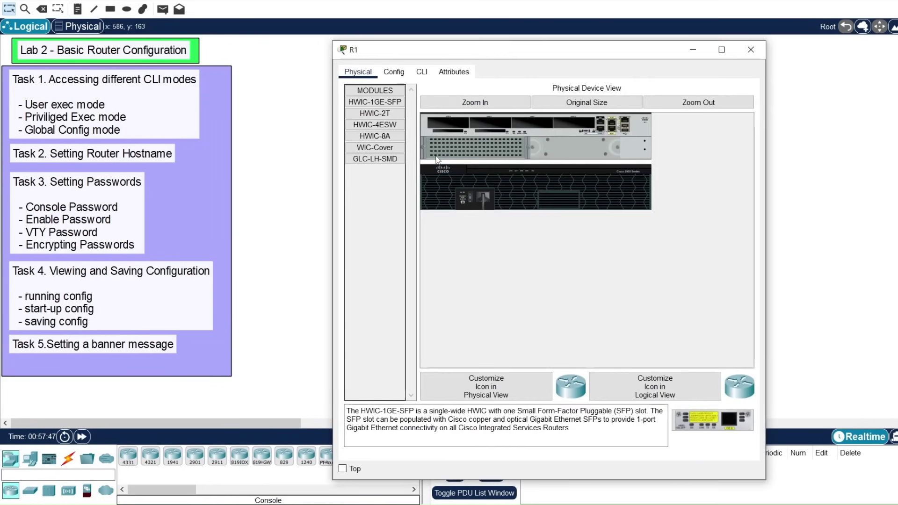
Step: In R1's CLI tab, answer 'n' to the initial configuration dialog to reach Router>
left_click(422, 75)
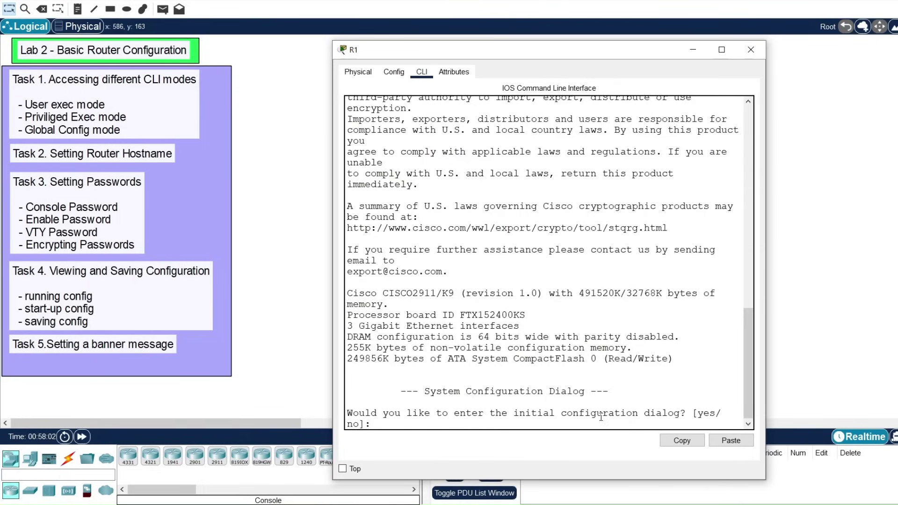
type("no")
key("Return")
key("Return")
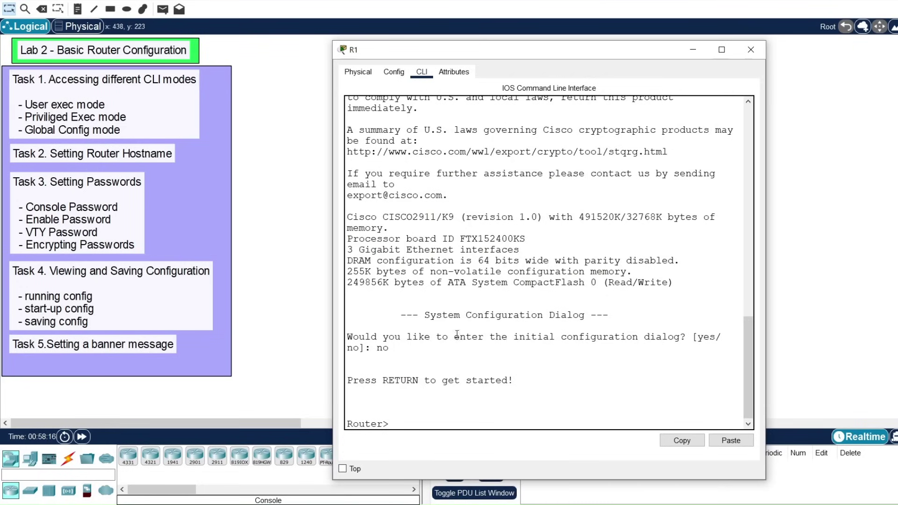
left_click_drag(392, 424, 347, 424)
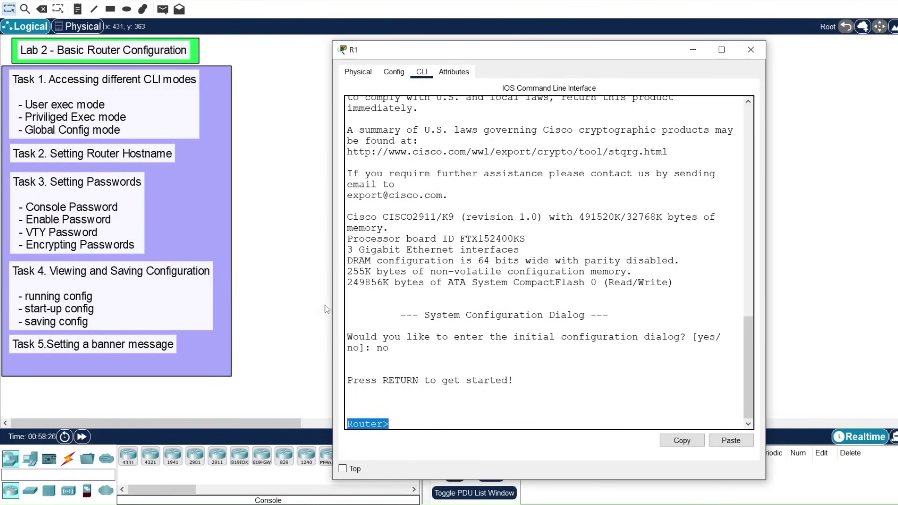
Step: At Router>, display context help with 'show ?' and 'ping ?', clearing the leftover commands
left_click(409, 422)
type("show")
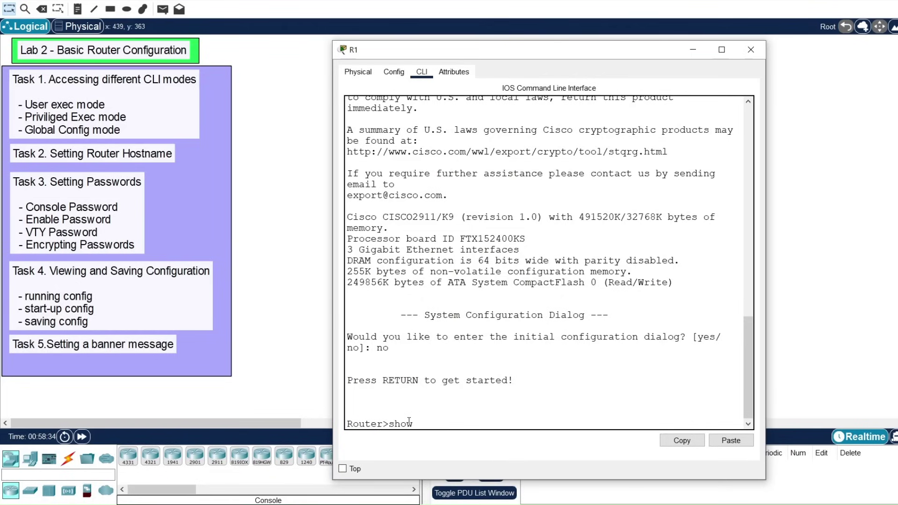
type(" ?")
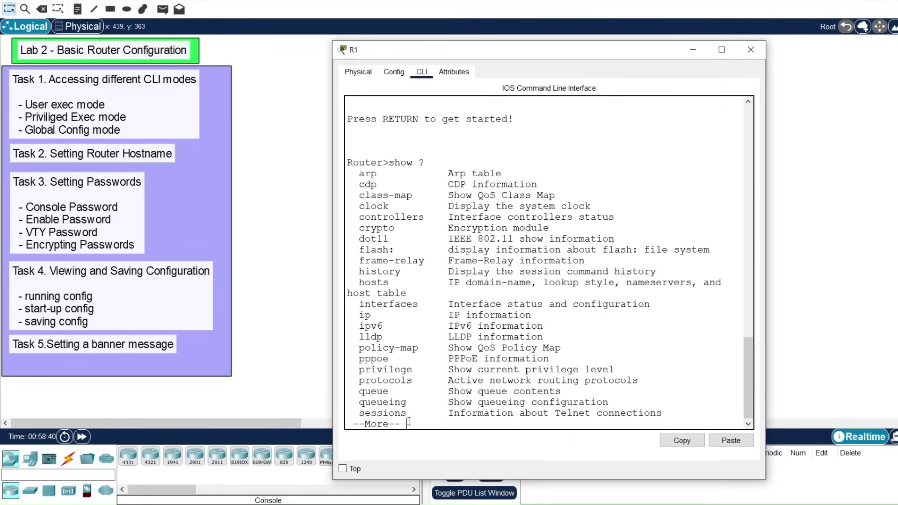
key("q")
key("BackSpace")
key("BackSpace")
key("BackSpace")
key("BackSpace")
key("BackSpace")
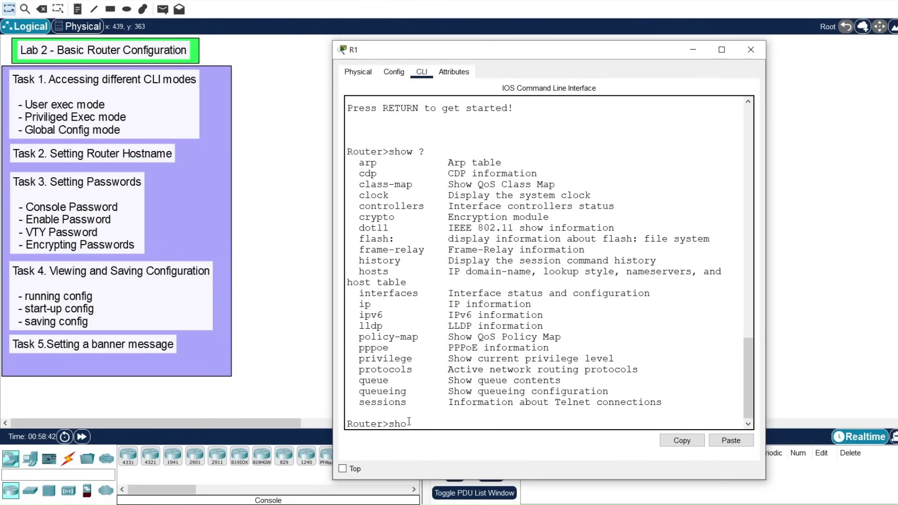
type("ping ?")
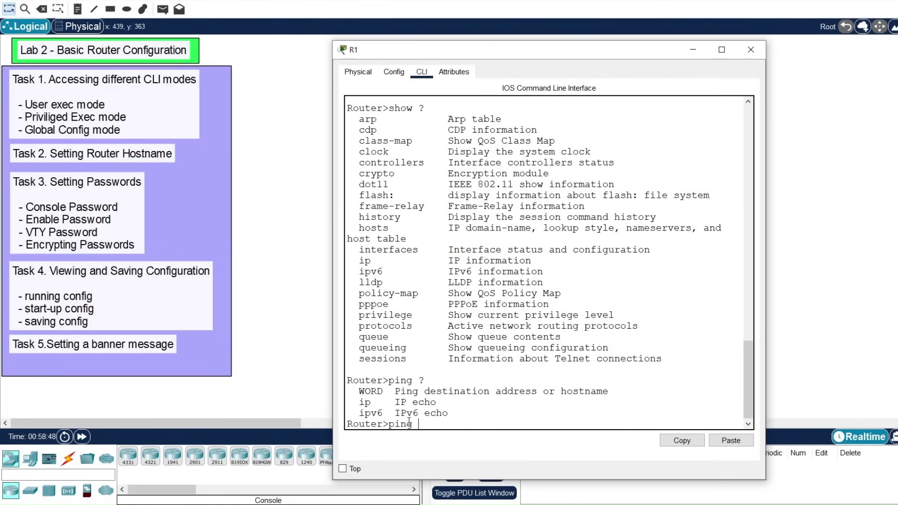
key("BackSpace")
key("BackSpace")
key("BackSpace")
key("BackSpace")
left_click_drag(391, 424, 357, 418)
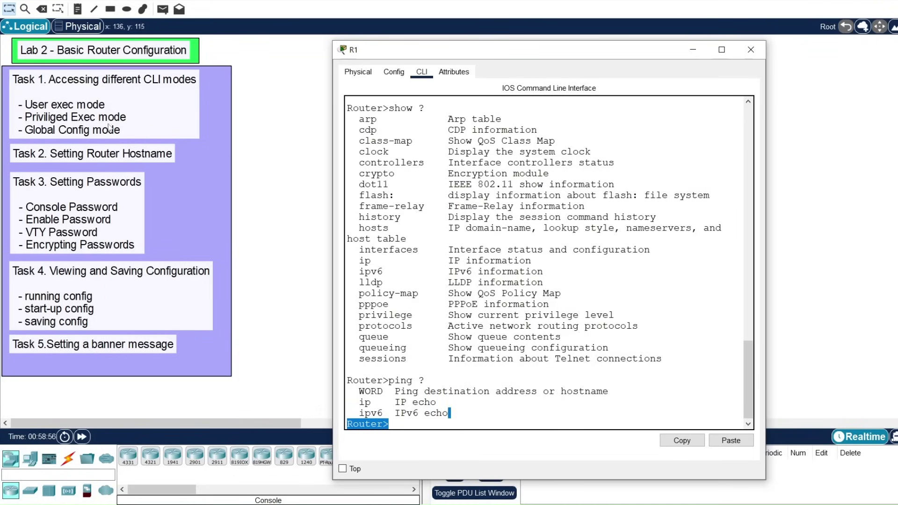
left_click(409, 425)
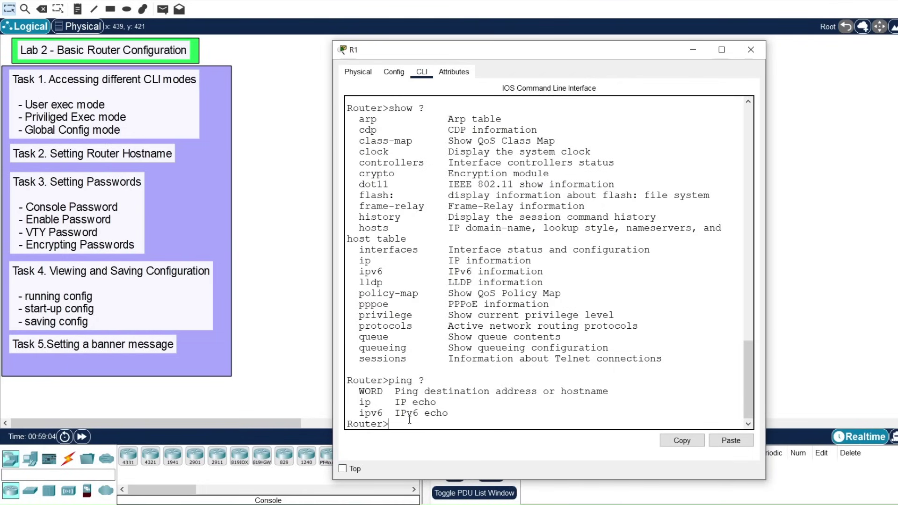
Step: Enter privileged exec mode with 'en', reaching the Router# prompt
type("enable")
key("BackSpace")
key("BackSpace")
key("BackSpace")
key("BackSpace")
key("Return")
key("Return")
key("Return")
key("Return")
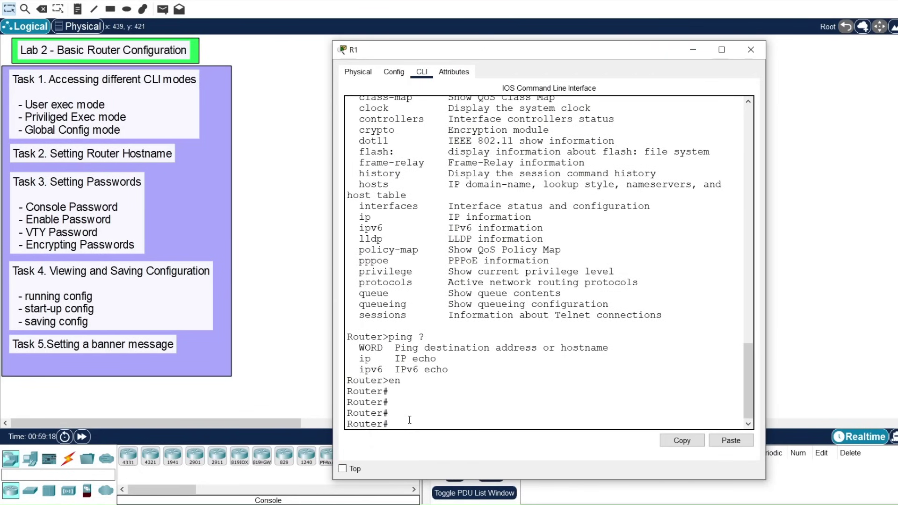
left_click_drag(392, 428, 366, 424)
left_click(407, 422)
Step: Run 'show running-config' and page through the full configuration
type("show run")
key("Tab")
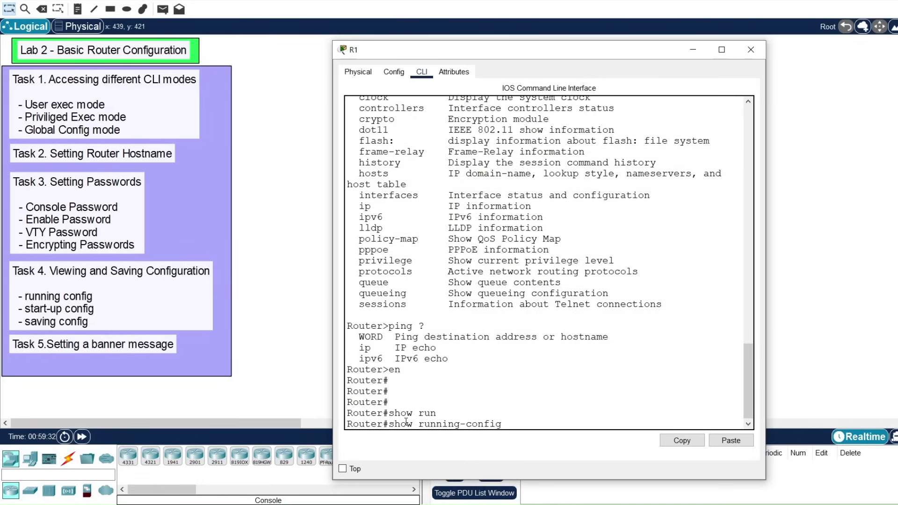
key("Return")
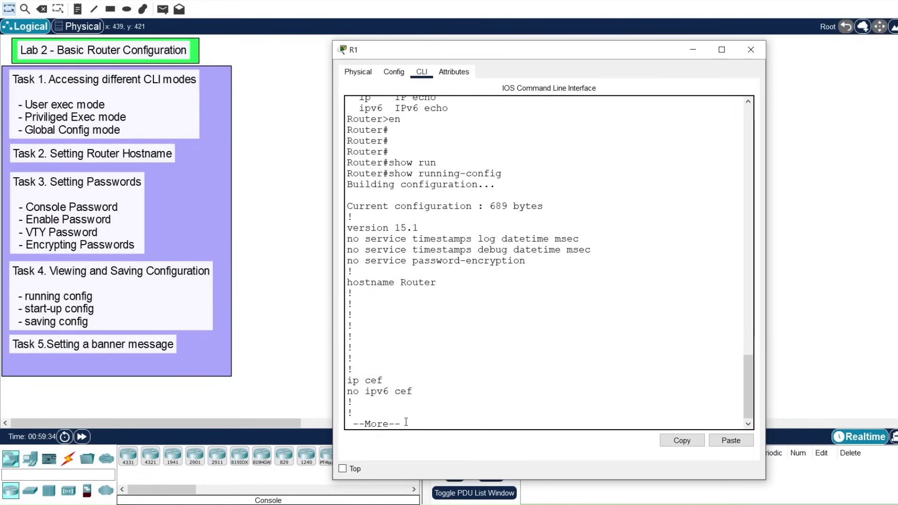
key("space")
key("space")
key("space")
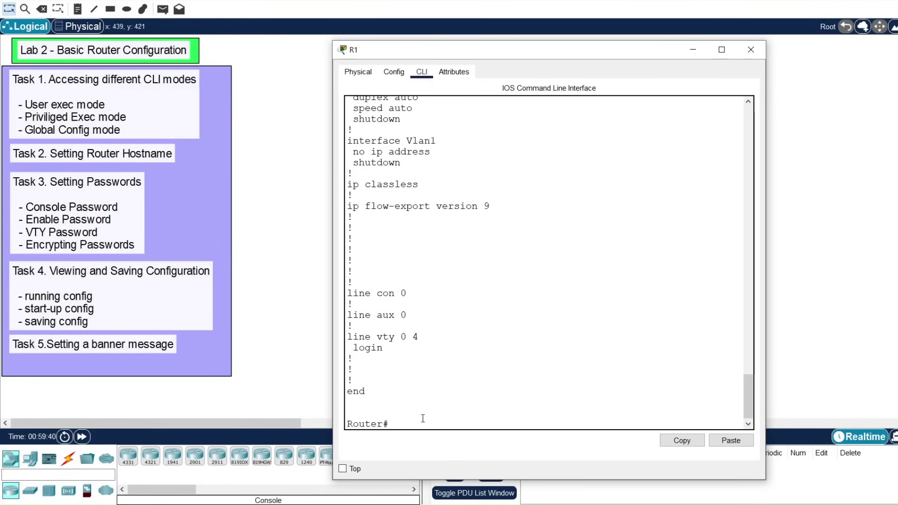
mouse_move(393, 425)
left_mouse_down()
mouse_move(348, 424)
mouse_move(384, 424)
left_mouse_up()
left_click(394, 423)
Step: Enter global configuration mode with 'conf t', reaching Router(config)#
left_click(436, 421)
key("Return")
key("Return")
key("Return")
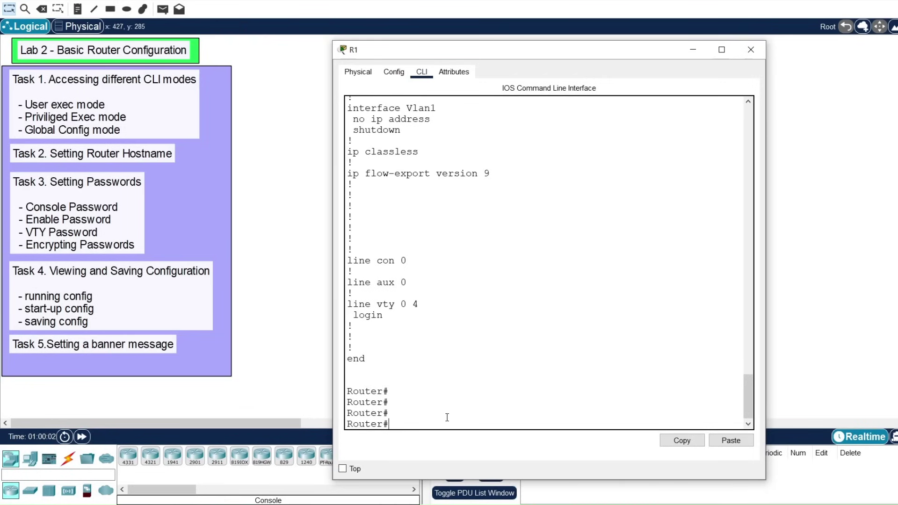
type("ig")
key("Tab")
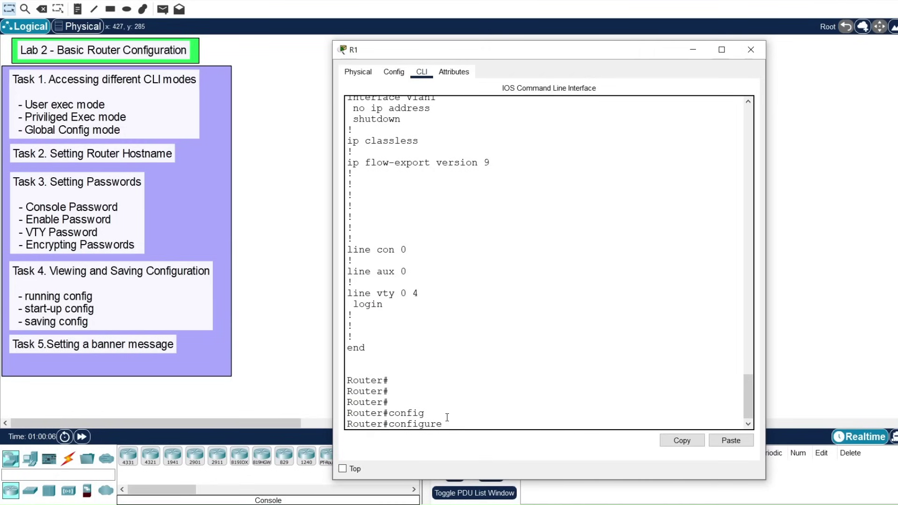
type("terminal")
key("Tab")
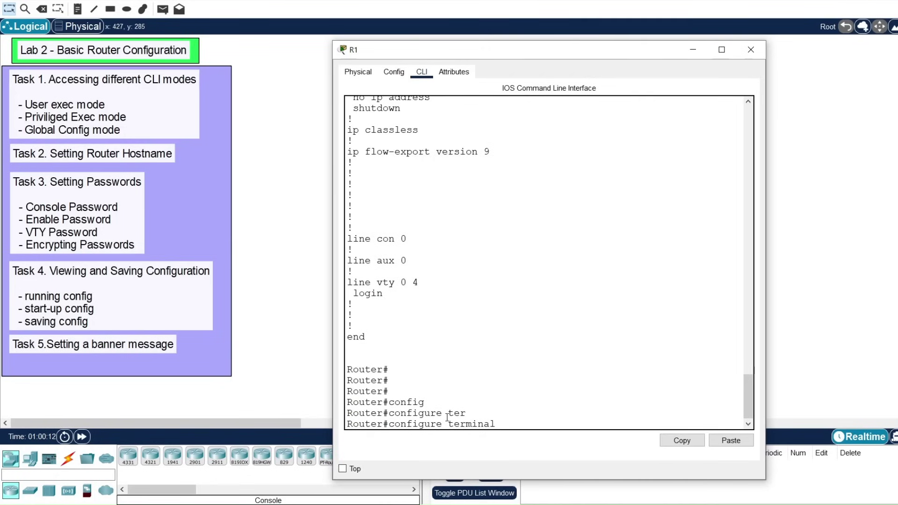
key("BackSpace")
key("BackSpace")
key("BackSpace")
key("BackSpace")
key("BackSpace")
key("BackSpace")
key("BackSpace")
key("BackSpace")
key("BackSpace")
key("BackSpace")
key("BackSpace")
key("BackSpace")
key("BackSpace")
key("BackSpace")
key("Return")
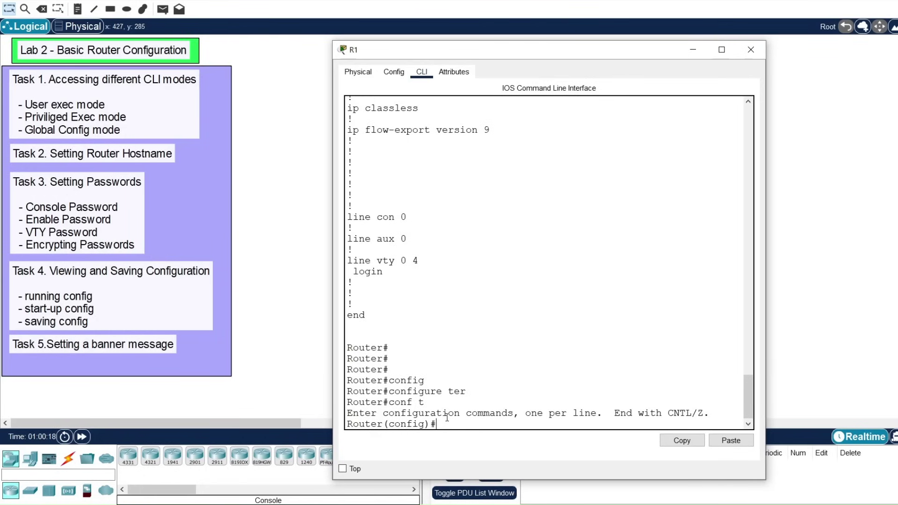
Step: Highlight the Router(config)# prompt and the abbreviated 'conf t' command to explain them
left_click_drag(439, 424, 367, 430)
left_click_drag(437, 425, 359, 428)
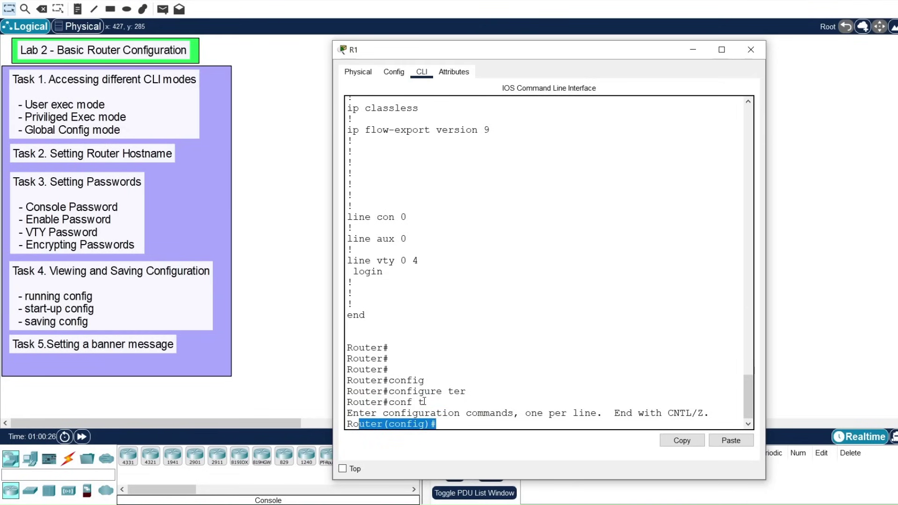
left_click_drag(439, 425, 351, 428)
left_click_drag(382, 349, 390, 348)
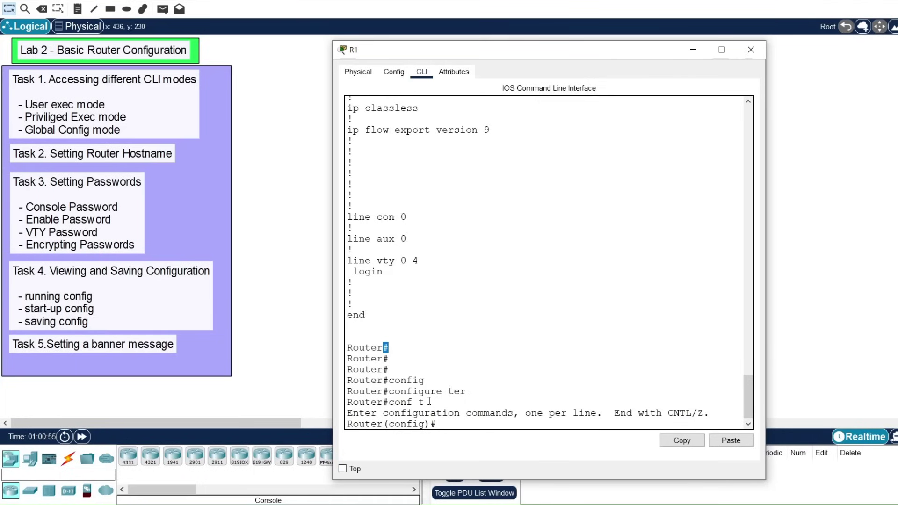
left_click_drag(424, 403, 392, 403)
left_click(448, 422)
key("Return")
key("Return")
key("Return")
key("Return")
key("Return")
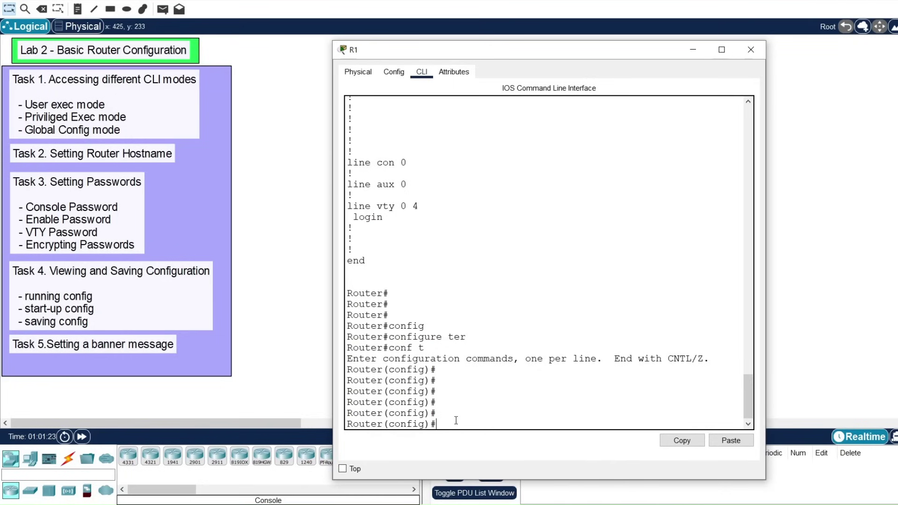
Step: Enter 'hostname R1' in global config so the prompt changes to R1(config)#
type("host")
key("Tab")
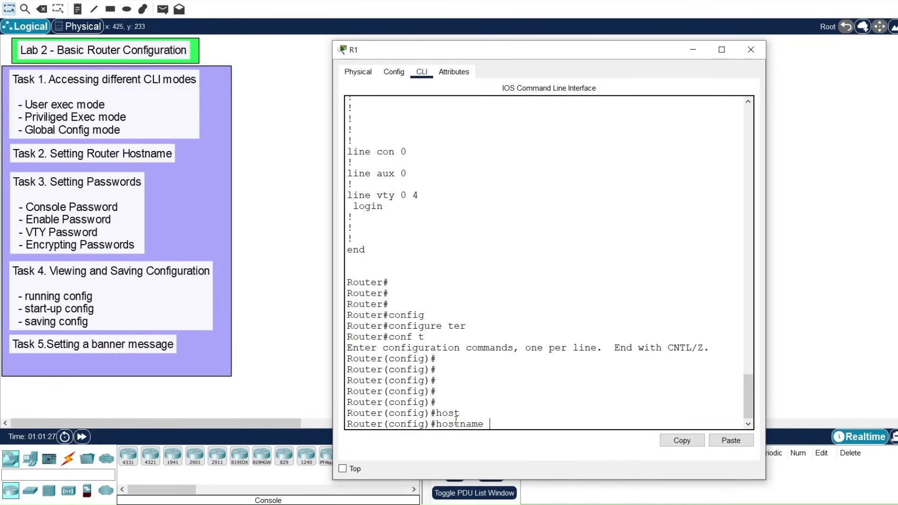
key("BackSpace")
key("BackSpace")
key("BackSpace")
key("BackSpace")
key("BackSpace")
type("t")
key("Tab")
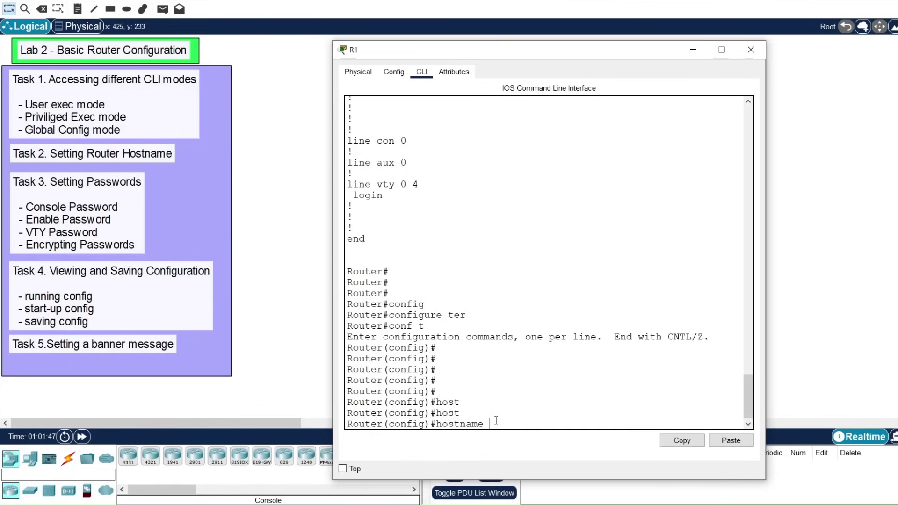
type("R")
type("1")
key("Return")
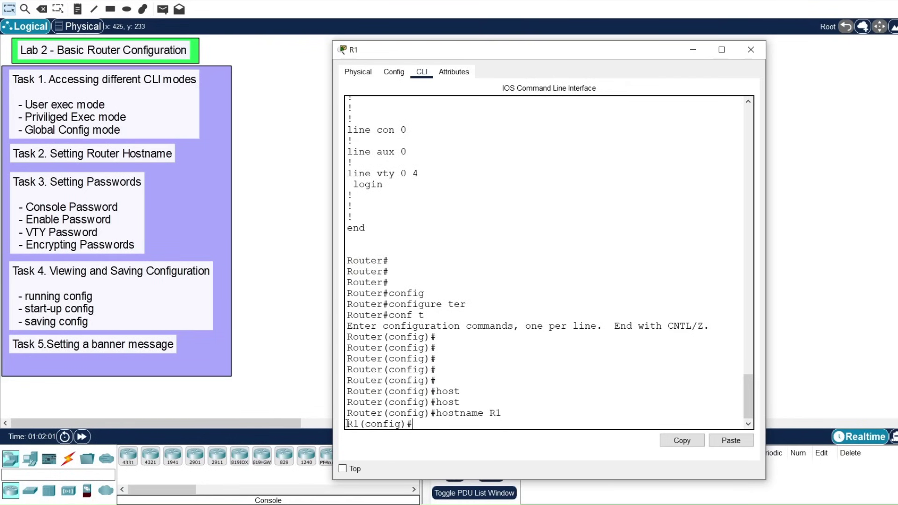
left_click_drag(347, 423, 360, 423)
left_click(431, 424)
key("Return")
key("Return")
key("Return")
key("Return")
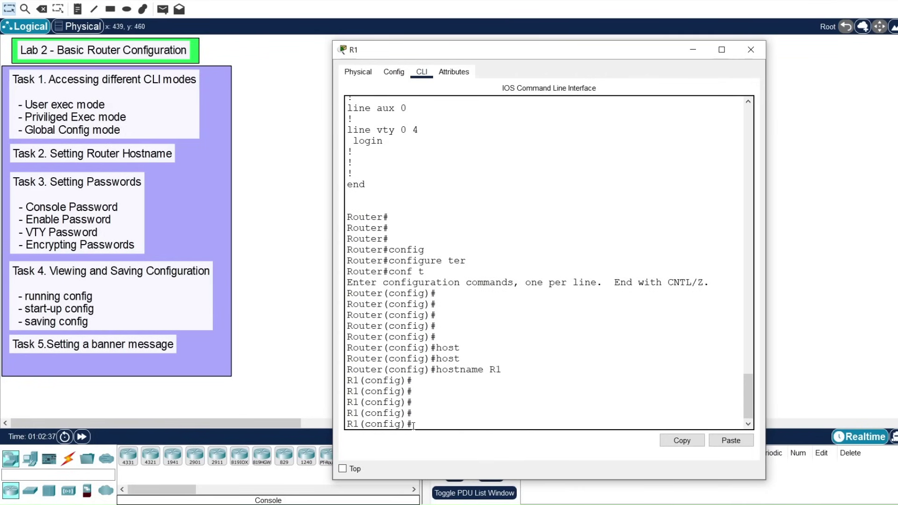
Step: Enter console line 0 configuration mode with 'line console 0'
left_click_drag(415, 425, 348, 424)
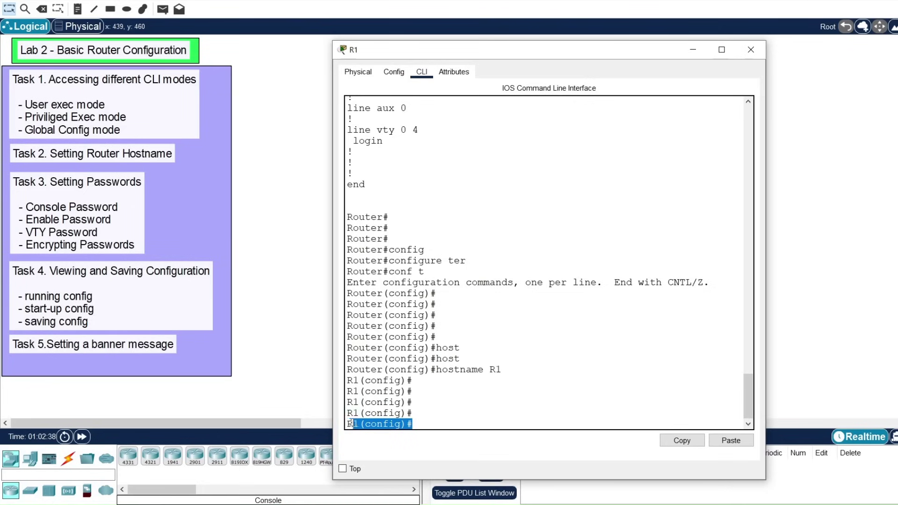
left_click(425, 423)
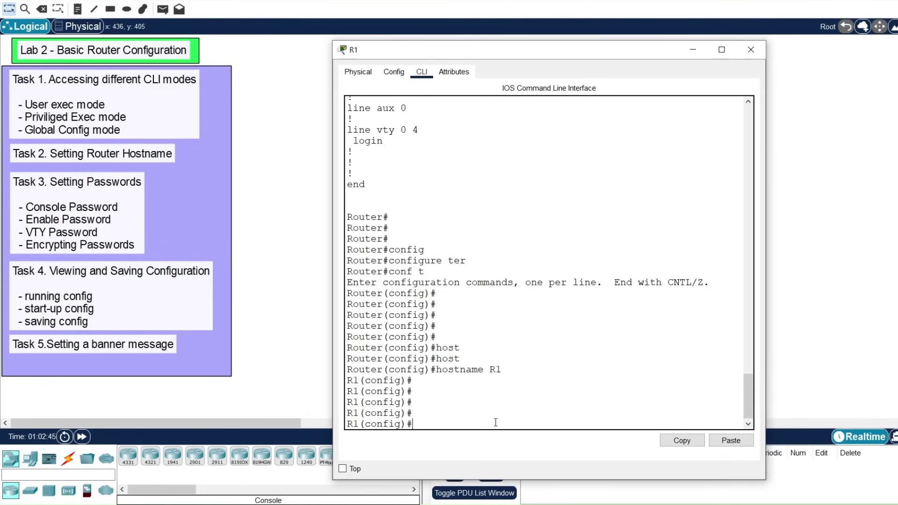
type("line cons")
key("Tab")
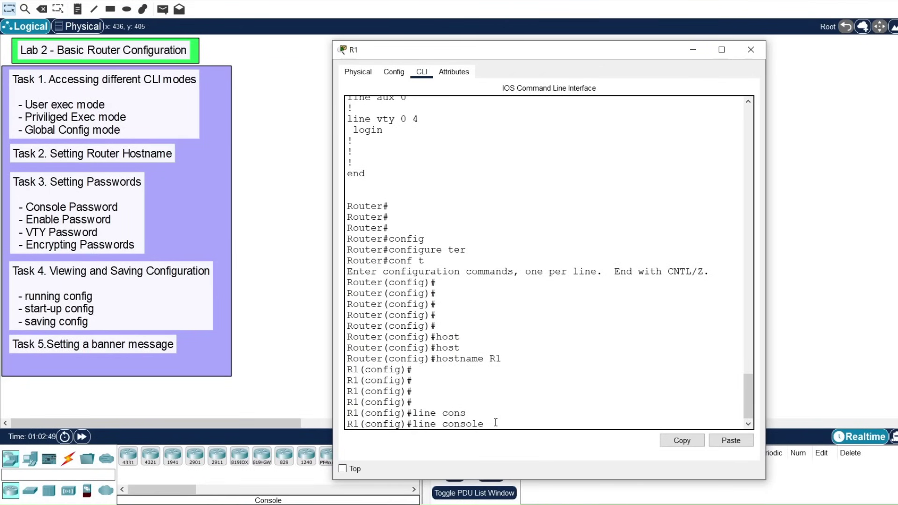
type("0")
key("Return")
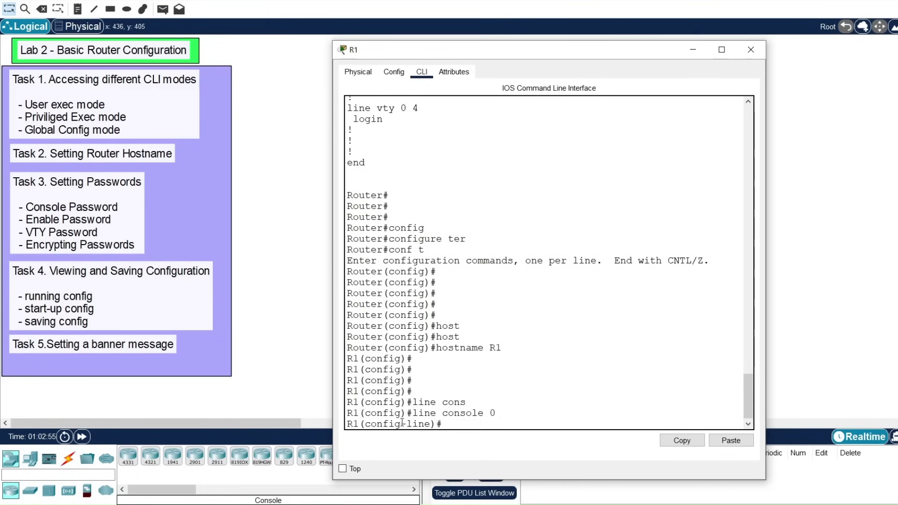
Step: Give console line 0 a password and enable login, then move the CLI window and R1 aside
left_click_drag(430, 423, 367, 423)
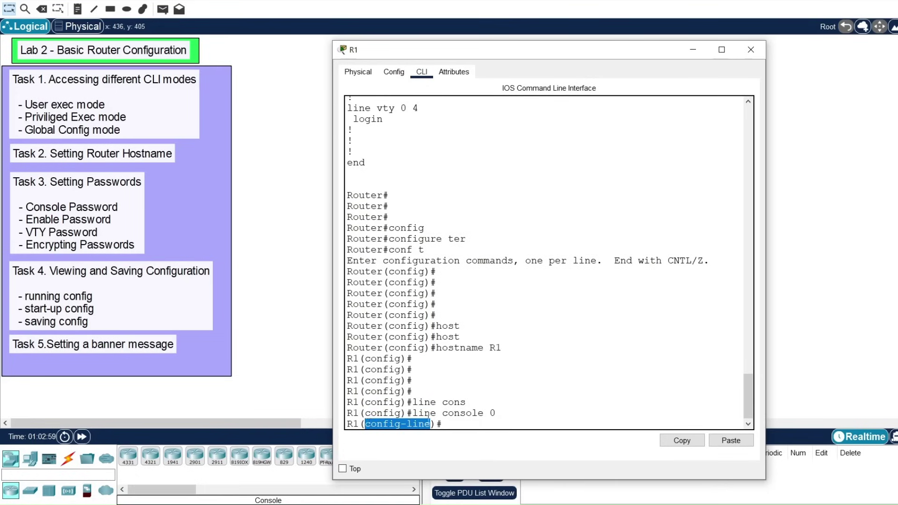
left_click(457, 424)
type("pass")
key("Tab")
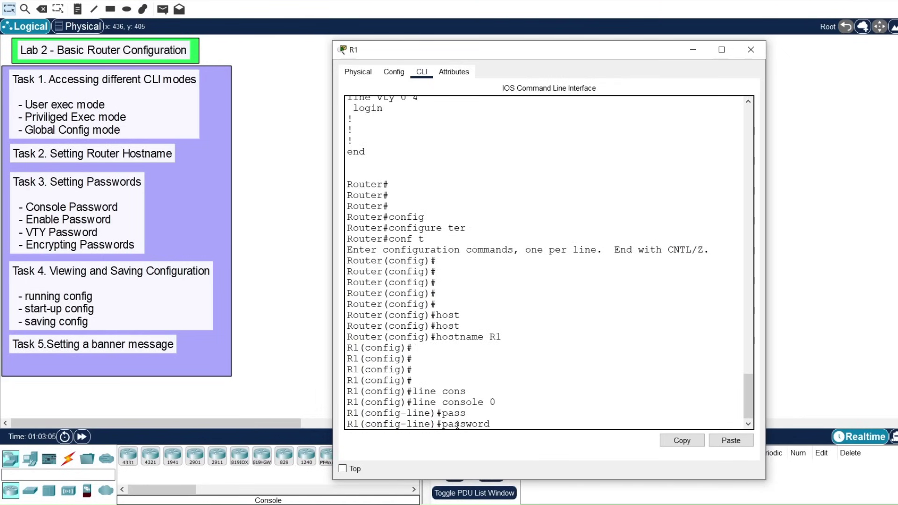
type("cisco123")
key("Return")
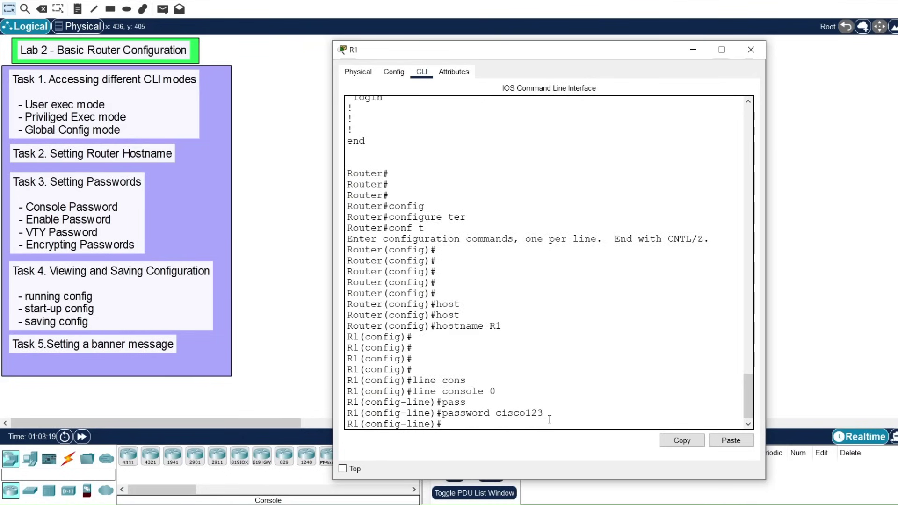
type("logi")
key("Return")
key("Return")
key("Return")
key("Return")
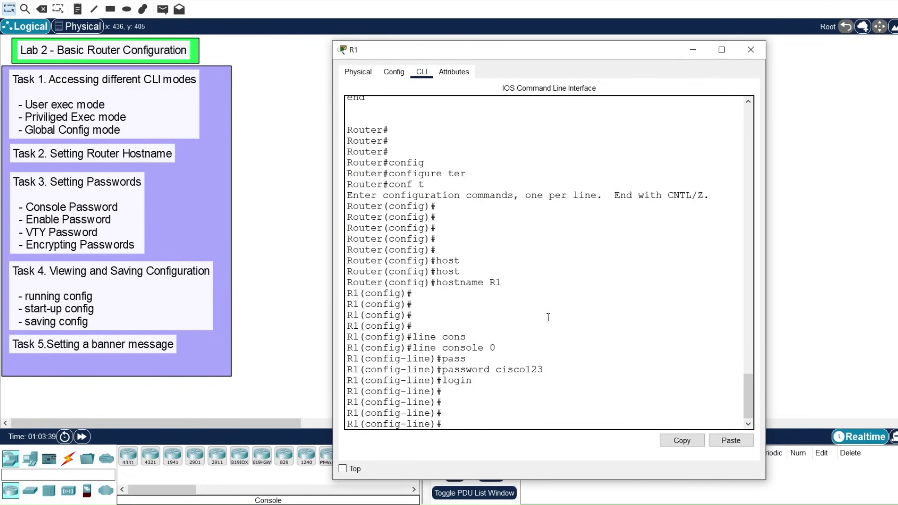
left_click_drag(444, 53, 651, 44)
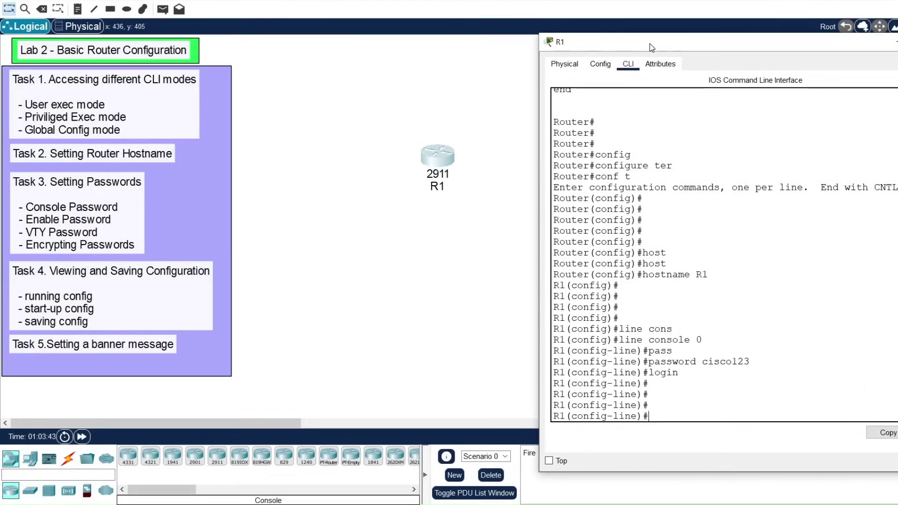
left_click_drag(440, 157, 367, 142)
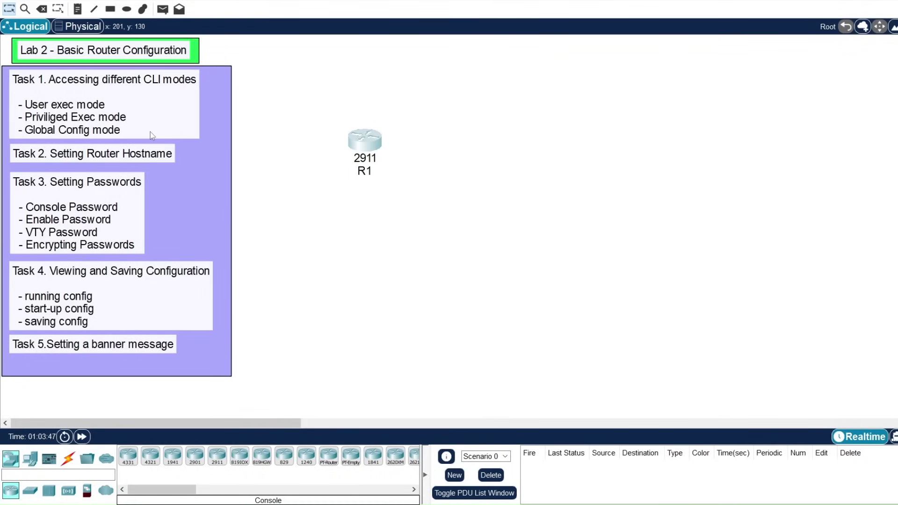
Step: Place a generic PC, PC1, on the workspace to the right of router R1
left_click_drag(358, 145, 376, 141)
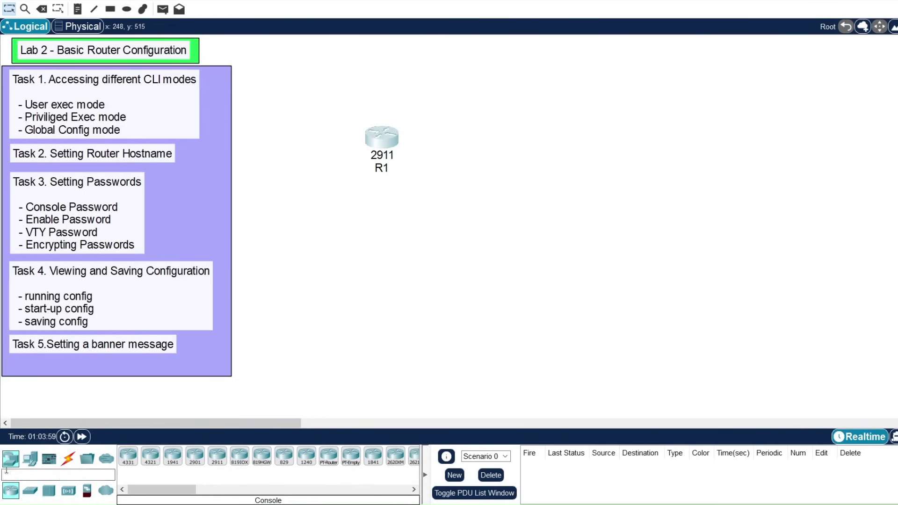
left_click(29, 459)
left_click(128, 456)
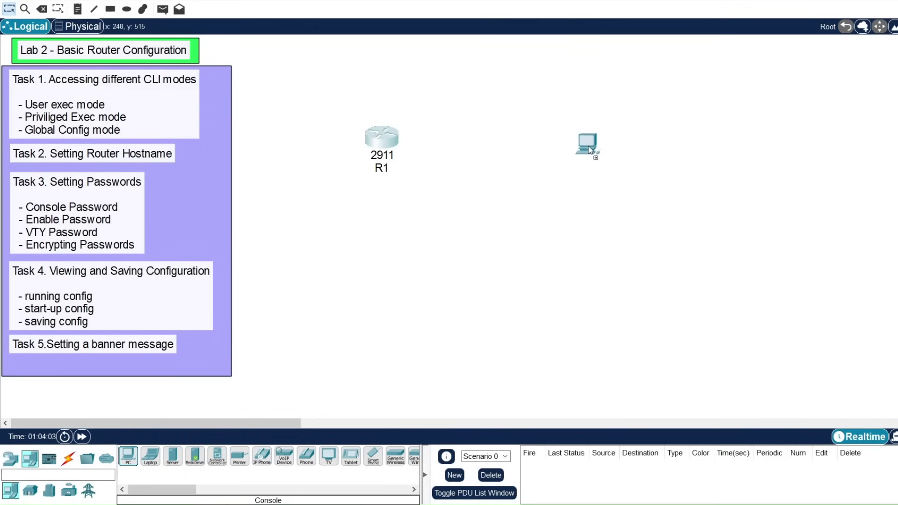
left_click(590, 148)
left_click(68, 459)
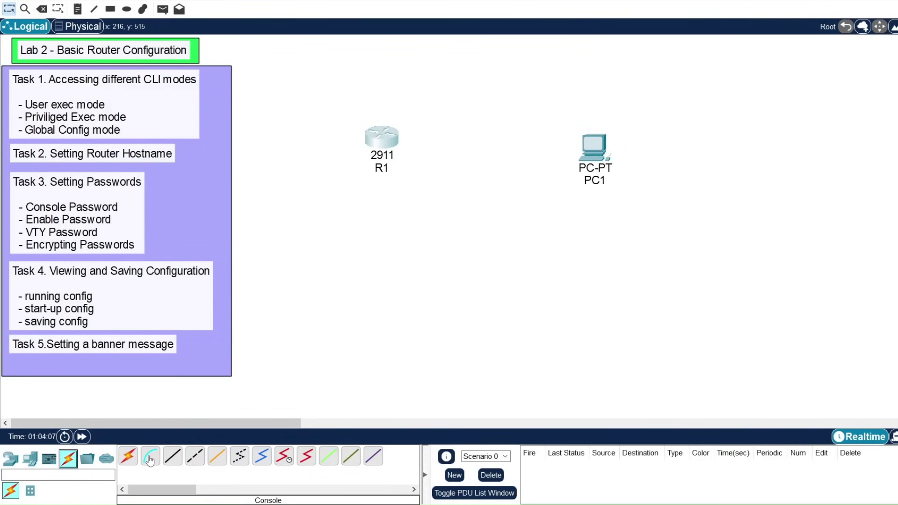
Step: Connect a console cable from PC1's RS 232 port to R1's Console port, then open PC1
left_click(149, 461)
left_click(594, 156)
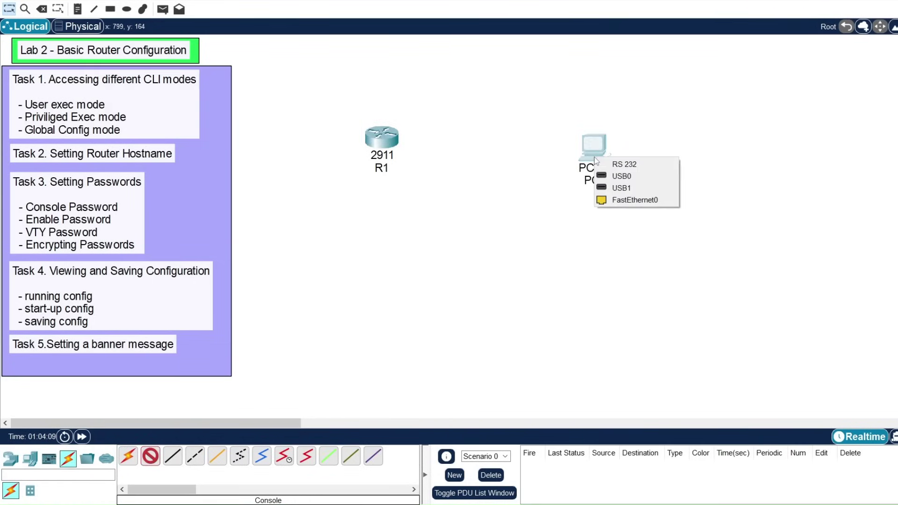
left_click(640, 165)
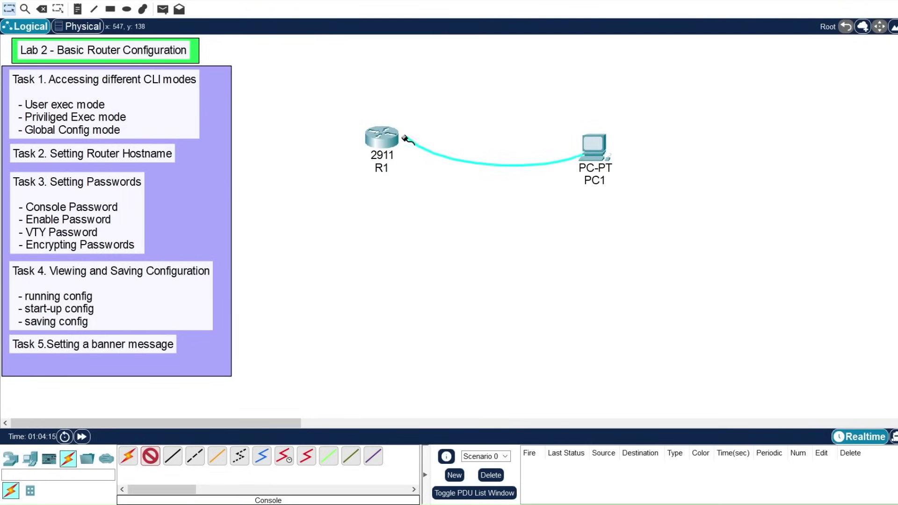
left_click(390, 138)
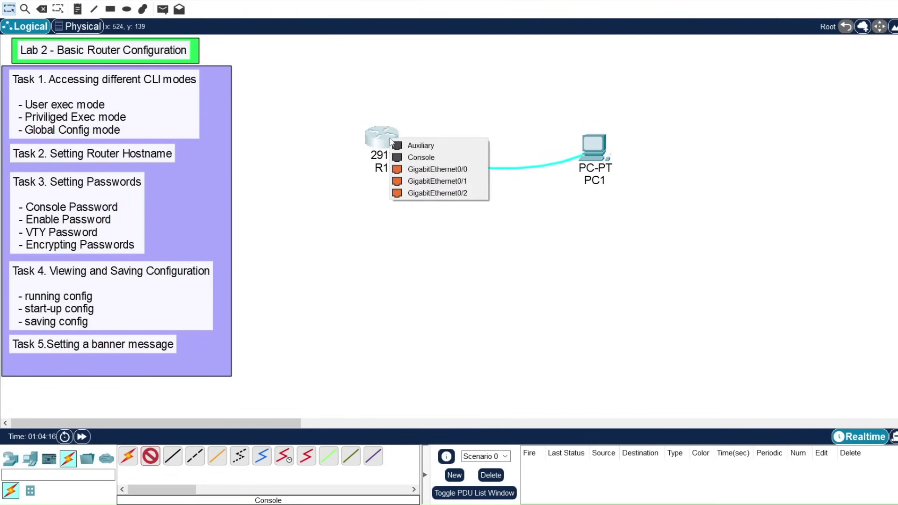
left_click(435, 159)
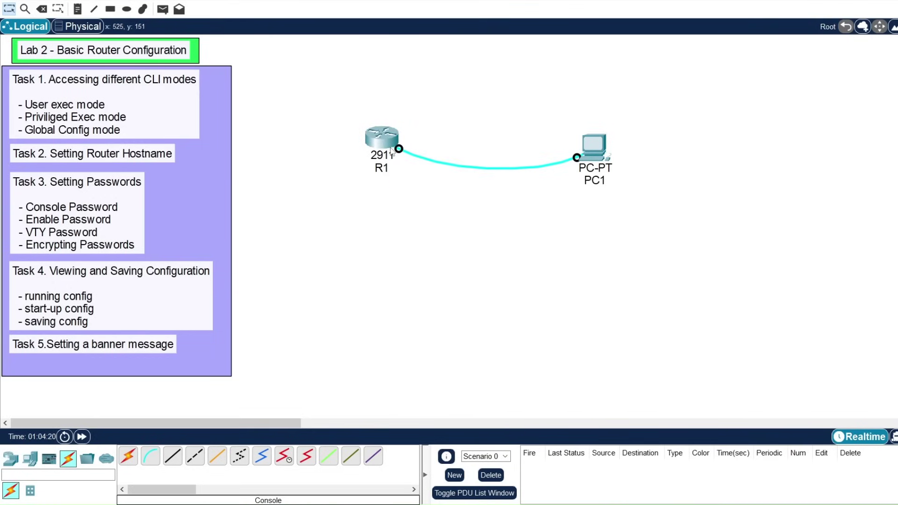
left_click(598, 153)
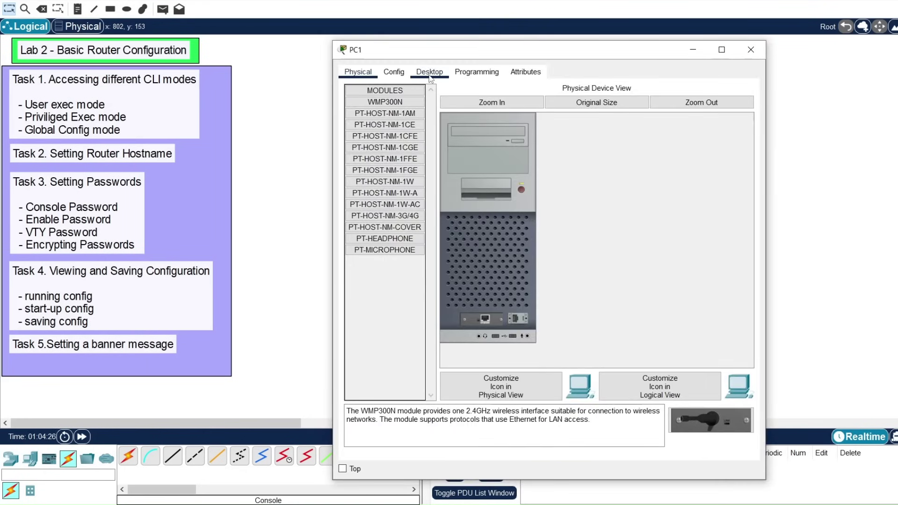
Step: Launch PC1's Desktop Terminal with the default 9600 baud, 8 data bits, no parity, 1 stop bit
left_click(430, 74)
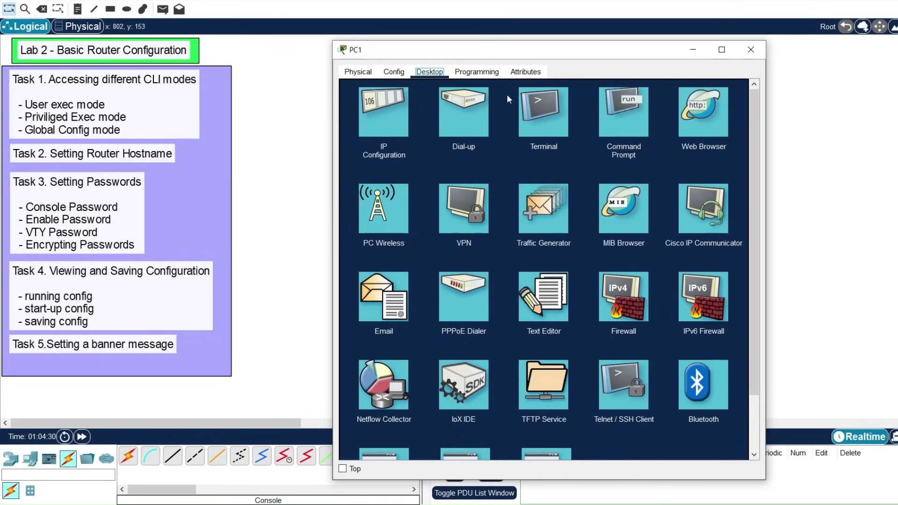
left_click(544, 118)
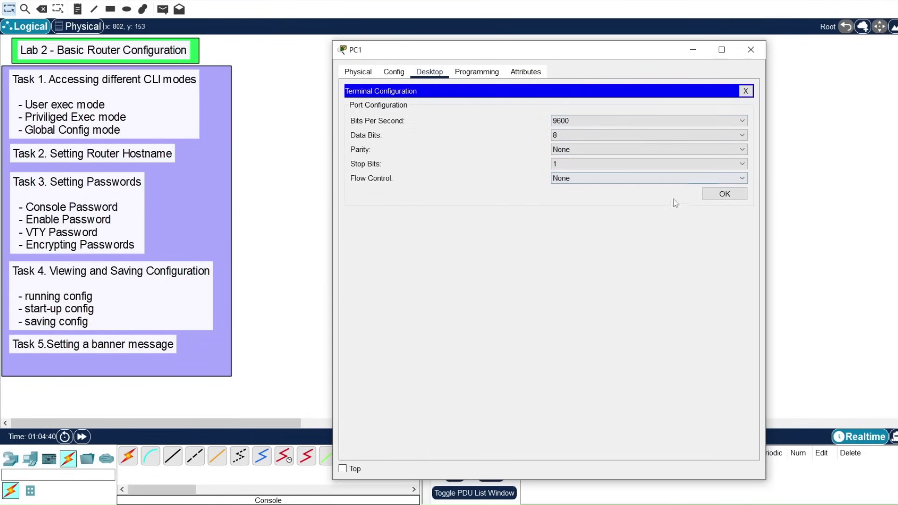
left_click(729, 201)
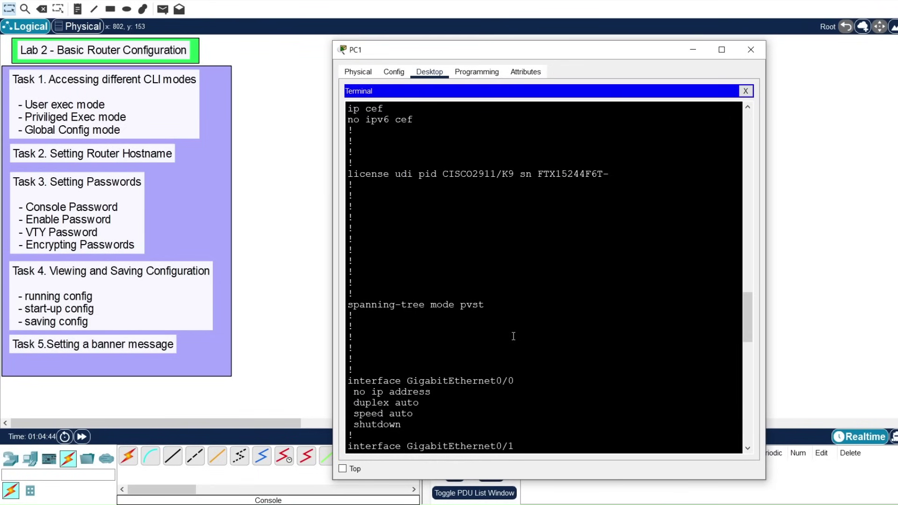
Step: Exit from console line and global config modes and end R1's session from PC1's terminal
key("Return")
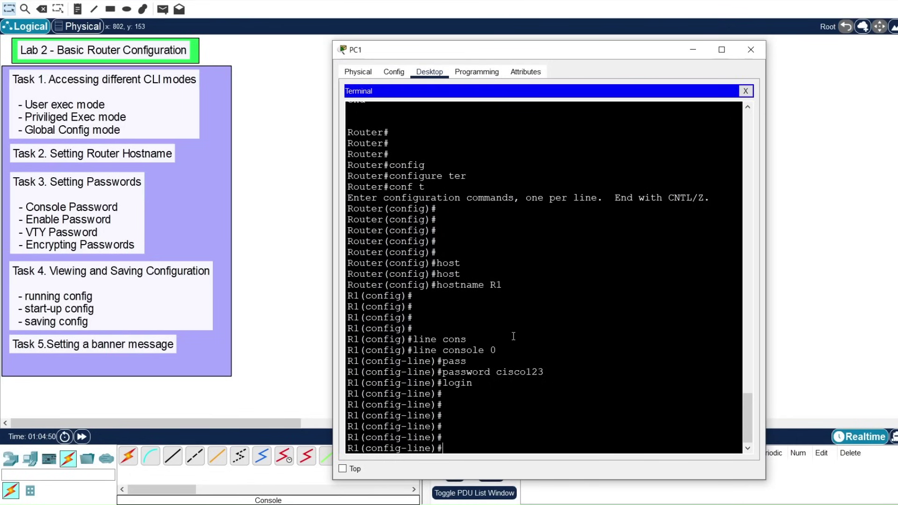
type("exit")
key("Return")
type("exit")
key("Return")
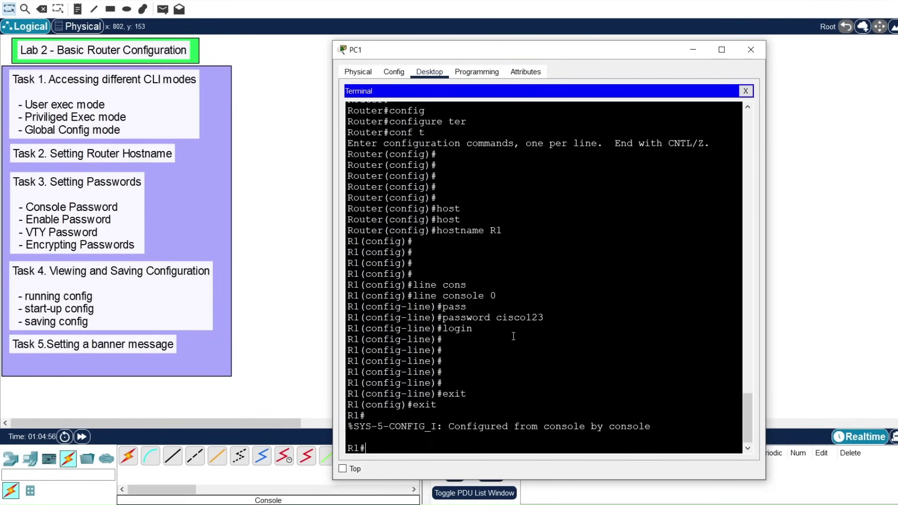
type("exit")
key("Return")
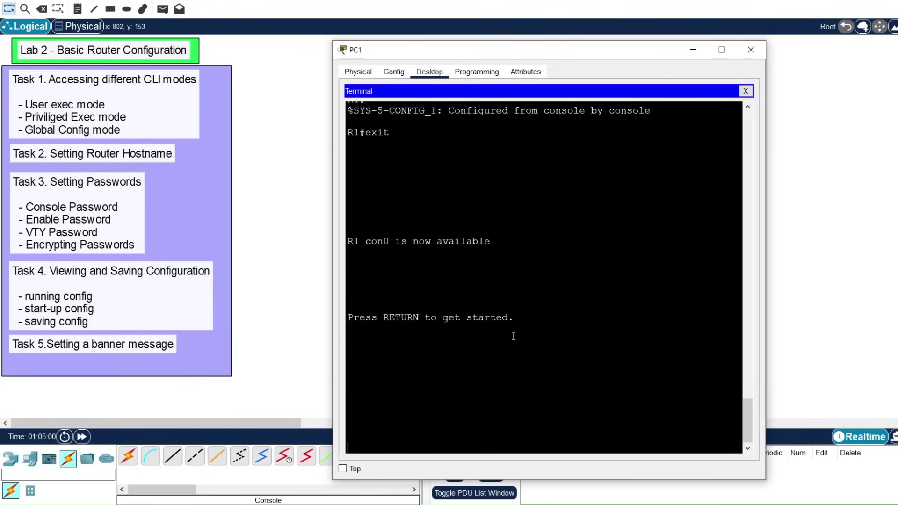
Step: Log back into R1 with the console password, then close PC1's window
key("Return")
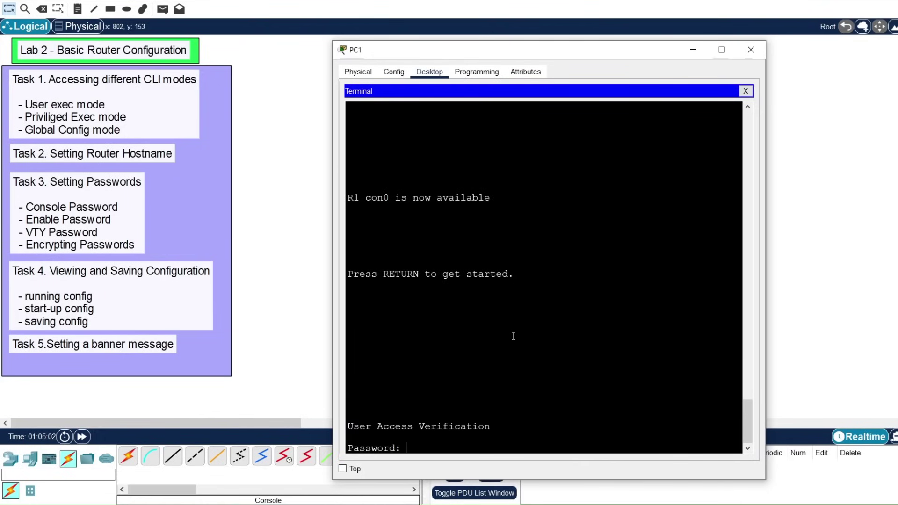
left_click_drag(365, 198, 466, 198)
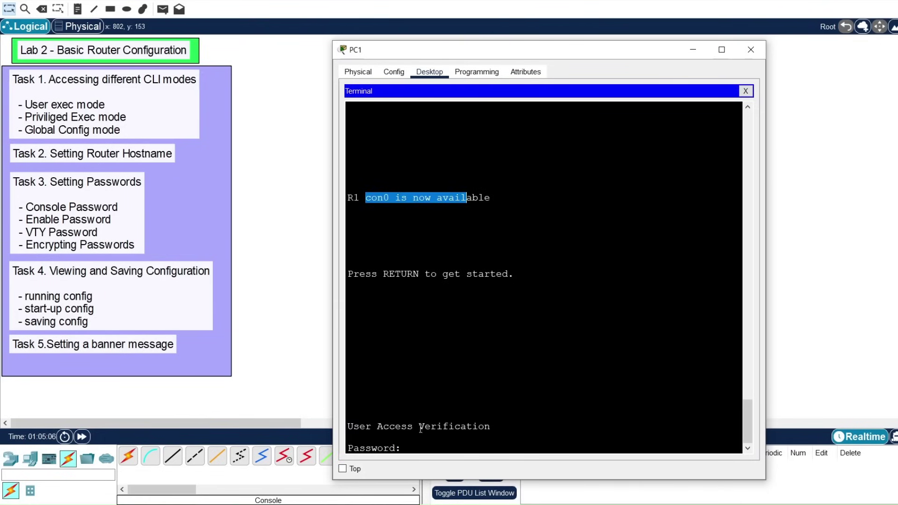
left_click(421, 445)
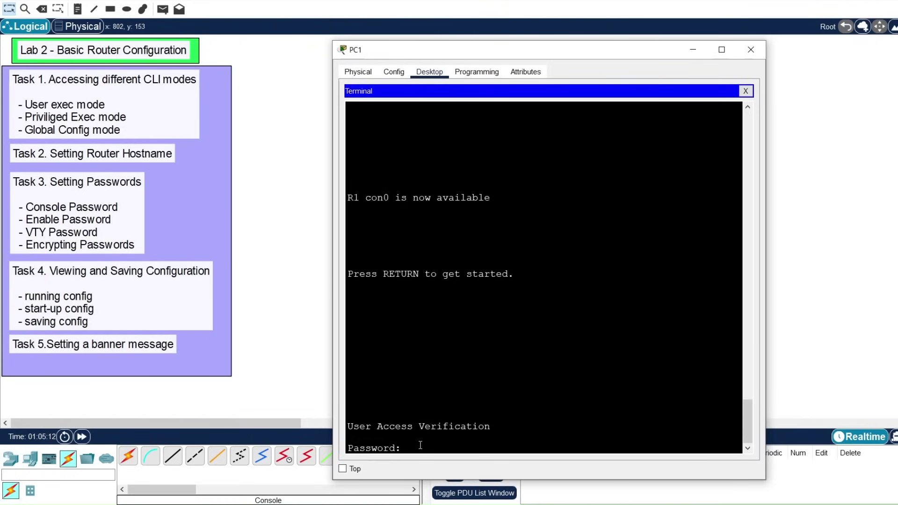
key("Return")
key("Return")
key("Return")
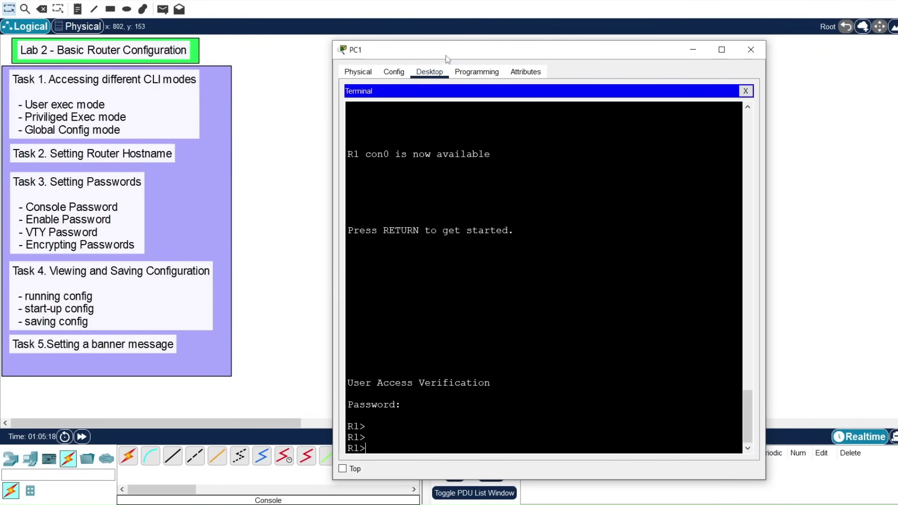
left_click_drag(448, 55, 530, 65)
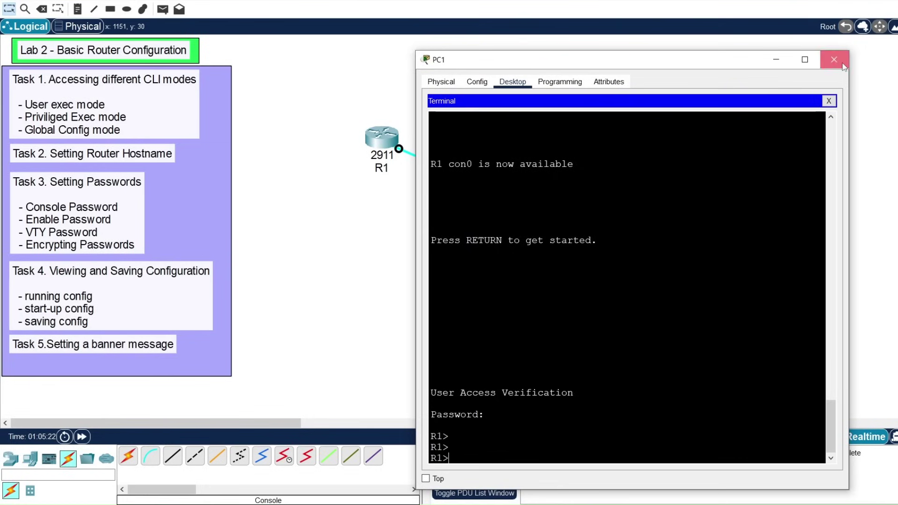
left_click(835, 59)
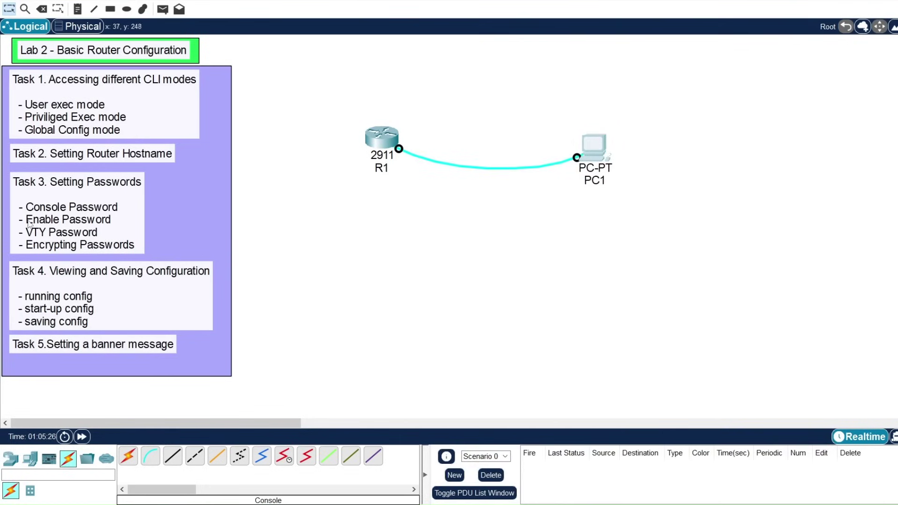
Step: Open R1's CLI and enter privileged exec and global configuration mode with enable and conf t
left_click(380, 138)
left_click_drag(629, 42, 501, 15)
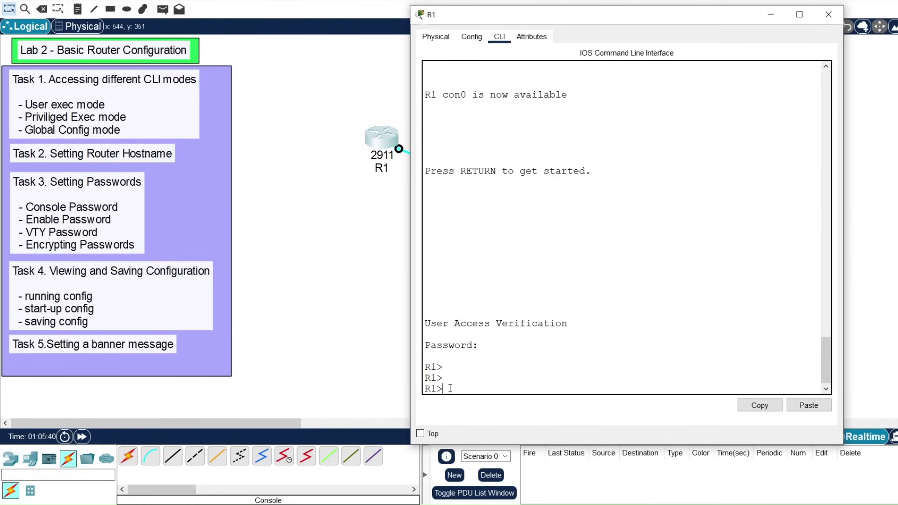
type("ena")
key("Tab")
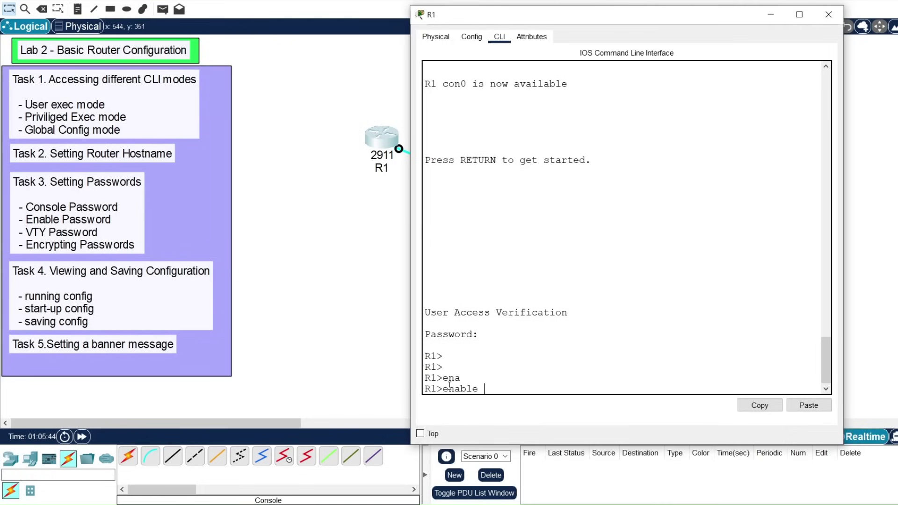
key("Return")
type("conf t")
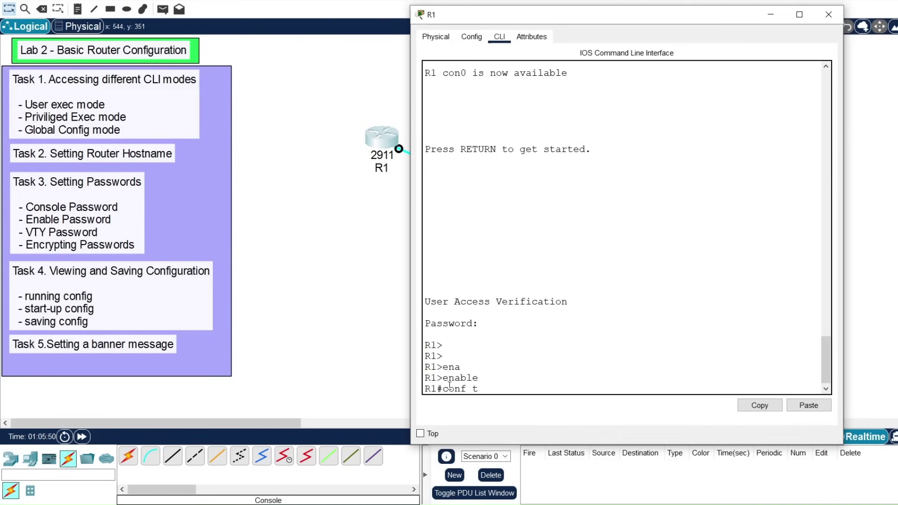
key("Return")
key("Return")
key("Return")
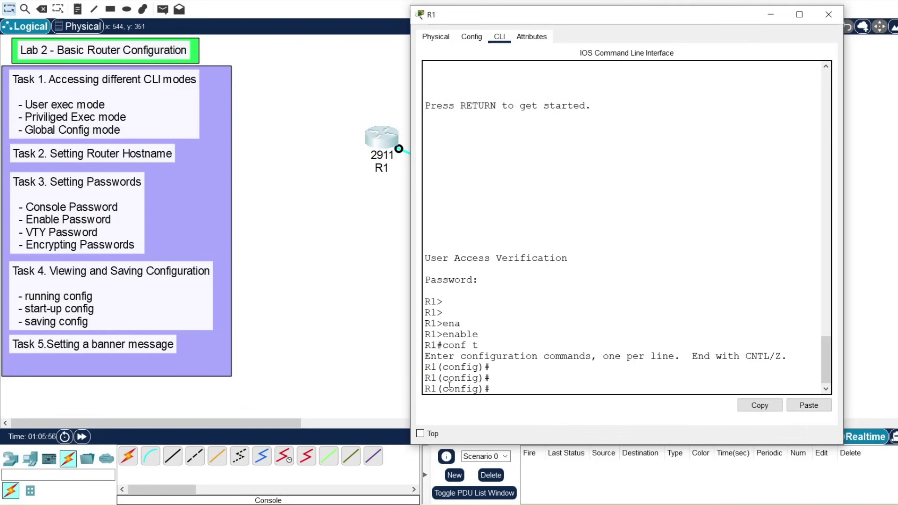
Step: Set R1's enable password with 'enable password' and start an enable secret command
type("enabq")
key("BackSpace")
key("Tab")
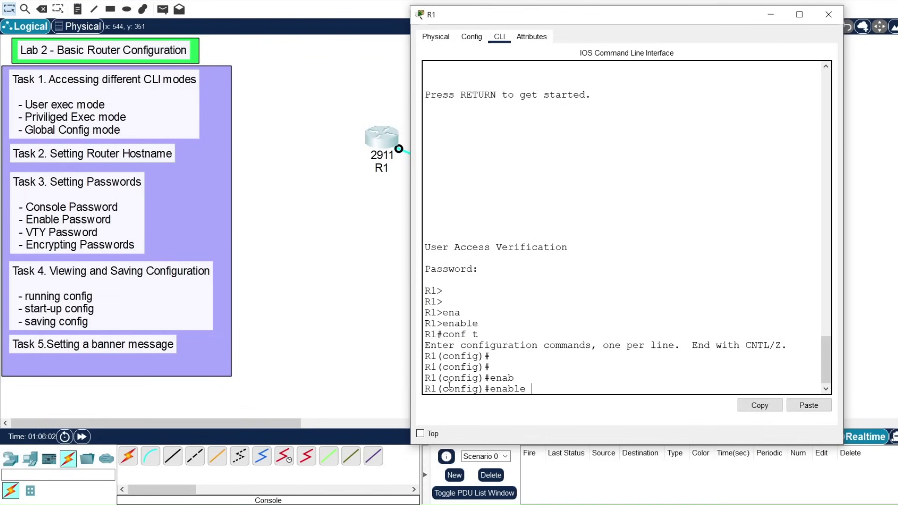
type("pass")
key("Tab")
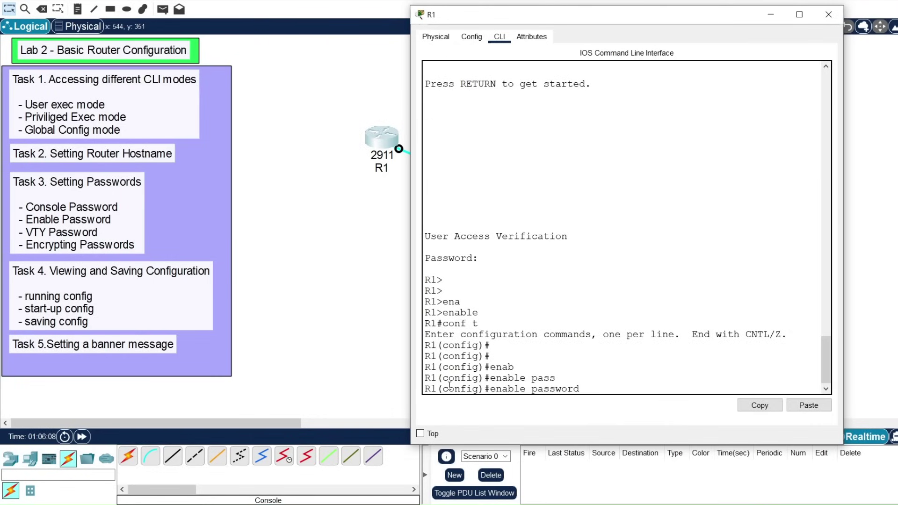
type("cisco12")
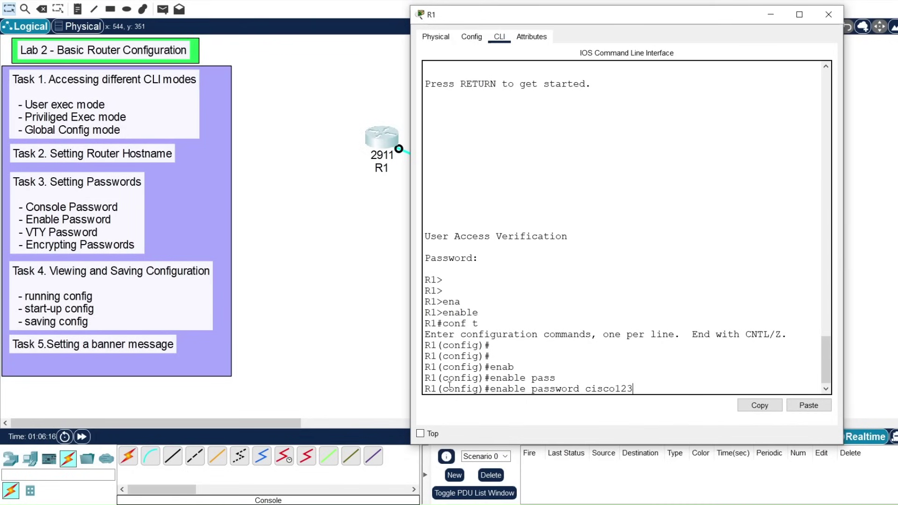
type("3")
key("Return")
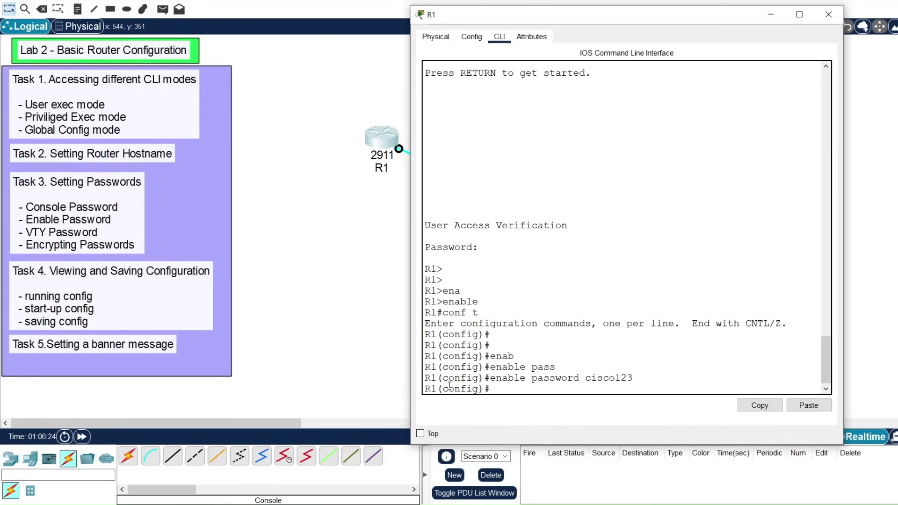
type("enable secrq")
Step: Try an enable secret identical to the enable password, then re-enter a shortened, different secret
key("BackSpace")
key("Tab")
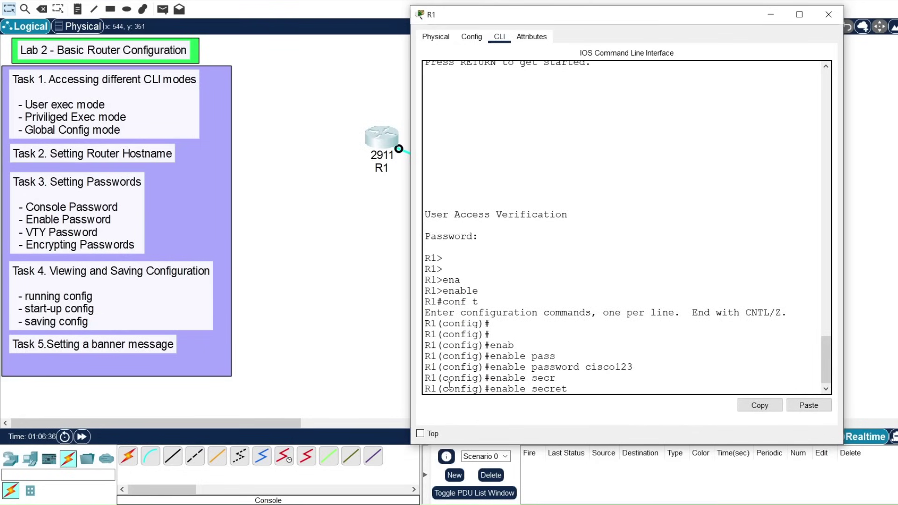
type("cisco1")
type("3")
key("Return")
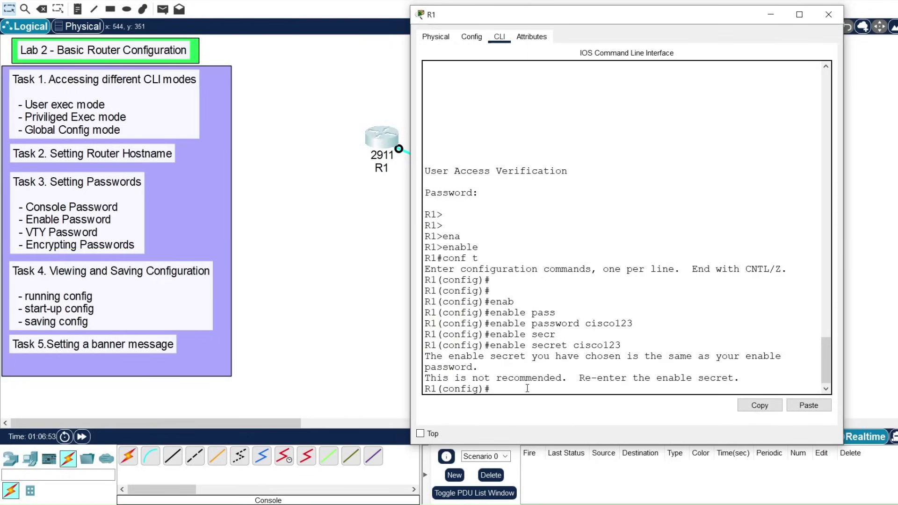
key("Up")
key("BackSpace")
key("BackSpace")
key("BackSpace")
key("Return")
key("Return")
key("Return")
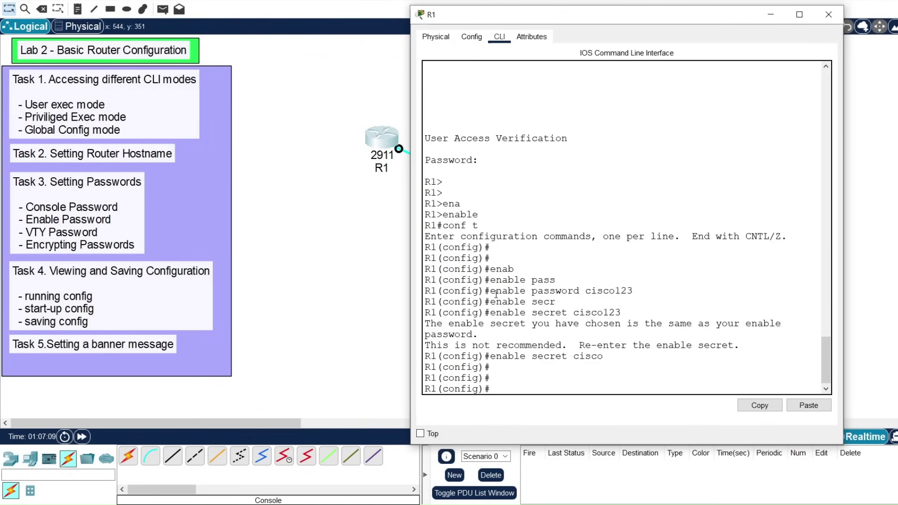
Step: Compare the enable password and enable secret lines, then type 'line vty 0 4'
left_click_drag(491, 295, 562, 282)
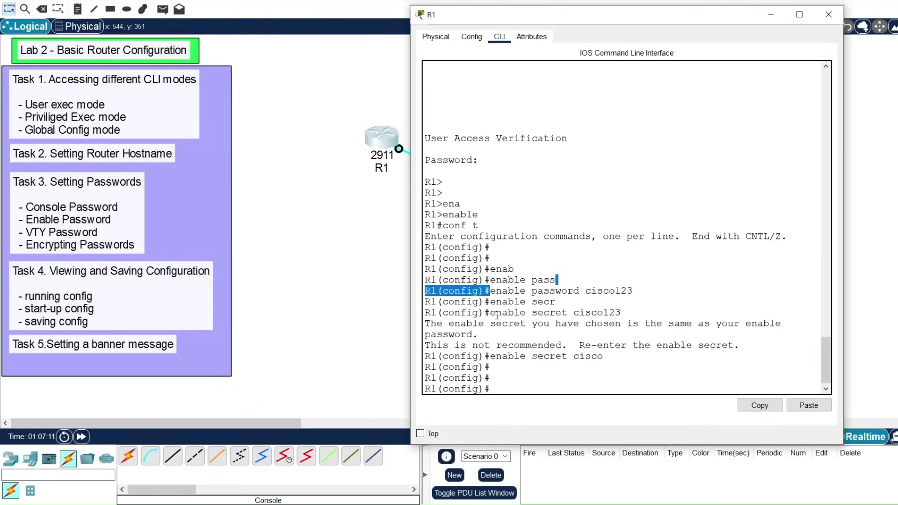
left_click_drag(490, 313, 615, 312)
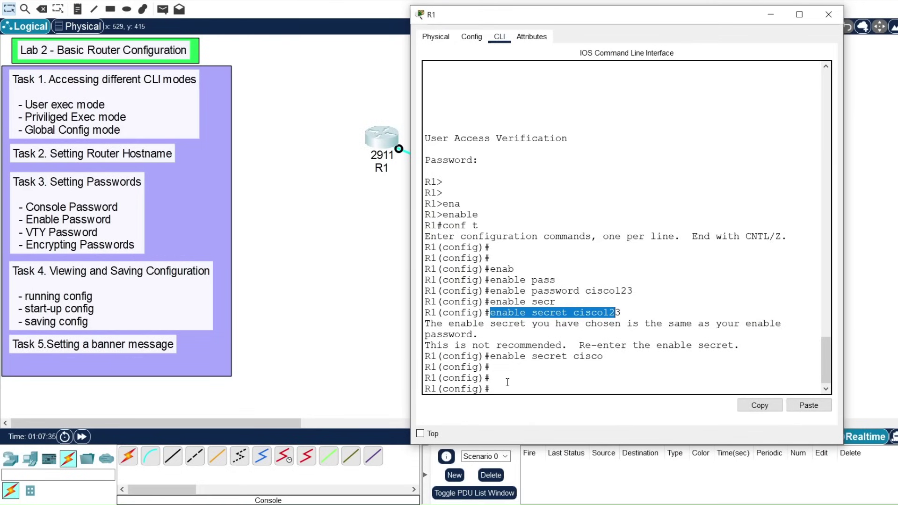
left_click_drag(492, 389, 443, 391)
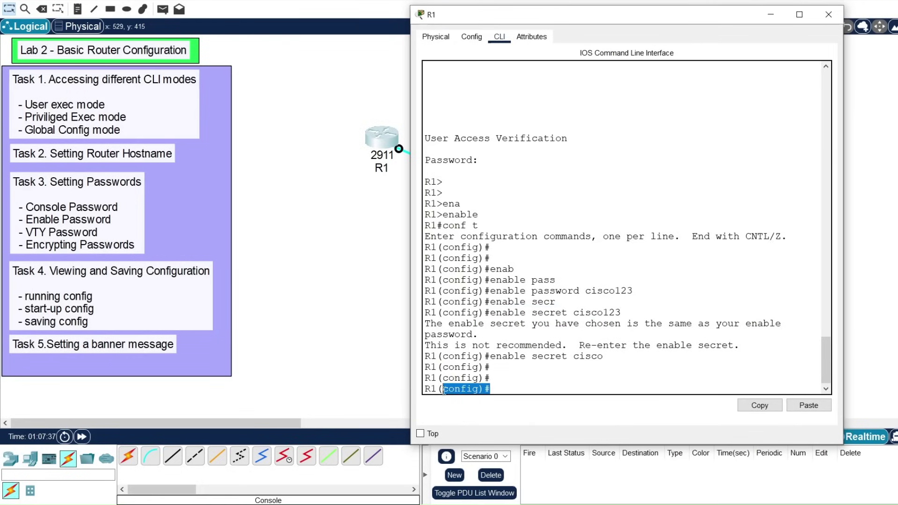
left_click(527, 388)
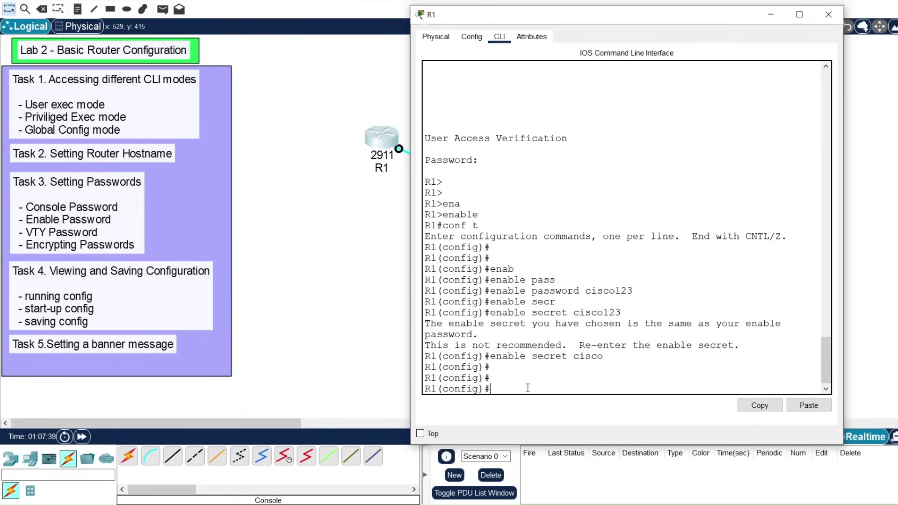
type("line vty 0 4")
Step: Enter VTY lines 0–4 configuration, set their line password and require login
key("Return")
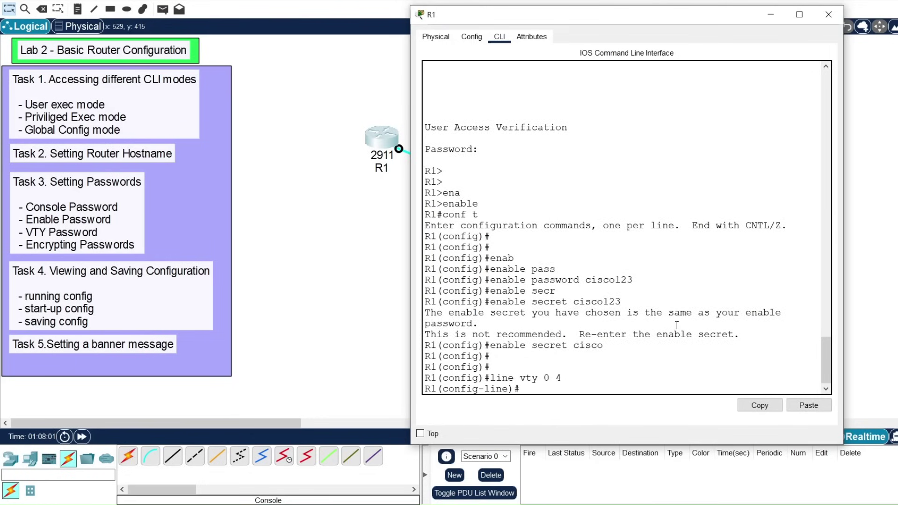
type("passw")
key("Tab")
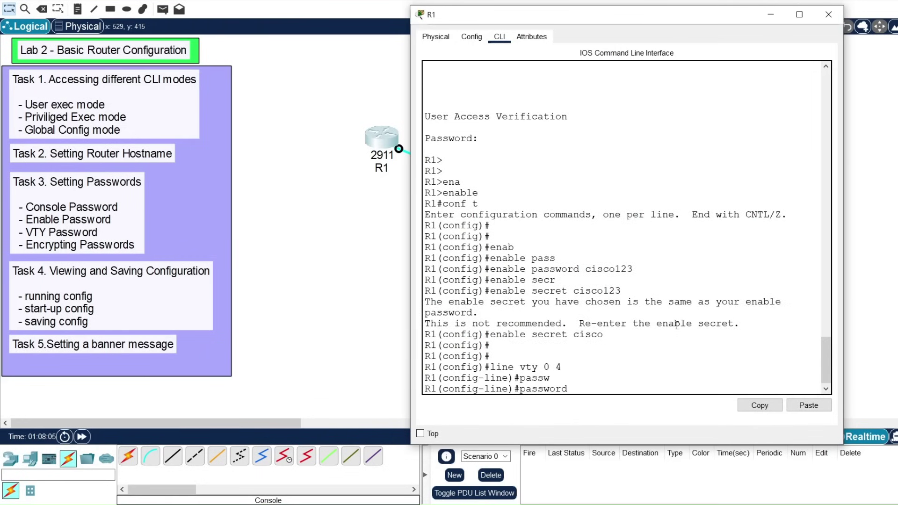
type("cisco123")
key("Return")
type("login")
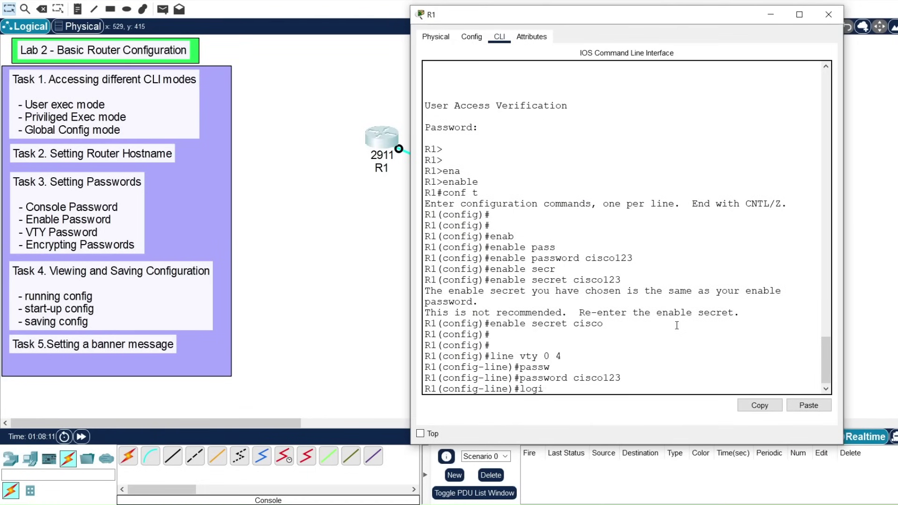
key("Return")
key("Return")
key("Return")
key("Return")
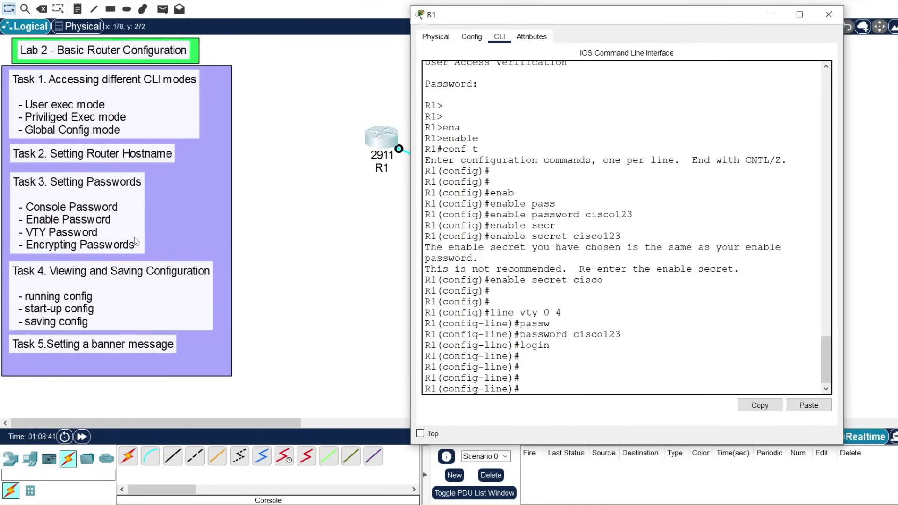
Step: Exit config-line and global configuration modes, returning R1 to the privileged exec prompt
type("exit")
key("Return")
key("Return")
key("Return")
type("exit")
key("Return")
key("Return")
key("Return")
key("Return")
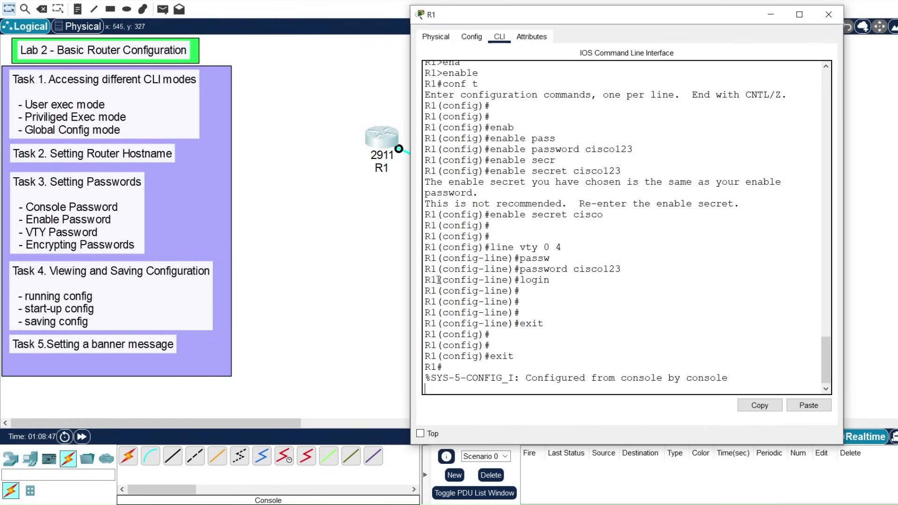
Step: Display R1's running-config and highlight the plain-text enable password
type("show runq")
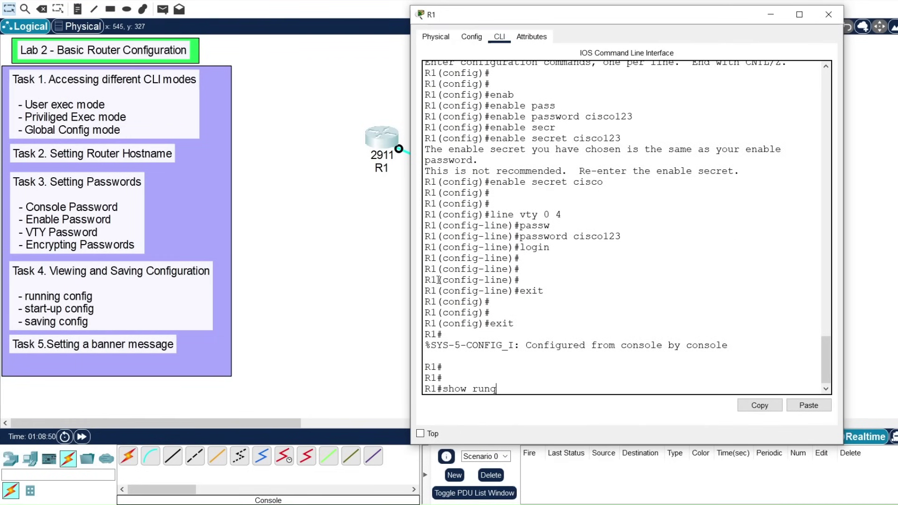
key("BackSpace")
key("Tab")
key("Return")
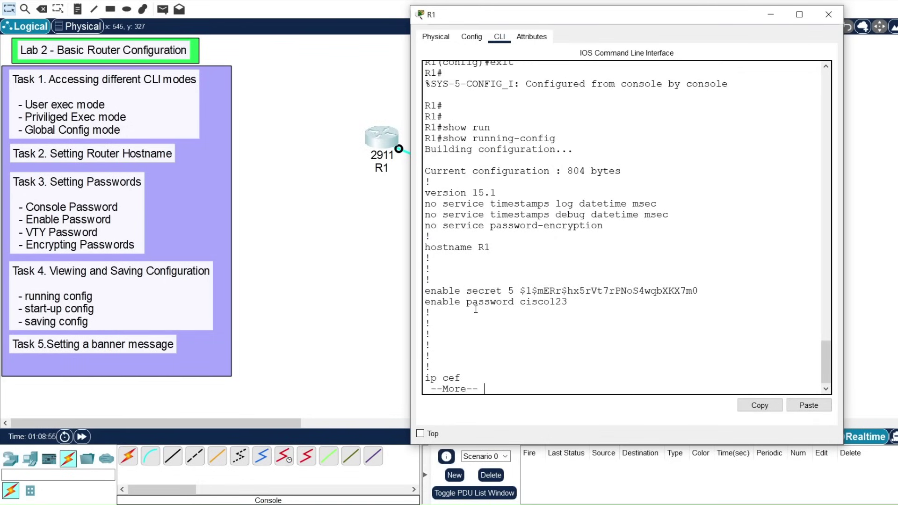
left_click_drag(519, 302, 568, 303)
Step: Page through the listing, marking the plain-text console and vty line passwords
key("space")
key("space")
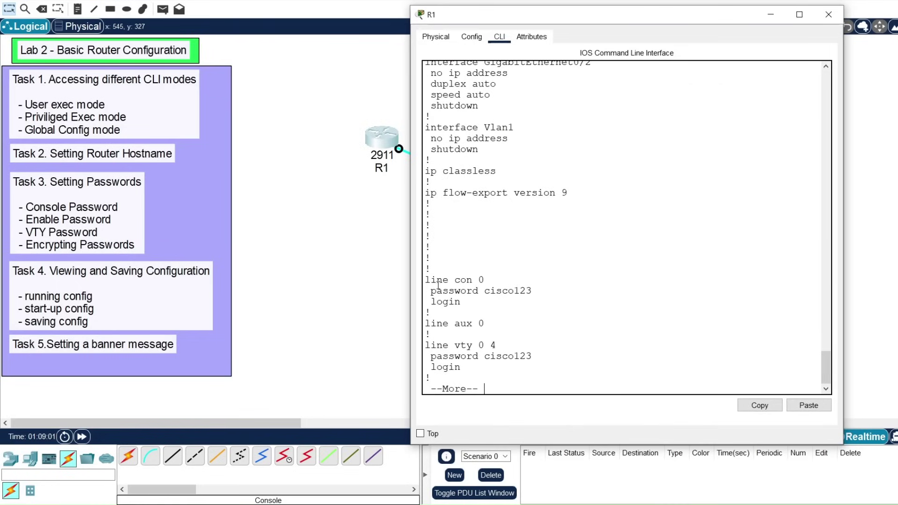
left_click_drag(431, 289, 533, 290)
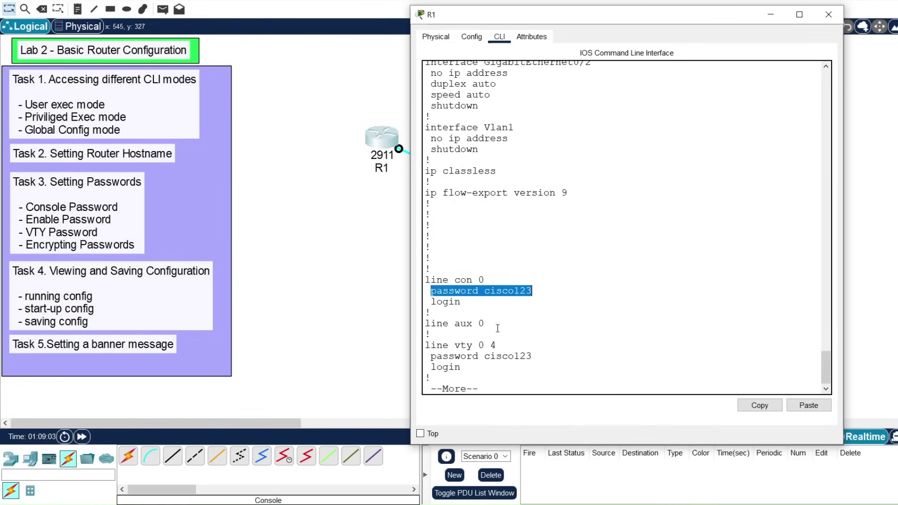
left_click_drag(430, 355, 532, 357)
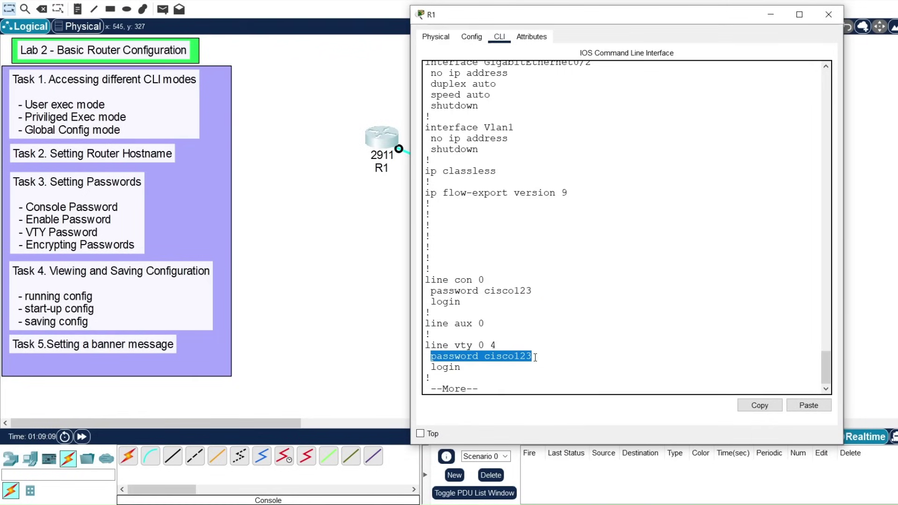
key("space")
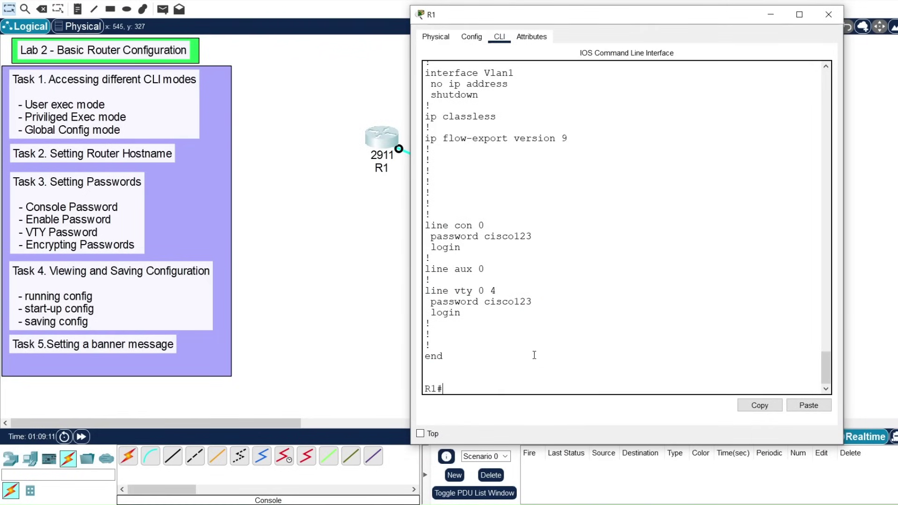
left_click(530, 302)
left_click_drag(529, 302, 434, 304)
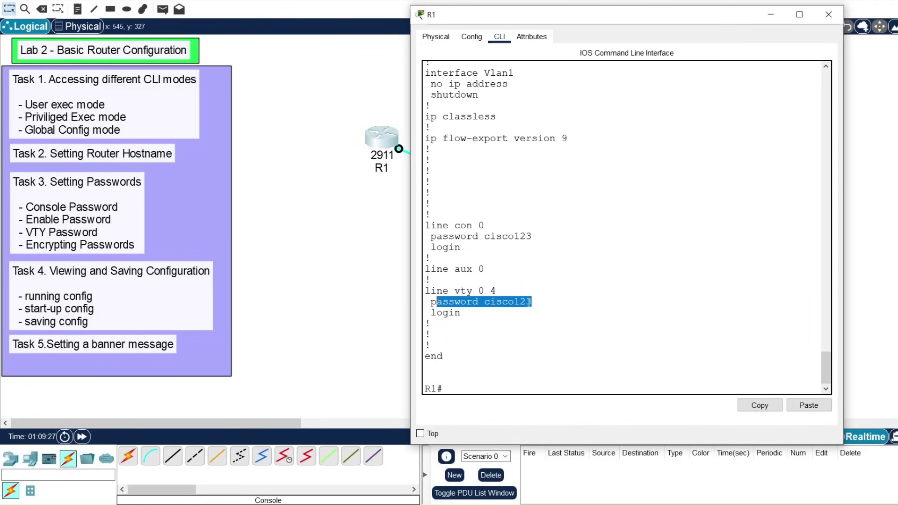
Step: In global configuration mode, enable service password-encryption on R1
left_click(466, 387)
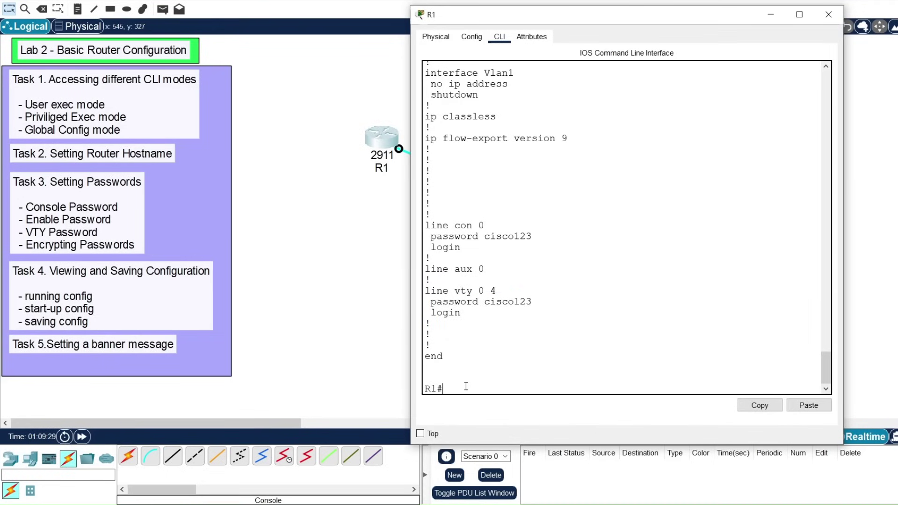
type("conf t")
key("Return")
key("Return")
key("Return")
key("Return")
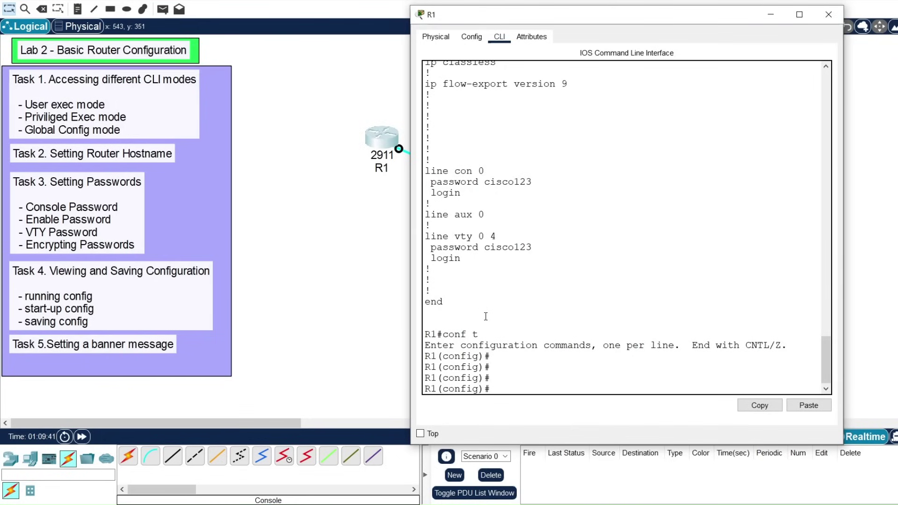
type("serv?")
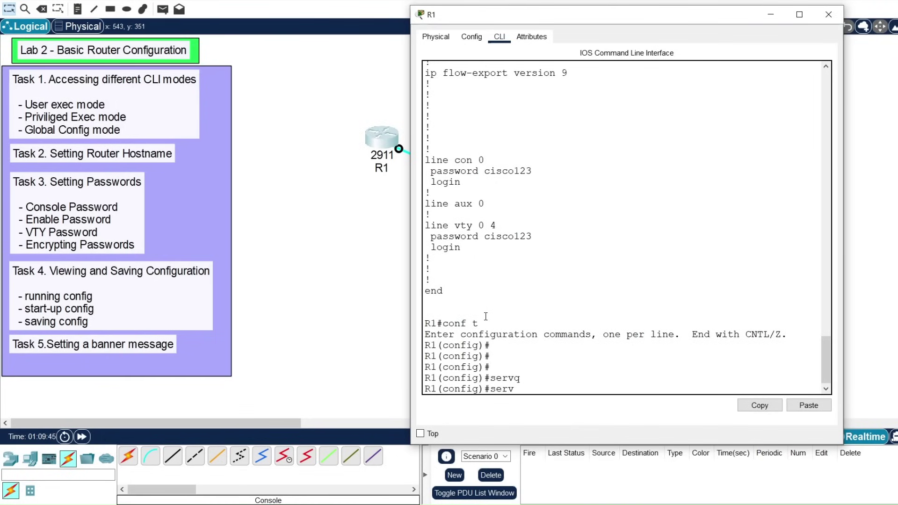
key("Tab")
type("pass")
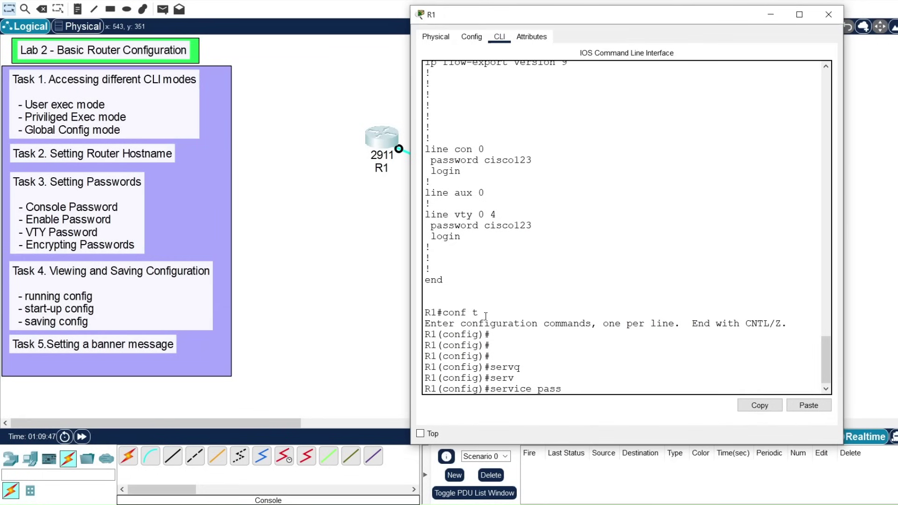
key("Tab")
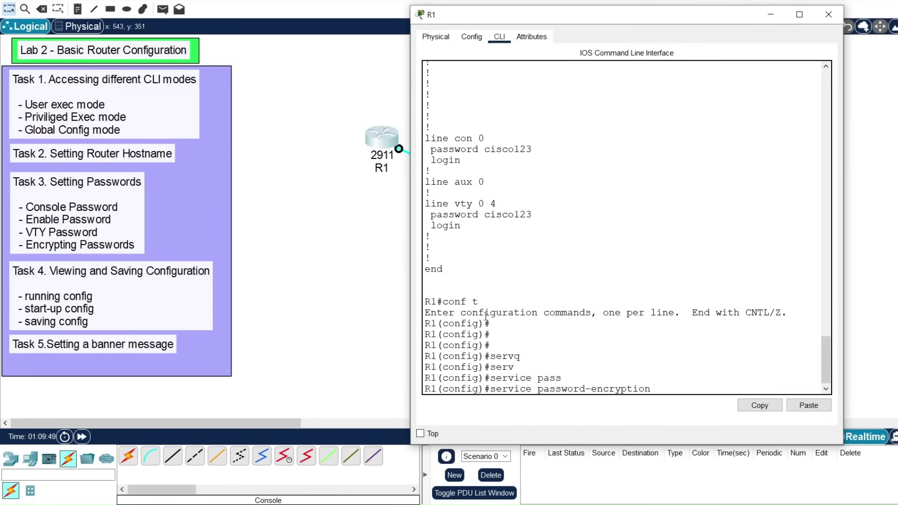
key("Return")
key("Return")
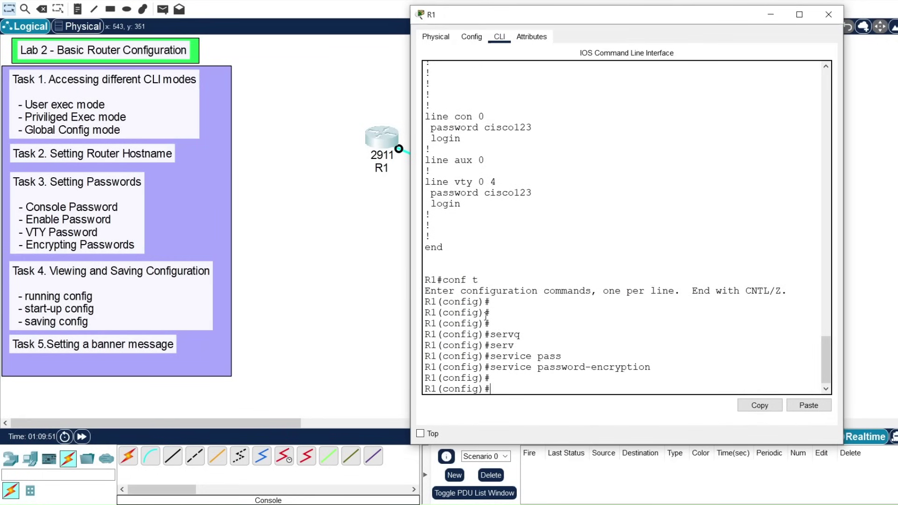
key("Return")
key("Return")
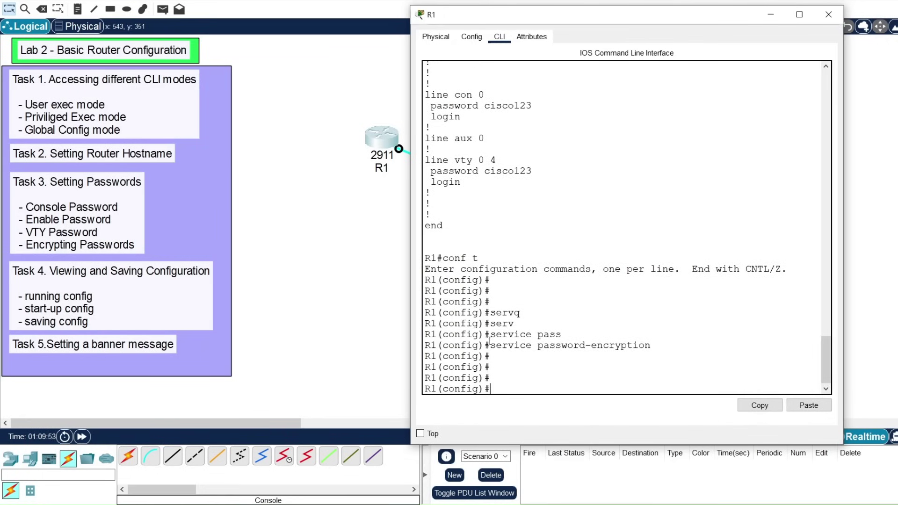
Step: Highlight the service password-encryption command, then exit to the privileged prompt
left_click_drag(490, 346, 651, 346)
type("exit")
key("Return")
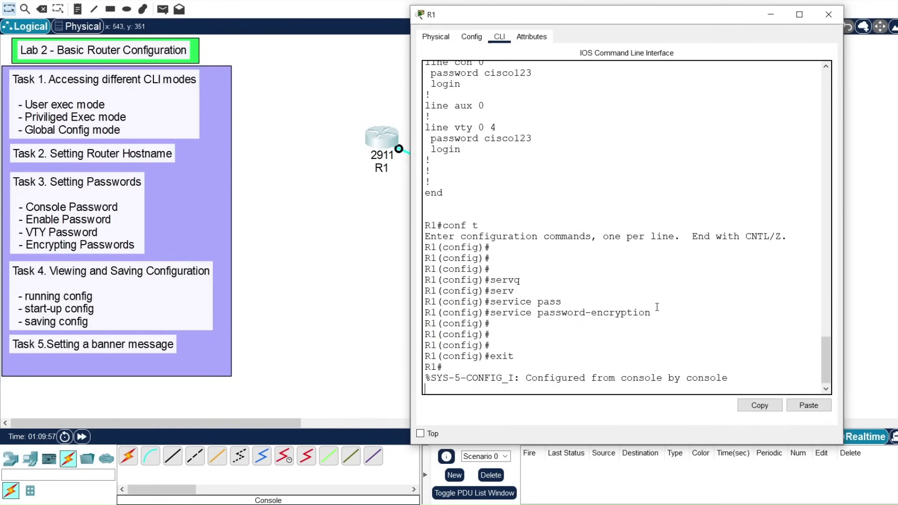
key("Return")
key("Return")
key("Return")
Step: Show running-config again and highlight the type 7 encrypted console and vty passwords
type("show run")
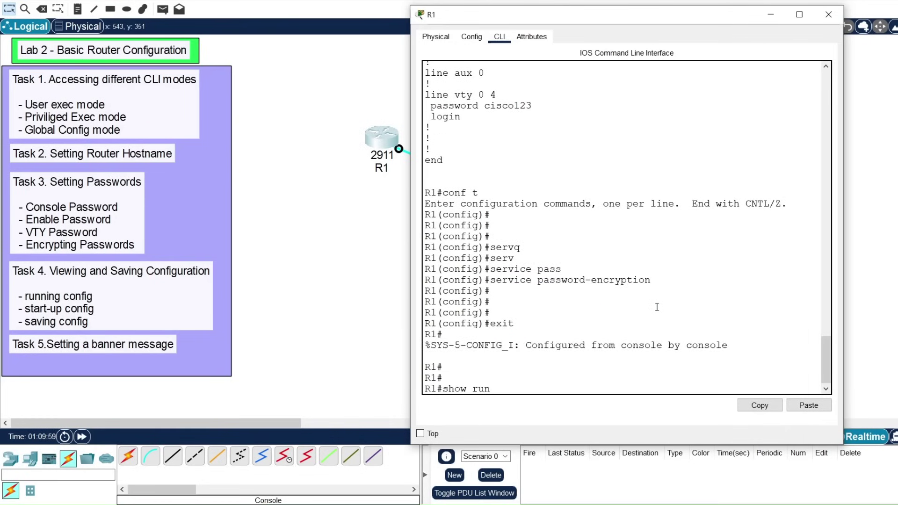
key("Tab")
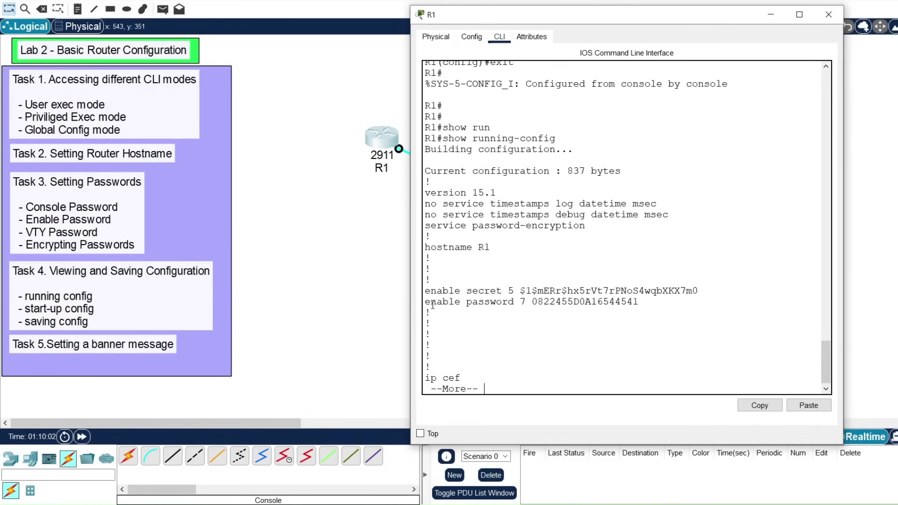
key("space")
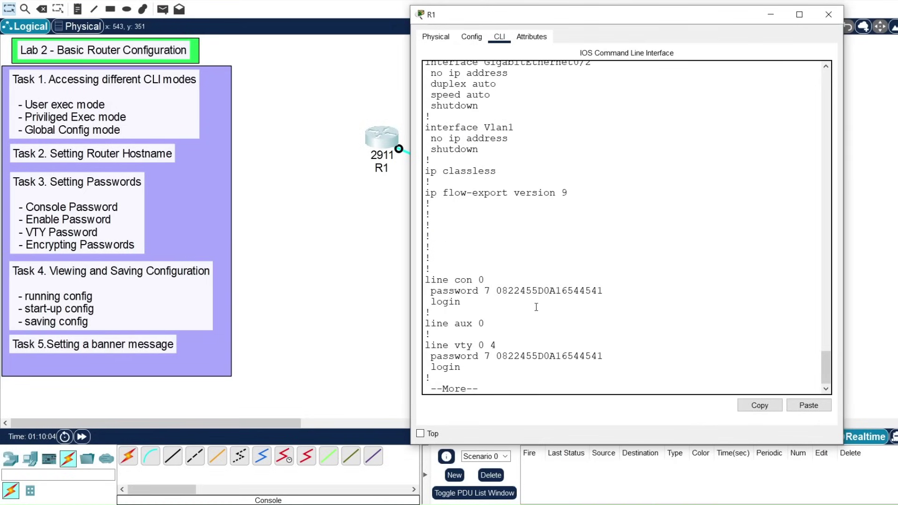
key("space")
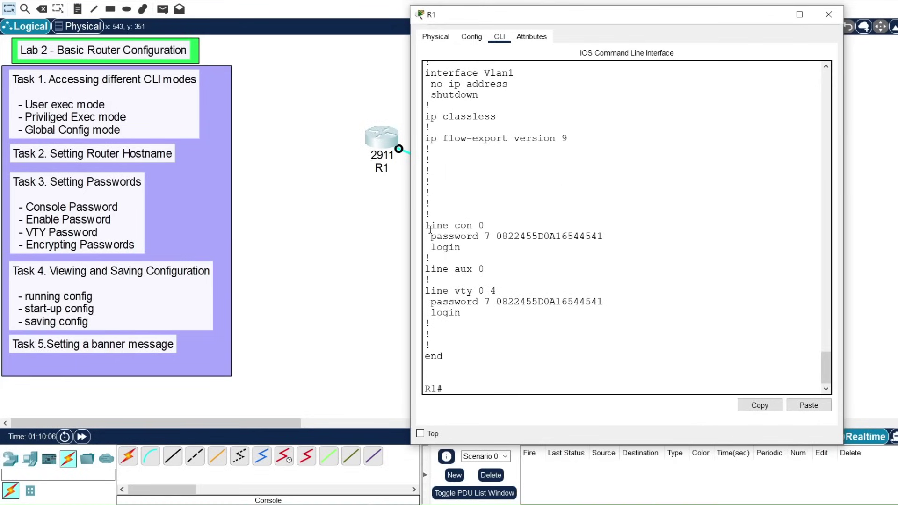
left_click_drag(430, 236, 587, 236)
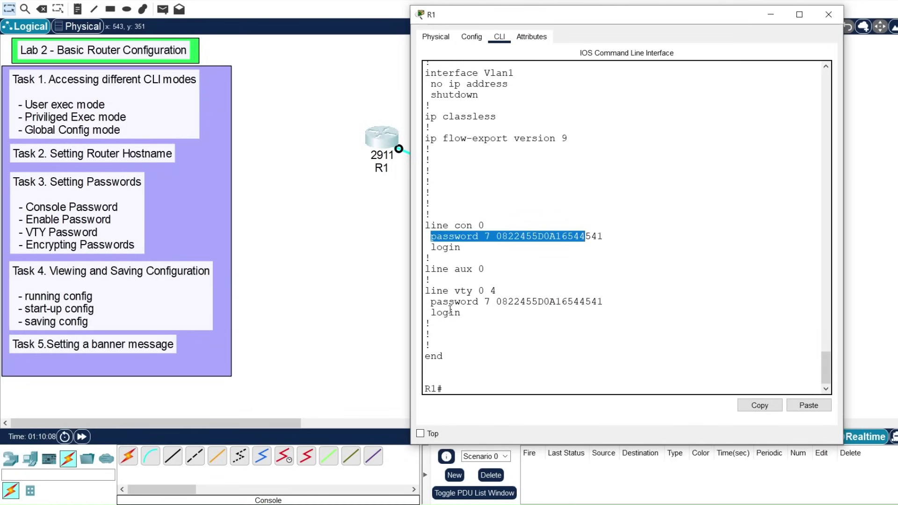
left_click(432, 304)
left_click_drag(433, 303, 602, 301)
scroll(552, 265, "up", 10)
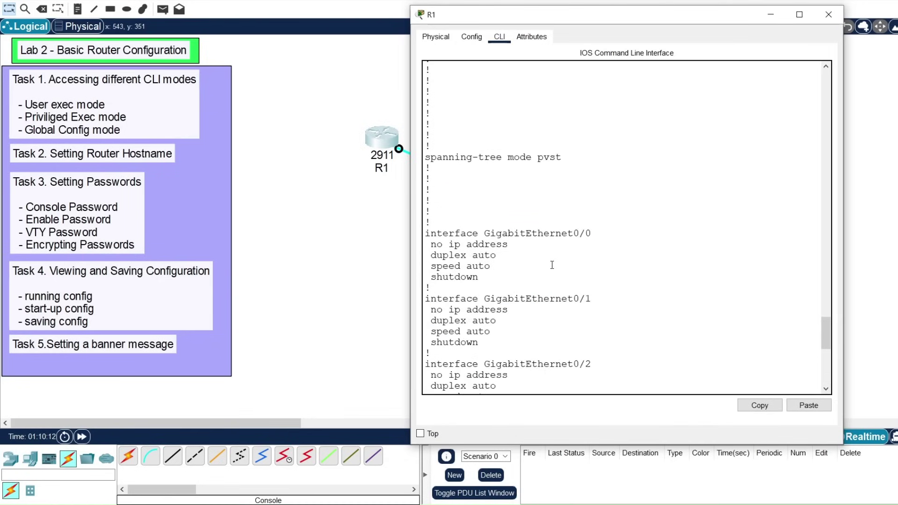
scroll(552, 264, "up", 2)
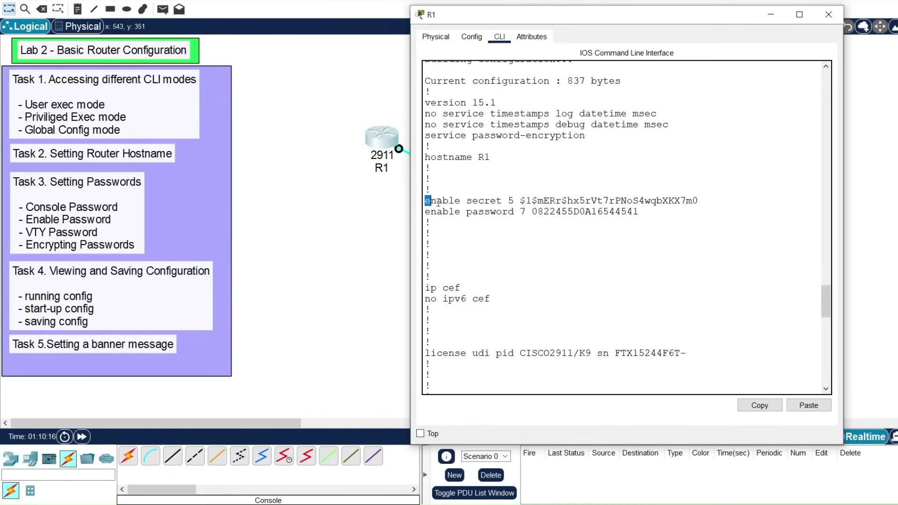
left_click_drag(426, 201, 514, 202)
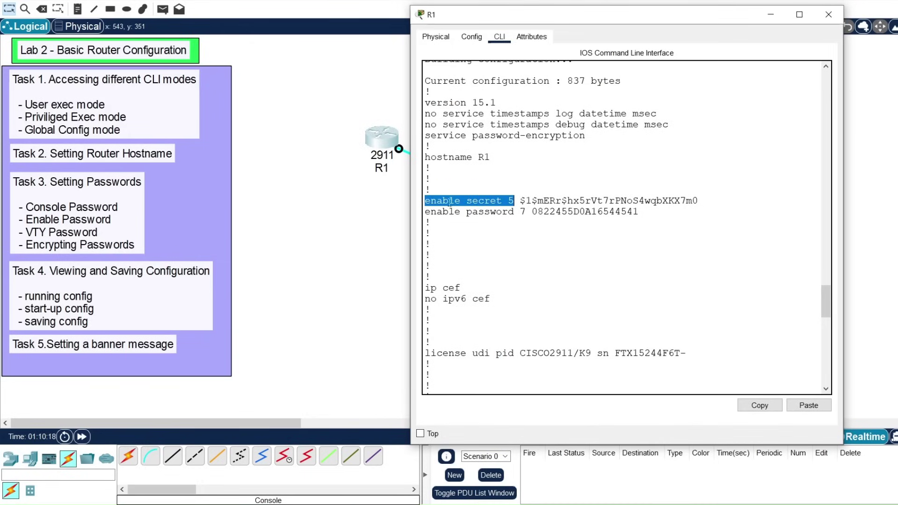
left_click(431, 213)
left_click_drag(431, 213, 502, 213)
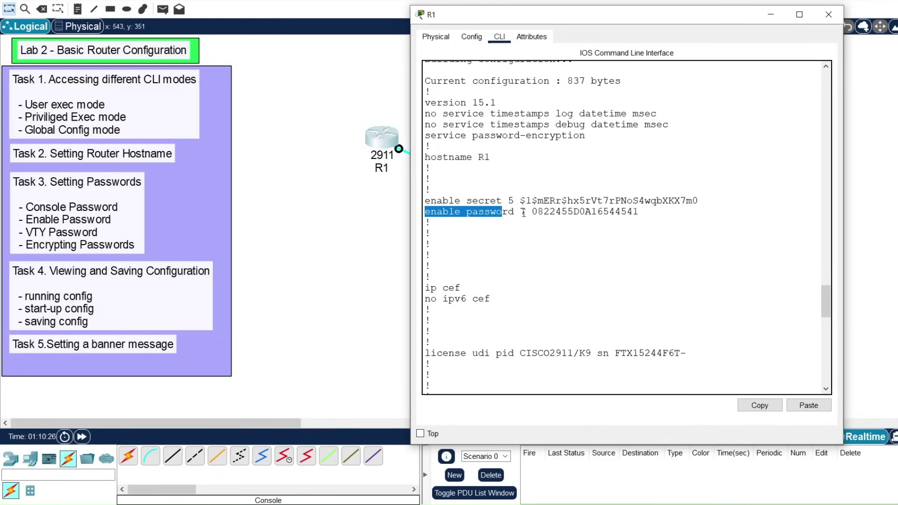
double_click(523, 212)
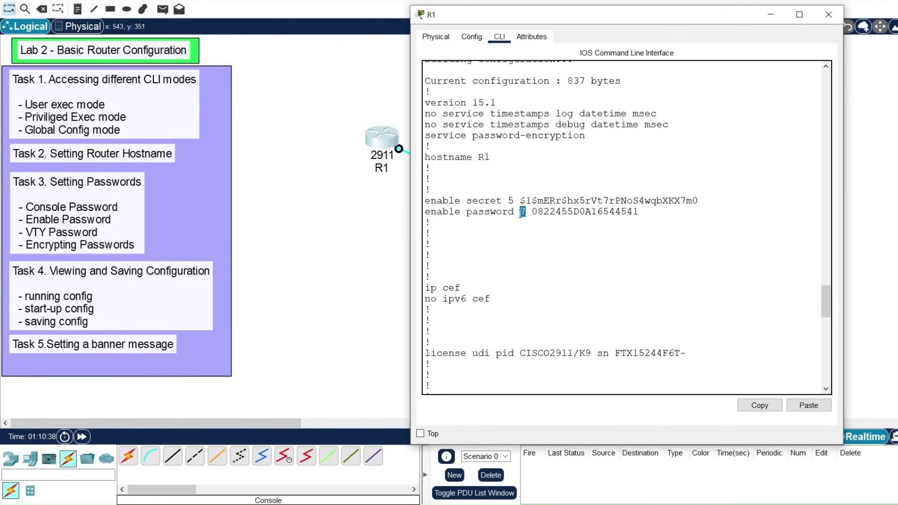
left_click_drag(508, 201, 514, 201)
left_click_drag(520, 201, 699, 201)
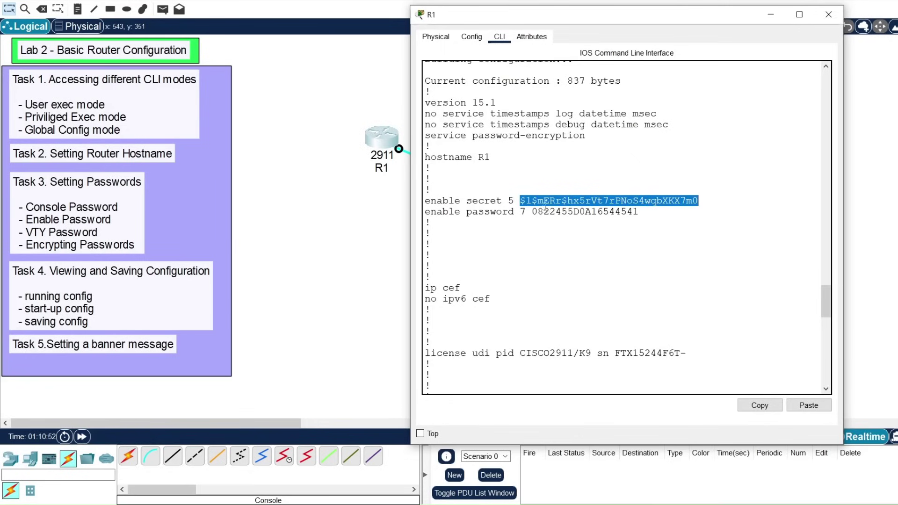
left_click_drag(521, 211, 527, 212)
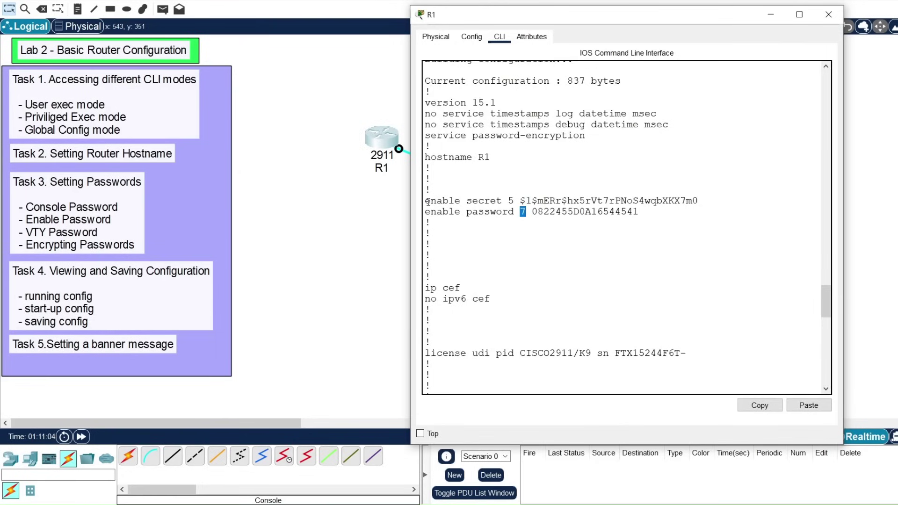
left_click_drag(424, 201, 515, 202)
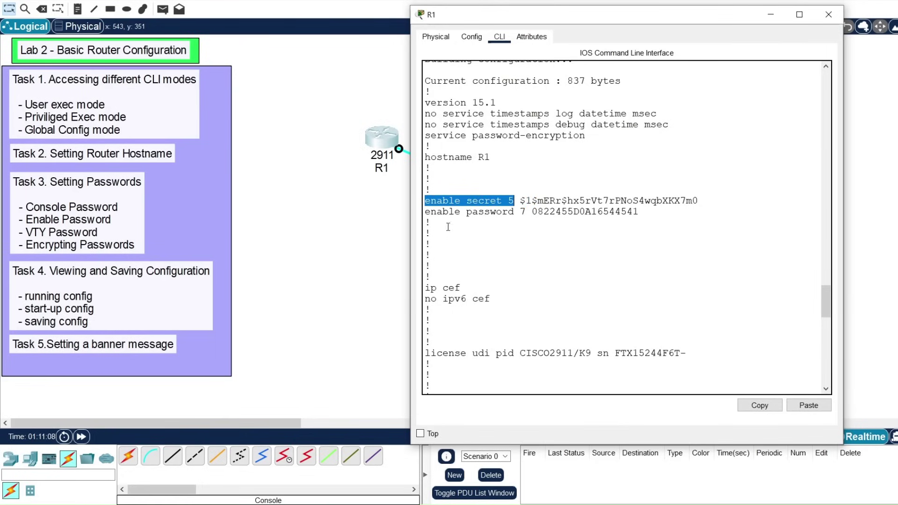
left_click_drag(424, 201, 647, 214)
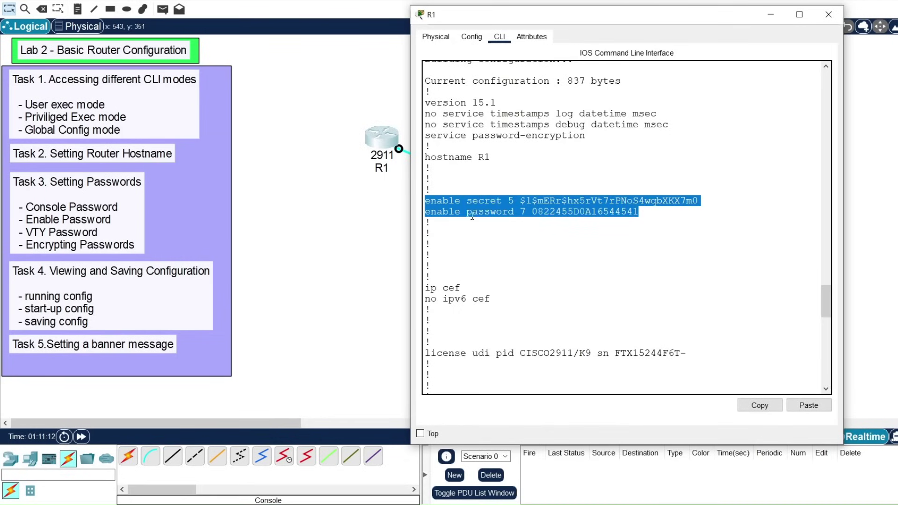
left_click(426, 200)
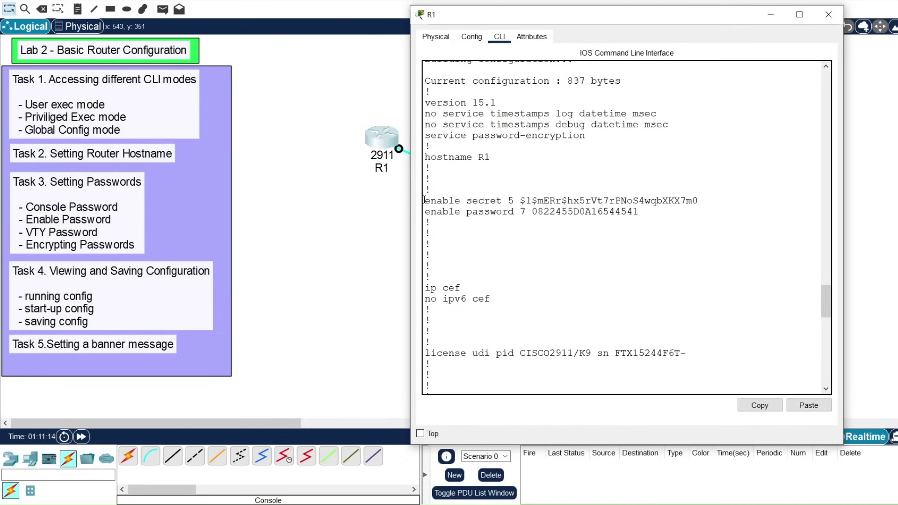
left_click_drag(426, 200, 580, 202)
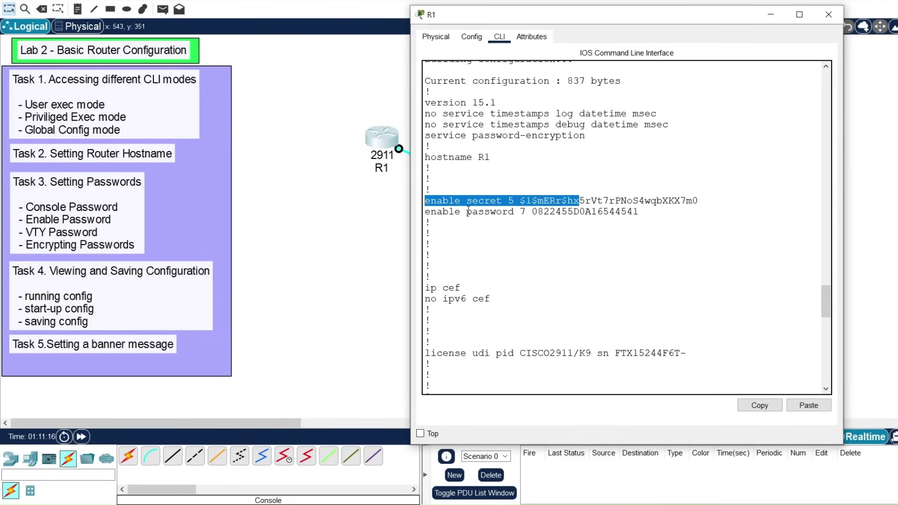
left_click(427, 209)
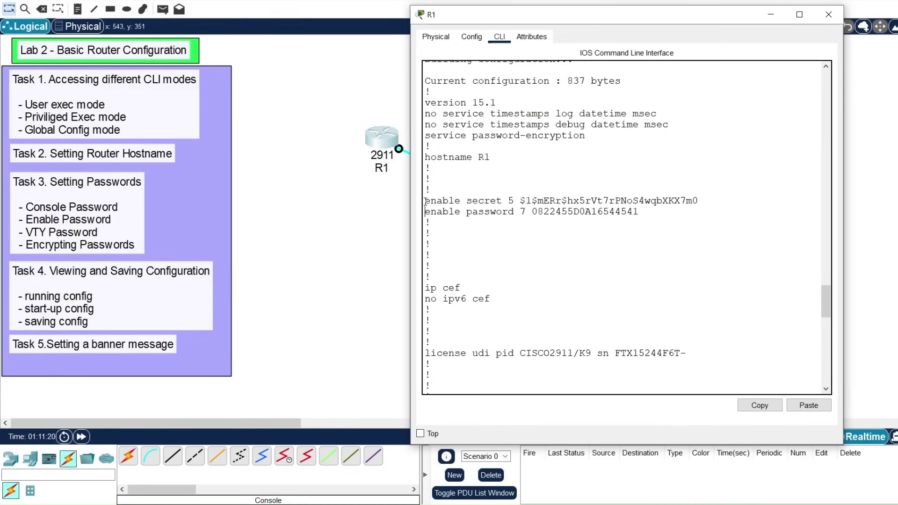
left_click_drag(426, 201, 682, 200)
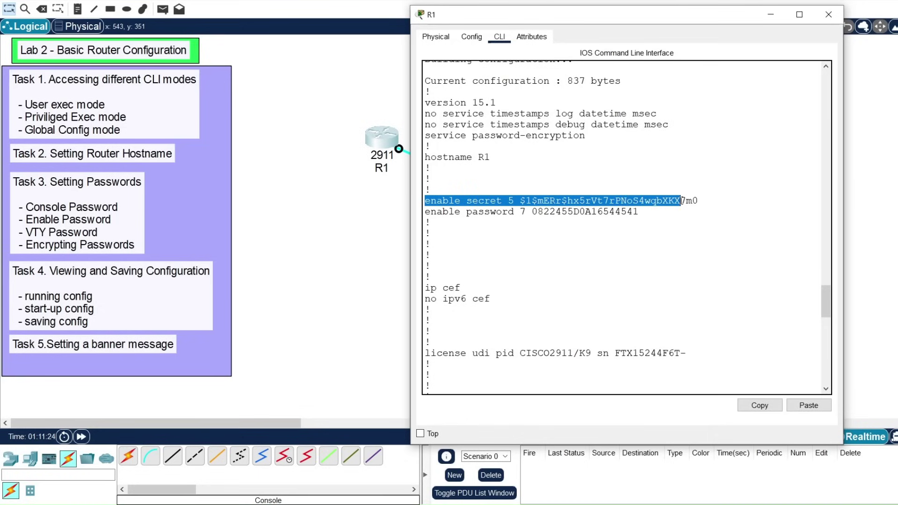
left_click(498, 213)
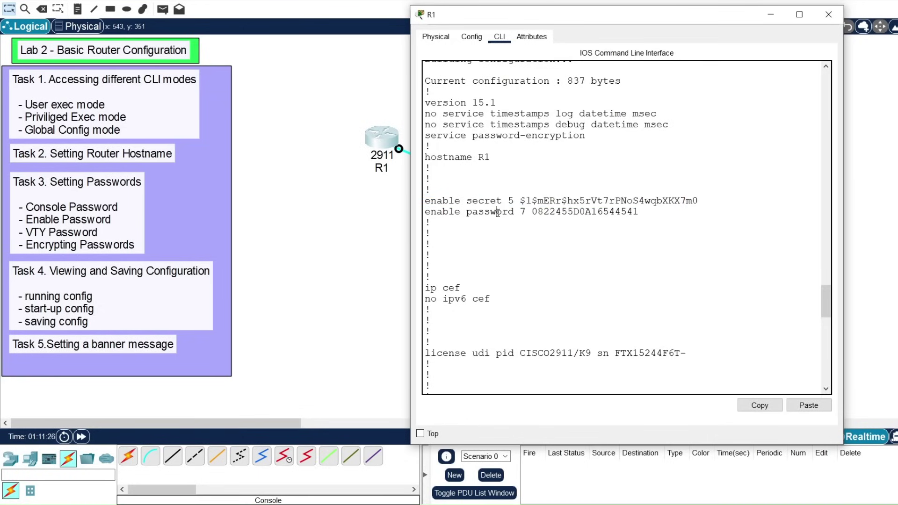
left_click_drag(498, 213, 556, 213)
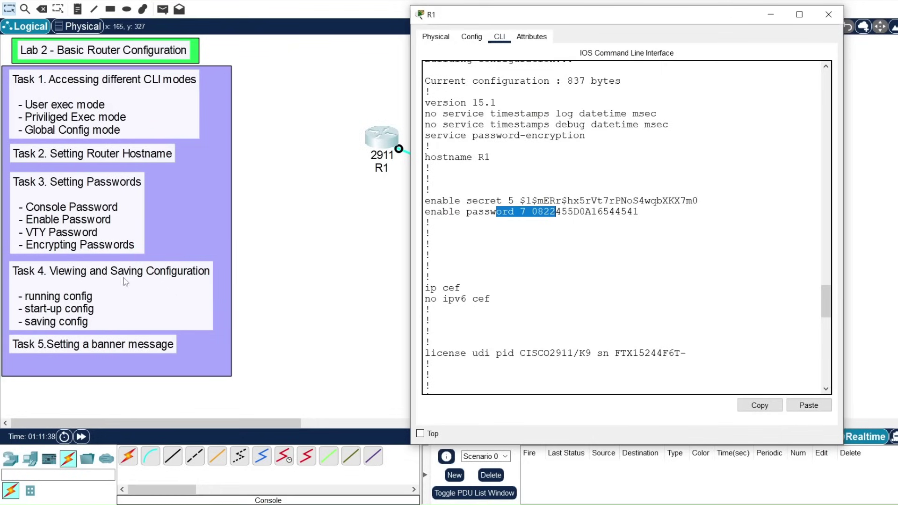
left_click(483, 304)
key("Return")
key("Return")
key("Return")
key("Return")
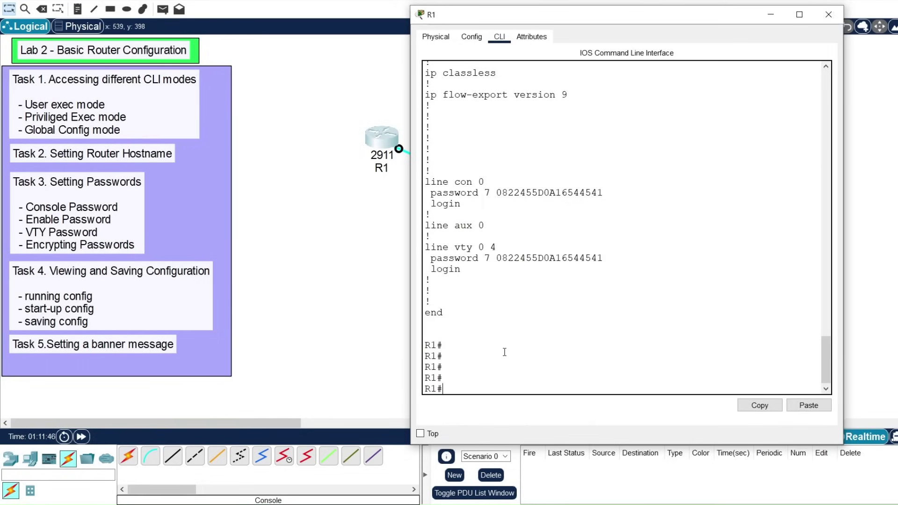
Step: Show running-config, highlight the version-to-enable-password lines, then stop the output with Ctrl+C
type("show run")
key("Tab")
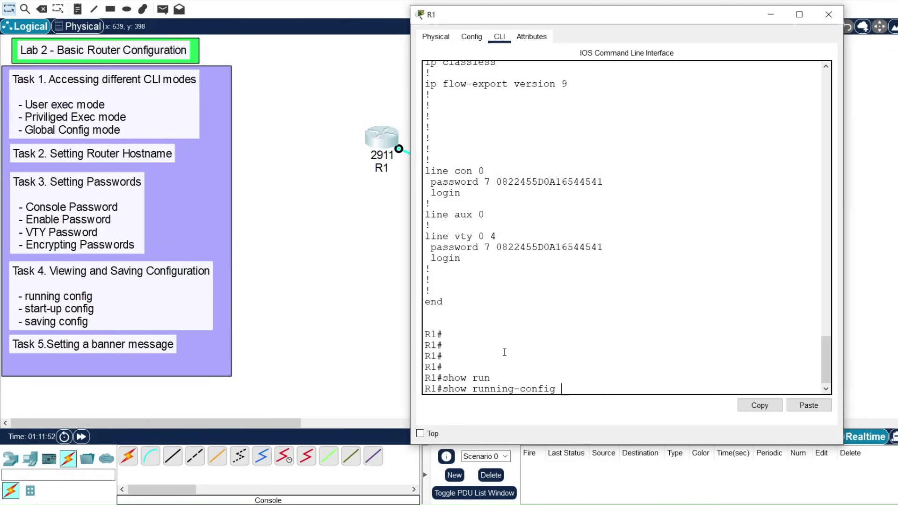
key("Return")
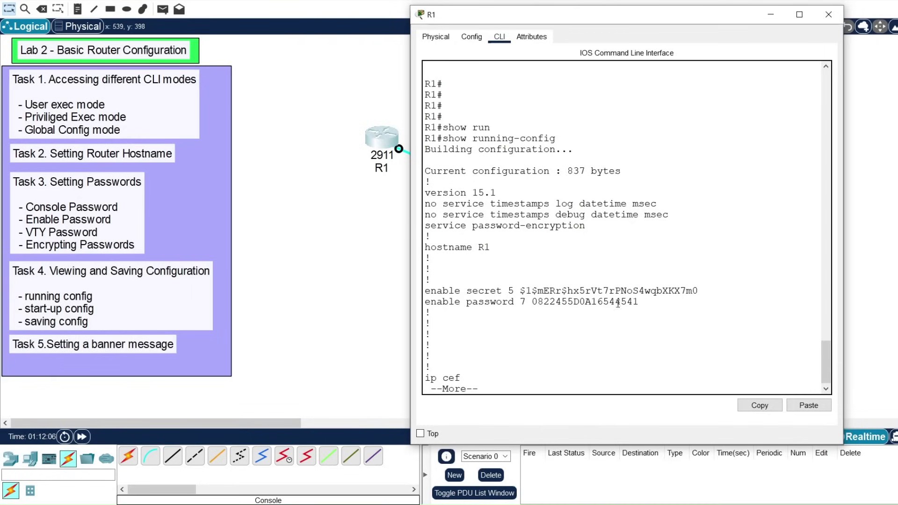
left_click_drag(650, 301, 423, 197)
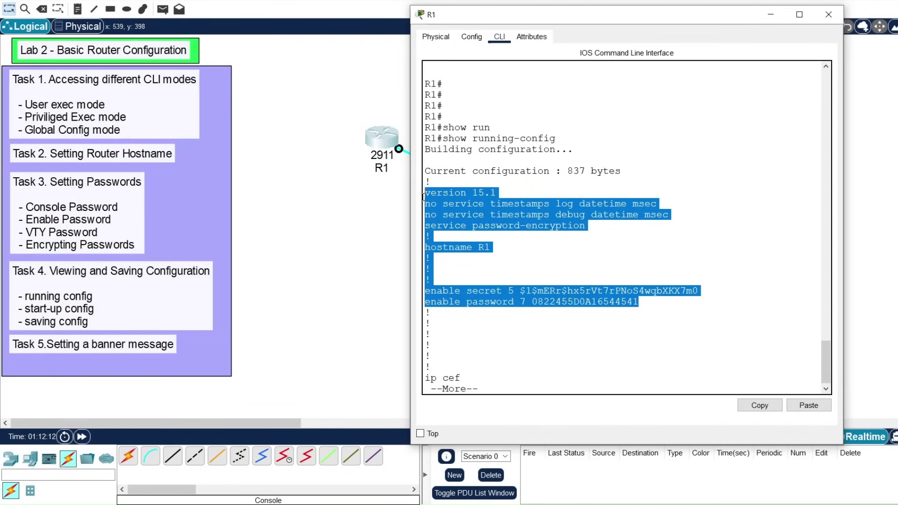
left_click_drag(423, 197, 421, 175)
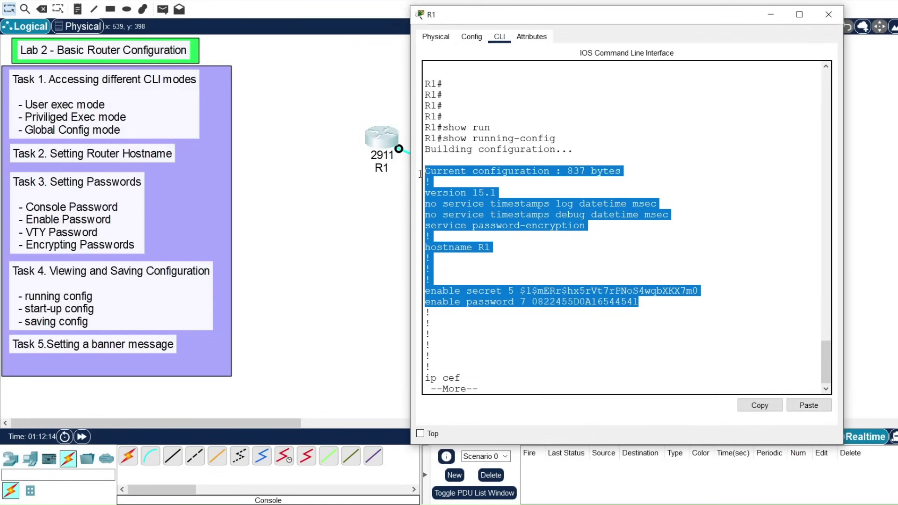
left_click_drag(661, 305, 424, 175)
left_click(652, 304)
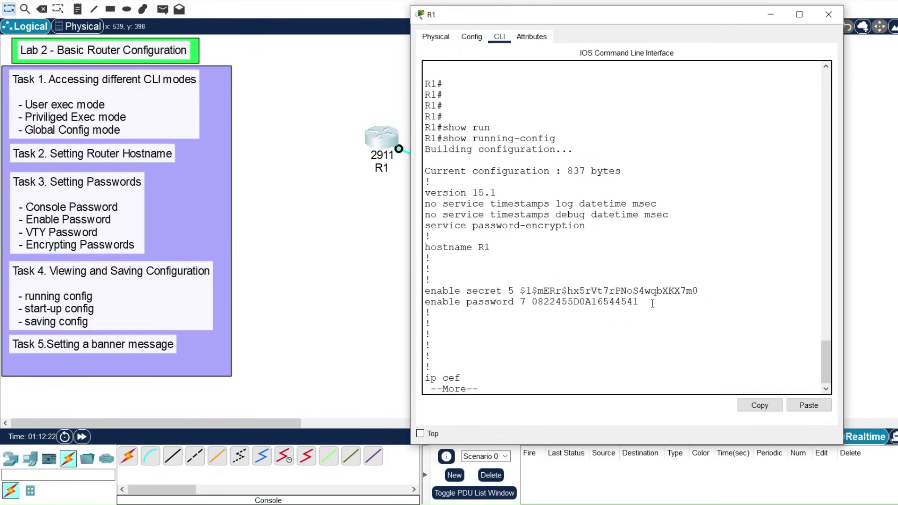
left_click_drag(653, 304, 426, 170)
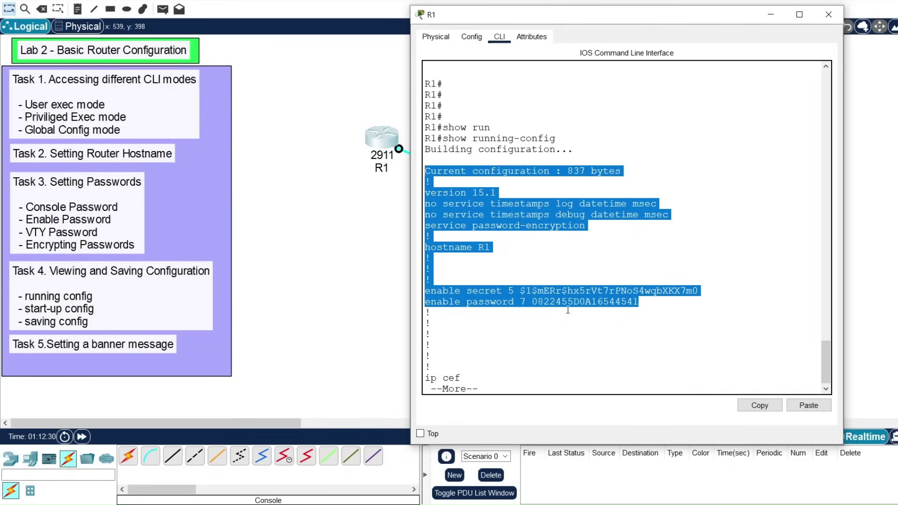
left_click_drag(665, 305, 419, 179)
key("ctrl+c")
Step: Run show startup-config twice, seeing that R1's startup-config is not present
type("show starq")
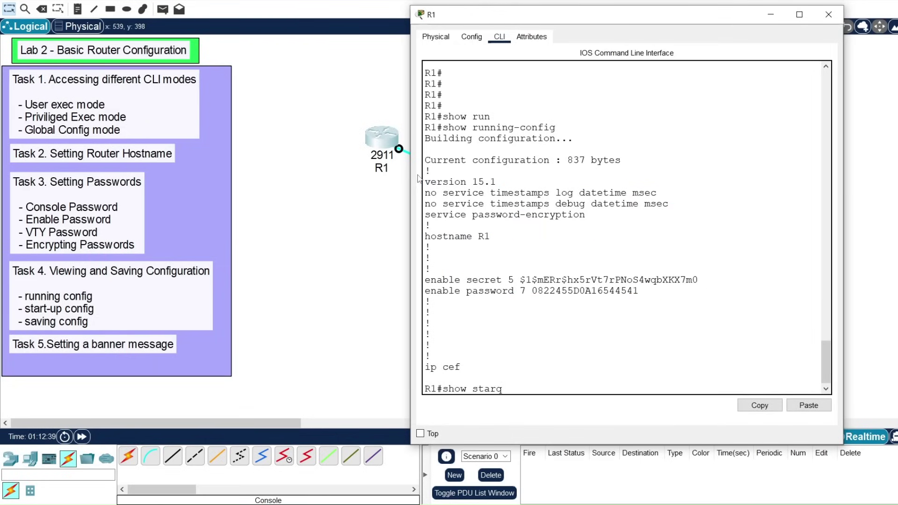
key("Tab")
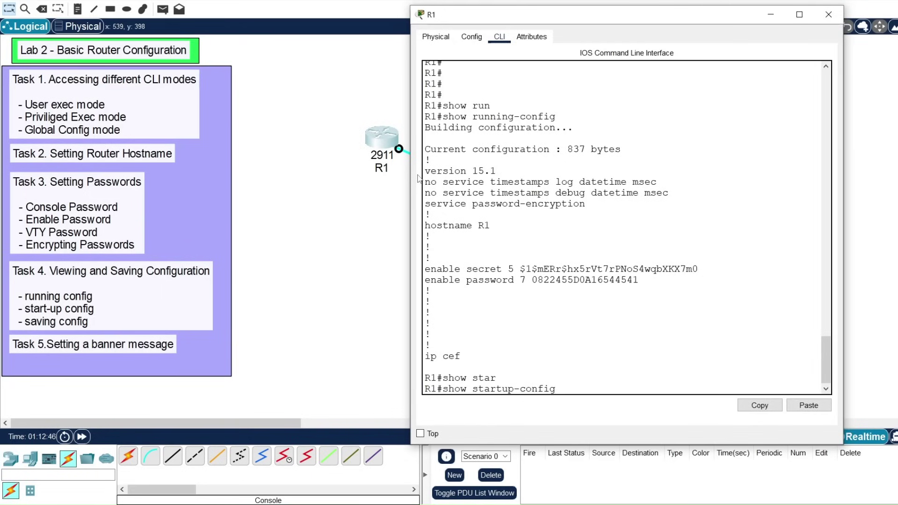
key("Return")
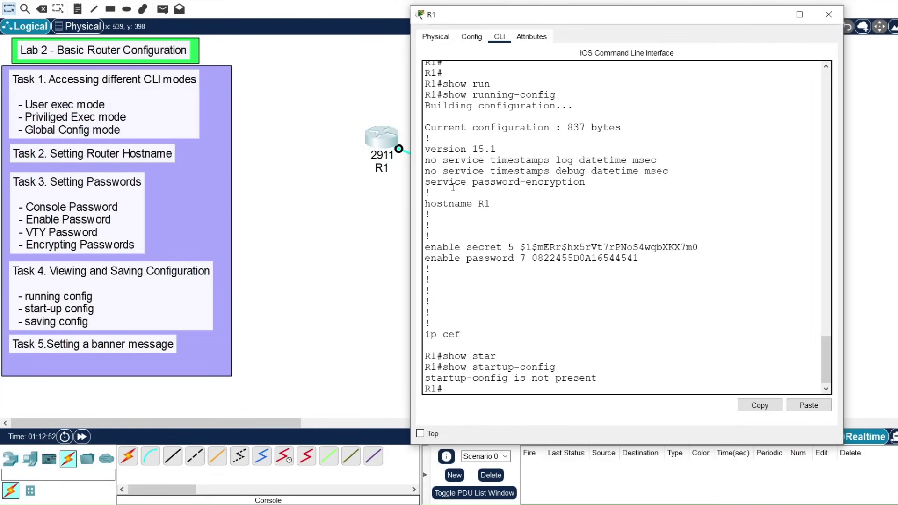
key("Up")
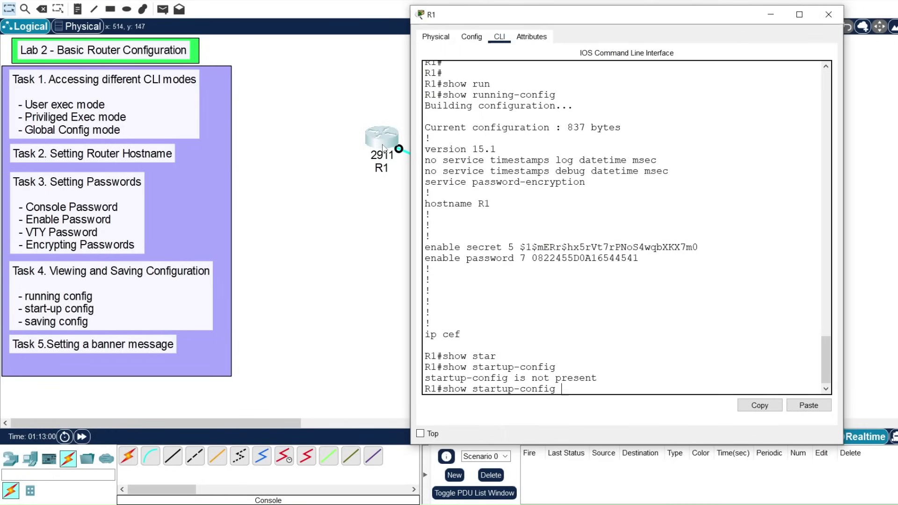
key("Return")
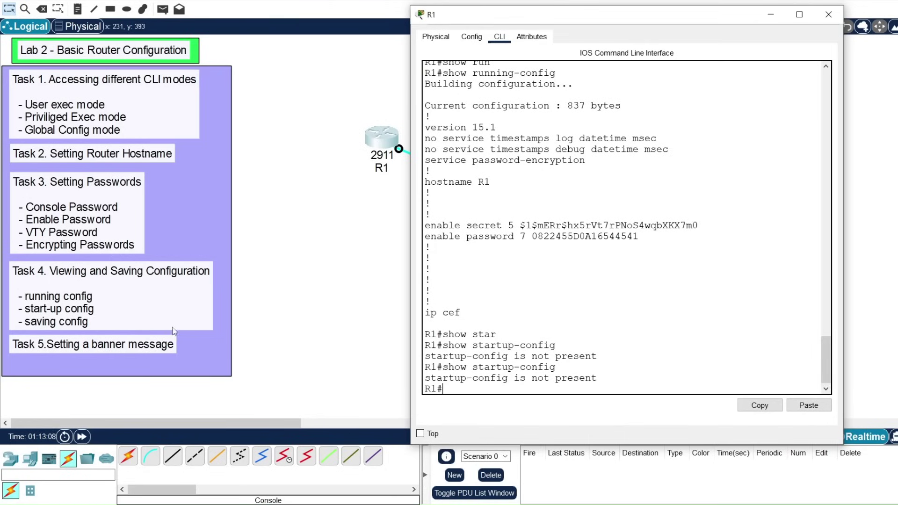
Step: Try 'copy run' from global configuration mode, then exit back to privileged mode
type("conf t")
key("Return")
key("Return")
key("Return")
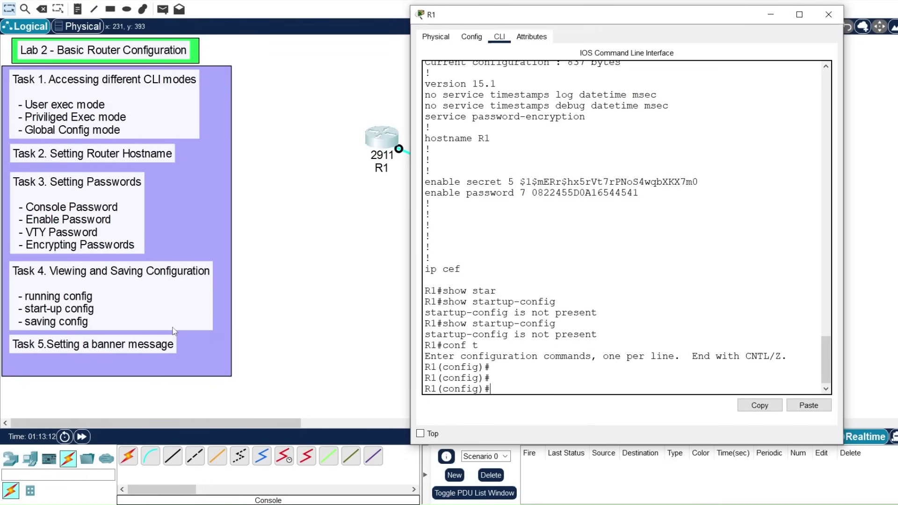
type("cop")
key("Tab")
type("y")
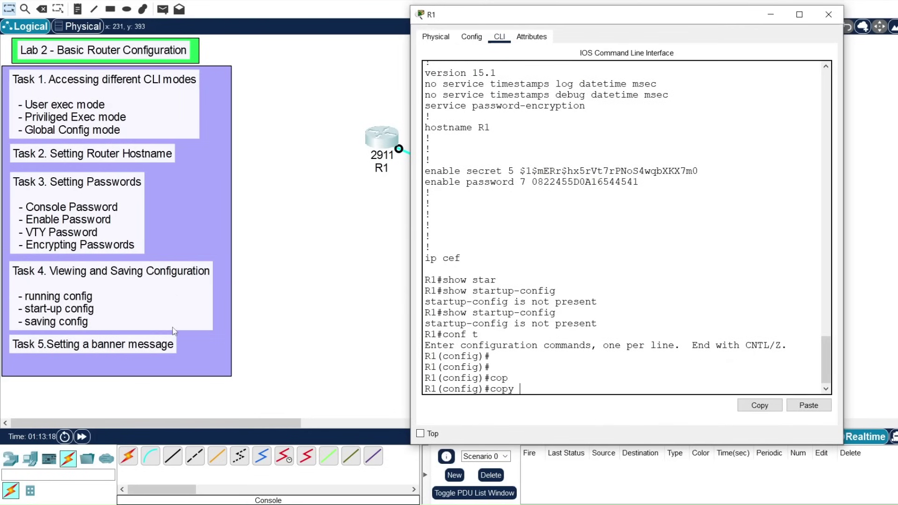
key("Return")
key("Up")
key("BackSpace")
key("BackSpace")
key("BackSpace")
key("BackSpace")
key("BackSpace")
key("BackSpace")
key("BackSpace")
key("BackSpace")
type("exit")
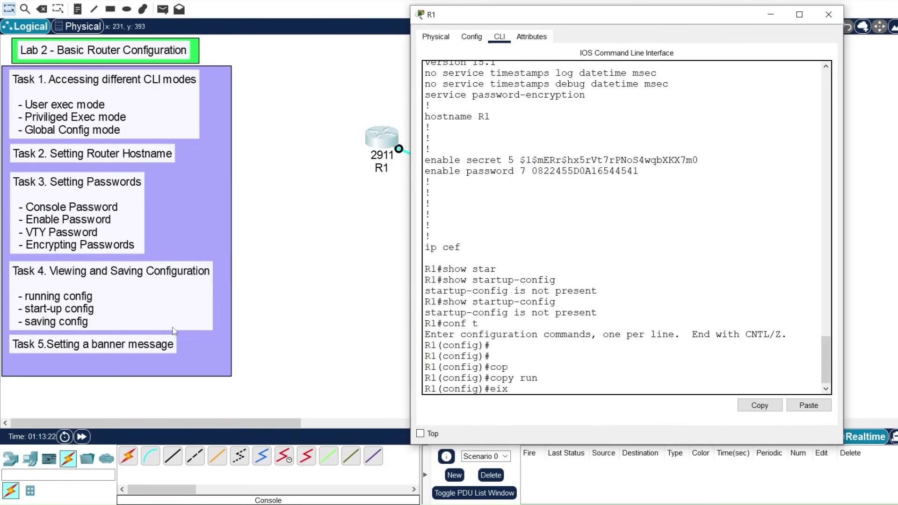
key("Return")
key("Return")
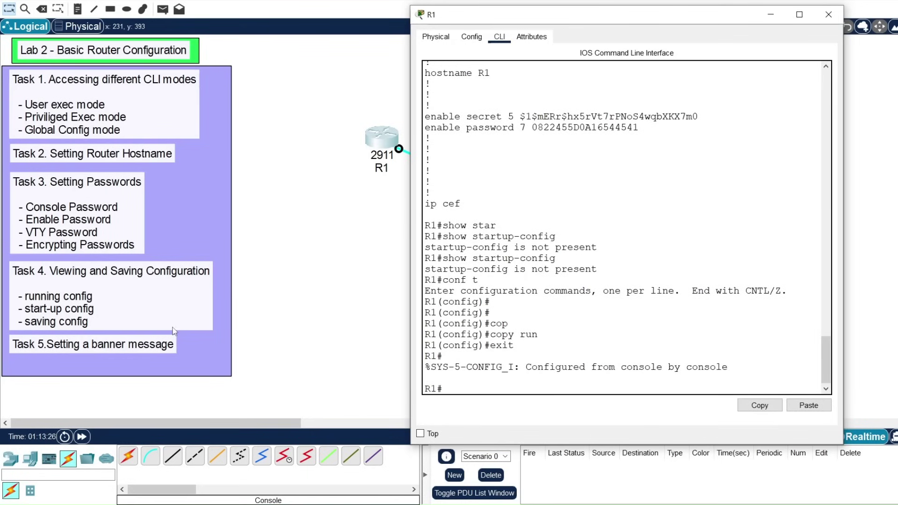
Step: Run copy running-config startup-config, accepting the default destination filename
type("cop")
key("Tab")
type("run")
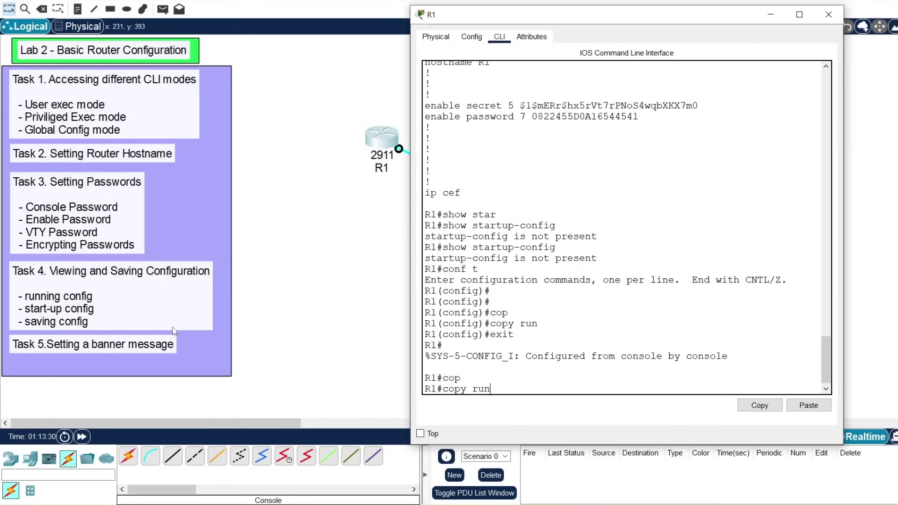
key("Tab")
type("star")
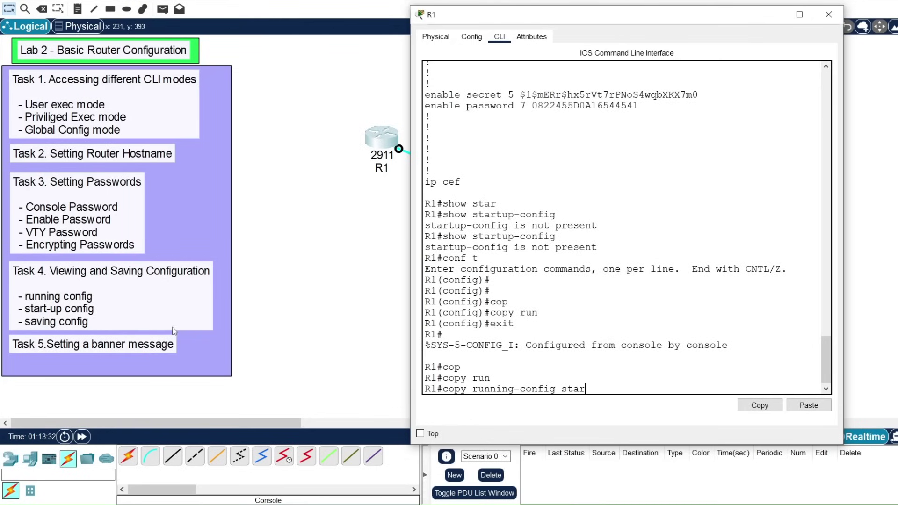
key("Tab")
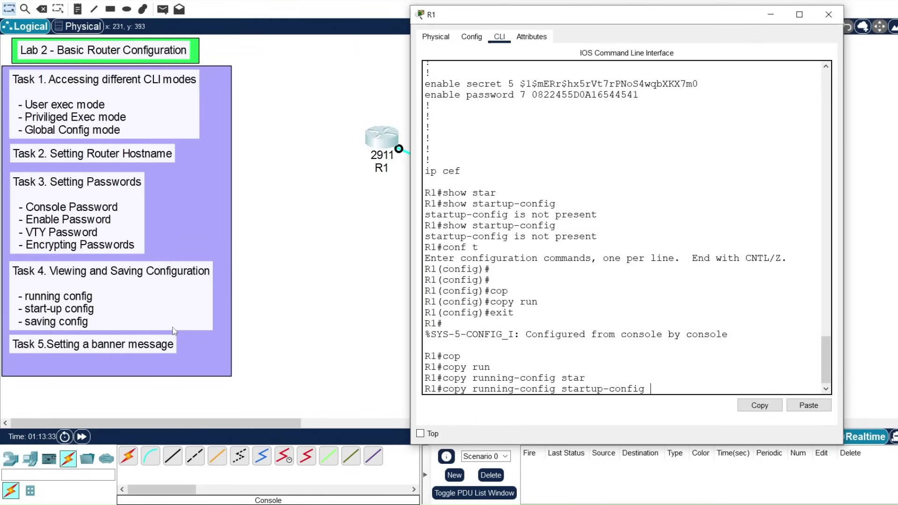
scroll(468, 144, "up", 5)
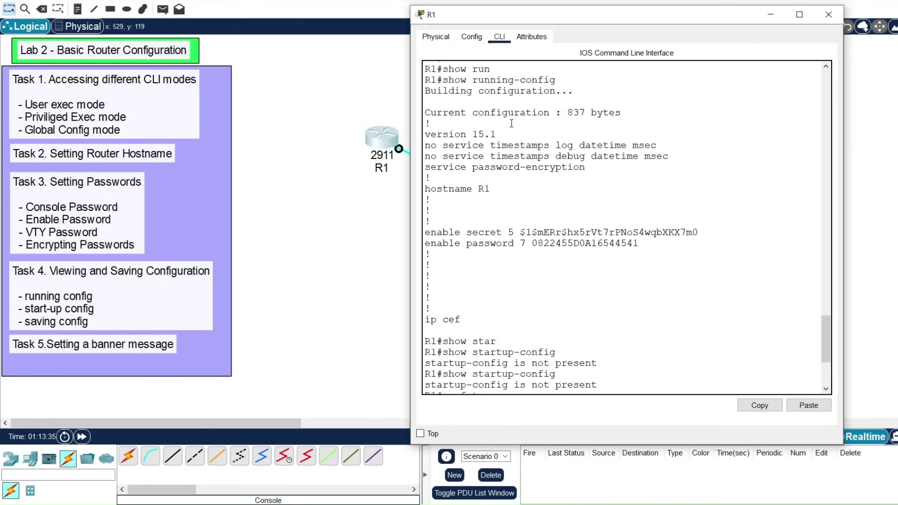
scroll(468, 144, "down", 5)
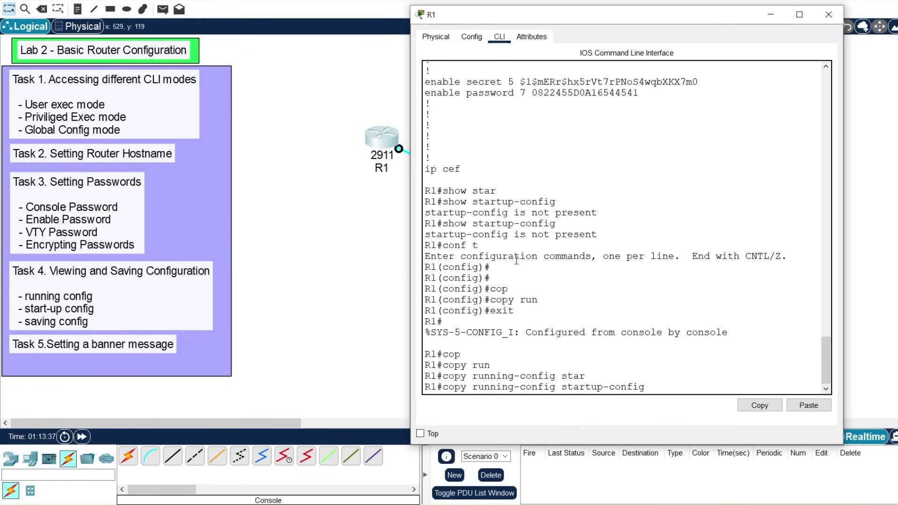
key("Return")
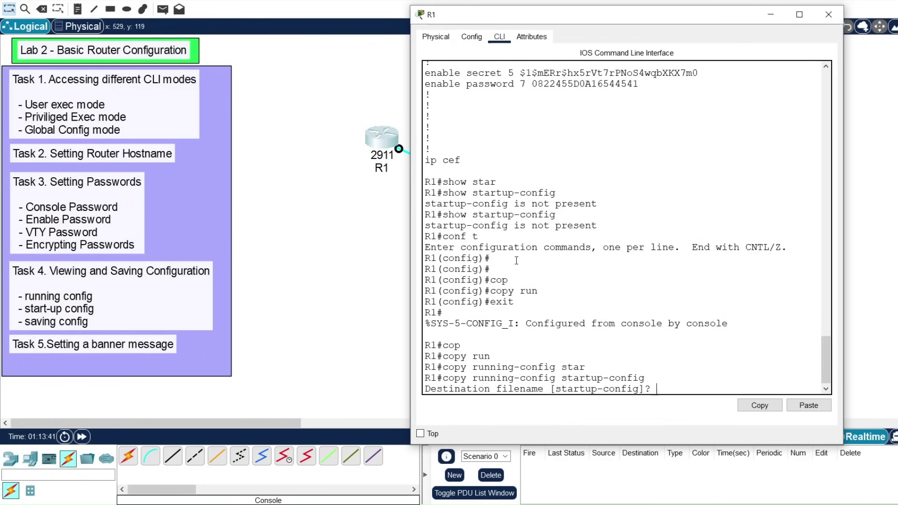
key("Return")
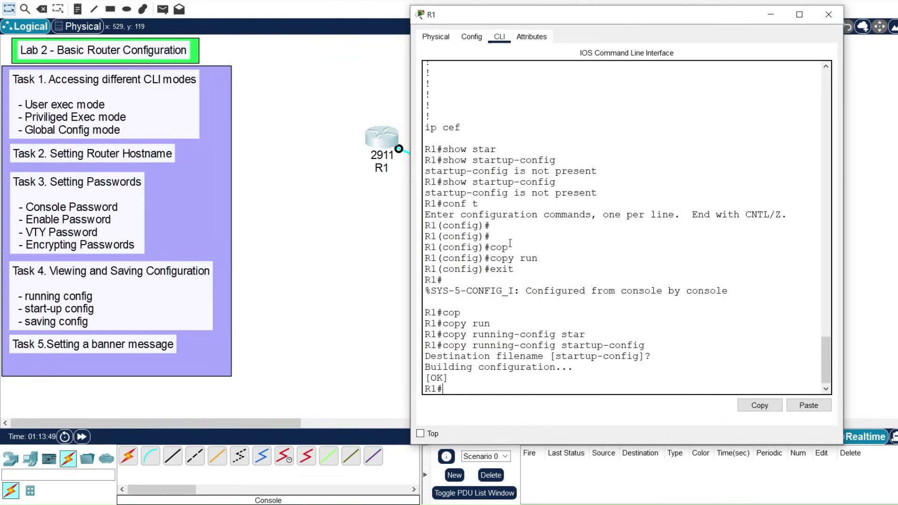
Step: Save the configuration again with write memory, confirmed [OK]
type("write me")
key("Tab")
key("Return")
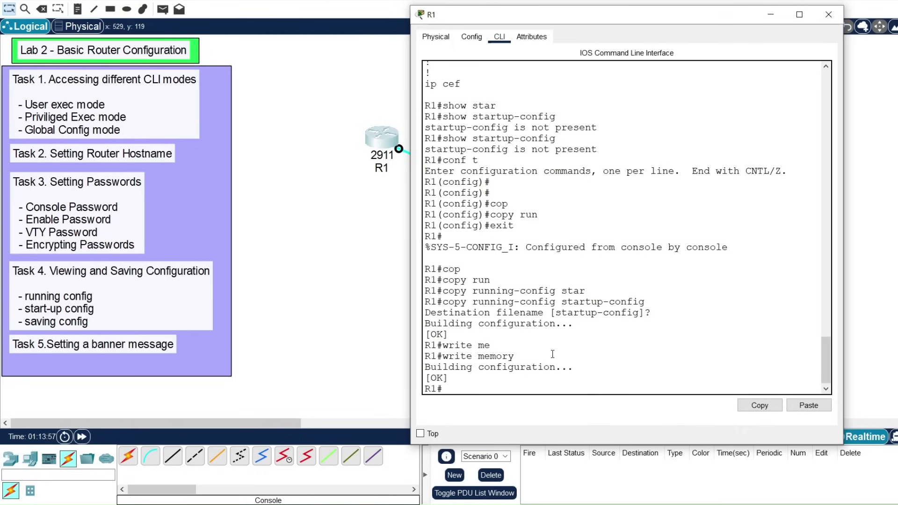
Step: Run show startup-config and highlight the earlier copy command and the saved settings
type("show star")
key("Tab")
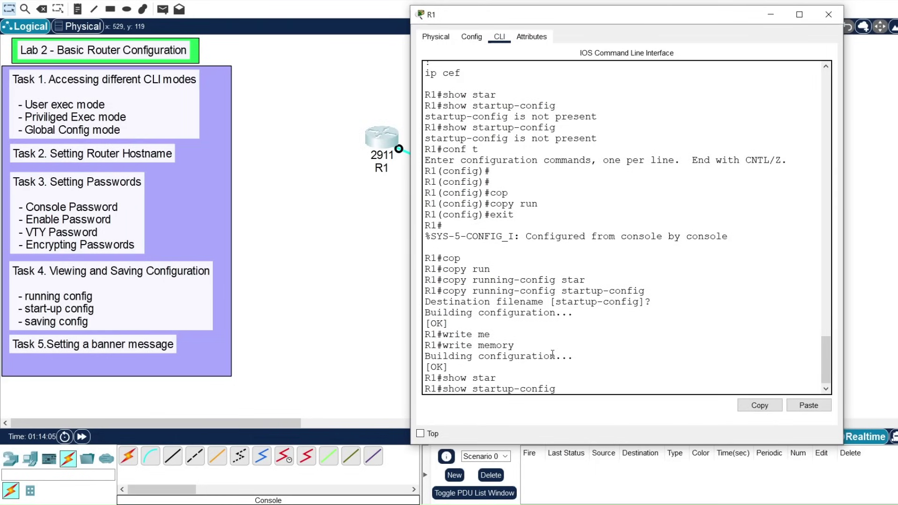
key("Return")
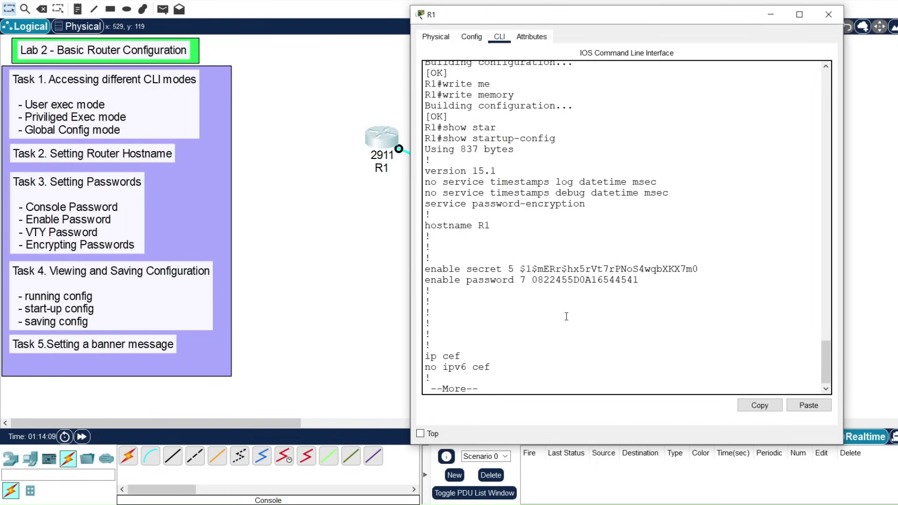
scroll(566, 317, "up", 2)
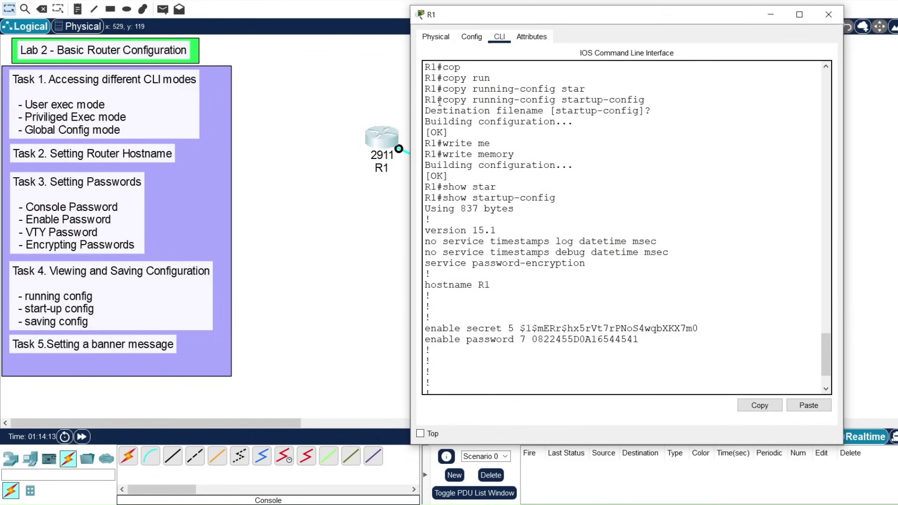
left_click_drag(444, 100, 640, 99)
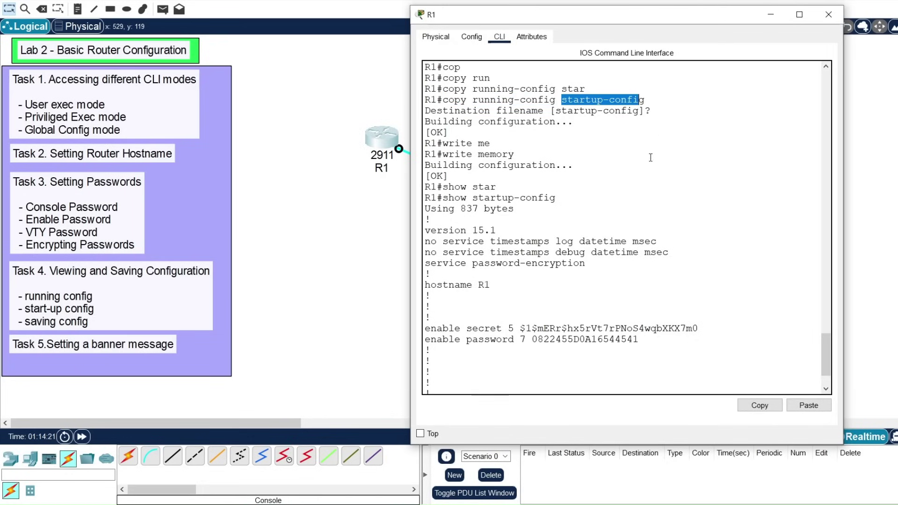
scroll(512, 348, "down", 2)
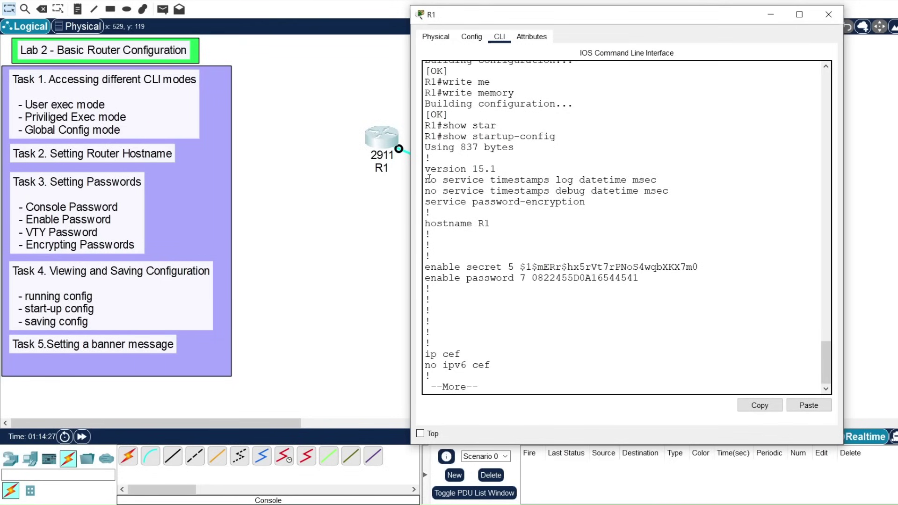
left_click_drag(424, 179, 660, 286)
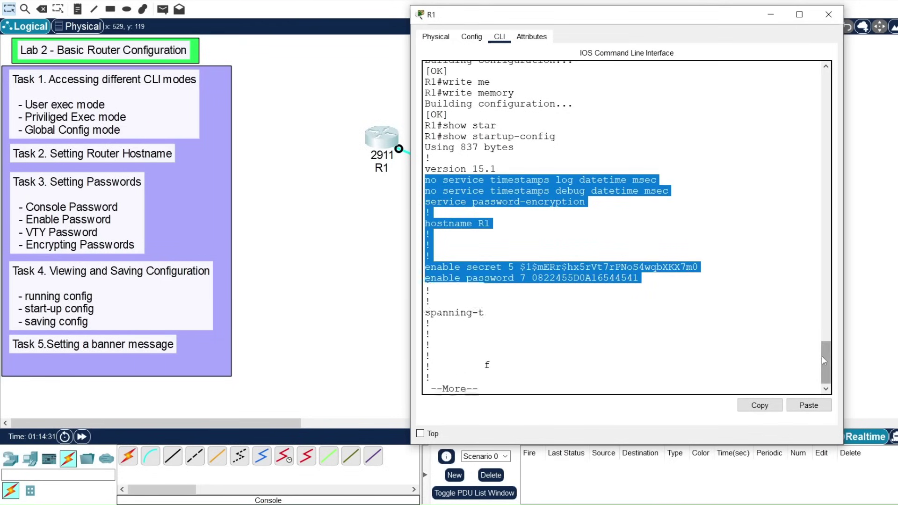
Step: Page through the startup-config listing and quit back to the prompt
key("space")
key("Return")
key("Return")
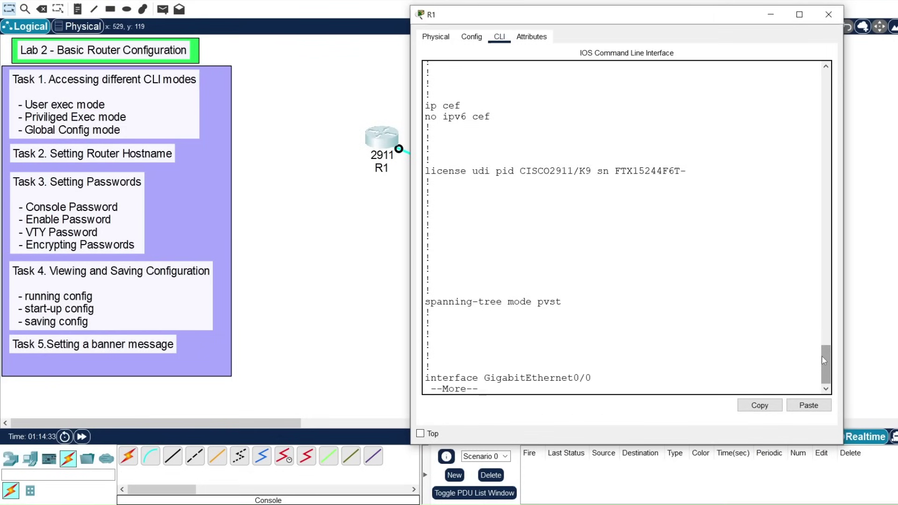
key("q")
key("Return")
key("Return")
key("Return")
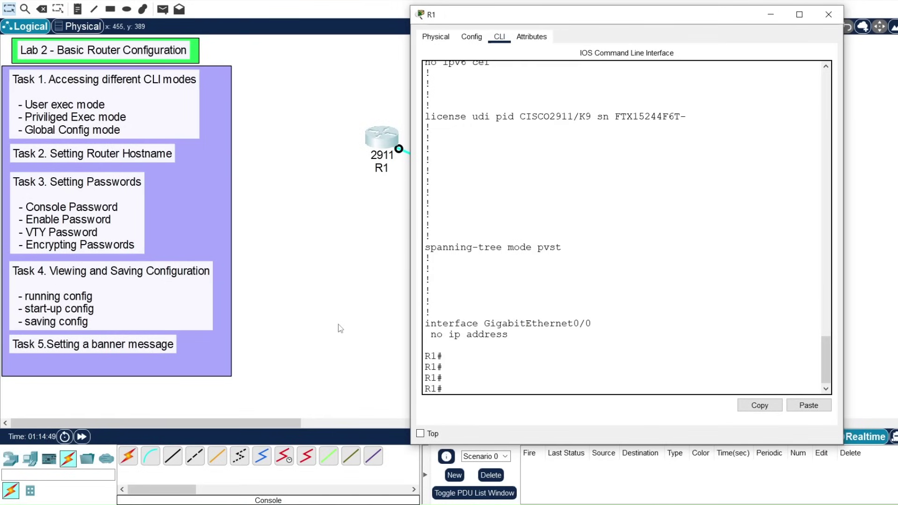
Step: Enter global configuration and start the banner motd command
type("conf t")
key("Return")
key("Return")
key("Return")
key("Return")
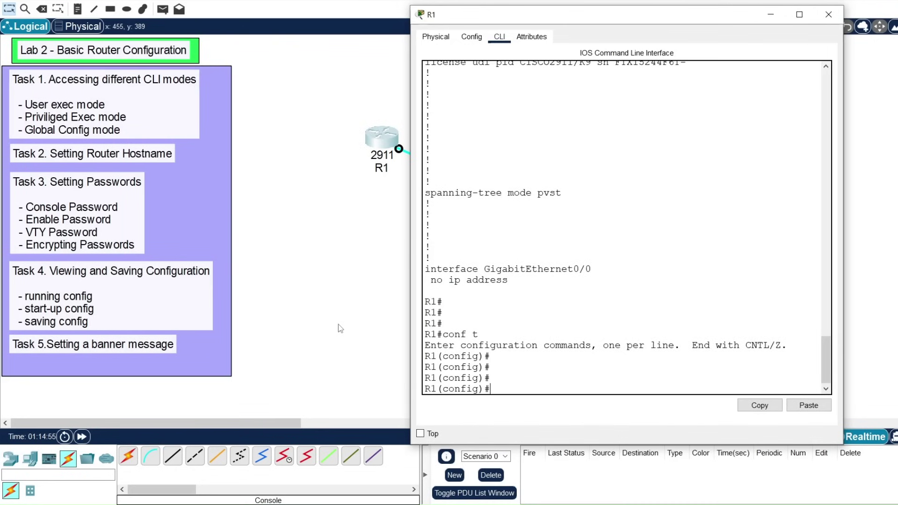
type("bann")
key("Tab")
type("motd")
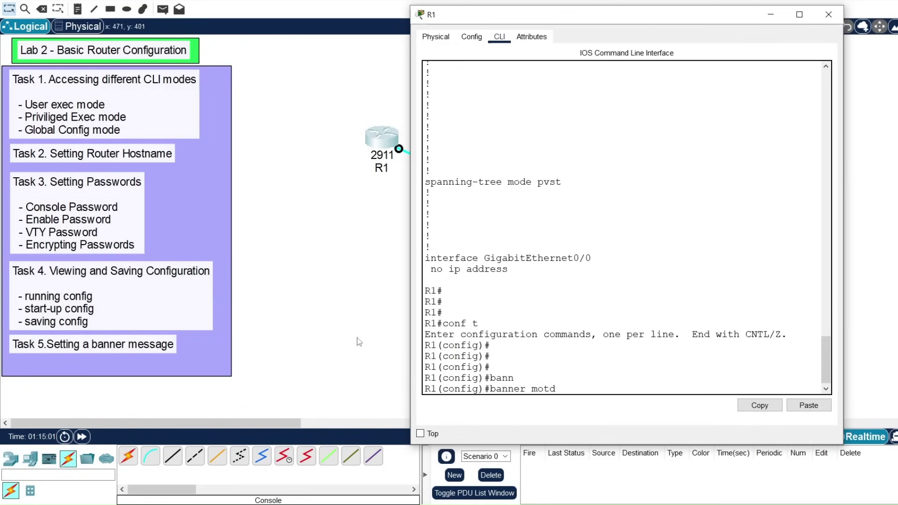
left_click_drag(531, 387, 556, 388)
left_click(575, 362)
Step: Enter the banner '#Unauthorized logins are not allowed#' and exit configuration mode
type("#")
type("Unauthorized logins")
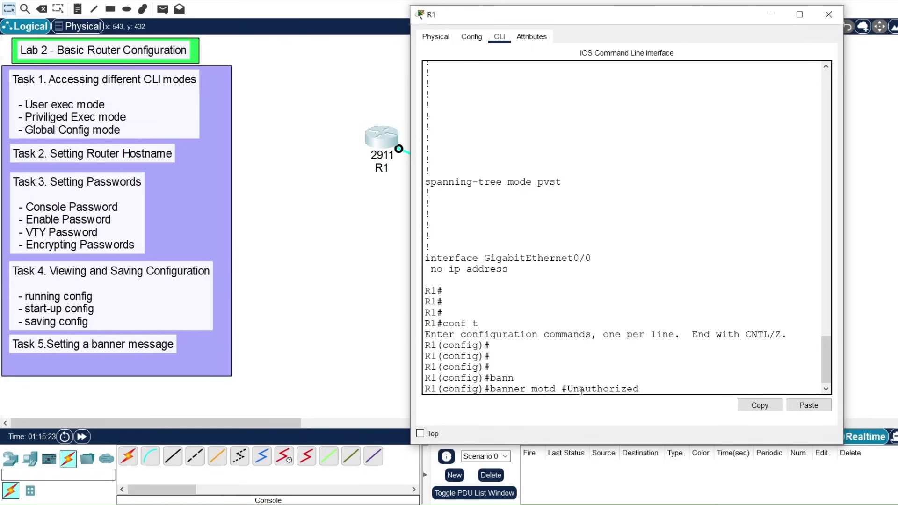
type(" are not allowed")
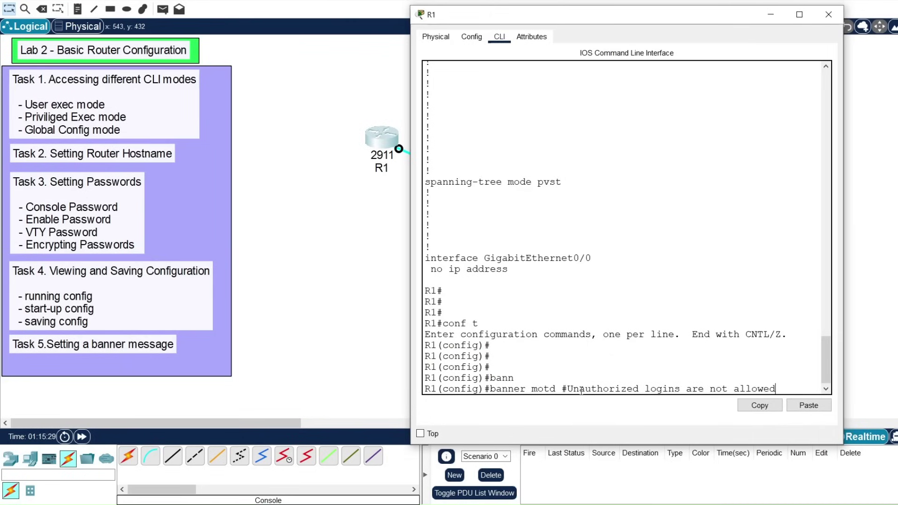
type("#")
key("Return")
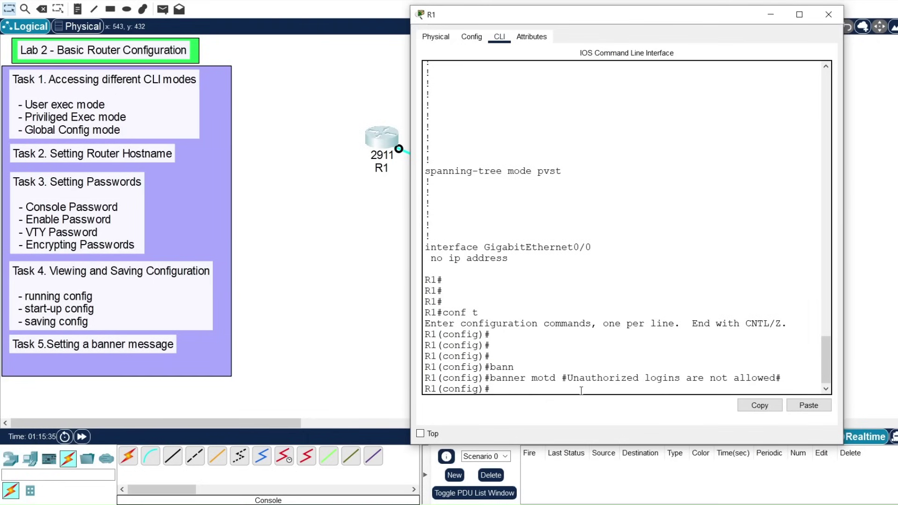
key("Return")
key("Return")
type("exit")
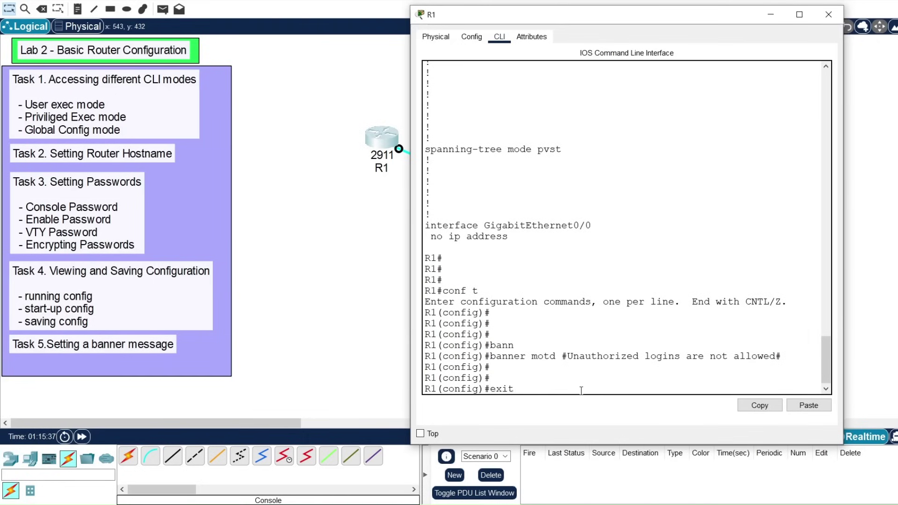
key("Return")
key("Return")
Step: Save R1's configuration with write memory
key("Return")
key("Return")
type("wri")
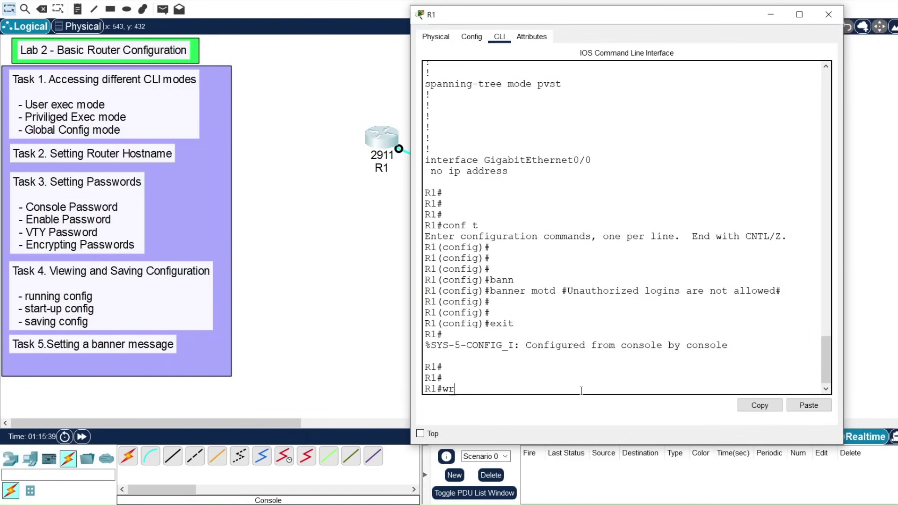
key("Tab")
type("me")
key("Tab")
key("Return")
key("Return")
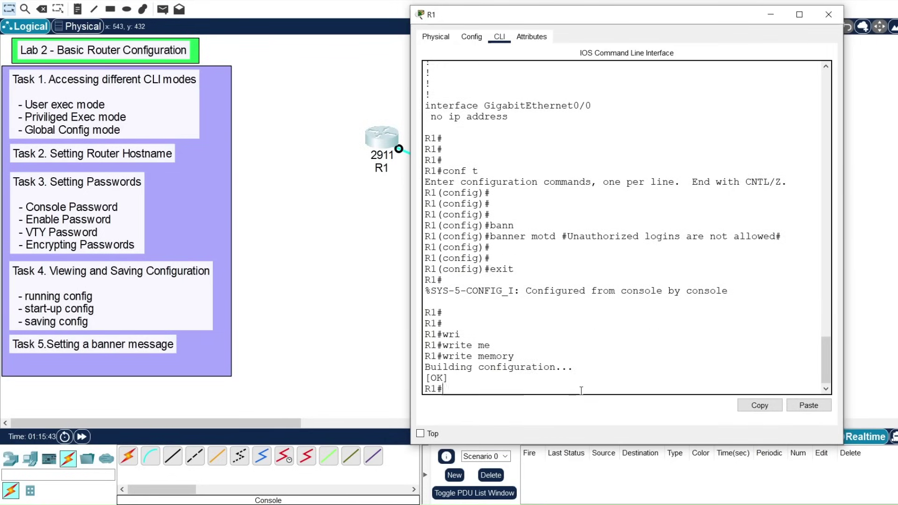
key("Return")
key("Return")
Step: Log out and back in, highlighting the new login banner and entering the console password
type("exit")
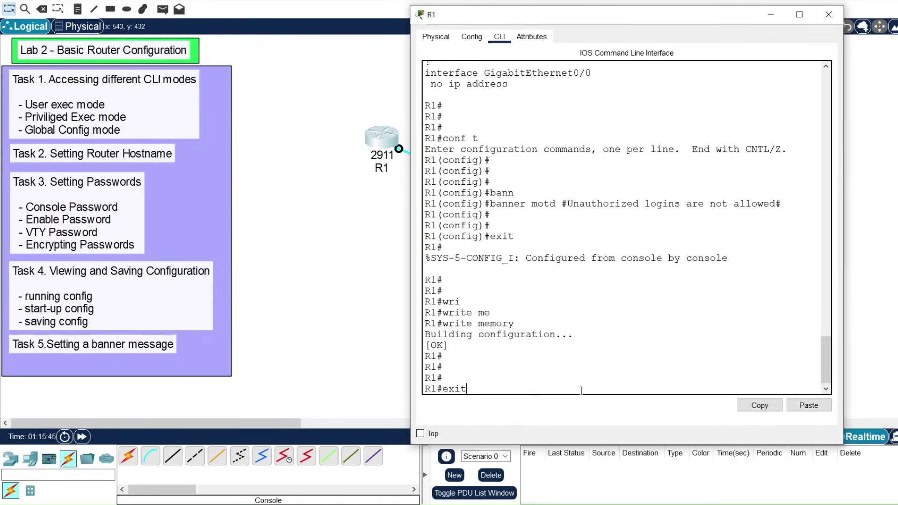
key("Return")
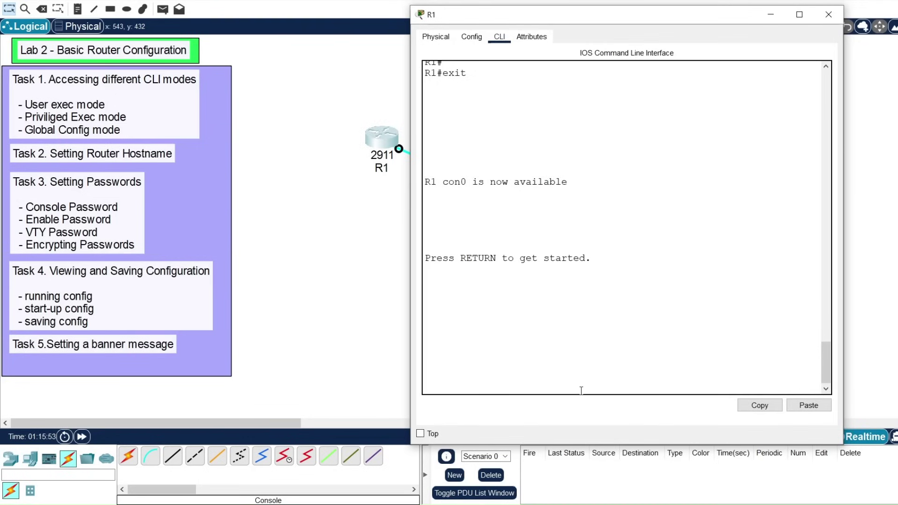
key("Return")
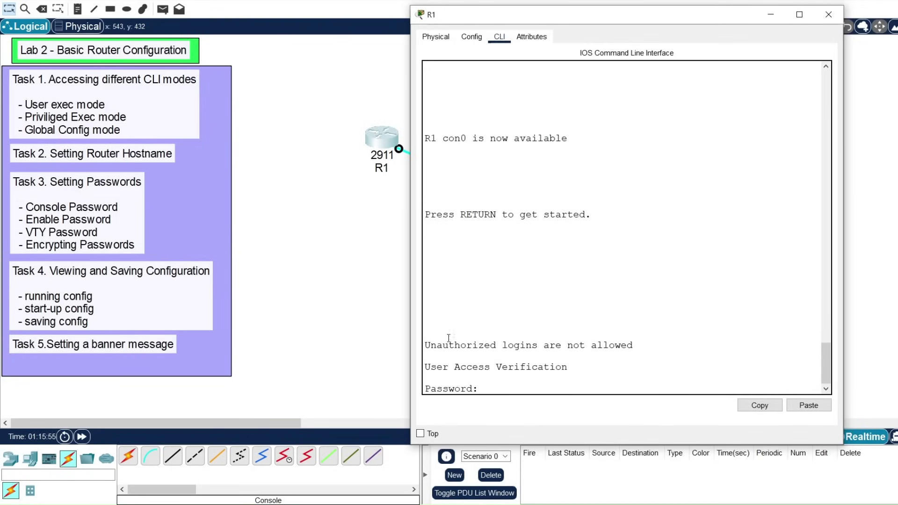
left_click_drag(426, 346, 634, 347)
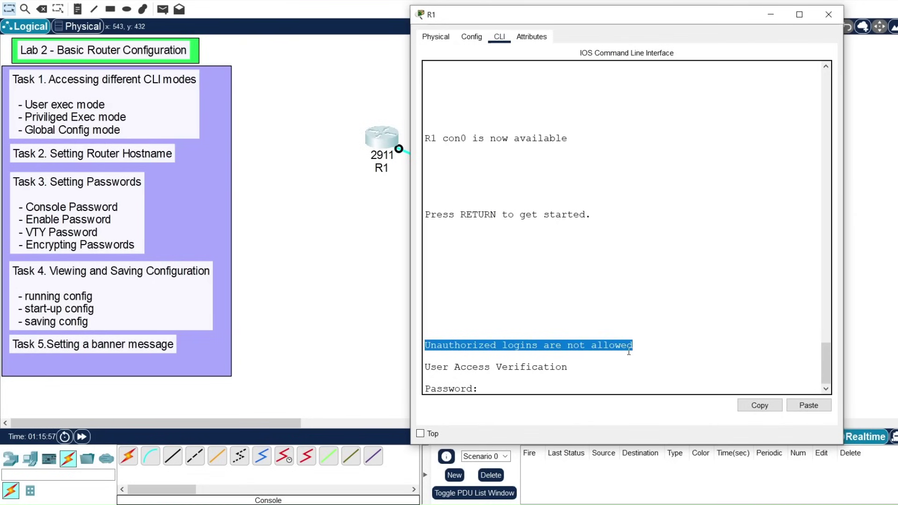
left_click(527, 389)
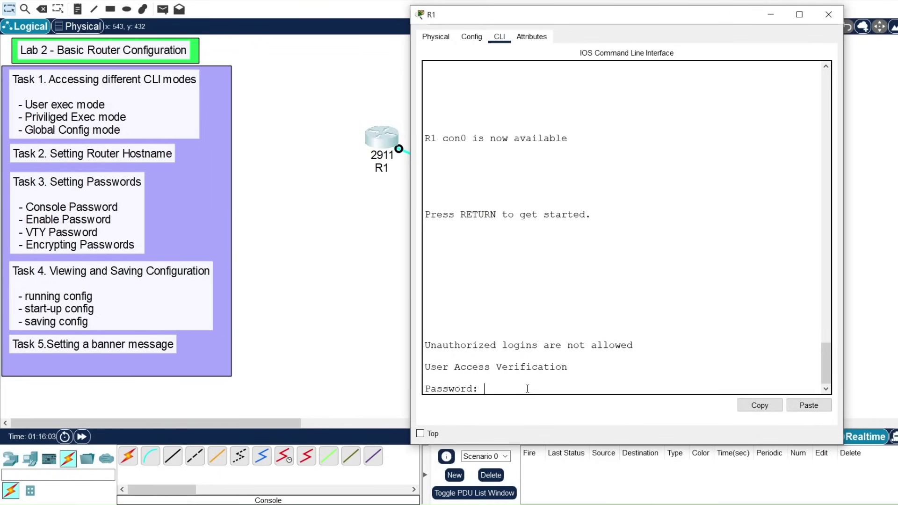
key("Return")
key("Return")
Step: Run enable and supply the enable password to reach the privileged prompt
type("en")
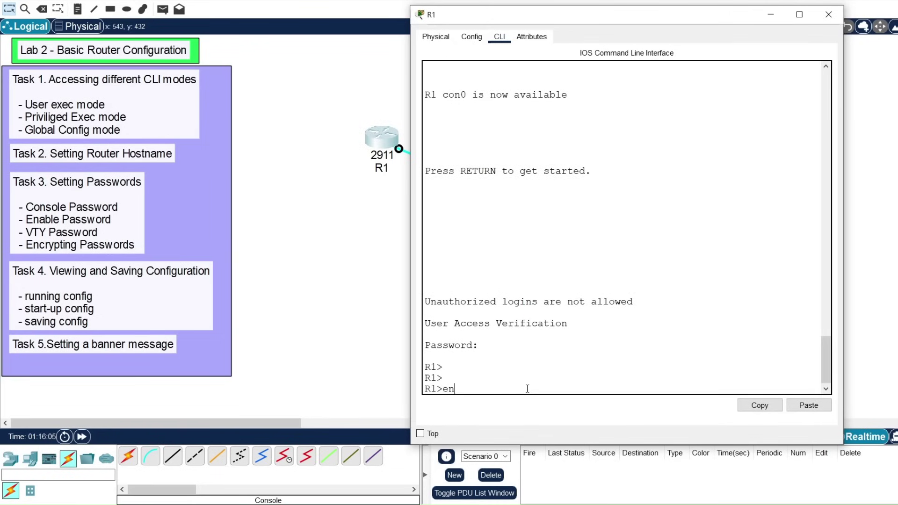
key("Return")
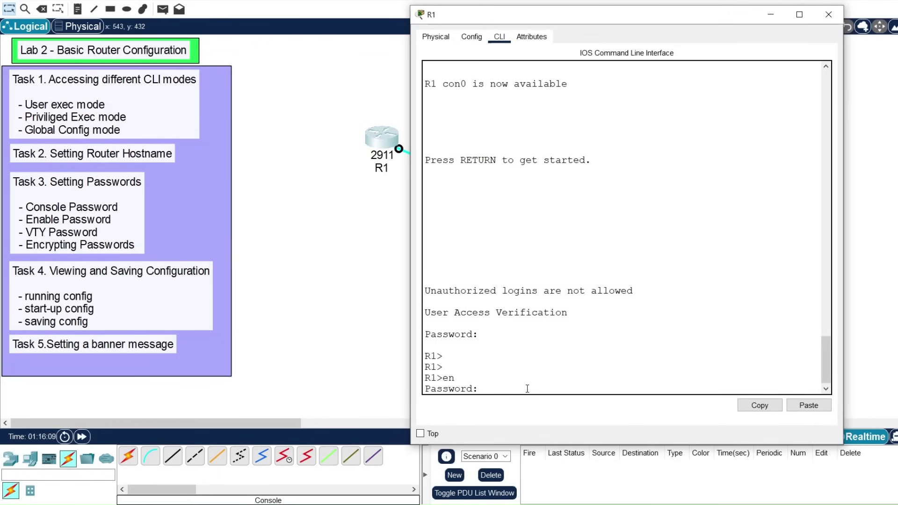
key("Return")
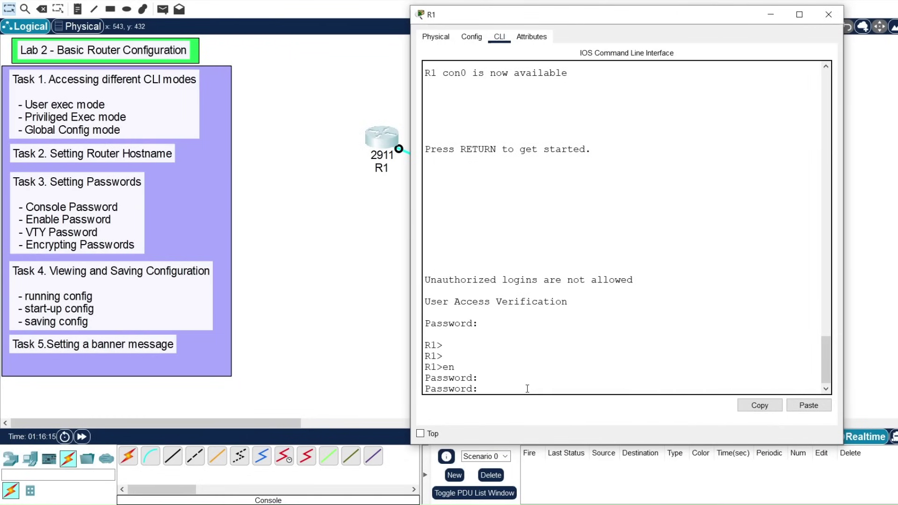
key("Return")
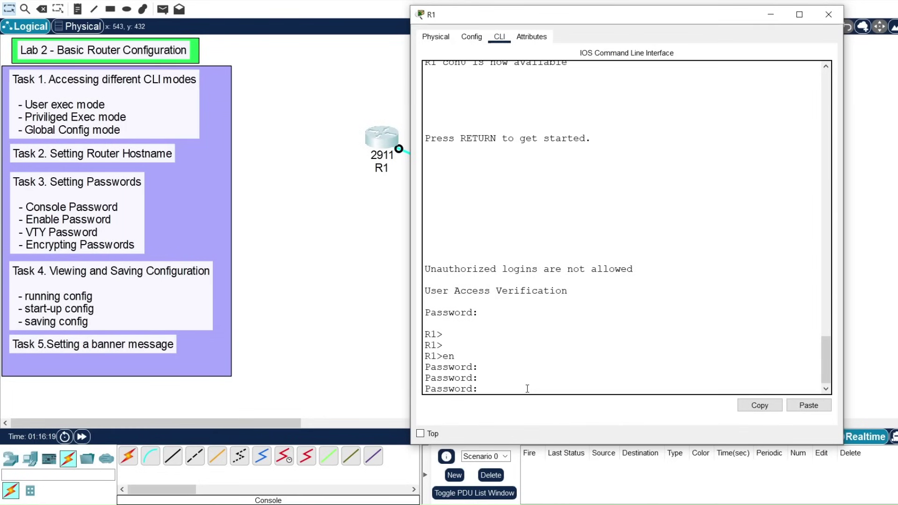
key("Return")
key("Return")
key("Return")
key("Return")
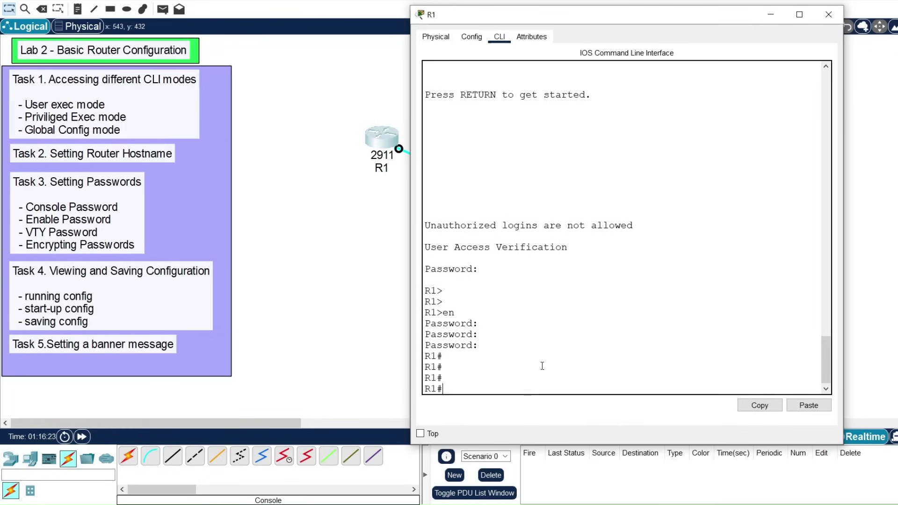
left_click_drag(611, 21, 622, 45)
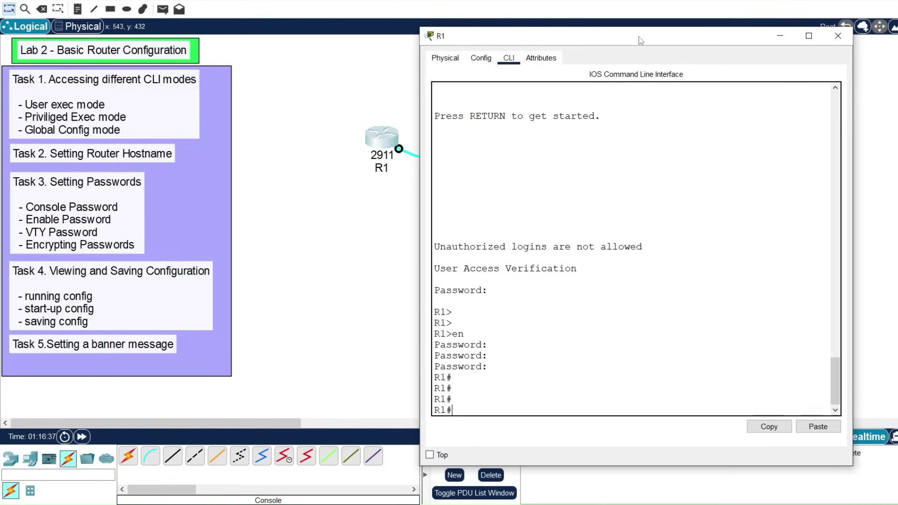
left_click_drag(639, 44, 667, 51)
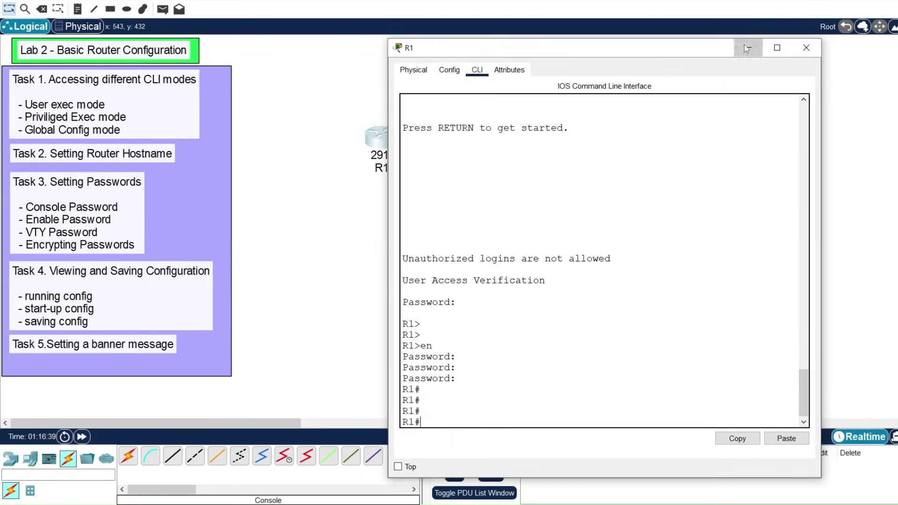
left_click(744, 46)
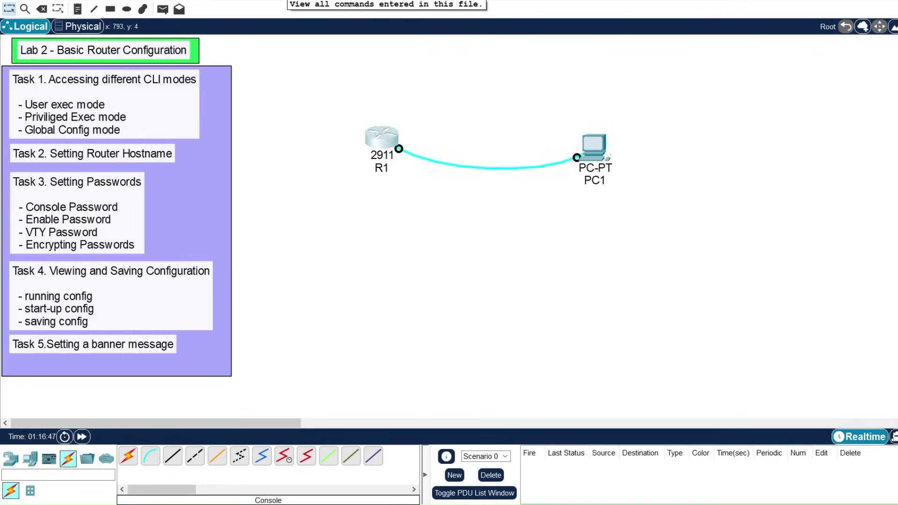
left_click(284, 4)
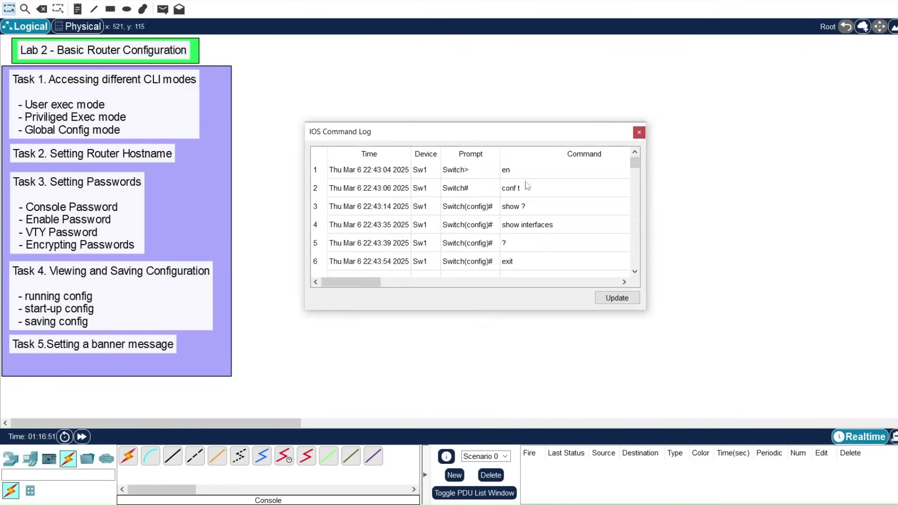
mouse_move(636, 166)
left_mouse_down()
mouse_move(626, 270)
mouse_move(636, 164)
left_mouse_up()
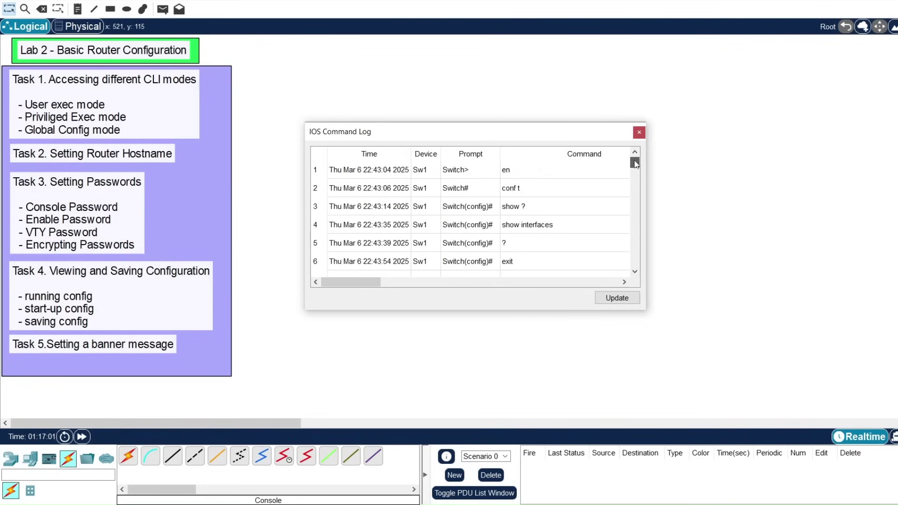
Step: Close the IOS Command Log window
left_click(640, 133)
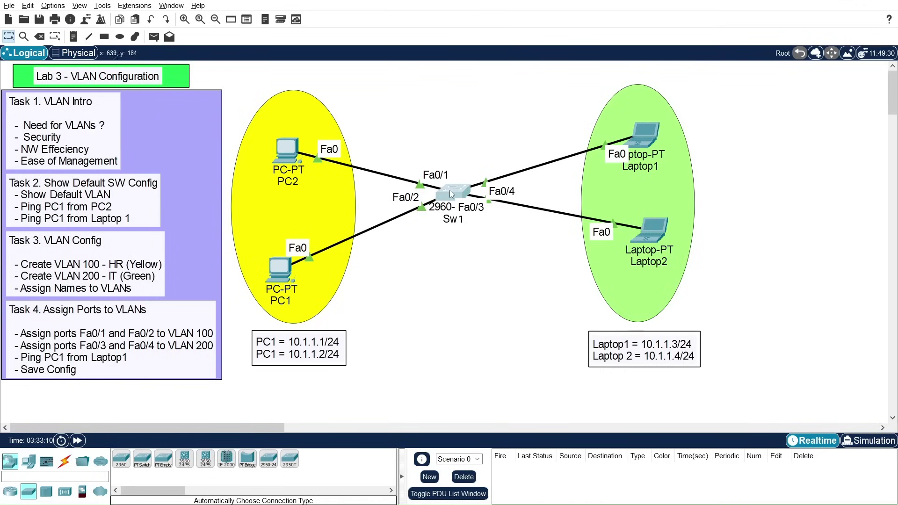
Step: Drag switch Sw1 slightly left and down so its PC and laptop links follow
left_click_drag(450, 191, 445, 190)
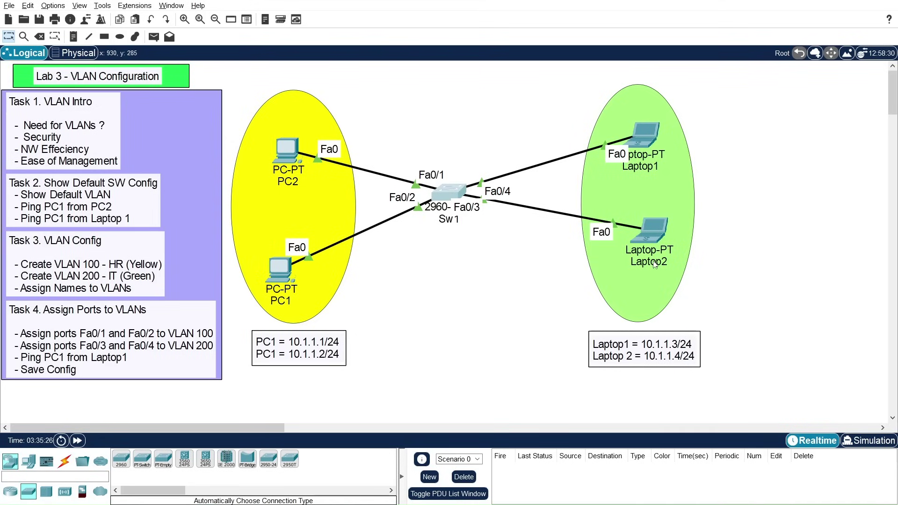
Step: Open Sw1's CLI and enter privileged mode with 'en'
mouse_move(654, 265)
mouse_move(443, 198)
left_click(455, 191)
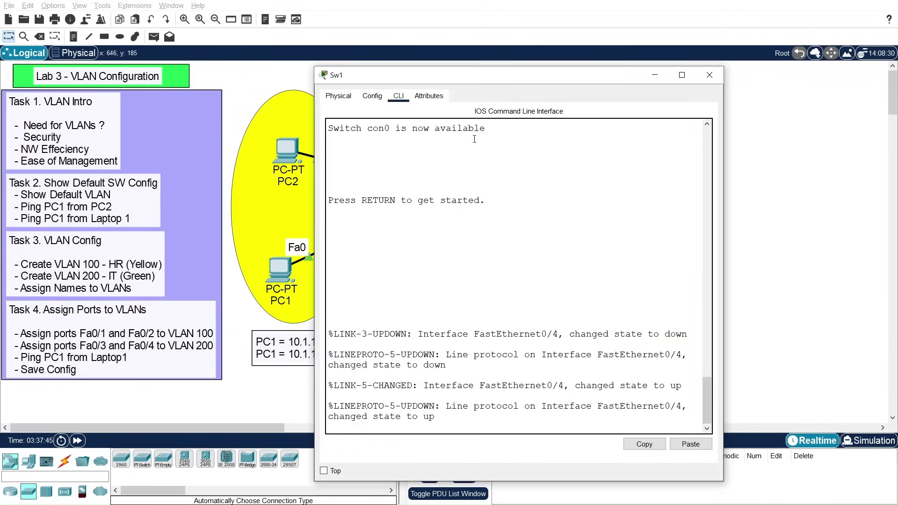
left_click_drag(470, 80, 617, 35)
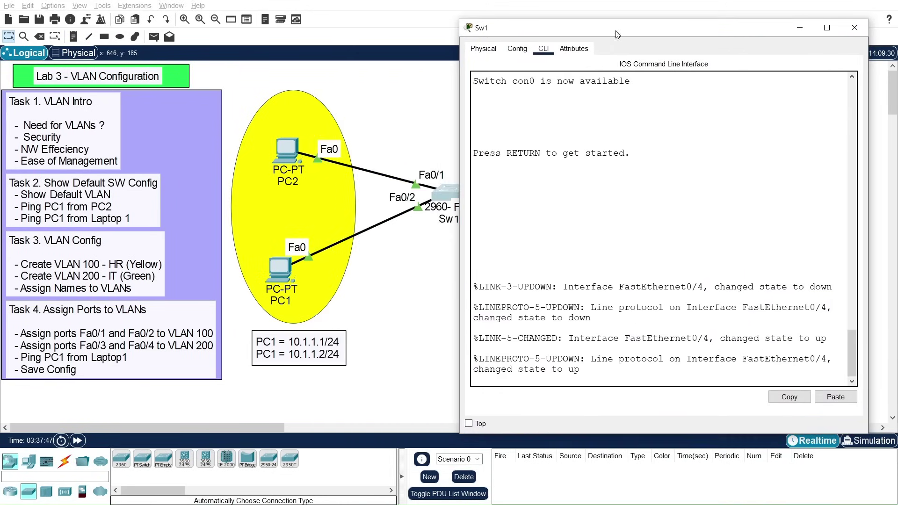
key("Return")
key("Return")
key("Return")
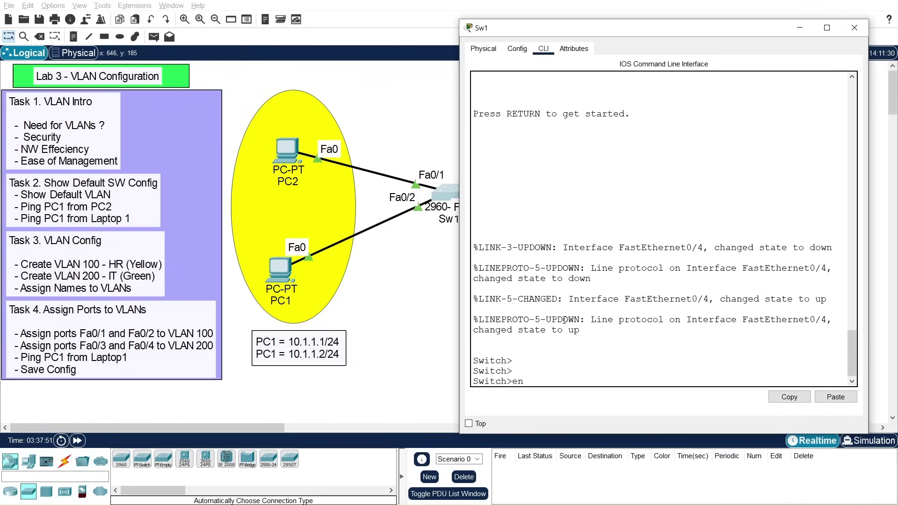
type("en")
key("Return")
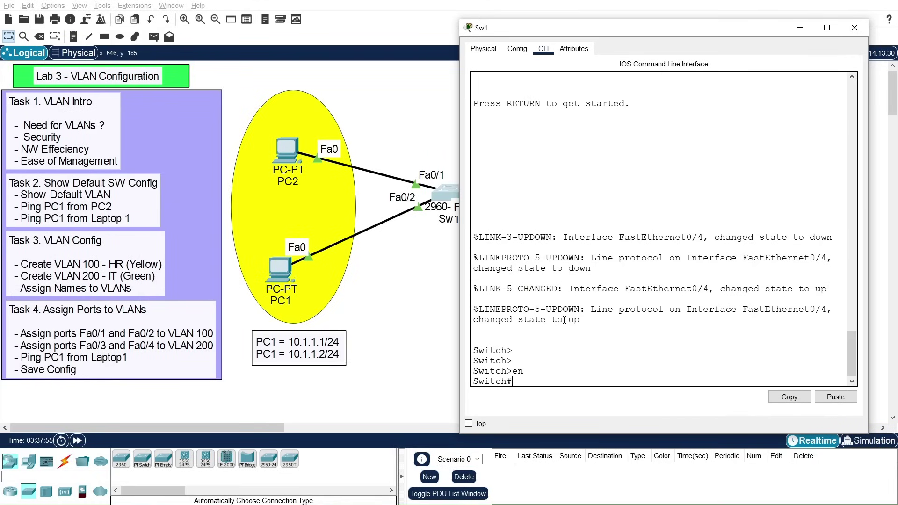
Step: Run 'show vlan brief', showing all ports in default VLAN 1 plus VLANs 1002–1005
type("show vlan bri")
key("Tab")
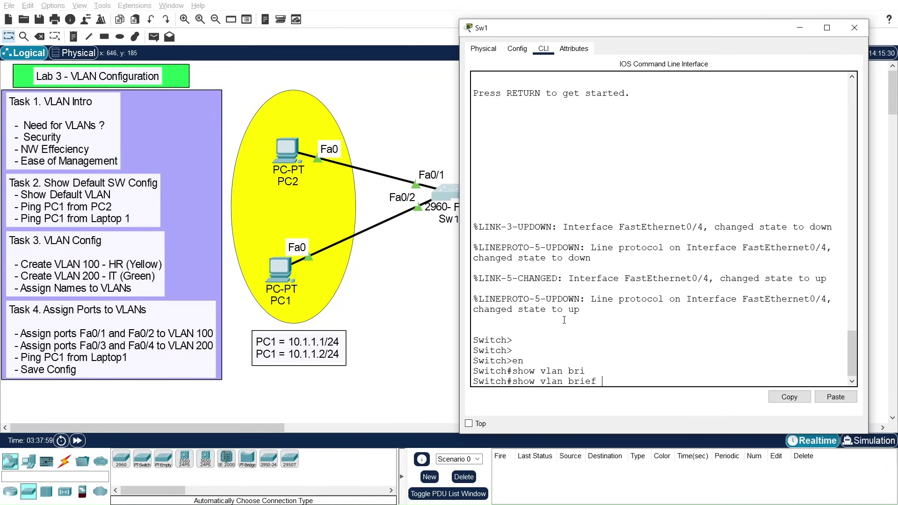
key("Return")
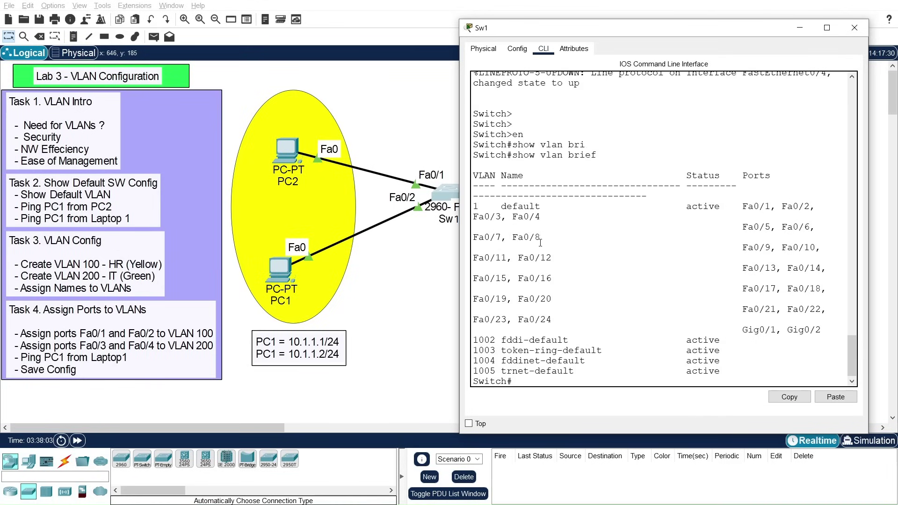
left_click(827, 28)
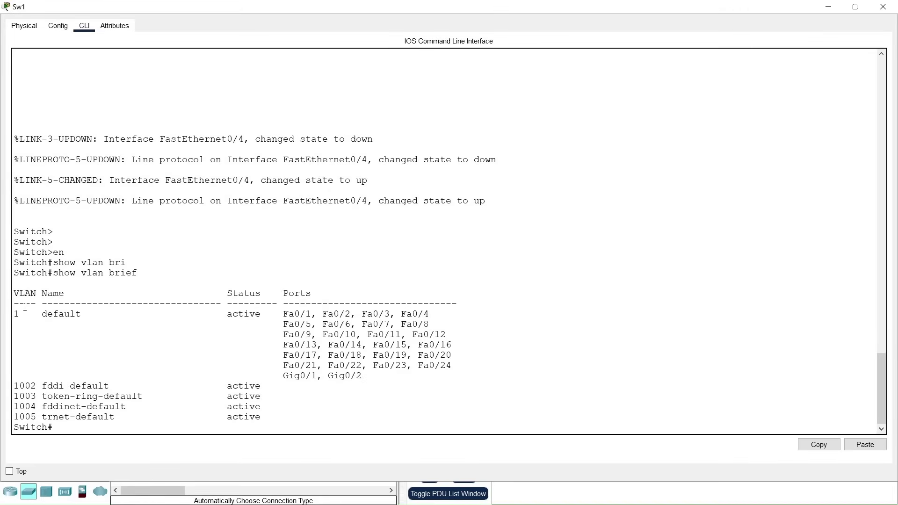
left_click_drag(17, 314, 22, 315)
left_click_drag(222, 314, 251, 317)
left_click_drag(471, 356, 500, 367)
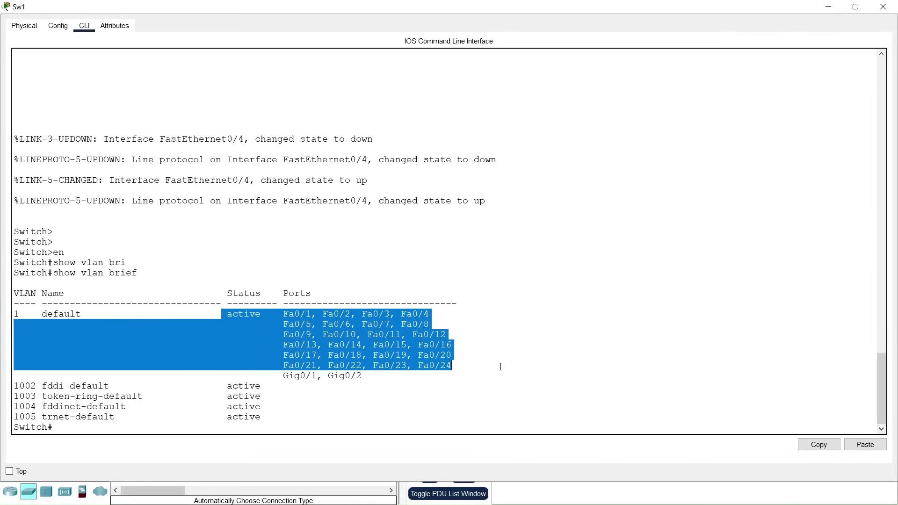
left_click_drag(13, 312, 440, 375)
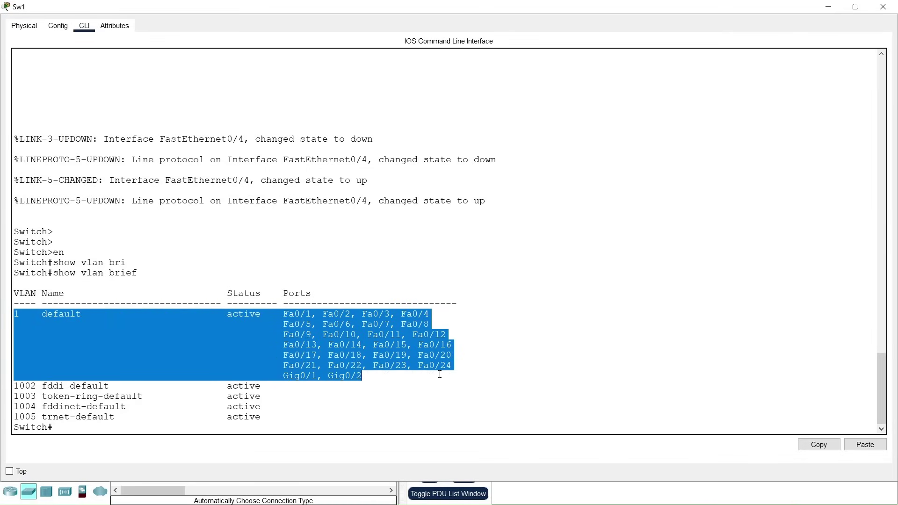
left_click_drag(14, 386, 41, 416)
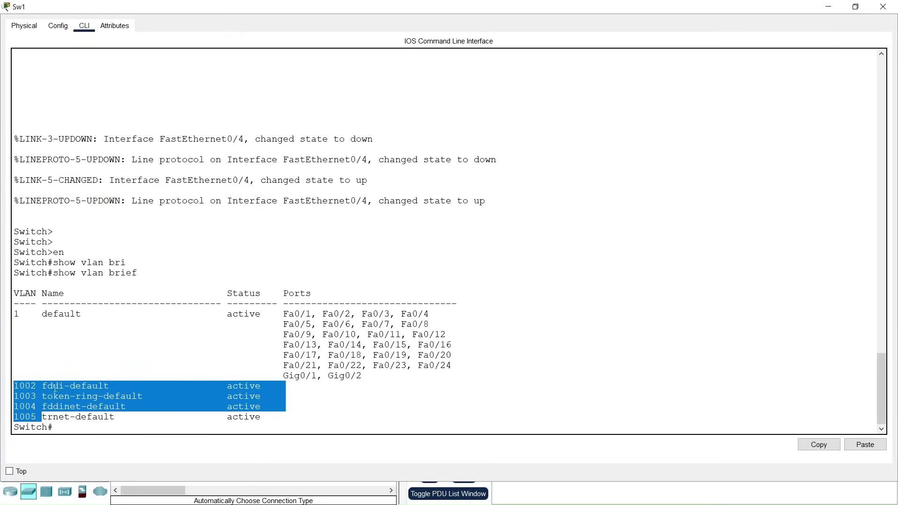
left_click(57, 402)
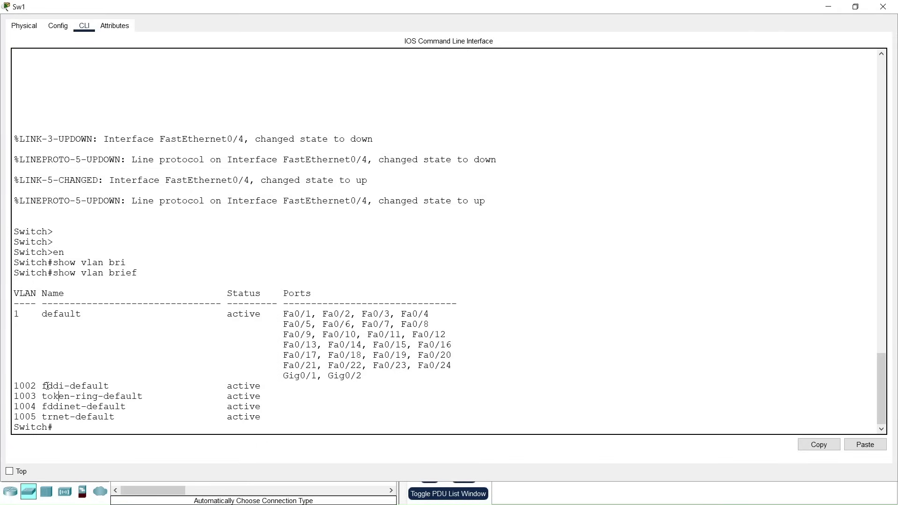
left_click_drag(14, 383, 279, 421)
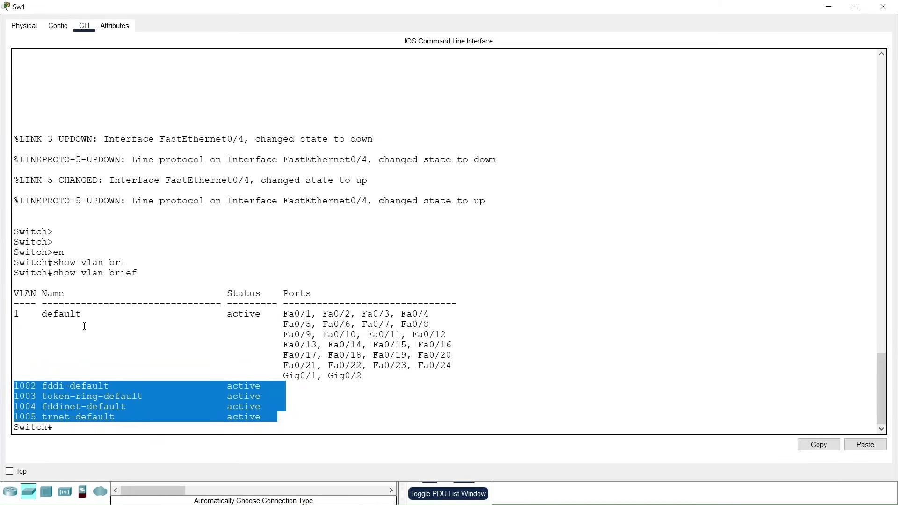
left_click_drag(16, 313, 504, 376)
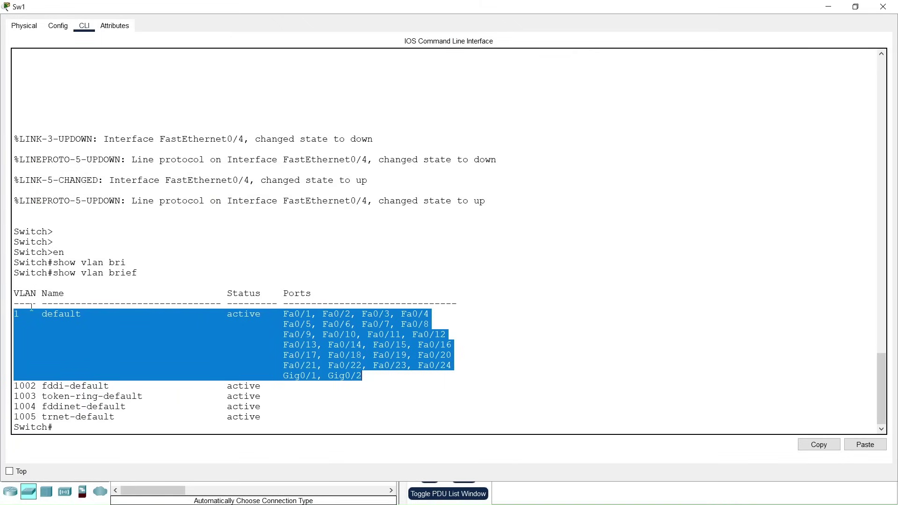
left_click(15, 314)
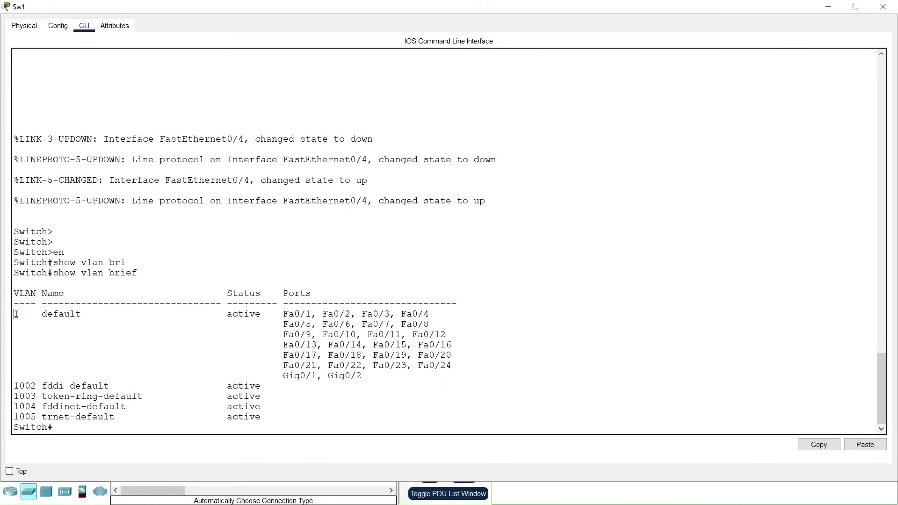
left_click_drag(527, 11, 578, 62)
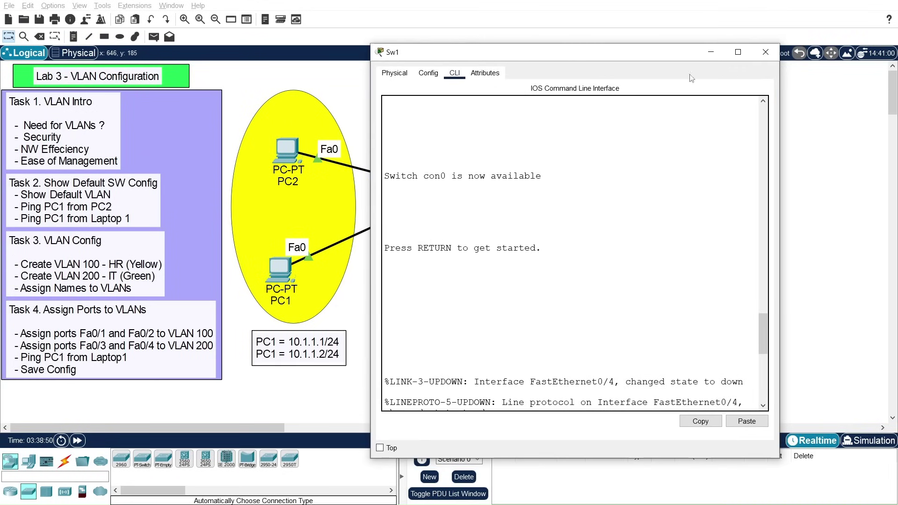
Step: Close Sw1's console and bring up PC2's Command Prompt, clearing the old ping output
left_click(767, 53)
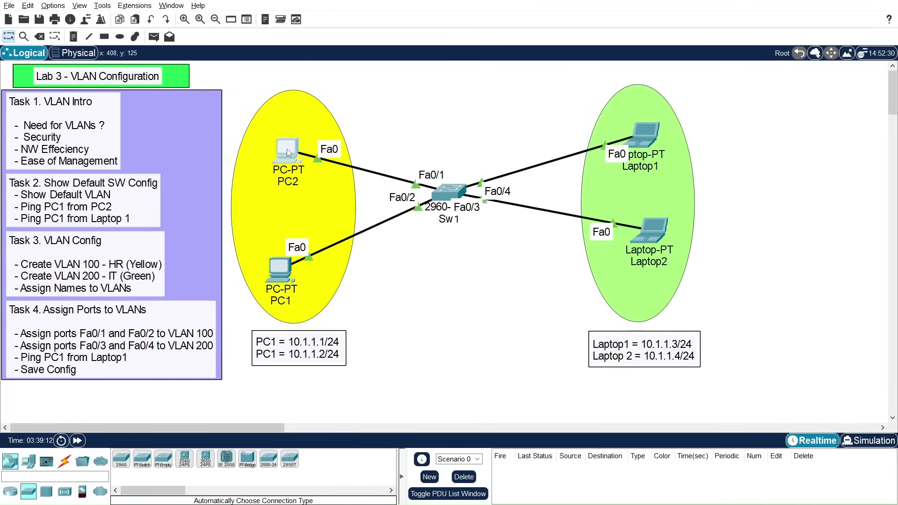
left_click(287, 148)
left_click_drag(477, 74, 552, 65)
left_click(667, 128)
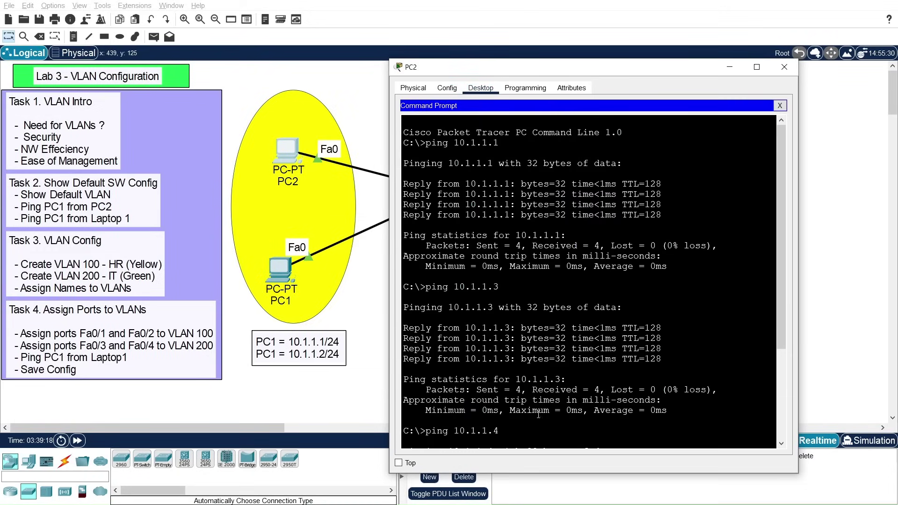
key("Return")
key("Return")
key("Return")
key("Return")
key("Return")
key("Return")
key("Return")
key("Return")
key("Return")
key("Return")
key("Return")
key("Return")
key("Return")
key("Return")
key("Return")
key("Return")
key("Return")
key("Return")
key("Return")
key("Return")
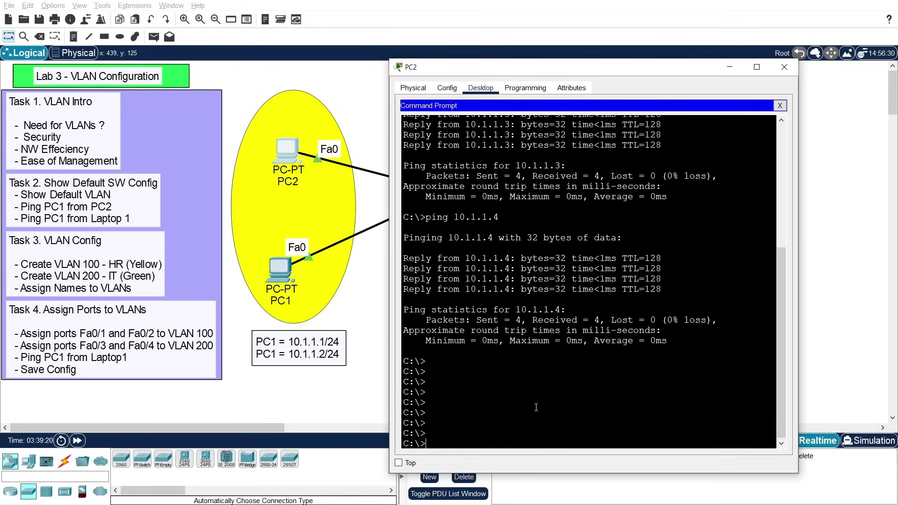
key("Return")
key("Return")
key("Return")
key("Return")
key("Return")
key("Return")
key("Return")
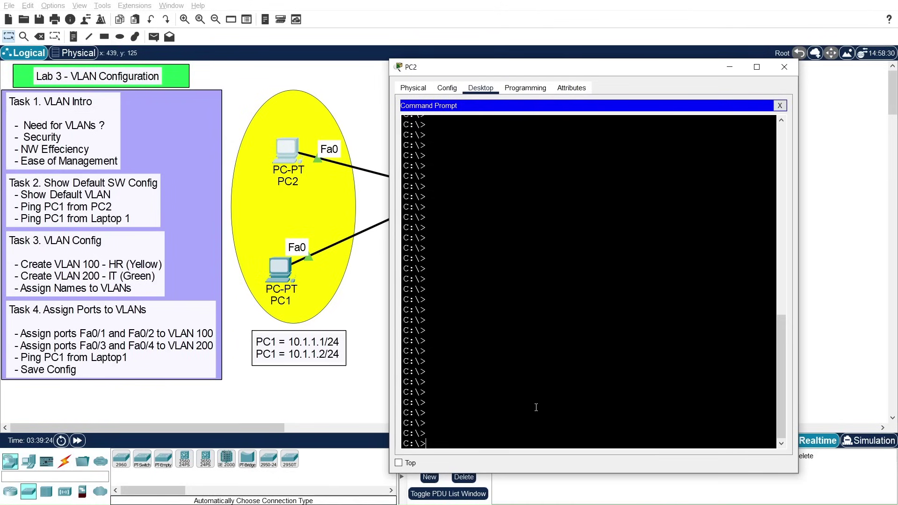
Step: Change the address note's second PC1 label to read PC2 = 10.1.1.2/24
double_click(276, 353)
left_click_drag(262, 346, 268, 346)
type("2")
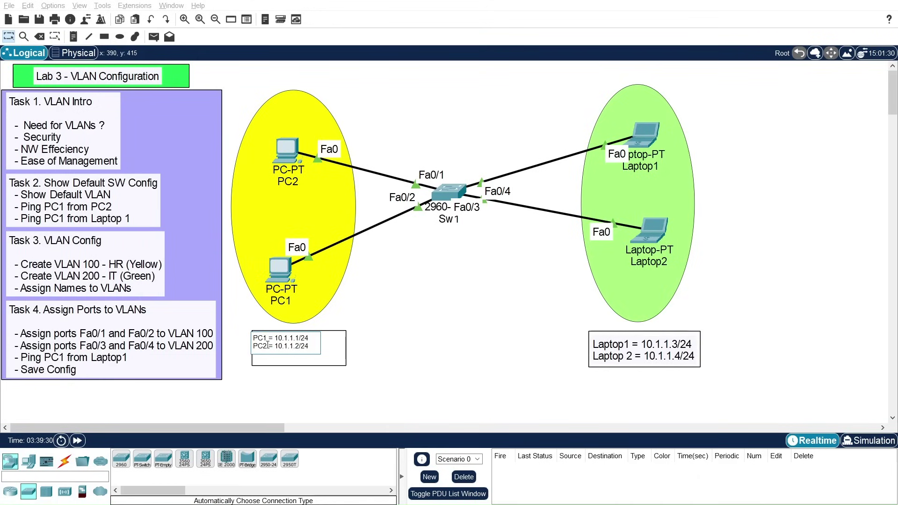
left_click(384, 338)
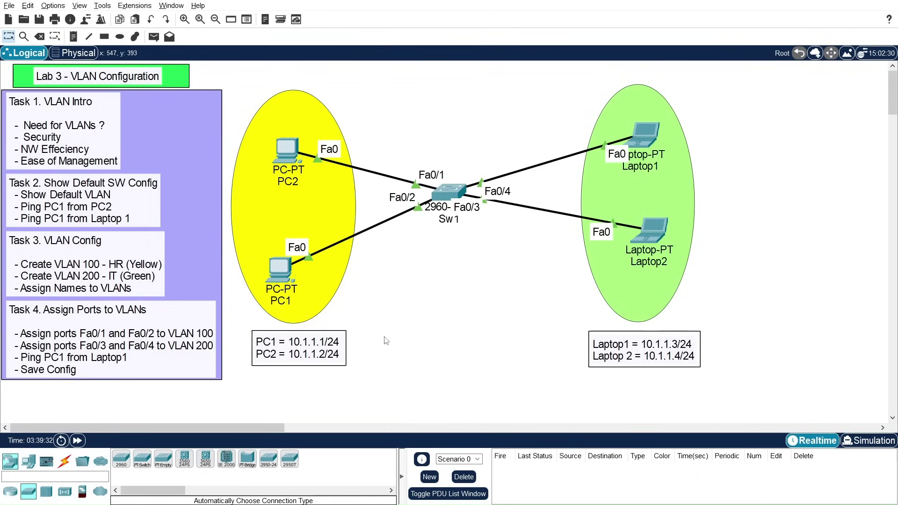
Step: Ping 10.1.1.1 from PC2's Command Prompt
key("alt+Tab")
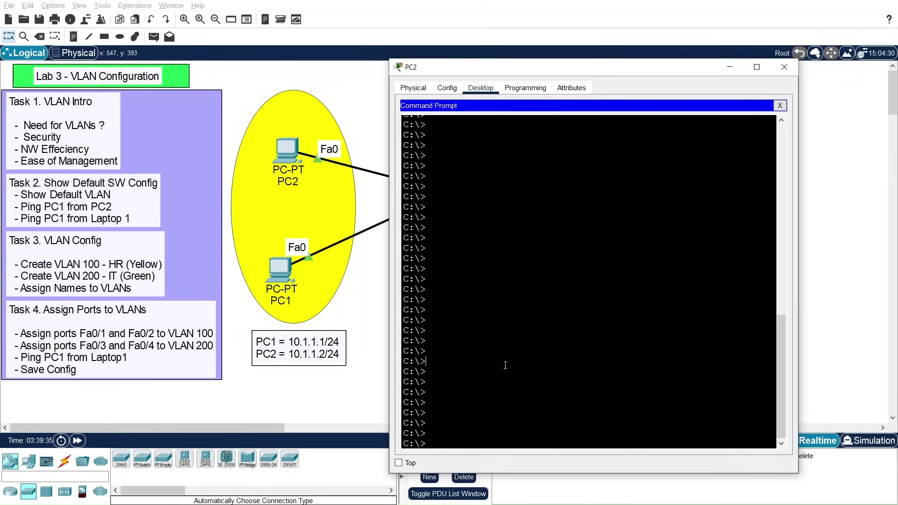
key("Return")
type("ping 10.1.1.1")
key("Return")
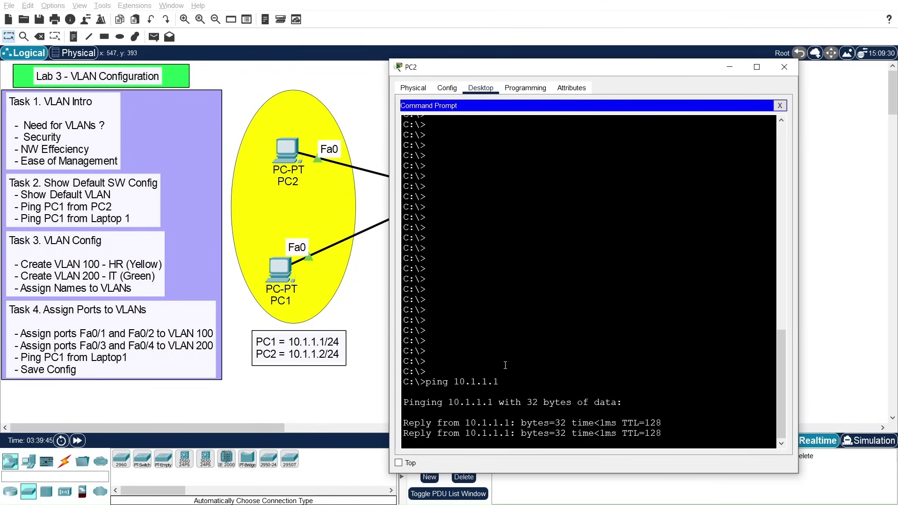
left_click_drag(560, 70, 316, 12)
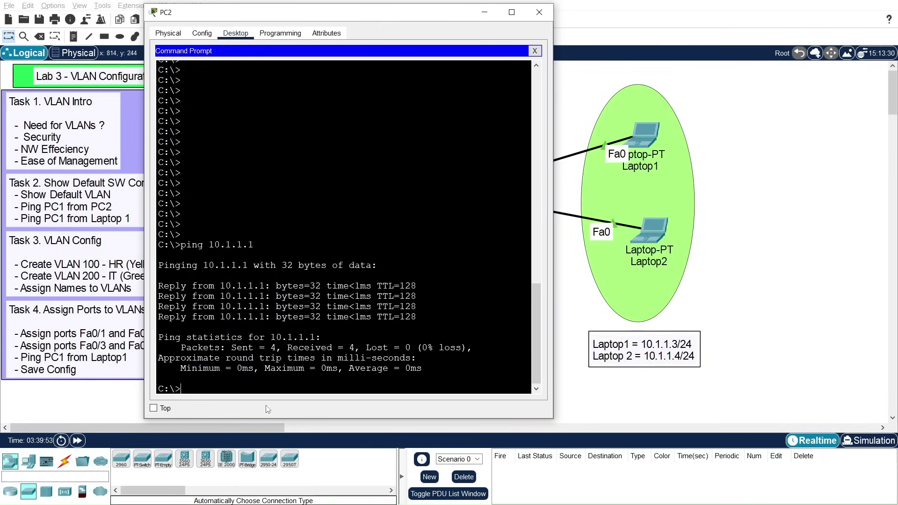
Step: Ping 10.1.1.3 and 10.1.1.4 from PC2, then close PC2's window
key("Up")
key("BackSpace")
type("3")
key("Return")
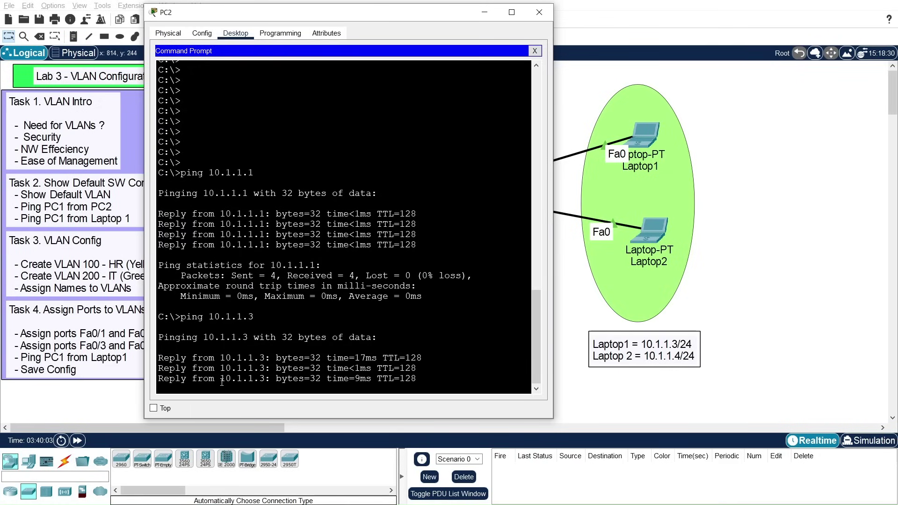
key("Up")
key("BackSpace")
type("4")
key("Return")
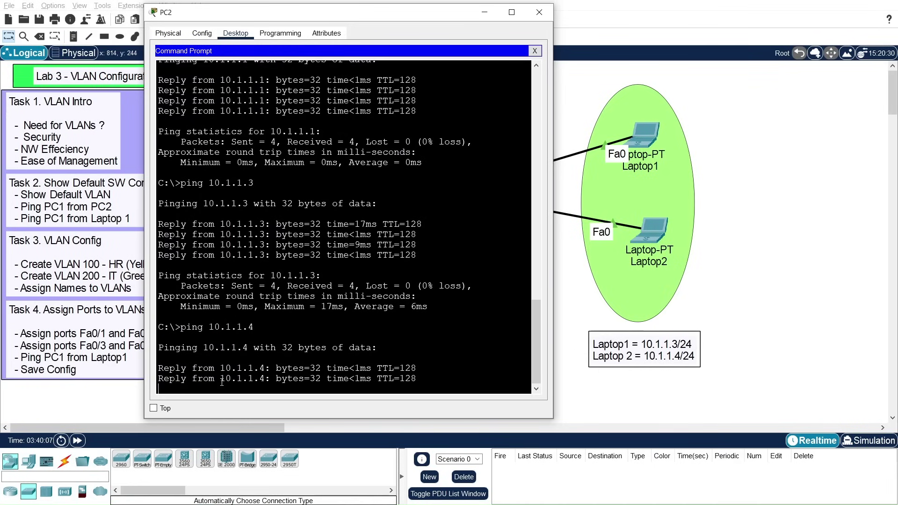
left_click_drag(387, 13, 471, 49)
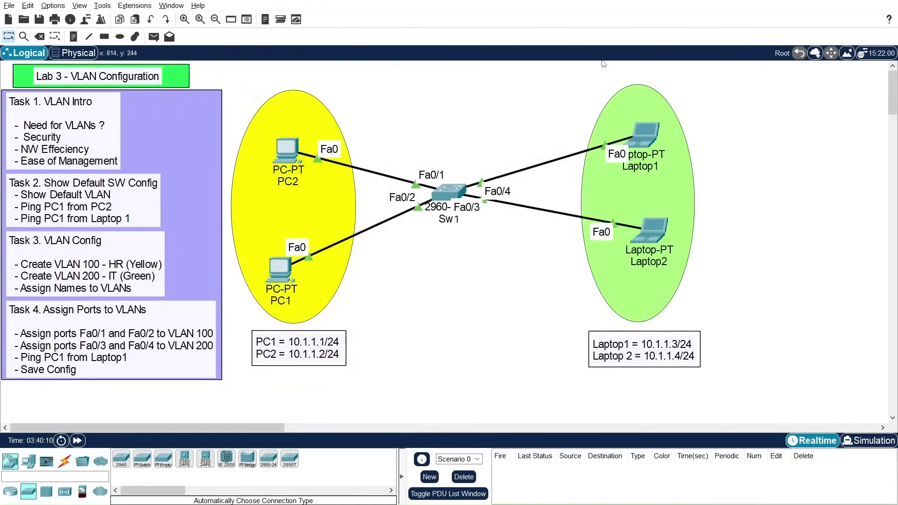
left_click(624, 49)
Step: Open Sw1's CLI and highlight VLAN 1 and the reserved VLANs 1002–1005 in its table
left_click(454, 190)
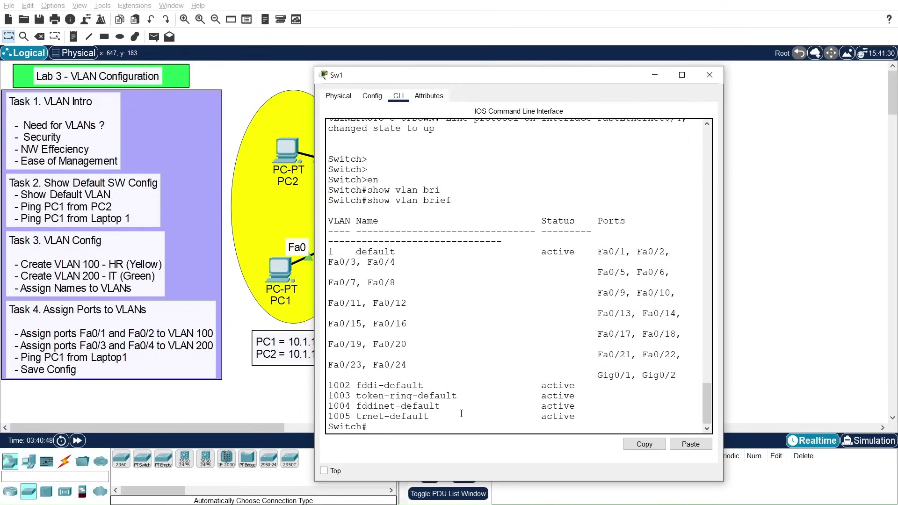
key("Return")
key("Return")
key("Return")
key("Return")
key("Return")
key("Return")
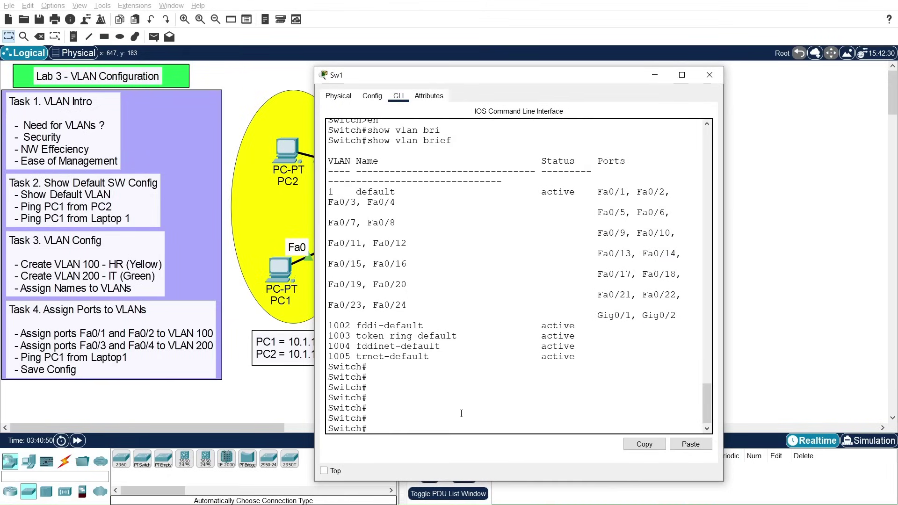
left_click_drag(528, 75, 552, 17)
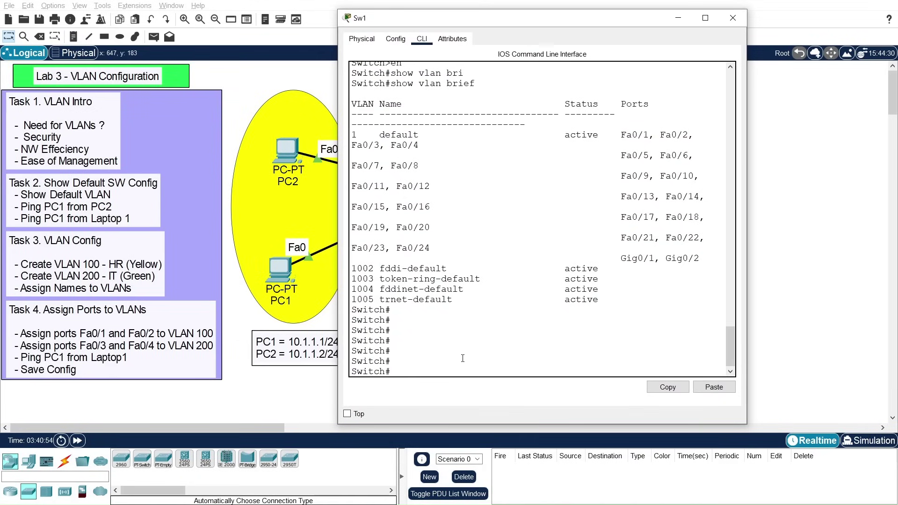
left_click_drag(354, 133, 358, 134)
left_click_drag(353, 270, 623, 299)
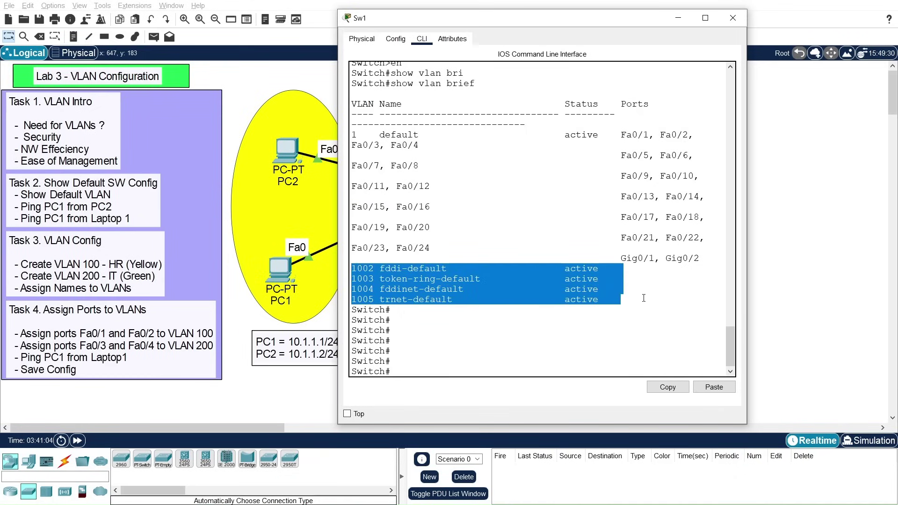
left_click(441, 361)
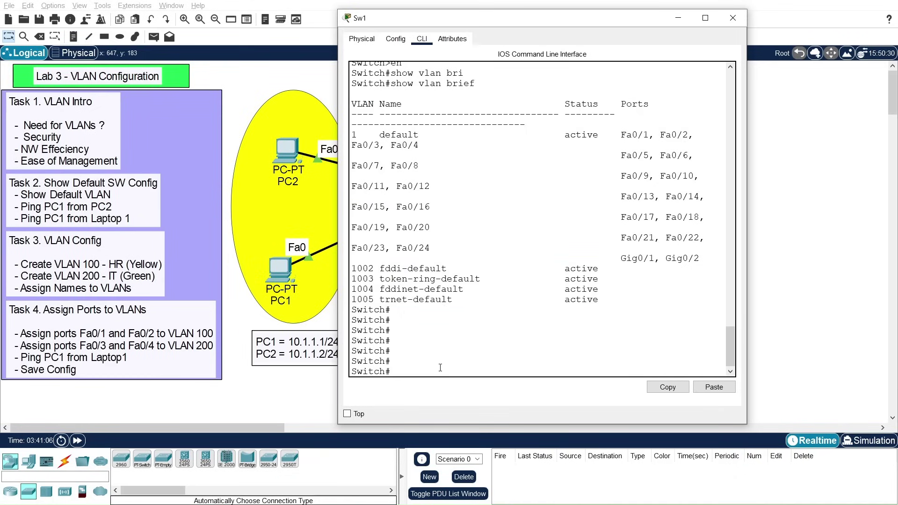
key("Return")
Step: Enter global configuration and create VLAN 100 named HR
key("Return")
type("co")
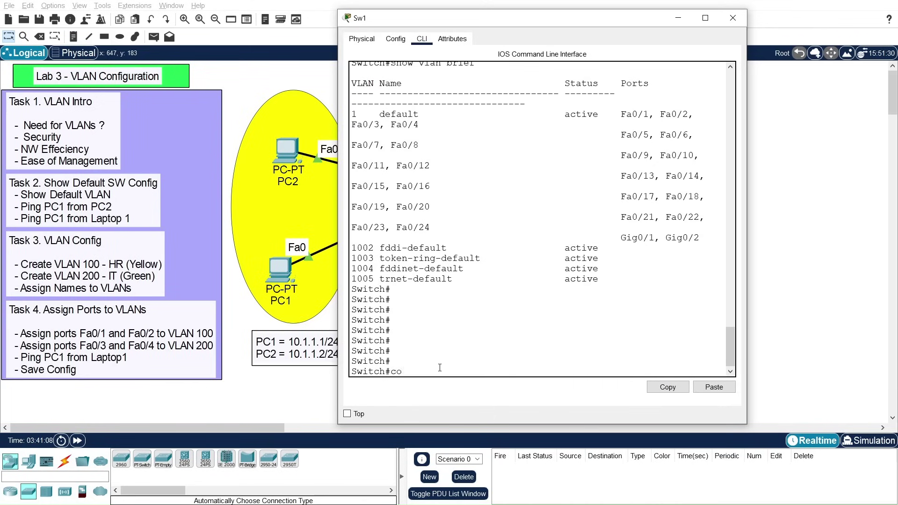
type("nf t")
key("Return")
key("Return")
key("Return")
key("Return")
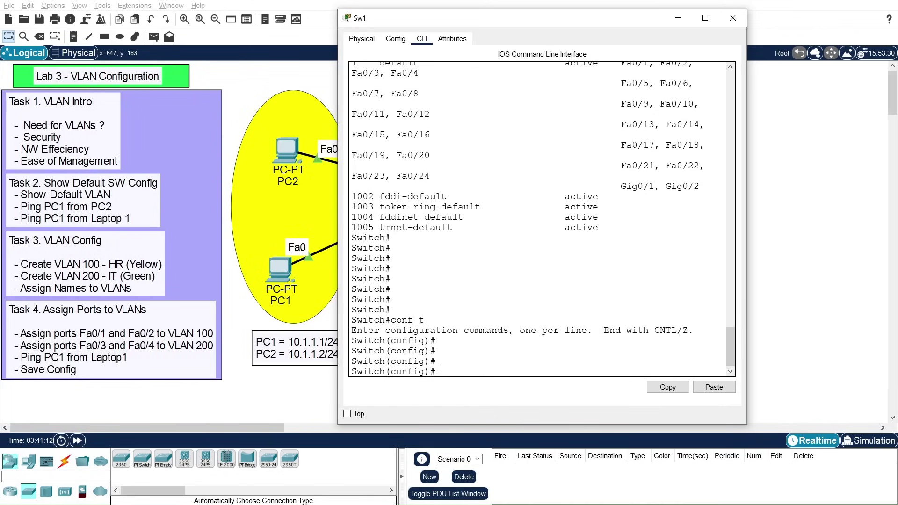
type("vla")
type("n 100")
key("Return")
key("Return")
key("Return")
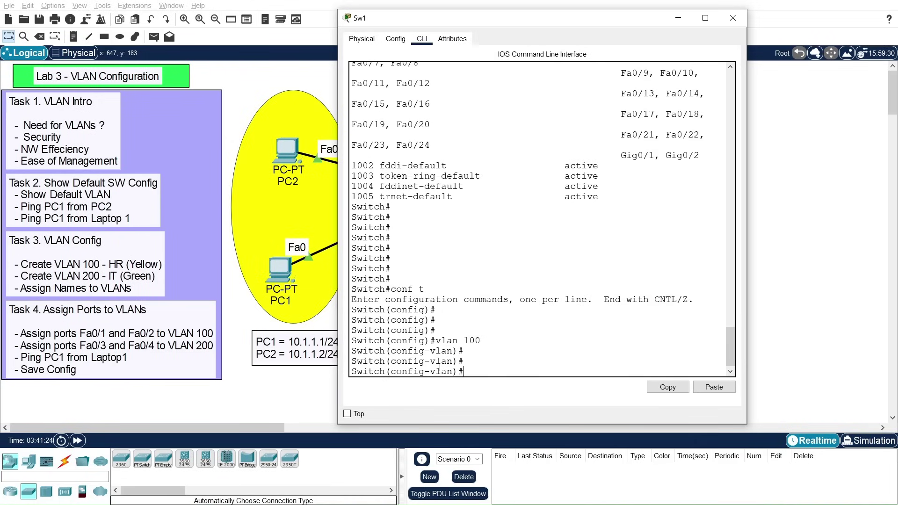
type("nam")
key("Tab")
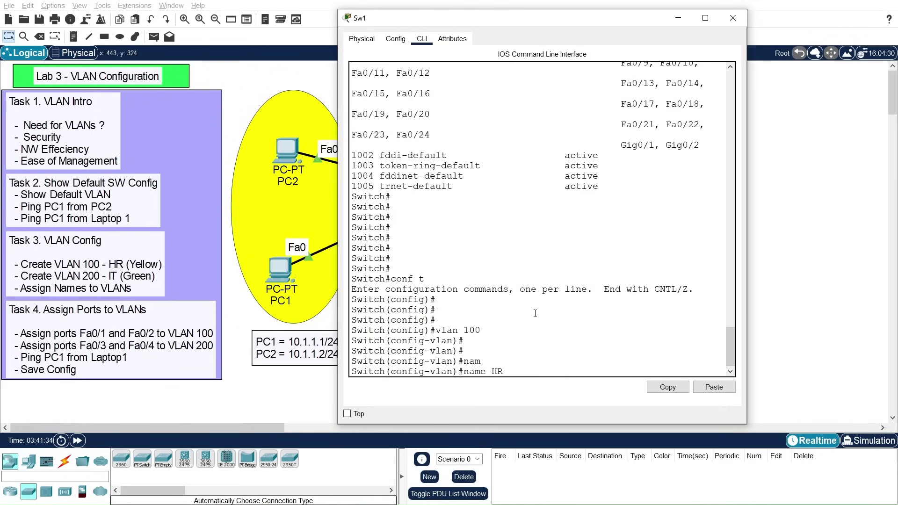
key("Return")
key("Return")
key("Return")
key("Return")
type("exit")
key("Return")
key("Return")
key("Return")
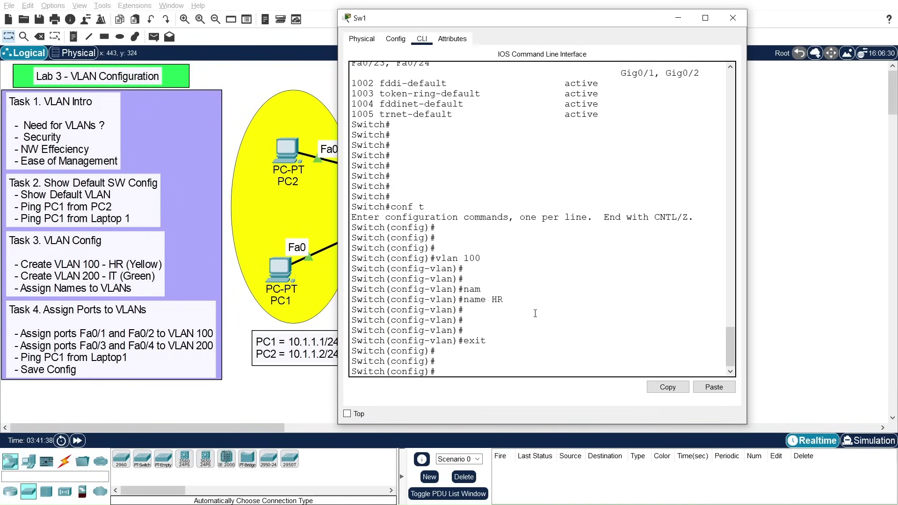
Step: Create VLAN 200 named IT and exit its settings
type("vlan 200")
key("Return")
type("name")
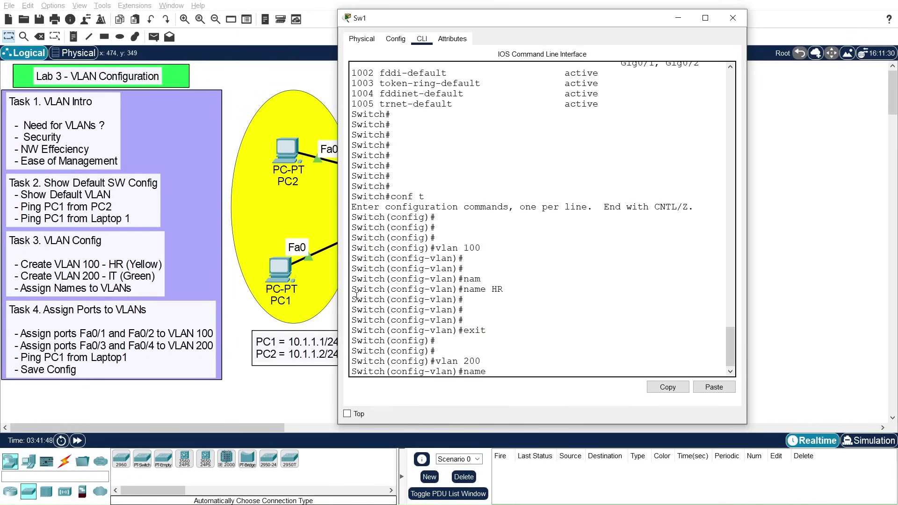
type(" IT")
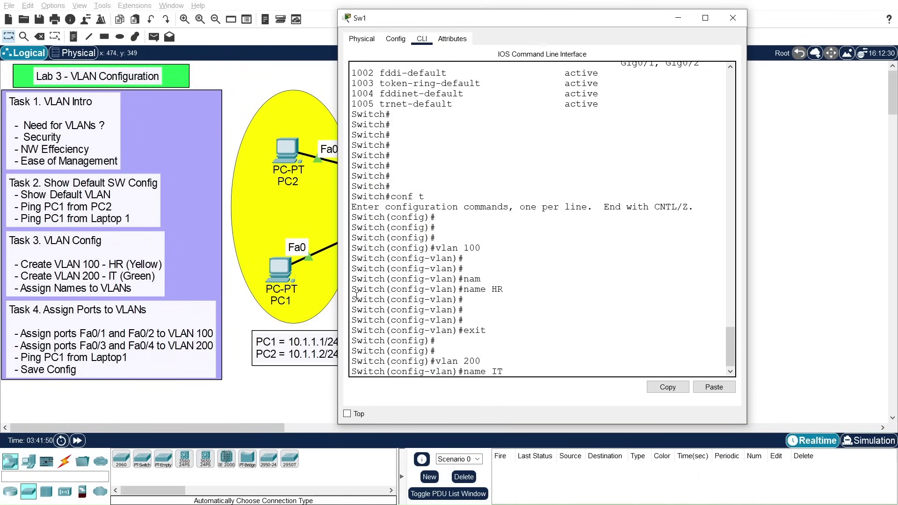
key("Return")
key("Return")
key("Return")
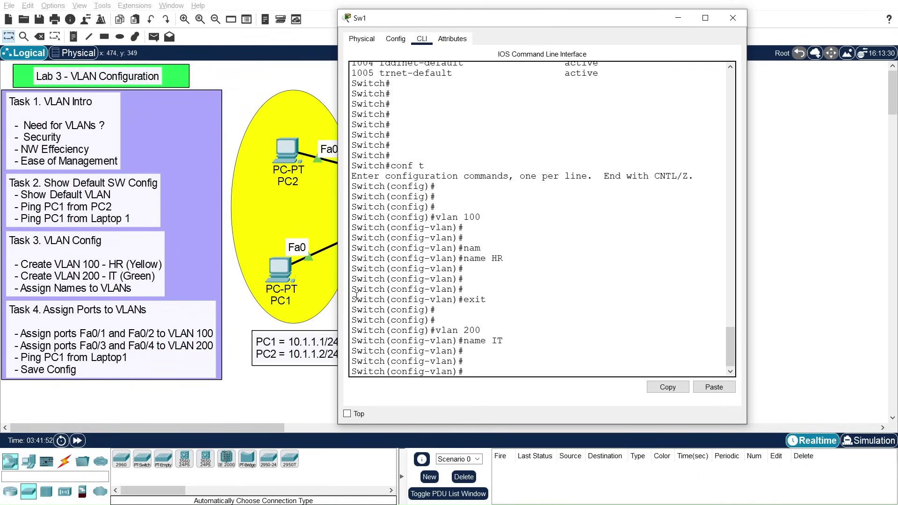
type("exit")
key("Return")
key("Return")
key("Return")
key("Return")
type("show vlan brie")
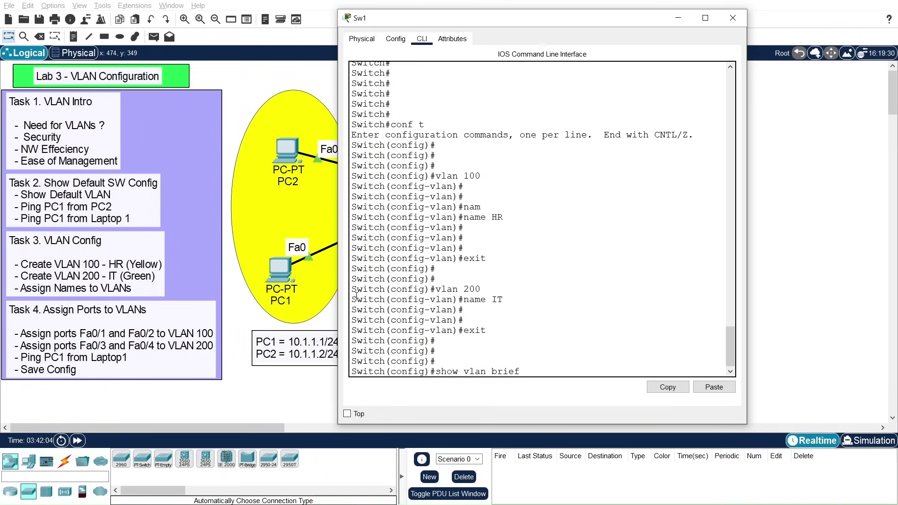
type("f")
Step: Leave configuration mode and run 'show vlan brief'
key("Return")
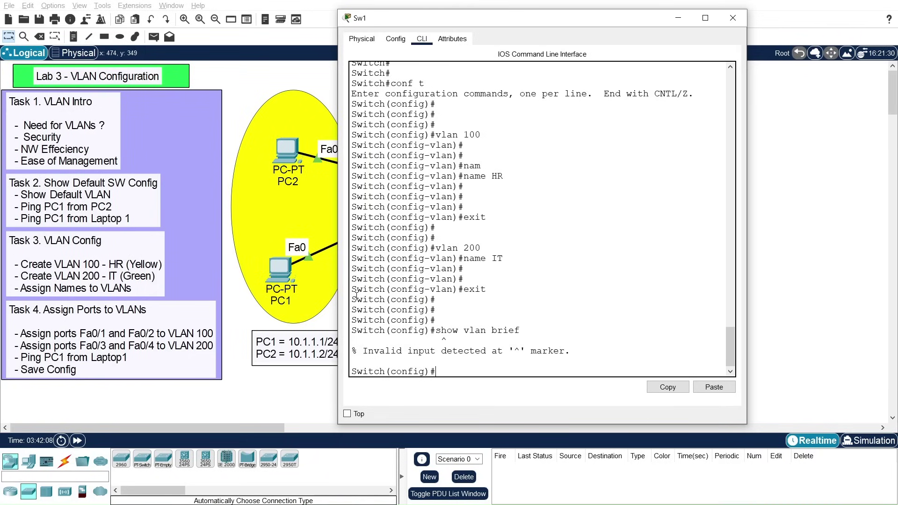
type("exit")
key("Return")
key("Return")
key("Return")
key("Return")
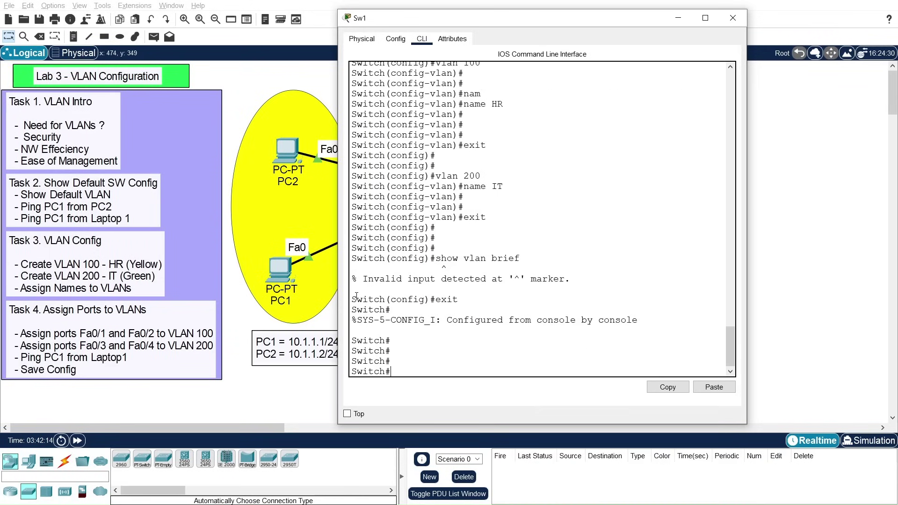
type("show vlan brief")
key("Return")
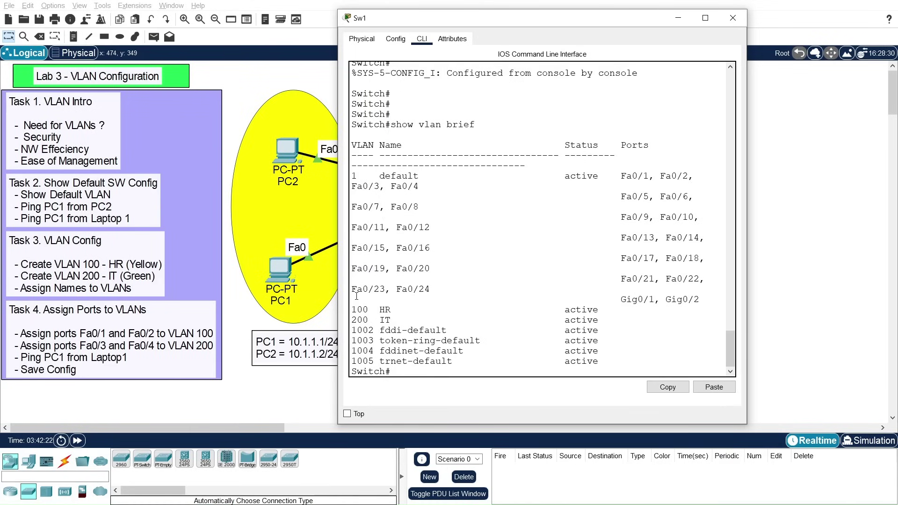
Step: Highlight the VLAN 100 HR and VLAN 200 IT rows and the ports still in VLAN 1
double_click(354, 176)
left_click_drag(353, 309, 391, 310)
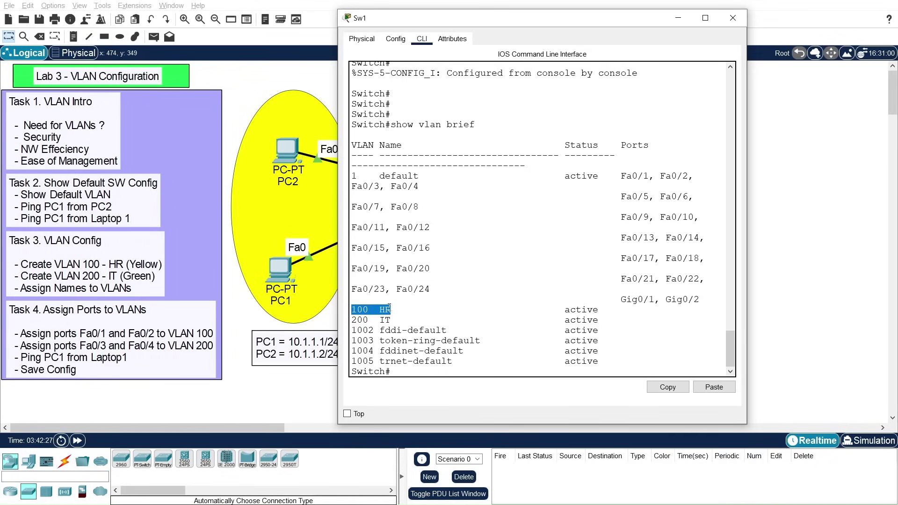
double_click(355, 320)
mouse_move(379, 310)
left_mouse_down()
mouse_move(392, 310)
mouse_move(384, 320)
mouse_move(392, 320)
left_mouse_up()
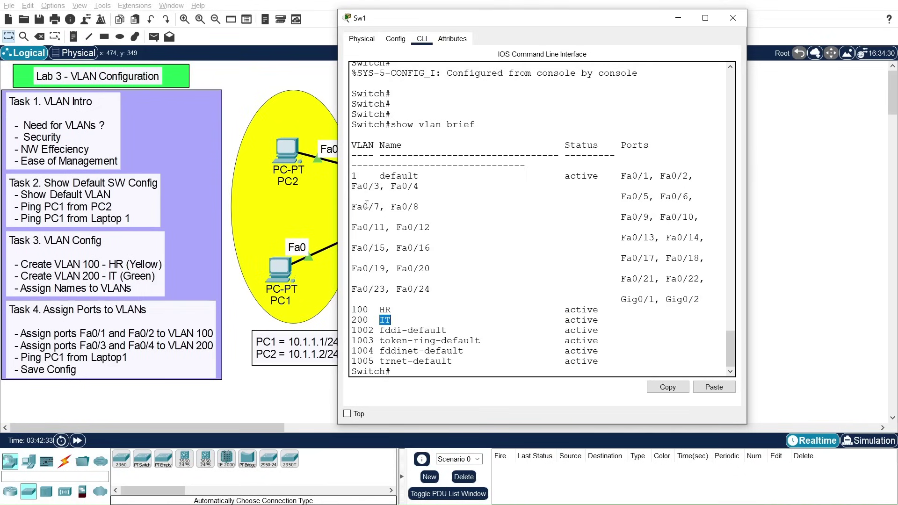
left_click_drag(352, 185, 702, 299)
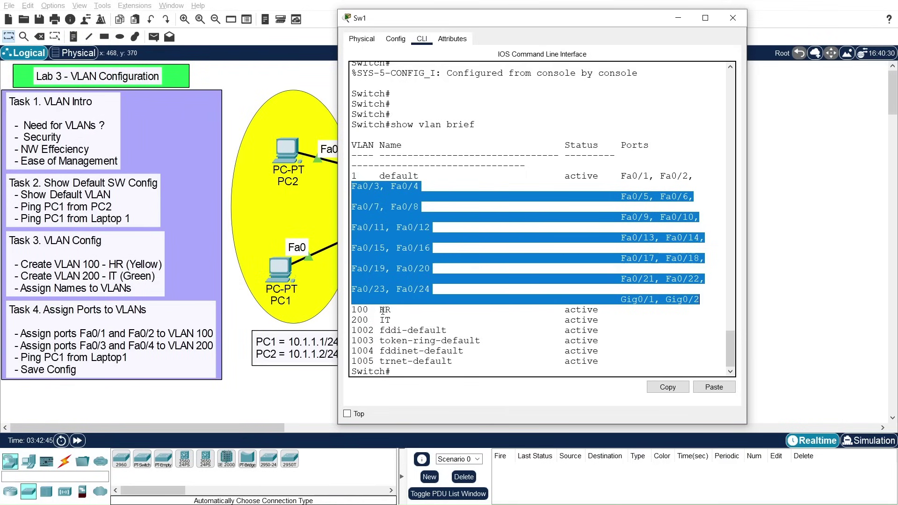
left_click_drag(461, 25, 492, 23)
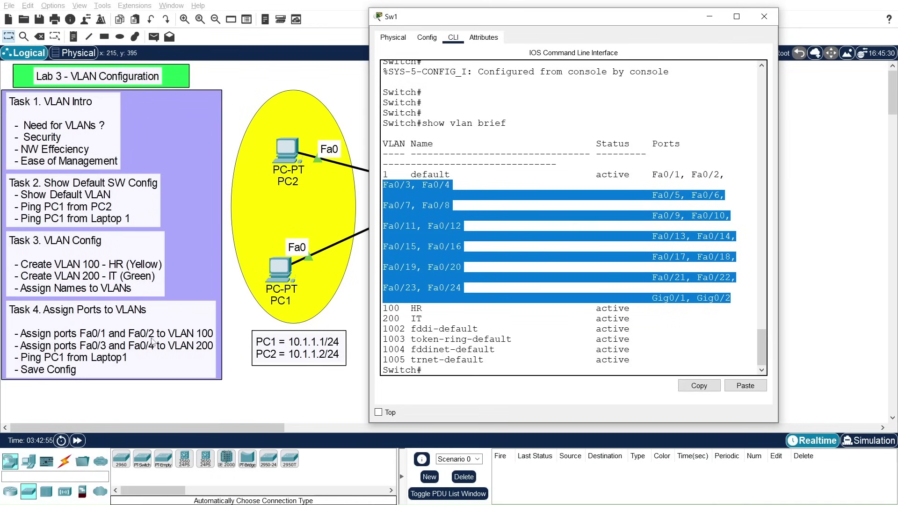
left_click_drag(444, 22, 654, 175)
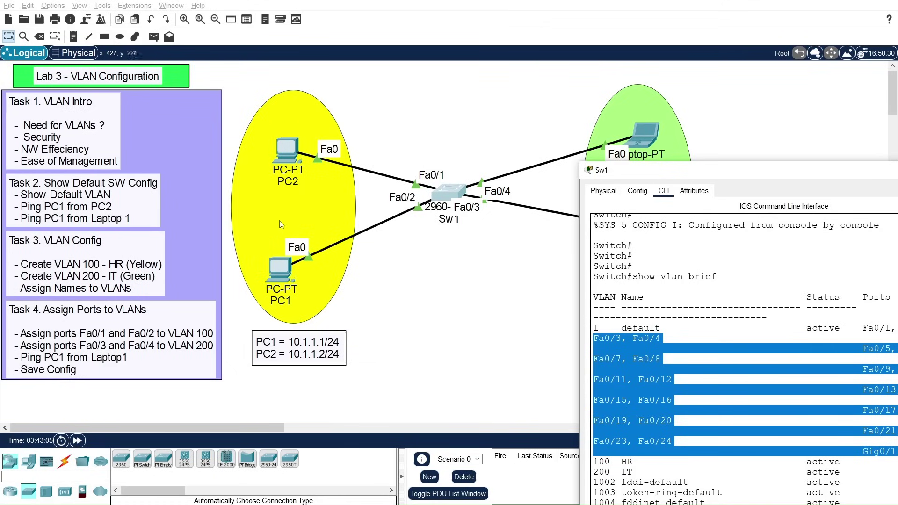
left_click_drag(673, 174, 440, 34)
left_click(419, 374)
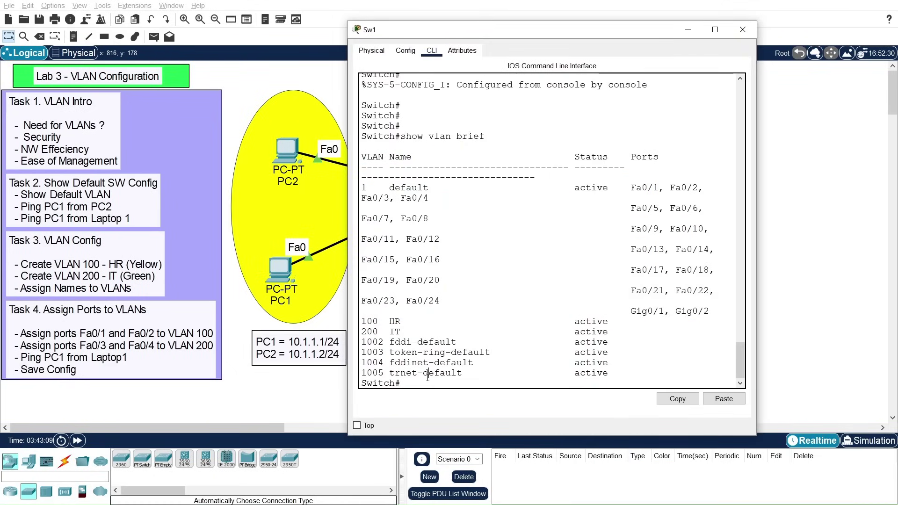
Step: Enter global configuration and select interface FastEthernet0/1
key("Return")
key("Return")
key("Return")
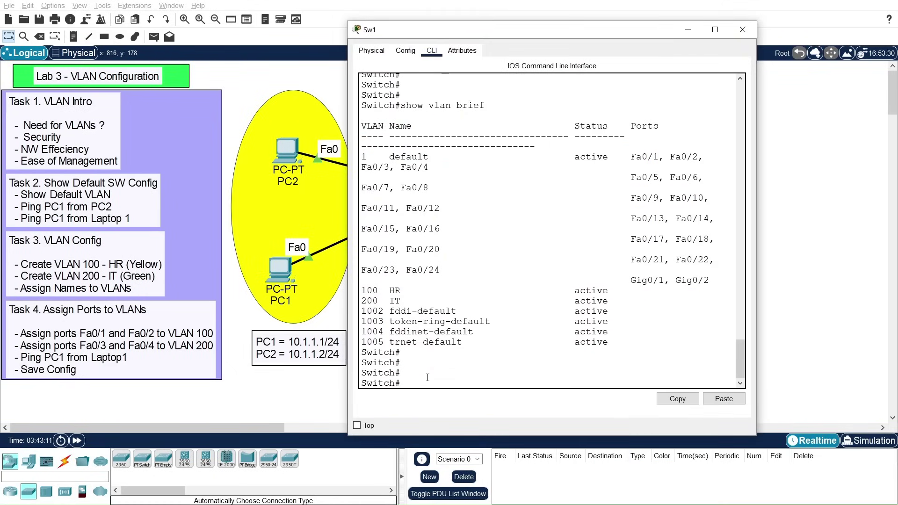
type("conf t")
key("Return")
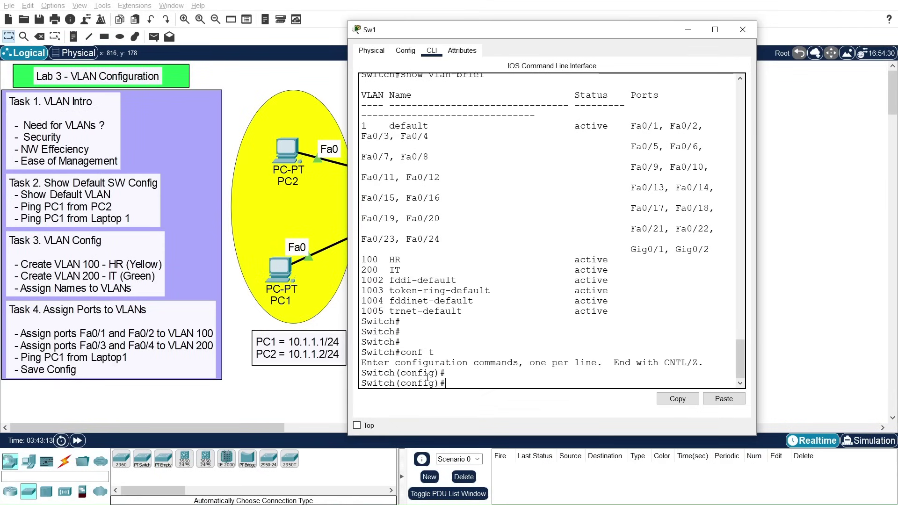
key("Return")
key("Return")
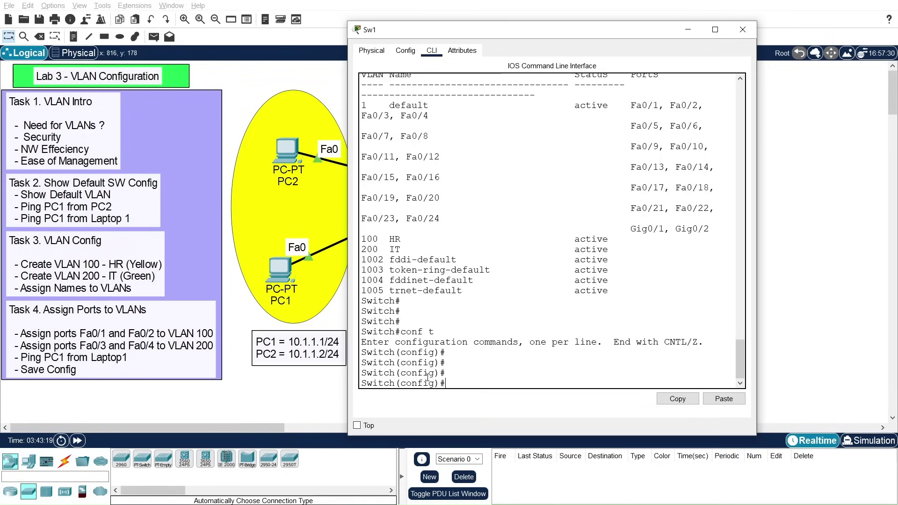
type("int")
key("Tab")
type("fa")
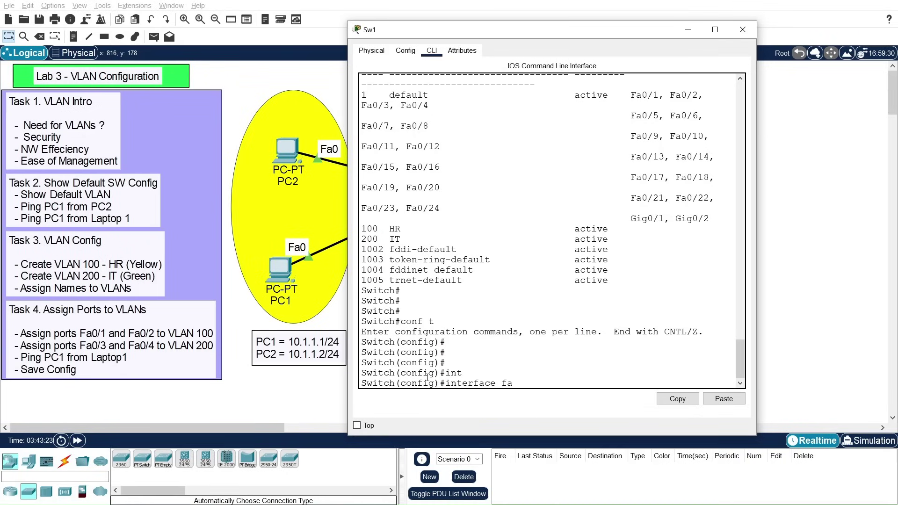
key("Tab")
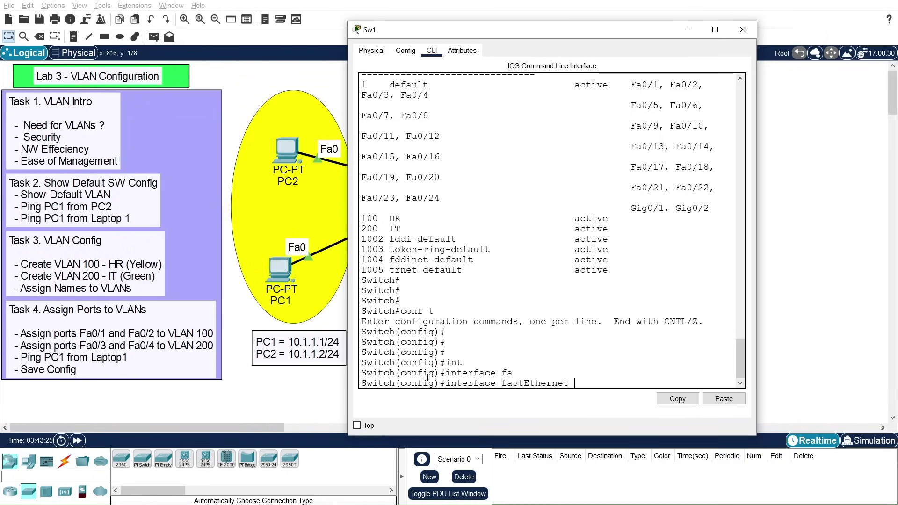
type("0/1")
key("Return")
key("Return")
key("Return")
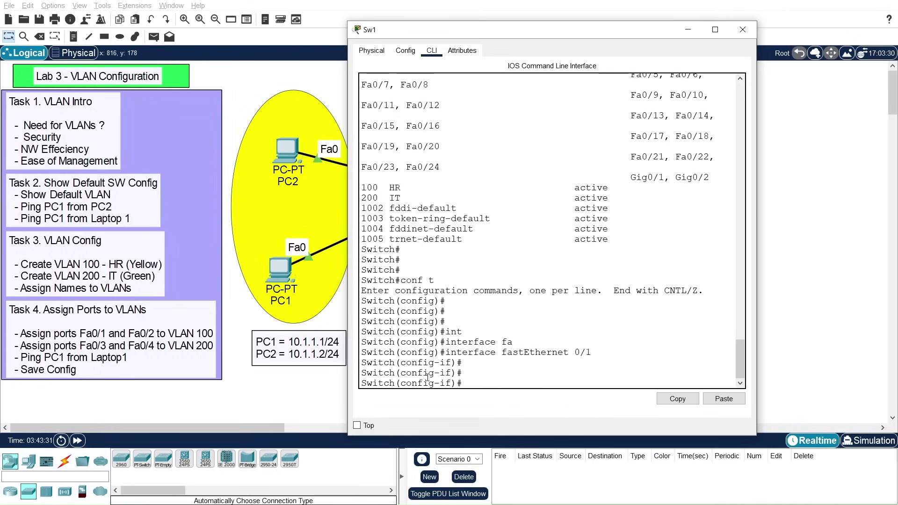
Step: Set Fa0/1 to 'switchport mode access'
type("swi")
key("Tab")
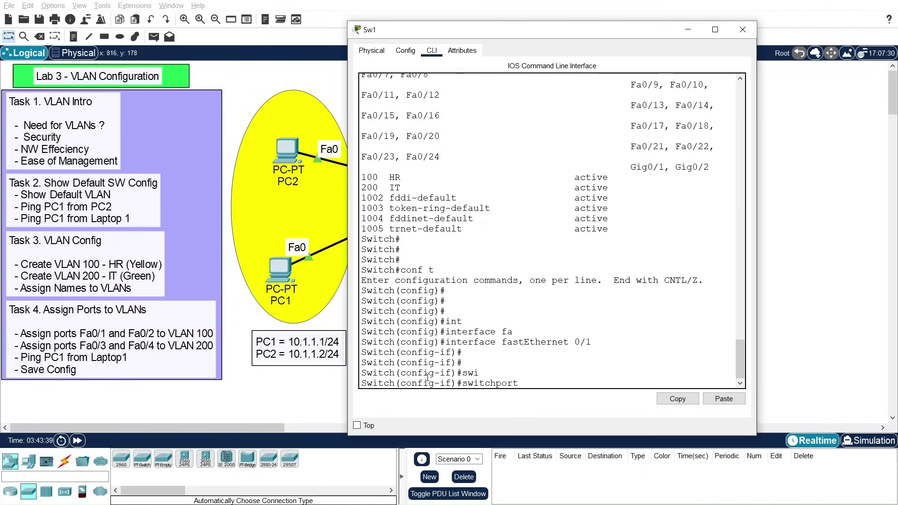
type("mod")
key("Tab")
type("acc")
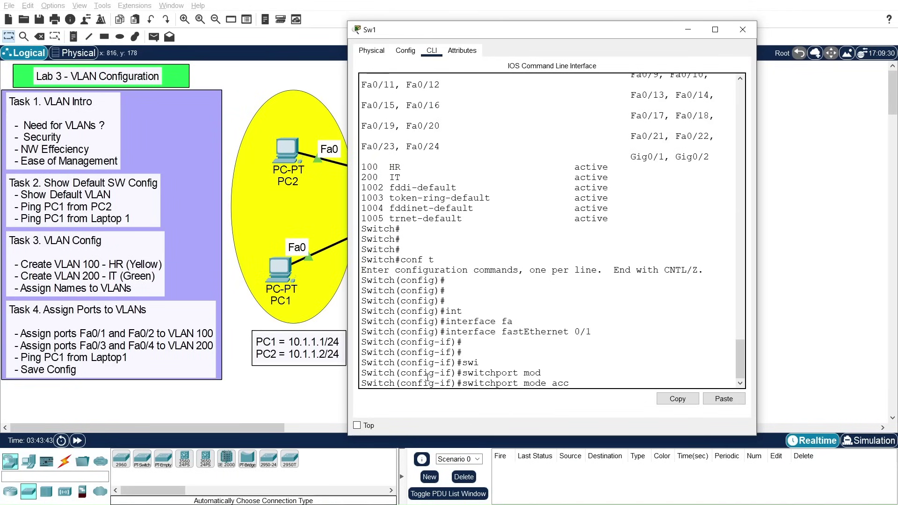
key("Tab")
key("Return")
Step: Assign Fa0/1 to access VLAN 100 and exit the interface
type("swi")
key("Tab")
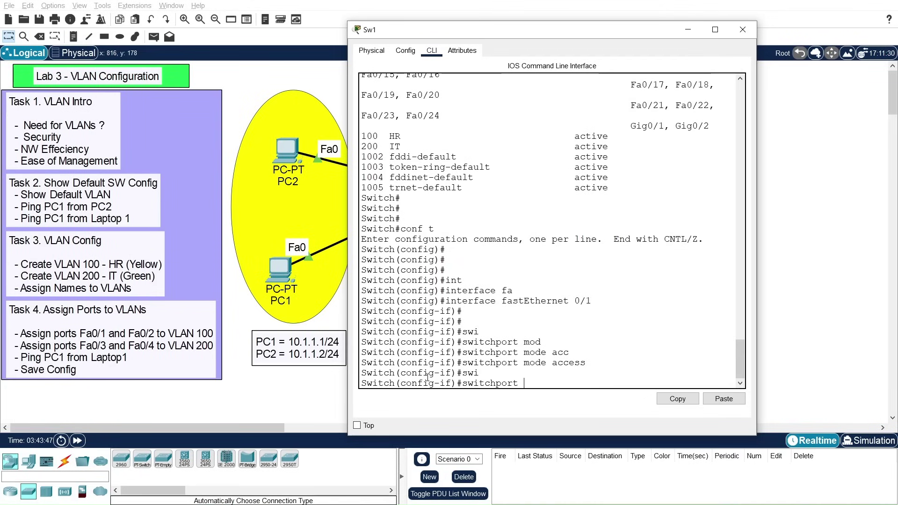
type("acc")
key("Tab")
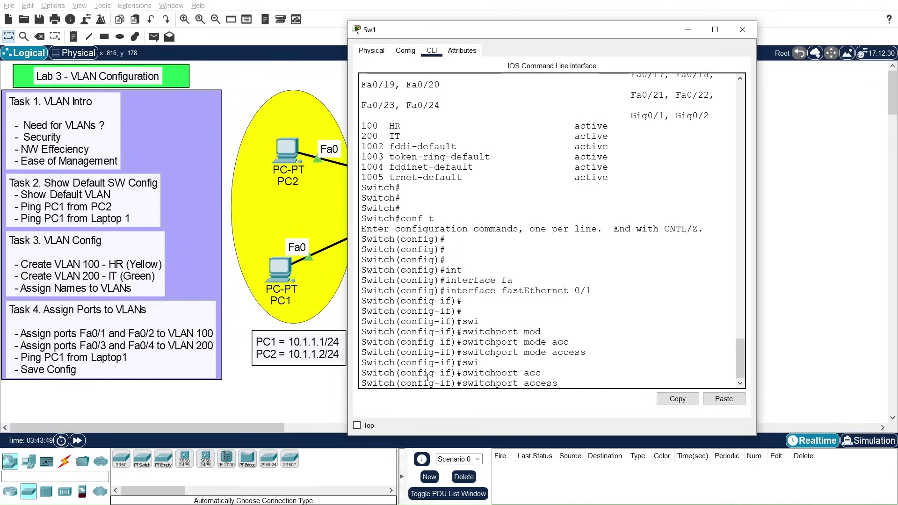
type("vl")
key("Tab")
type("100")
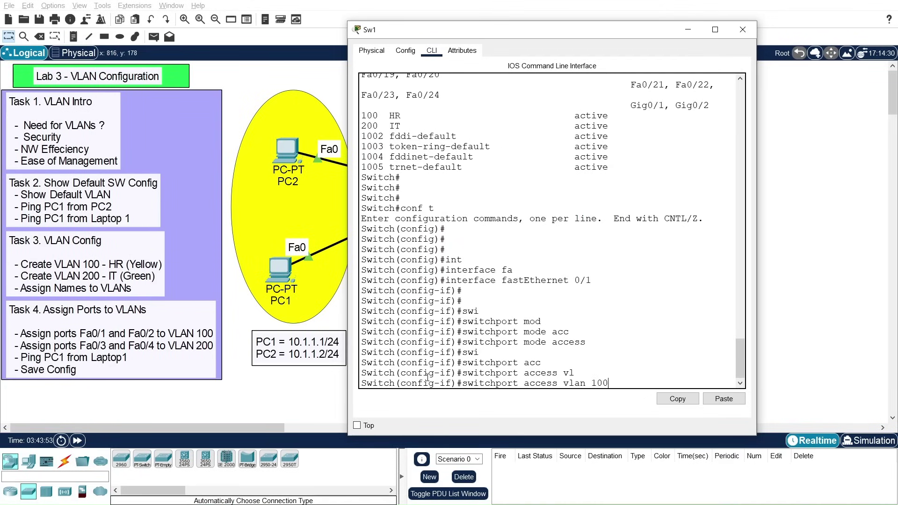
key("Return")
key("Return")
key("Return")
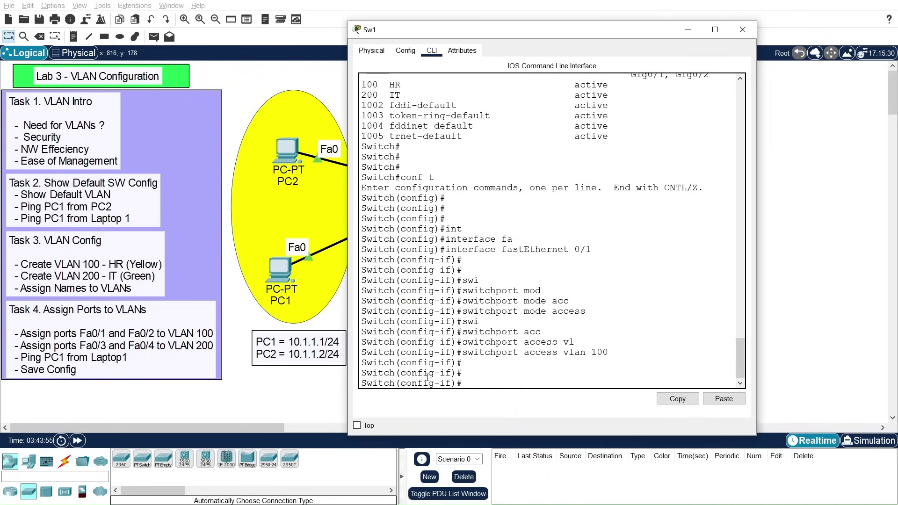
type("exit")
key("Return")
key("Return")
key("Up")
key("Up")
key("Up")
key("Up")
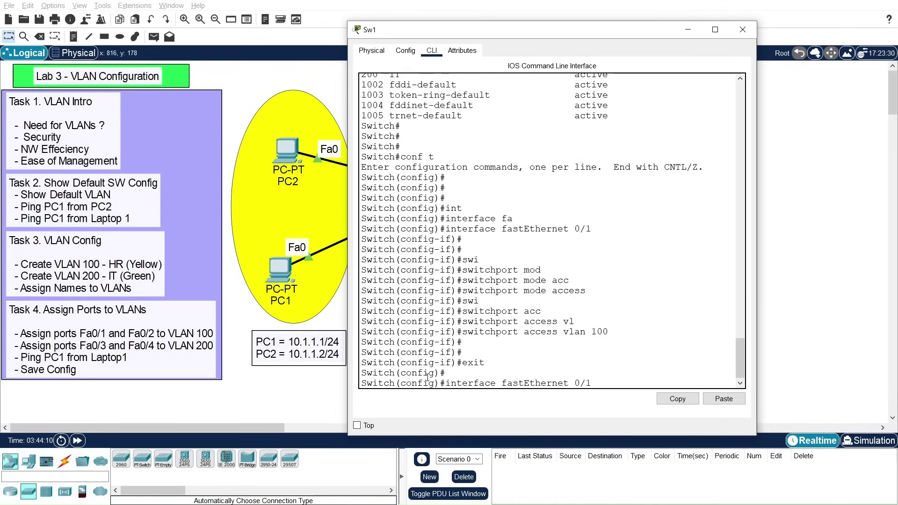
Step: Make interface Fa0/2 an access port in VLAN 100
key("BackSpace")
type("2")
key("Return")
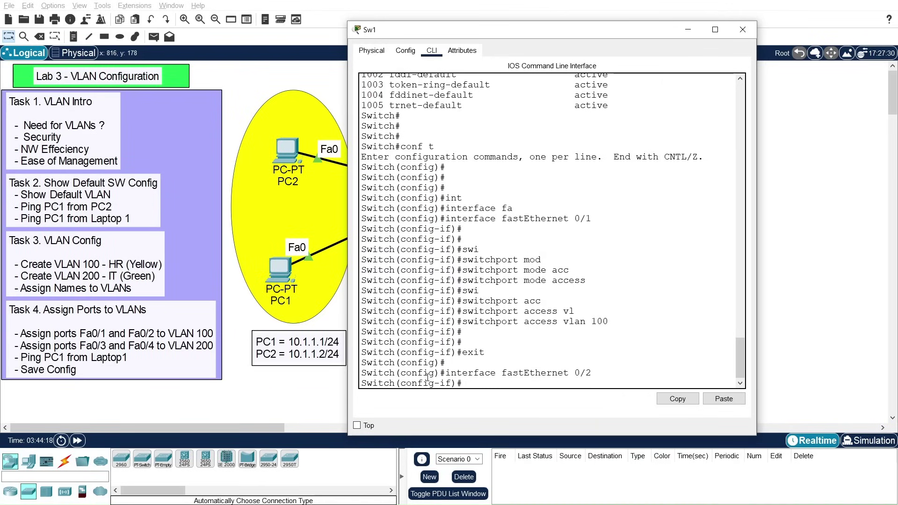
key("Up")
key("Up")
key("Up")
key("Up")
key("Return")
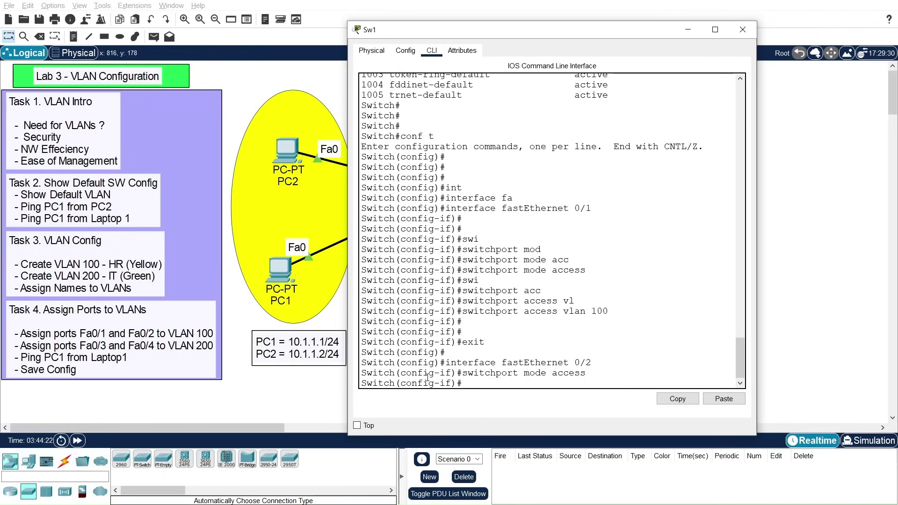
key("Up")
key("Up")
key("Up")
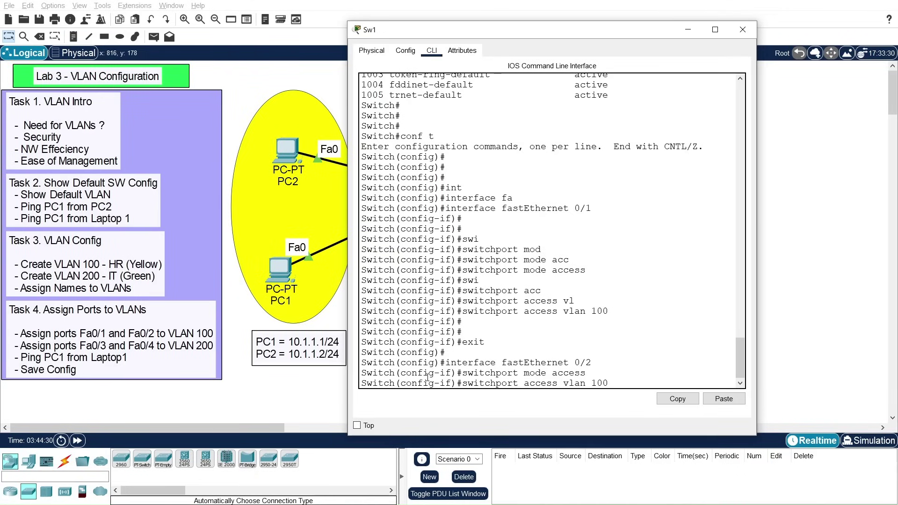
key("Return")
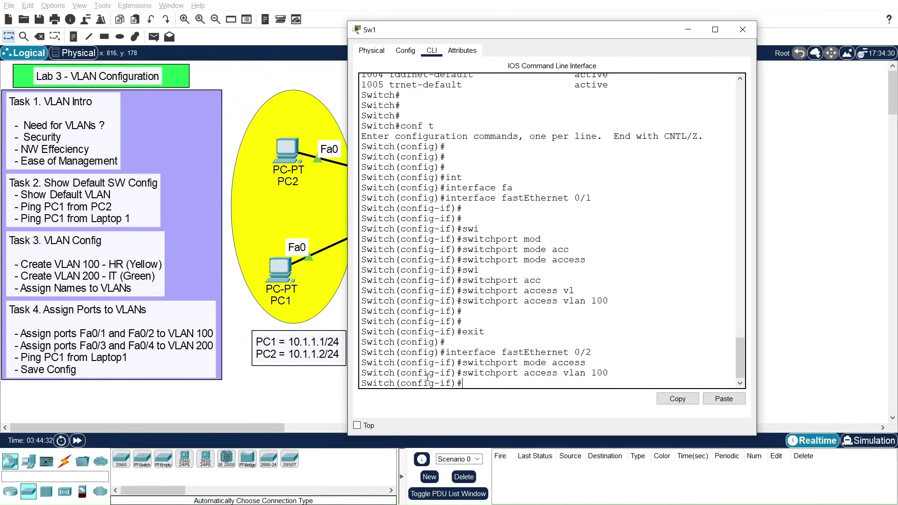
Step: Give Fa0/2 a description naming PC1's user, then exit the interface
type("desc")
key("Tab")
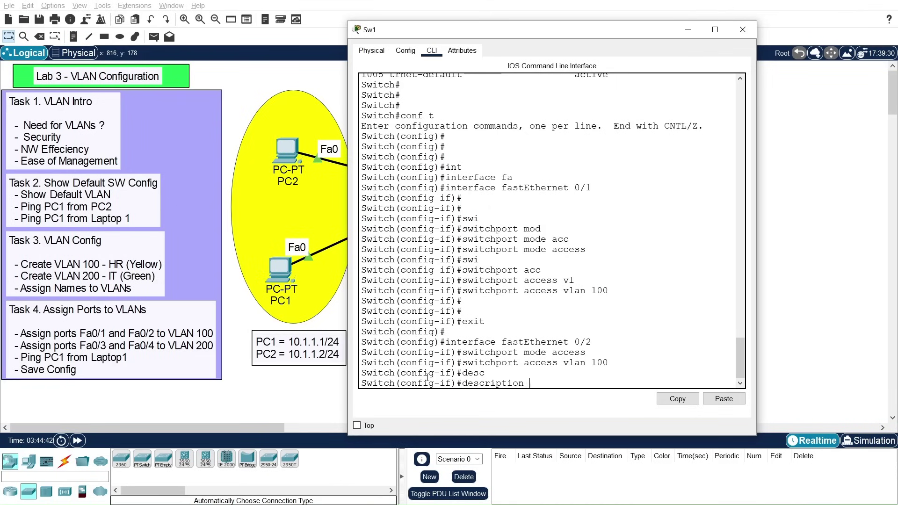
left_click_drag(518, 34, 825, 222)
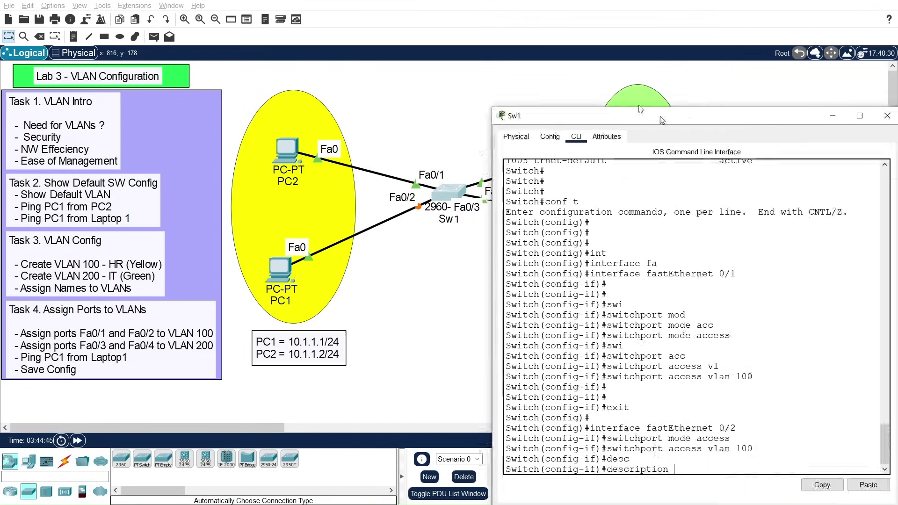
left_click_drag(664, 114, 538, 37)
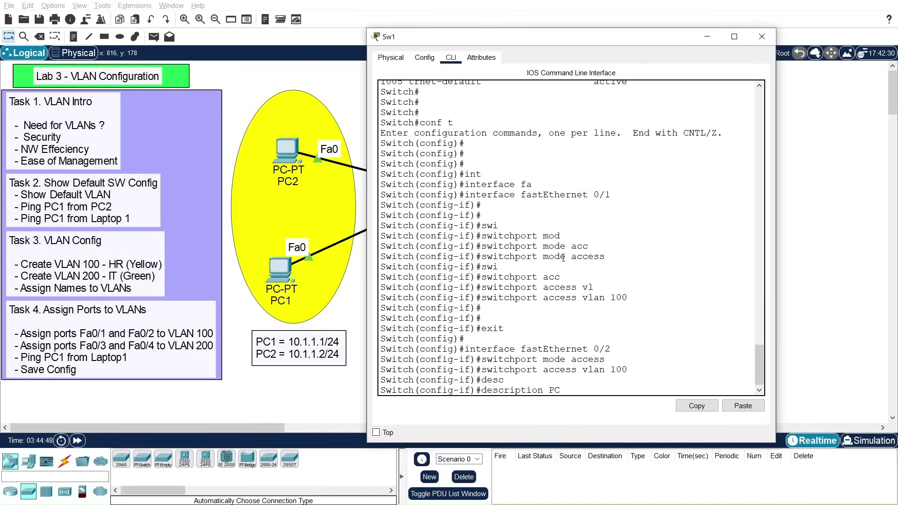
type("1-John")
key("Return")
key("Return")
key("Return")
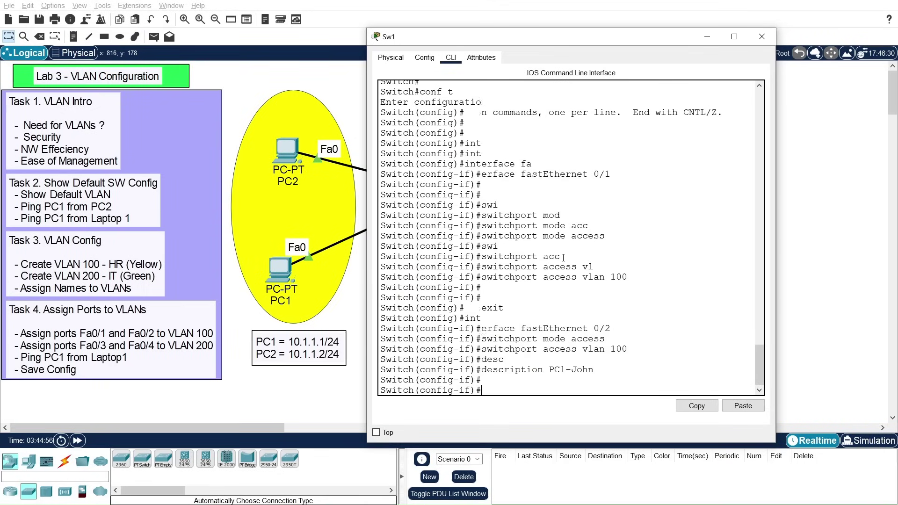
type("exit")
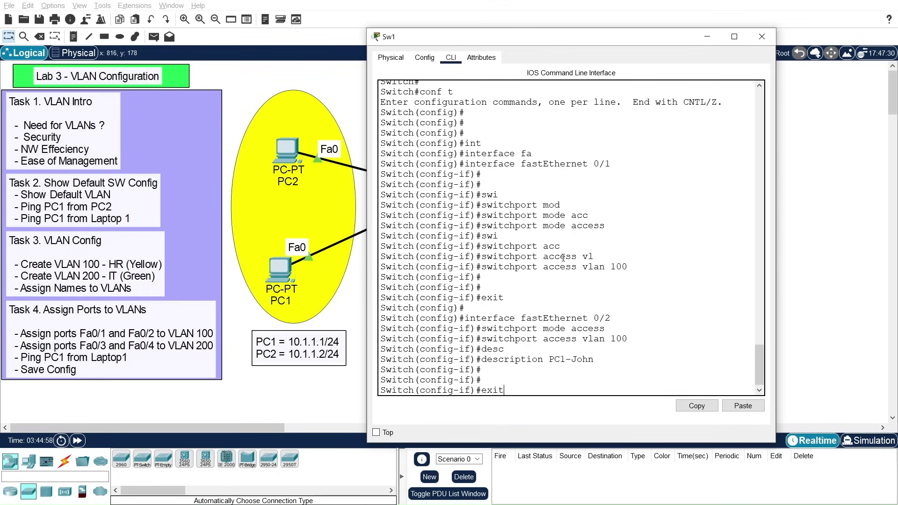
key("Return")
key("Return")
key("Return")
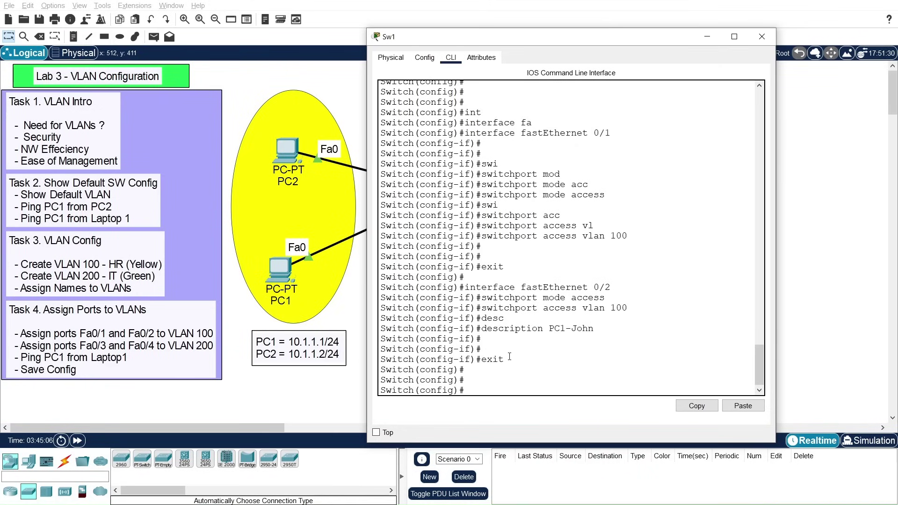
Step: Select interface Fa0/3 and set it to switchport mode access
type("int")
key("Tab")
type("fa")
key("Tab")
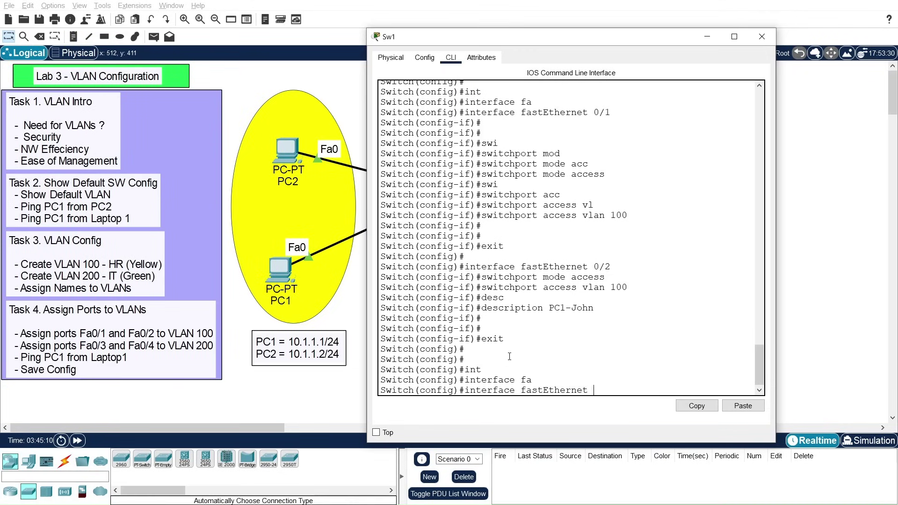
type("0/3")
key("Return")
key("Return")
type("switchport mod")
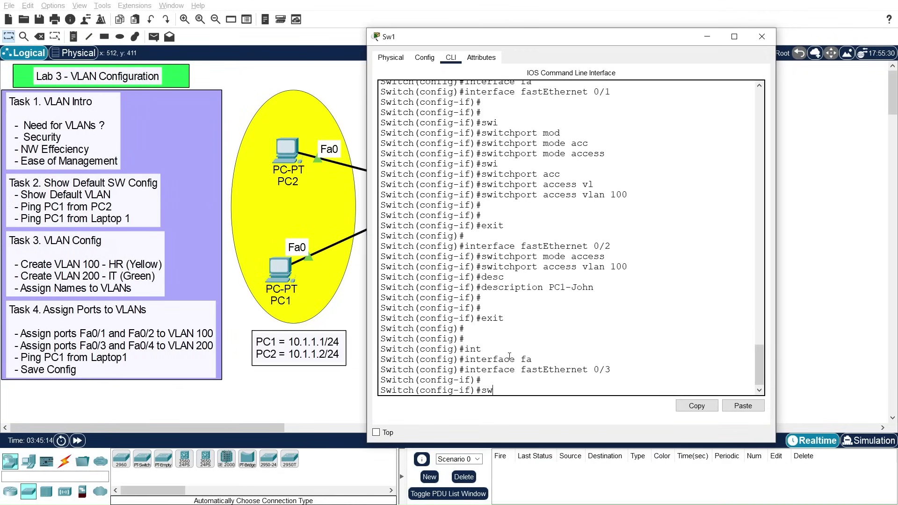
key("Tab")
type("mod")
key("Tab")
type("acc")
key("Tab")
key("Return")
Step: Assign Fa0/3 to access VLAN 200
type("swi")
key("Tab")
type("acc")
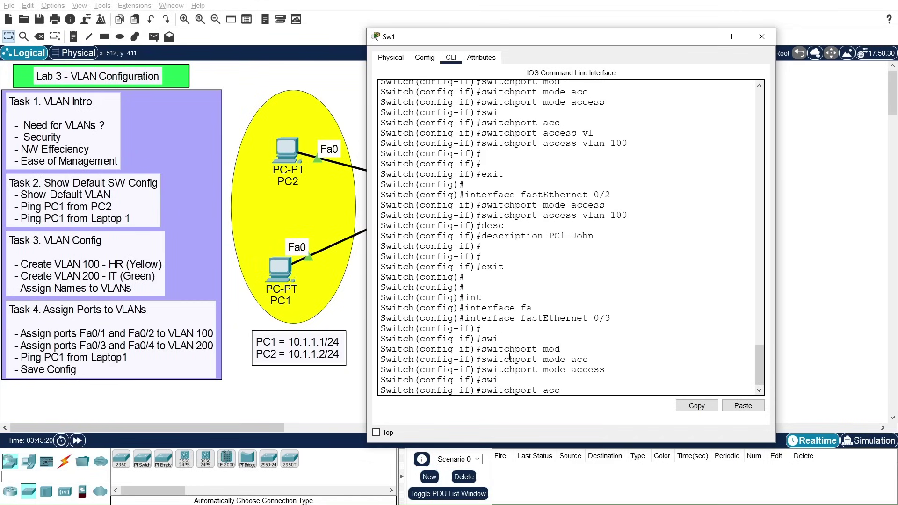
key("Tab")
type("vlan 200")
key("Return")
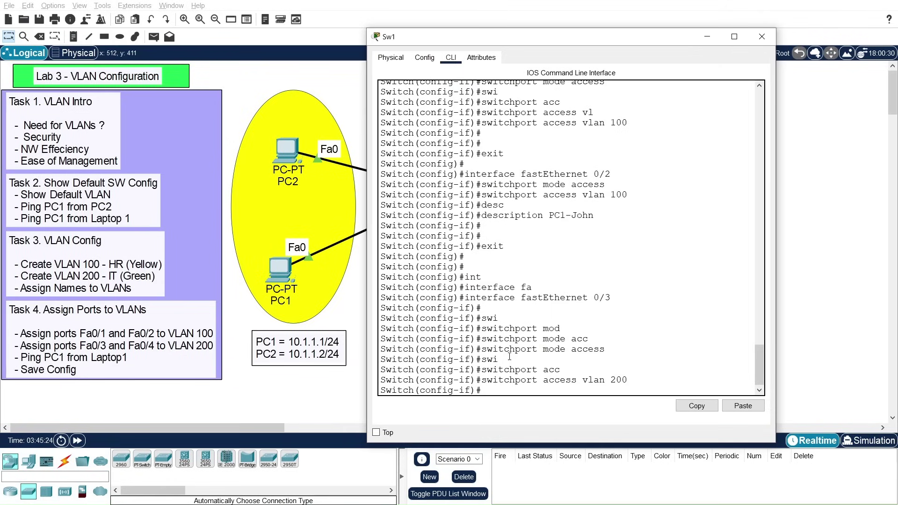
Step: Make Fa0/4 an access port in VLAN 200 by reusing the Fa0/3 commands
key("Up")
key("Up")
key("Up")
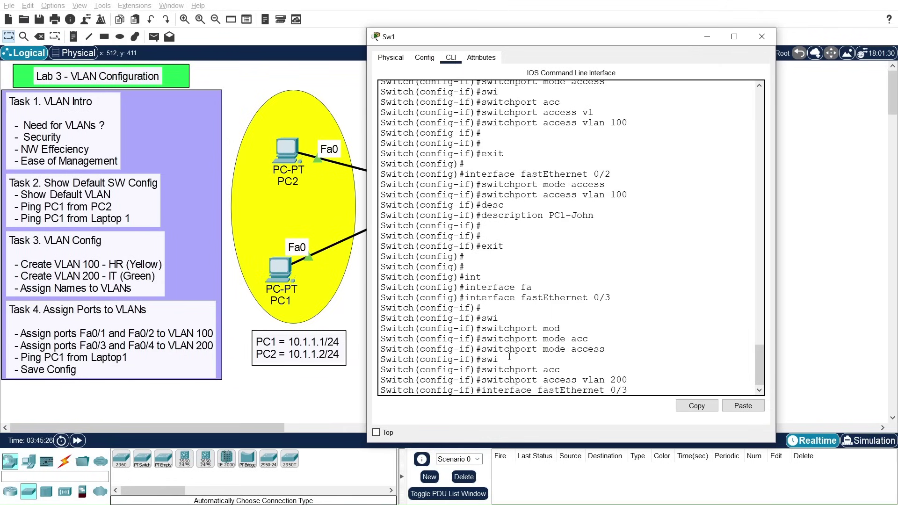
key("BackSpace")
type("4")
key("Return")
key("Up")
key("Up")
key("Up")
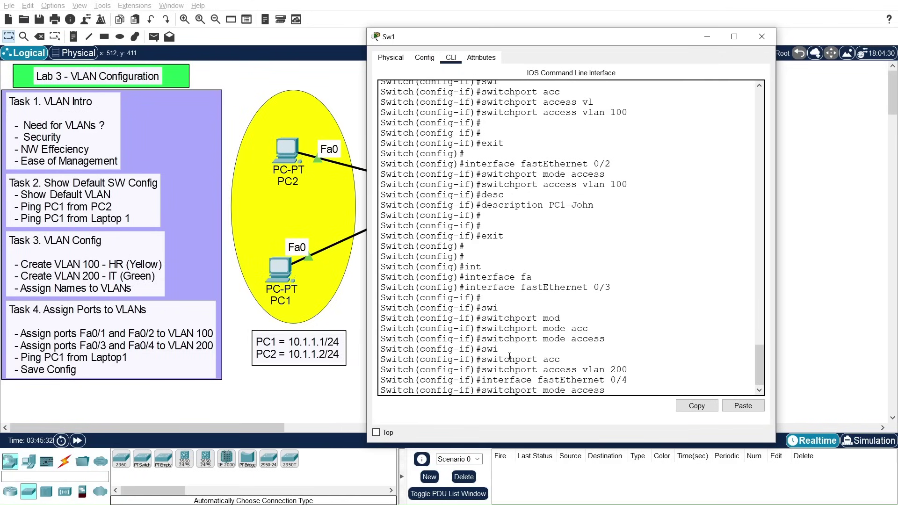
key("Return")
key("Up")
key("Up")
key("Up")
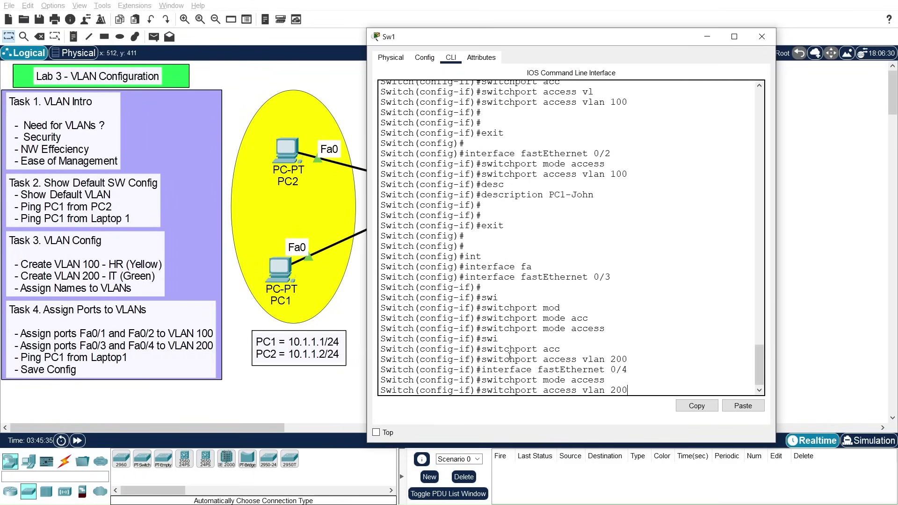
key("Return")
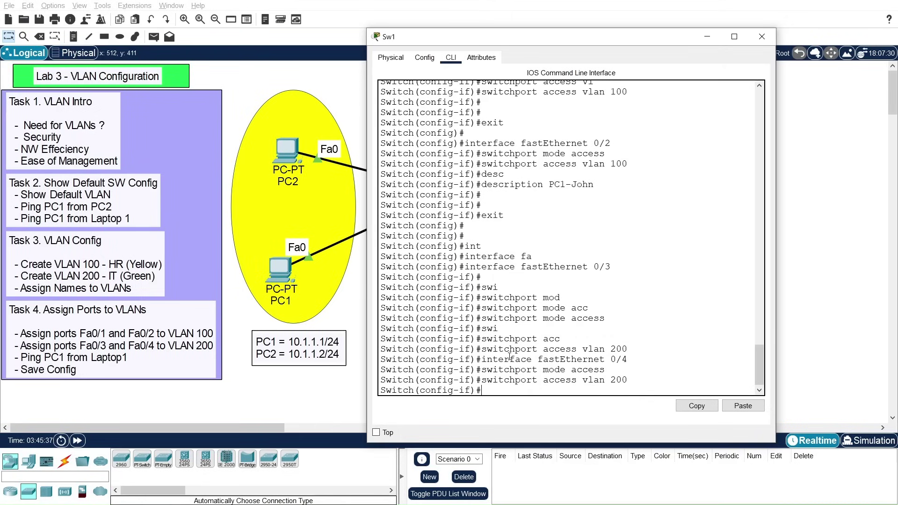
Step: Exit twice back to privileged mode and enter 'show vlan brief'
key("Return")
key("Return")
key("Return")
key("Return")
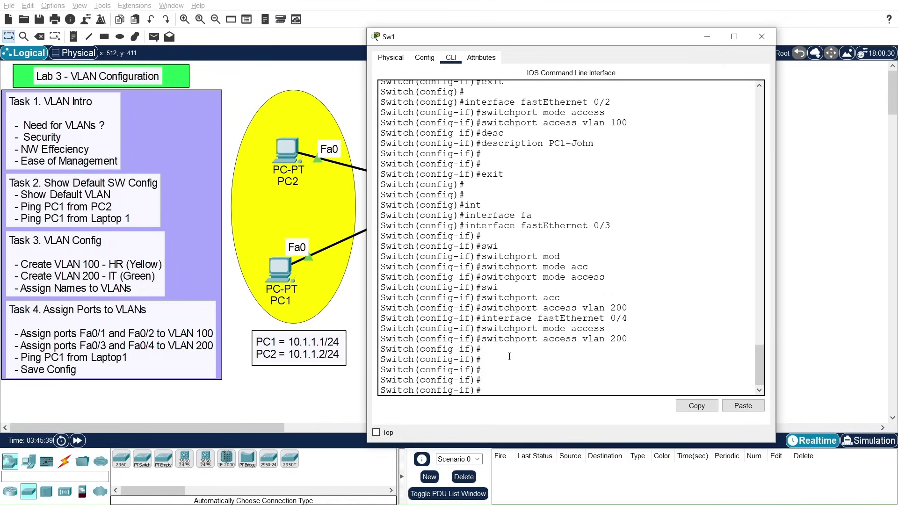
type("exit")
key("Return")
type("exit")
key("Return")
key("Return")
key("Return")
key("Return")
key("Return")
key("Return")
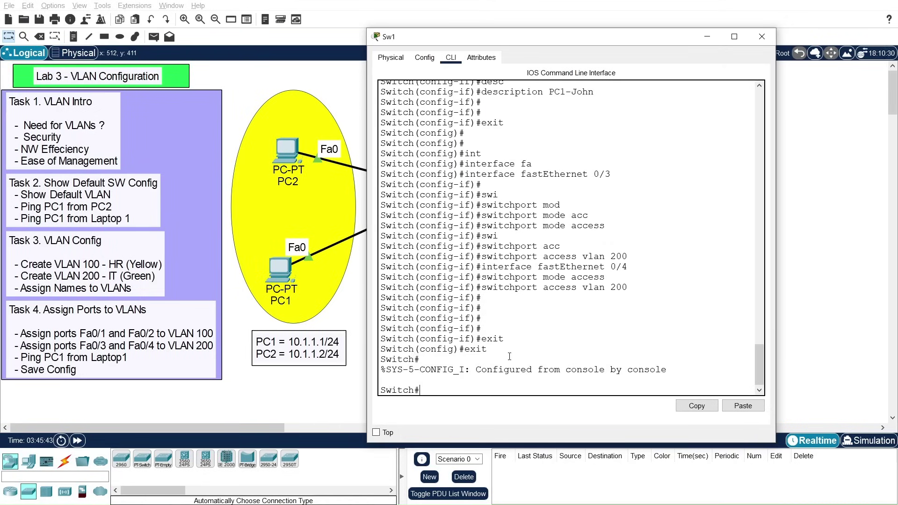
type("show vlan brief")
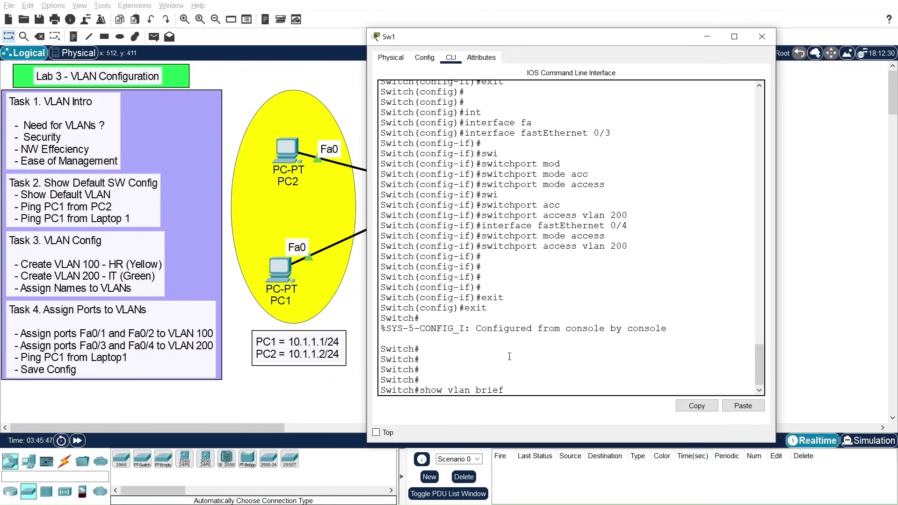
Step: List VLANs and check VLAN 100 HR has Fa0/1-2 and VLAN 200 IT has Fa0/3-4
key("Return")
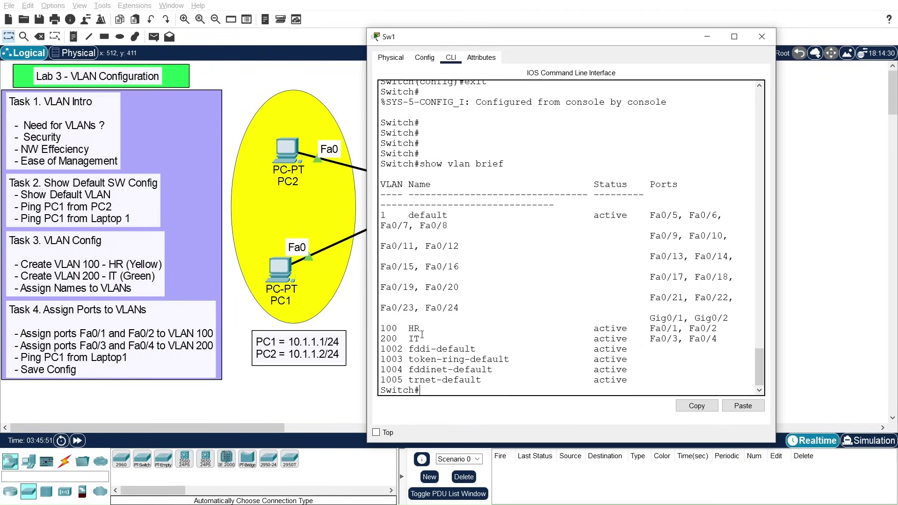
left_click_drag(382, 329, 720, 328)
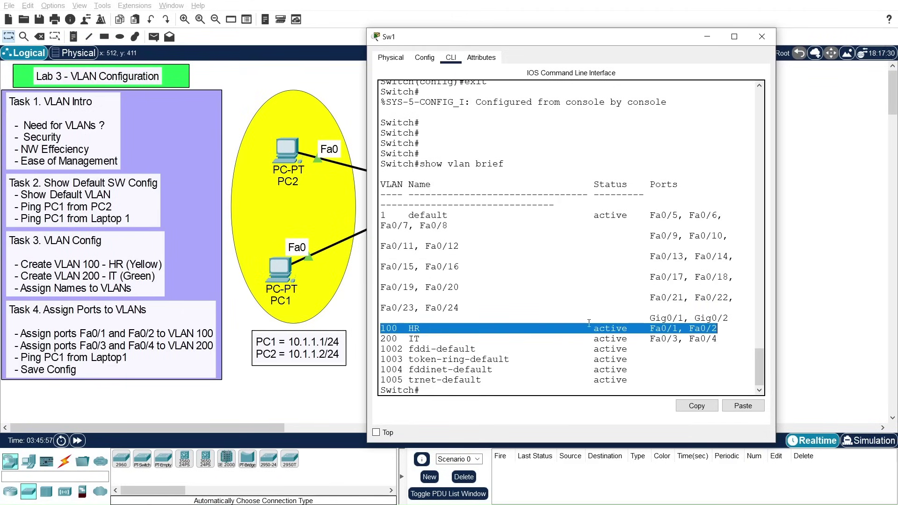
left_click_drag(381, 339, 718, 339)
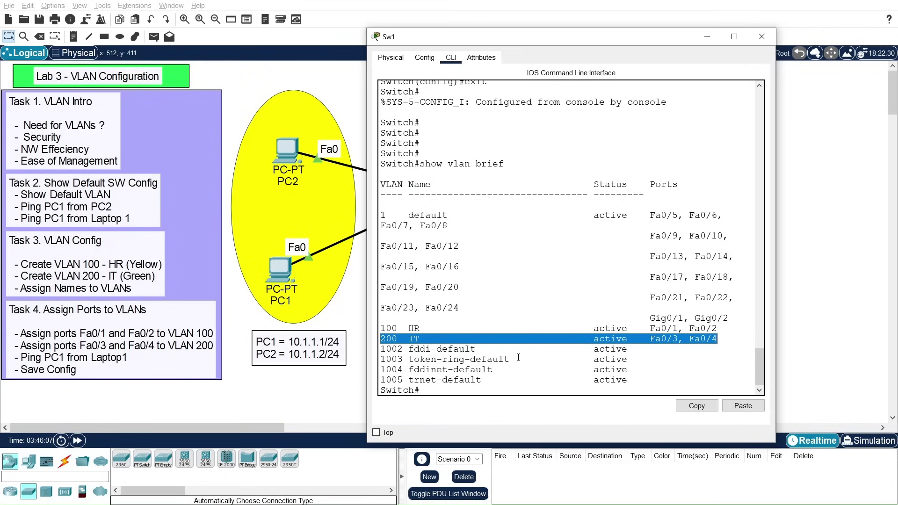
scroll(472, 374, "down", 1)
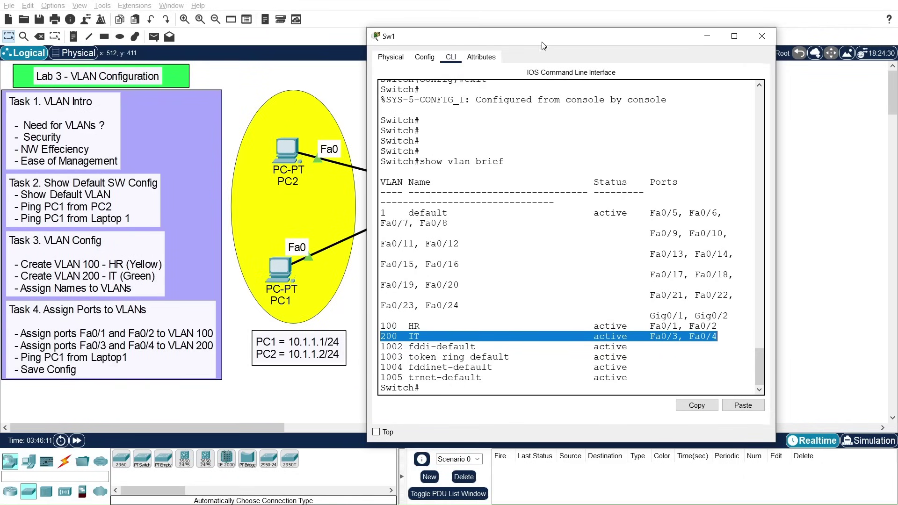
left_click_drag(543, 45, 561, 47)
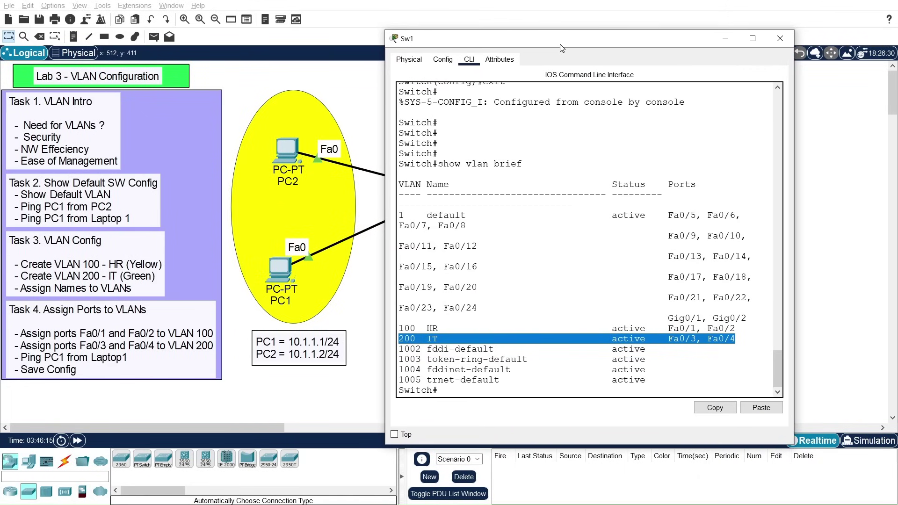
left_click_drag(562, 47, 535, 193)
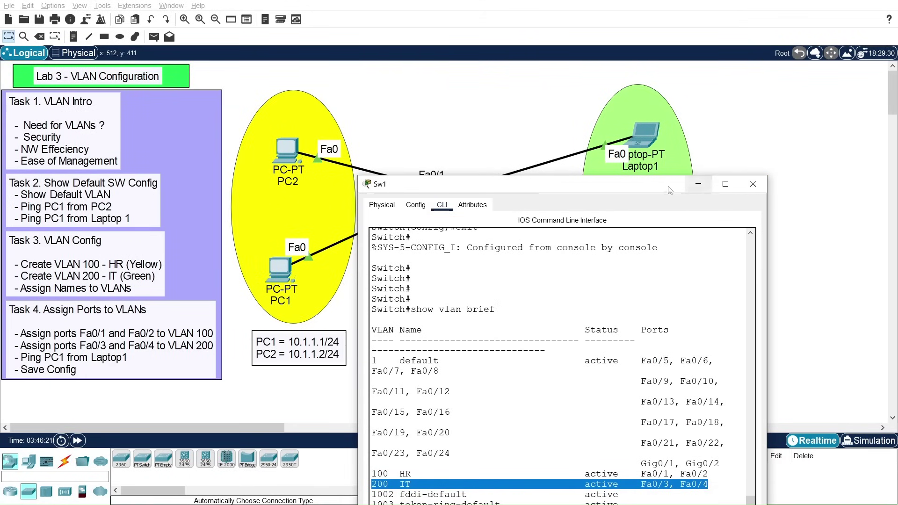
left_click_drag(653, 187, 617, 62)
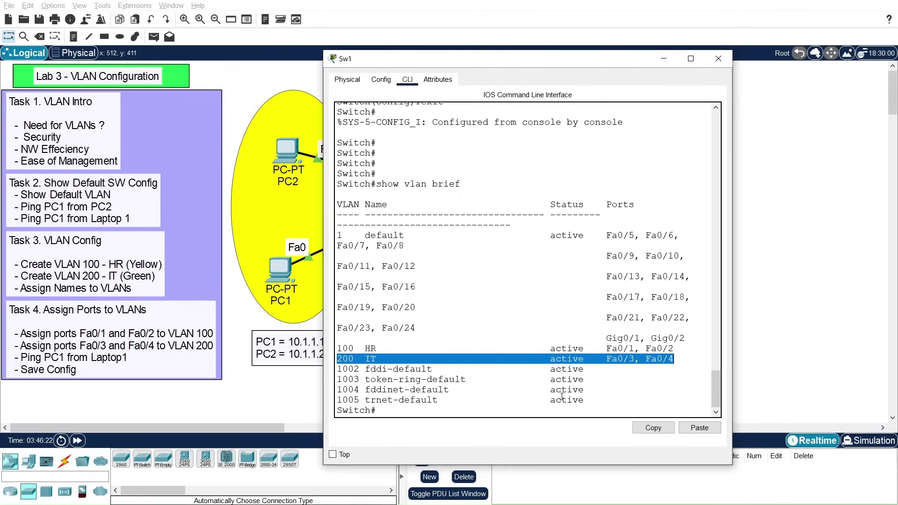
Step: Save Sw1's configuration with 'write memory' and close the switch window
left_click(493, 411)
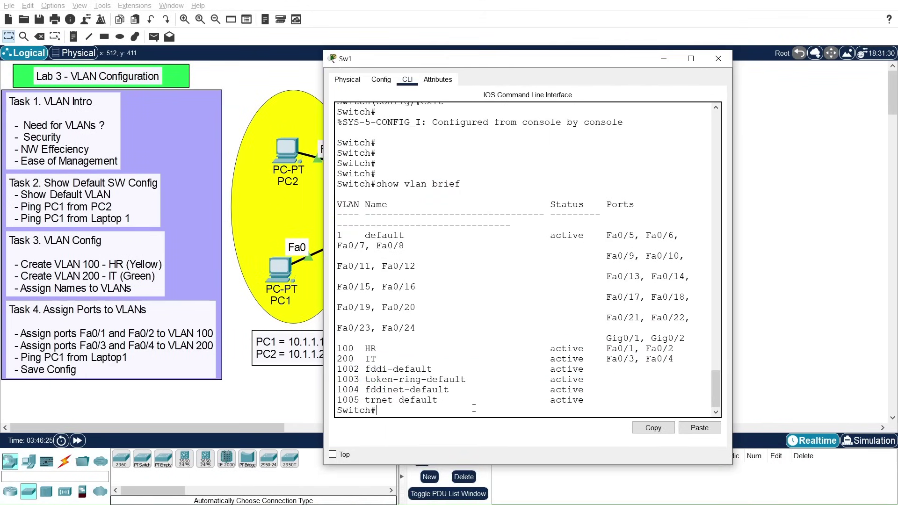
type("writ")
key("Tab")
type("me")
key("Tab")
key("Return")
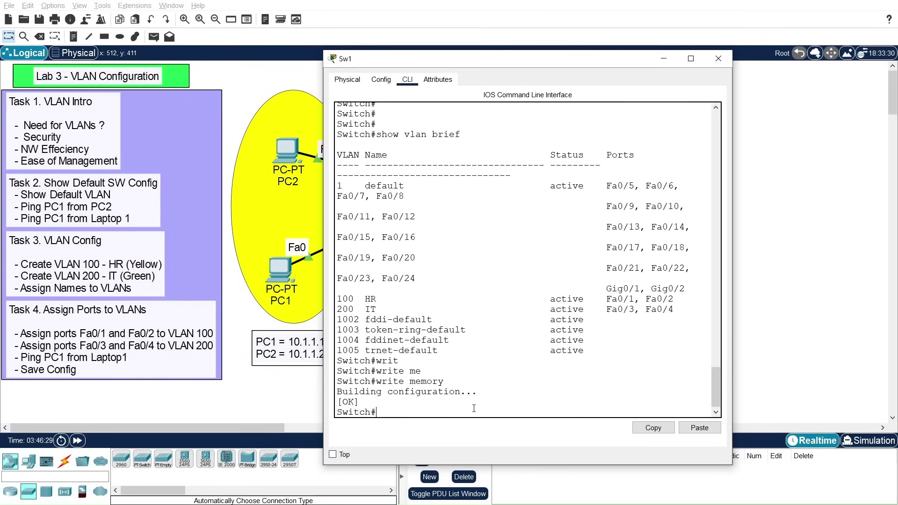
left_click(718, 58)
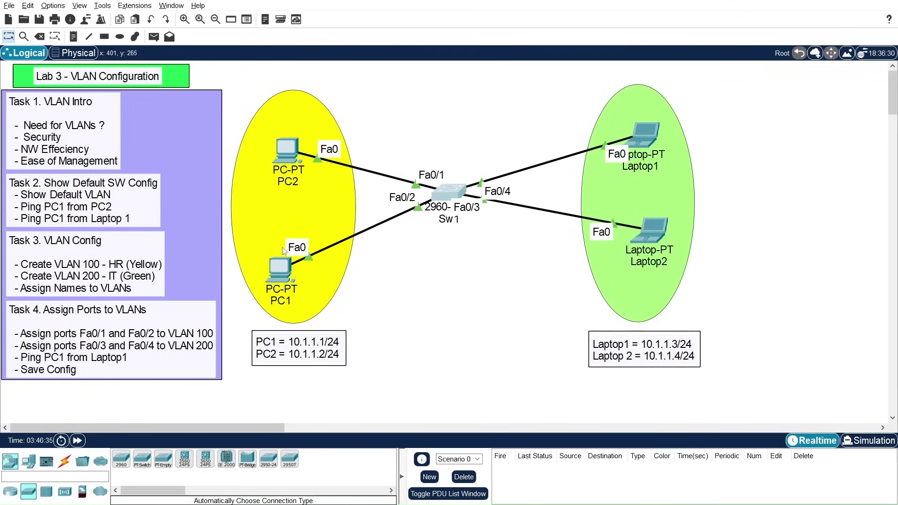
Step: From PC1's Command Prompt, ping PC2 at 10.1.1.2 and get 0% loss
left_click(280, 276)
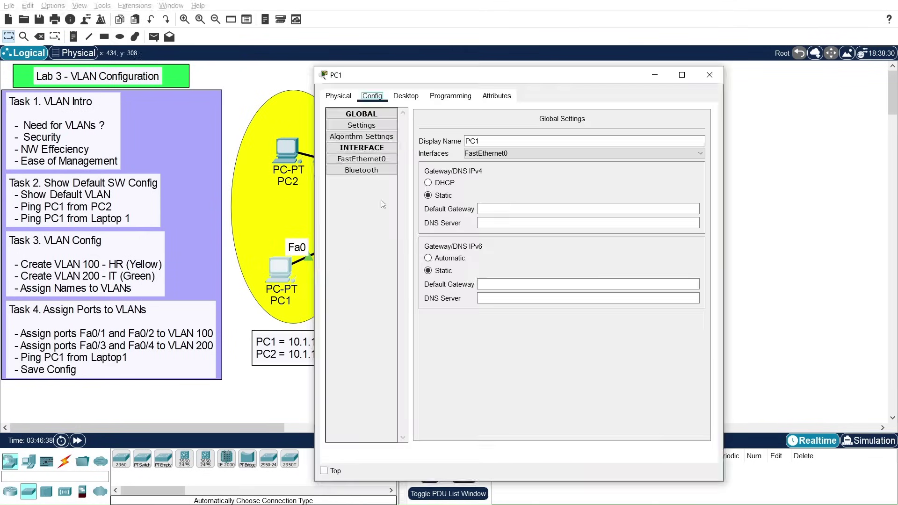
left_click(414, 98)
left_click_drag(445, 77, 543, 72)
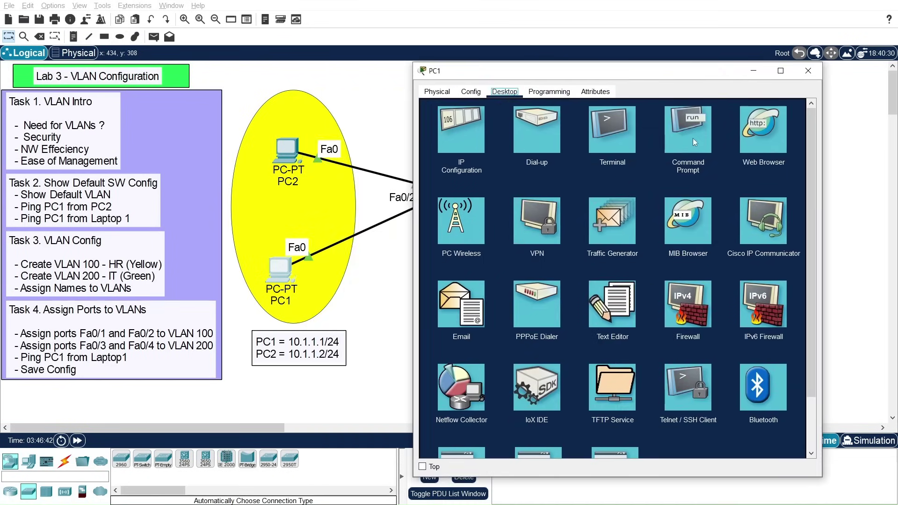
left_click(695, 142)
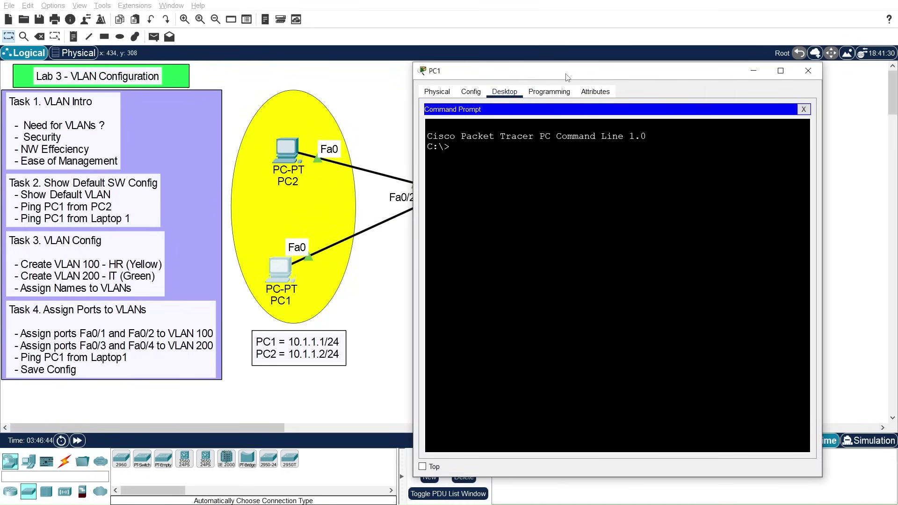
left_click_drag(567, 78, 579, 78)
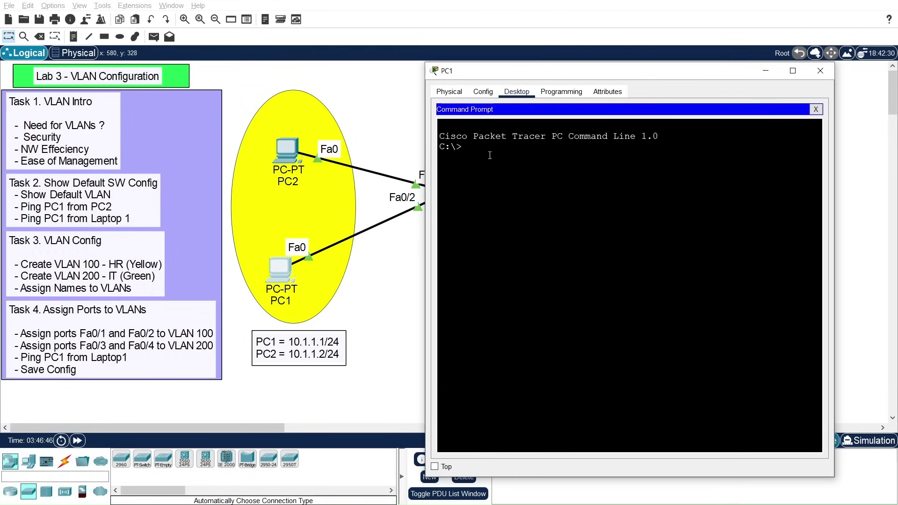
type("ping 10.1.1.2")
key("Return")
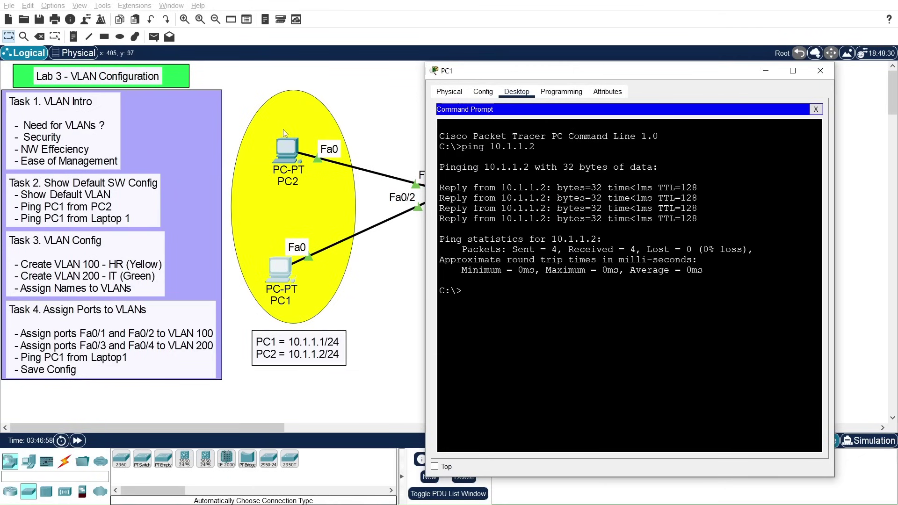
Step: Ping Laptop1 at 10.1.1.3 from PC1, which fails with 100% loss
left_click_drag(514, 73, 270, 51)
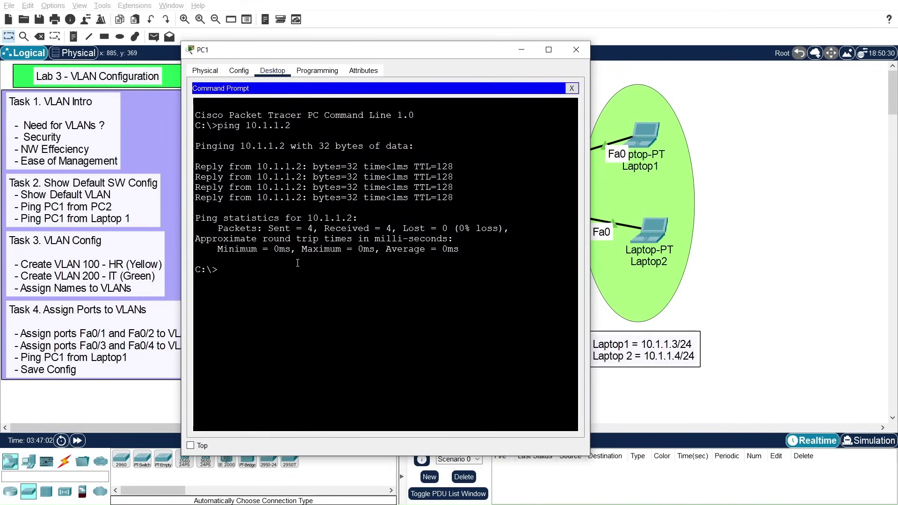
key("Up")
key("BackSpace")
type("3")
key("Return")
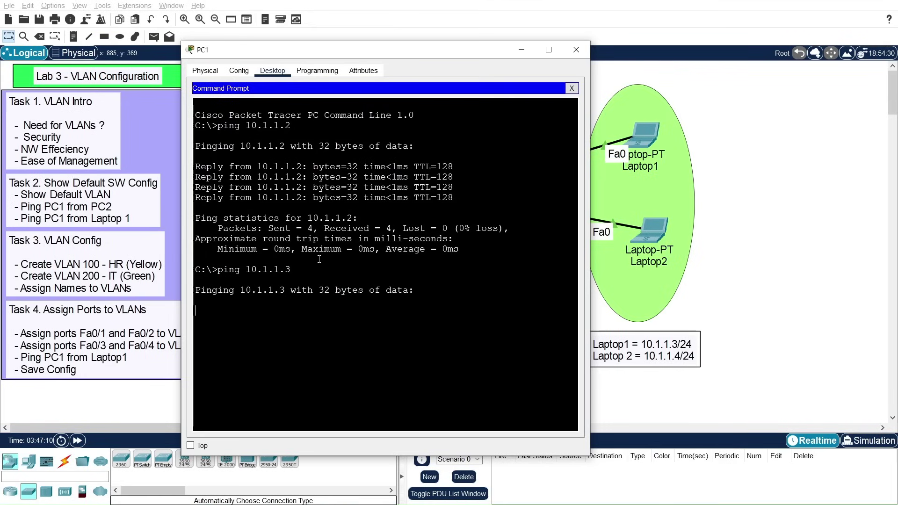
left_click_drag(374, 52, 330, 55)
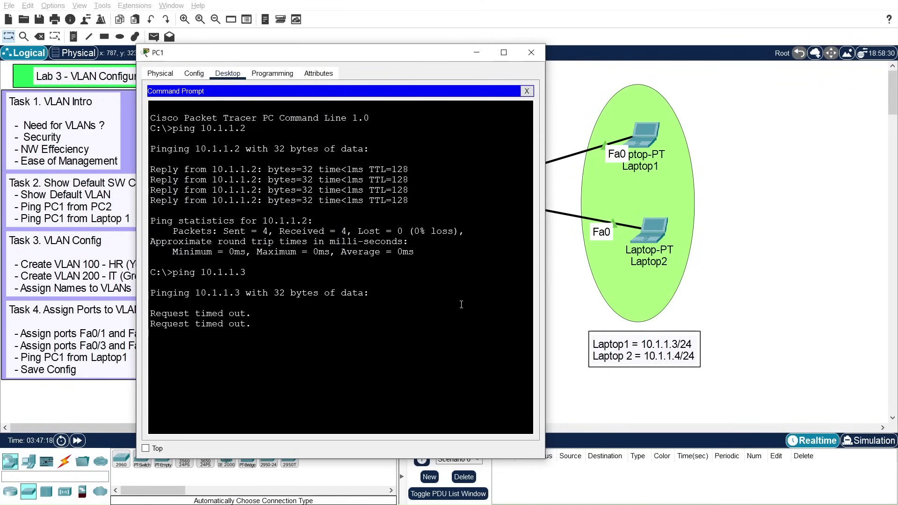
left_click_drag(283, 60, 238, 47)
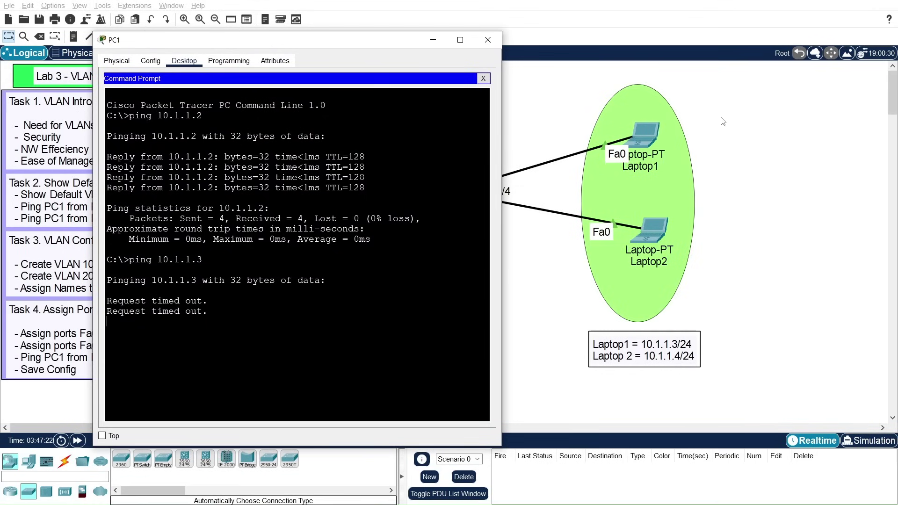
left_click_drag(299, 41, 380, 36)
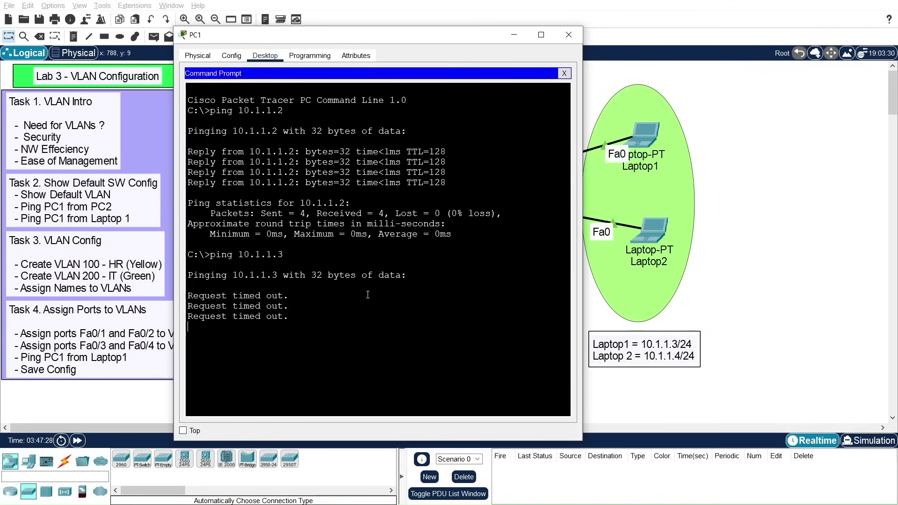
Step: Ping Laptop2 at 10.1.1.4, watch it time out, and stop it with Ctrl+C
key("Return")
key("Up")
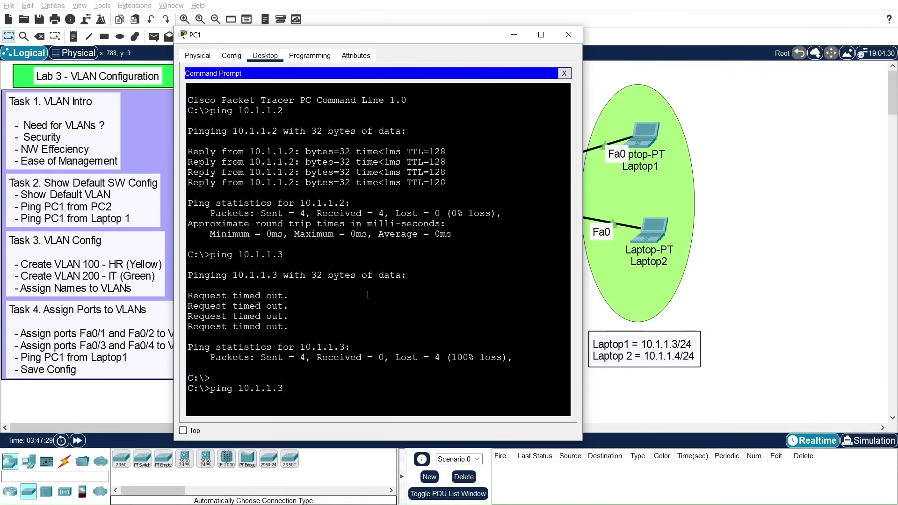
key("BackSpace")
type("4")
key("Return")
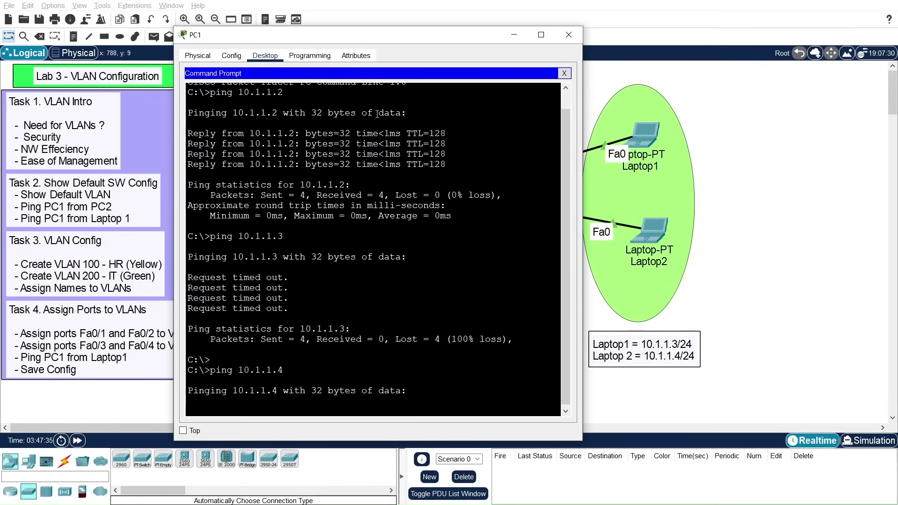
left_click_drag(363, 36, 377, 23)
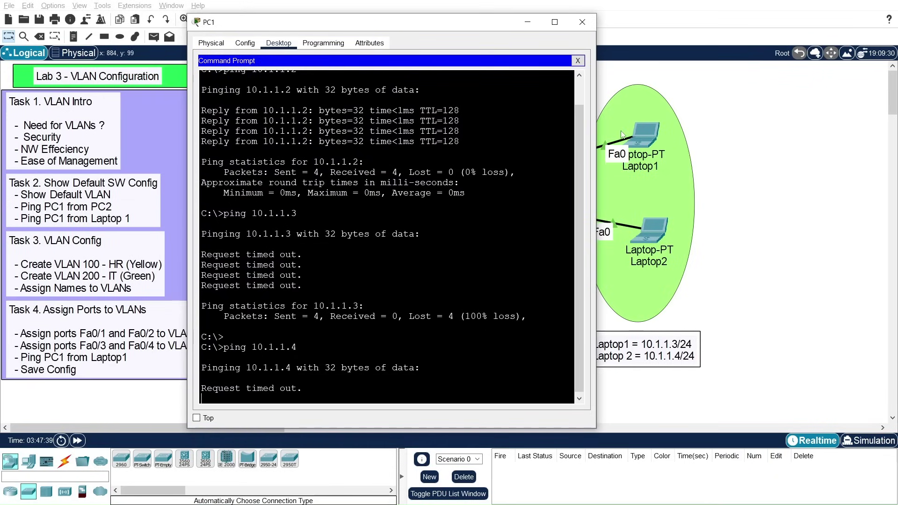
left_click_drag(404, 28, 618, 40)
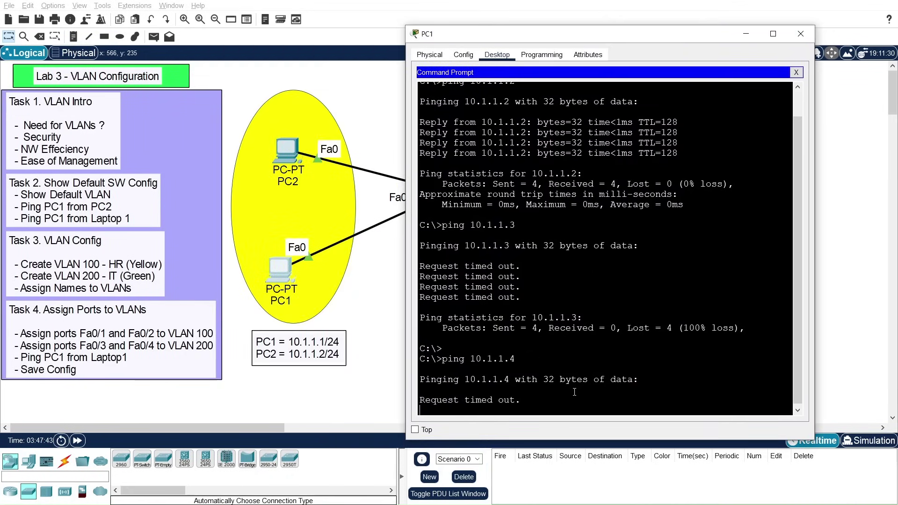
key("ctrl+c")
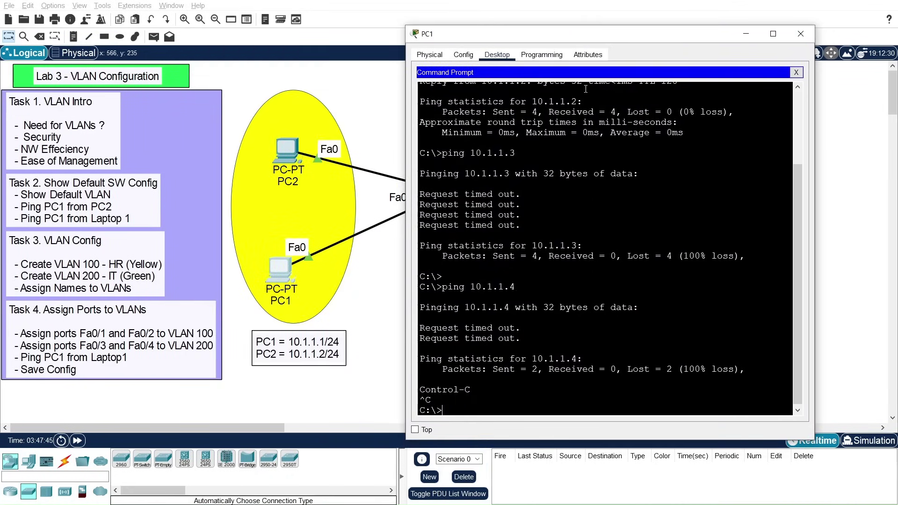
left_click_drag(581, 38, 518, 215)
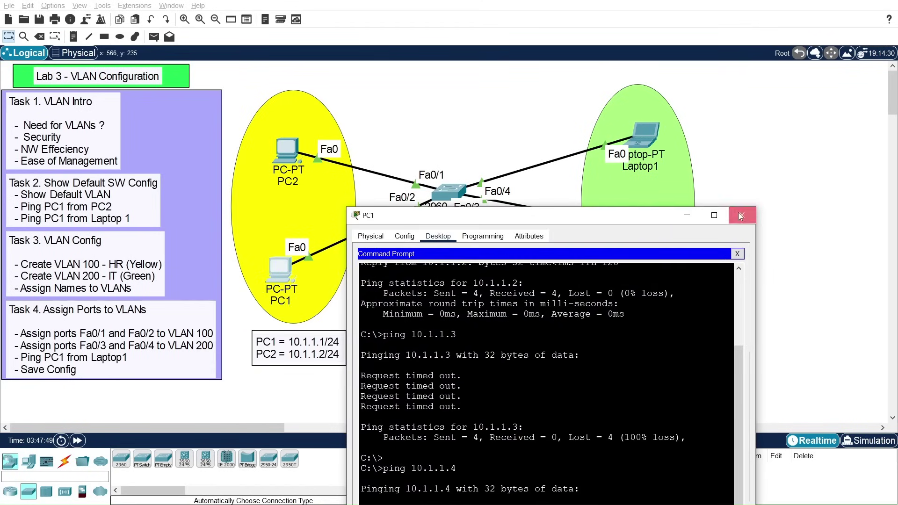
Step: Close PC1's window and open the Lab 4 - VLAN Trunking file
left_click(742, 211)
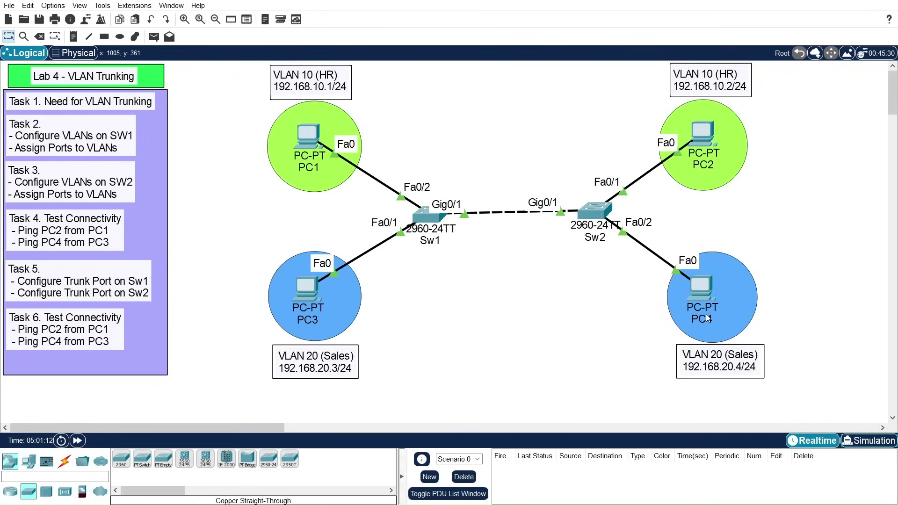
mouse_move(706, 314)
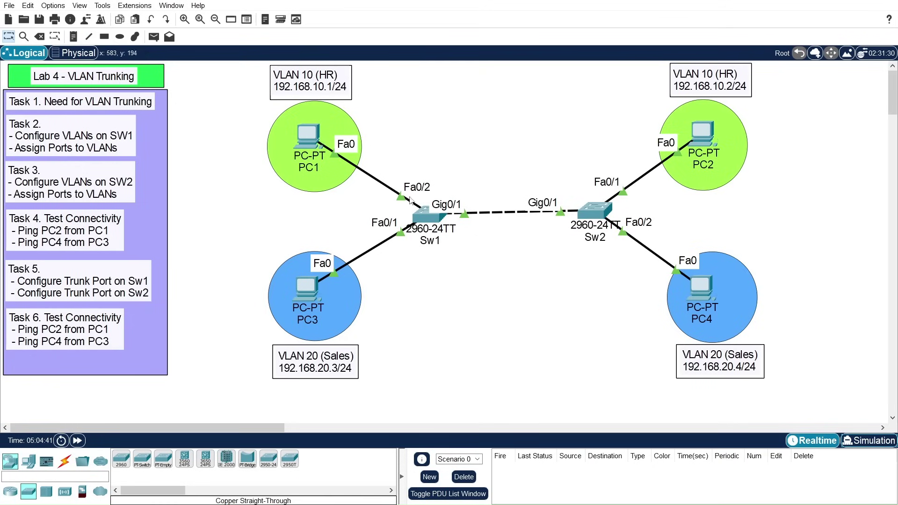
Step: Open the Sw1 switch's window from the Lab 4 topology
left_click(428, 220)
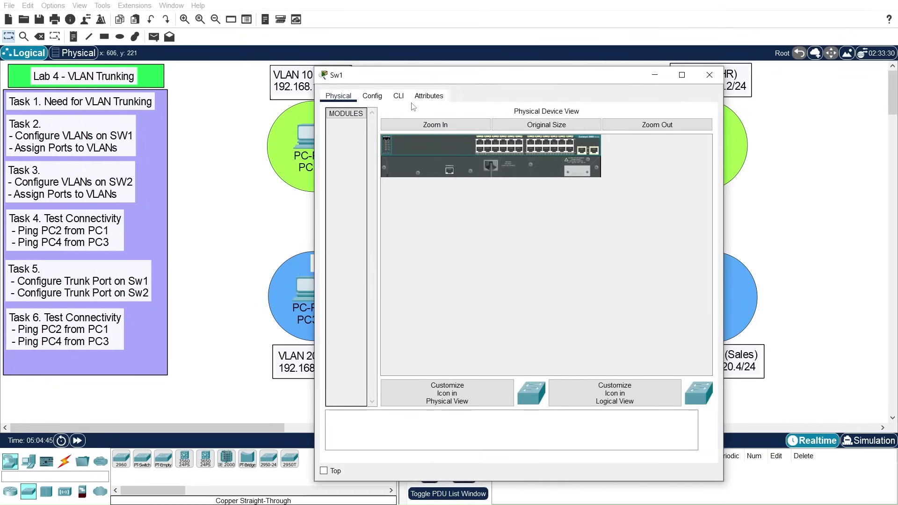
Step: In Sw1's CLI, enter privileged and global configuration mode with en and conf t
left_click(400, 99)
left_click_drag(420, 76, 563, 35)
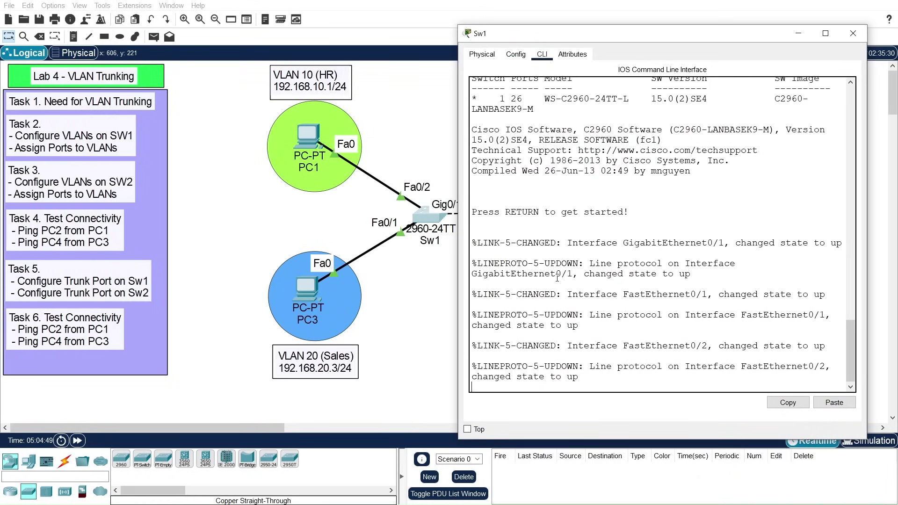
key("Return")
key("Return")
key("Return")
type("en")
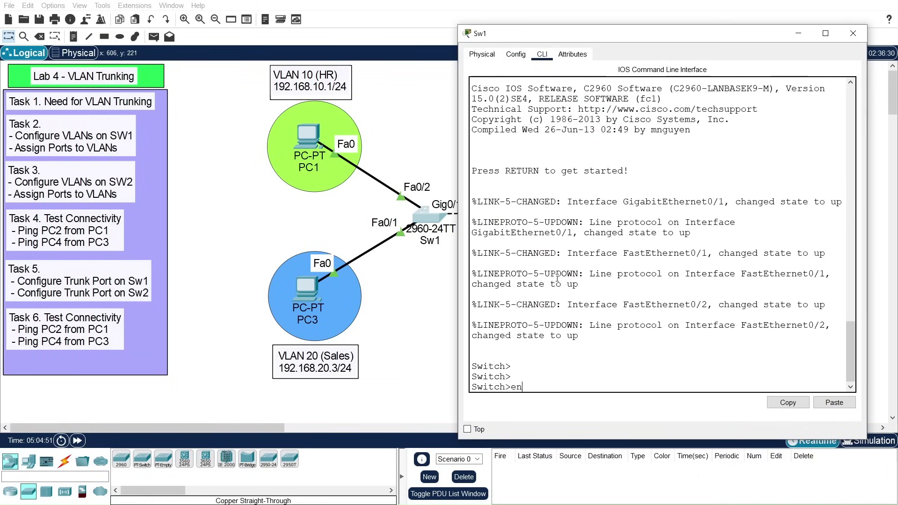
key("Return")
type("conf t")
key("Return")
key("Return")
key("Return")
key("Return")
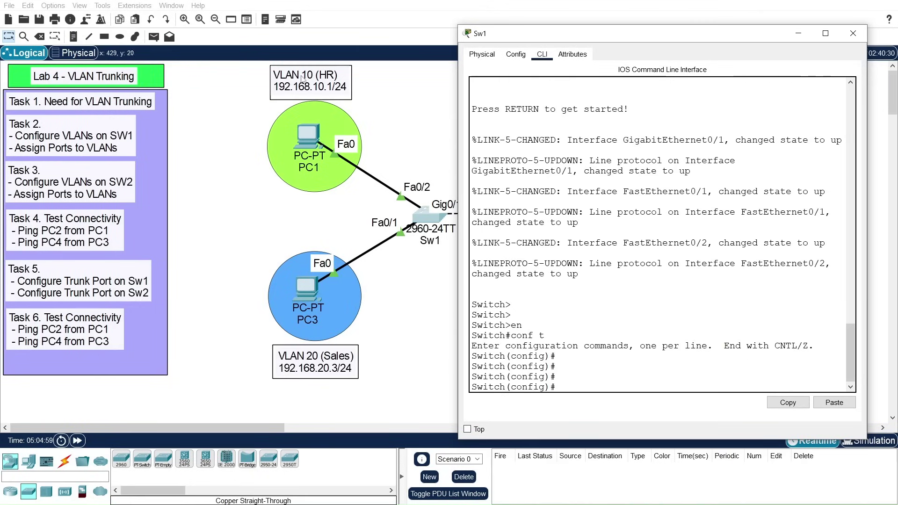
Step: Create VLAN 10 and name it HR
type("vl")
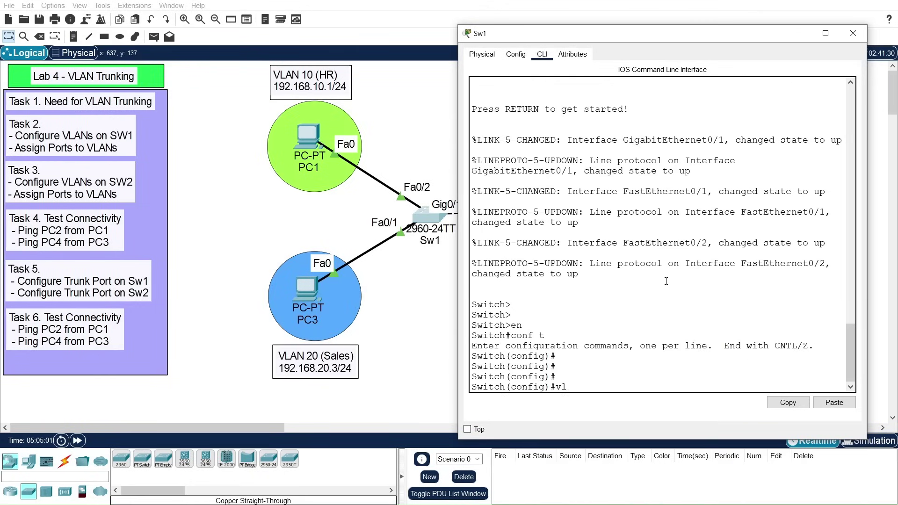
type("an 10")
key("Return")
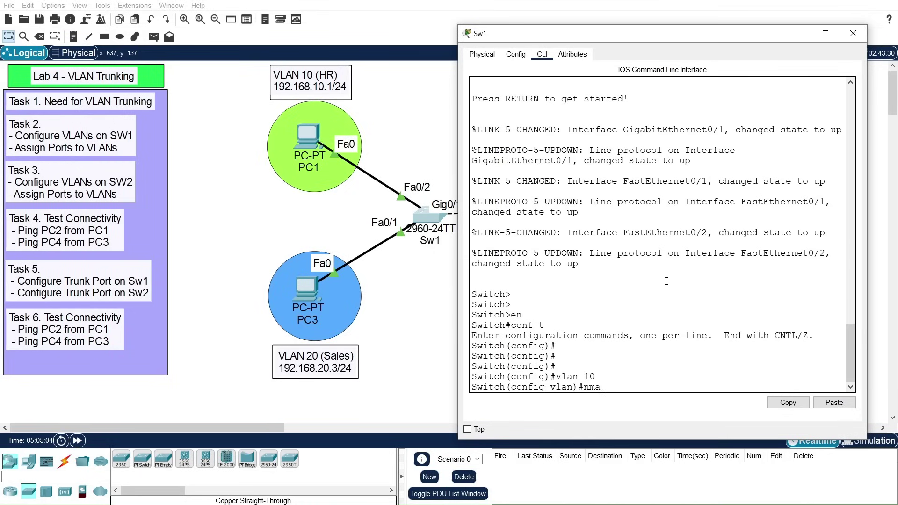
type("name HR")
key("Return")
key("Return")
key("Return")
type("exit")
key("Return")
key("Return")
key("Return")
type("name")
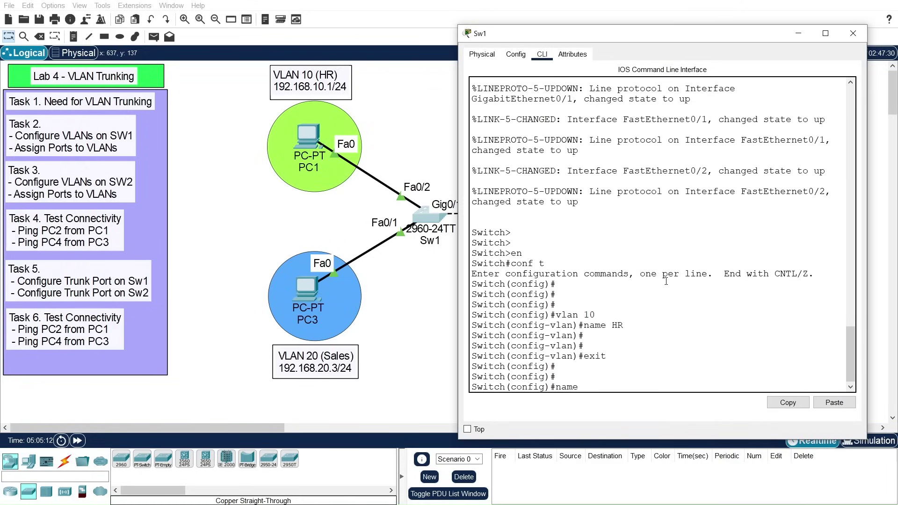
key("BackSpace")
key("BackSpace")
key("BackSpace")
key("BackSpace")
key("BackSpace")
Step: Create VLAN 20 named Sales and return to global configuration
type("vlan 20")
key("Return")
key("Return")
key("Return")
type("name")
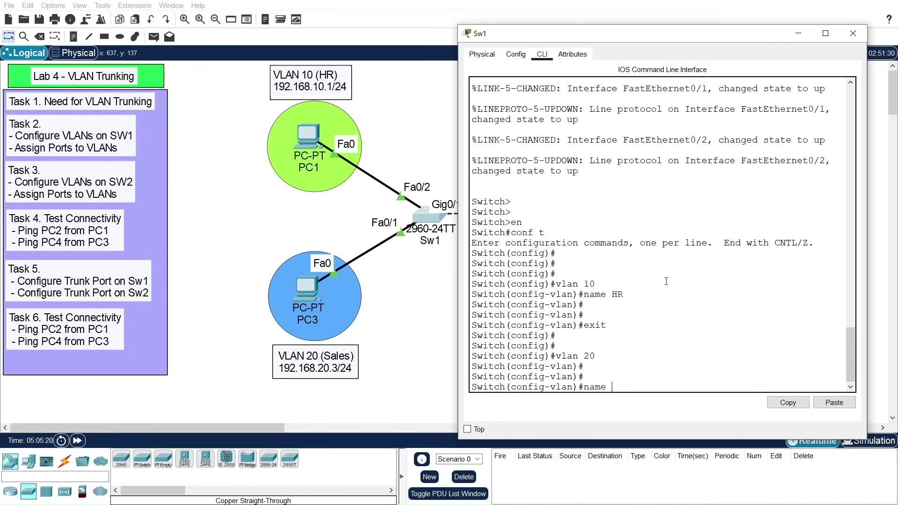
type(" Sales")
key("Return")
key("Return")
key("Return")
key("Return")
type("exi")
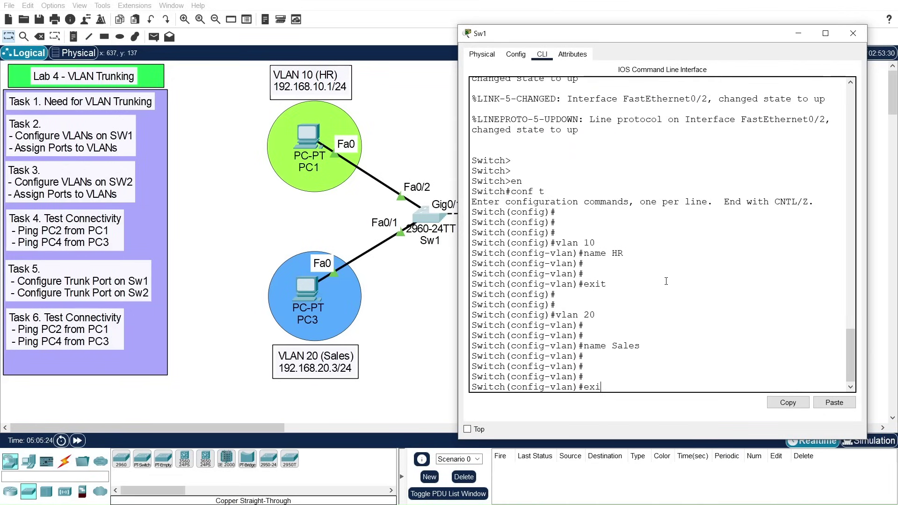
type("t")
key("Return")
key("Return")
key("Return")
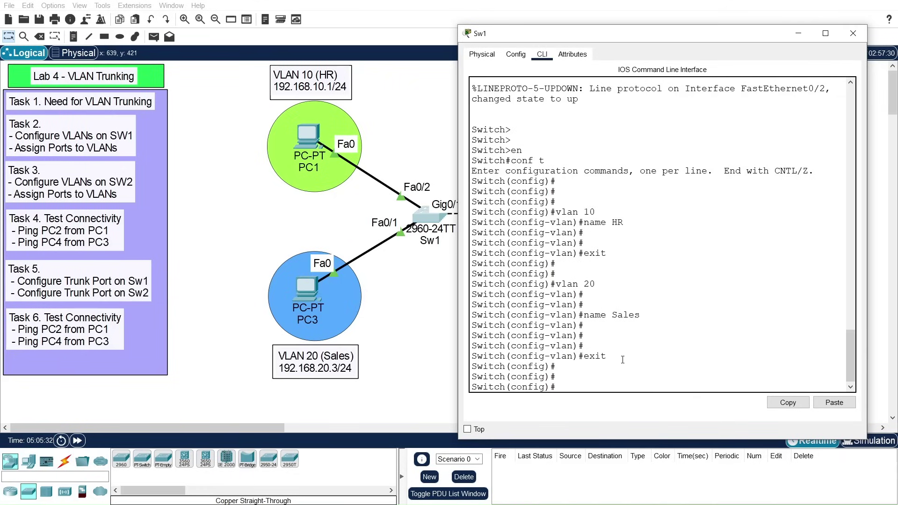
Step: Set interface Fa0/1 to switchport mode access
type("int")
key("Tab")
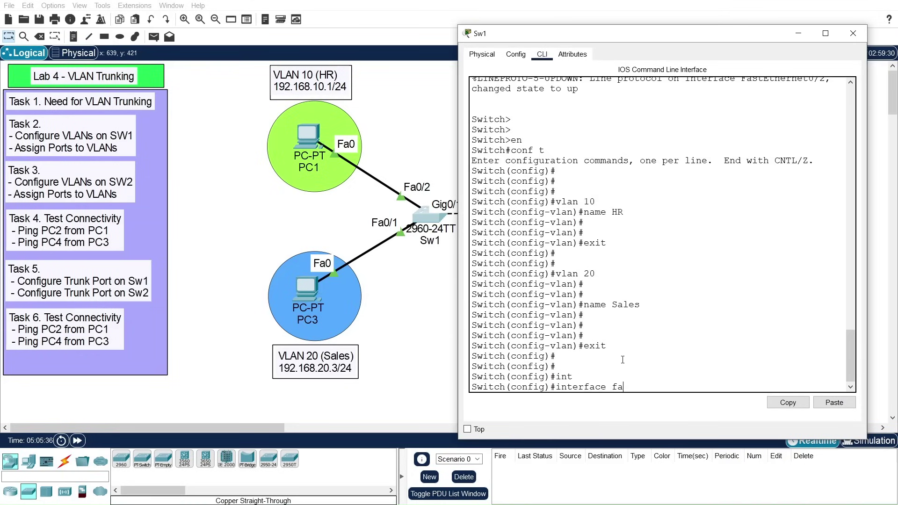
type("fa")
key("Tab")
type("0/1")
key("Return")
key("Return")
key("Return")
key("Return")
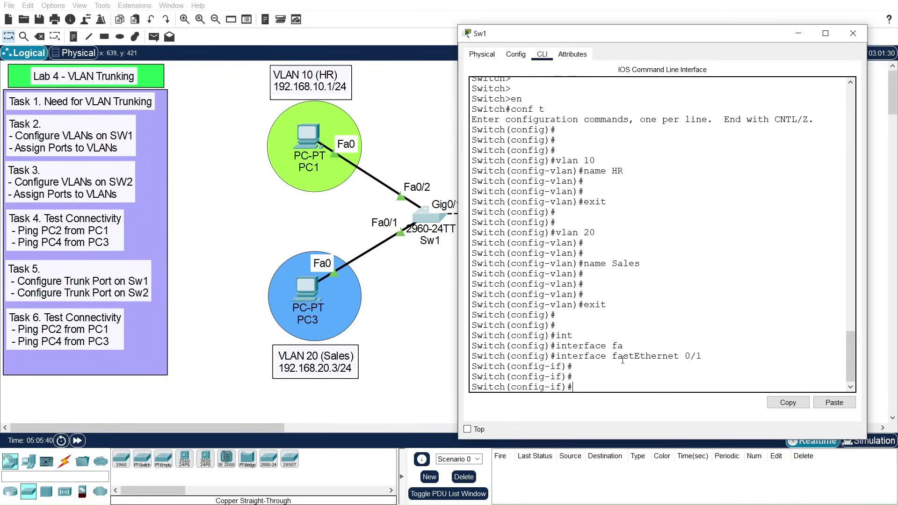
type("swi")
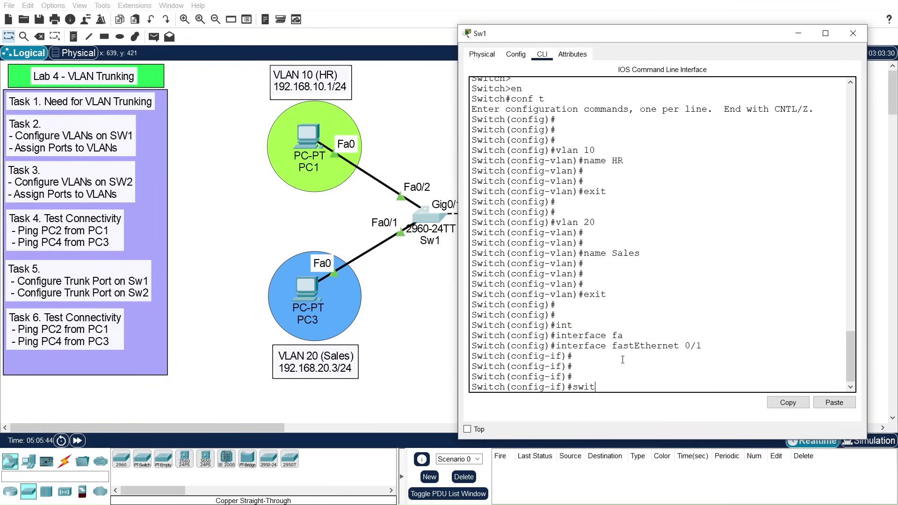
type("t")
key("Tab")
type("m")
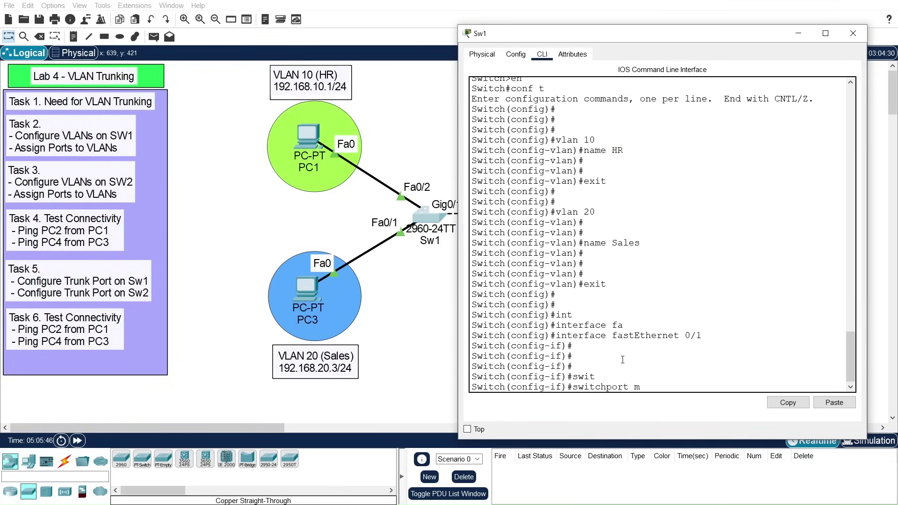
type("ode")
key("Tab")
type("acc")
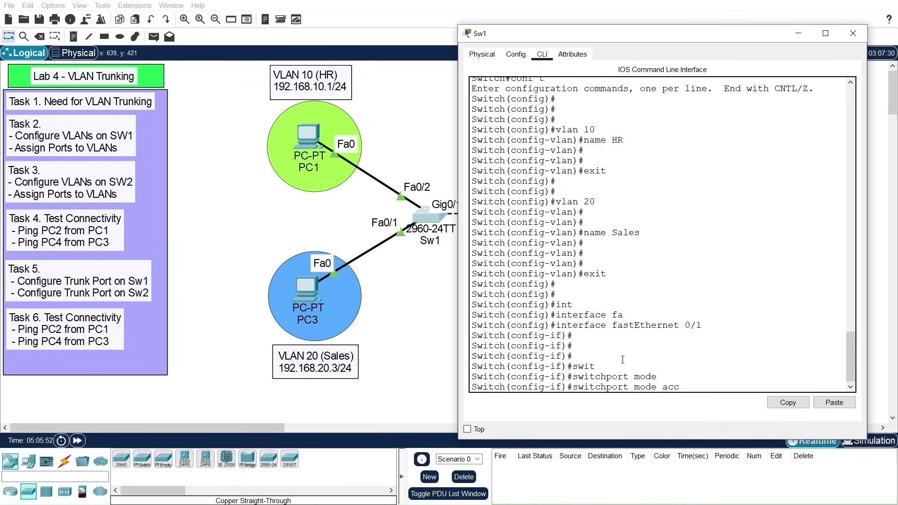
key("Tab")
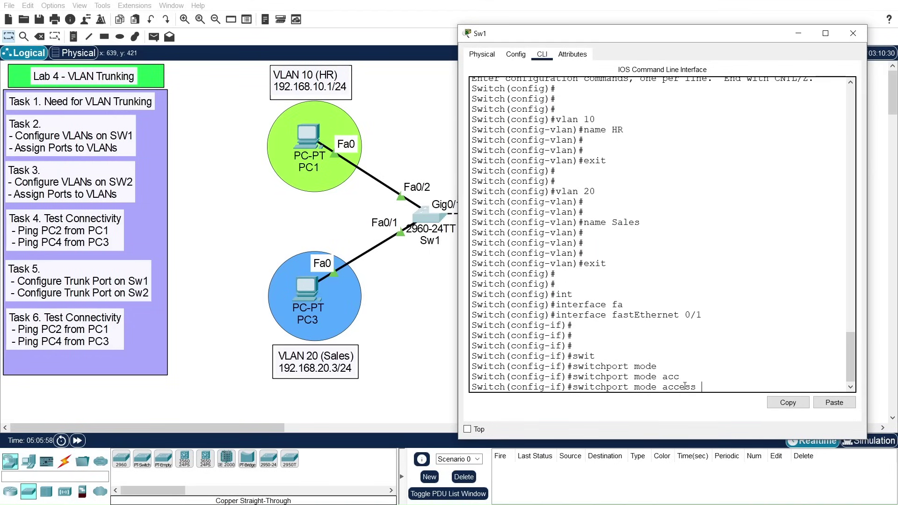
key("Return")
Step: Assign Fa0/1 to access VLAN 20
type("swi")
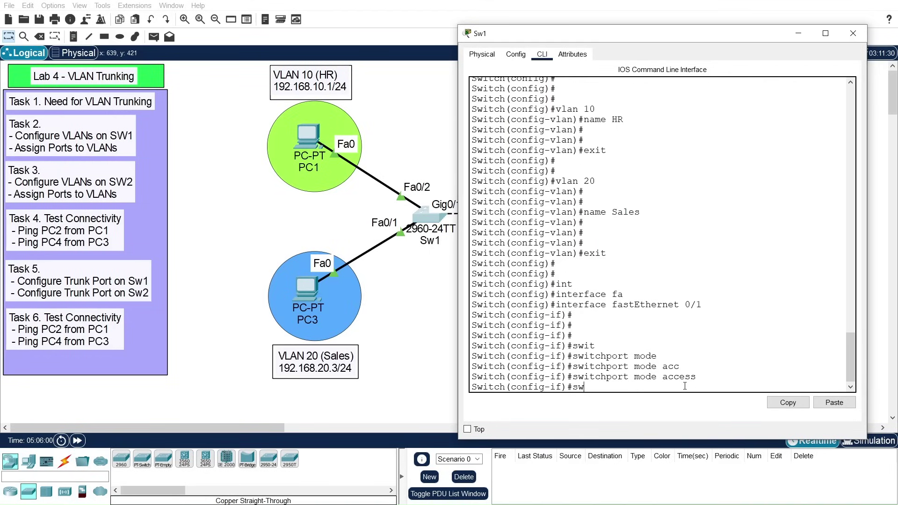
key("Tab")
type("acc")
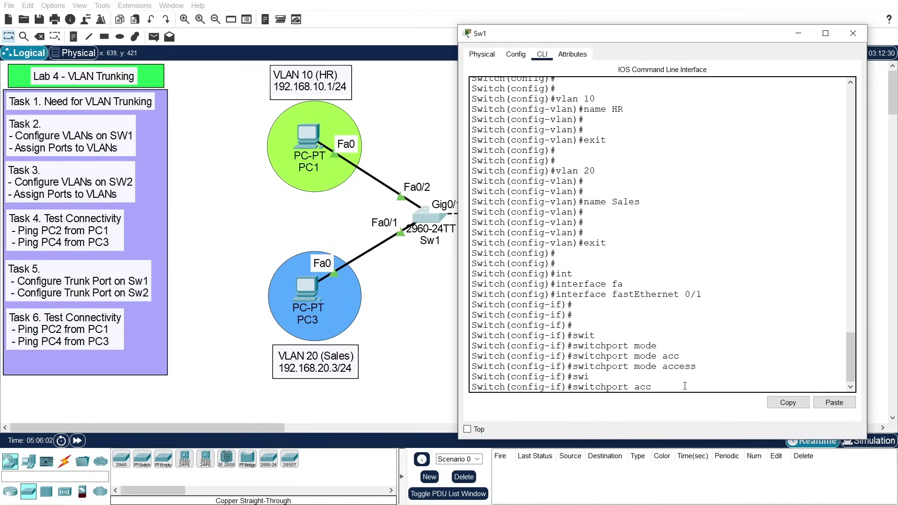
key("Tab")
type("vla")
key("Tab")
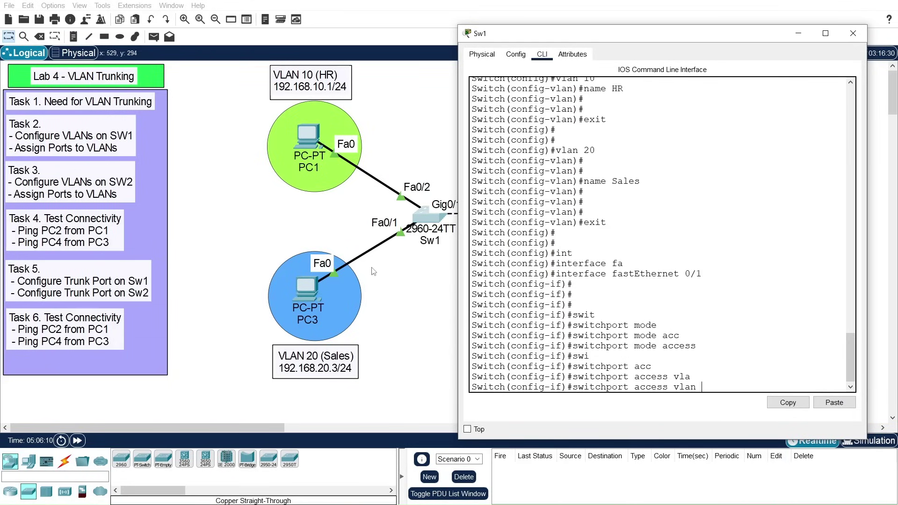
type("20")
key("Return")
key("Return")
key("Return")
key("Return")
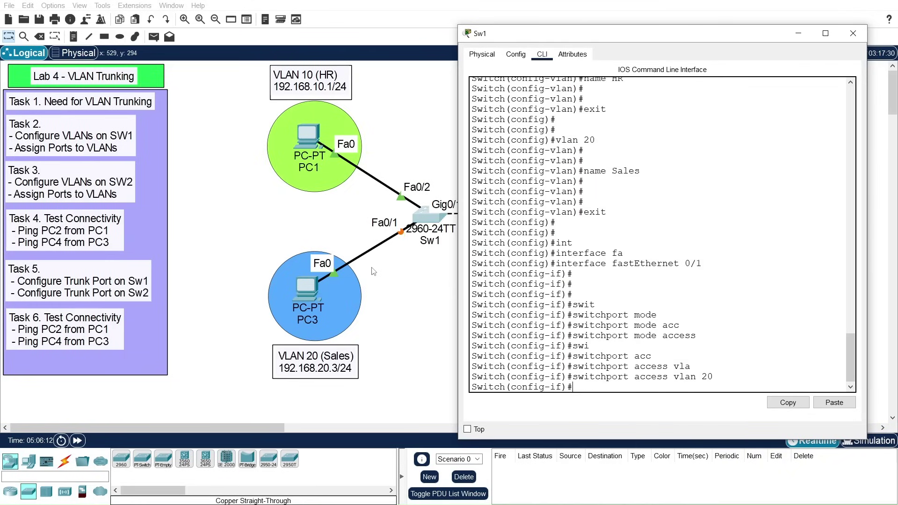
Step: Make Fa0/2 an access port in VLAN 10 and exit interface configuration
key("Up")
key("Up")
key("Up")
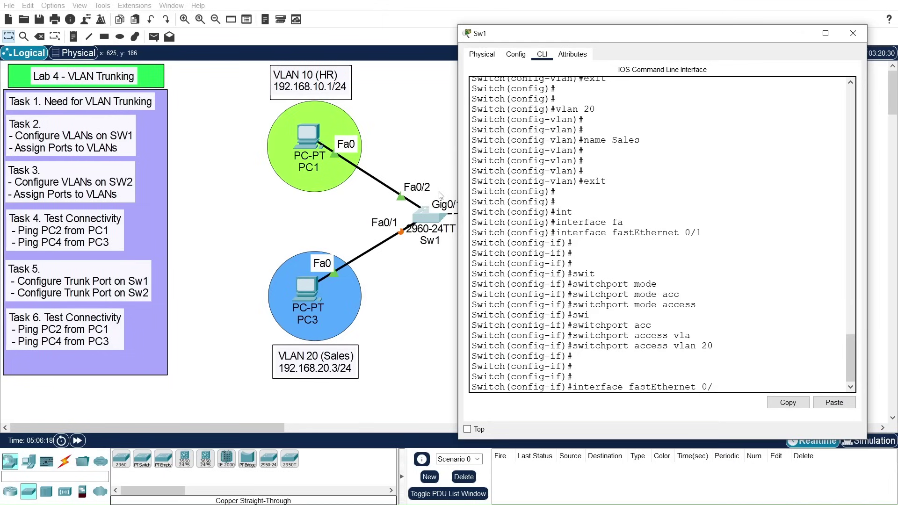
key("Return")
key("Up")
key("Up")
key("Up")
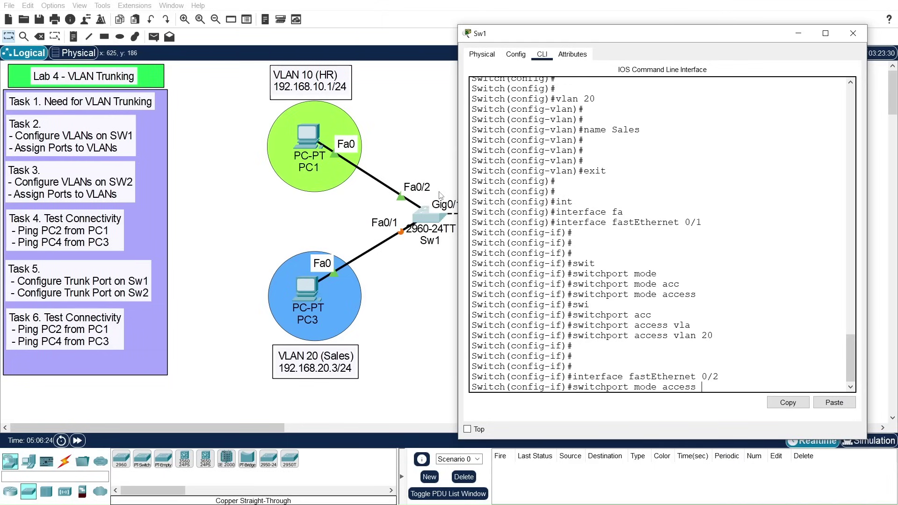
key("Return")
key("Up")
key("Up")
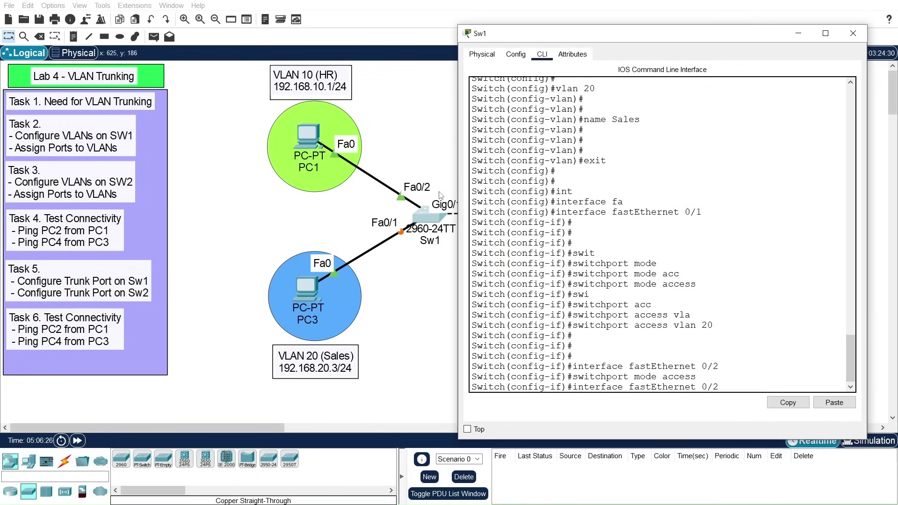
key("Up")
key("BackSpace")
key("BackSpace")
type("10")
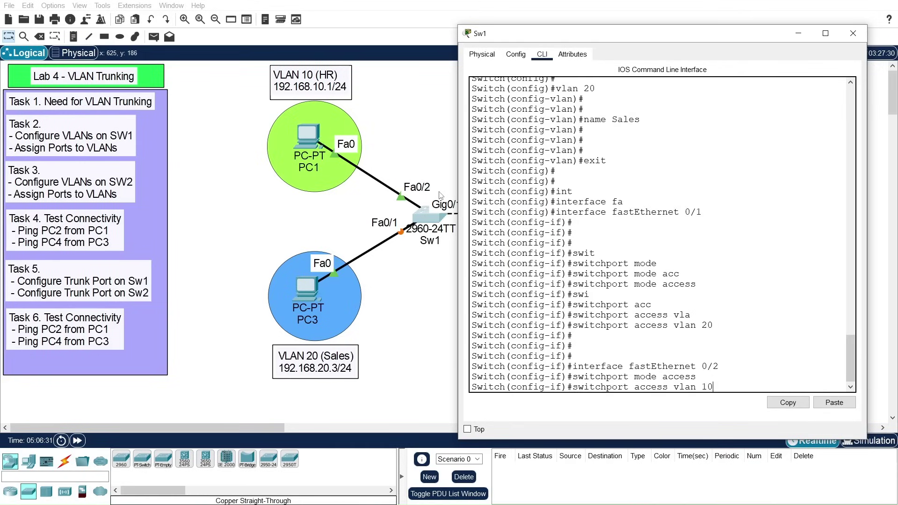
key("Return")
key("Return")
key("Return")
key("Return")
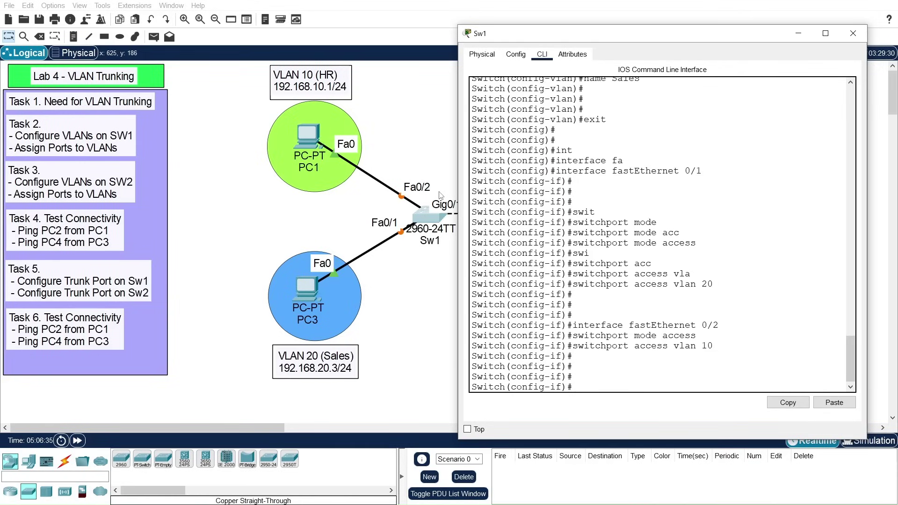
type("xit")
key("Return")
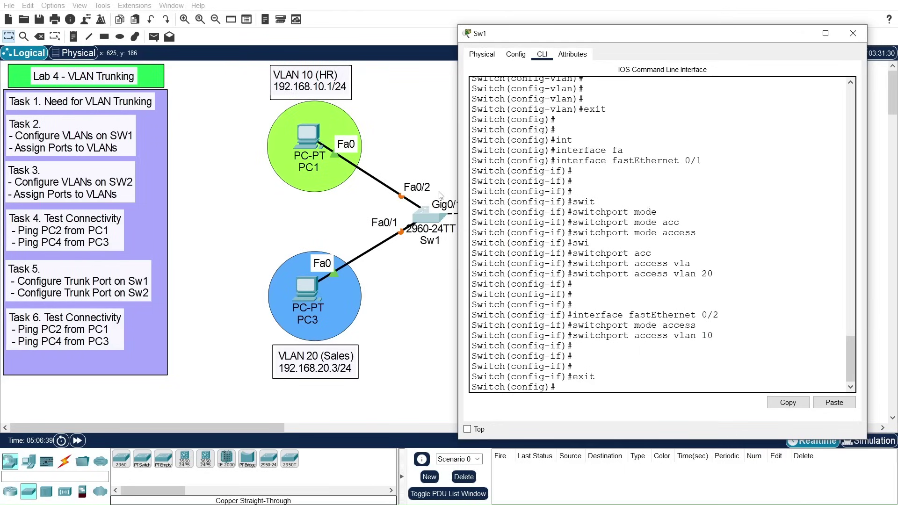
Step: Exit to privileged mode and copy running-config to startup-config with the default filename
type("exit")
key("Return")
key("Return")
key("Return")
type("copy")
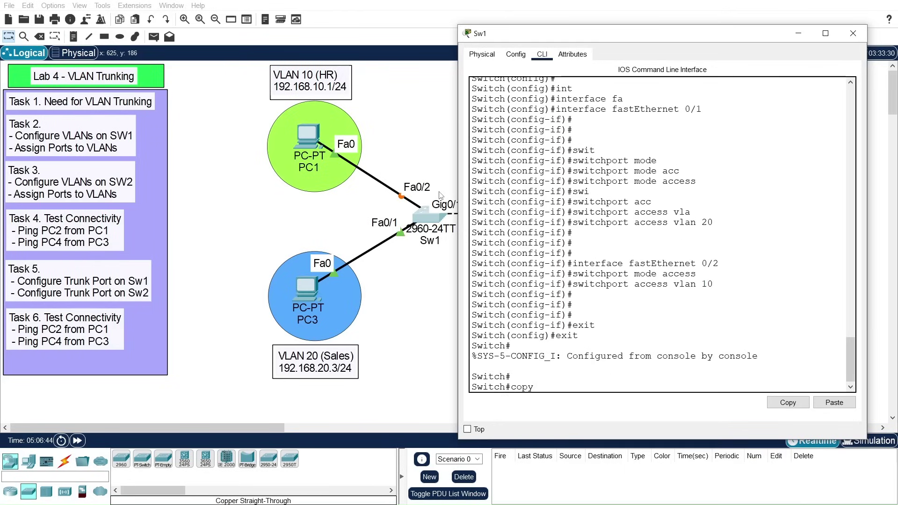
key("Tab")
type("run")
key("Tab")
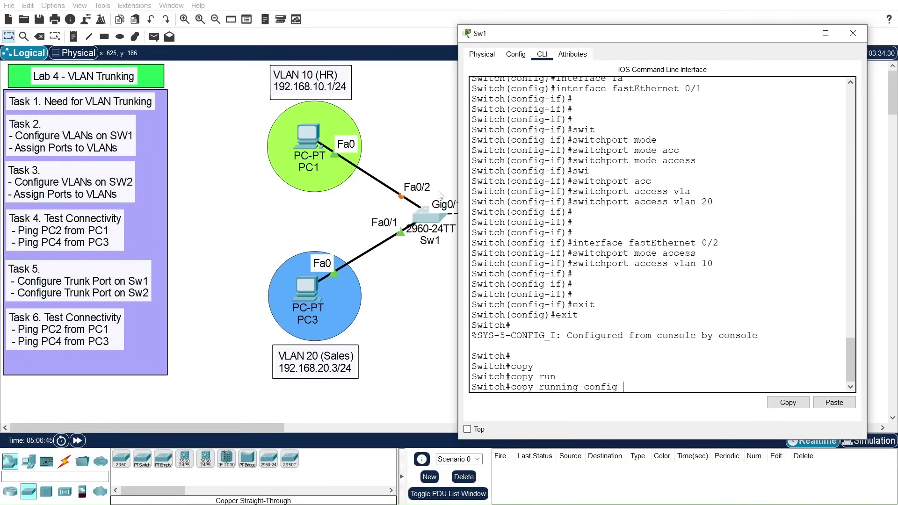
type("star")
key("Tab")
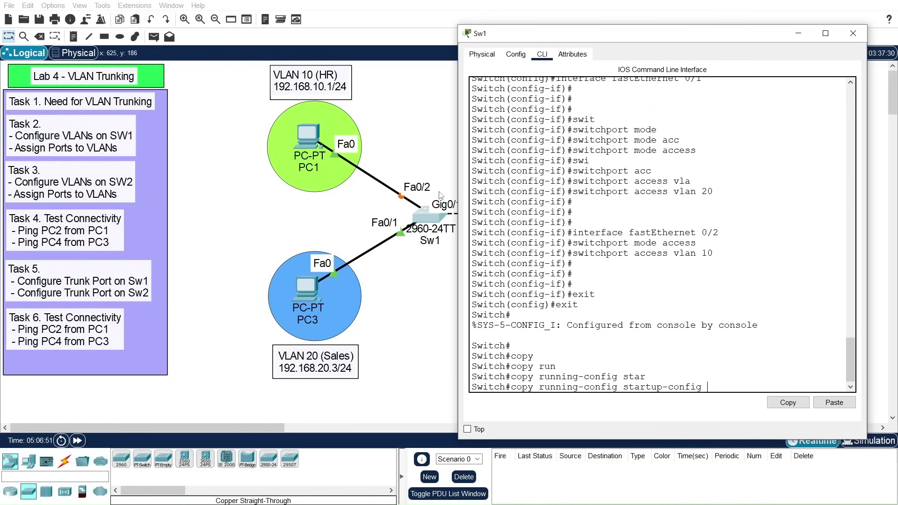
key("Return")
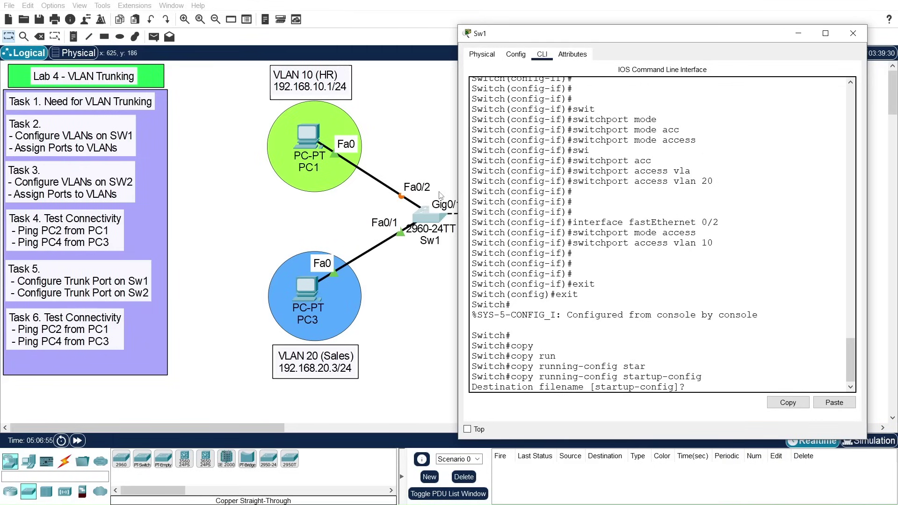
key("Return")
key("Return")
key("Return")
Step: Save the configuration again with write memory
type("wri")
key("Tab")
type("me")
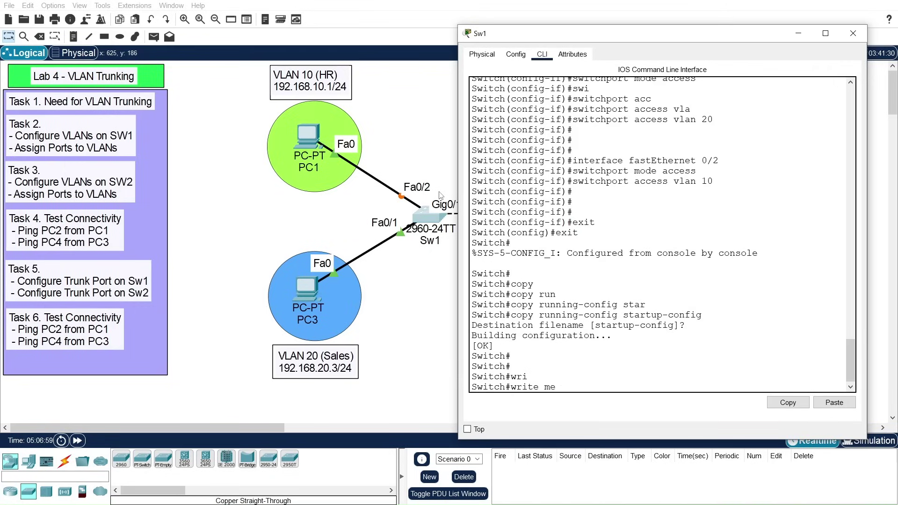
type("m")
key("Tab")
key("Return")
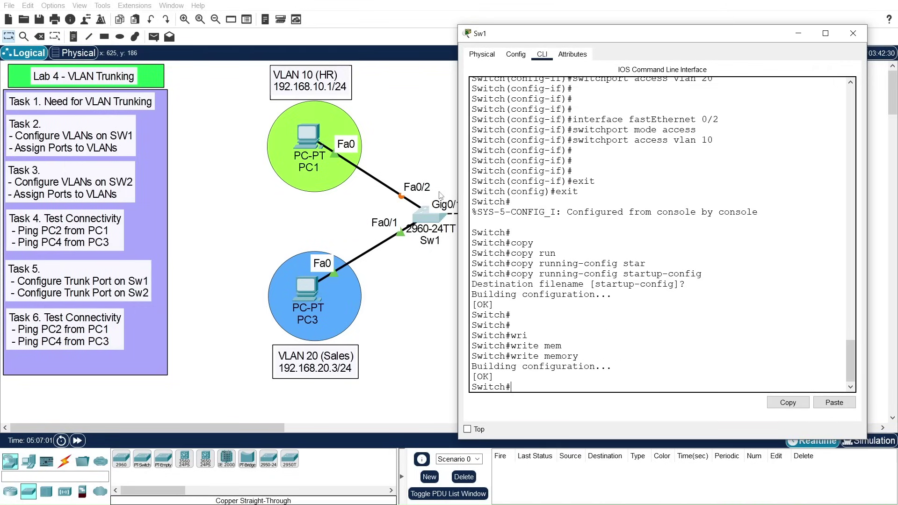
key("Return")
key("Return")
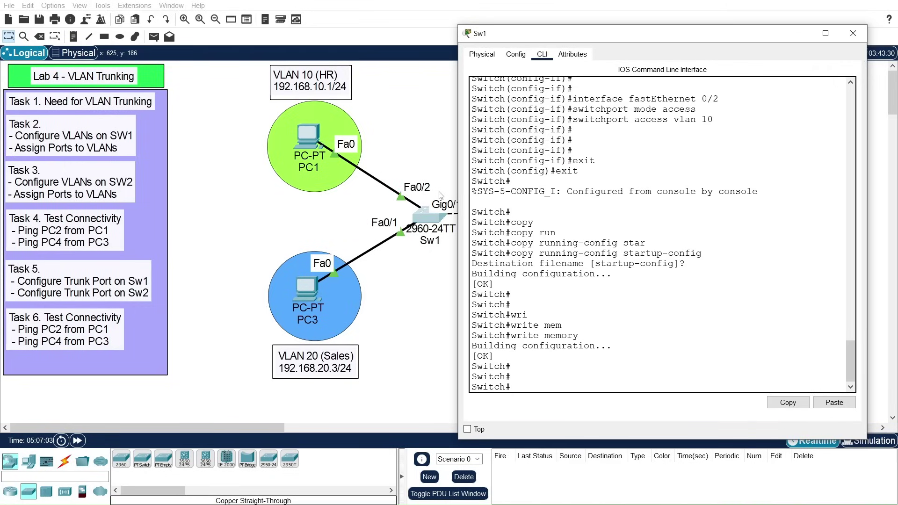
Step: Close Sw1's window and open the second switch's CLI
left_click(852, 33)
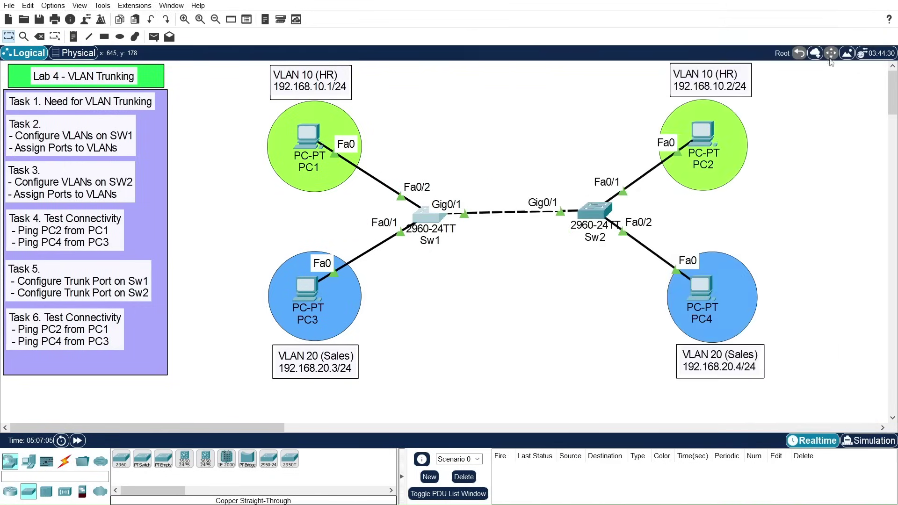
left_click(592, 212)
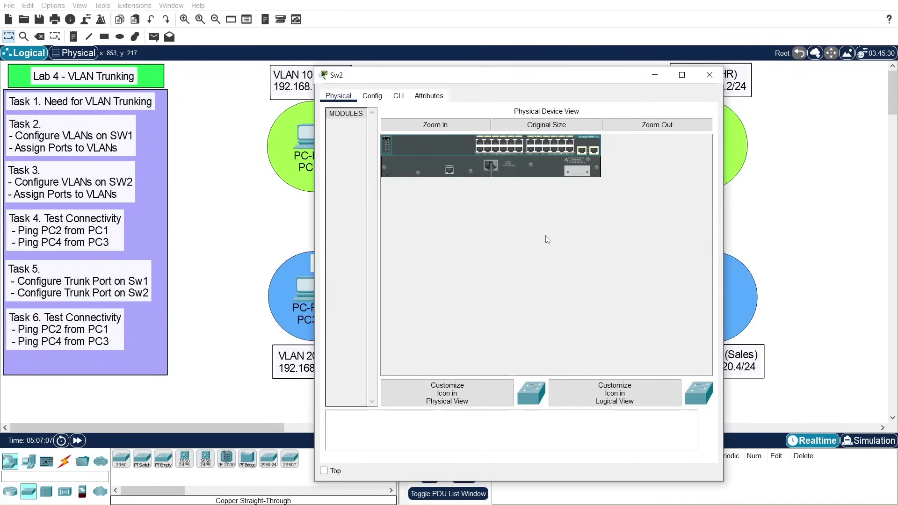
left_click(398, 96)
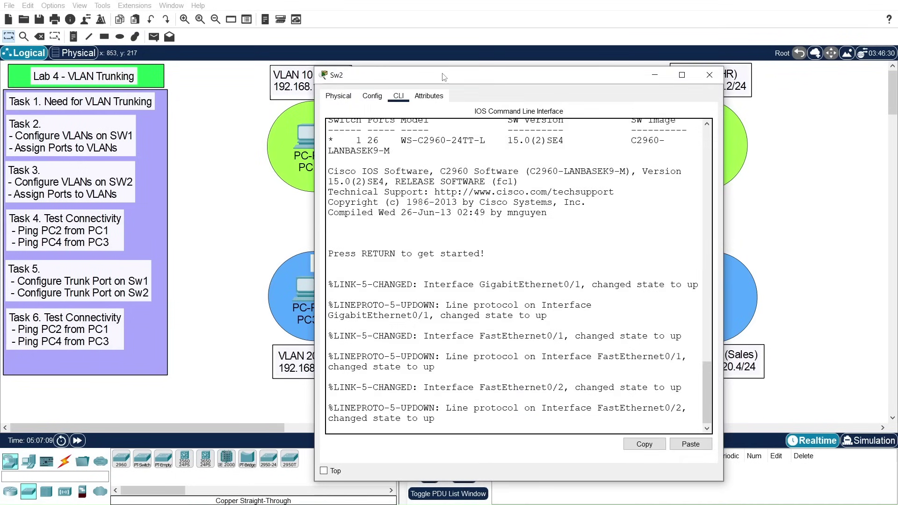
left_click_drag(443, 77, 511, 63)
Step: Enter global configuration mode and set the hostname to Sw2
key("Return")
key("Return")
key("Return")
key("Return")
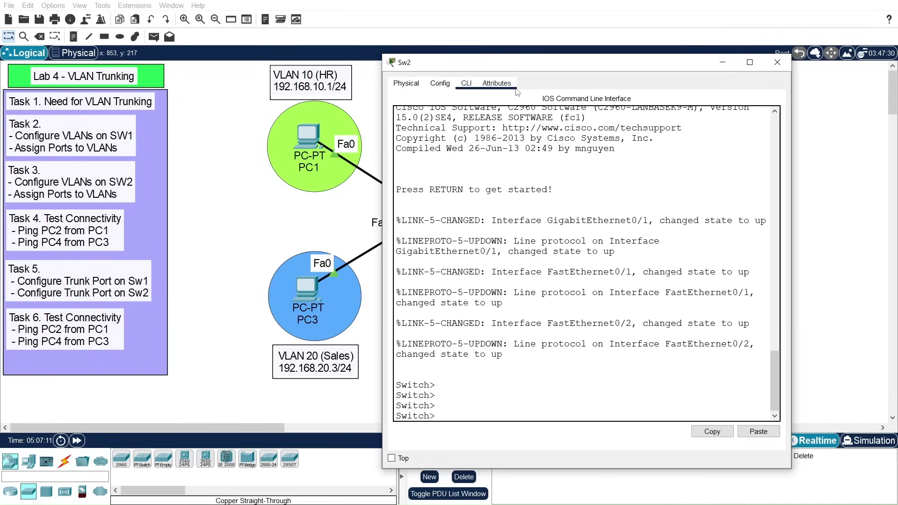
type("en")
key("Return")
type("conf t")
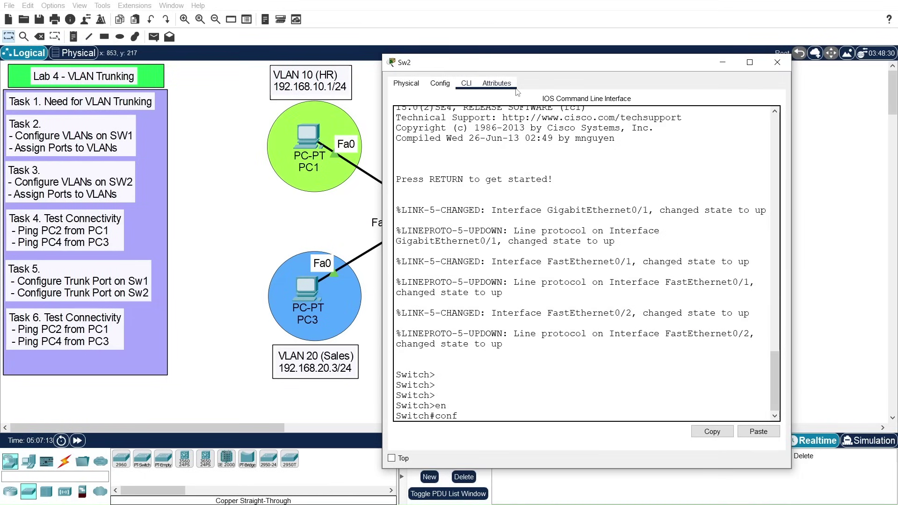
key("Return")
key("Return")
key("Return")
type("host")
key("Tab")
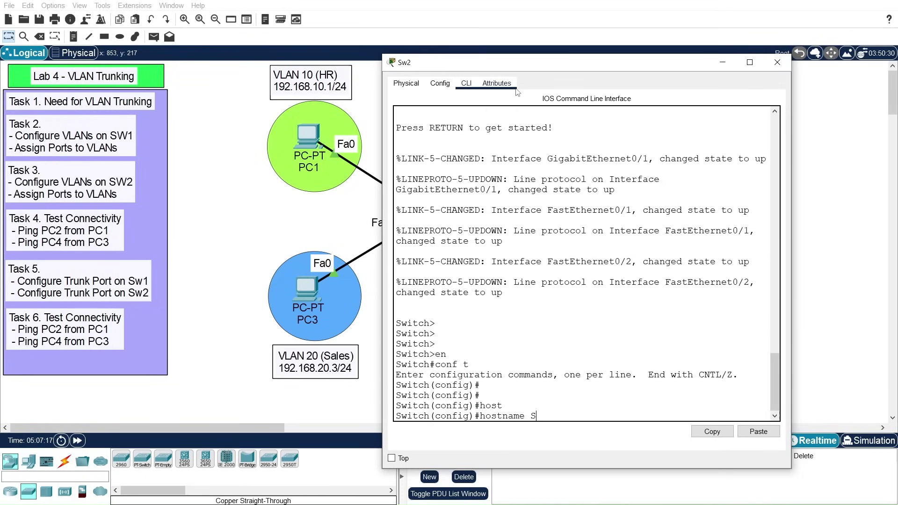
type("Sw2")
key("Return")
key("Return")
key("Return")
key("Return")
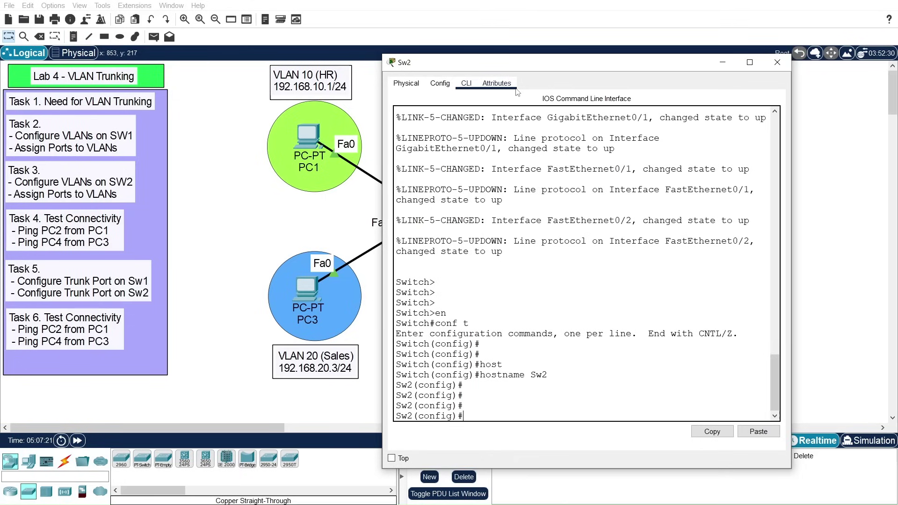
Step: Create VLAN 10 named HR on Sw2
left_click_drag(536, 63, 355, 22)
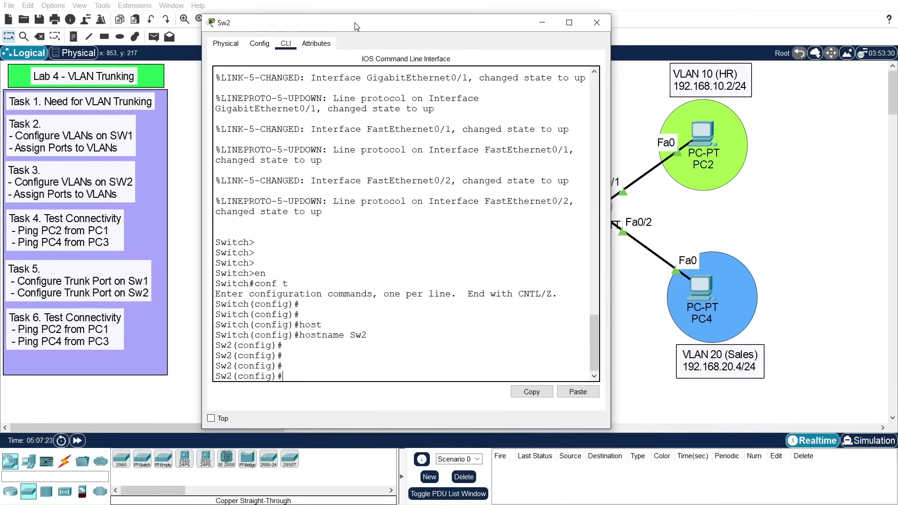
type("vlan 10")
key("Return")
type("name")
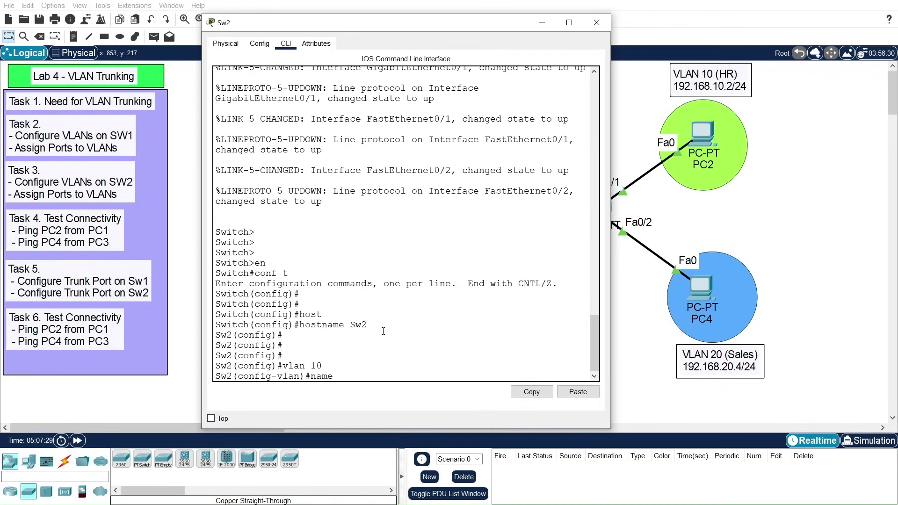
type(" HR")
key("Return")
key("Return")
key("Return")
type("exit")
key("Return")
key("Return")
Step: Create VLAN 20 named Sales on Sw2
type("vl")
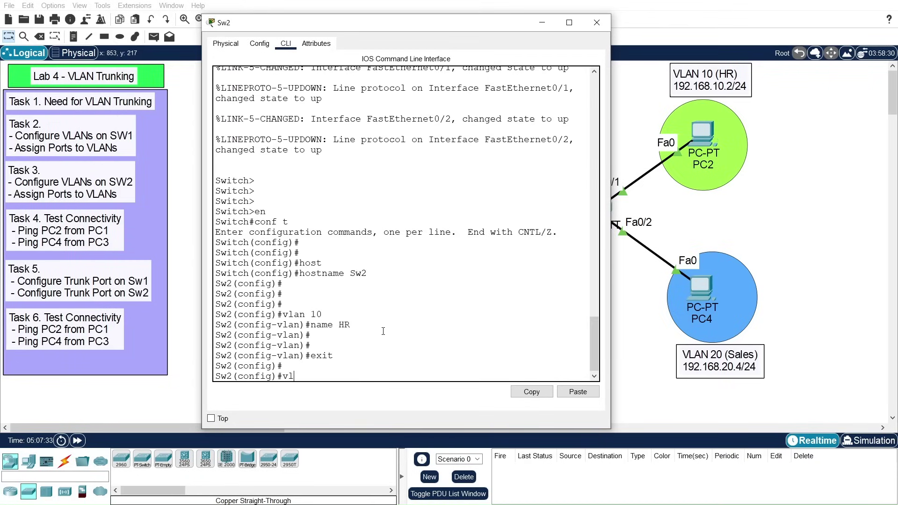
type("an 20")
key("Return")
type("nam")
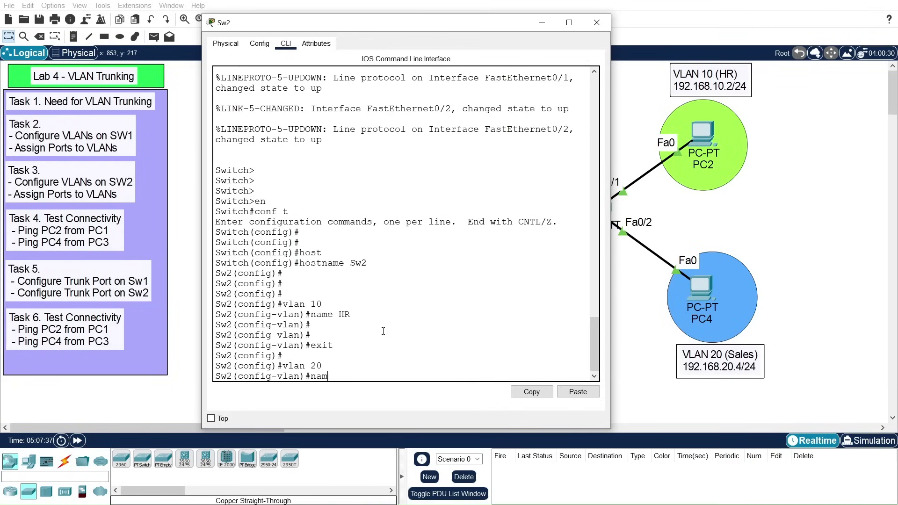
type("e Sales")
key("Return")
key("Return")
key("Return")
type("exit")
key("Return")
key("Return")
key("Return")
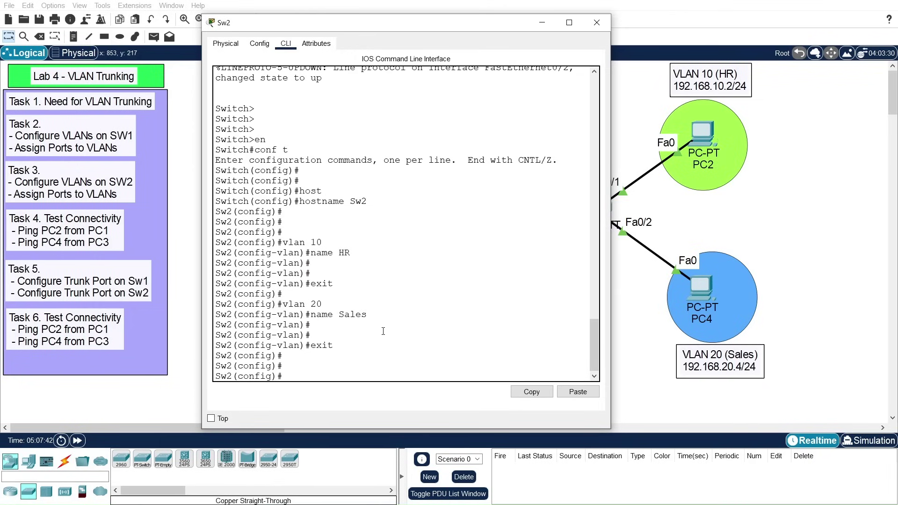
left_click_drag(487, 30, 428, 23)
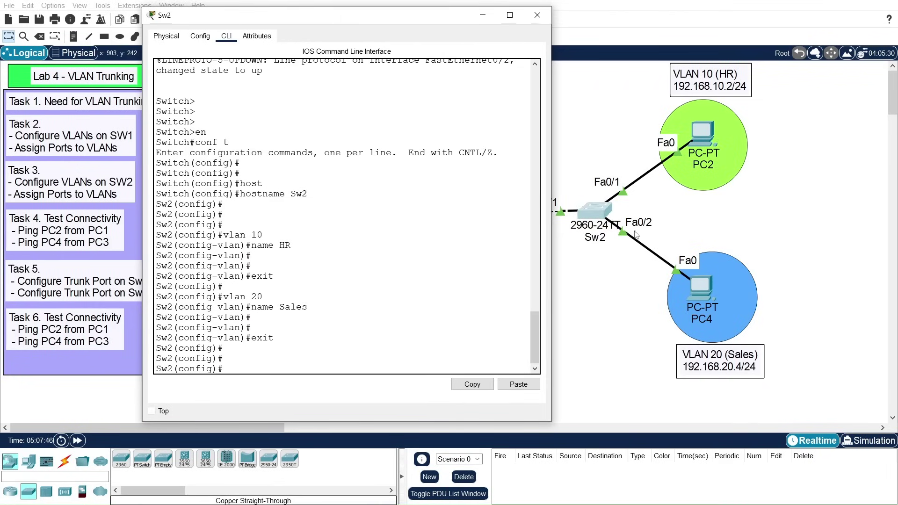
Step: Set Sw2's Fa0/1 to switchport mode access
type("int")
key("Tab")
type("fa")
key("Tab")
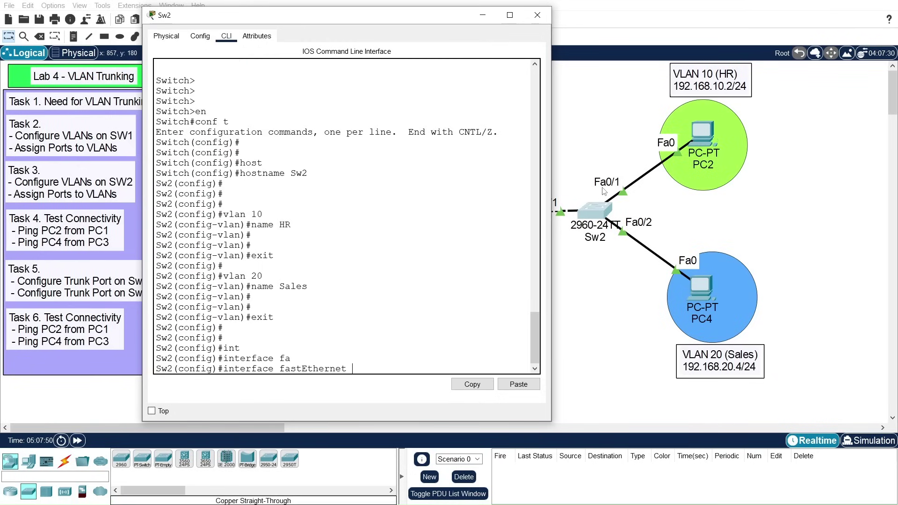
type("0/1")
key("Return")
key("Return")
key("Return")
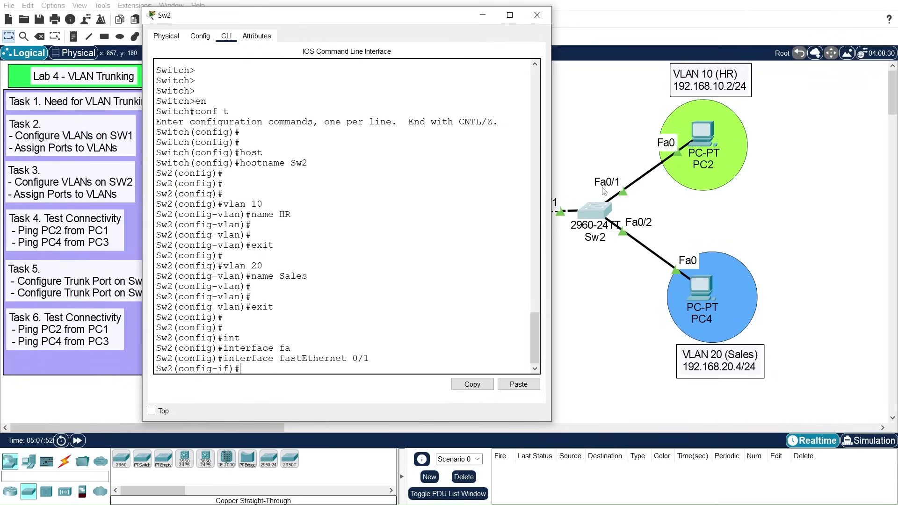
type("swi")
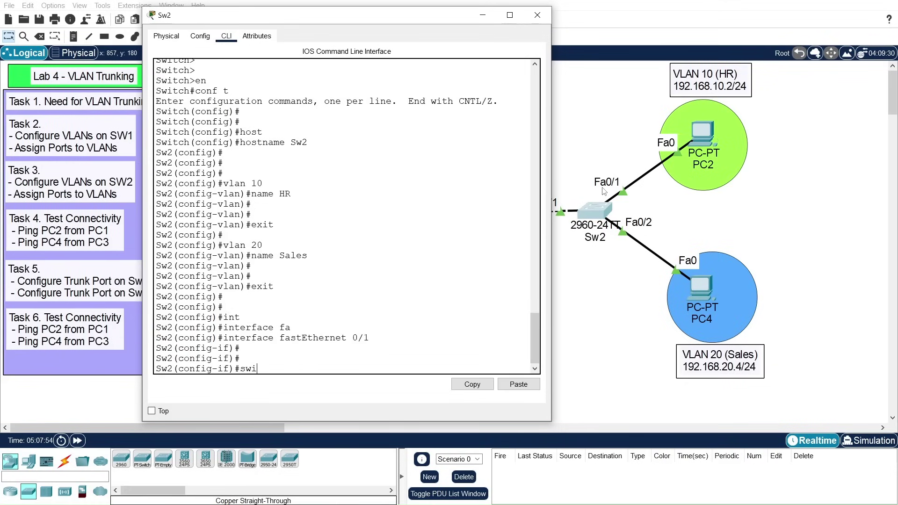
key("Tab")
type("mode acce")
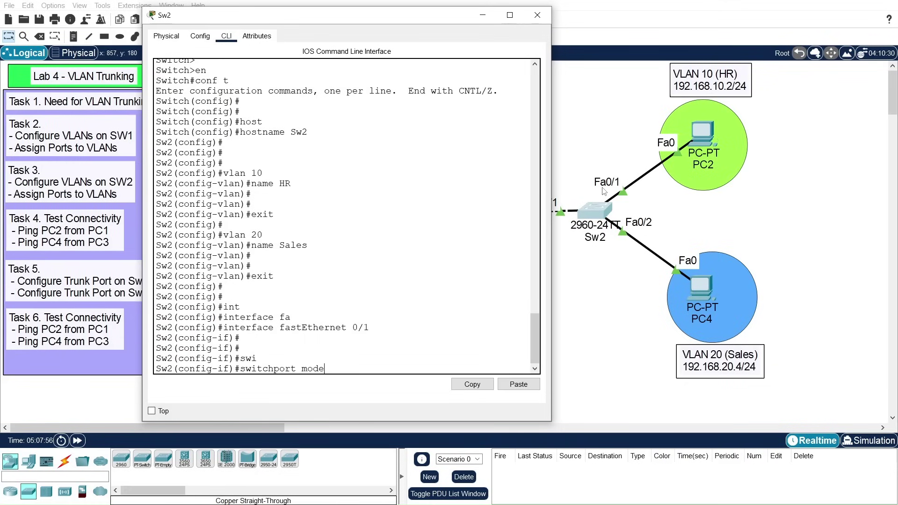
key("Tab")
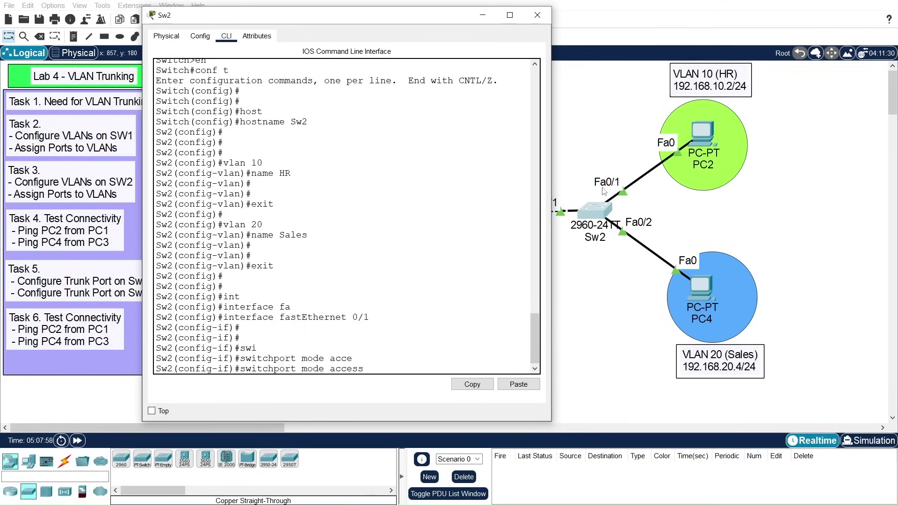
key("Return")
key("Return")
key("Return")
Step: Assign Sw2's Fa0/1 to access VLAN 10
type("swi")
key("Tab")
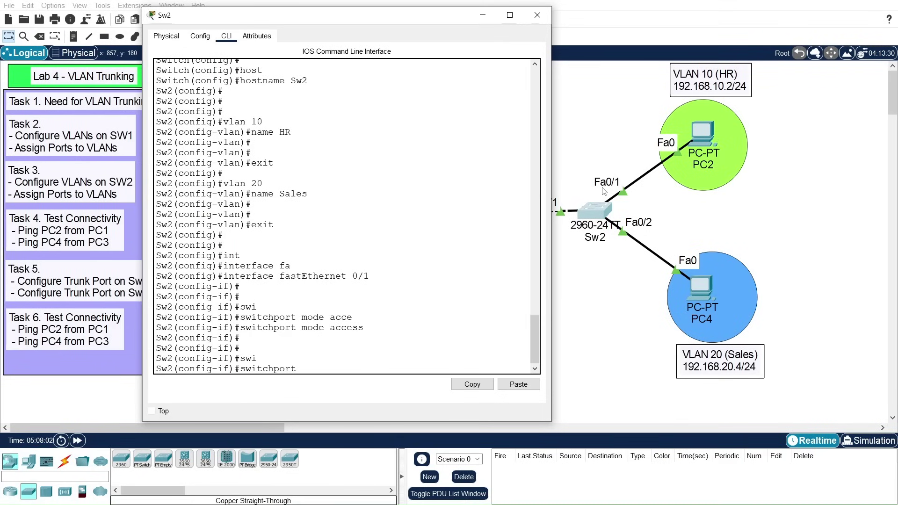
type("acc")
key("Tab")
type("vla")
key("Tab")
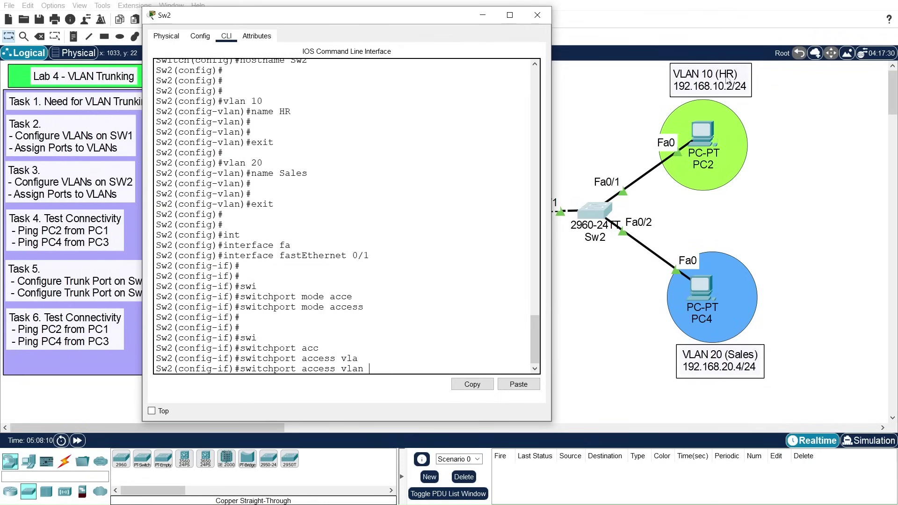
type("10")
key("Return")
key("Return")
key("Return")
Step: Make Sw2's Fa0/2 an access port in VLAN 20
key("Up")
key("Up")
key("Up")
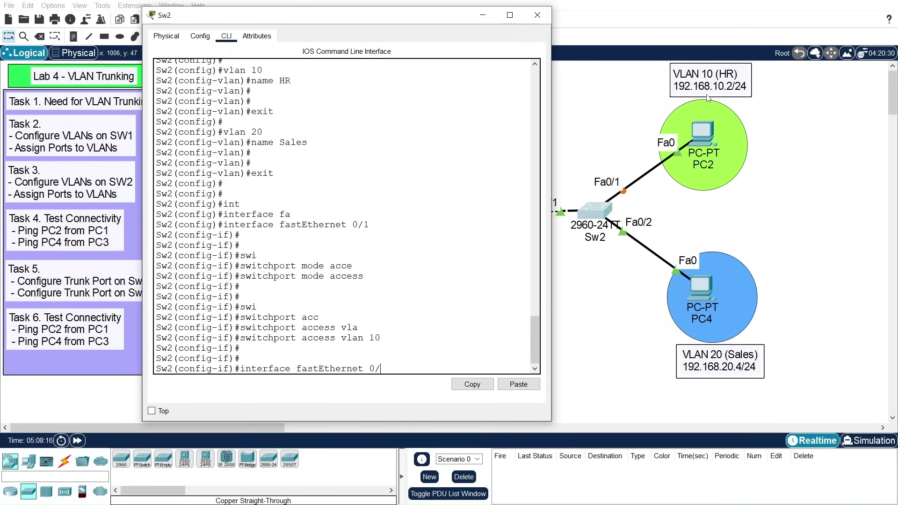
type("2")
key("Return")
key("Return")
key("Return")
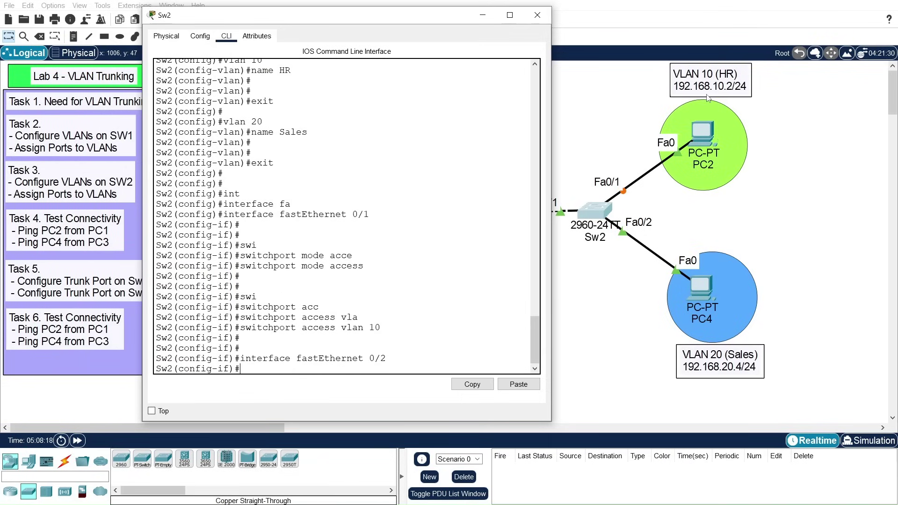
key("Up")
key("Up")
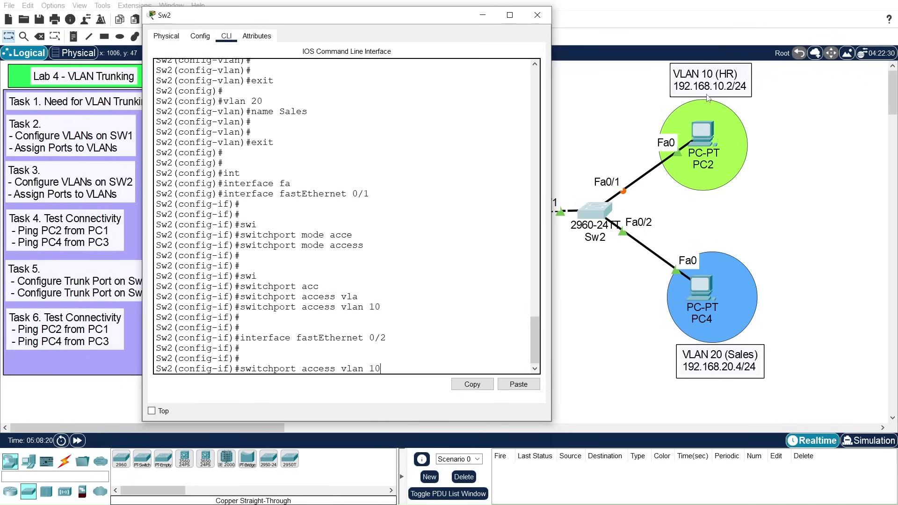
key("Up")
key("Return")
key("Up")
key("Up")
key("Up")
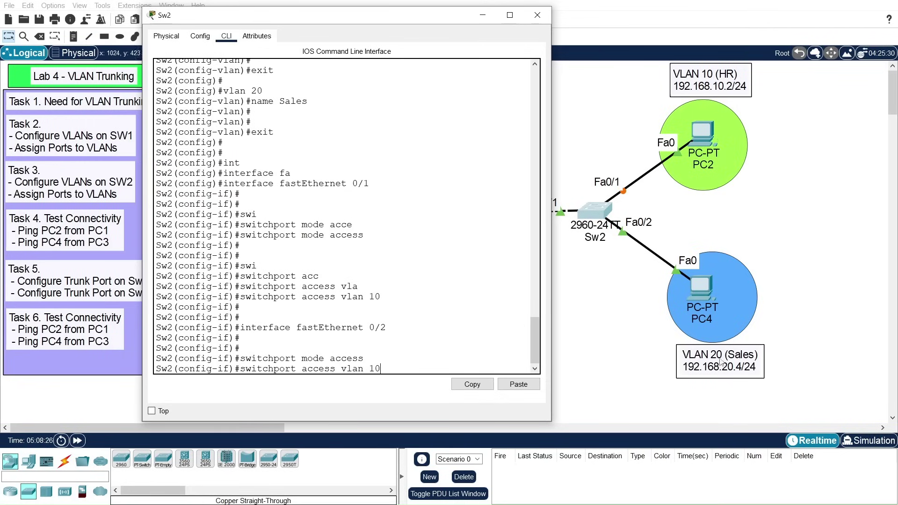
key("BackSpace")
key("BackSpace")
type("20")
key("Return")
key("Return")
key("Return")
key("Return")
Step: Exit configuration mode, save Sw2 with write memory, and close its window
type("exit")
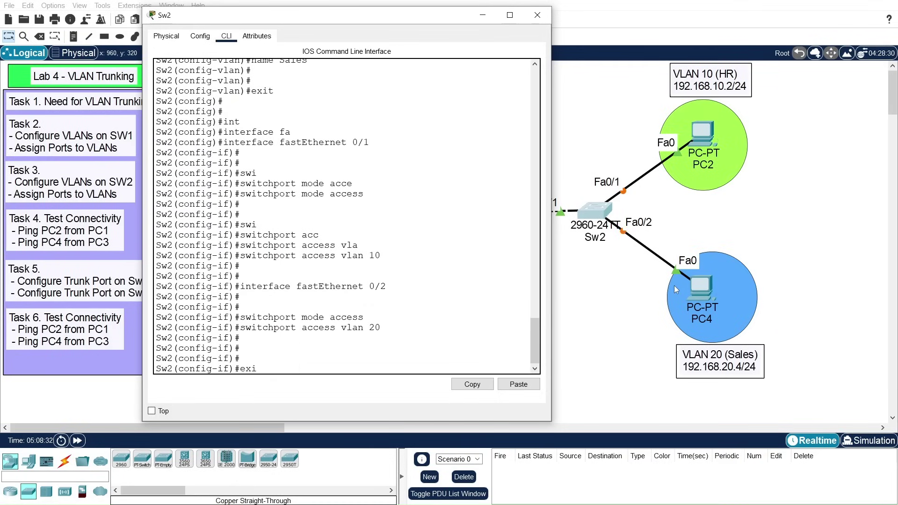
key("Return")
key("Return")
key("Return")
type("exit")
key("Return")
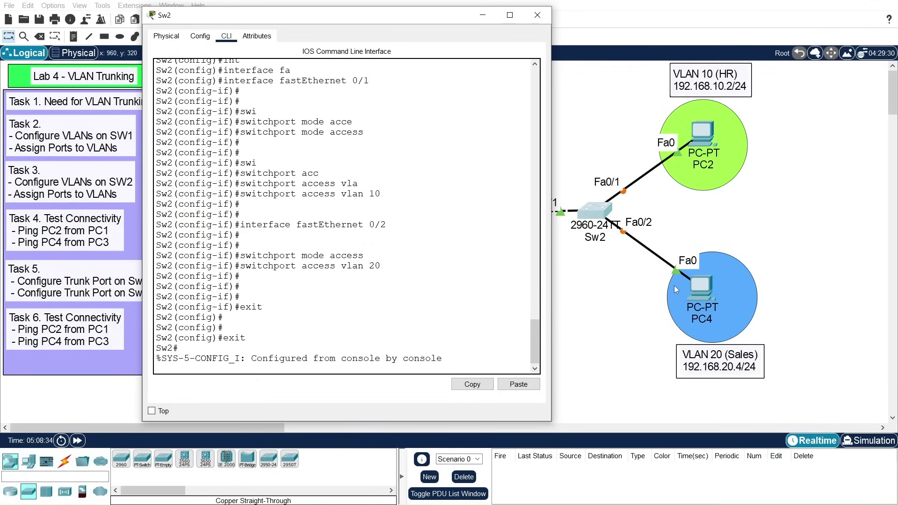
key("Return")
key("Return")
type("wri")
key("Tab")
type("me")
key("Tab")
key("Return")
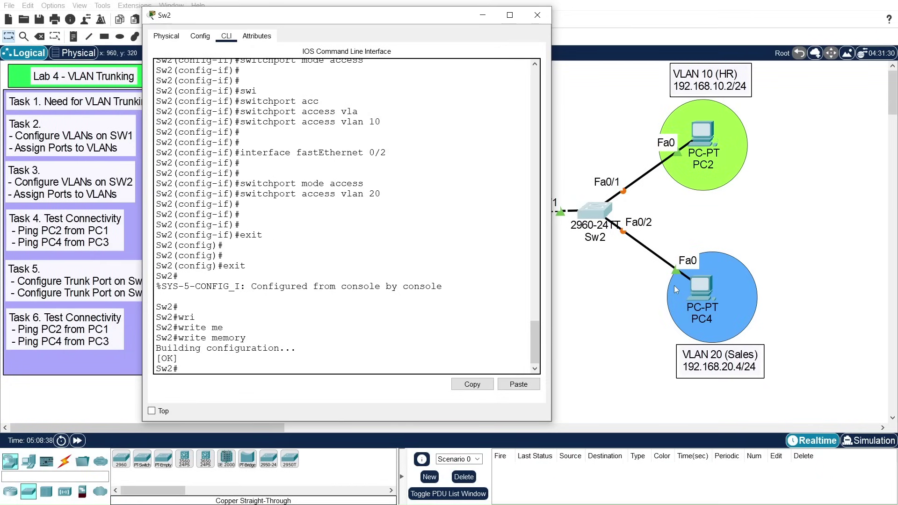
key("Return")
key("Return")
key("Return")
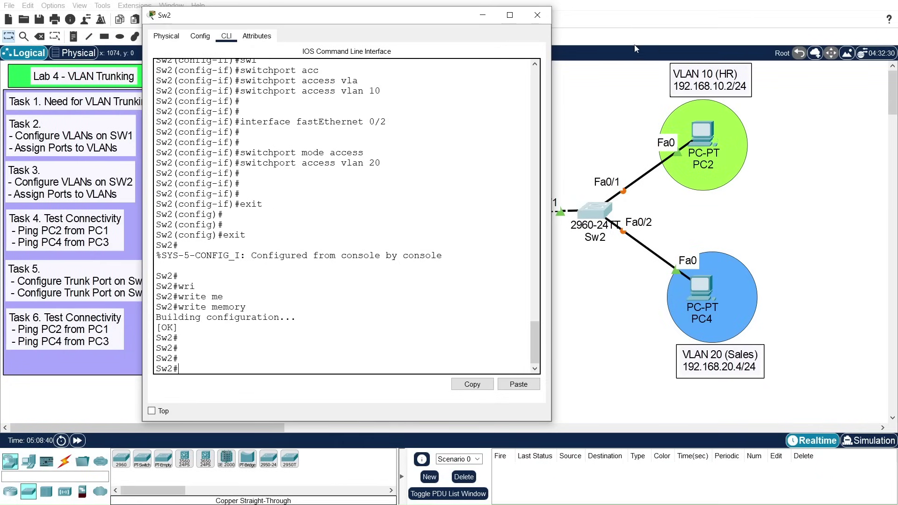
left_click(537, 17)
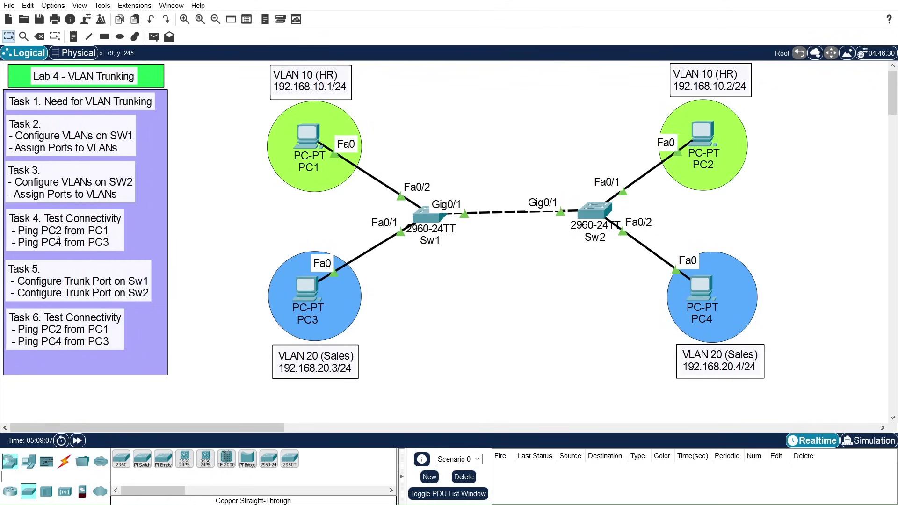
Step: From PC1's command prompt, ping PC2 at 192.168.10.2
left_click(309, 143)
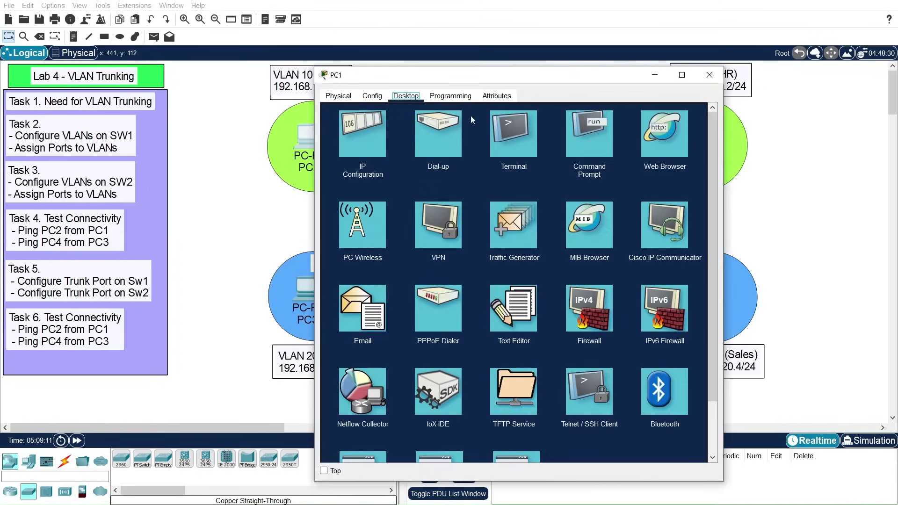
left_click_drag(476, 80, 417, 197)
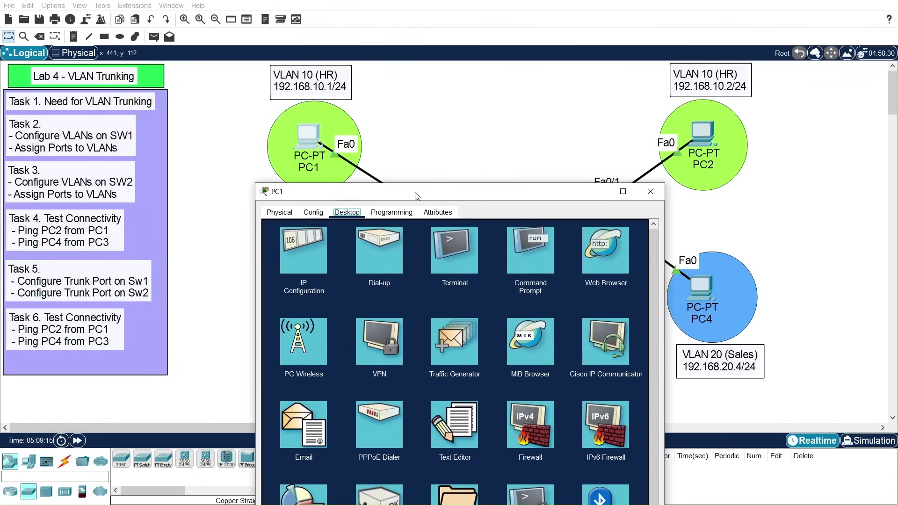
left_click(528, 254)
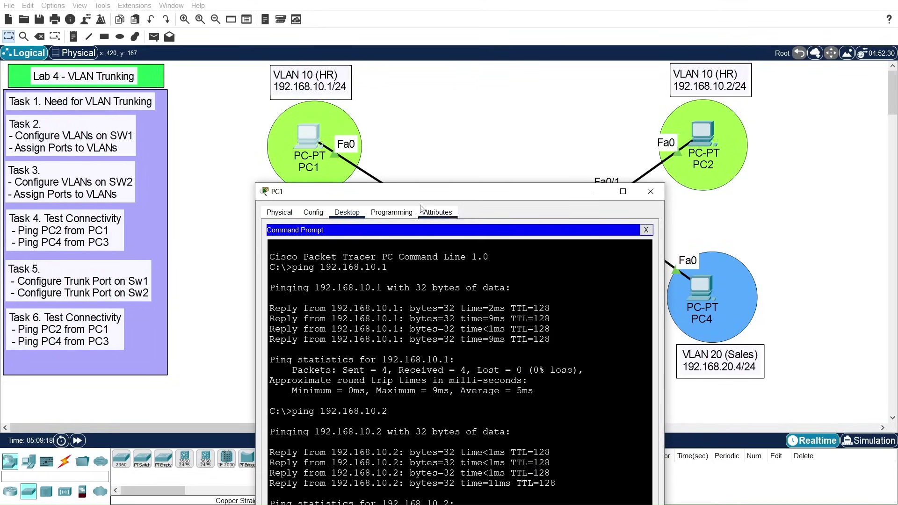
key("Return")
key("Return")
key("Return")
key("Return")
key("Return")
key("Return")
key("Return")
key("Return")
key("Return")
key("Return")
key("Return")
key("Return")
key("Return")
key("Return")
key("Return")
key("Return")
key("Return")
key("Return")
key("Return")
key("Return")
left_click_drag(432, 192, 444, 104)
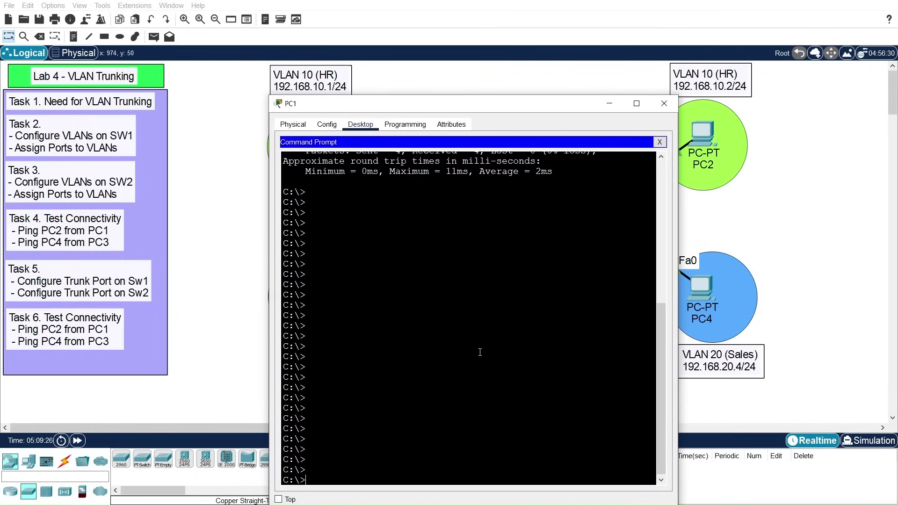
type("ping 192.168.10.2")
key("Return")
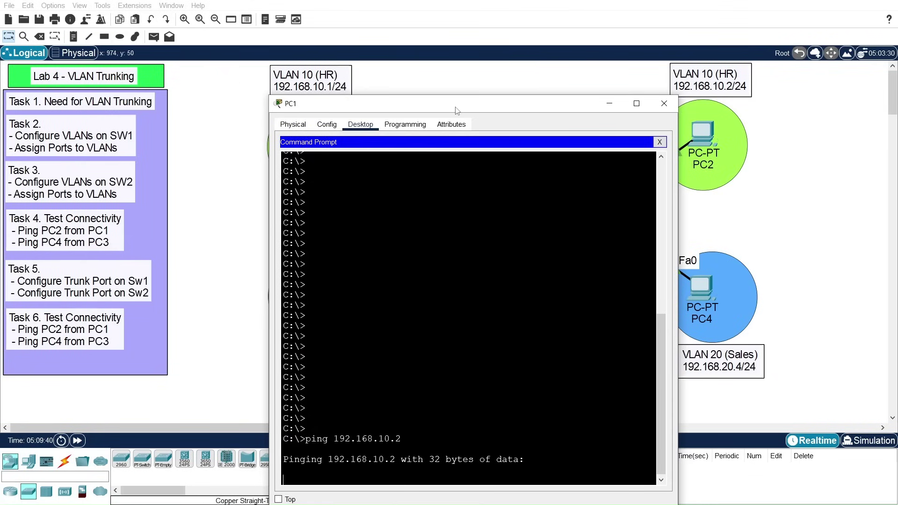
Step: Check that the ping requests timed out, then close PC1's window
left_click_drag(456, 108, 463, 234)
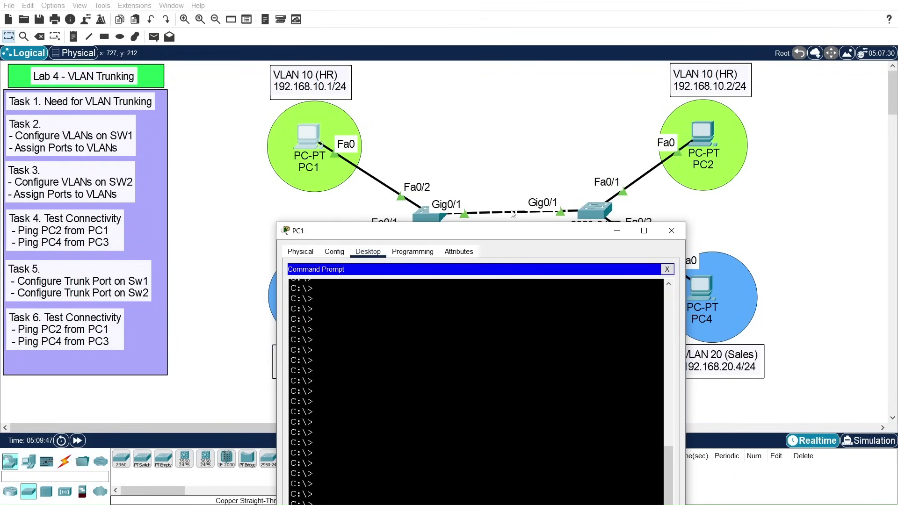
left_click_drag(473, 232, 468, 287)
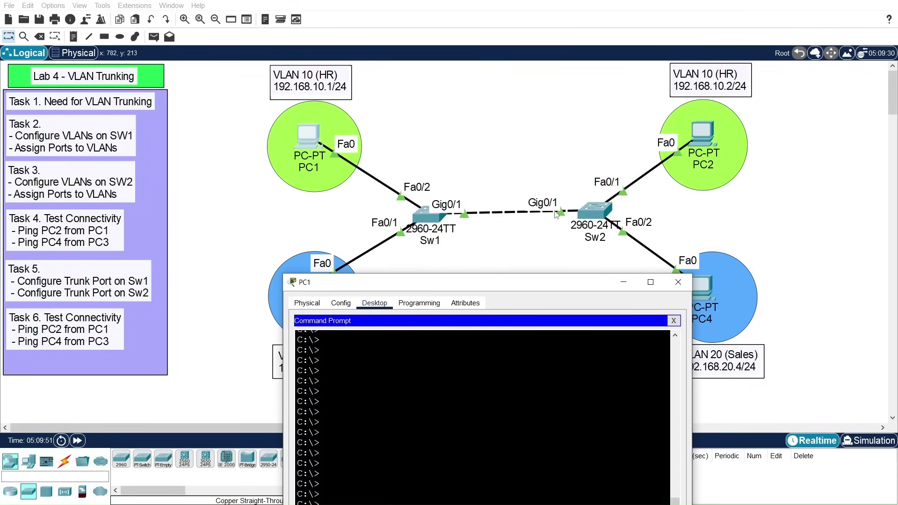
left_click_drag(470, 275, 449, 81)
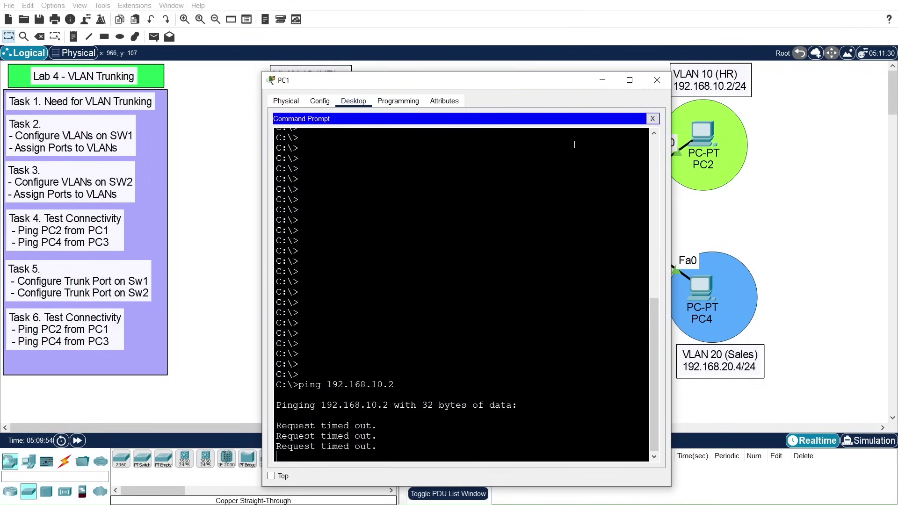
left_click_drag(496, 86, 485, 69)
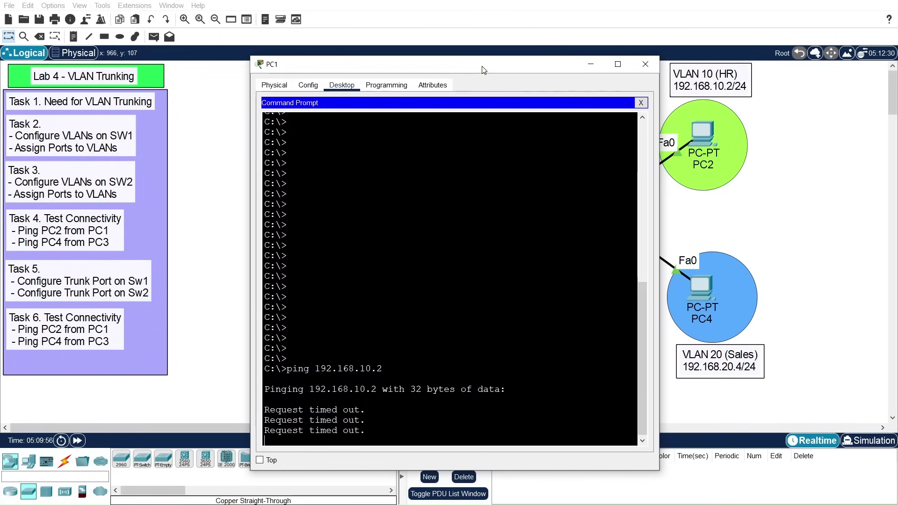
left_click(644, 65)
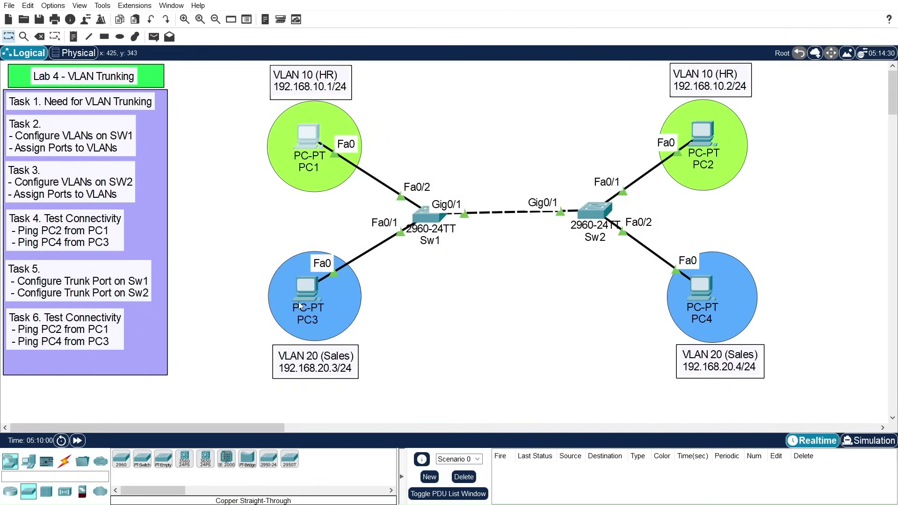
Step: Ping PC4 at 192.168.20.4 from PC3's command prompt, then close PC3 after the timeout
left_click(308, 293)
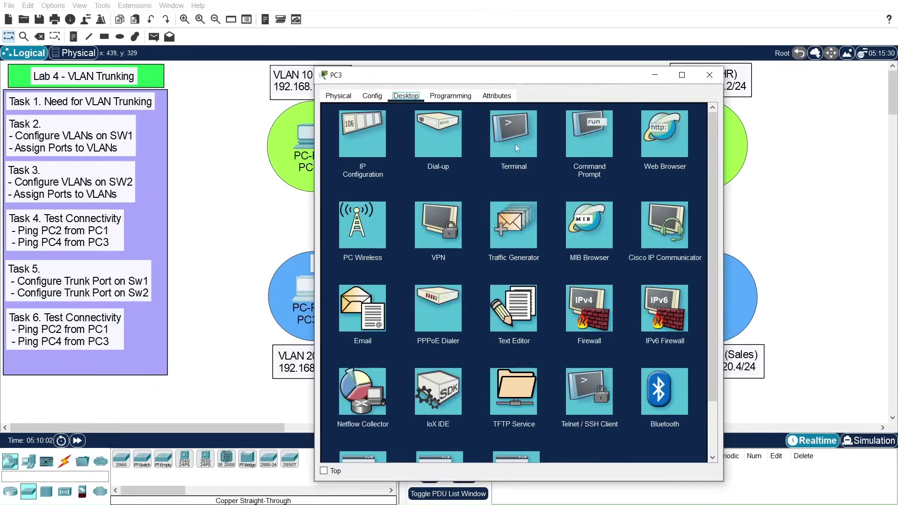
left_click(584, 144)
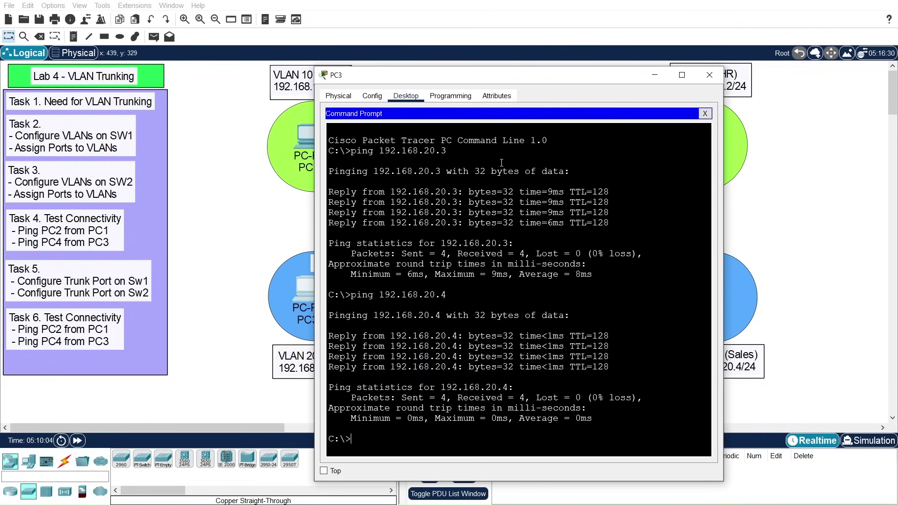
key("Return")
key("Return")
key("Return")
key("Return")
key("Return")
key("Return")
key("Return")
key("Return")
key("Return")
key("Return")
key("Return")
key("Return")
key("Return")
key("Return")
key("Return")
key("Return")
key("Return")
key("Return")
key("Return")
key("Return")
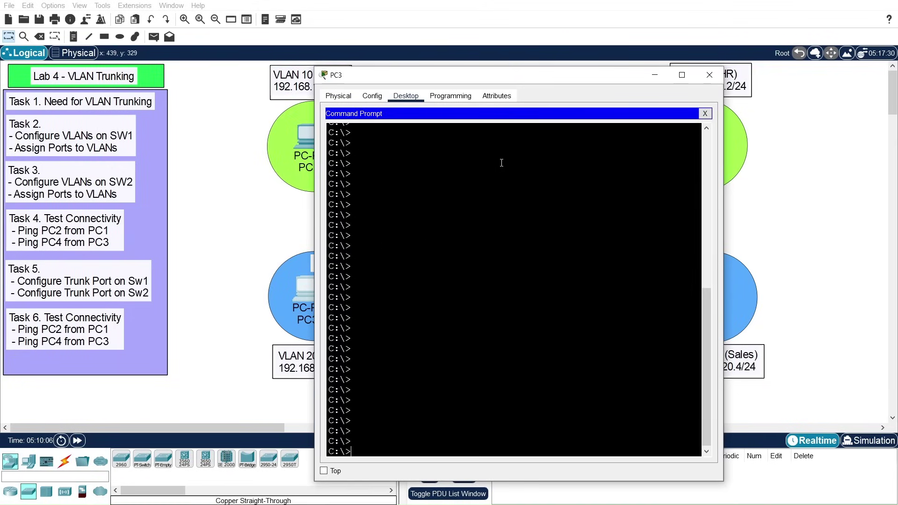
type("ping 192.168.")
left_click_drag(517, 76, 458, 60)
type(".20.4")
key("Return")
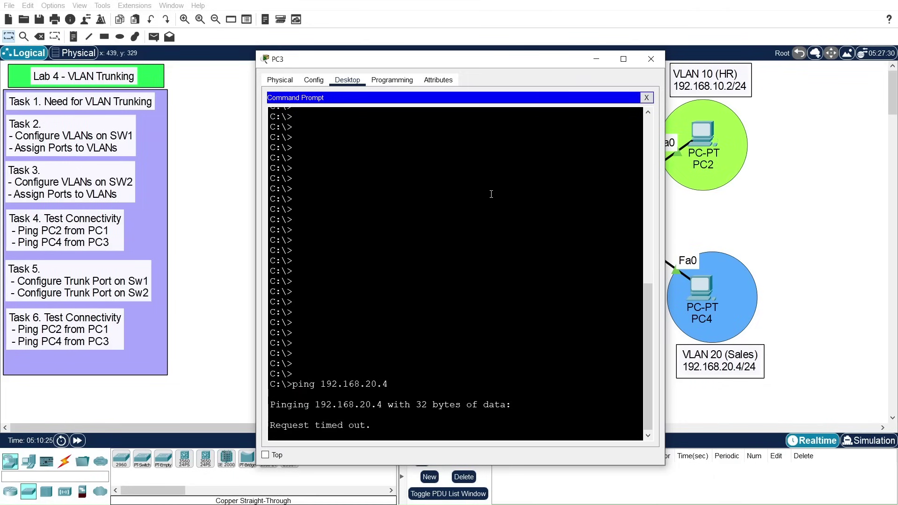
left_click(651, 59)
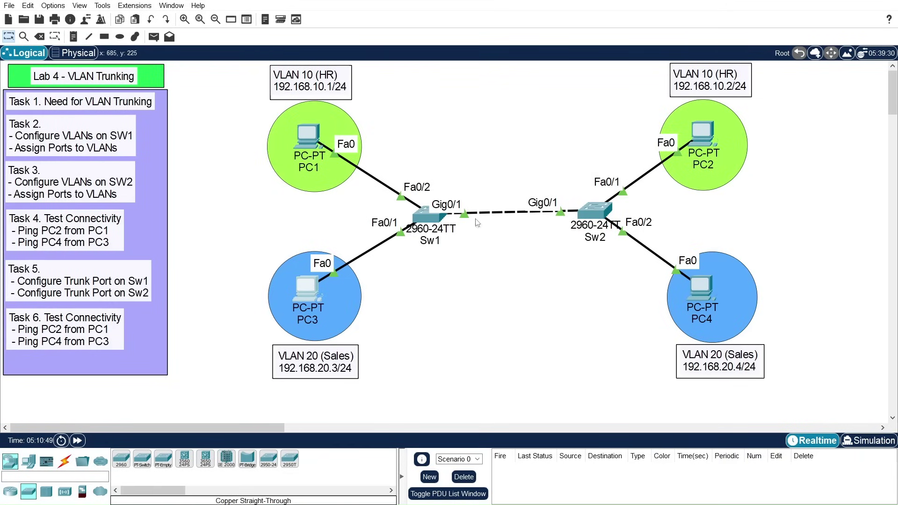
Step: In Sw1's CLI, enter conf t and interface gigabitEthernet 0/1
left_click(429, 226)
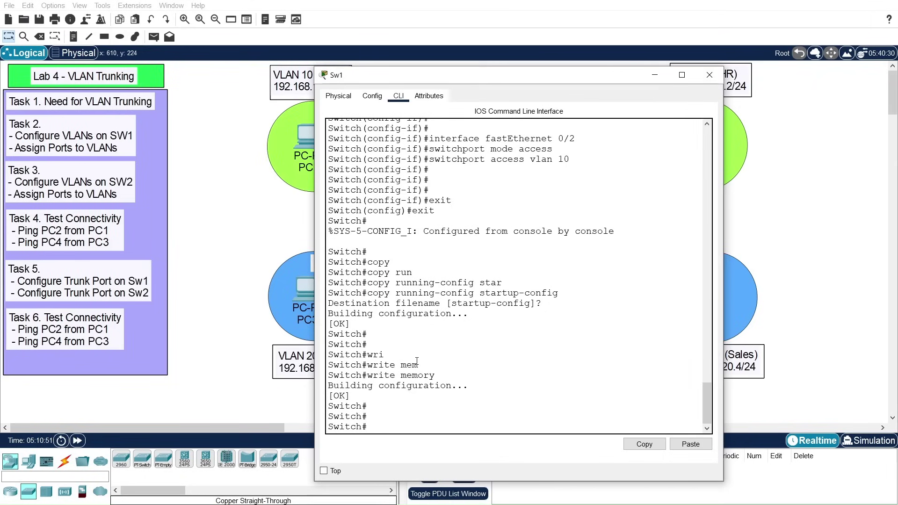
left_click(424, 421)
key("Return")
key("Return")
key("Return")
key("Return")
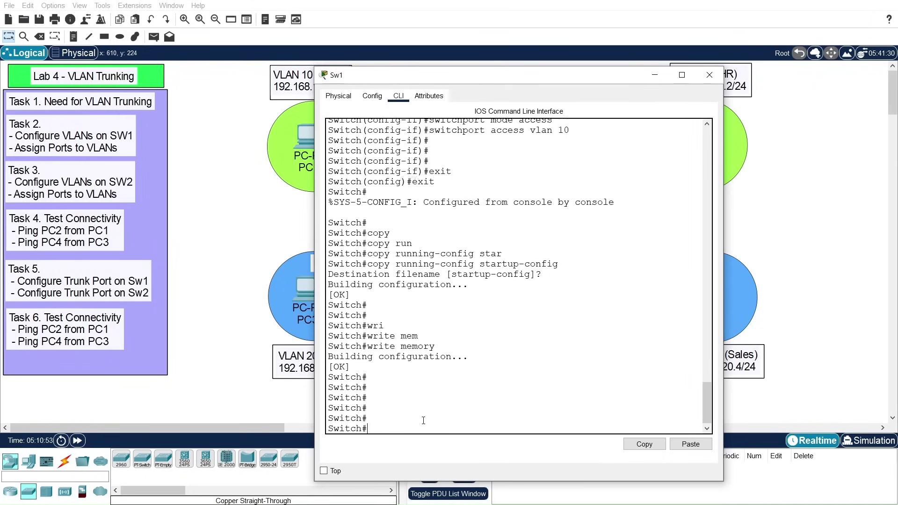
type("conf t")
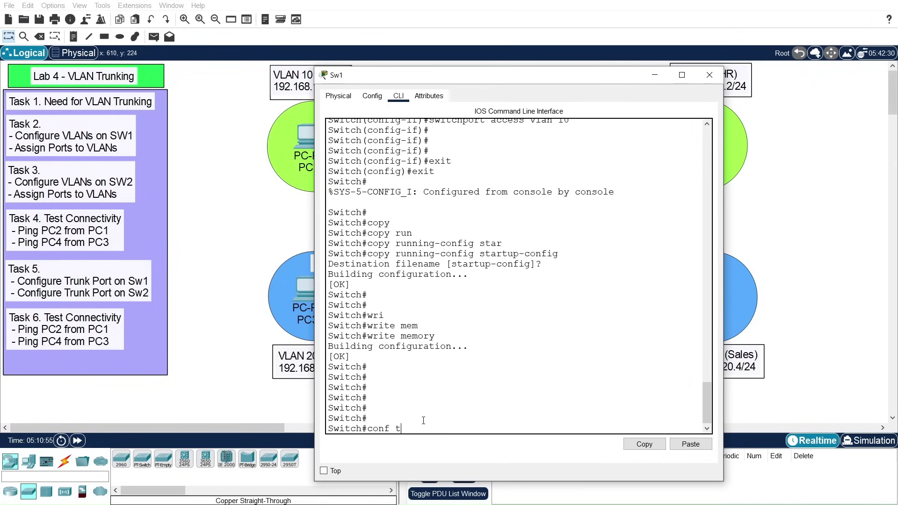
key("Return")
key("Return")
key("Return")
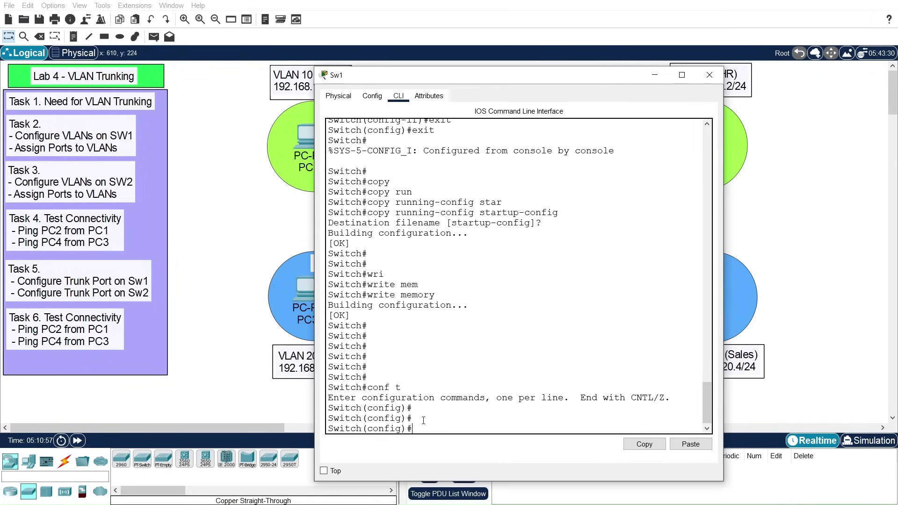
type("int")
key("Tab")
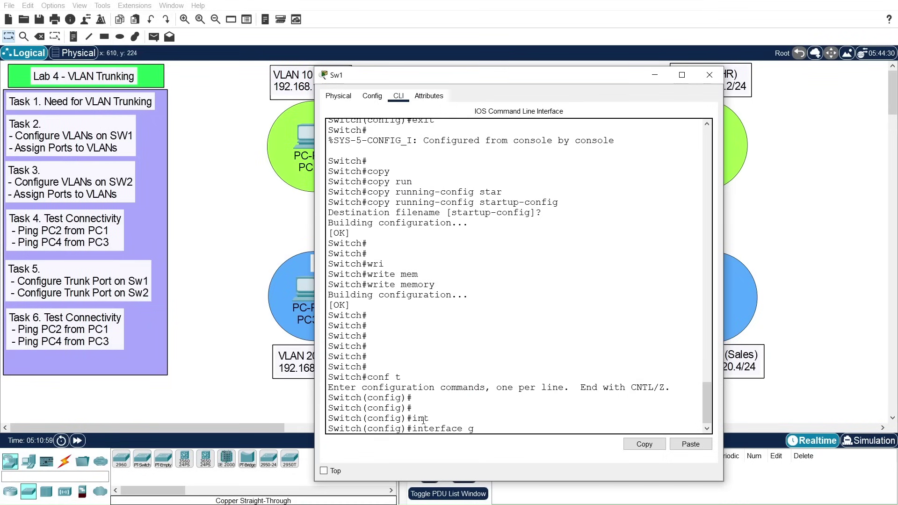
type("gi")
key("Tab")
type("0/1")
key("Return")
key("Return")
key("Return")
key("Return")
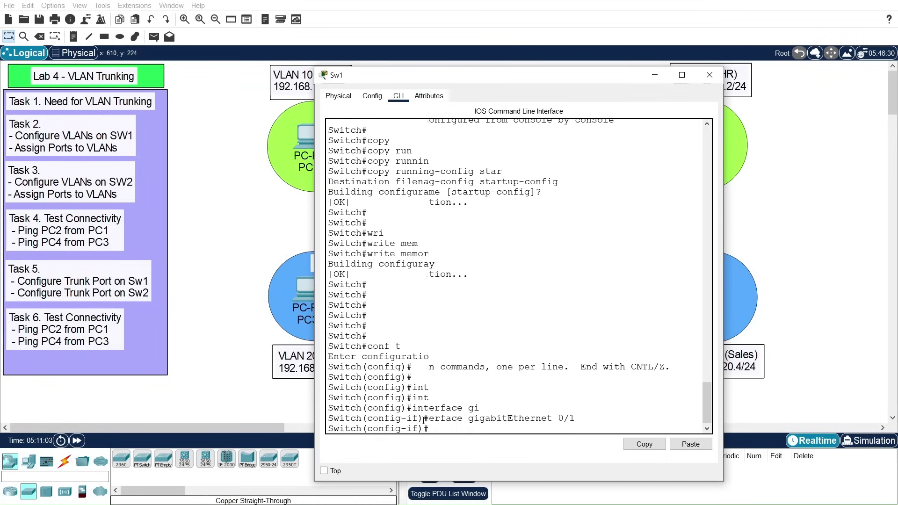
Step: Apply 'switchport mode trunk' to Gig0/1 and watch the line protocol come back up
type("swi")
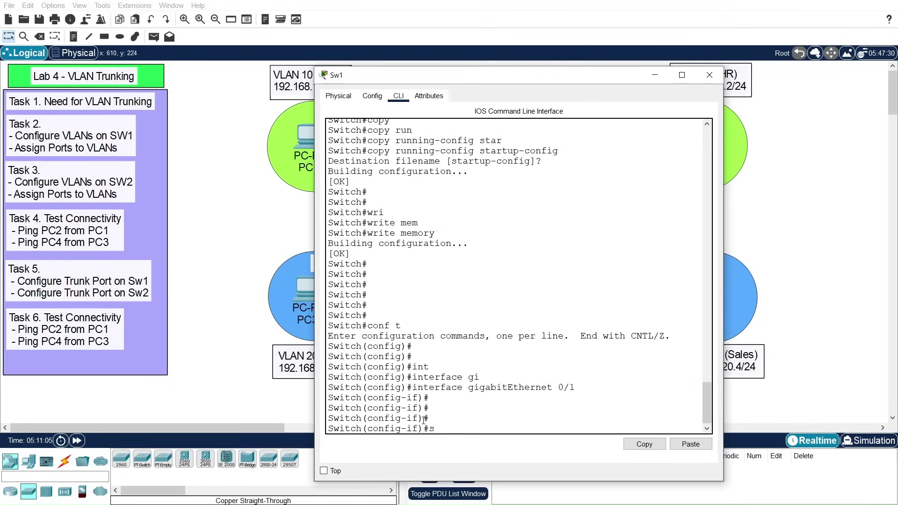
key("Tab")
type("mod")
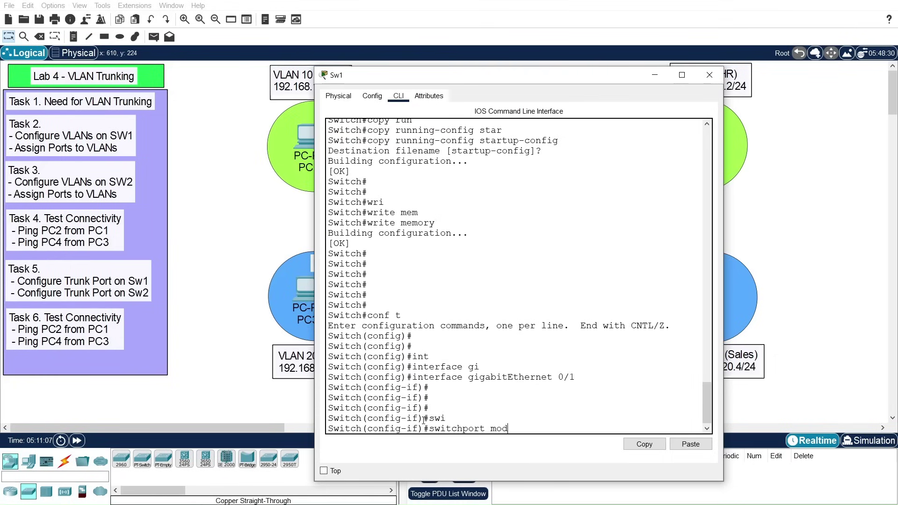
key("Tab")
type("tru")
key("Tab")
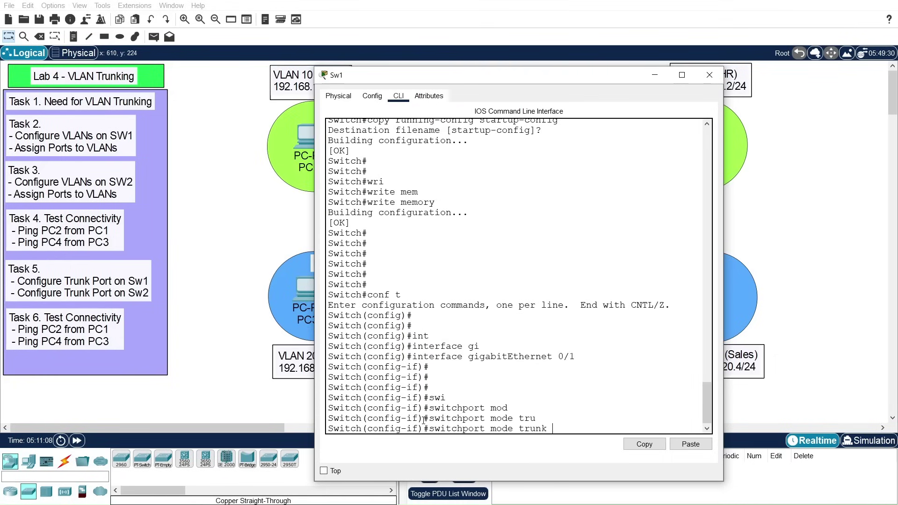
key("Return")
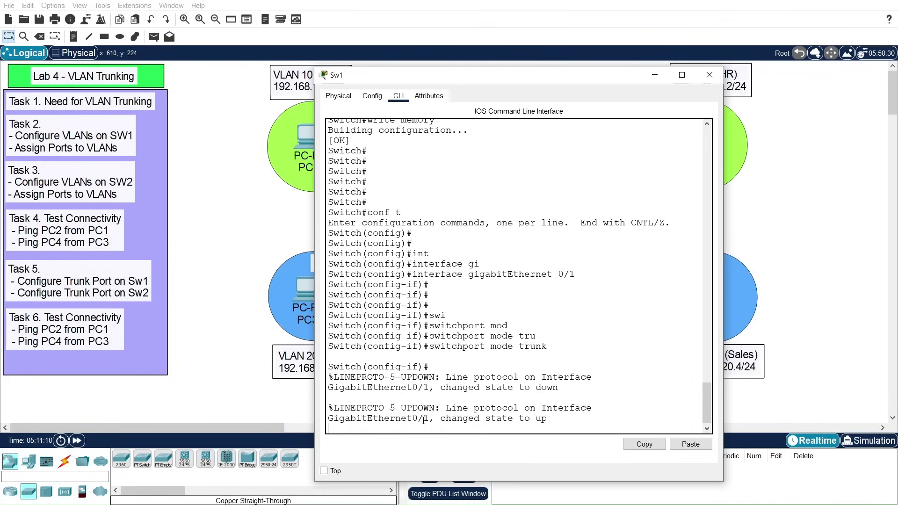
key("Return")
key("Return")
key("Return")
key("Return")
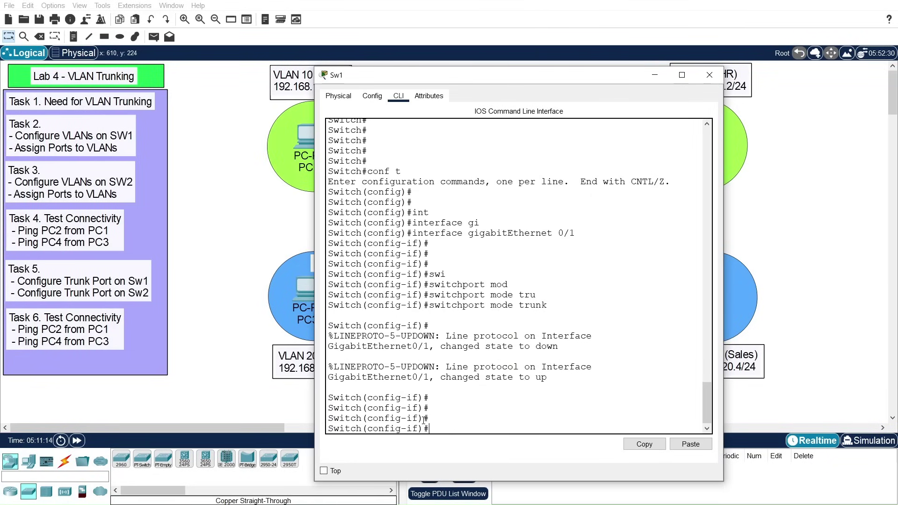
left_click_drag(488, 85, 510, 66)
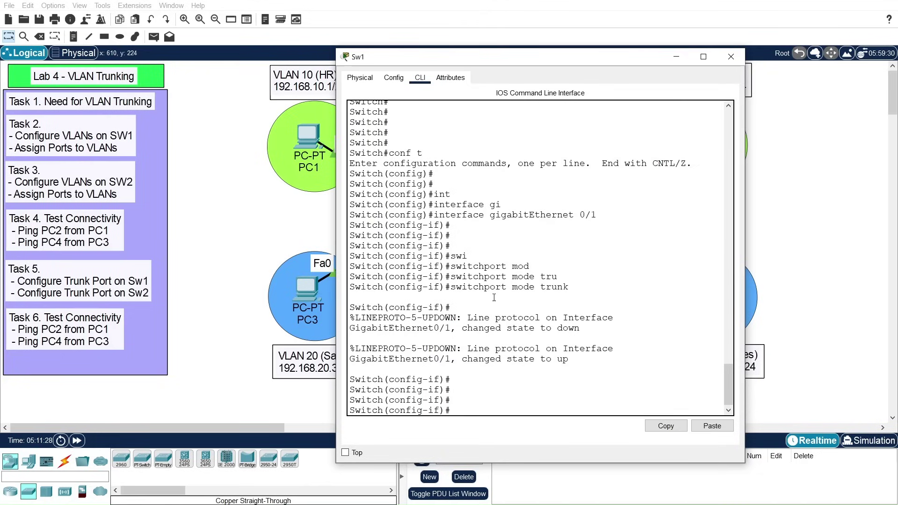
left_click_drag(451, 287, 570, 287)
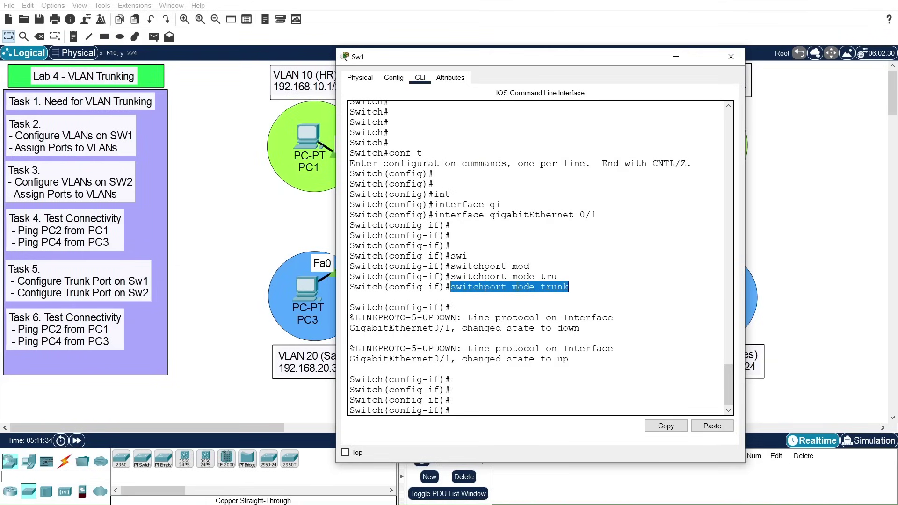
left_click(500, 403)
key("Return")
key("Return")
key("Return")
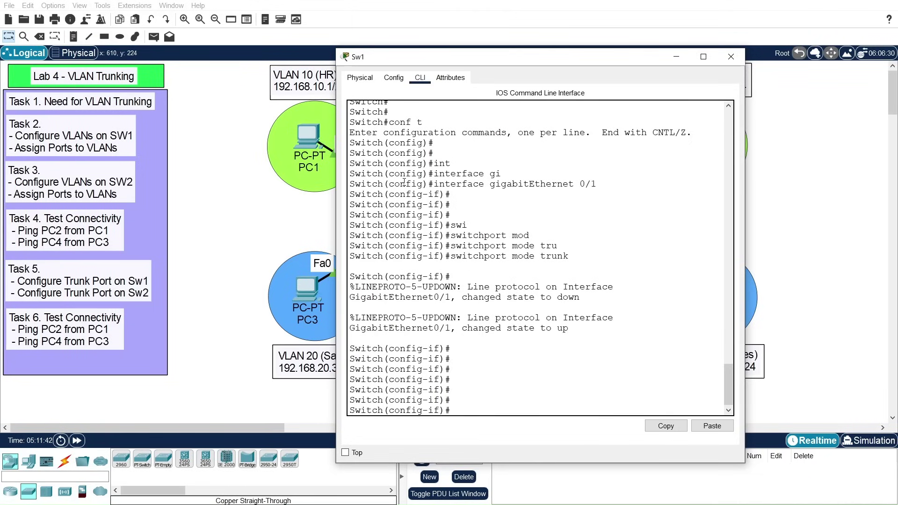
left_click_drag(395, 56, 470, 49)
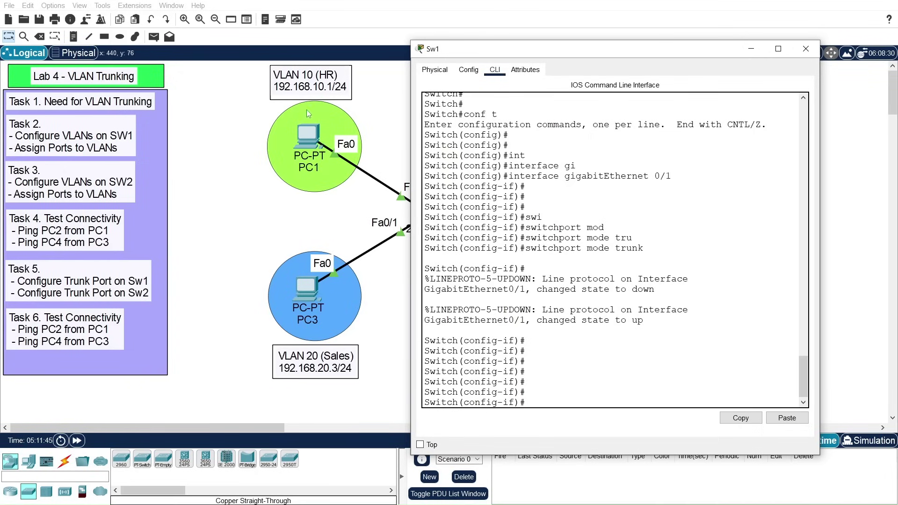
Step: Restrict Sw1's Gig0/1 trunk with 'switchport trunk allowed vlan 10'
left_click(601, 390)
key("Return")
key("Return")
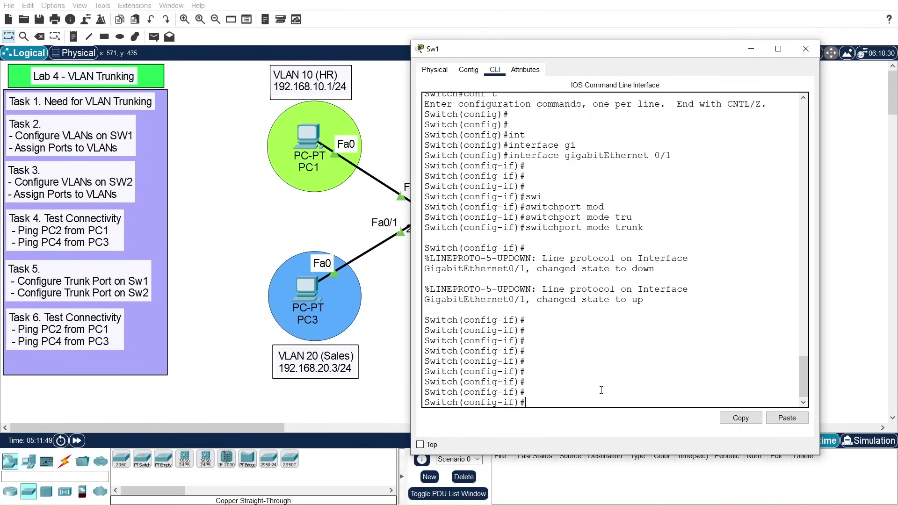
type("swi")
key("Tab")
type("mod")
key("BackSpace")
key("BackSpace")
key("BackSpace")
type("tr")
key("Tab")
type("all")
key("Tab")
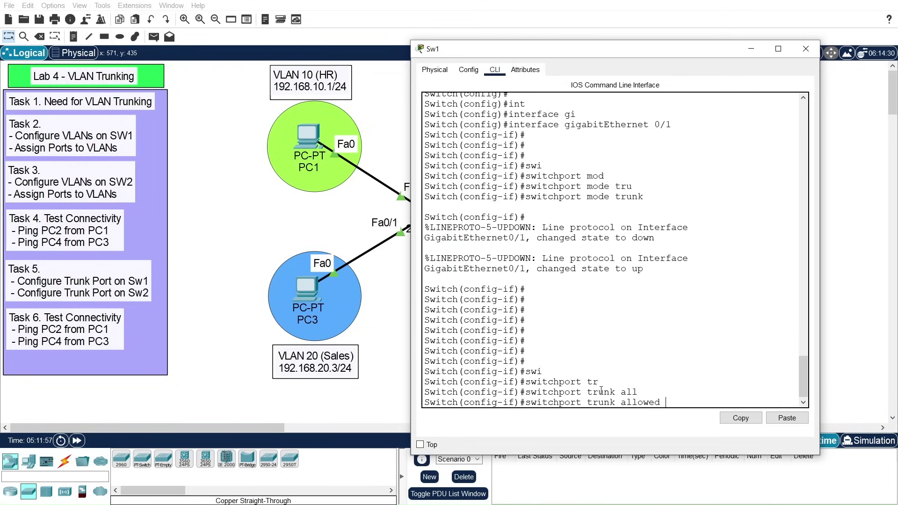
type("vlan 10")
key("Return")
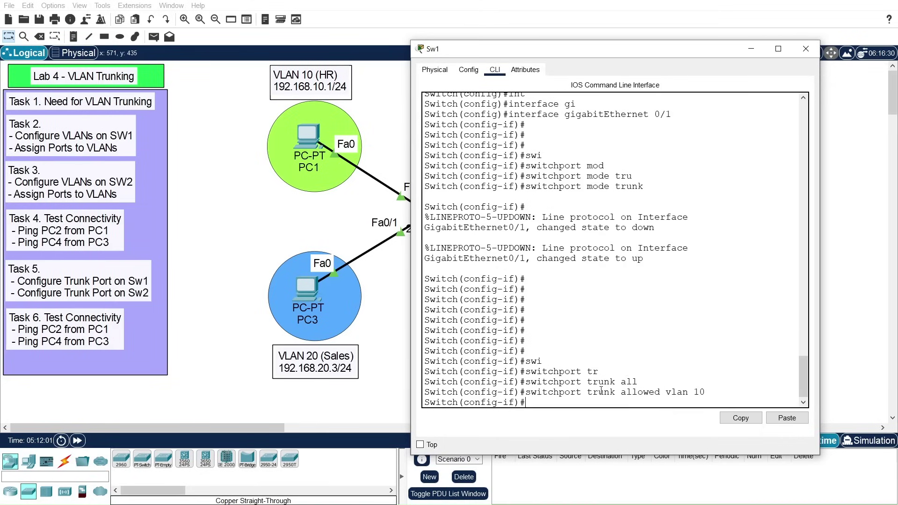
Step: Add VLAN 20 with 'switchport trunk allowed vlan add 20'
key("Up")
key("BackSpace")
key("BackSpace")
key("BackSpace")
key("BackSpace")
key("BackSpace")
key("BackSpace")
key("BackSpace")
key("BackSpace")
key("BackSpace")
key("BackSpace")
key("BackSpace")
key("BackSpace")
key("BackSpace")
key("BackSpace")
key("BackSpace")
type("?")
type("allo")
key("Tab")
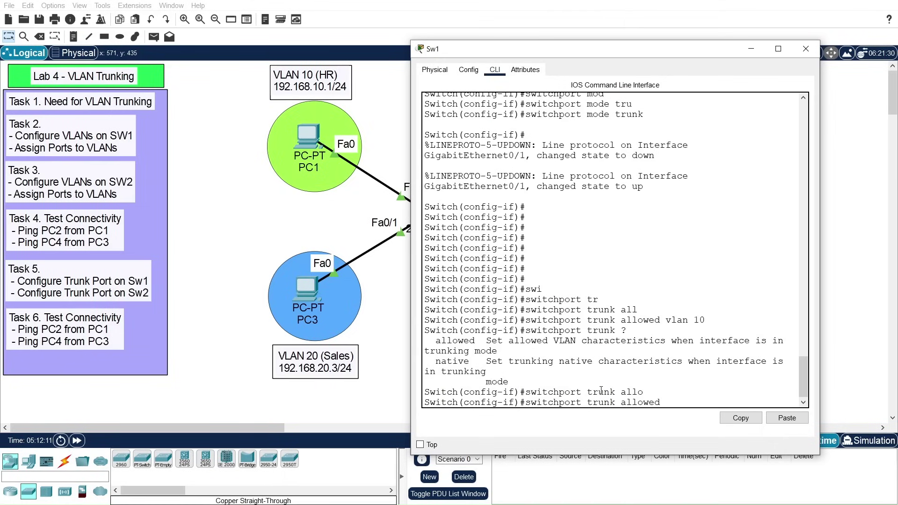
type("?vlan")
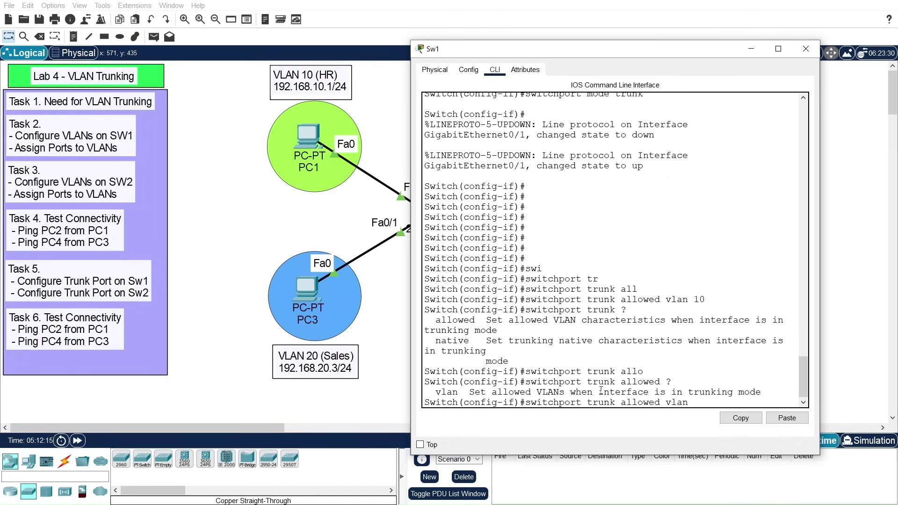
type(" ?")
type("add")
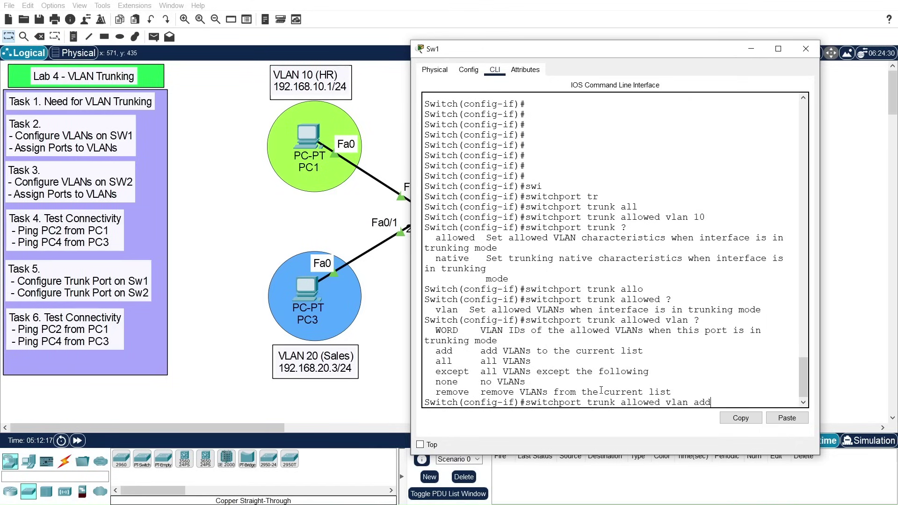
type(" 20")
key("Return")
key("Return")
key("Return")
key("Return")
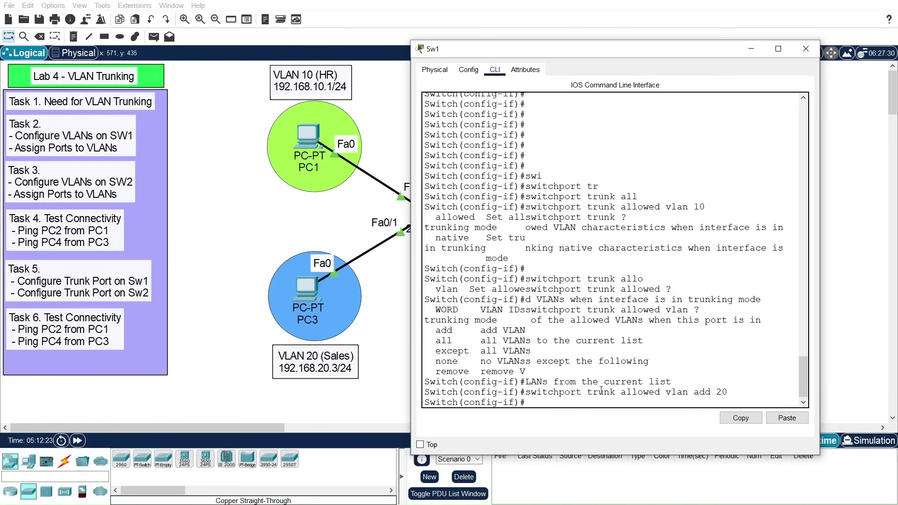
Step: Exit configuration mode and run 'show running-config' on Sw1
type("exi")
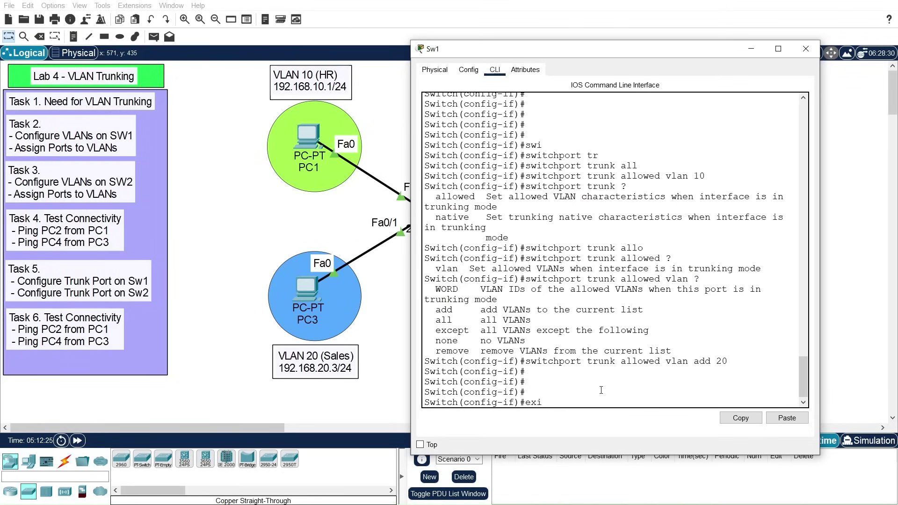
type("t")
key("Return")
key("Return")
key("Return")
type("exit")
key("Return")
key("Return")
key("Return")
type("dis")
key("BackSpace")
key("BackSpace")
key("BackSpace")
type("show run")
key("Tab")
key("Return")
Step: Page down to GigabitEthernet0/1 and highlight its trunk allowed VLAN list 10,20
key("space")
key("space")
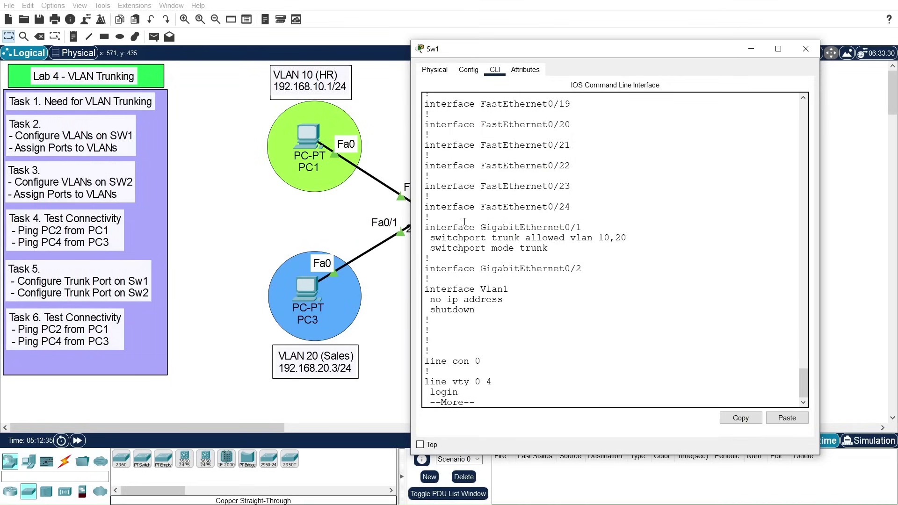
left_click_drag(424, 226, 583, 225)
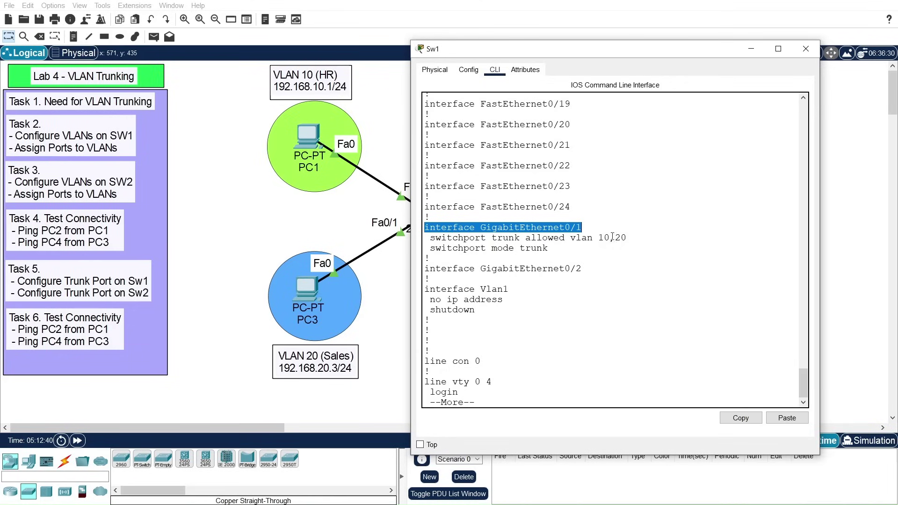
left_click_drag(600, 237, 629, 238)
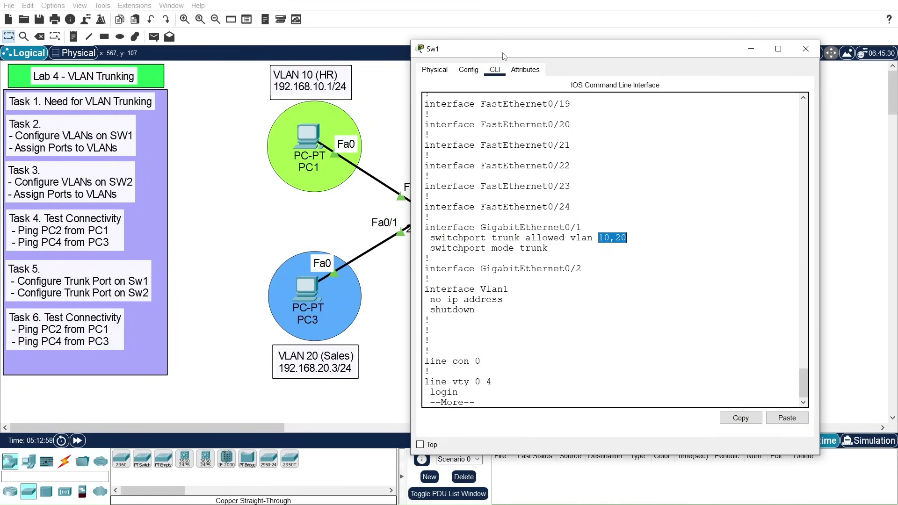
left_click_drag(504, 56, 518, 57)
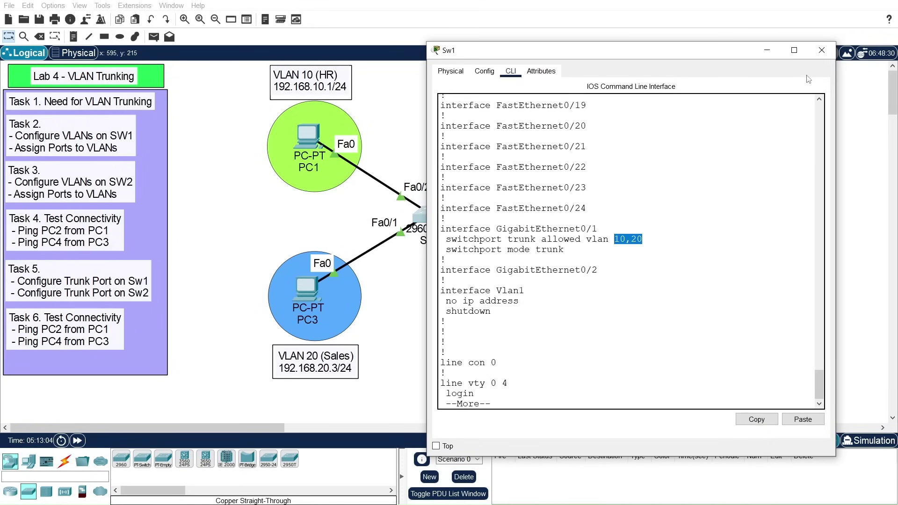
Step: Close Sw1 and, on Sw2, enter conf t and interface GigabitEthernet 0/1
left_click(822, 50)
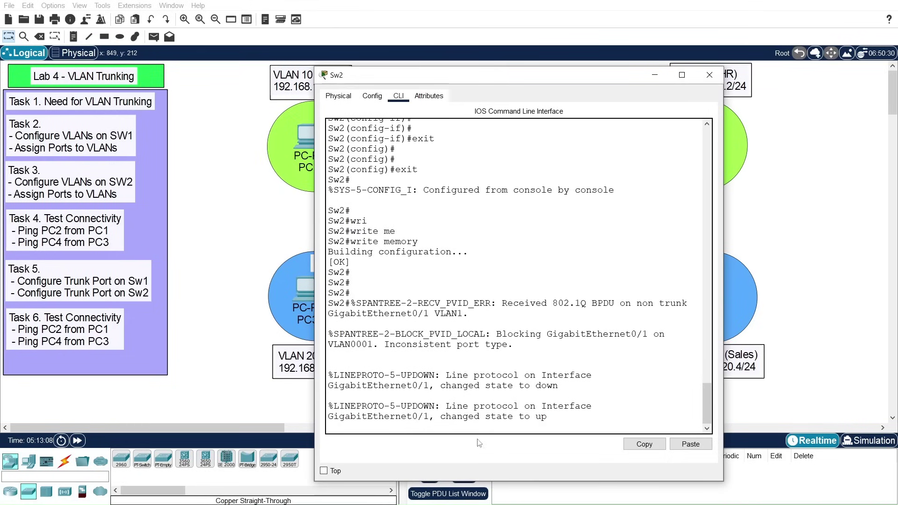
key("Return")
key("Return")
key("Return")
key("Return")
type("conf t")
key("Return")
key("Return")
key("Return")
key("Return")
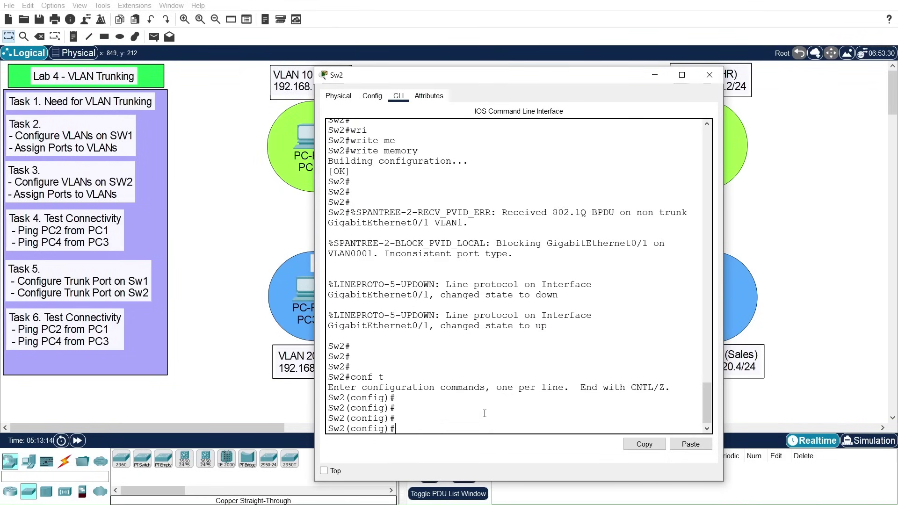
type("interface")
key("Tab")
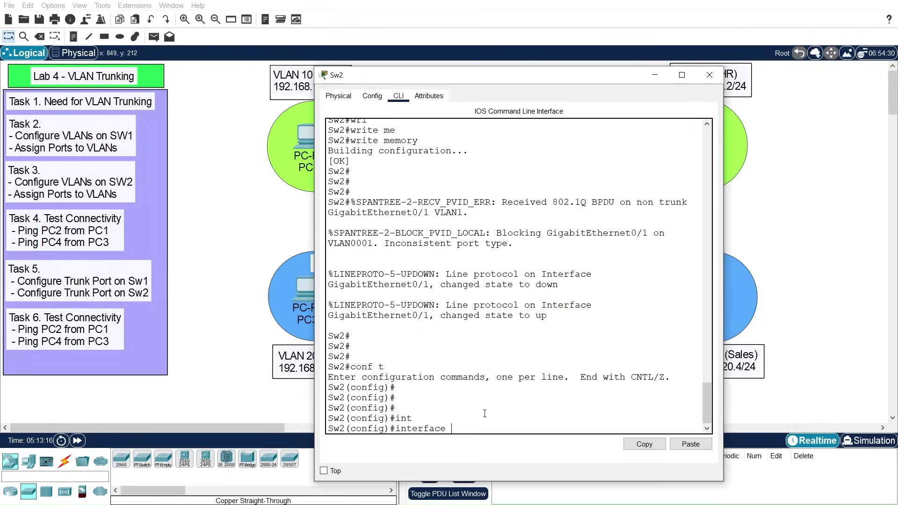
type("gi")
key("Tab")
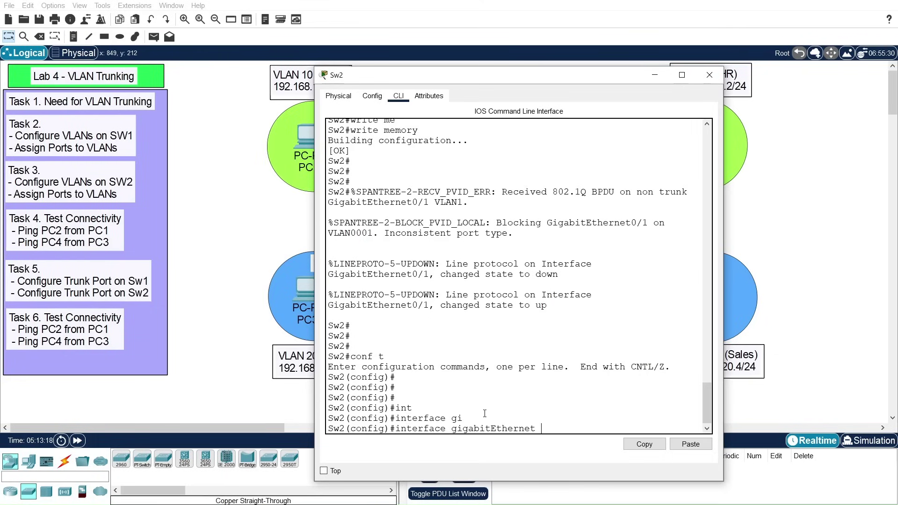
type("0/1")
key("Return")
key("Return")
key("Return")
Step: Set Sw2's Gig0/1 to 'switchport mode trunk'
type("swi")
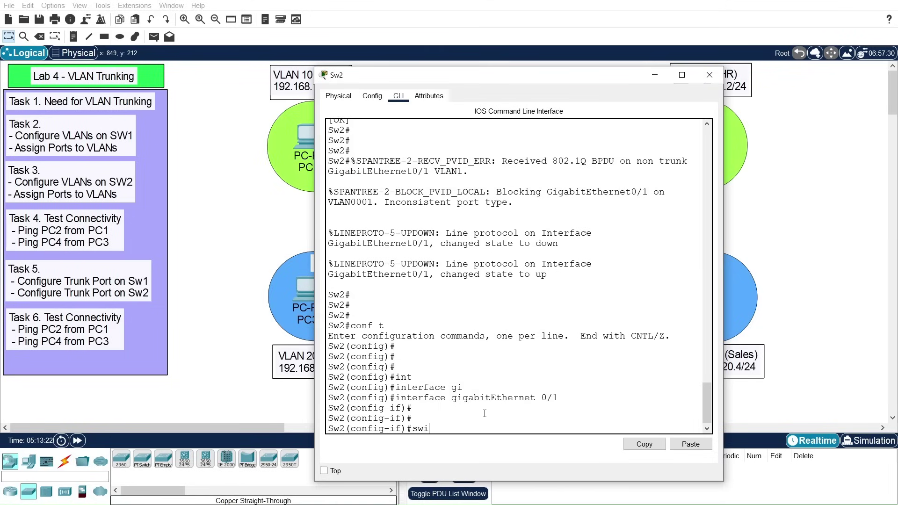
key("Tab")
type("mod")
key("Tab")
type("tru")
key("Tab")
key("Return")
key("Return")
key("Return")
type("siw")
key("Return")
Step: Restrict Sw2's trunk with 'switchport trunk allowed vlan 10'
type("swi")
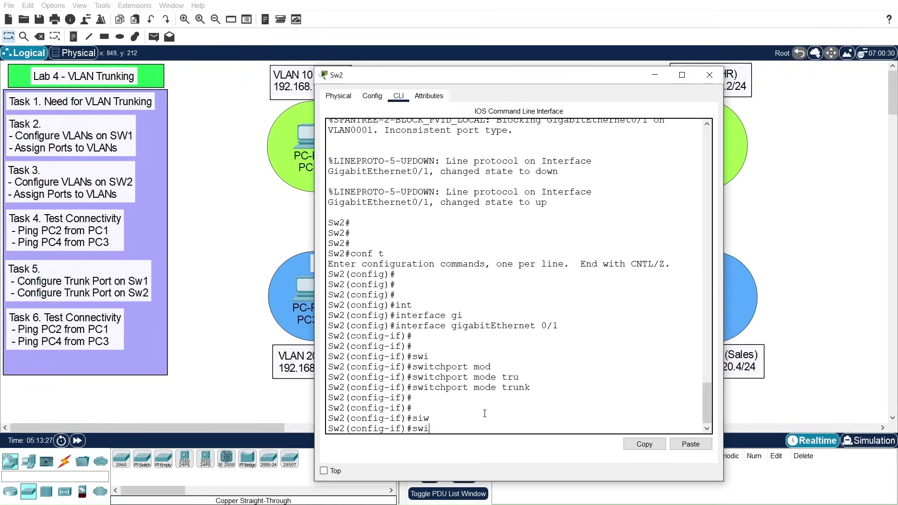
key("Tab")
type("tr")
key("Tab")
type("all")
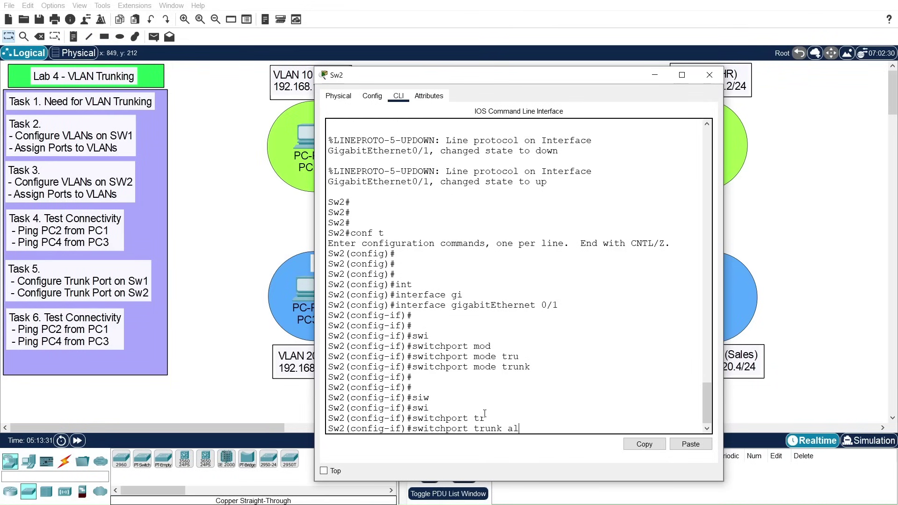
key("Tab")
type("vla")
key("Tab")
type("10")
key("Return")
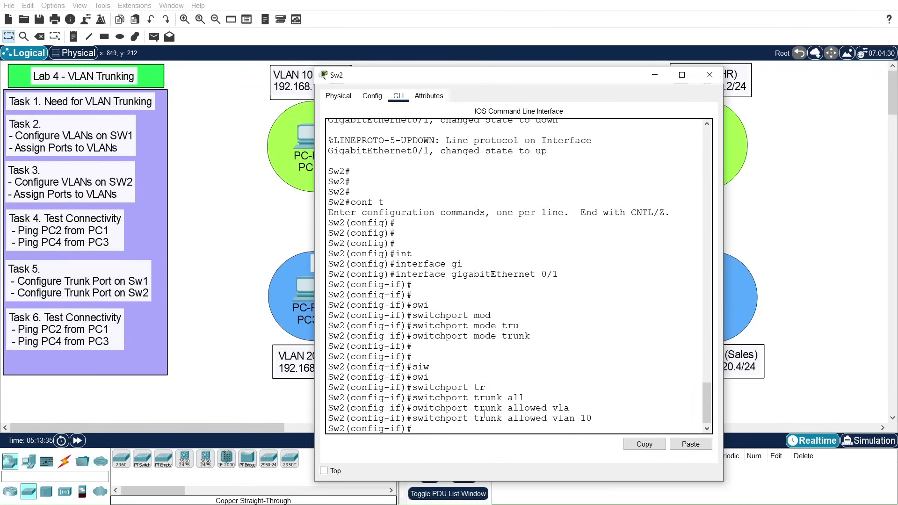
Step: Add VLAN 20 to the allowed list and exit back to the privileged prompt
key("Up")
key("BackSpace")
key("BackSpace")
type("add")
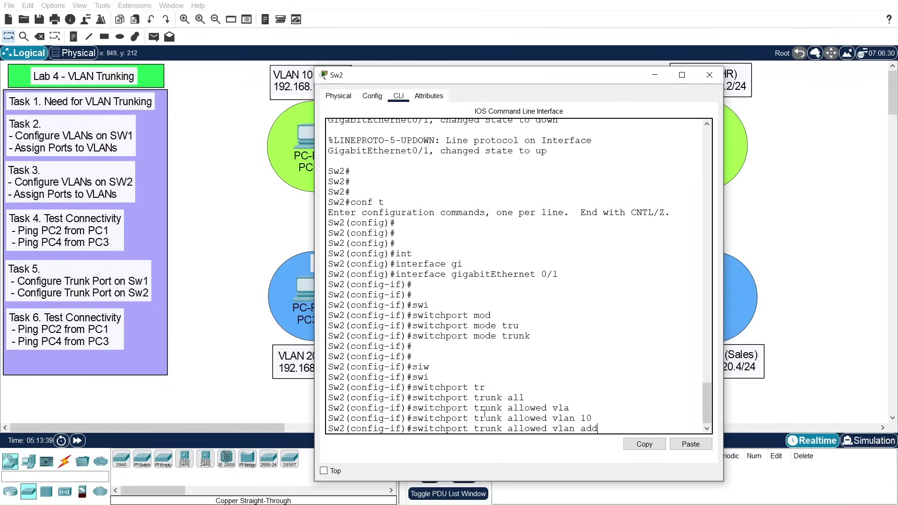
key("Tab")
type("20")
key("Return")
key("Return")
key("Return")
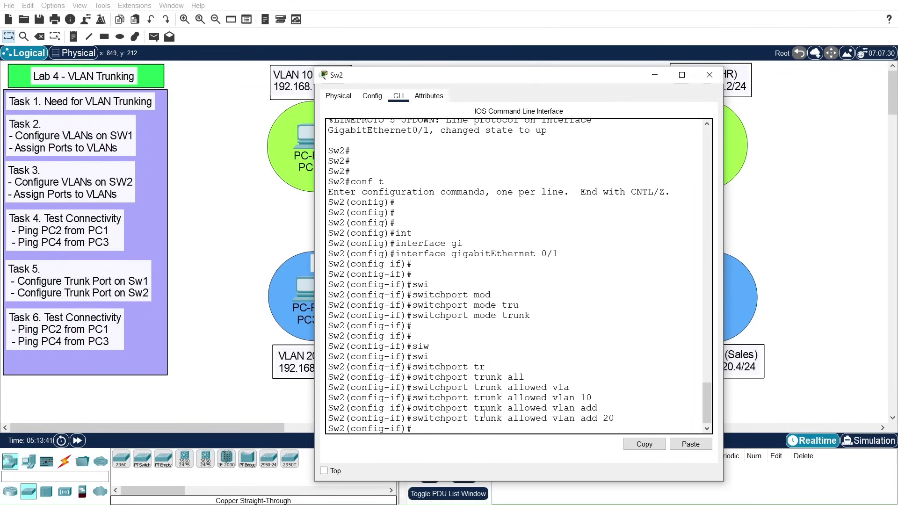
type("exit")
key("Return")
key("Return")
key("Return")
type("exit")
key("Return")
key("Return")
key("Return")
Step: Run 'show running-config' on Sw2 and highlight Gig0/1's trunk mode and allowed VLANs 10,20
type("sh")
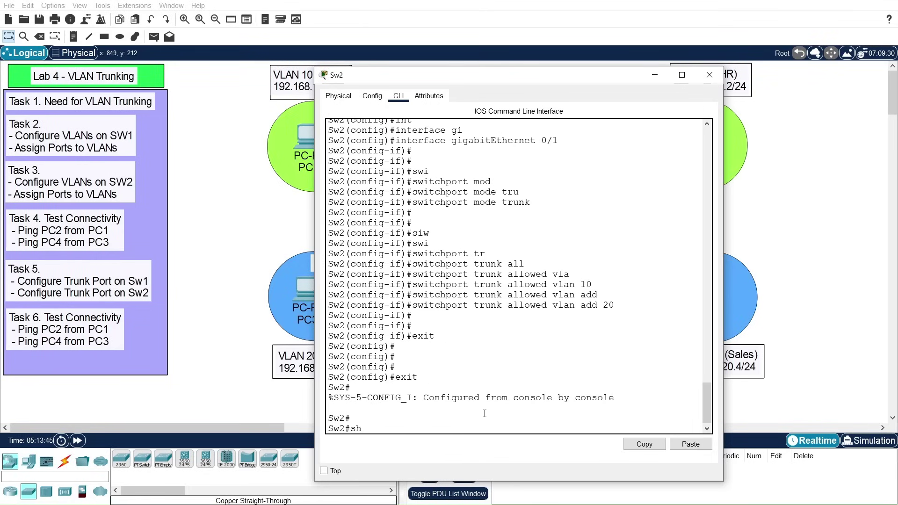
type("ow run")
key("Tab")
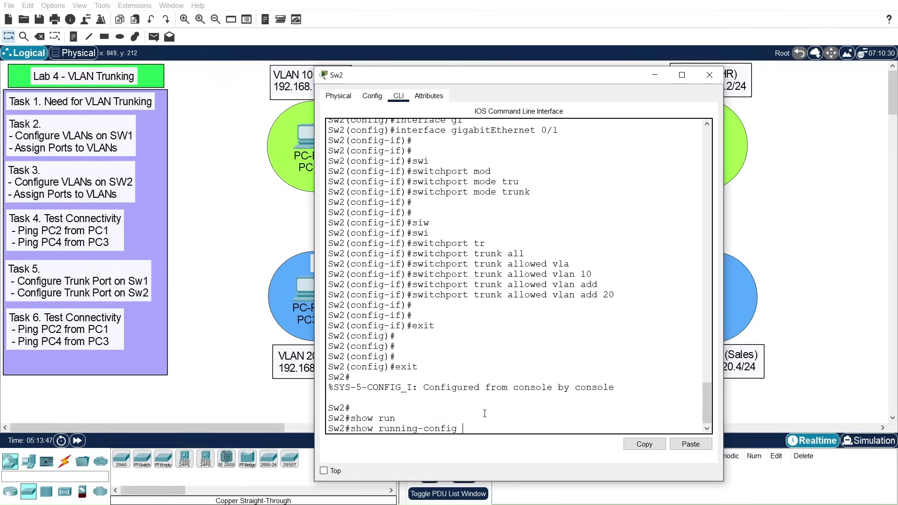
key("Return")
key("space")
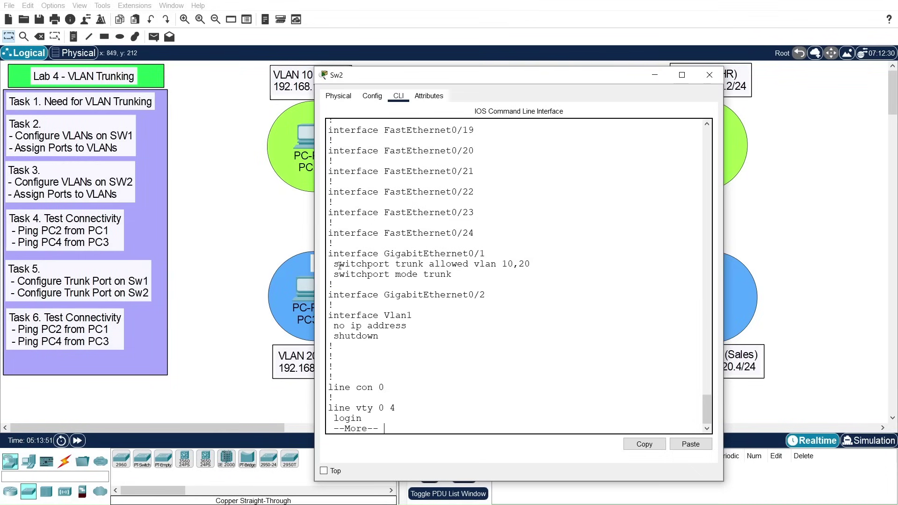
left_click_drag(335, 275, 452, 274)
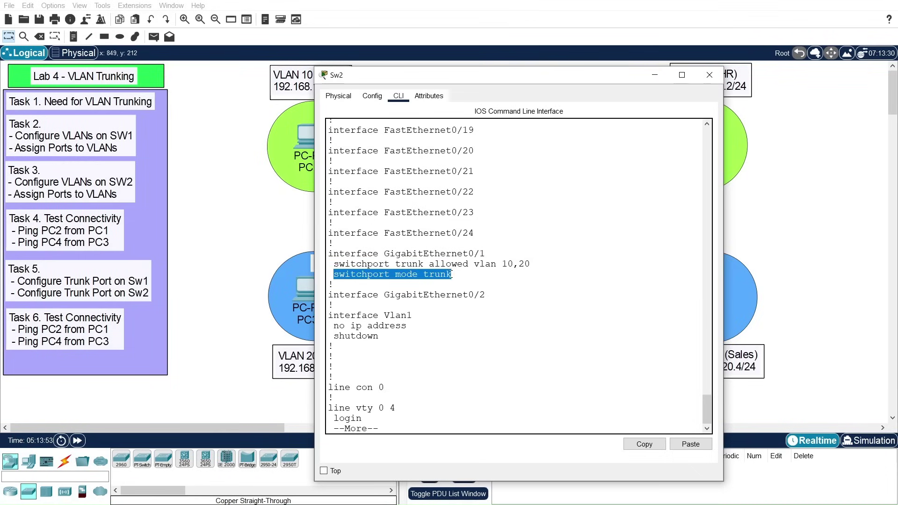
left_click_drag(502, 264, 535, 263)
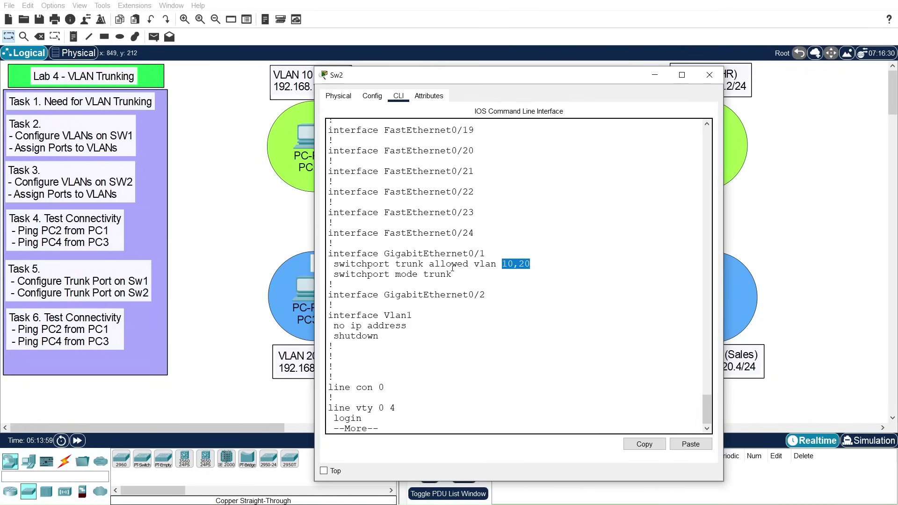
key("space")
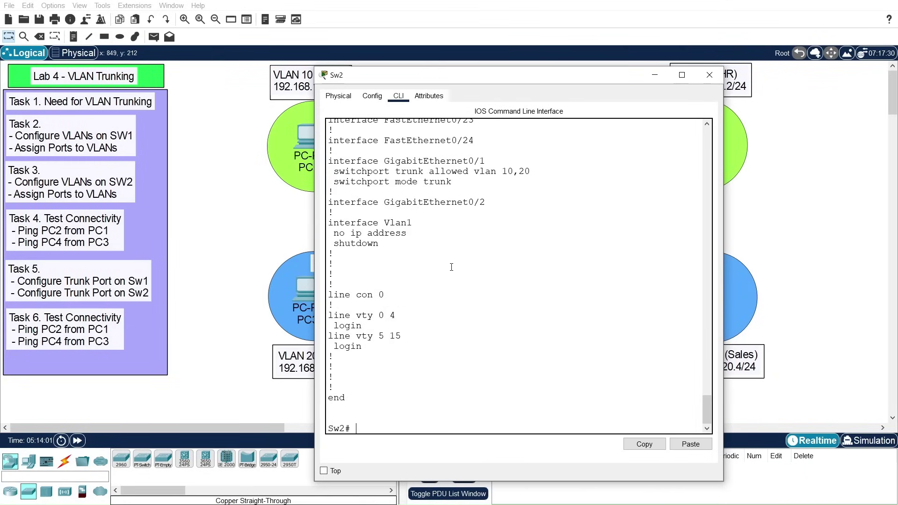
Step: Save Sw2's configuration with 'write memory'
type("wri")
key("Tab")
type("me")
key("Tab")
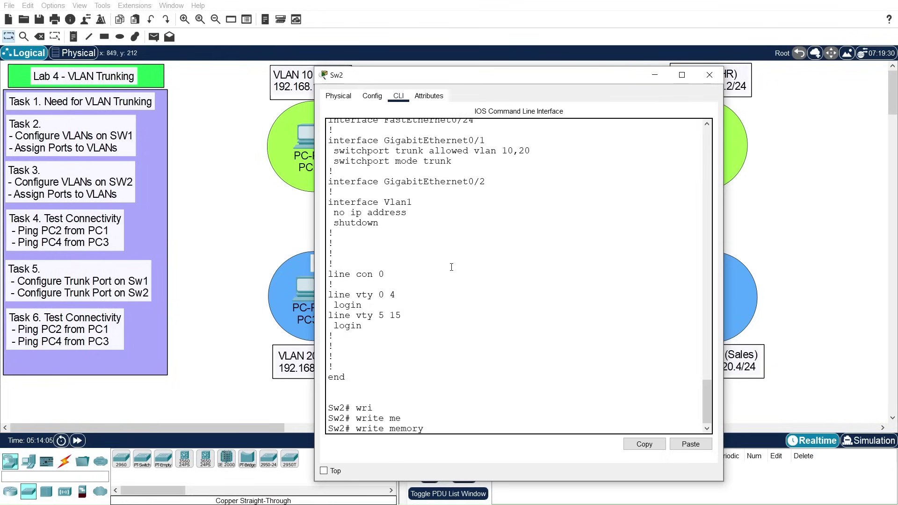
key("Return")
key("Return")
key("Return")
key("Return")
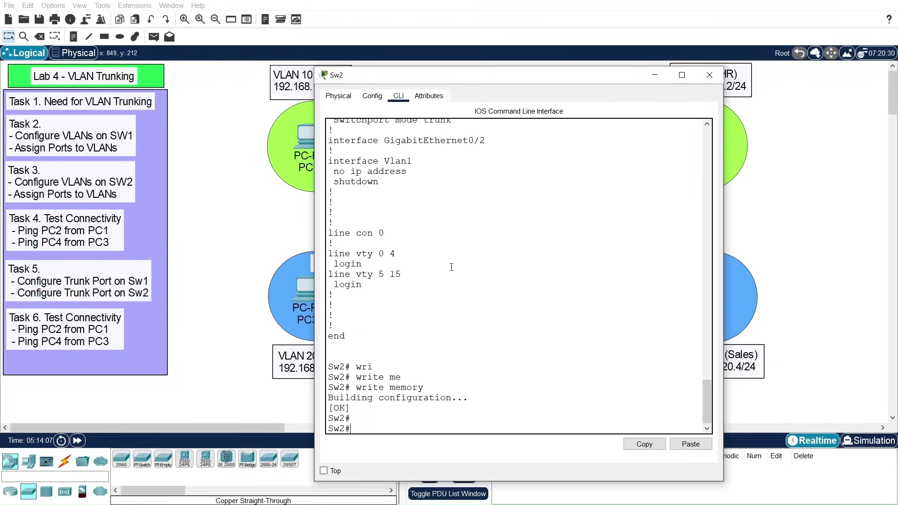
Step: Close Sw2's window and open Sw1's console, paging through its running configuration output
left_click(707, 76)
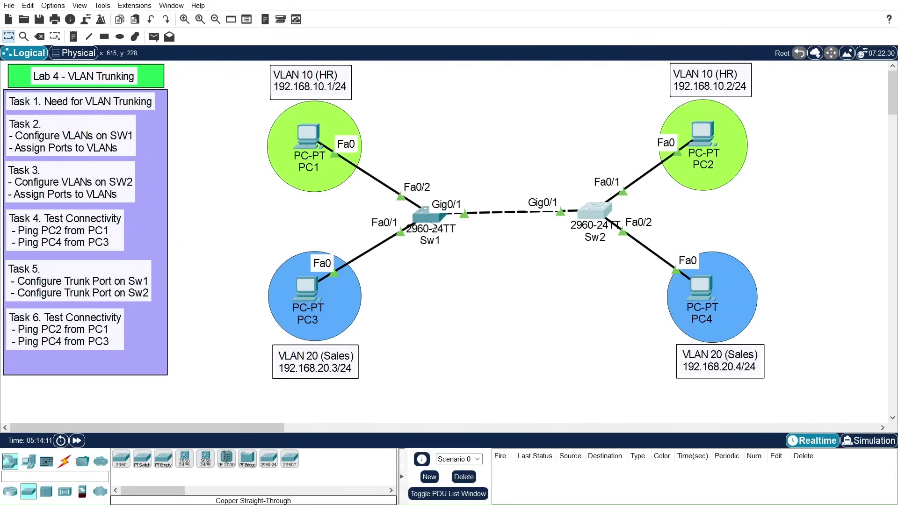
left_click(431, 222)
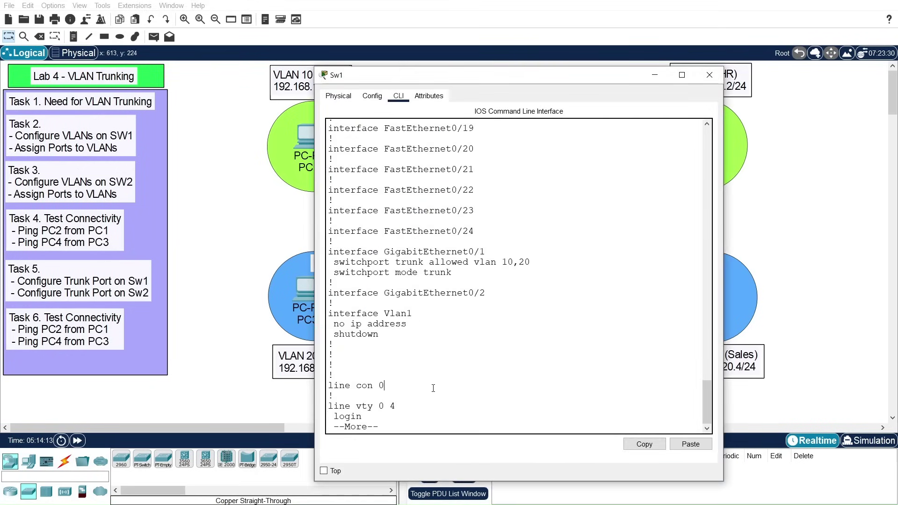
key("Return")
key("Return")
key("Return")
key("Return")
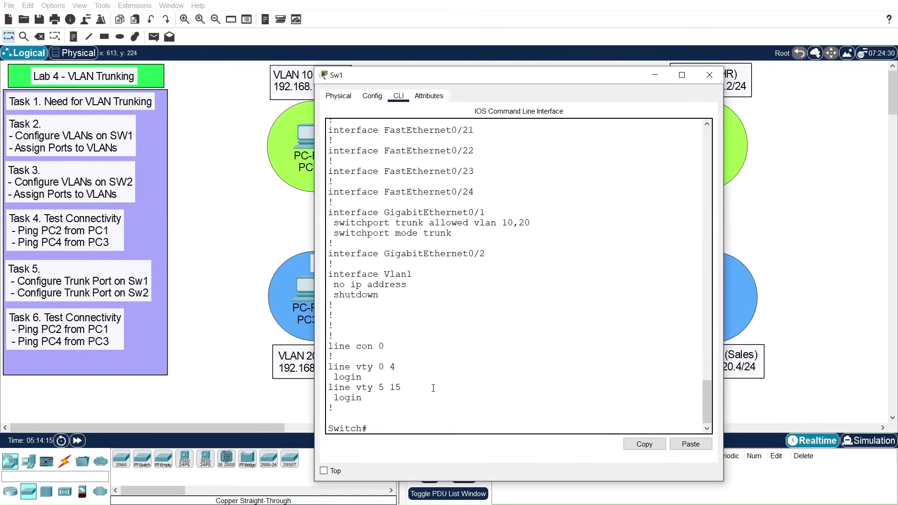
key("Return")
key("Return")
Step: Enter global configuration mode and set the switch hostname to Sw1
type("con")
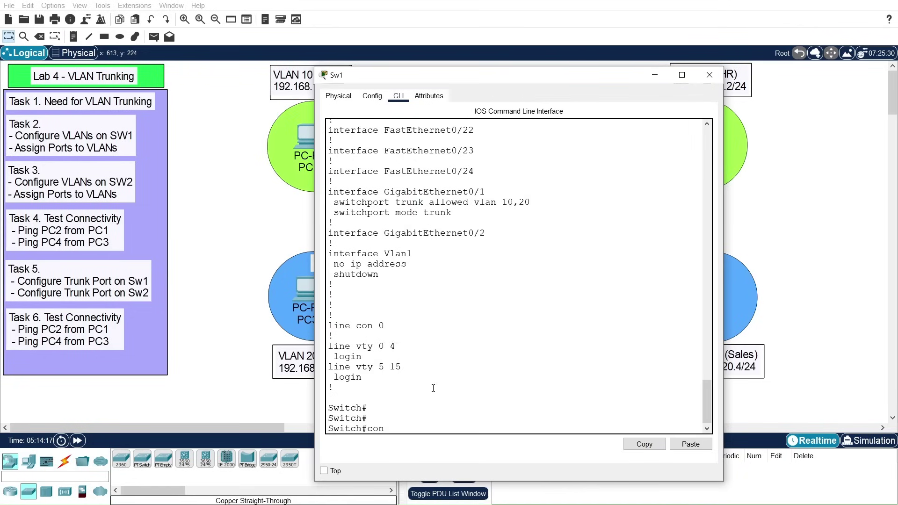
key("Return")
key("Return")
type("host")
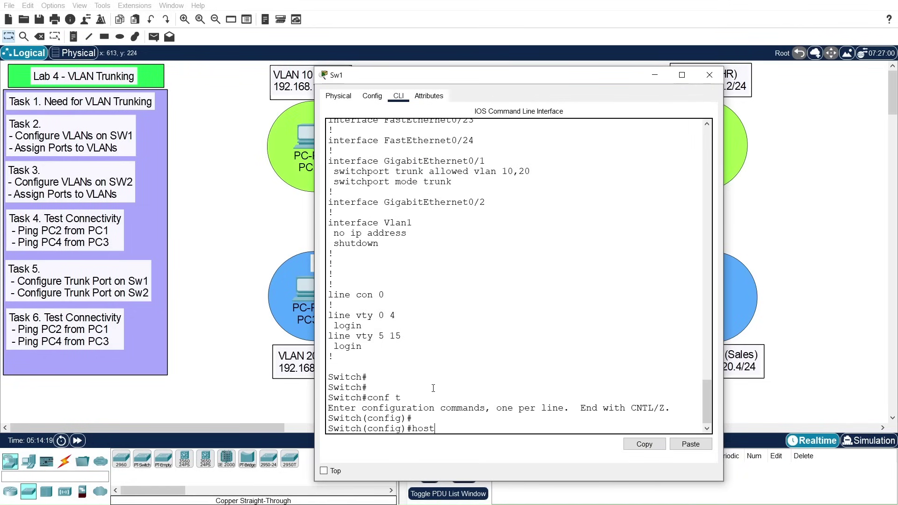
key("Tab")
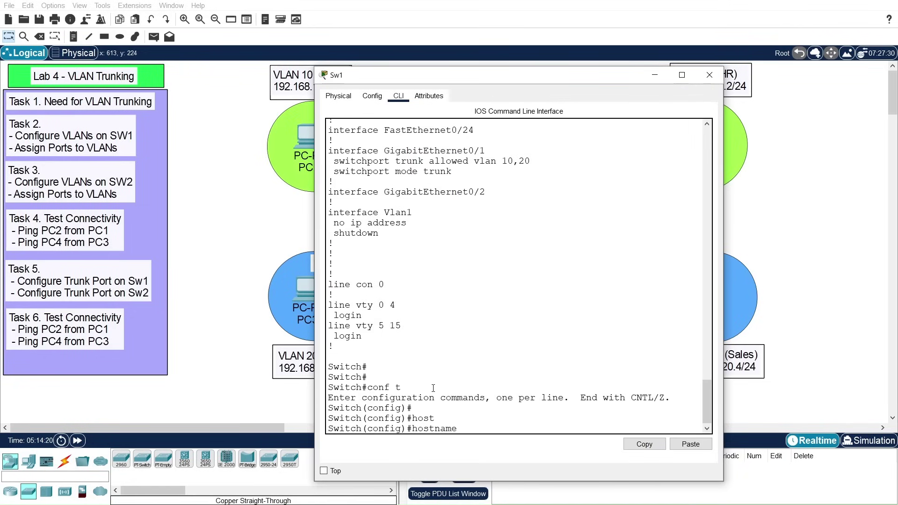
type("Sw1")
key("Return")
key("Return")
Step: Exit configuration mode and save Sw1's configuration with write memory
type("exit")
key("Return")
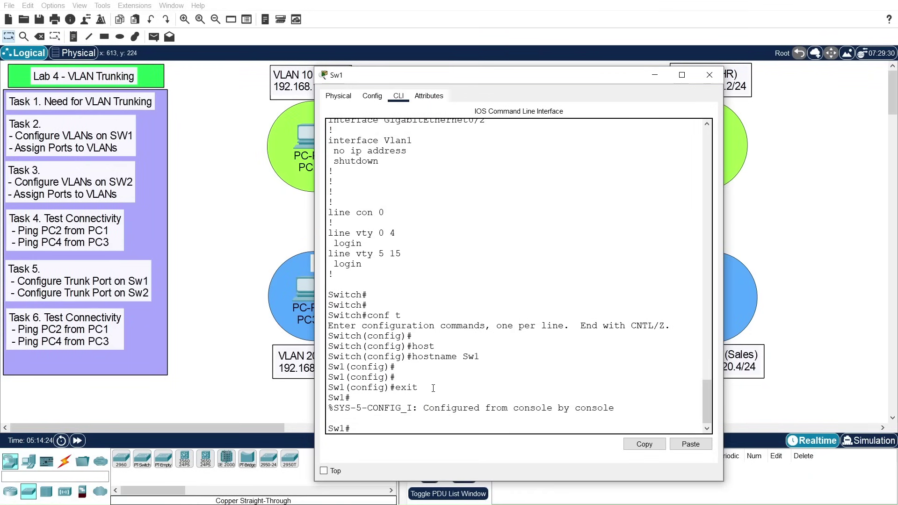
type("wri")
key("Tab")
type("me")
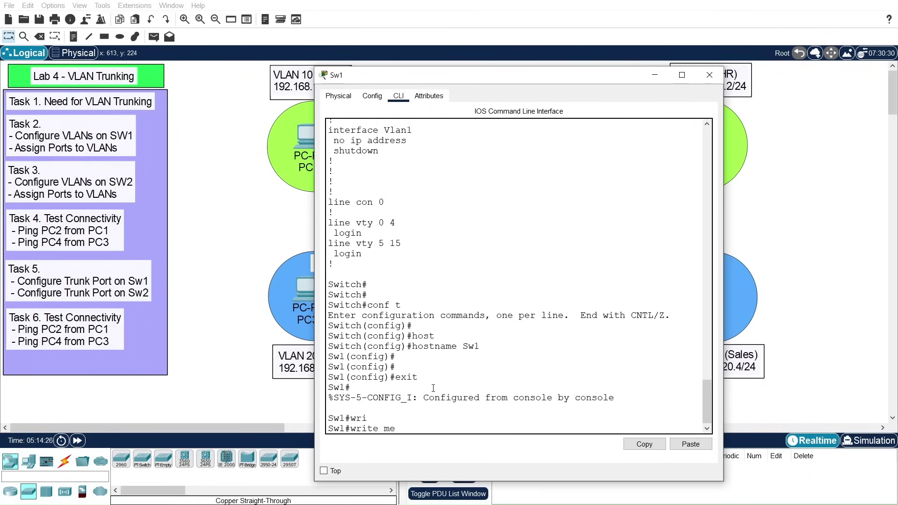
key("Tab")
key("Return")
key("Return")
key("Return")
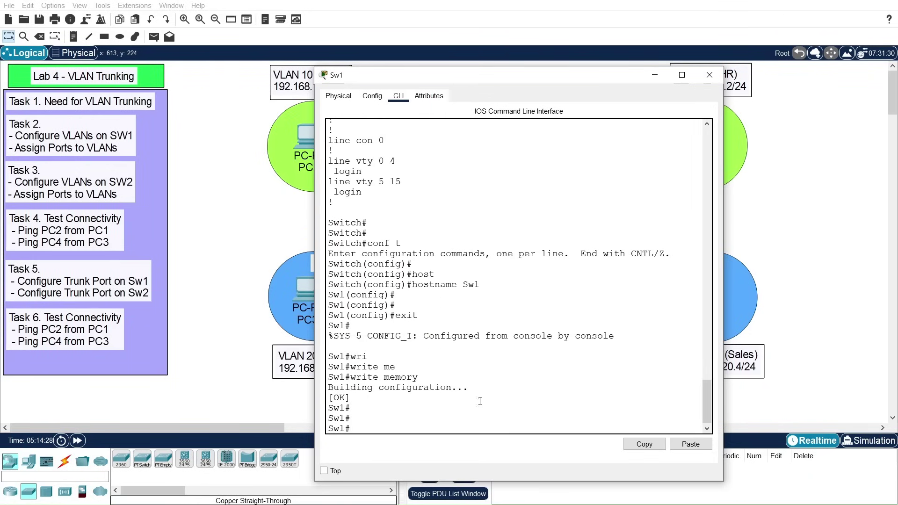
Step: Close the Sw1 window, leaving the whole topology with both trunked switches visible
left_click(710, 75)
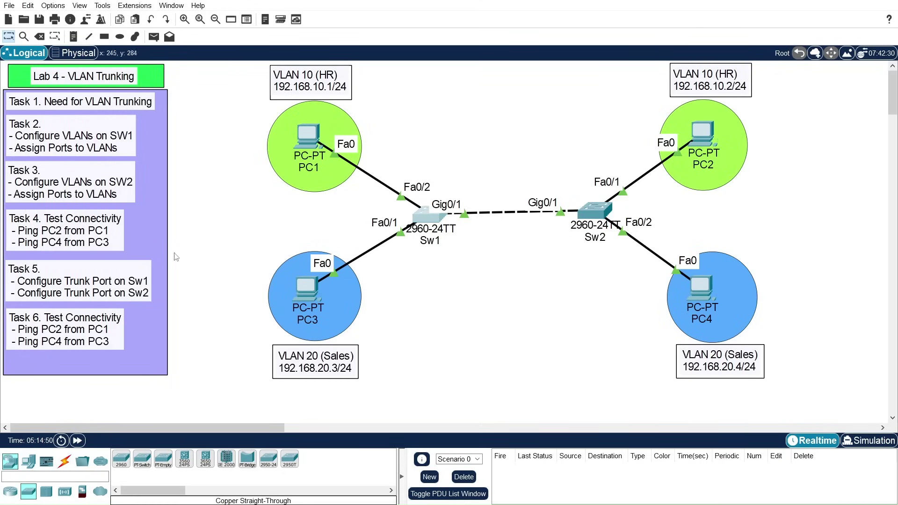
Step: Rerun ping 192.168.10.2 from PC1's command prompt and get 4 replies with 0% loss
left_click(298, 168)
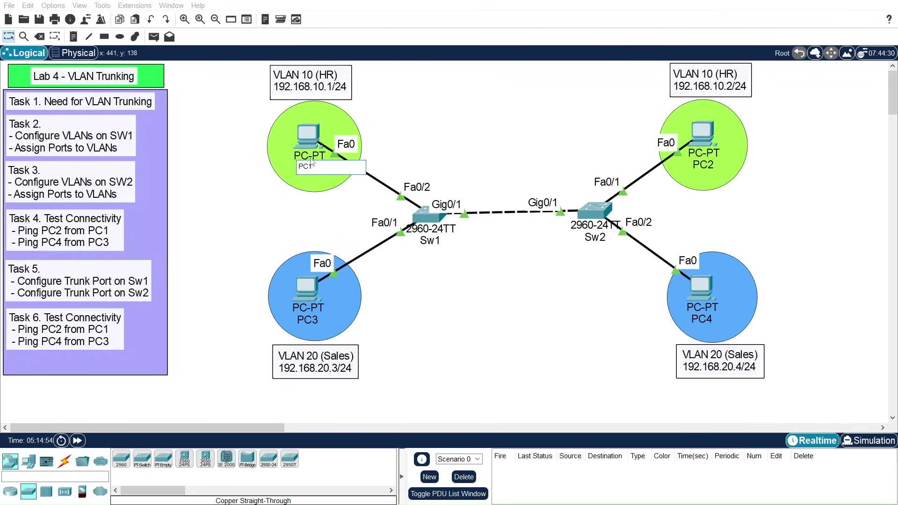
left_click(308, 137)
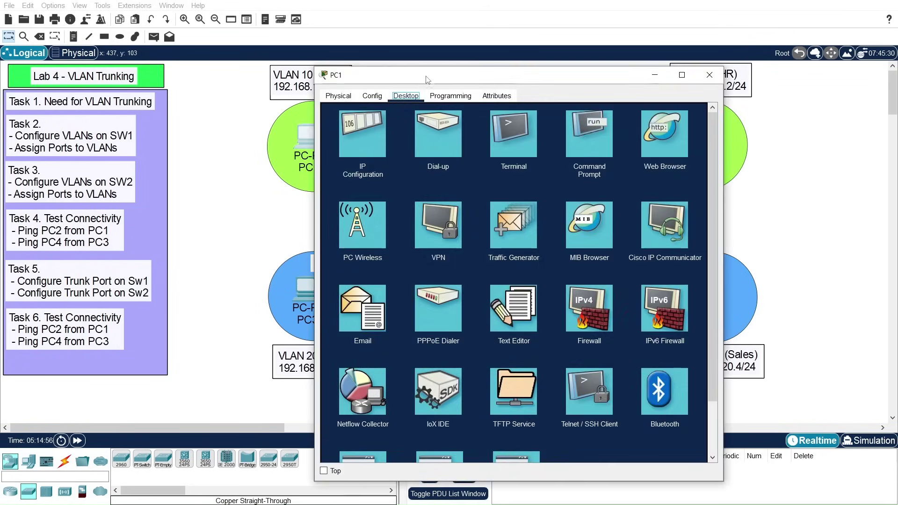
left_click_drag(432, 75, 309, 158)
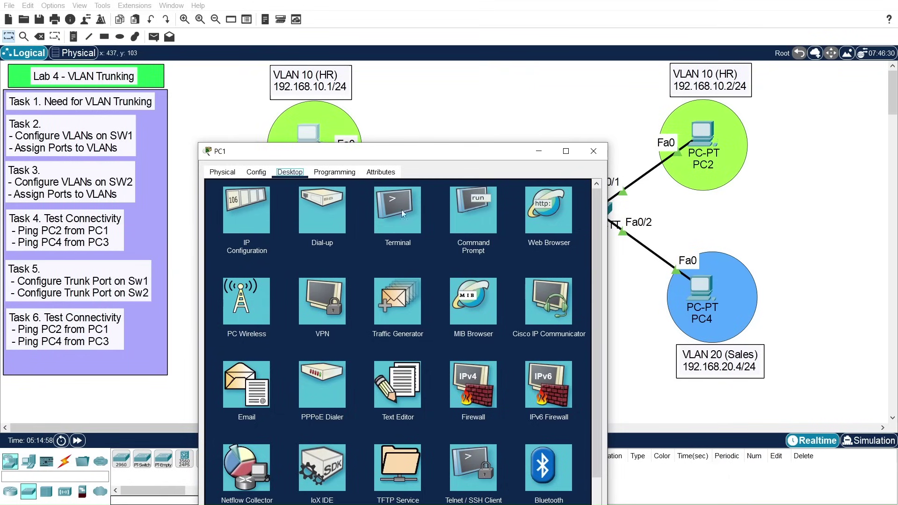
left_click(463, 216)
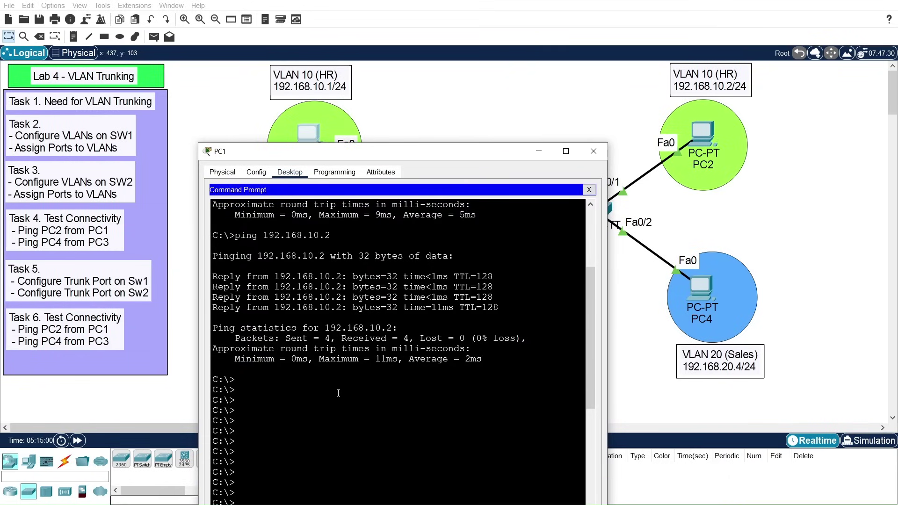
left_click_drag(381, 151, 375, 52)
key("Up")
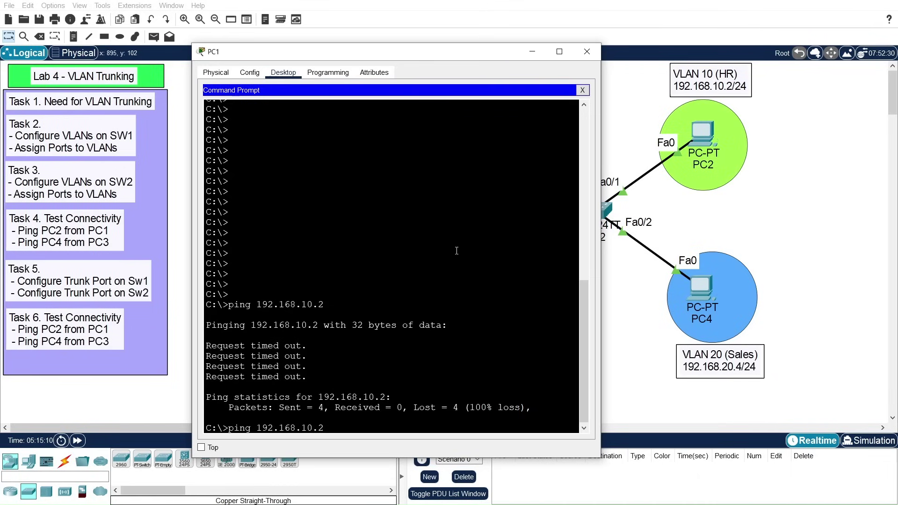
key("Return")
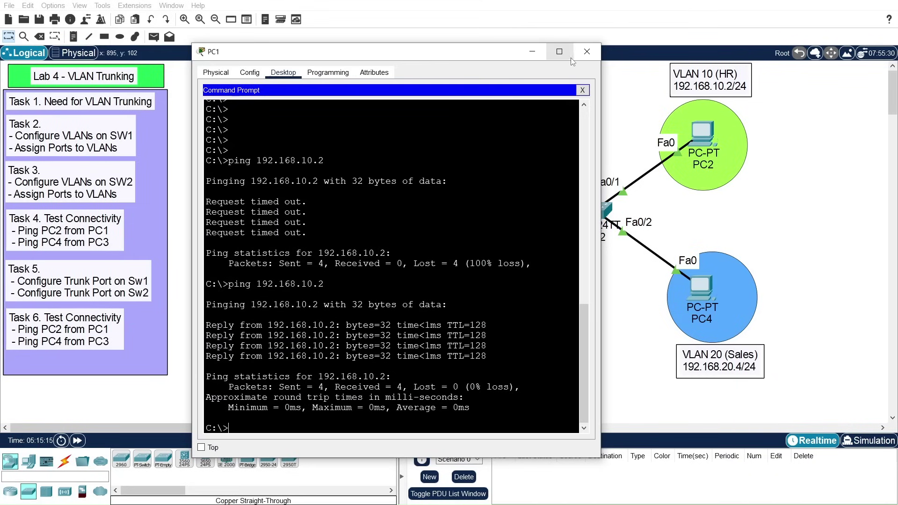
left_click_drag(475, 57, 477, 241)
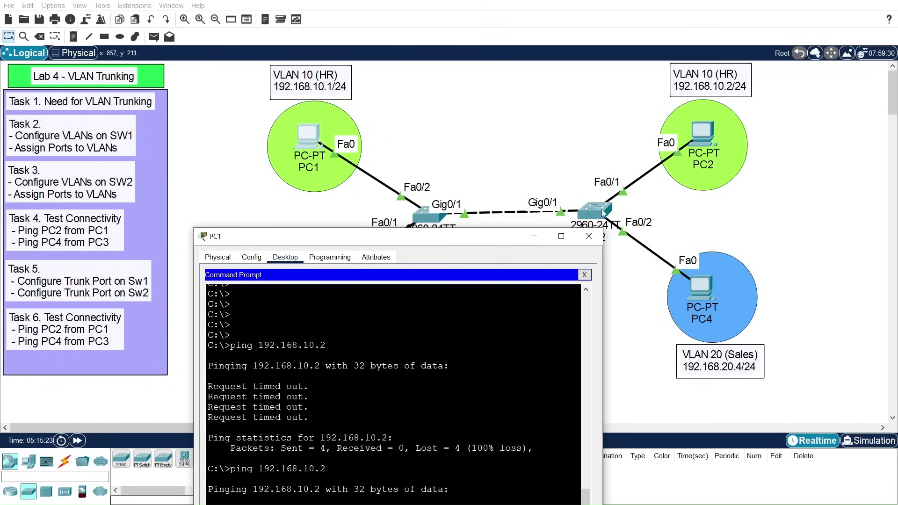
Step: From PC3's command prompt, rerun ping 192.168.20.4 and confirm 4 replies with 0% loss
left_click(589, 237)
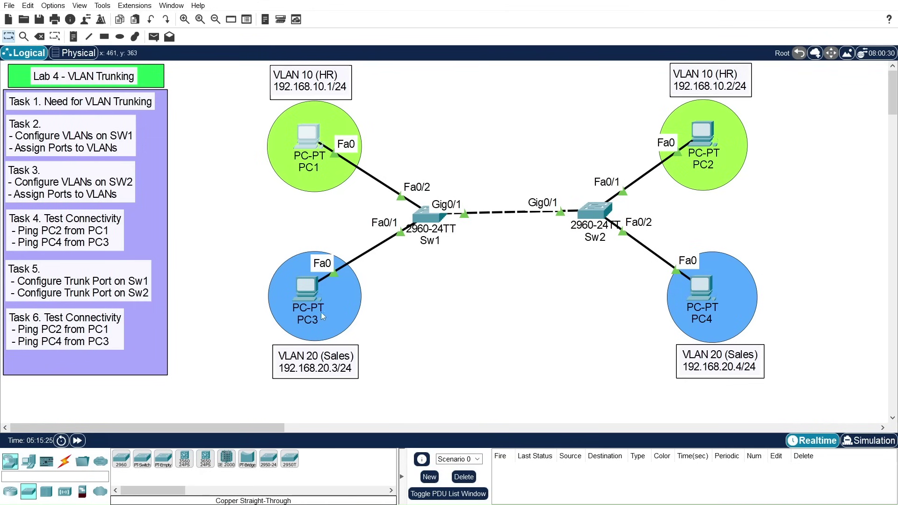
left_click(307, 288)
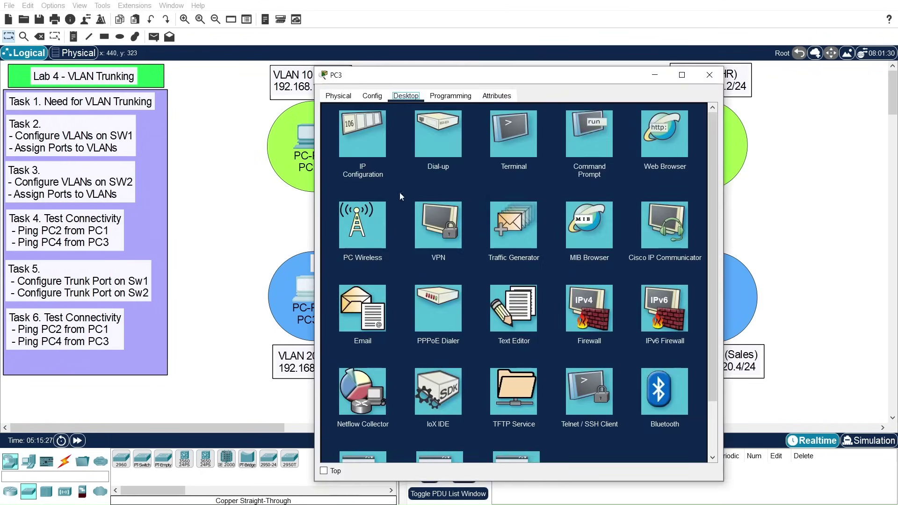
left_click_drag(493, 80, 344, 87)
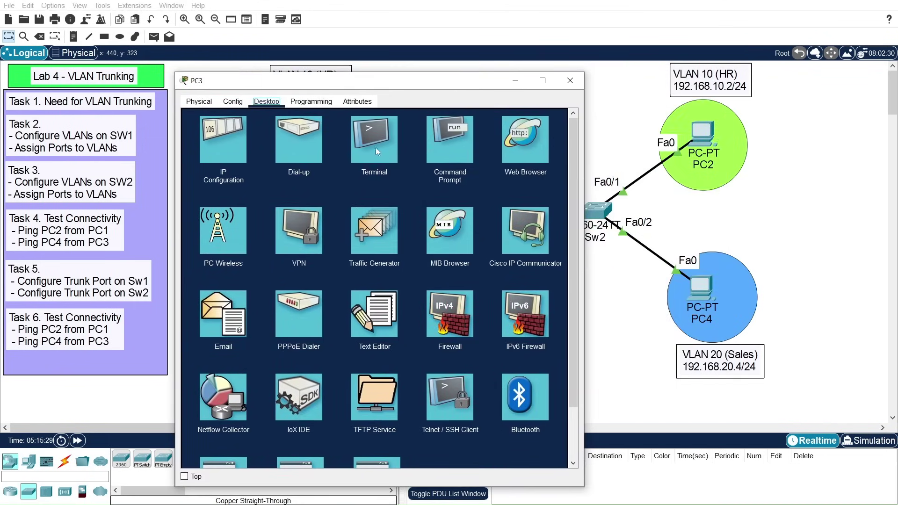
left_click(456, 149)
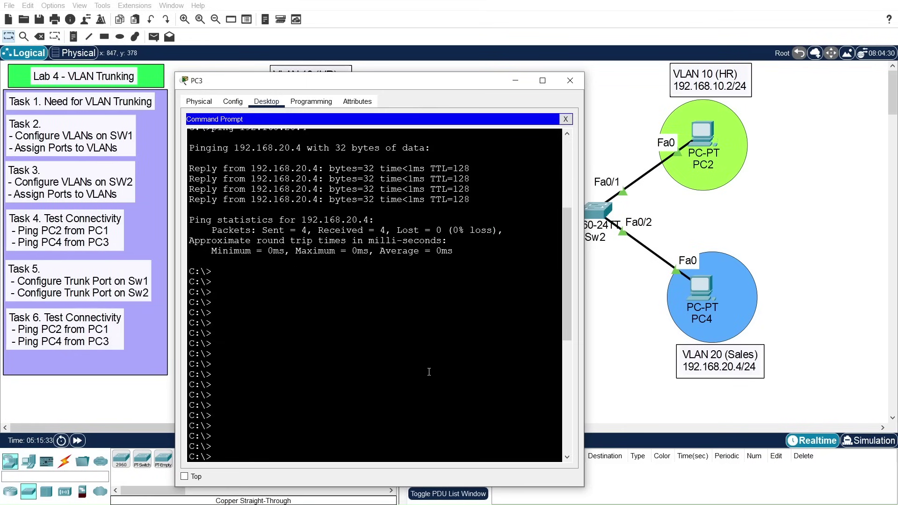
key("Up")
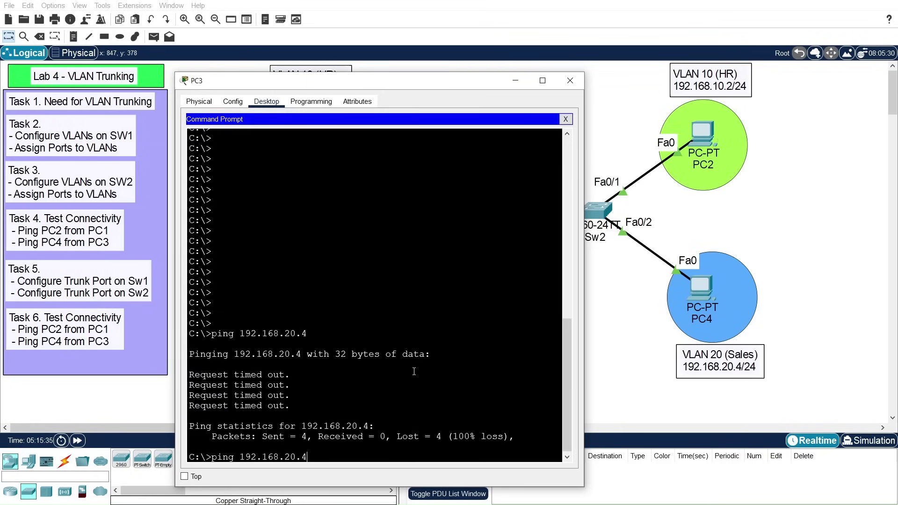
key("Return")
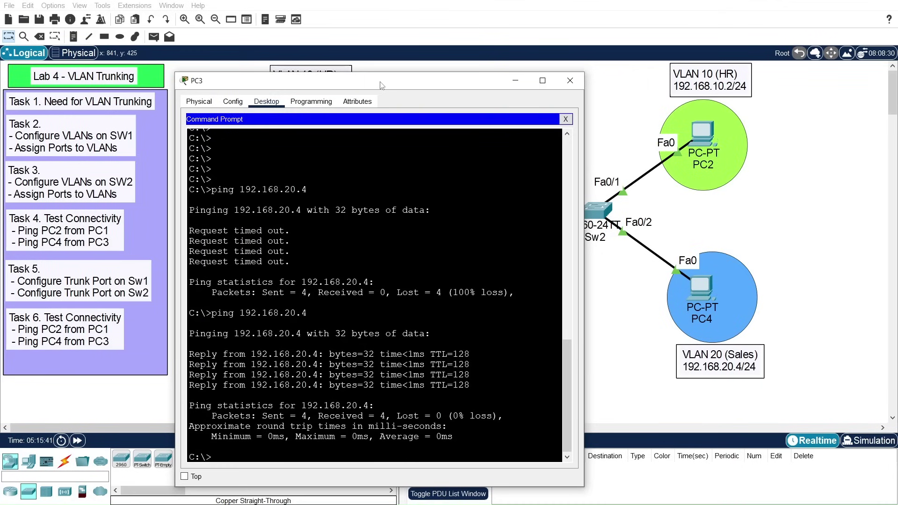
Step: Close PC3's window and inspect the device info for PC1, PC3 and Sw1 on the topology
left_click(570, 80)
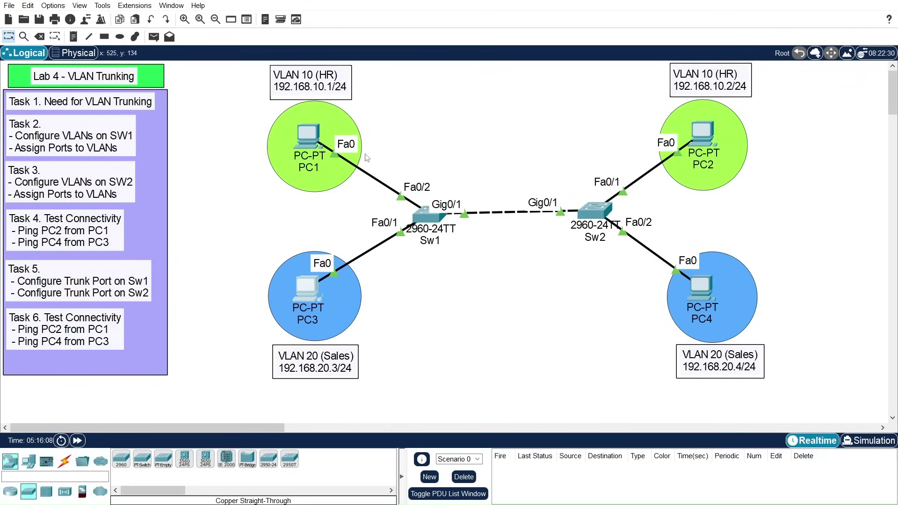
mouse_move(317, 133)
mouse_move(304, 323)
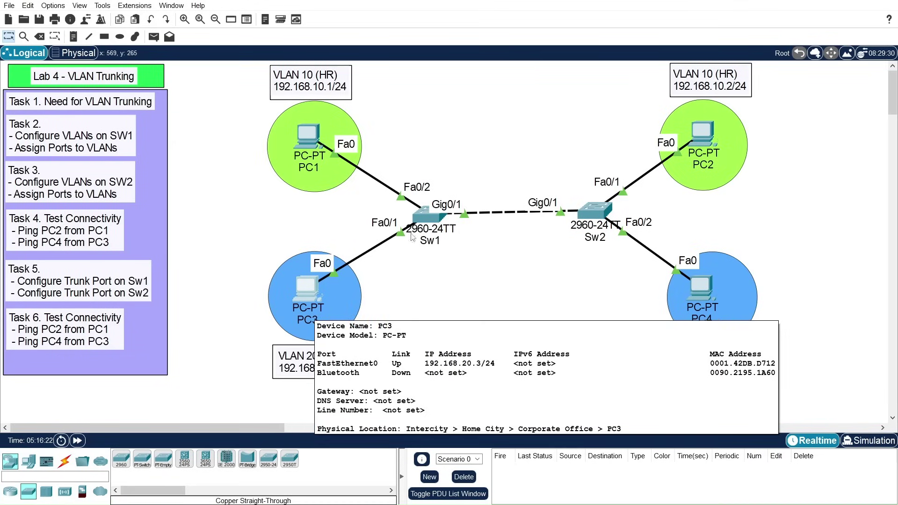
mouse_move(429, 219)
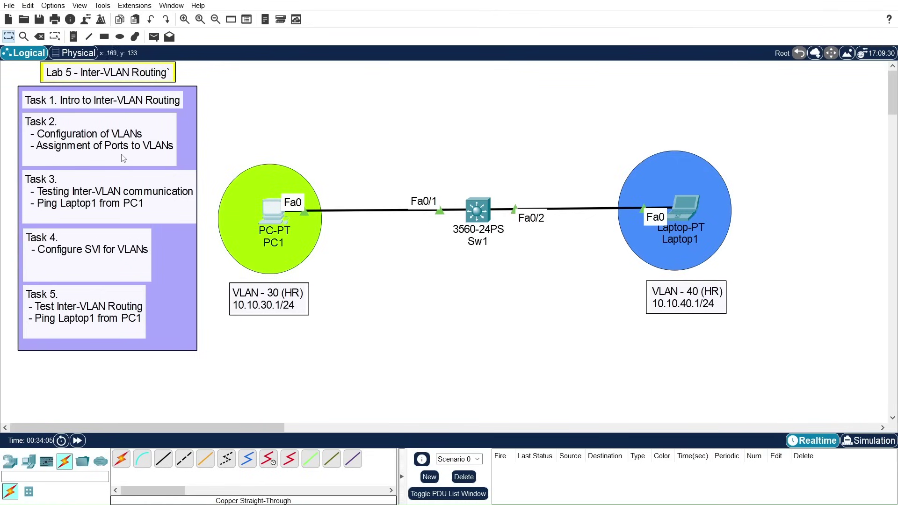
Step: Open Sw1's CLI, decline the initial configuration dialog and enter privileged mode
left_click(477, 209)
left_click_drag(518, 76, 587, 27)
left_click(528, 366)
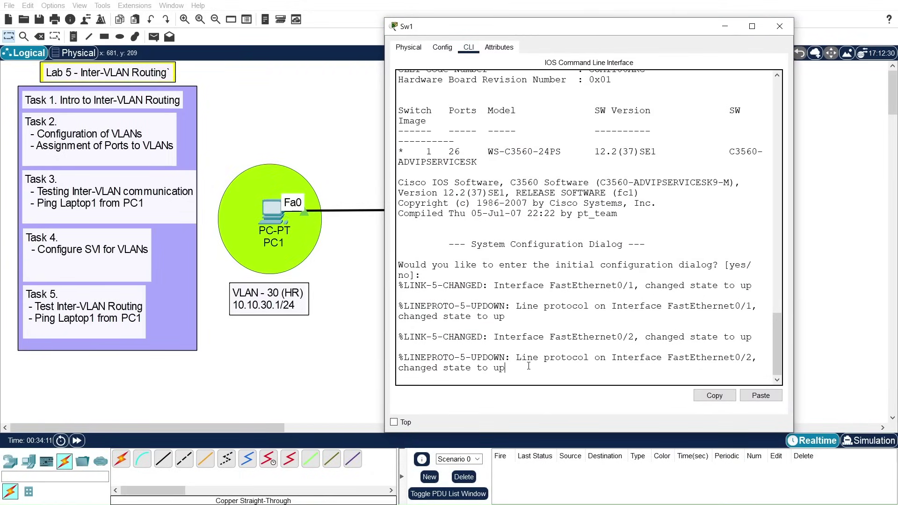
key("Return")
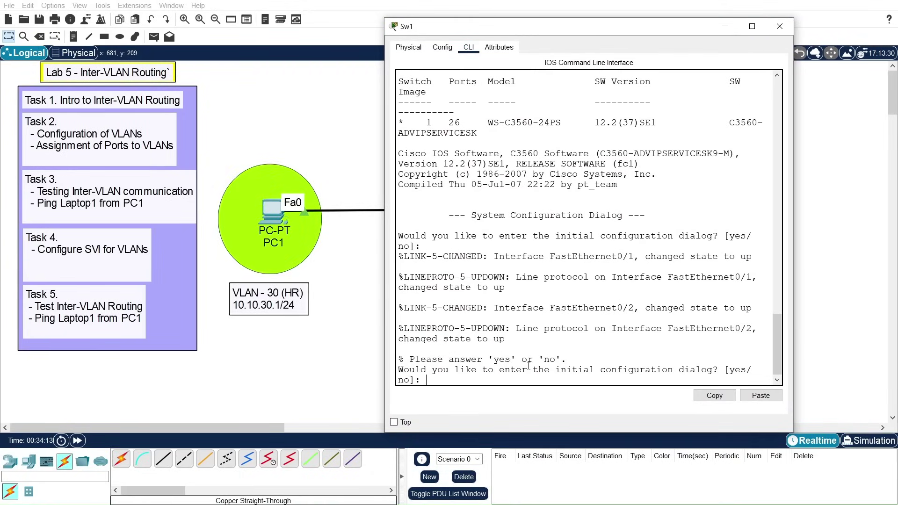
type("no")
key("Return")
key("Return")
key("Return")
key("Return")
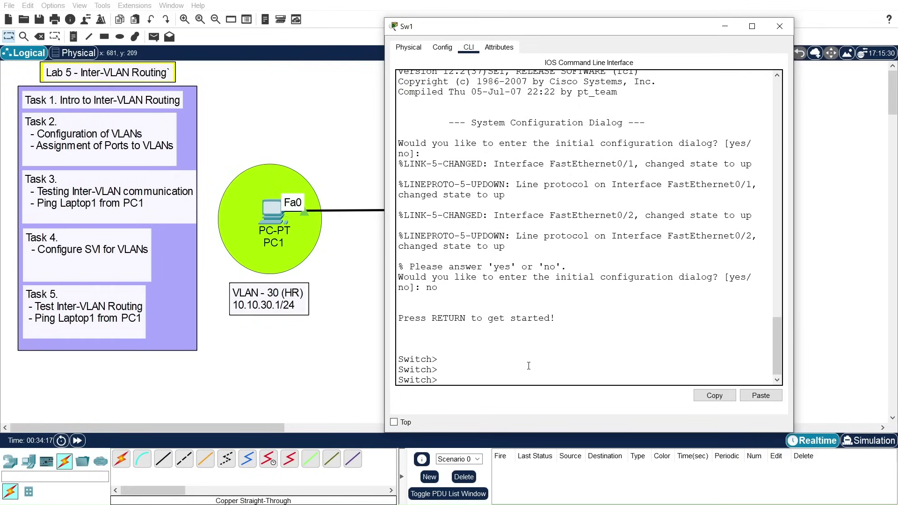
type("en")
key("Return")
Step: Enter global configuration mode and set the hostname to Sw1
type("conf")
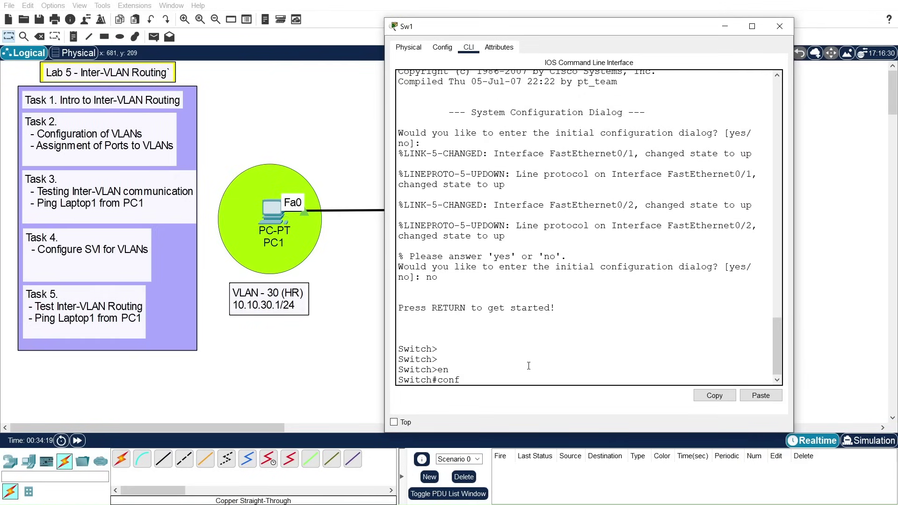
type(" t")
key("Return")
type("hostna")
key("Tab")
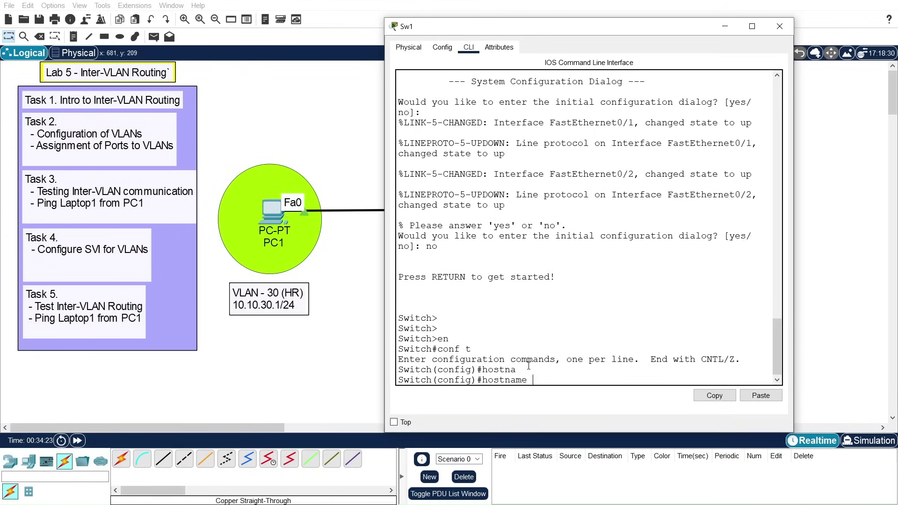
type("Sw")
type("1")
key("Return")
key("Return")
key("Return")
key("Return")
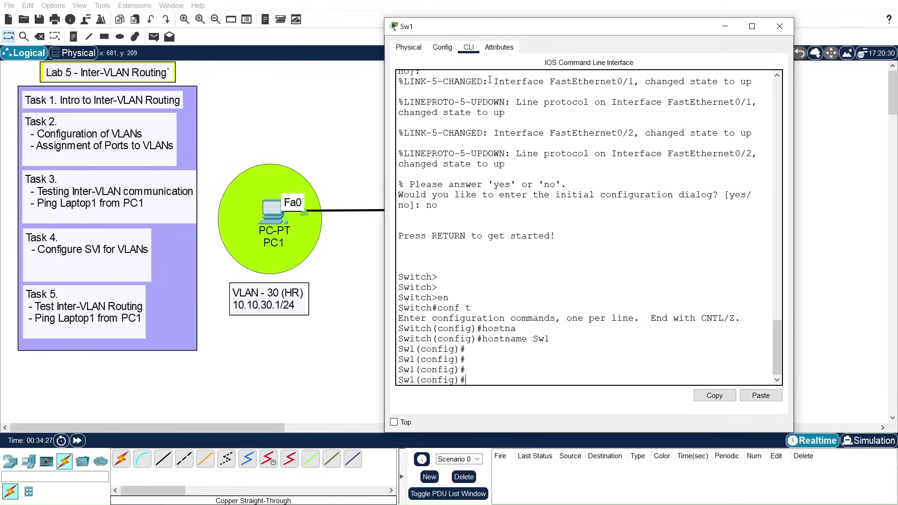
Step: Create VLAN 30 named HR and leave VLAN configuration mode
left_click_drag(538, 28, 562, 19)
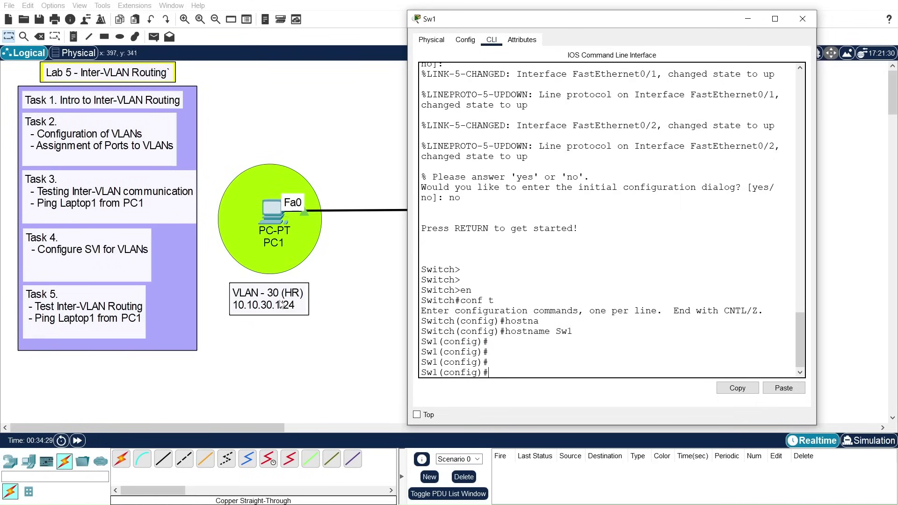
type("vlan 30")
key("Return")
type("name")
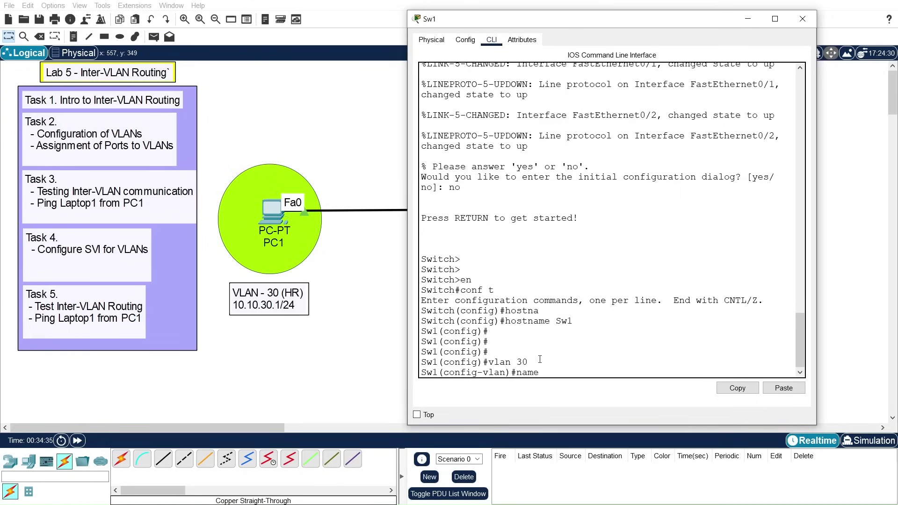
type(" HR")
key("Return")
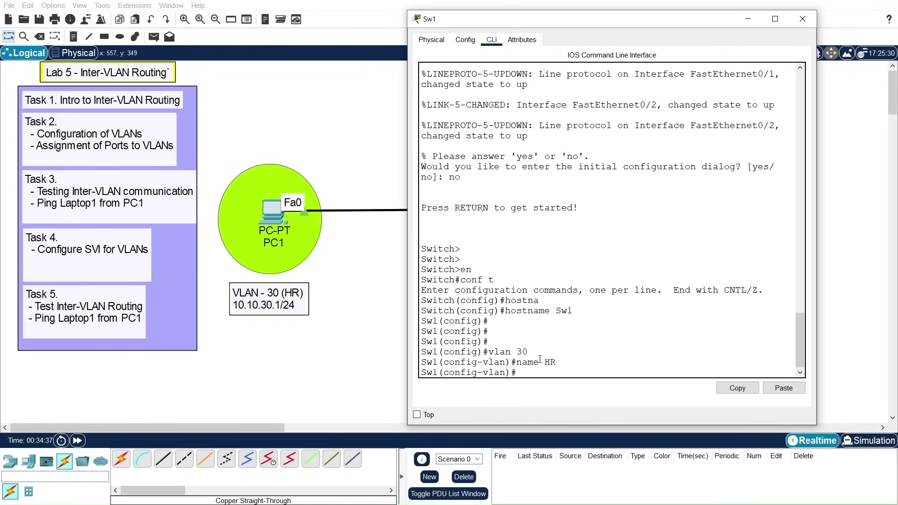
key("Return")
key("Return")
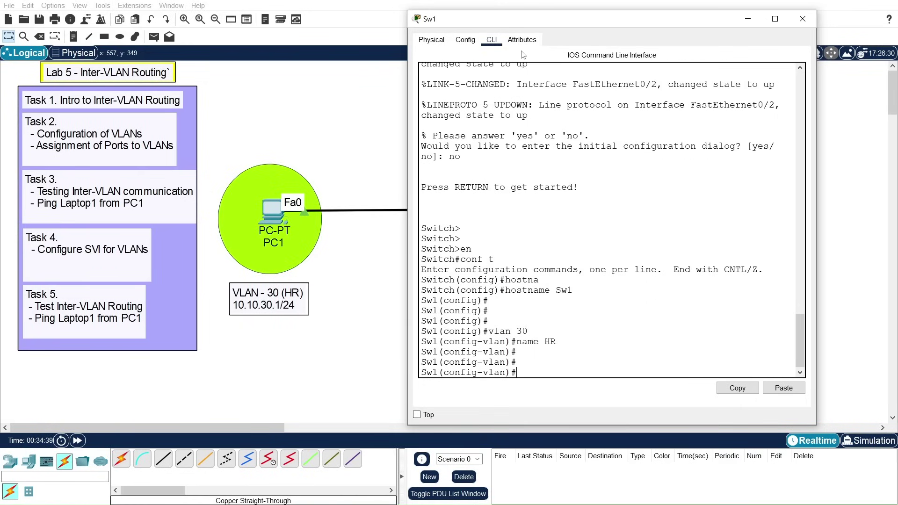
left_click_drag(539, 24, 644, 25)
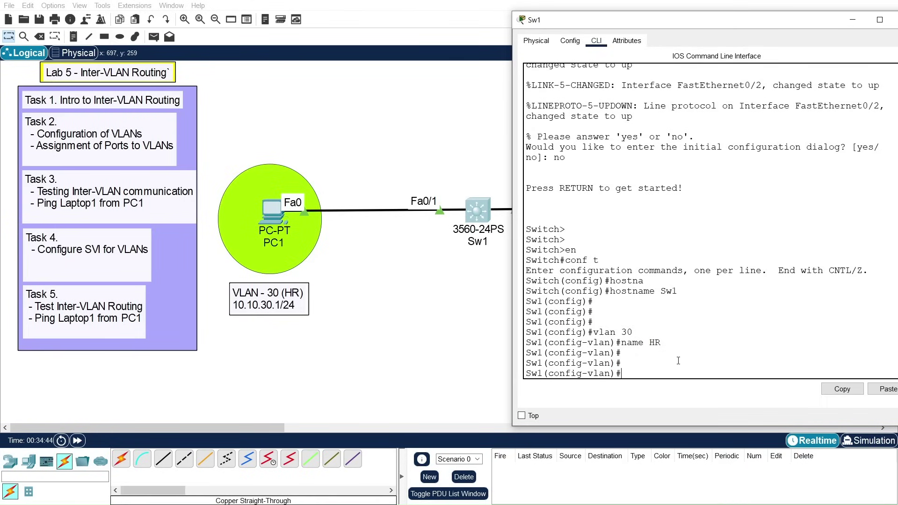
key("Return")
key("Return")
key("Return")
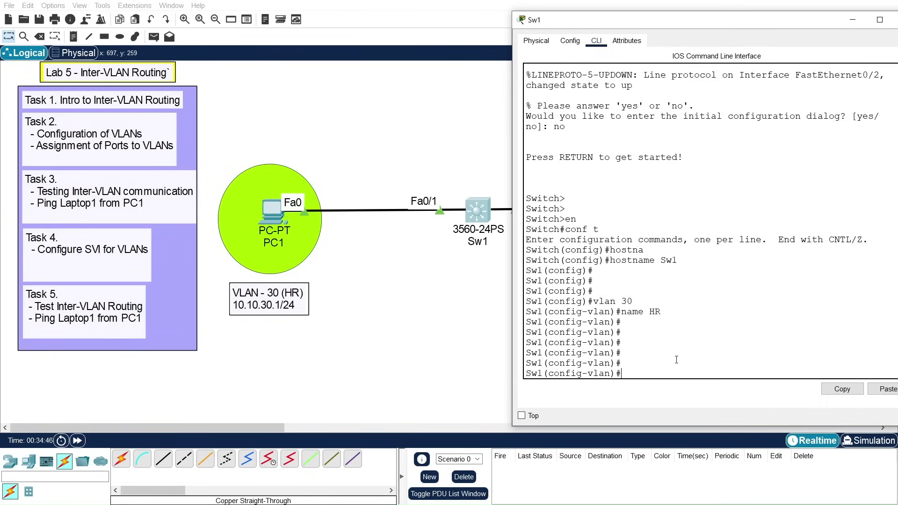
type("exit")
key("Return")
key("Return")
key("Return")
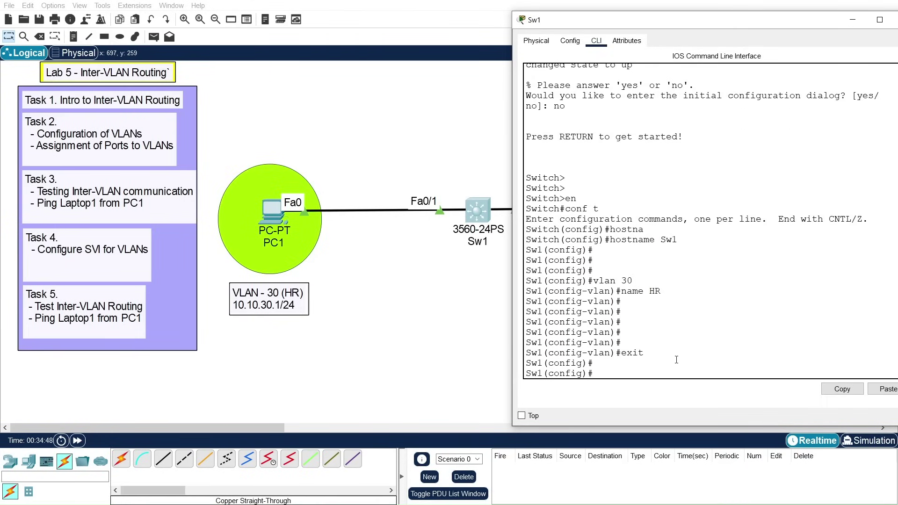
Step: Select interface Fa0/1 and set it to switchport mode access
type("int")
key("Tab")
type("f")
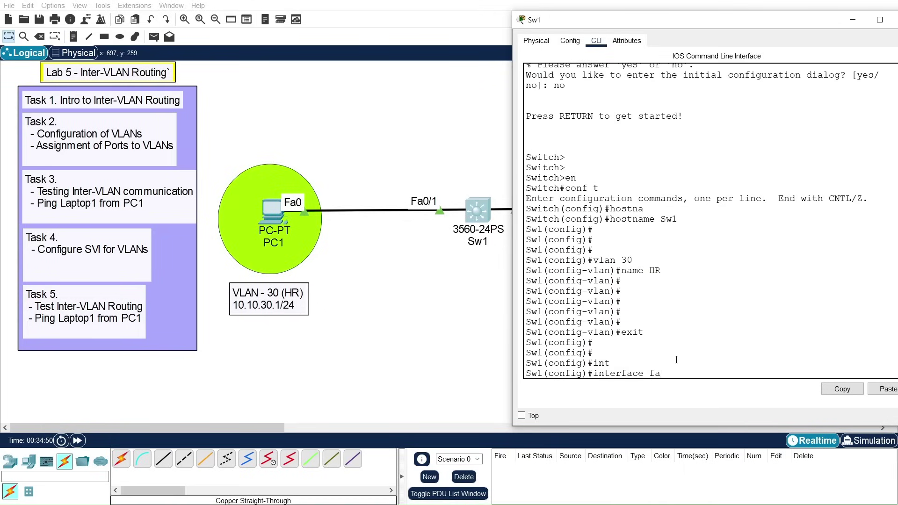
type("a")
key("Tab")
type("0/")
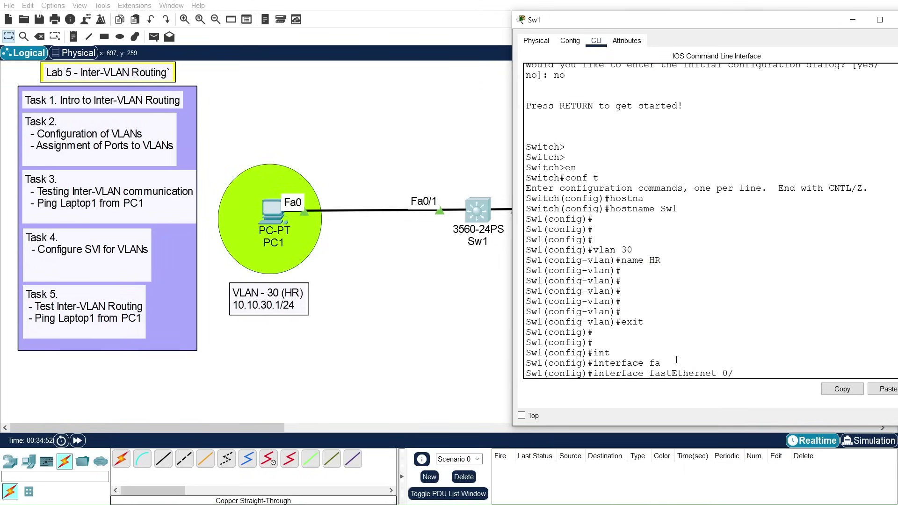
type("1")
key("Return")
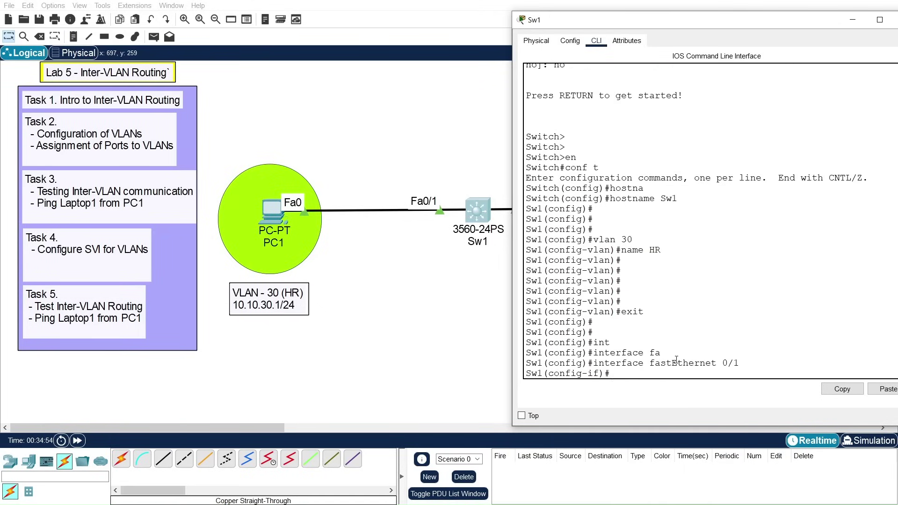
type("swi")
key("Tab")
type("mod")
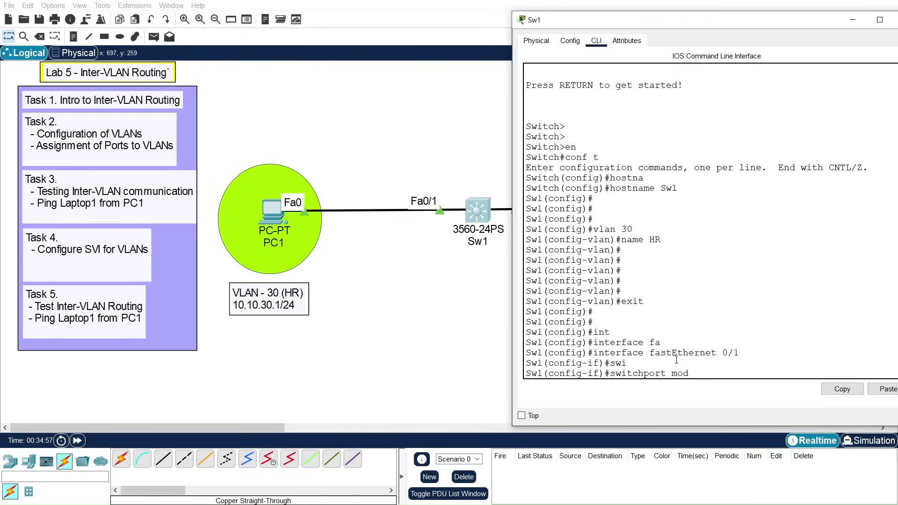
key("Tab")
type("a")
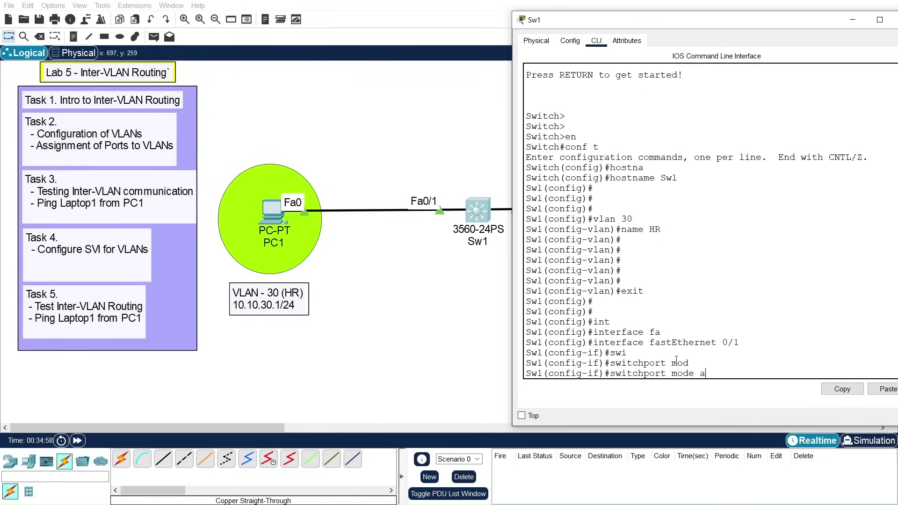
type("cc")
key("Tab")
key("Return")
key("Return")
Step: Assign Fa0/1 to access VLAN 30 and leave interface configuration mode
type("swi")
key("Tab")
type("acc")
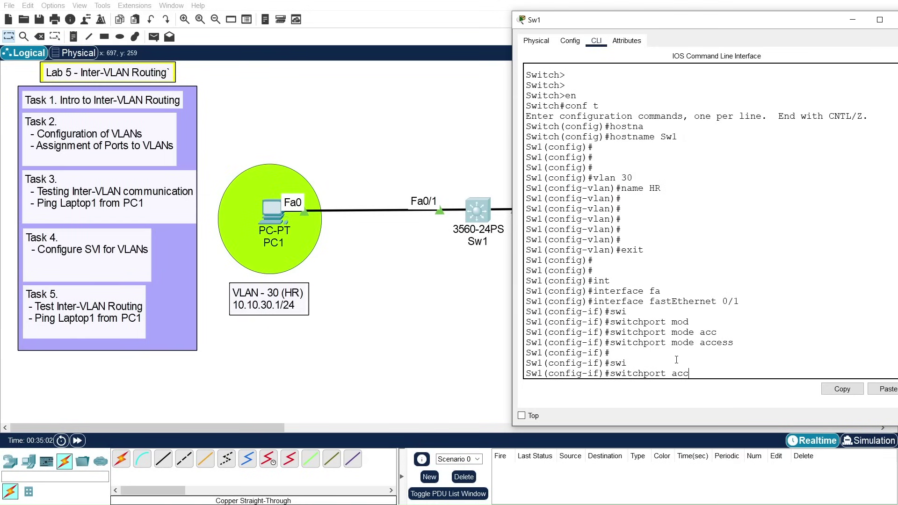
key("Tab")
type("vlan")
key("Tab")
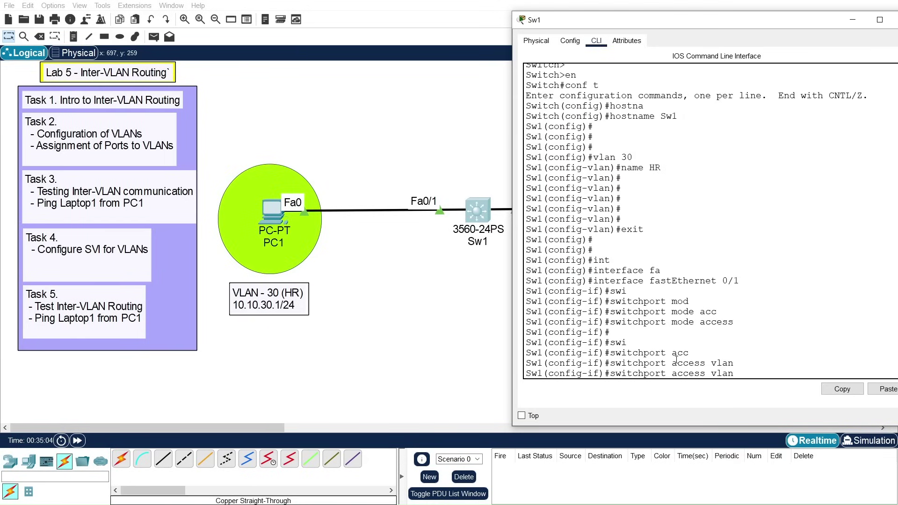
type("30")
key("Return")
key("Return")
key("Return")
key("Return")
type("ex")
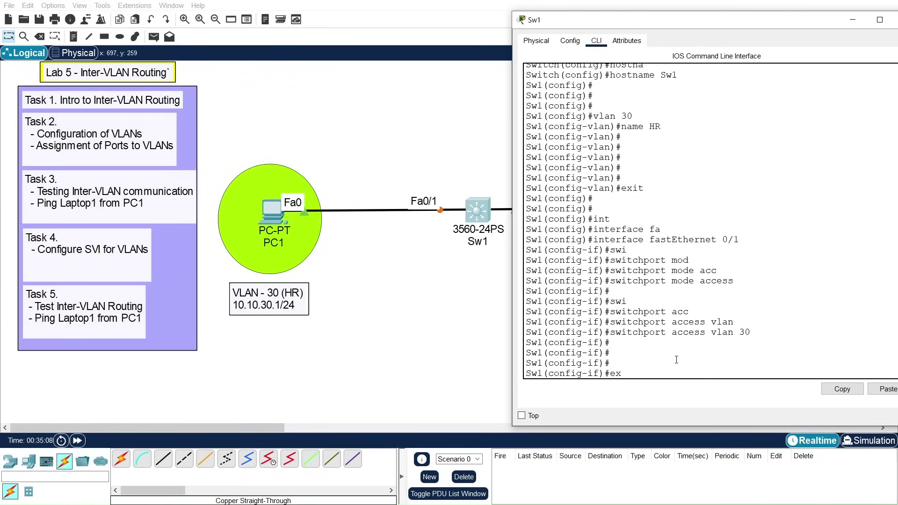
type("it")
key("Return")
key("Return")
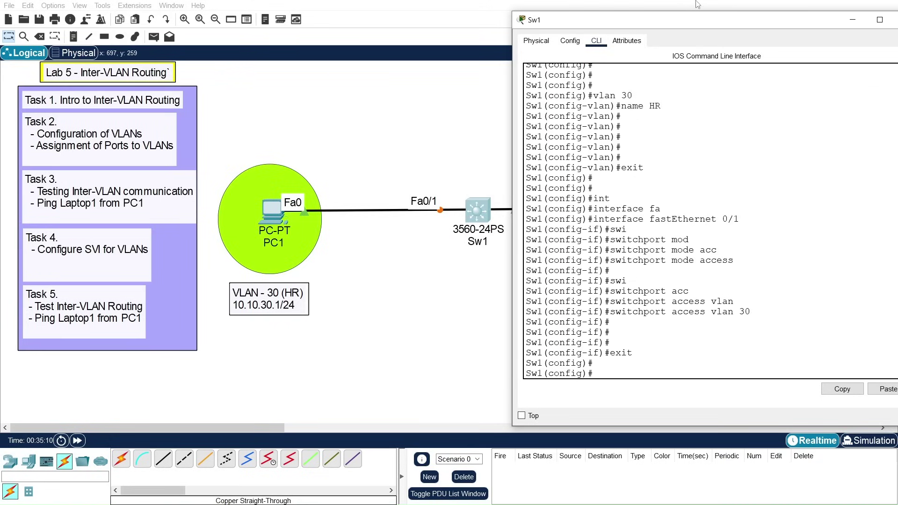
left_click_drag(696, 21, 355, 3)
Step: Create VLAN 40 on Sw1 and name it HR
double_click(484, 10)
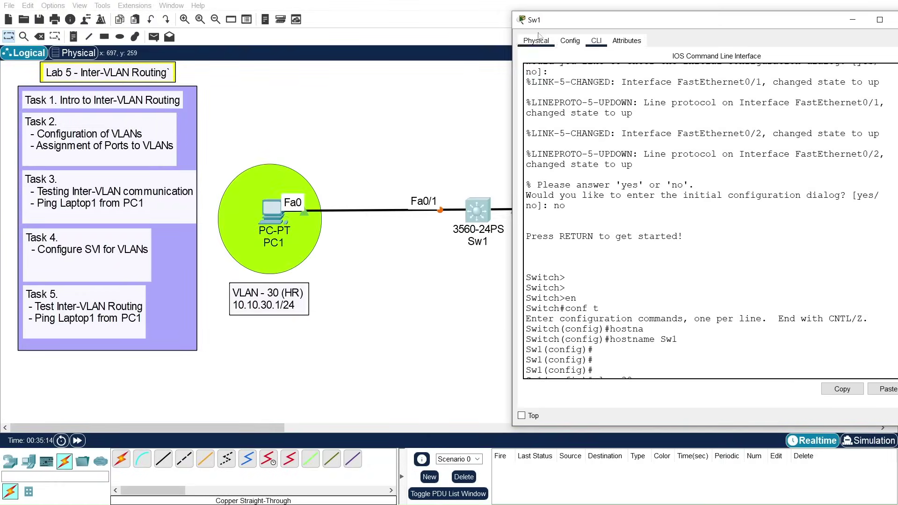
left_click_drag(612, 22, 293, 18)
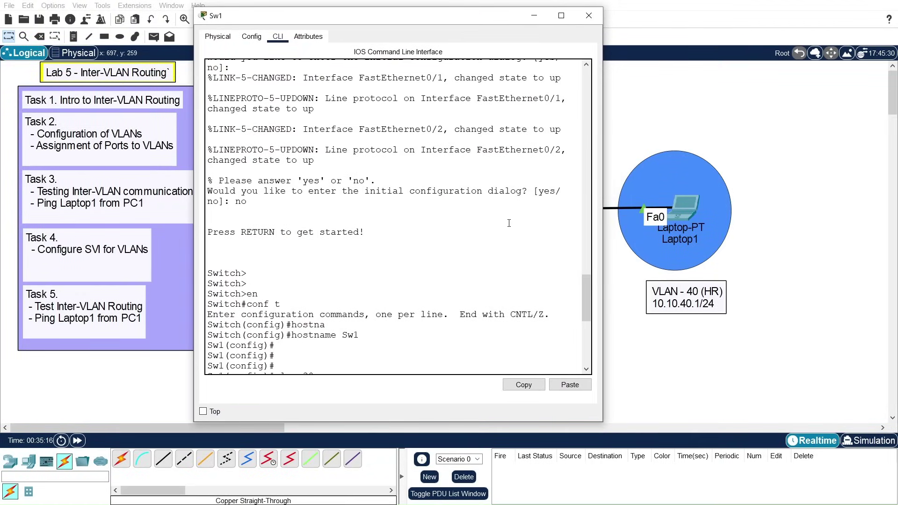
scroll(351, 335, "down", 10)
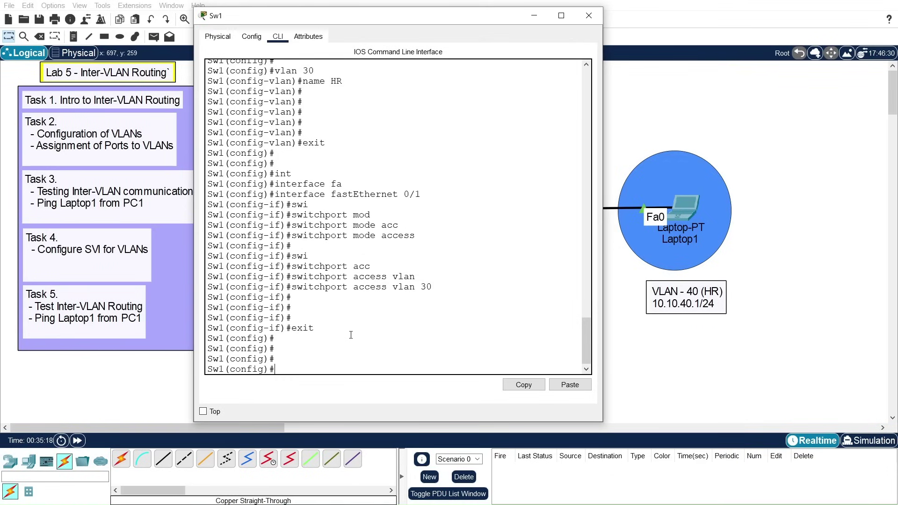
type("vlan 40")
key("Return")
key("BackSpace")
type("name HR")
key("Return")
key("Return")
key("Return")
key("Return")
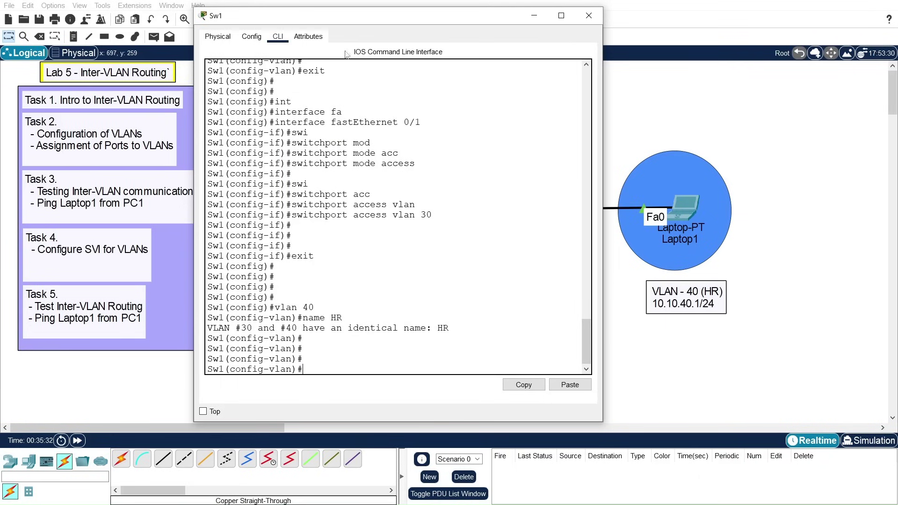
Step: Restore the Sw1 console to its smaller size and select the VLAN 40 label note for editing
left_click_drag(351, 15, 334, 2)
double_click(386, 13)
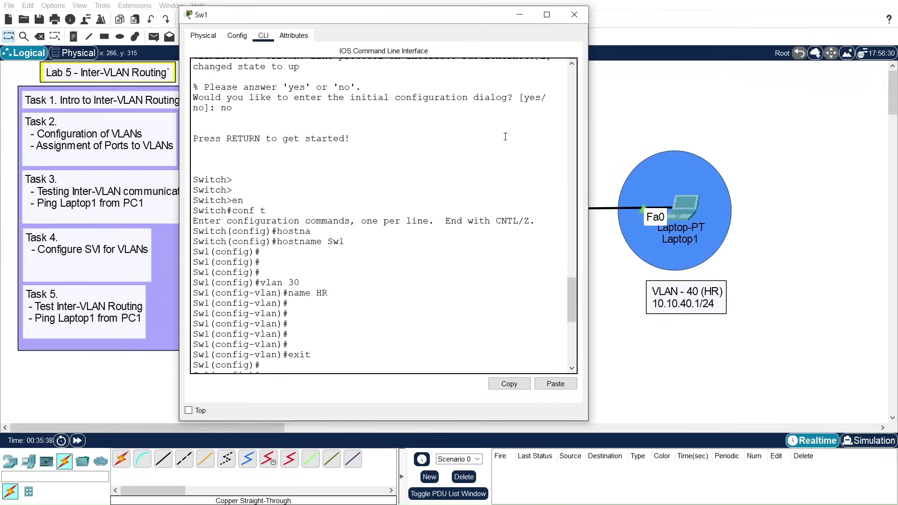
left_click(694, 290)
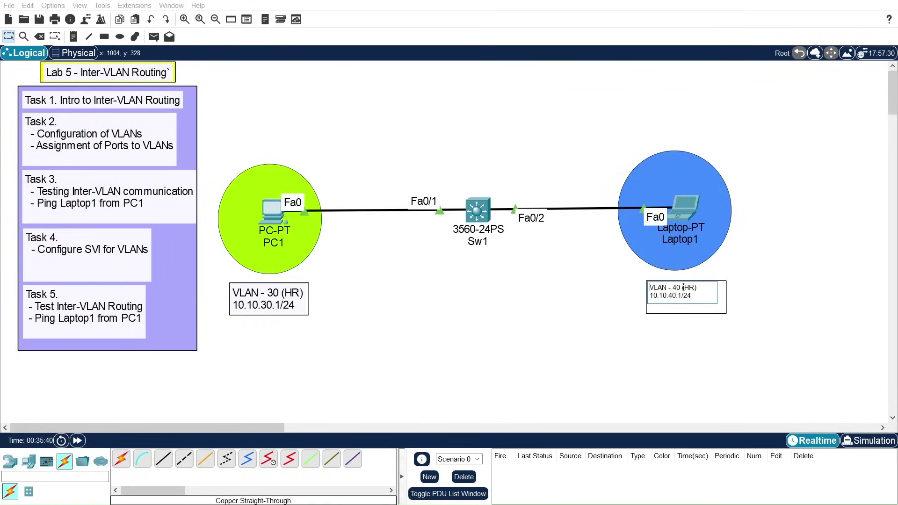
Step: Change HR to IT in the canvas note so it reads VLAN - 40 (IT)
left_click_drag(683, 287, 685, 288)
double_click(688, 287)
type("IT")
Step: Rename VLAN 40 on Sw1 to IT by editing the recalled name command
key("alt+Tab")
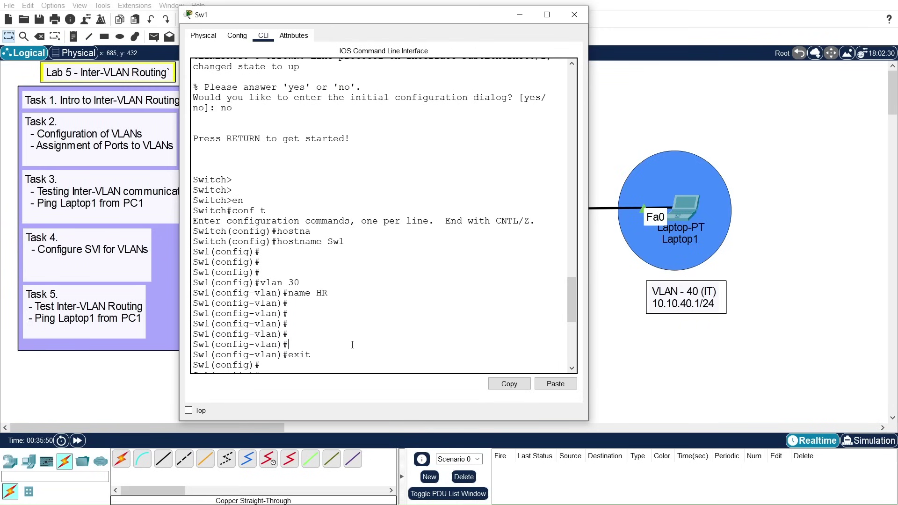
key("Return")
key("Return")
key("Return")
key("Up")
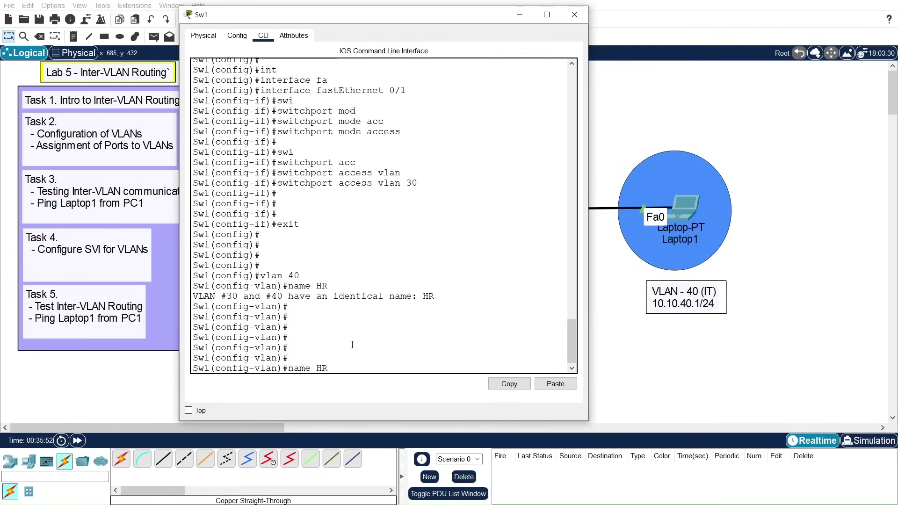
key("BackSpace")
key("BackSpace")
type("IT")
key("Return")
key("Return")
key("Return")
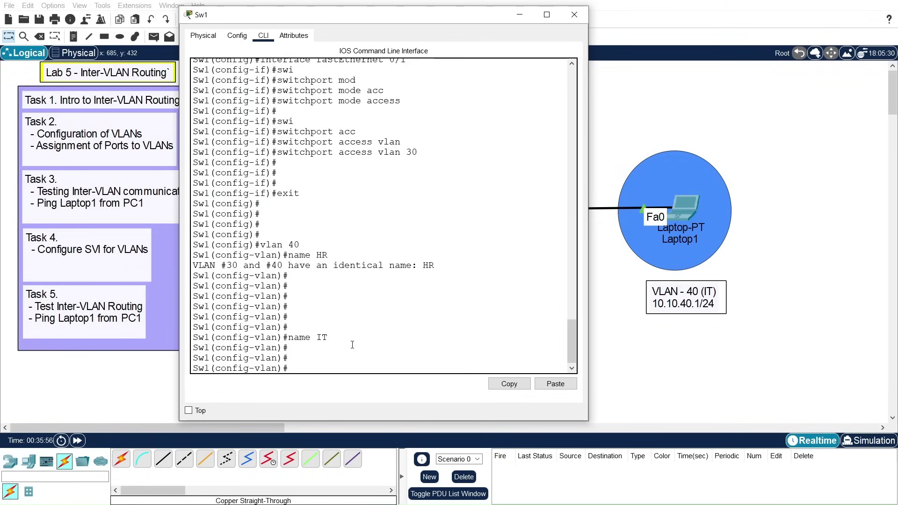
Step: Select interface Fa0/2 and set it to switchport mode access
left_click_drag(430, 14, 355, 12)
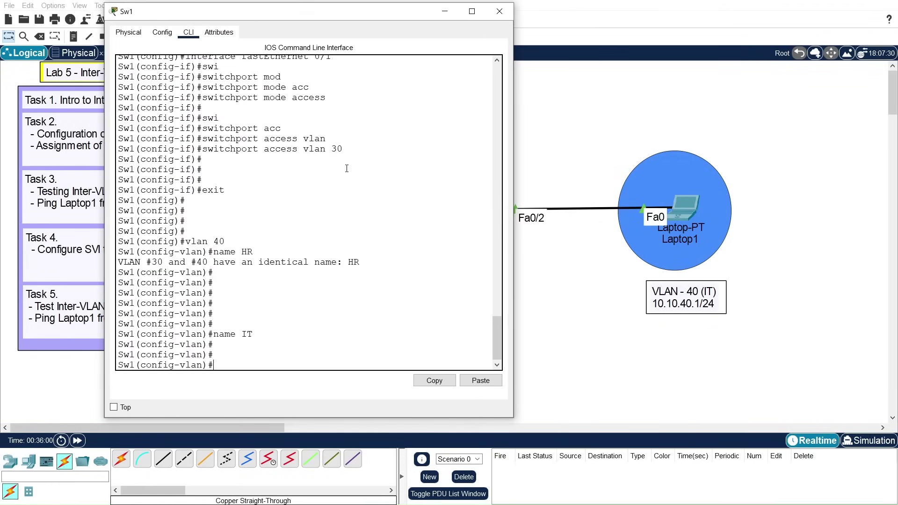
type("exit")
key("Return")
key("Return")
key("Return")
type("int")
key("Tab")
type("fa")
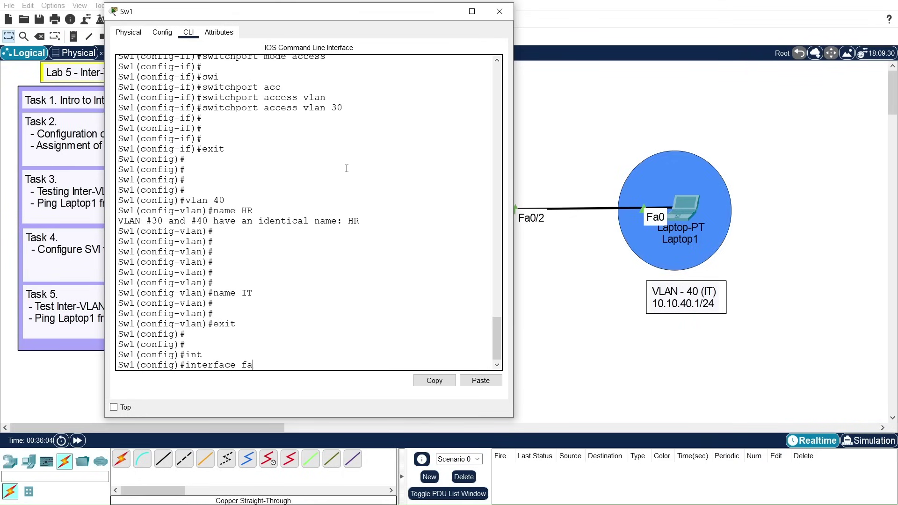
key("Tab")
type("0/2")
key("Return")
key("Return")
key("Return")
type("swi")
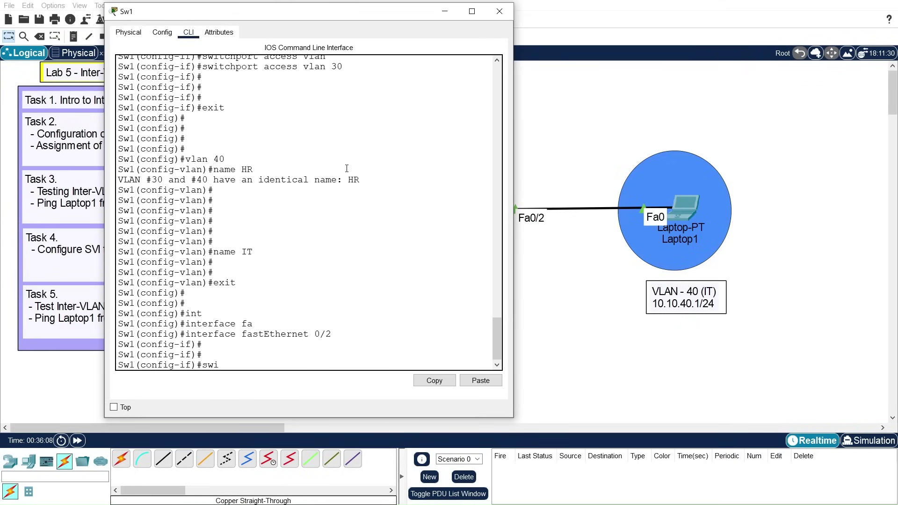
key("Tab")
type("mode")
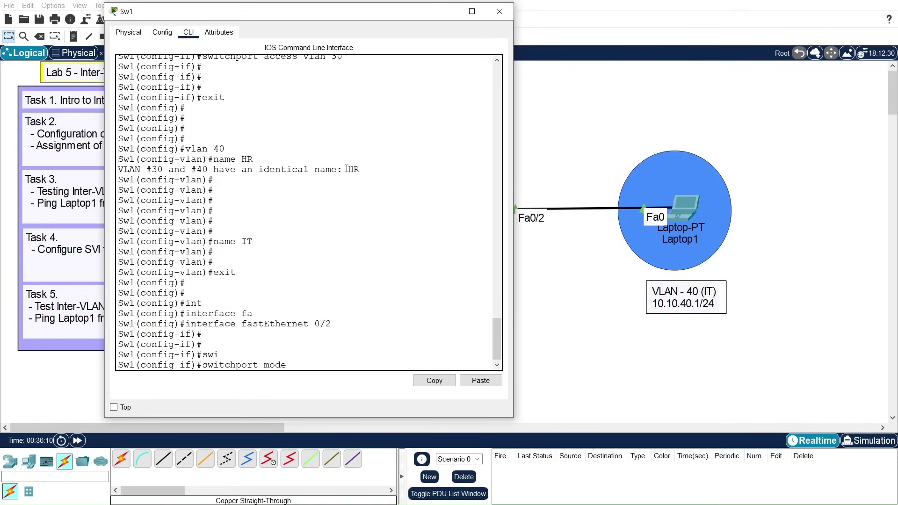
key("Tab")
type("a")
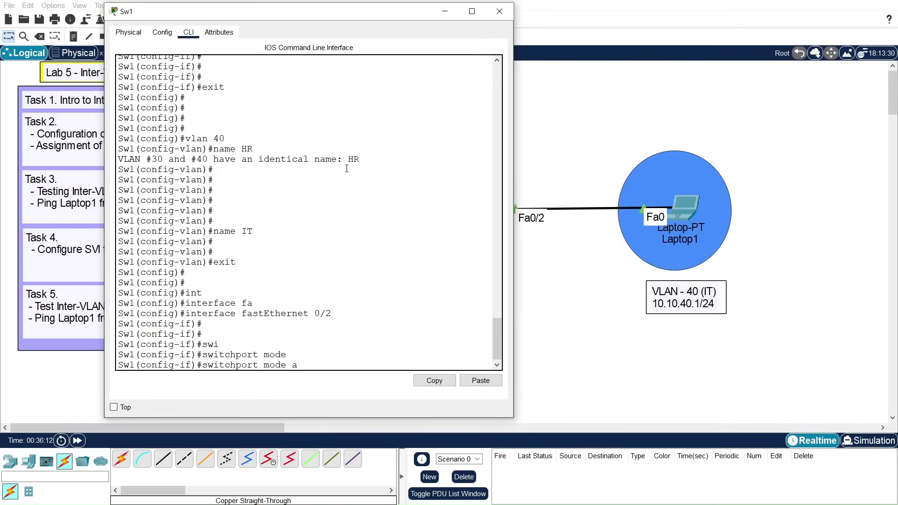
type("cc")
key("Tab")
key("Return")
Step: Assign Fa0/2 to access VLAN 40 and leave interface configuration mode
type("swi")
key("Tab")
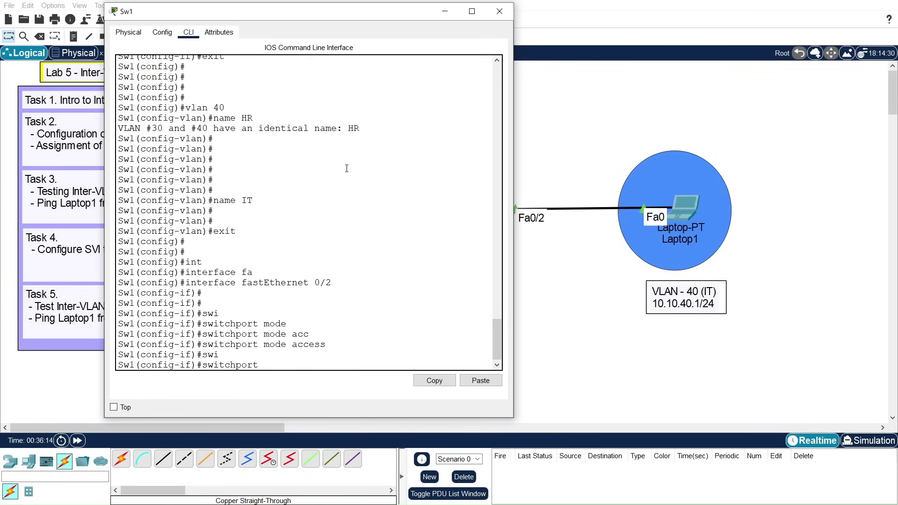
type("acc")
key("Tab")
type("vla")
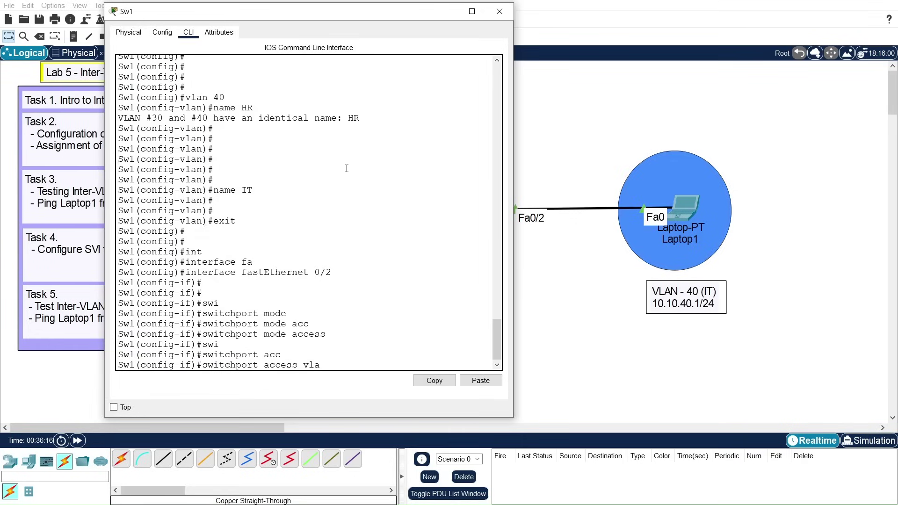
key("Tab")
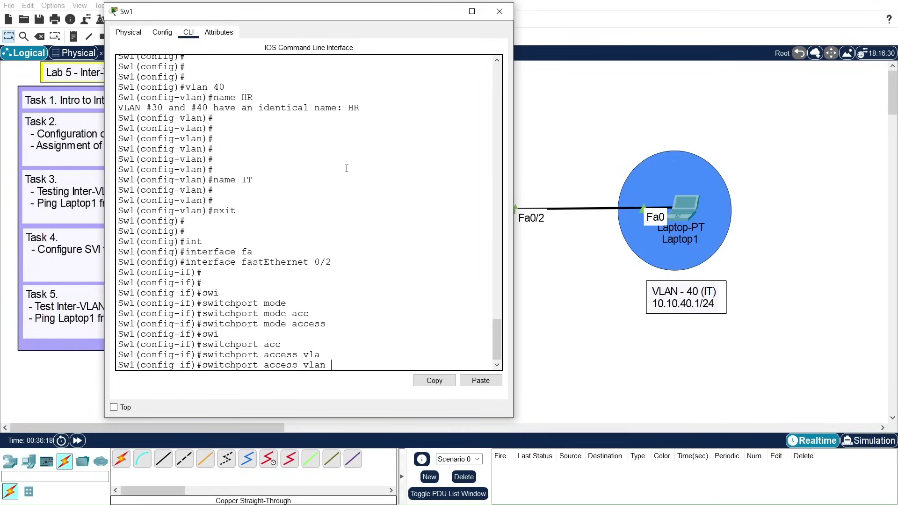
type("40")
key("Return")
key("Return")
key("Return")
type("exit")
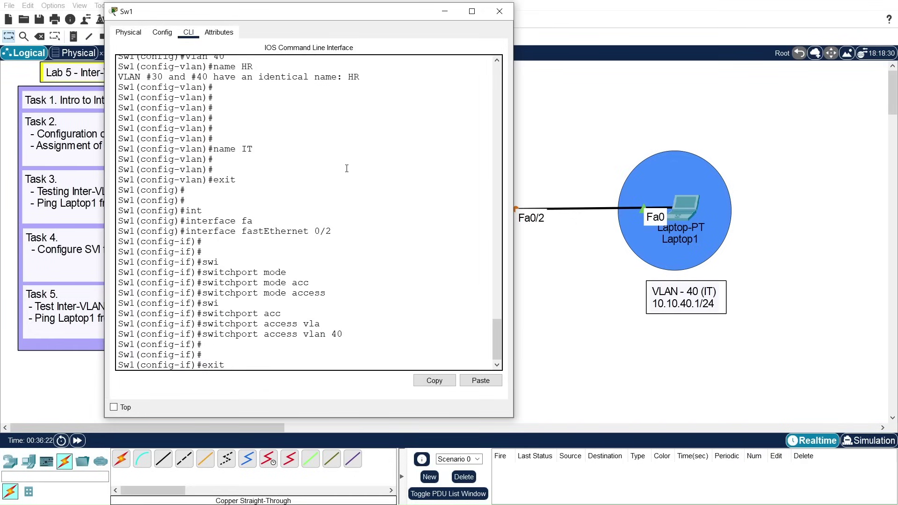
key("Return")
key("Return")
key("Return")
key("Return")
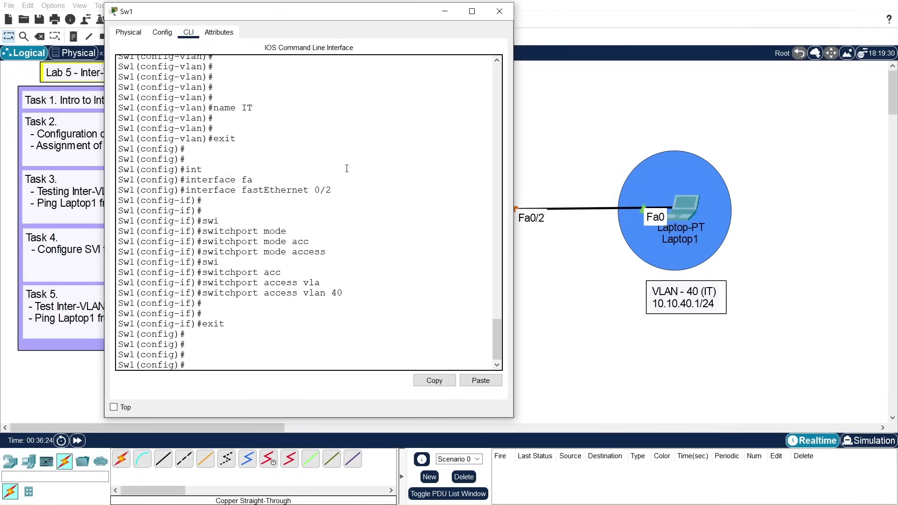
Step: Return to privileged mode, save with write memory, and close the Sw1 window
key("Return")
key("Return")
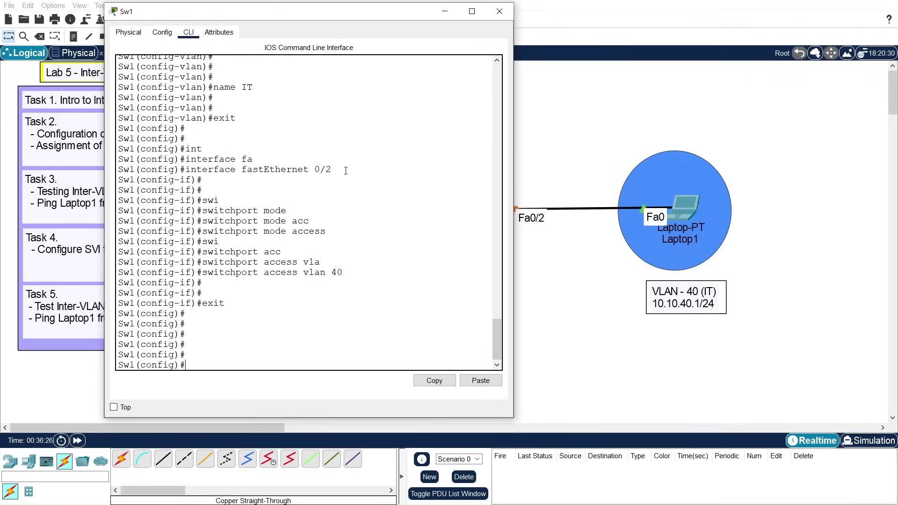
type("exit")
key("Return")
key("Return")
type("write m")
key("Tab")
type("me")
key("Tab")
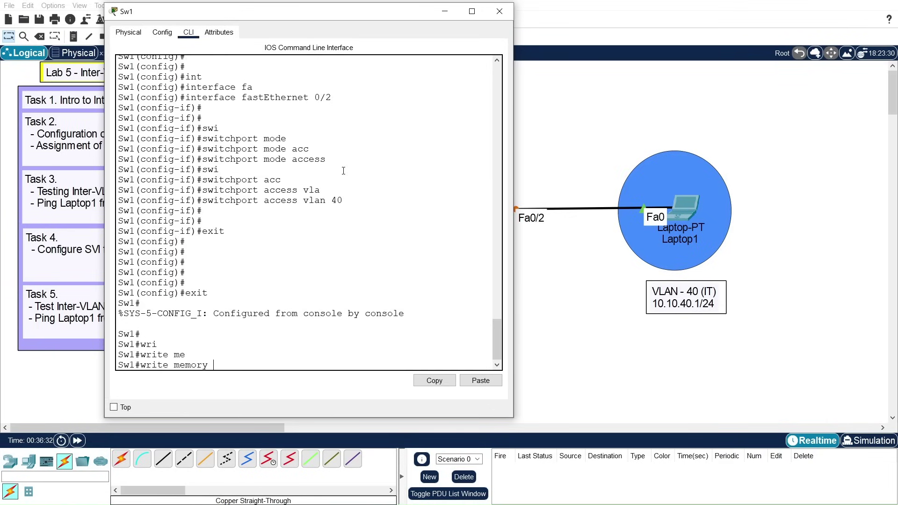
key("Return")
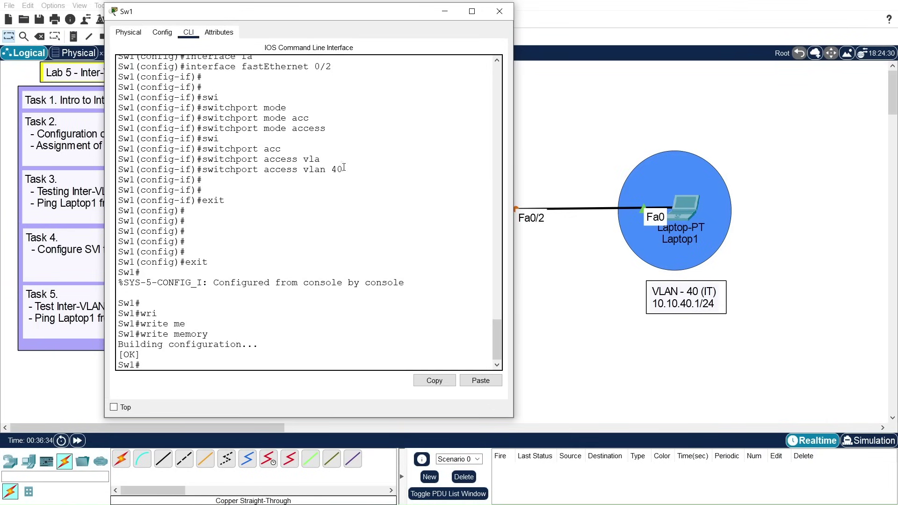
left_click(499, 12)
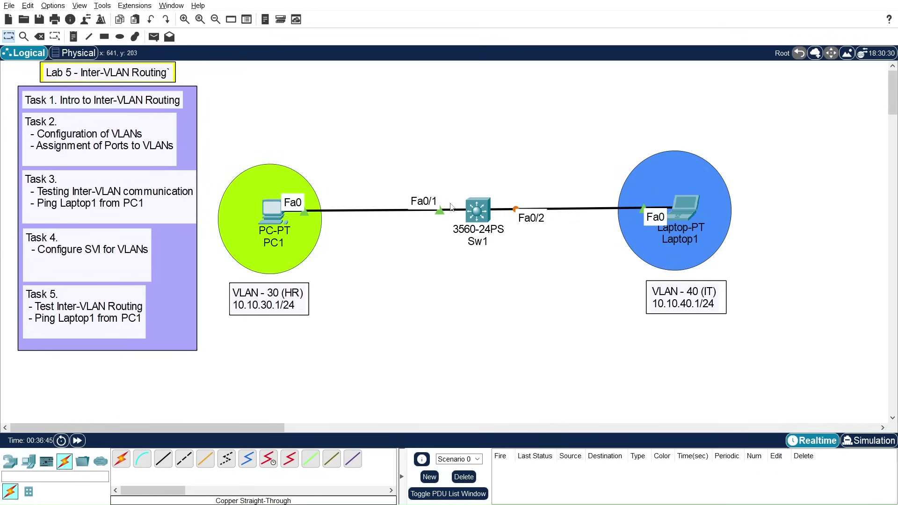
Step: Nudge the Sw1 icon slightly left on the canvas so its Laptop1 link comes up
left_click_drag(490, 213, 487, 213)
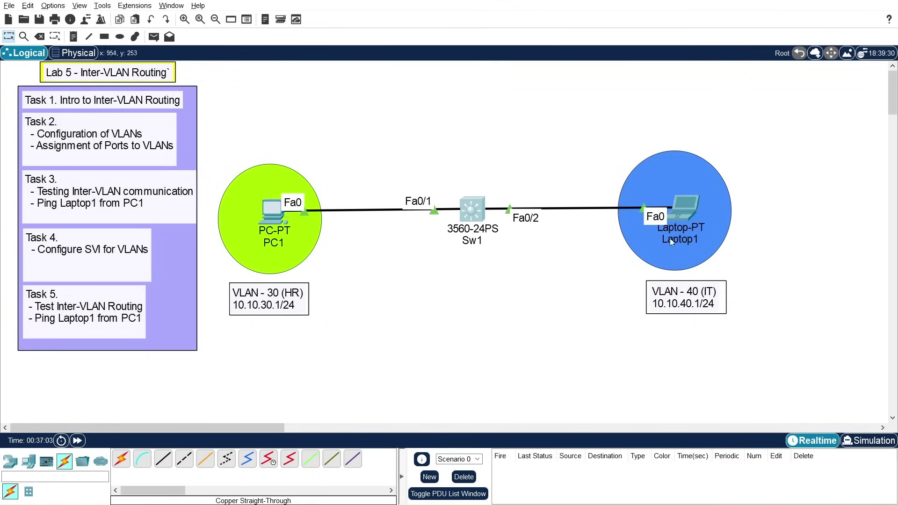
Step: From PC1's command prompt, run 'ping 10.10.40.1', confirm the requests time out, then close PC1
left_click(278, 228)
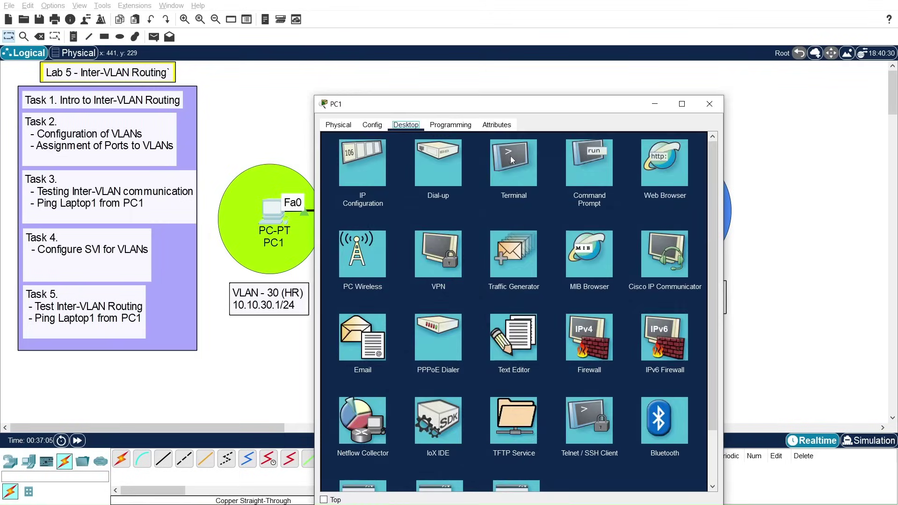
left_click(585, 172)
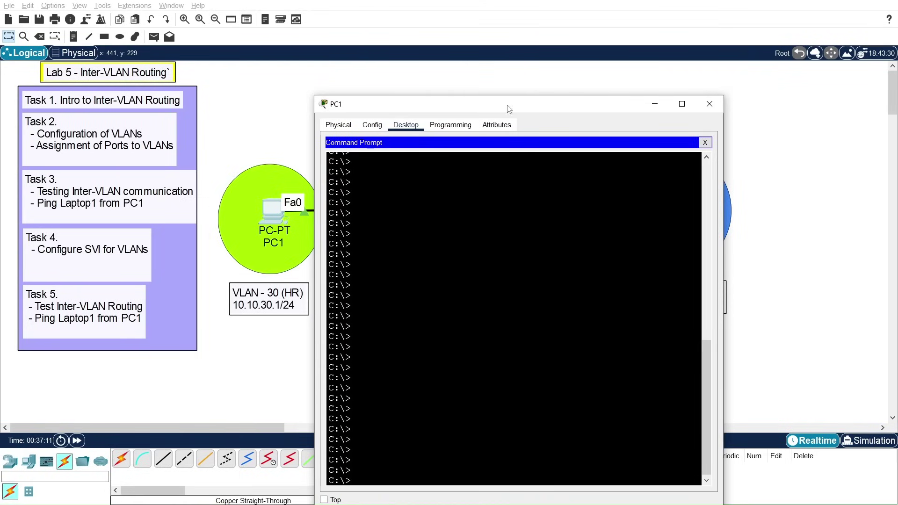
left_click_drag(511, 112, 421, 76)
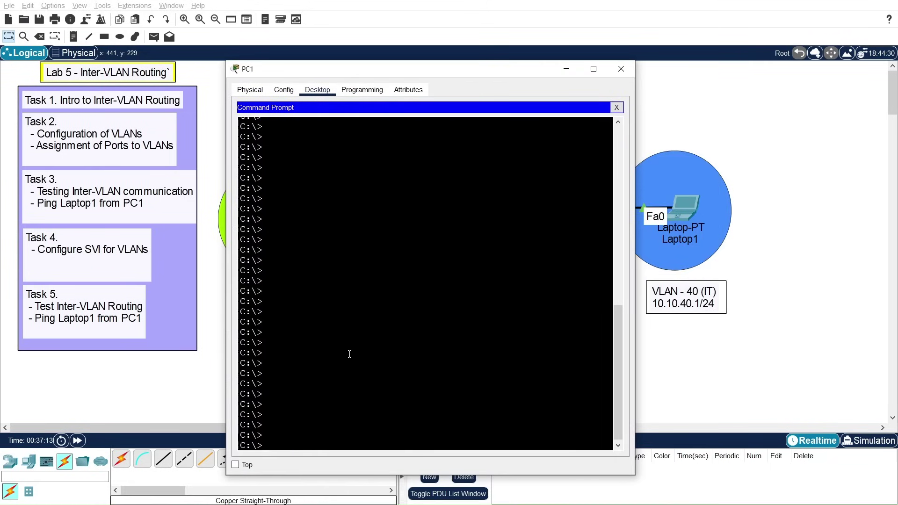
type("ping 10.10.40.1")
key("Return")
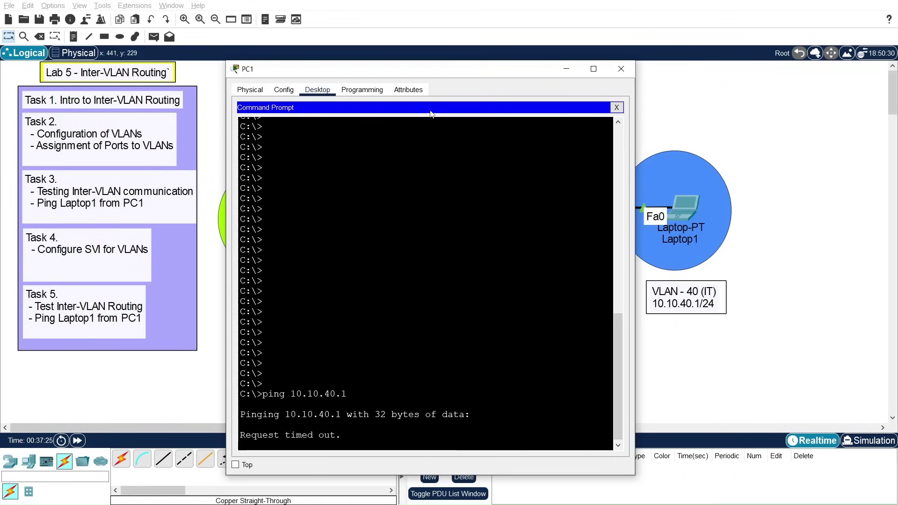
left_click_drag(443, 70, 418, 55)
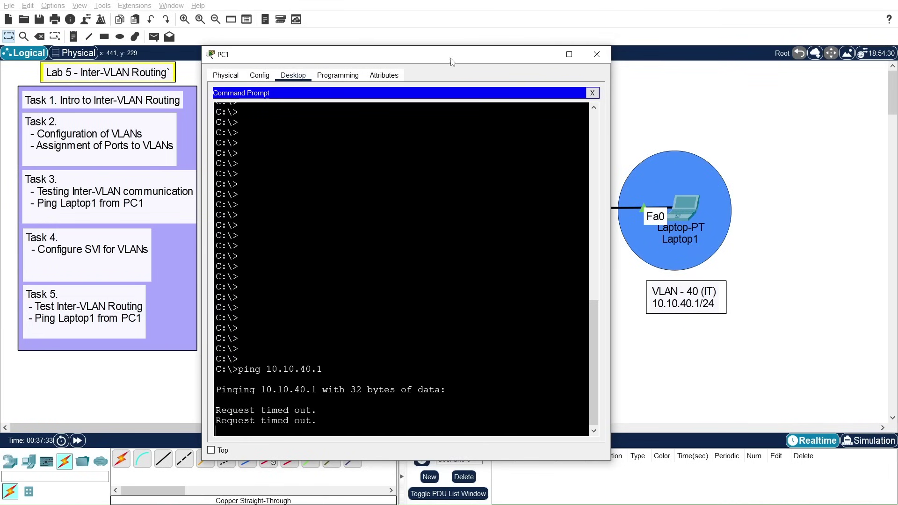
left_click(597, 54)
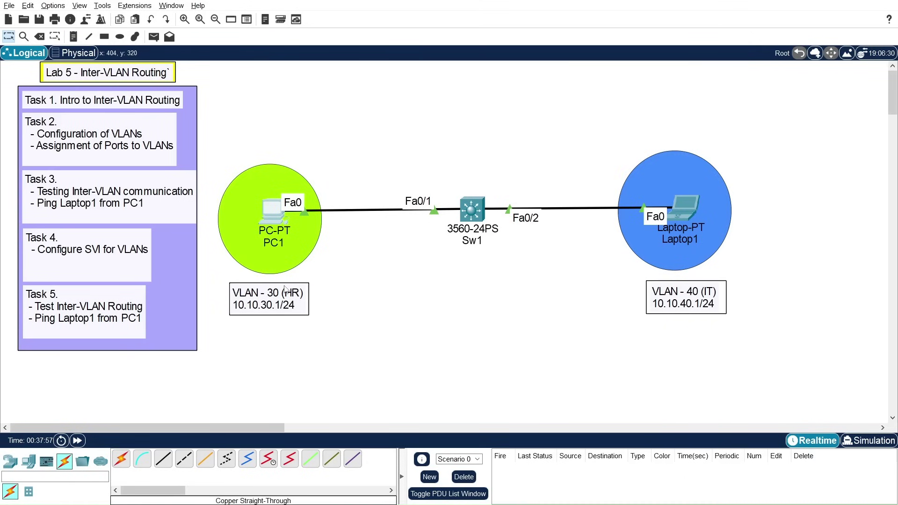
Step: Open Sw1's command line and enter global configuration mode with conf t
left_click(472, 209)
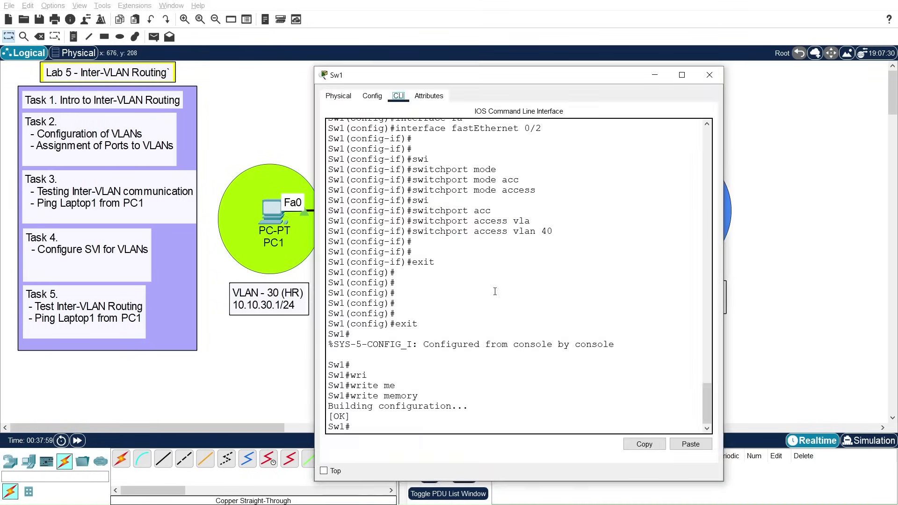
left_click(441, 412)
key("Return")
key("Return")
key("Return")
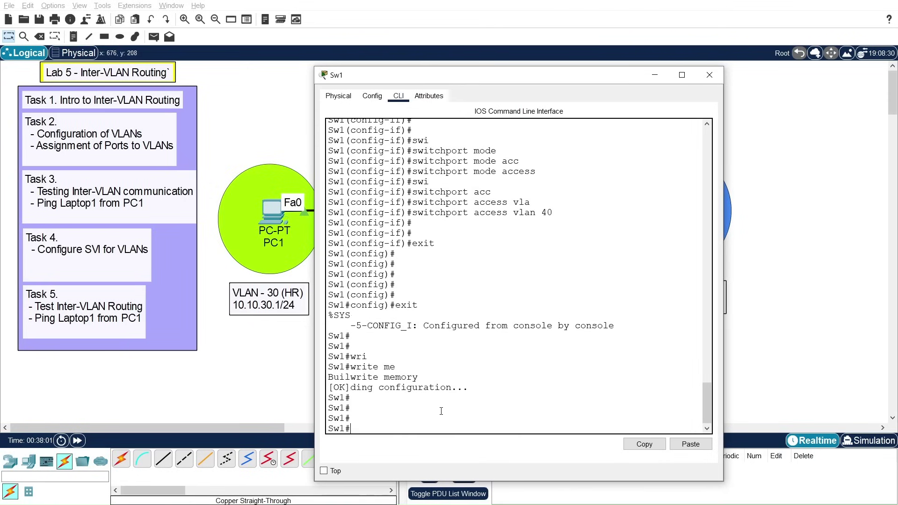
type("conf")
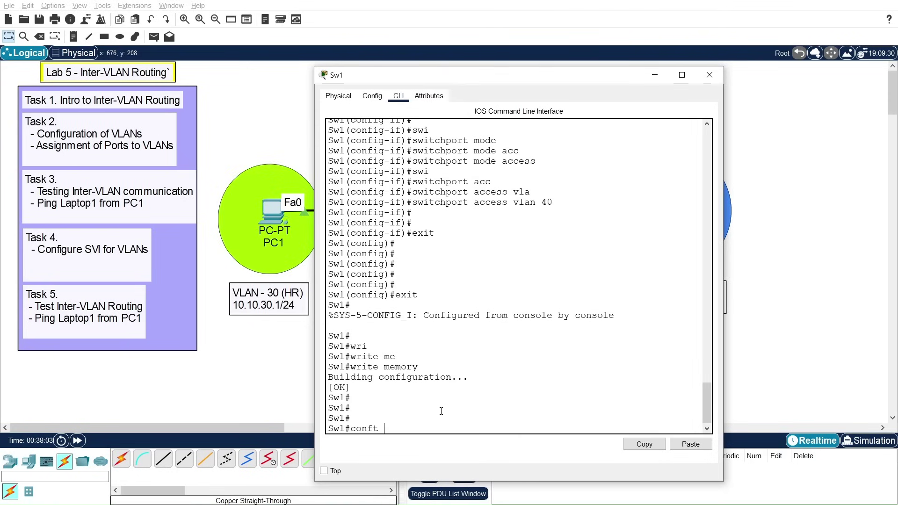
type(" t")
key("Return")
key("Return")
key("Return")
left_click_drag(459, 79, 491, 45)
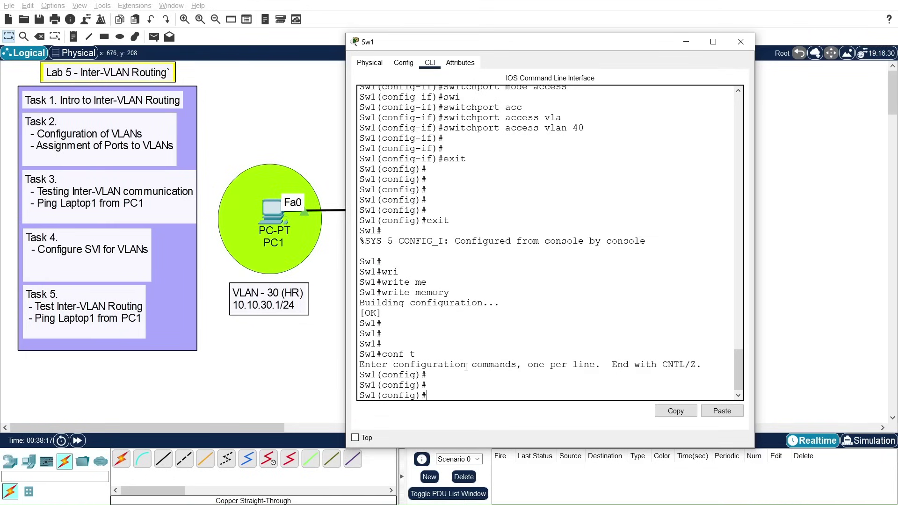
Step: Create interface VLAN 30 and assign it 10.10.30.254 255.255.255.0
type("int")
key("Tab")
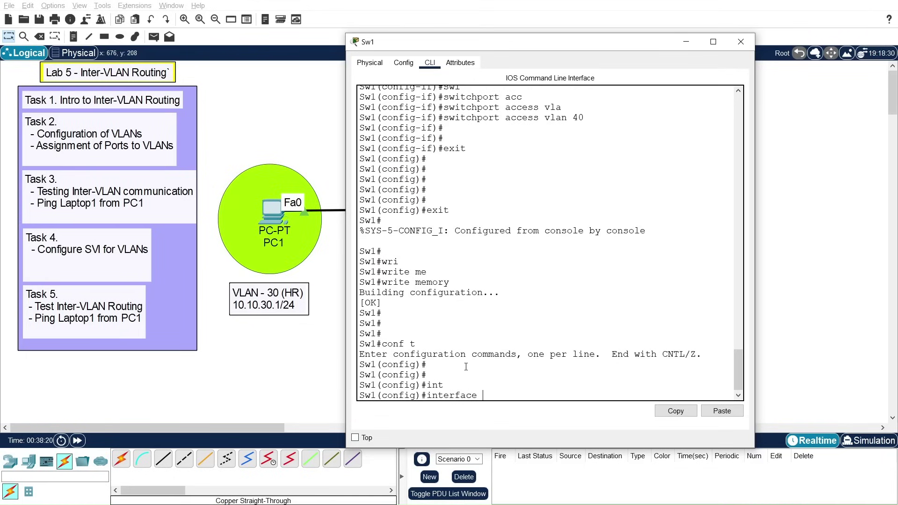
type("vlan 30")
key("Return")
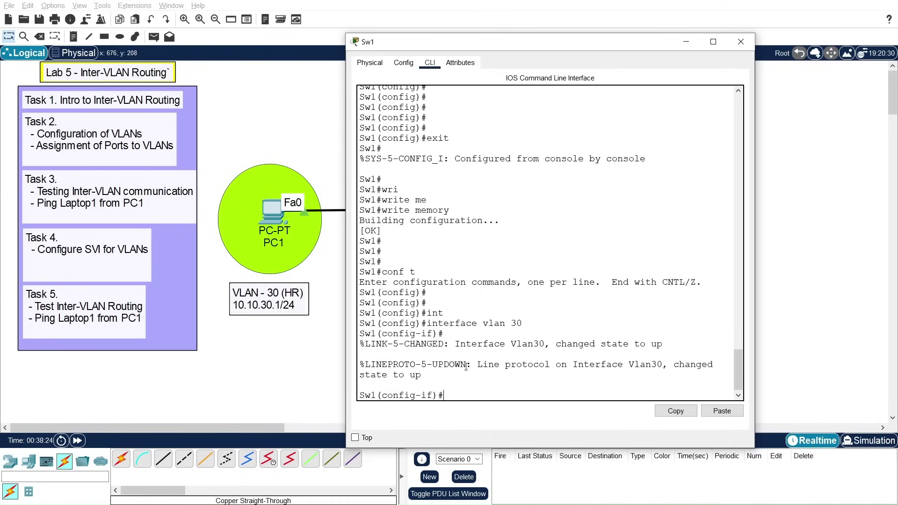
key("Return")
key("Return")
key("Return")
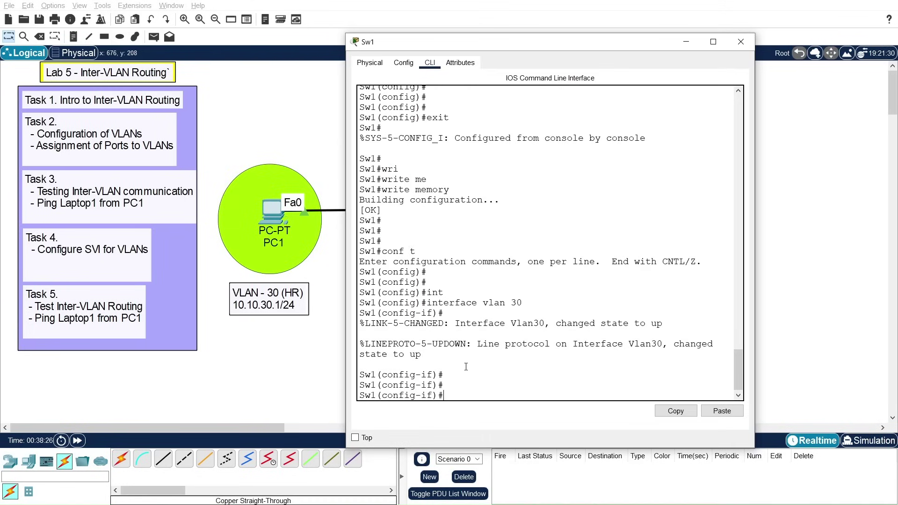
type("ip add")
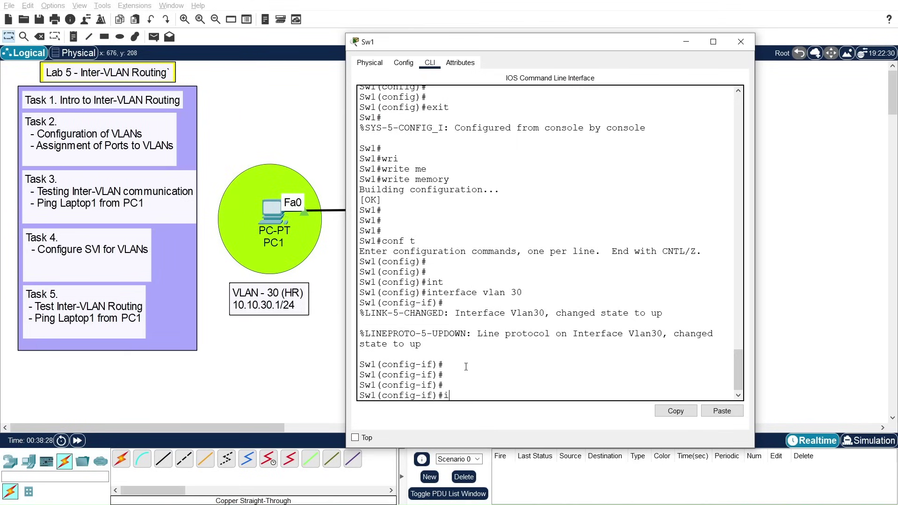
key("Tab")
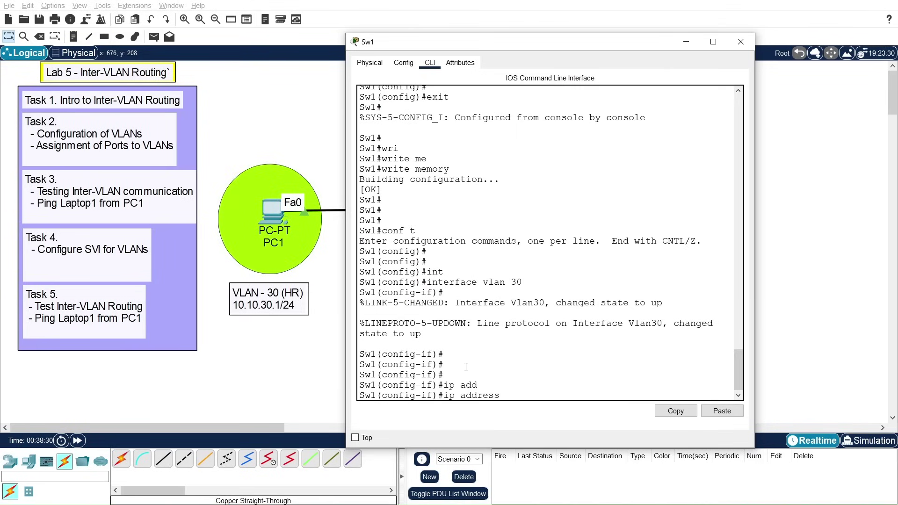
type("10.10.30.254")
type("255.255.255.")
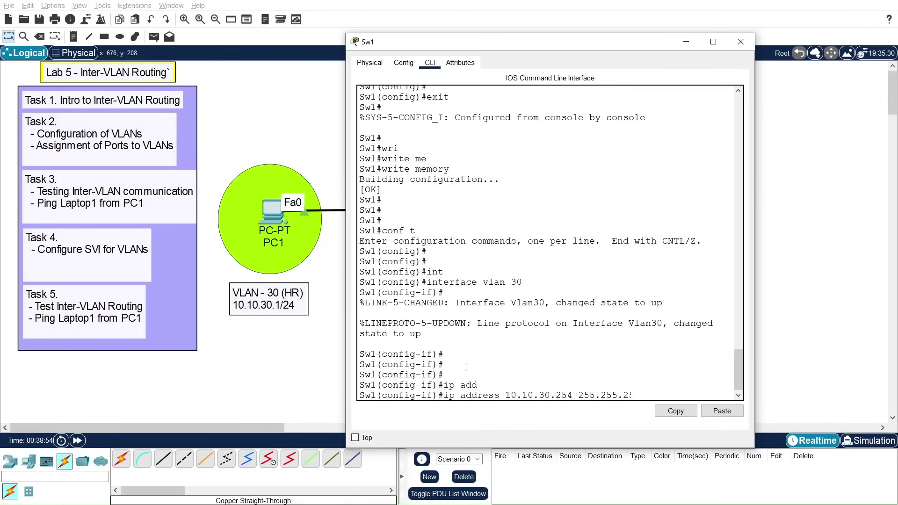
type("0")
key("Return")
key("Return")
key("Return")
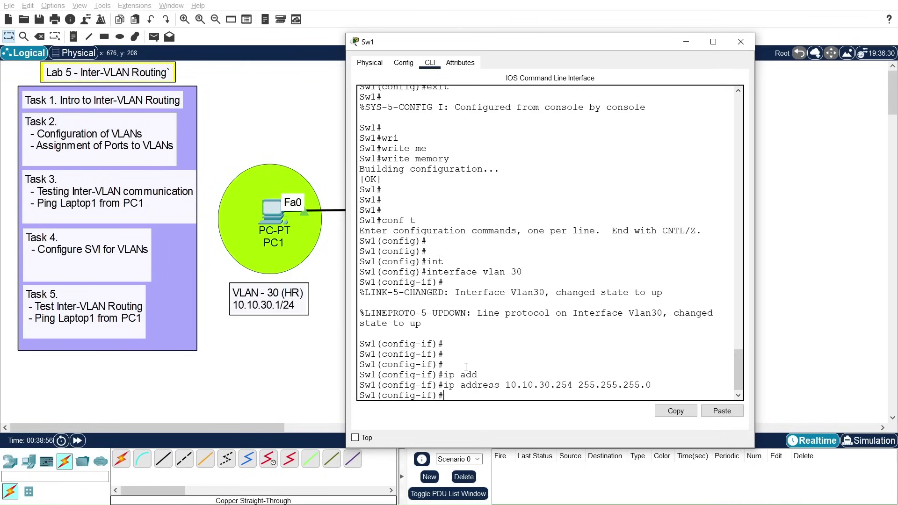
Step: Enable the VLAN 30 interface with no shutdown and return to global config
type("no shut")
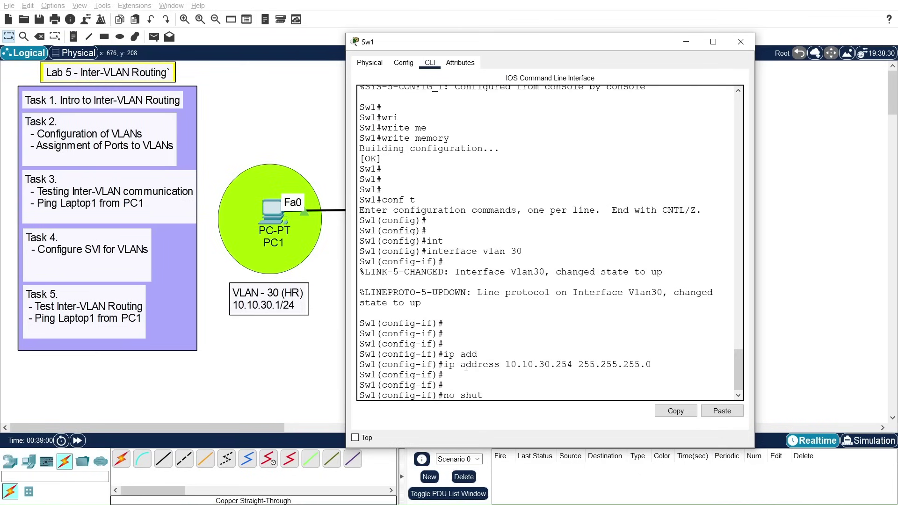
key("Return")
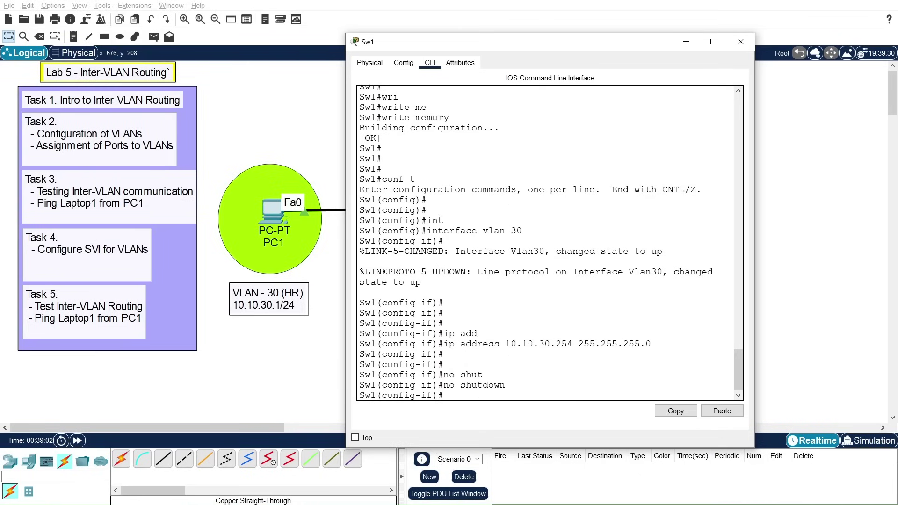
key("Return")
key("Return")
key("Return")
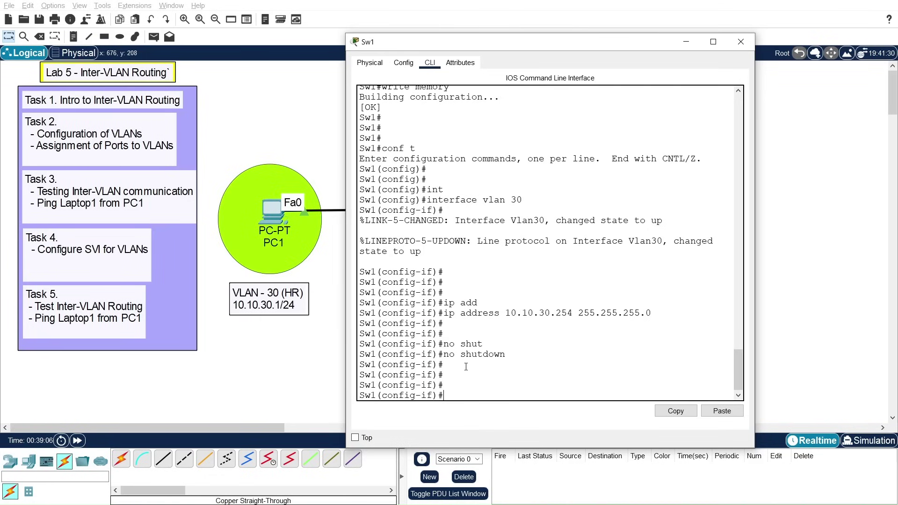
type("exit")
key("Return")
key("Return")
key("Return")
key("Return")
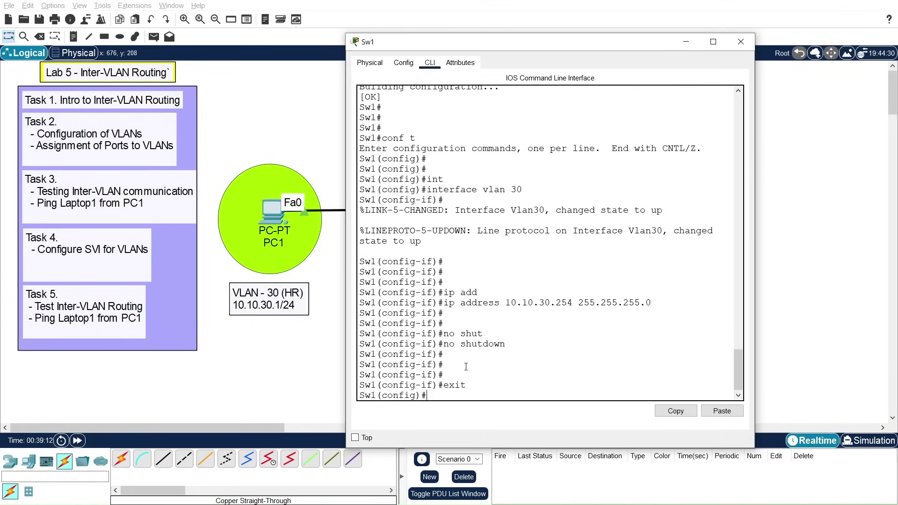
Step: Create interface VLAN 40 and assign it 10.10.40.254 255.255.255.0
type("exit")
key("Up")
key("Up")
key("Up")
key("Up")
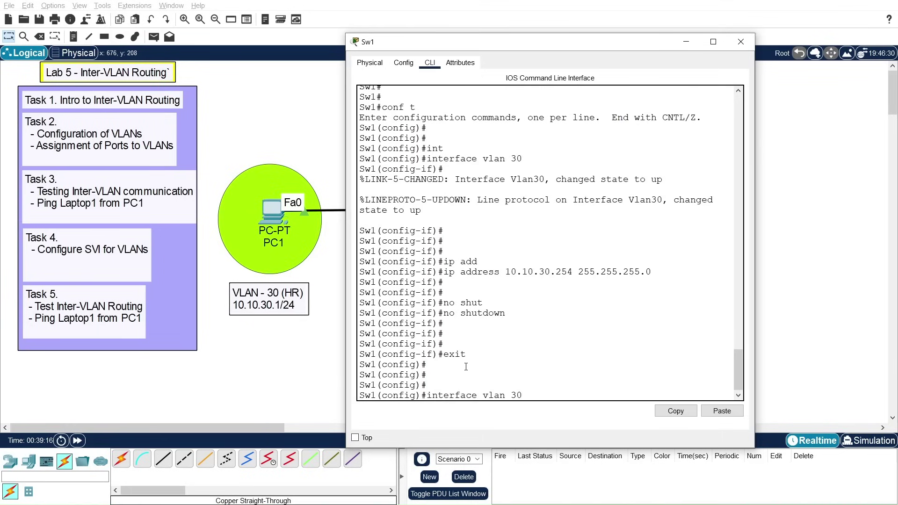
key("BackSpace")
key("BackSpace")
type("40")
key("Return")
key("Return")
key("Return")
key("Return")
key("Return")
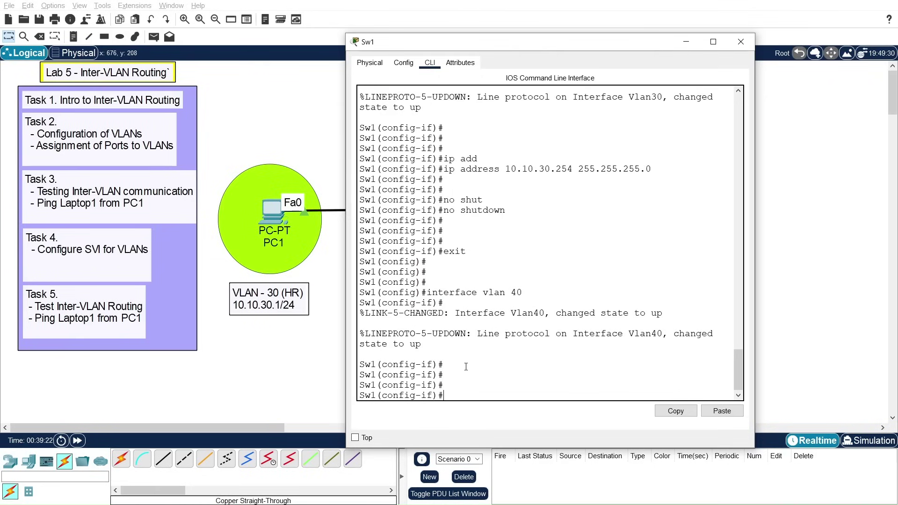
type("ip add")
key("Tab")
type("10.10.40.254")
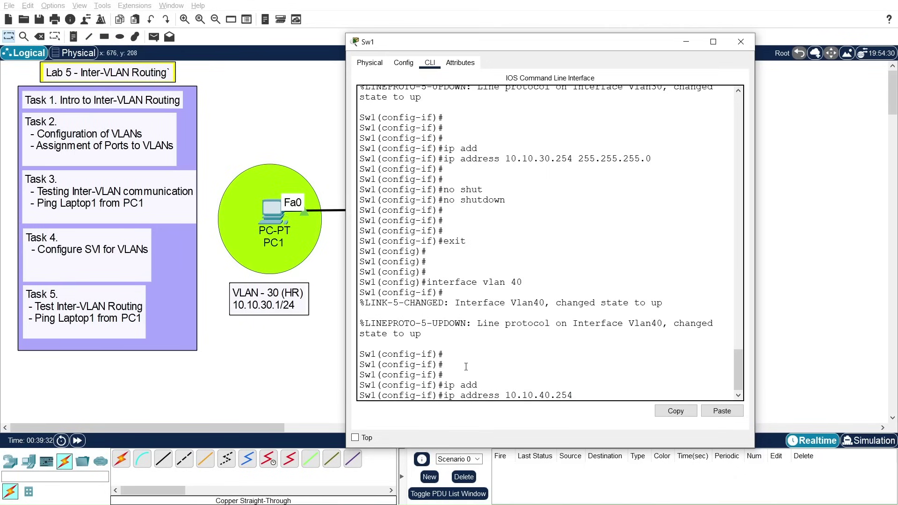
type(" 255.255.255.0")
key("Return")
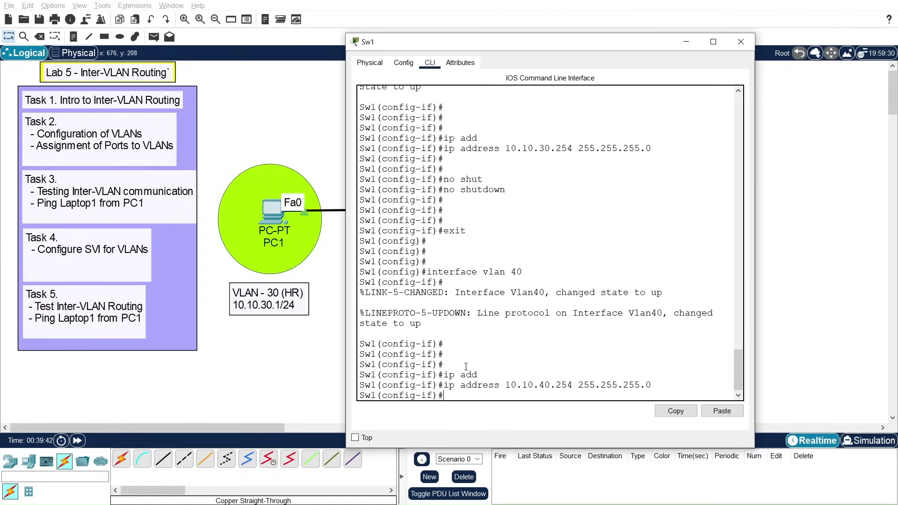
Step: Enable the VLAN 40 interface with no shutdown and exit to global config
key("Return")
key("Return")
type("no shut")
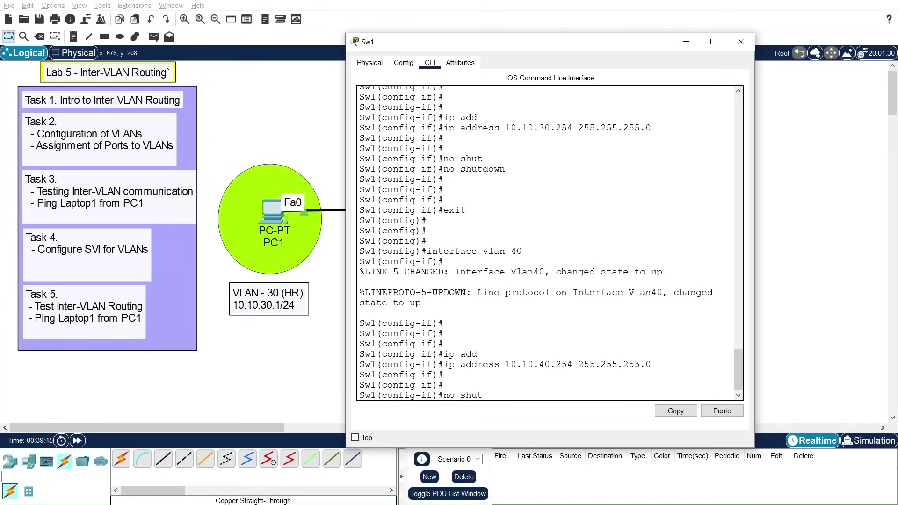
key("Tab")
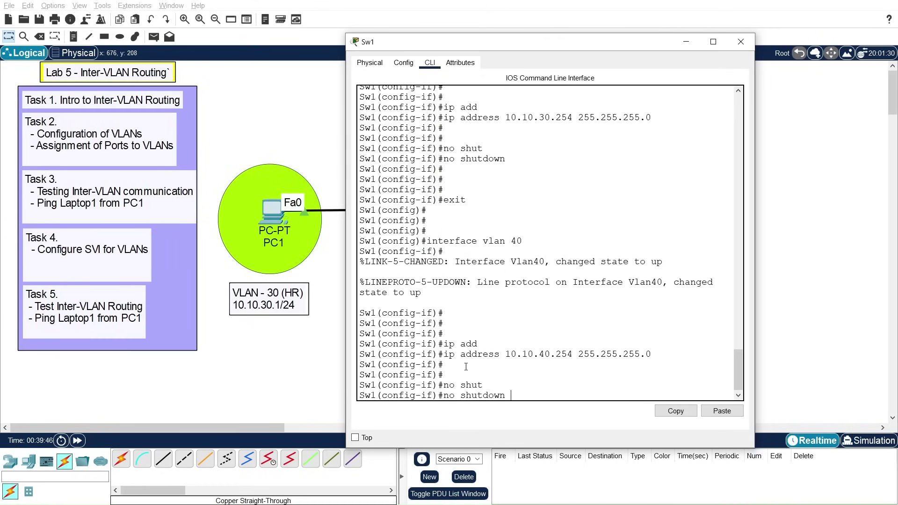
key("Return")
key("Return")
key("Return")
type("exit")
key("Return")
key("Return")
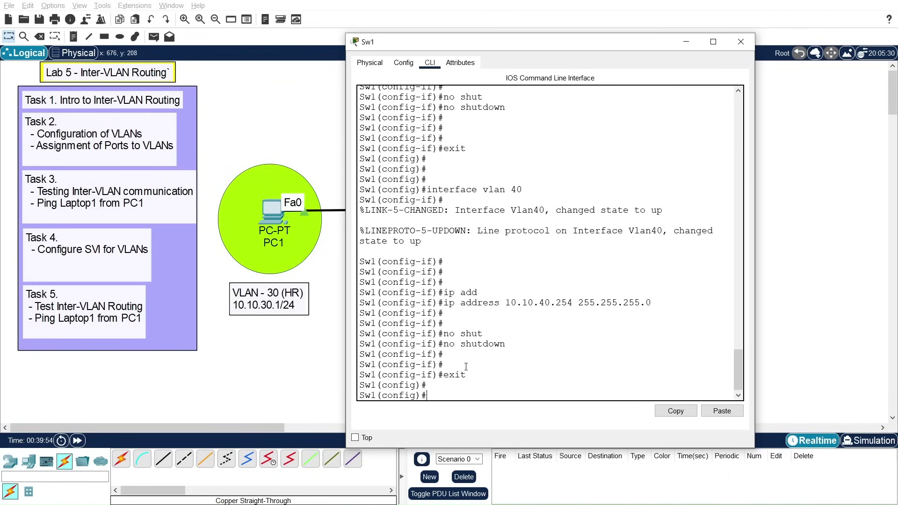
Step: Abandon a partial ip route command and review the VLAN 40 interface commands
type("ip rout")
key("Tab")
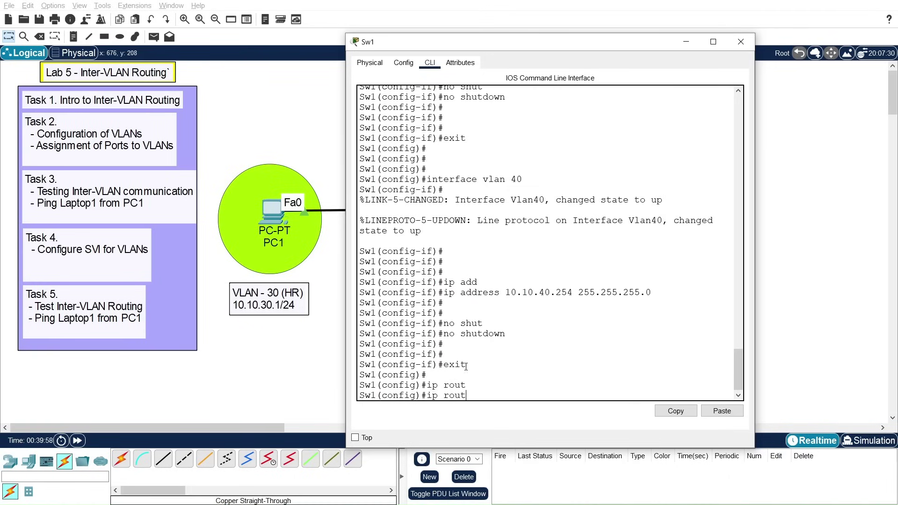
key("BackSpace")
key("BackSpace")
key("BackSpace")
key("BackSpace")
key("BackSpace")
key("BackSpace")
key("Return")
key("Return")
key("Return")
key("Return")
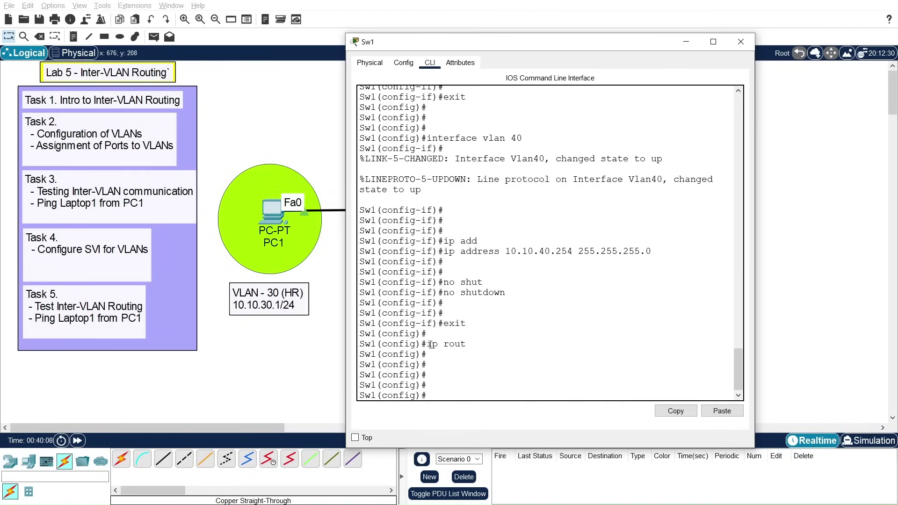
left_click_drag(737, 363, 735, 349)
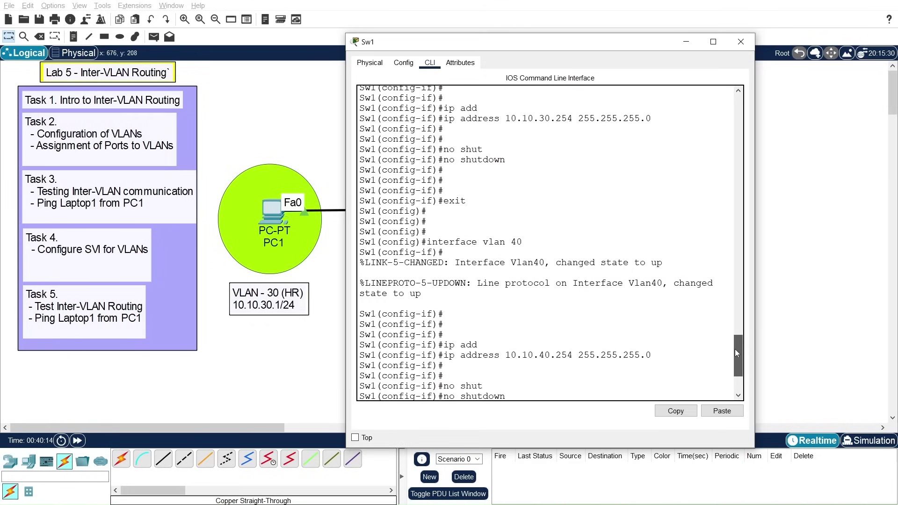
left_click_drag(734, 349, 734, 349)
left_click_drag(428, 242, 522, 241)
left_click(515, 242)
left_click_drag(445, 355, 651, 355)
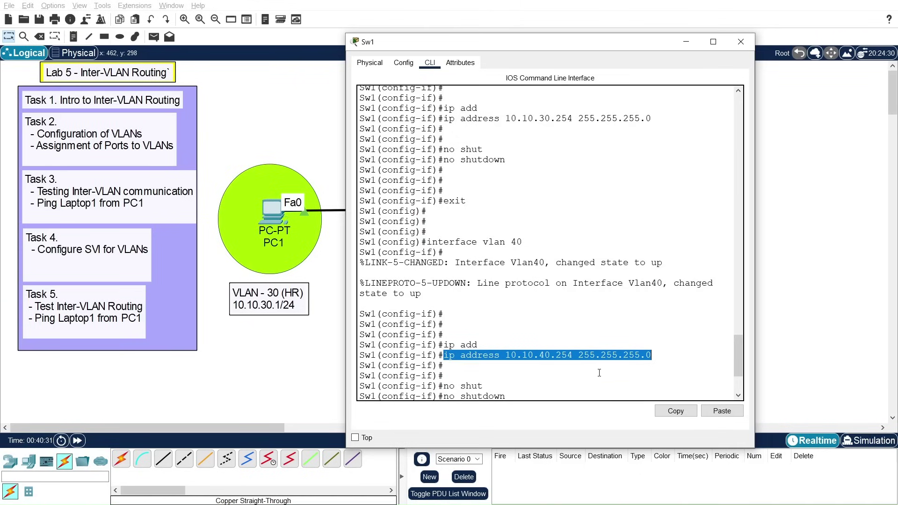
left_click(560, 376)
key("Return")
key("Return")
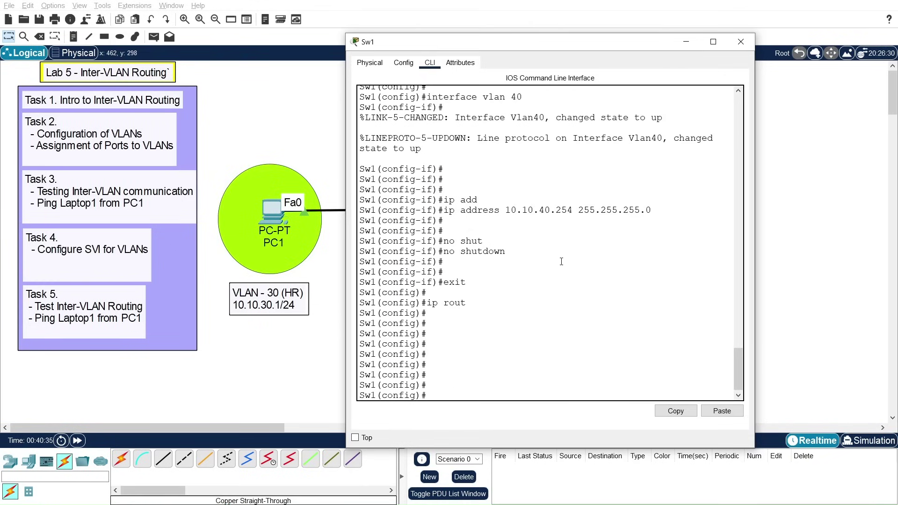
Step: Close Sw1's CLI and bring up PC1's command prompt
left_click(740, 42)
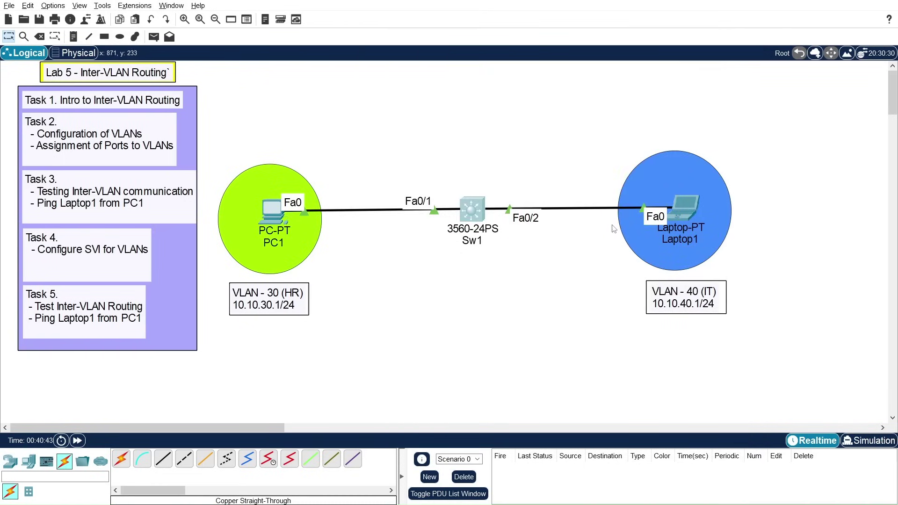
left_click(271, 215)
left_click(594, 183)
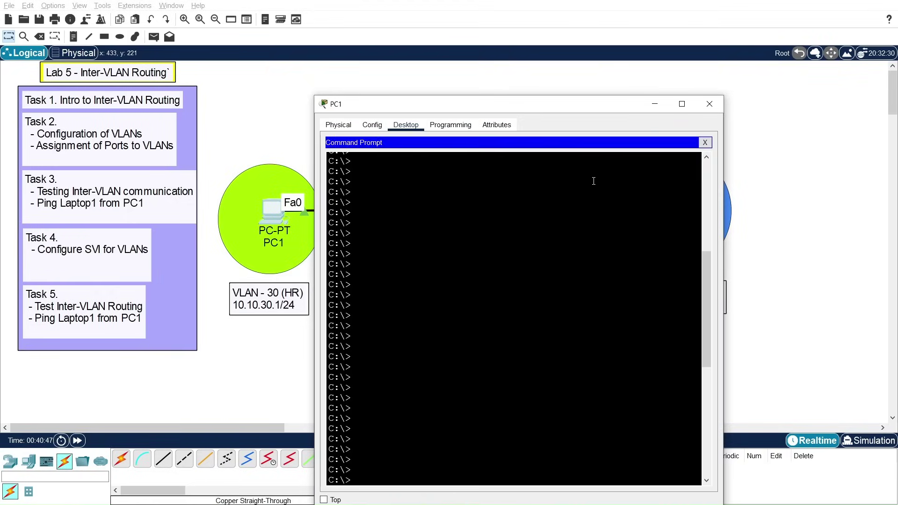
Step: Rerun ping 10.10.40.1, which still times out, then show PC1's Config global settings
key("Up")
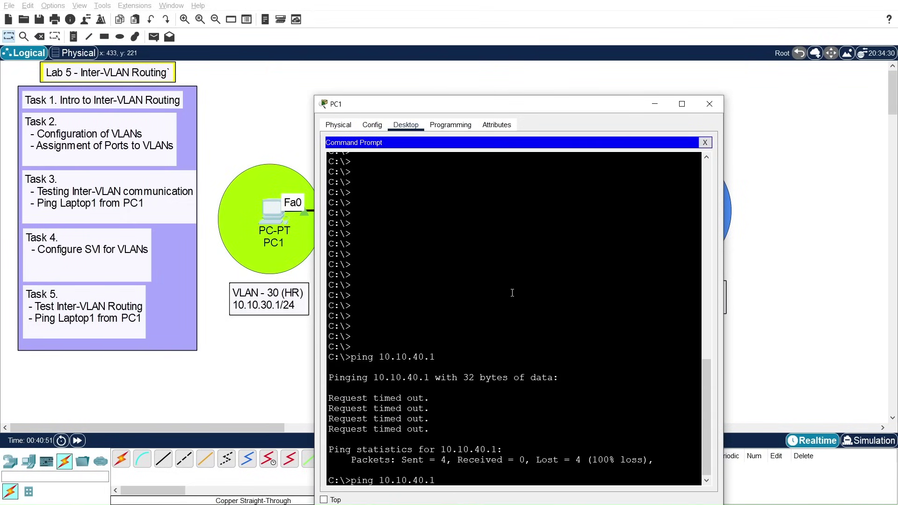
left_click_drag(512, 111, 456, 87)
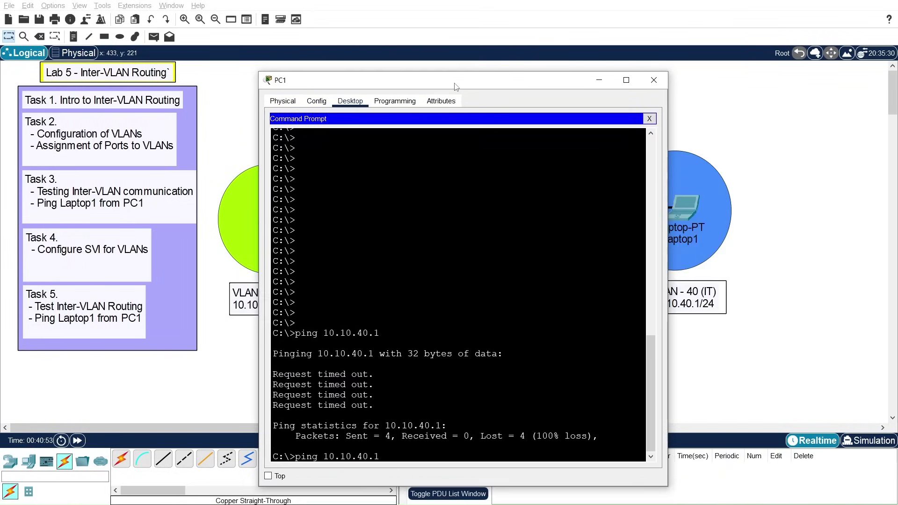
key("Return")
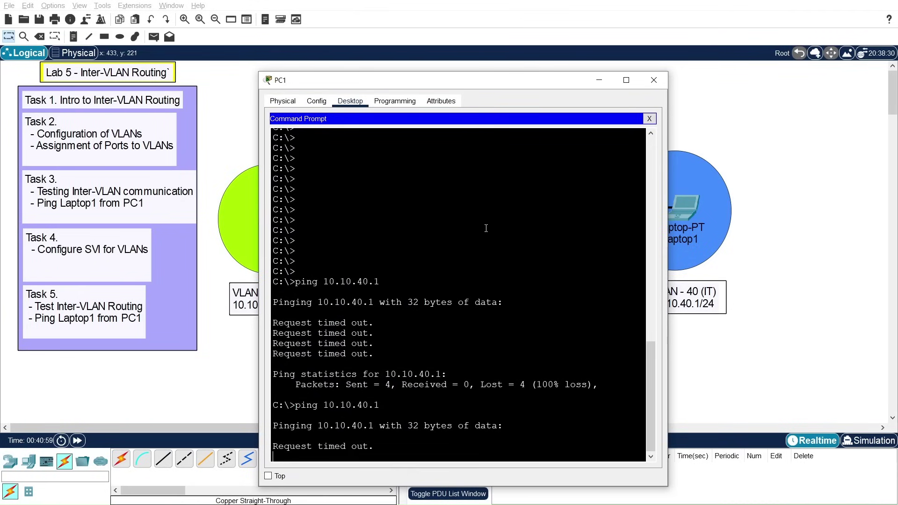
left_click_drag(560, 77, 571, 70)
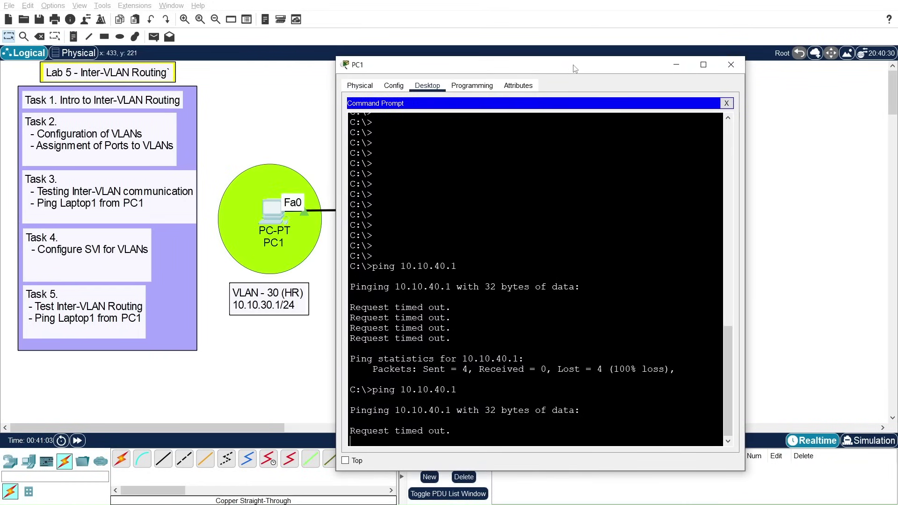
left_click(398, 87)
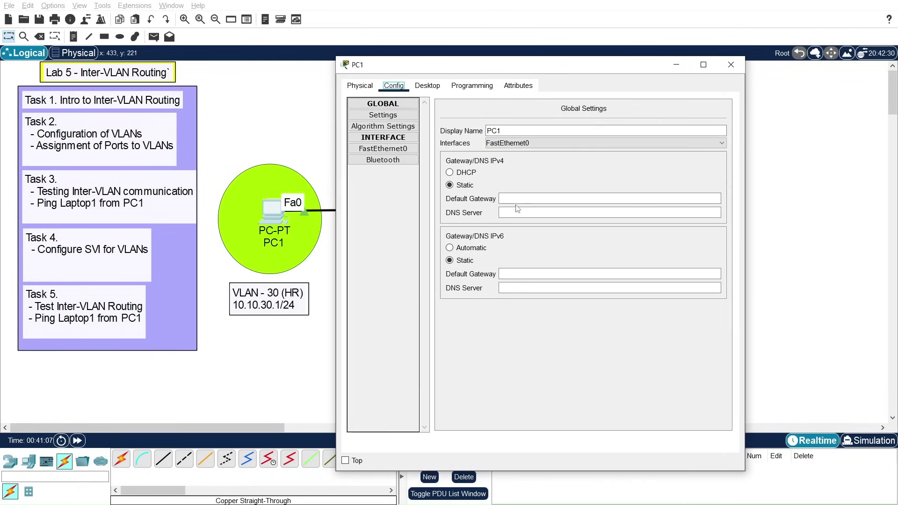
Step: Set PC1's default gateway to 10.10.30.254
left_click(383, 149)
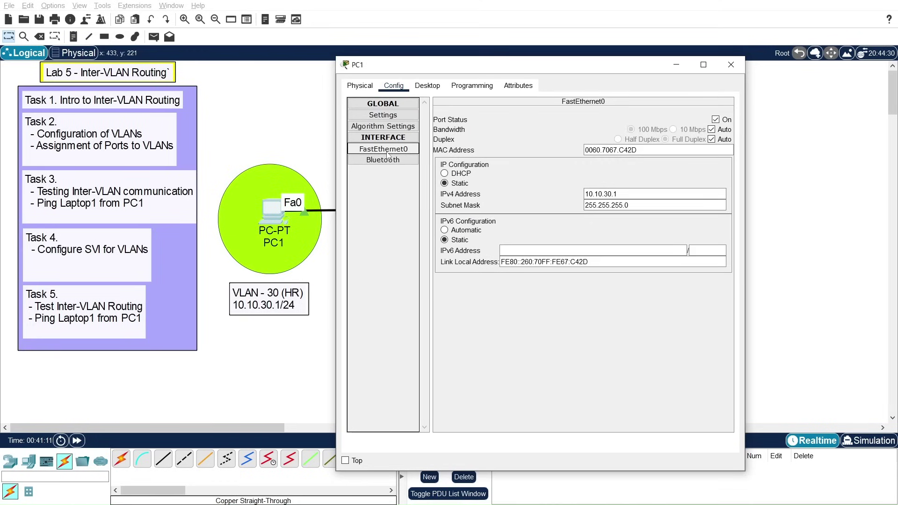
left_click(383, 120)
left_click(525, 198)
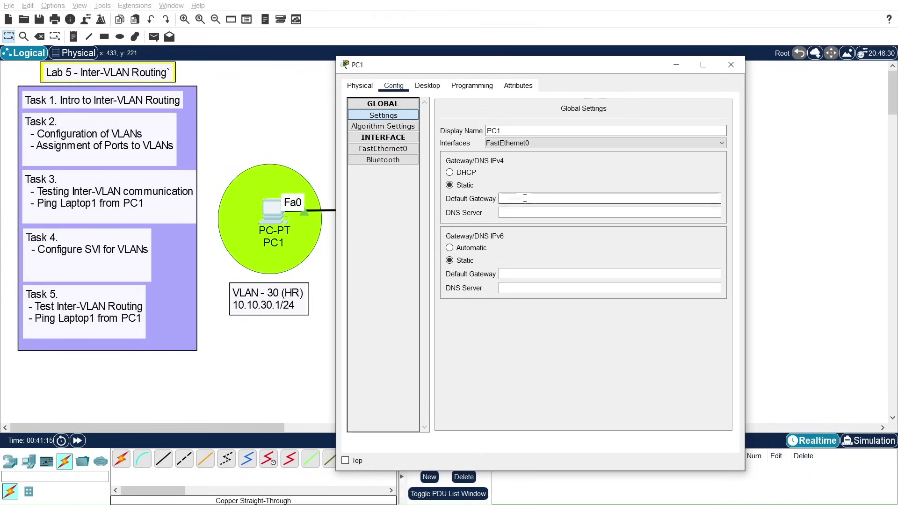
type("10")
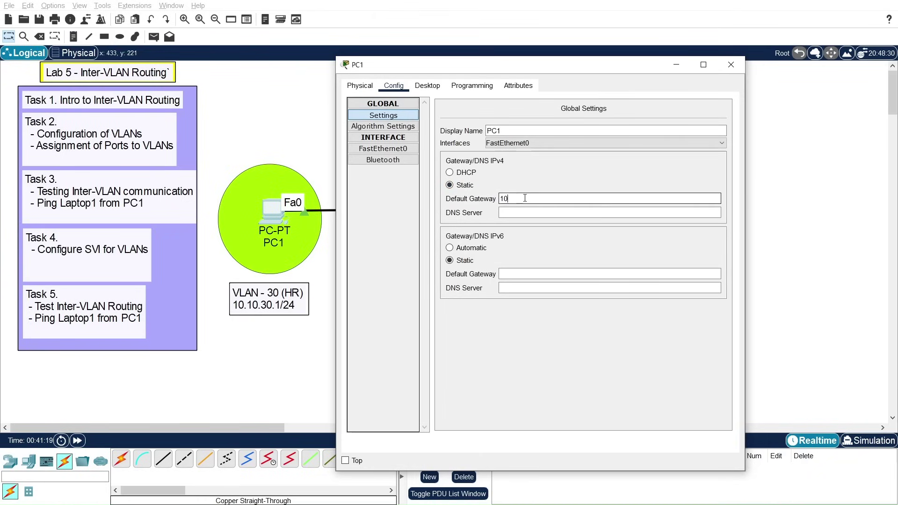
type(".10.30.254")
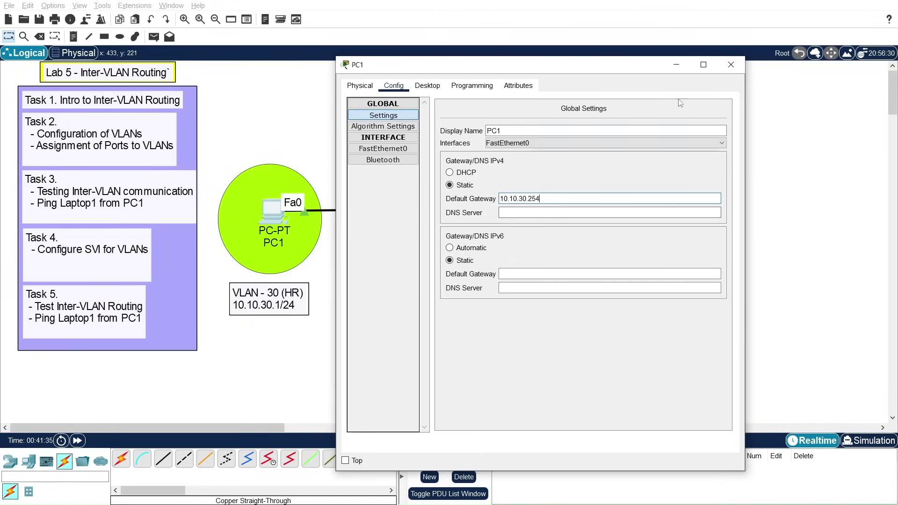
left_click(731, 64)
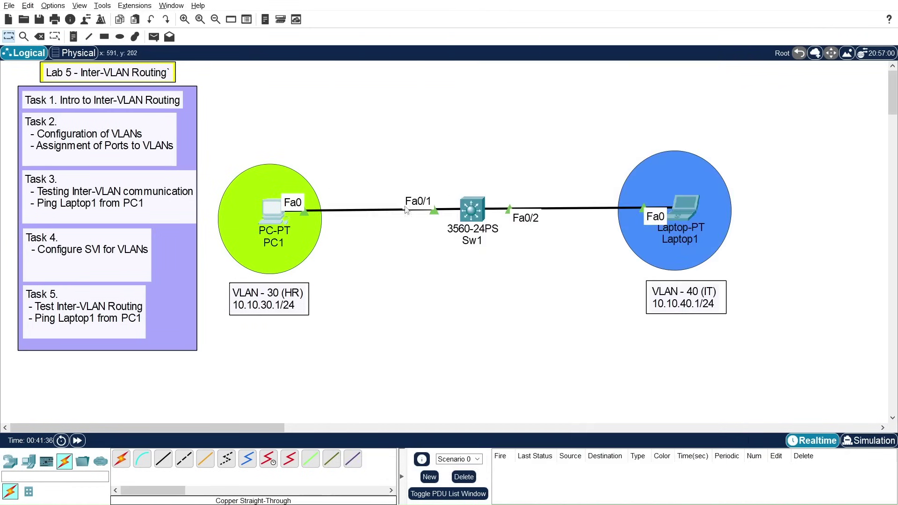
Step: Set Laptop1's default gateway to 10.10.40.254
left_click(686, 210)
left_click(511, 208)
type("10.")
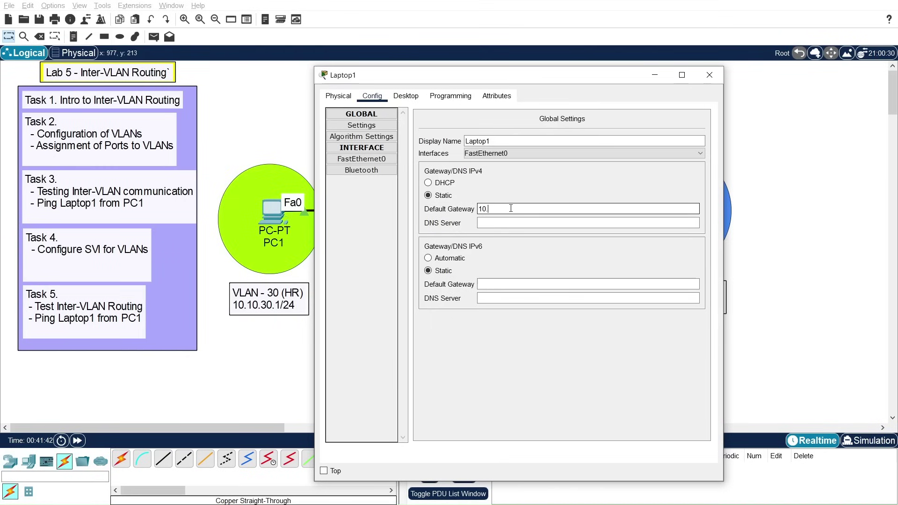
type("10.40.254")
left_click(708, 77)
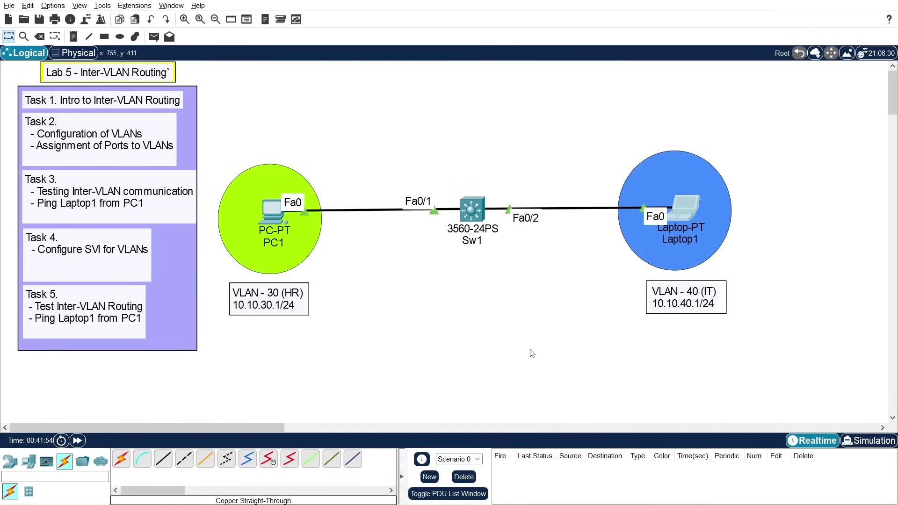
Step: From PC1's command prompt, rerun ping 10.10.40.1 and stop it with Ctrl+C
key("alt+Tab")
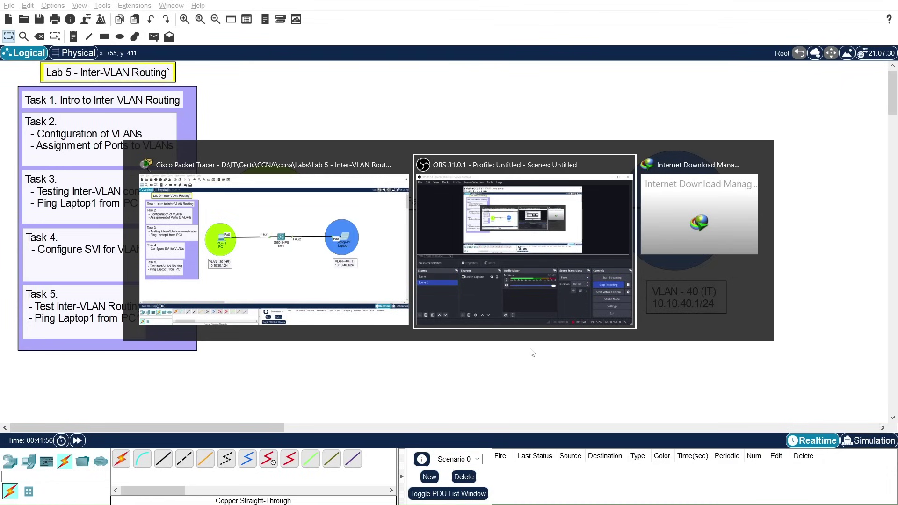
key("alt+shift+Tab")
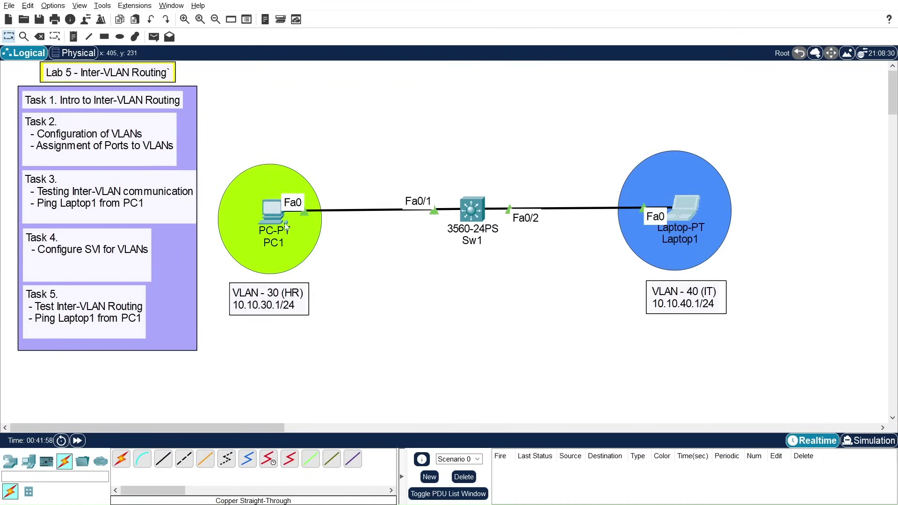
left_click(278, 216)
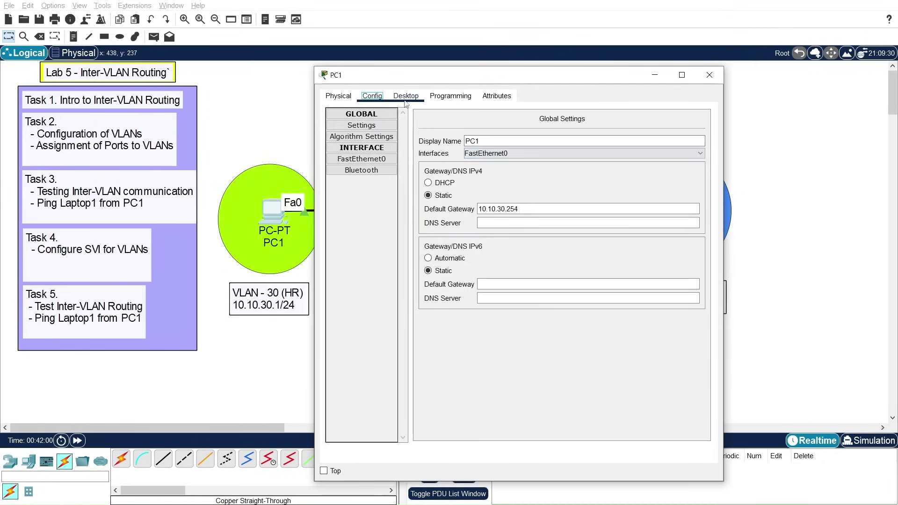
left_click(406, 97)
left_click(583, 148)
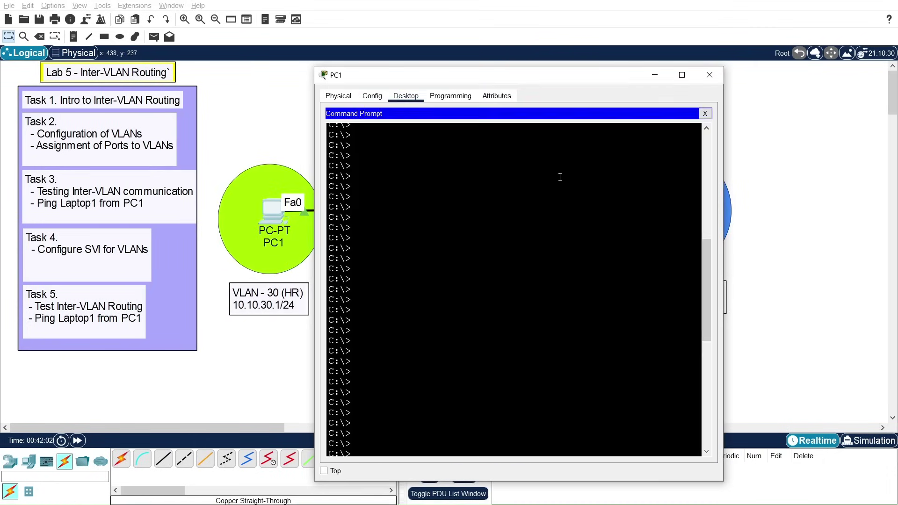
scroll(559, 181, "down", 10)
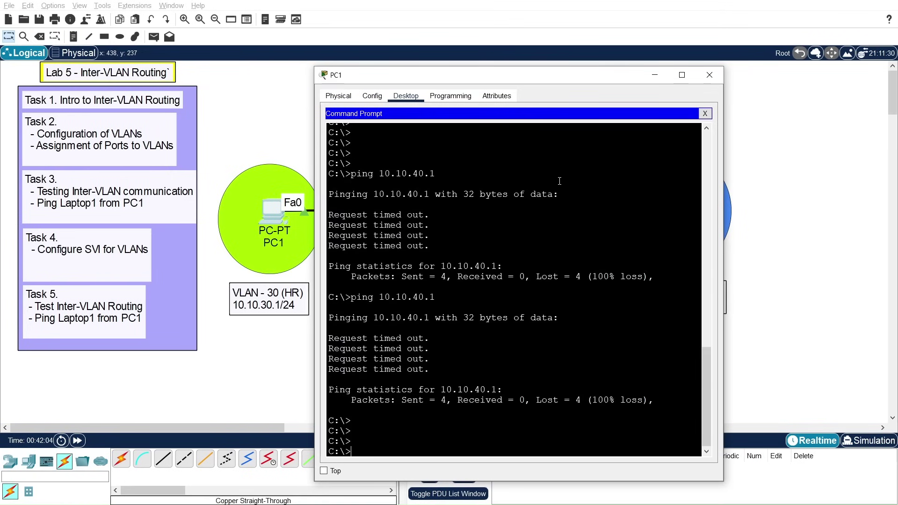
key("Up")
key("Return")
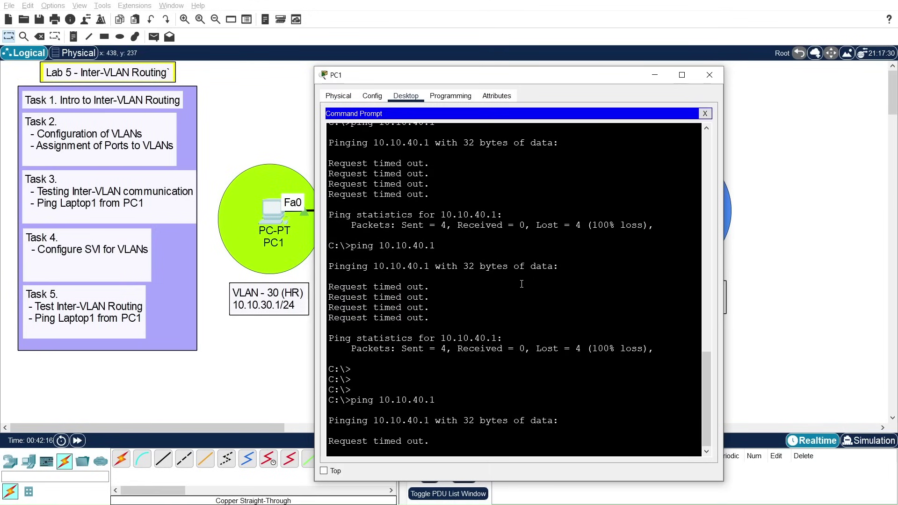
key("ctrl+c")
Step: Ping gateways 10.10.30.254 and 10.10.40.254 from PC1, both replying
left_click_drag(434, 79, 515, 56)
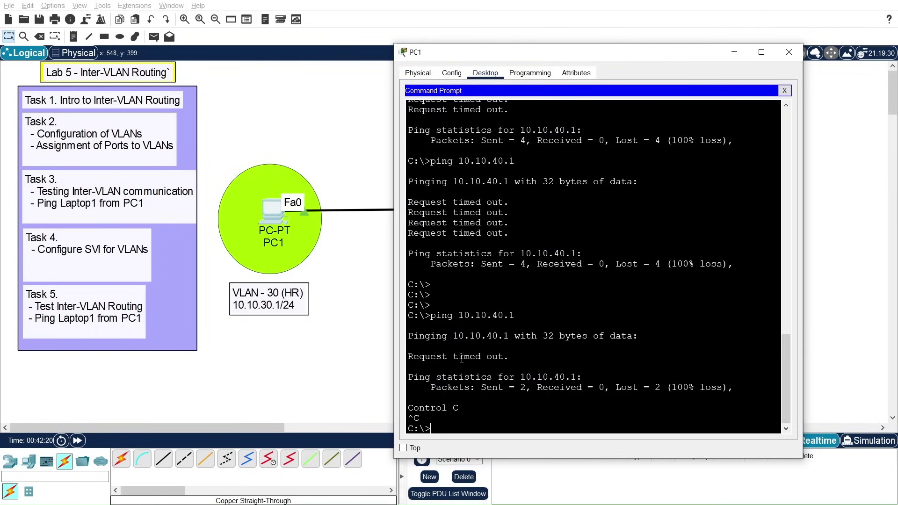
key("Up")
key("BackSpace")
key("BackSpace")
key("BackSpace")
key("BackSpace")
type("30.254")
key("Return")
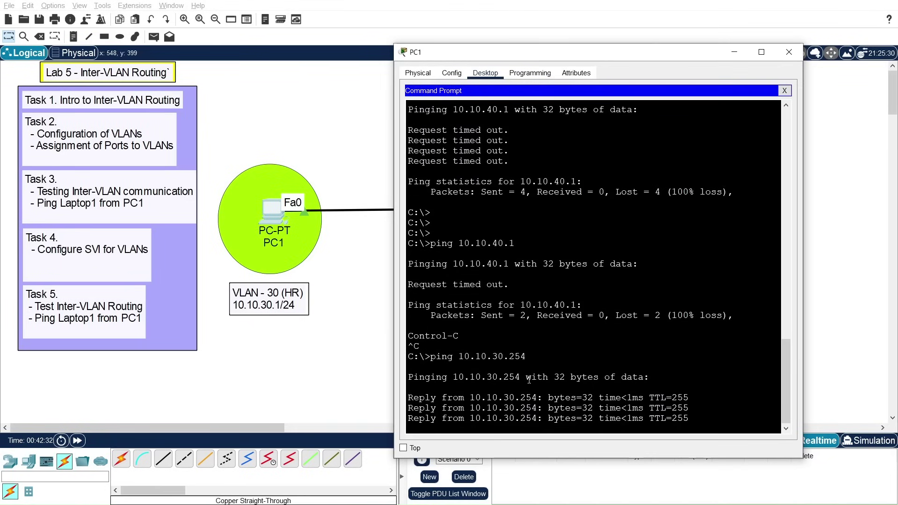
key("Up")
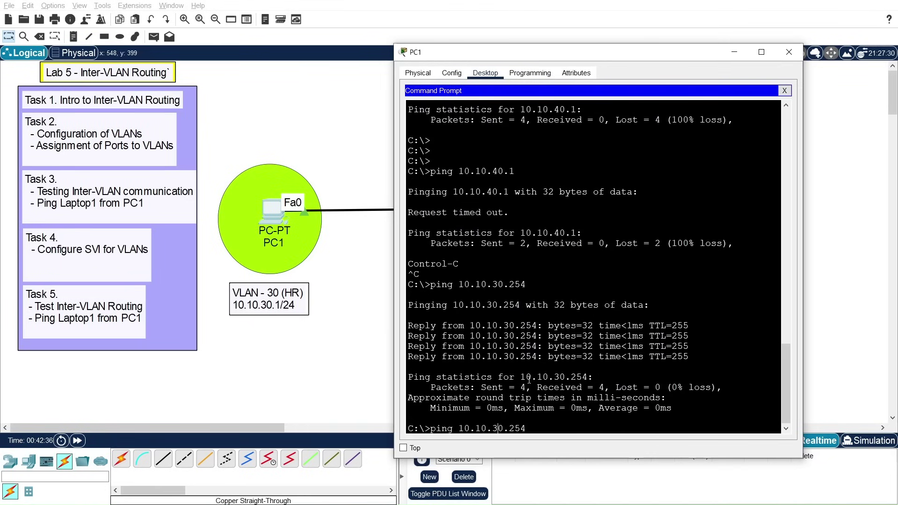
key("BackSpace")
type("4")
key("Return")
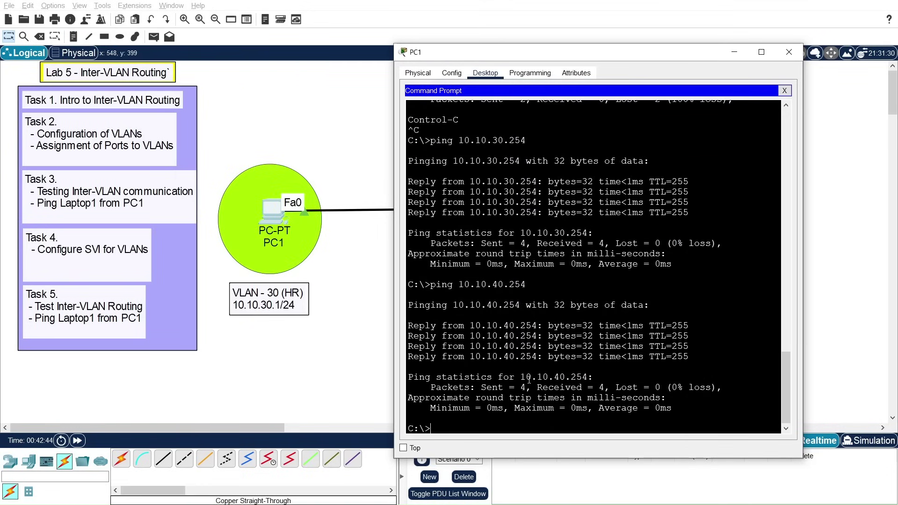
Step: Ping Laptop1 at 10.10.40.1, which times out, then start a continuous ping -t
key("Up")
key("BackSpace")
key("BackSpace")
key("BackSpace")
type("1")
key("Return")
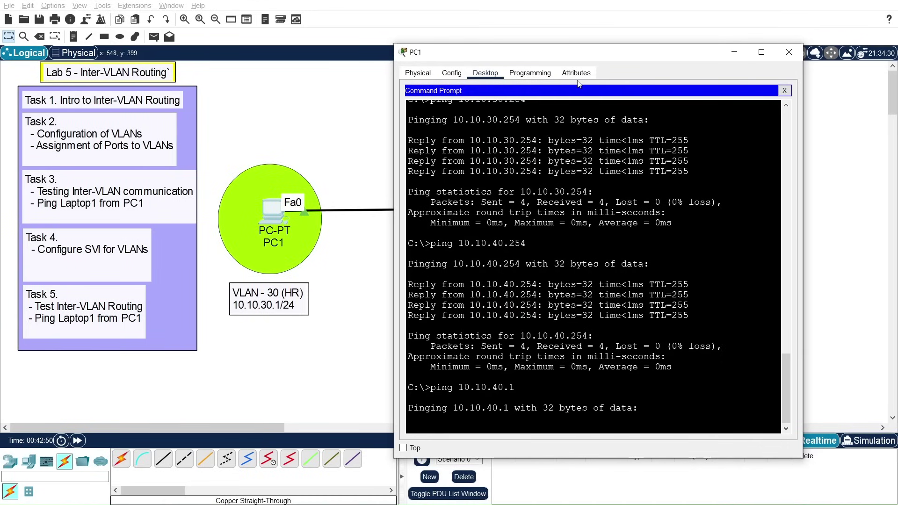
left_click_drag(670, 54, 358, 50)
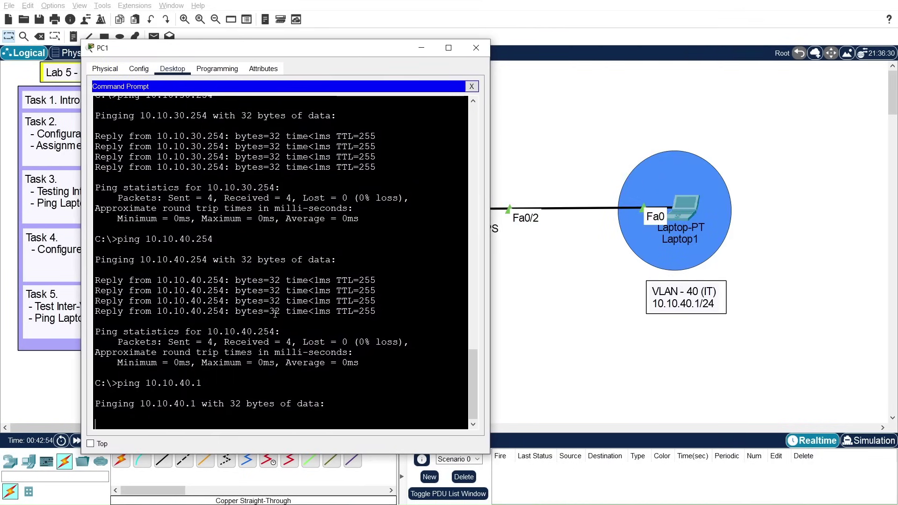
key("ctrl+c")
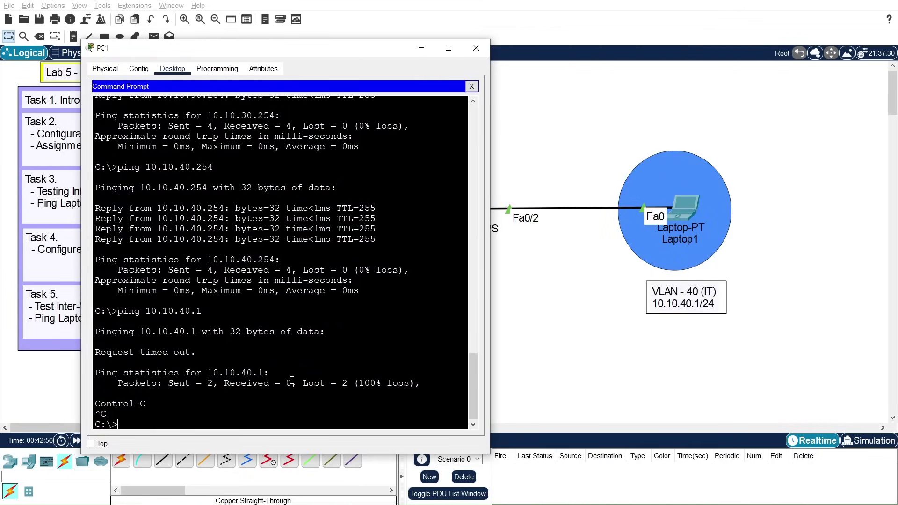
key("Up")
type("-t")
key("Return")
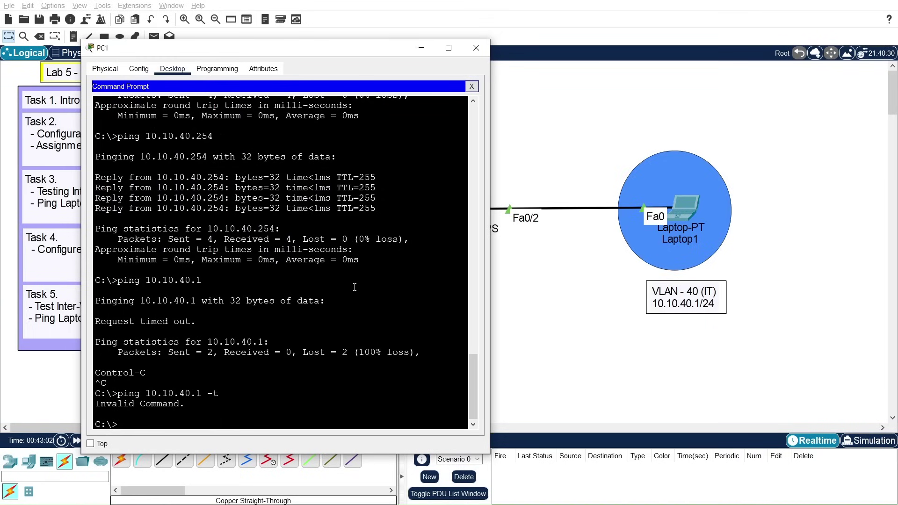
Step: Hide PC1's window, nudge Sw1 slightly left, and open Laptop1's configuration
left_click(420, 50)
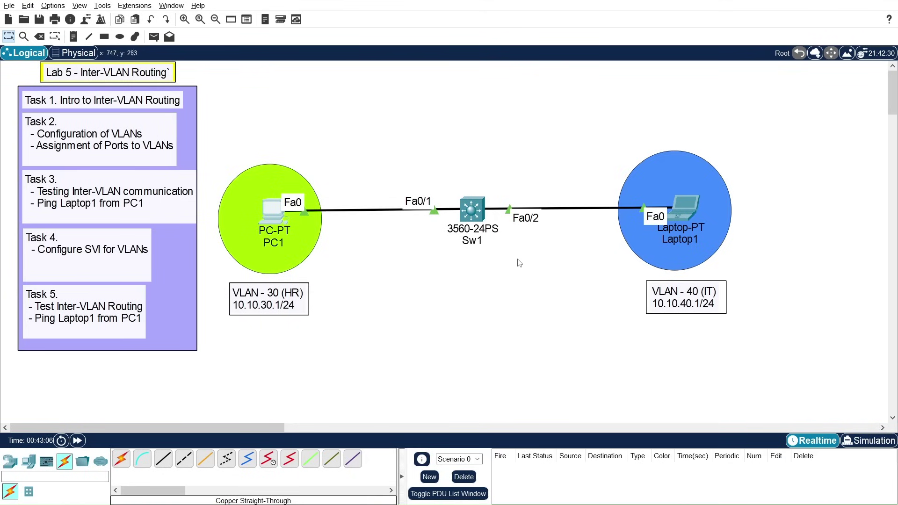
left_click_drag(471, 211, 468, 212)
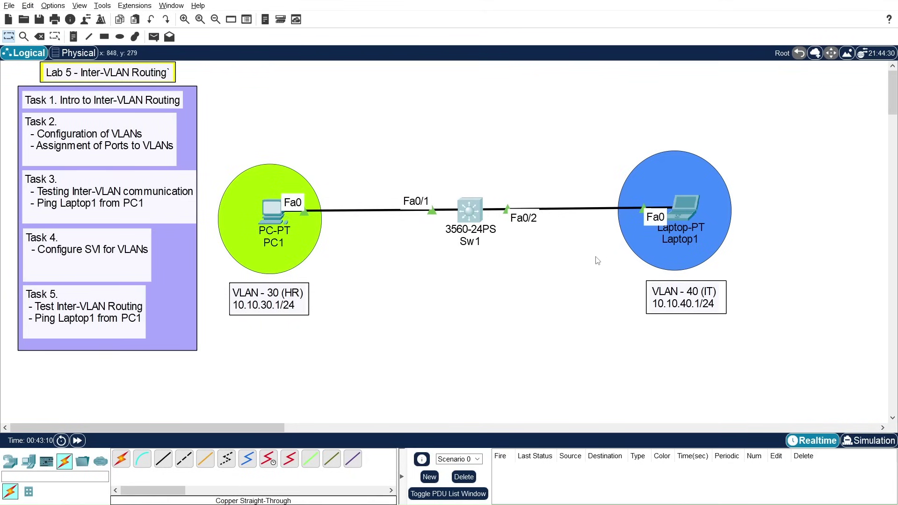
left_click(683, 207)
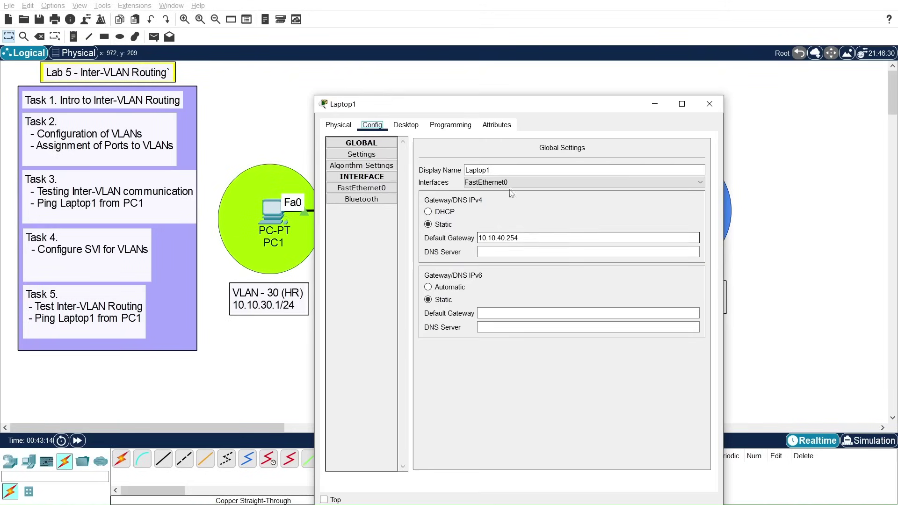
left_click_drag(537, 105, 513, 78)
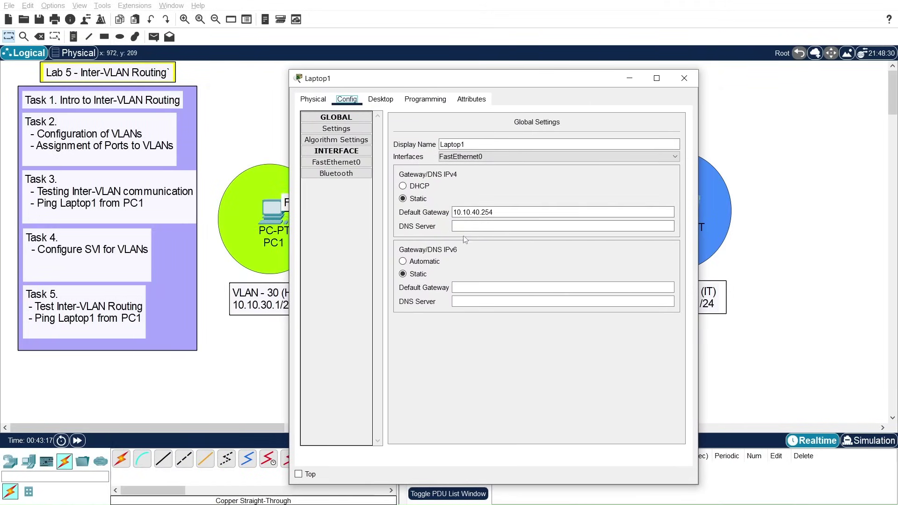
Step: Check Laptop1's FastEthernet0 settings, confirm its IPv4 firewall is off, and close Laptop1
left_click(347, 164)
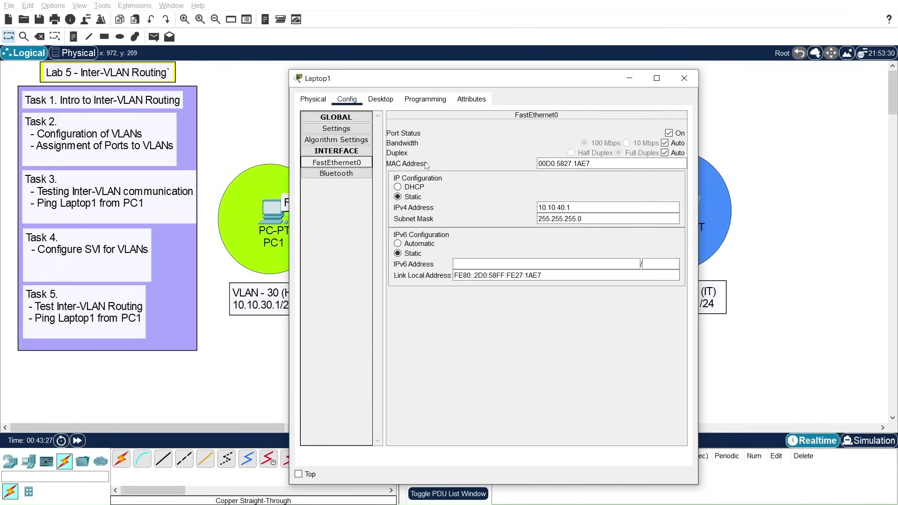
left_click(387, 102)
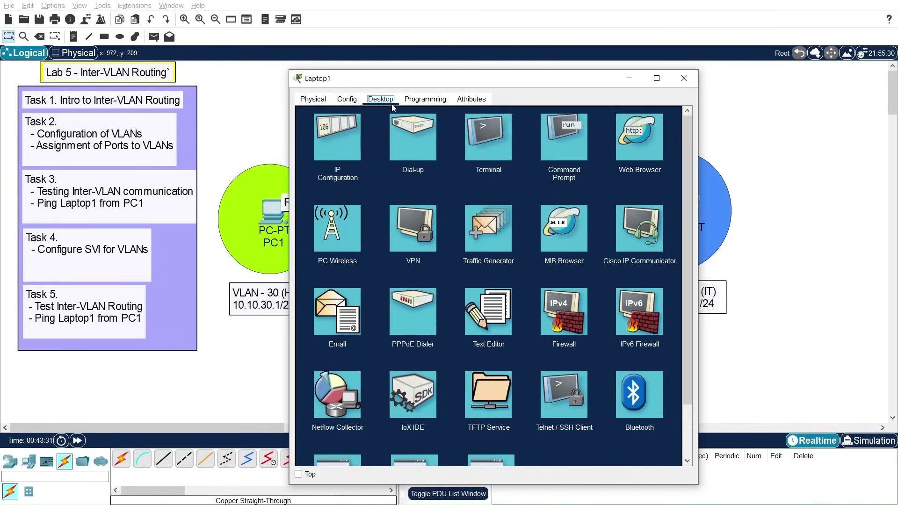
left_click(551, 318)
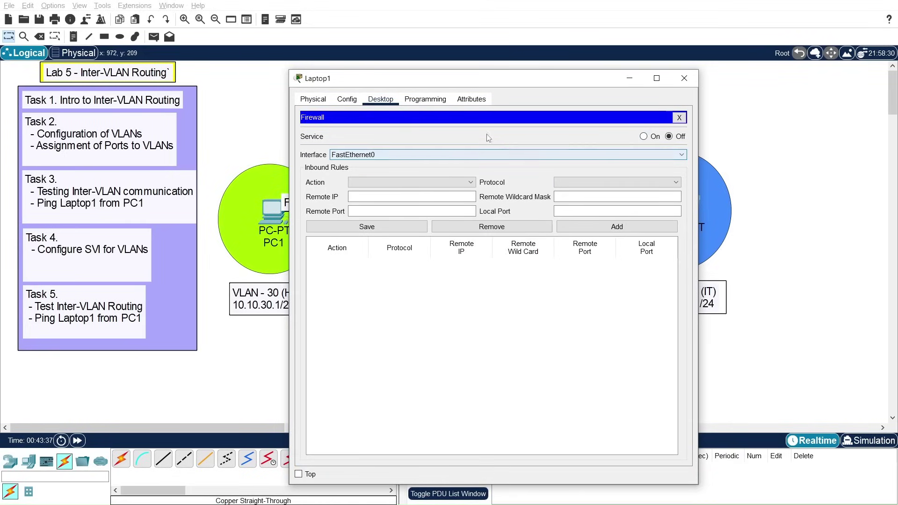
left_click(347, 100)
left_click(381, 101)
left_click(680, 118)
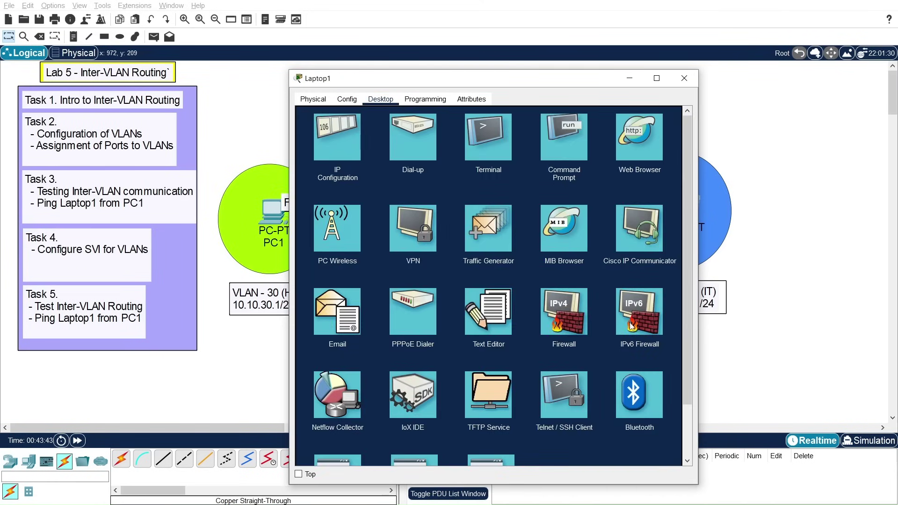
scroll(632, 327, "down", 2)
scroll(630, 322, "down", 2)
scroll(629, 321, "up", 4)
left_click(683, 78)
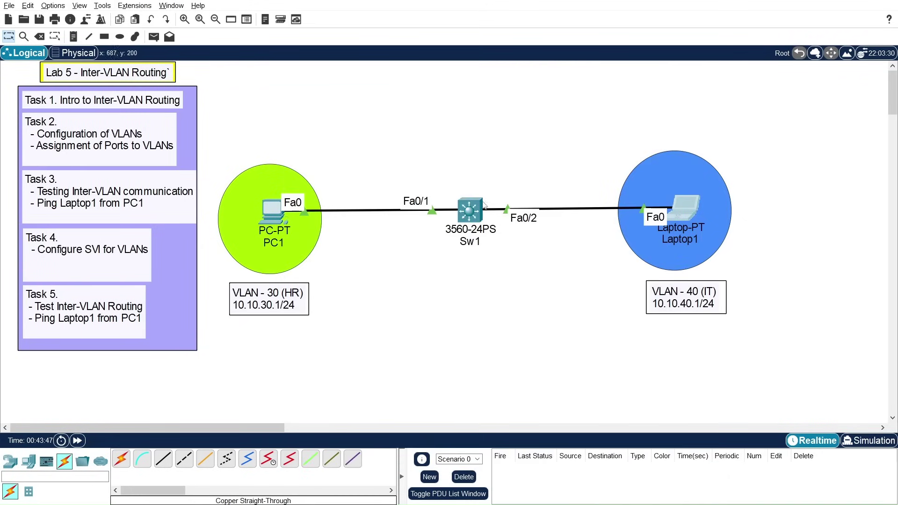
Step: On Sw1, run show running-config and page through the whole configuration
left_click(477, 213)
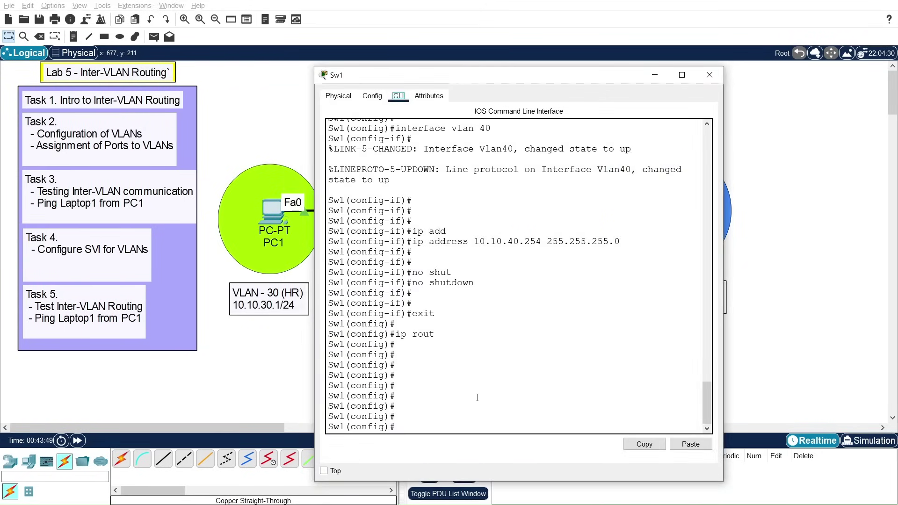
key("Return")
key("Return")
key("Return")
key("Return")
type("exit")
key("Return")
key("Return")
type("show run")
key("Tab")
key("Return")
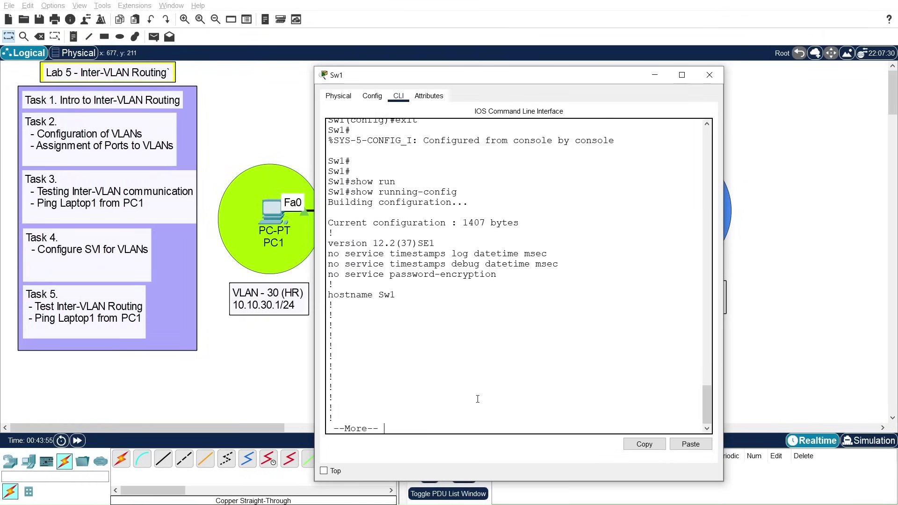
key("space")
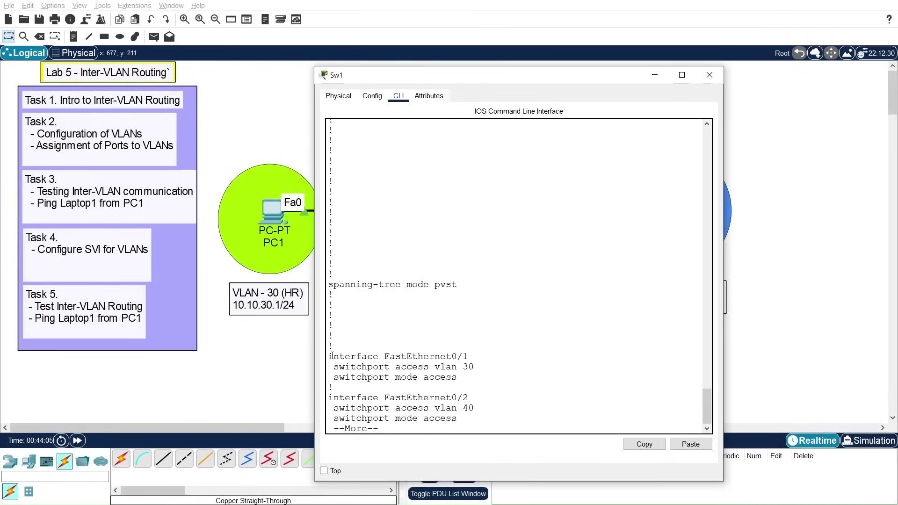
left_click_drag(329, 355, 463, 409)
key("space")
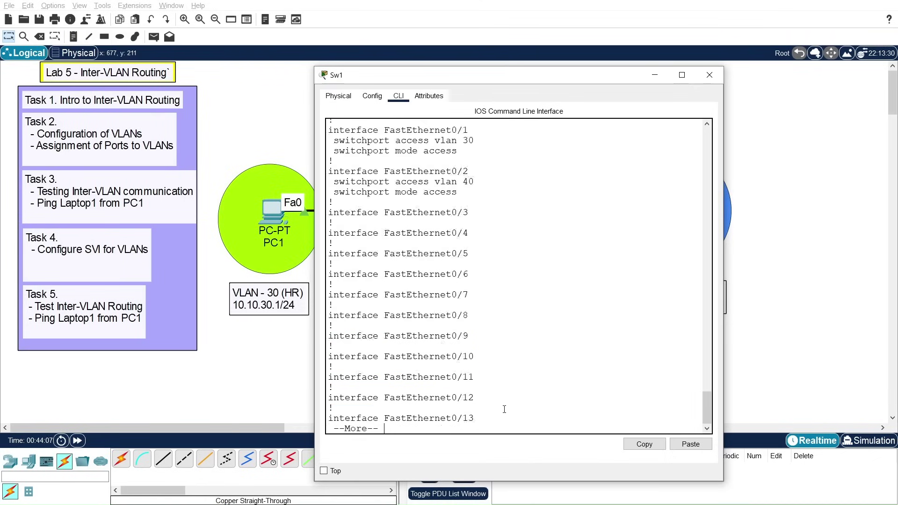
key("space")
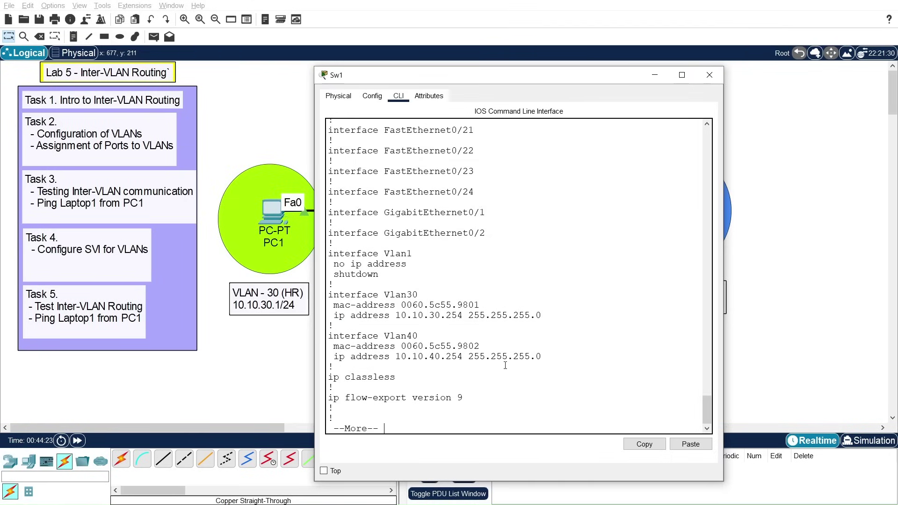
key("space")
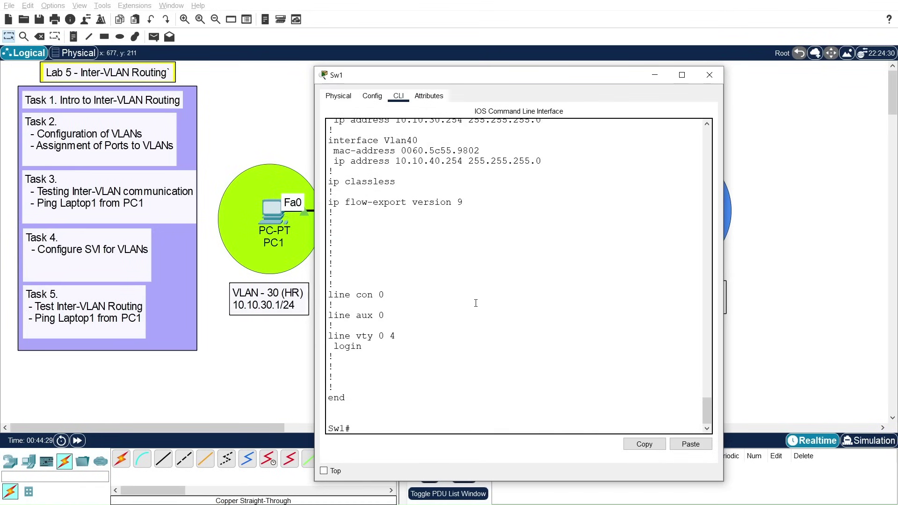
Step: Enable ip routing on Sw1 from global configuration mode
key("Return")
key("Return")
type("conf t")
key("Return")
key("Return")
key("Return")
key("Return")
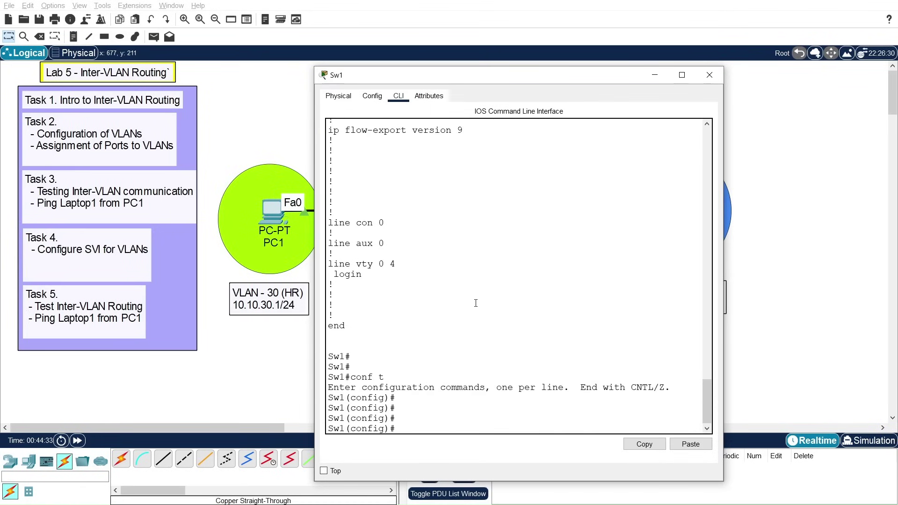
type("ip routing")
key("Return")
key("Return")
key("Return")
key("Return")
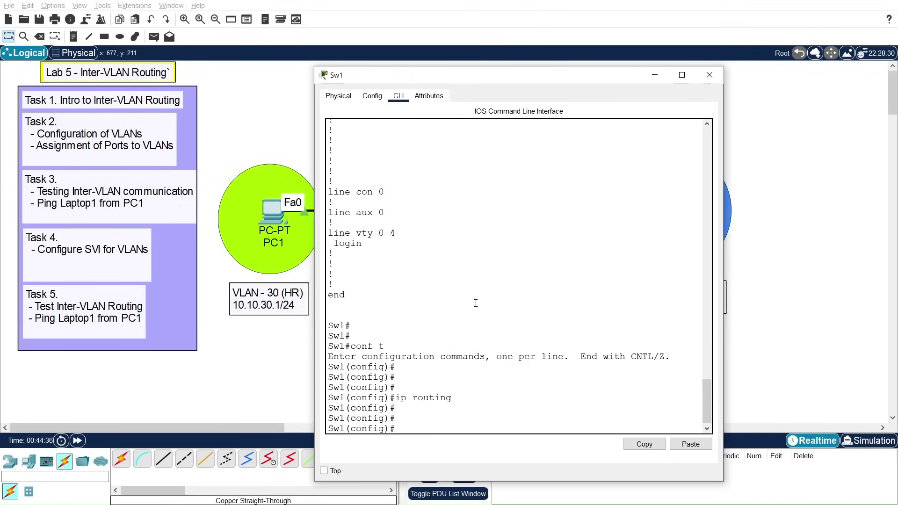
left_click_drag(531, 85, 667, 85)
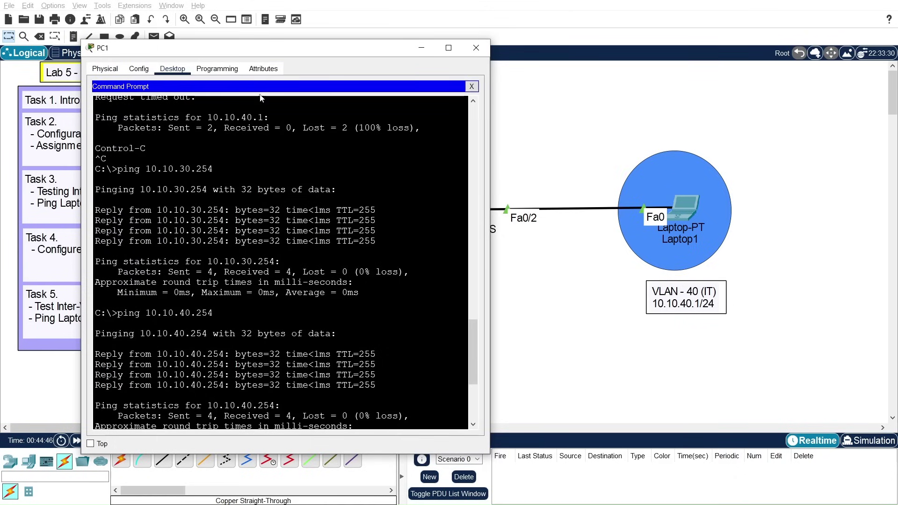
Step: Rerun ping 10.10.40.1 from PC1, now getting 4 of 4 replies, then bring Sw1's CLI forward
left_click_drag(276, 47, 285, 8)
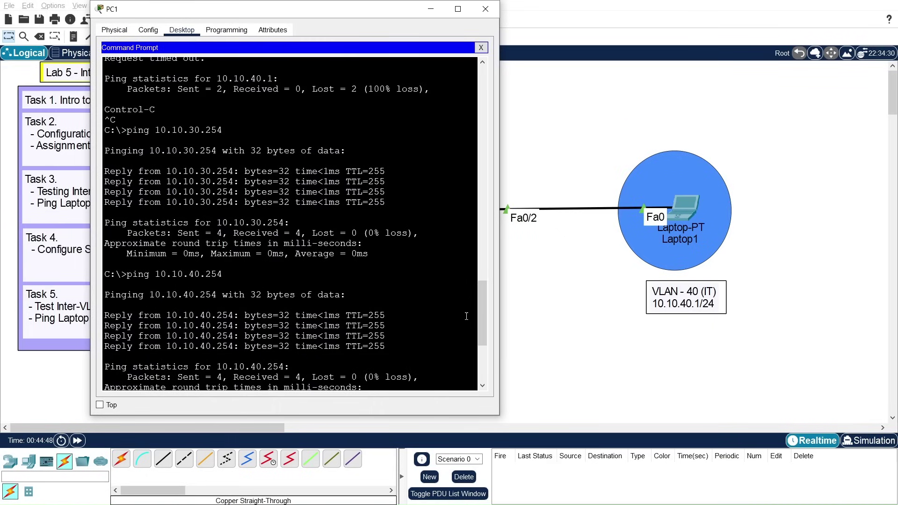
left_click_drag(480, 320, 482, 356)
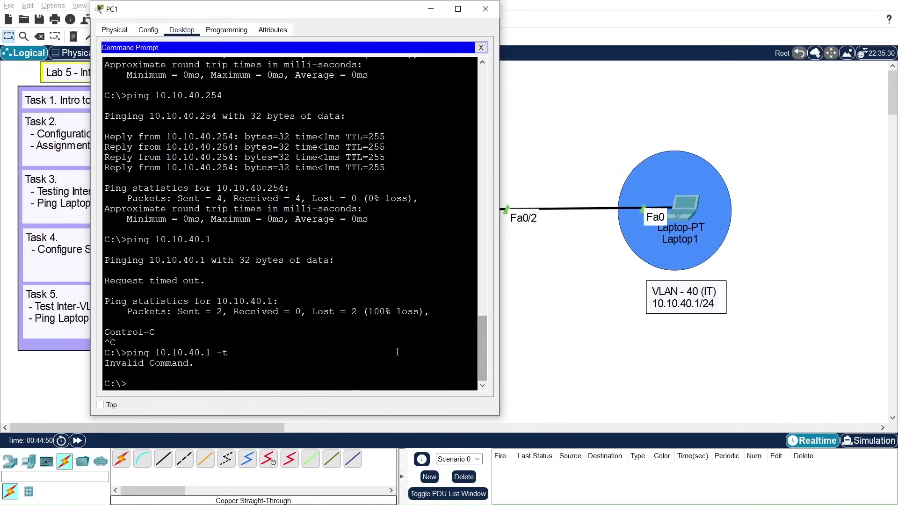
key("Up")
key("Return")
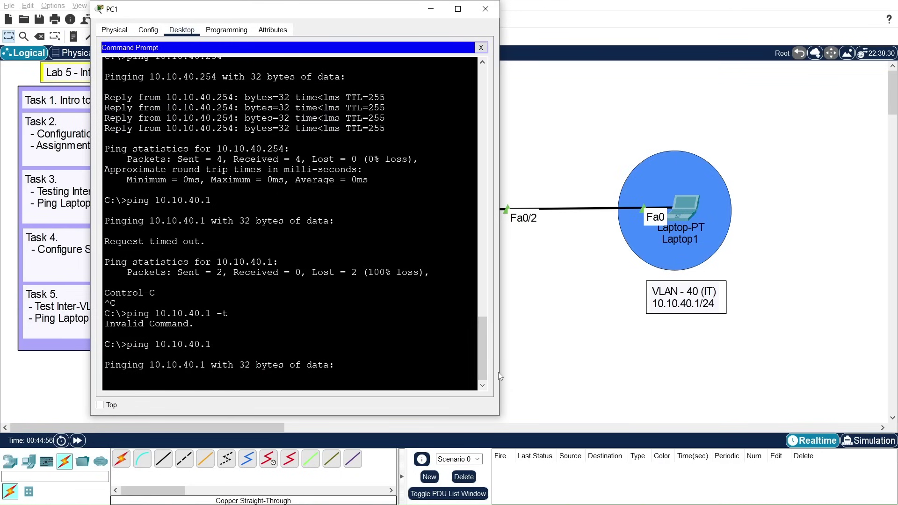
key("alt+Tab")
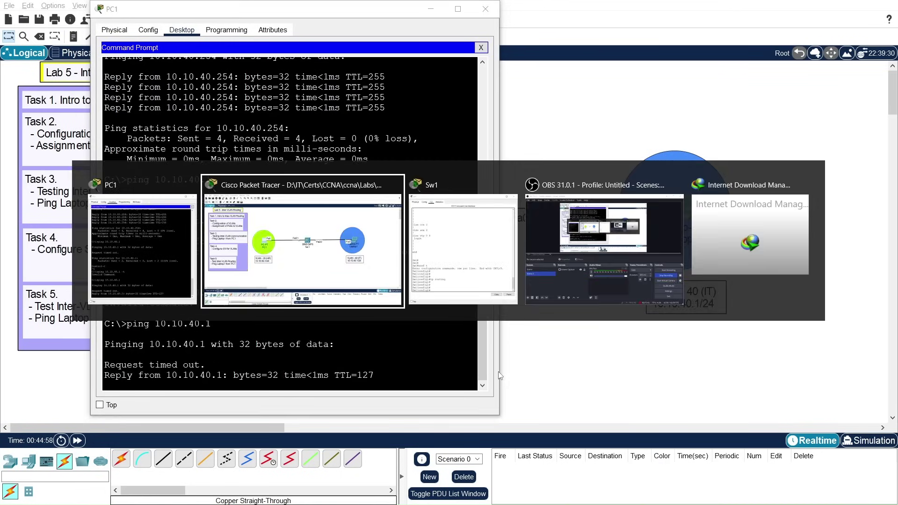
key("alt+Tab")
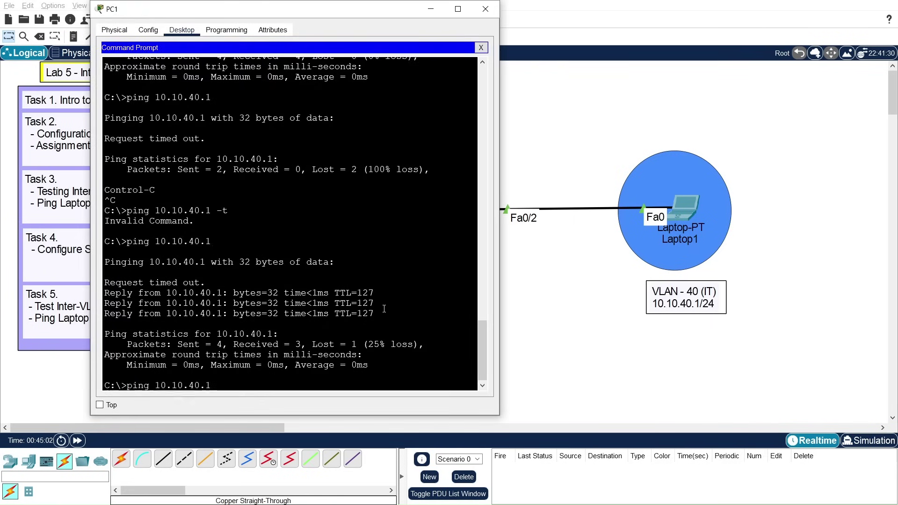
key("Up")
key("Return")
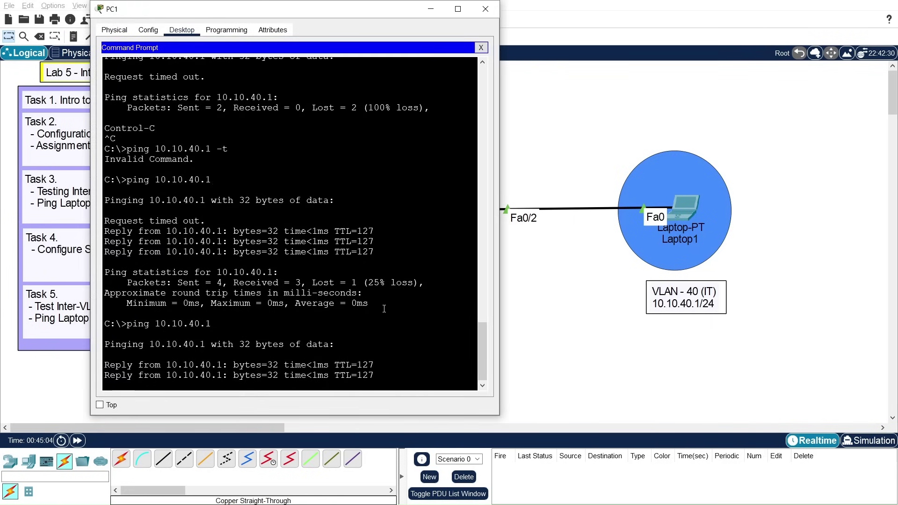
key("alt+Tab")
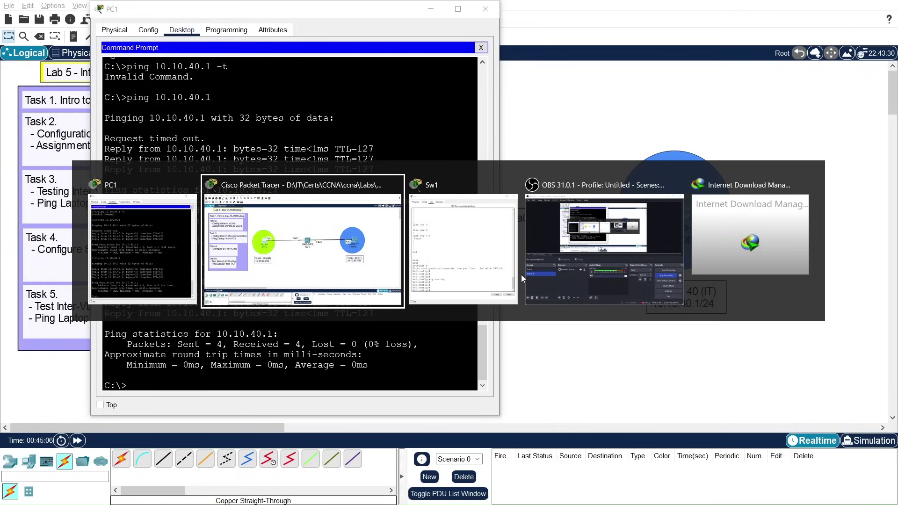
key("alt+Tab")
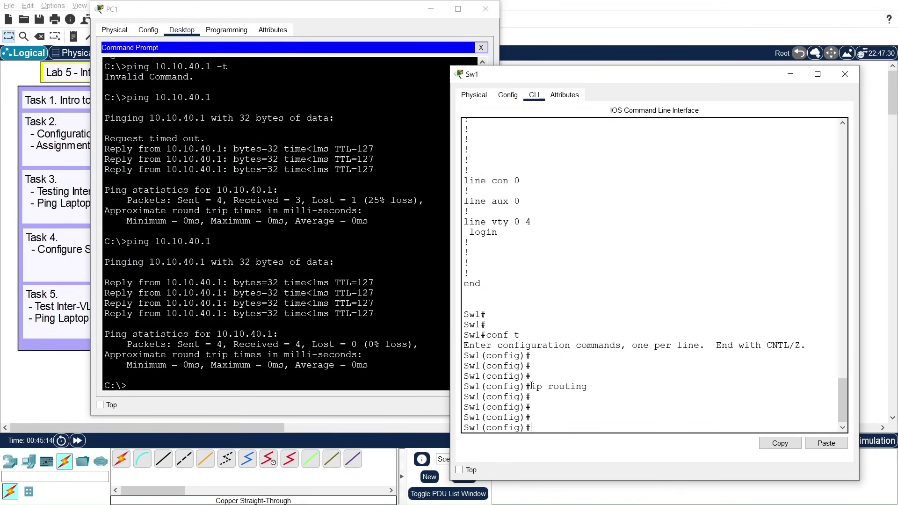
Step: Highlight the ip routing line in Sw1's output and exit configuration mode
left_click_drag(534, 386, 589, 386)
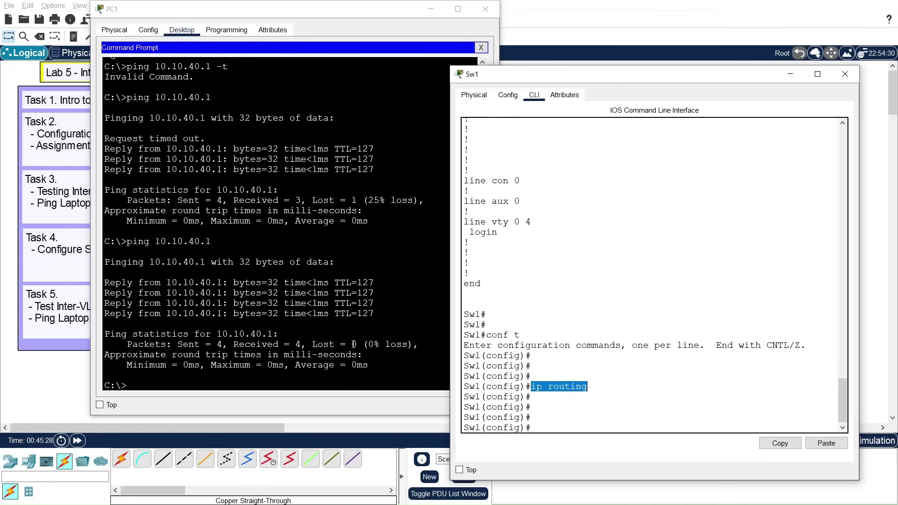
left_click(635, 403)
key("Return")
key("Return")
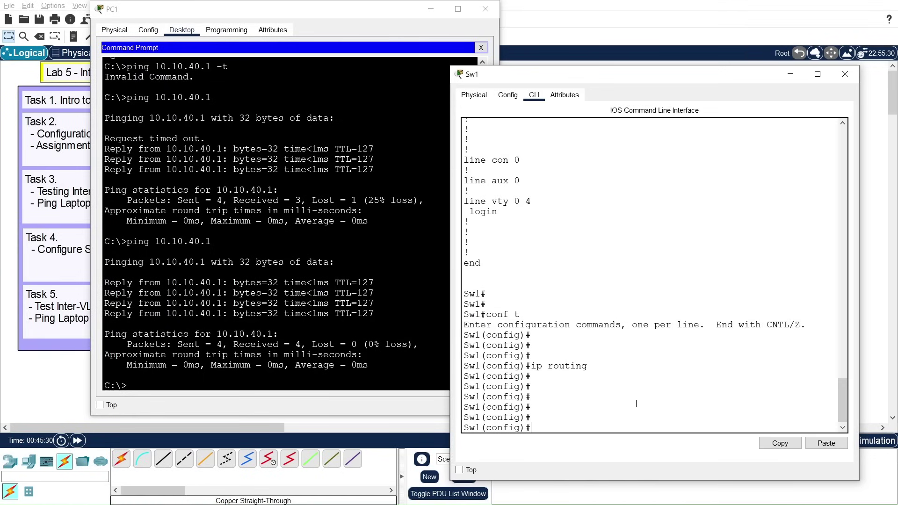
type("exit")
key("Return")
key("Return")
key("Return")
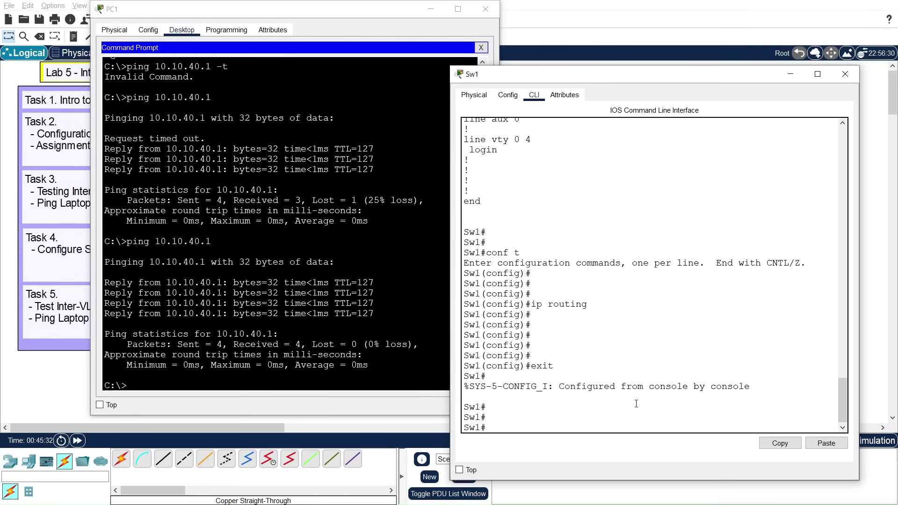
Step: Save Sw1's configuration with write memory, then close the PC1 and Sw1 windows
type("writ")
key("Tab")
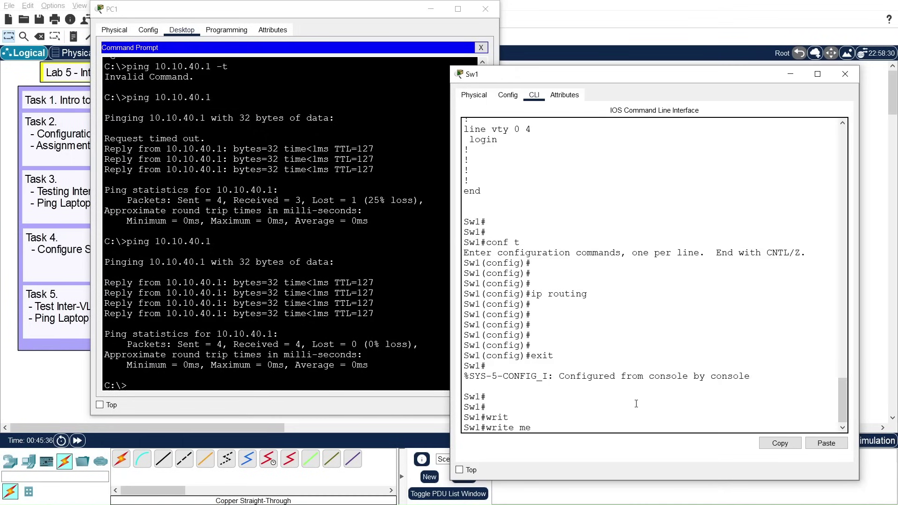
type("me")
key("Tab")
key("Return")
key("Return")
key("Return")
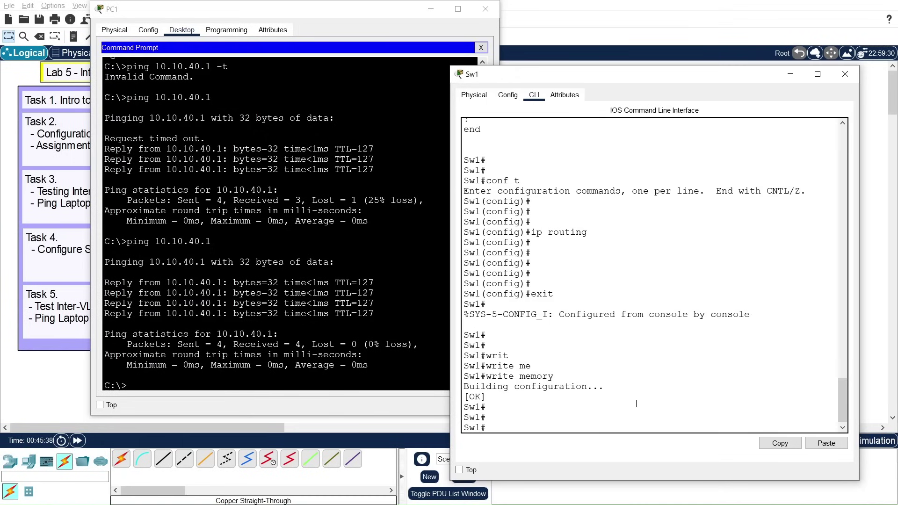
left_click(486, 8)
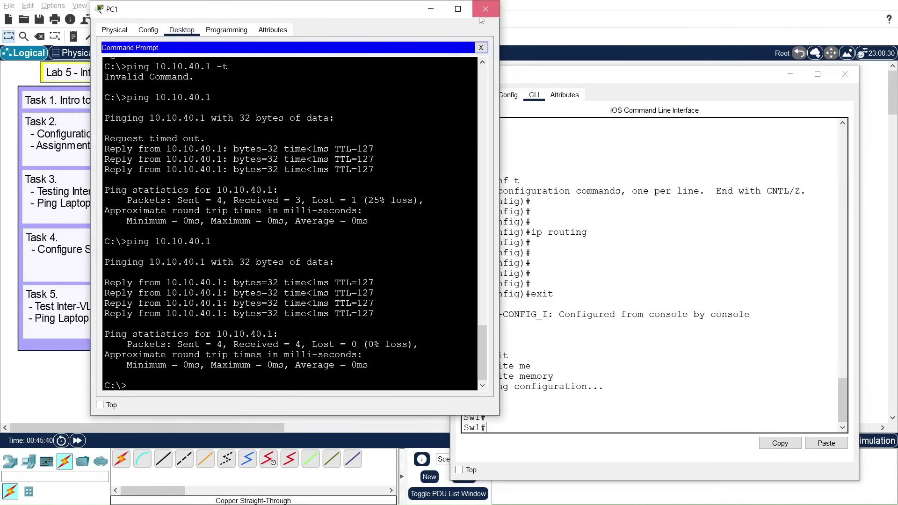
left_click(845, 74)
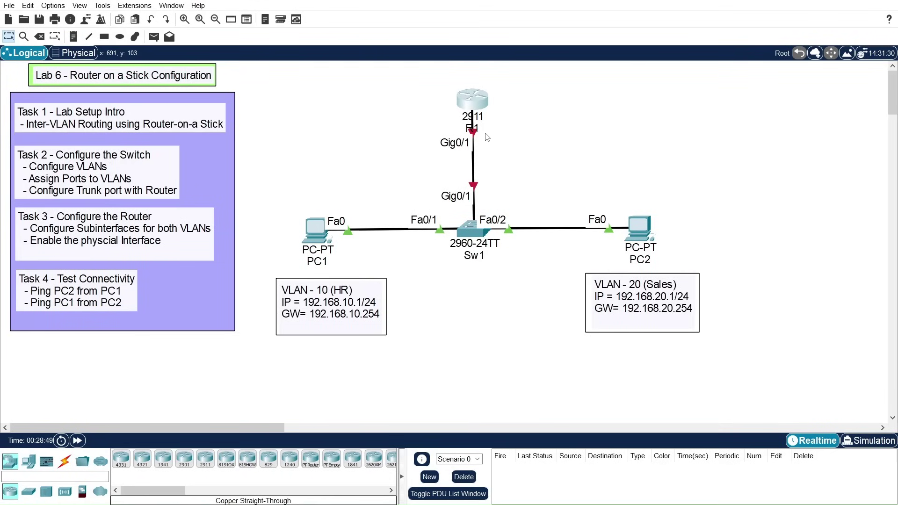
Step: Open the Lab 6 Router on a Stick .pkt file to show R1, Sw1, PC1 and PC2
mouse_move(487, 137)
Step: Drag the R1 router icon a few pixels upward twice, above Sw1
left_click_drag(471, 99, 471, 98)
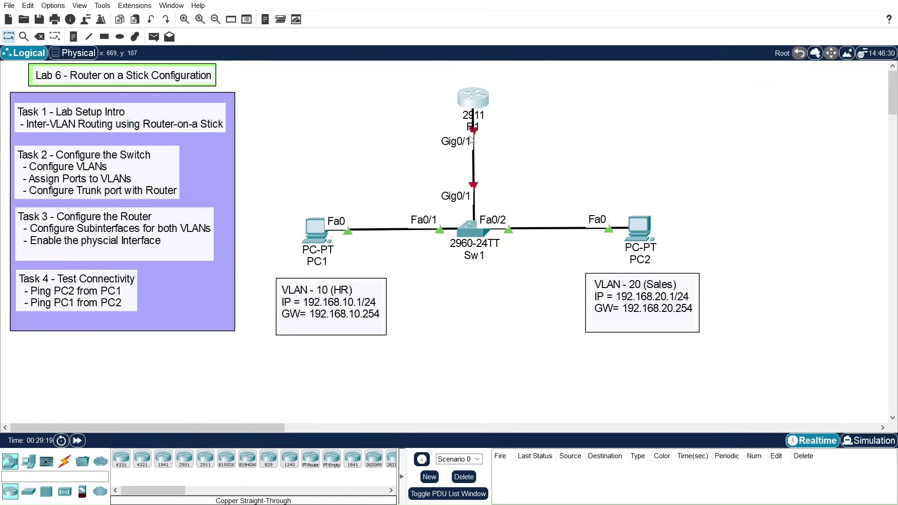
left_click_drag(471, 104, 472, 102)
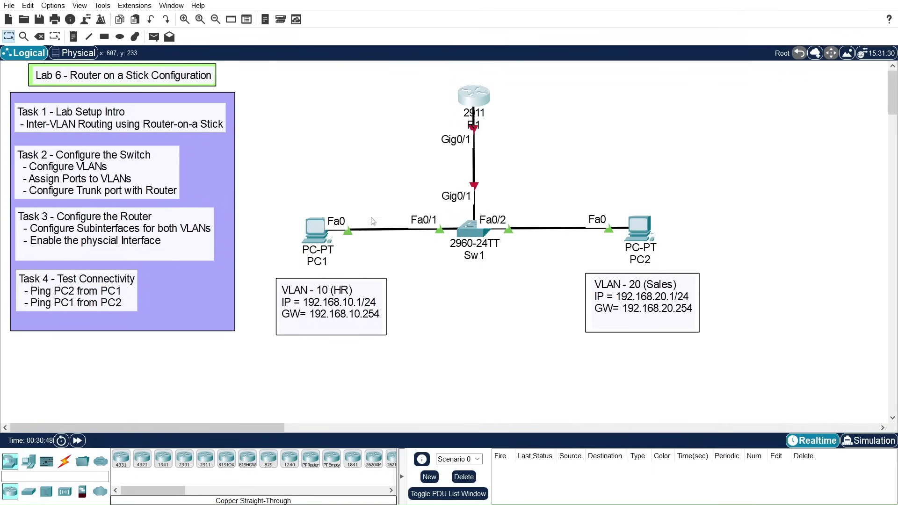
Step: In the switch's CLI, enter global configuration and set the hostname to Sw1
left_click(473, 237)
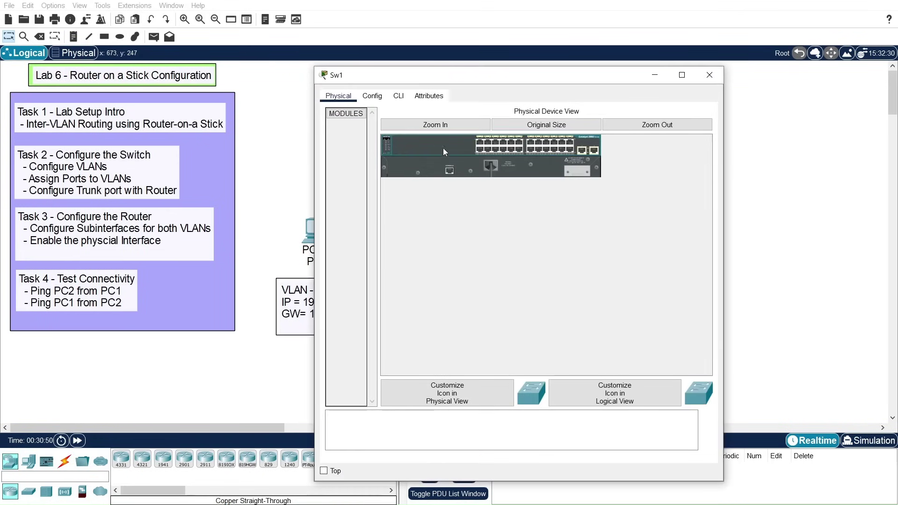
left_click(399, 96)
left_click_drag(429, 75, 483, 56)
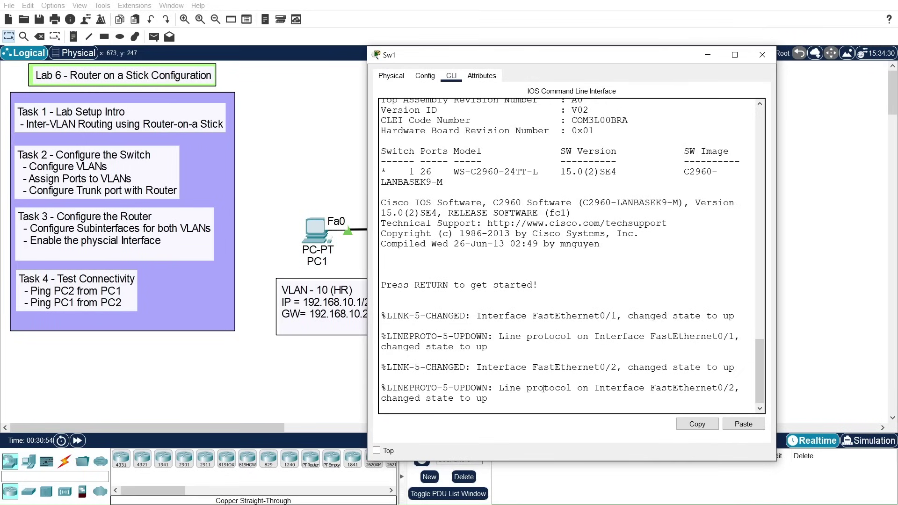
key("Return")
key("Return")
key("Return")
type("en")
key("Return")
type("conf t")
key("Return")
key("Return")
type("host")
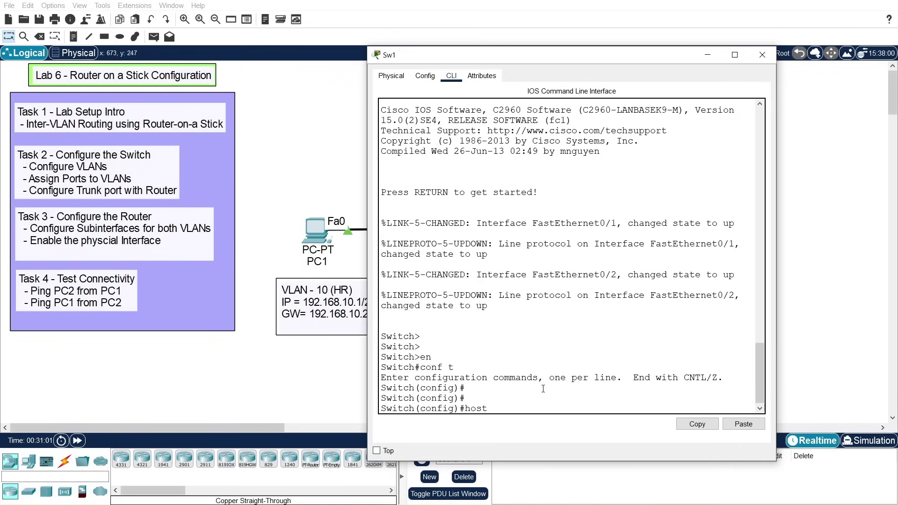
key("Tab")
type("S")
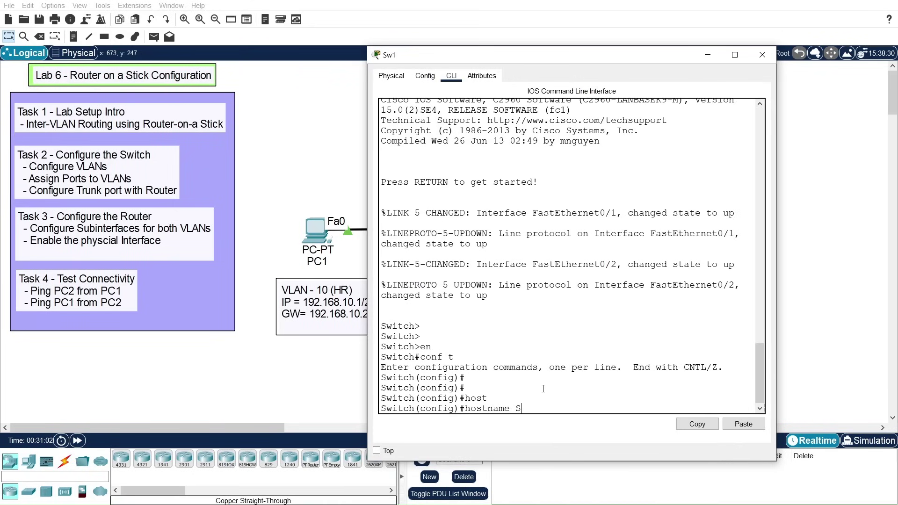
type("w1")
key("Return")
key("Return")
key("Return")
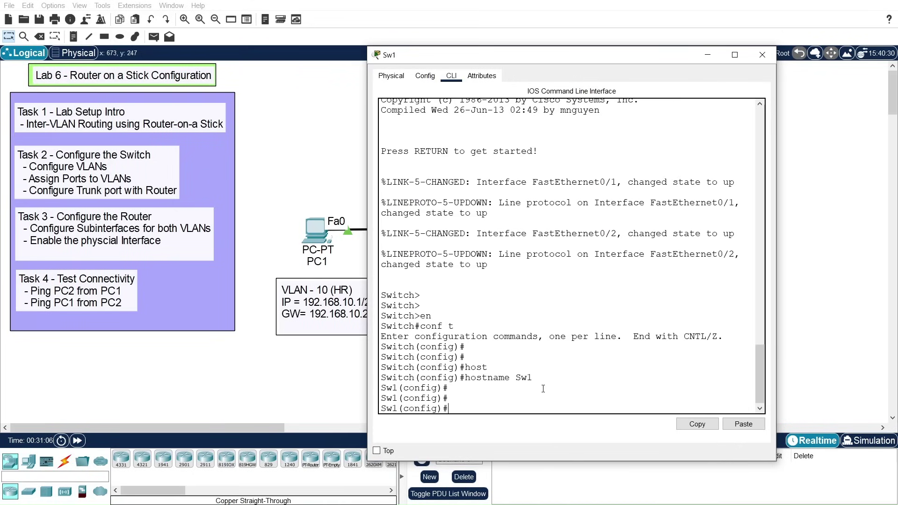
Step: Create VLAN 10 and name it HR
left_click_drag(543, 55, 554, 42)
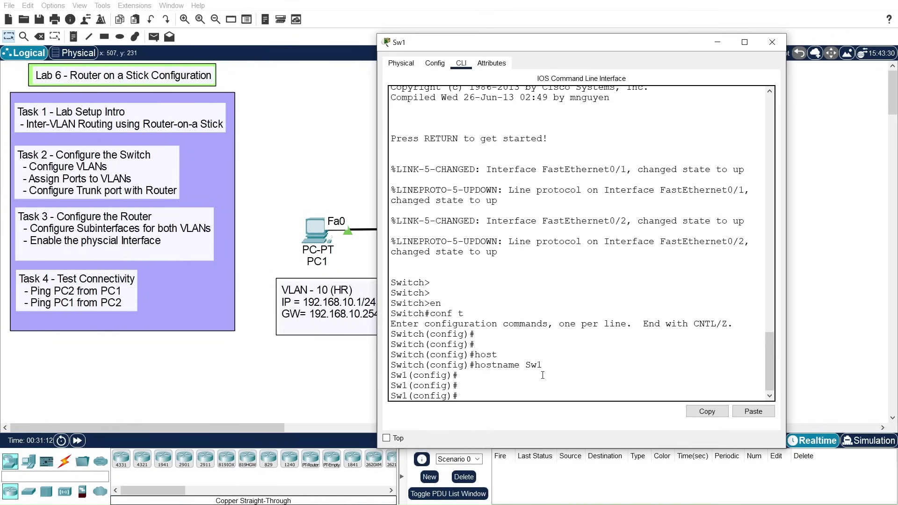
type("lan 10")
key("Return")
key("Return")
type("name HR")
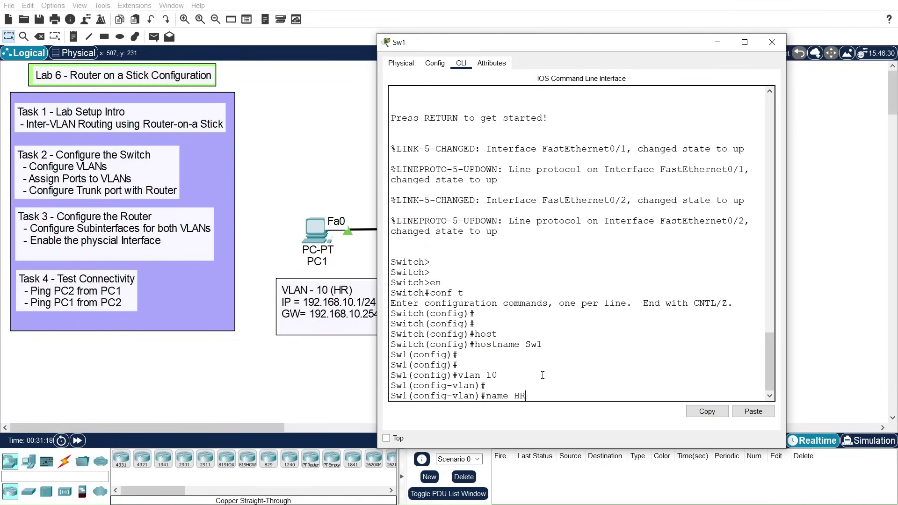
key("Return")
key("Return")
key("Return")
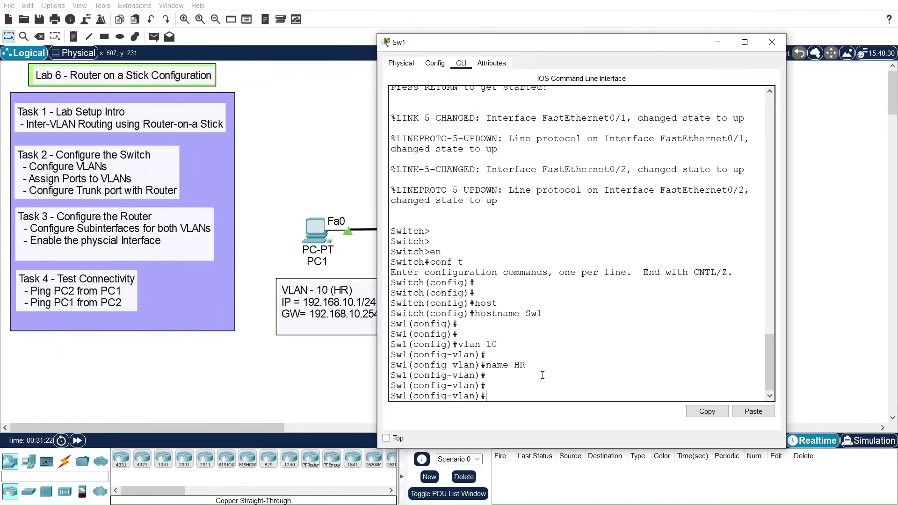
type("exit")
key("Return")
key("Return")
key("Return")
Step: Create VLAN 20, name it Sales, and return to global config
type("vlan")
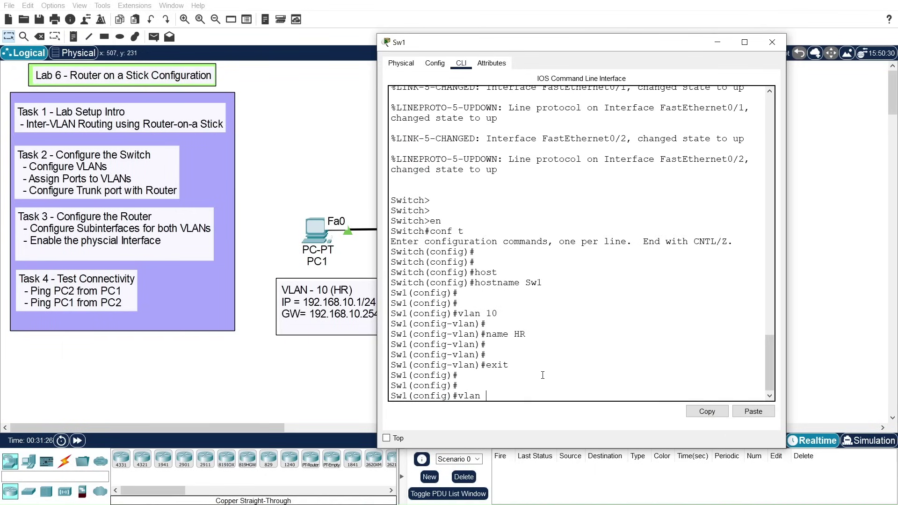
type(" 20")
key("Return")
key("Return")
type("name Sales")
key("Return")
key("Return")
key("Return")
key("Return")
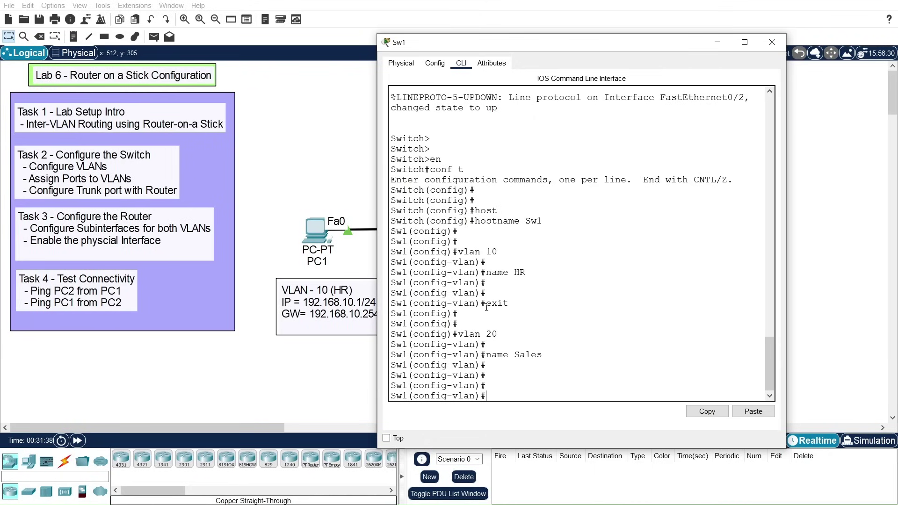
type("exit")
key("Return")
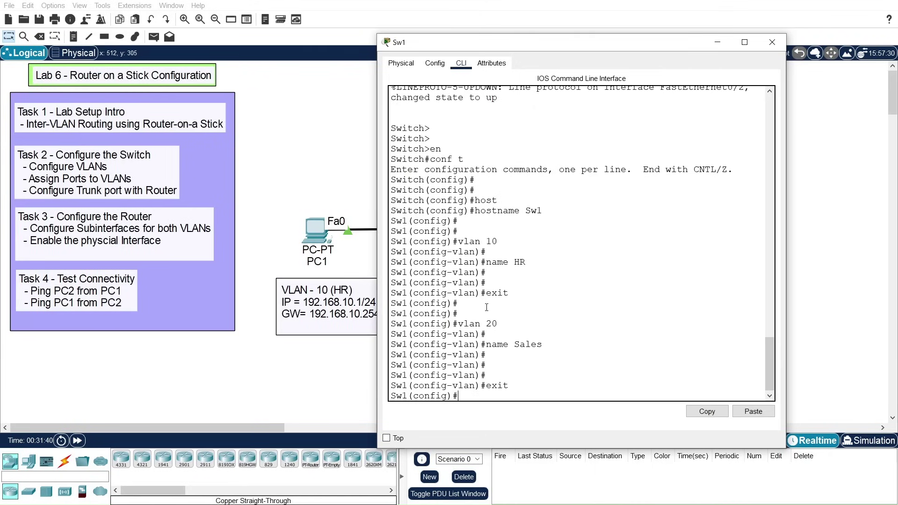
key("Return")
key("Return")
Step: Enter interface FastEthernet 0/1 and set switchport mode access
left_click_drag(453, 47, 568, 45)
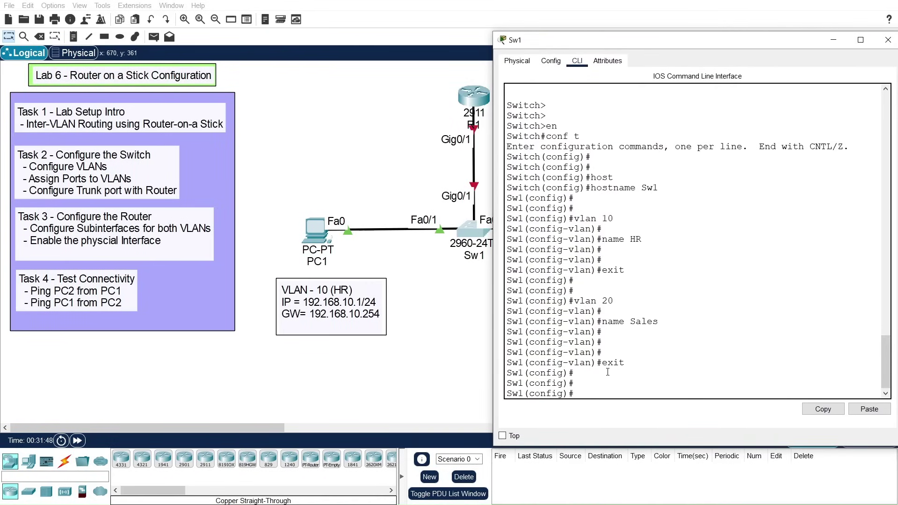
type("int")
key("Tab")
type("fa")
key("Tab")
type("0")
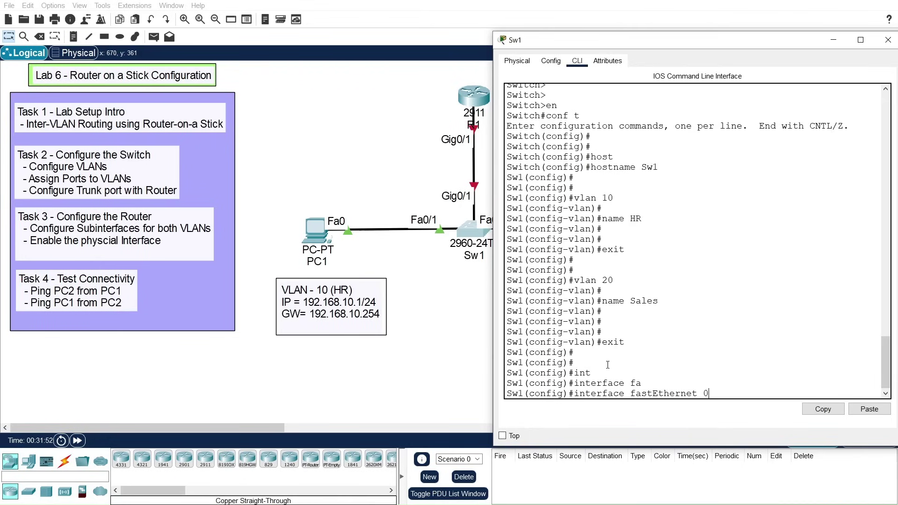
type("/1")
key("Return")
key("Return")
key("Return")
type("swi")
key("Tab")
type("mode")
key("Tab")
type("acc")
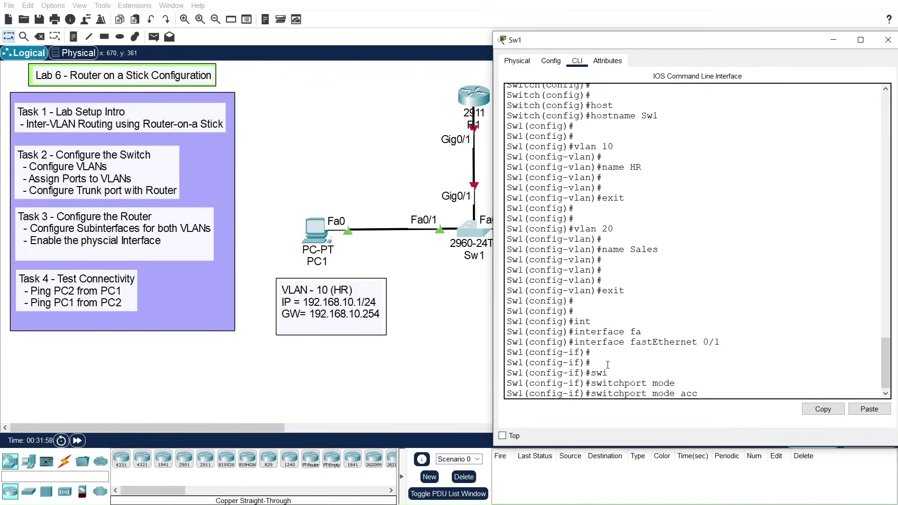
key("Tab")
key("Return")
Step: Assign FastEthernet 0/1 to access VLAN 10 and leave the interface
type("swip")
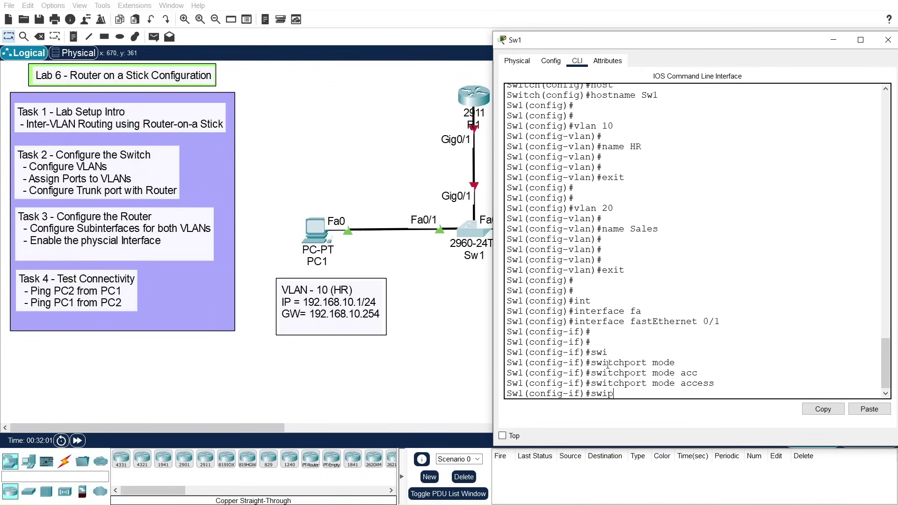
key("Tab")
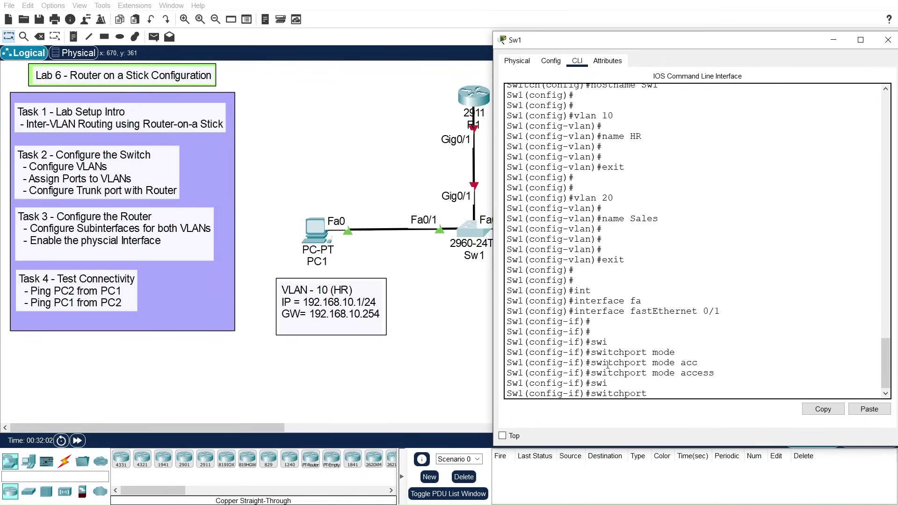
type("acc")
key("Tab")
type("vlan 10")
key("Return")
key("Return")
key("Return")
key("Return")
type("ei")
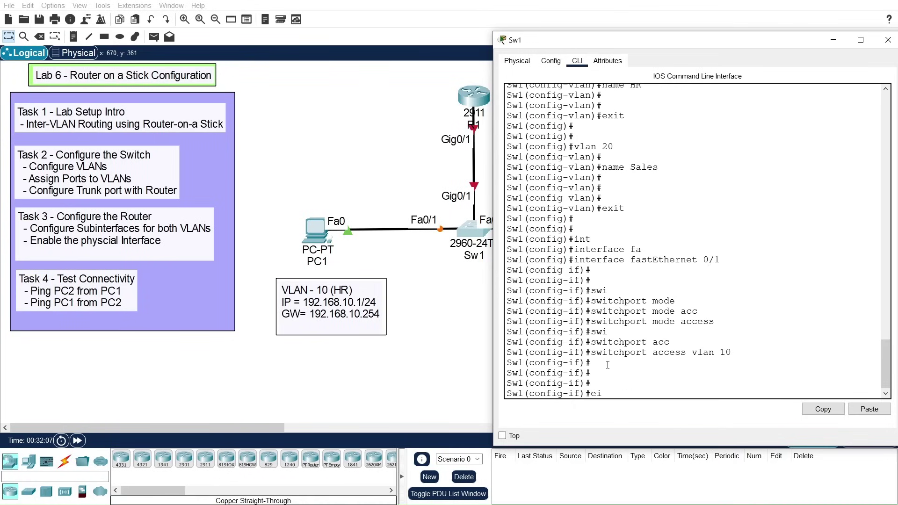
type("xit")
key("Return")
key("Return")
key("Return")
key("Return")
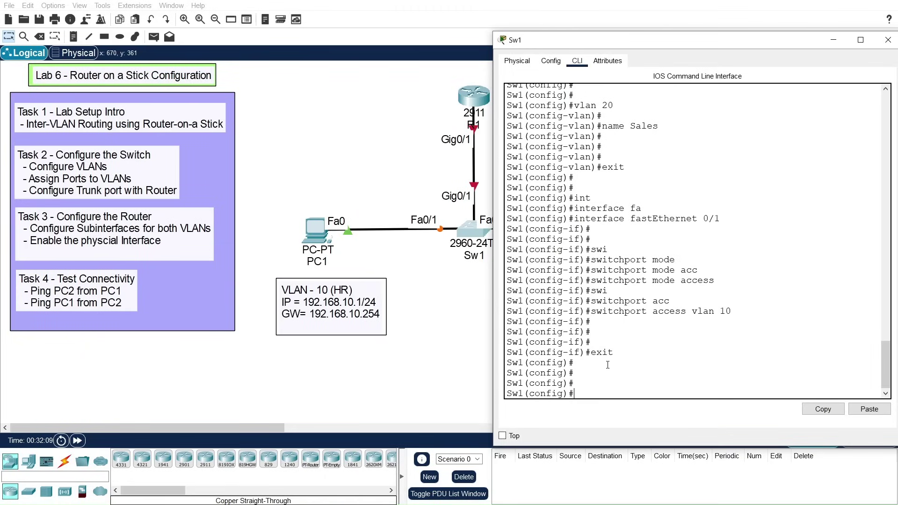
Step: Recall the interface command from history to enter FastEthernet 0/2 and set access mode
left_click_drag(652, 47, 209, 35)
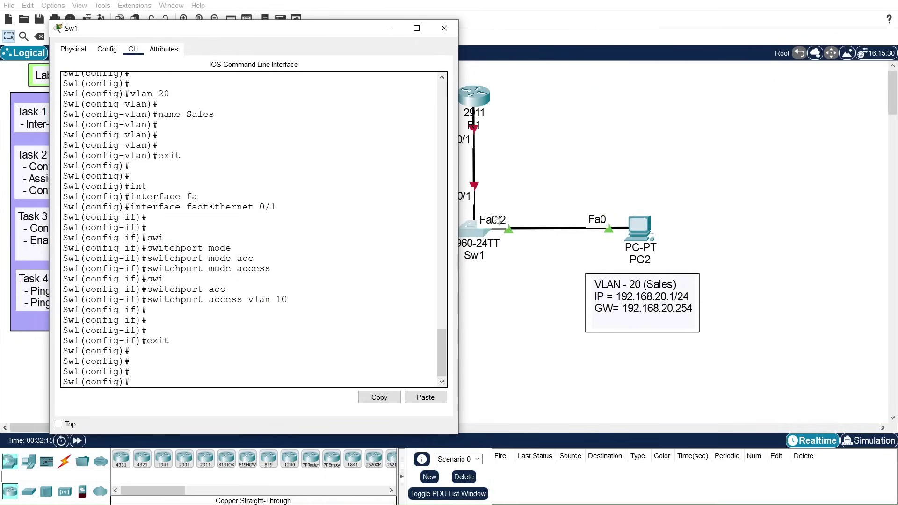
left_click_drag(303, 31, 607, 18)
key("Up")
key("Up")
key("Up")
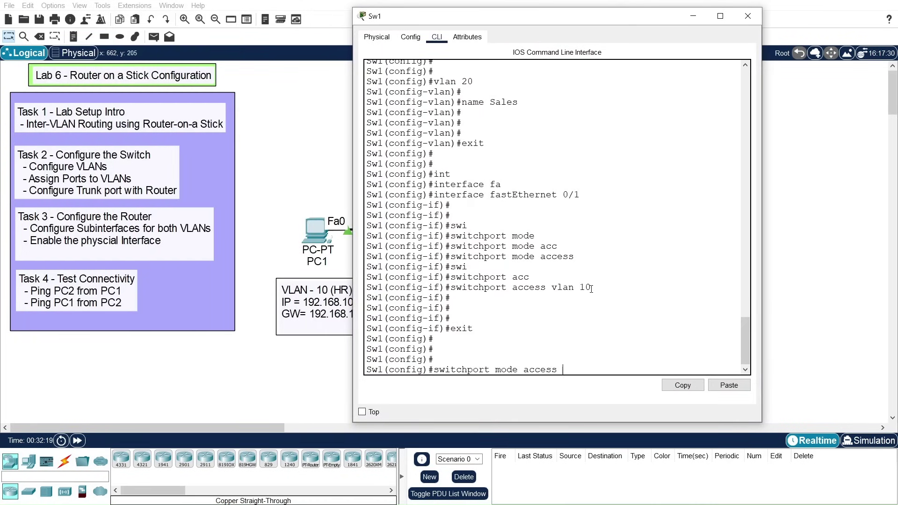
key("Down")
key("Down")
key("Up")
key("Up")
key("Up")
type("2")
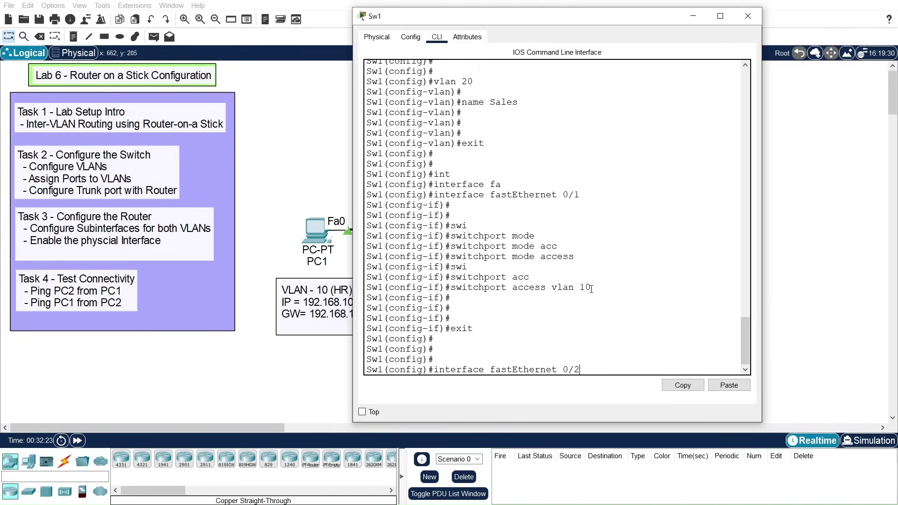
key("Return")
key("Return")
key("Return")
type("swi")
key("Tab")
type("mode")
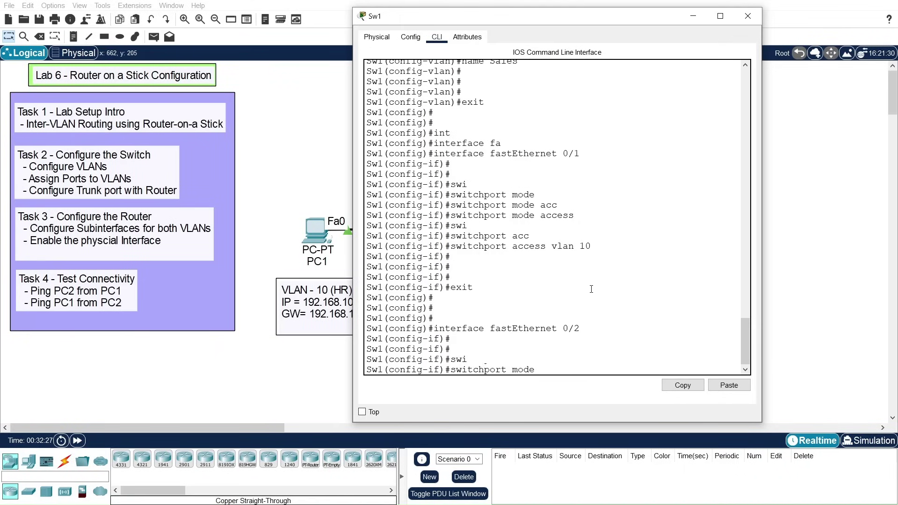
type(" acc")
key("Tab")
key("Return")
Step: Assign FastEthernet 0/2 to access VLAN 20 and exit the interface
type("swi")
key("Tab")
type("acc")
key("Tab")
type("vla")
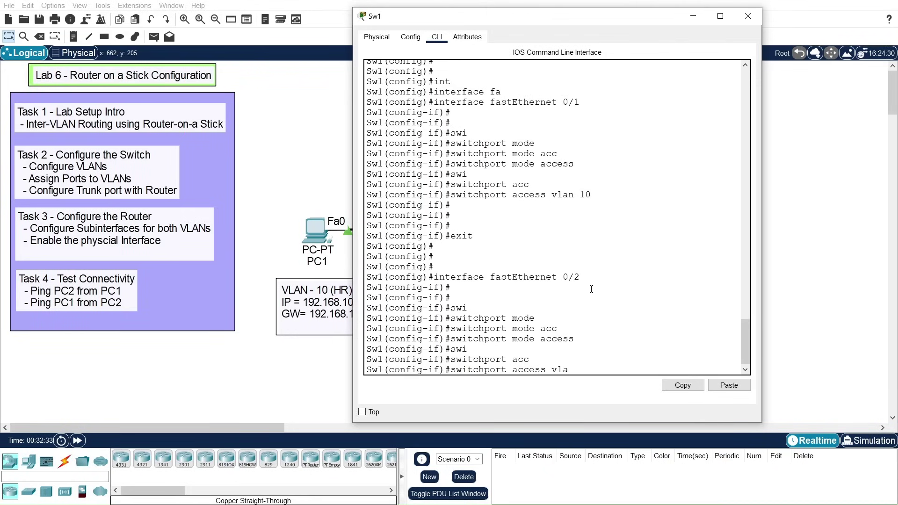
key("Tab")
type("20")
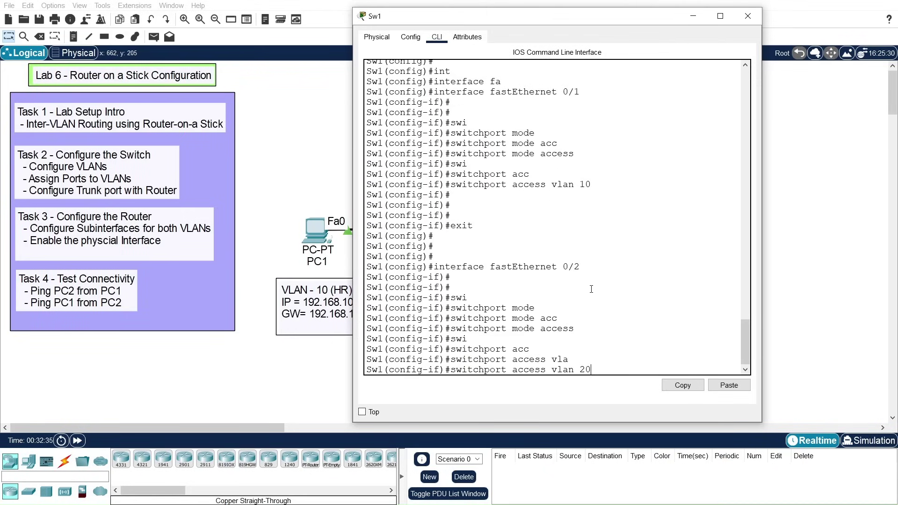
key("Return")
key("Return")
key("Return")
type("ex")
key("Return")
key("Return")
key("Return")
key("Return")
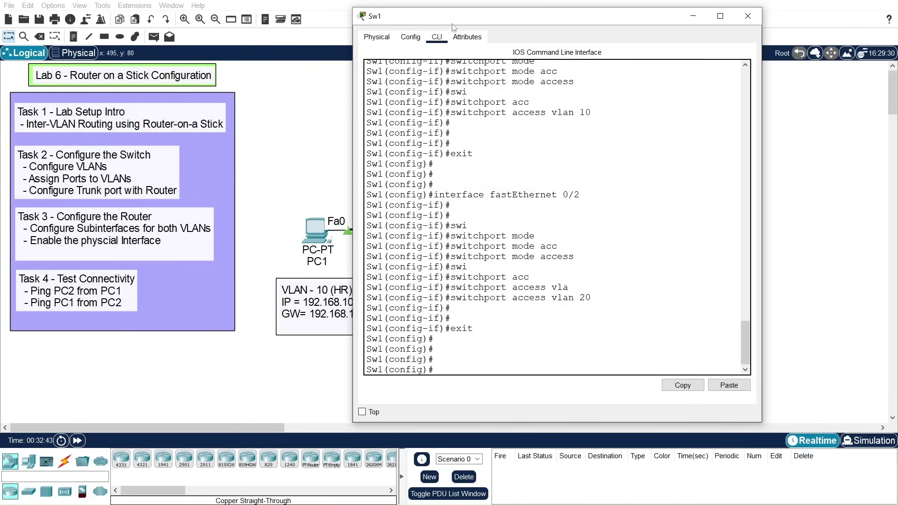
left_click_drag(464, 24, 368, 294)
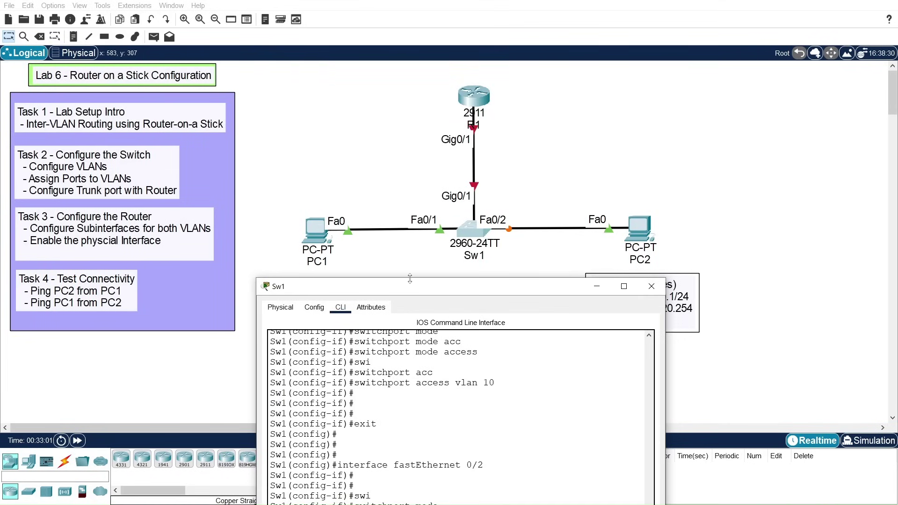
Step: Enter the GigabitEthernet 0/1 interface configuration on Sw1
left_click_drag(415, 287, 460, 85)
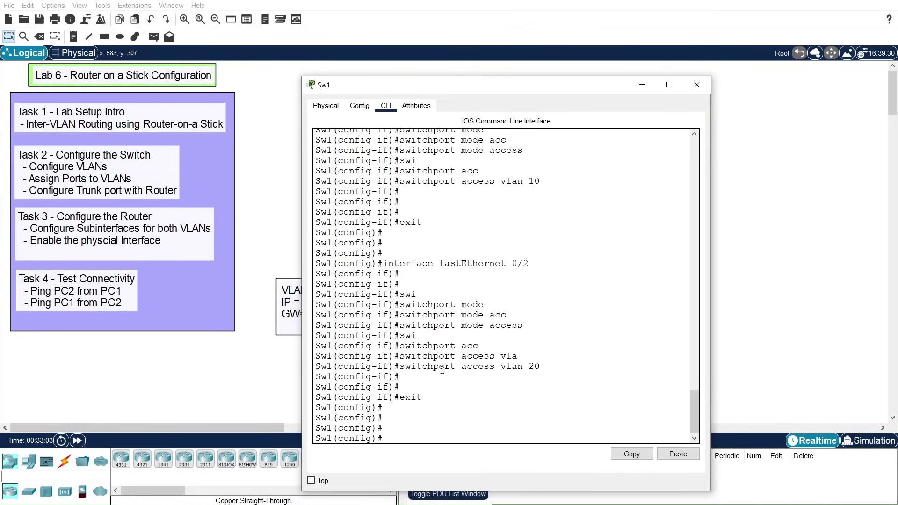
type("int")
key("Tab")
type("i")
key("Tab")
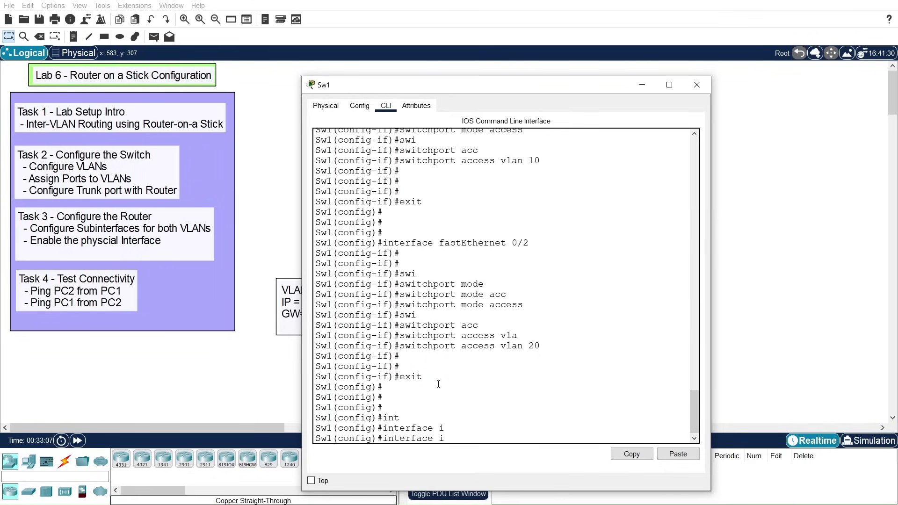
key("BackSpace")
type("g")
key("Tab")
type("0/1")
key("Return")
key("Return")
key("Return")
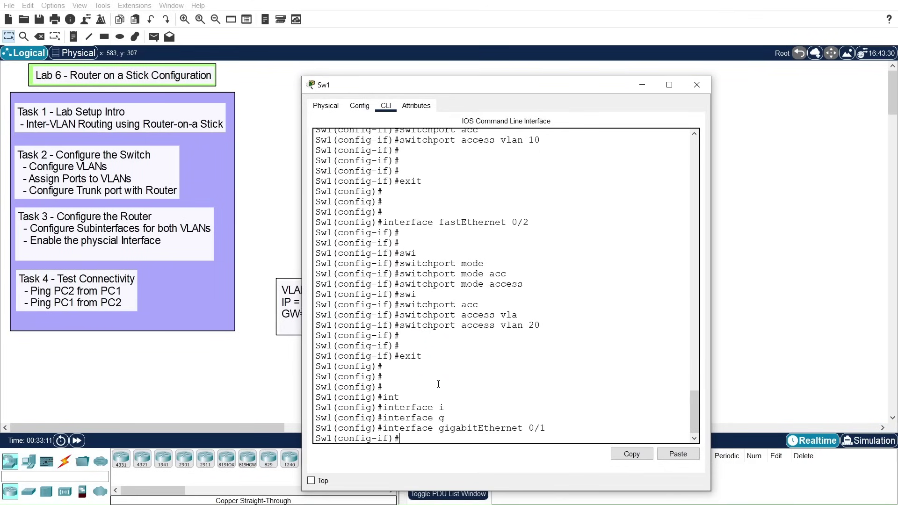
Step: Set GigabitEthernet 0/1 to trunk mode with description To-Router, highlighting the trunk command
type("swi")
key("Tab")
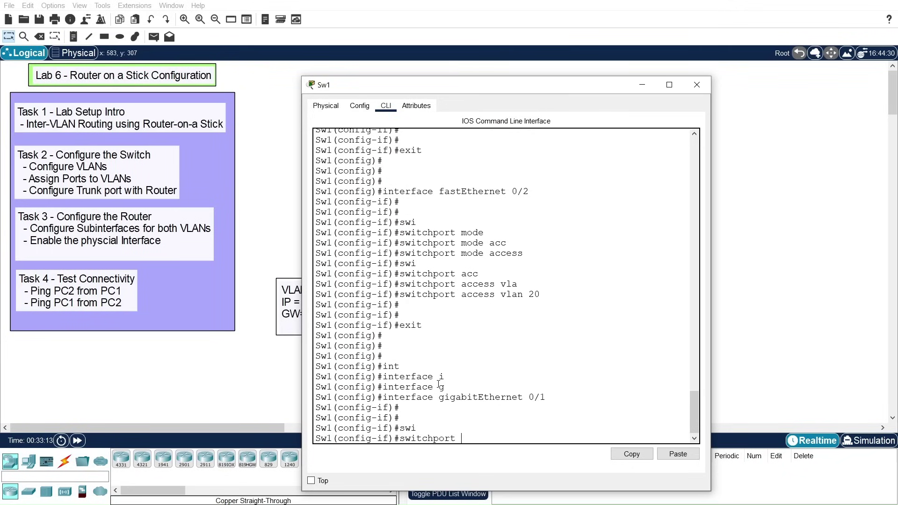
type("mod")
key("Tab")
type("tru")
key("Tab")
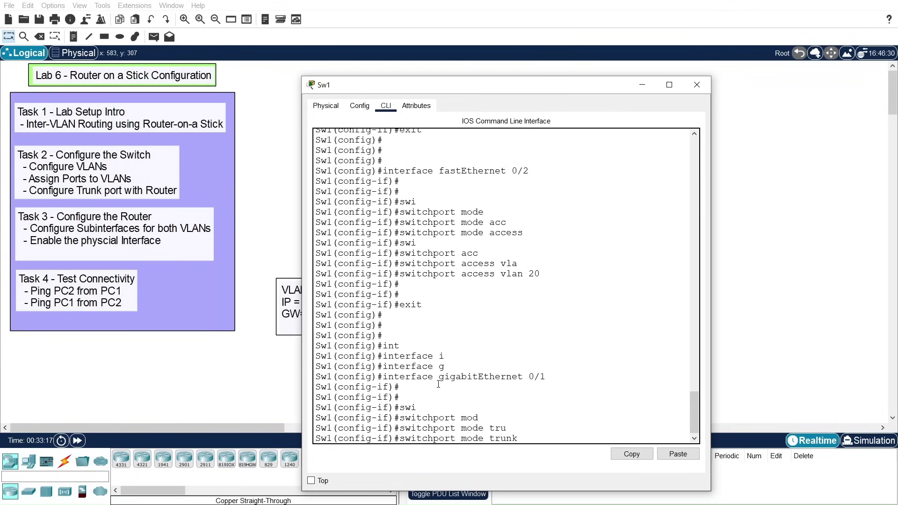
key("Return")
type("des")
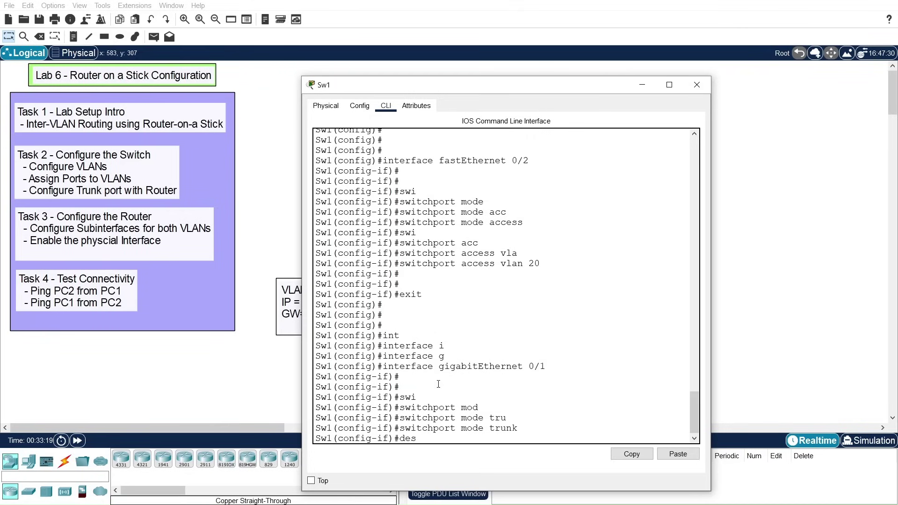
key("Tab")
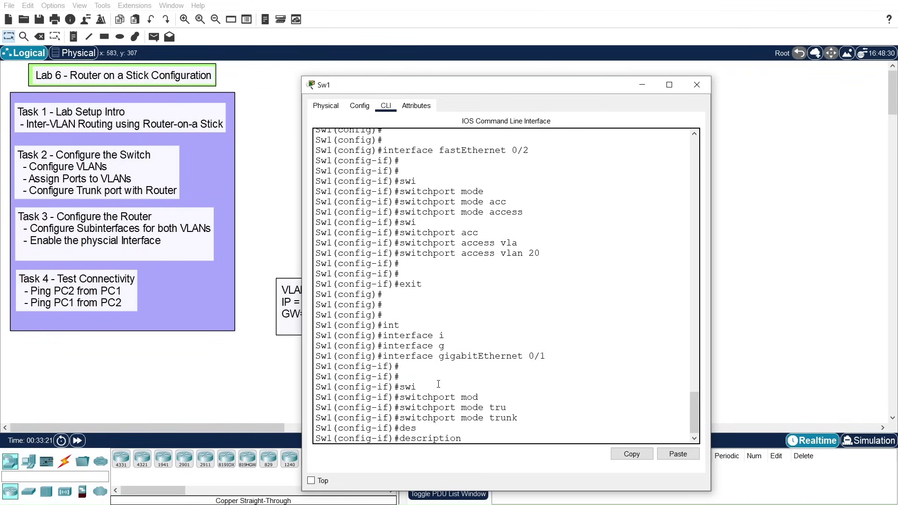
type("To-Router")
key("Return")
key("Return")
key("Return")
key("Return")
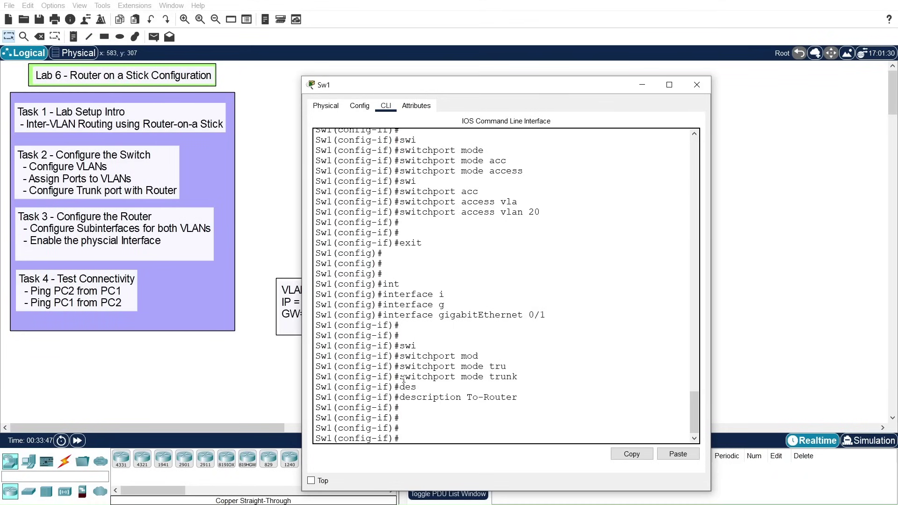
left_click_drag(400, 377, 518, 378)
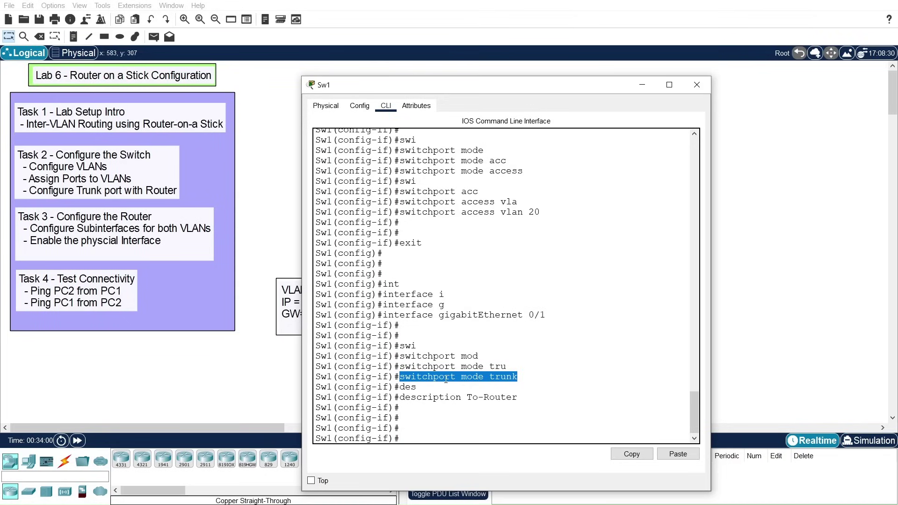
Step: Exit the GigabitEthernet 0/1 interface and leave configuration mode on Sw1
key("Return")
key("Return")
key("Return")
type("exit")
key("Return")
key("Return")
key("Return")
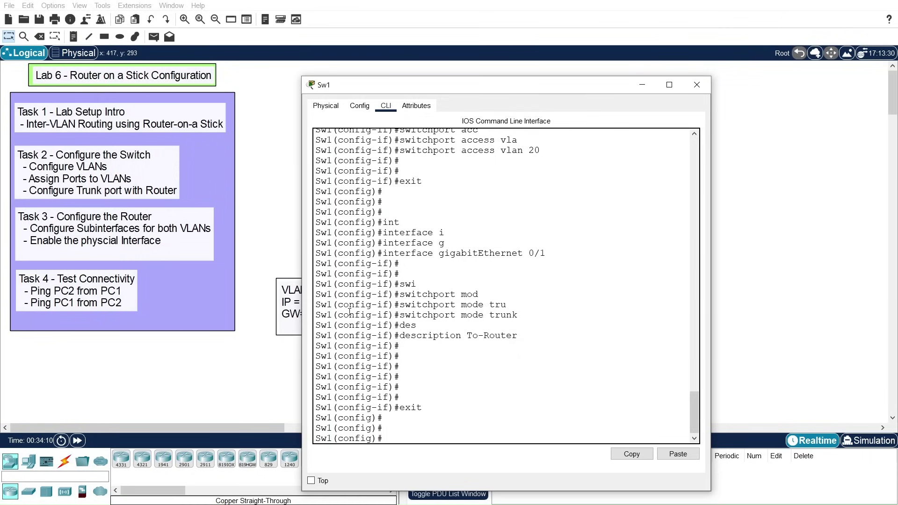
type("exit")
key("Return")
key("Return")
key("Return")
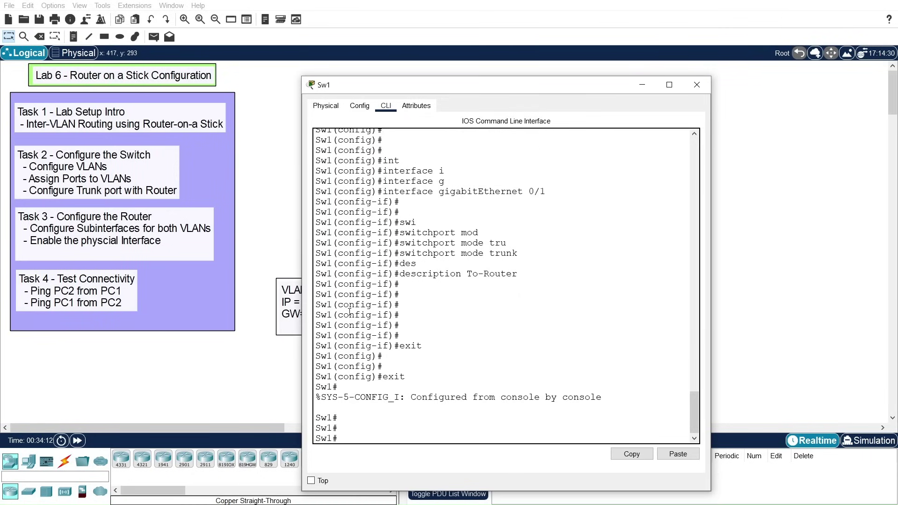
Step: Run copy running-config startup-config, accepting the default filename
type("cop")
key("Tab")
type("run")
key("Tab")
type("star")
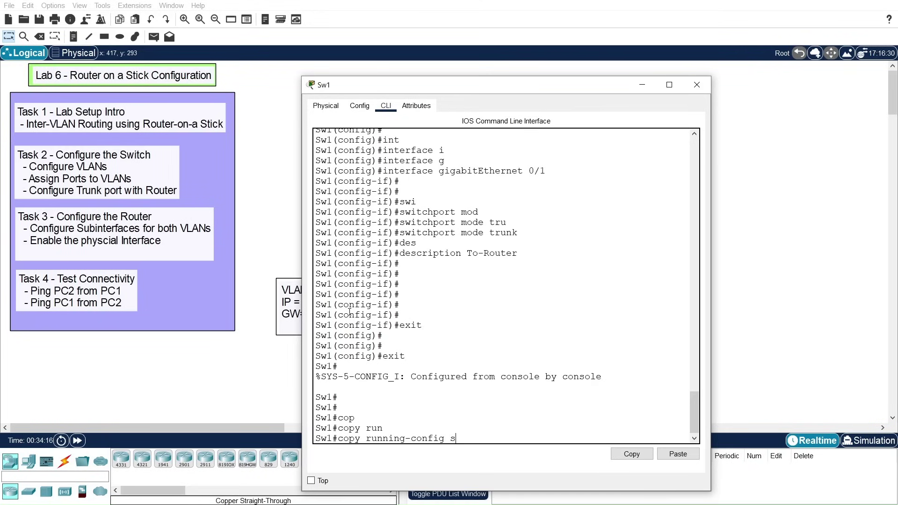
key("Tab")
key("Return")
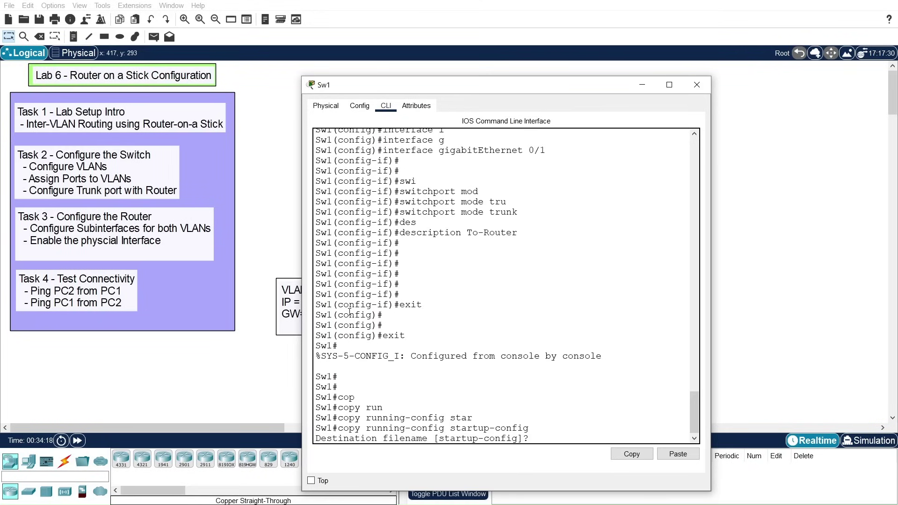
key("Return")
key("Return")
key("Return")
key("Return")
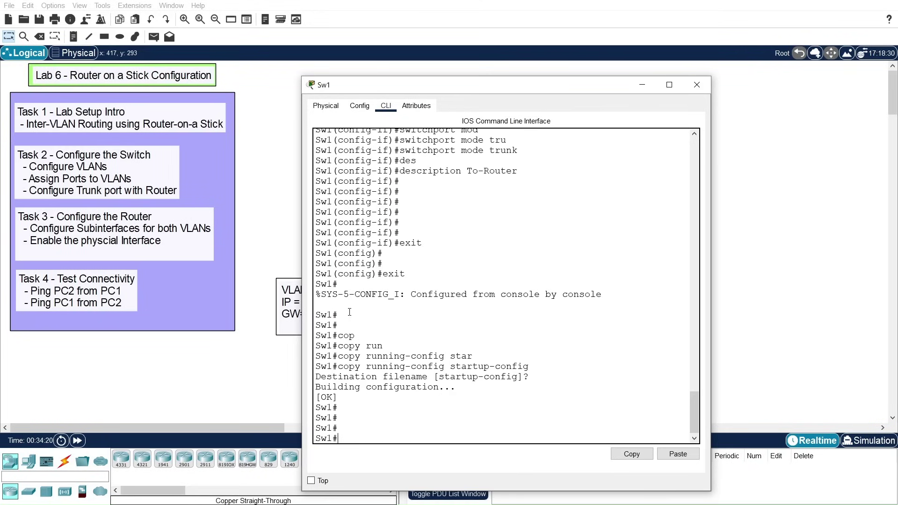
Step: Close Sw1's window, open the 2911 router's CLI and decline the initial configuration dialog
left_click(697, 85)
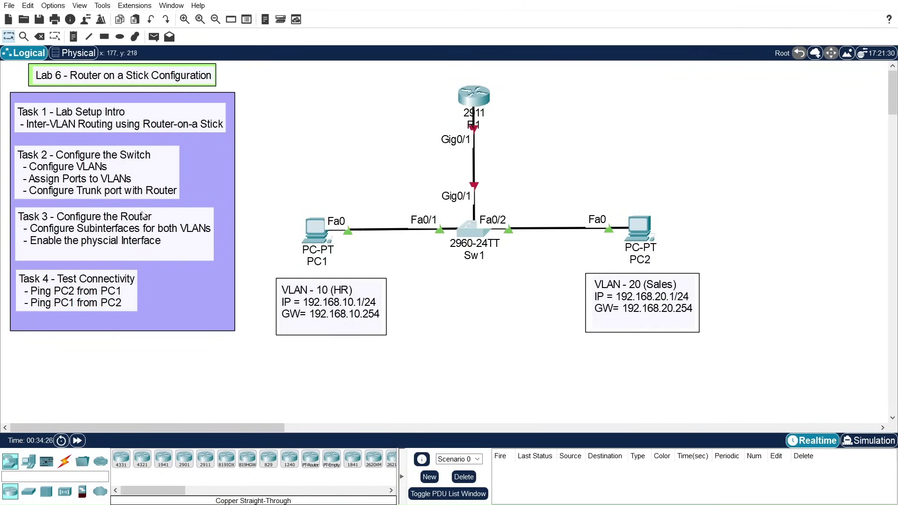
left_click(471, 100)
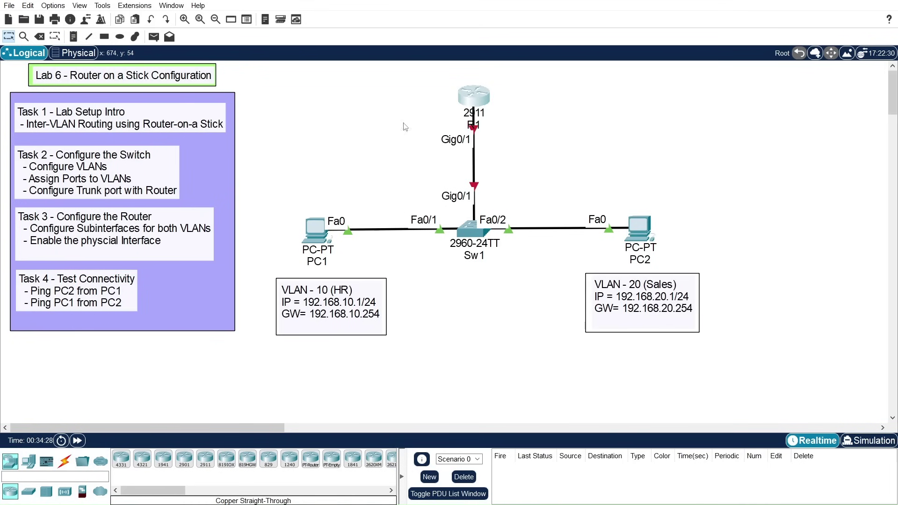
left_click_drag(581, 80, 649, 70)
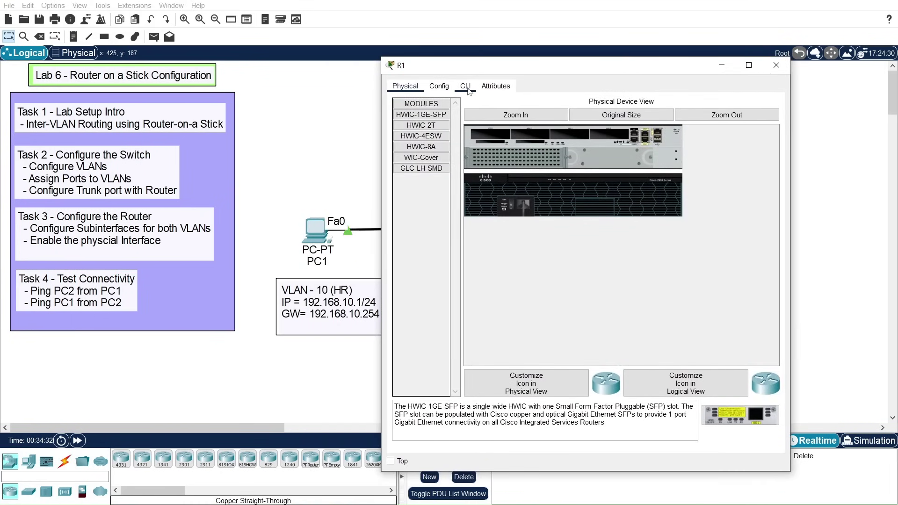
left_click(465, 86)
type("no")
key("Return")
key("Return")
key("Return")
key("Return")
Step: Enter global configuration on the router and set its hostname to R1
type("en")
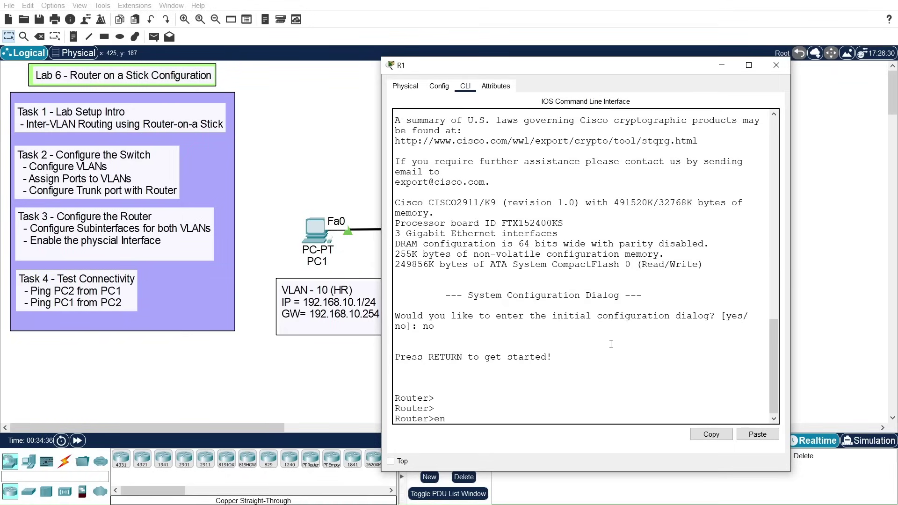
key("Return")
type("conf t")
key("Return")
key("Return")
key("Return")
key("Return")
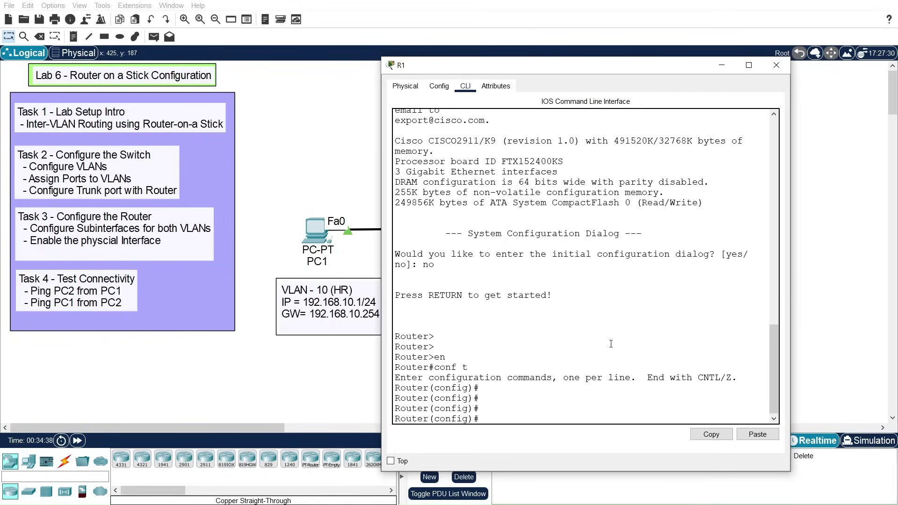
type("host")
key("Tab")
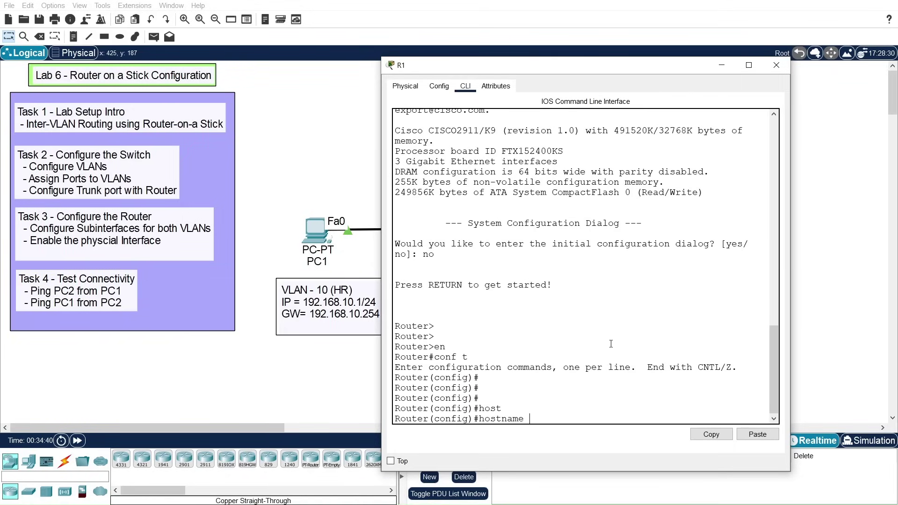
type("R1")
key("Return")
key("Return")
key("Return")
key("Return")
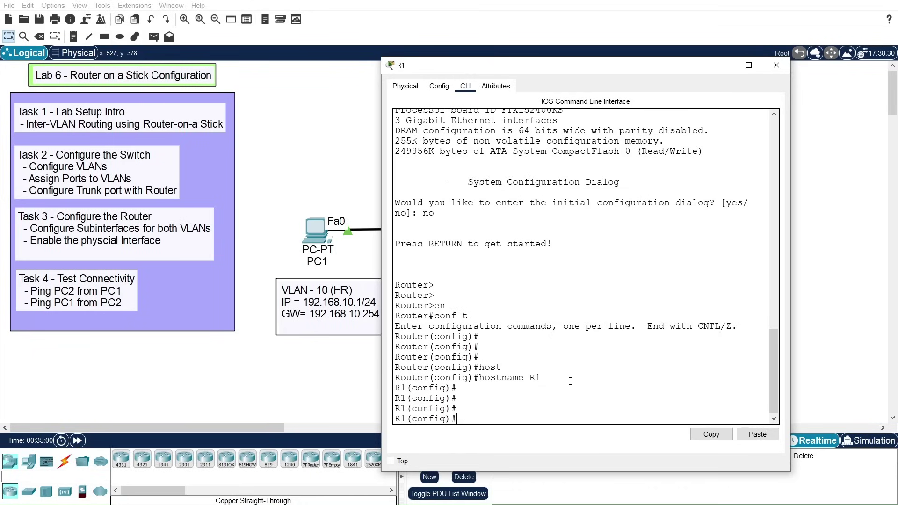
Step: Create and enter subinterface gigabitEthernet 0/1.10 on R1
type("int")
key("Tab")
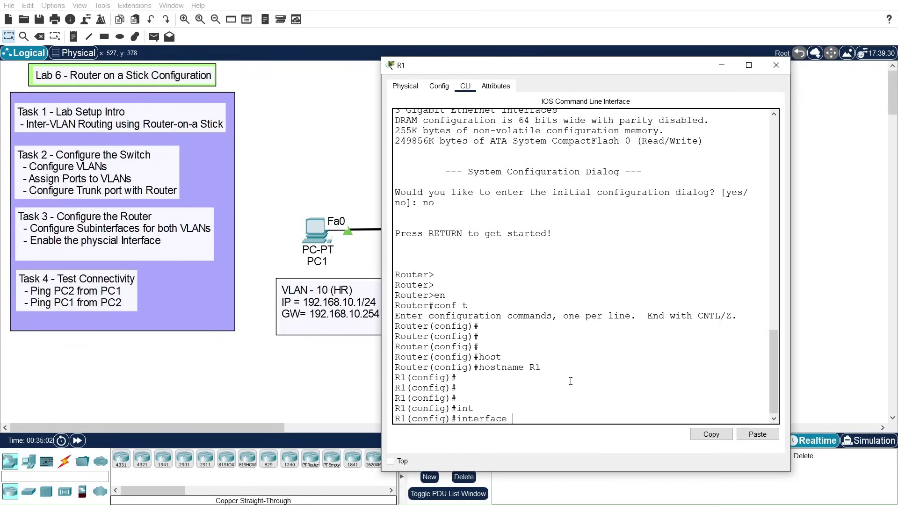
type("gi")
key("Tab")
type("0")
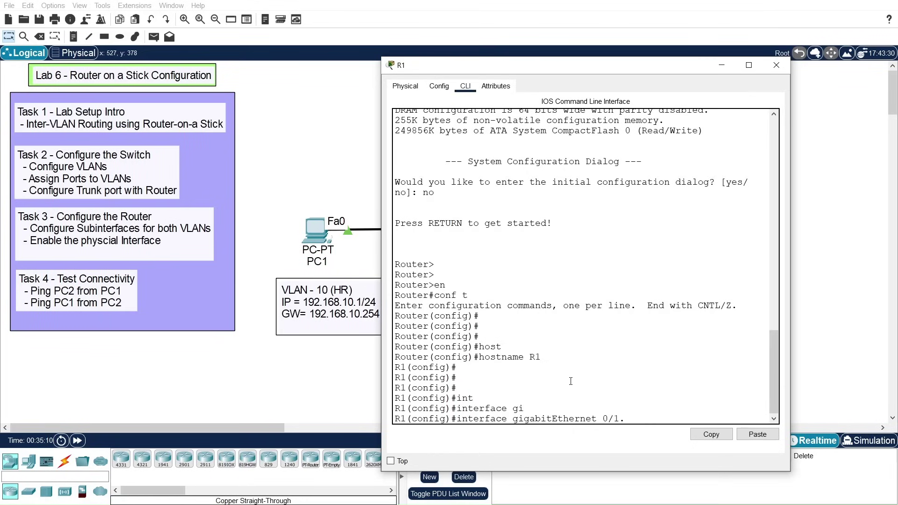
type("/1.1")
type("0")
key("Return")
key("Return")
key("Return")
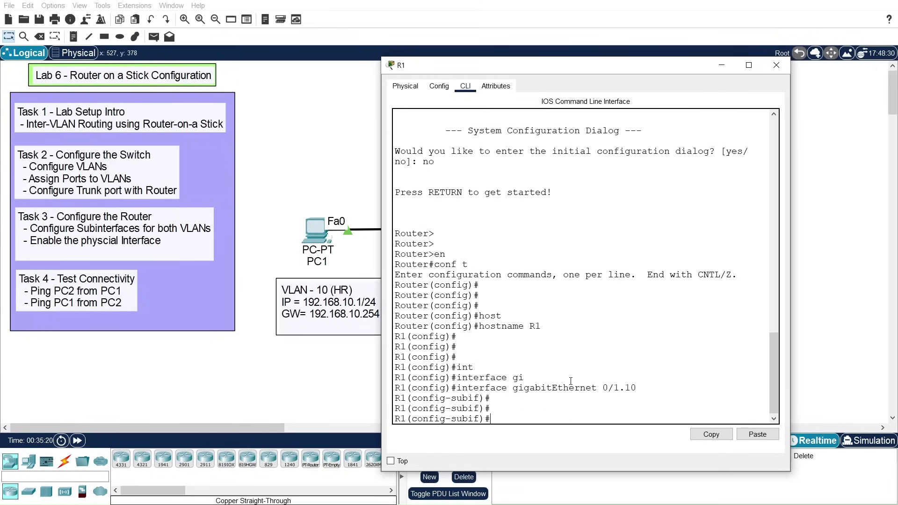
left_click_drag(452, 419, 480, 417)
left_click(534, 416)
Step: Set the subinterface encapsulation to dot1Q 10 for VLAN 10
type("enc")
key("Tab")
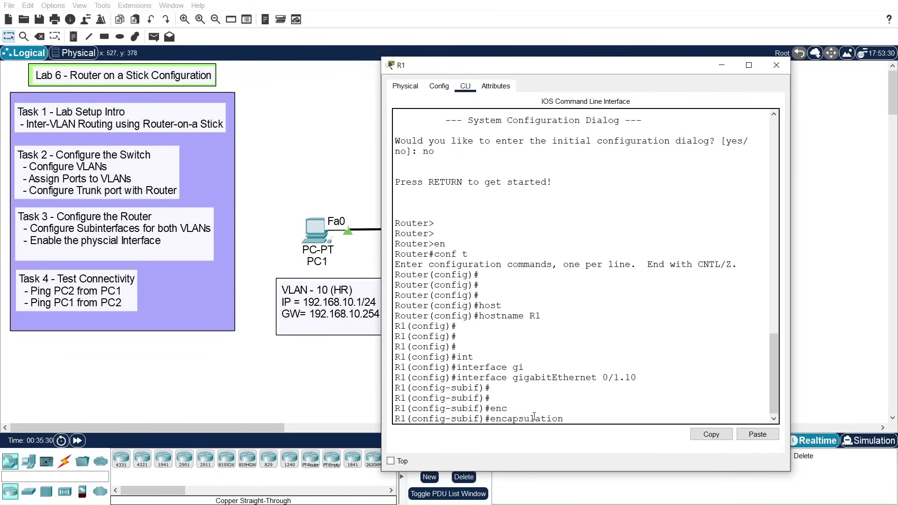
type("dot")
key("Tab")
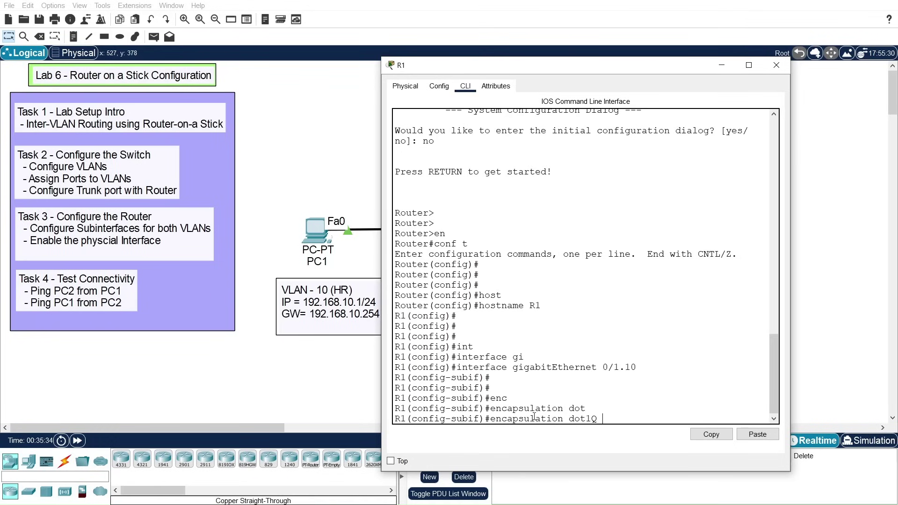
type("10")
key("Return")
key("Return")
key("Return")
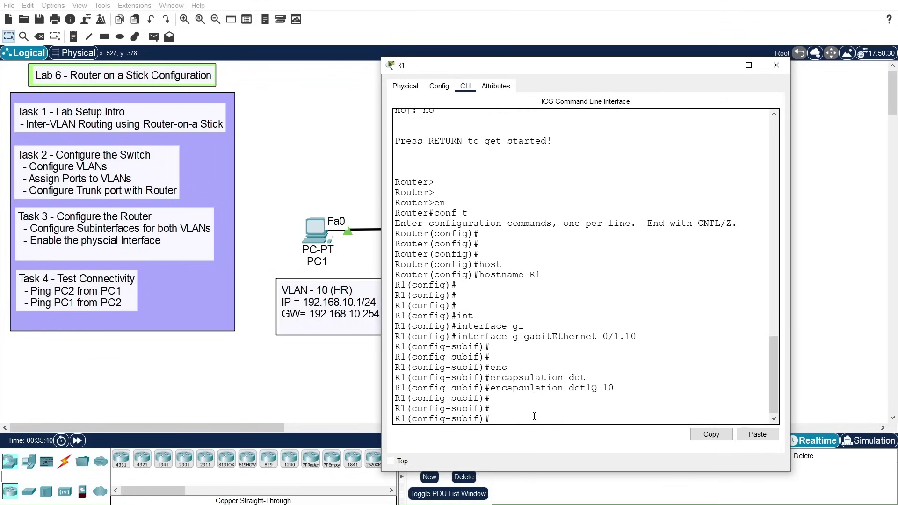
Step: Assign IP 192.168.10.254 255.255.255.0 and exit back to global configuration
type("ip add")
key("Tab")
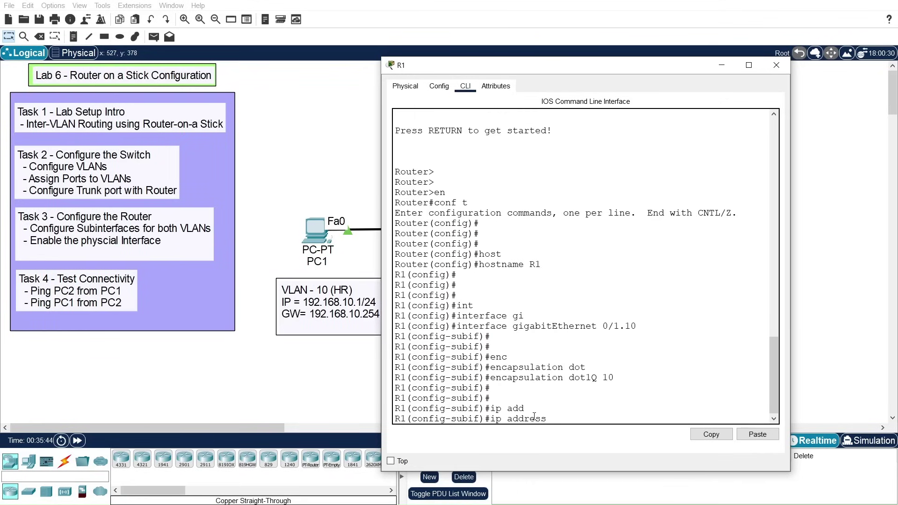
type("192.168.10.")
left_click_drag(551, 69, 572, 60)
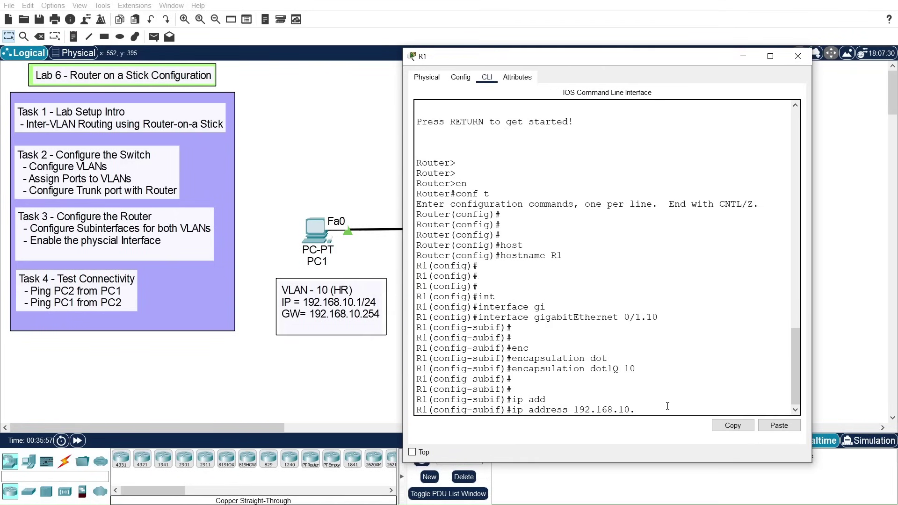
type("54 255.255.255.0")
key("Return")
key("Return")
key("Return")
key("Return")
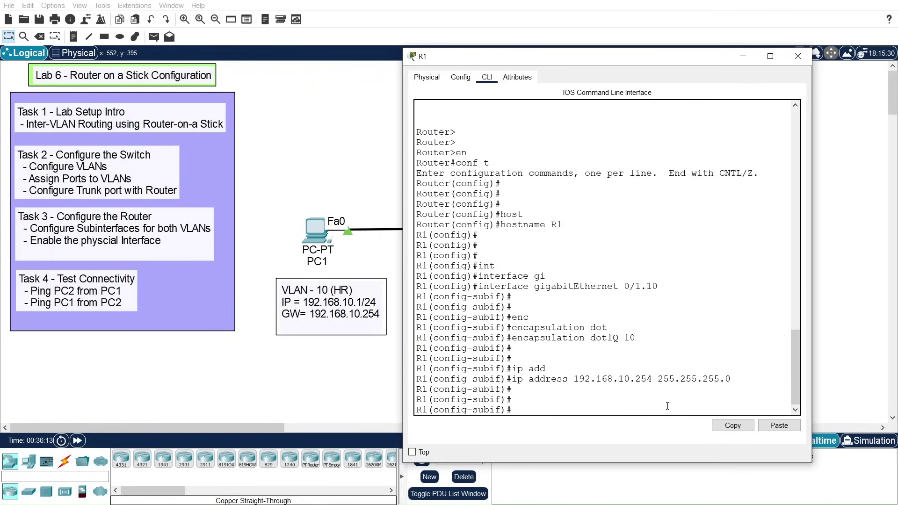
type("exit")
key("Return")
key("Return")
key("Return")
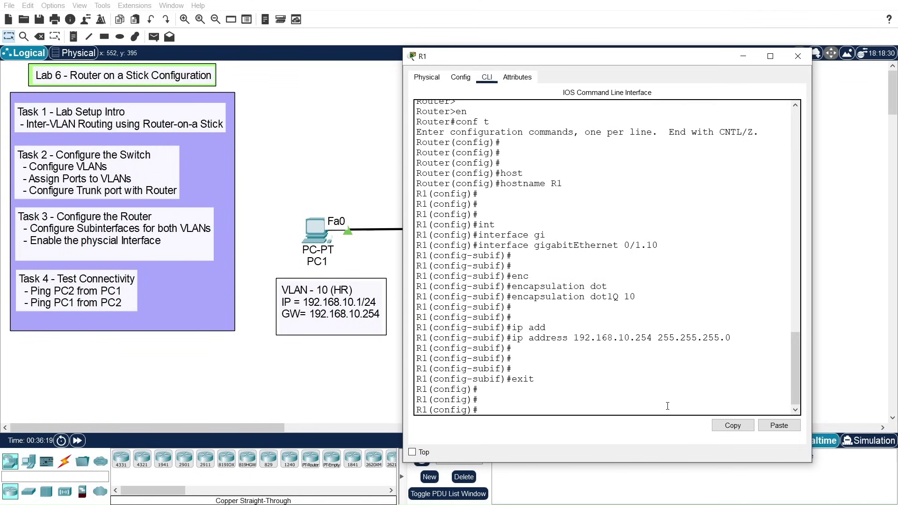
Step: Create and enter subinterface gigabitEthernet 0/1.20 on R1
type("int")
key("Tab")
type("gi")
key("Tab")
type("0/1.20")
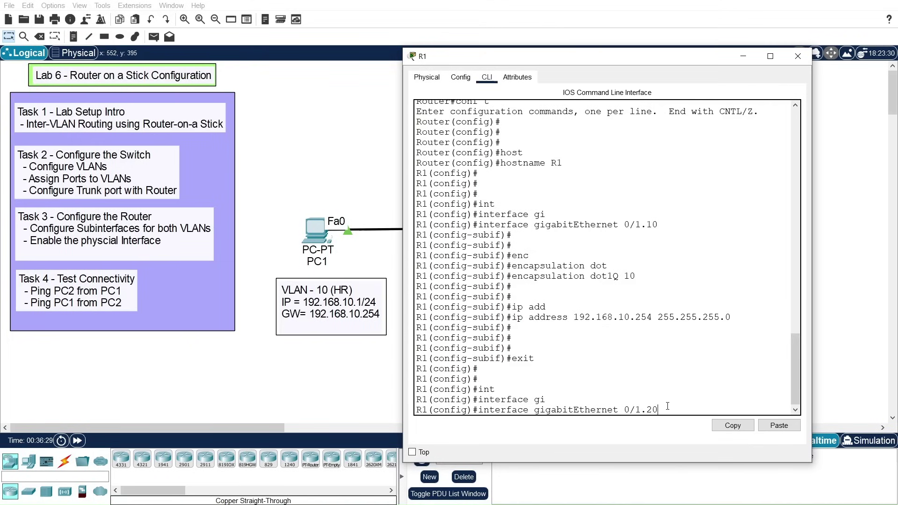
key("Return")
key("Return")
key("Return")
key("Return")
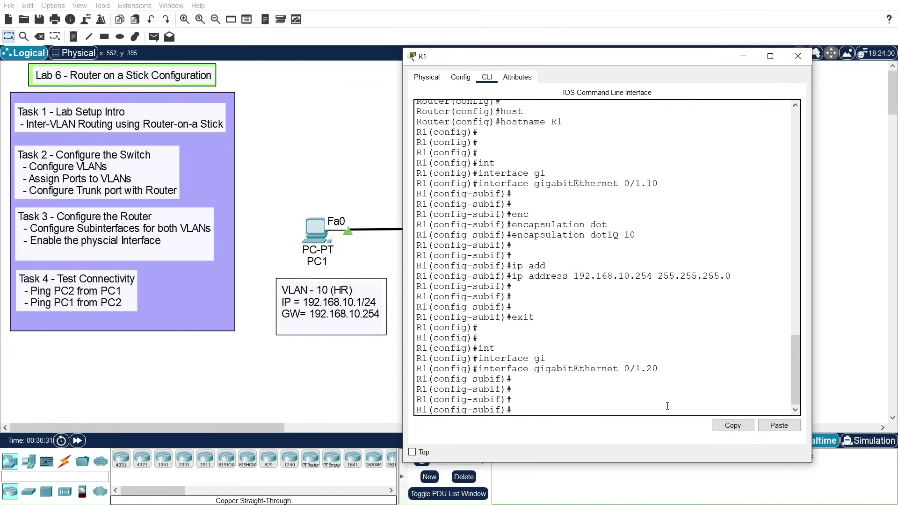
Step: Set the subinterface encapsulation to dot1Q 20 for VLAN 20
type("enc")
key("Tab")
type("do")
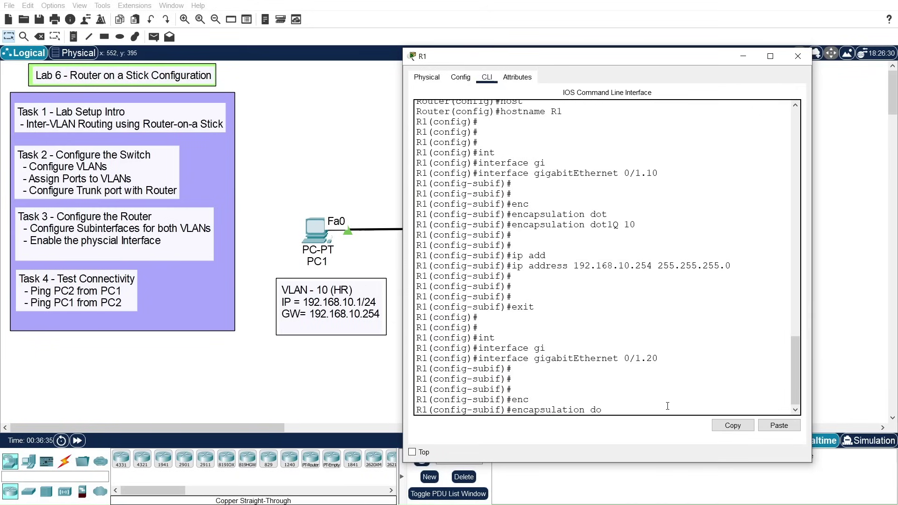
key("Tab")
type("2")
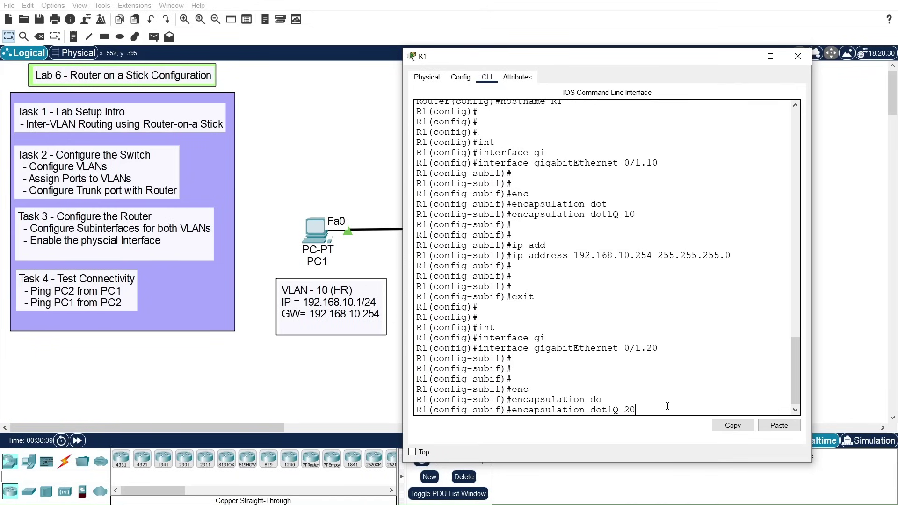
key("Return")
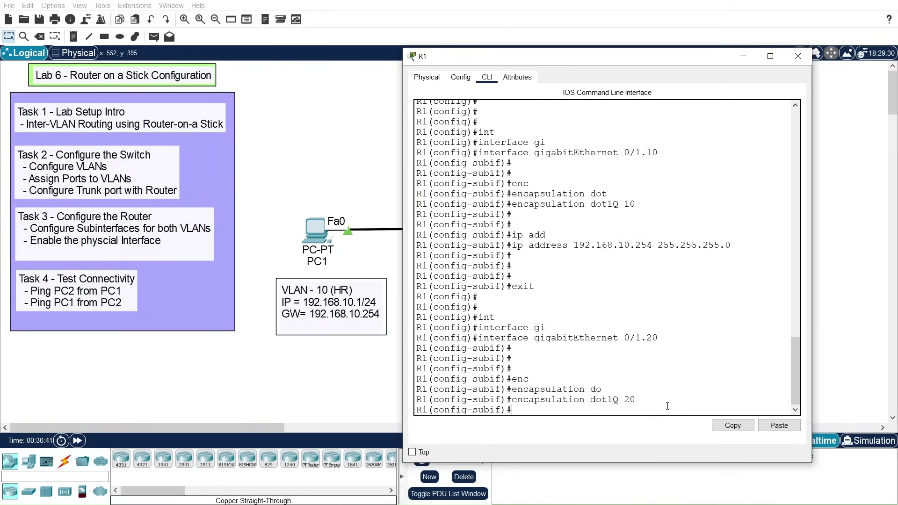
Step: Assign IP 192.168.20.254 255.255.255.0 and exit back to global configuration
type("ip add")
key("Tab")
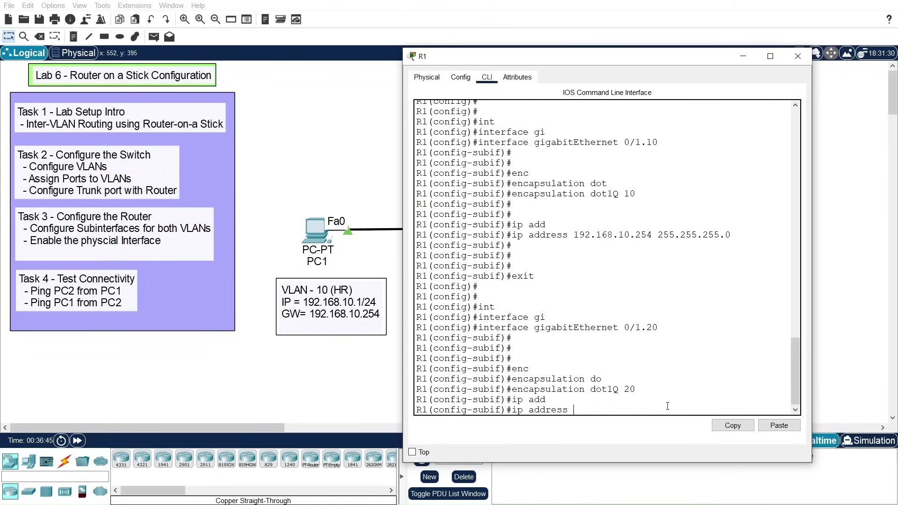
type("192.168.20.254 255.255.255.0")
key("Return")
type("exit")
key("Return")
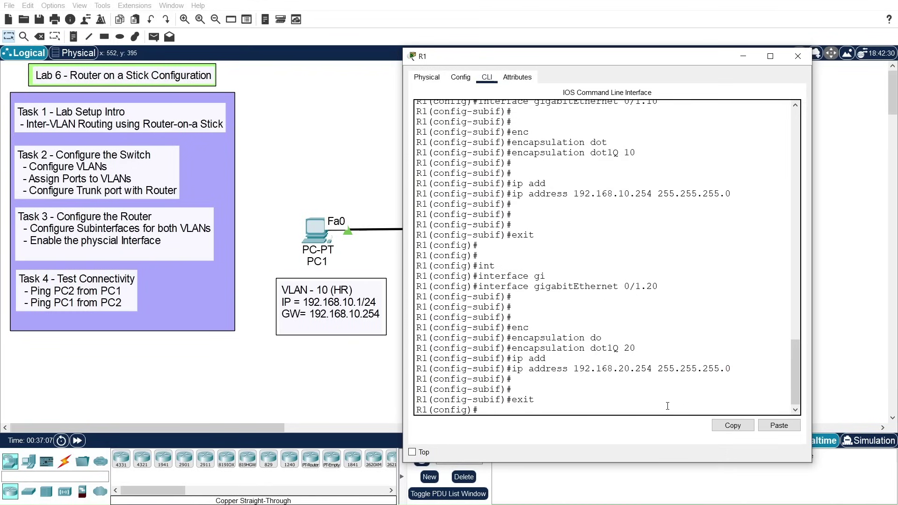
key("Return")
key("Return")
key("Return")
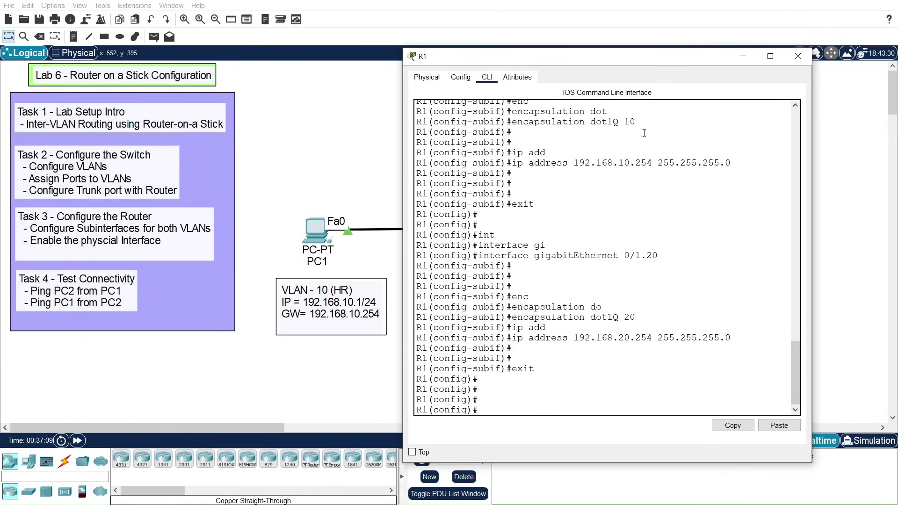
Step: Enable physical interface gigabitEthernet 0/1 with no shutdown so both subinterfaces come up
left_click_drag(588, 61, 716, 53)
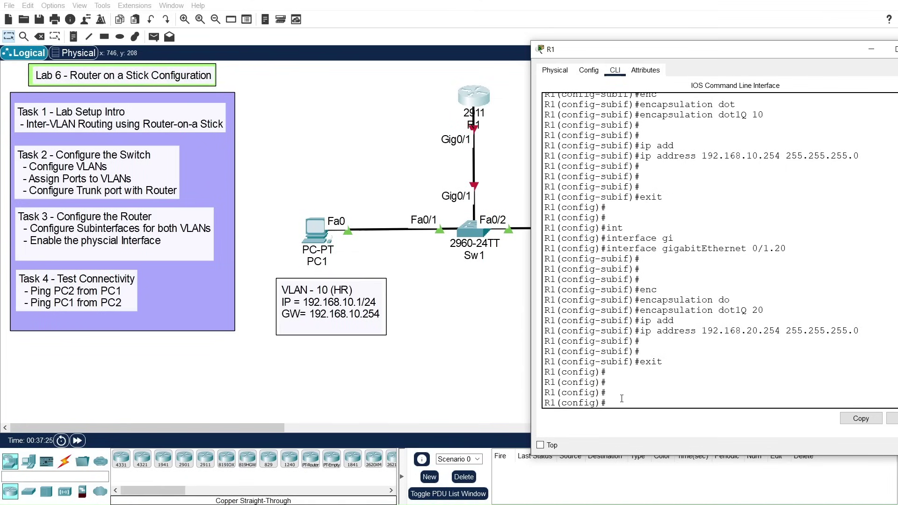
type("int")
key("Tab")
type("gi")
key("Tab")
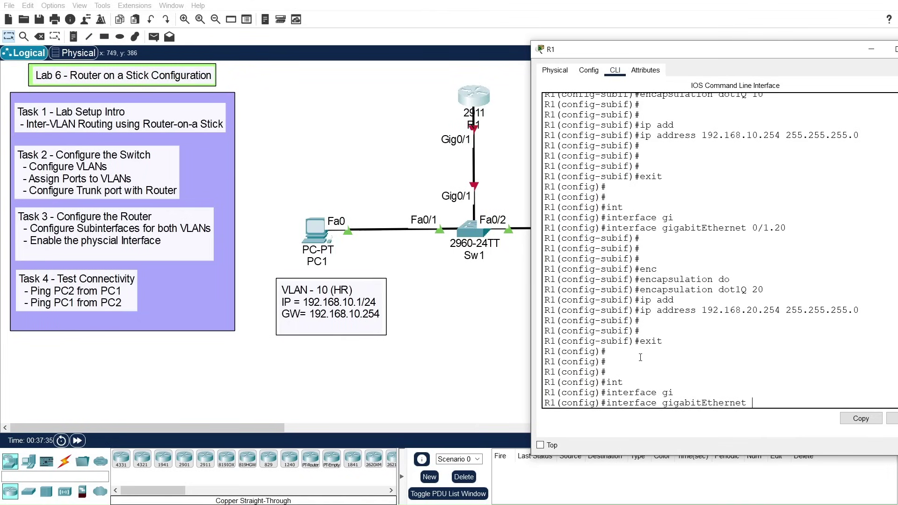
type("0/1")
key("Return")
key("Return")
key("Return")
type("j")
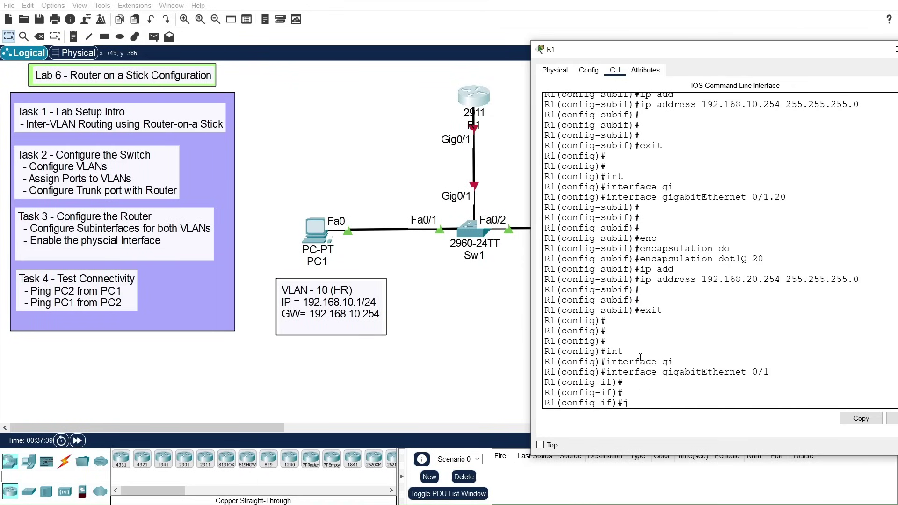
key("BackSpace")
type("no shut")
key("Tab")
key("Return")
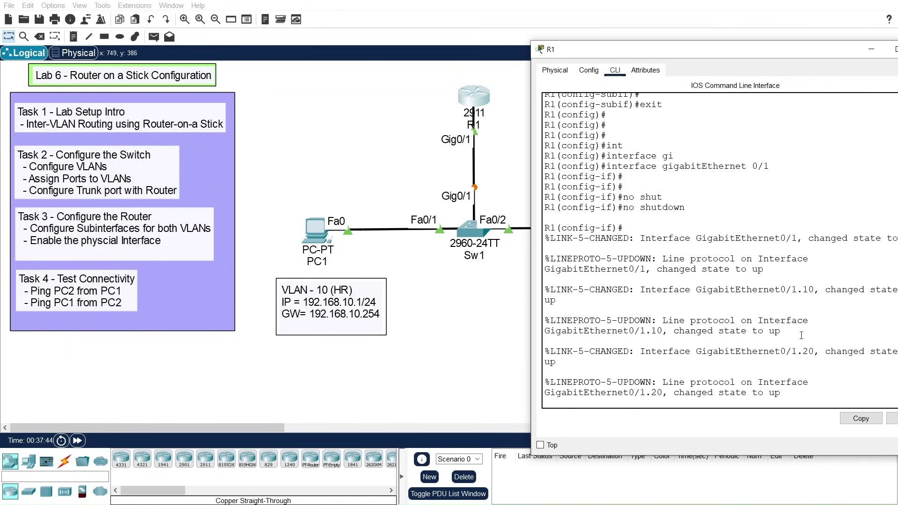
left_click_drag(819, 354, 699, 275)
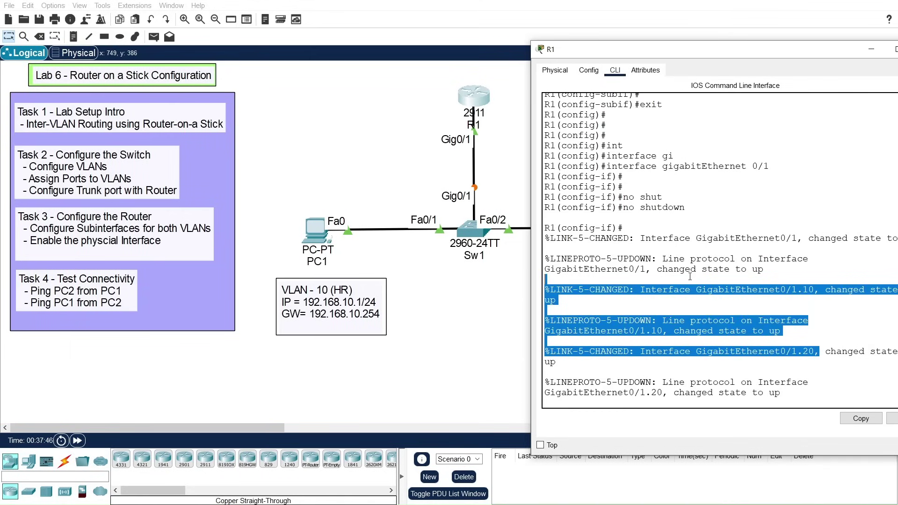
left_click(644, 387)
key("Return")
key("Return")
key("Return")
Step: Exit to privileged mode, save with write memory, and close R1's window
type("exit")
key("Return")
key("Return")
key("Return")
type("e")
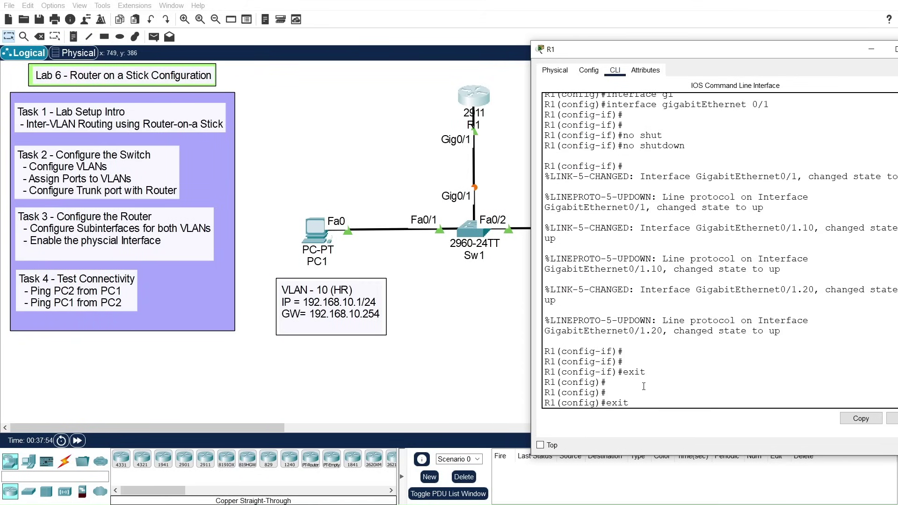
type("xit")
key("Return")
key("Return")
type("wr")
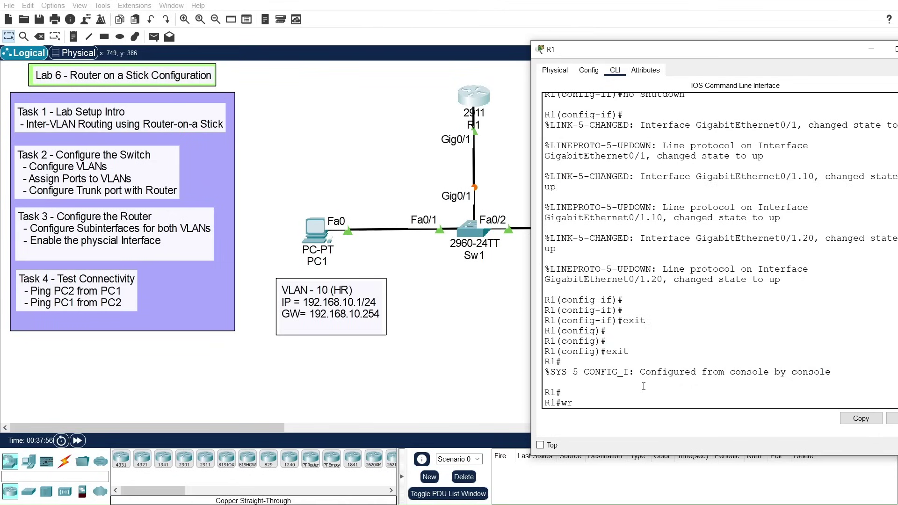
type("i")
key("Tab")
type("me")
key("Tab")
key("Return")
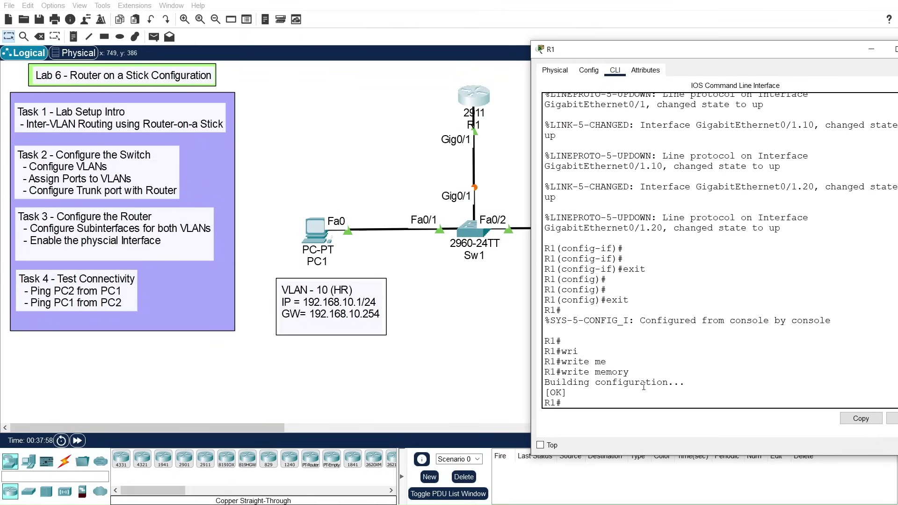
key("Return")
key("Return")
key("Return")
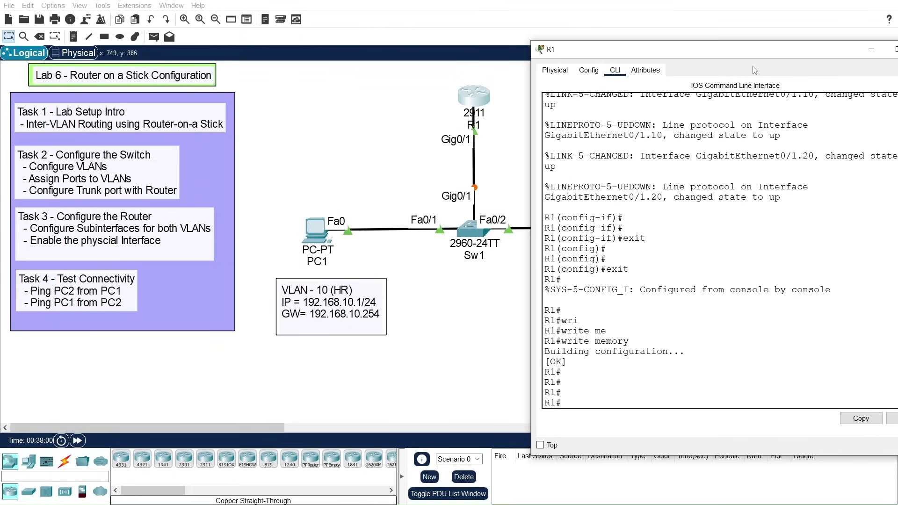
left_click_drag(744, 52, 543, 85)
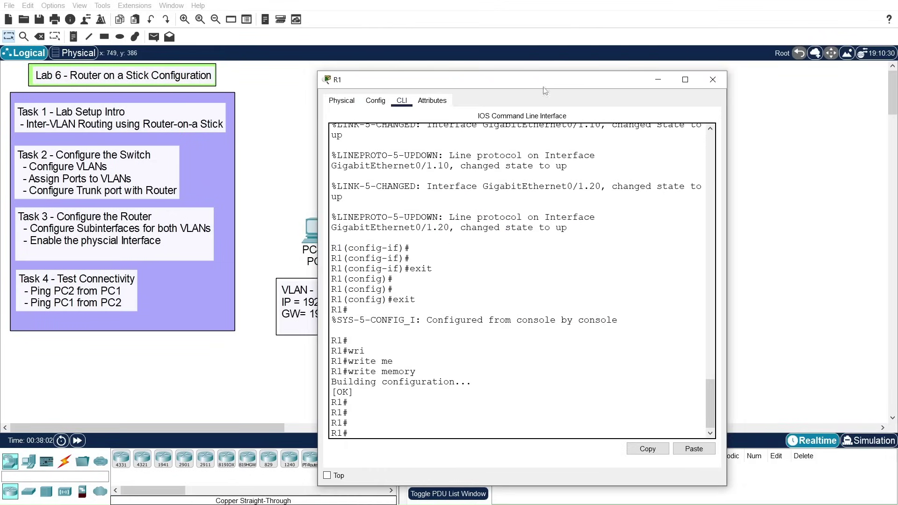
left_click(712, 79)
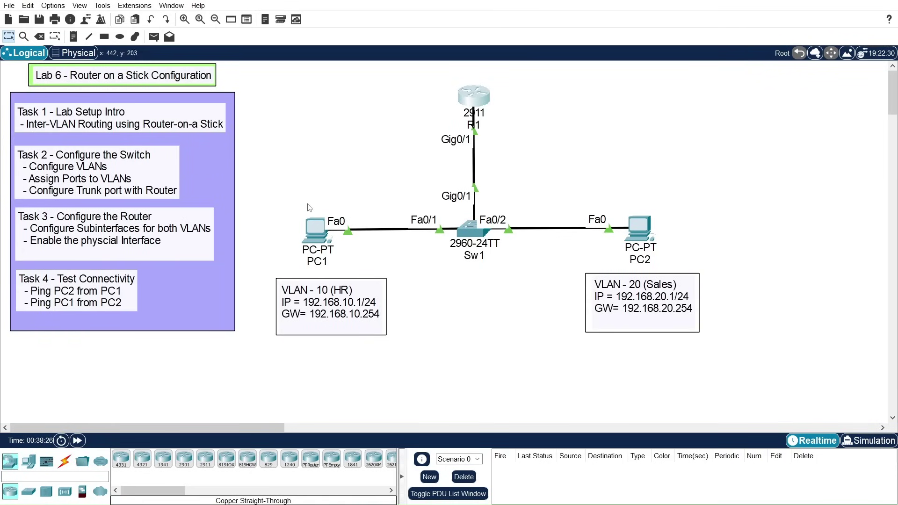
Step: Open PC1's Command Prompt and ping the VLAN 10 gateway 192.168.10.254
left_click(312, 229)
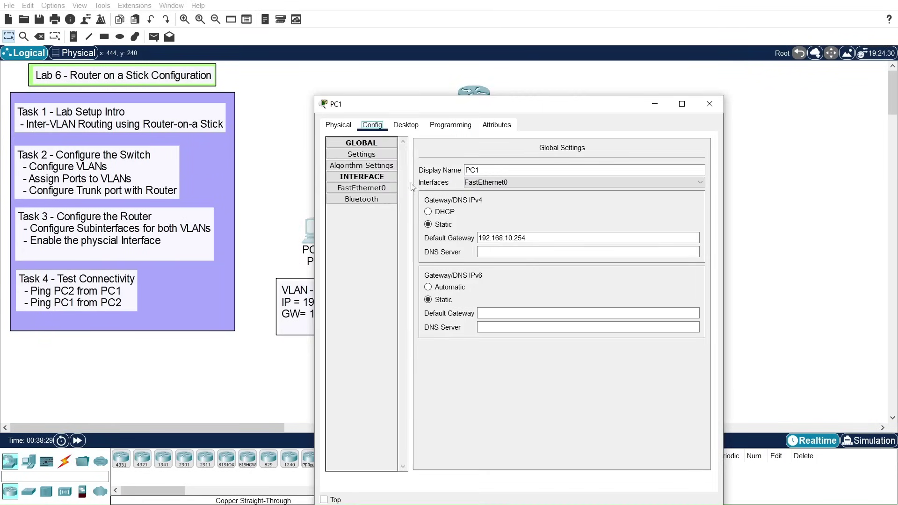
left_click(406, 126)
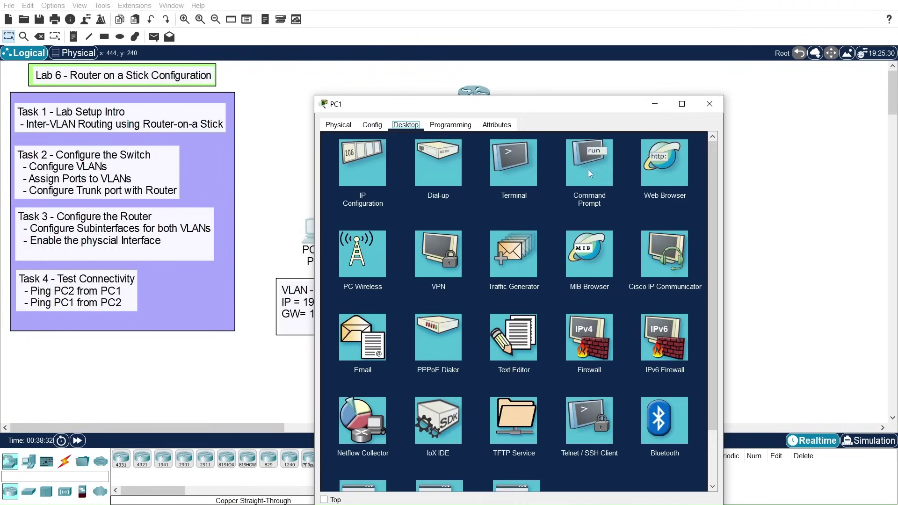
left_click(589, 166)
left_click_drag(535, 110, 369, 70)
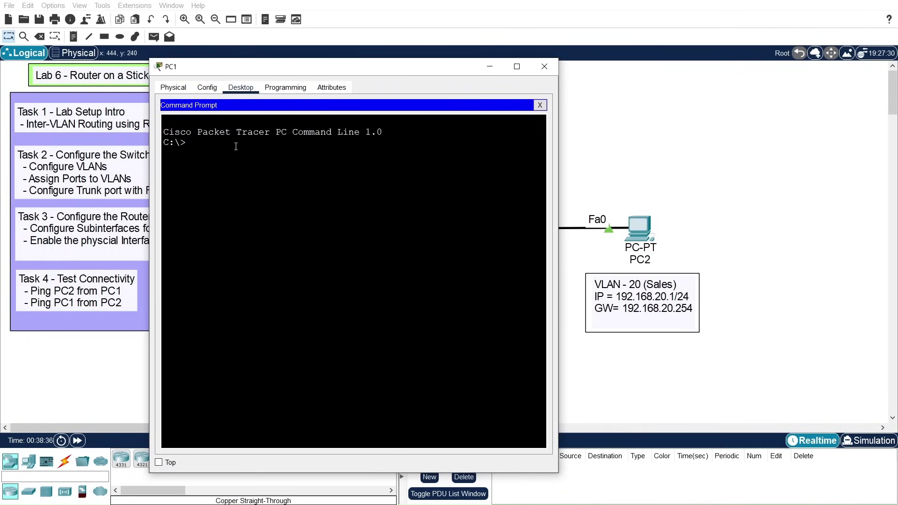
type("pin g192.1688")
key("BackSpace")
key("BackSpace")
type("8.10.254")
key("Return")
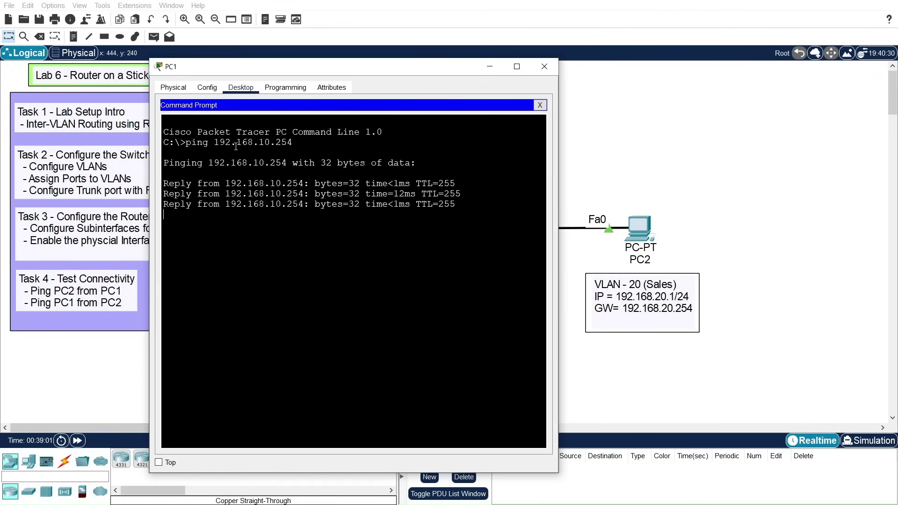
Step: Ping the VLAN 20 gateway 192.168.20.254 from PC1
key("Up")
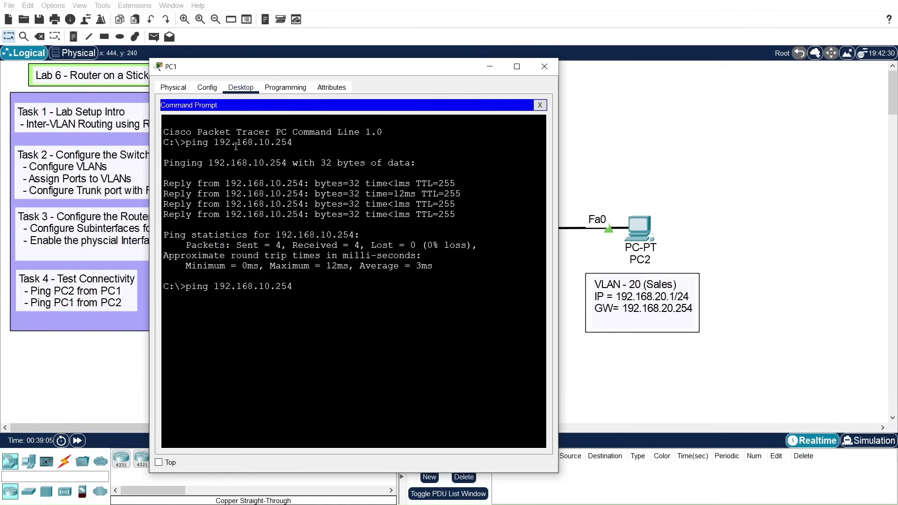
key("BackSpace")
type("2")
key("Return")
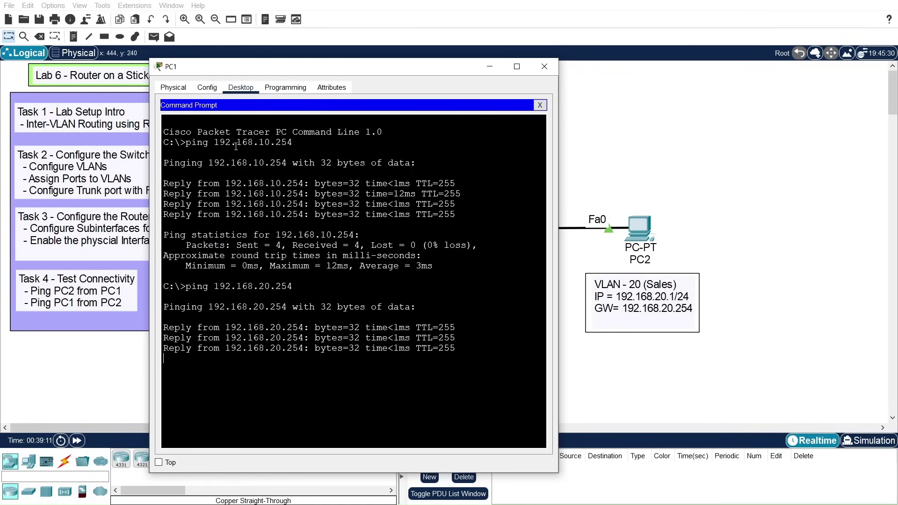
Step: Ping PC2 at 192.168.20.1, getting 3 of 4 replies after one timeout
key("Up")
key("BackSpace")
key("BackSpace")
key("BackSpace")
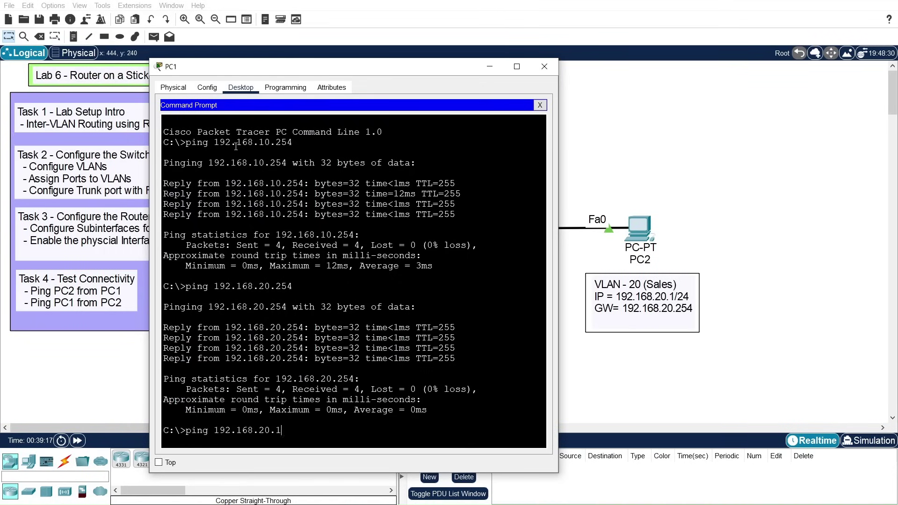
key("Return")
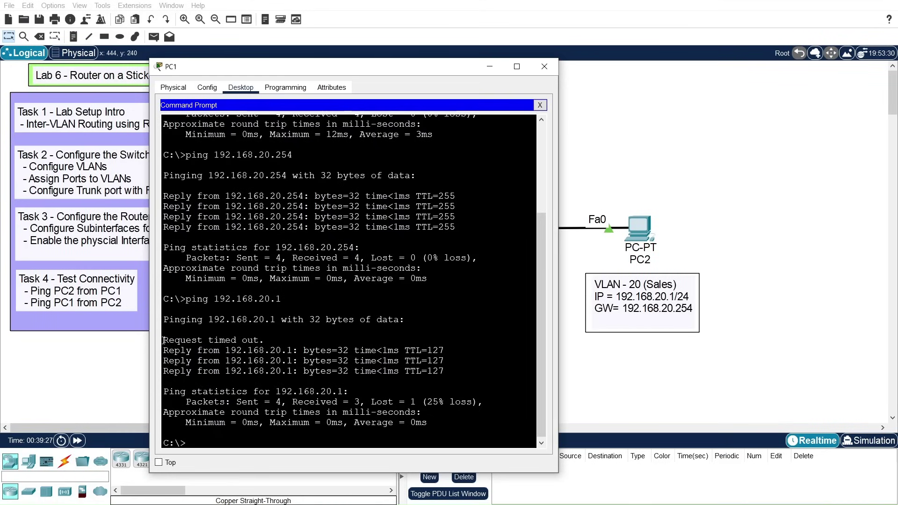
left_click_drag(163, 340, 265, 341)
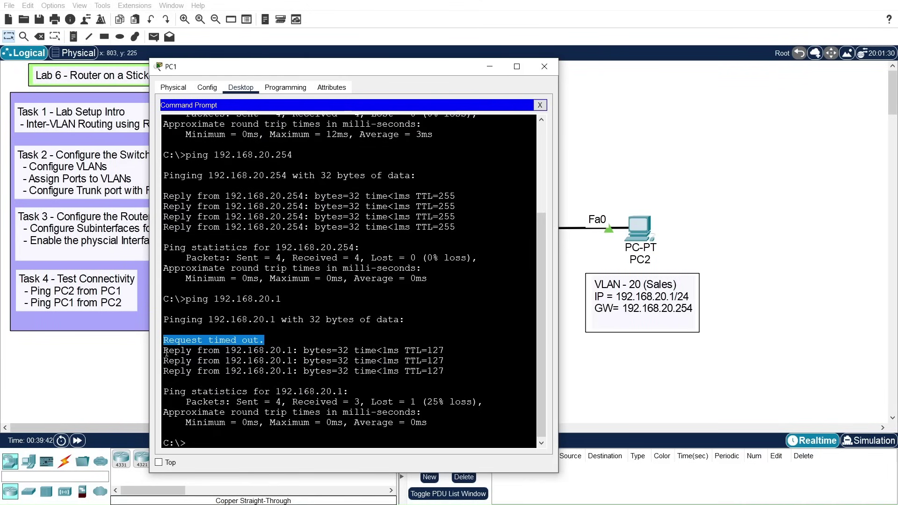
left_click_drag(164, 351, 450, 377)
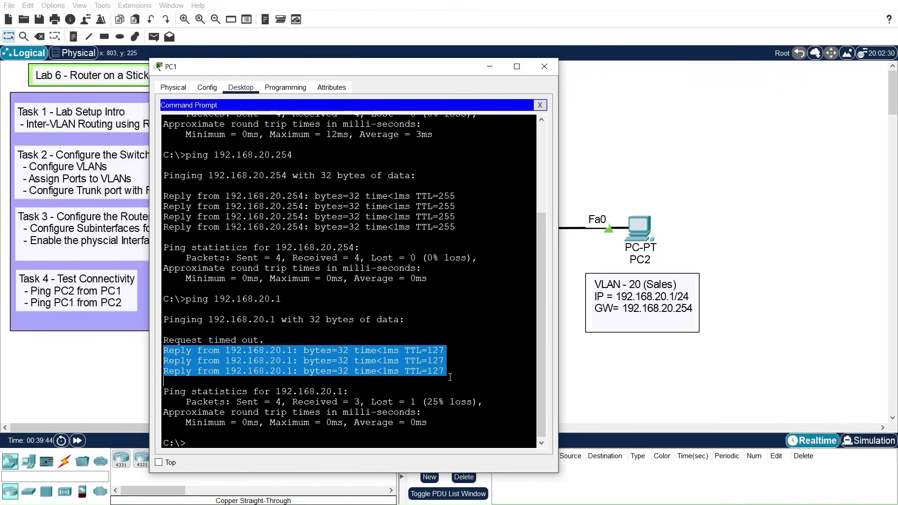
left_click_drag(265, 341, 168, 341)
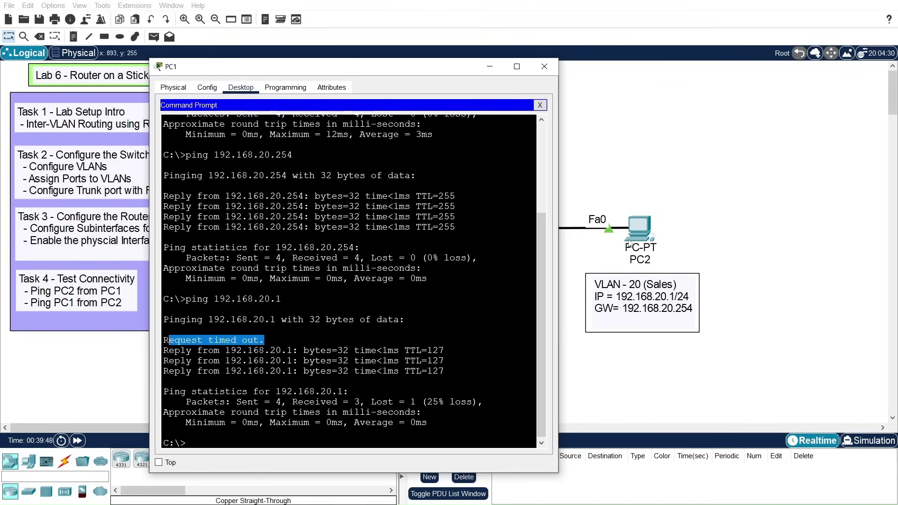
left_click_drag(348, 75, 584, 54)
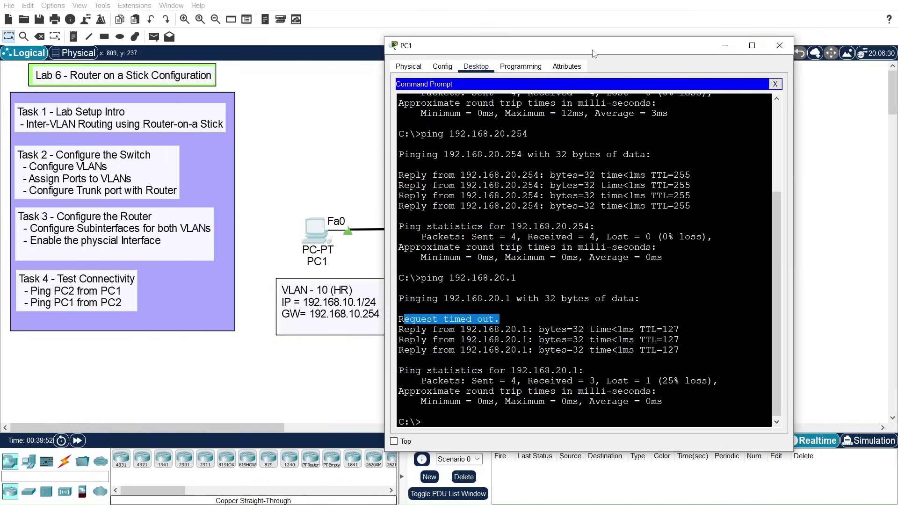
Step: Close PC1's window and open PC2's Desktop Command Prompt
left_click(780, 45)
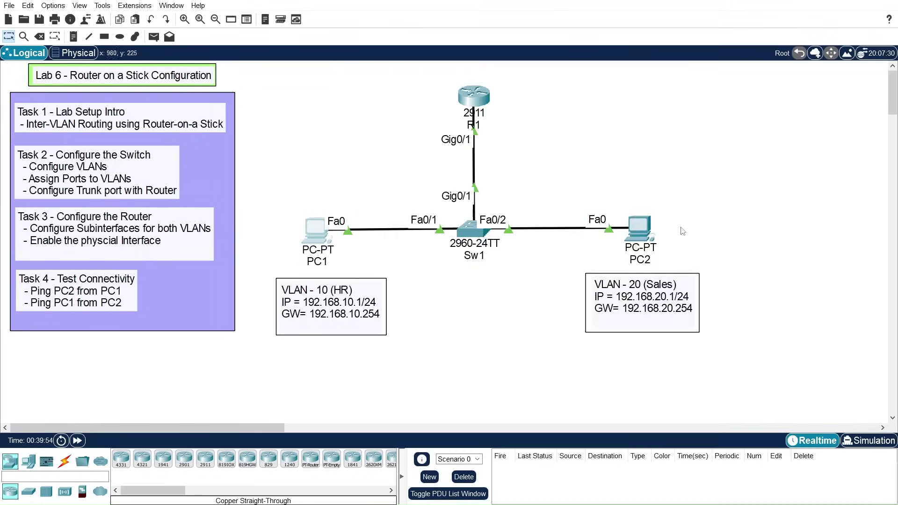
left_click(641, 227)
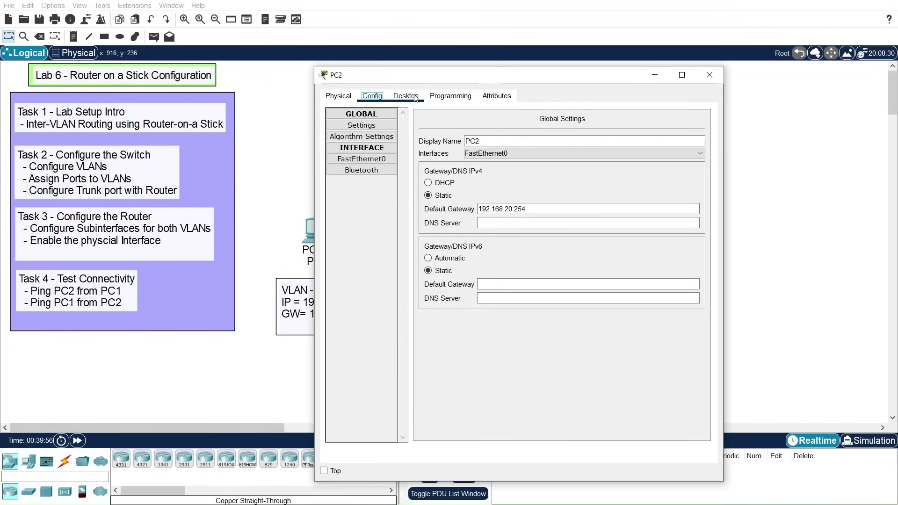
left_click(406, 95)
left_click_drag(433, 76, 541, 60)
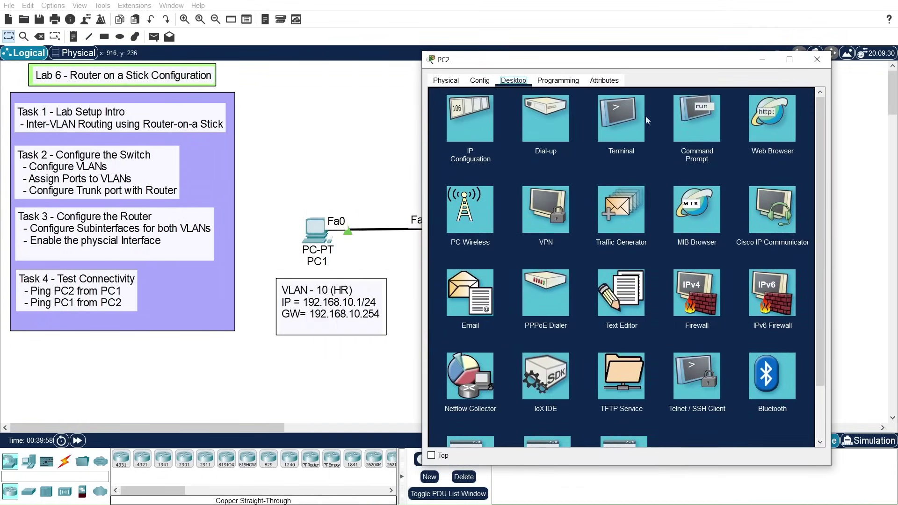
left_click(697, 132)
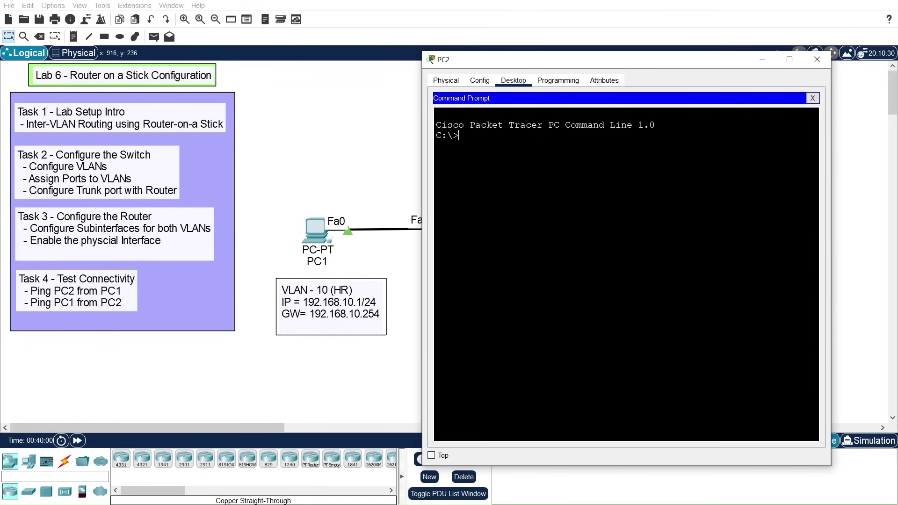
Step: Ping PC1 at 192.168.10.1 with 4 of 4 replies, then close PC2's window
type("ping 192")
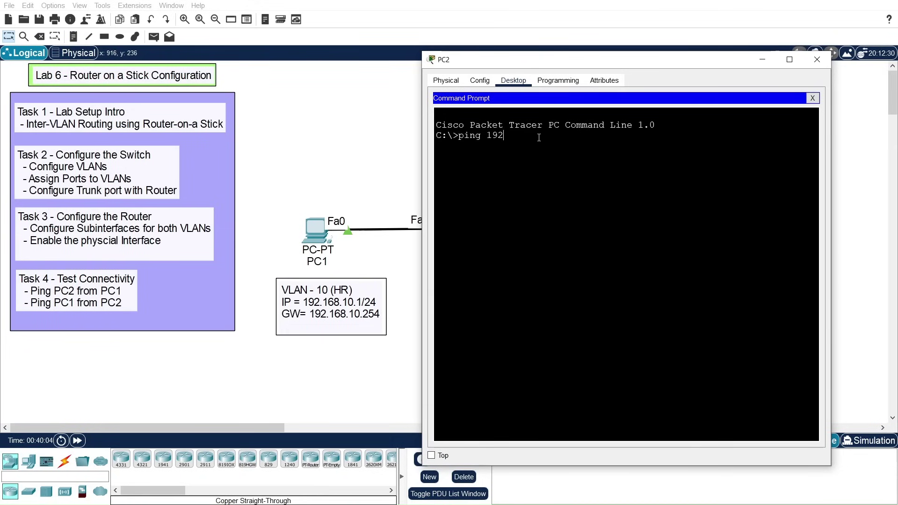
type(".68")
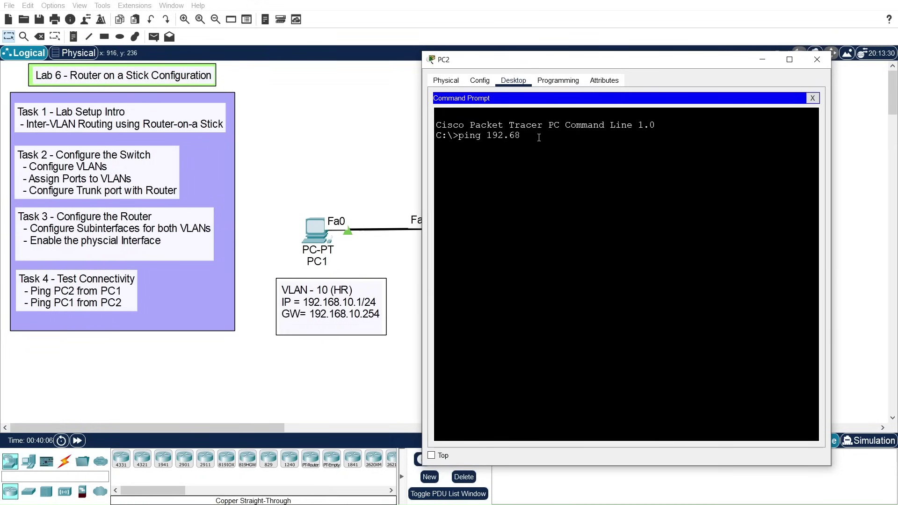
key("BackSpace")
key("BackSpace")
type("168.10.1")
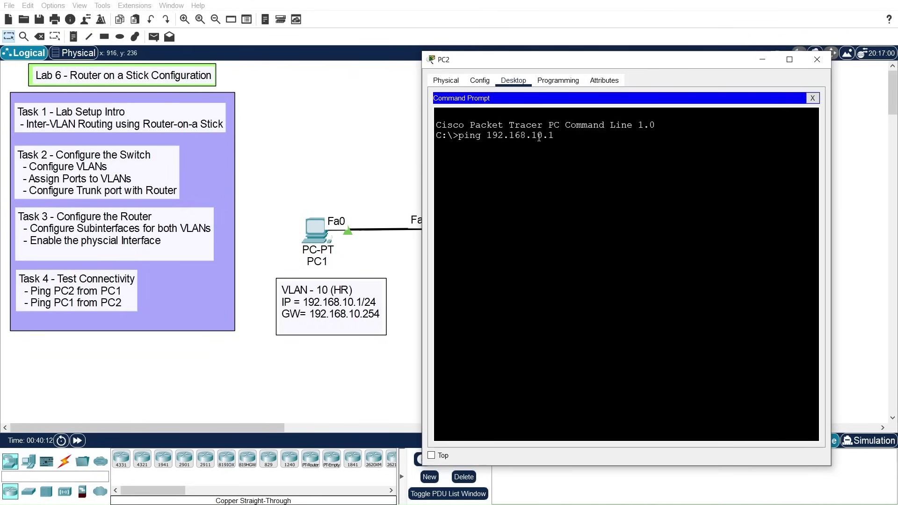
key("Return")
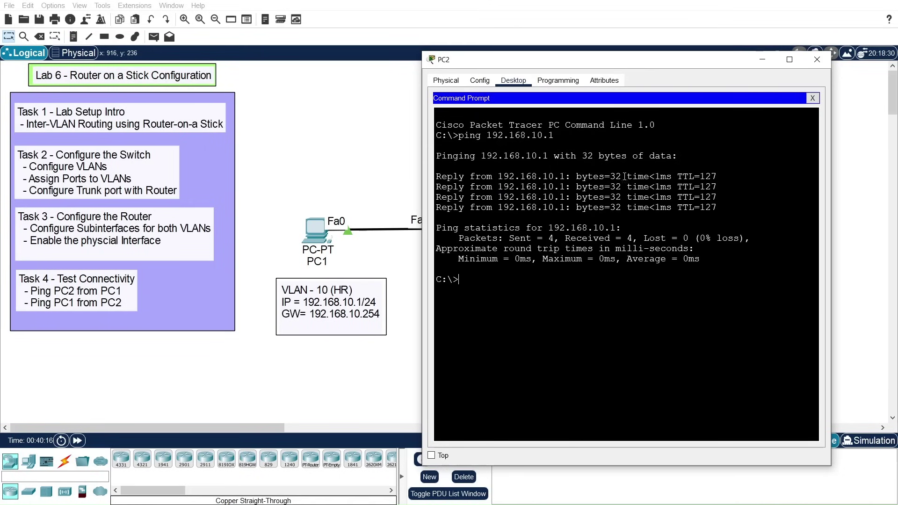
left_click(817, 59)
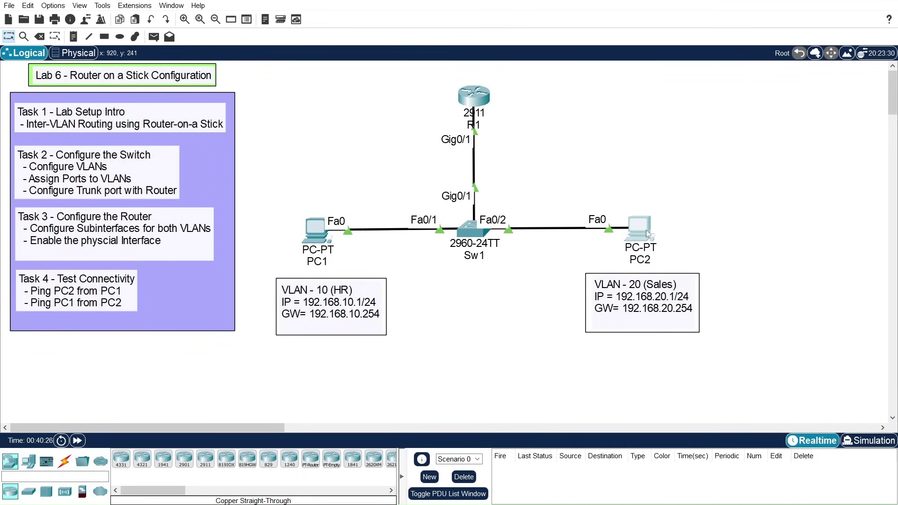
left_click_drag(651, 236, 654, 235)
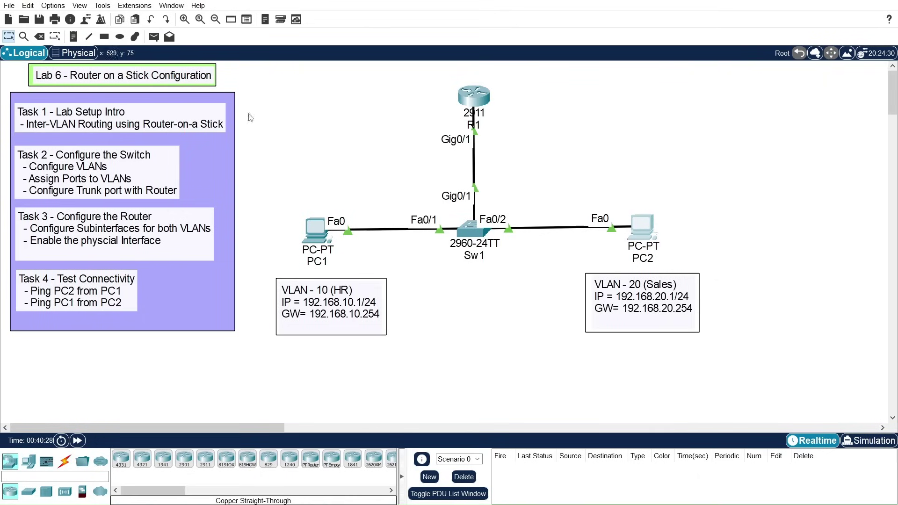
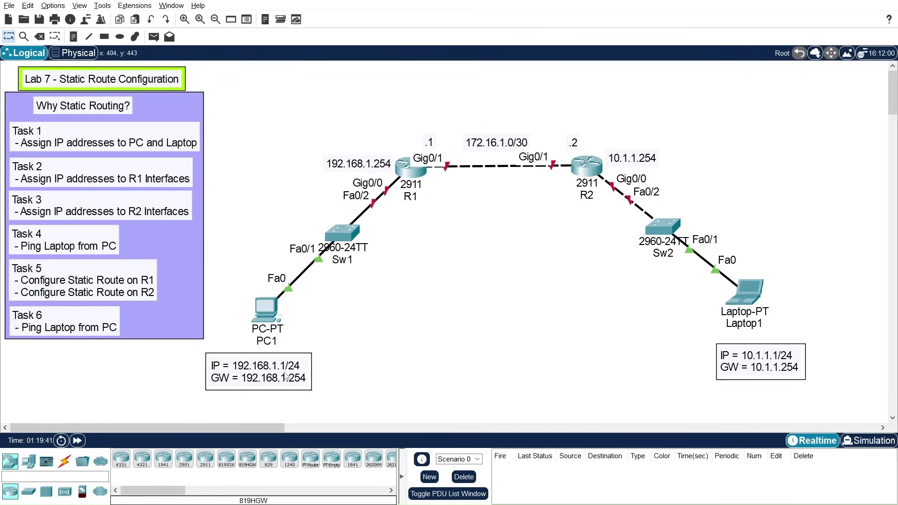
Step: Configure PC1 with gateway 192.168.1.254 and FastEthernet0 address 192.168.1.1/255.255.255.0
left_click(269, 309)
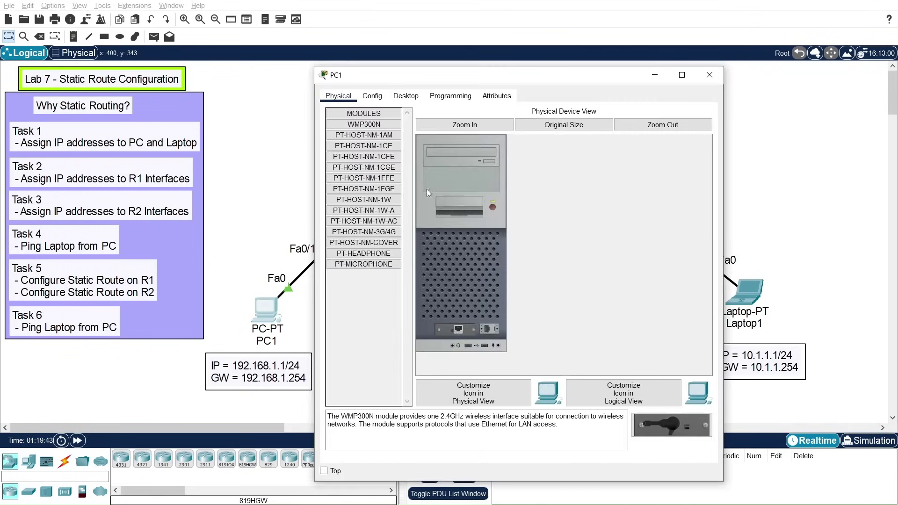
left_click(373, 99)
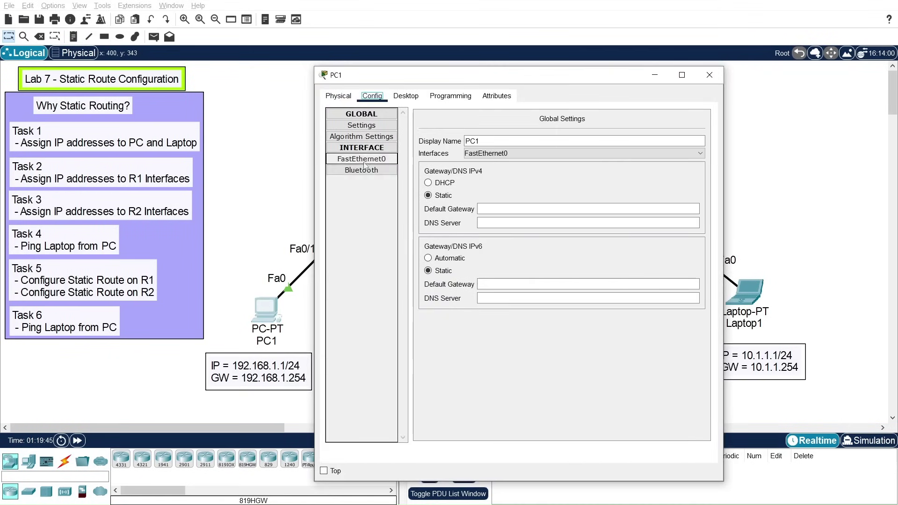
left_click(518, 209)
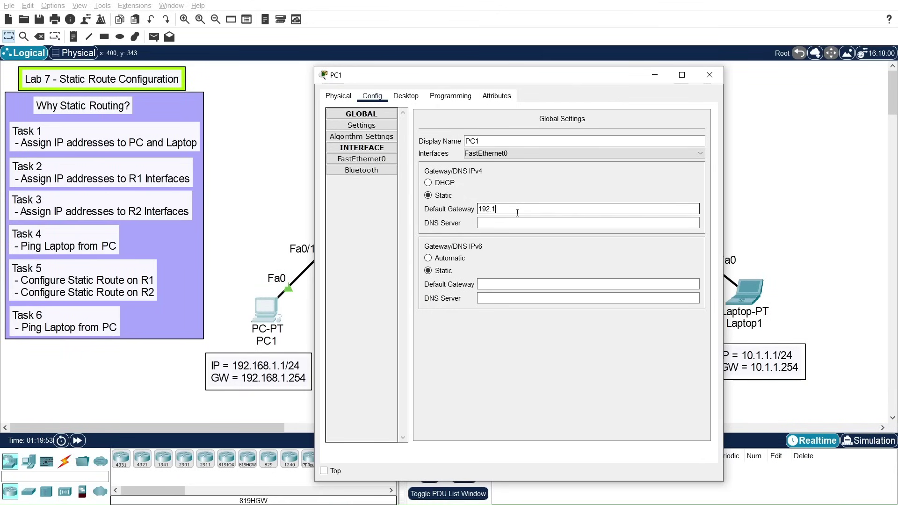
type("68")
type(".1.1")
type("254")
left_click(378, 163)
left_click(576, 203)
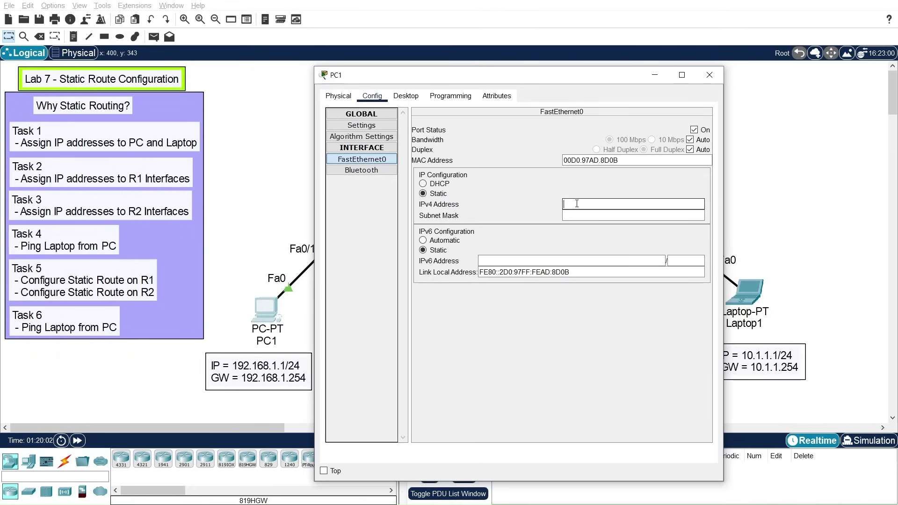
type("192.168.1.1")
left_click(597, 215)
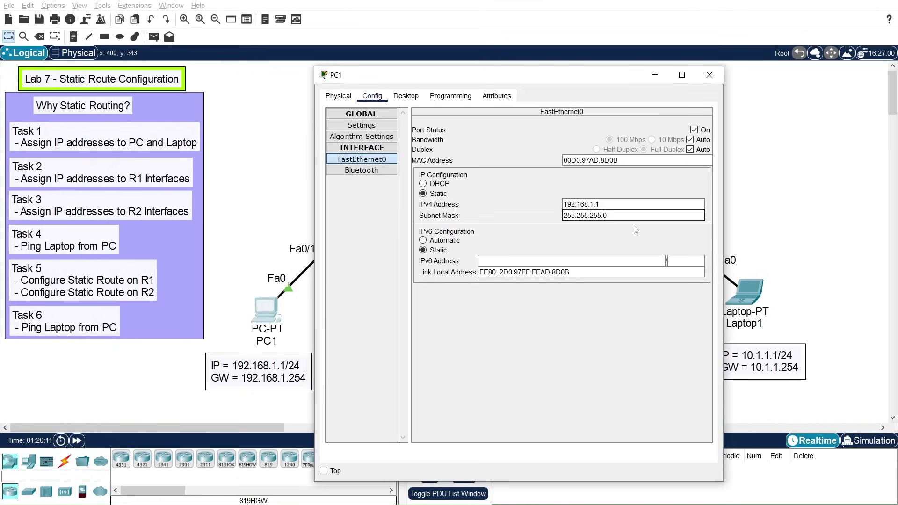
left_click(710, 76)
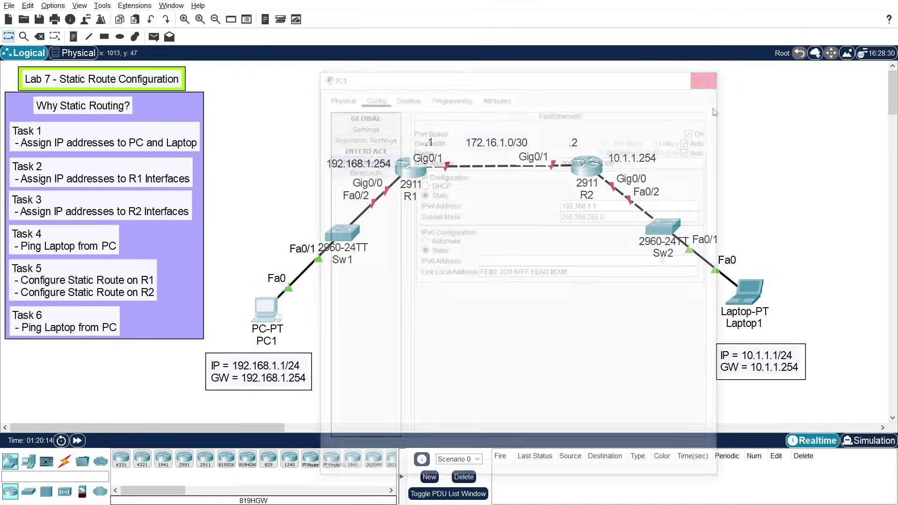
Step: Set Laptop1's default gateway to 10.1.1.254 in its Config settings
left_click(746, 291)
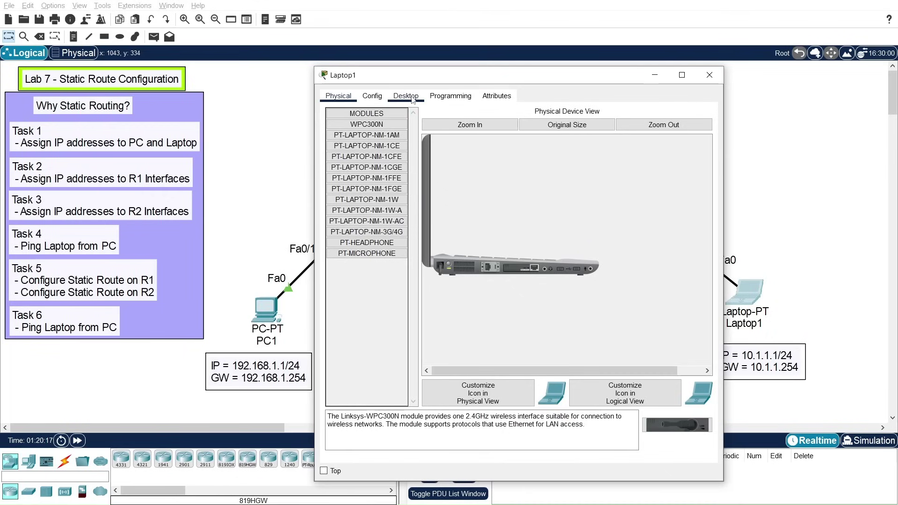
left_click(372, 97)
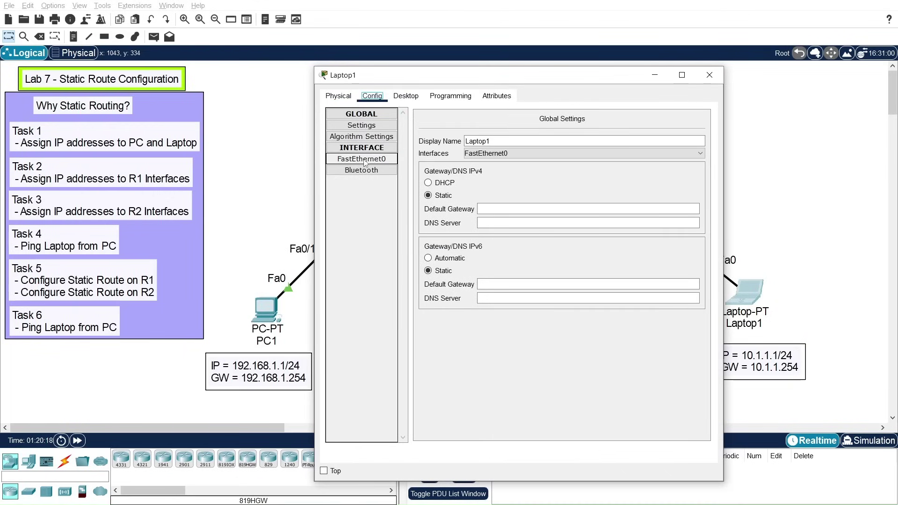
left_click_drag(524, 77, 474, 55)
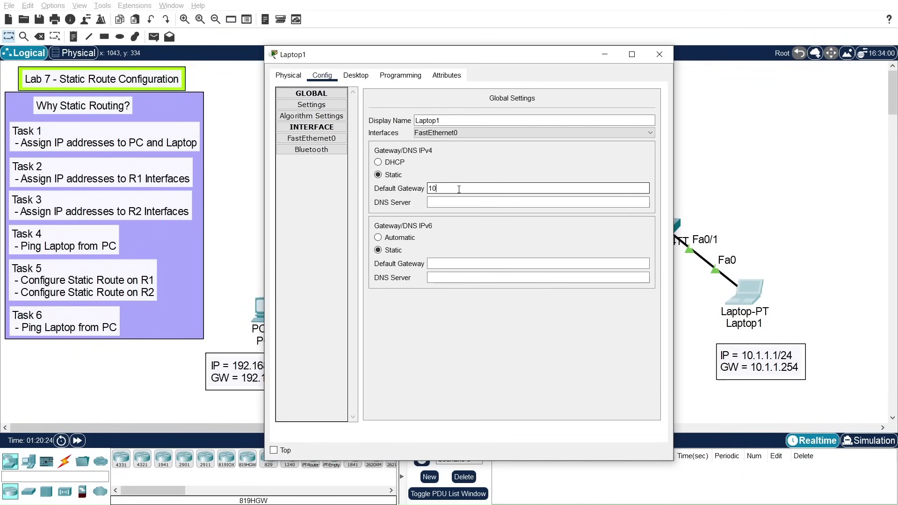
type("54")
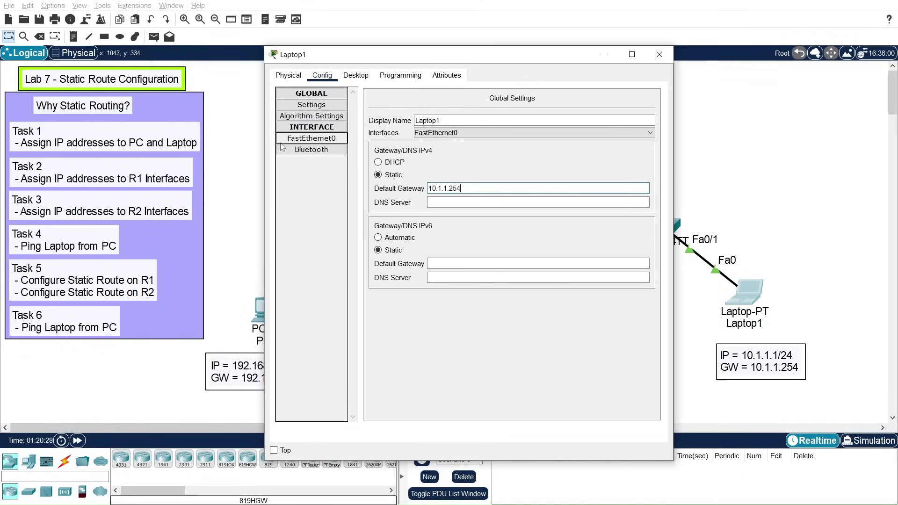
Step: Give Laptop1's FastEthernet0 address 10.1.1.1 with mask 255.255.255.0, then close the window
left_click(312, 138)
left_click(537, 184)
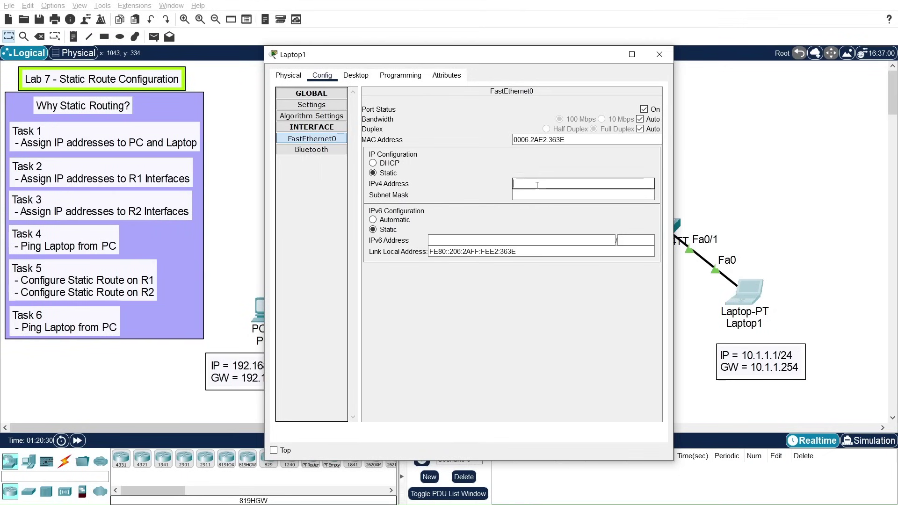
type("10.1.1.1")
left_click(531, 195)
double_click(530, 194)
type("255.255.0.0")
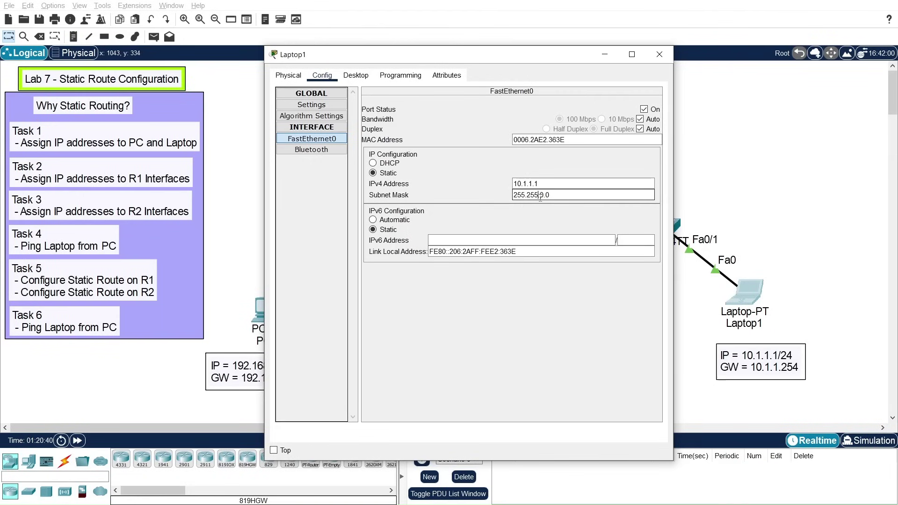
double_click(542, 195)
type("255.")
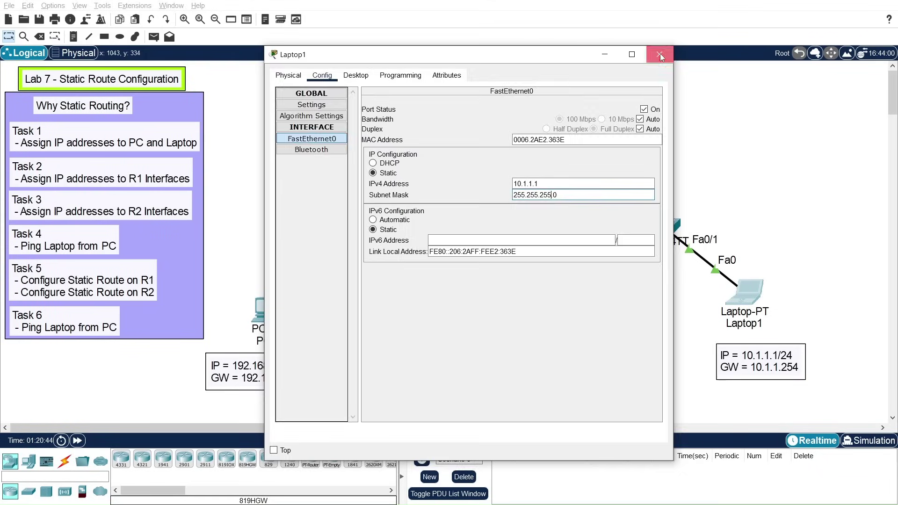
left_click(660, 54)
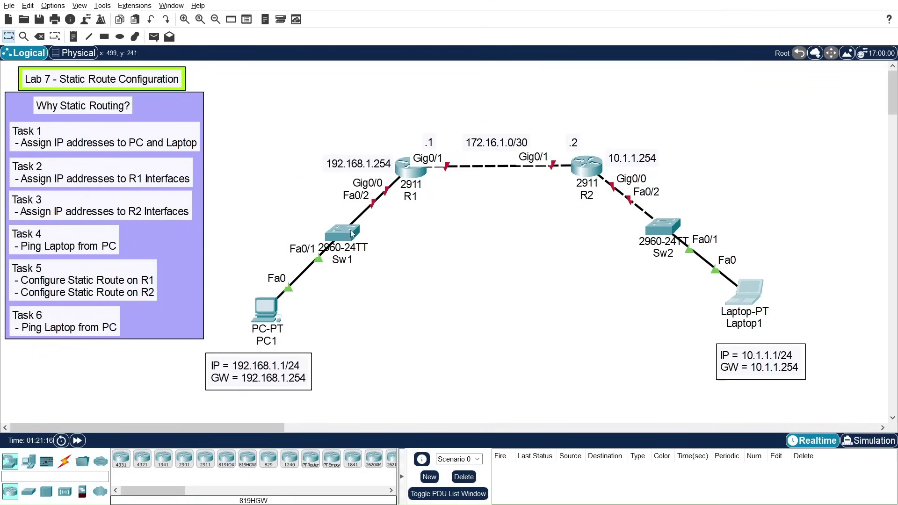
mouse_move(402, 180)
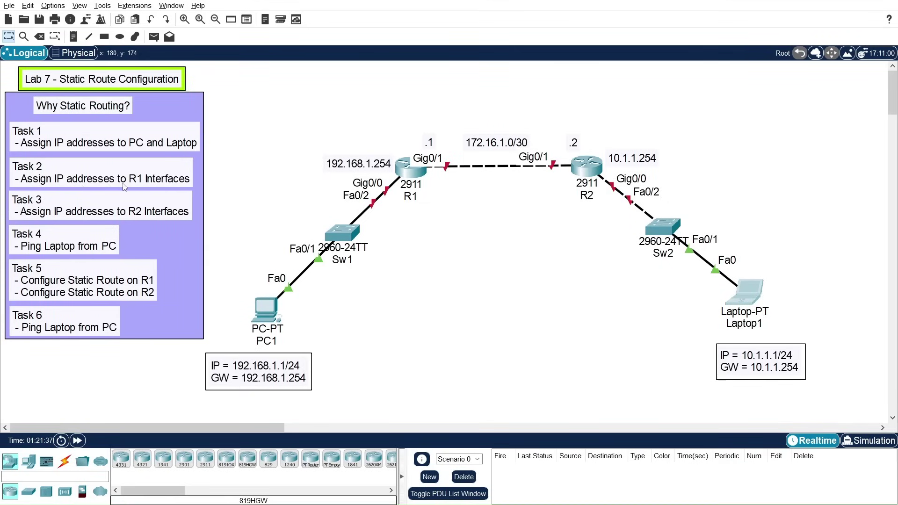
Step: Open R1's CLI and enter privileged and global configuration mode with en and conf t
left_click(410, 175)
left_click(398, 95)
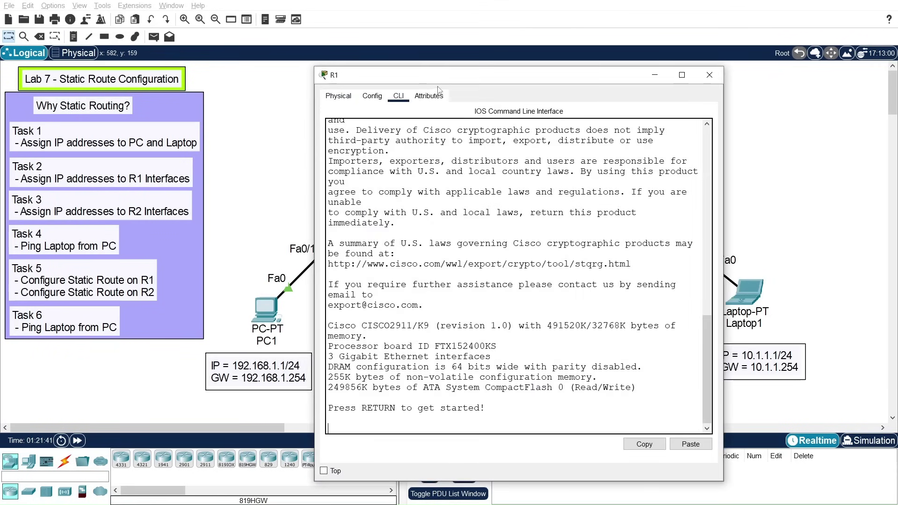
left_click_drag(445, 80, 623, 55)
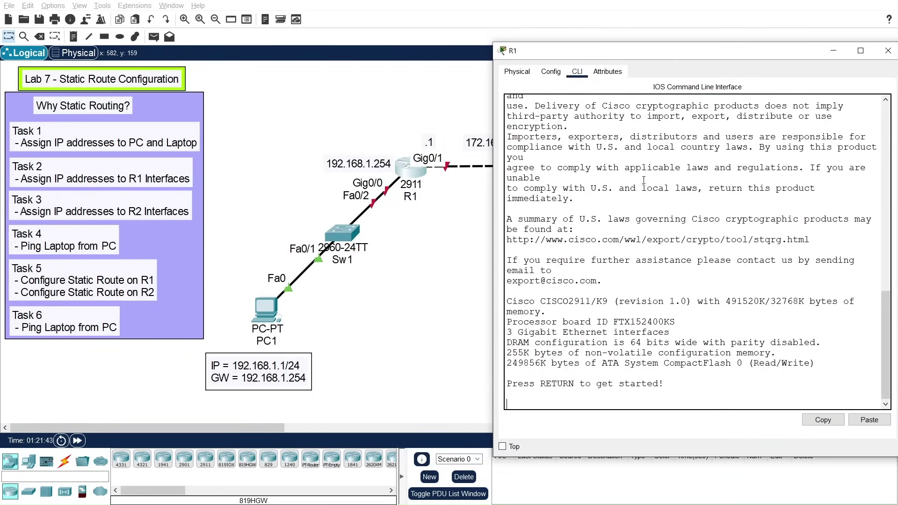
key("Return")
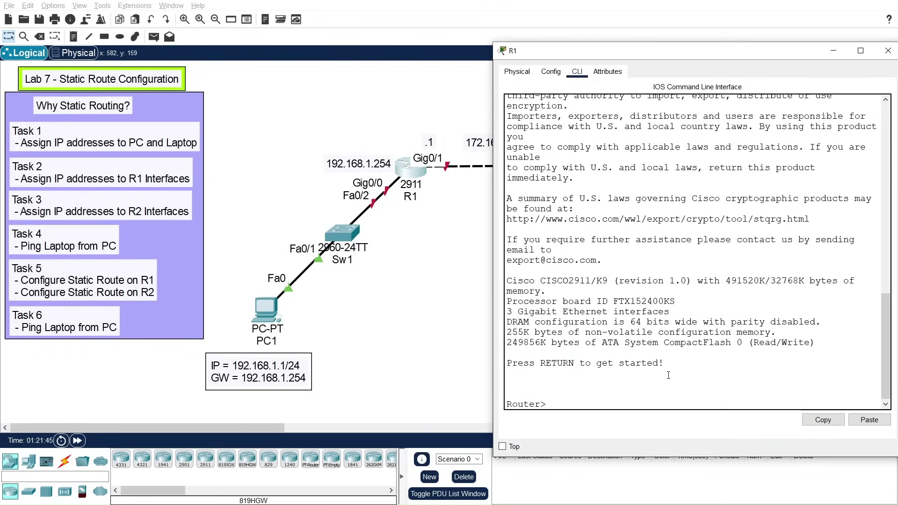
type("en")
key("Return")
type("conf t")
key("Return")
key("Return")
key("Return")
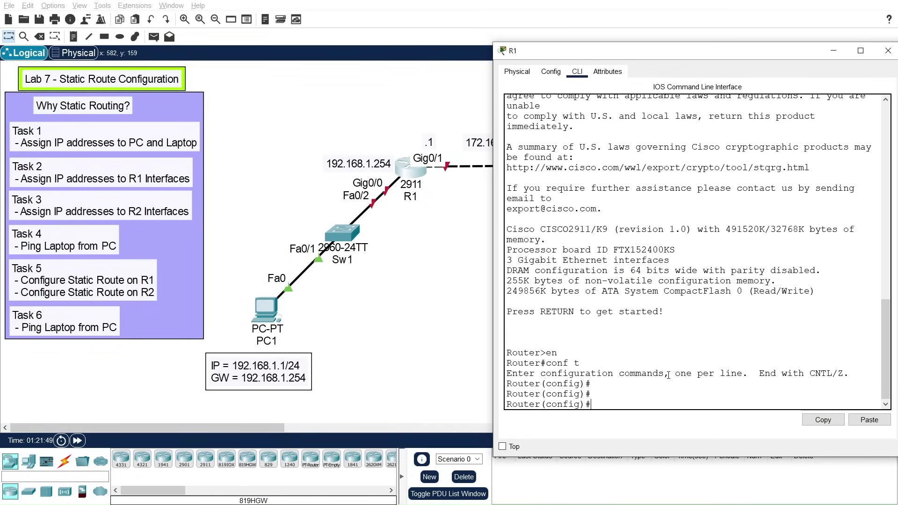
Step: Set the router's hostname to R1 and begin the interface gigabitEthernet command
type("host")
key("Tab")
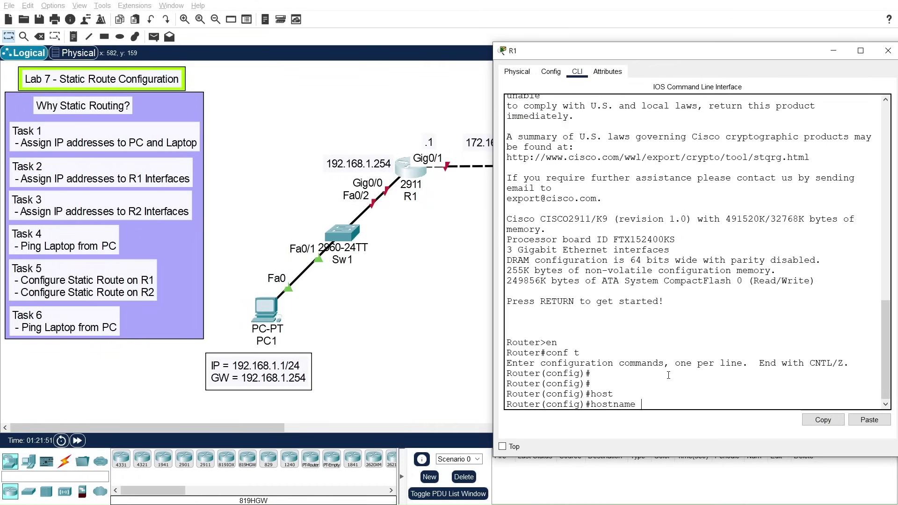
type("R1")
key("Return")
key("Return")
key("Return")
key("Return")
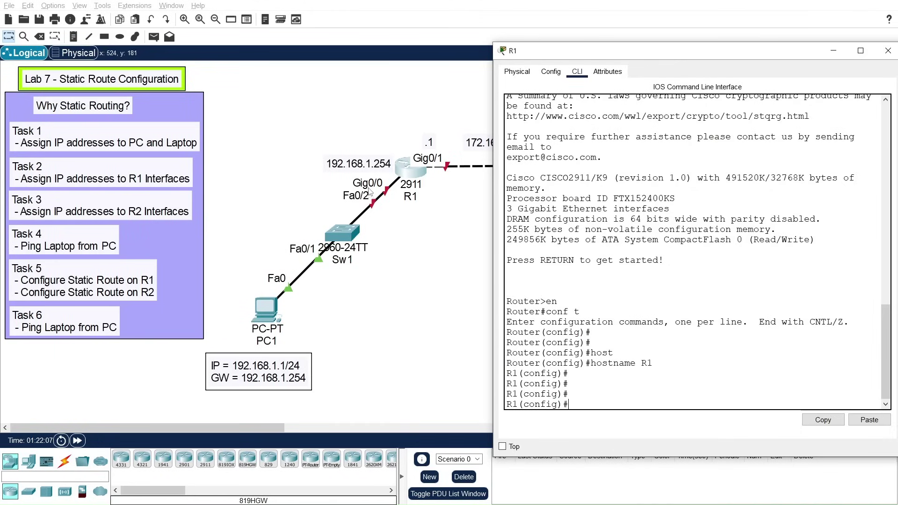
type("int")
key("Tab")
type("gi")
key("Tab")
Step: Assign 192.168.1.254 255.255.255.0 to R1's GigabitEthernet0/0
type("-")
type("0/0")
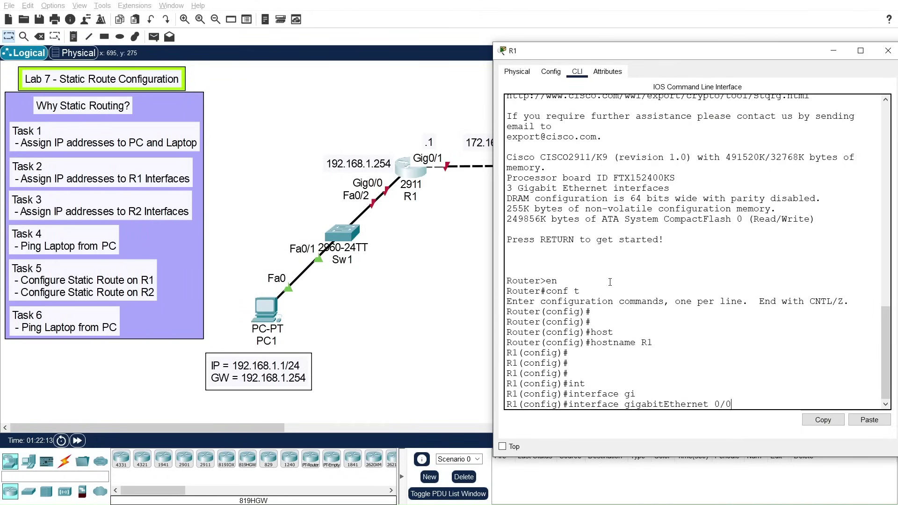
key("Return")
key("Return")
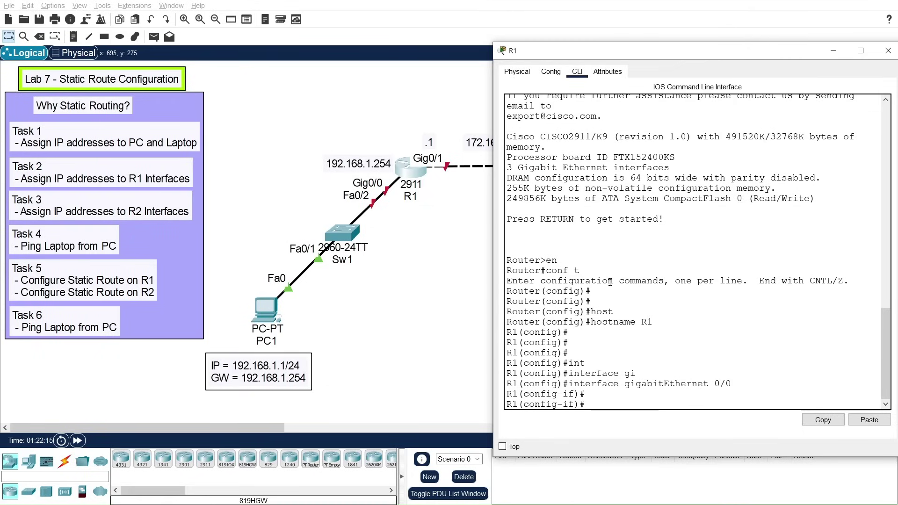
type("ip add")
key("Tab")
type("192.168")
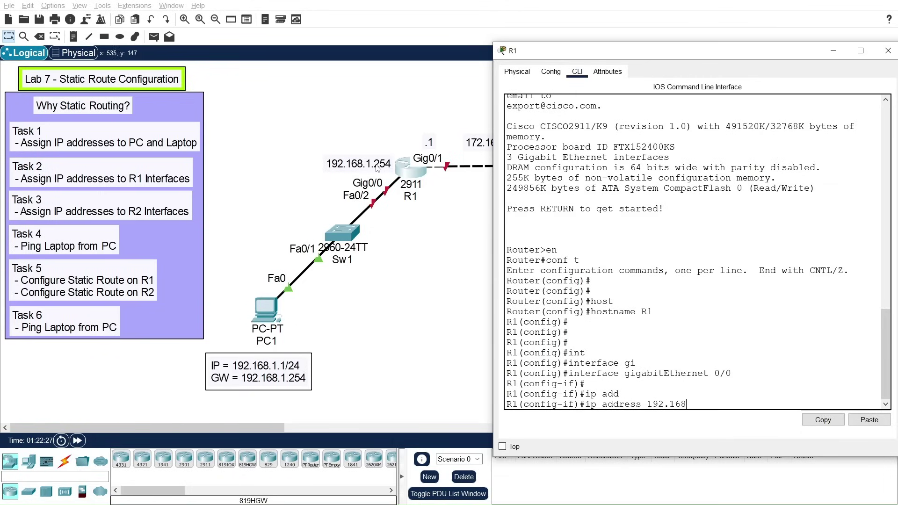
type(".1.254 255.255.255.")
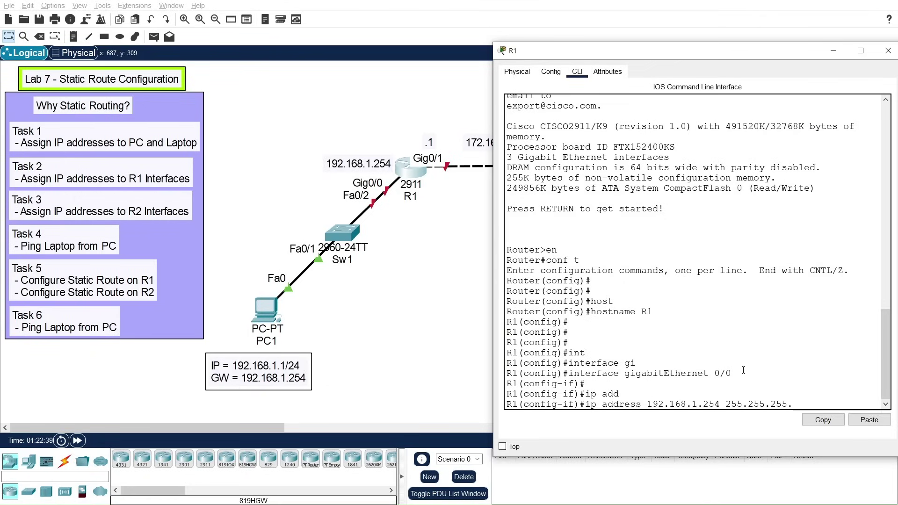
type("0")
key("Return")
key("Return")
key("Return")
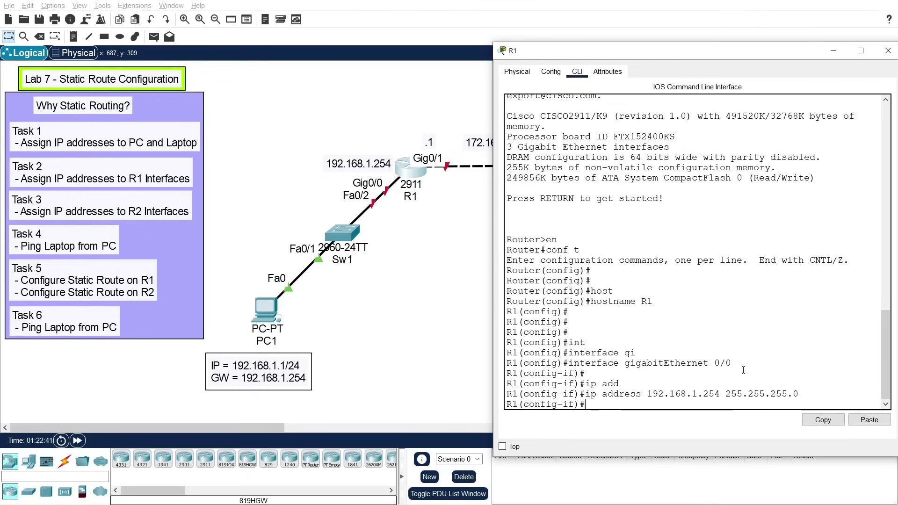
Step: Describe GigabitEthernet0/0 as To-Sw1 and enable it with no shutdown
type("des")
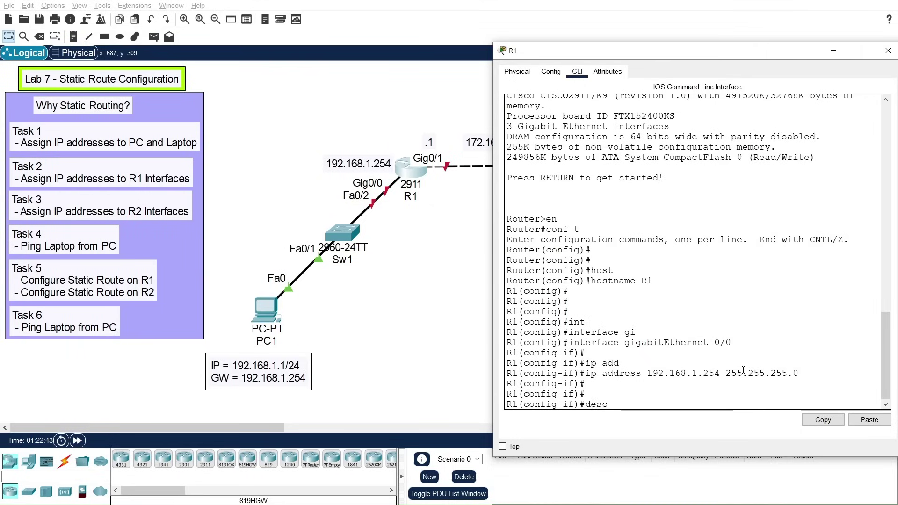
type("c")
key("Tab")
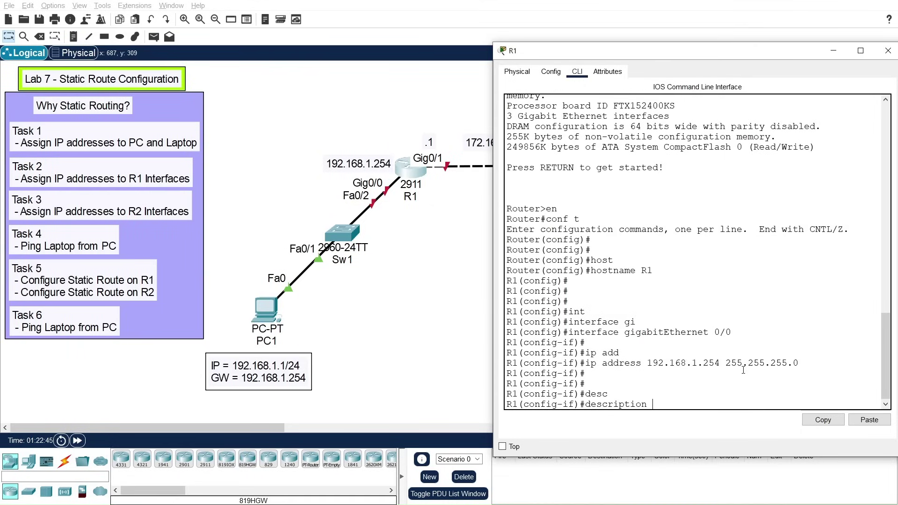
type("To-Sw1")
key("Return")
key("Return")
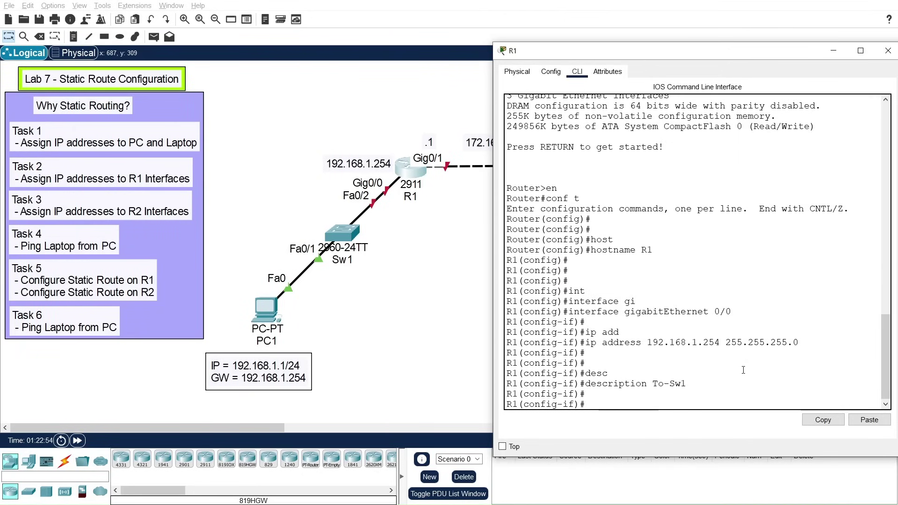
type("no shut")
key("Tab")
key("Return")
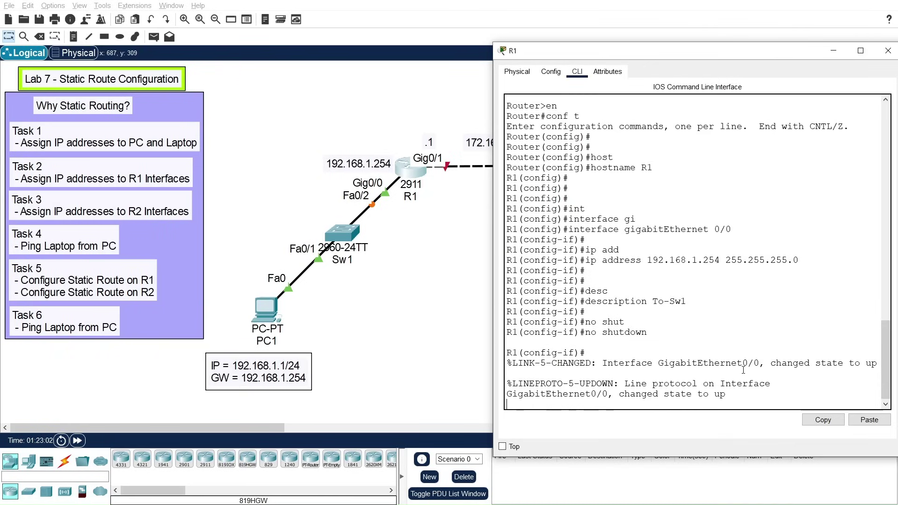
key("Return")
key("Return")
key("Return")
key("Return")
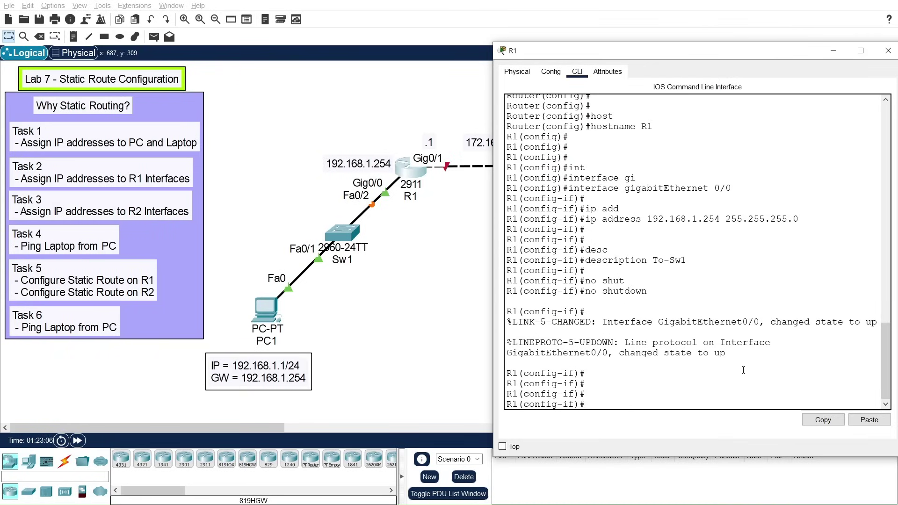
left_click_drag(663, 56, 707, 46)
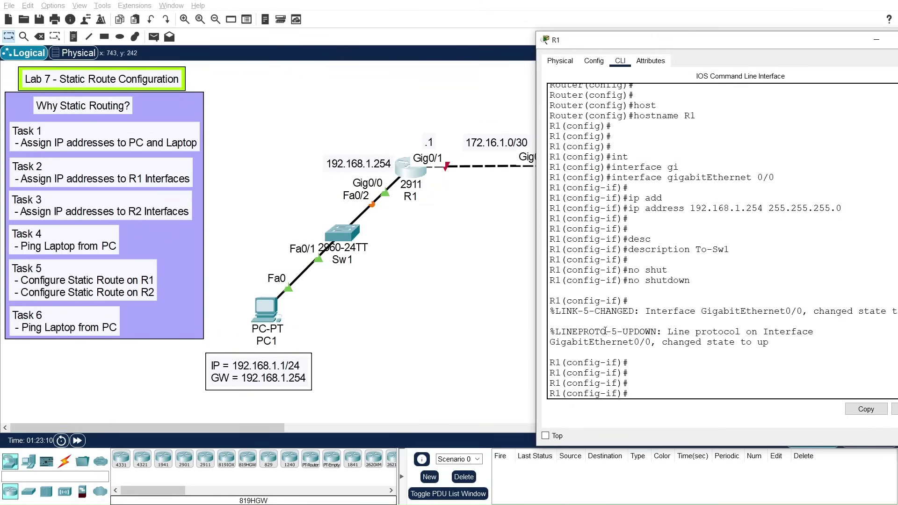
key("Up")
Step: Assign 172.16.1.1 255.255.255.252 to R1's GigabitEthernet0/1
key("BackSpace")
key("BackSpace")
key("BackSpace")
key("BackSpace")
key("BackSpace")
key("BackSpace")
key("BackSpace")
key("BackSpace")
key("BackSpace")
key("BackSpace")
key("BackSpace")
type("exit")
key("Return")
key("Return")
type("interface")
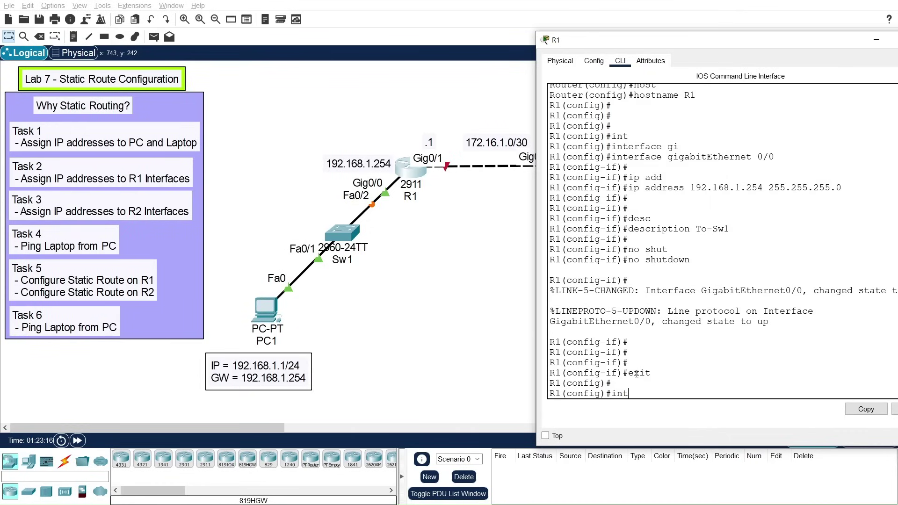
key("Tab")
type("i")
key("Tab")
key("BackSpace")
type("gigabitEthernet 0/")
key("Tab")
type("0/1")
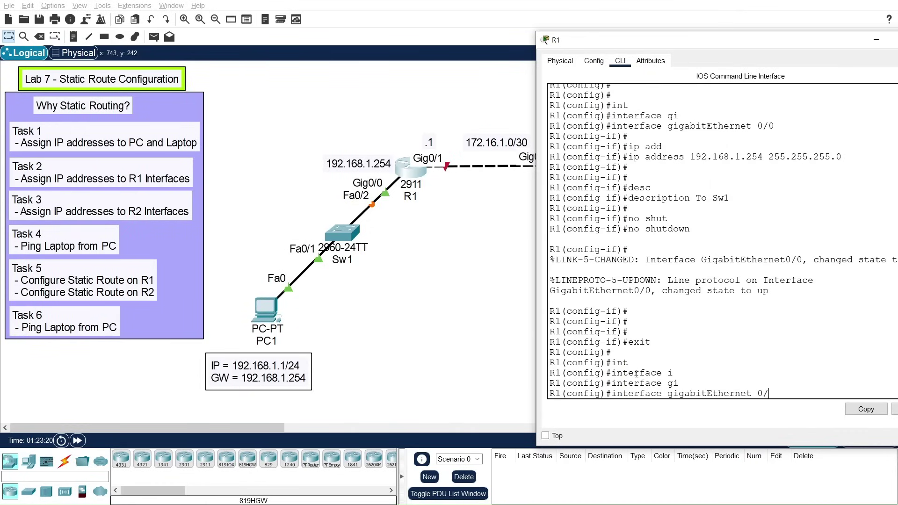
key("Return")
key("Return")
key("Return")
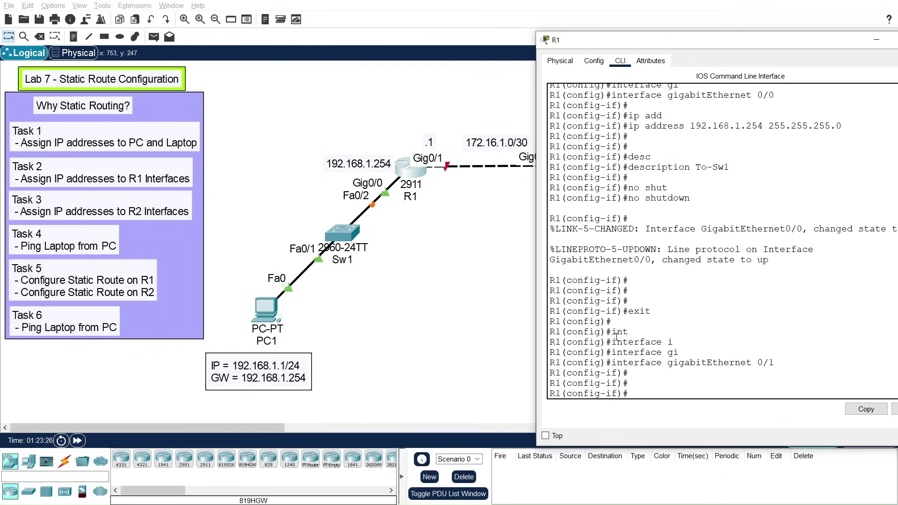
type("ip add")
key("Tab")
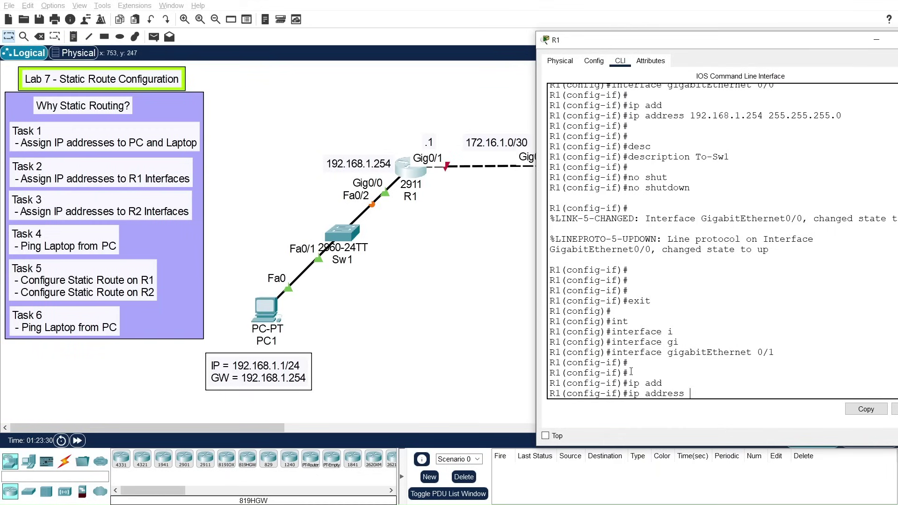
type("172.16.1.1 255.255.255.252")
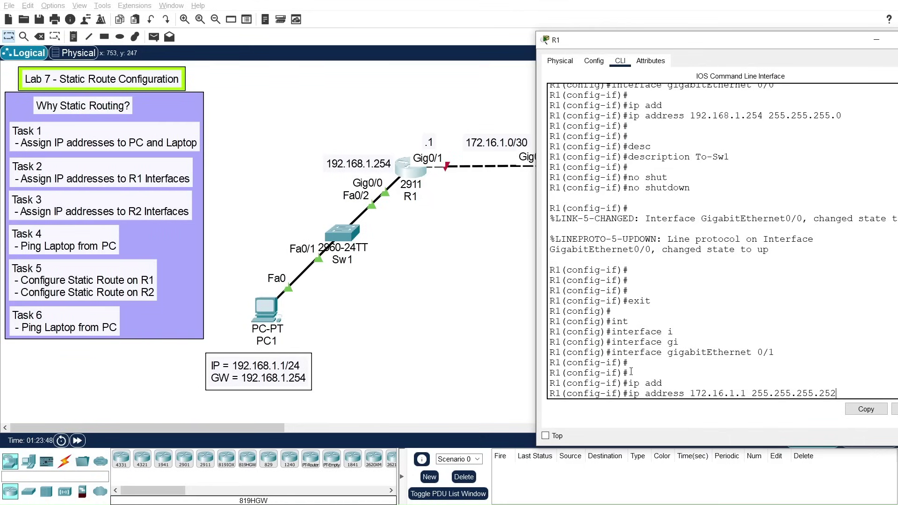
key("Return")
key("Return")
key("Return")
Step: Enable GigabitEthernet0/1 with no shutdown and give it the description TO-R2
type("n")
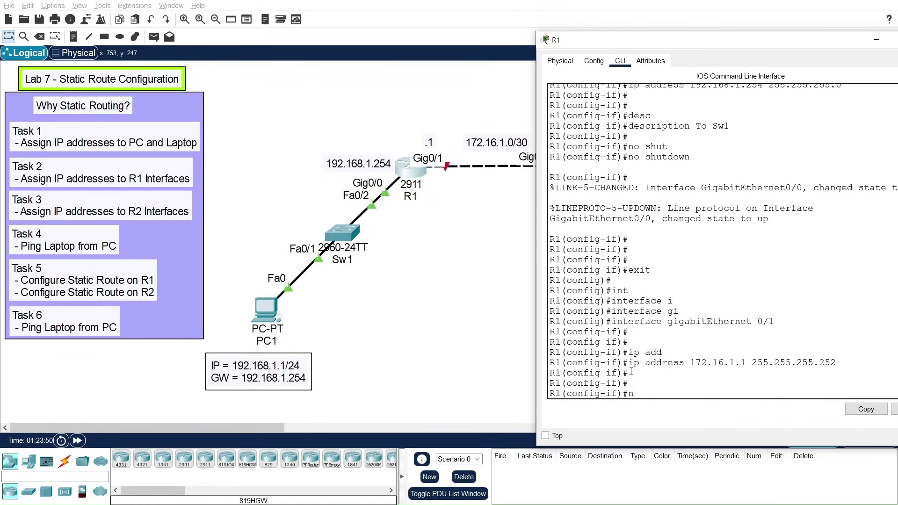
type("o shut")
key("Tab")
key("Return")
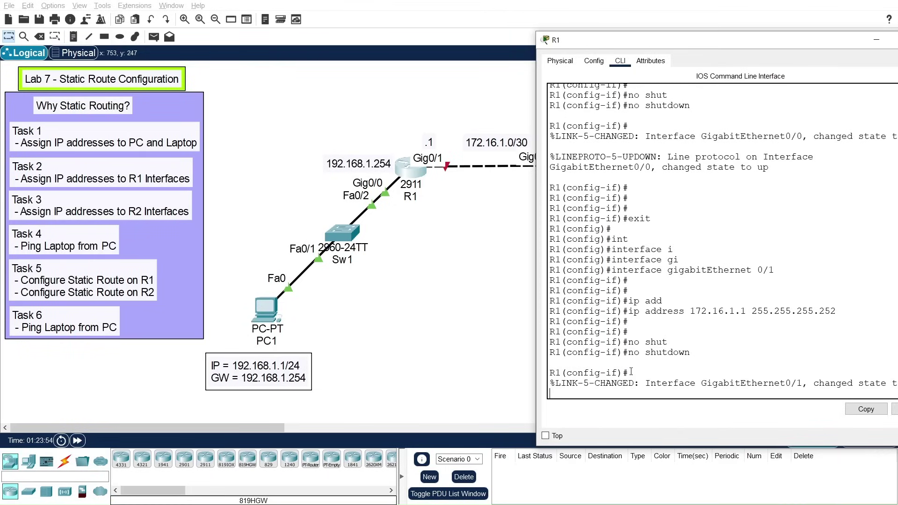
key("Return")
key("Return")
key("Return")
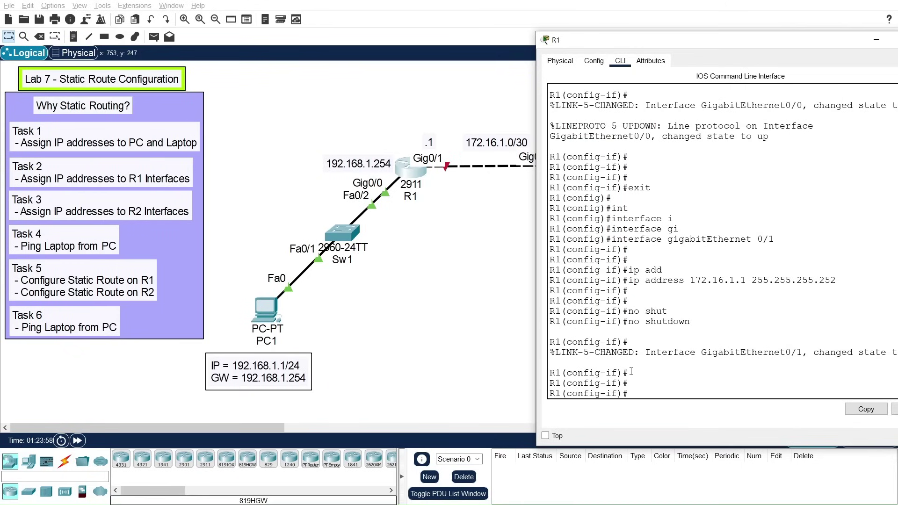
type("des")
key("Tab")
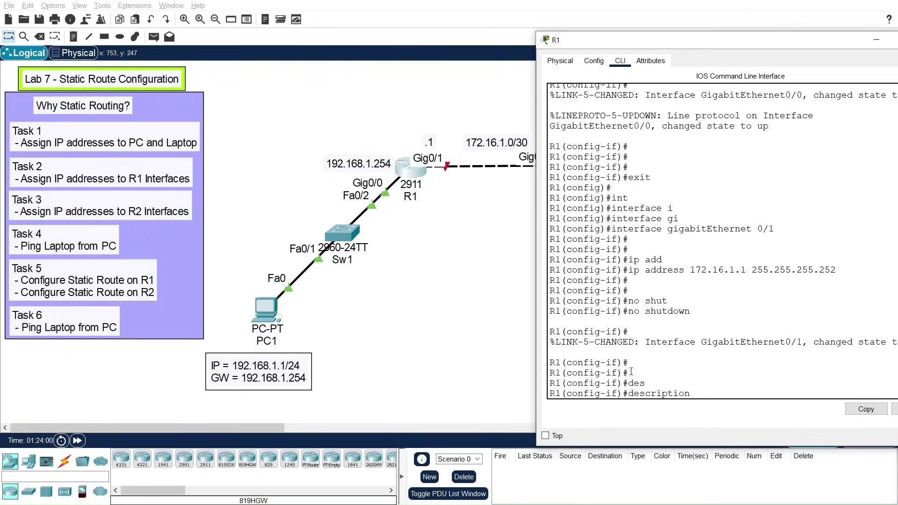
type("TO-R2")
key("Return")
key("Return")
key("Return")
Step: Exit to privileged mode and save with copy running-config startup-config
type("exit")
key("Return")
key("Return")
key("Return")
type("exi")
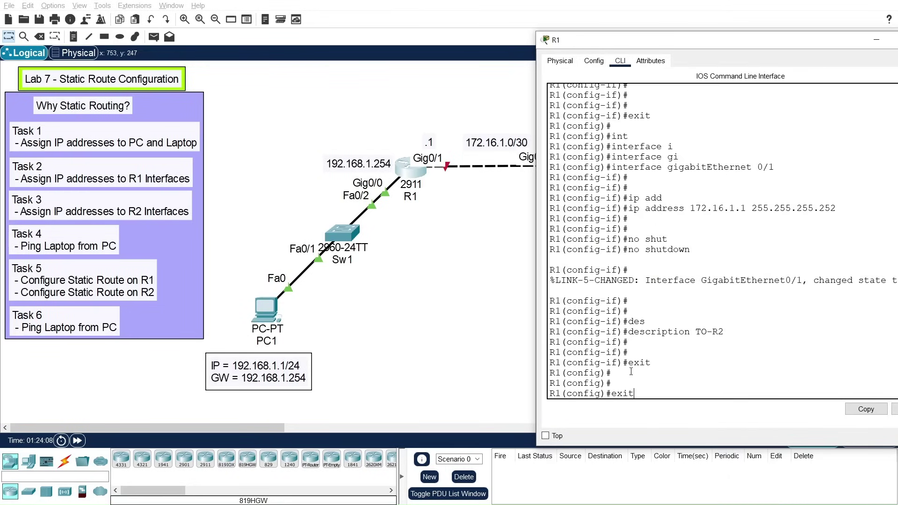
type("t")
key("Return")
key("Return")
key("Return")
type("copy run")
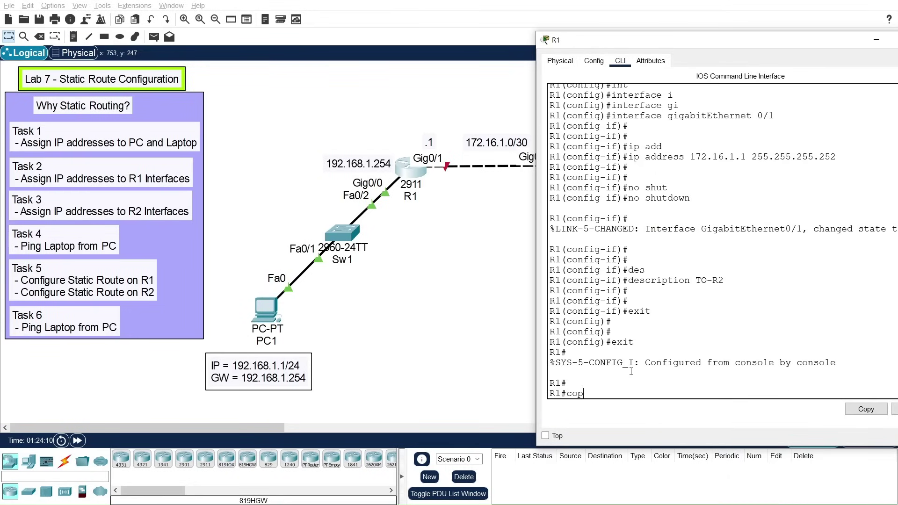
key("Tab")
type("run")
key("Tab")
type("star")
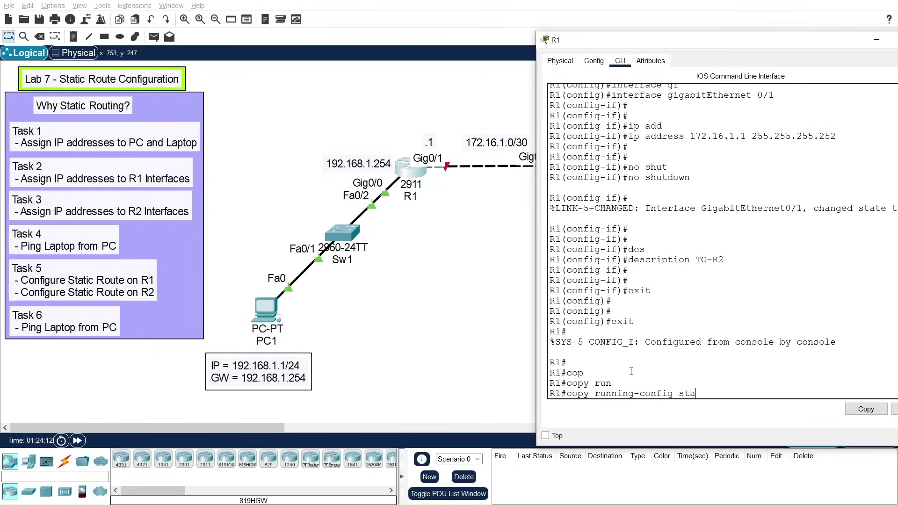
key("Tab")
key("Return")
key("Return")
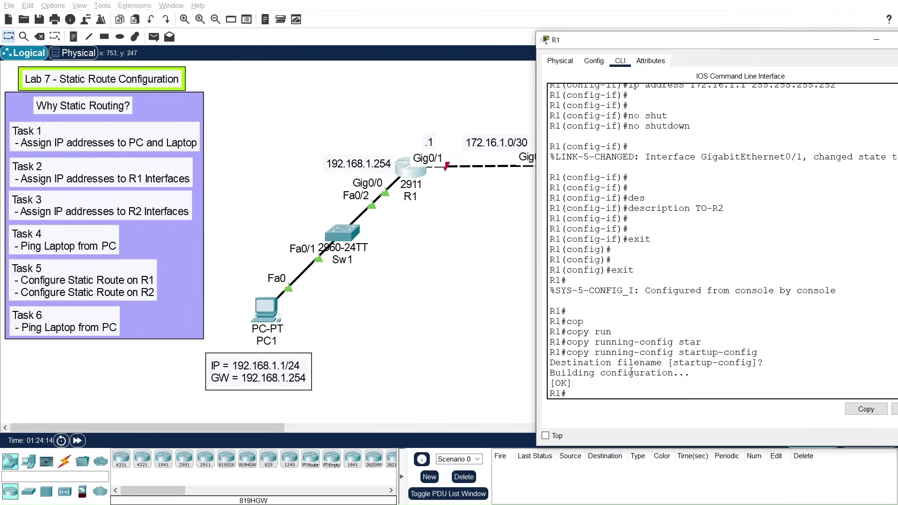
key("Return")
key("Return")
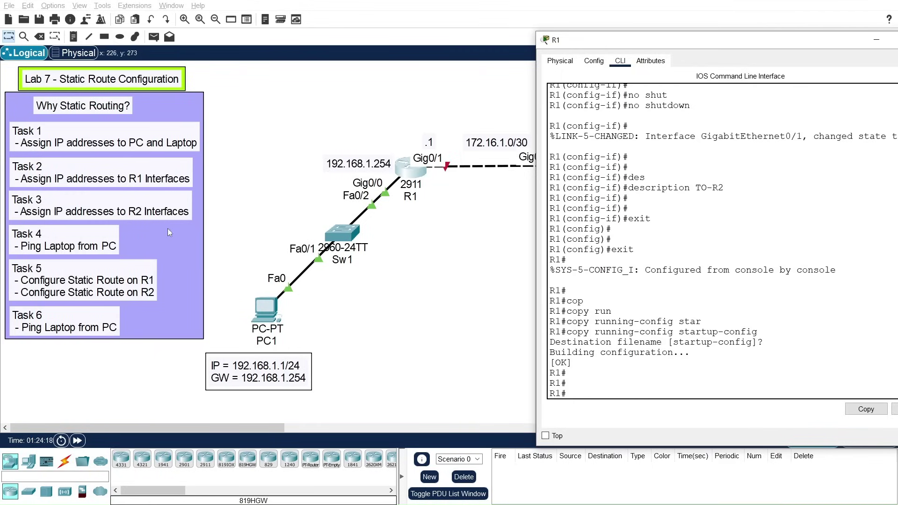
Step: Close R1's console and open router R2's CLI
left_click_drag(658, 42, 221, 61)
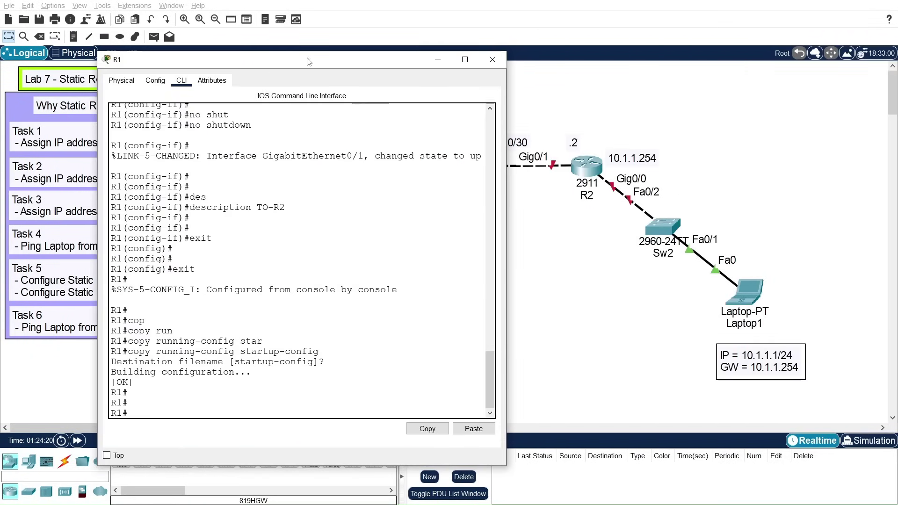
left_click(512, 58)
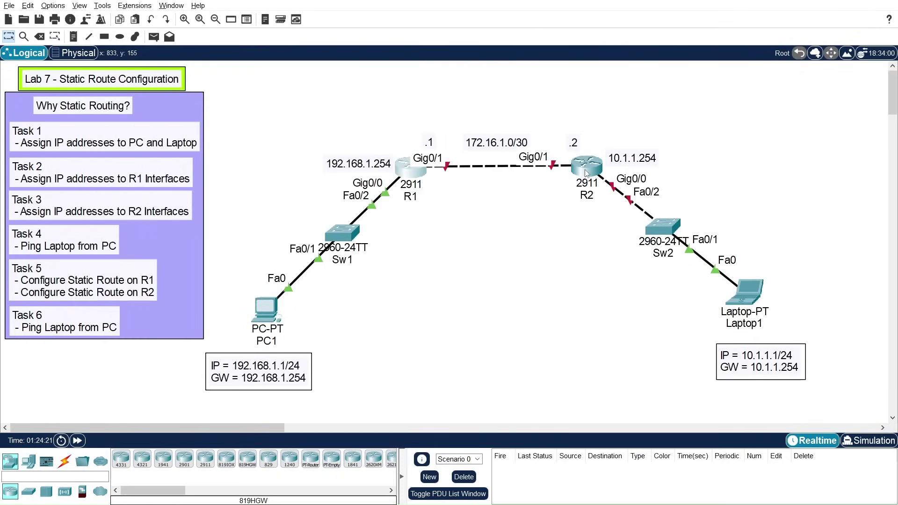
left_click(585, 170)
left_click_drag(497, 82, 250, 49)
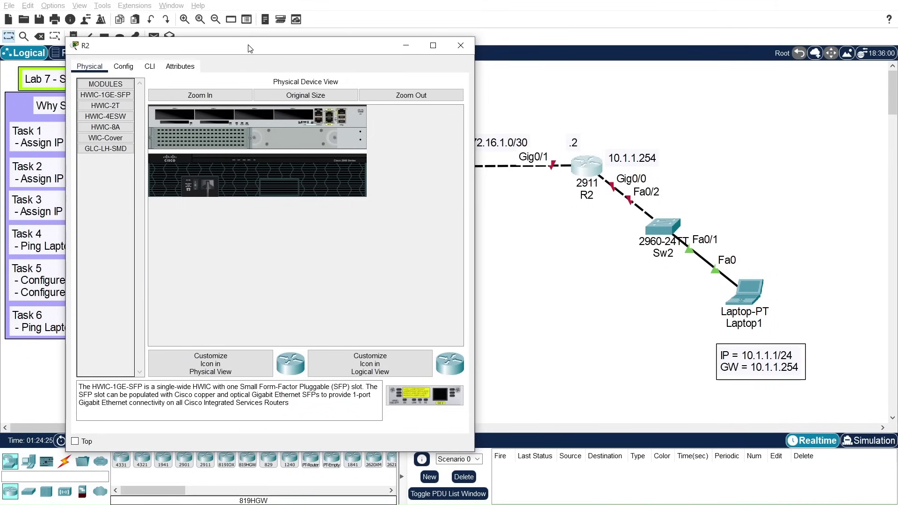
left_click(150, 67)
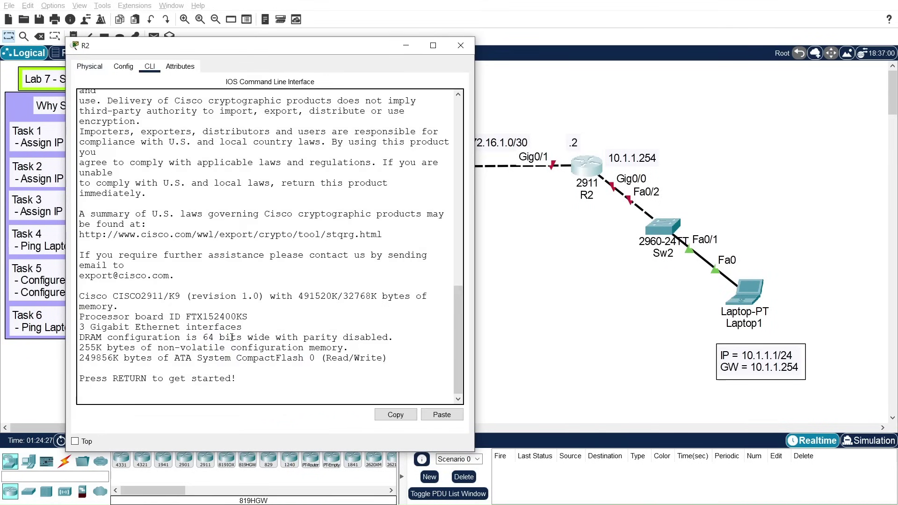
Step: Enter global configuration on R2 with en and conf t, then set hostname R2
key("Return")
key("Return")
type("er>e")
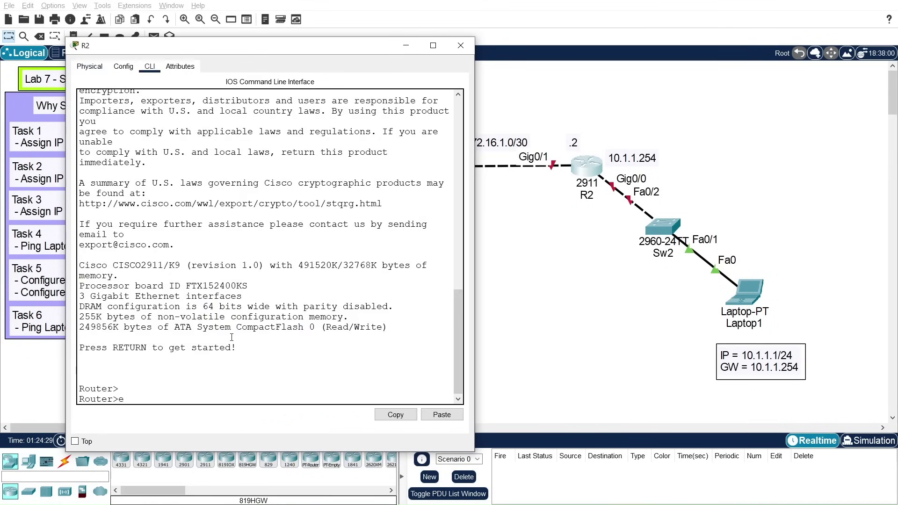
type("n")
key("Return")
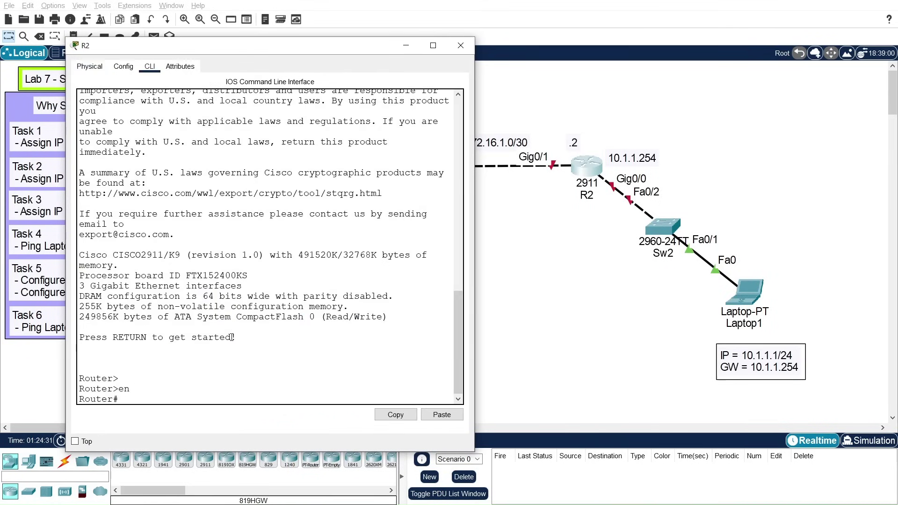
type("conf t")
key("Return")
key("Return")
key("Return")
key("Return")
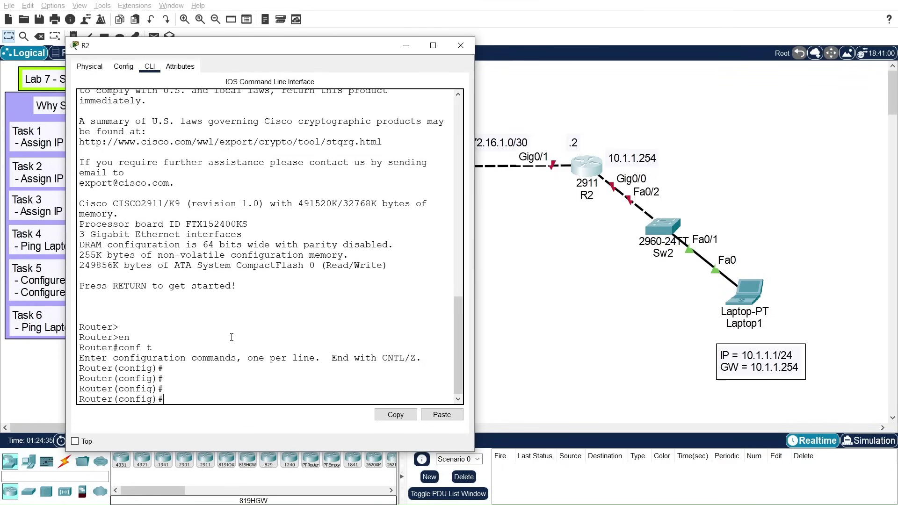
type("host")
key("Tab")
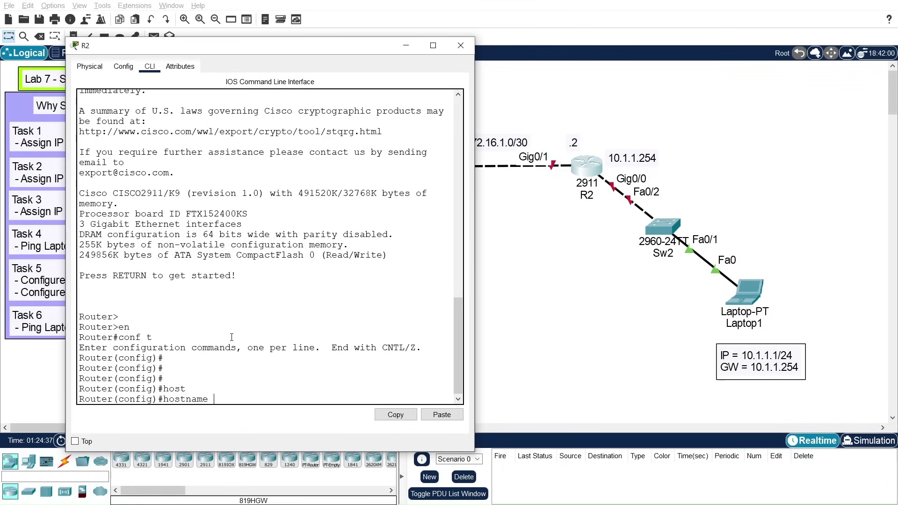
type("R2")
key("Return")
key("Return")
key("Return")
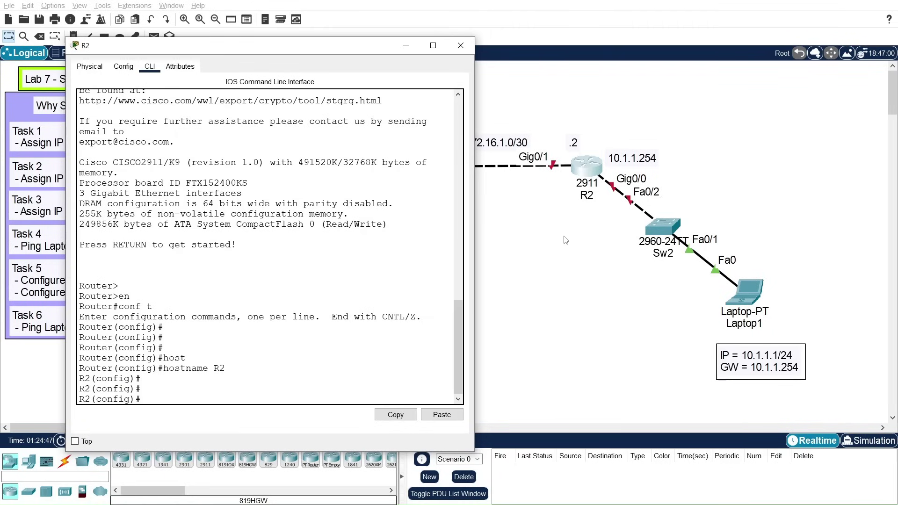
Step: Assign 10.1.1.254 255.255.255.0 to R2's GigabitEthernet0/0
type("int")
key("Tab")
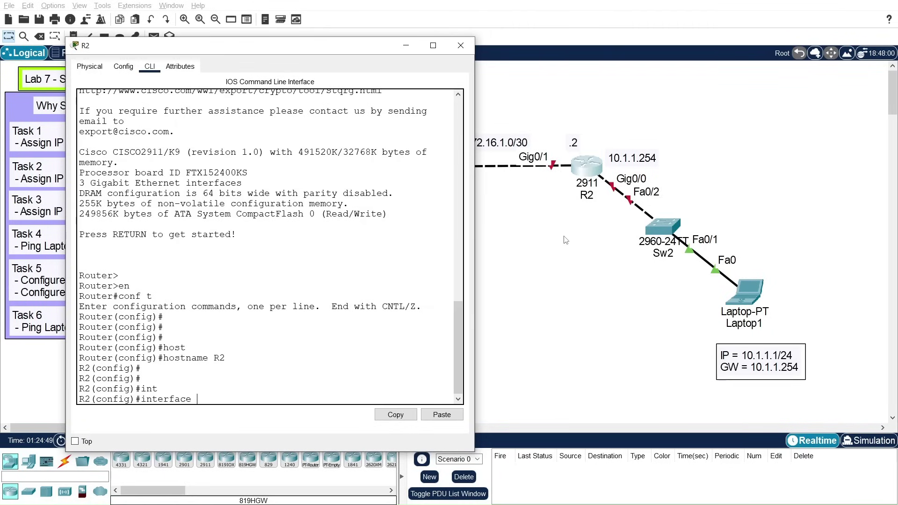
type("gi")
key("Tab")
type("0/0")
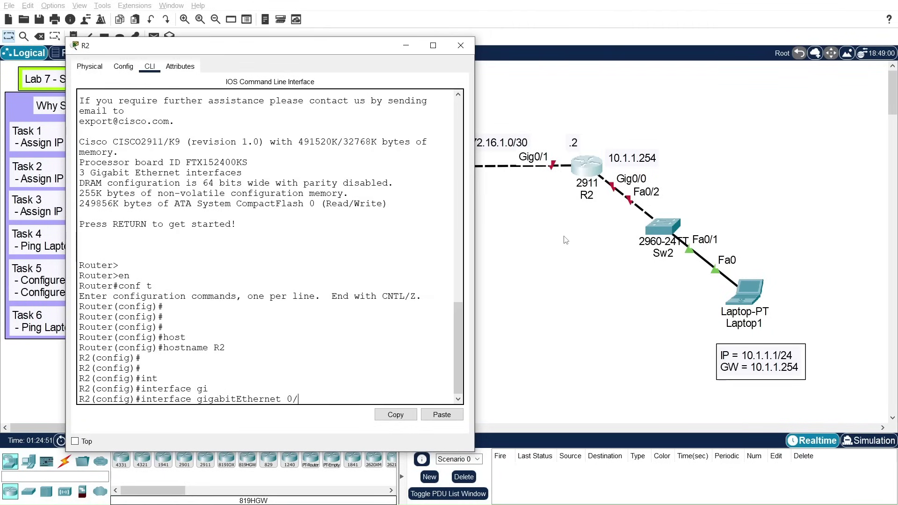
key("Return")
key("Return")
key("Return")
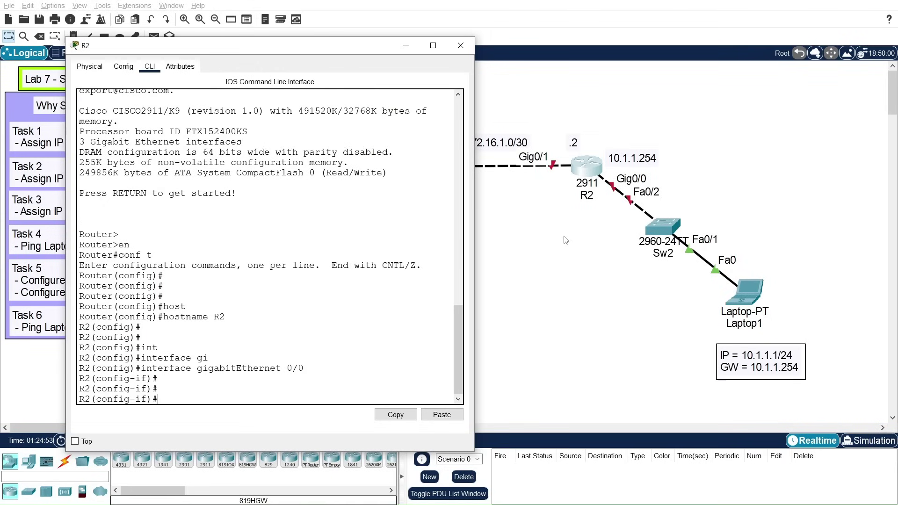
type("ip add")
key("Tab")
type("10")
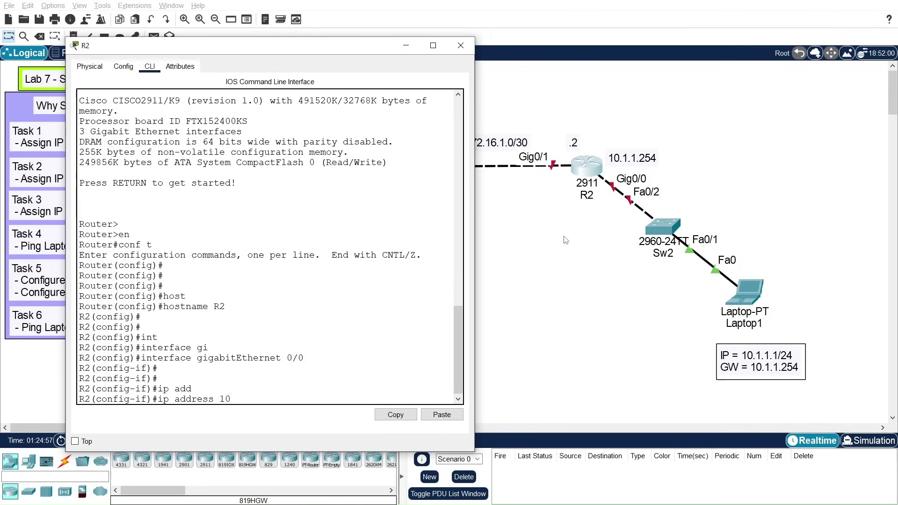
type(".1.1.254 255.255.255.0")
key("Return")
key("Return")
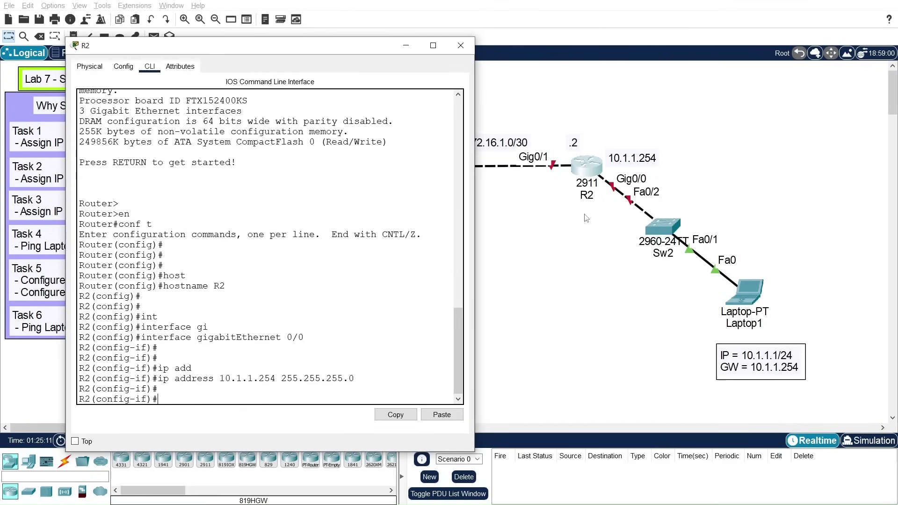
key("Return")
Step: Enable R2's GigabitEthernet0/0 with no shutdown and describe it as To-Sw2
type("no ")
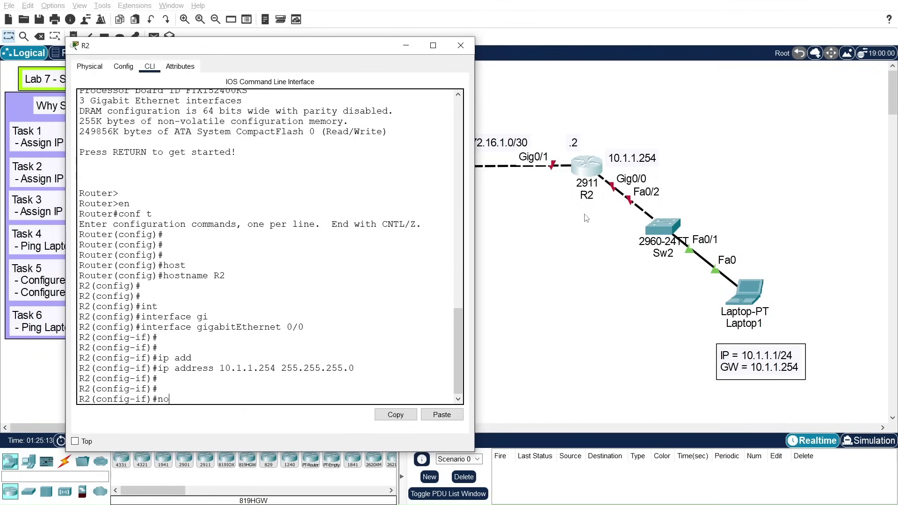
type("shut")
key("Tab")
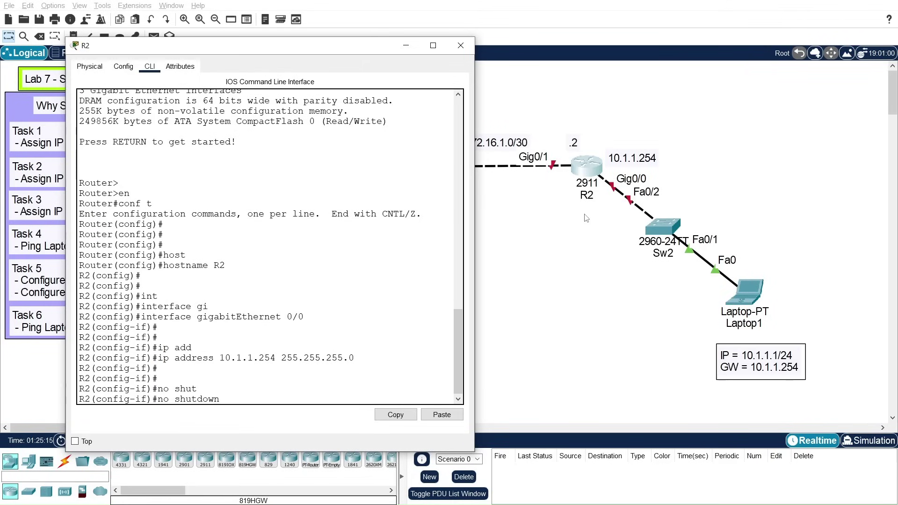
key("Return")
key("Return")
key("Return")
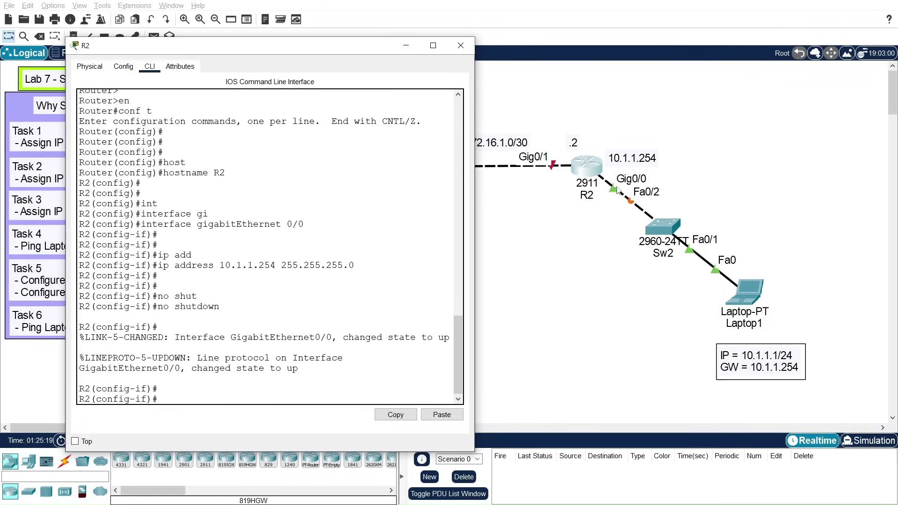
type("des")
key("Tab")
type("To-S")
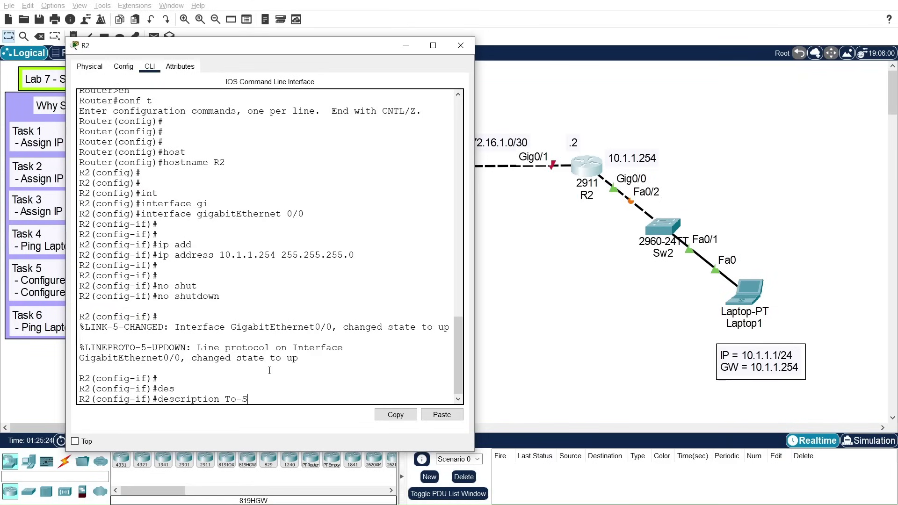
type("w2")
key("Return")
key("Return")
key("Return")
key("Return")
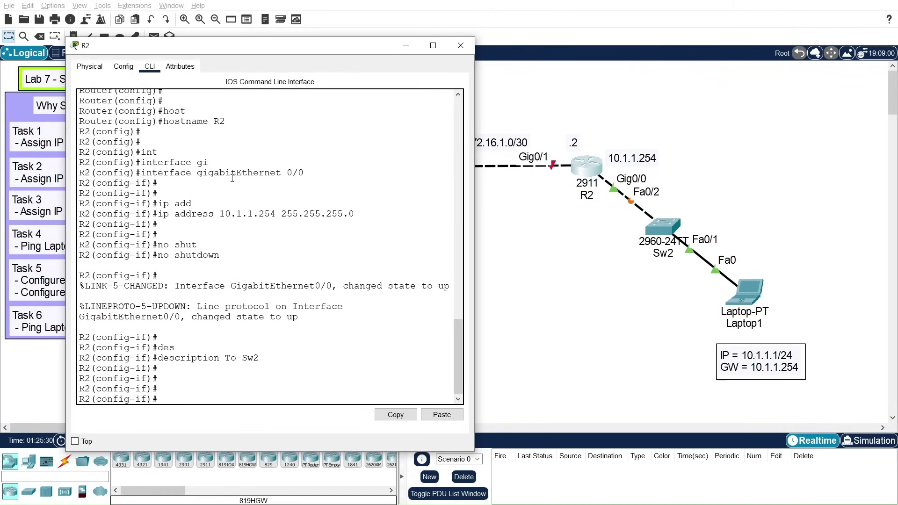
left_click_drag(275, 49, 250, 49)
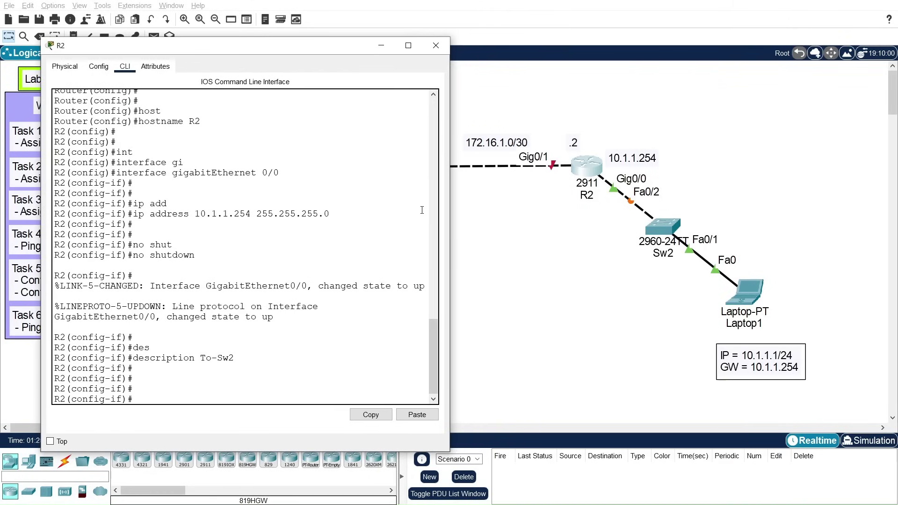
Step: On R2, leave the current interface and start configuring GigabitEthernet0/1
type("exit")
key("Return")
key("Return")
key("Return")
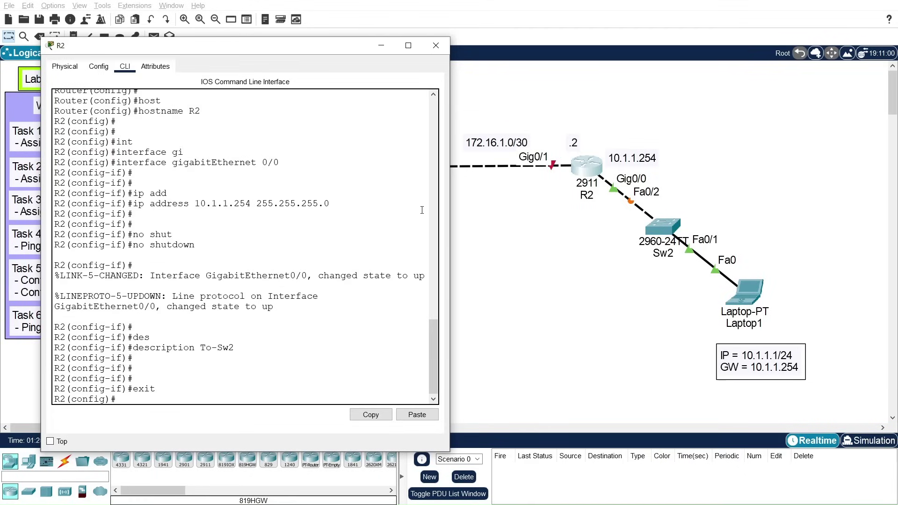
type("int")
key("Tab")
type("gi")
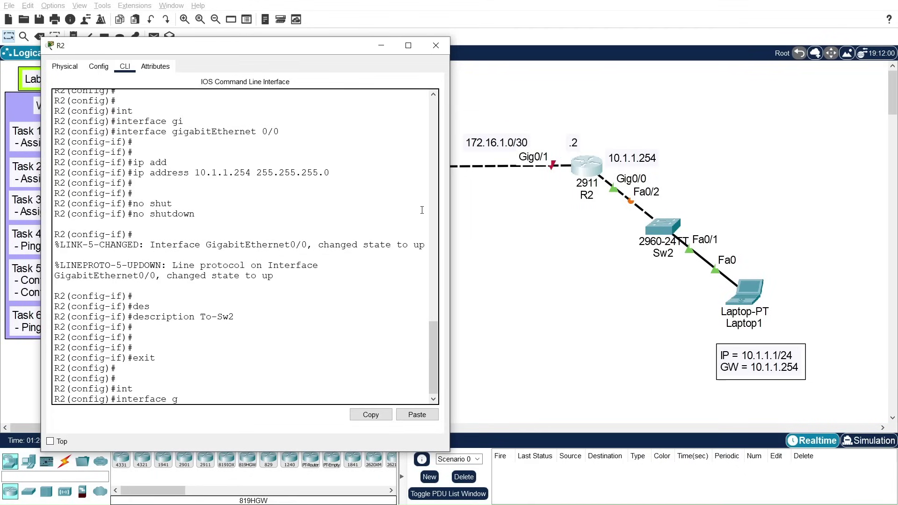
key("Tab")
type("0/")
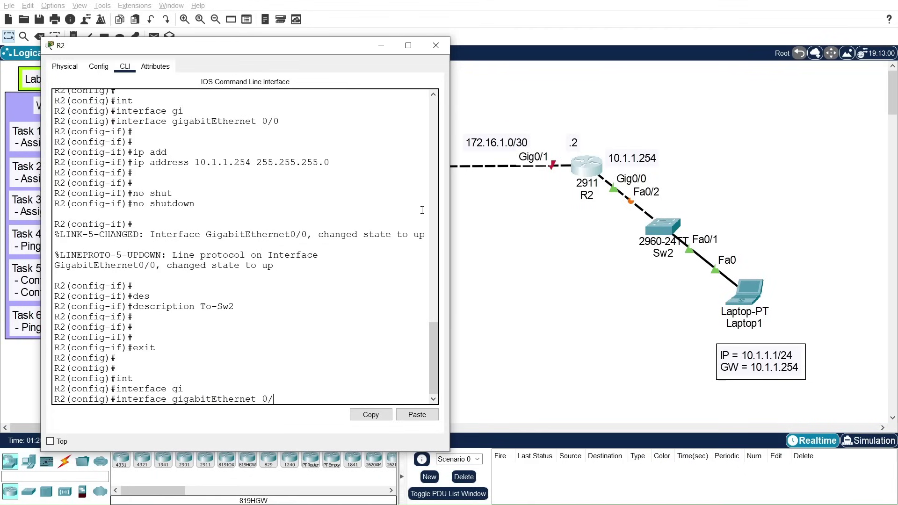
type("1")
key("Return")
key("Return")
Step: Assign GigabitEthernet0/1 the address 172.16.1.2 with mask 255.255.255.252
type("ipa")
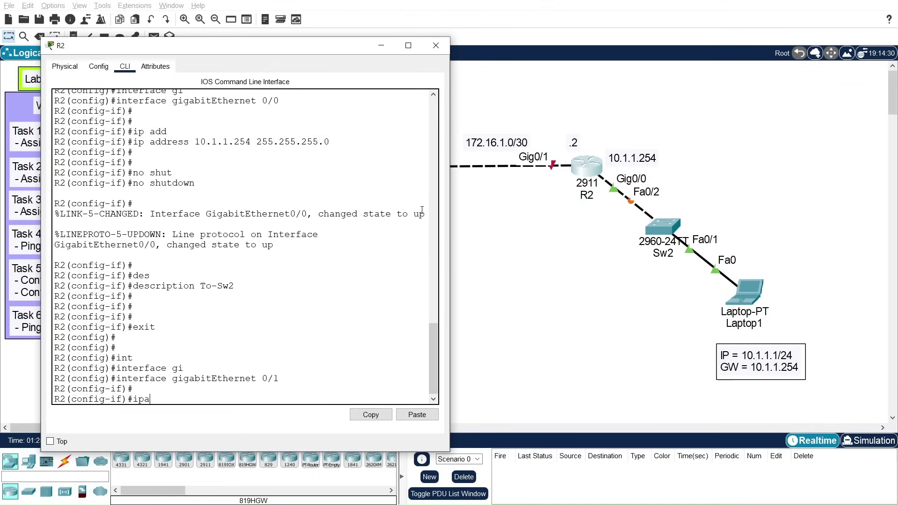
key("BackSpace")
type("add")
key("Tab")
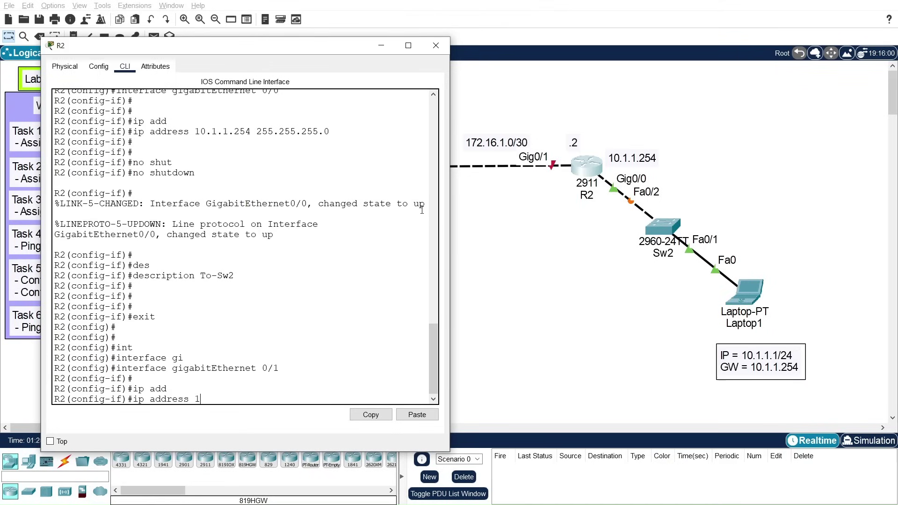
type("172.16.1.2 255.255.255.252")
key("Return")
key("Return")
key("Return")
Step: Bring GigabitEthernet0/1 up with no shutdown and set its description to TO-R1
type("no shut")
key("Tab")
key("Return")
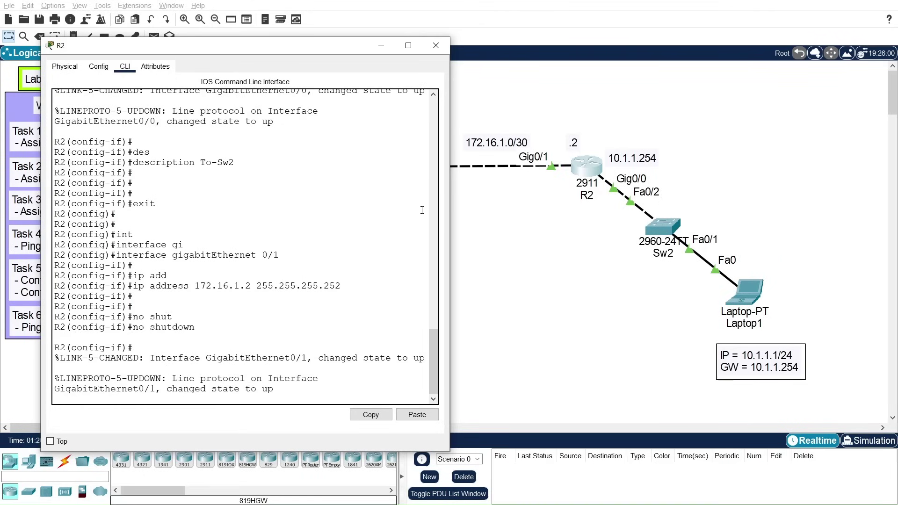
key("Return")
type("desc")
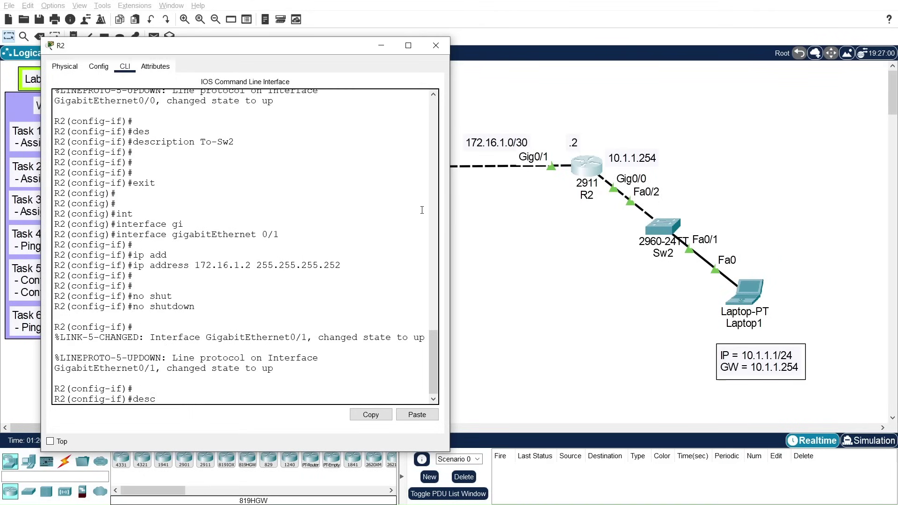
key("Tab")
type("TO")
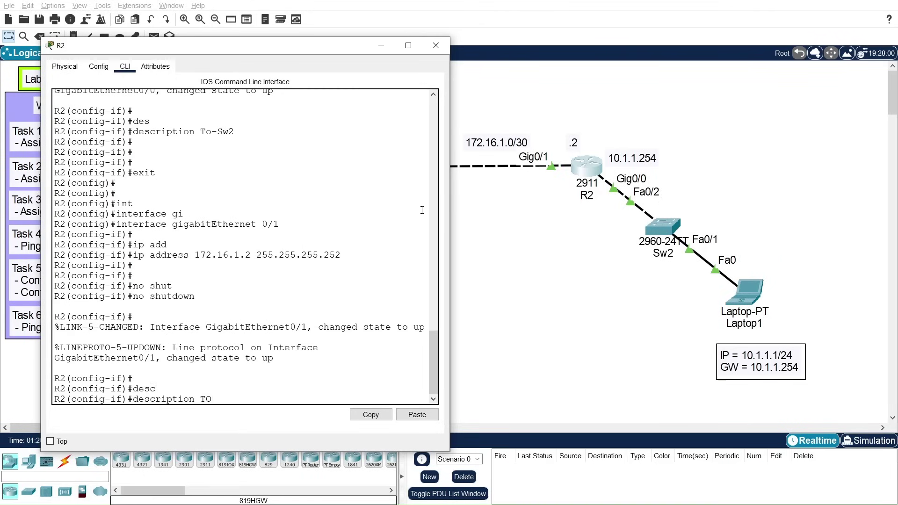
type("-R1")
key("Return")
key("Return")
key("Return")
Step: Exit twice back to privileged mode and begin the write command
type("exit")
key("Return")
type("exit")
key("Return")
key("Return")
type("write me")
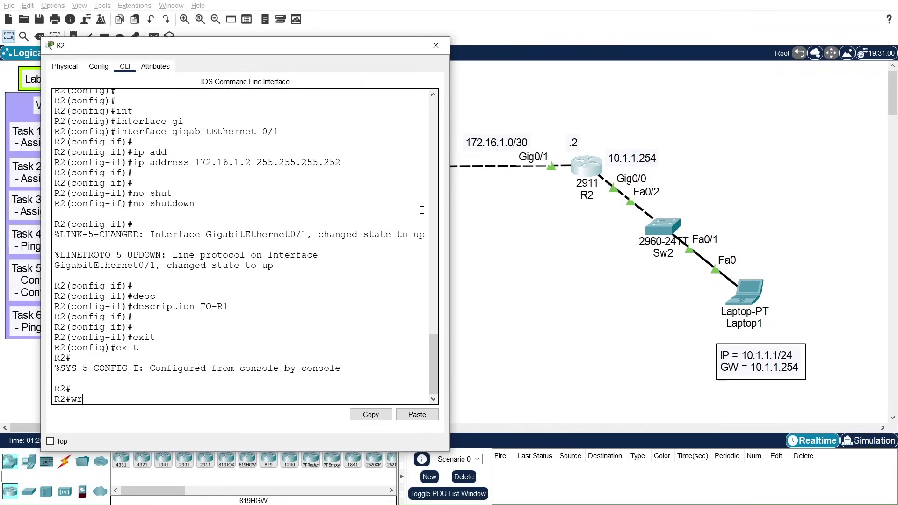
key("Tab")
Step: Finish 'write memory' to save R2's running configuration, then close R2's console window
type("me")
key("Tab")
key("Return")
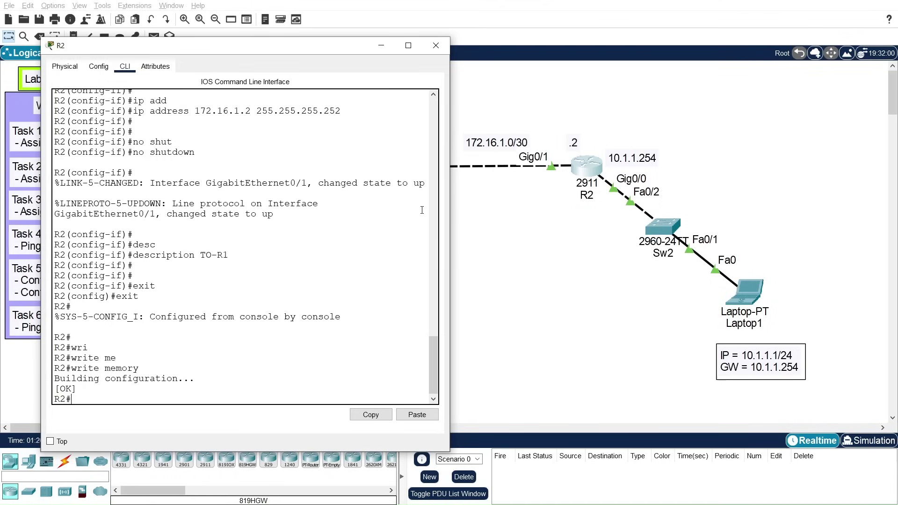
key("Return")
key("Return")
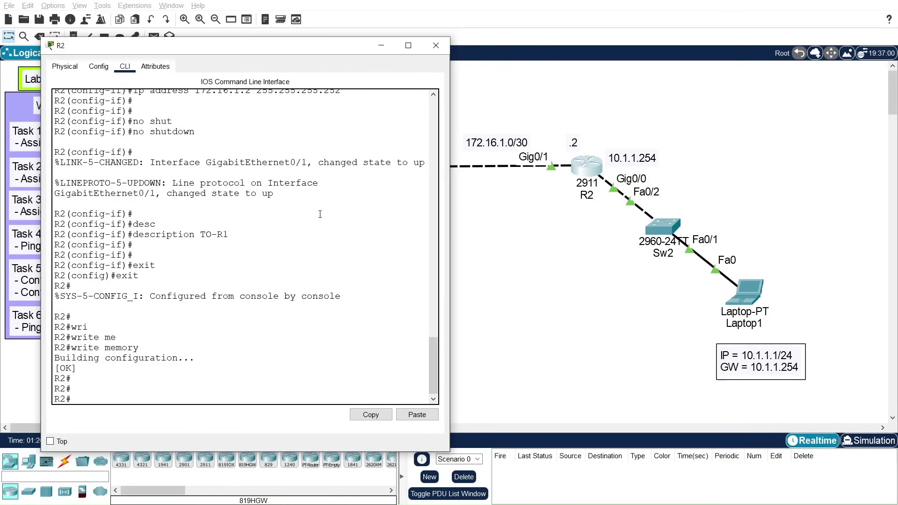
left_click(436, 45)
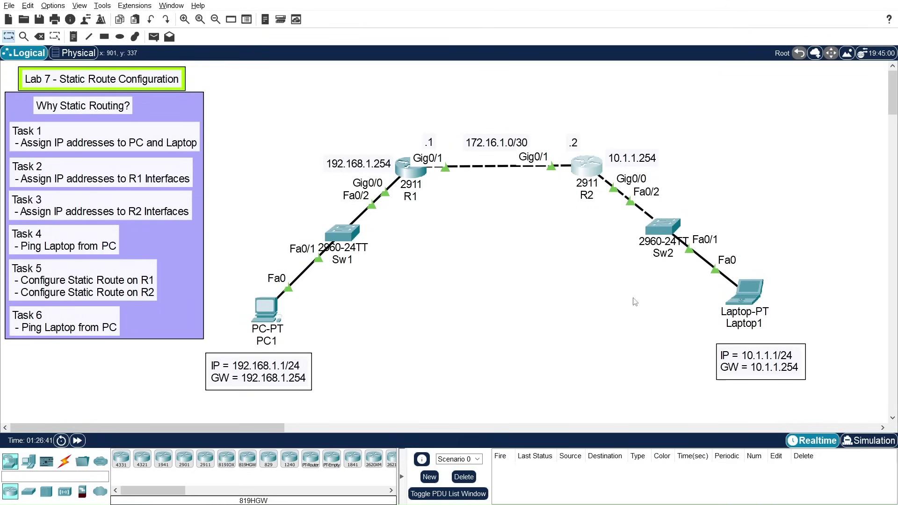
Step: From PC1's command prompt, ping Laptop1 at 10.1.1.1 and see it unreachable
left_click(263, 310)
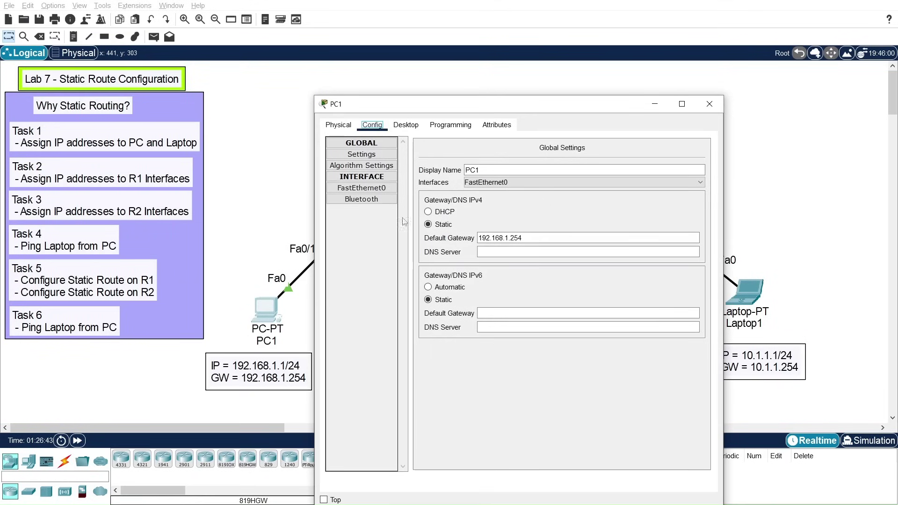
left_click(407, 126)
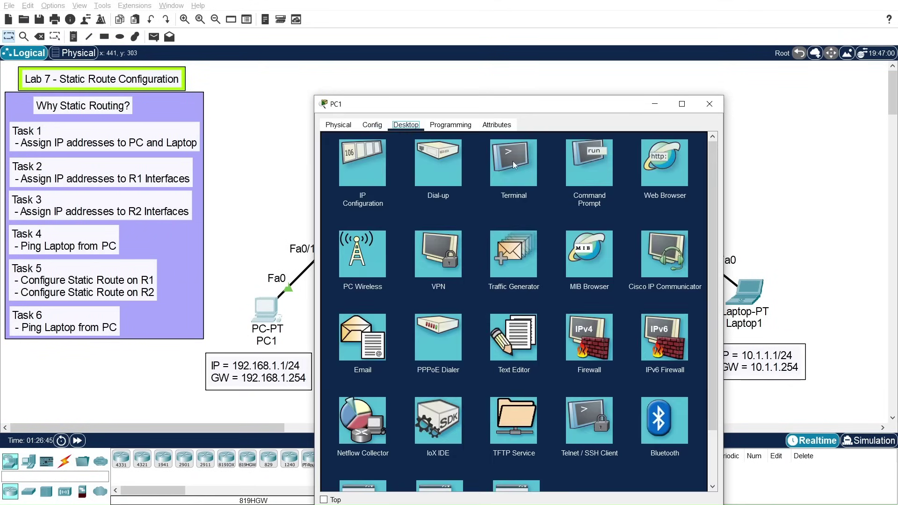
left_click(592, 179)
left_click_drag(550, 106, 400, 66)
type("ping")
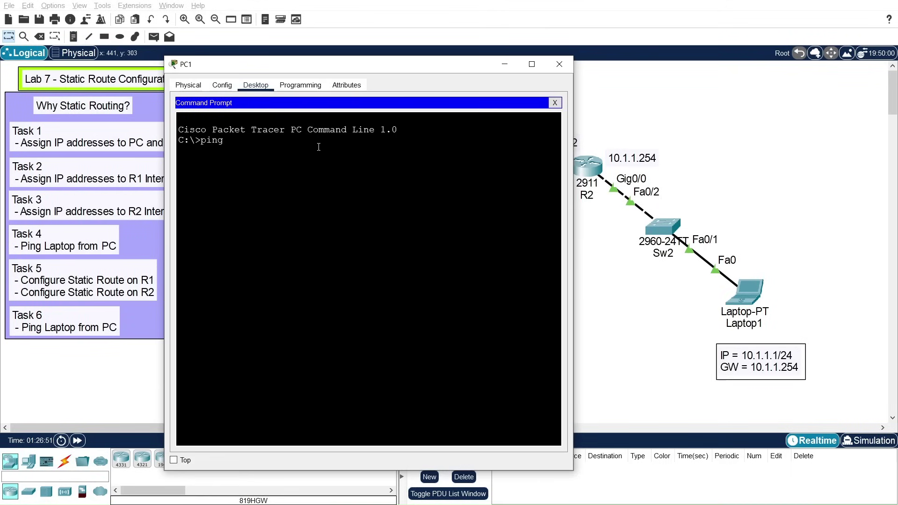
type(" 10.1.1.1")
key("Return")
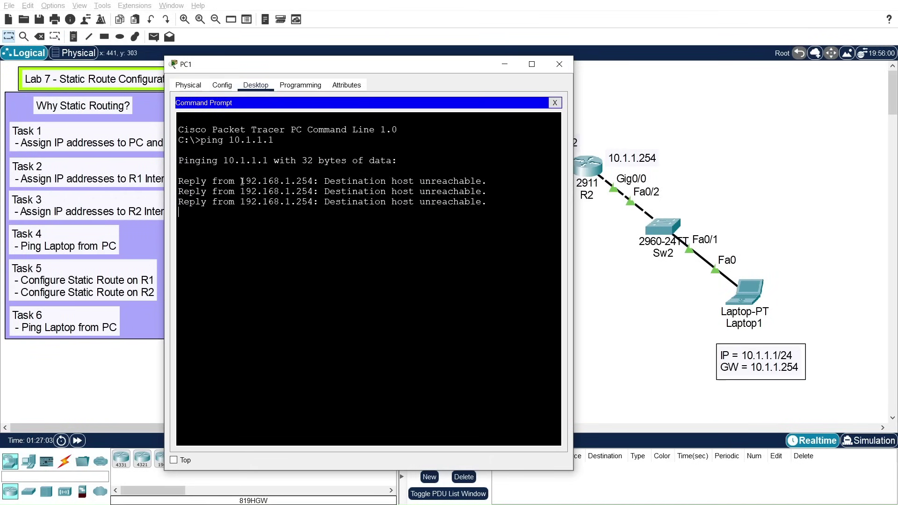
left_click_drag(242, 181, 314, 180)
left_click(247, 181)
left_click(252, 244)
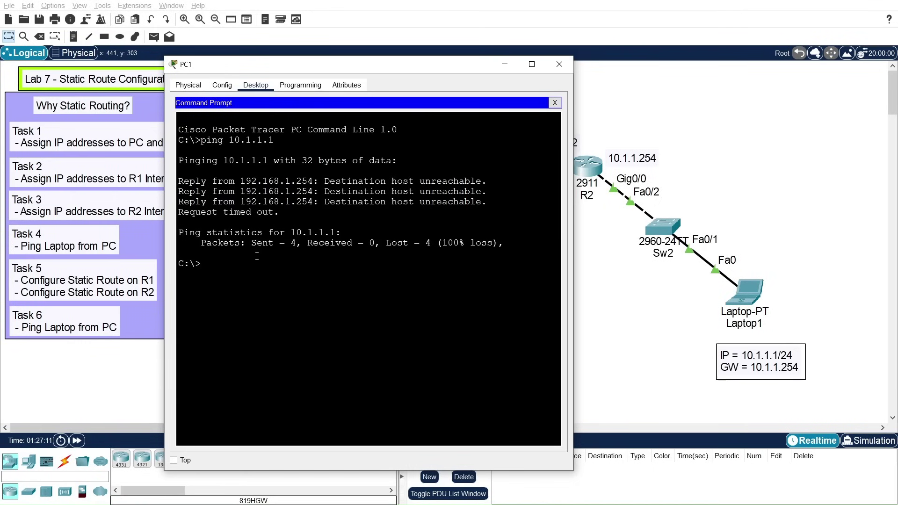
Step: Ping the gateway 192.168.1.254 from PC1, get replies, and close PC1's window
left_click_drag(316, 62, 378, 203)
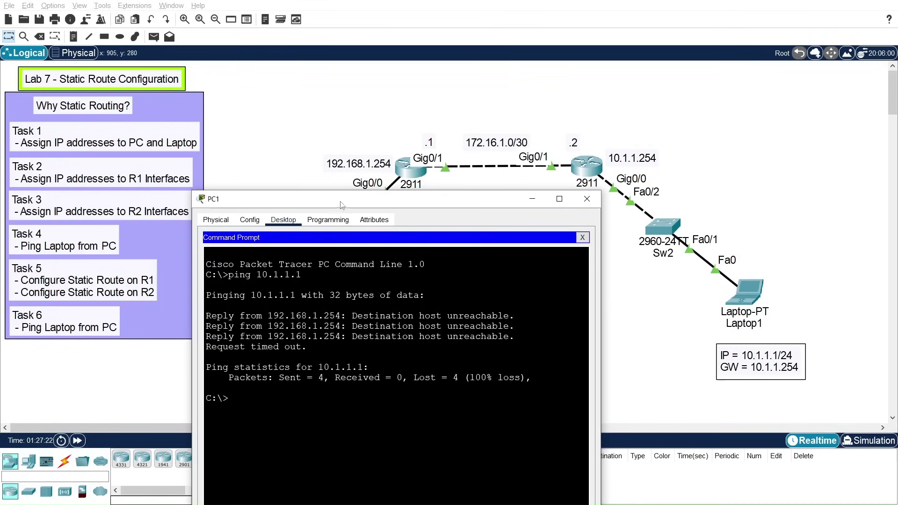
left_click_drag(342, 202, 384, 120)
key("Up")
key("BackSpace")
key("BackSpace")
key("BackSpace")
key("BackSpace")
key("BackSpace")
key("BackSpace")
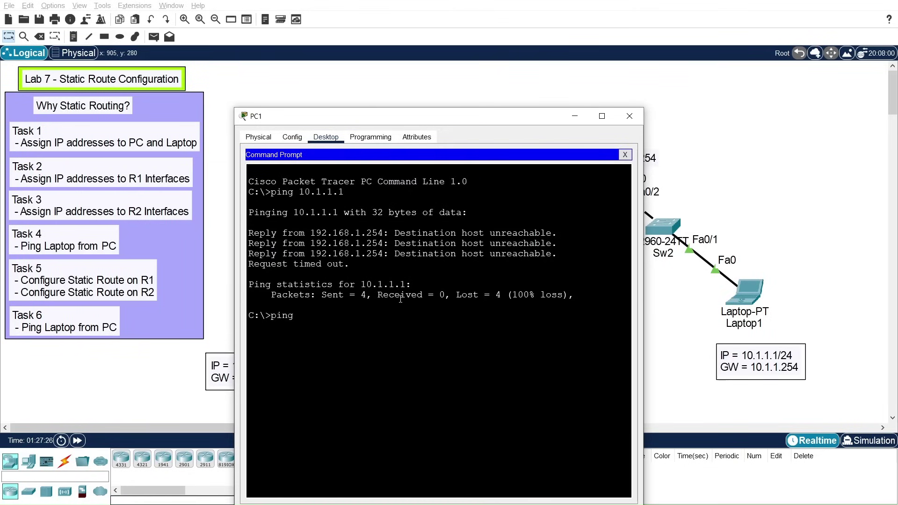
type("92.168.1.254")
key("Return")
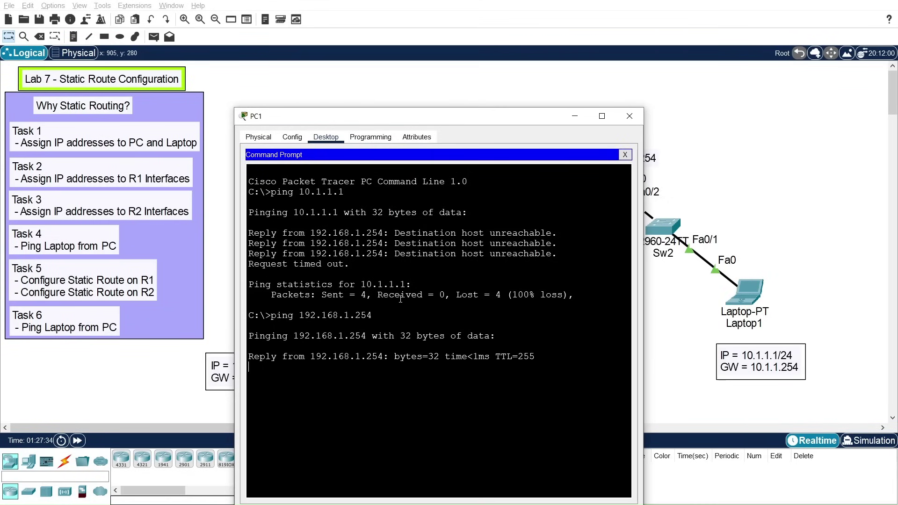
left_click_drag(462, 124, 431, 188)
left_click(599, 180)
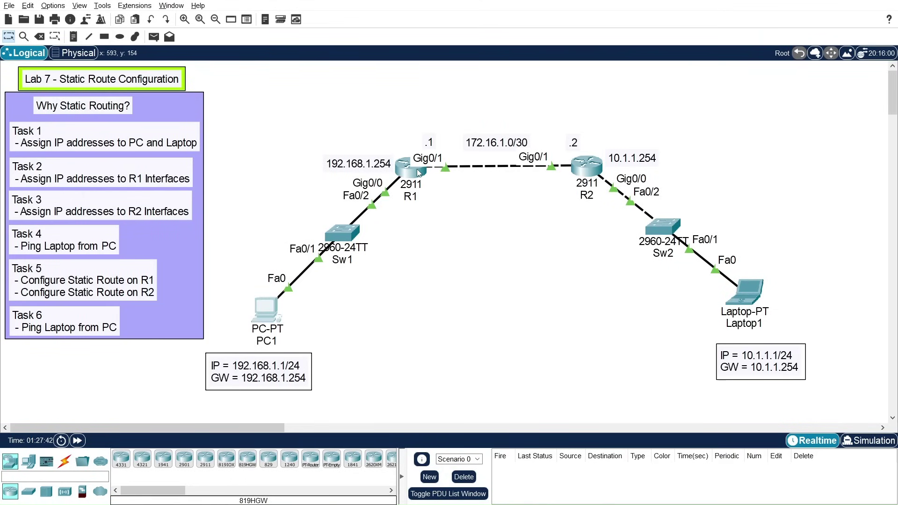
mouse_move(419, 173)
Step: Open R1's console and enter global configuration mode with conf t
left_click(411, 171)
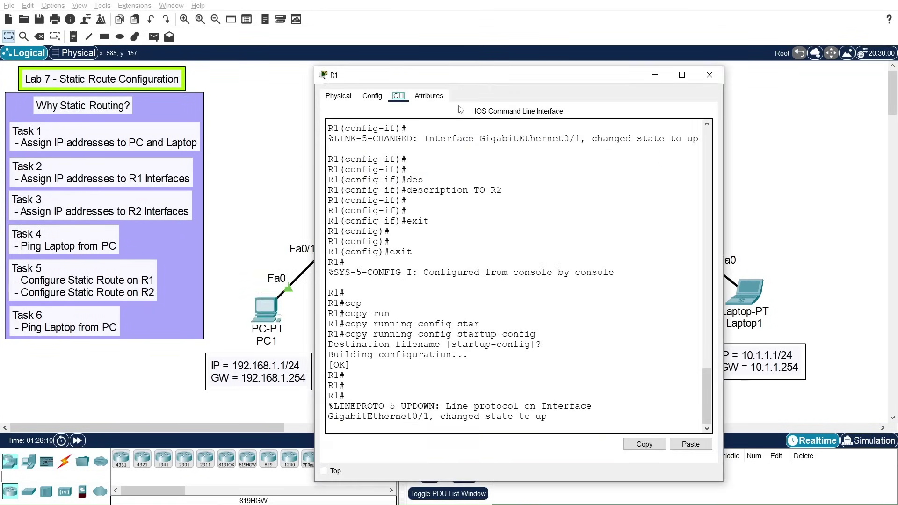
left_click_drag(474, 73, 607, 37)
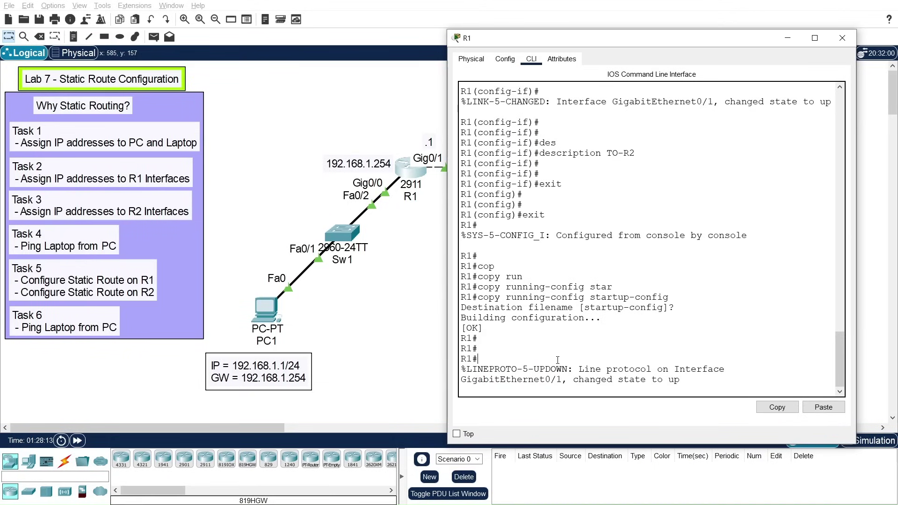
key("Return")
key("Return")
key("Return")
type("j")
type("conf t")
key("Return")
key("Return")
key("Return")
key("Return")
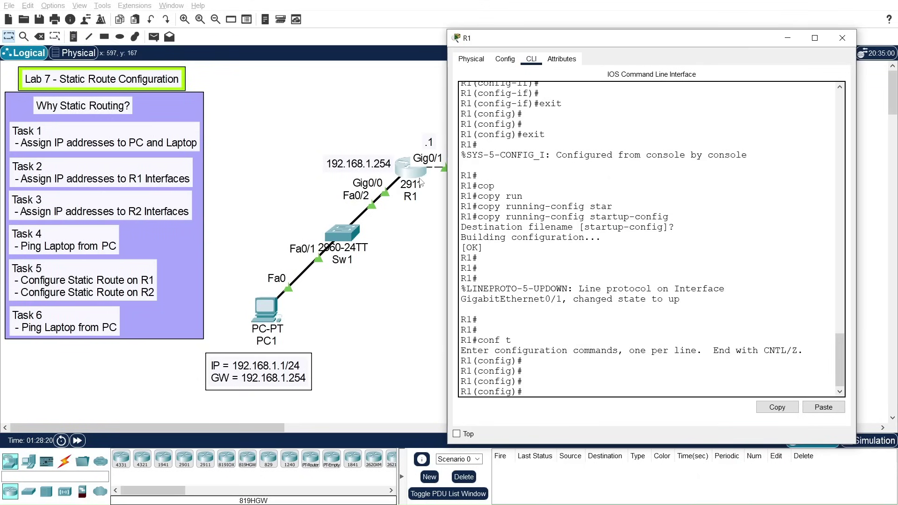
left_click_drag(626, 49, 410, 315)
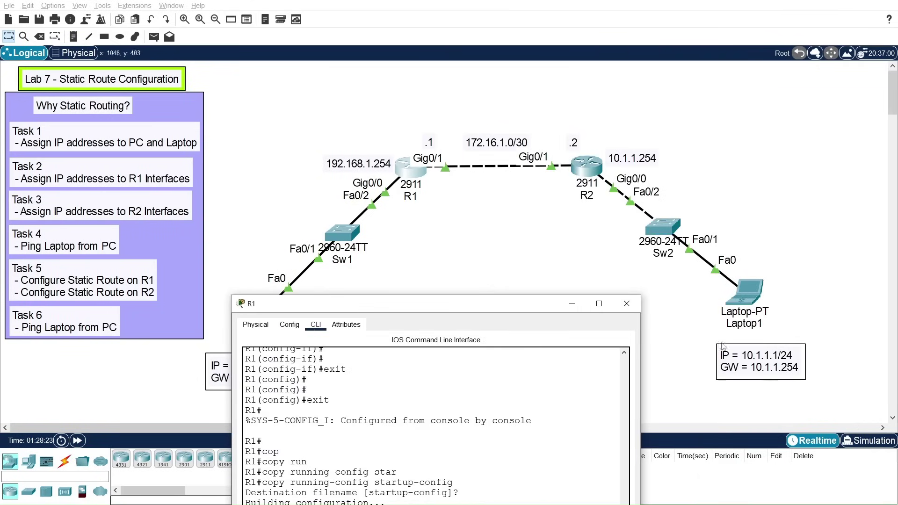
left_click_drag(515, 311, 522, 305)
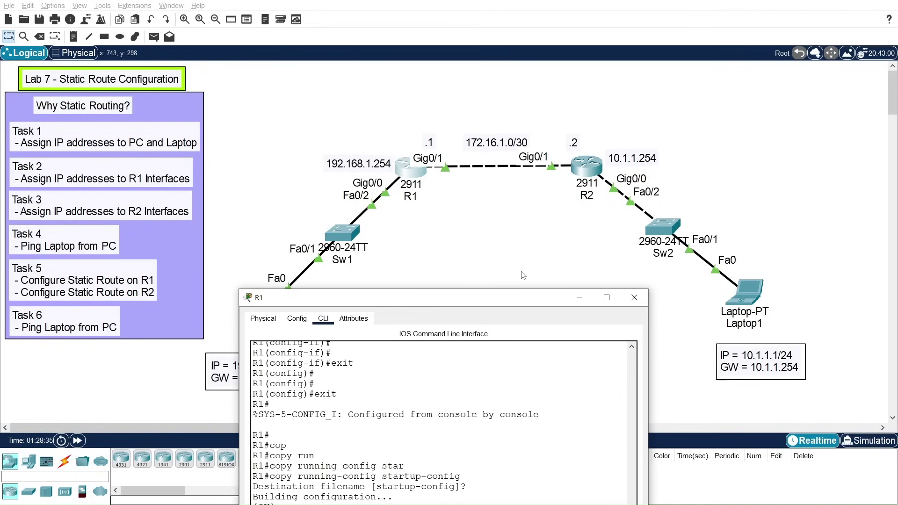
left_click_drag(513, 299, 590, 46)
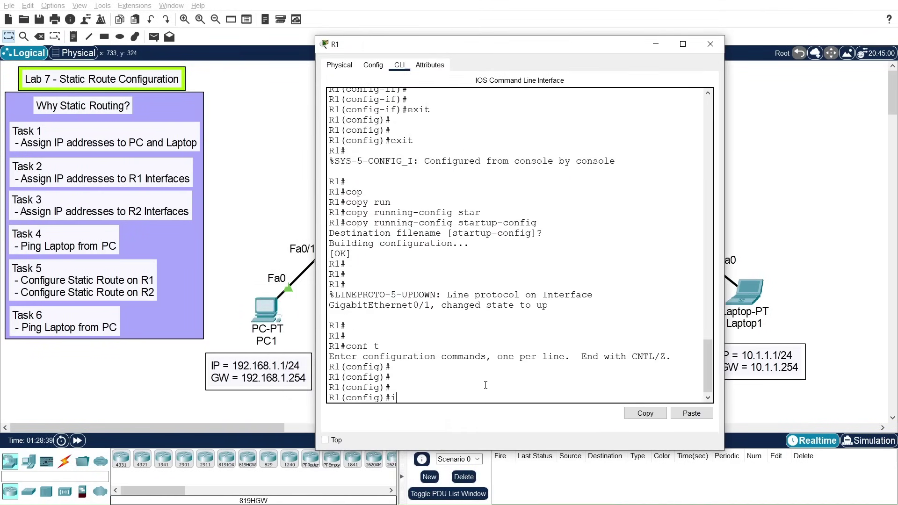
Step: Add 'ip route 10.1.1.0 255.255.255.0 172.16.1.2' on R1 and close its console
type("ip route")
type("55.255.255.0")
left_click_drag(528, 45, 448, 219)
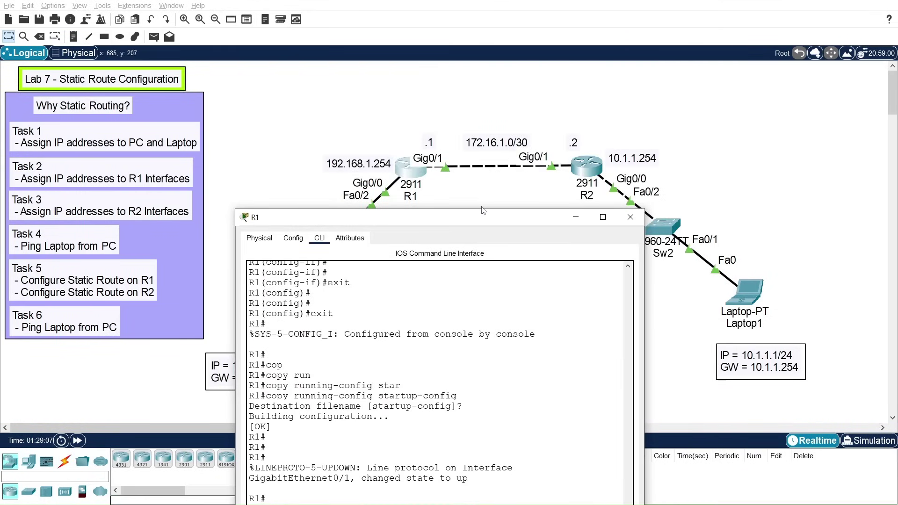
left_click_drag(484, 220, 504, 92)
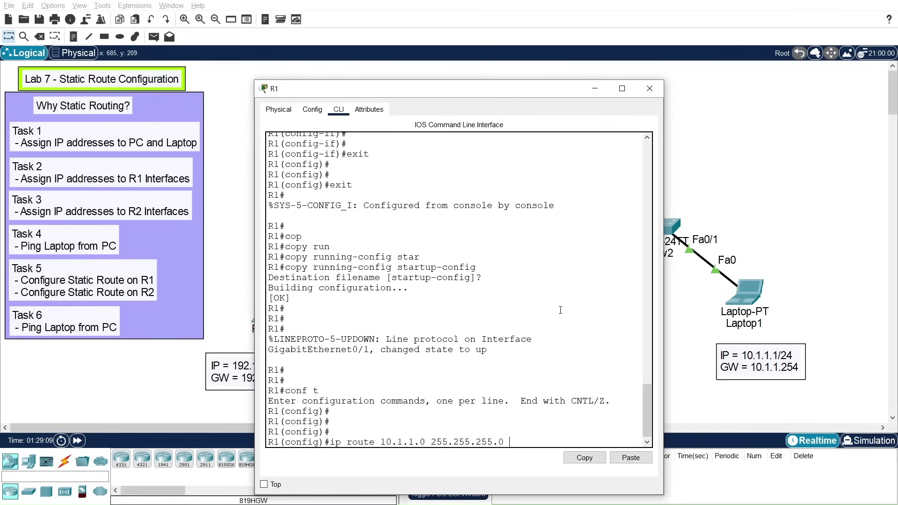
type("172.16.1.2")
key("Return")
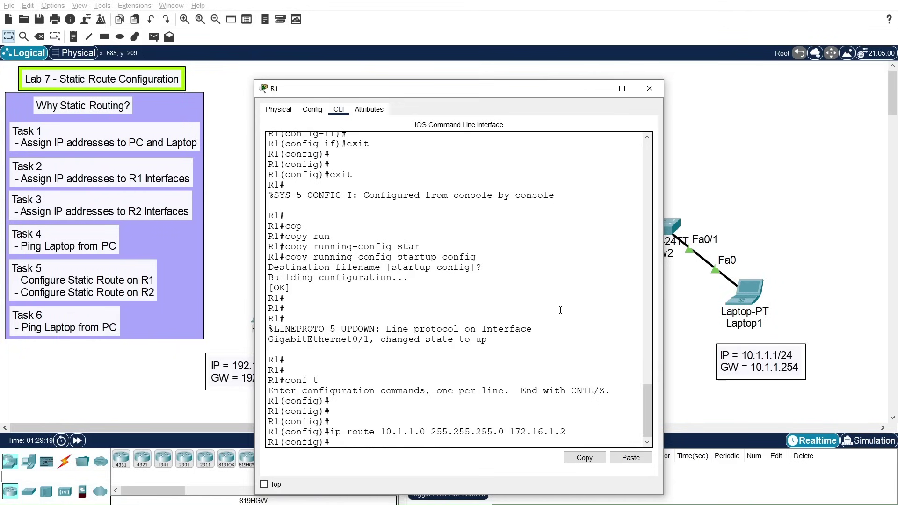
key("Return")
key("Return")
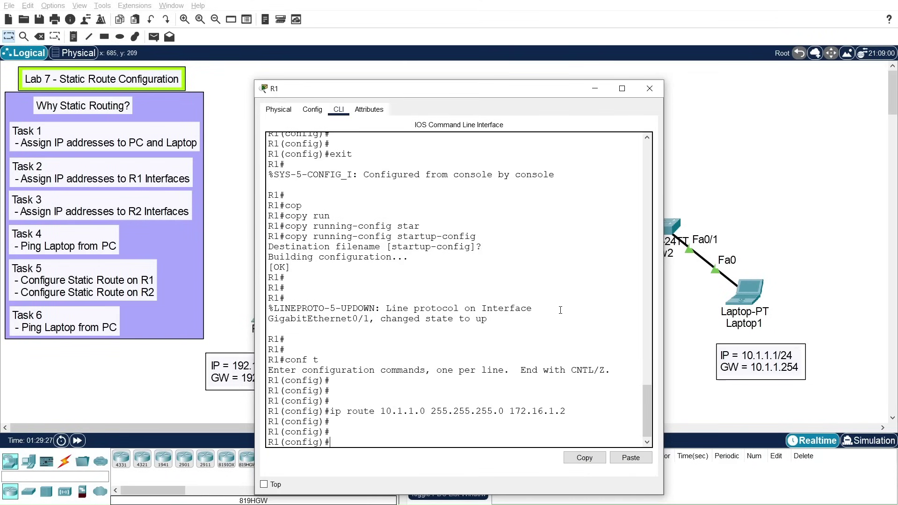
left_click(649, 89)
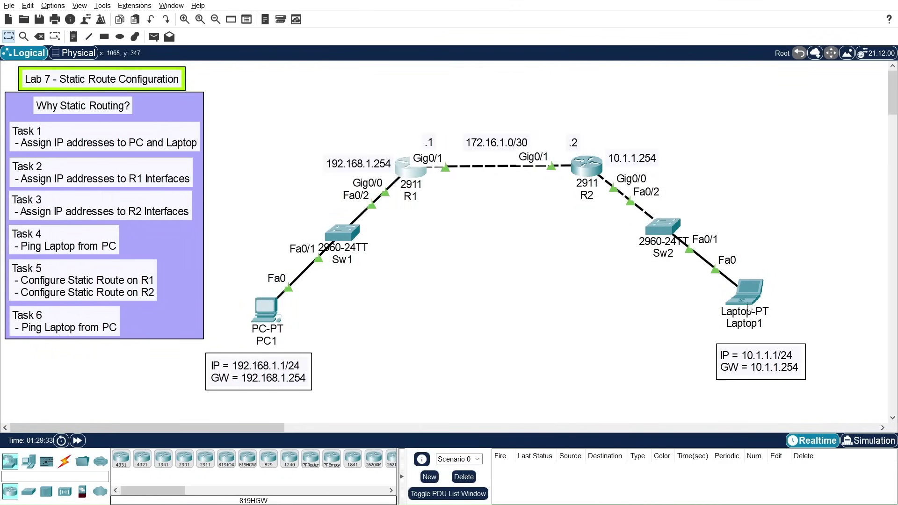
Step: Open R2's console and enter global configuration mode with conf t
left_click(585, 167)
left_click(440, 419)
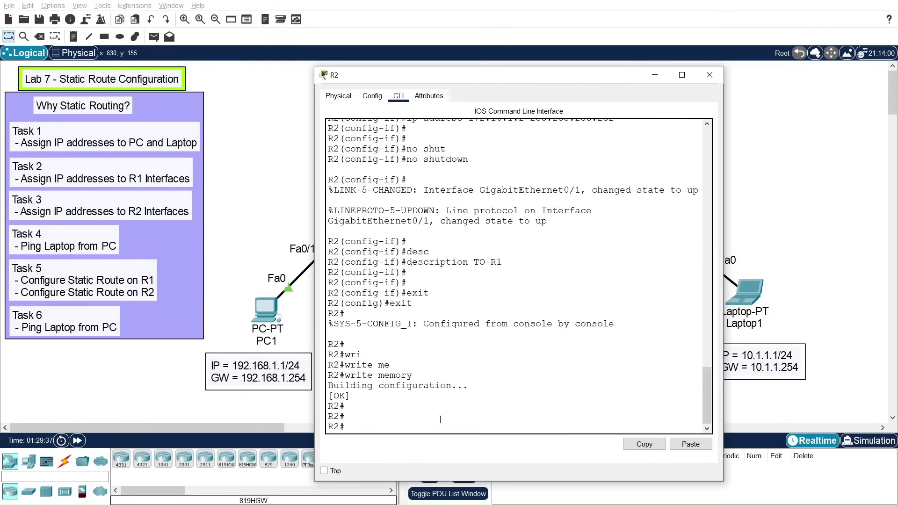
key("Return")
type("conf t")
key("Return")
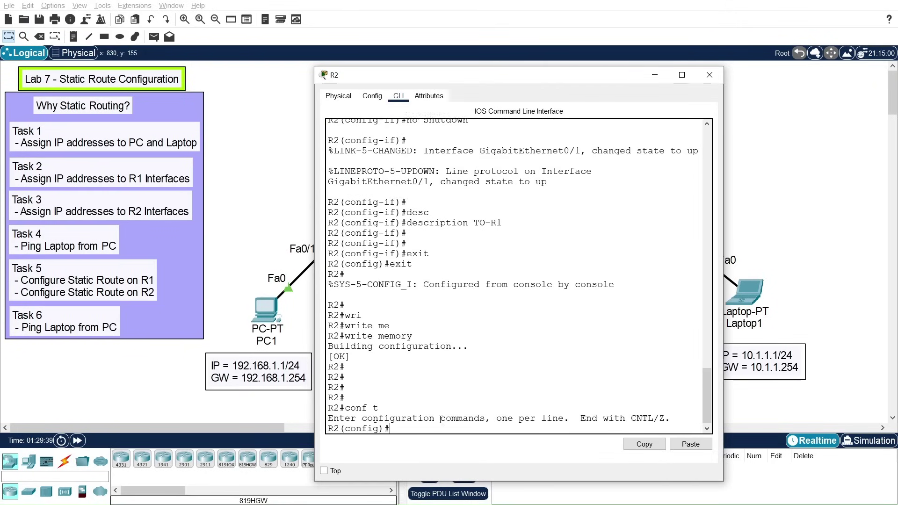
key("Return")
key("Return")
Step: Add 'ip route 192.168.1.0 255.255.255.0 172.16.1.1' on R2 and exit configuration mode
type("ip route")
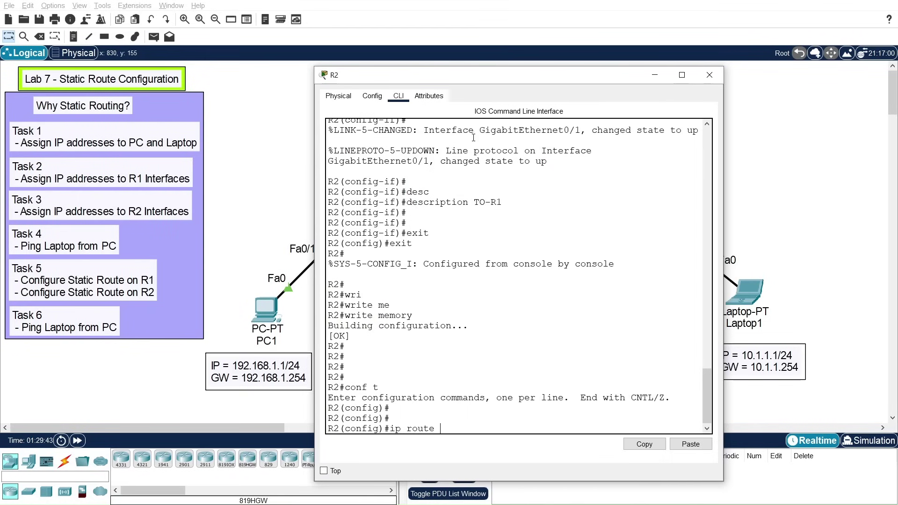
left_click_drag(468, 75, 497, 43)
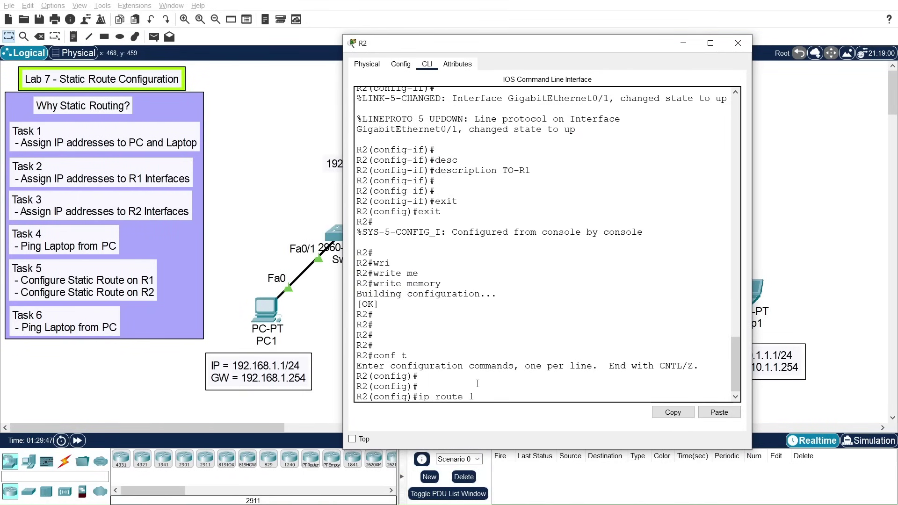
type(".168.1.0 255.255.255.0")
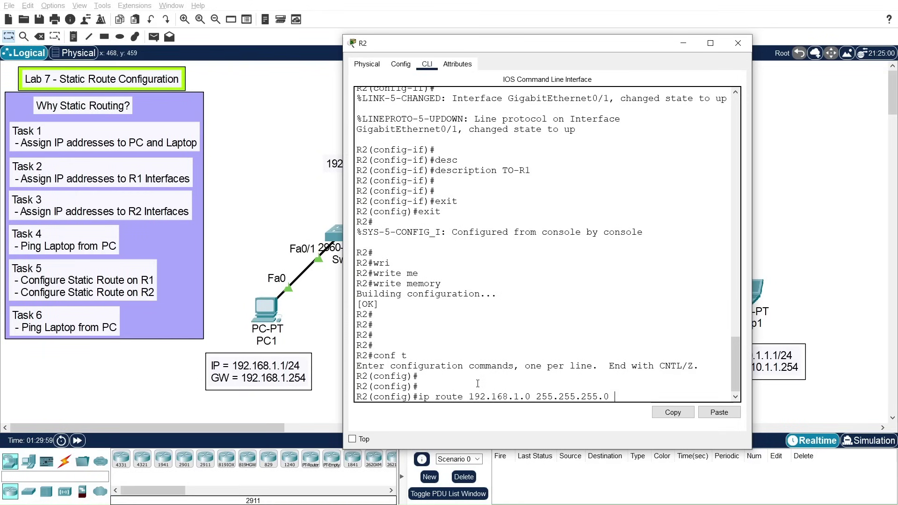
left_click_drag(556, 47, 574, 196)
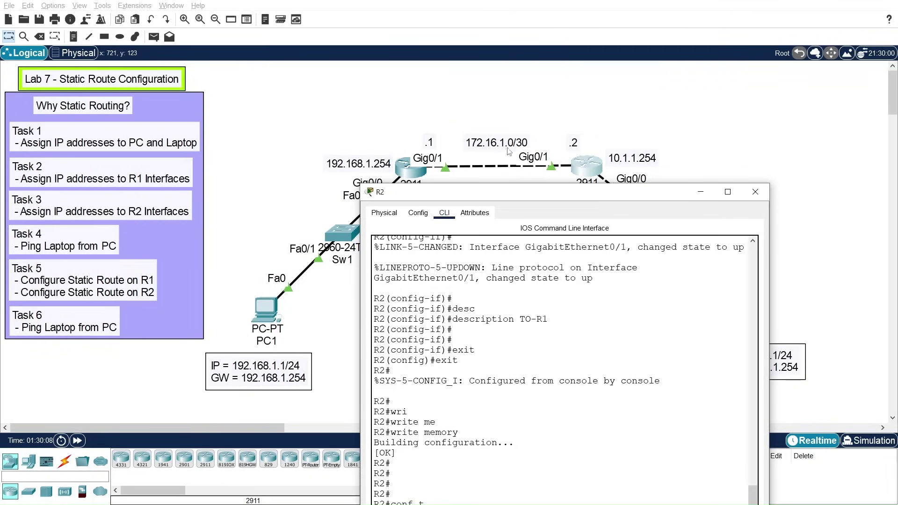
left_click_drag(513, 184, 516, 131)
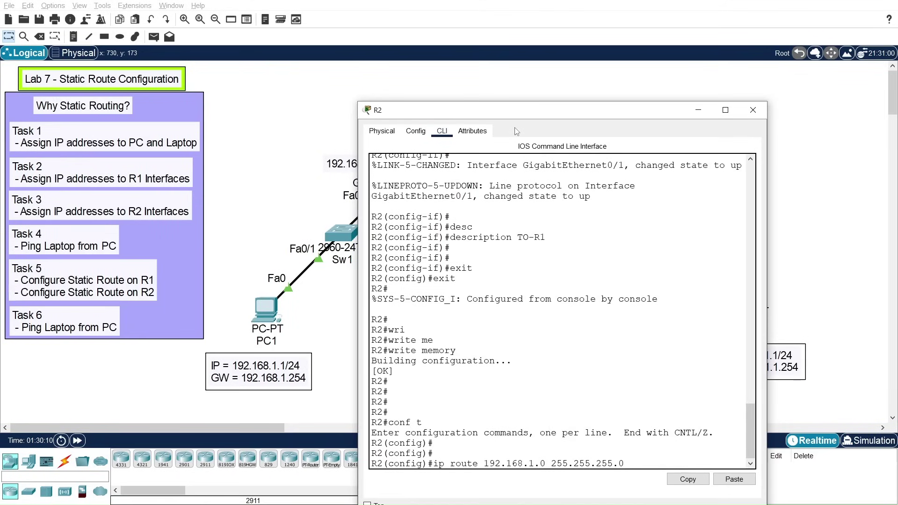
type("172.16.1.1")
key("Return")
key("Return")
key("Return")
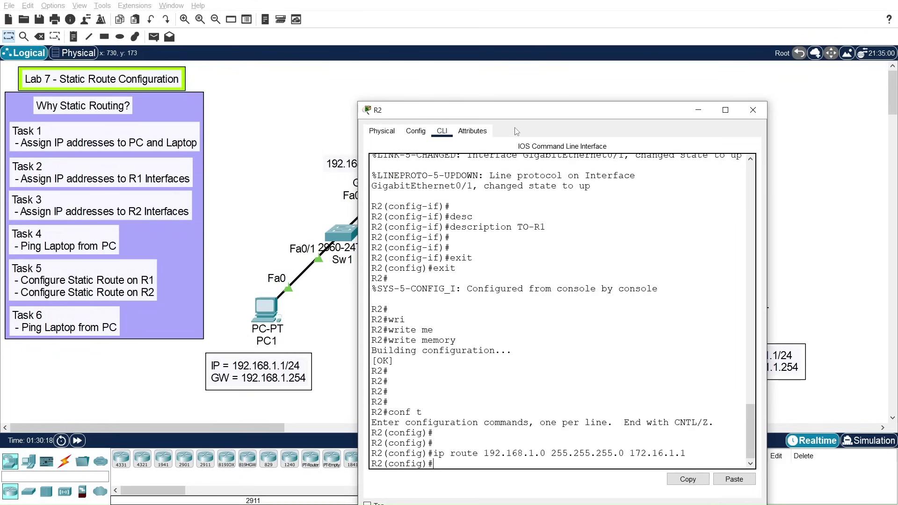
type("exit")
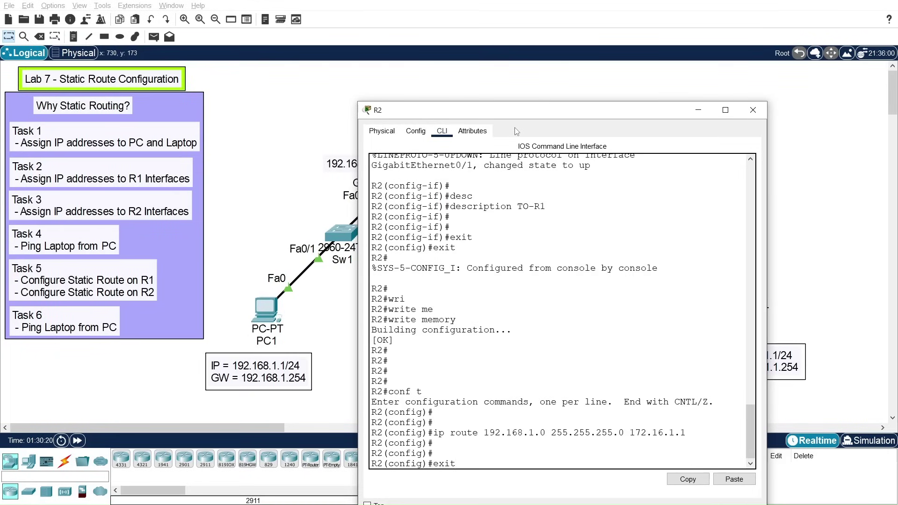
key("Return")
key("Return")
key("Return")
Step: Save with 'copy running-config startup-config', accepting the default filename, then close R2's window
type("cop")
key("Tab")
type("run")
key("Tab")
type("star")
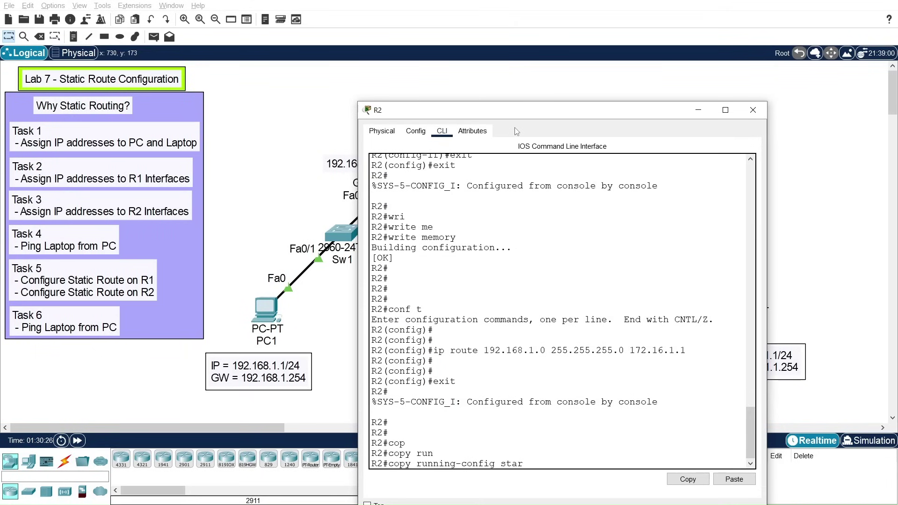
key("BackSpace")
key("Tab")
key("Return")
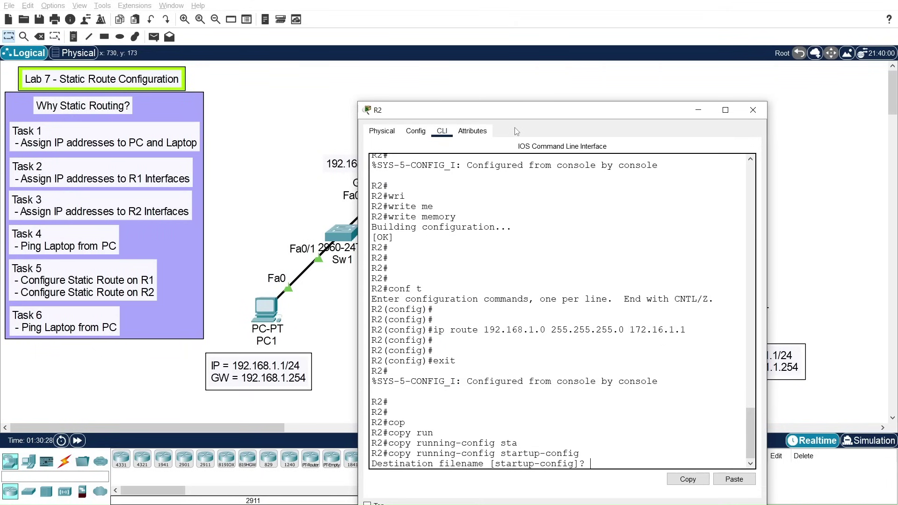
key("Return")
key("Return")
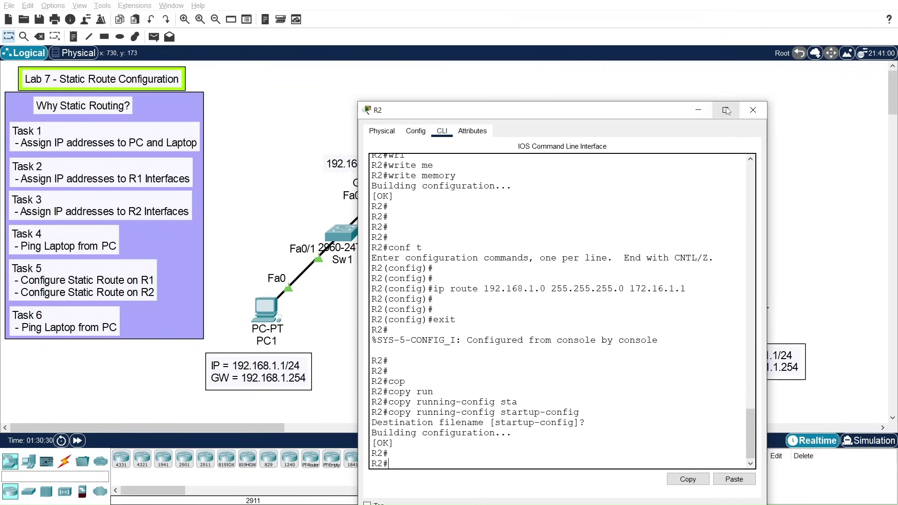
left_click(754, 110)
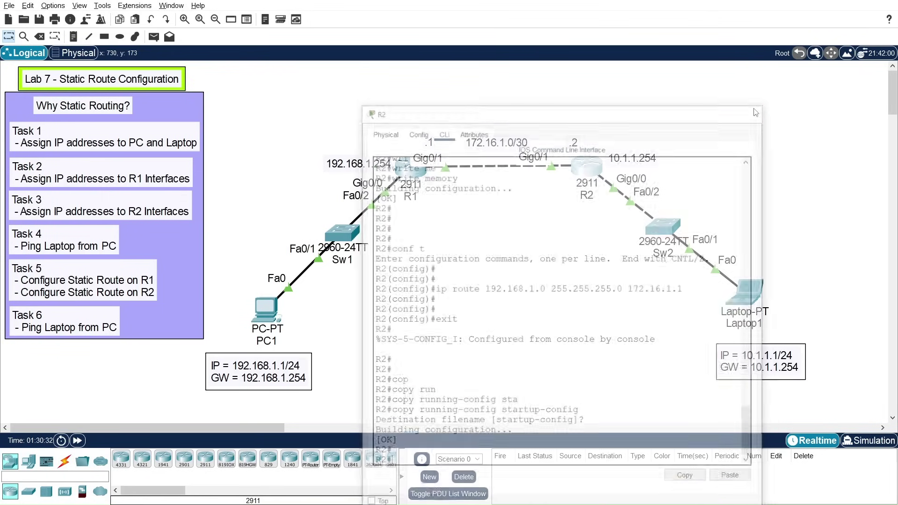
Step: Ping 10.1.1.1 twice from PC1's command prompt, getting 4/4 replies, then close PC1
left_click(266, 316)
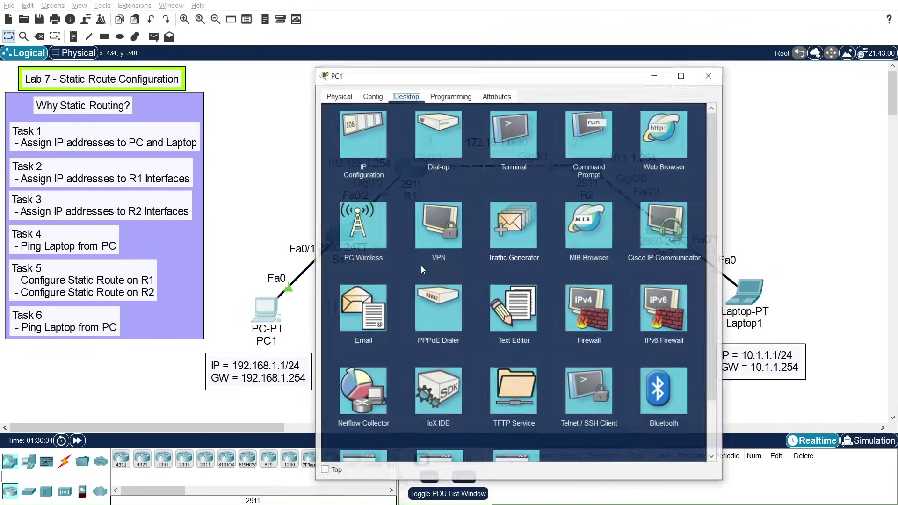
left_click(574, 142)
left_click_drag(545, 76, 353, 22)
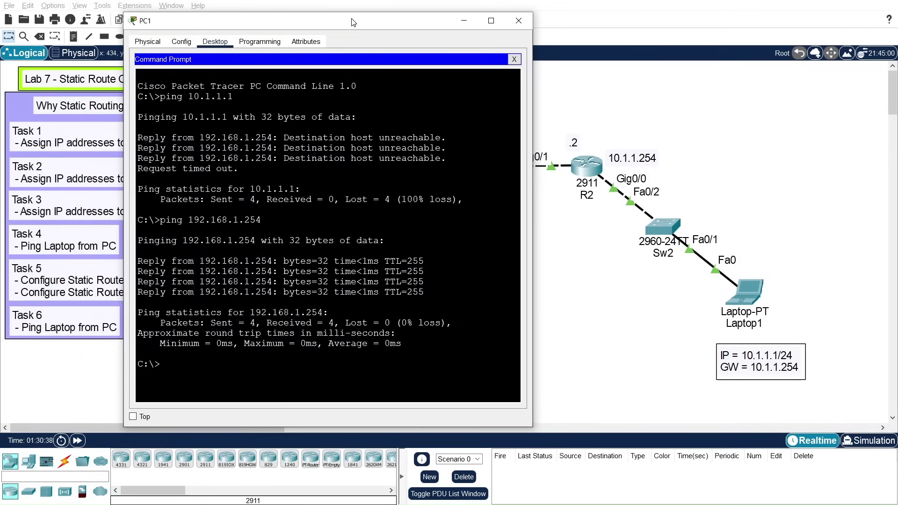
type("ping 10.1.1.1")
key("Return")
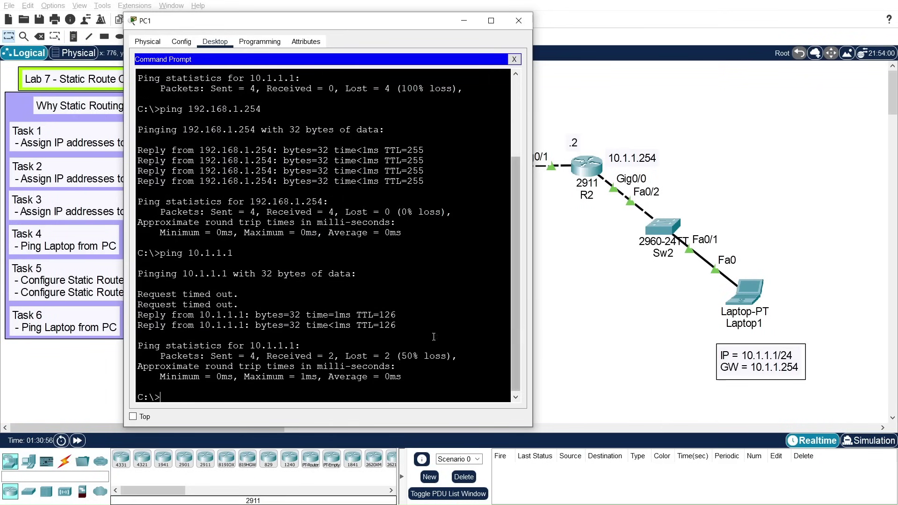
key("Up")
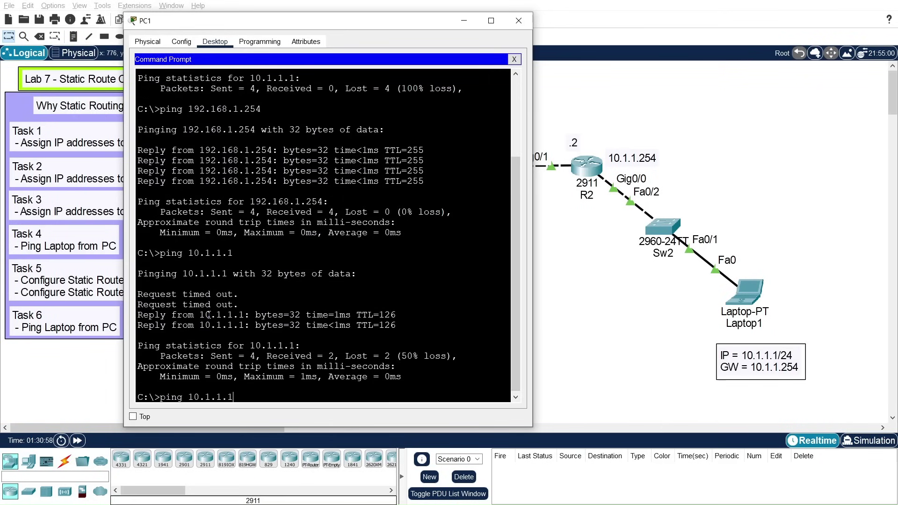
key("Return")
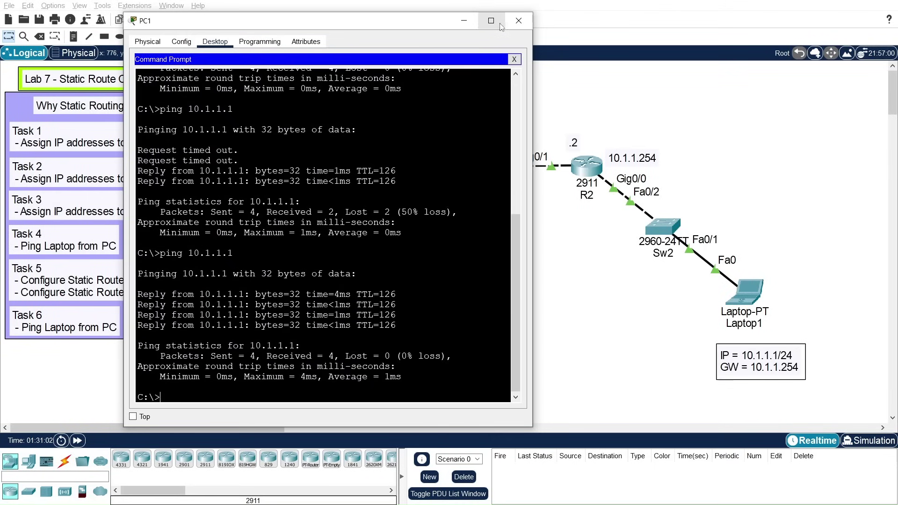
left_click(515, 24)
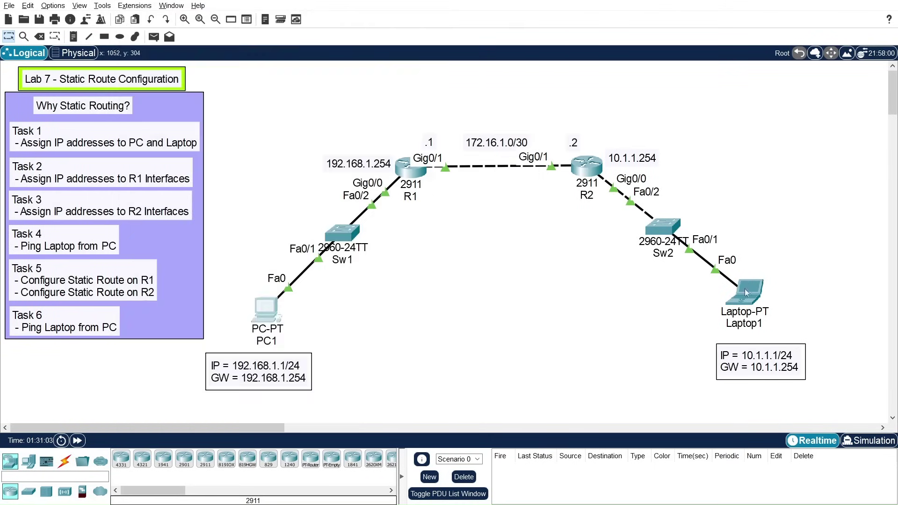
Step: Ping PC1 at 192.168.1.1 from Laptop1 with 4/4 replies, close Laptop1, and nudge R1
left_click(746, 291)
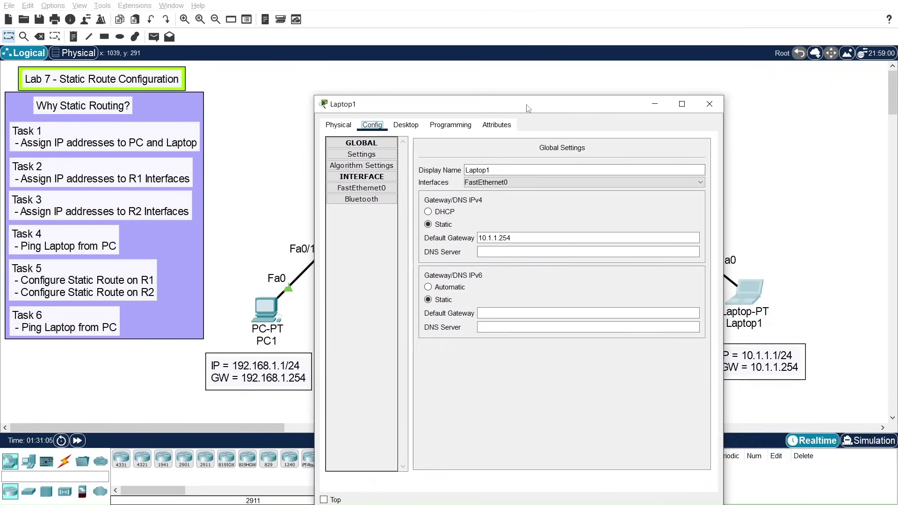
left_click_drag(528, 105, 607, 68)
left_click(497, 89)
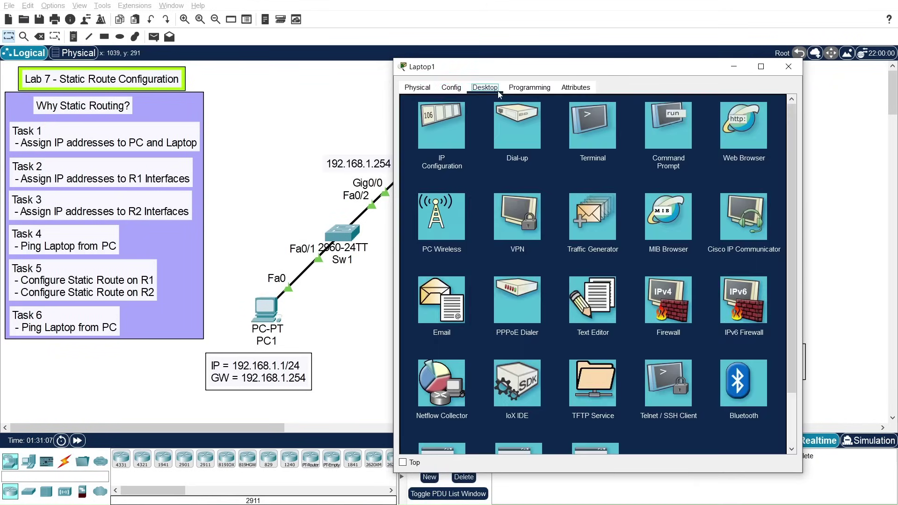
left_click(669, 136)
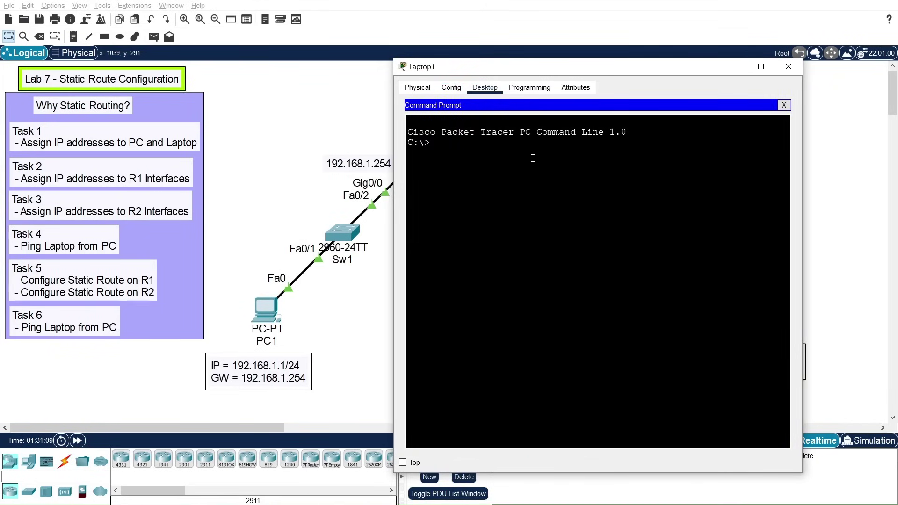
type("ping 192.168.1.1")
key("Return")
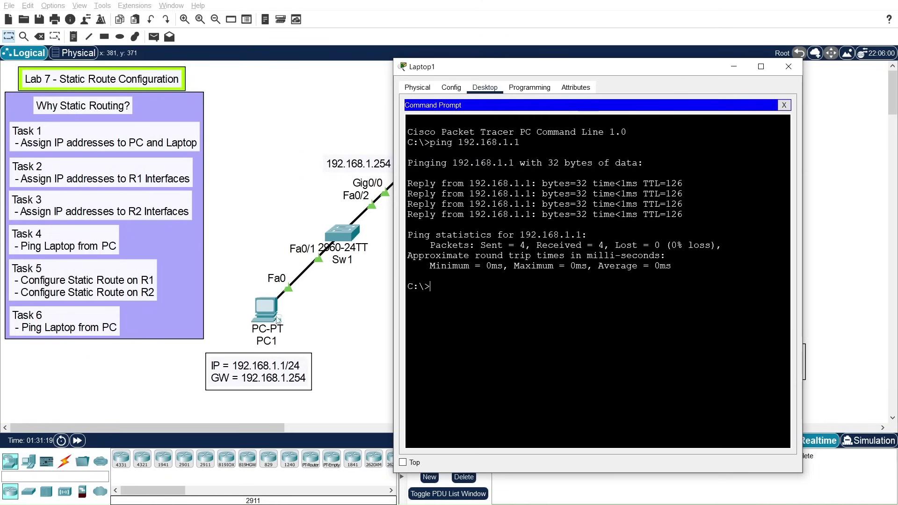
left_click(790, 69)
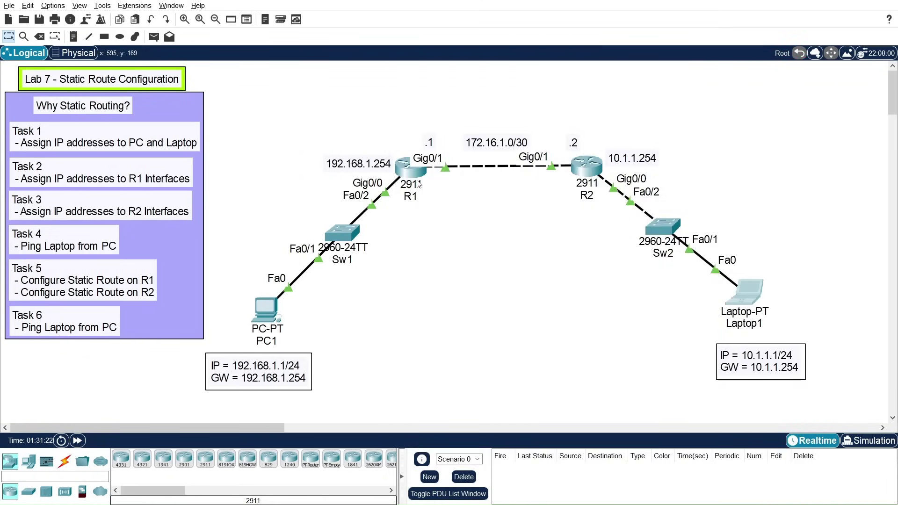
left_click_drag(409, 174, 413, 177)
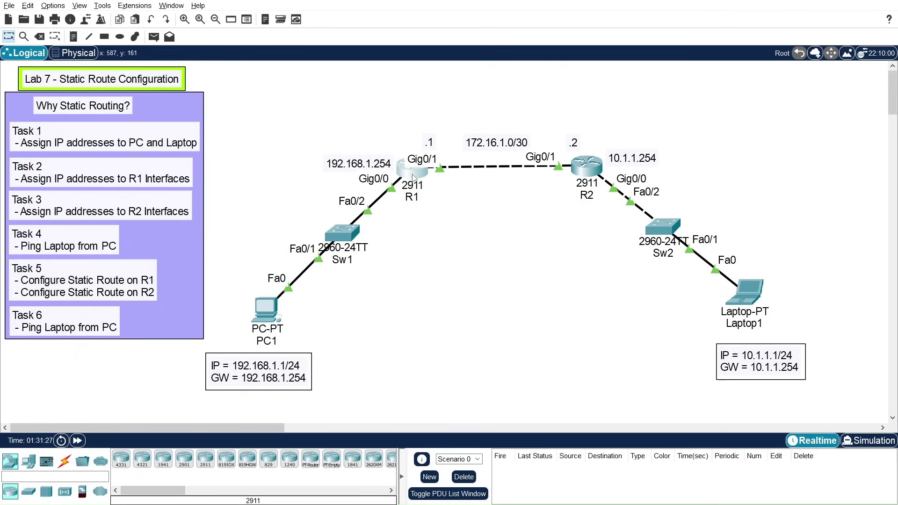
Step: Load the Lab 8 - OSPF Configuration .pkt file showing PC1, R1–R3 and PC2
mouse_move(416, 185)
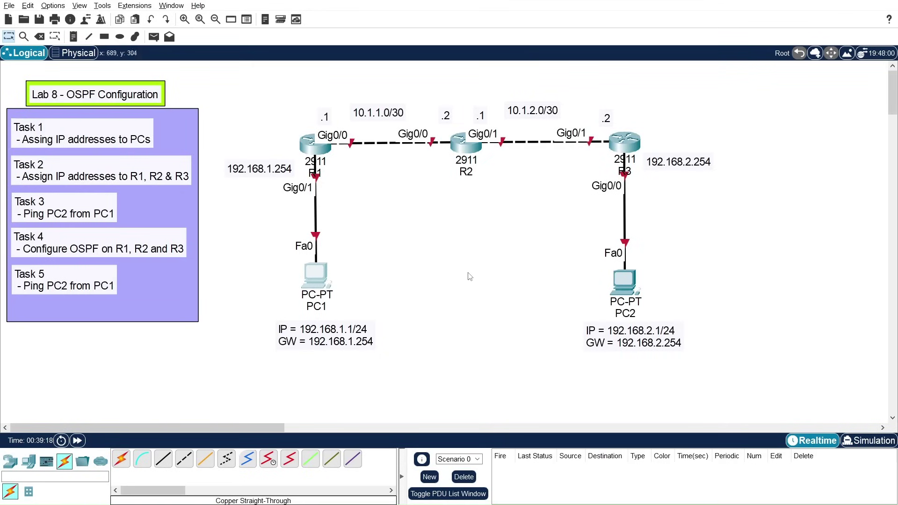
Step: Drag the PC1 icon a few pixels down in the Logical workspace
left_click_drag(315, 273, 315, 280)
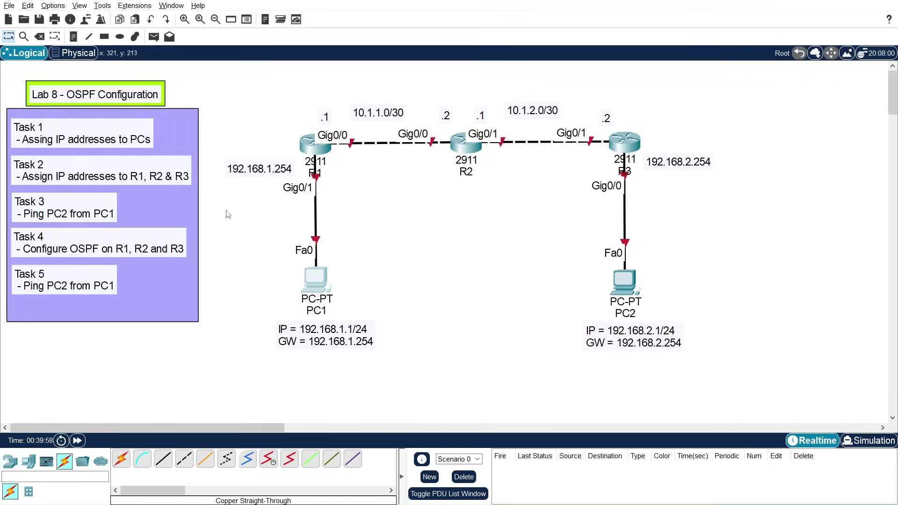
left_click(318, 282)
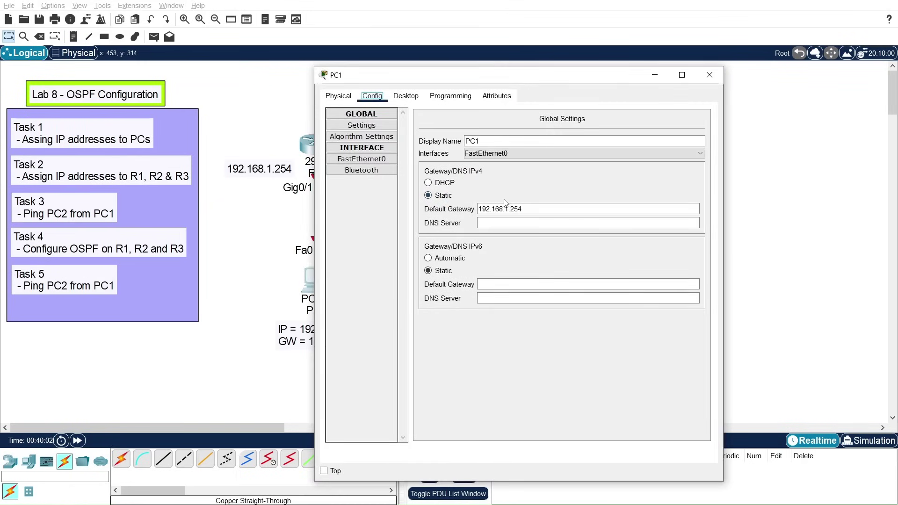
left_click_drag(521, 76, 594, 59)
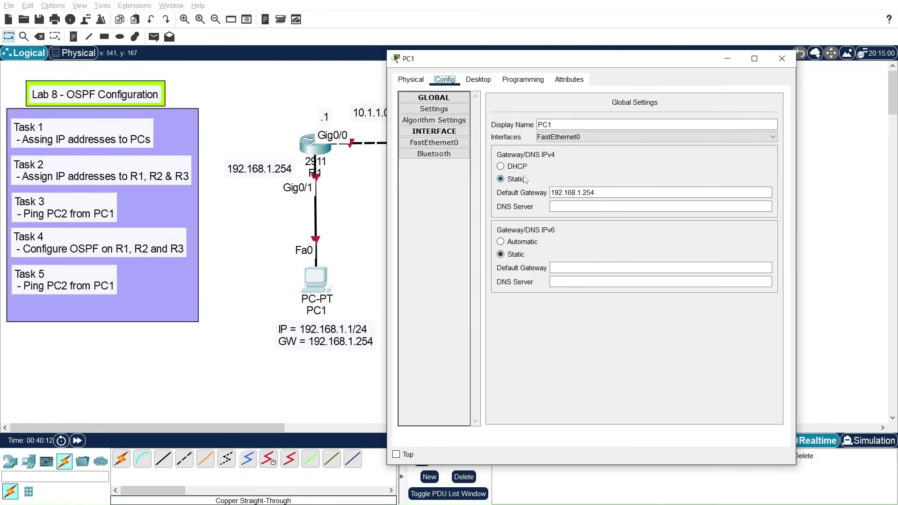
left_click(426, 143)
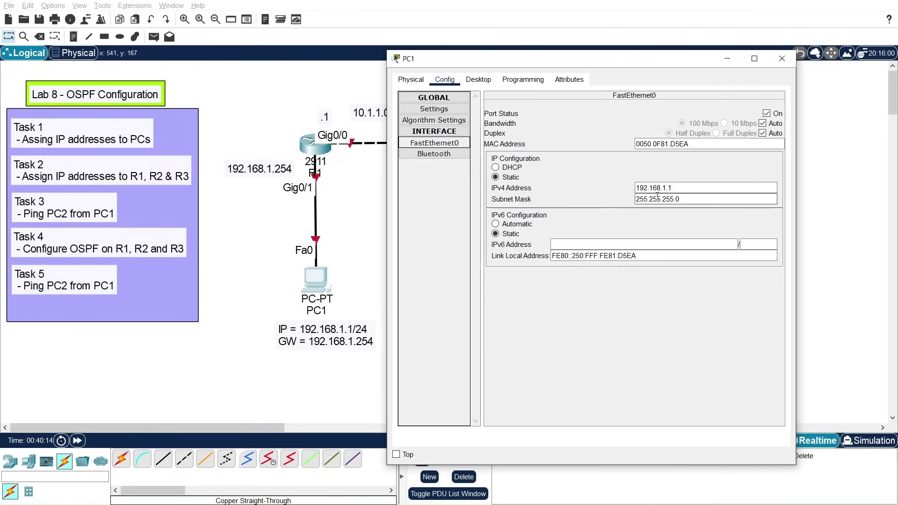
left_click(681, 188)
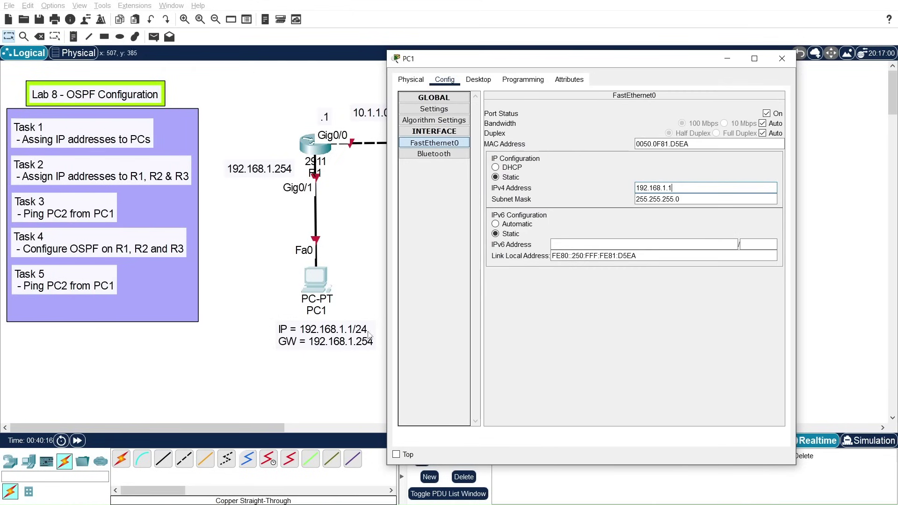
left_click(780, 59)
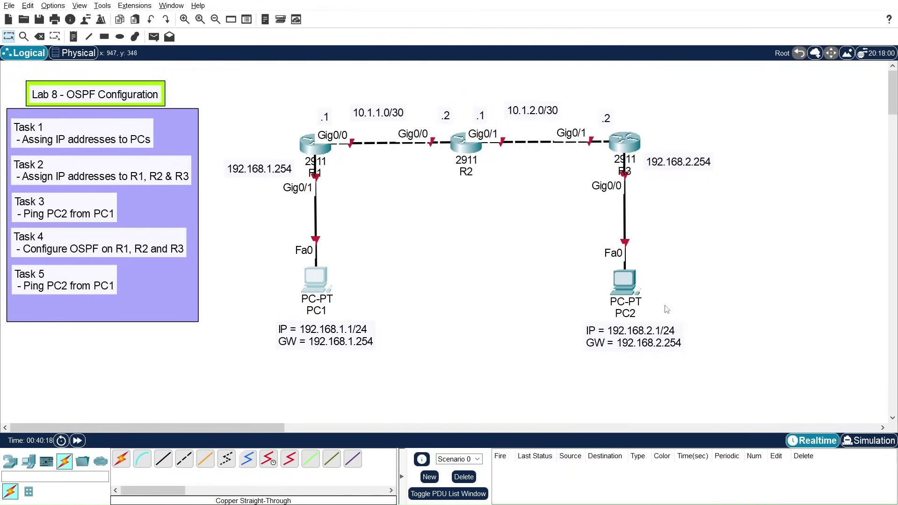
left_click(628, 297)
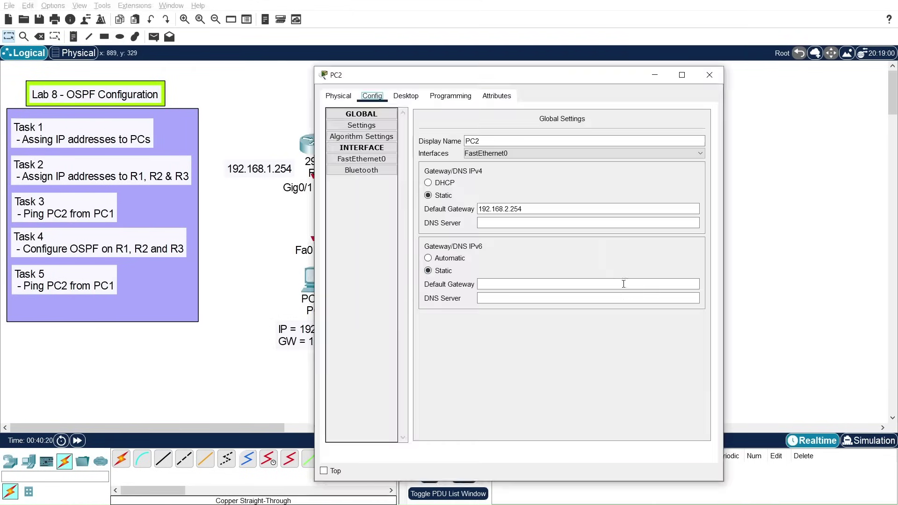
left_click_drag(482, 79, 267, 88)
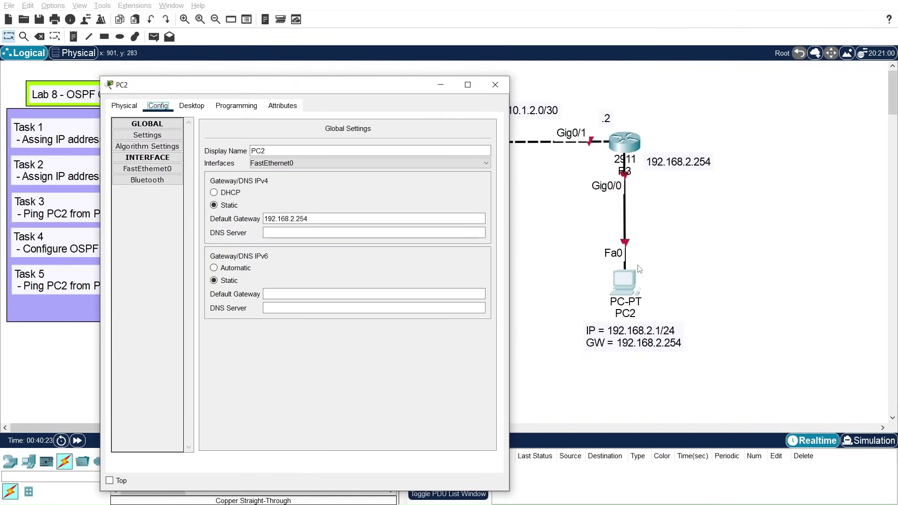
left_click(147, 169)
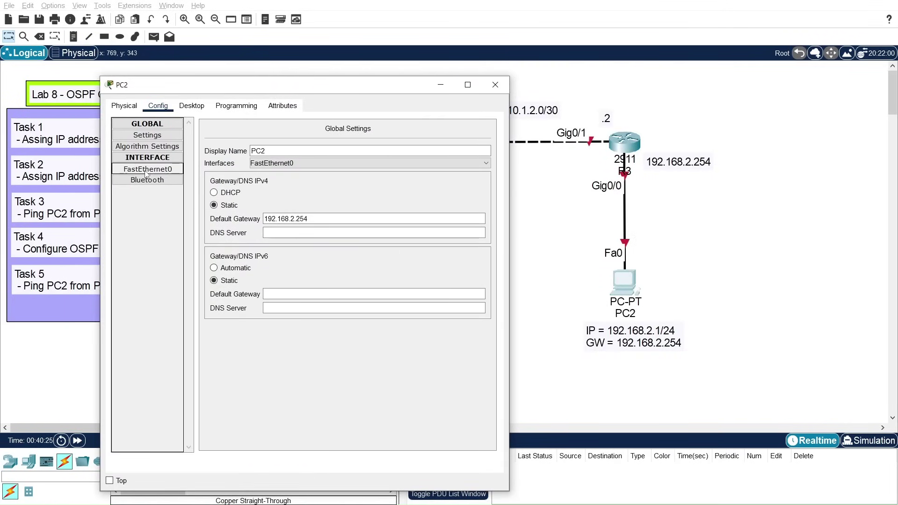
left_click(495, 86)
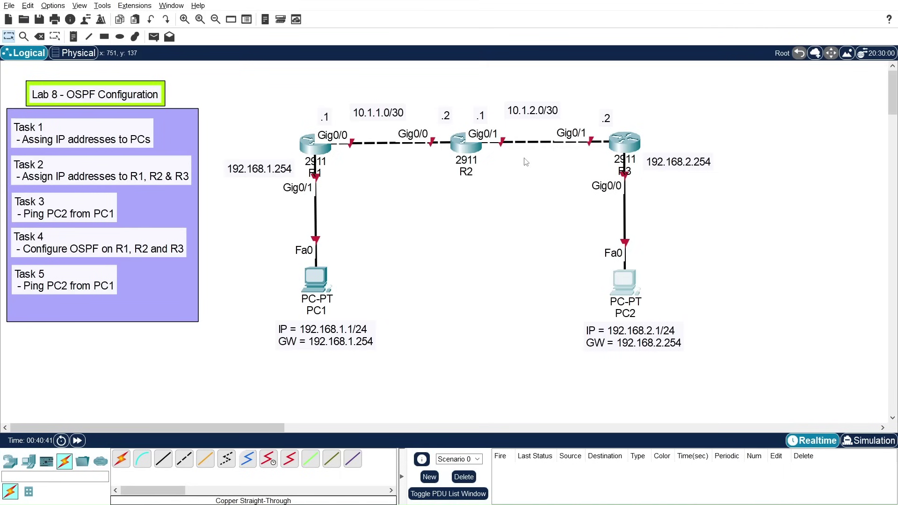
Step: Open R1's CLI, skip the initial setup dialog and set the hostname to R1
left_click(313, 153)
left_click(399, 95)
left_click_drag(445, 78, 575, 50)
type("no")
key("Return")
key("Return")
key("Return")
type("en")
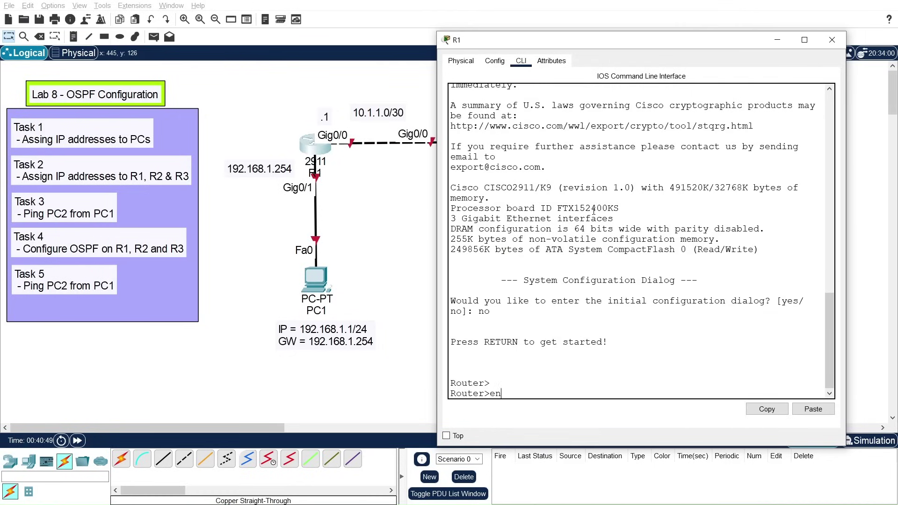
key("Return")
type("conf t")
key("Return")
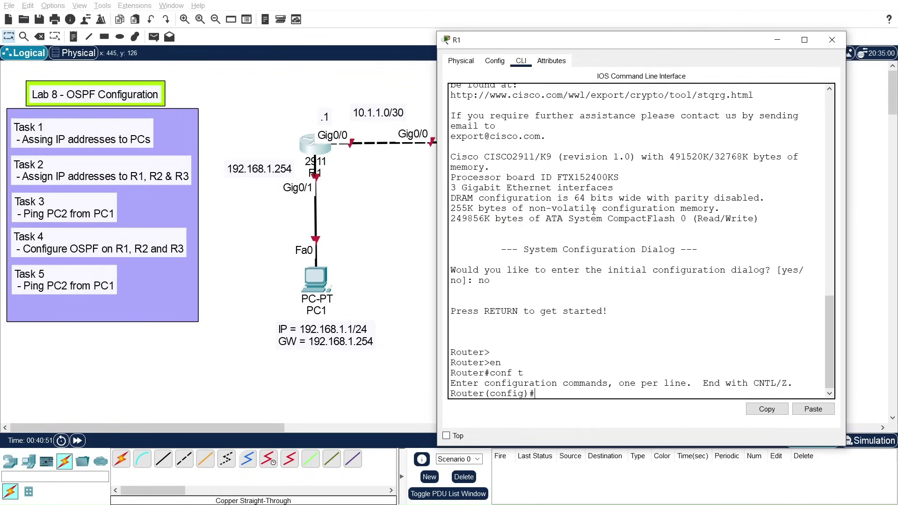
type("host")
key("Tab")
type("R")
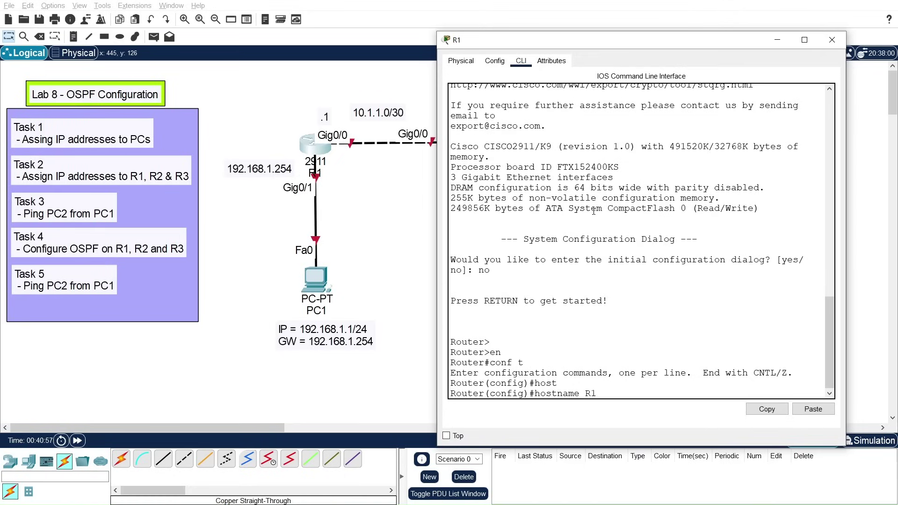
type("1")
key("Return")
key("Return")
key("Return")
key("Return")
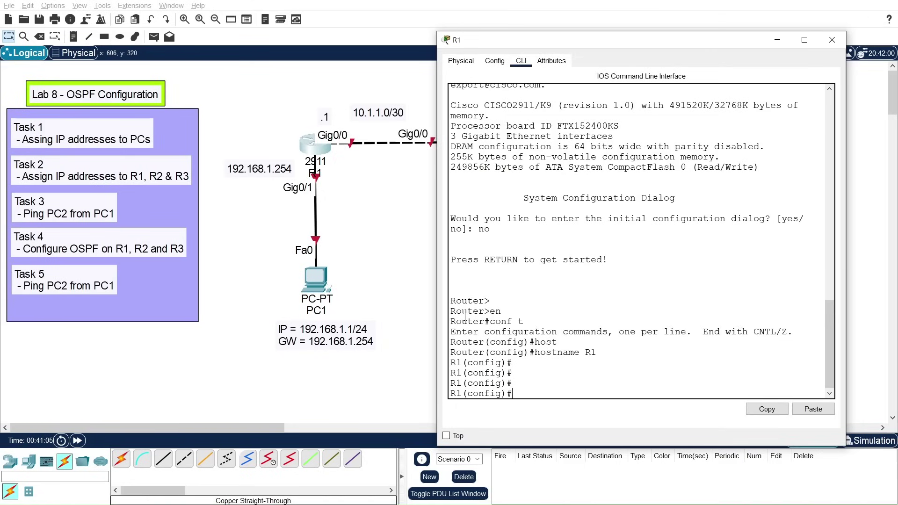
Step: Assign 192.168.1.254 255.255.255.0 to R1's GigabitEthernet0/1 interface
type("int")
key("Tab")
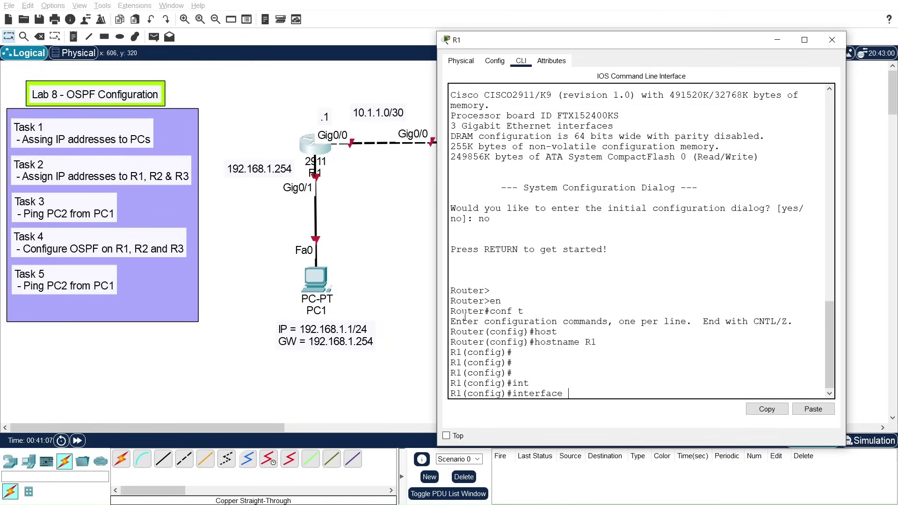
type("gi")
key("Tab")
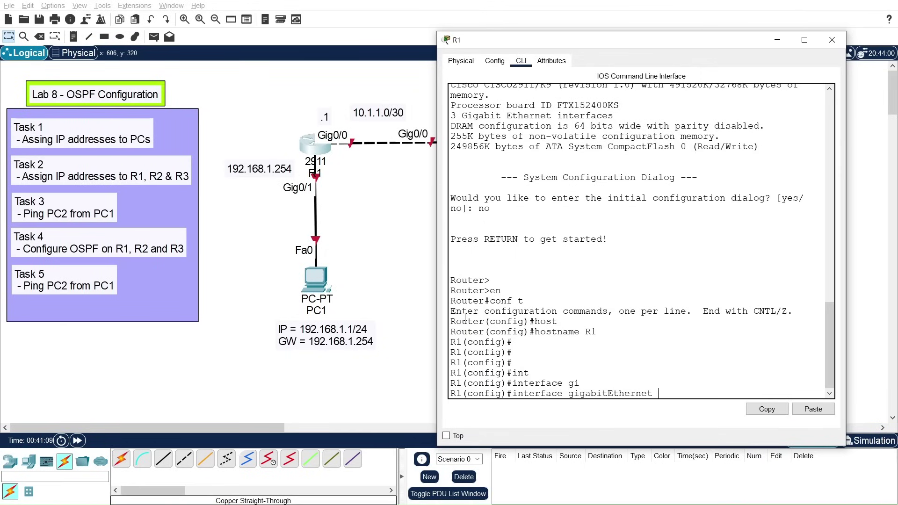
type("0/1")
key("Return")
type("ip")
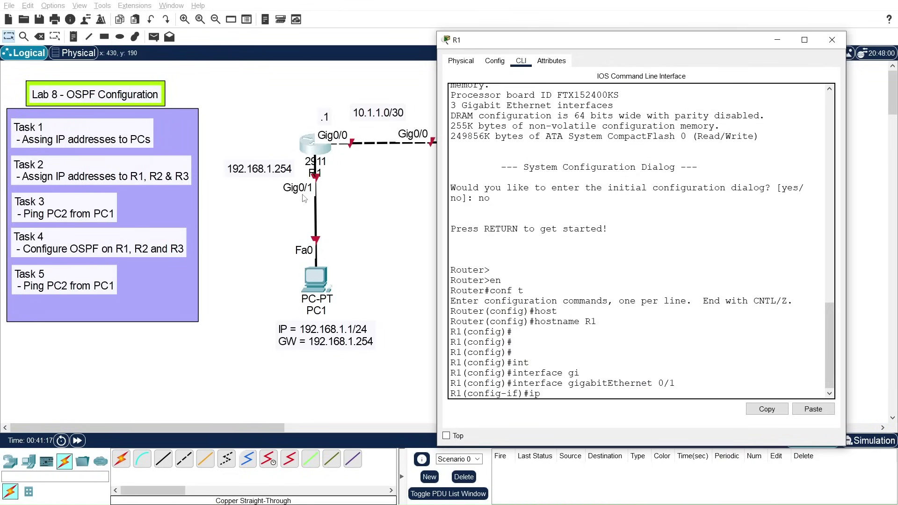
type(" add")
key("Tab")
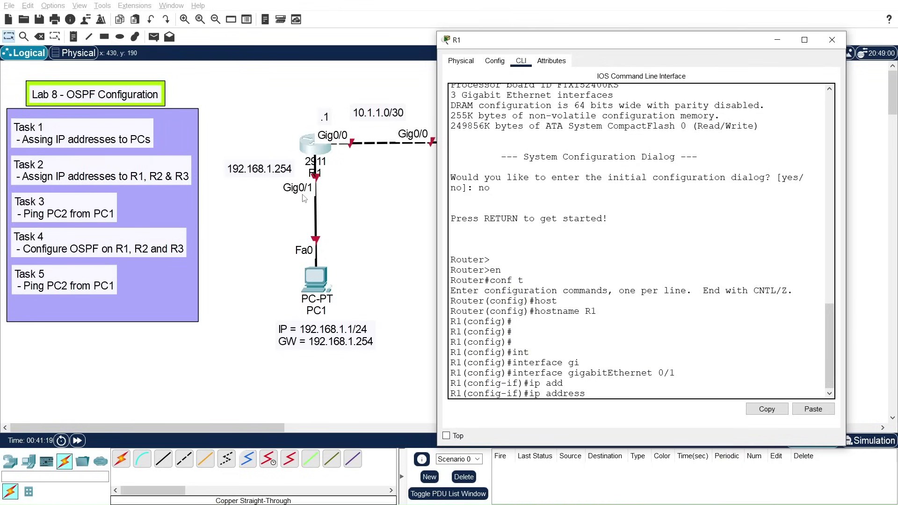
type("192.168.1.254 255.255.255.0")
key("Return")
key("Return")
key("Return")
key("Return")
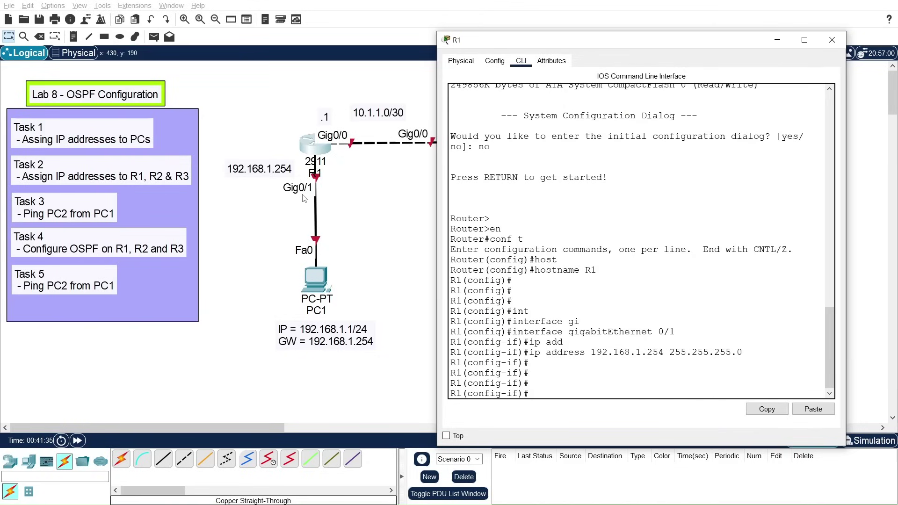
Step: Enable Gig0/1 with no shutdown and give it the description TO-PC1
type("no shut")
key("Tab")
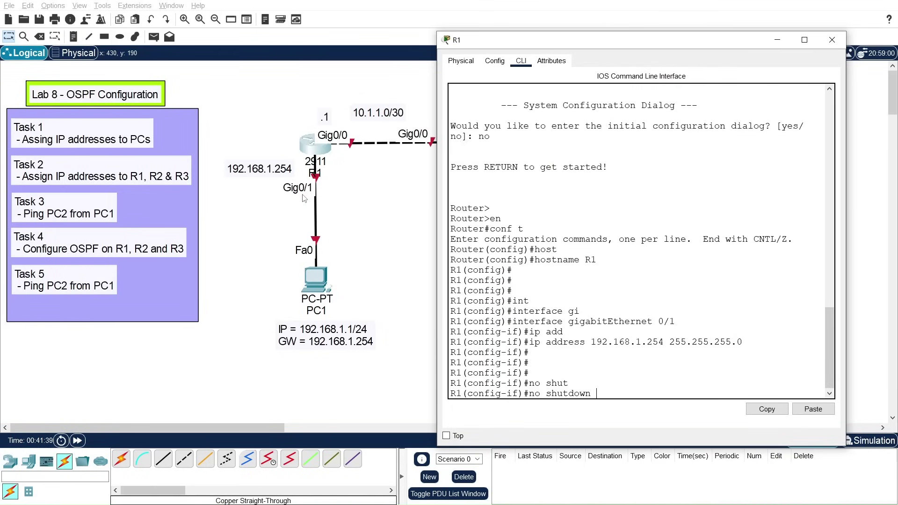
key("Return")
key("Return")
key("Return")
key("Return")
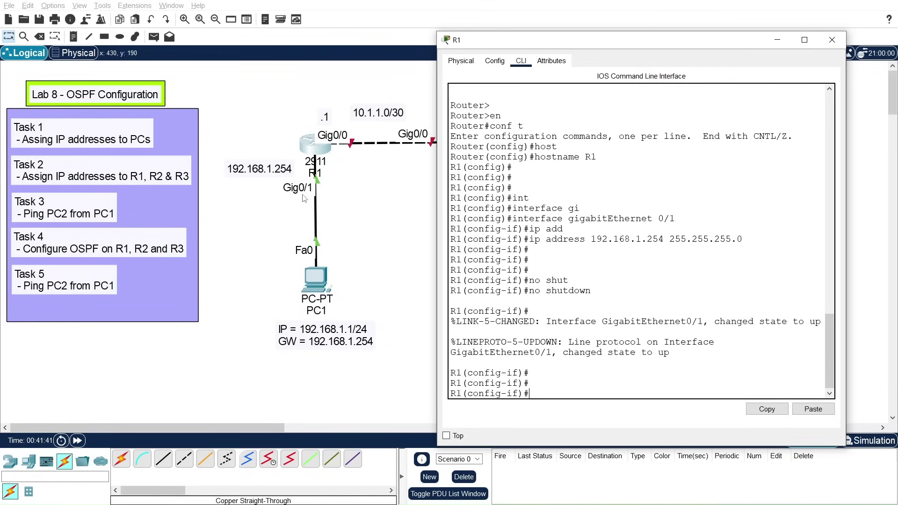
type("des")
key("Tab")
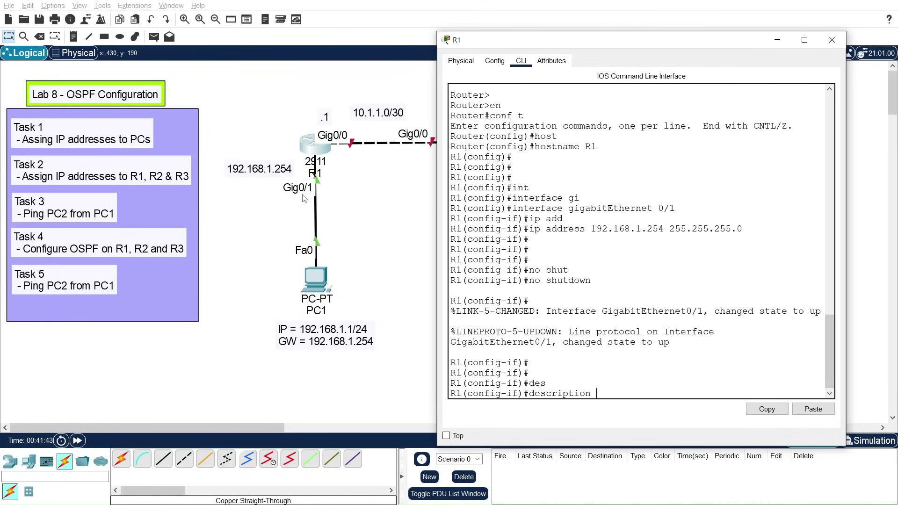
type("TO-PC1")
key("Return")
key("Return")
key("Return")
type("exit")
key("Return")
key("Return")
key("Return")
Step: Assign 10.1.1.1 255.255.255.252 to R1's GigabitEthernet0/0 interface
type("int")
key("Tab")
type("gi")
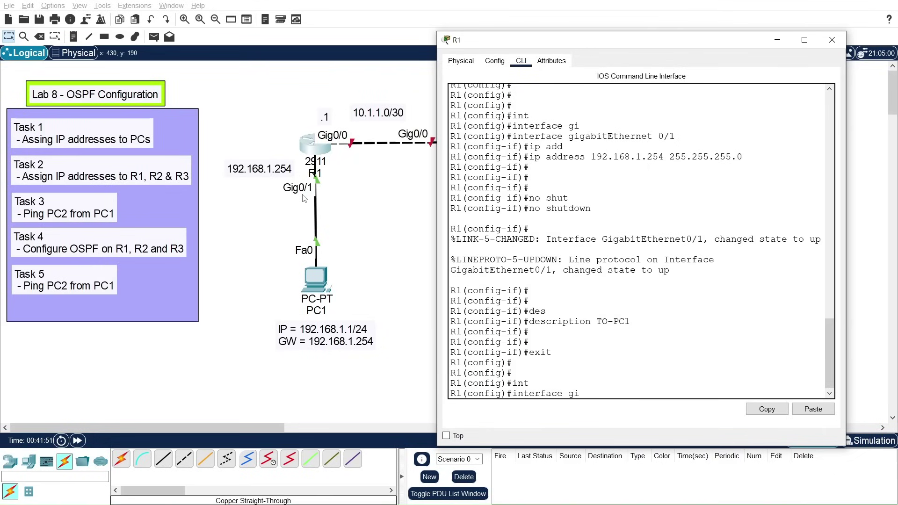
key("Tab")
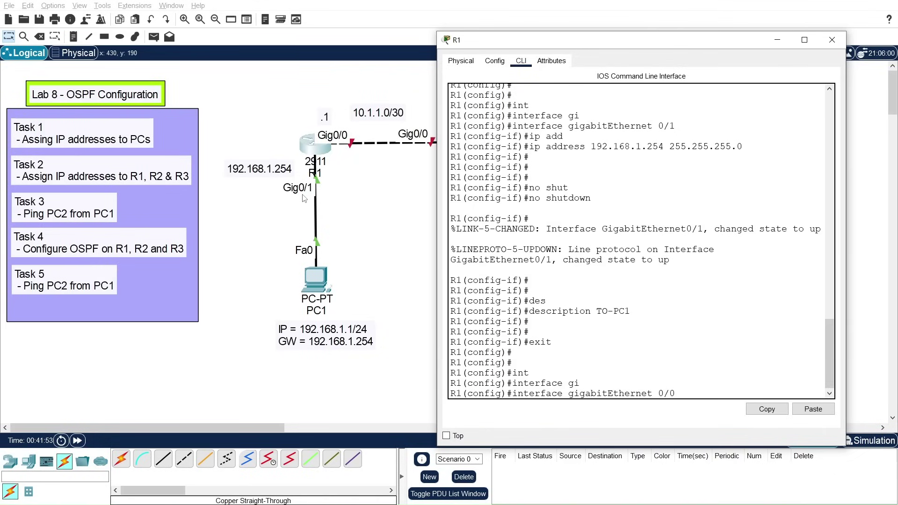
type("0/0")
key("Return")
key("Return")
key("Return")
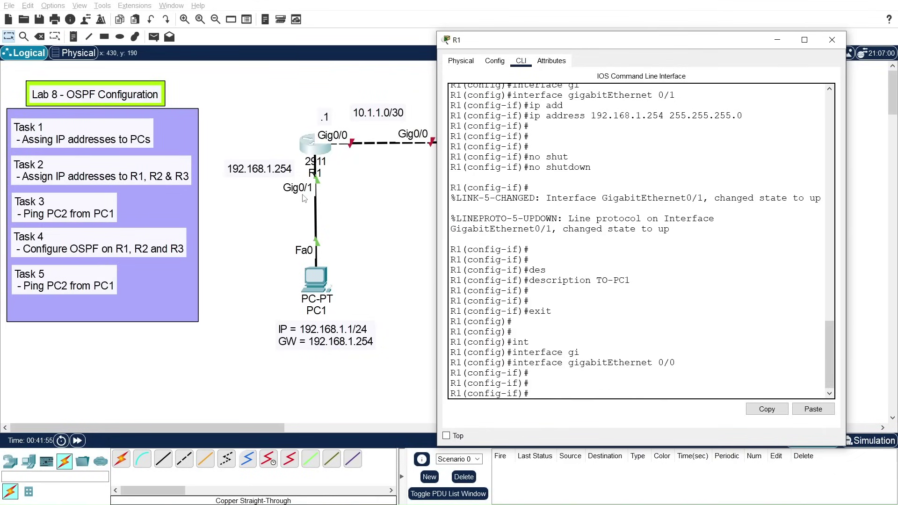
type("ip add")
key("Tab")
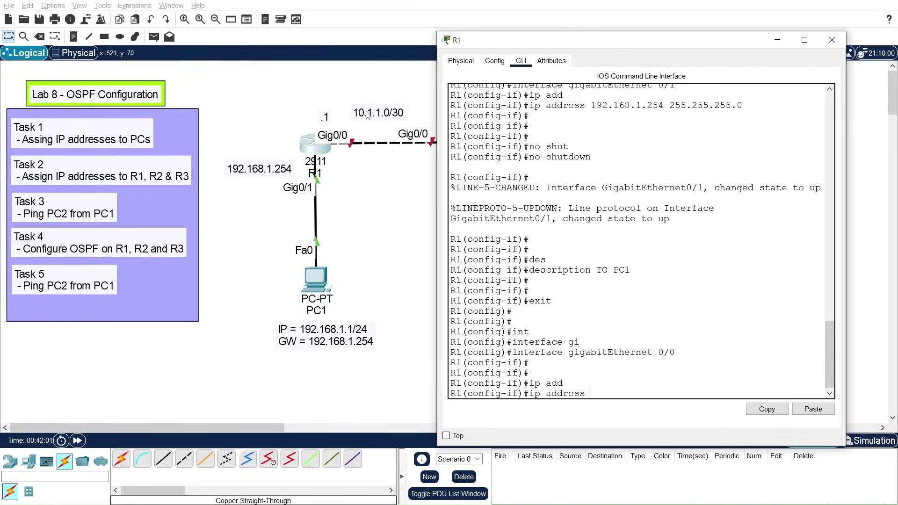
type("10.1.1.1 255.255.255")
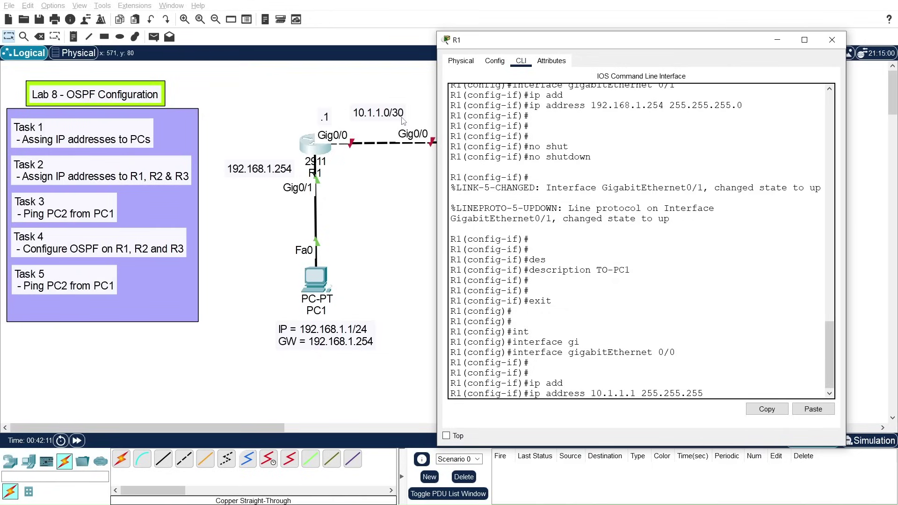
type(".252")
key("Return")
key("Return")
key("Return")
Step: Enable Gig0/0, describe it TO-R2, and return to privileged mode
type("no shut")
key("Tab")
key("Return")
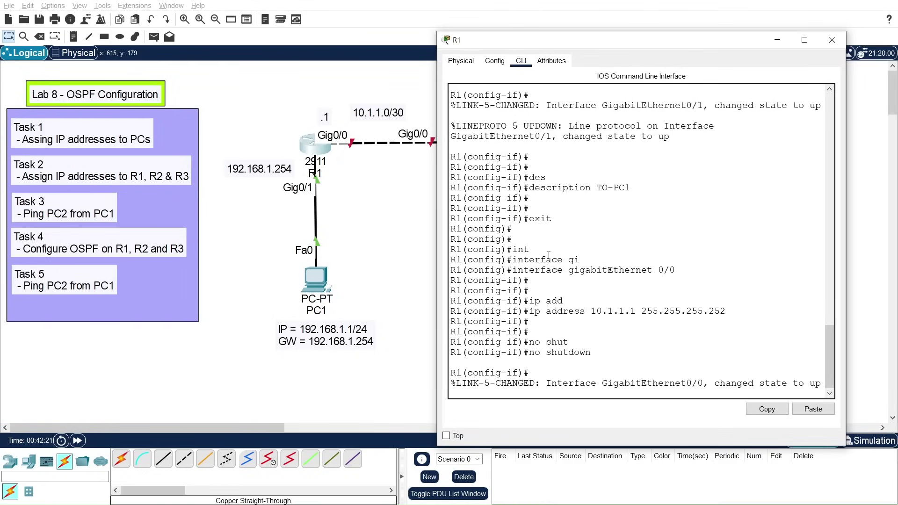
key("Return")
key("Return")
key("Return")
type("des")
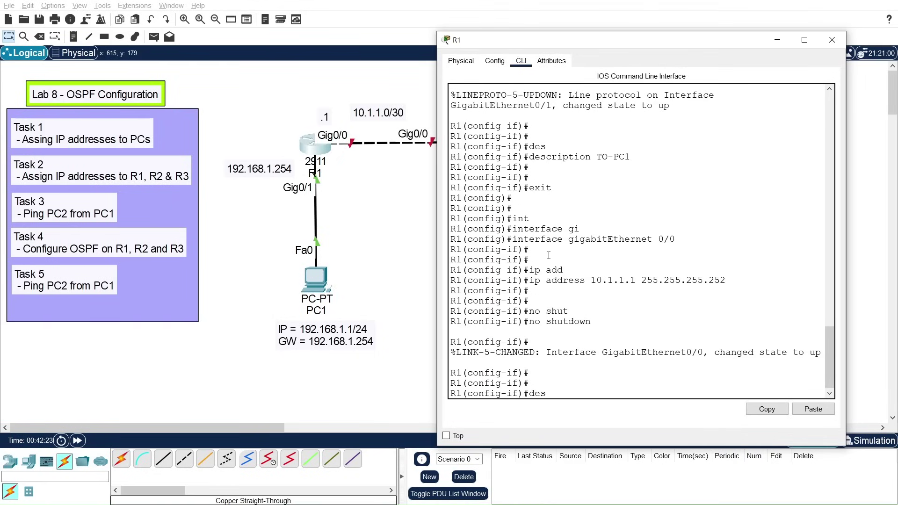
key("Tab")
type("TO-R")
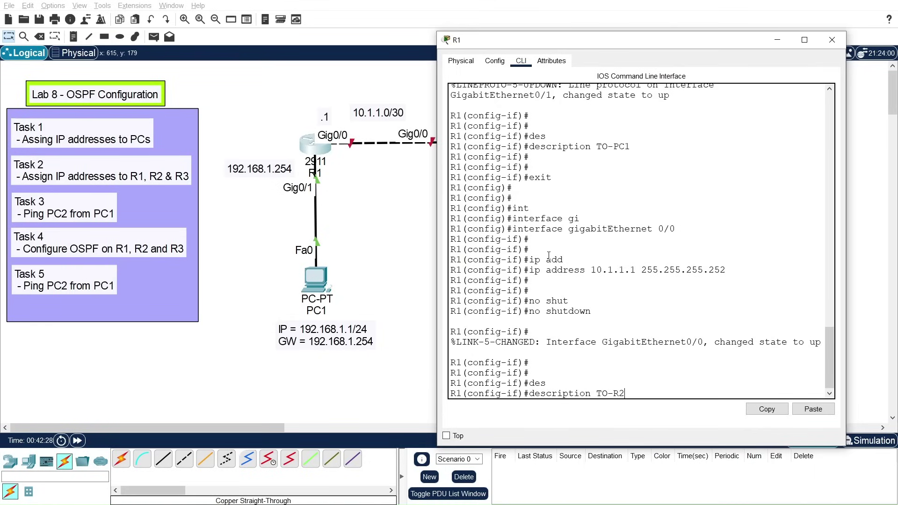
type("2")
key("Return")
key("Return")
key("Return")
key("Return")
key("Return")
type("exi")
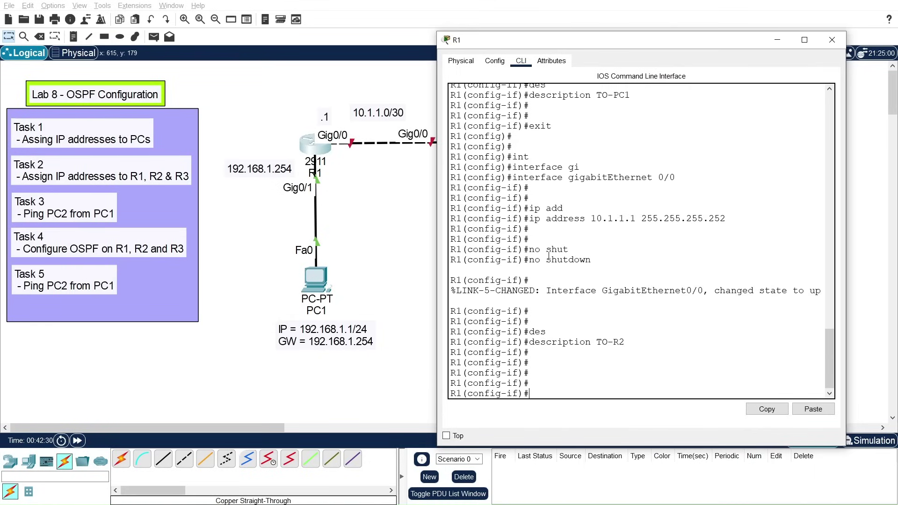
type("t")
key("Return")
key("Return")
key("Return")
type("exit")
key("Return")
Step: Save R1's running configuration with write memory
type("wri")
key("Tab")
type("me")
key("Tab")
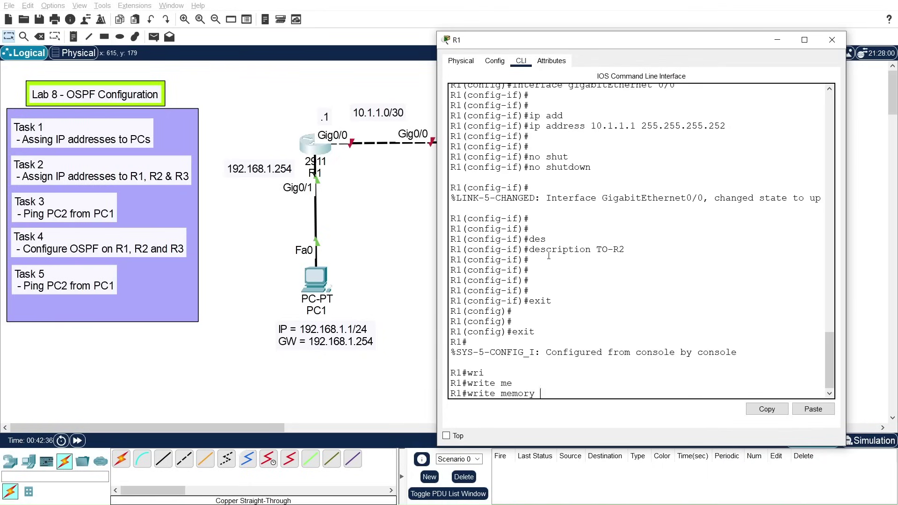
key("Return")
key("Return")
key("Return")
key("Return")
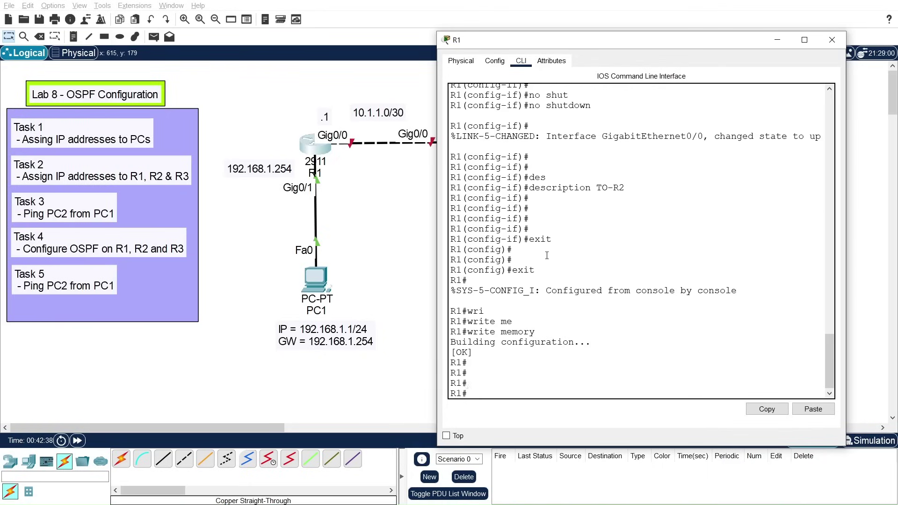
Step: Close R1, open R2's CLI, skip the setup dialog and enter enable mode
left_click(832, 40)
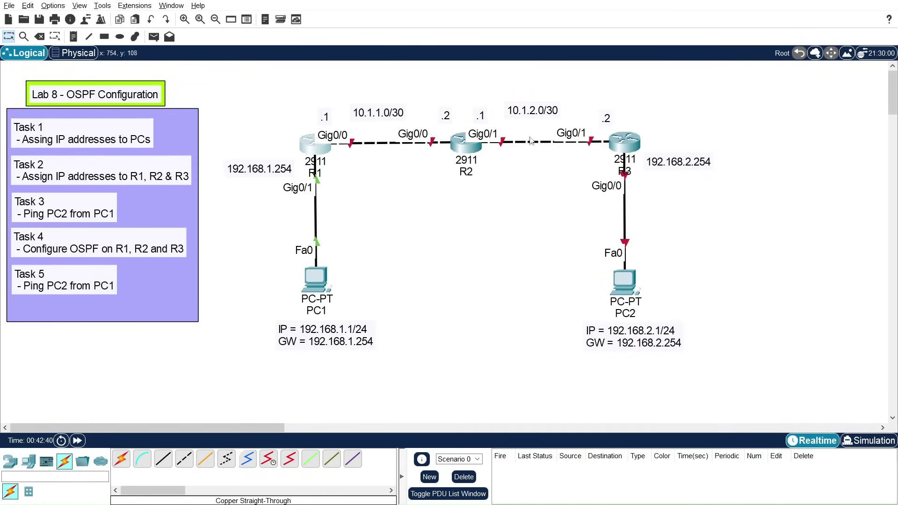
left_click(464, 151)
left_click_drag(495, 78, 719, 52)
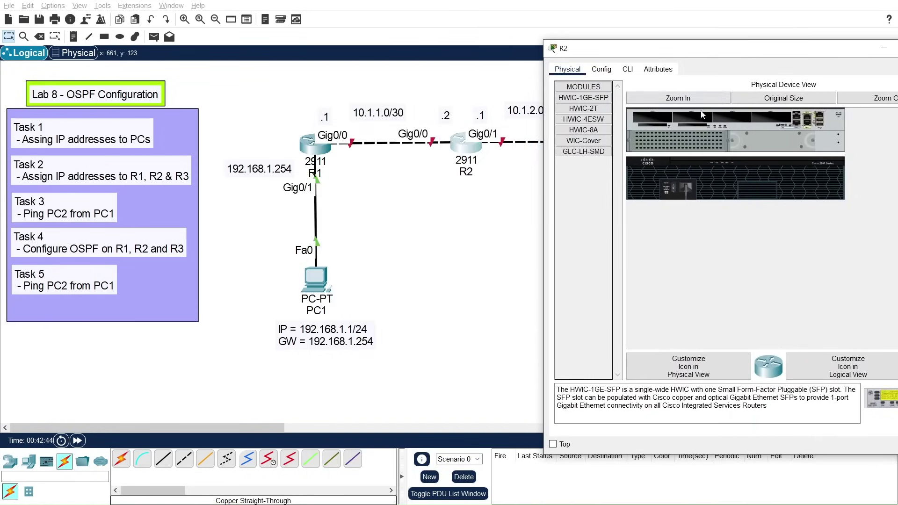
left_click(628, 69)
type("no")
key("Return")
key("Return")
key("Return")
type("en")
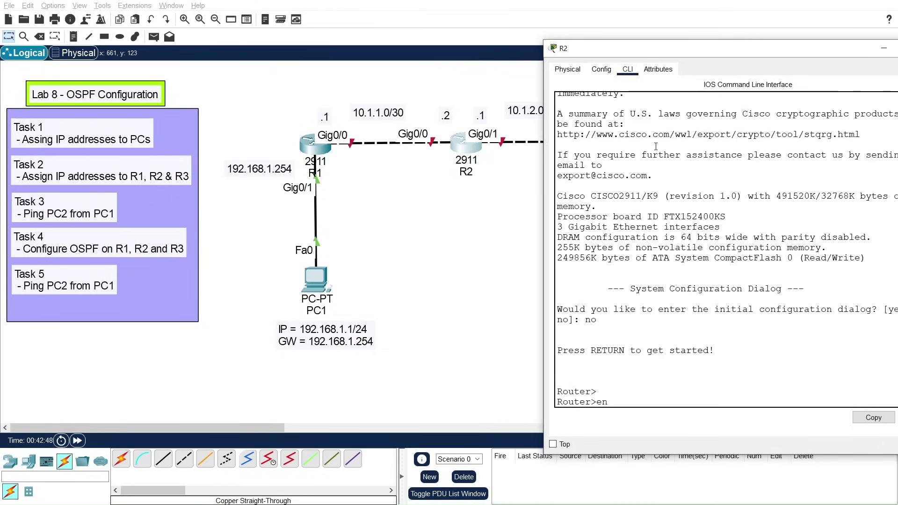
key("Return")
Step: Enter global configuration with conf t and set the hostname to R2
type("go")
key("Tab")
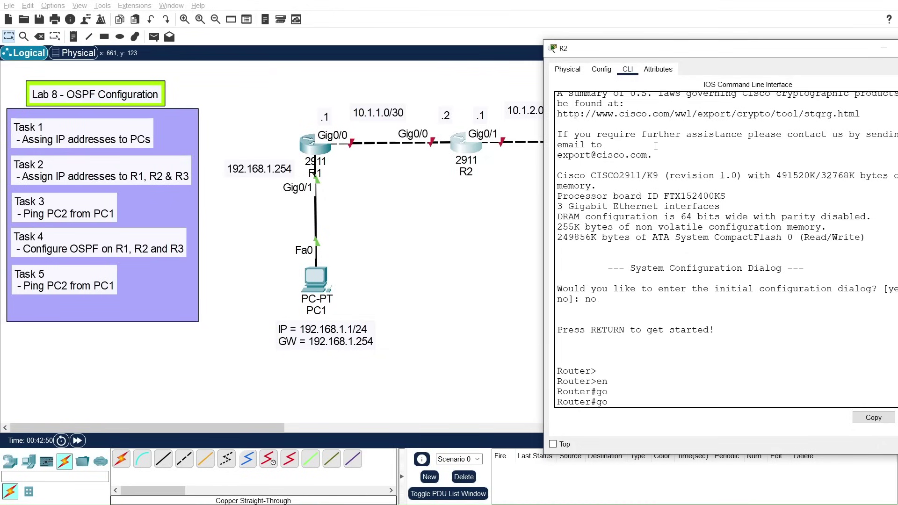
key("BackSpace")
type("l")
key("Tab")
key("BackSpace")
key("BackSpace")
type("conf")
key("Tab")
type("t")
key("Return")
key("Return")
key("Return")
type("ho")
key("Tab")
type("R2")
key("Return")
key("Return")
key("Return")
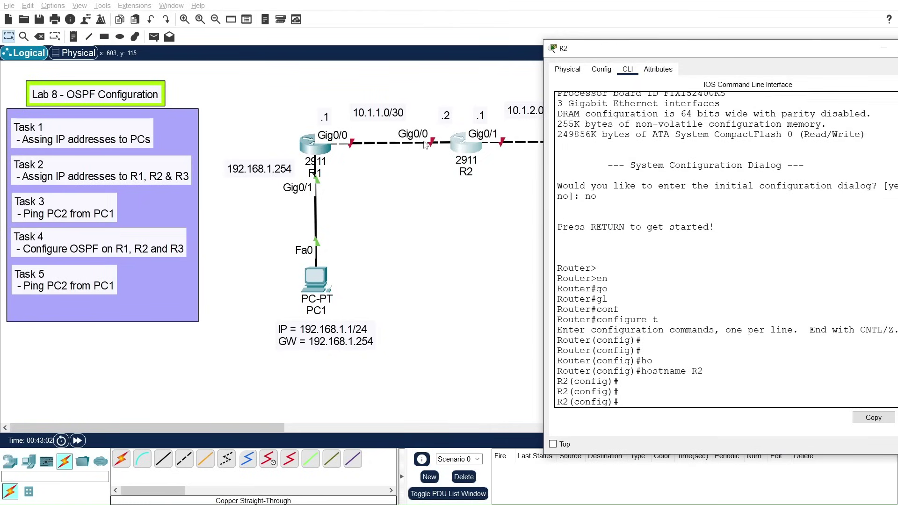
Step: Assign 10.1.1.2 255.255.255.252 to R2's GigabitEthernet0/0 interface
type("int")
key("Tab")
type("gi")
key("Tab")
type("0")
key("Return")
key("Return")
type("ip add")
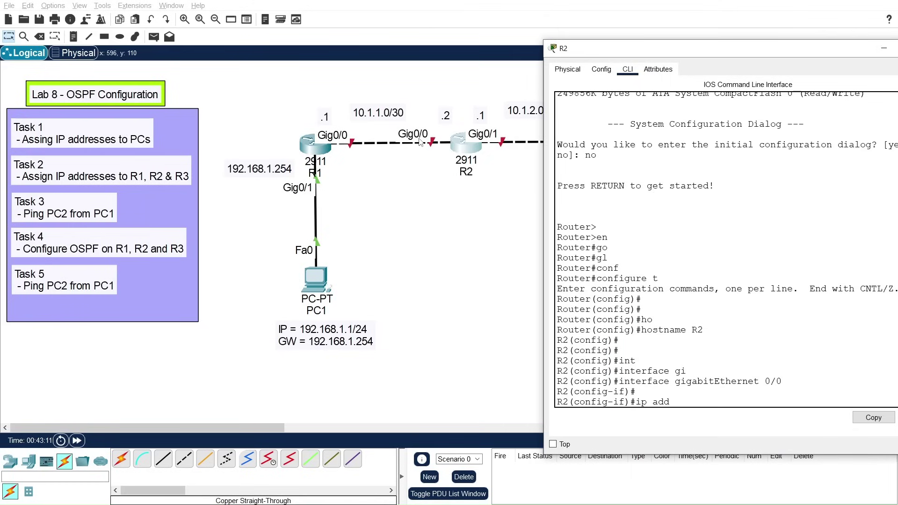
key("Tab")
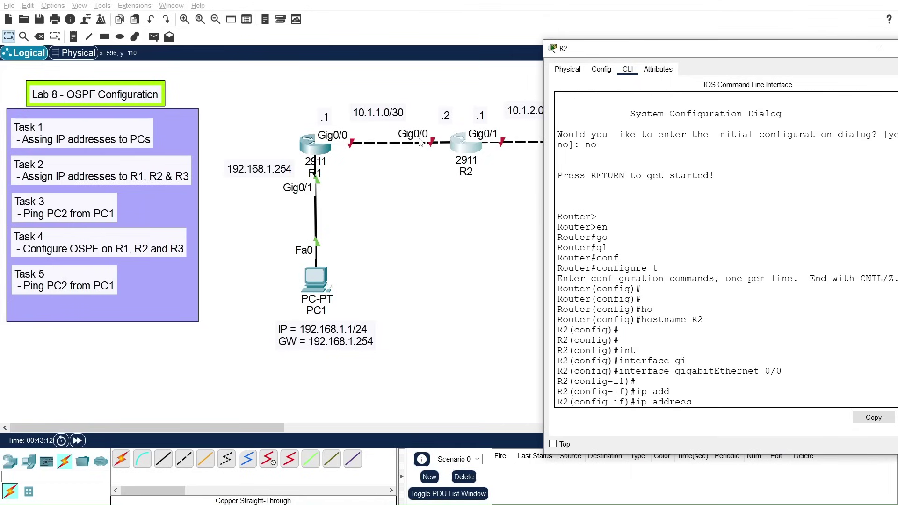
type("10.1.1.2 255.255.255.25")
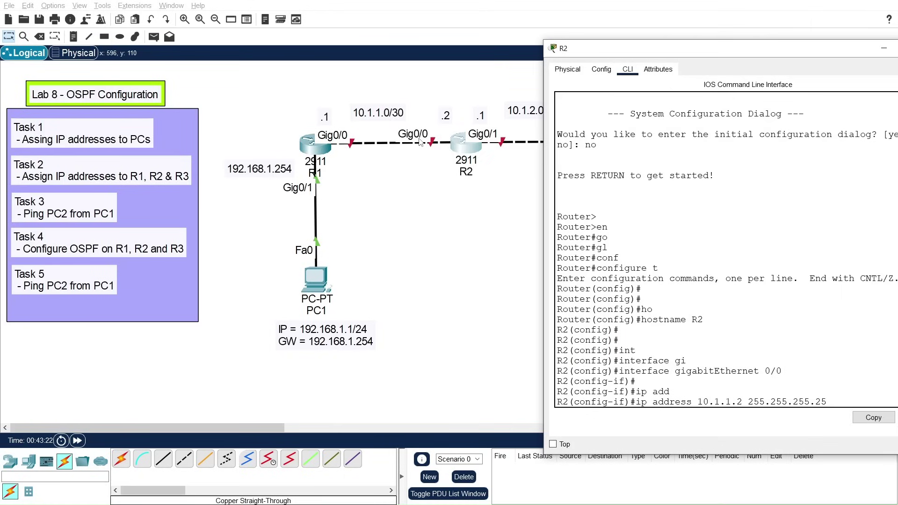
type("2")
key("Return")
key("Return")
key("Return")
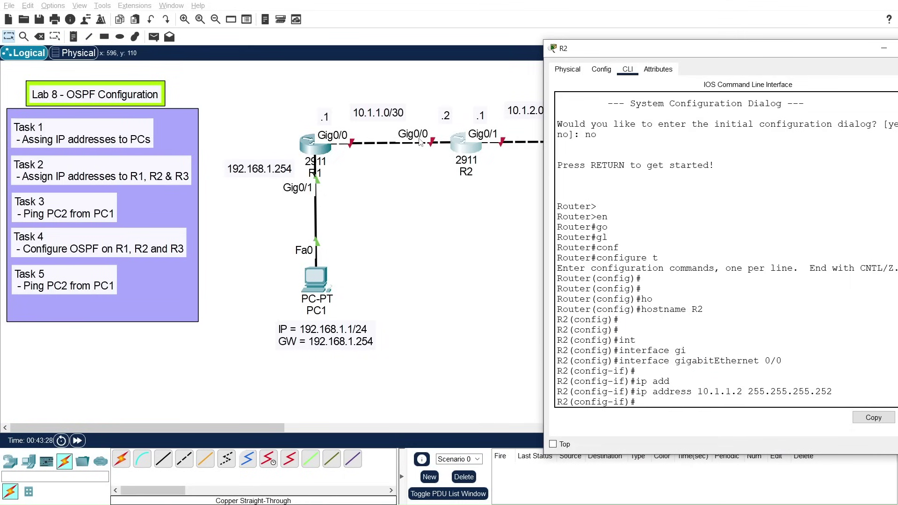
Step: Enable Gig0/0 with no shutdown and give it the description TO-R1
type("no")
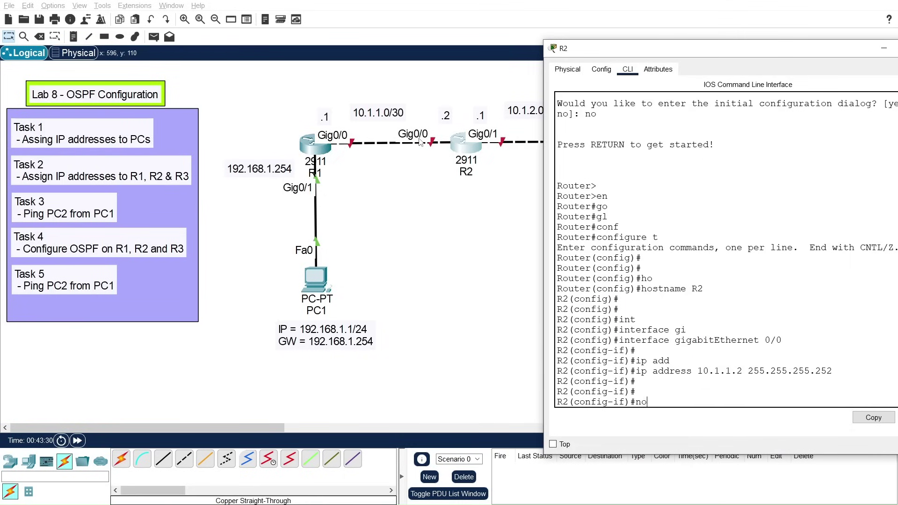
type(" shu")
key("Tab")
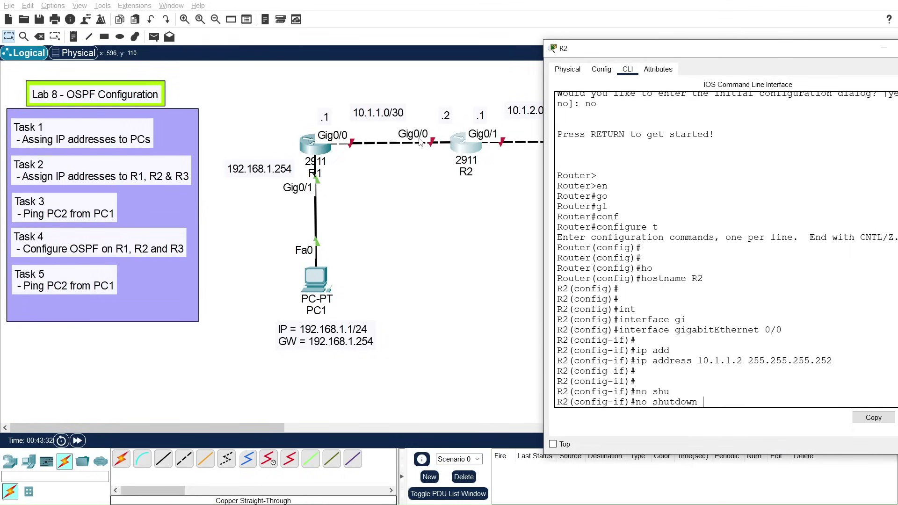
key("Return")
key("Return")
key("Return")
key("Return")
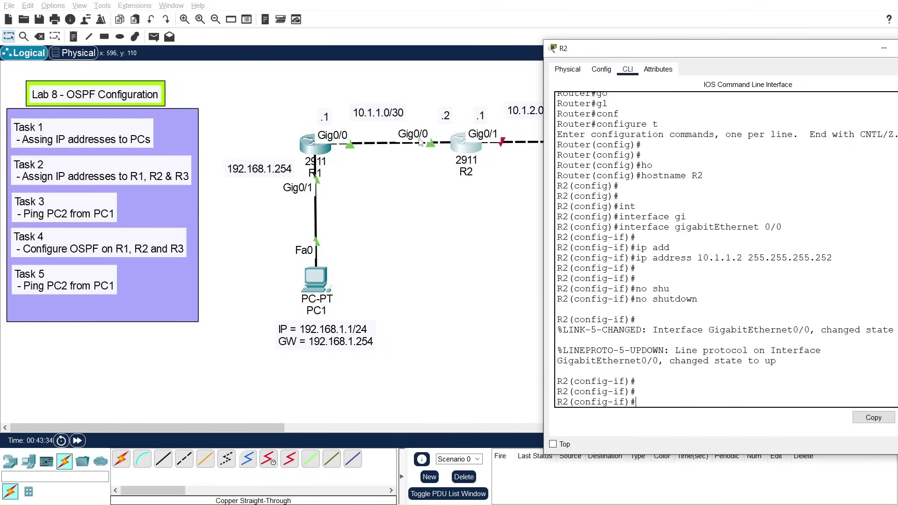
type("des")
key("Tab")
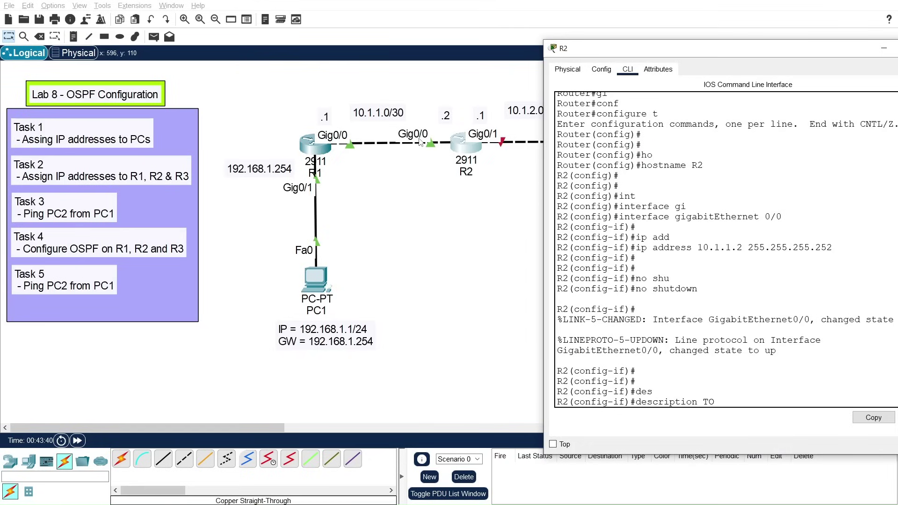
type("TO-R1")
key("Return")
key("Return")
key("Return")
key("Return")
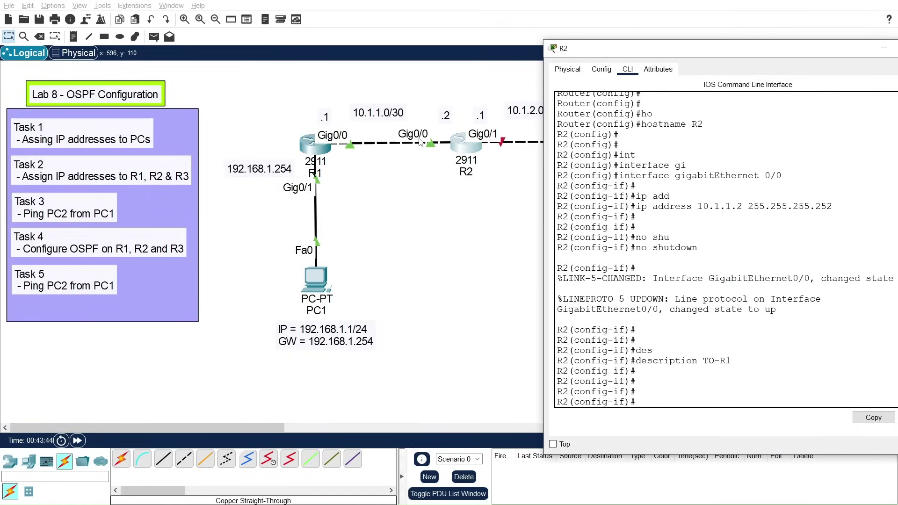
type("exit")
key("Return")
key("Return")
Step: Assign 10.1.2.1 255.255.255.252 to R2's GigabitEthernet0/1 interface
type("int")
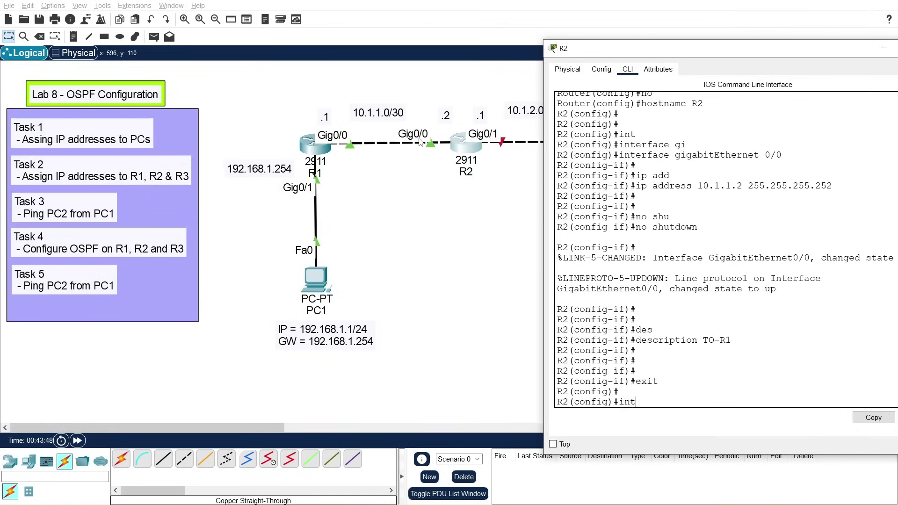
key("Tab")
type("go")
key("Tab")
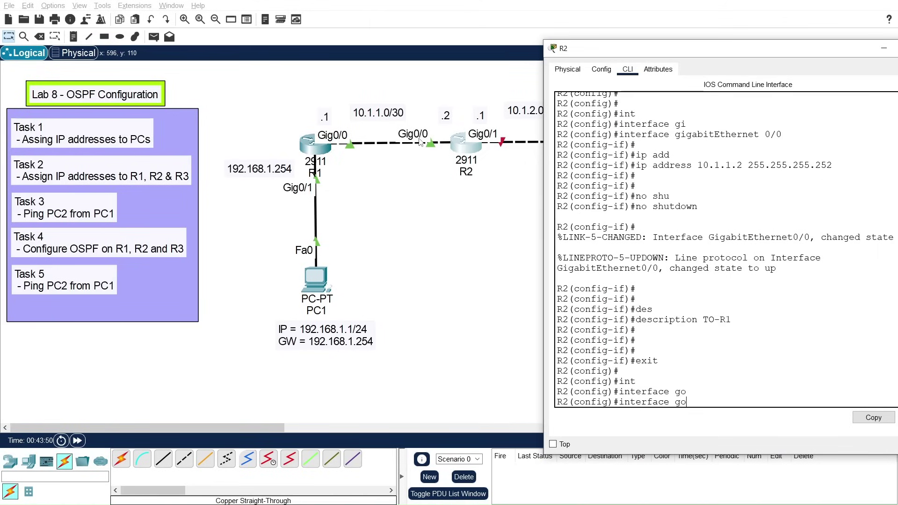
type("i")
key("Tab")
type("0/1")
key("Return")
key("Return")
key("Return")
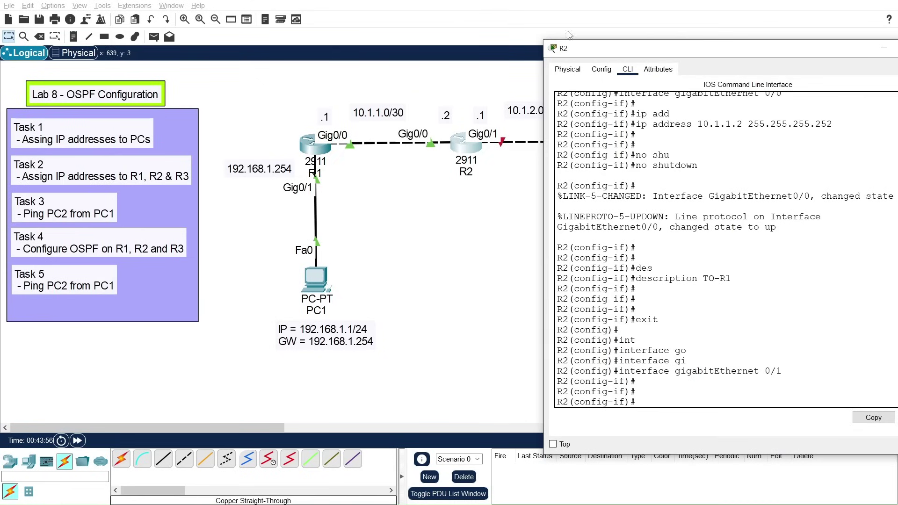
left_click_drag(599, 50, 629, 53)
type("ip add")
key("Tab")
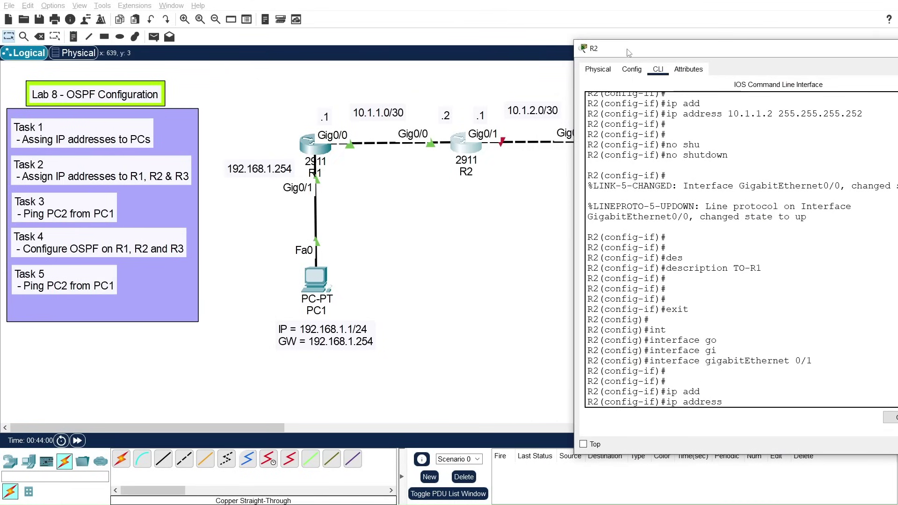
type("10.1.2.1 255.255.255.252")
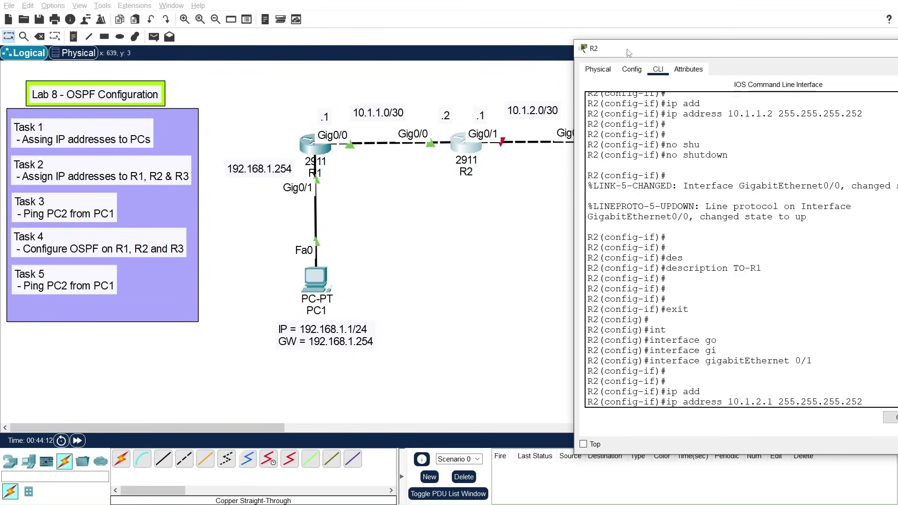
key("Return")
key("Return")
key("Return")
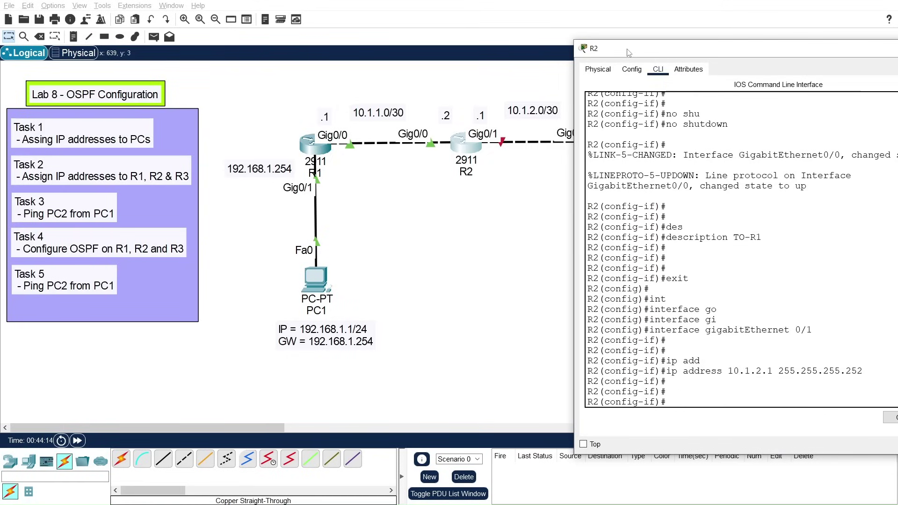
Step: Enable Gig0/1 with no shutdown and give it the description TO-R3
type("no shu")
key("Tab")
key("Return")
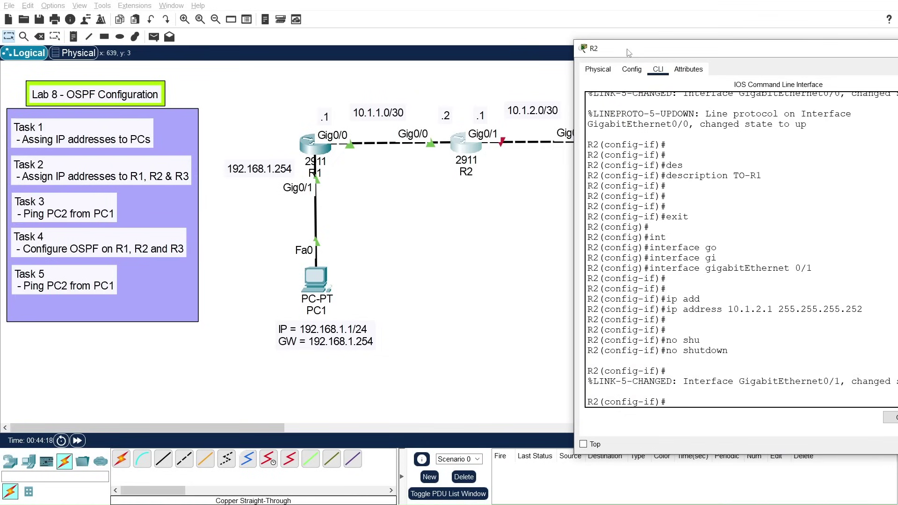
type("des")
key("Tab")
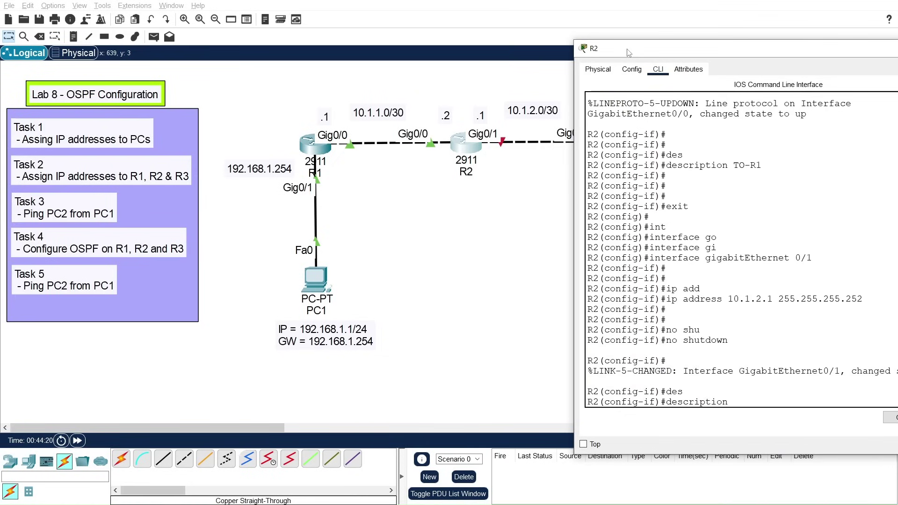
type("TO")
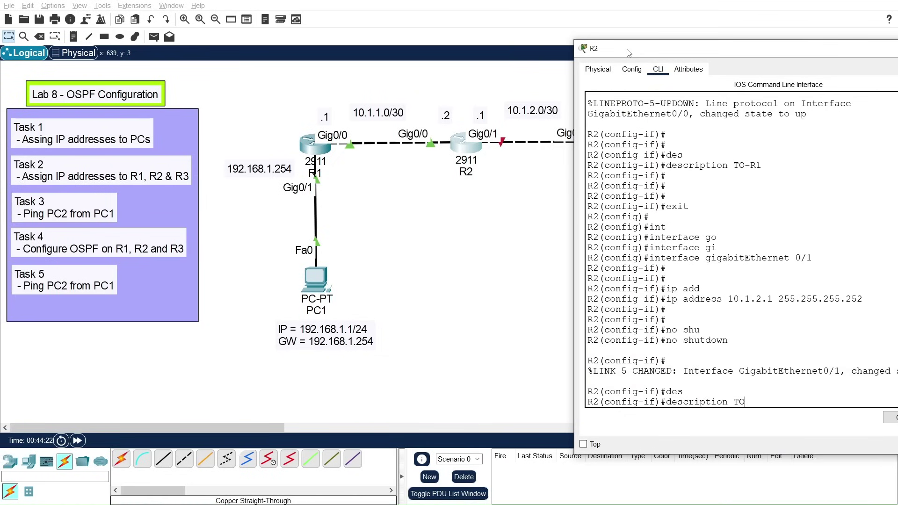
type("-R3")
key("Return")
key("Return")
key("Return")
type("exit")
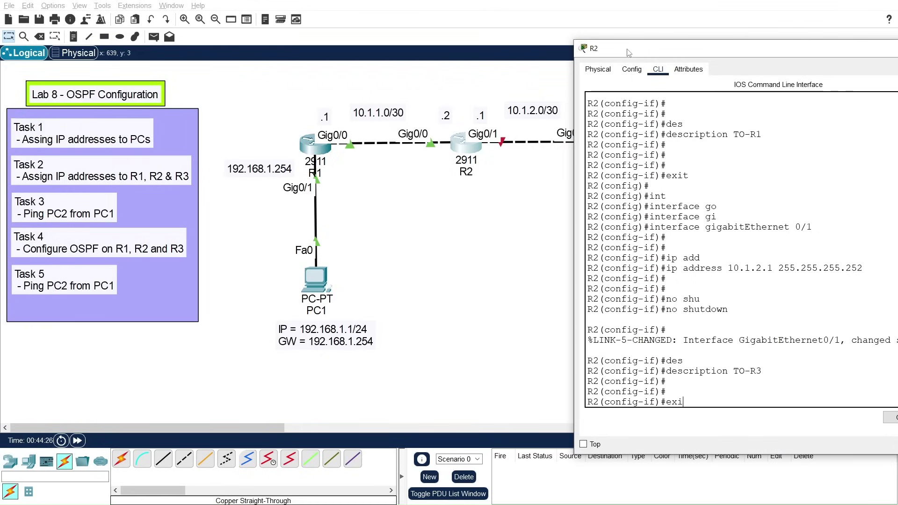
key("Return")
key("Return")
Step: Save R2's configuration with write memory and close its device window
type("wr")
key("BackSpace")
key("BackSpace")
type("exit")
key("Return")
key("Return")
type("wi")
key("Tab")
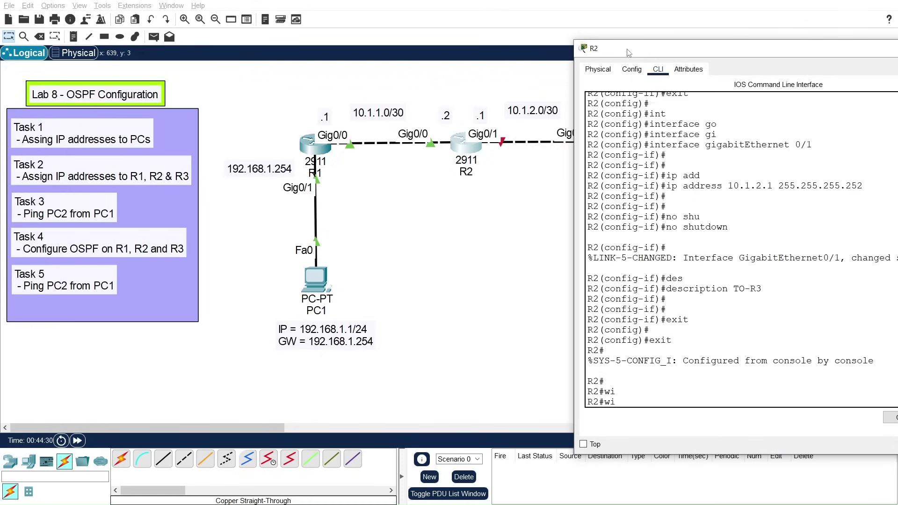
key("Tab")
type("me")
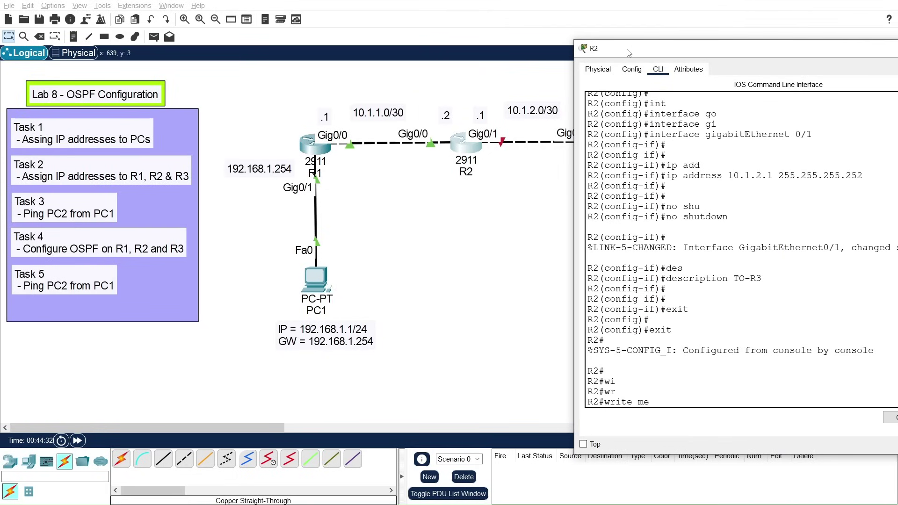
key("Tab")
key("Return")
key("Return")
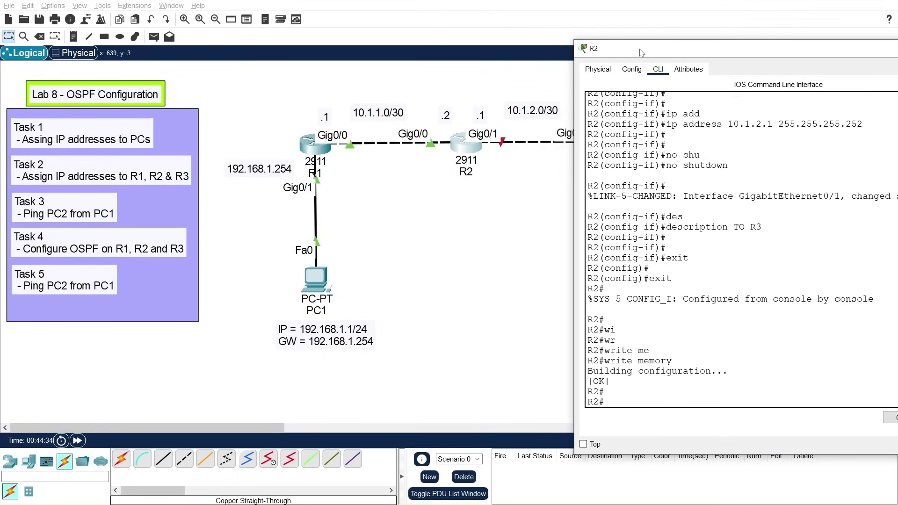
left_click_drag(651, 52, 418, 47)
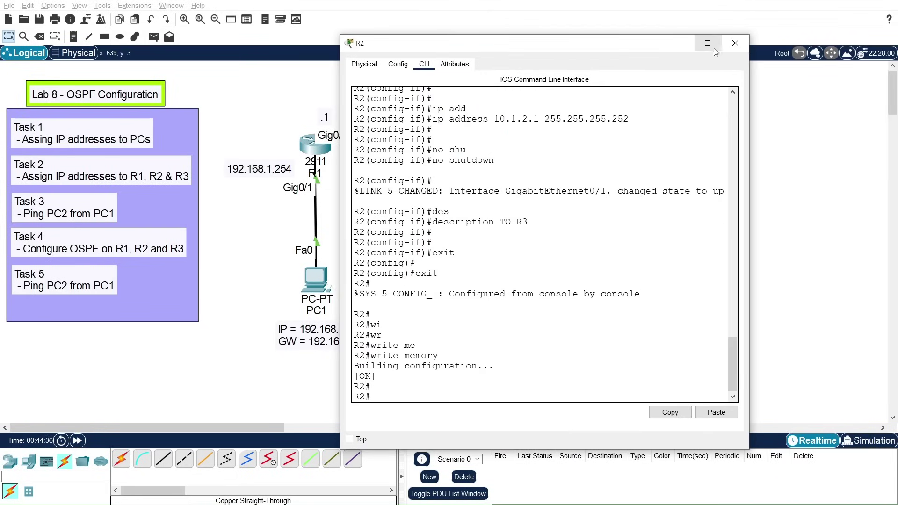
left_click(736, 43)
Step: Open R3's CLI, decline the initial setup dialog, and enter privileged and global configuration modes
left_click(634, 139)
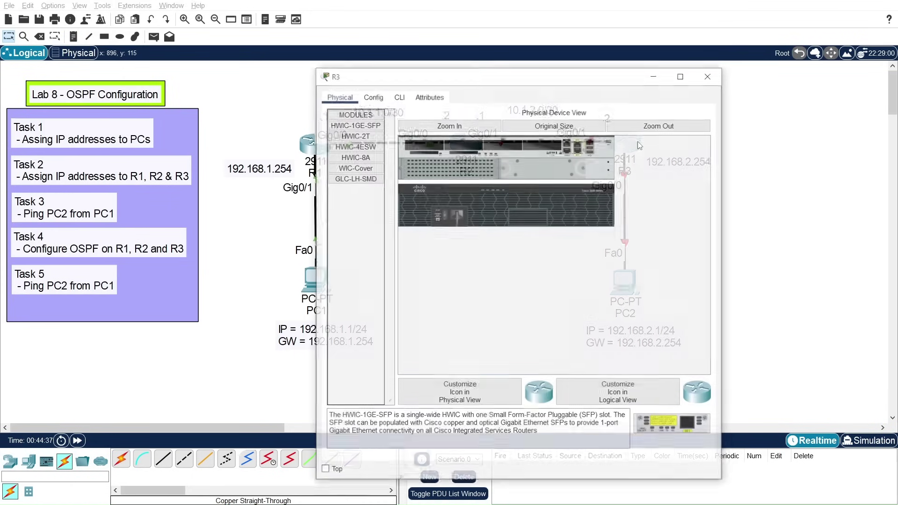
left_click(398, 96)
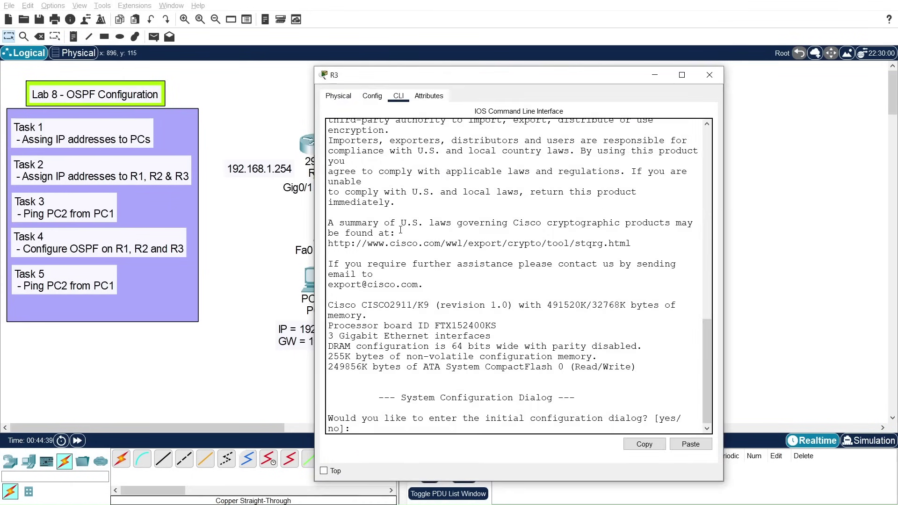
type("no")
key("Return")
key("Return")
key("Return")
type("en")
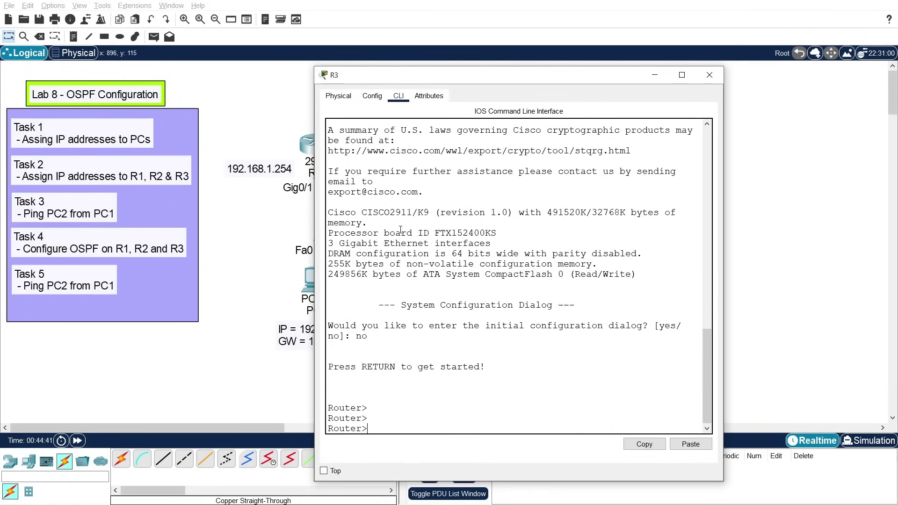
key("Return")
type("conf")
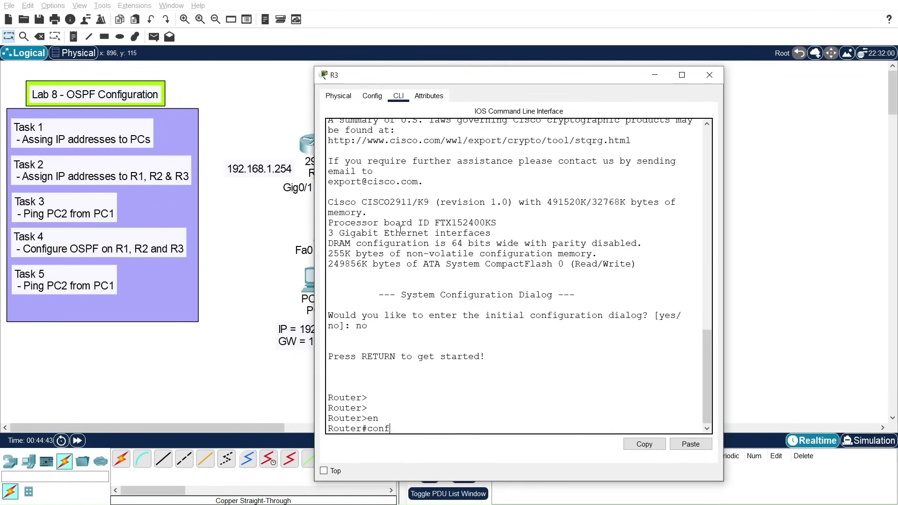
type(" t")
key("Return")
key("Return")
key("Return")
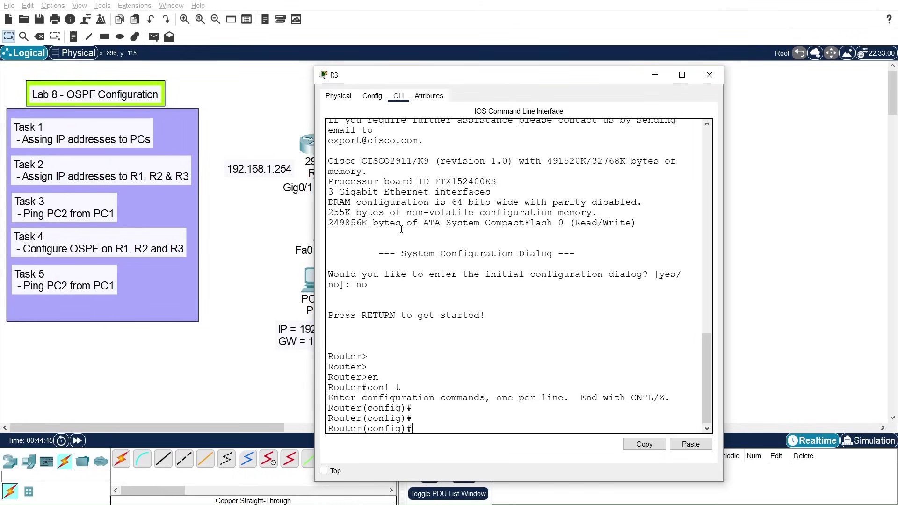
Step: Set the router's hostname to R3
left_click_drag(467, 81, 178, 19)
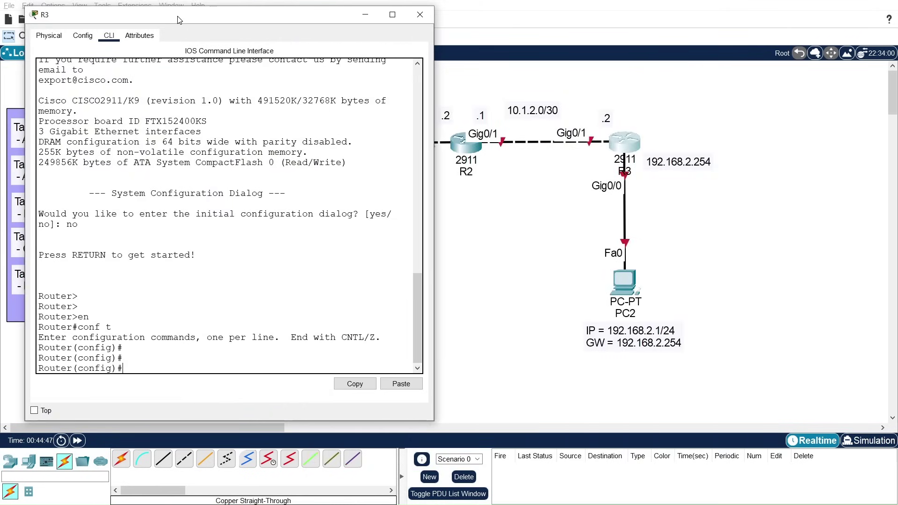
type("ho")
key("Tab")
type("R")
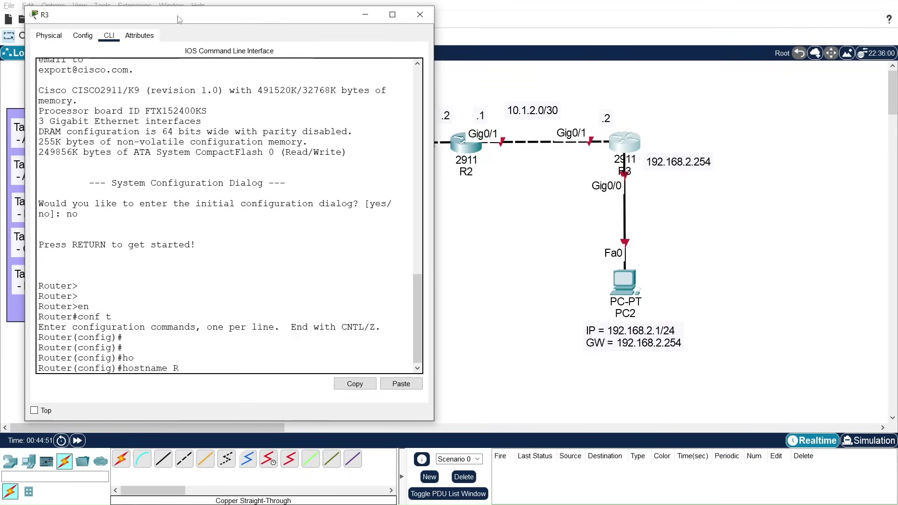
type("3")
key("Return")
key("Return")
key("Return")
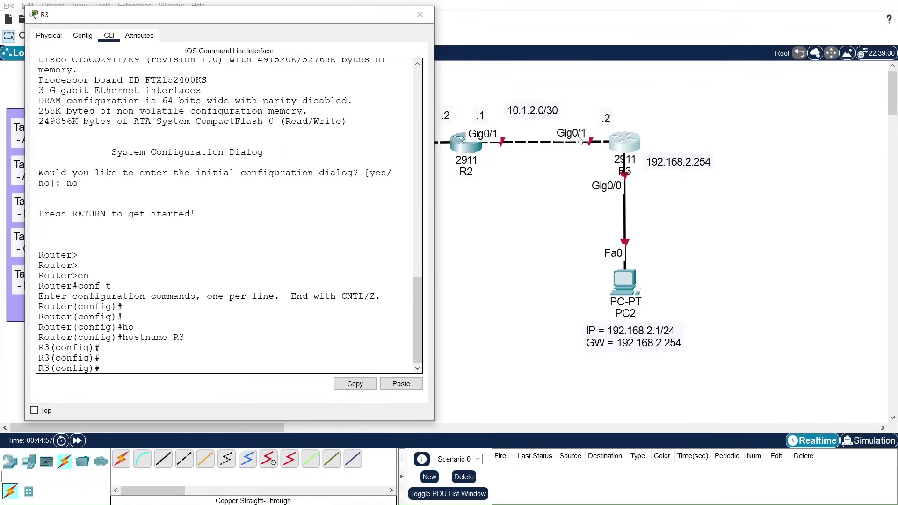
Step: Assign 10.1.2.2 255.255.255.252 to R3's GigabitEthernet0/1 interface
type("int")
key("Tab")
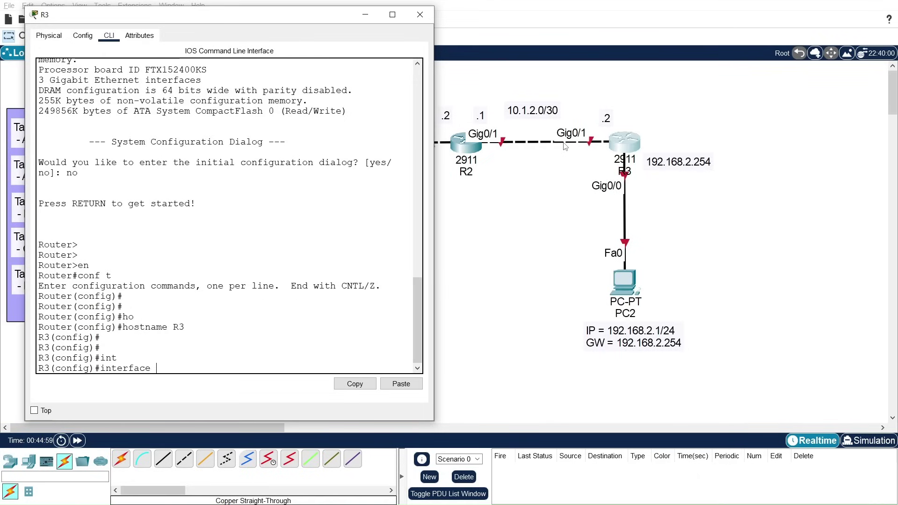
type("gi")
key("Tab")
type("0/1")
key("Return")
key("Return")
key("Return")
type("ip ")
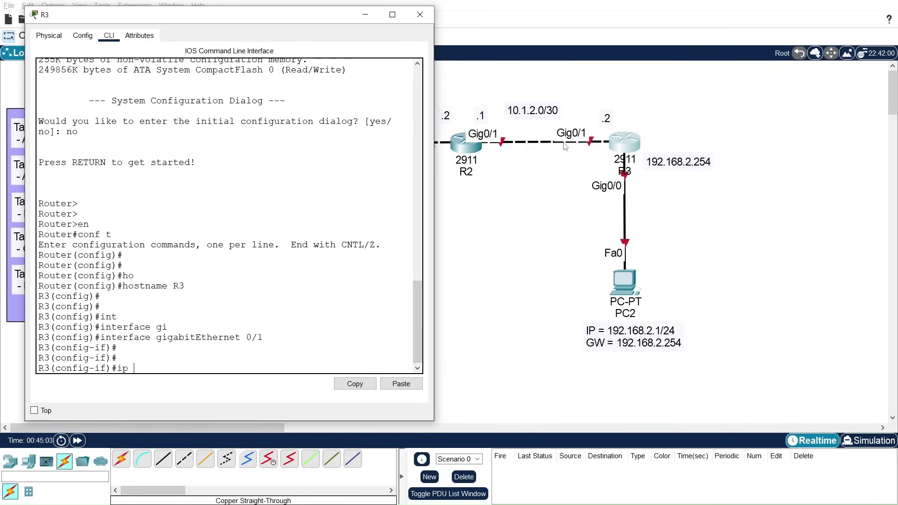
type("add")
key("Tab")
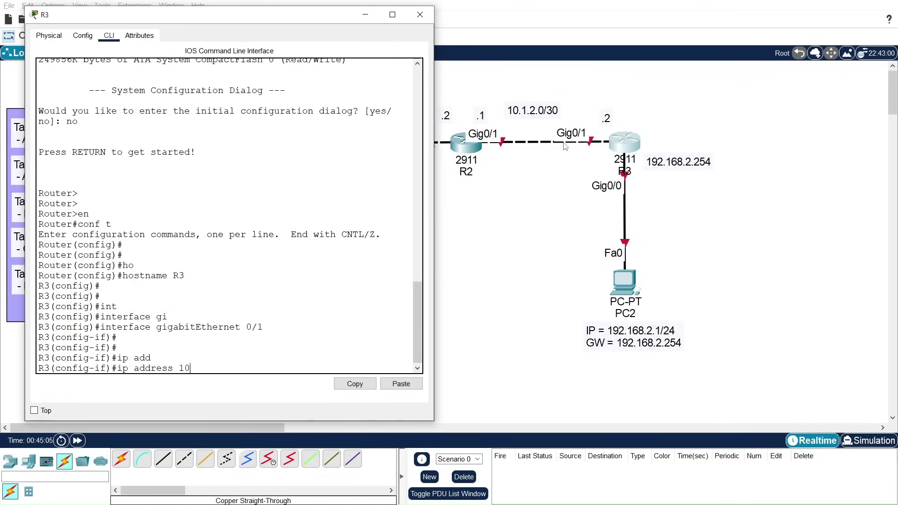
type("10.1.2.2 255.255.255.252")
key("Return")
key("Return")
Step: Enable Gig0/1 with no shutdown and start labelling it with description TO-R2
type("no sh")
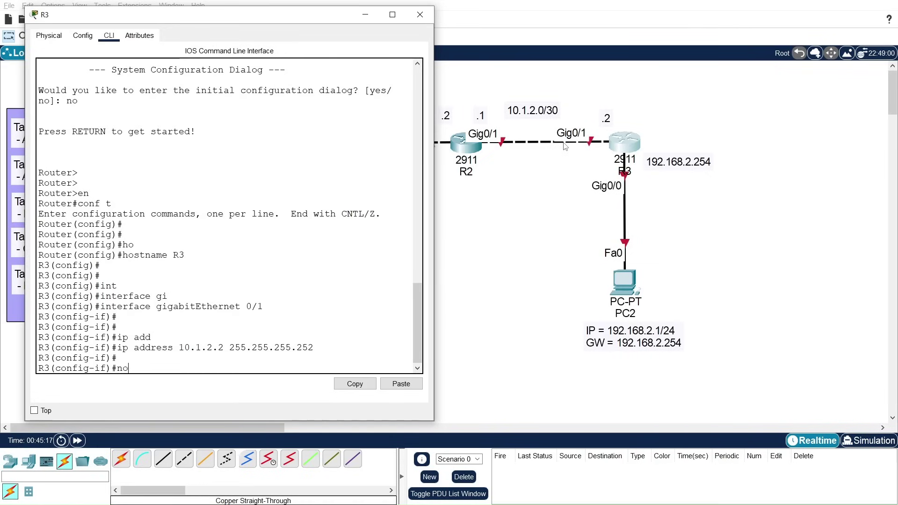
key("Tab")
type("shu")
key("Tab")
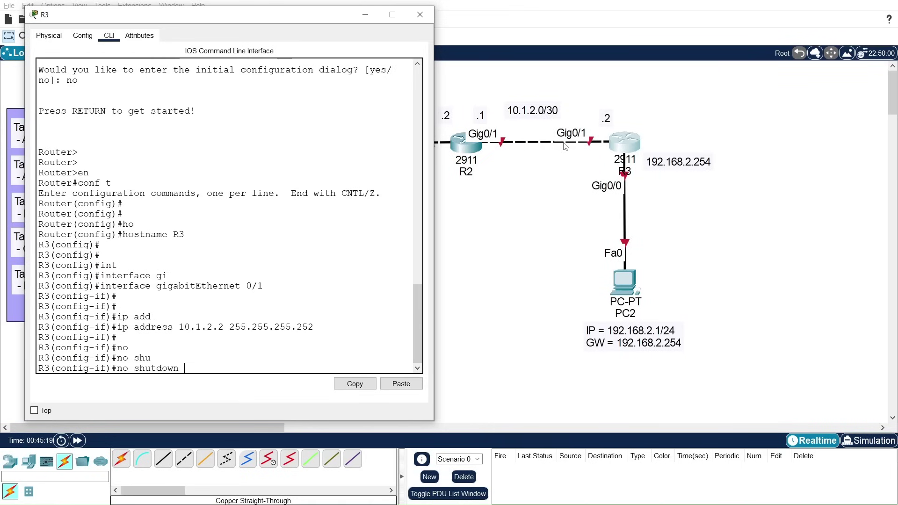
key("Return")
key("Return")
type("des")
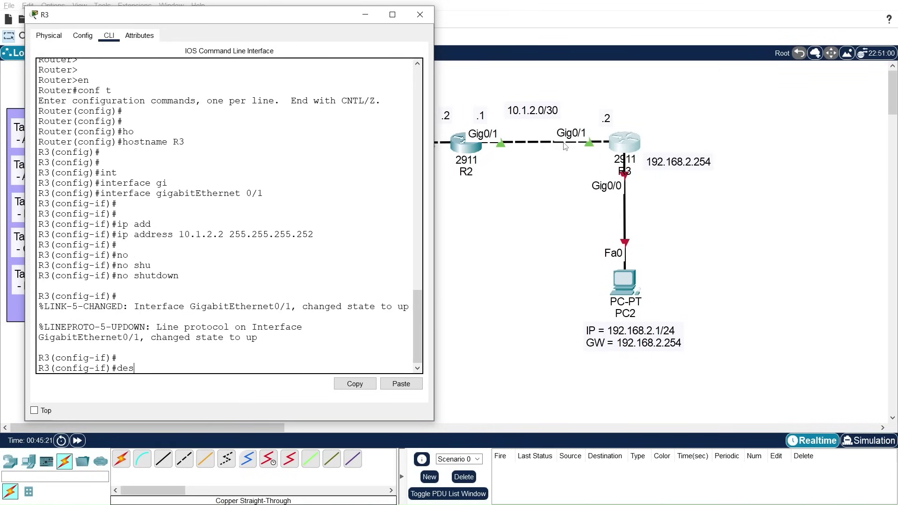
key("Tab")
type("TO")
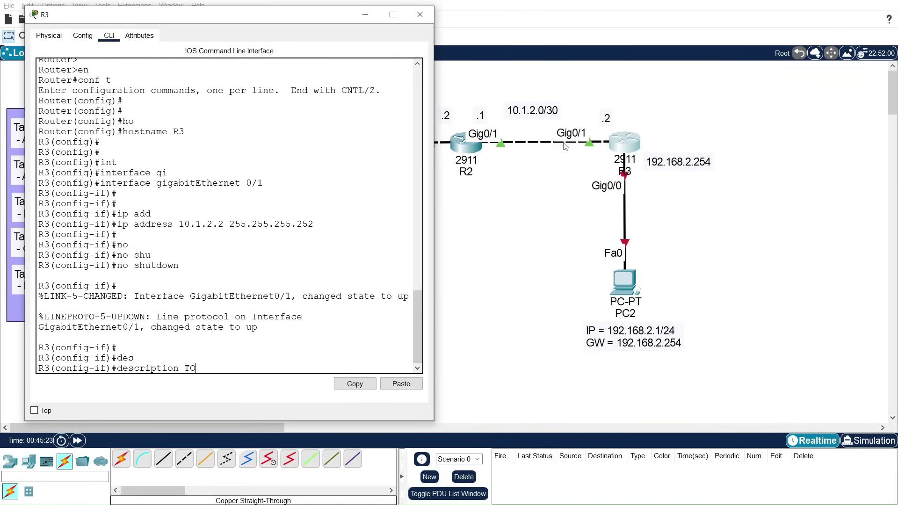
type("-R2")
Step: Finish the TO-R2 description on Gig0/1, then give Gig0/0 the address 192.168.2.254 255.255.255.0
key("Return")
key("Return")
key("Return")
type("exit")
key("Return")
key("Return")
key("Return")
type("int")
key("Tab")
type("gi")
key("Tab")
type("0")
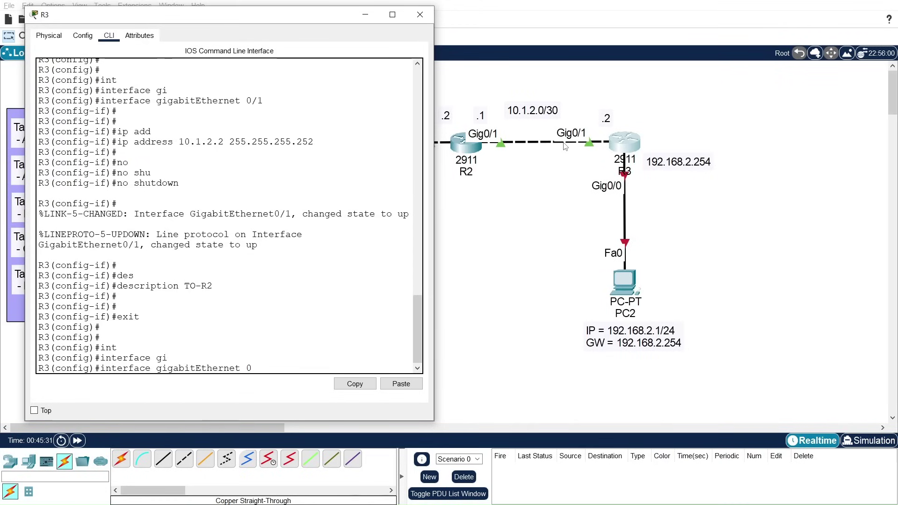
type("/0")
key("Return")
key("Return")
type("ip a")
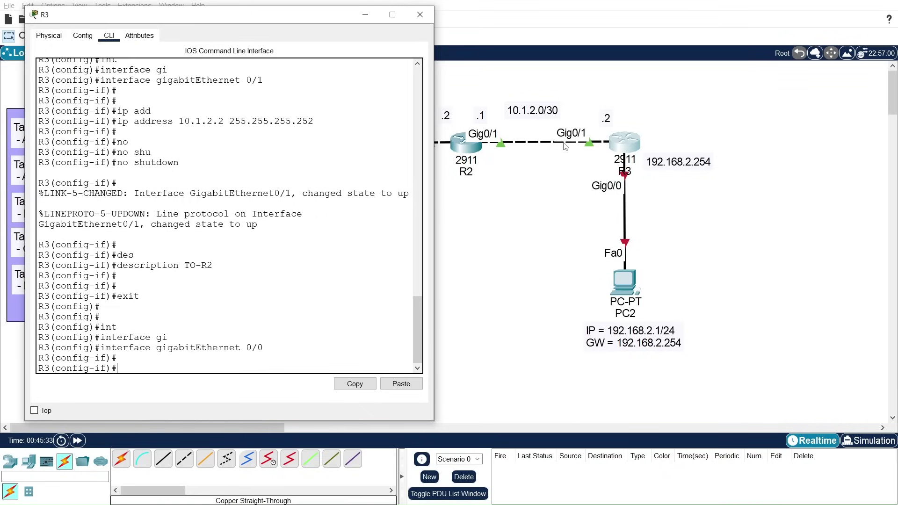
type("dd")
key("Tab")
type("192.168.2.")
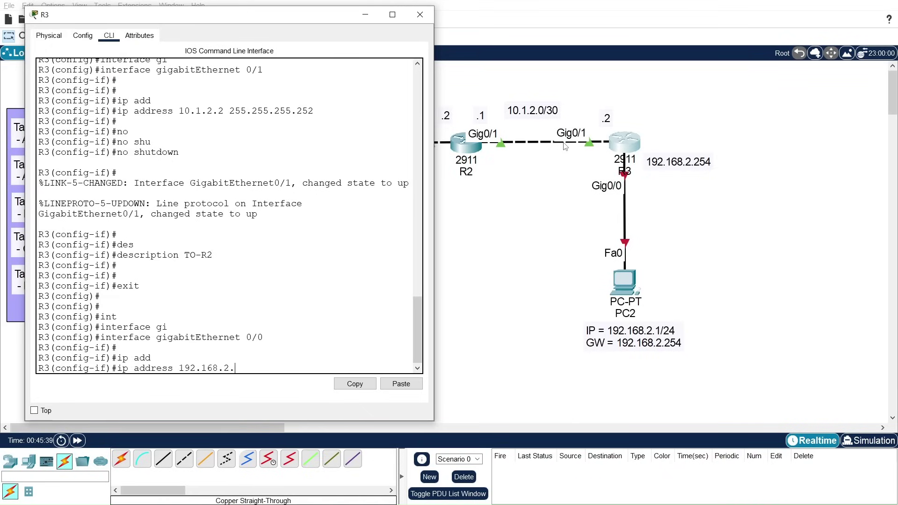
type("254 255.255.255.0")
key("Return")
key("Return")
key("Return")
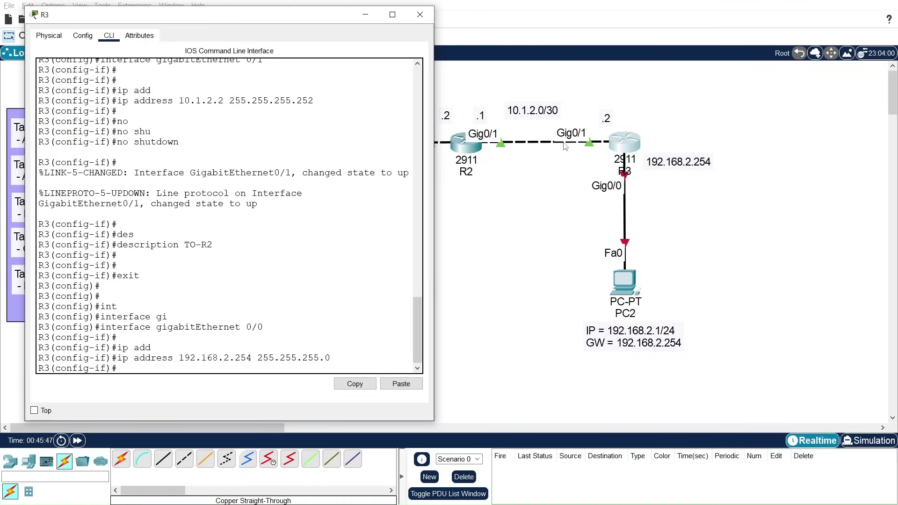
Step: Enable Gig0/0 with no shutdown and give it the description TO-PC2
type("no shu")
key("Tab")
key("Return")
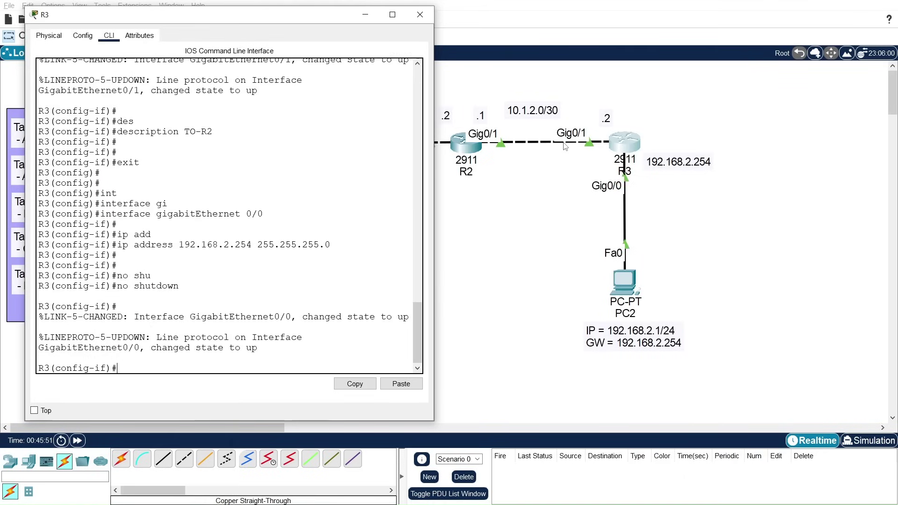
key("Return")
type("des")
key("Tab")
type("TO")
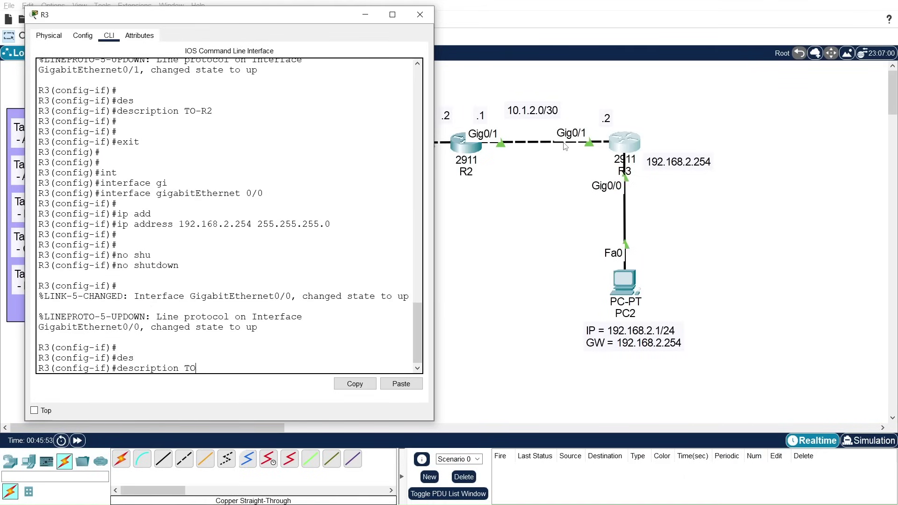
type("-PC2")
key("Return")
key("Return")
key("Return")
Step: Exit configuration mode, save R3's configuration with write memory, and close its window
type("exit")
key("Return")
type("exit")
key("Return")
key("Return")
type("wri")
key("Tab")
type("me")
key("Tab")
key("Return")
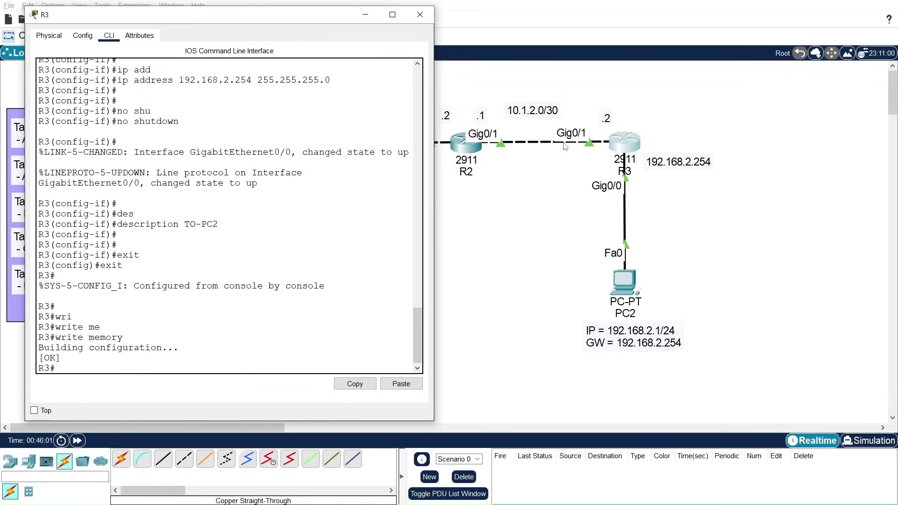
key("Return")
key("Return")
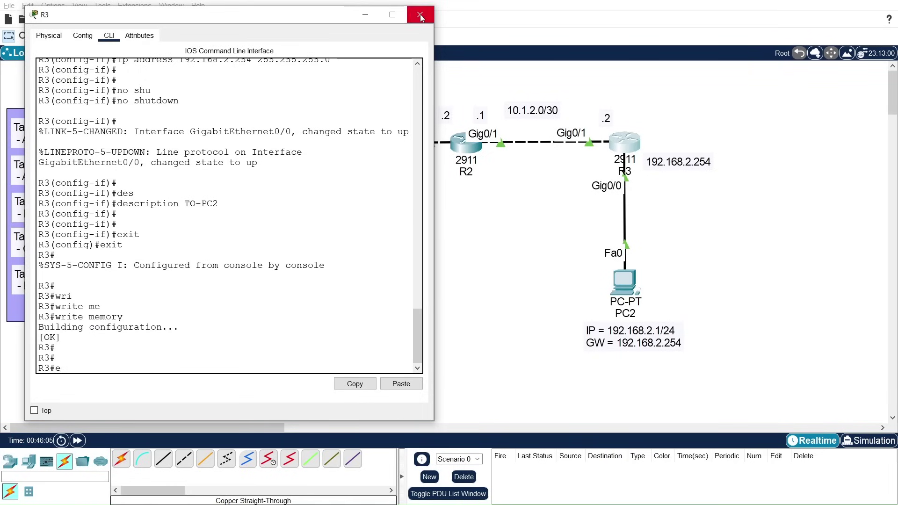
left_click(366, 15)
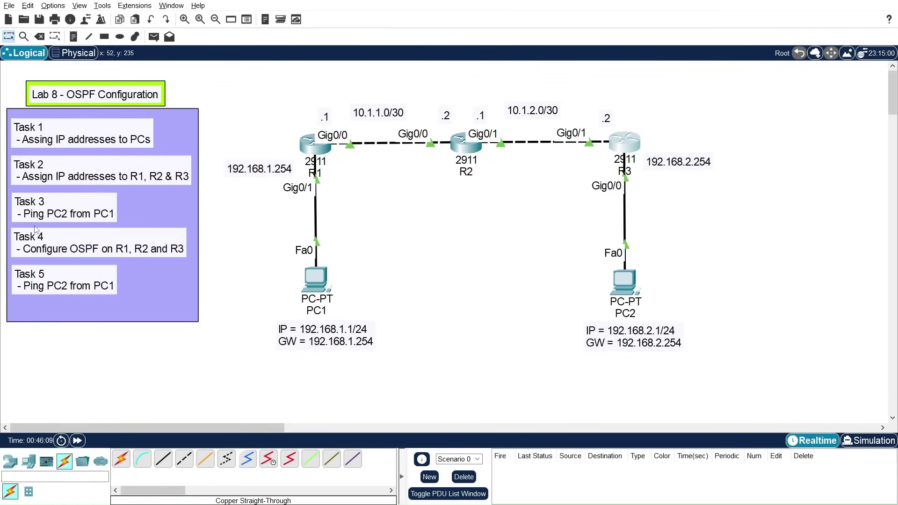
Step: From PC1's command prompt, ping 192.168.2.1, confirm 100% loss, and close PC1's window
left_click(314, 275)
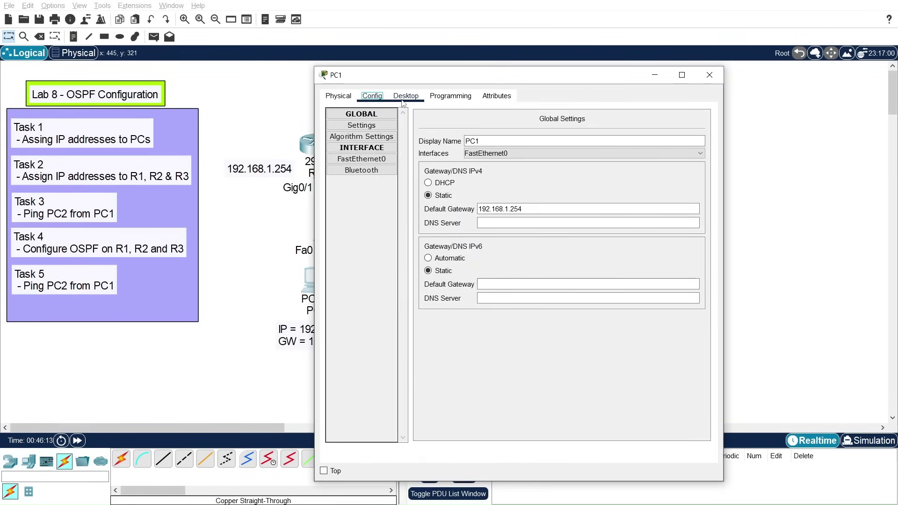
left_click(406, 96)
left_click_drag(433, 79, 539, 70)
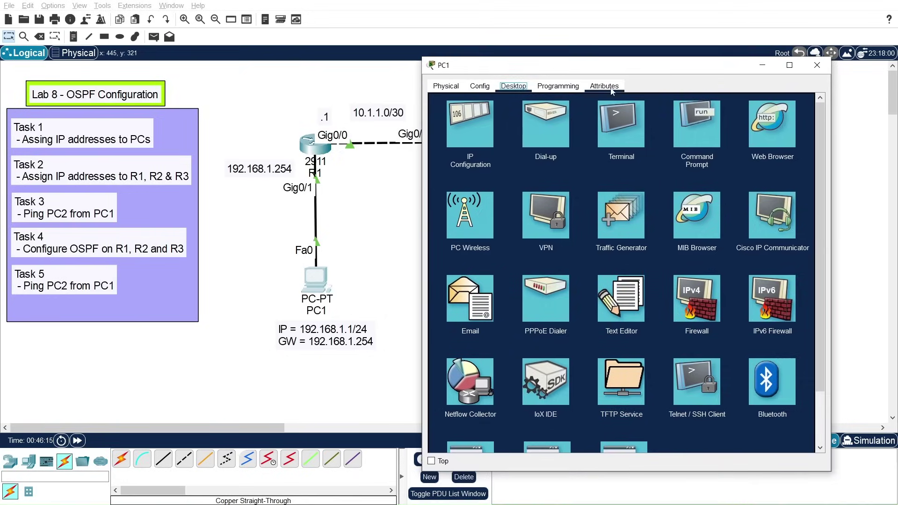
left_click(702, 130)
type("ping 192")
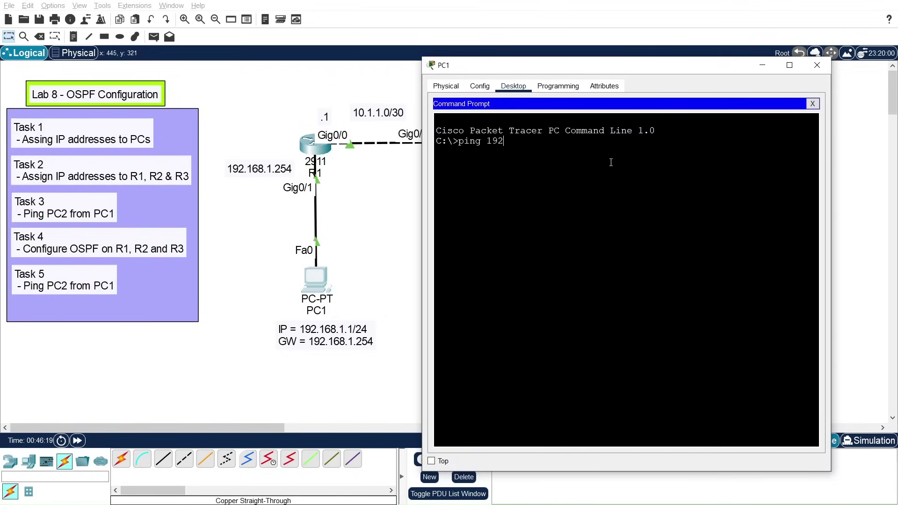
type("68.2.1")
key("Return")
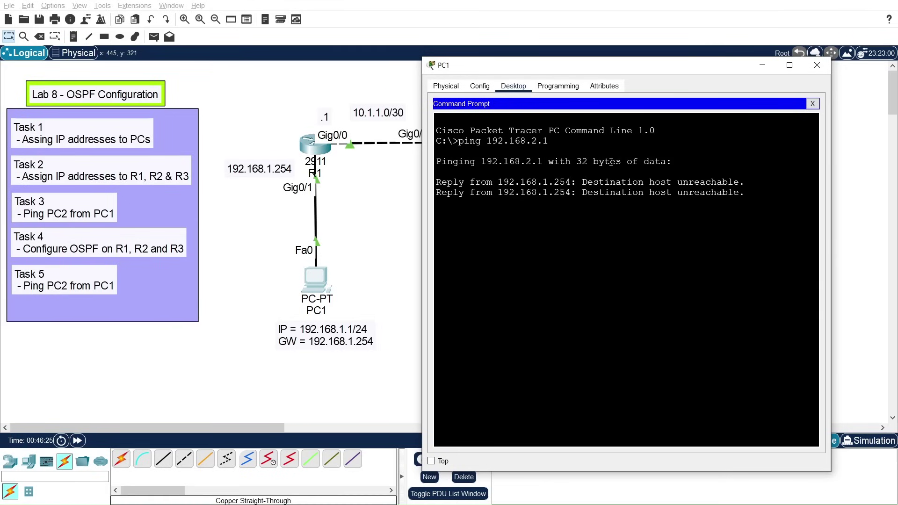
left_click(817, 65)
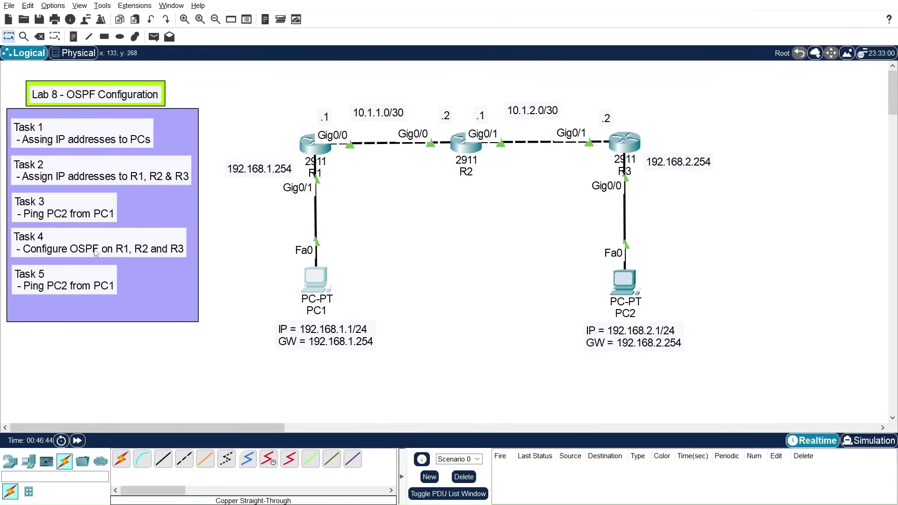
Step: Open R1's command line and enter global configuration mode with conf t
left_click(308, 152)
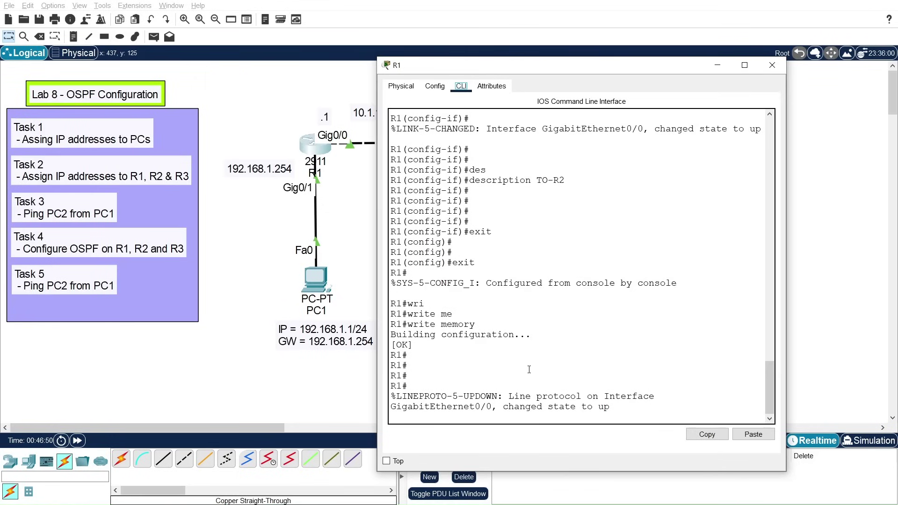
key("Return")
key("Return")
key("Return")
type("con")
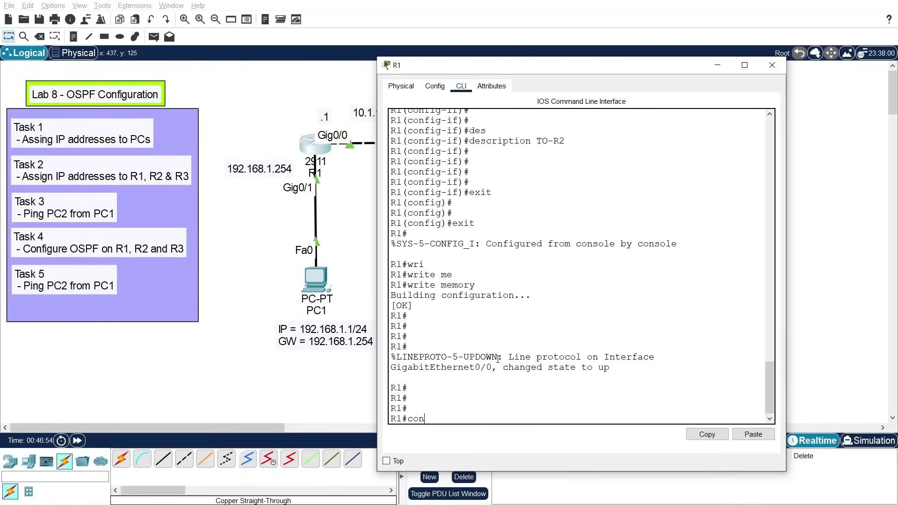
type("f t")
key("Return")
key("Return")
key("Return")
key("Return")
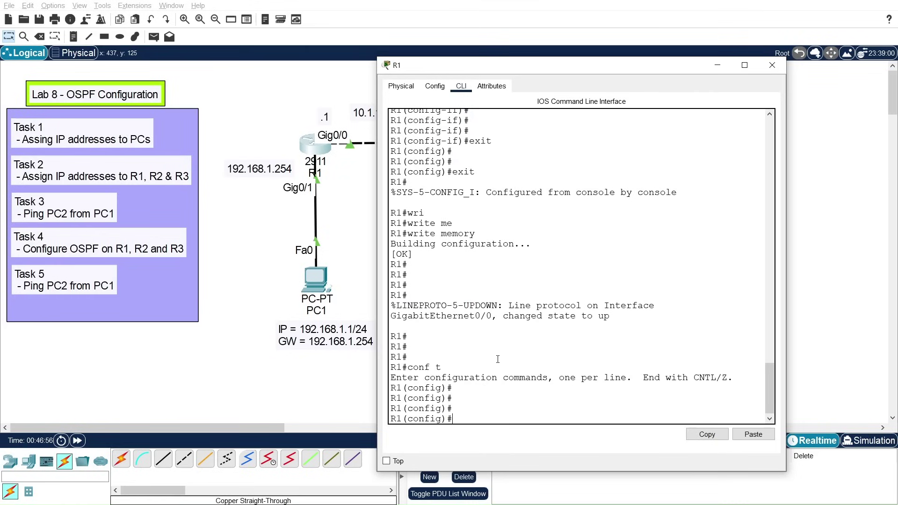
Step: Start OSPF routing process 1 on R1 and begin a network statement
type("rout")
key("Tab")
type("osp")
key("Tab")
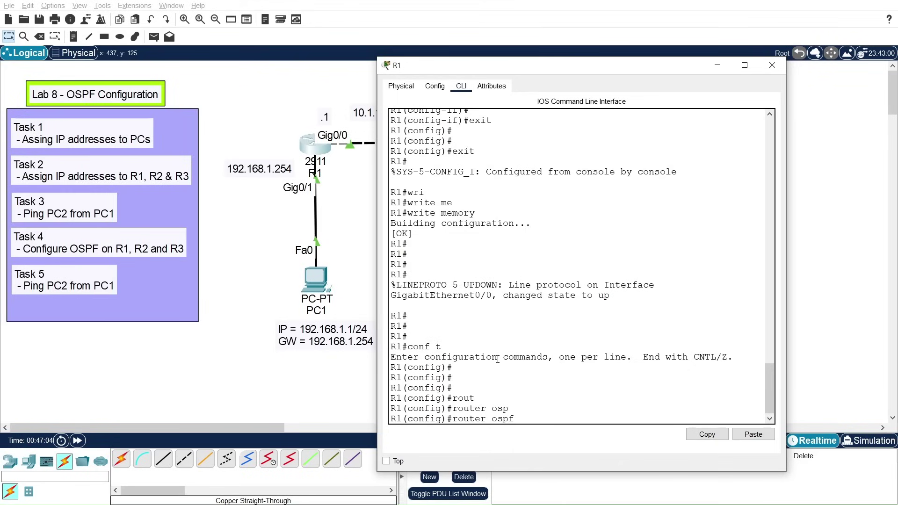
type("1")
type("?")
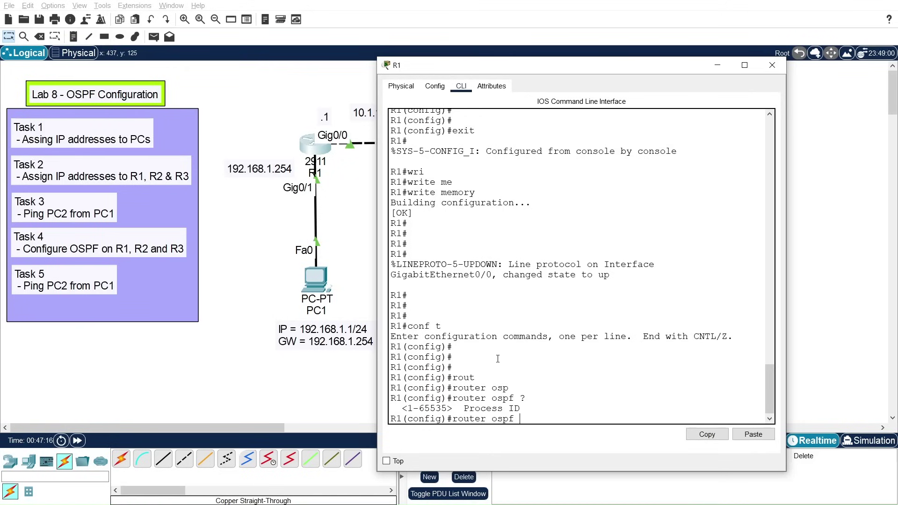
type("1")
key("Return")
key("Return")
key("Return")
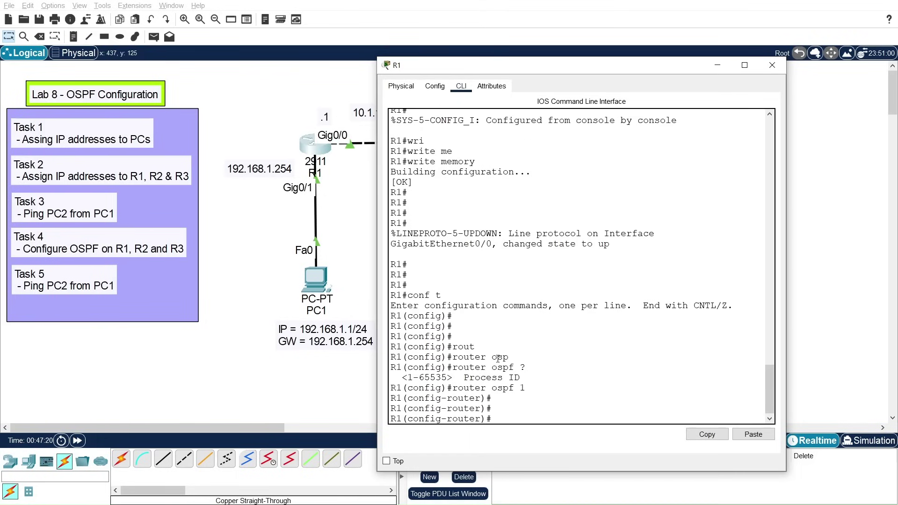
type("net")
key("Tab")
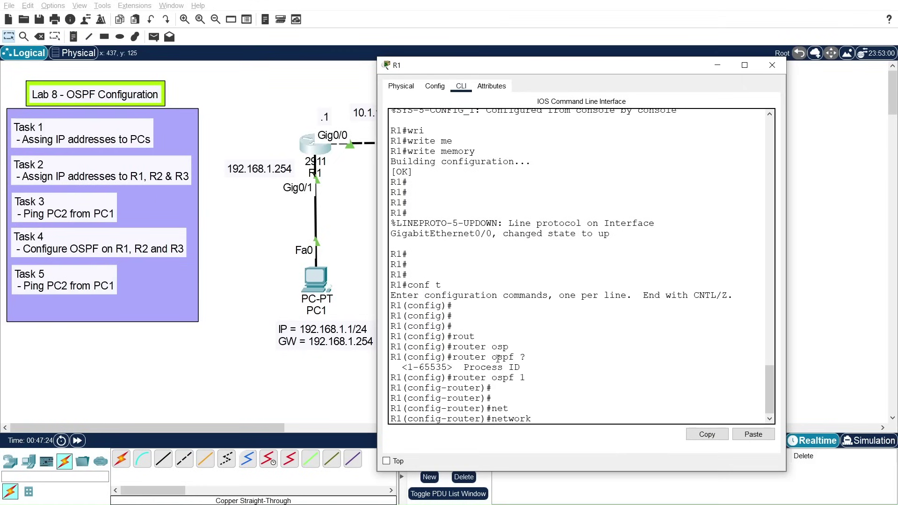
Step: Advertise 192.168.1.0 0.0.0.255 in OSPF area 0 on R1
type("19")
type("2.")
type("1")
type("68")
type(".1.0")
type("0.0")
type(".0.")
type("2")
type("5")
key("BackSpace")
key("BackSpace")
type(".255 area")
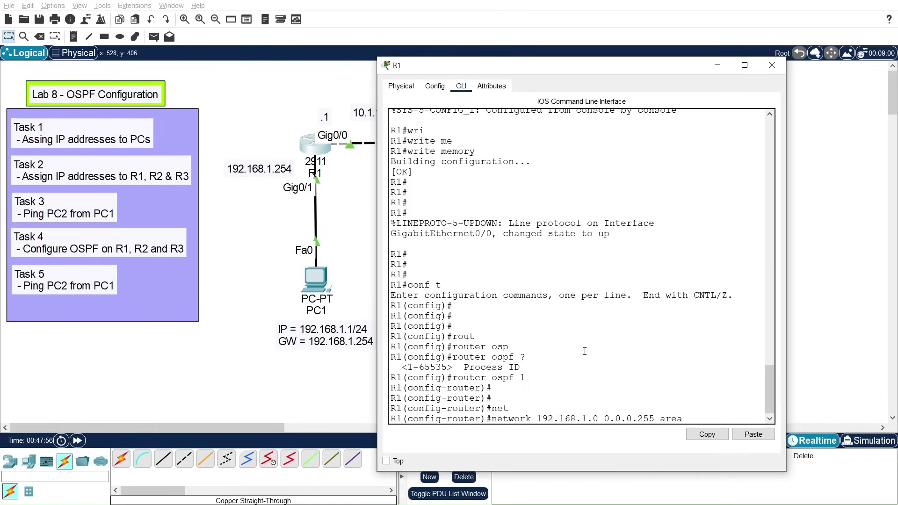
type(" 0")
key("Return")
key("Return")
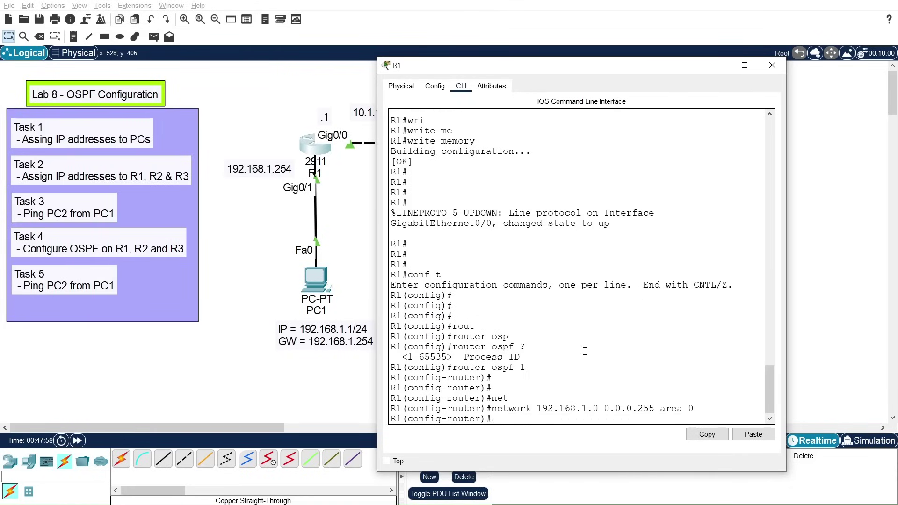
Step: Advertise the 10.1.1.0 0.0.0.3 link in OSPF area 0
type("net")
key("Tab")
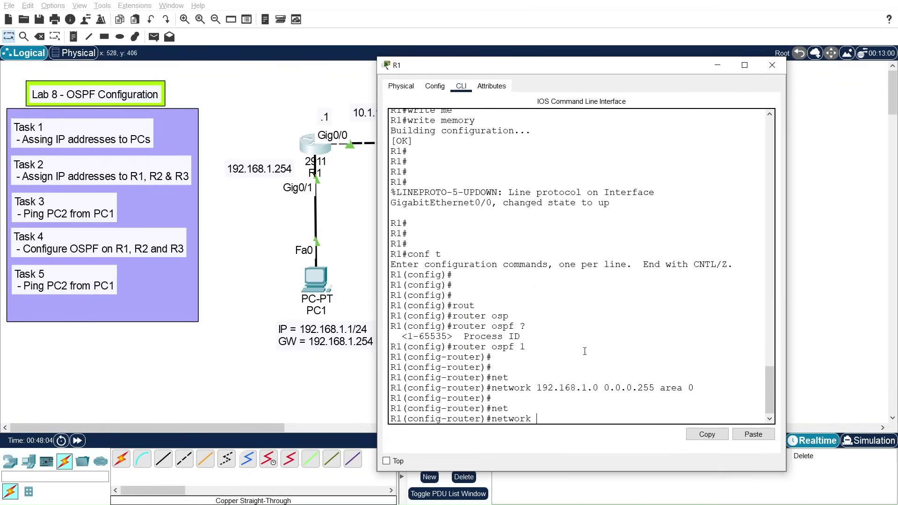
type("10.1.10 0")
key("BackSpace")
key("BackSpace")
type("1.0 0.0.0.3 area 0")
key("Return")
key("Return")
key("Return")
key("Return")
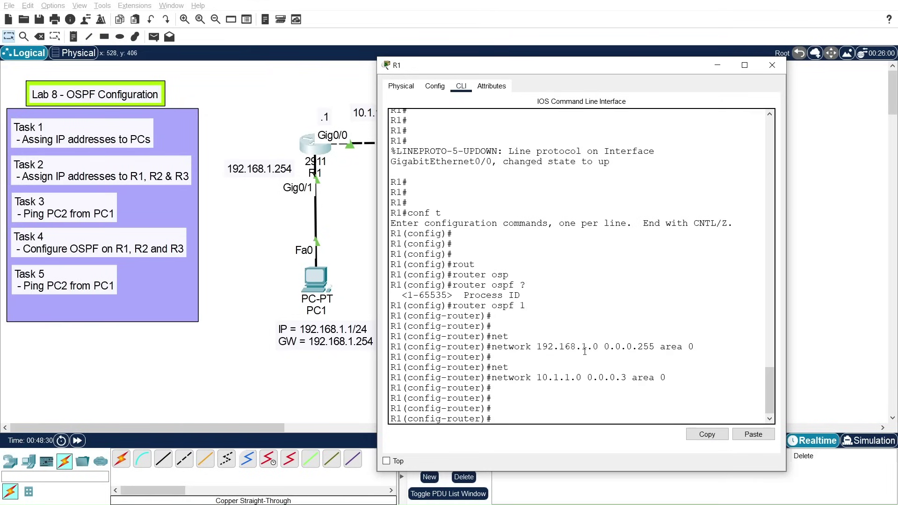
Step: Exit R1's OSPF router configuration and close its window
type("exit")
key("Return")
key("Return")
key("Return")
key("Return")
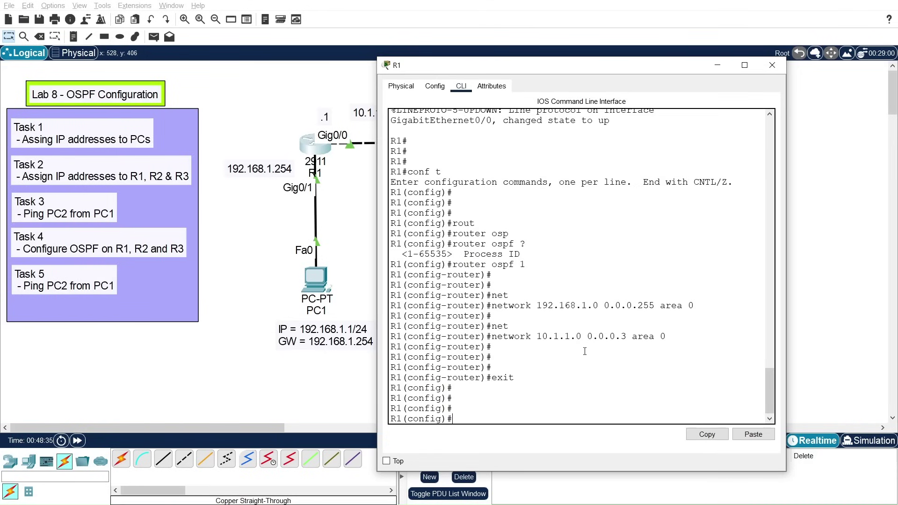
left_click(773, 65)
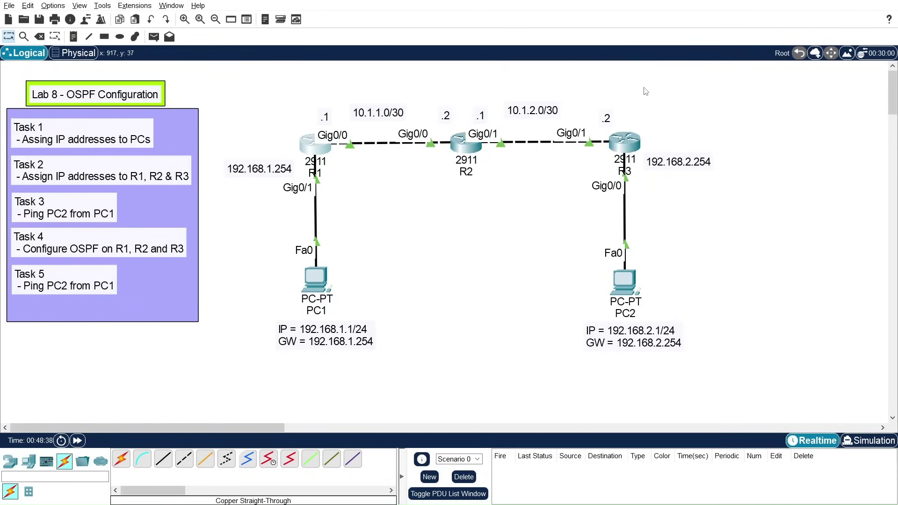
Step: Open R2's command line and enter global configuration mode with conf t
left_click(468, 146)
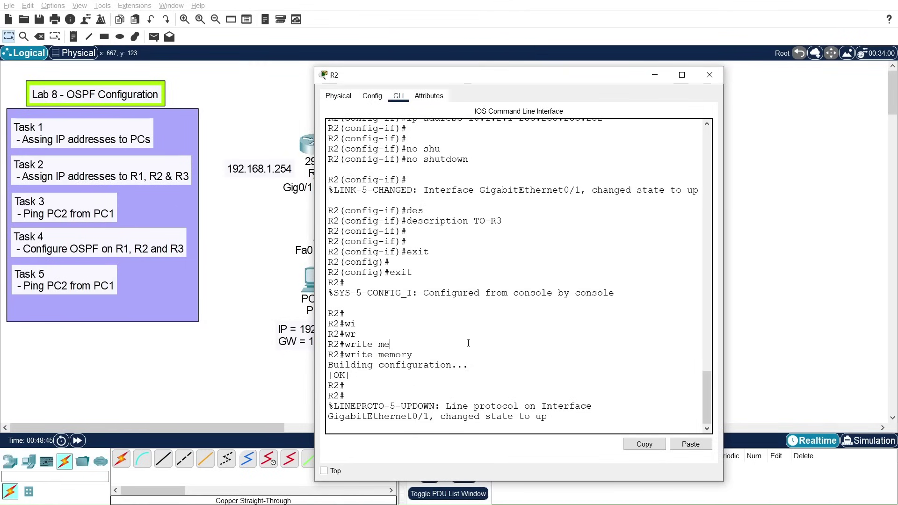
key("Return")
key("Return")
type("conf t")
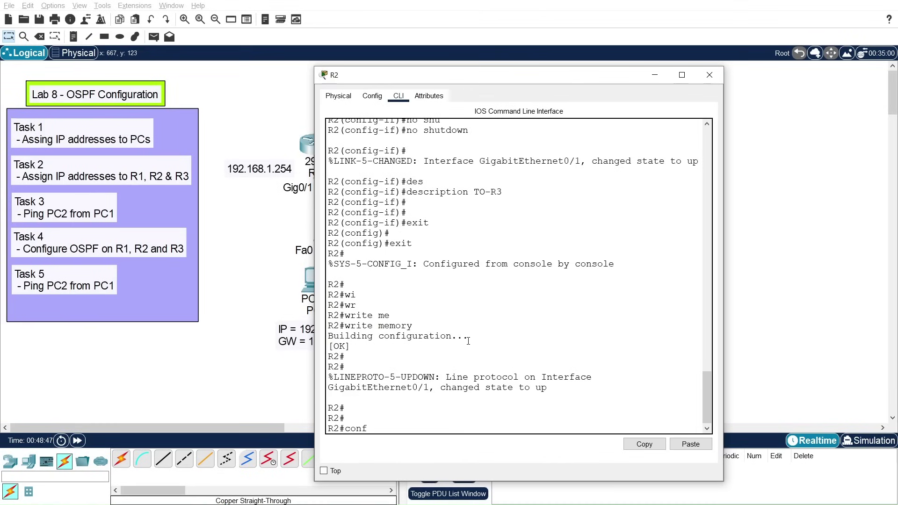
key("Return")
key("Return")
key("Return")
key("Return")
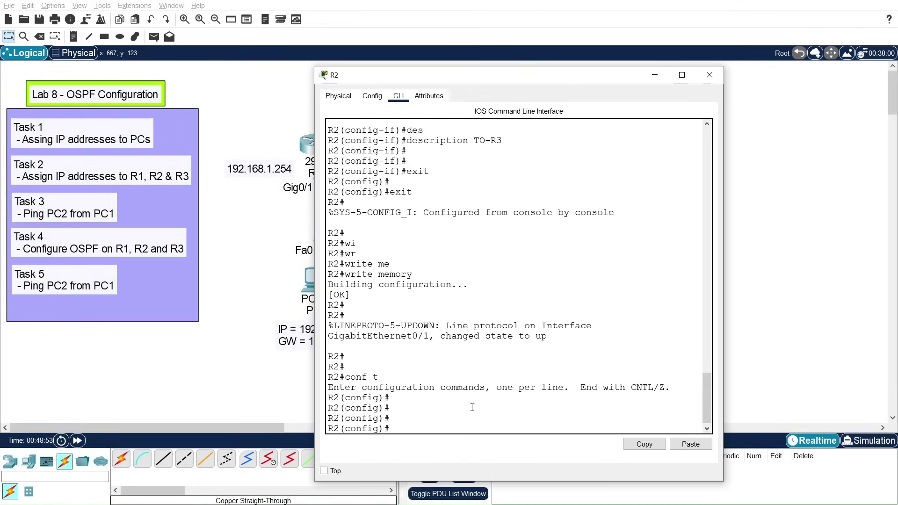
Step: Type the router ospf 2 command on R2, correcting the misspelled keyword
left_click_drag(706, 399, 707, 403)
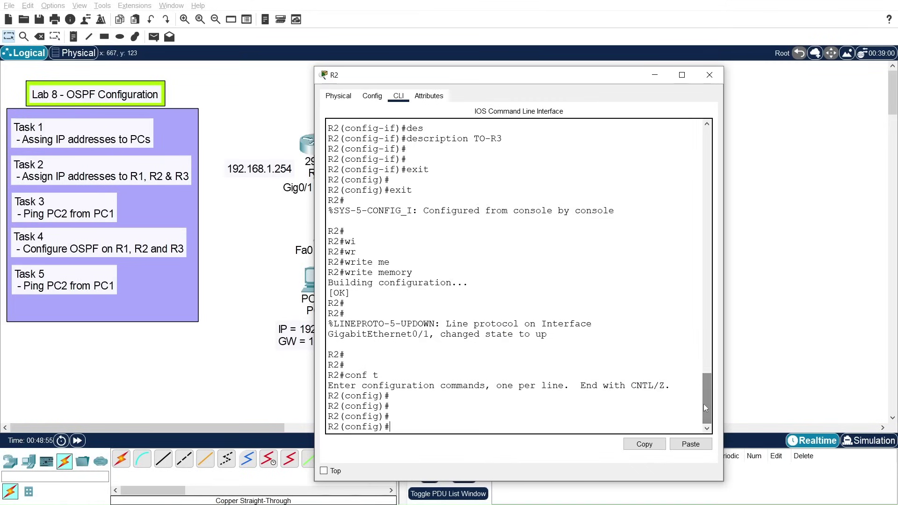
type("ospf")
key("BackSpace")
key("BackSpace")
key("BackSpace")
key("BackSpace")
type("router osfp")
key("Tab")
key("BackSpace")
key("BackSpace")
key("Tab")
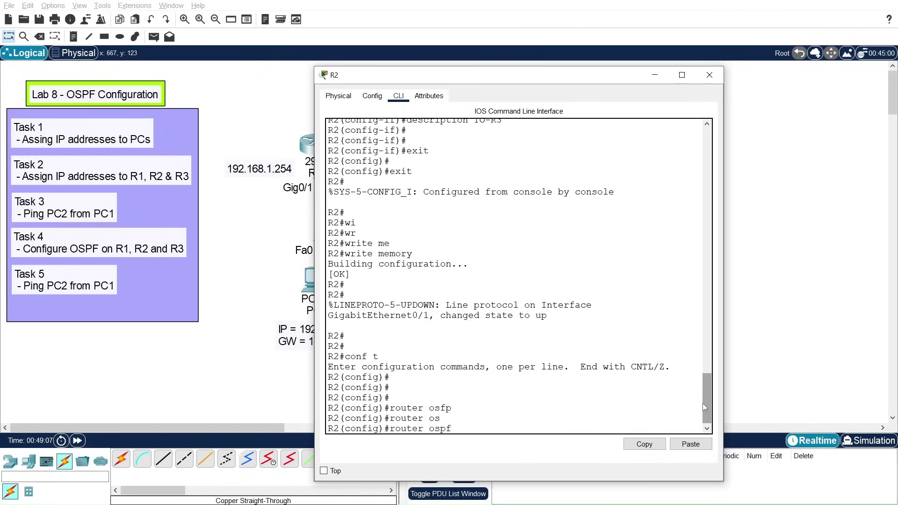
type("2")
left_click_drag(560, 75, 560, 38)
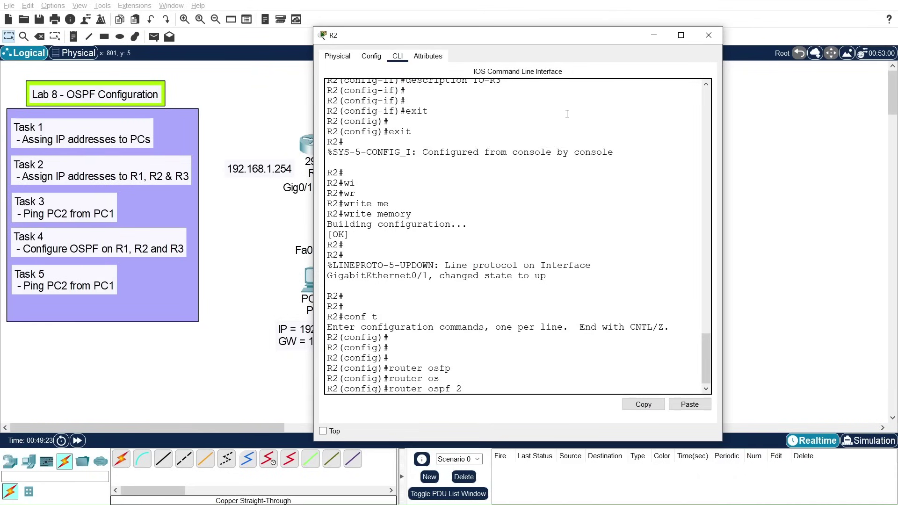
mouse_move(462, 388)
left_mouse_down()
mouse_move(390, 389)
mouse_move(468, 388)
left_mouse_up()
Step: Start OSPF process 2 and advertise 10.1.1.0 0.0.0.3 in area 0
key("Return")
type("netw")
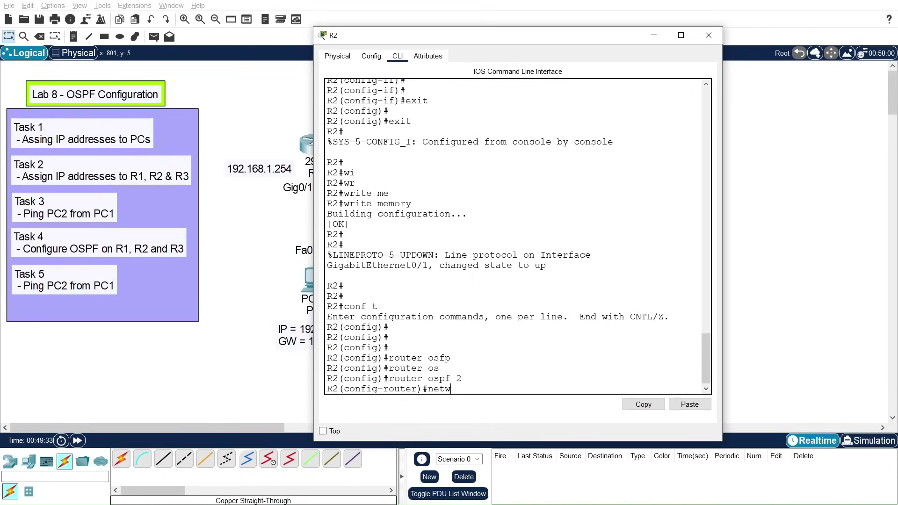
key("Tab")
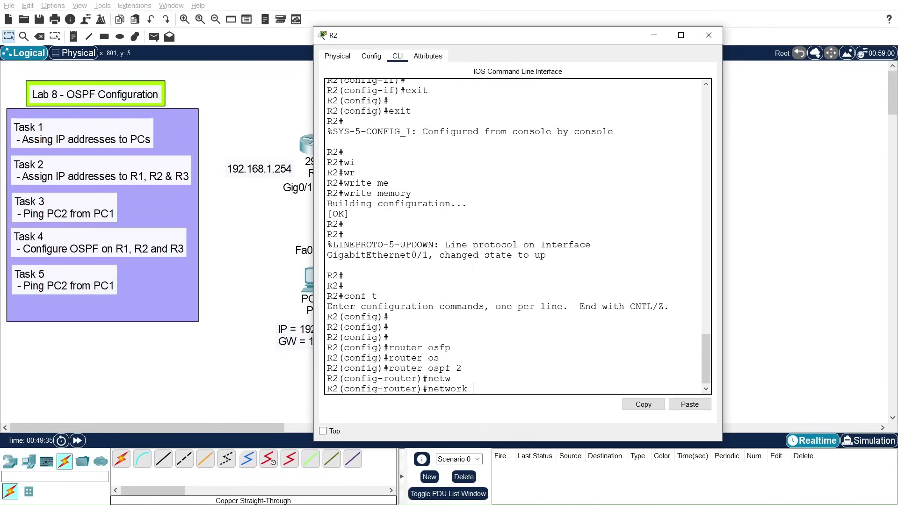
type("10.1")
type(".")
type("0 0.0.0.3 area")
key("Tab")
type("0")
key("Return")
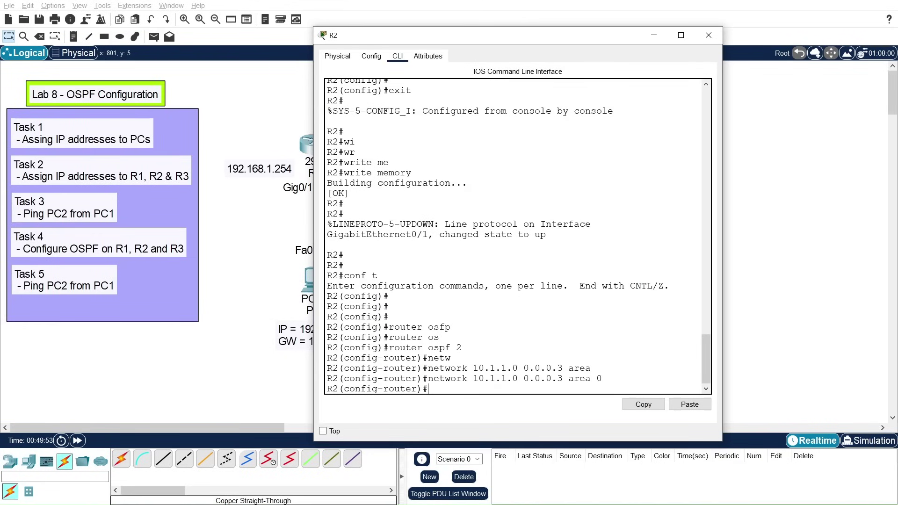
Step: Advertise 10.1.2.0 0.0.0.3 in area 0 by editing the recalled network command
key("Up")
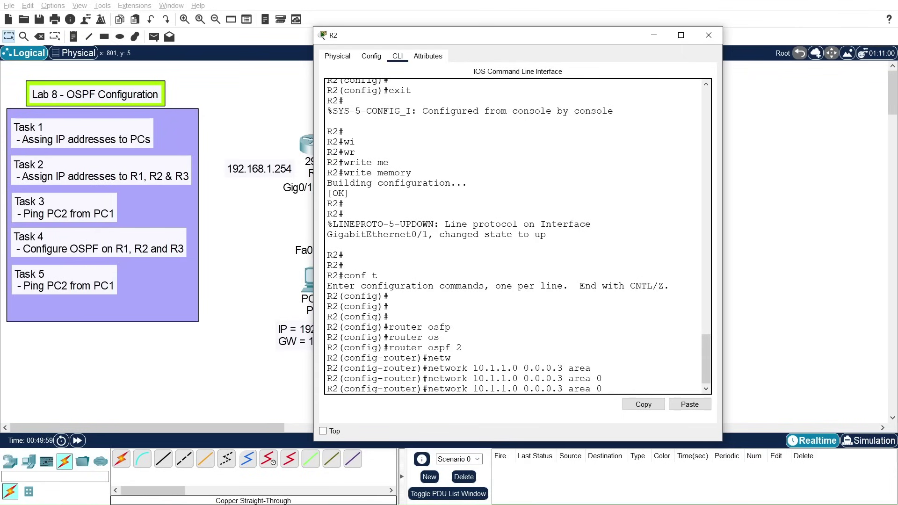
key("BackSpace")
type("2")
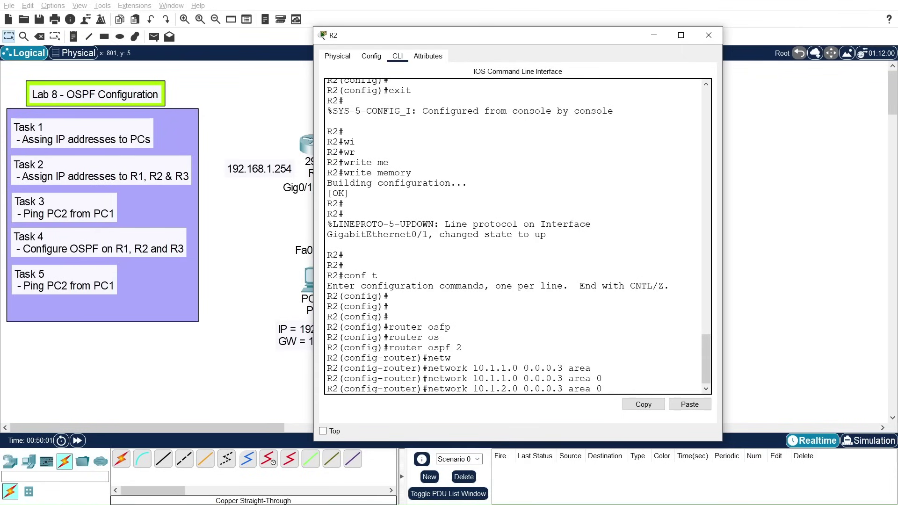
key("Return")
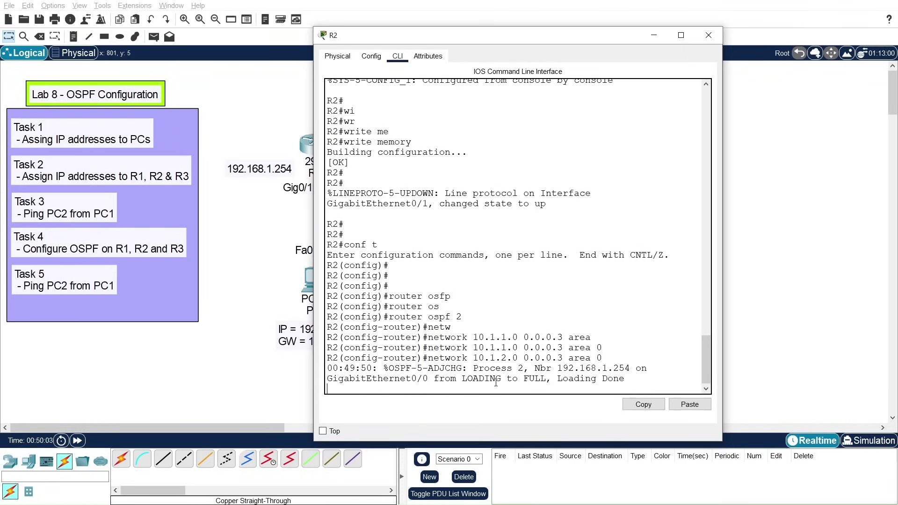
key("Return")
key("Return")
key("Return")
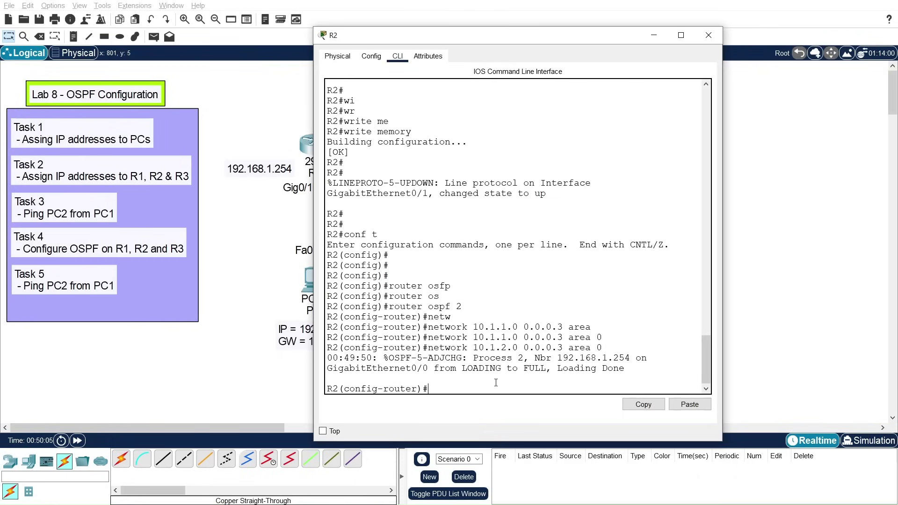
key("Up")
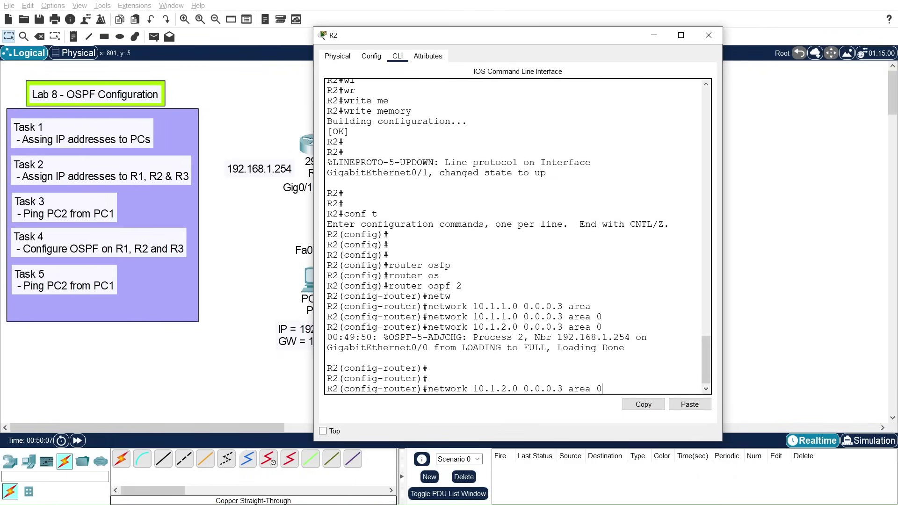
key("Return")
key("Return")
key("Return")
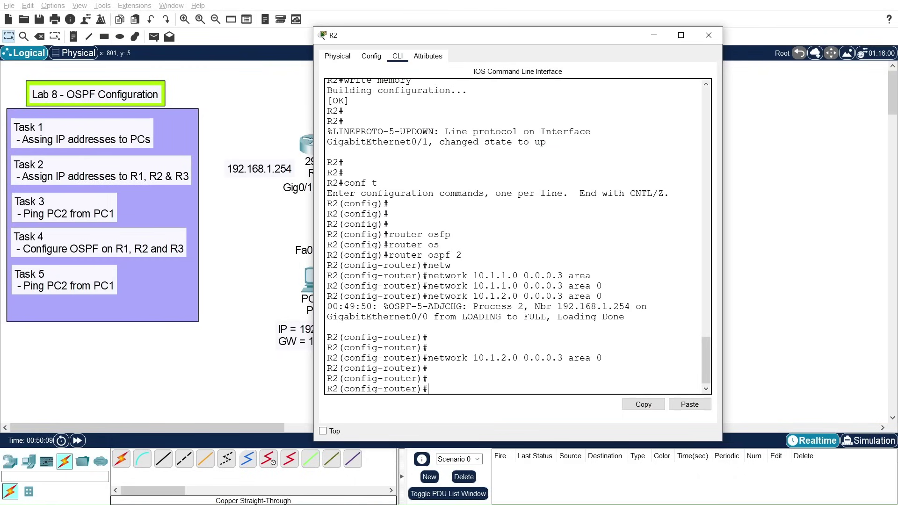
Step: Highlight the OSPF FULL neighbor message, exit router configuration, and close R2's window
left_click_drag(400, 307, 625, 318)
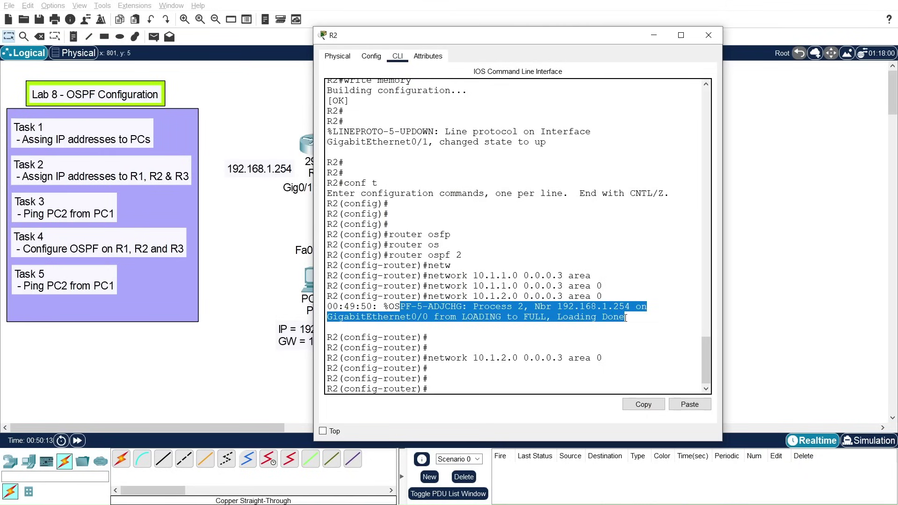
left_click(474, 377)
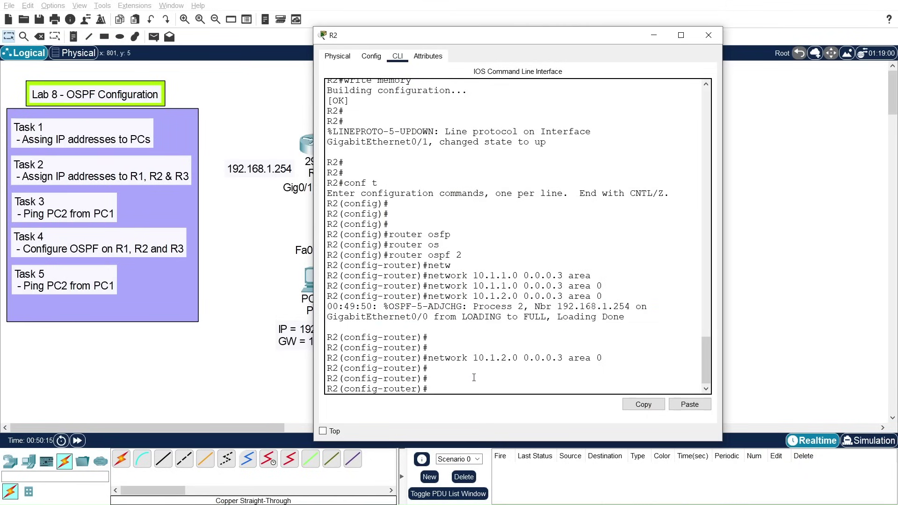
left_click_drag(708, 364, 707, 370)
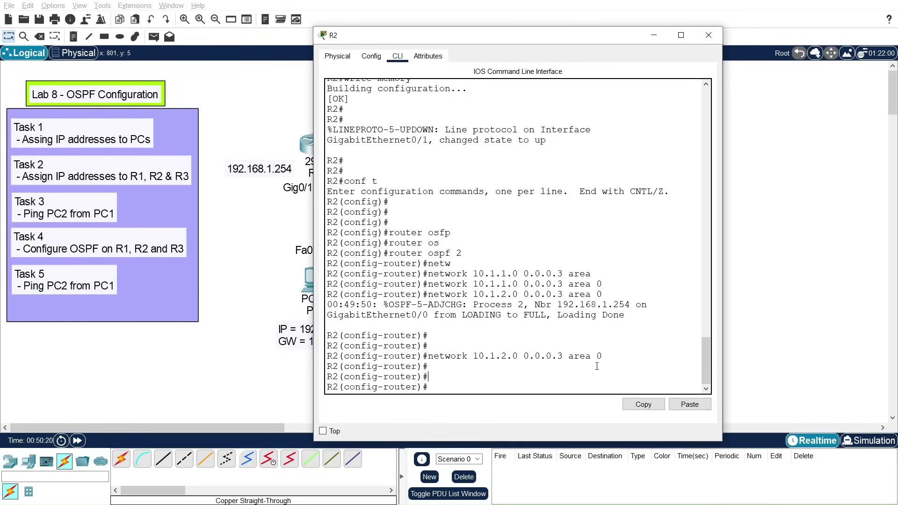
type("exit")
key("Return")
key("Return")
key("Return")
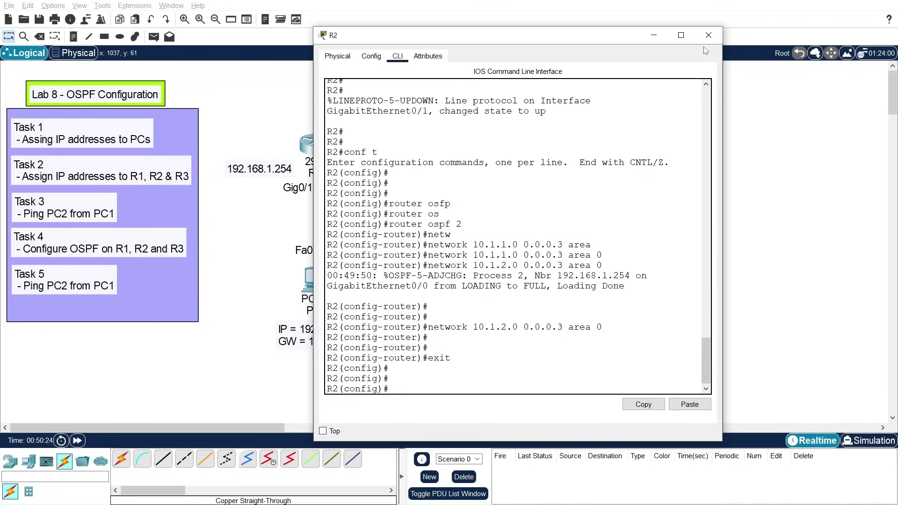
left_click(709, 35)
Step: Open R3's command line and enter global configuration mode with conf t
left_click(622, 144)
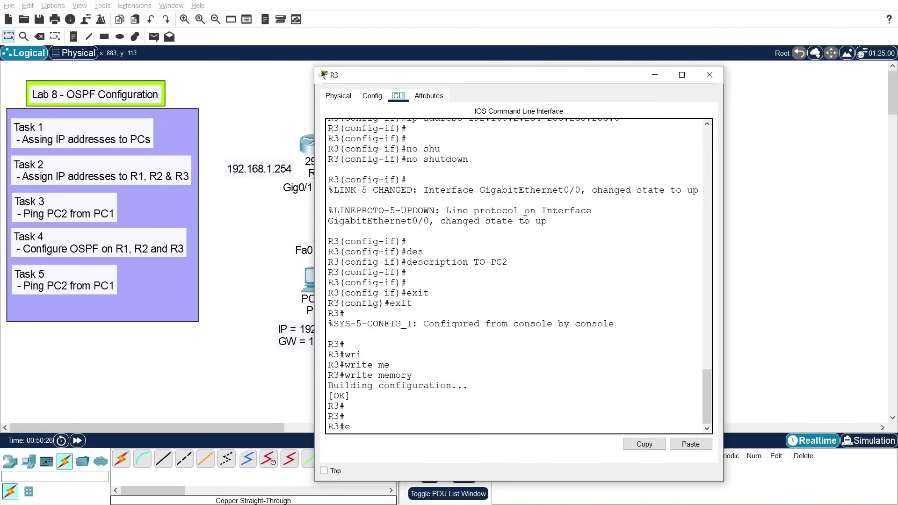
type("e")
key("Return")
key("Return")
key("Return")
key("Return")
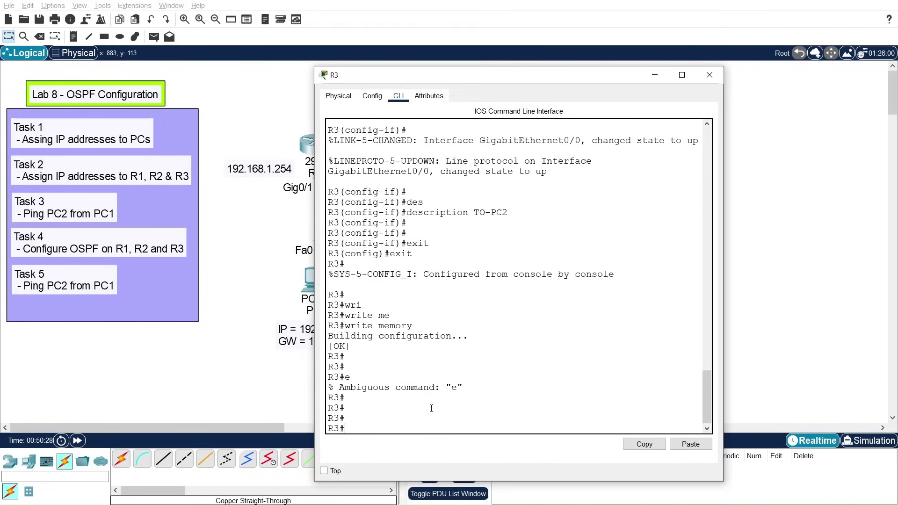
type("conf t")
key("Return")
key("Return")
key("Return")
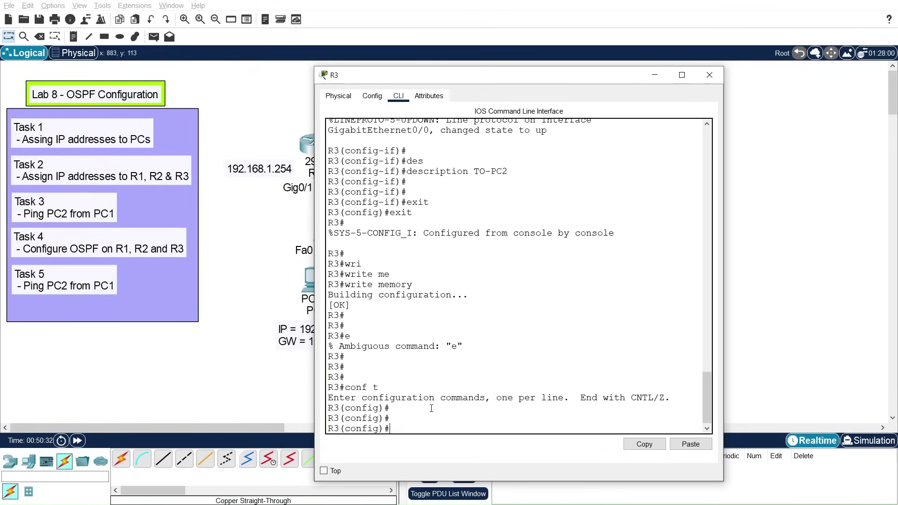
Step: Start OSPF routing process 3 on R3
type("rot")
key("BackSpace")
type("u")
key("Tab")
type("os")
key("Tab")
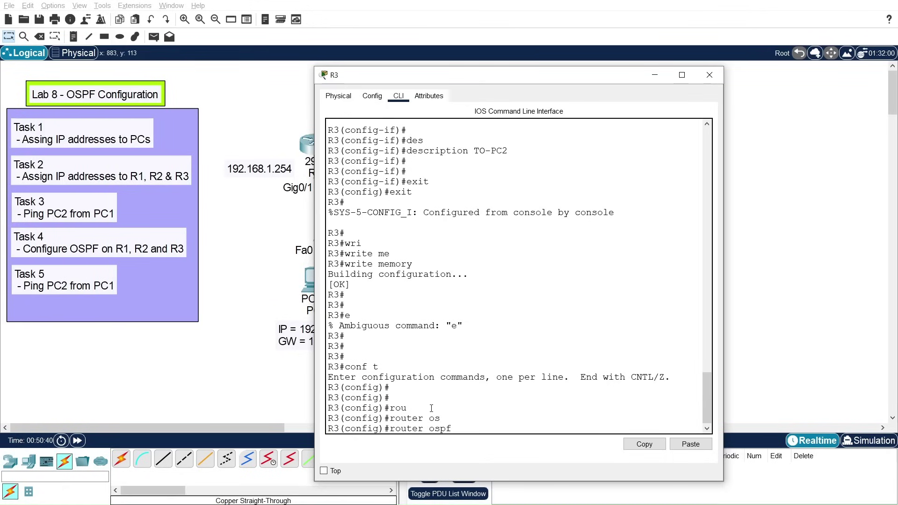
type("3")
key("Return")
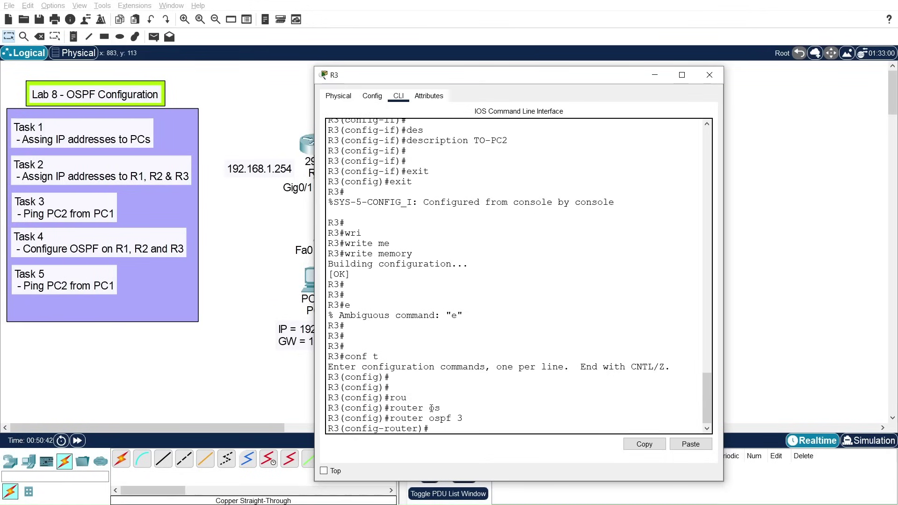
key("Return")
key("Return")
Step: Advertise 192.168.2.0 0.0.0.255 and 10.1.2.0 0.0.0.3 in OSPF area 0
type("net")
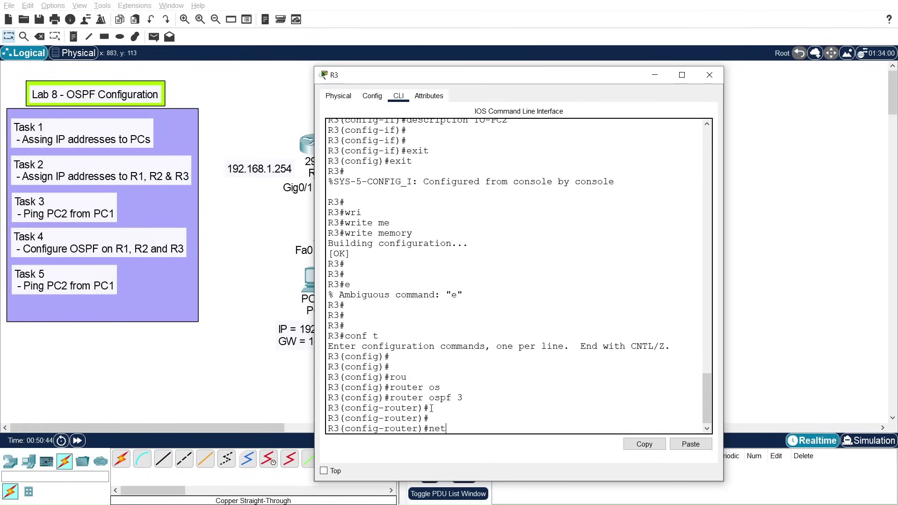
key("Tab")
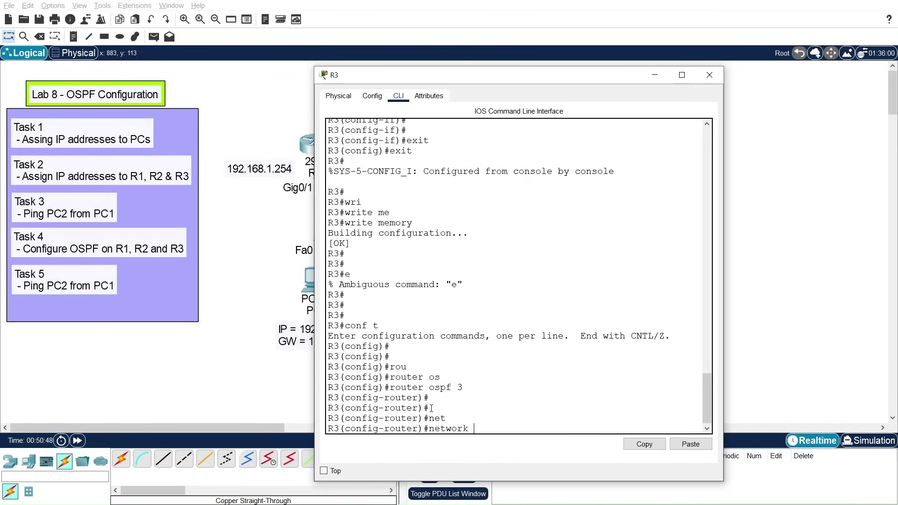
type("192.168.2.0 0.0.0.255 are")
key("Tab")
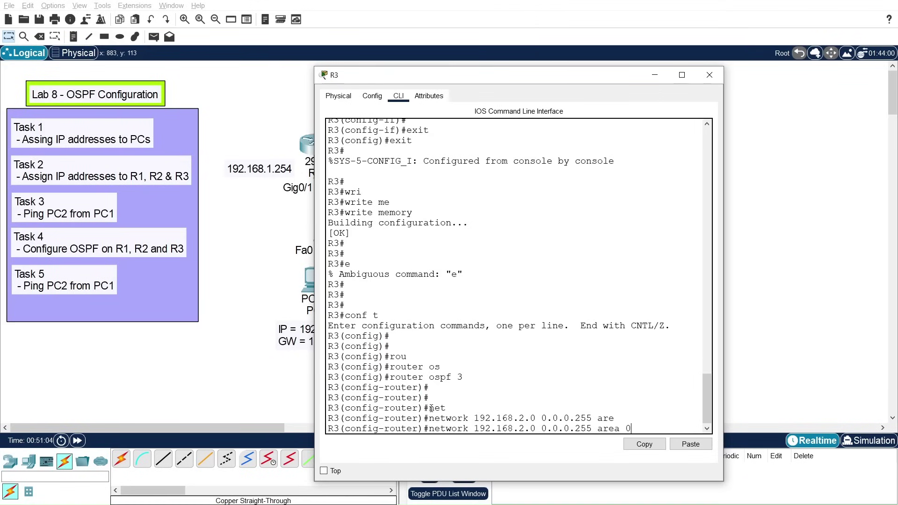
type("0")
key("Return")
type("net")
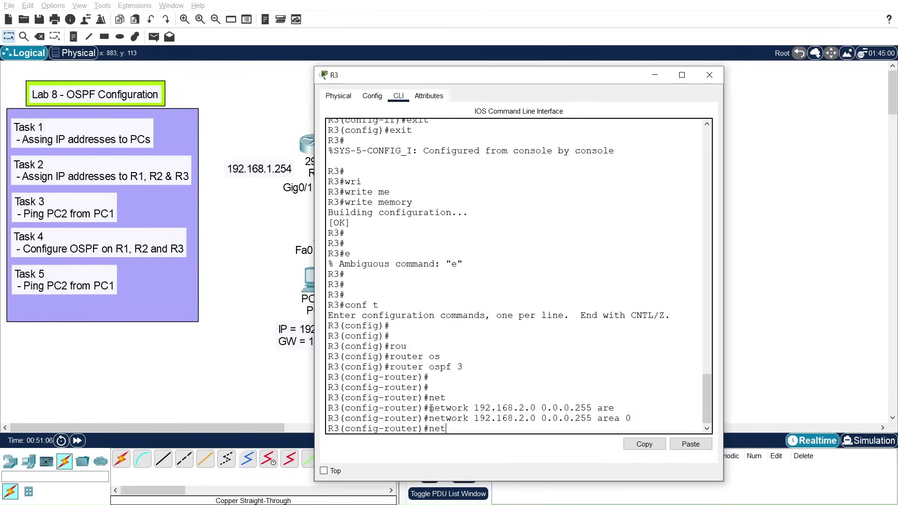
key("Tab")
type("10")
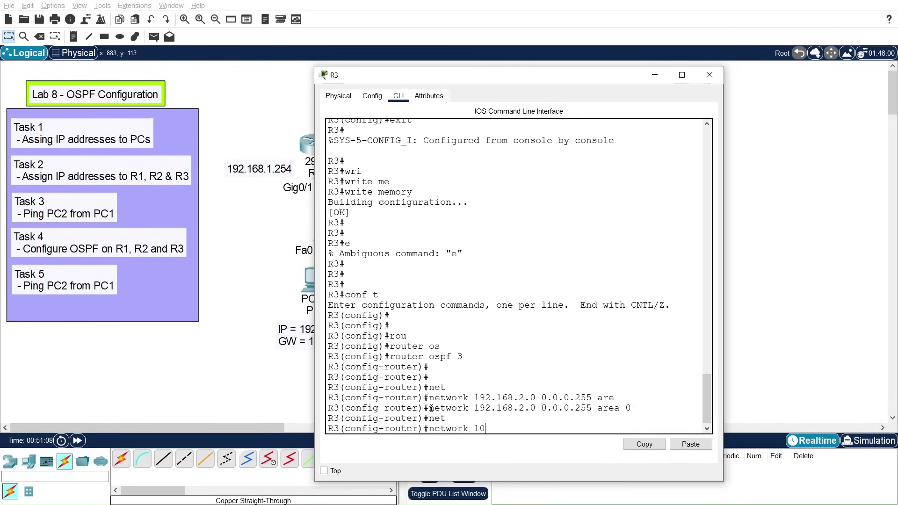
type(".1.2.0 0.0.0.3 area 0")
key("Return")
key("Return")
key("Return")
key("Return")
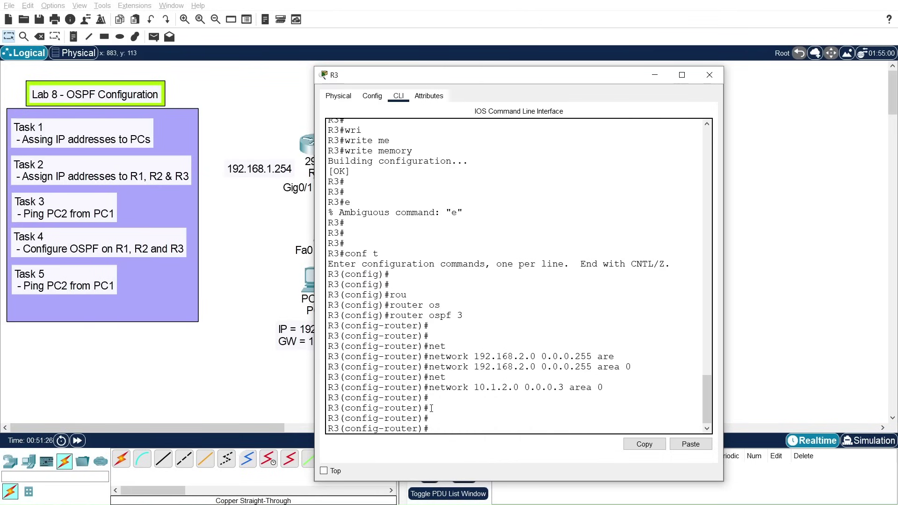
Step: Exit router configuration, highlight the FULL adjacency message, and leave configuration mode
type("exit")
key("Return")
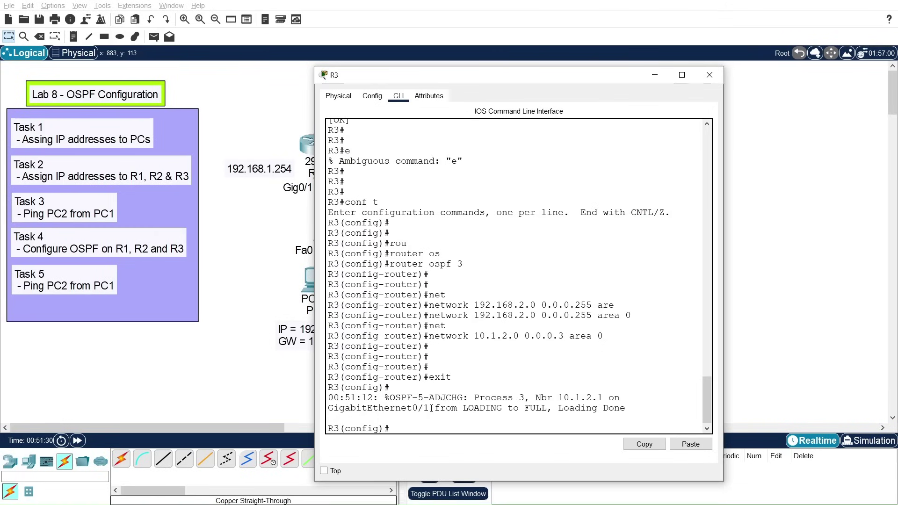
key("Return")
key("Return")
key("Return")
key("Return")
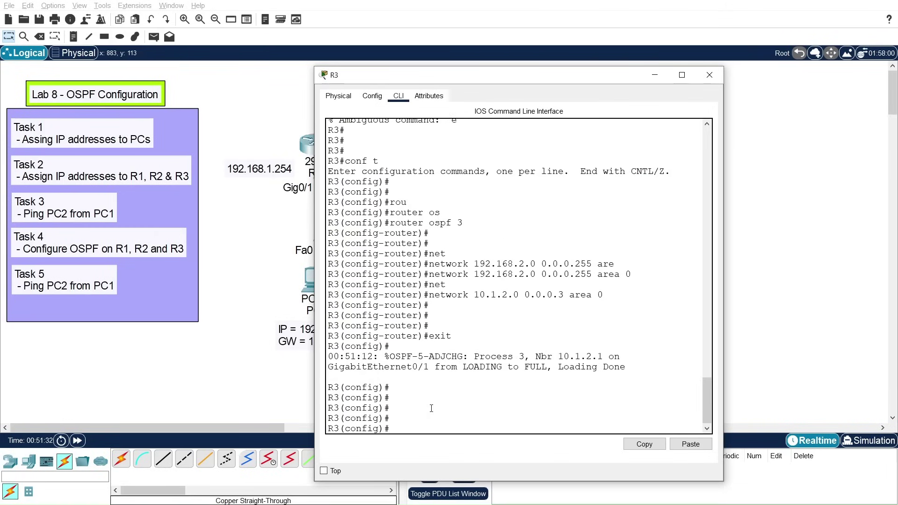
left_click_drag(328, 357, 635, 366)
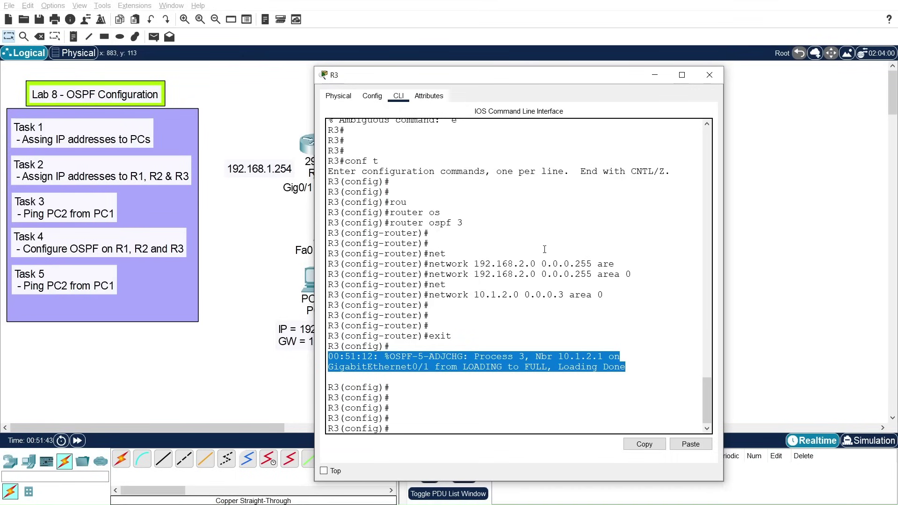
type("exit")
key("Return")
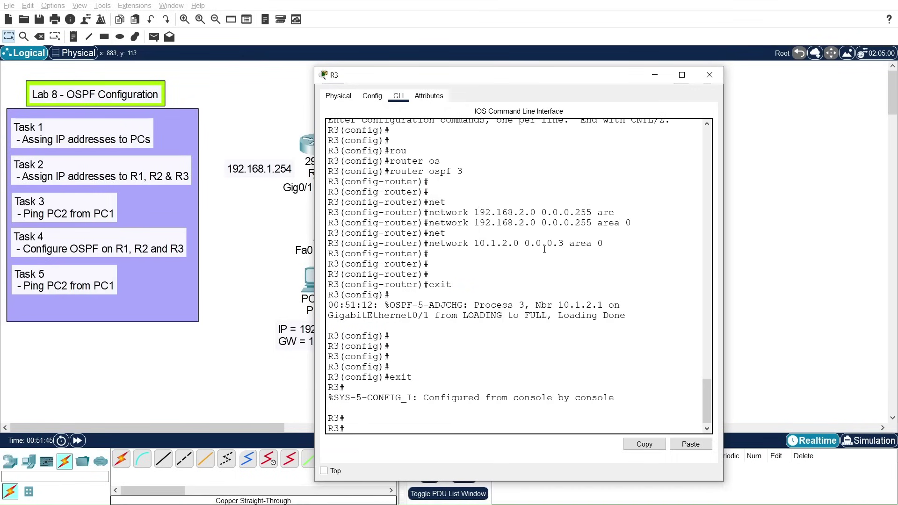
Step: Rerun ping 192.168.2.1 from PC1's command prompt, confirm replies, and close PC1's window
left_click(655, 78)
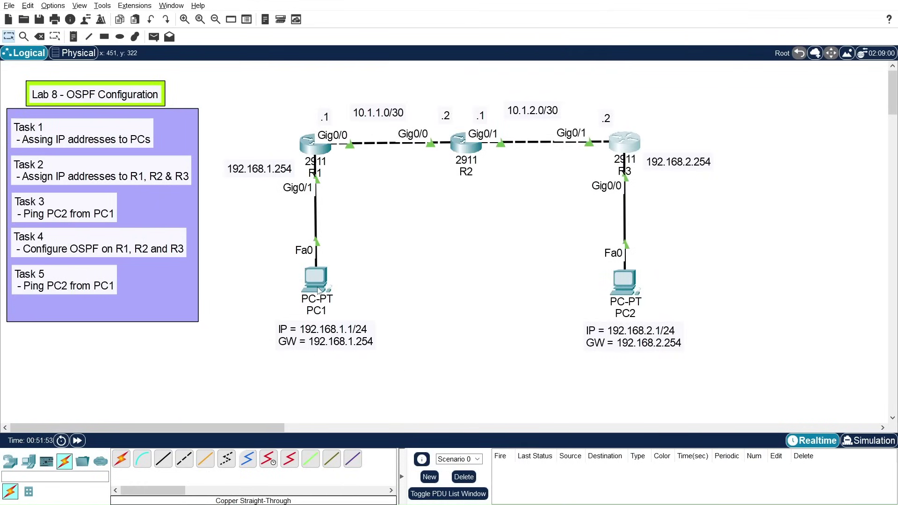
left_click(316, 281)
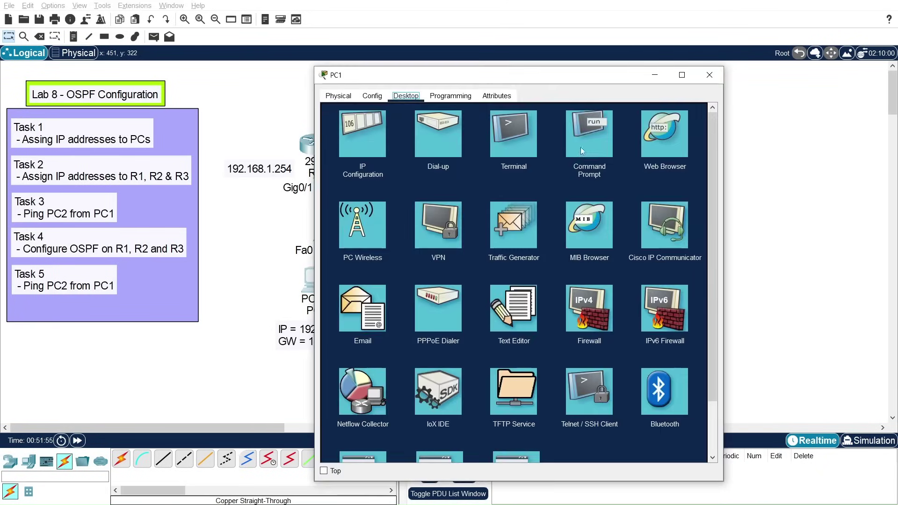
left_click(580, 151)
left_click_drag(529, 79, 643, 53)
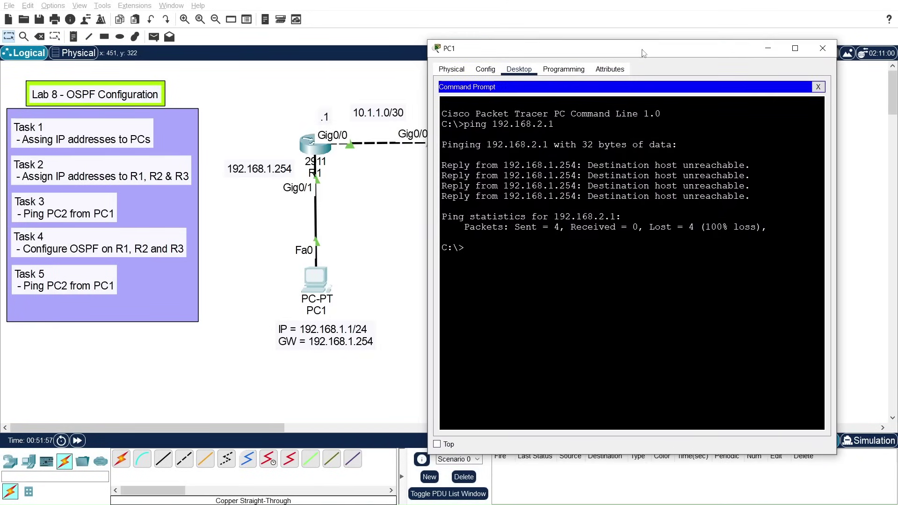
key("Up")
key("Return")
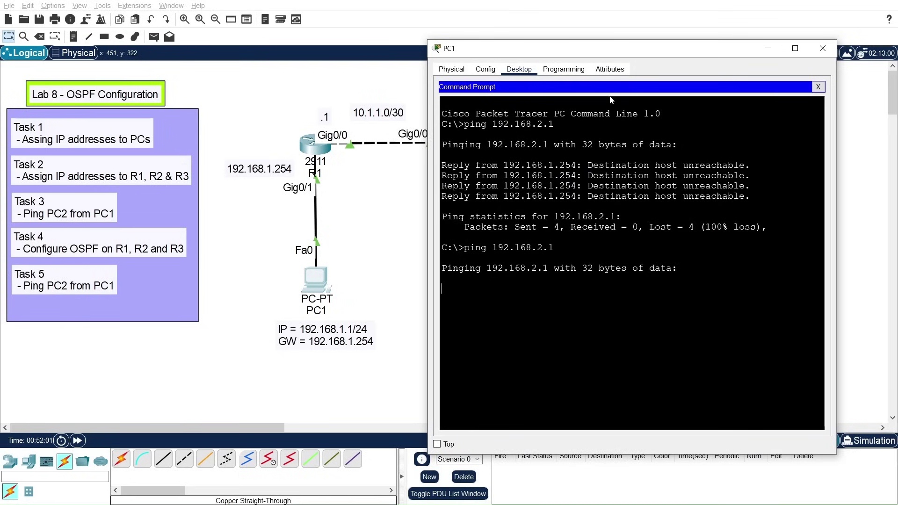
left_click_drag(616, 52, 255, 19)
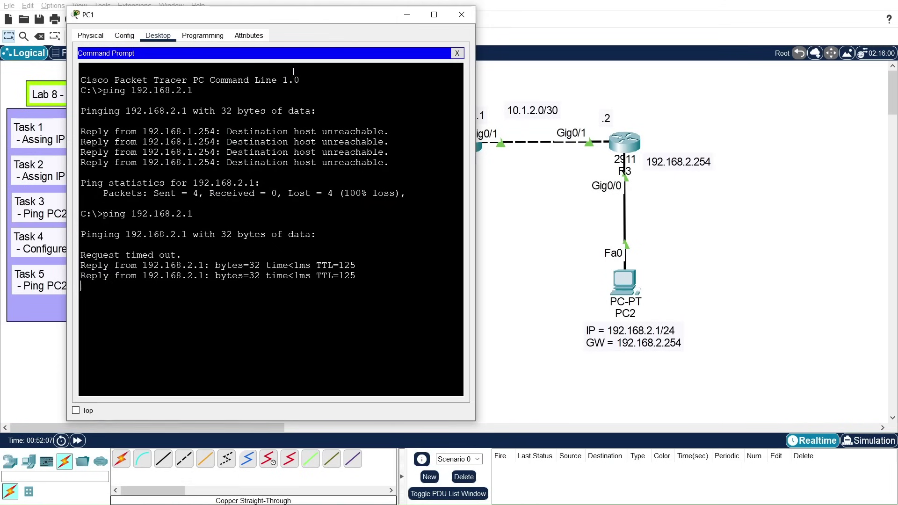
left_click_drag(287, 14, 325, 10)
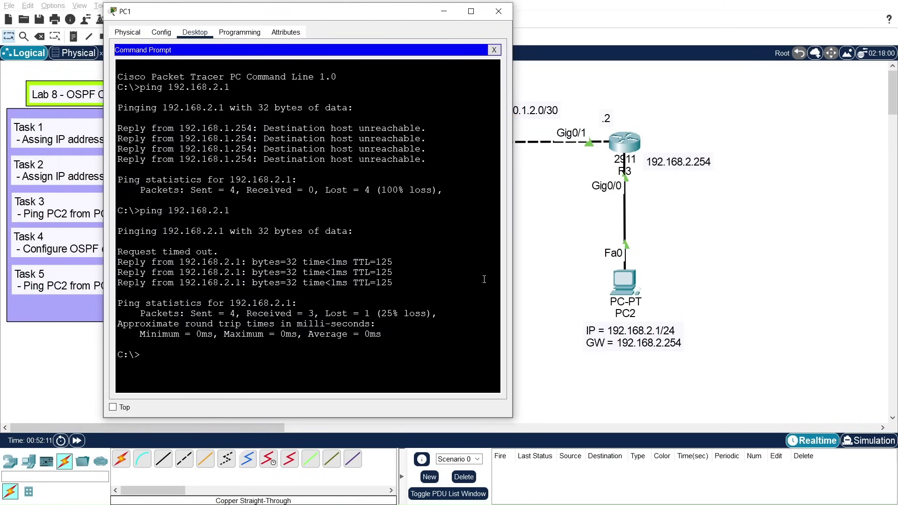
left_click(499, 12)
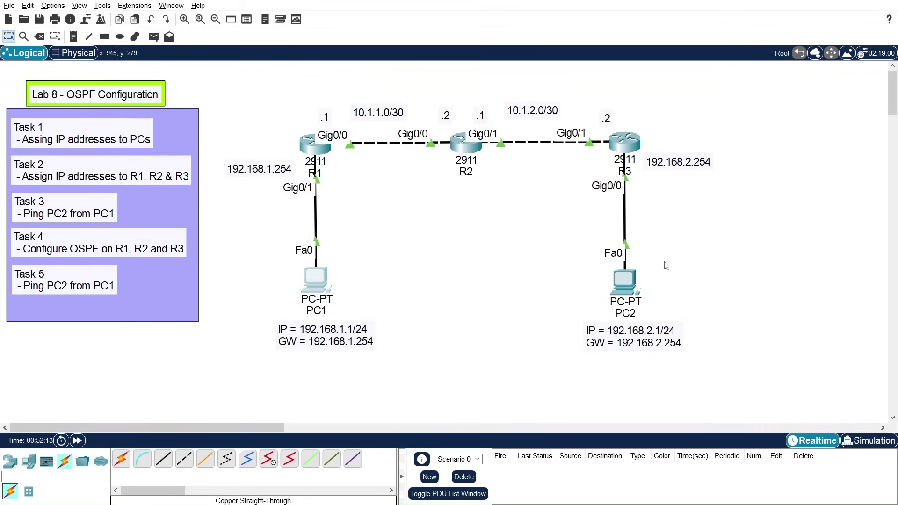
Step: Run ping 192.168.1.1 from PC2's command prompt, confirm replies, and close PC2's window
left_click(628, 287)
left_click_drag(538, 66, 686, 60)
left_click(559, 78)
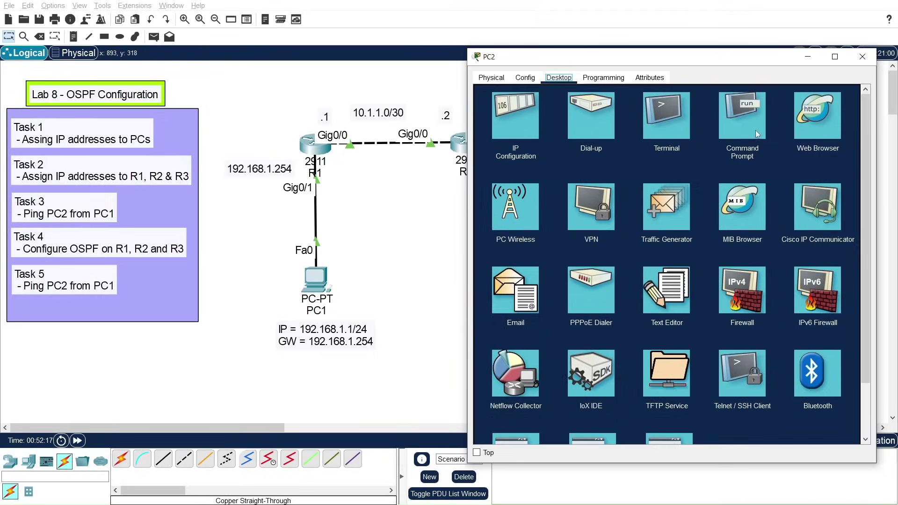
left_click(744, 123)
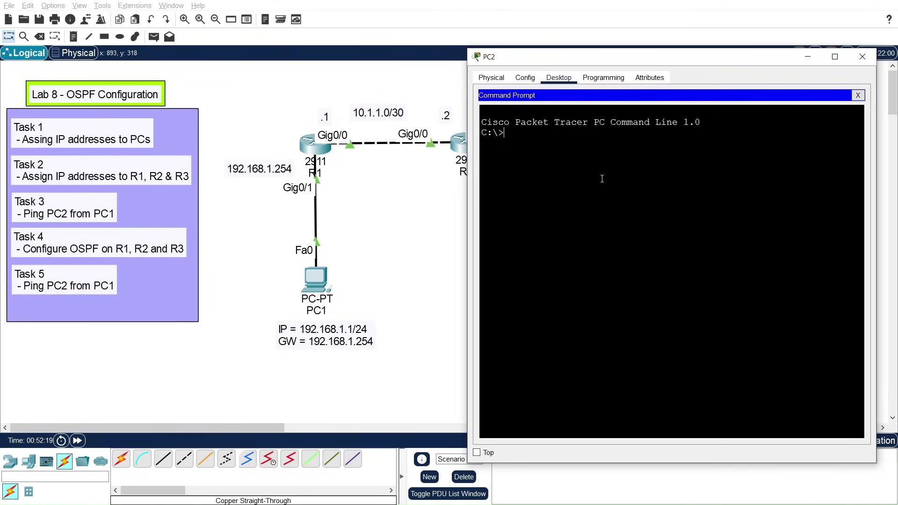
type("ping ")
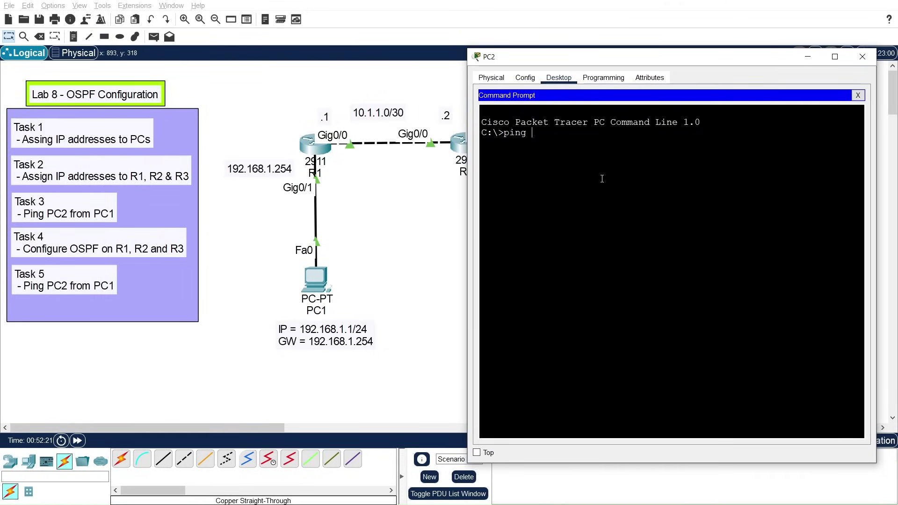
type("192.168.1.1")
key("Return")
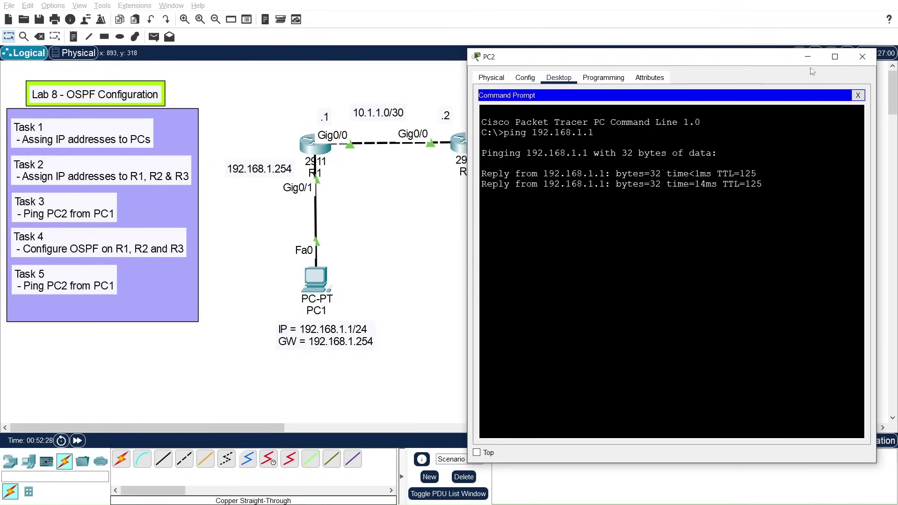
left_click(862, 57)
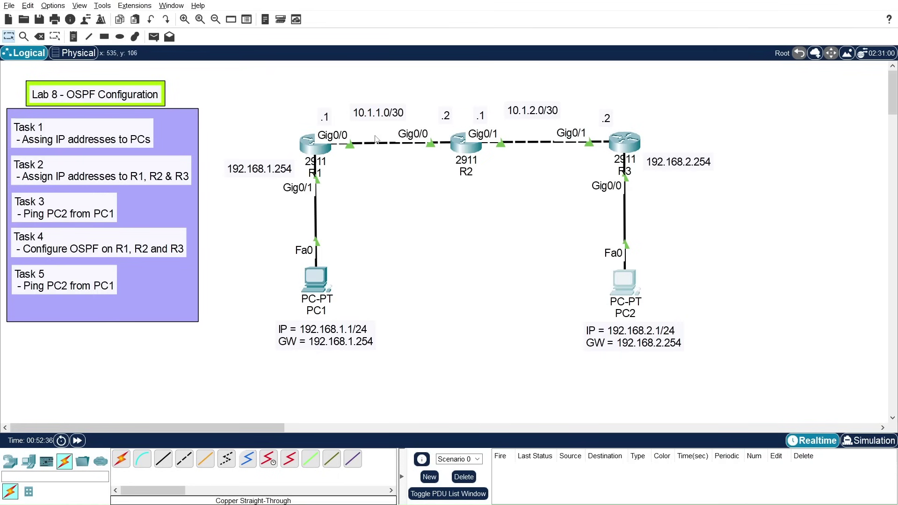
Step: Open R1's command line and exit configuration mode
left_click(322, 150)
left_click_drag(466, 83, 528, 51)
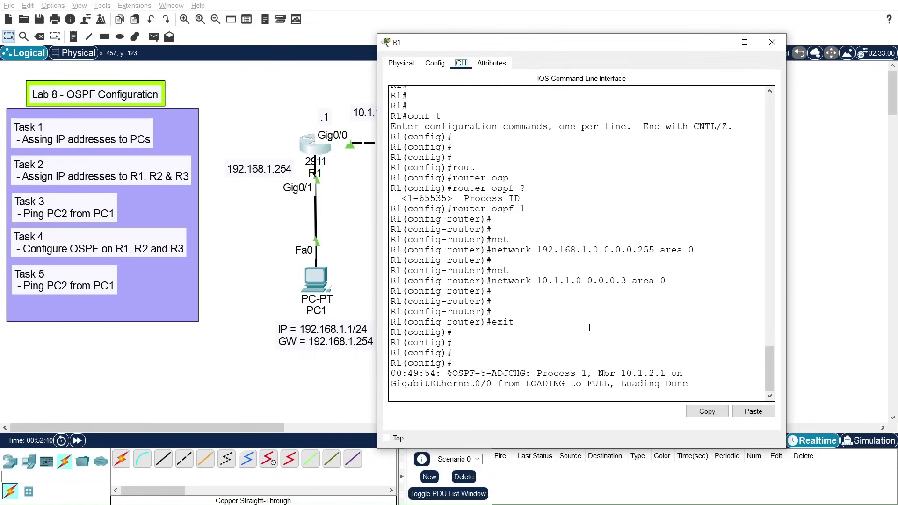
left_click(613, 361)
key("Return")
key("Return")
key("Return")
key("Return")
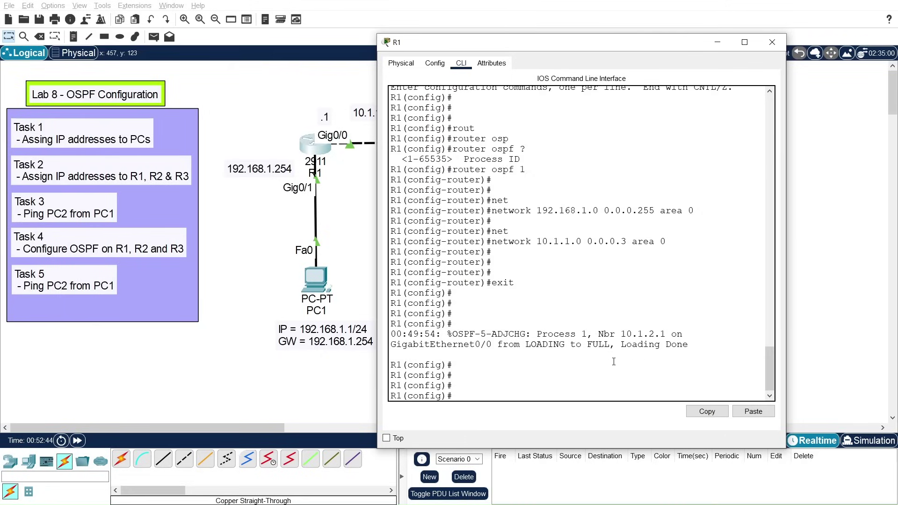
type("exit")
key("Return")
key("Return")
key("Return")
key("Return")
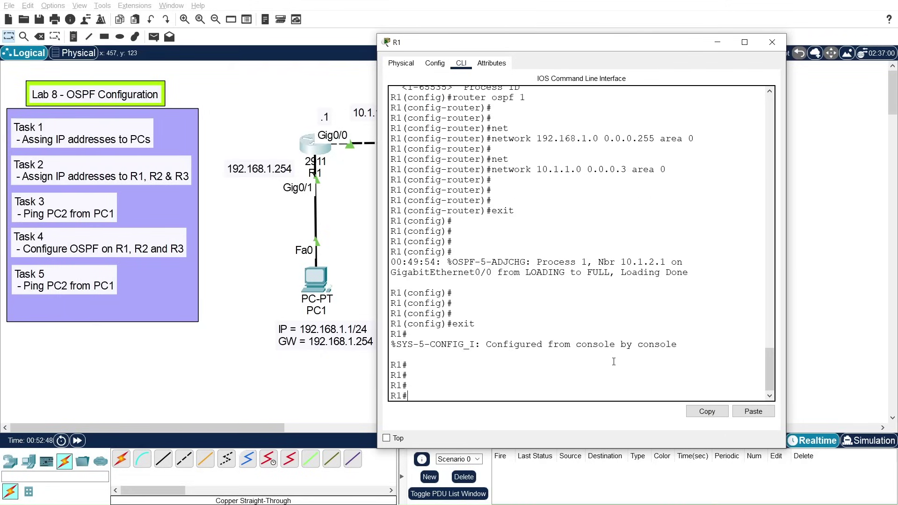
Step: Run show ip ospf neighbor and highlight neighbor 10.1.2.1's FULL/BDR state
type("show ip osp")
key("Tab")
type("ne")
key("Tab")
key("Return")
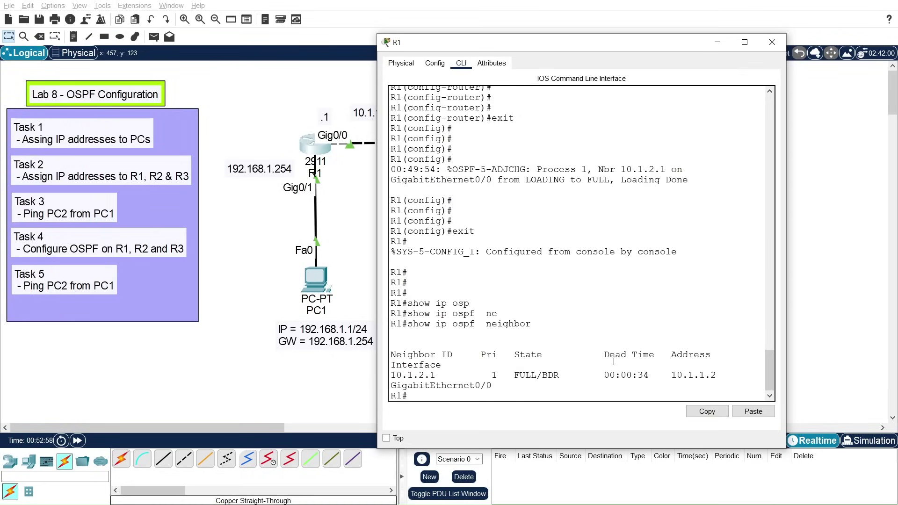
left_click_drag(392, 376, 720, 372)
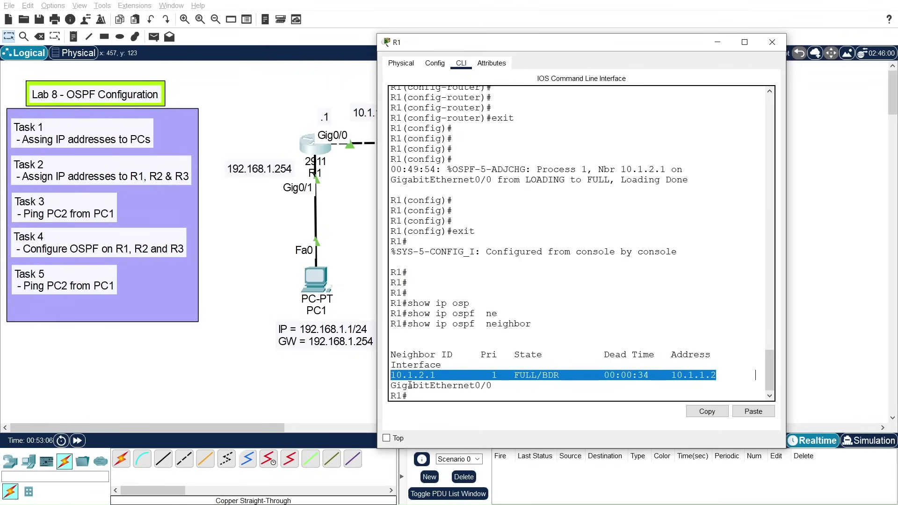
left_click(515, 374)
left_click_drag(515, 375, 562, 375)
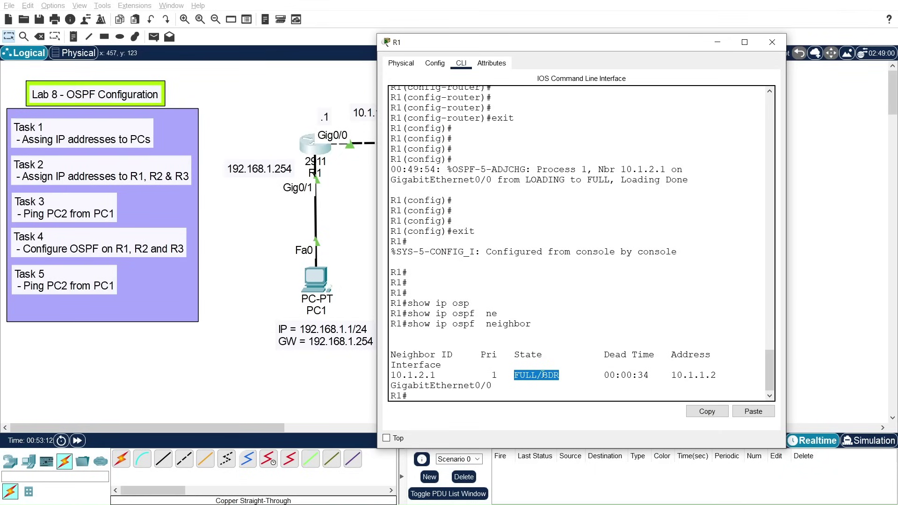
Step: Reposition R1's console window to reveal R2, PC2 and the rest of the topology
left_click_drag(564, 48, 675, 15)
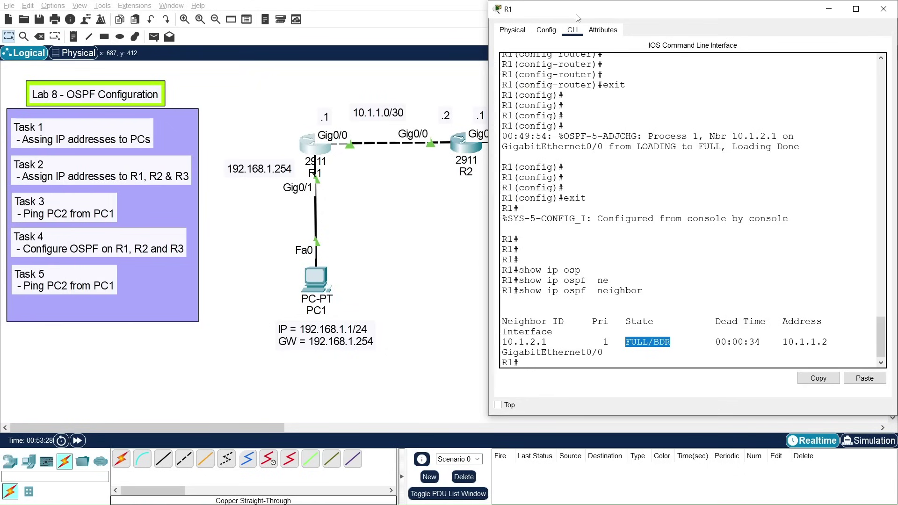
left_click_drag(576, 18, 542, 44)
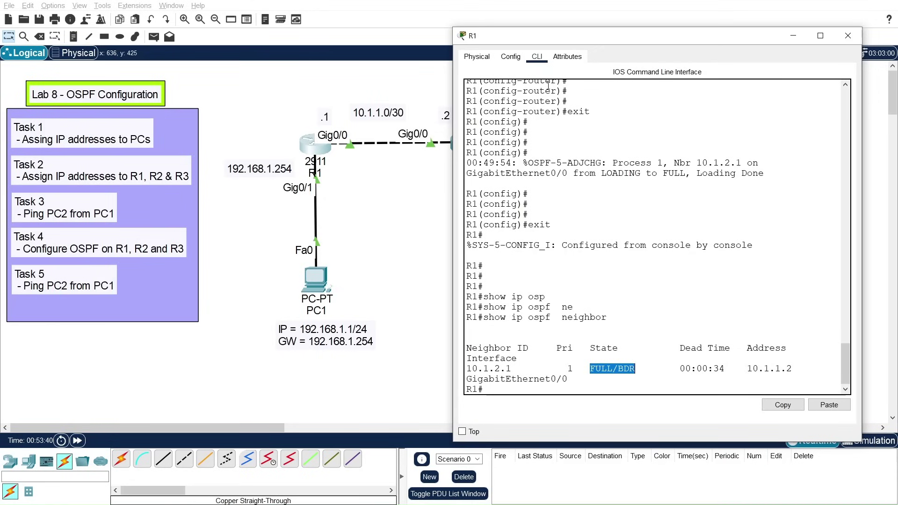
left_click_drag(565, 36, 657, 28)
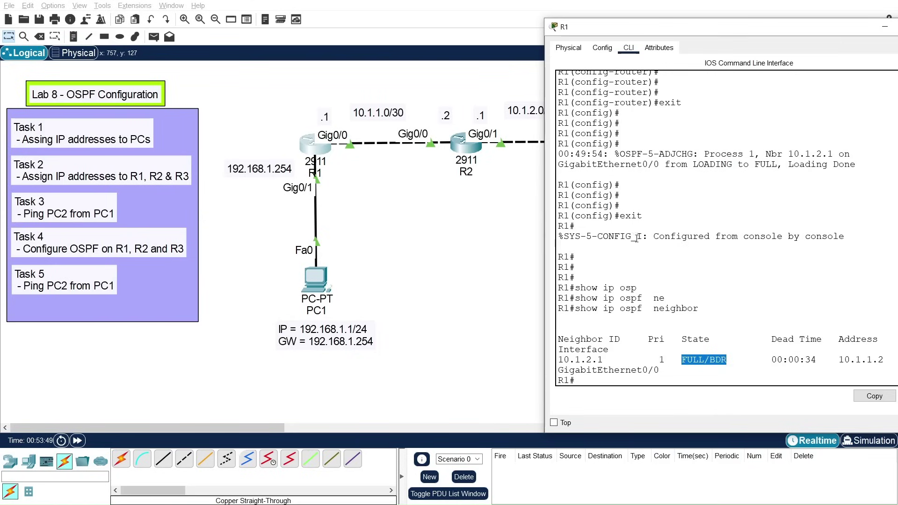
left_click_drag(667, 27, 474, 9)
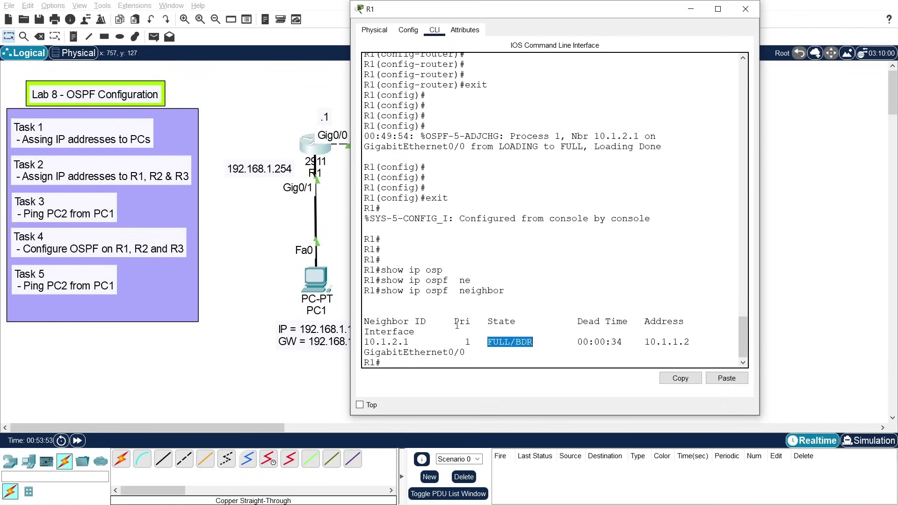
Step: Run show ip route on R1 and highlight the OSPF routes to 10.1.2.0 and 192.168.2.0/24
left_click(450, 349)
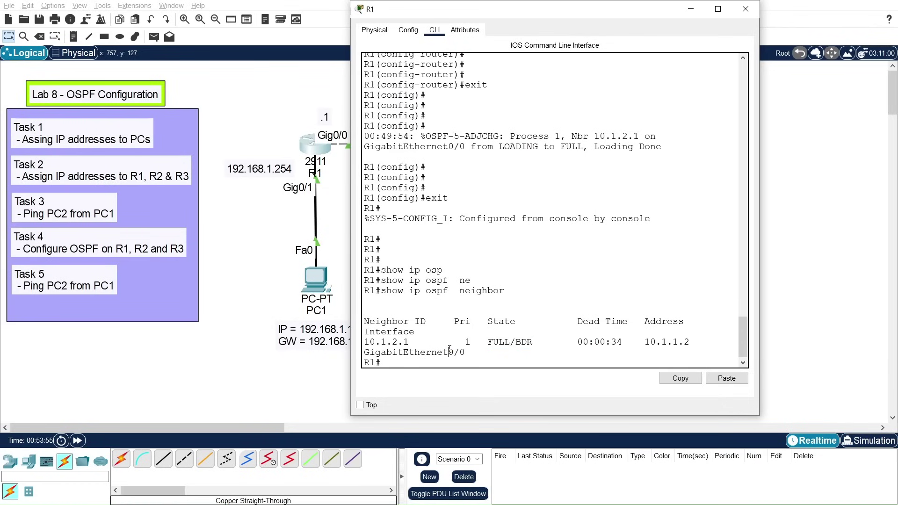
key("Return")
key("Return")
key("Return")
type("show")
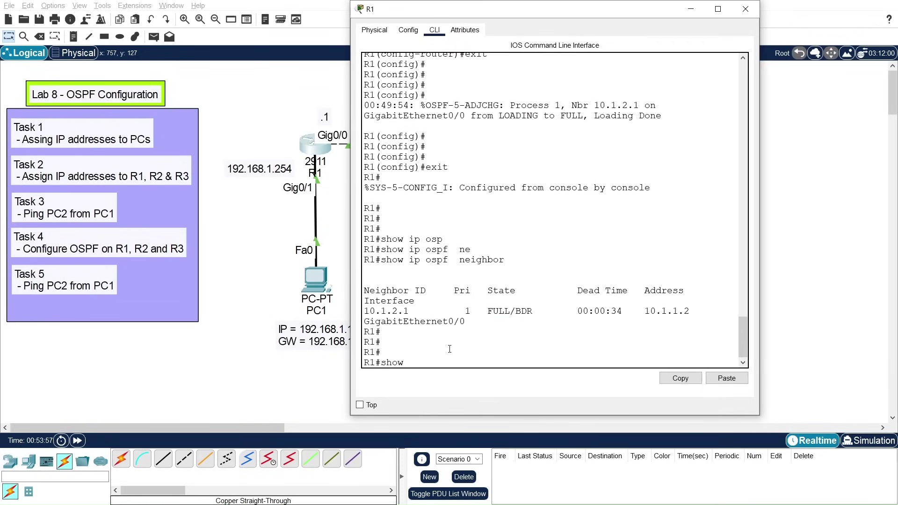
type(" ip route")
key("Return")
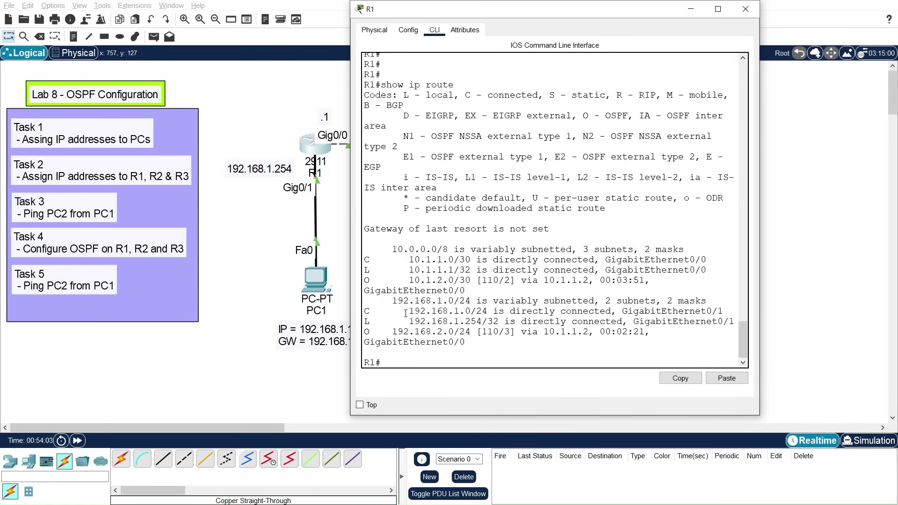
left_click_drag(386, 279, 460, 280)
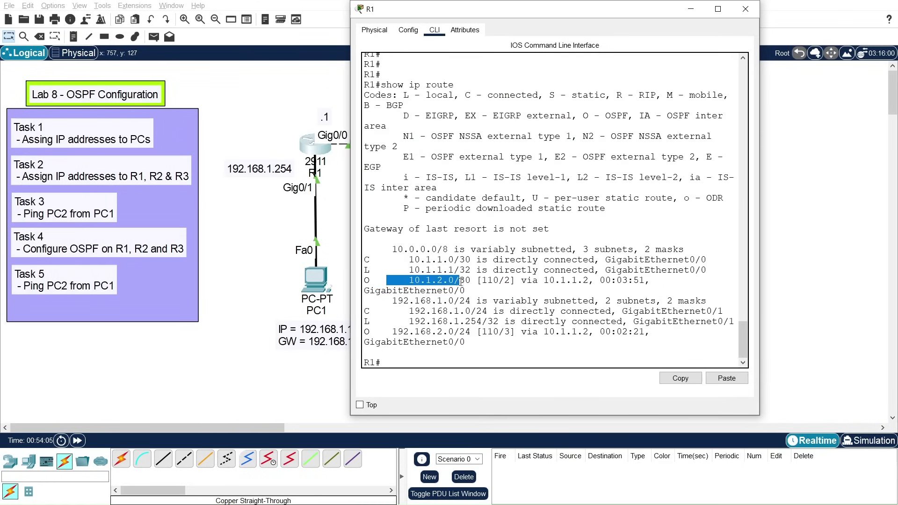
left_click_drag(395, 332, 650, 332)
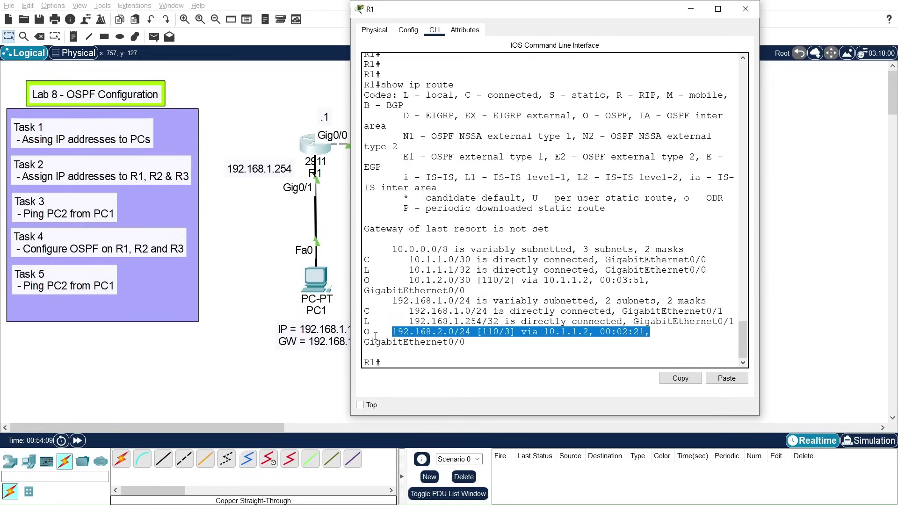
left_click_drag(364, 332, 644, 332)
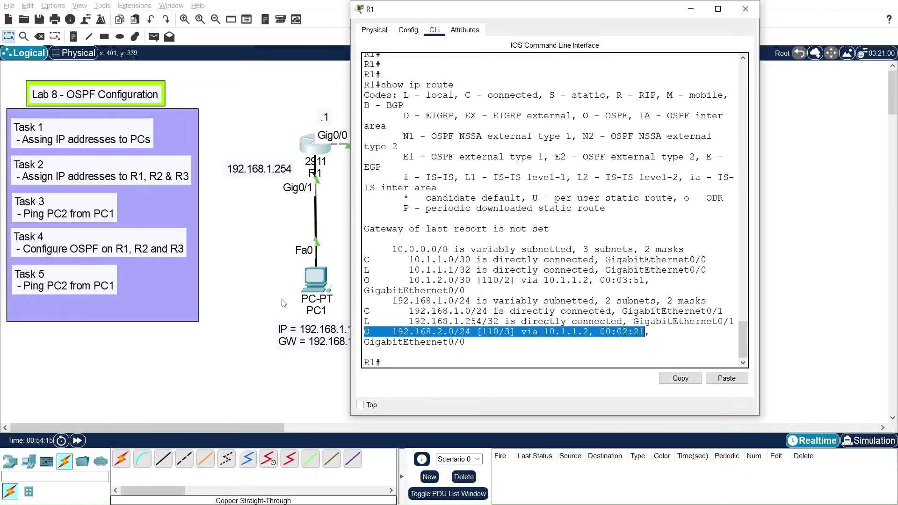
Step: Run show ip ospf database and highlight the router link-state entries
key("Return")
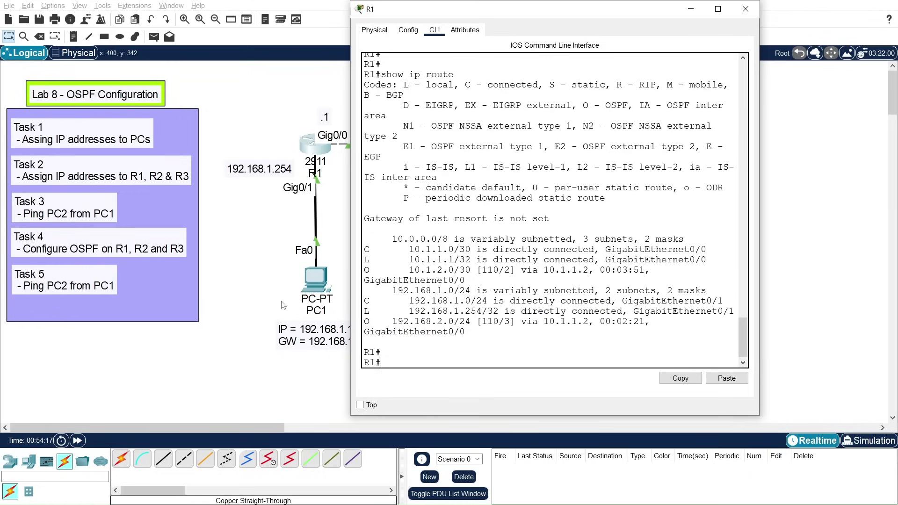
type("show ip osp")
key("Tab")
type("data")
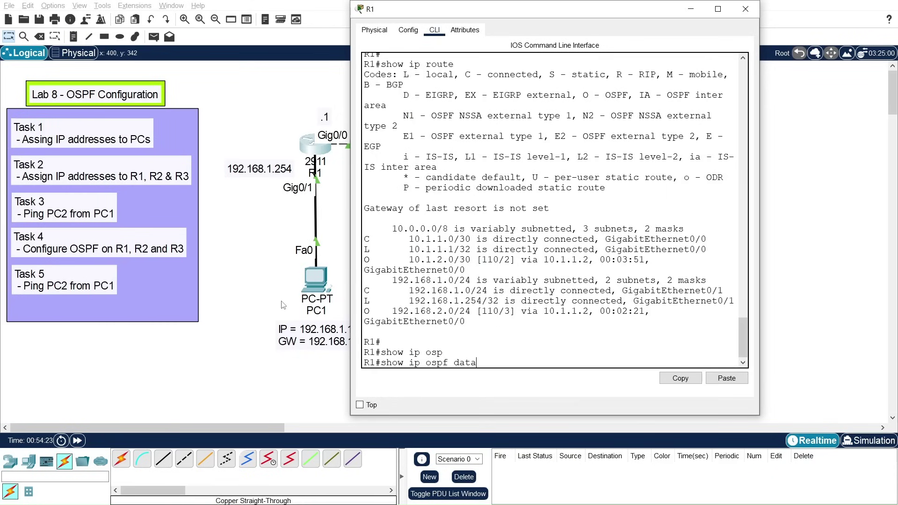
key("Tab")
key("Return")
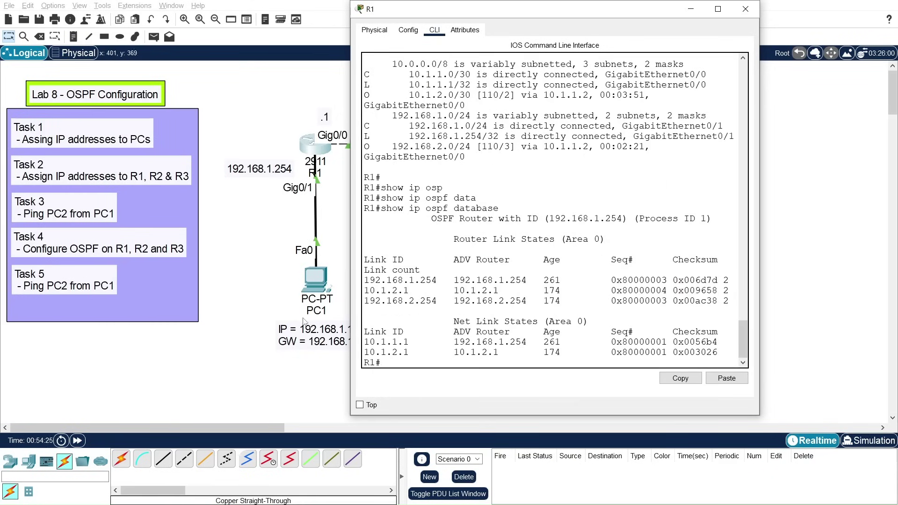
left_click_drag(372, 261, 734, 351)
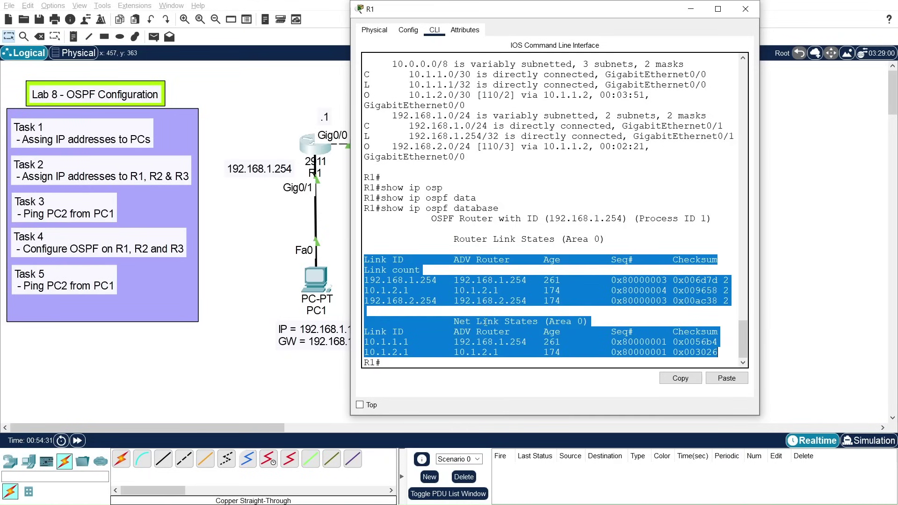
Step: Close R1's console and nudge router R2 slightly to the right
left_click(745, 9)
left_click_drag(469, 154, 471, 151)
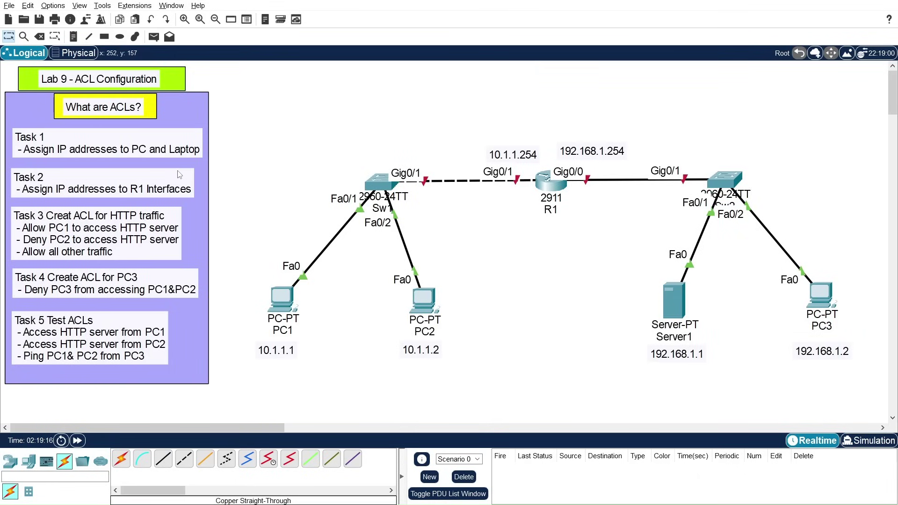
Step: Change 'Laptop' to 'Server' in the Task 1 note and nudge PC1's 10.1.1.1 and PC3's 192.168.1.2 labels up
double_click(28, 150)
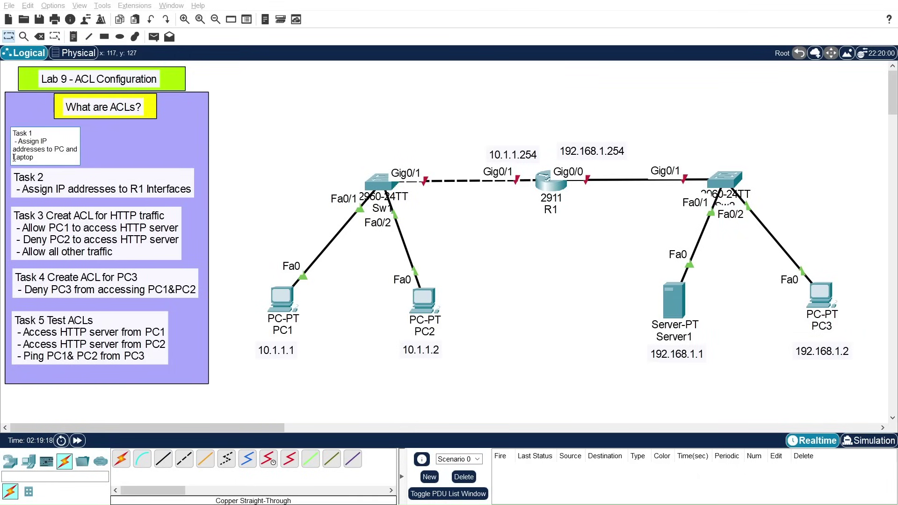
left_click_drag(13, 158, 41, 175)
type("Server")
left_click(260, 149)
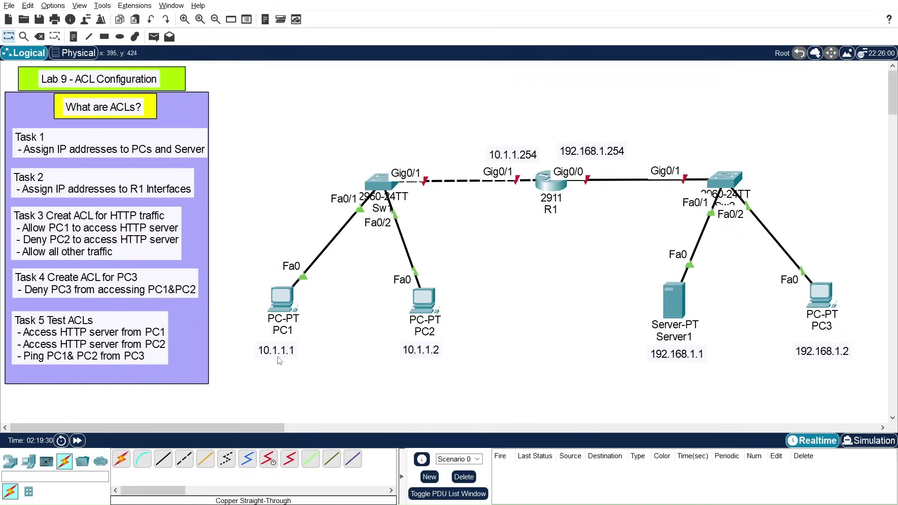
left_click_drag(279, 356, 276, 353)
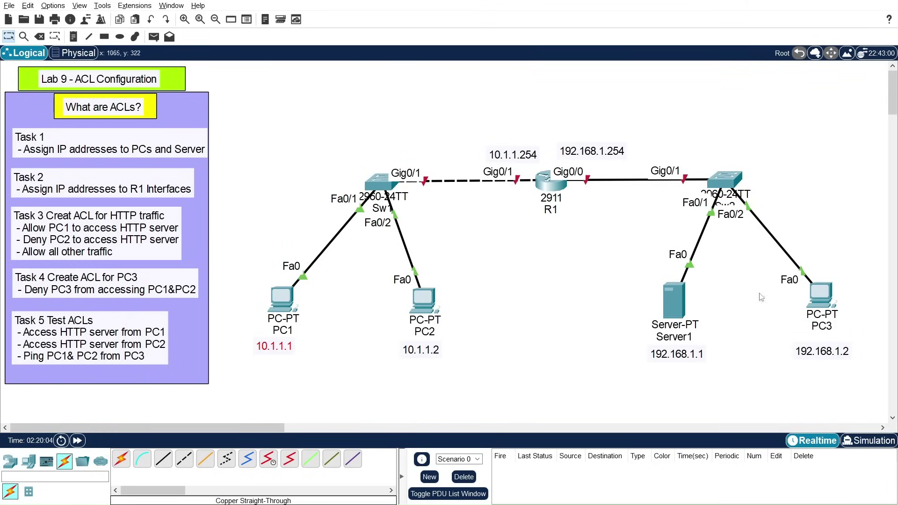
left_click_drag(835, 355, 837, 351)
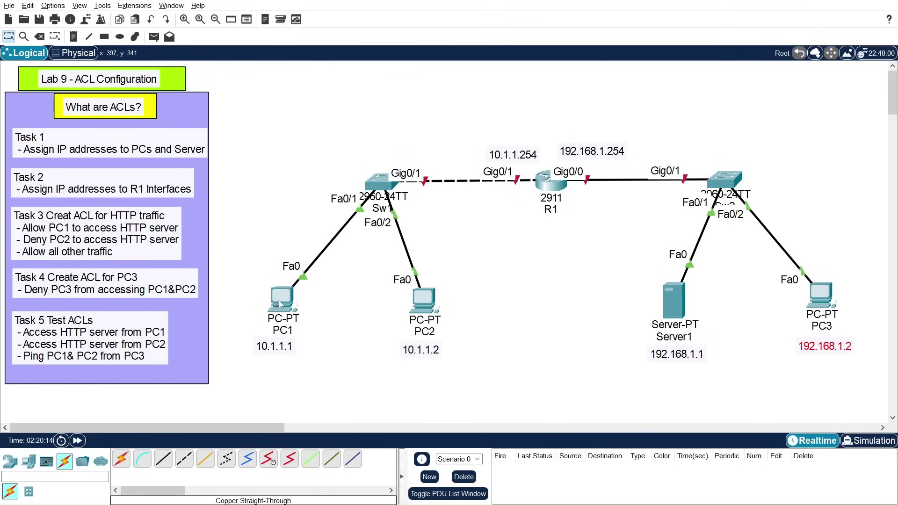
Step: Check PC1's 10.1.1.1/24 settings and gateway 10.1.1.254, then view R1's unaddressed interface summary
left_click(281, 299)
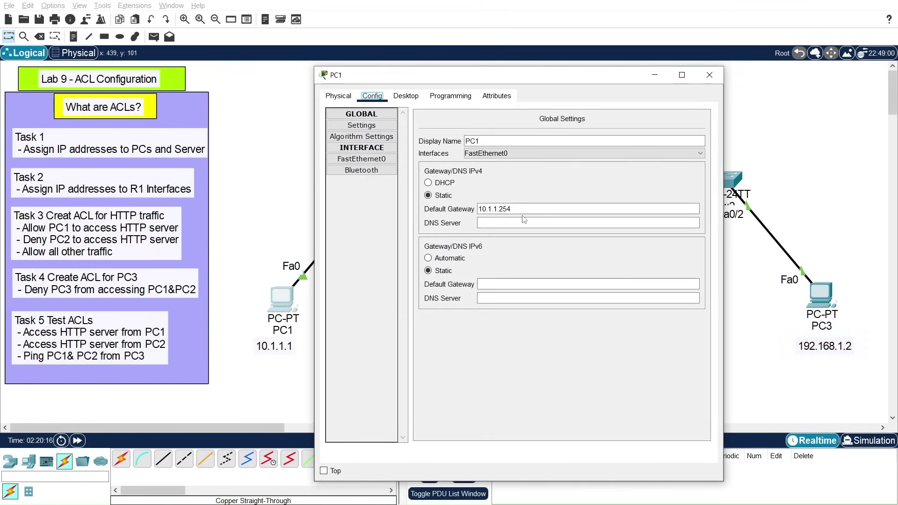
left_click(362, 160)
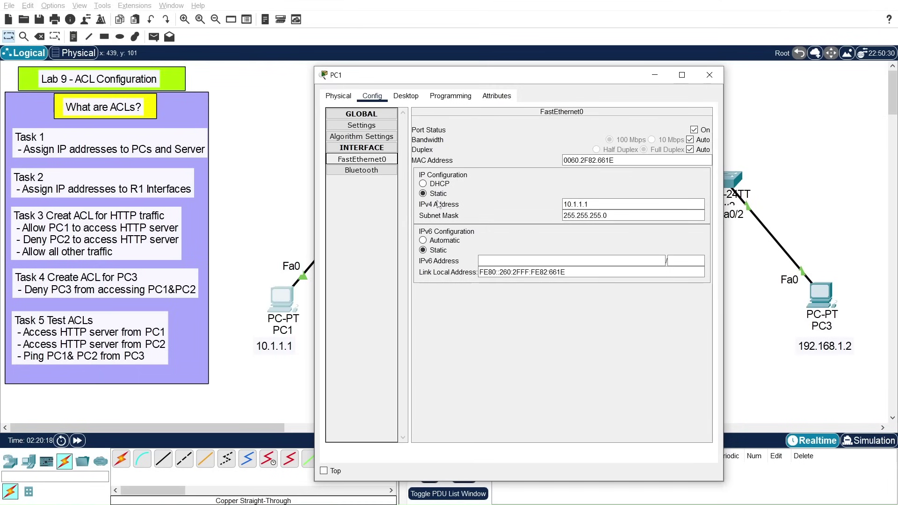
left_click(711, 78)
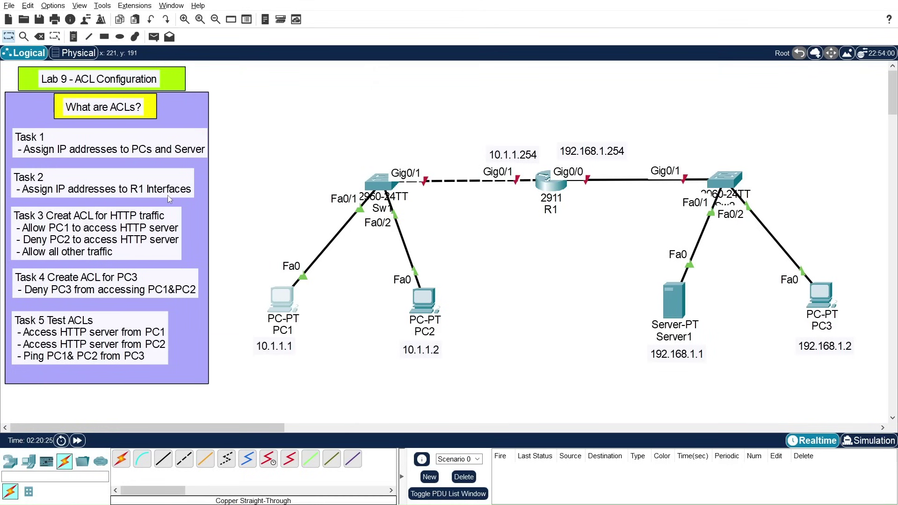
mouse_move(544, 190)
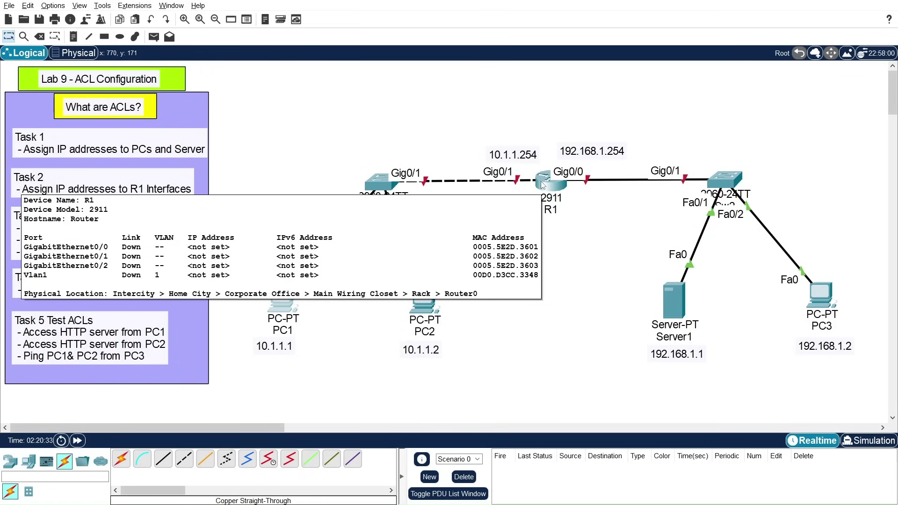
Step: Open R1's CLI, enter global configuration mode and set the hostname to R1
left_click(544, 189)
left_click(398, 95)
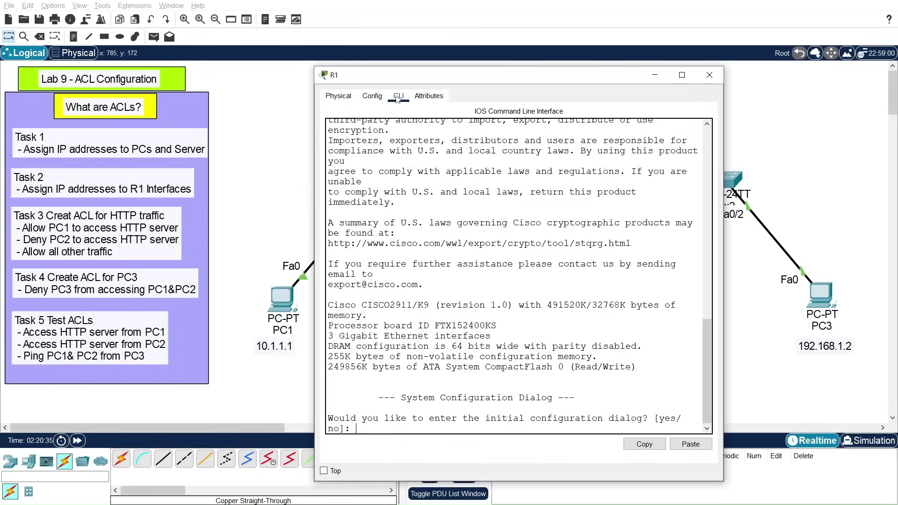
left_click_drag(427, 79, 523, 42)
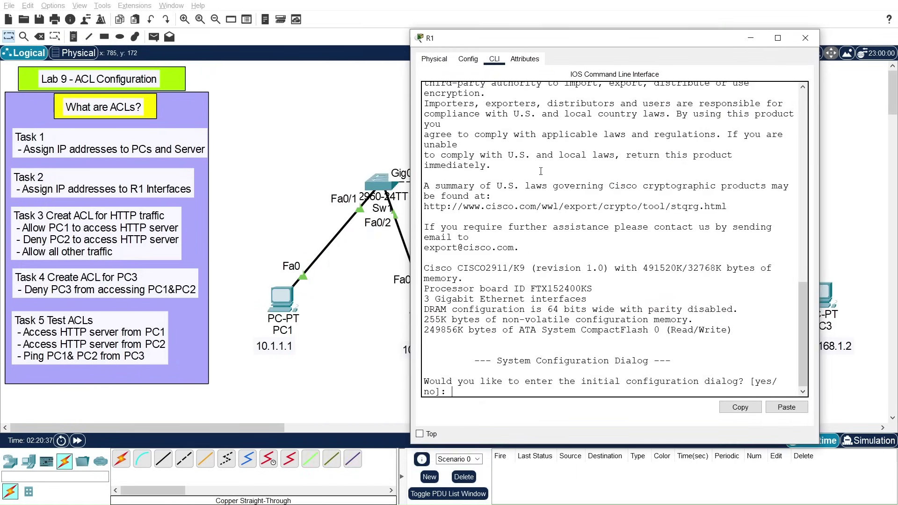
key("Return")
key("Return")
key("Return")
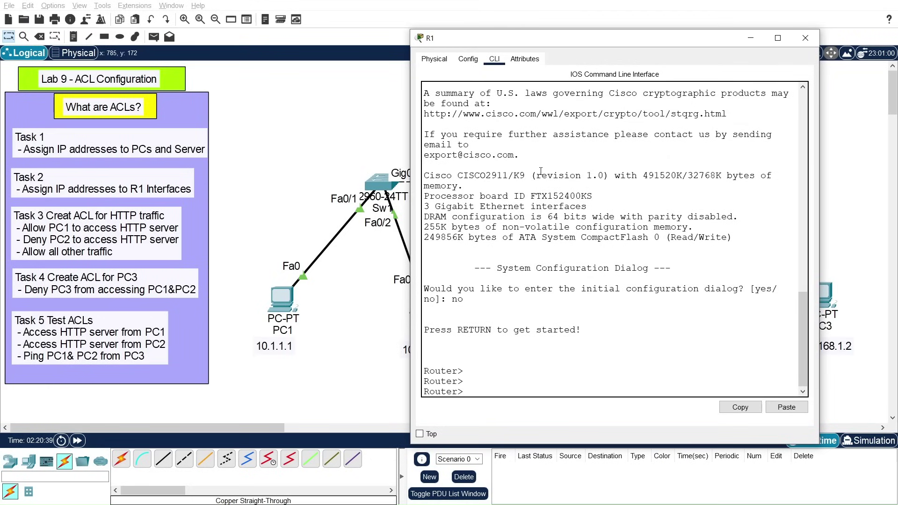
type("en")
key("Return")
type("conf t")
key("Return")
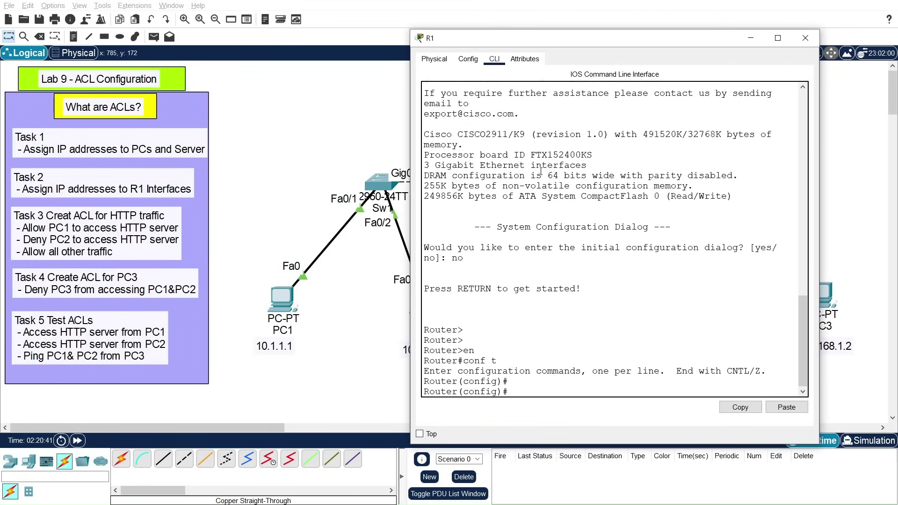
key("Return")
key("Return")
key("Return")
type("host")
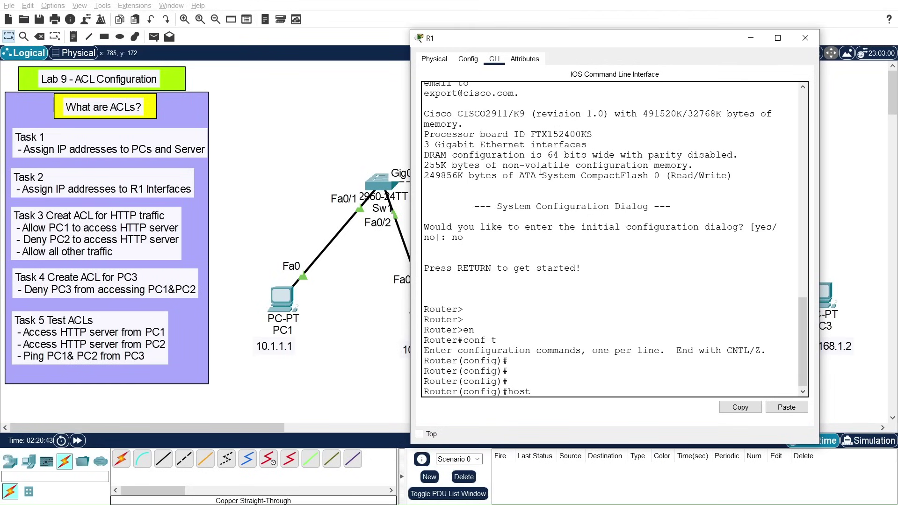
key("Tab")
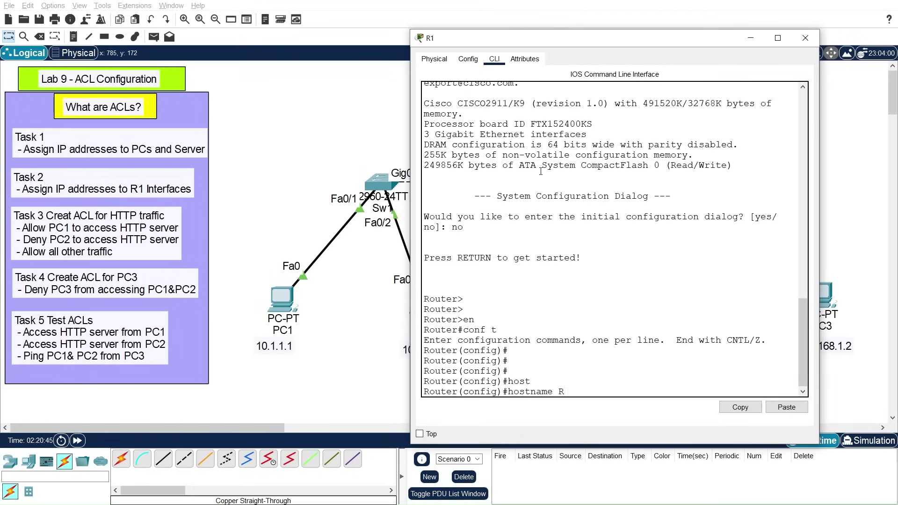
type("R1")
key("Return")
key("Return")
key("Return")
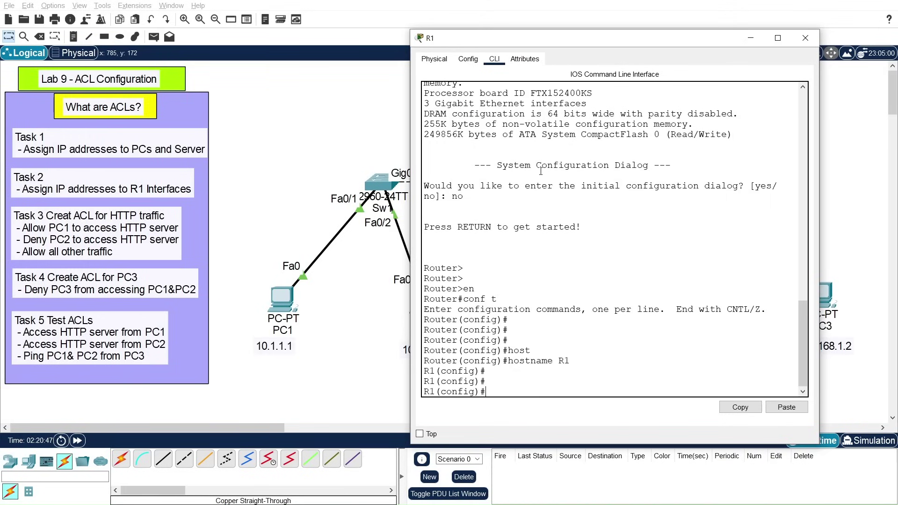
Step: On interface gigabitEthernet 0/1, assign IP address 10.1.1.254 255.255.255.0
left_click_drag(574, 46, 228, 25)
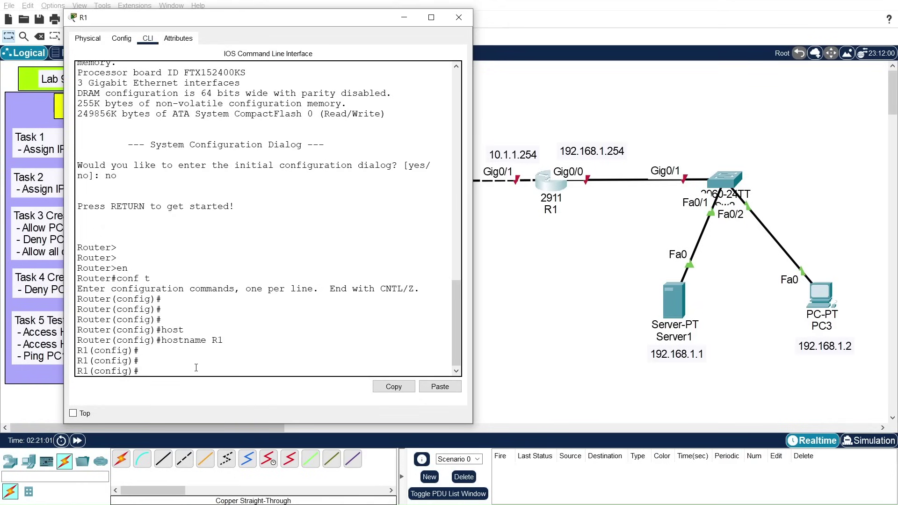
type("nt")
key("Tab")
type("gi")
key("Tab")
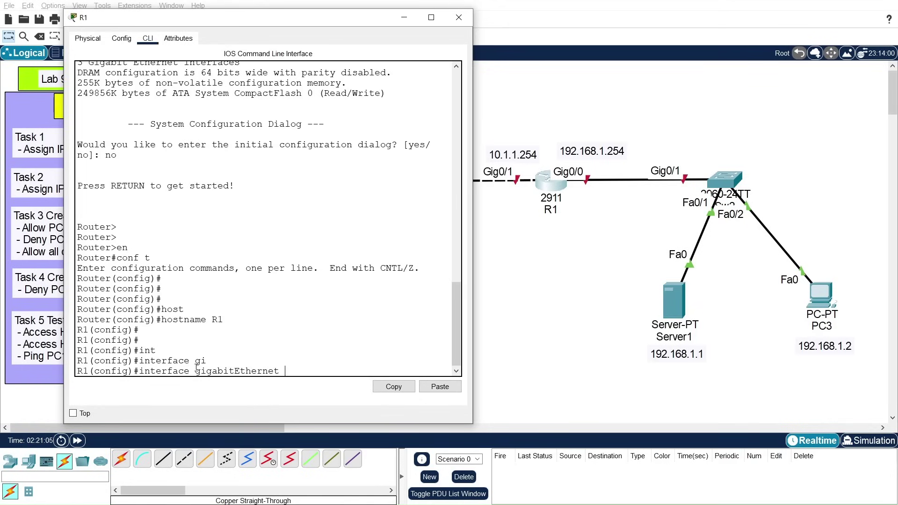
type("0/1")
key("Return")
key("Return")
key("Return")
type("ip add")
key("Tab")
type("10.1.1")
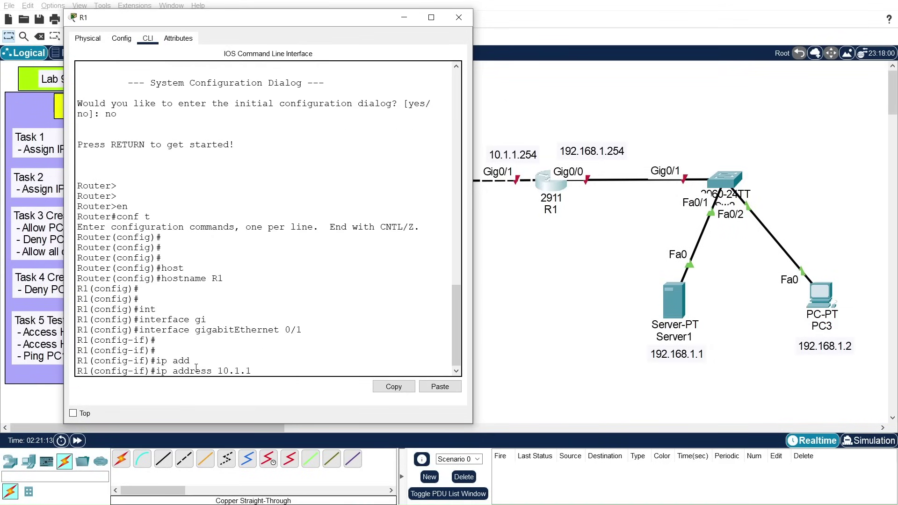
type(".254 255.255.255.0")
key("Return")
Step: Enable Gig0/1 with no shutdown, describe it as TO-PC1-PC2, and exit the interface
type("n")
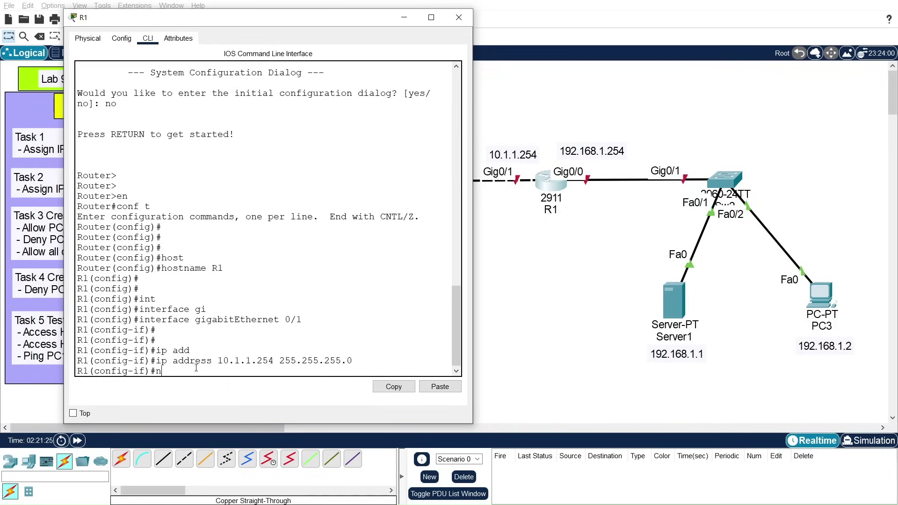
type("o shut")
key("Tab")
key("Return")
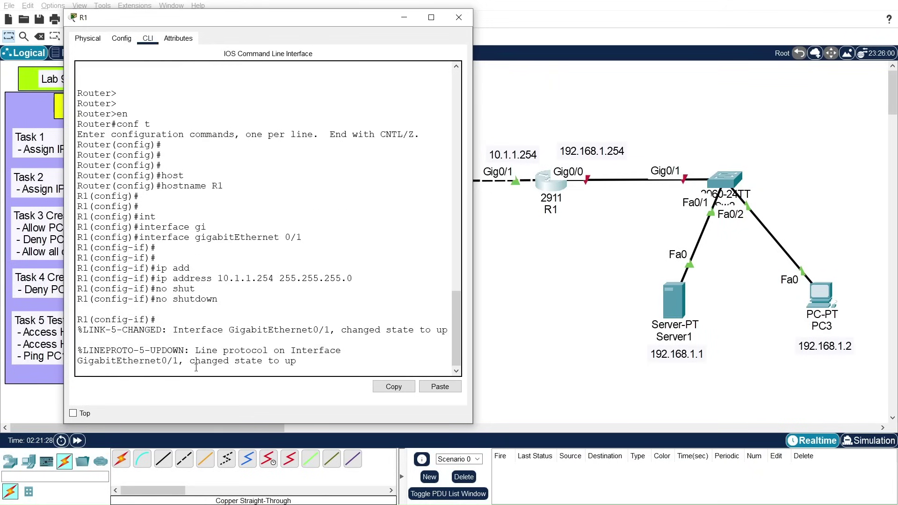
key("Return")
key("Return")
key("Return")
type("dd")
key("Tab")
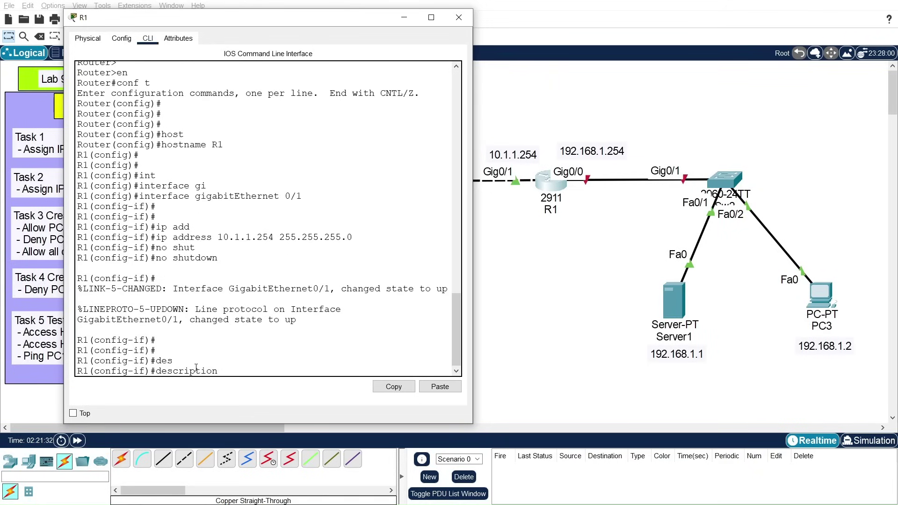
type("TO-PC1-PC2")
key("Return")
key("Return")
key("Return")
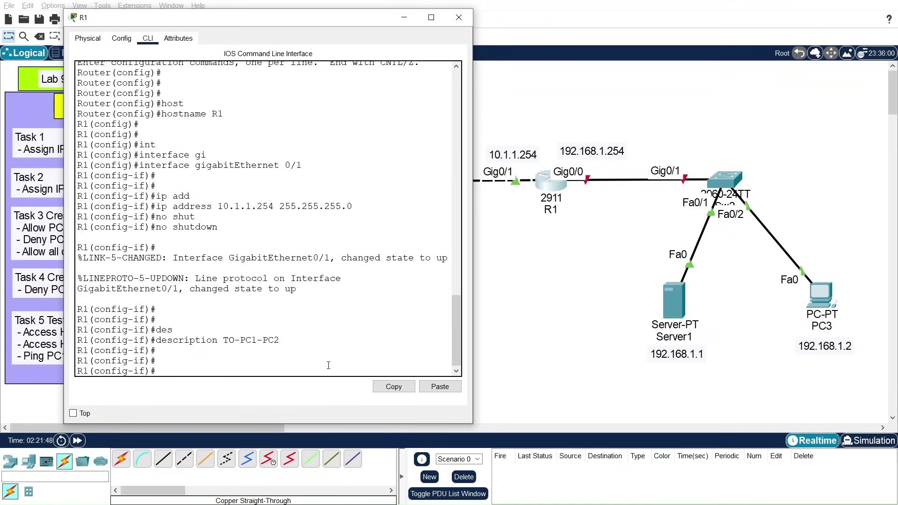
type("exit")
key("Return")
key("Return")
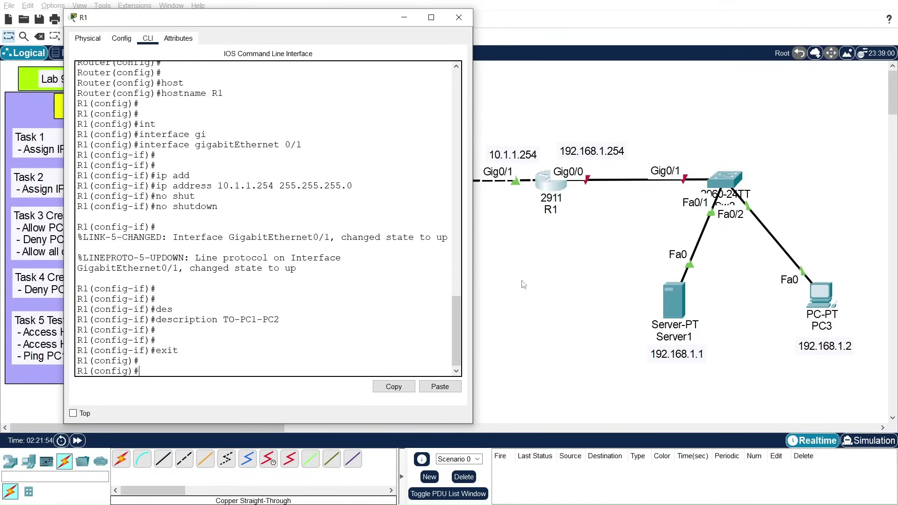
Step: On interface gigabitEthernet 0/0, assign IP address 192.168.1.254 255.255.255.0
type("int")
key("Tab")
type("gi")
key("Tab")
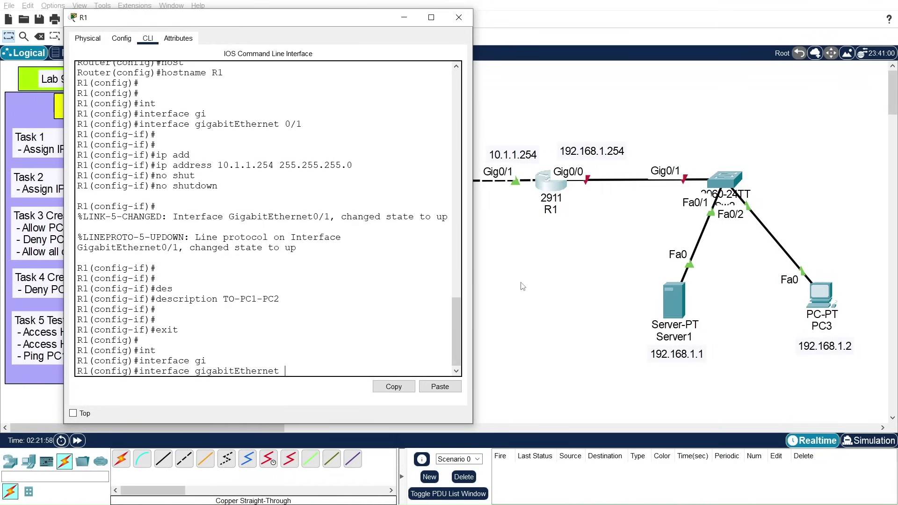
key("Return")
key("Return")
key("Return")
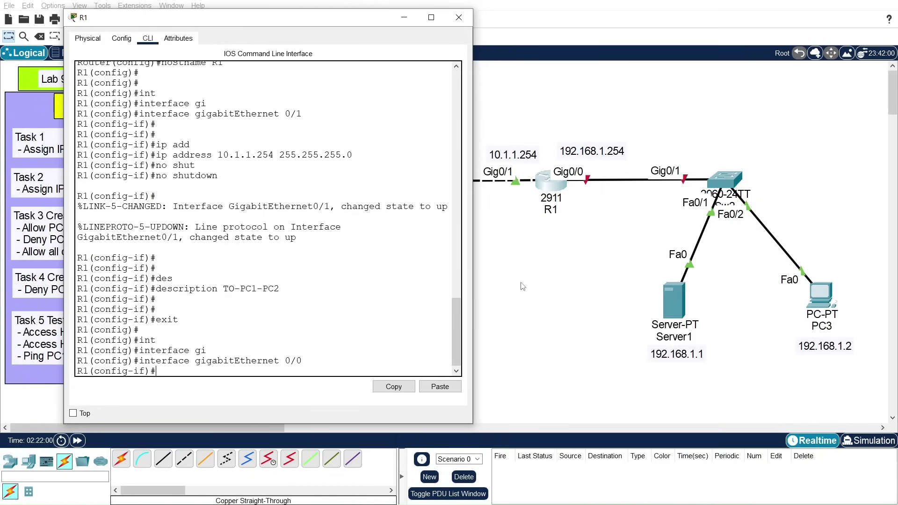
type("ip add")
key("Tab")
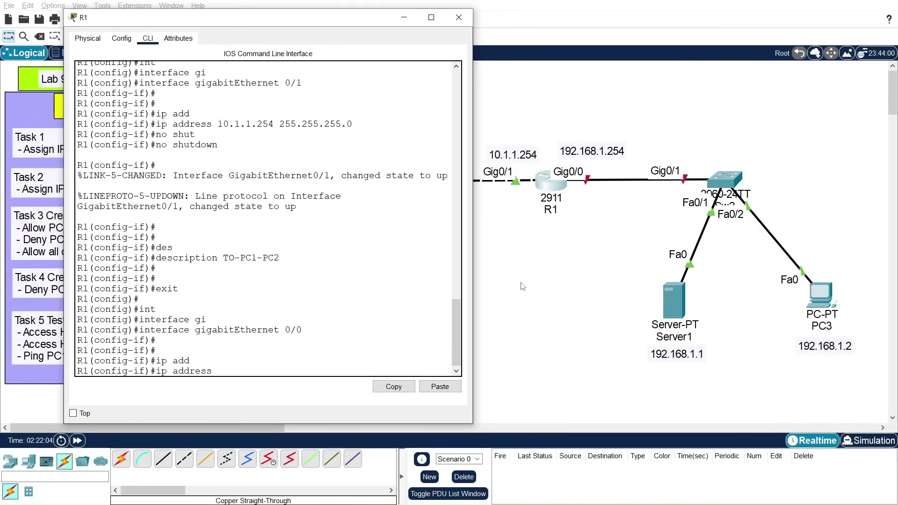
type("192.168.1.254 255.25")
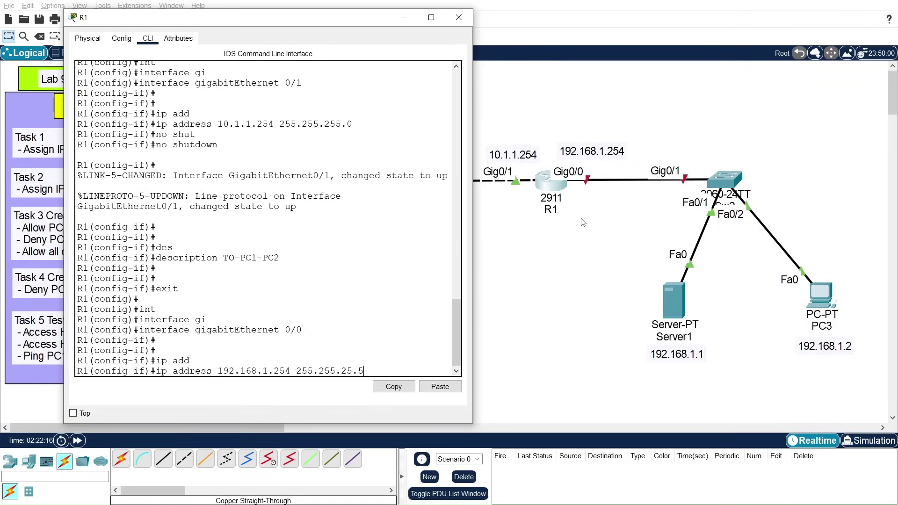
type("5.255.0")
key("Return")
Step: Enable Gig0/0 with no shutdown, describe it as TO-Server-PC3, and exit the interface
type("no shu")
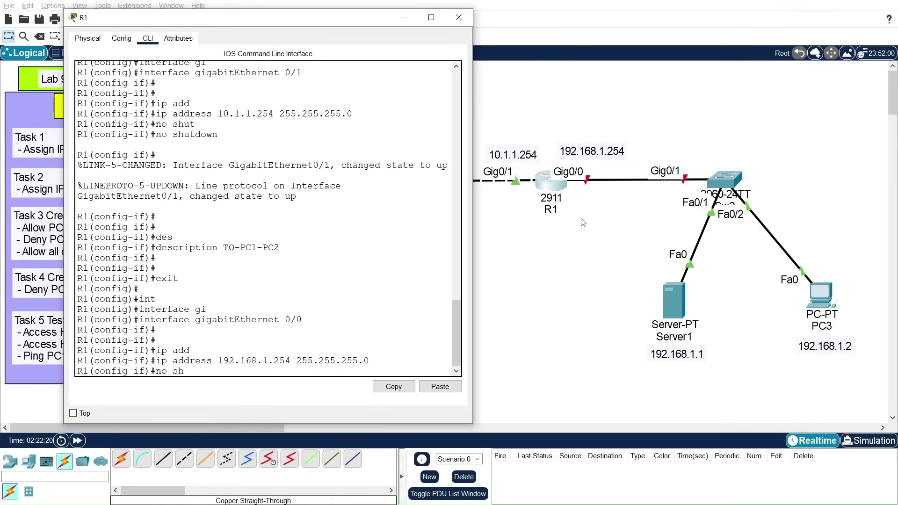
key("Tab")
key("Return")
key("Return")
key("Return")
key("Return")
type("des")
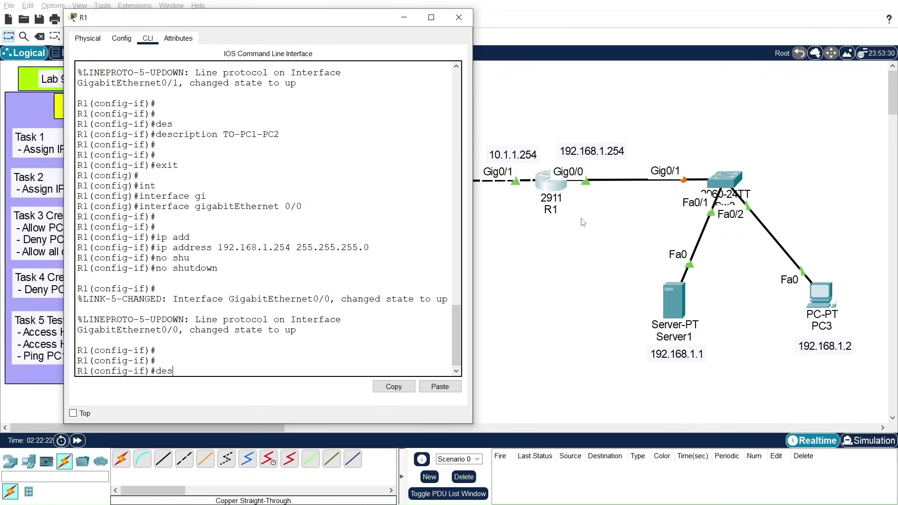
key("Tab")
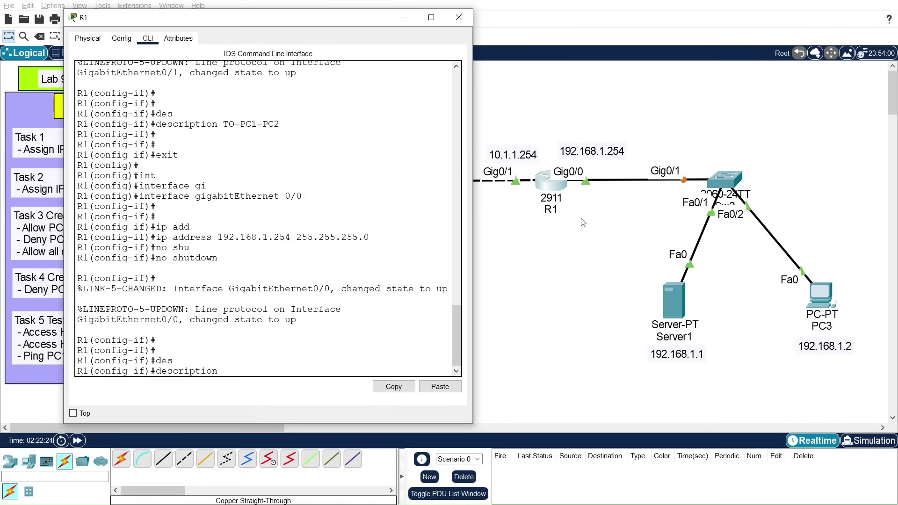
type("TO-Server-PC3")
key("Return")
key("Return")
key("Return")
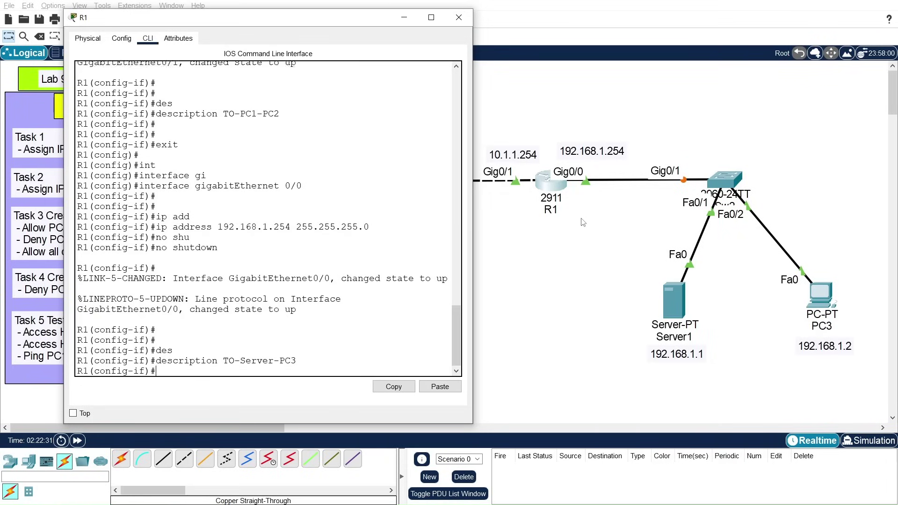
type("exi")
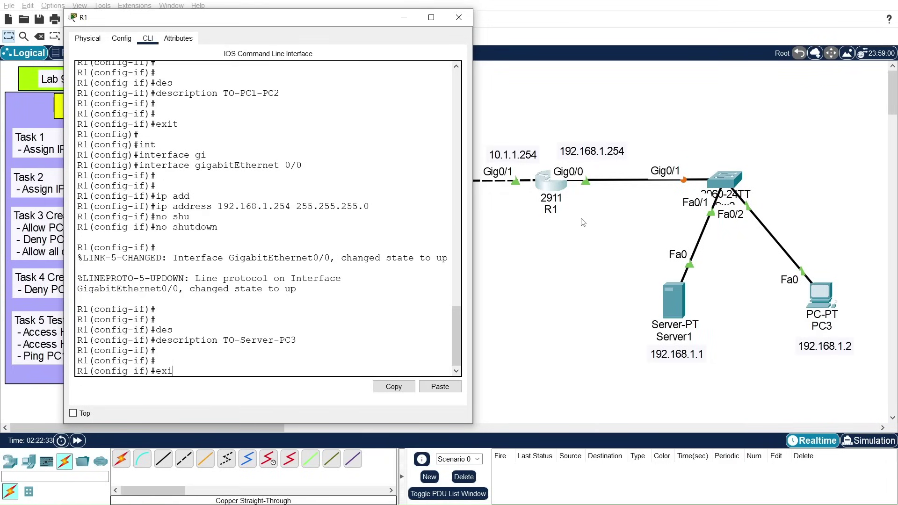
type("t")
key("Return")
key("Return")
key("Return")
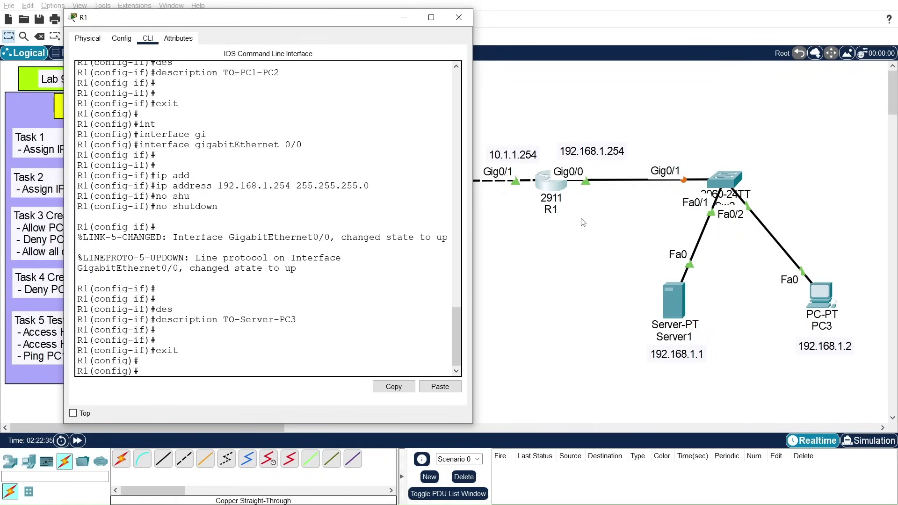
type("exit")
Step: Return to the privileged prompt and save the configuration with write memory
key("Return")
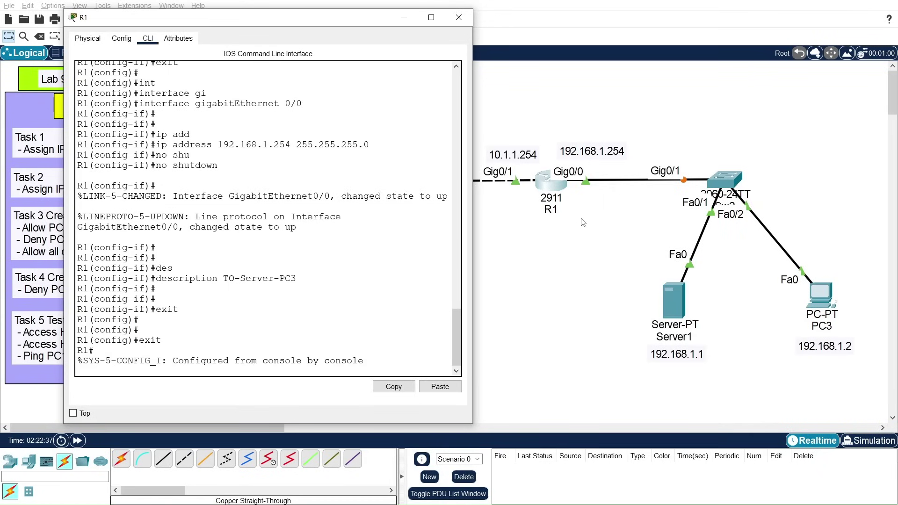
key("Return")
type("write")
key("Tab")
type("me")
key("Tab")
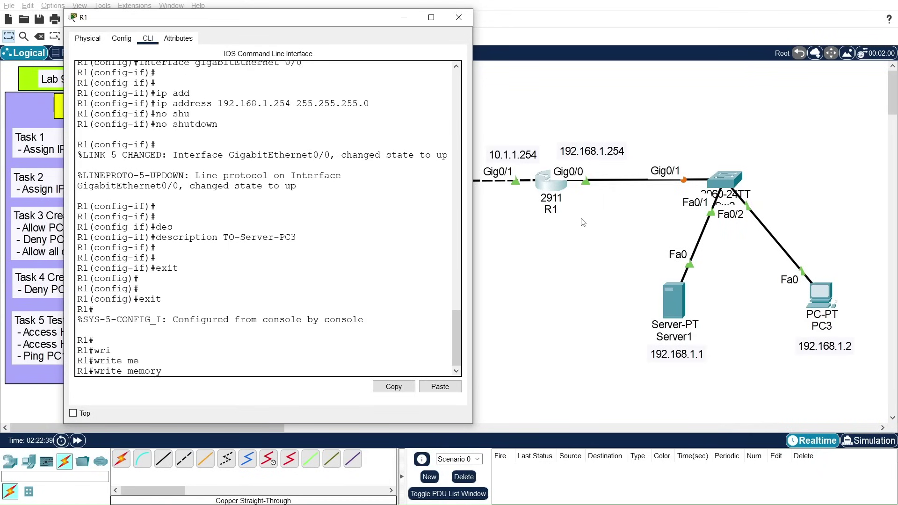
key("Return")
key("Return")
key("Return")
key("Return")
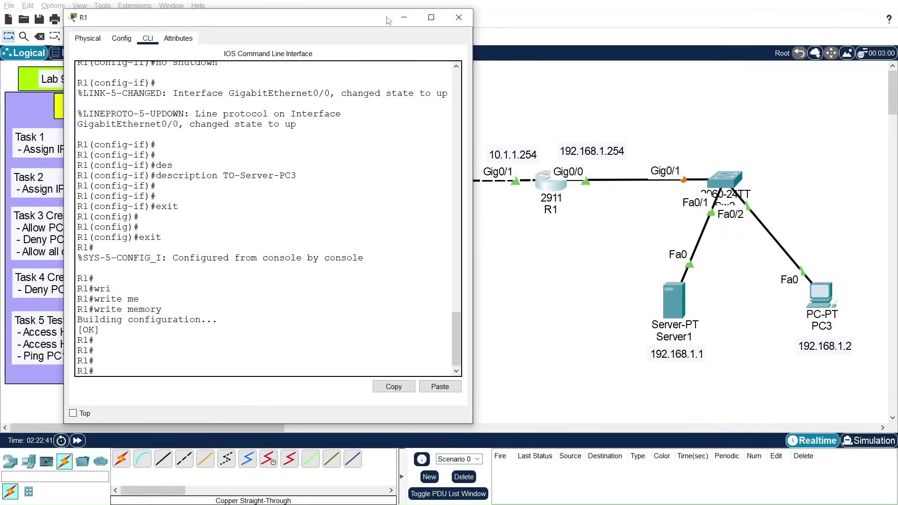
Step: Close R1's console window, then nudge PC1 slightly left and PC2 slightly up
left_click_drag(336, 20, 604, 266)
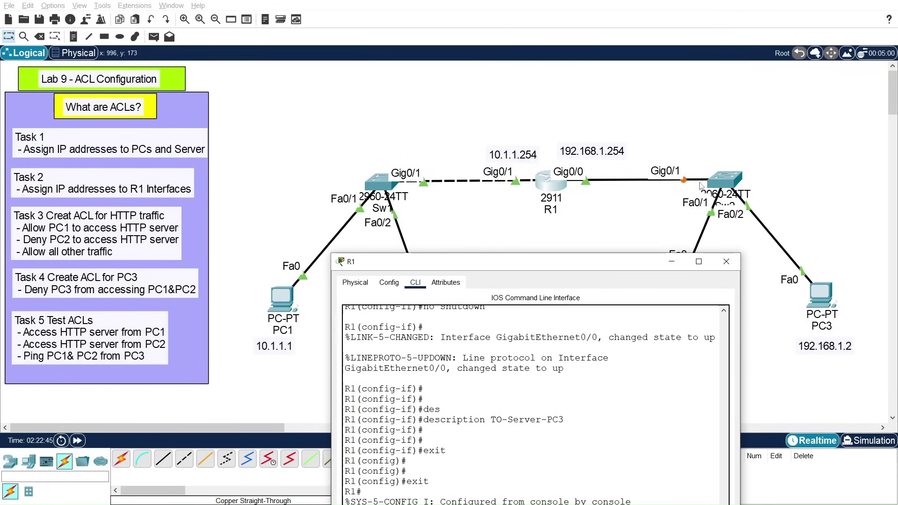
left_click_drag(576, 262, 541, 102)
left_click(695, 100)
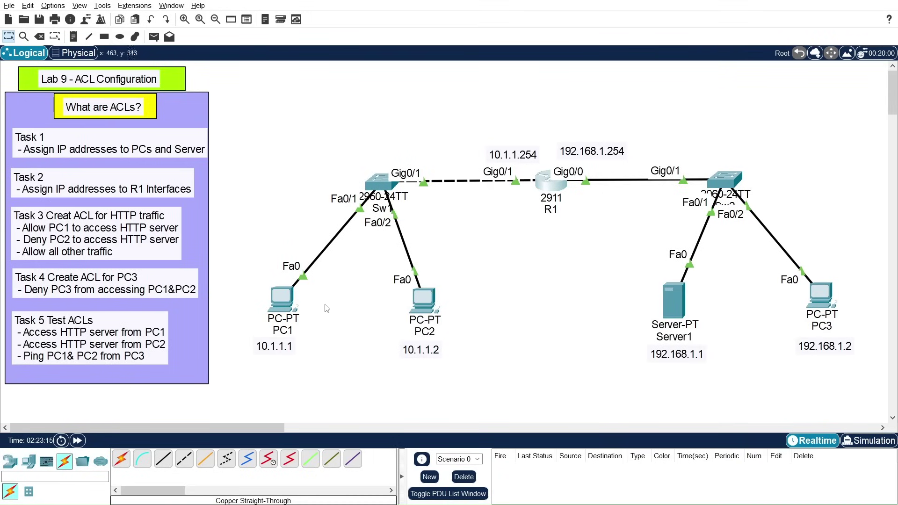
left_click_drag(274, 298, 268, 300)
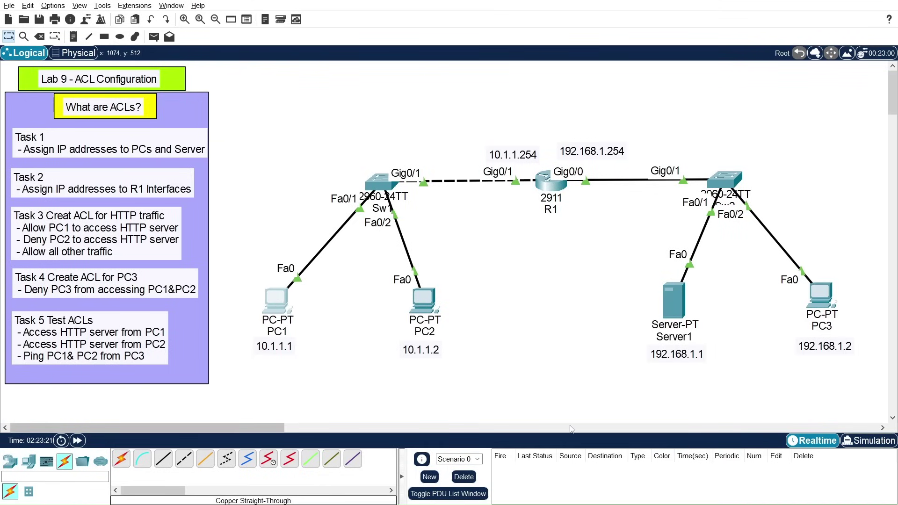
left_click_drag(427, 311, 428, 308)
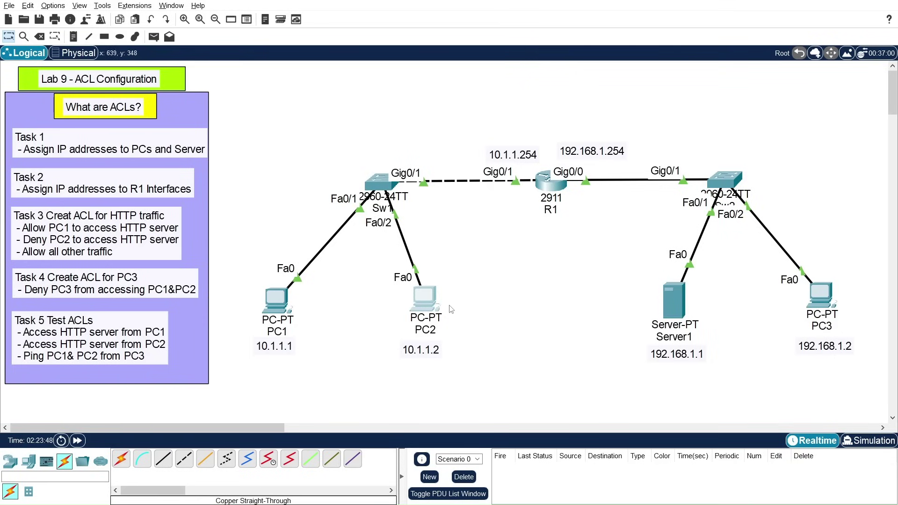
Step: Open PC2's configuration window, which shows static gateway 10.1.1.254
left_click(422, 299)
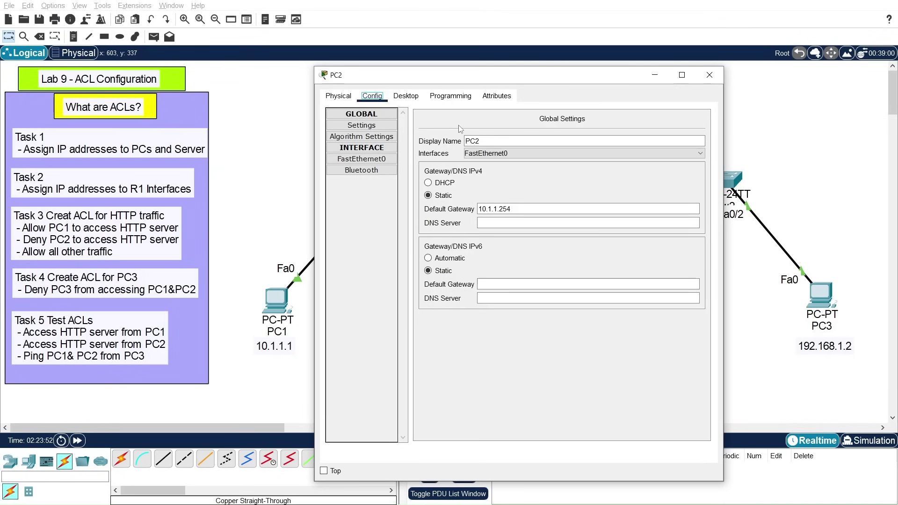
Step: Load 192.168.1.1 in PC2's Web Browser to reach Server1's page, then close PC2's window
left_click(410, 96)
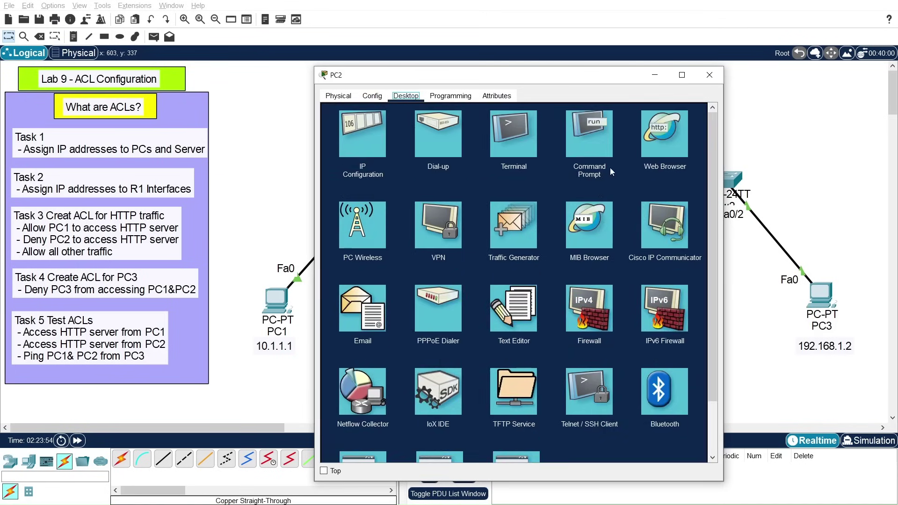
left_click(681, 164)
left_click(400, 130)
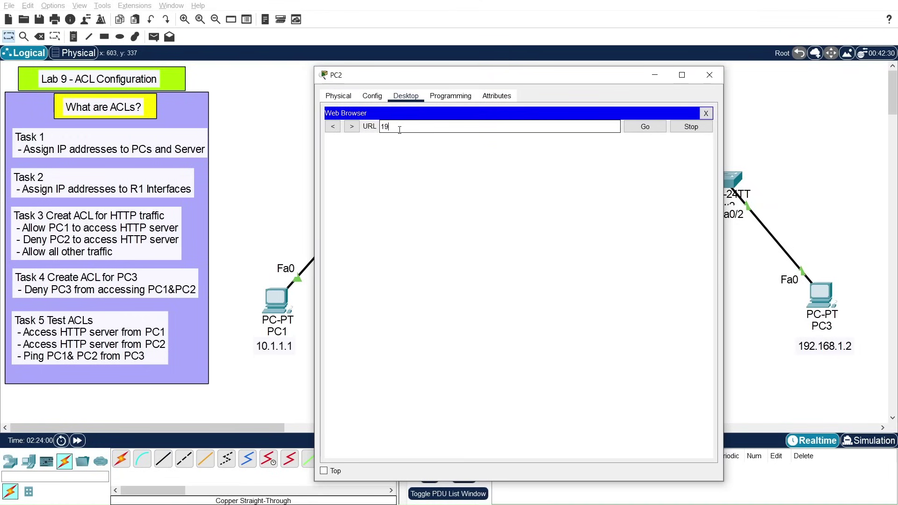
type("192.168.1.1")
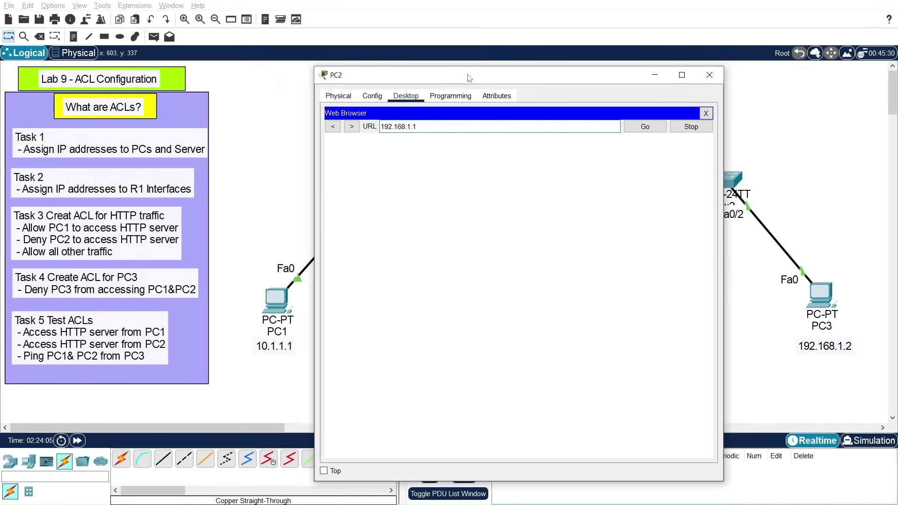
left_click_drag(470, 77, 530, 77)
left_click(701, 127)
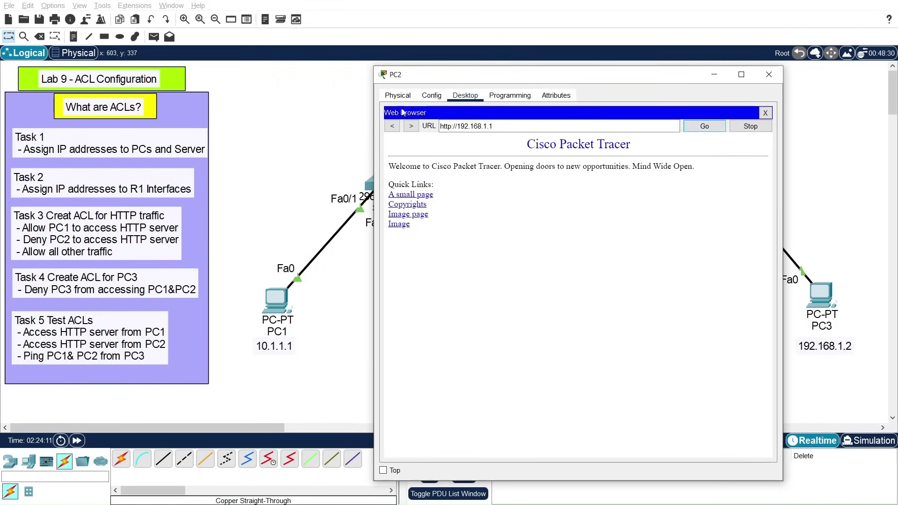
left_click(769, 74)
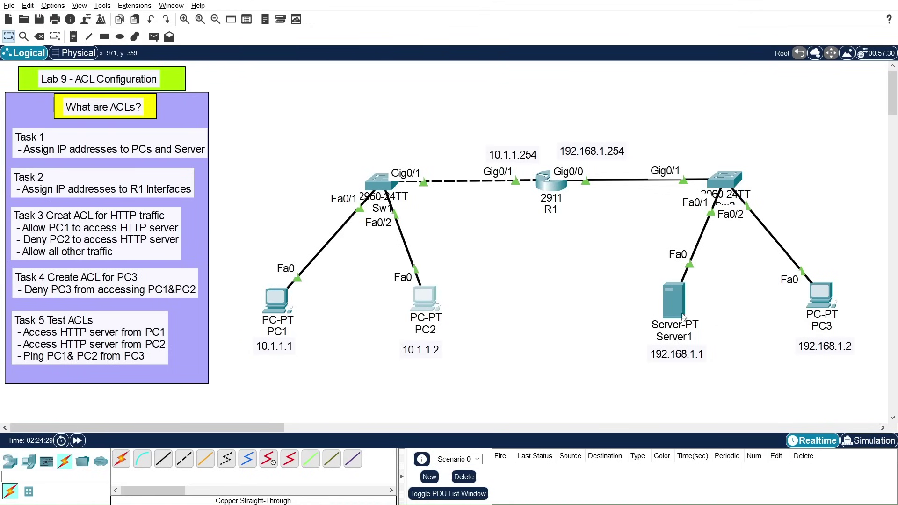
Step: Open R1's console and enter global configuration mode with conf t
left_click(552, 185)
left_click_drag(538, 87, 579, 72)
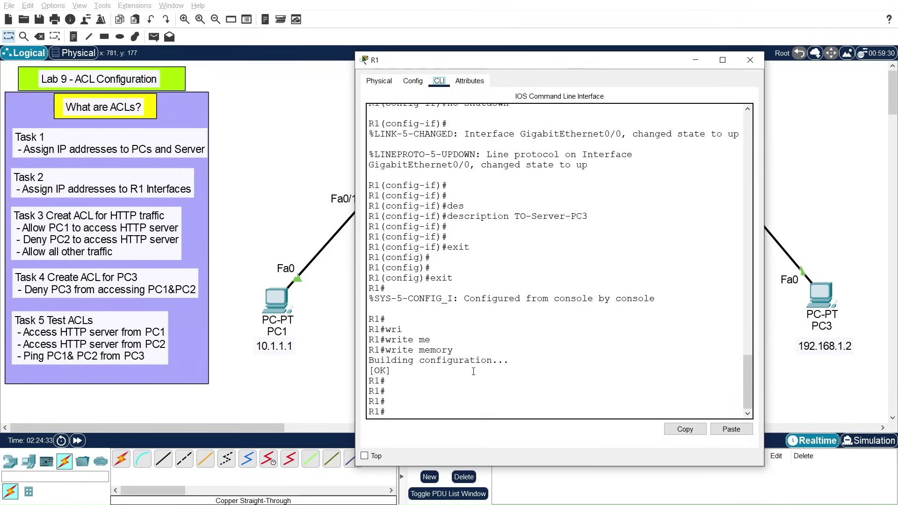
left_click(452, 392)
key("Return")
key("Return")
key("Return")
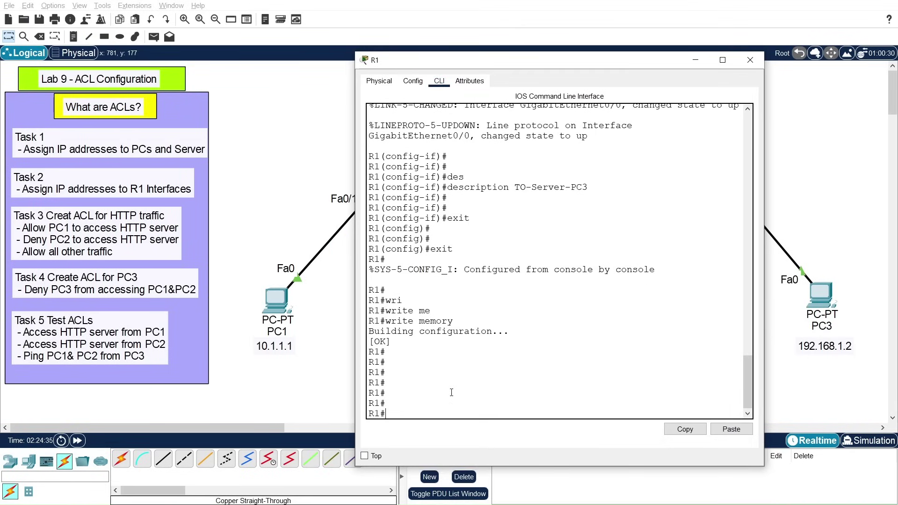
type("con ")
type(" t")
key("Return")
key("Return")
key("Return")
key("Return")
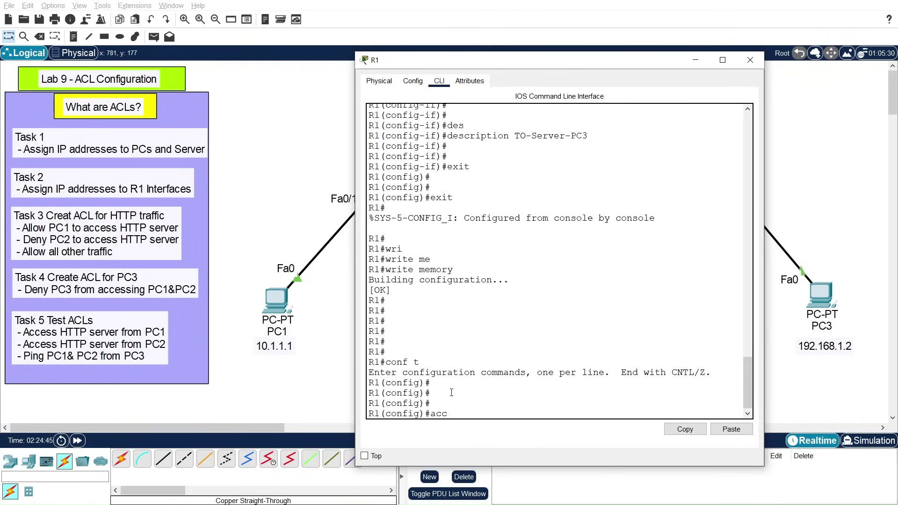
Step: Show access-list help, marking the extended 100-199 range, and move R1's window up
type("acce")
key("Tab")
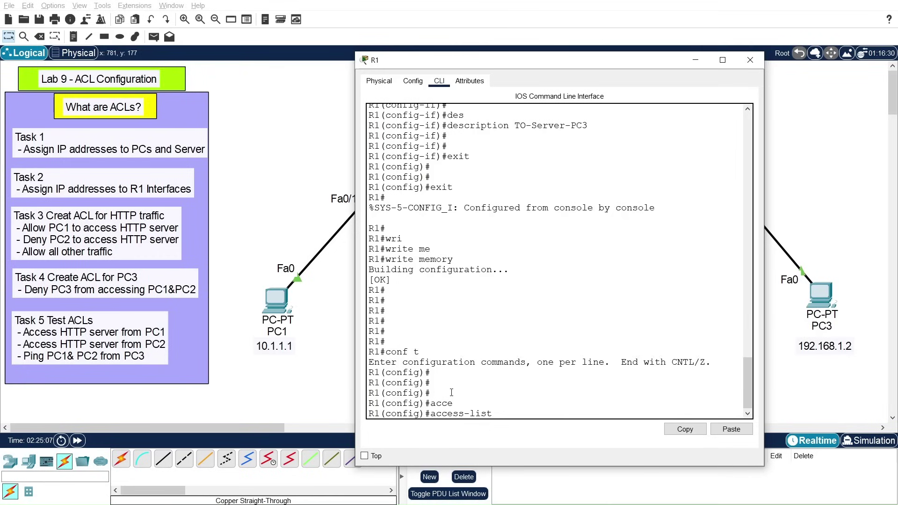
type("?")
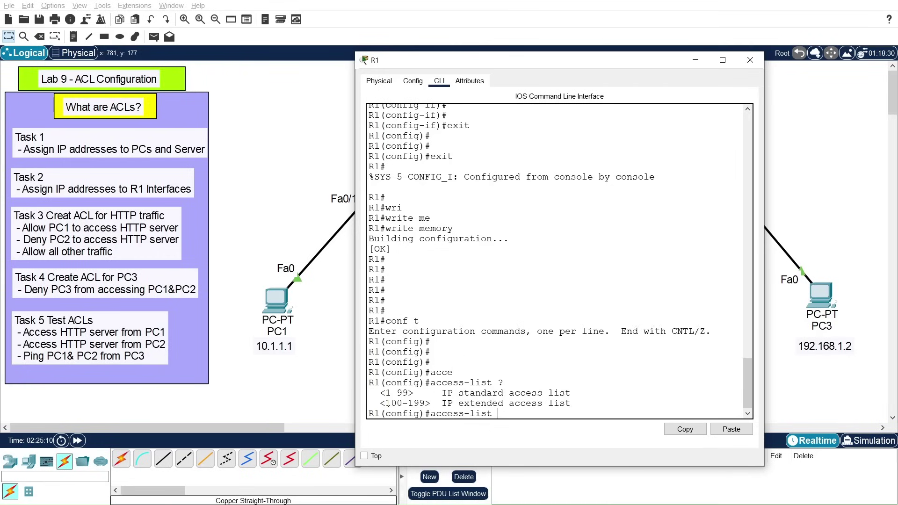
left_click_drag(386, 404, 426, 403)
left_click(499, 414)
left_click_drag(547, 66, 541, 42)
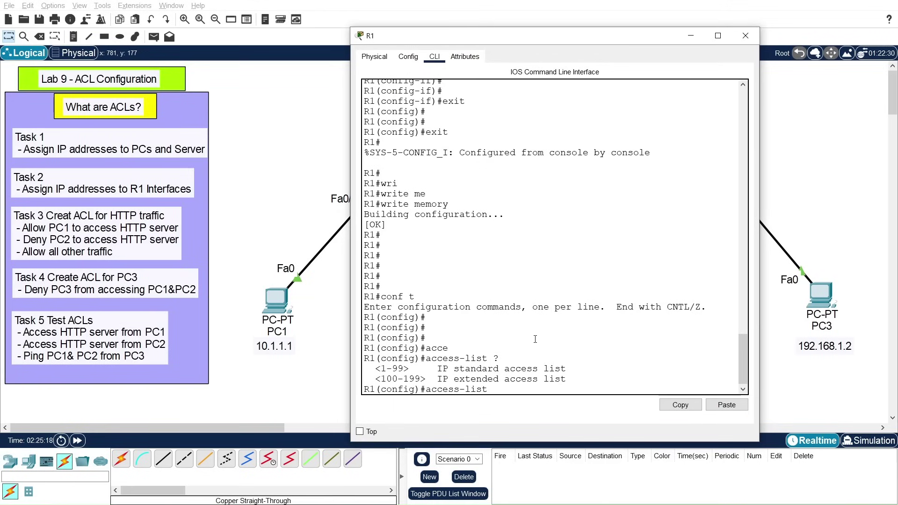
left_click_drag(484, 43, 378, 4)
double_click(387, 14)
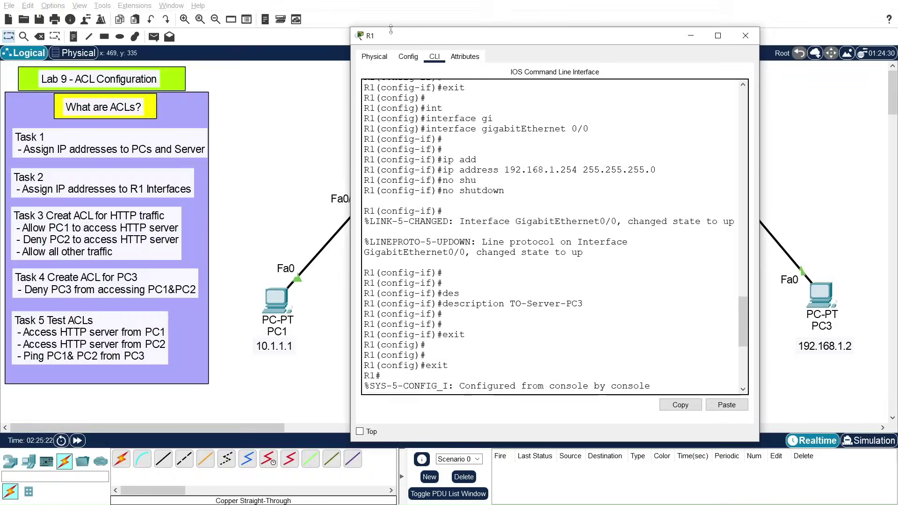
Step: Build 'access-list 100 permit tcp host 10.1.1.1 host 192.168.1.1 eq 80' with ? help and Tab completion
left_click_drag(418, 37, 447, 13)
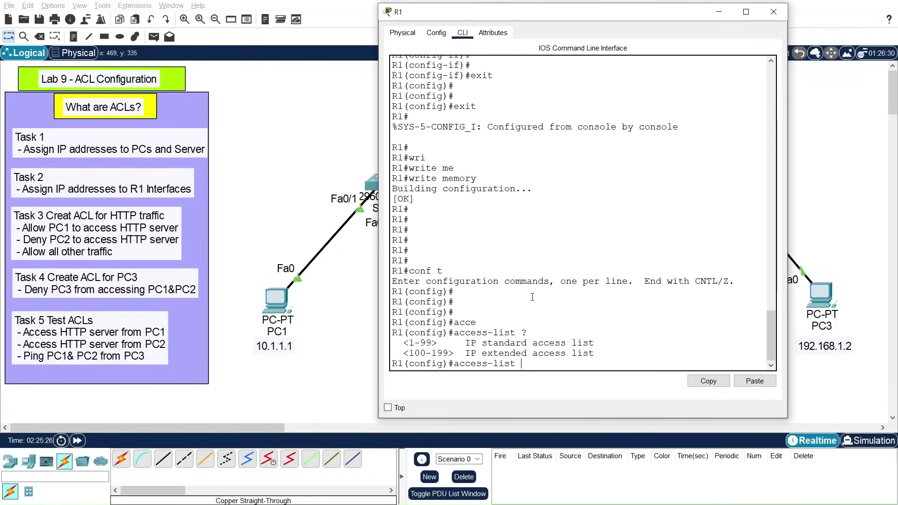
type("100 per")
key("Tab")
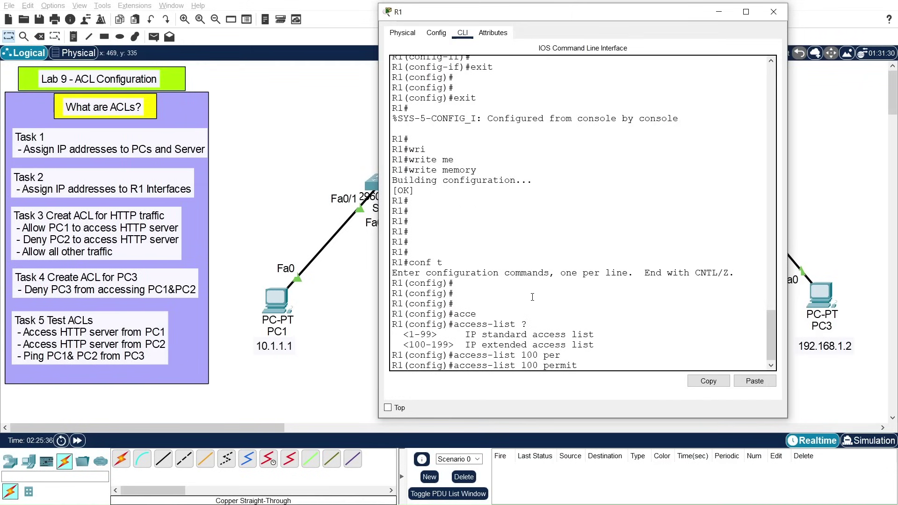
type("t")
type("cp")
key("BackSpace")
key("BackSpace")
key("BackSpace")
type("?")
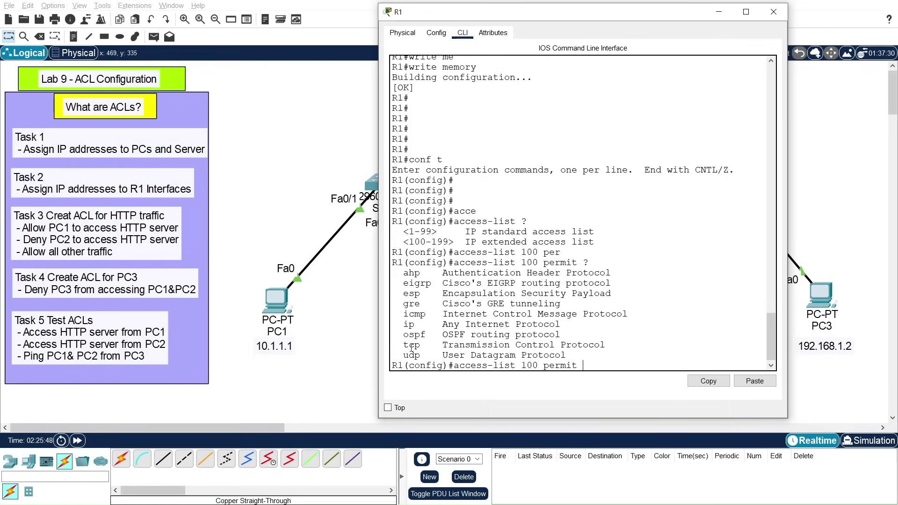
left_click_drag(403, 347, 431, 335)
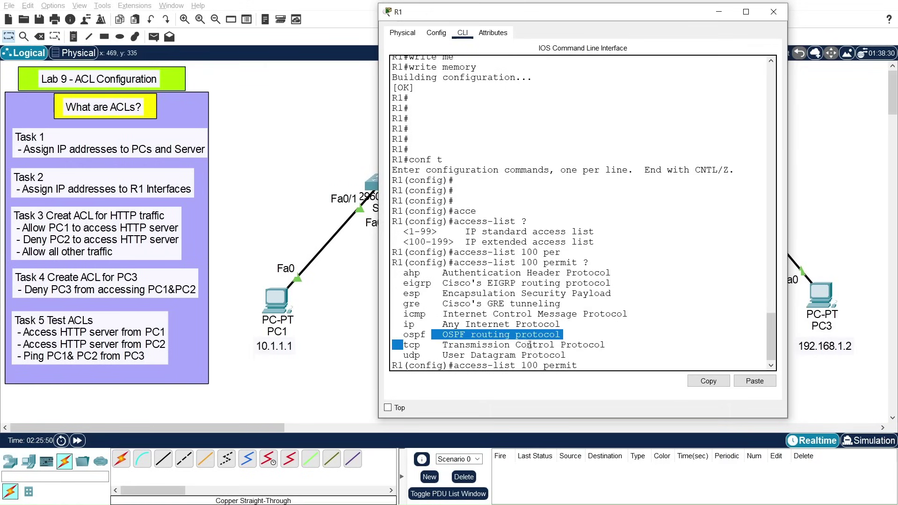
left_click(593, 361)
type("tcp")
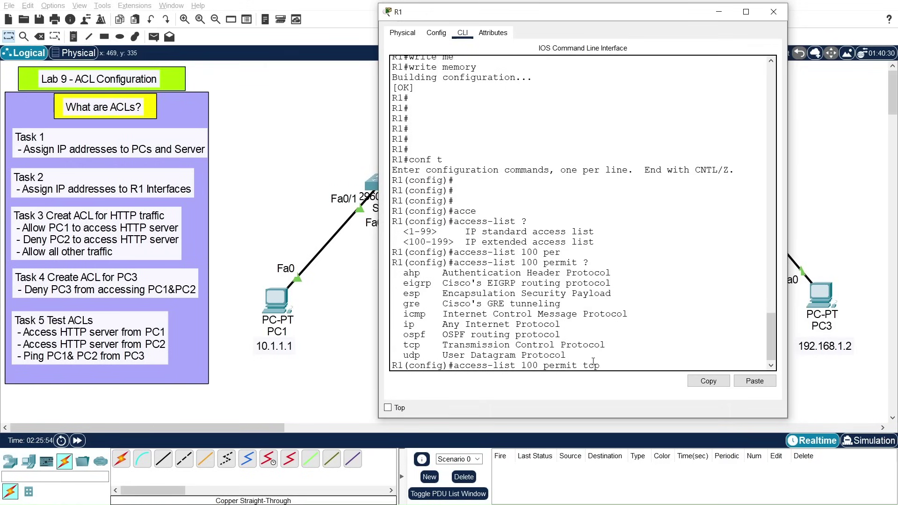
type(" host")
key("Tab")
type("10.1.1.1")
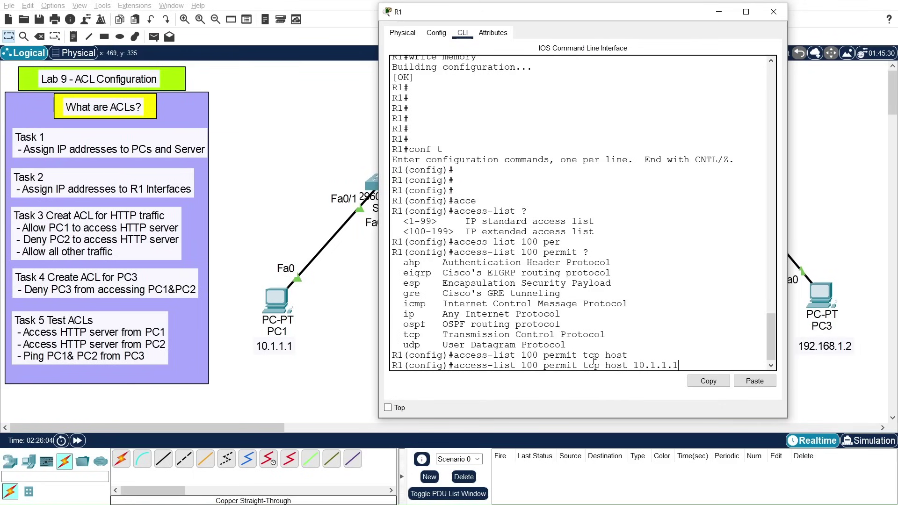
type(" host 192.168.1.1")
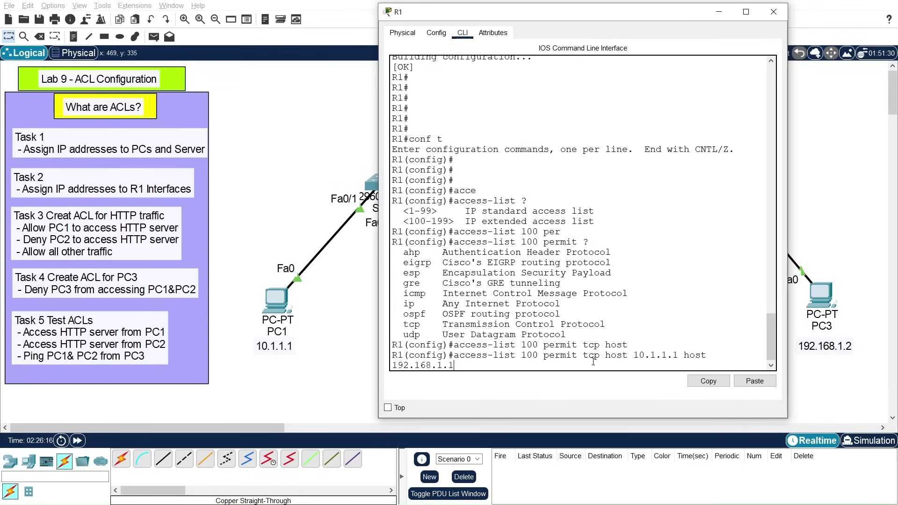
type(" ?")
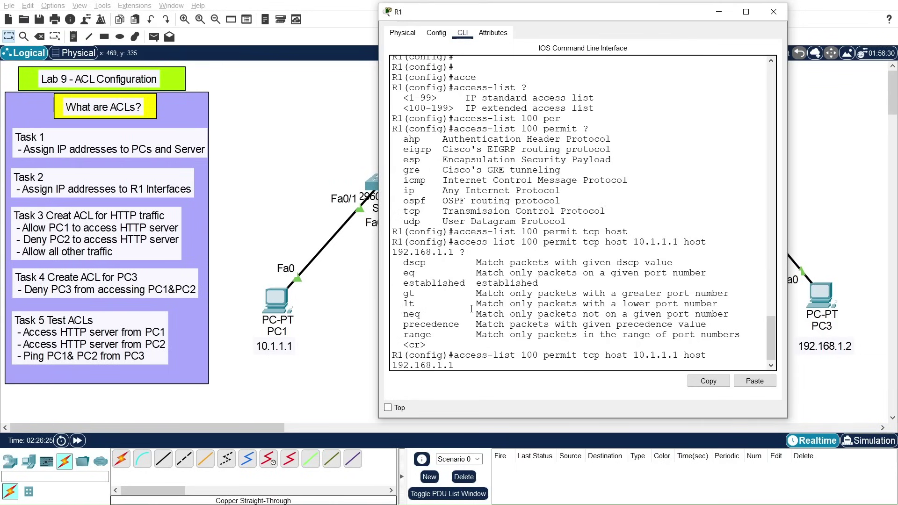
type("eq 80")
Step: Point out the access-list keyword, ACL number 100 and host addresses, then submit the PC1 permit rule
left_click_drag(453, 355, 524, 355)
double_click(531, 355)
left_click_drag(633, 355, 680, 355)
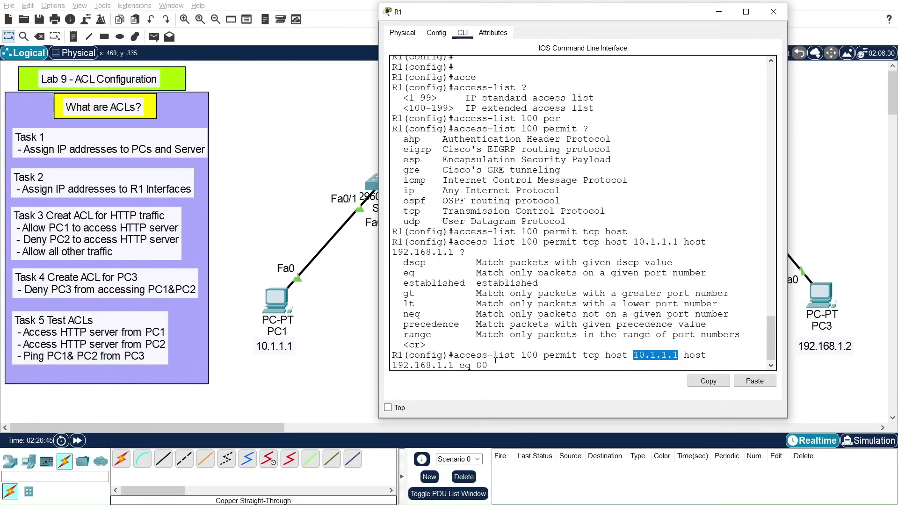
left_click_drag(392, 365, 488, 365)
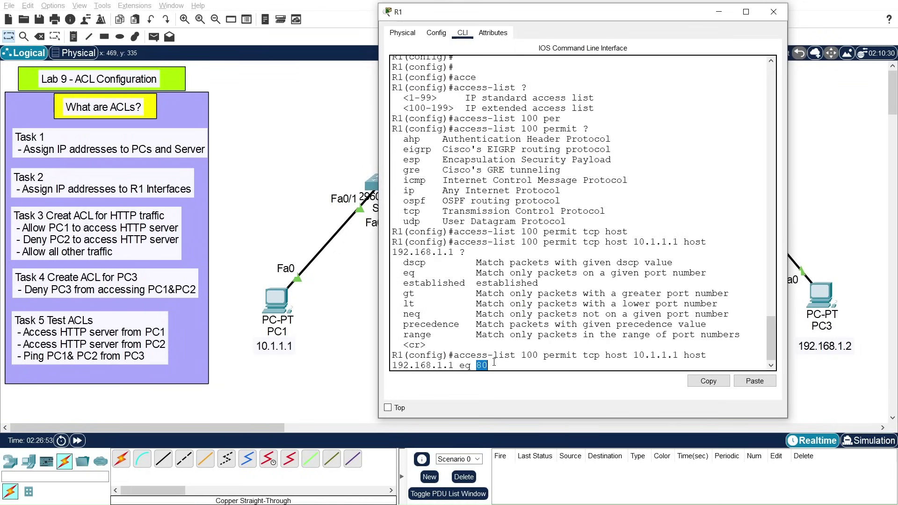
left_click(492, 365)
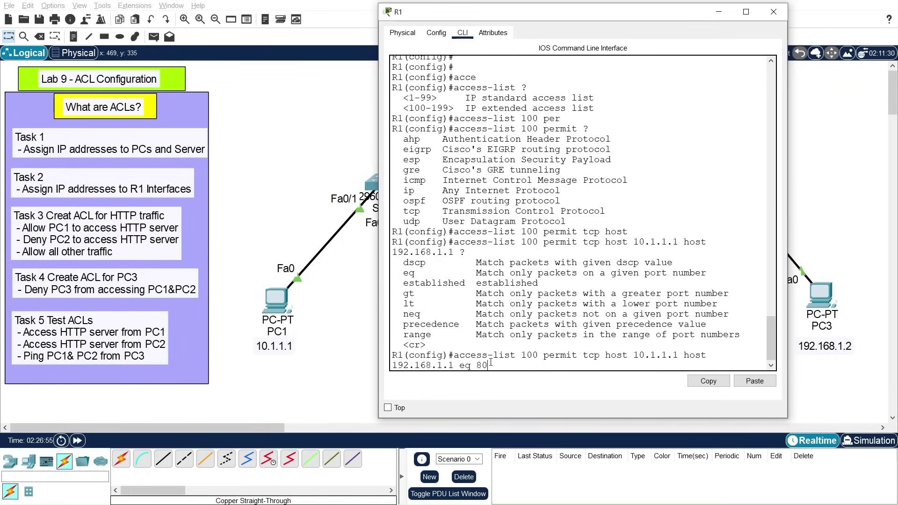
key("Return")
key("Return")
key("Return")
key("Return")
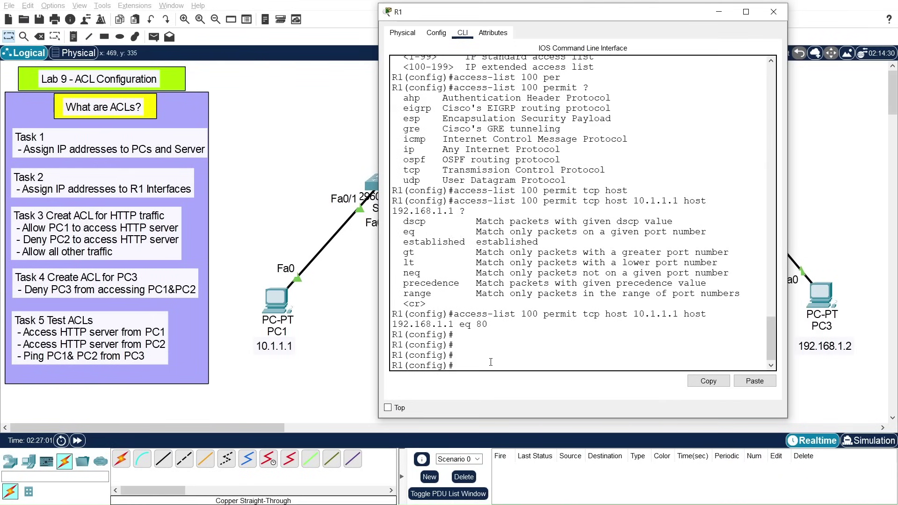
Step: Enter 'access-list 100 deny tcp host 10.1.1.2 host 192.168.1.1 eq 80' to block PC2's web traffic
key("Up")
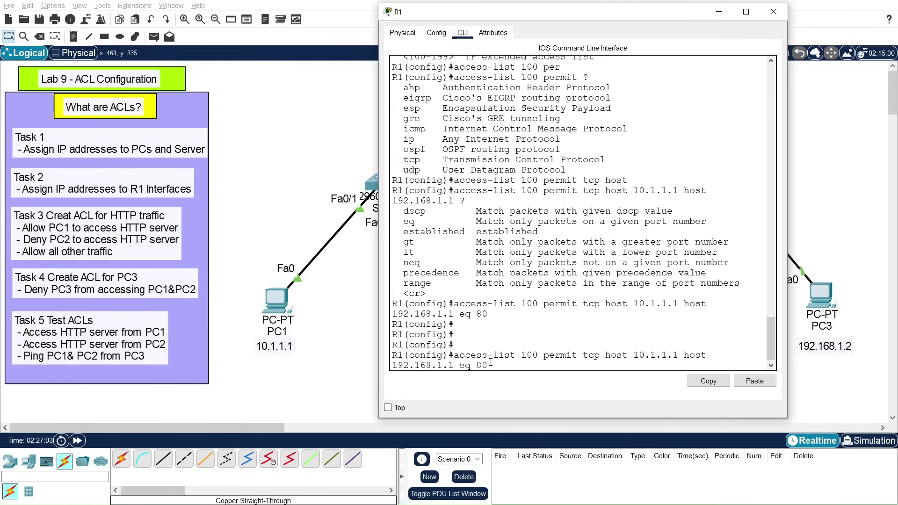
key("Down")
type("acc")
key("Tab")
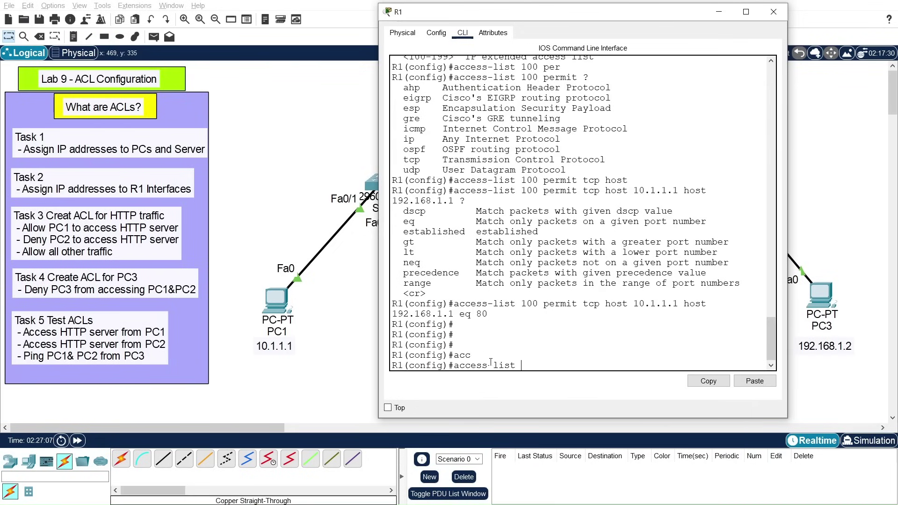
type("100 den")
key("Tab")
type("tcp host")
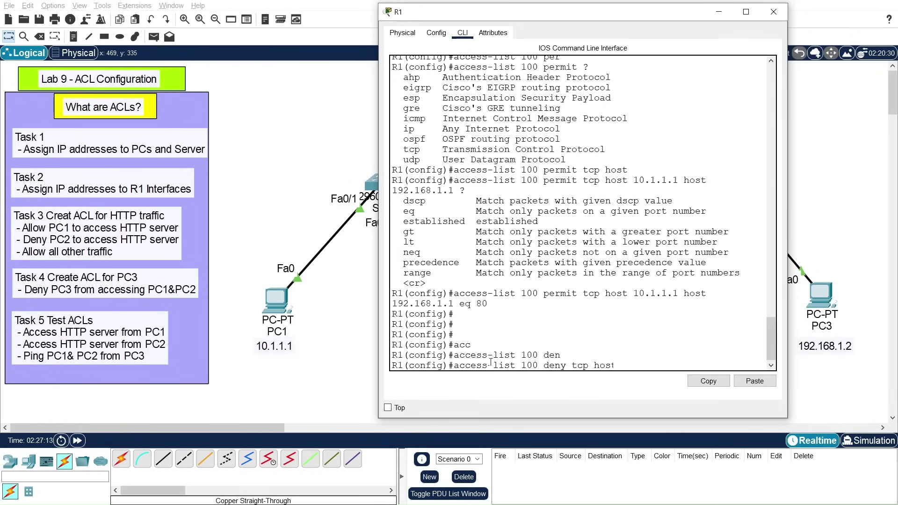
type(" 10.1.1.2 host")
key("Tab")
type("192.168.1.1 eq")
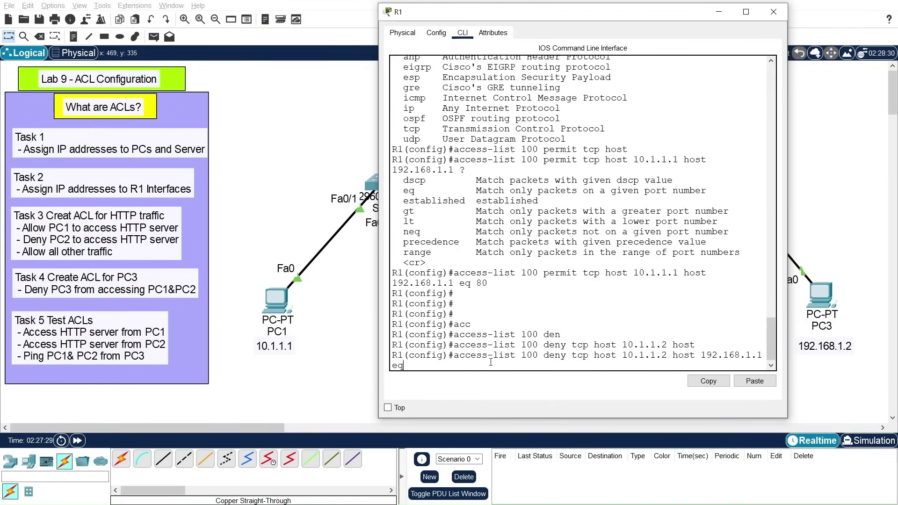
type(" 80")
key("Return")
key("Return")
key("Return")
key("Return")
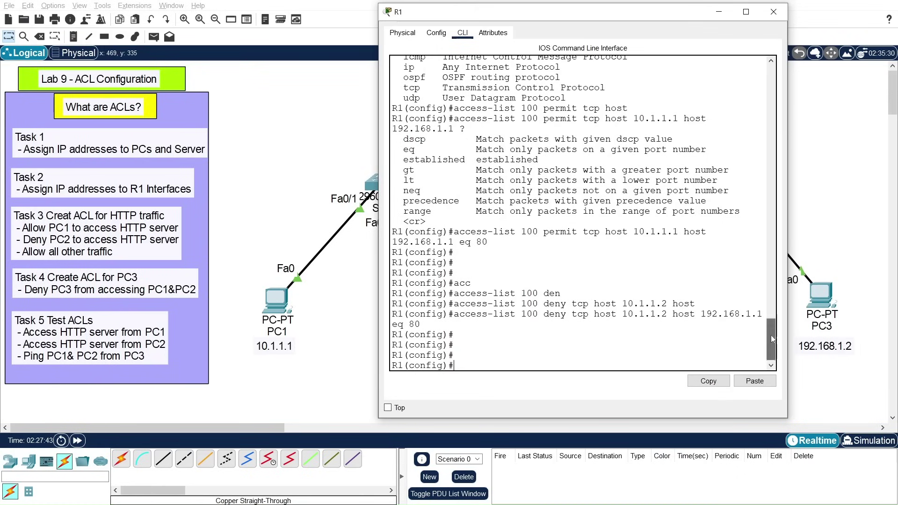
left_click_drag(771, 335, 771, 337)
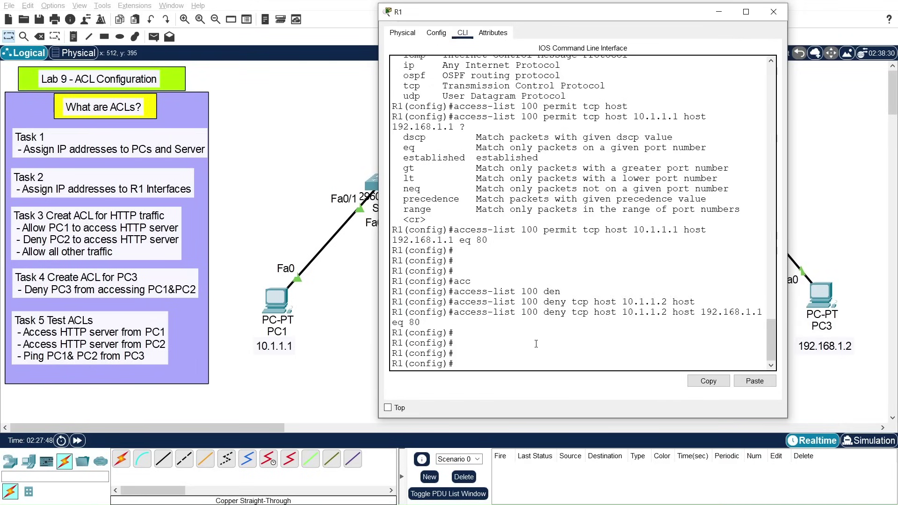
Step: Enter 'access-list 100 permit ip any any', then move the R1 console left to reveal the server
type("cc")
key("Tab")
type("100")
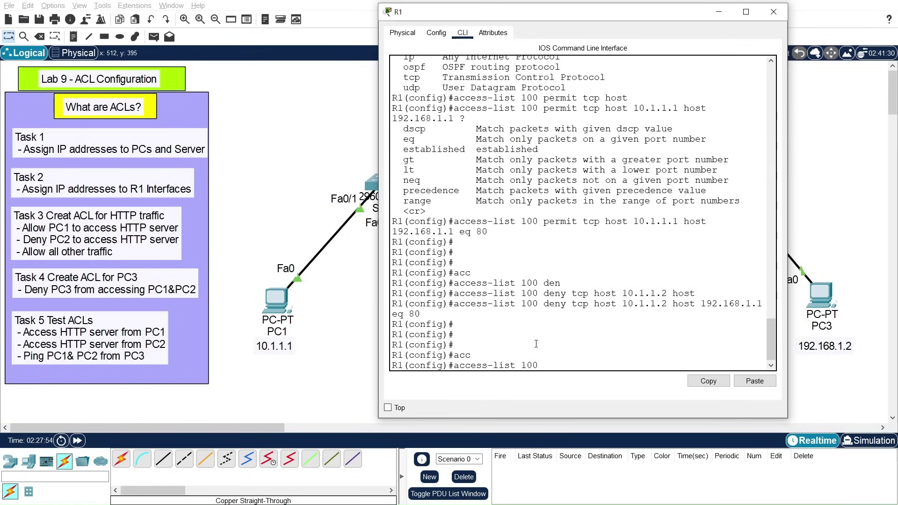
type(" perm")
key("Tab")
type("ip an")
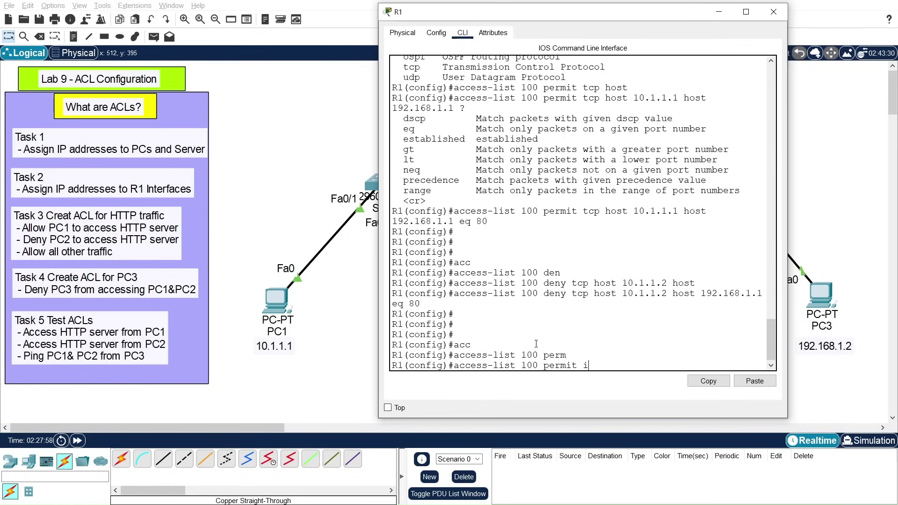
key("BackSpace")
key("BackSpace")
type("?")
type("any")
type(" ?")
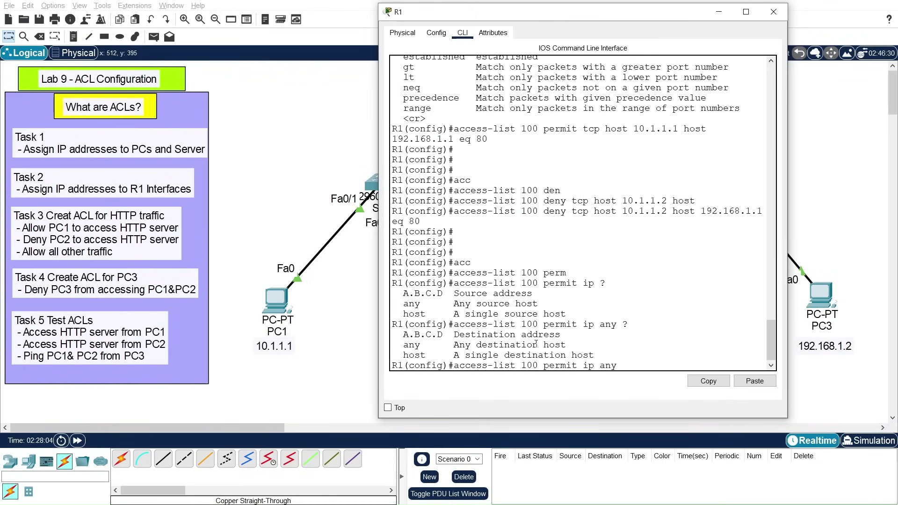
type("any")
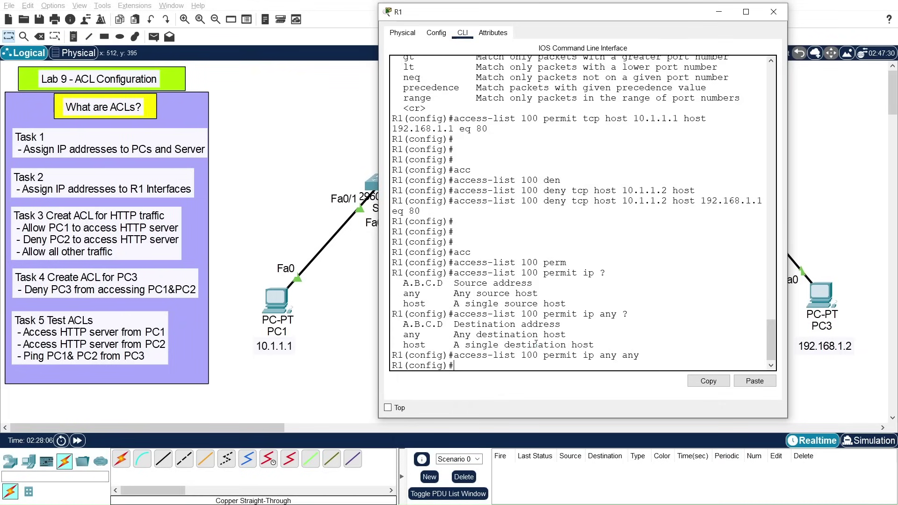
key("Return")
key("Return")
key("Return")
key("Return")
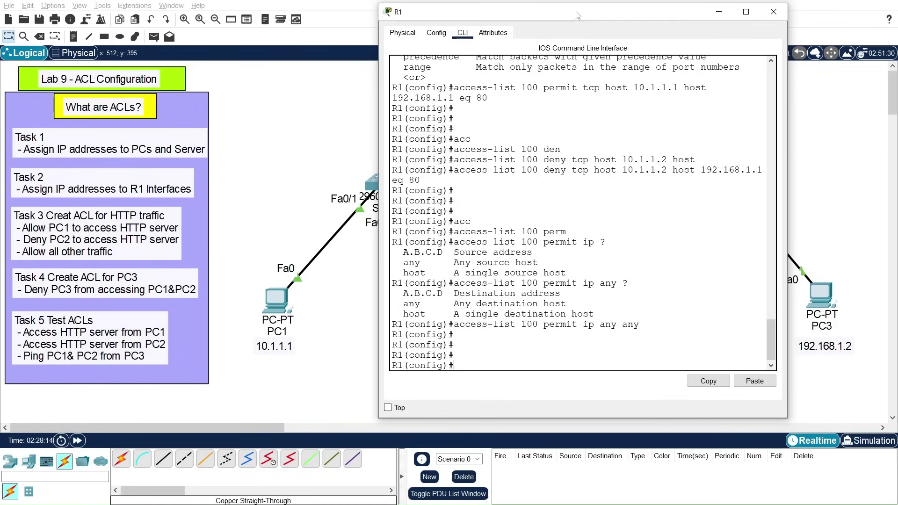
left_click_drag(579, 15, 275, 11)
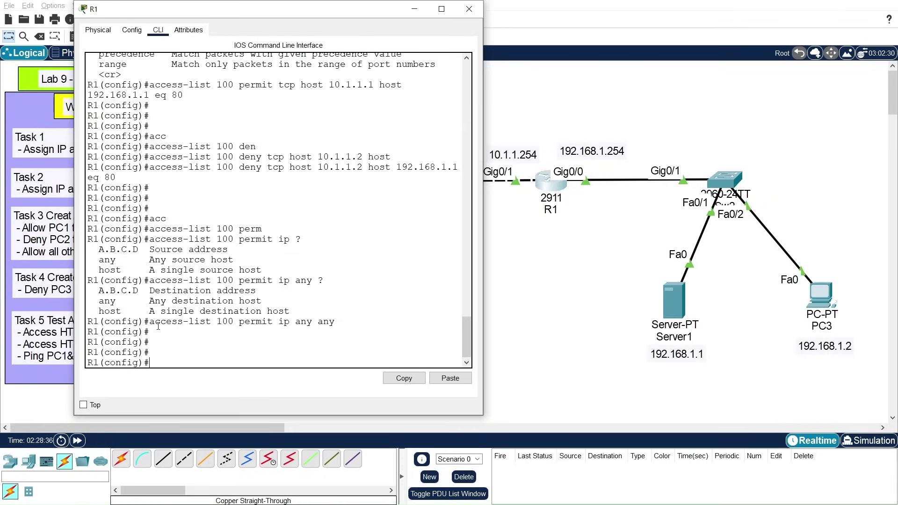
Step: On R1's GigabitEthernet 0/0, apply access list 100 outbound with 'ip access-group 100 out'
type("int")
key("Tab")
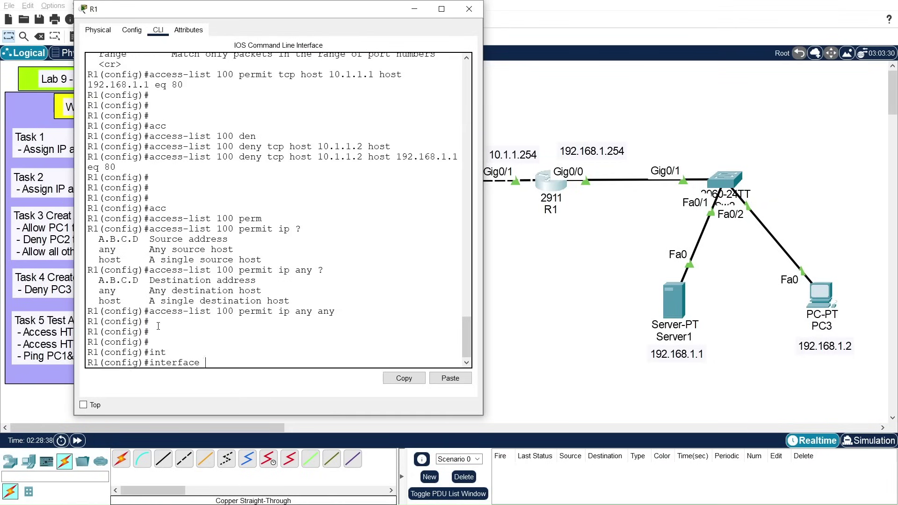
type("gi")
key("Tab")
type("0/0")
key("Return")
key("Return")
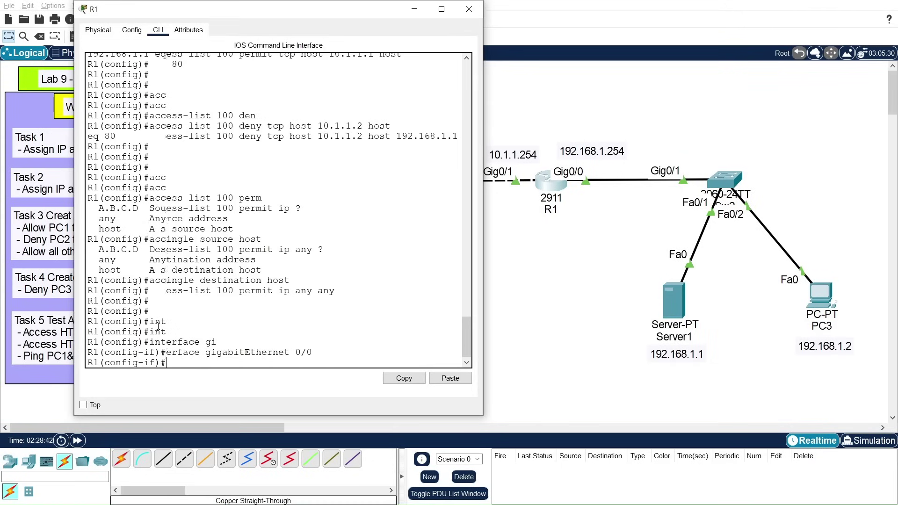
type("ip ")
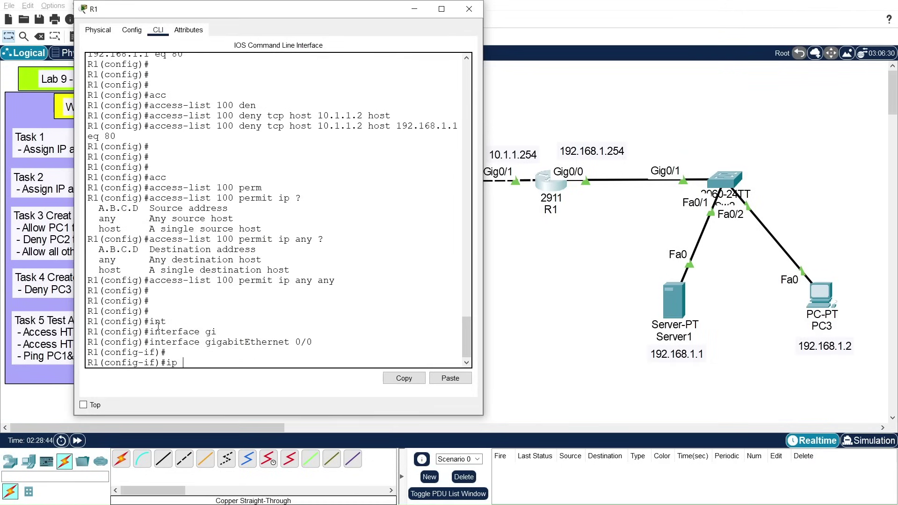
type("acc")
key("Tab")
type("100 ?")
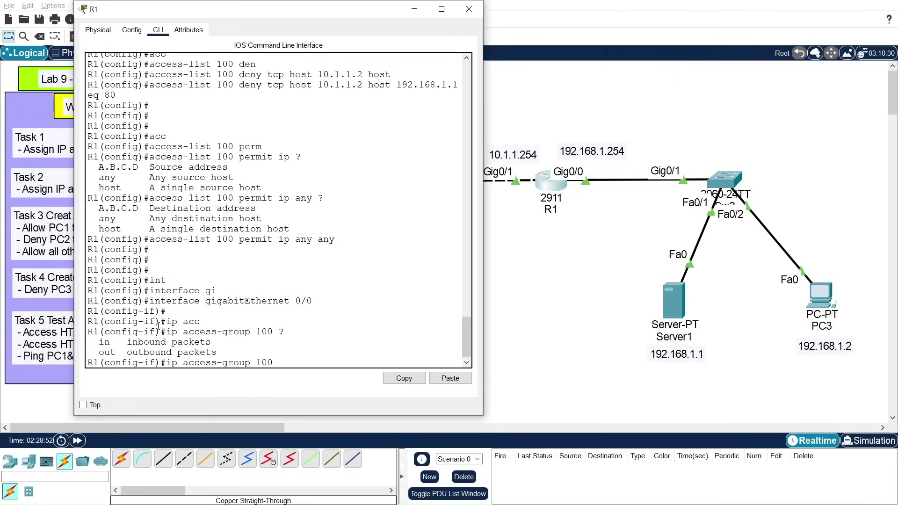
type("out")
key("Return")
key("Return")
key("Return")
Step: Exit interface configuration back to R1's privileged prompt
type("exi")
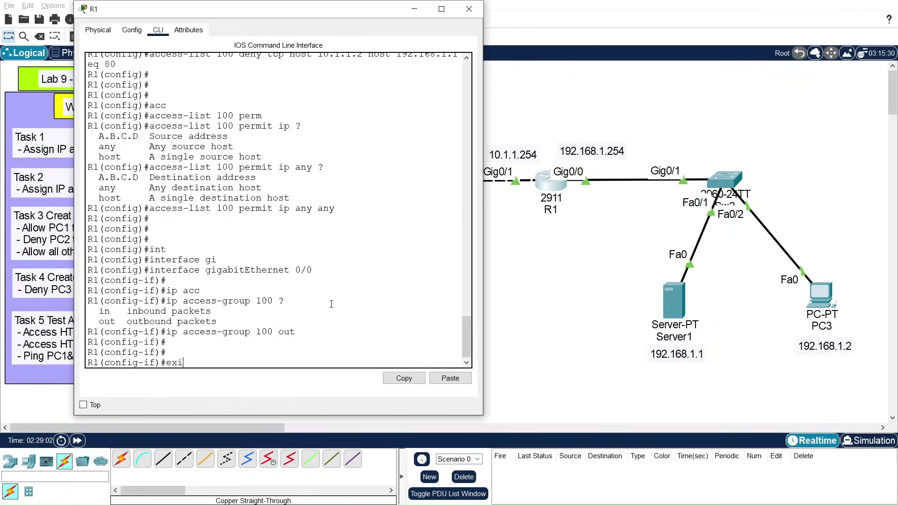
type("t")
key("Return")
key("Return")
type("exit")
key("Return")
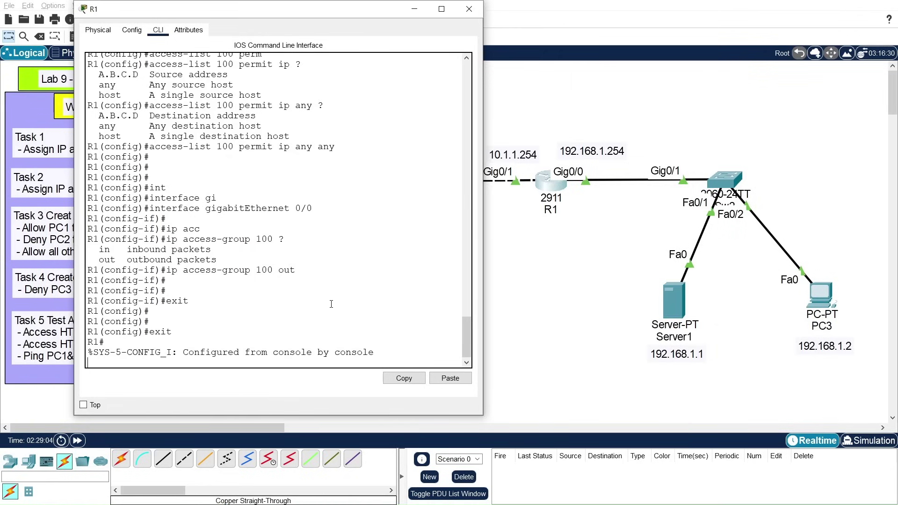
key("Return")
key("Return")
key("Return")
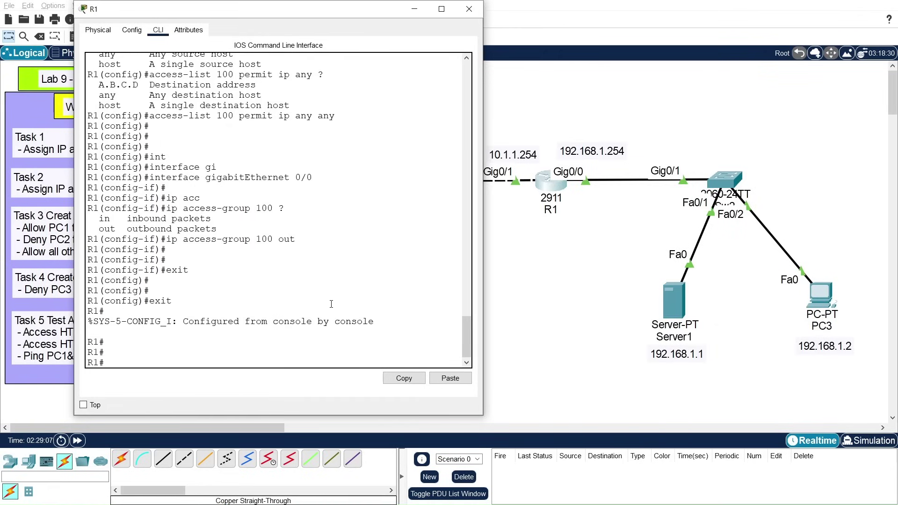
Step: In global configuration, add 'access-list 101 deny ip host 192.168.1.2 10.1.1.0 0.0.0.255'
left_click_drag(276, 9, 499, 10)
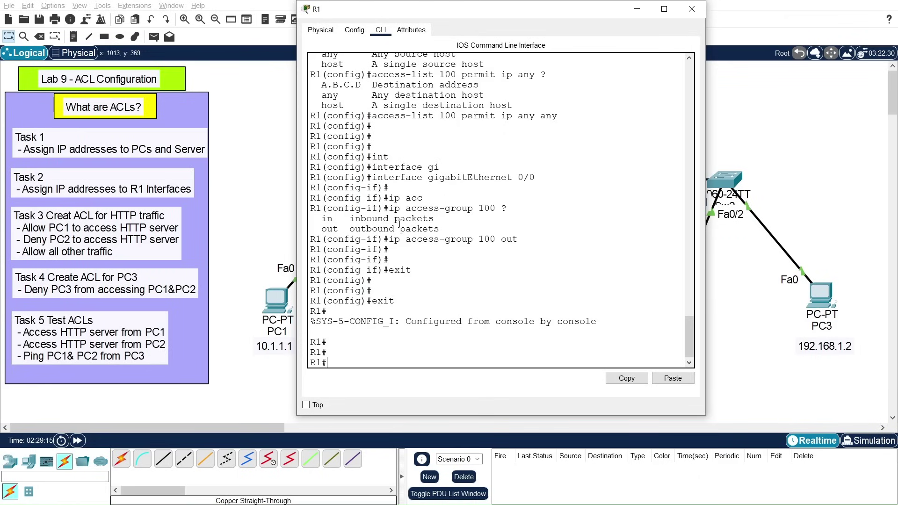
left_click_drag(454, 14, 495, 16)
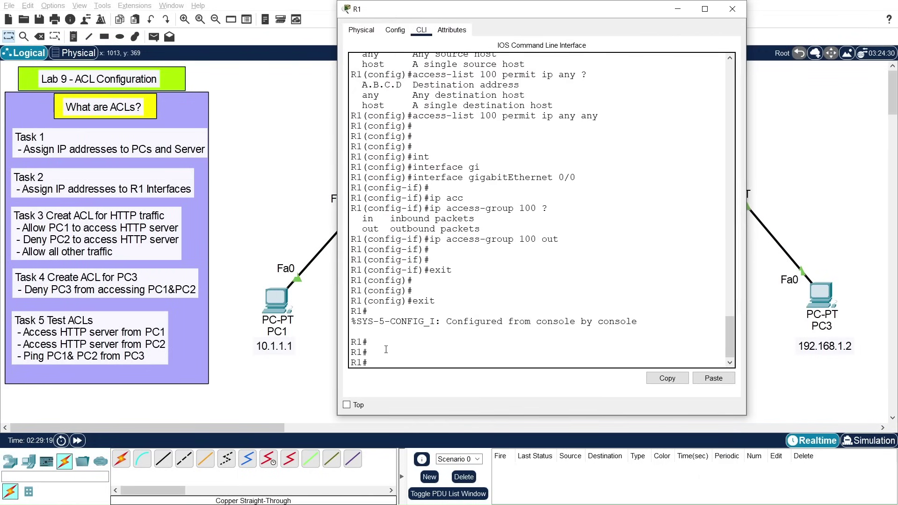
type("conf t")
key("Return")
key("Return")
key("Return")
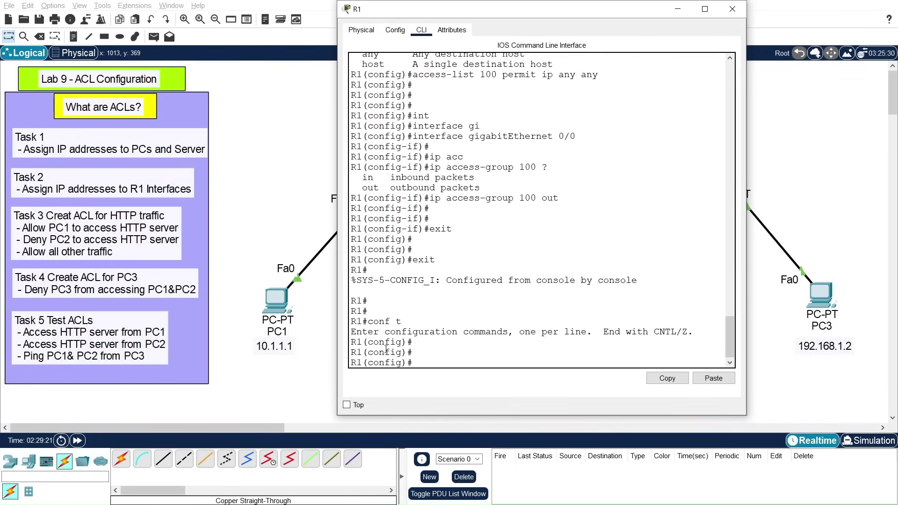
type("acc")
key("Tab")
type("101")
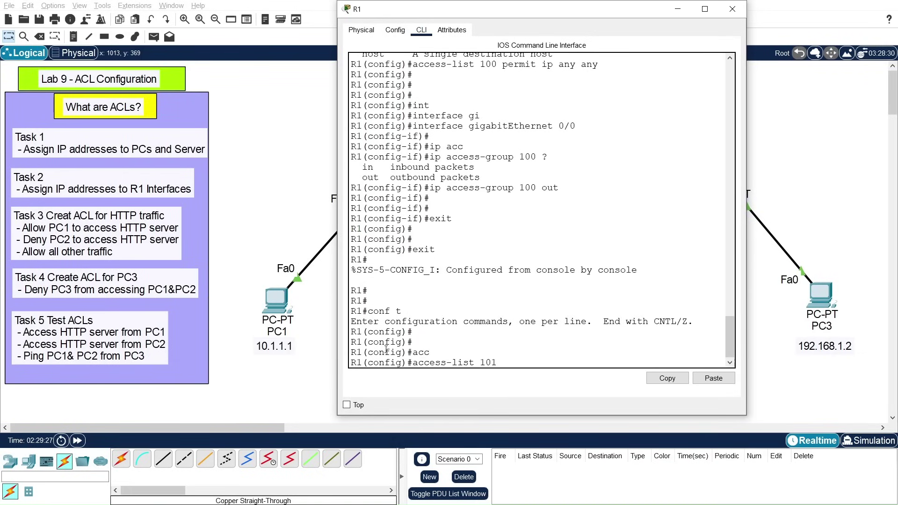
type(" den")
key("Tab")
type("ip host")
key("Tab")
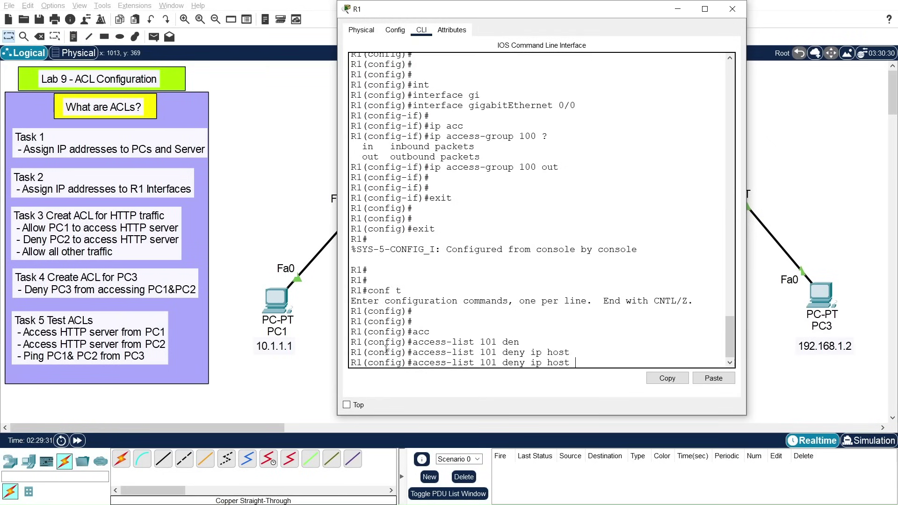
type("192.168.1.2 ?")
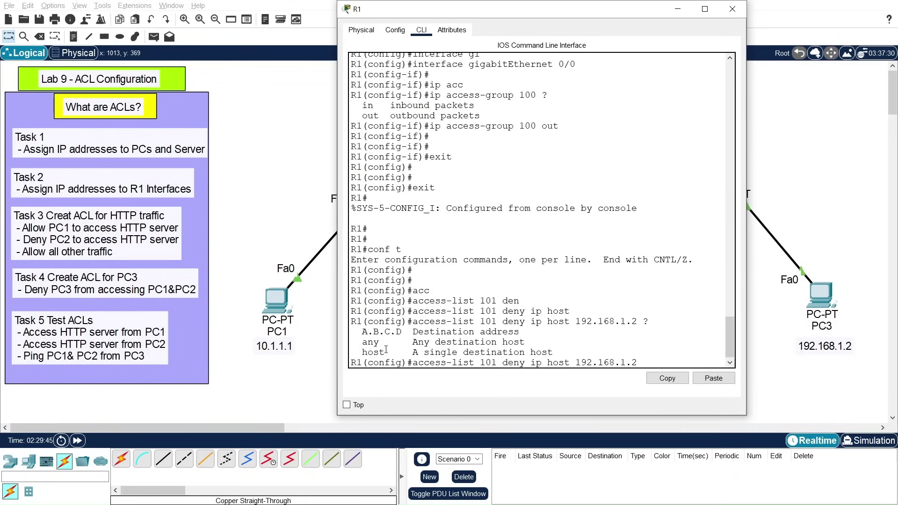
type("10.1.1.0")
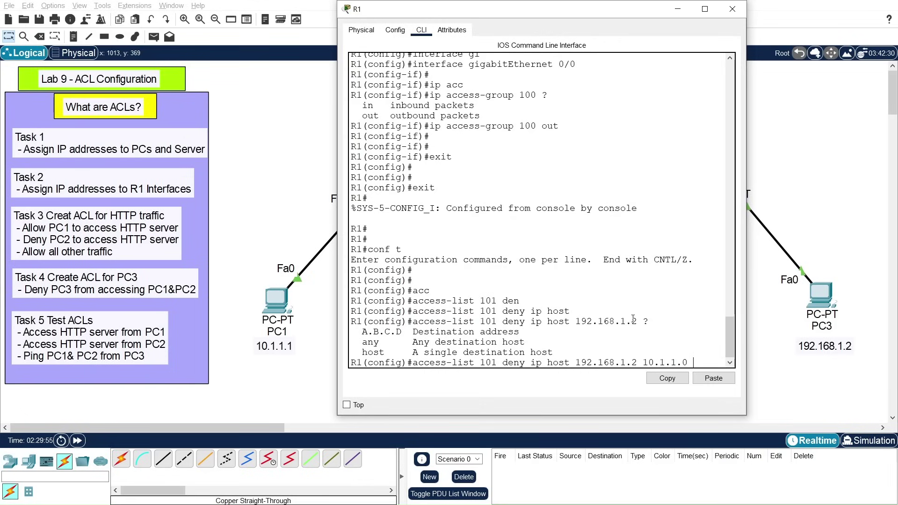
type(" 0.0.0.")
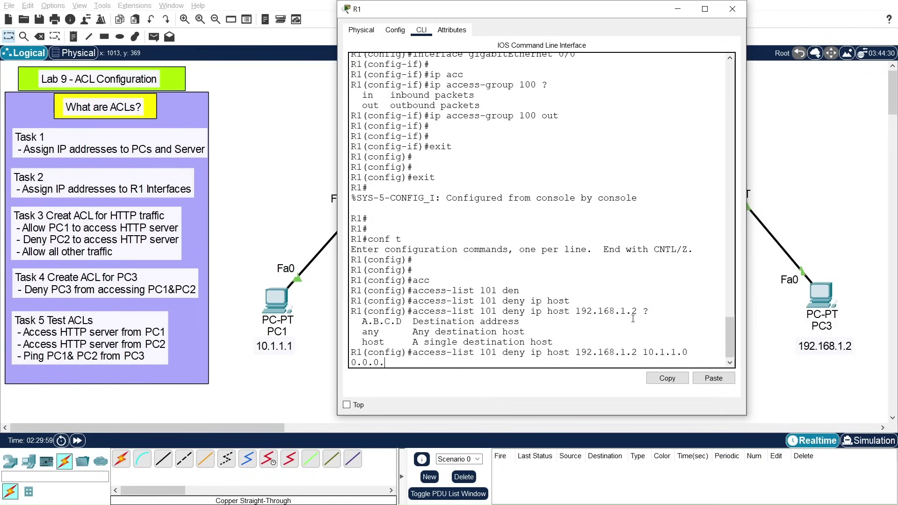
type("255")
key("Return")
key("Return")
key("Return")
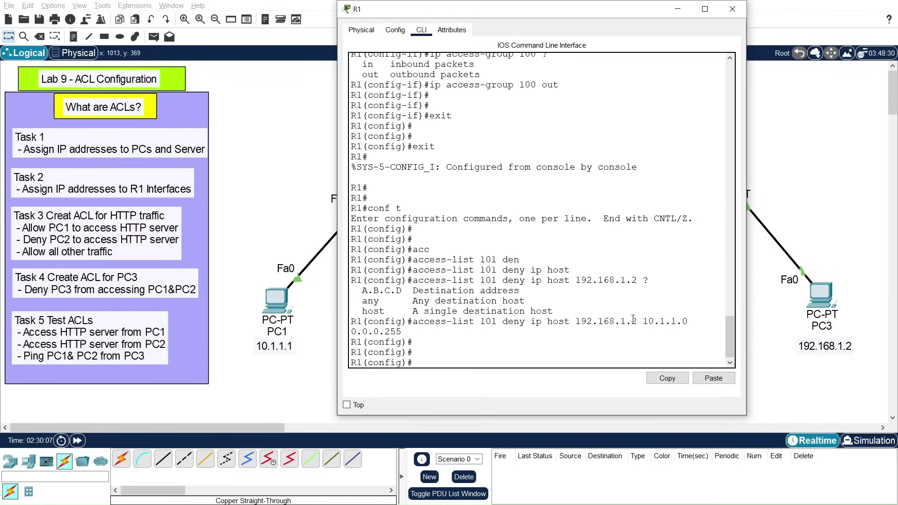
Step: Add 'access-list 101 permit ip any any', highlight it, and exit configuration mode
type("acc")
key("Tab")
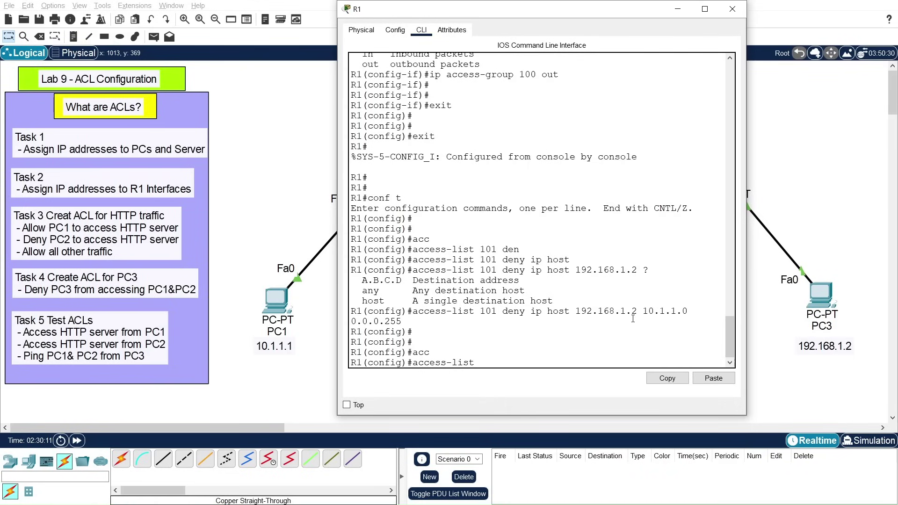
type("101 per")
key("Tab")
type("ip any any")
key("Return")
key("Return")
key("Return")
key("Return")
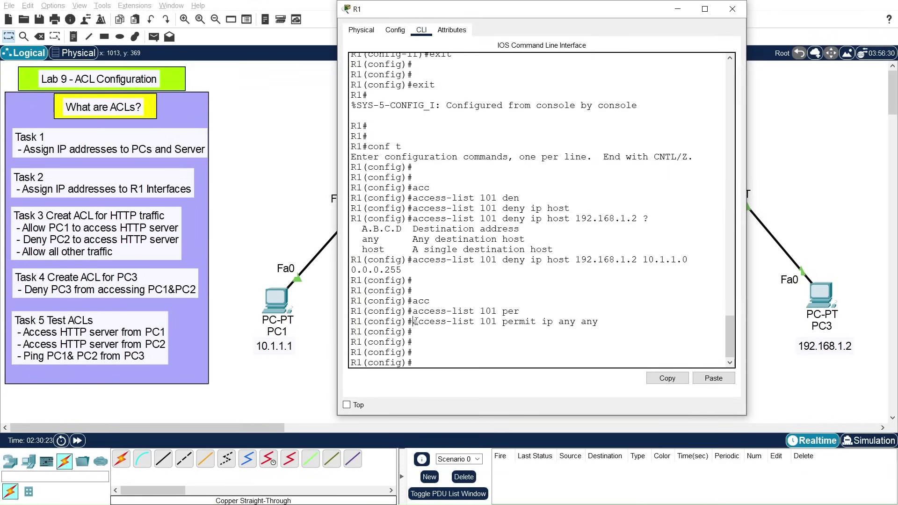
left_click_drag(415, 322, 597, 323)
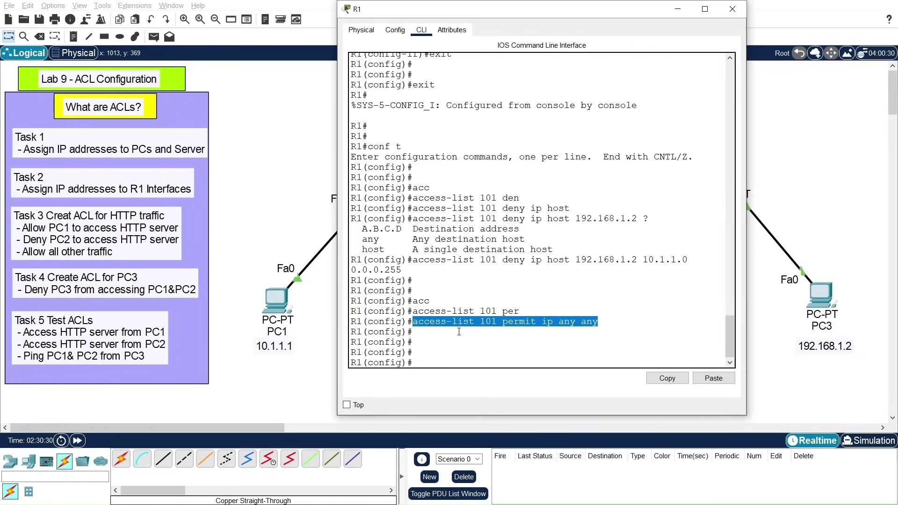
type("exit")
key("Return")
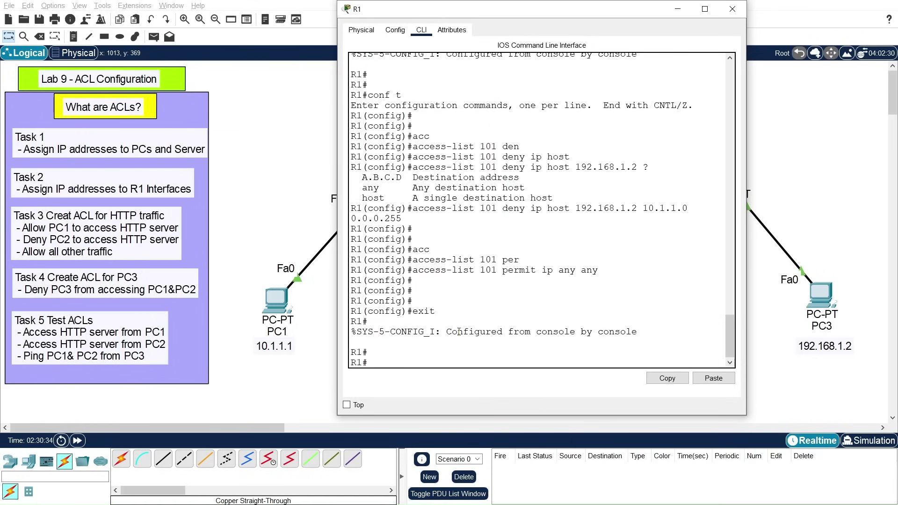
Step: Save R1's running configuration with 'write memory'
type("wri")
key("Tab")
type("me")
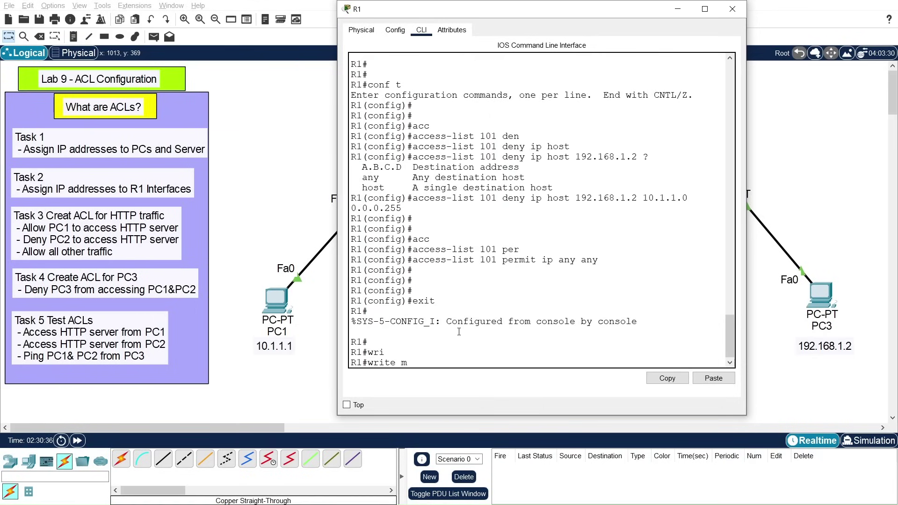
key("Tab")
key("Return")
key("Return")
key("Return")
key("Return")
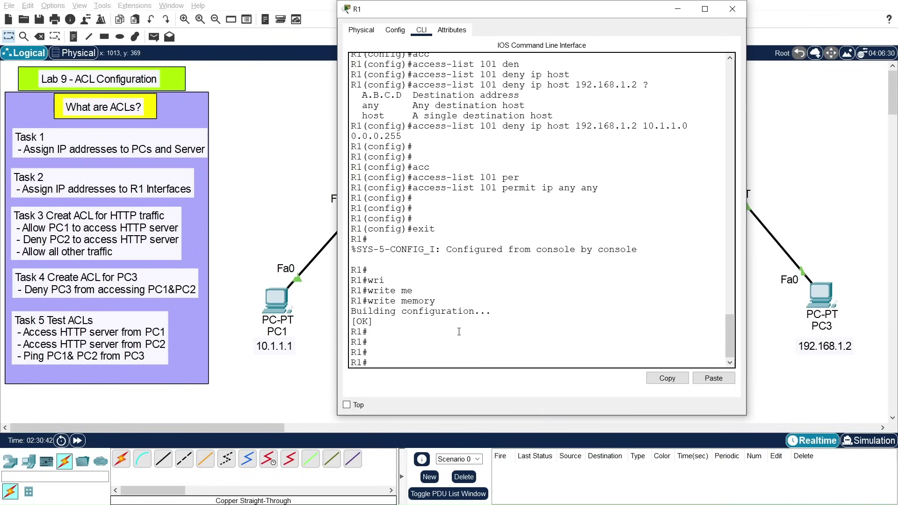
Step: Enter global configuration and shift the console to review Sw1 and PC2 in the topology
type("conf t")
key("Return")
key("Return")
key("Return")
key("Return")
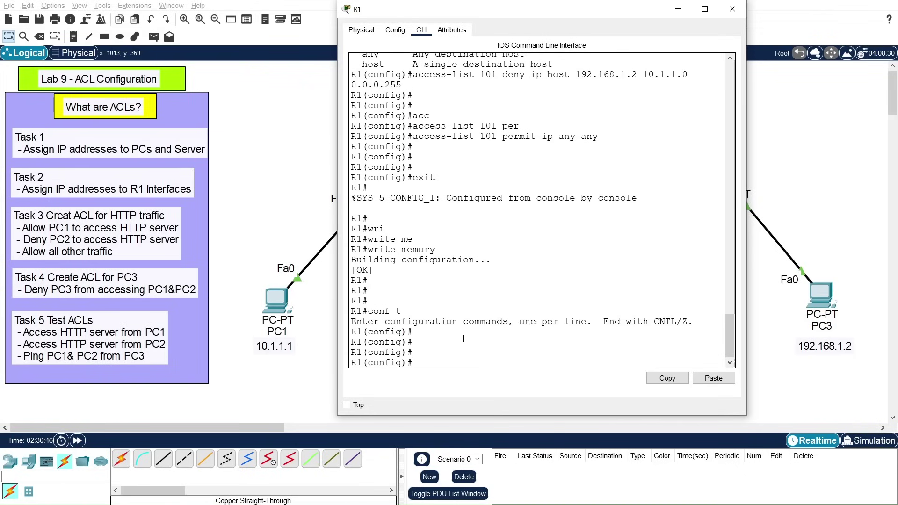
left_click_drag(583, 11, 289, 15)
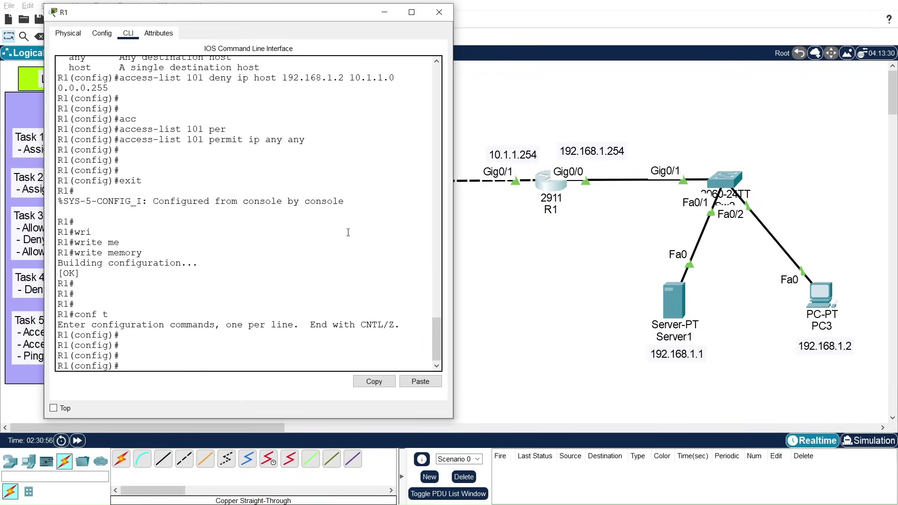
left_click_drag(316, 18, 154, 33)
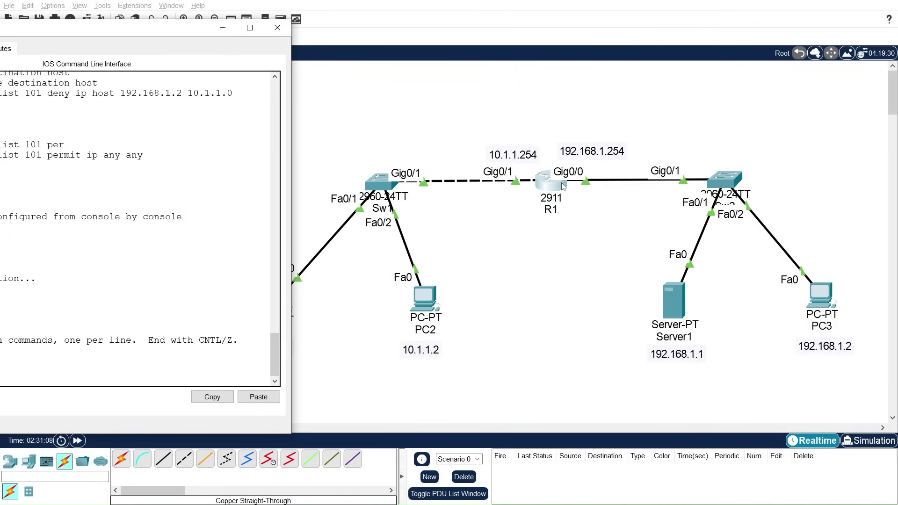
left_click_drag(159, 35, 381, 17)
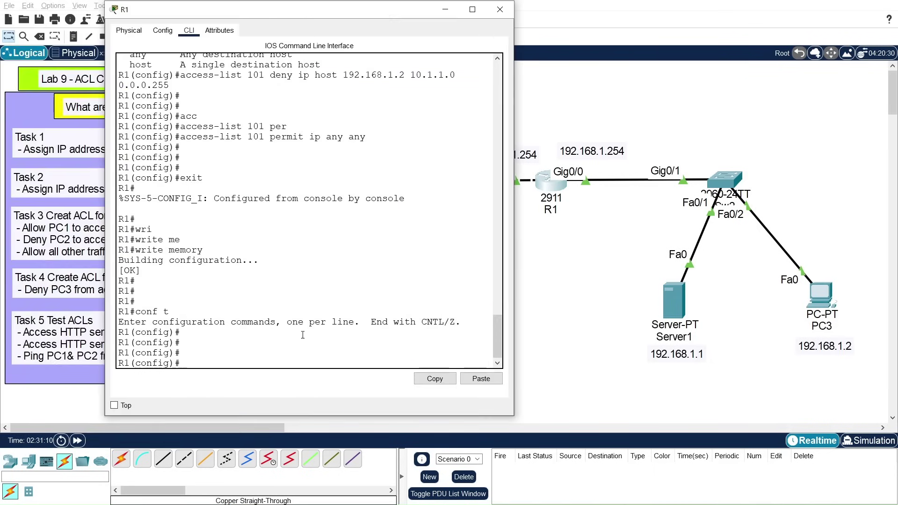
Step: Apply access list 101 inbound on GigabitEthernet 0/0 with 'ip access-group 101 in'
key("Return")
type("int")
key("Tab")
type("gi")
key("Tab")
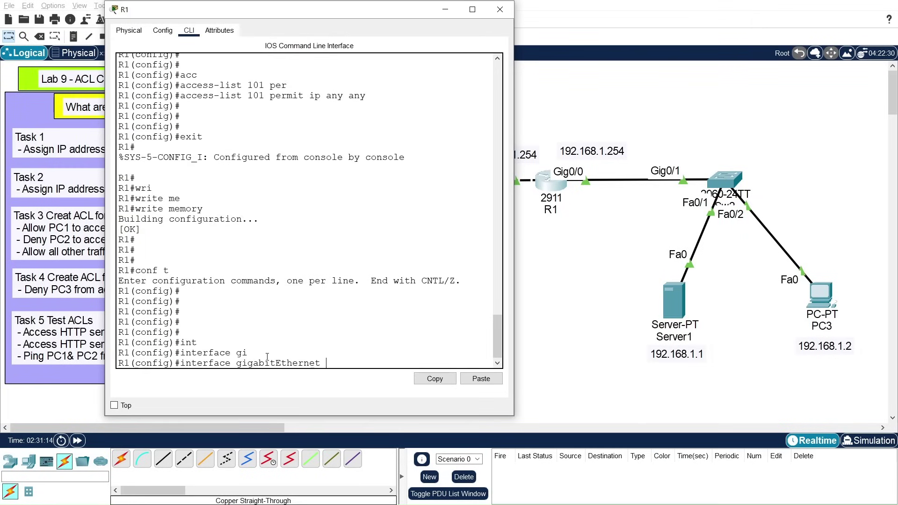
type("0/0")
key("Return")
key("Return")
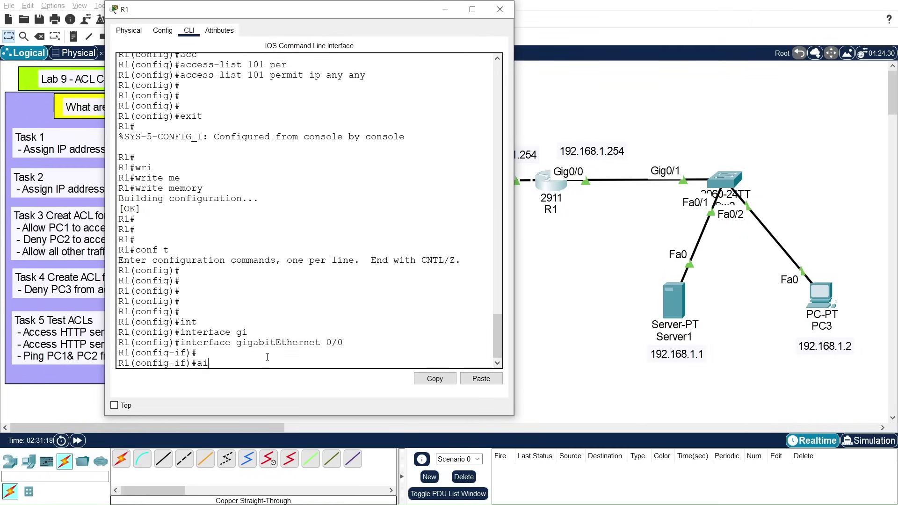
type("ip acc")
key("Tab")
type("101 in")
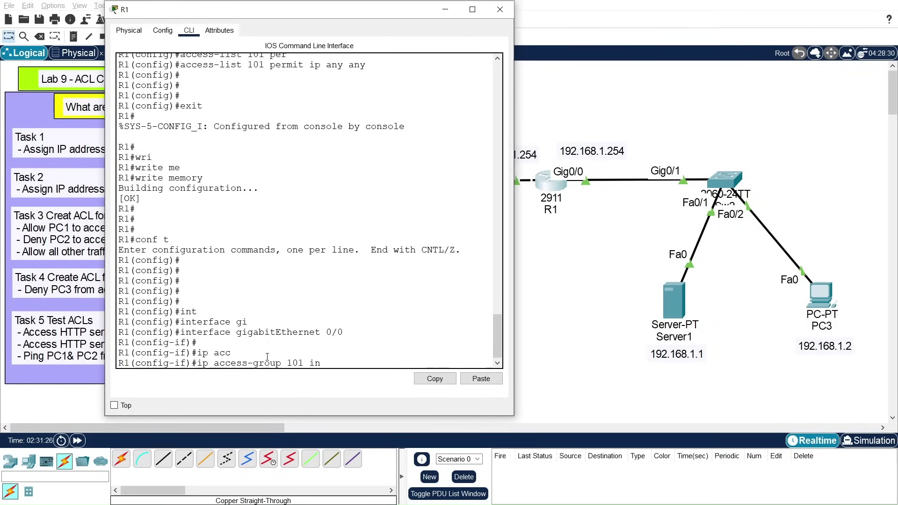
key("Return")
key("Return")
key("Return")
Step: Exit to the privileged prompt and save the configuration with 'write memory'
type("exit")
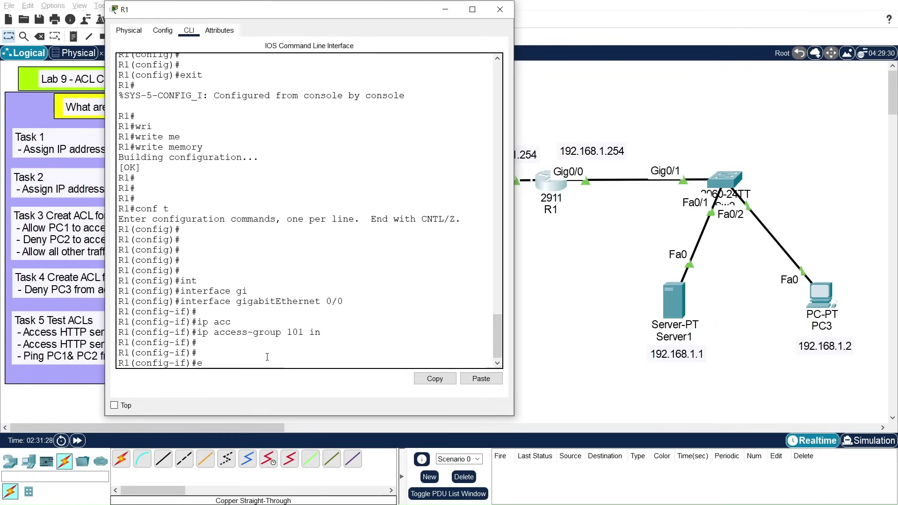
key("Return")
type("exit")
key("Return")
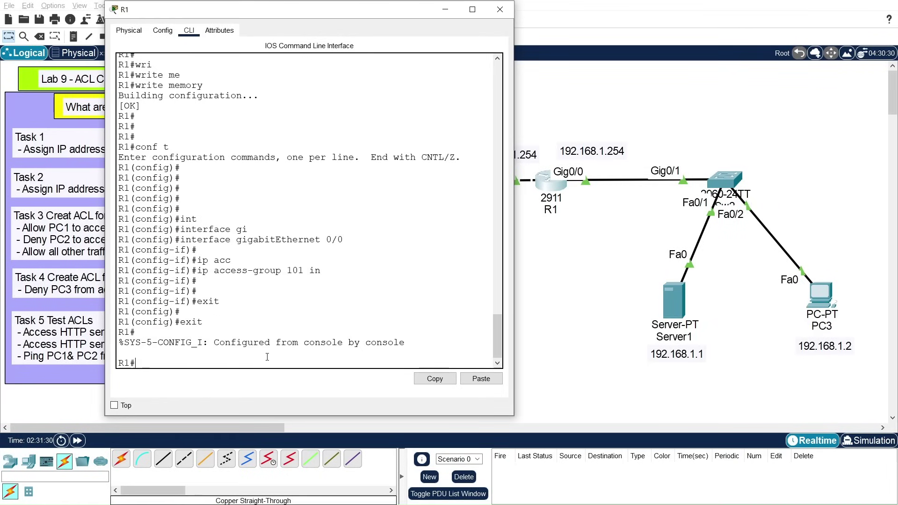
key("Return")
type("write")
key("Tab")
type("me")
key("Tab")
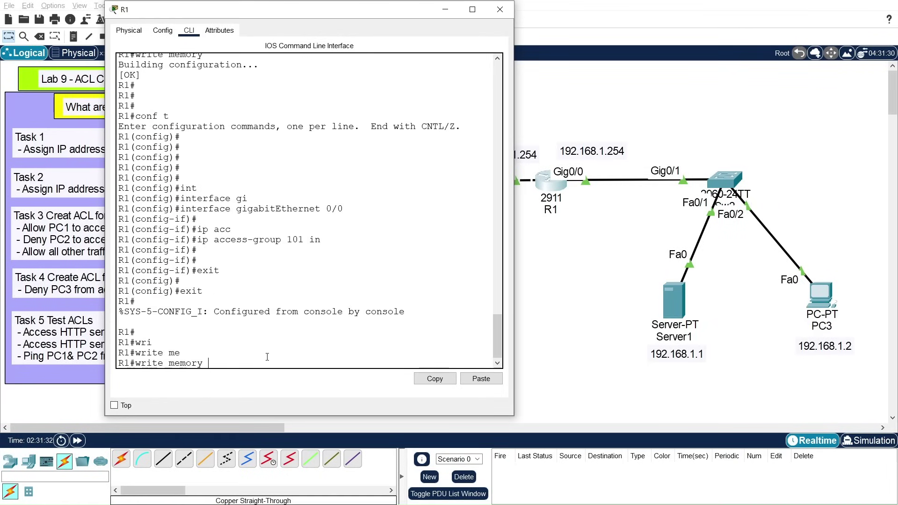
key("Return")
key("Return")
key("Return")
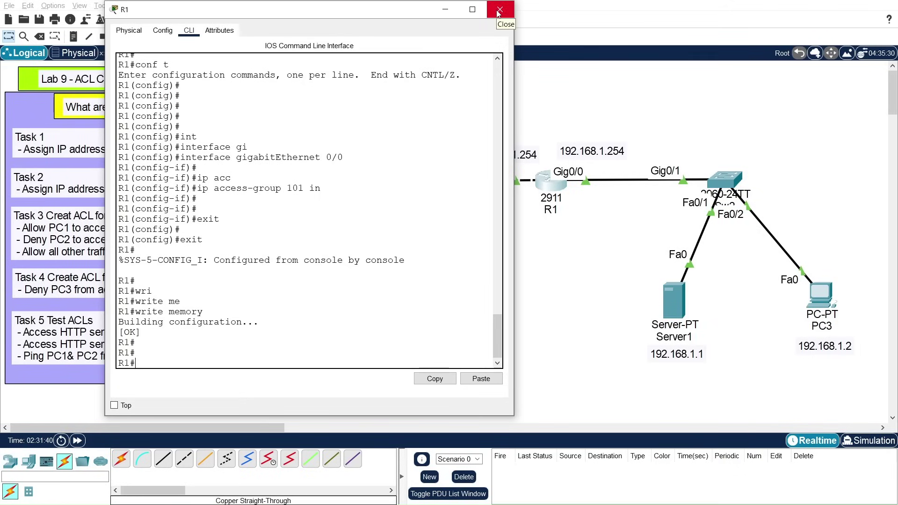
Step: Run 'show access-lists' and highlight the list 100 and 101 headings and list 100's rules
type("show a")
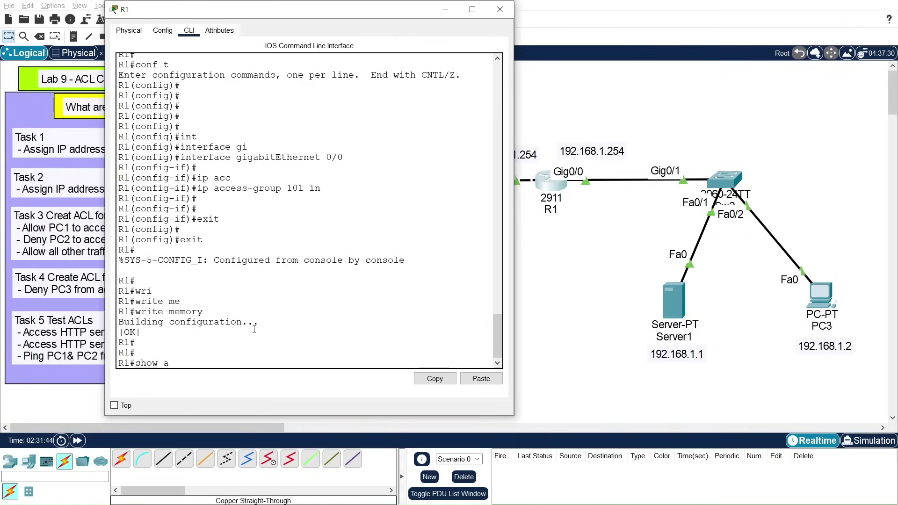
type("ccess-lists")
key("Return")
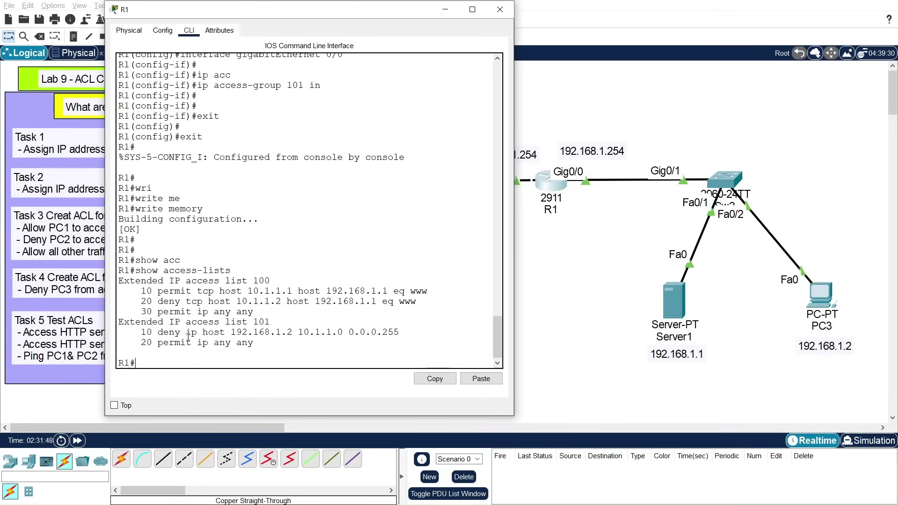
left_click_drag(121, 280, 277, 278)
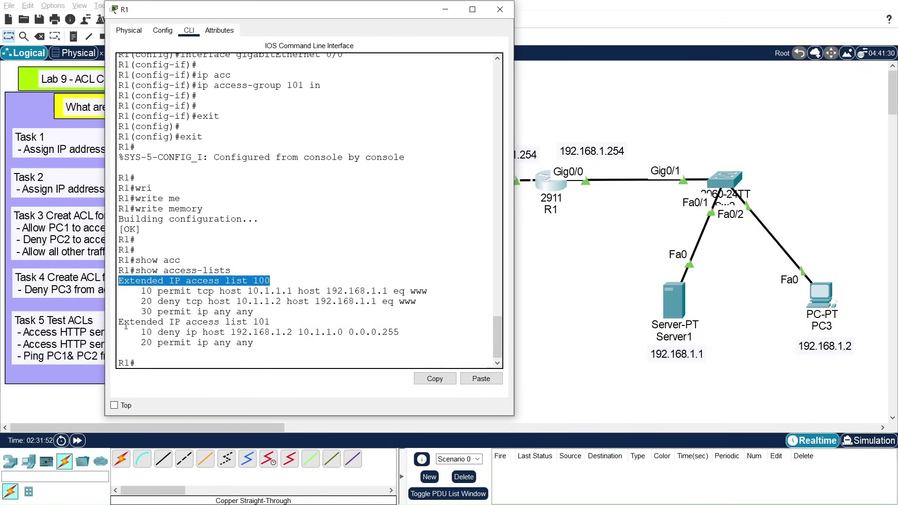
left_click_drag(121, 323, 269, 325)
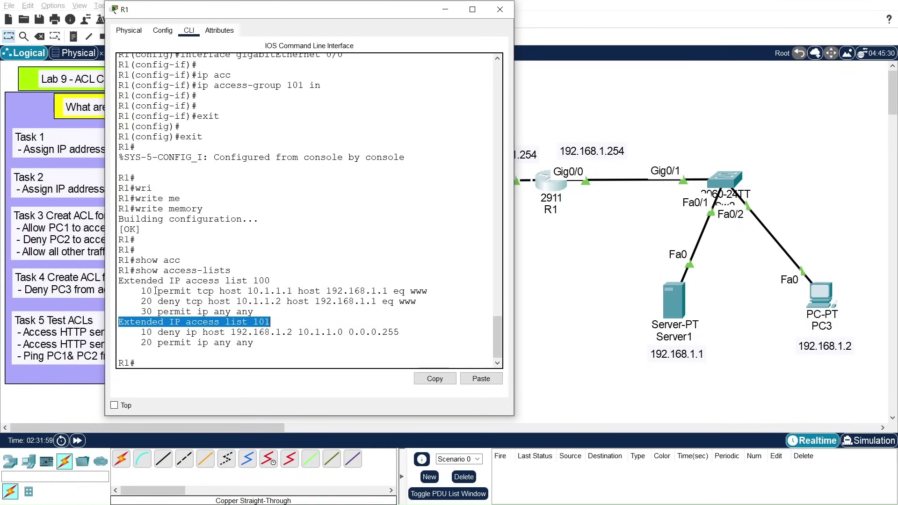
left_click(266, 313)
left_click_drag(266, 313, 133, 291)
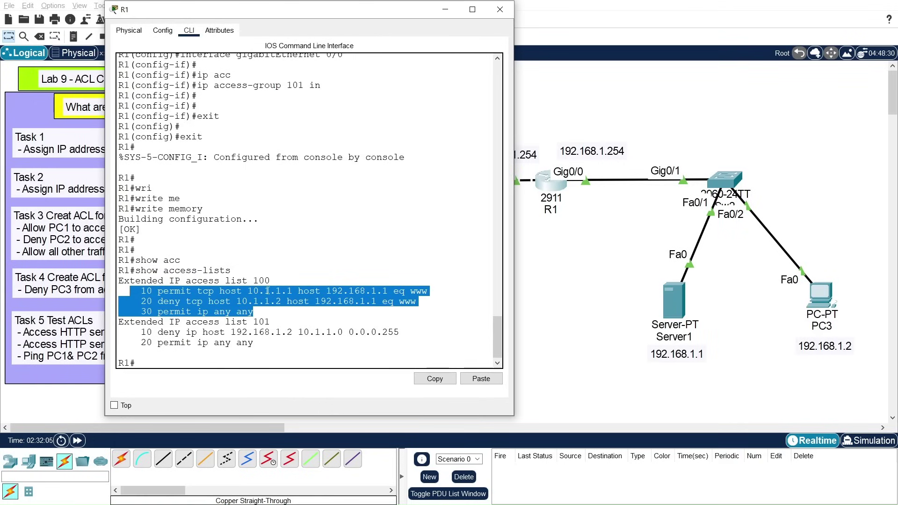
Step: Point out rule 10's www port, PC2's address in rule 20, and list 101's deny rule
left_click(282, 291)
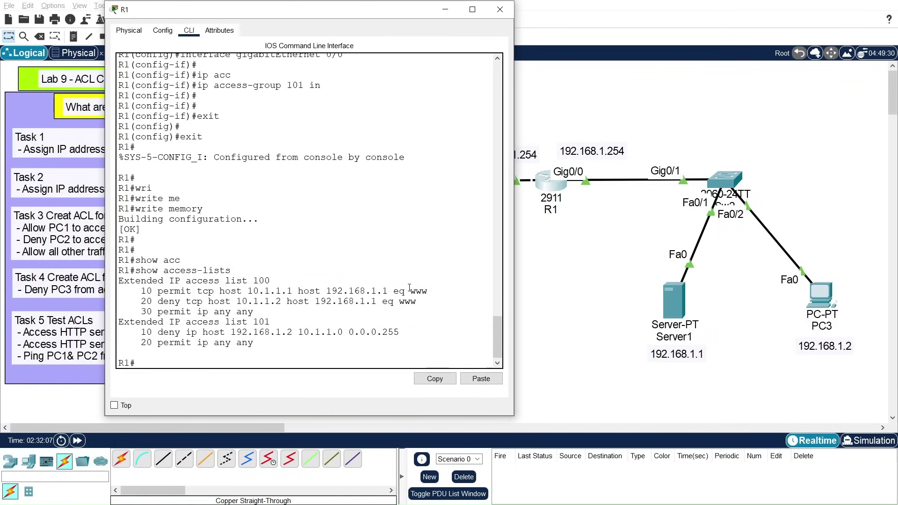
left_click_drag(410, 291, 429, 291)
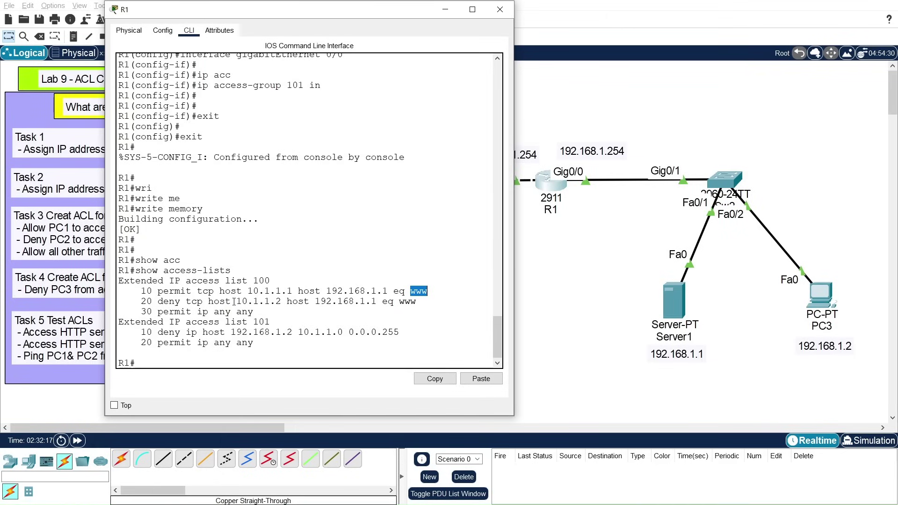
left_click_drag(240, 301, 291, 302)
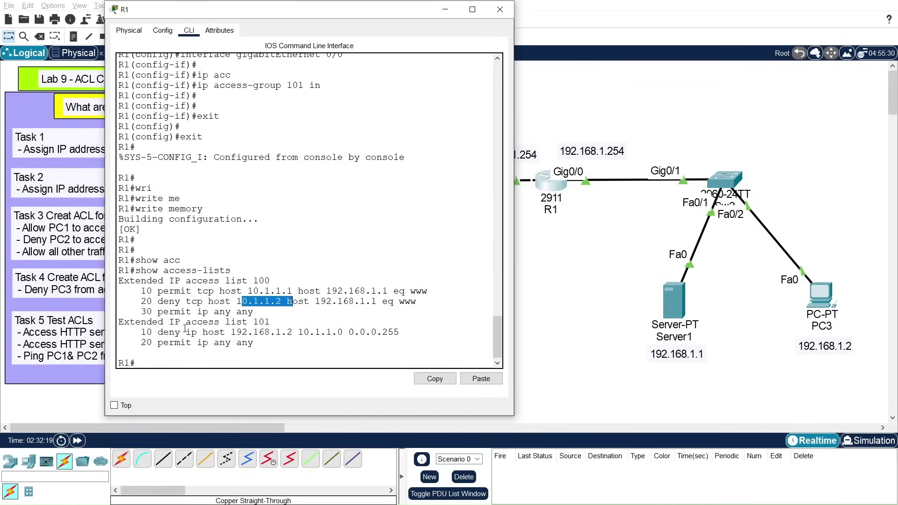
left_click_drag(160, 333, 266, 331)
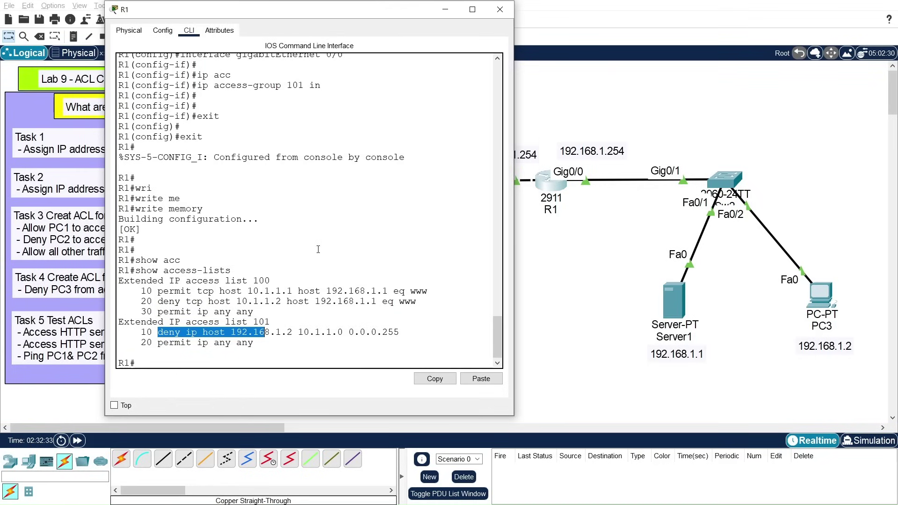
key("Return")
key("Return")
key("Return")
key("Return")
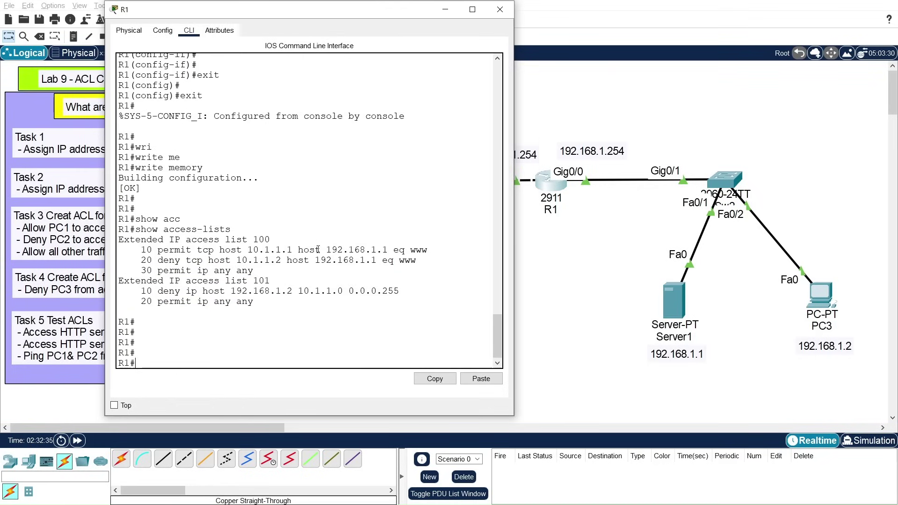
type("sho")
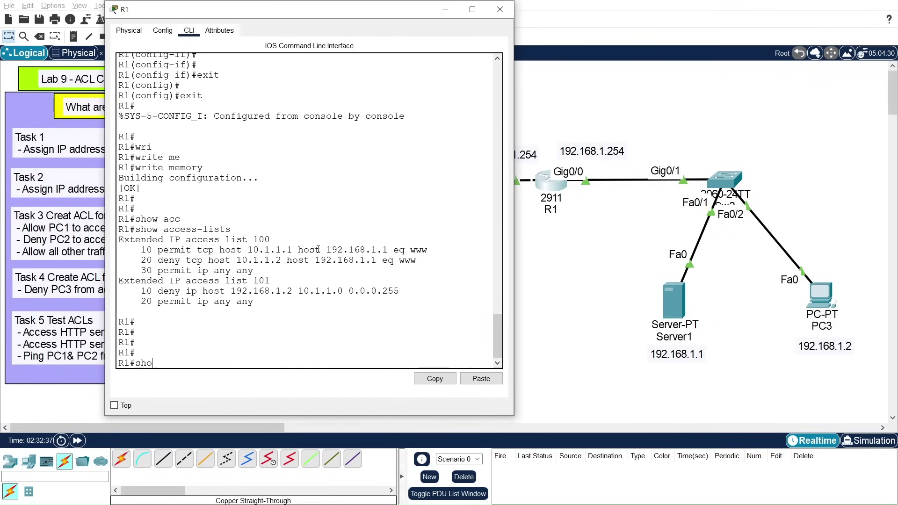
type("w ip int")
Step: Show GigabitEthernet 0/0's IP settings, confirming outgoing list 100 and inbound list 101, then close R1
key("Tab")
type("gi")
key("Tab")
type("0/0")
key("Return")
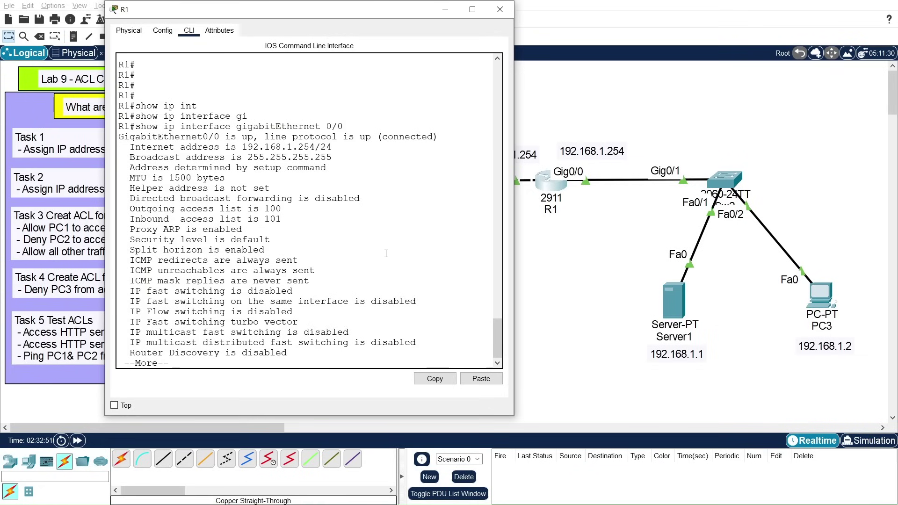
key("space")
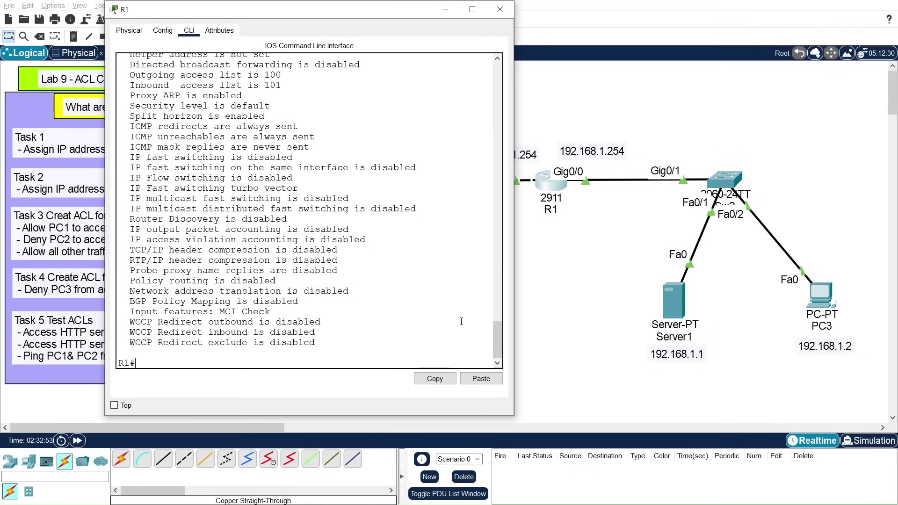
left_click_drag(500, 352, 501, 347)
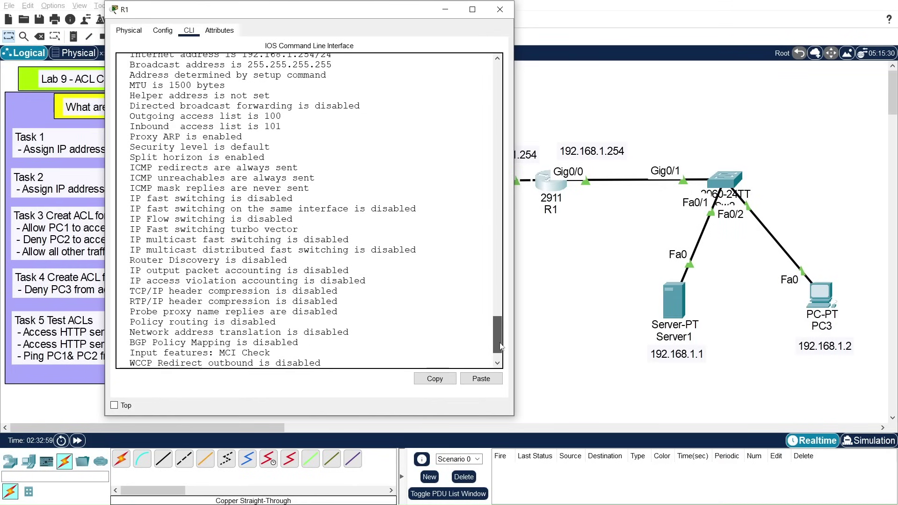
left_click_drag(130, 120, 298, 129)
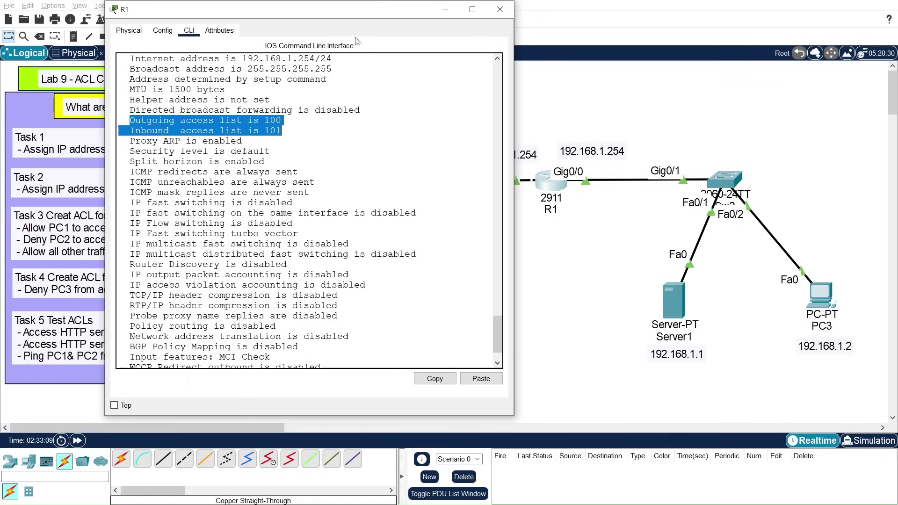
left_click(501, 10)
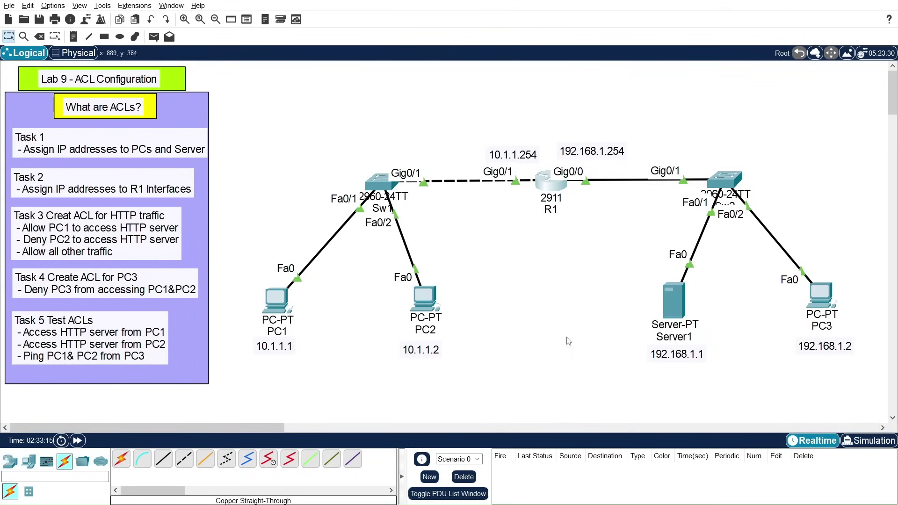
Step: Browse from PC1 to 192.168.1.1 and confirm the server's welcome page loads
left_click(277, 298)
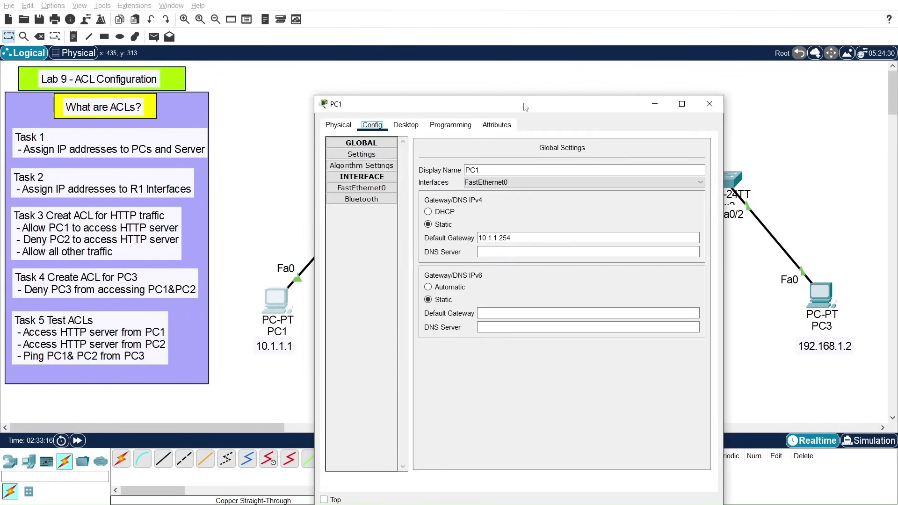
left_click_drag(535, 108, 599, 71)
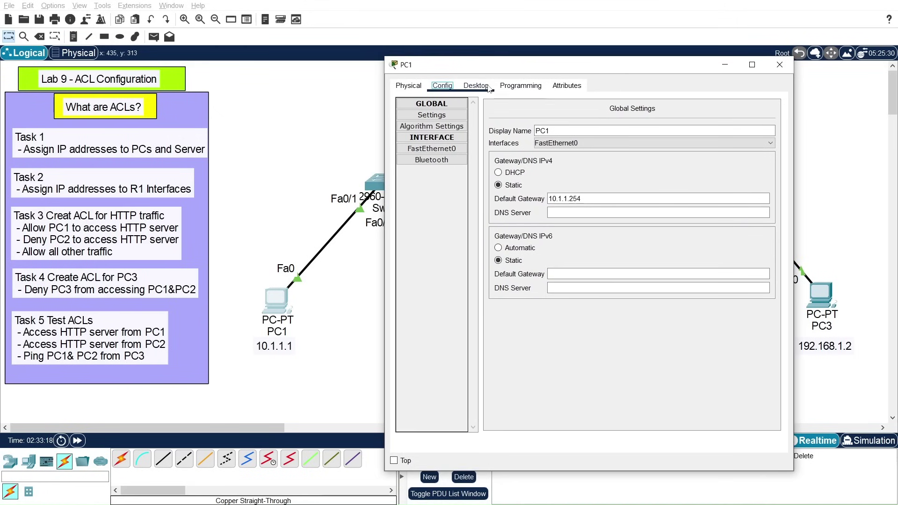
left_click(477, 86)
left_click(733, 134)
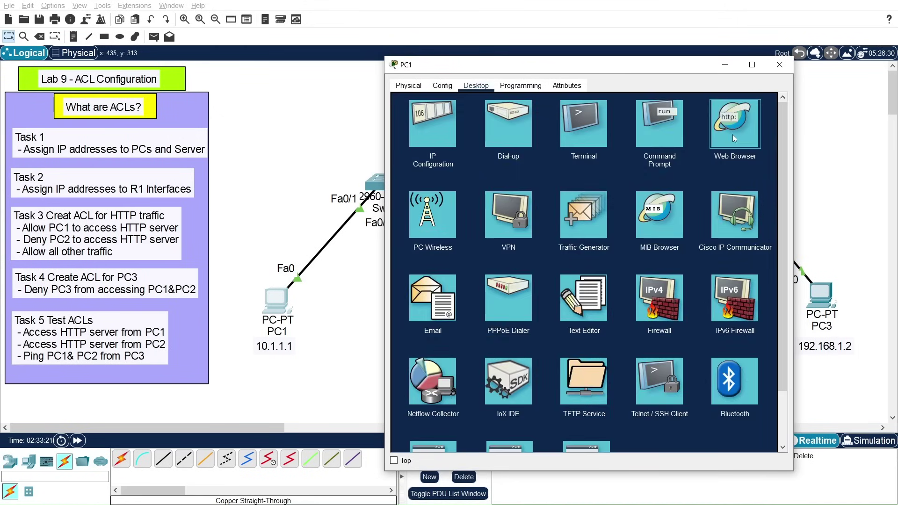
left_click(700, 158)
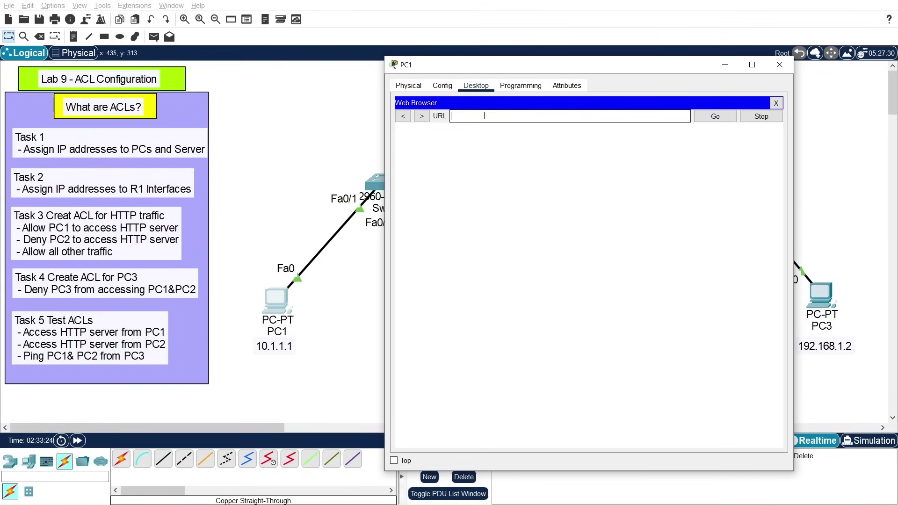
type("192.168.1.1")
key("Return")
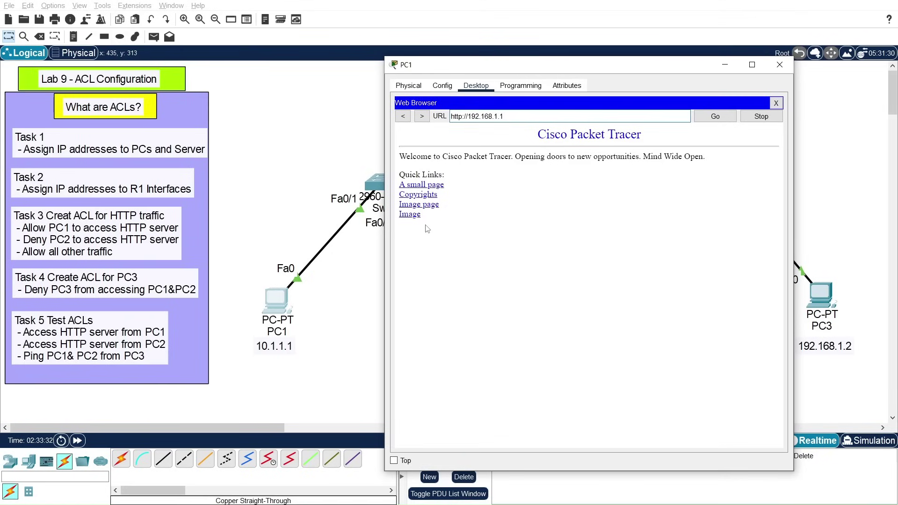
left_click_drag(425, 226, 399, 164)
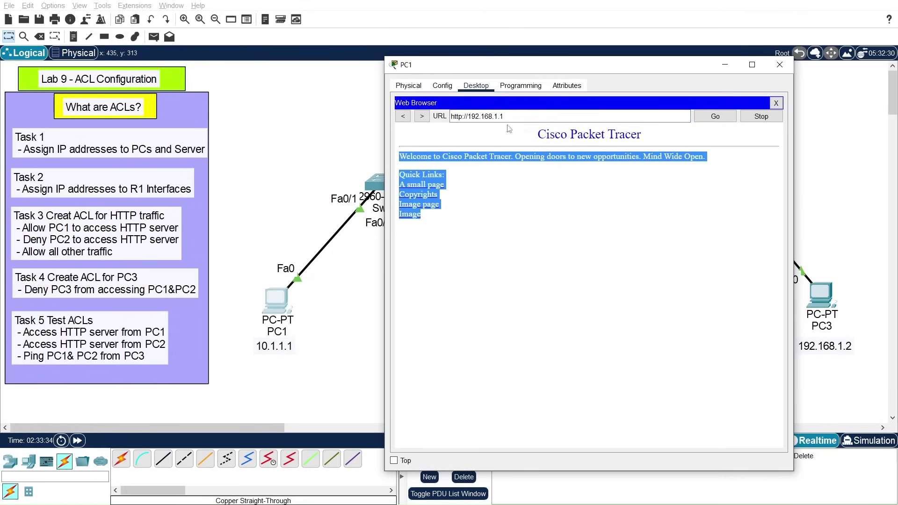
Step: Close PC1's window and open PC2's window in the upper left
left_click(454, 117)
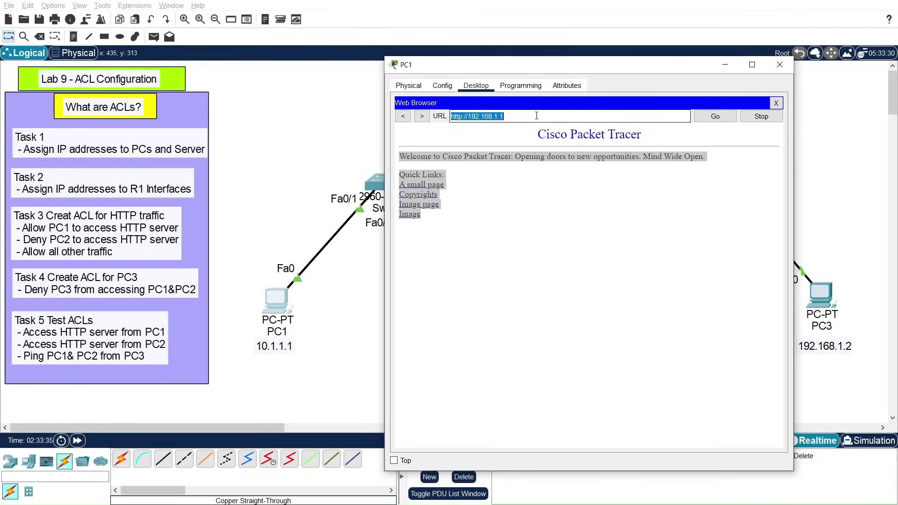
left_click(779, 66)
left_click(427, 305)
left_click_drag(521, 86, 518, 42)
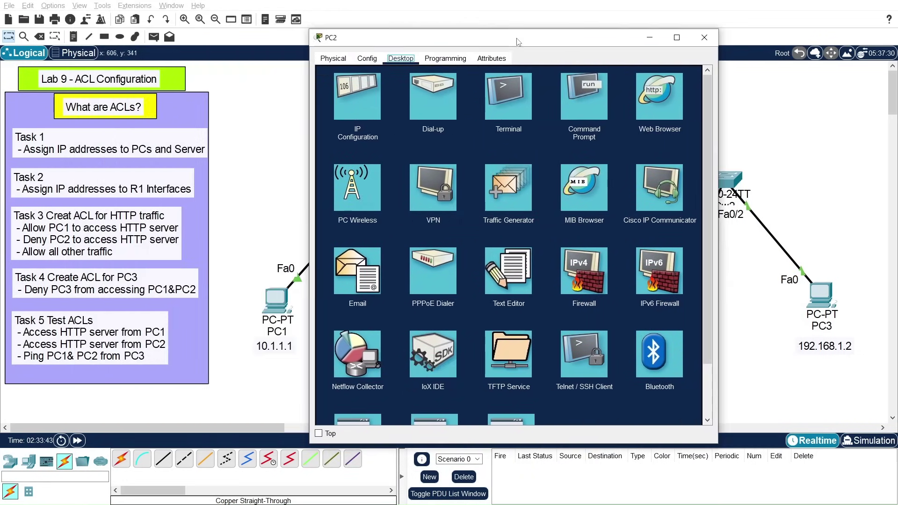
Step: Browse from PC2 to 192.168.1.1, note the Request Timeout, and close the browser
left_click(666, 106)
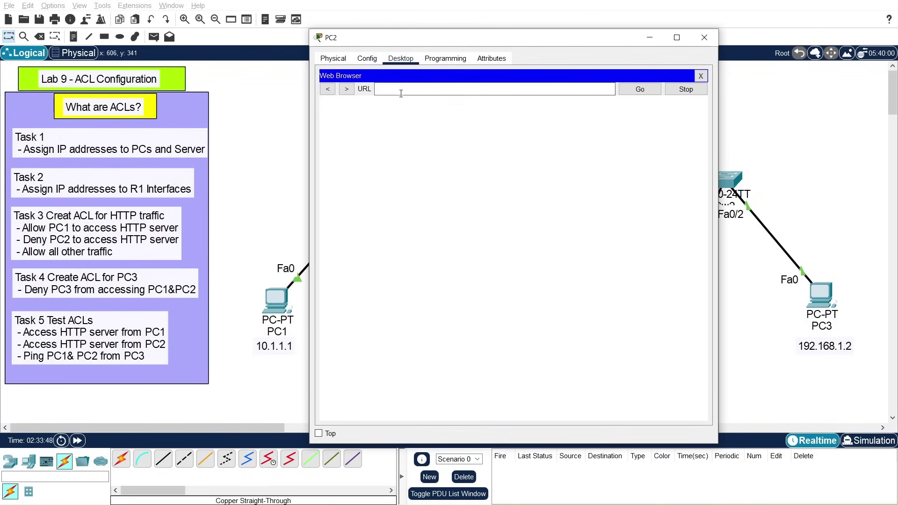
left_click(402, 89)
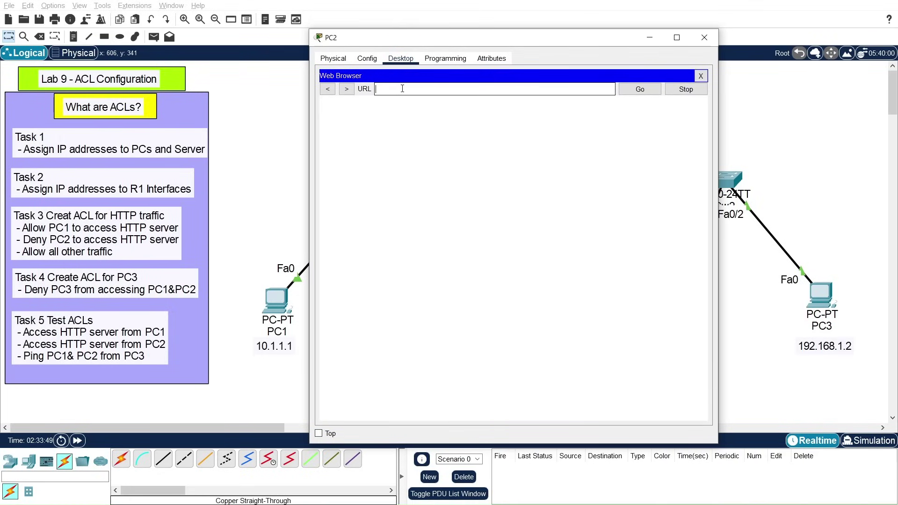
type("192.168.1.1")
key("Return")
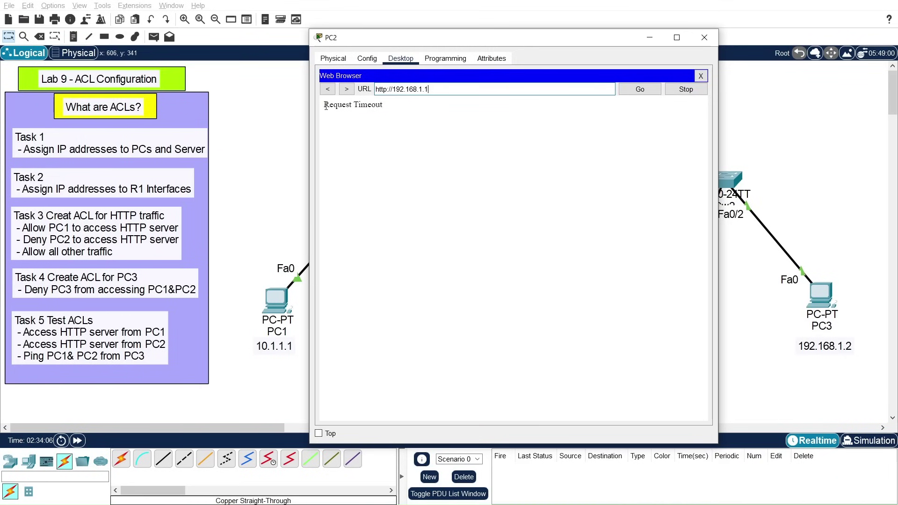
left_click_drag(324, 106, 389, 108)
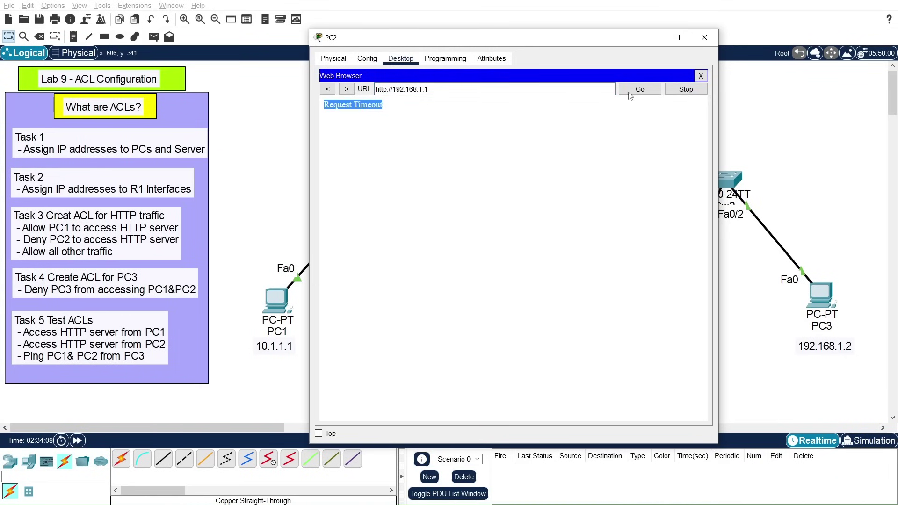
left_click(700, 76)
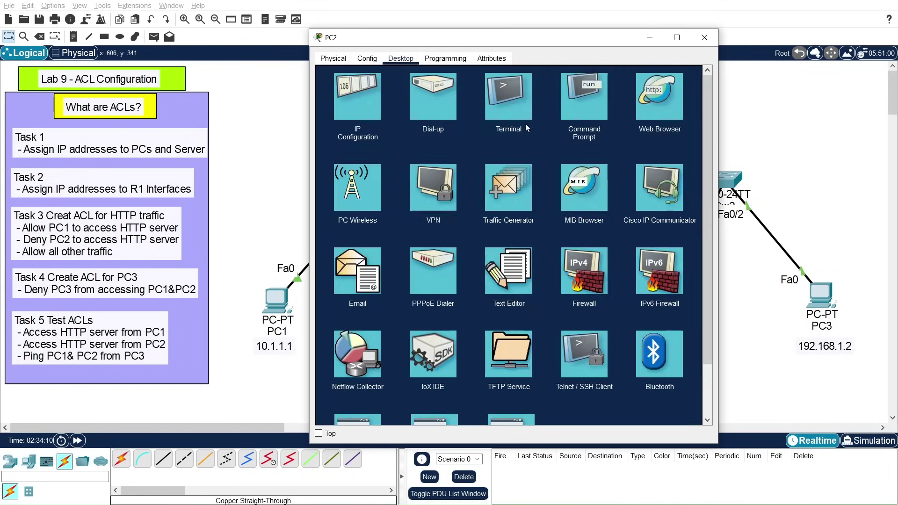
Step: Close PC2, then telnet from PC1's command prompt to 192.168.1.1 and see it refused
left_click(583, 105)
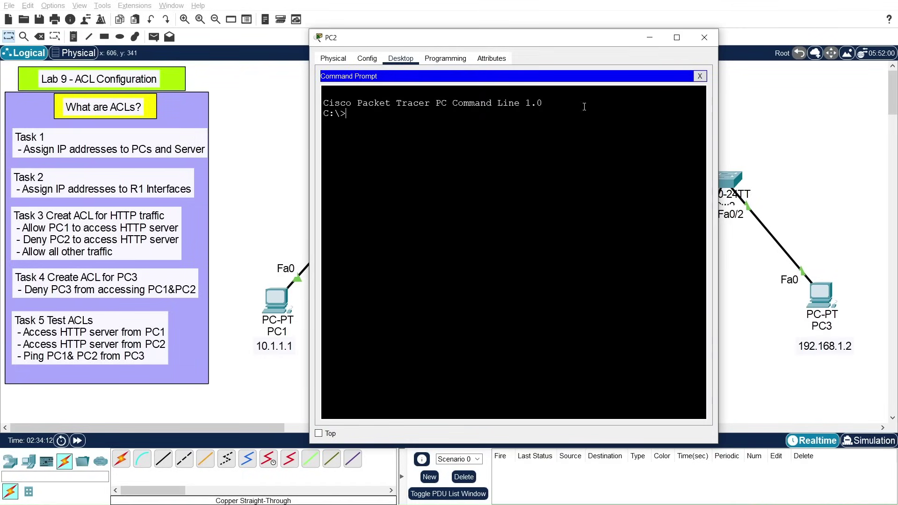
left_click_drag(517, 40, 487, 31)
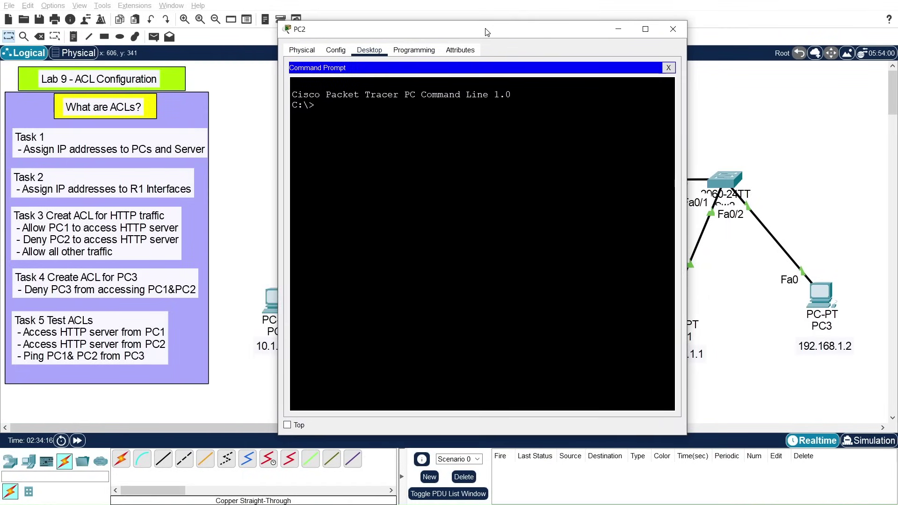
left_click(673, 29)
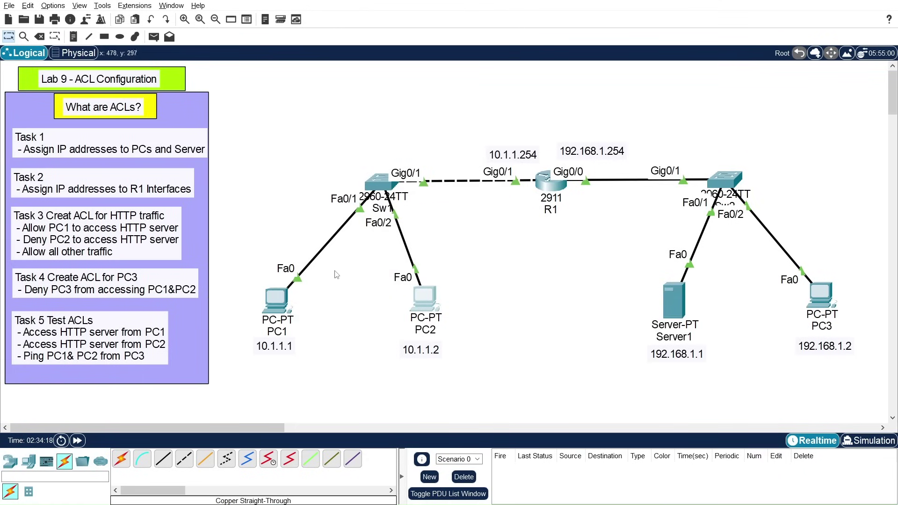
left_click(277, 299)
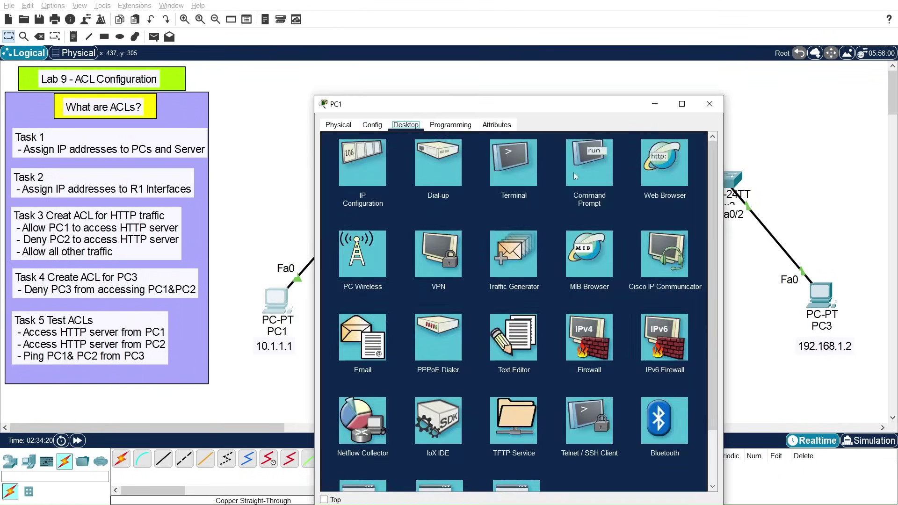
left_click(590, 172)
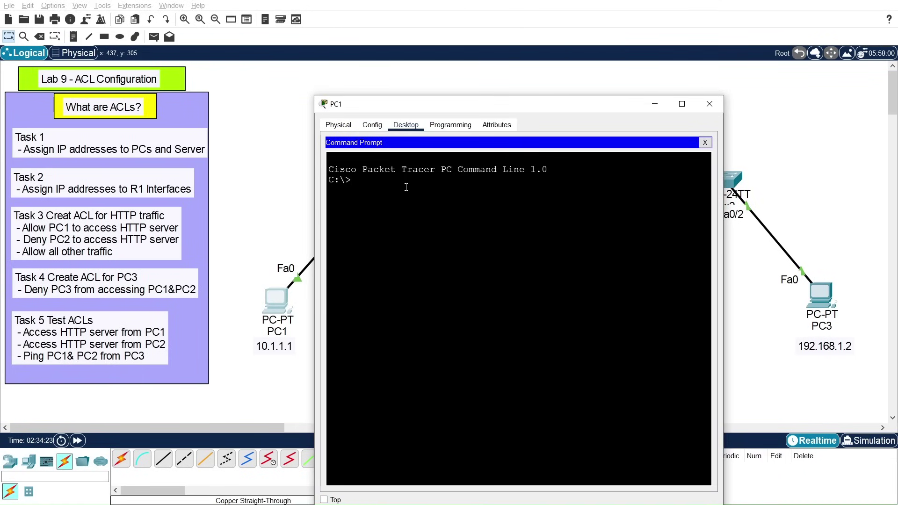
type("ping")
key("BackSpace")
key("BackSpace")
key("BackSpace")
type("telnet 192.168.1.1")
key("Return")
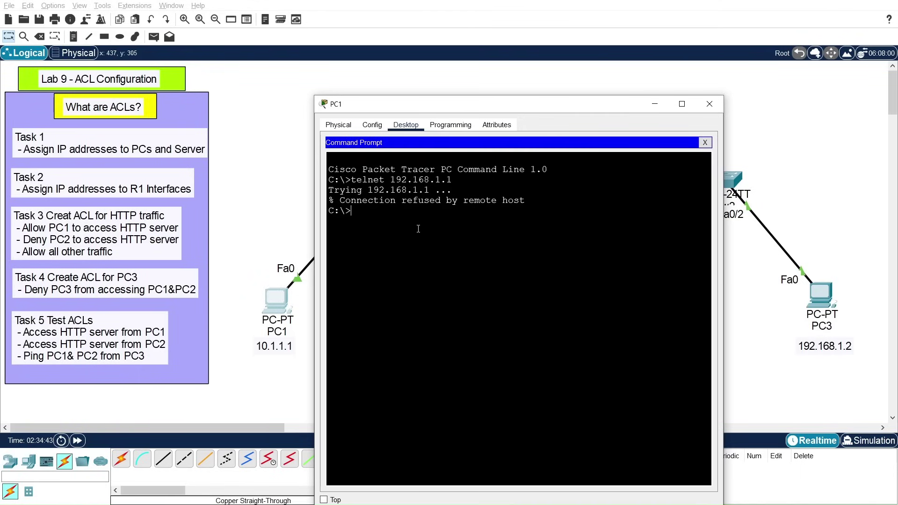
Step: Telnet from PC1 to 192.168.1.1 port 80 successfully, then close PC1
key("Up")
type("80")
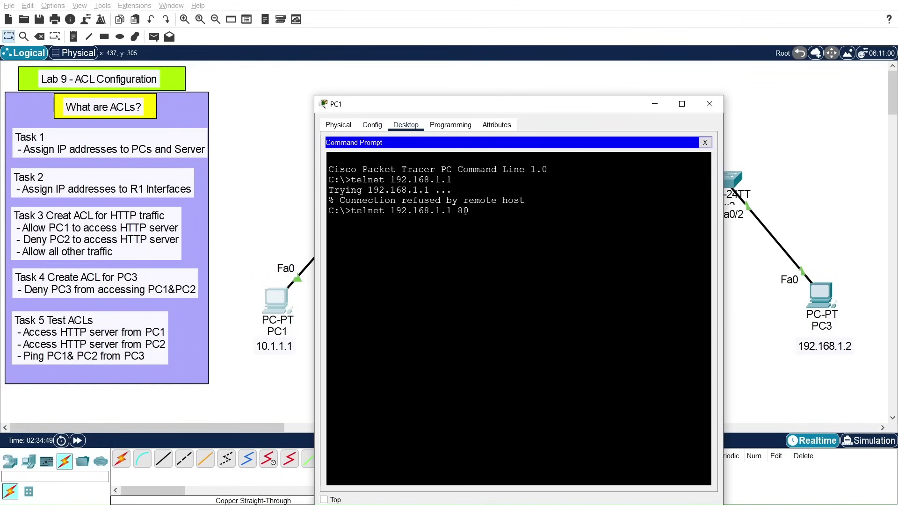
key("Return")
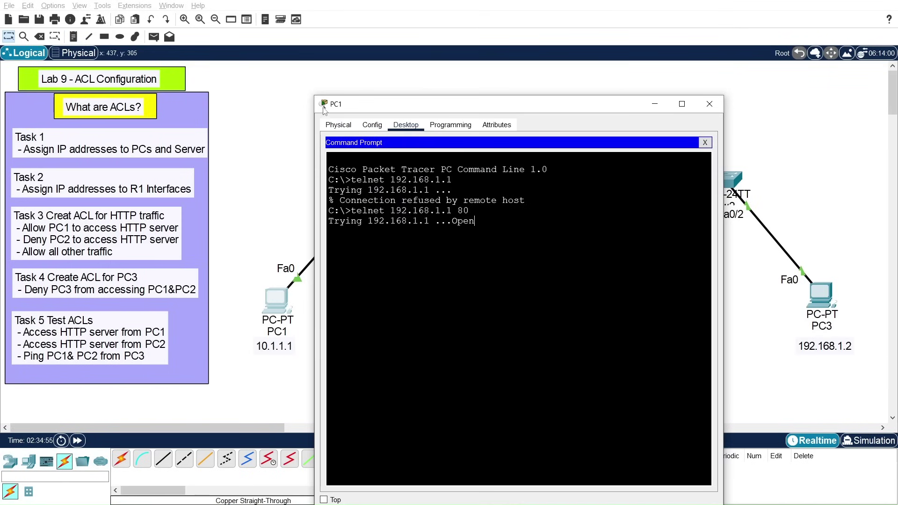
left_click(710, 104)
left_click(435, 307)
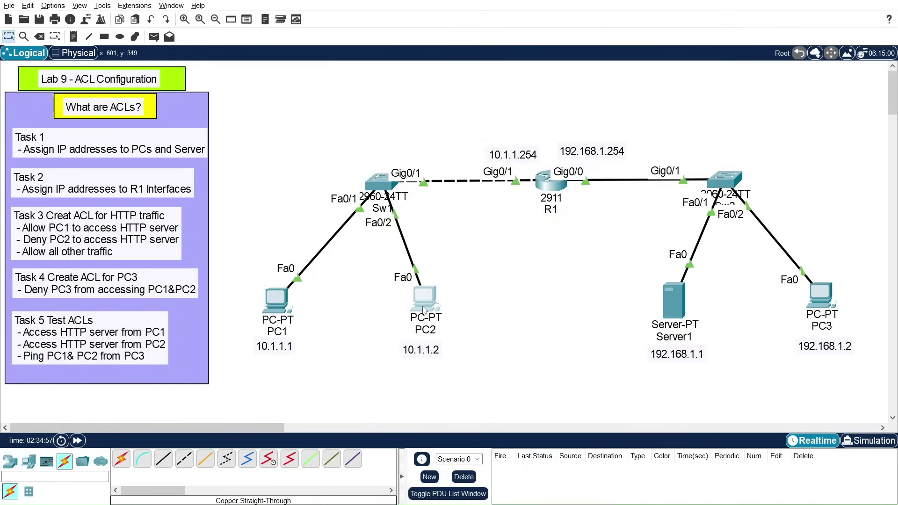
Step: Telnet from PC2's command prompt to 192.168.1.1 port 80, confirm it times out, and close PC2
left_click(594, 148)
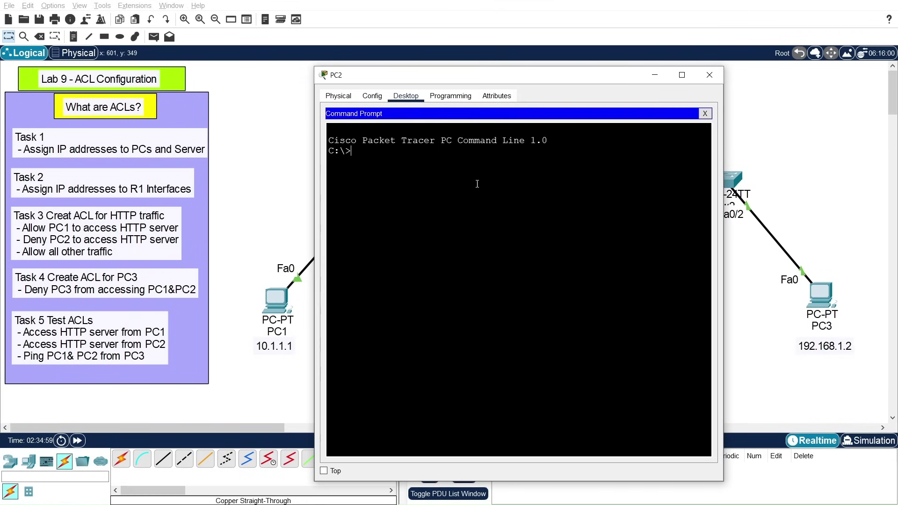
type("elnet 192.168.1.1")
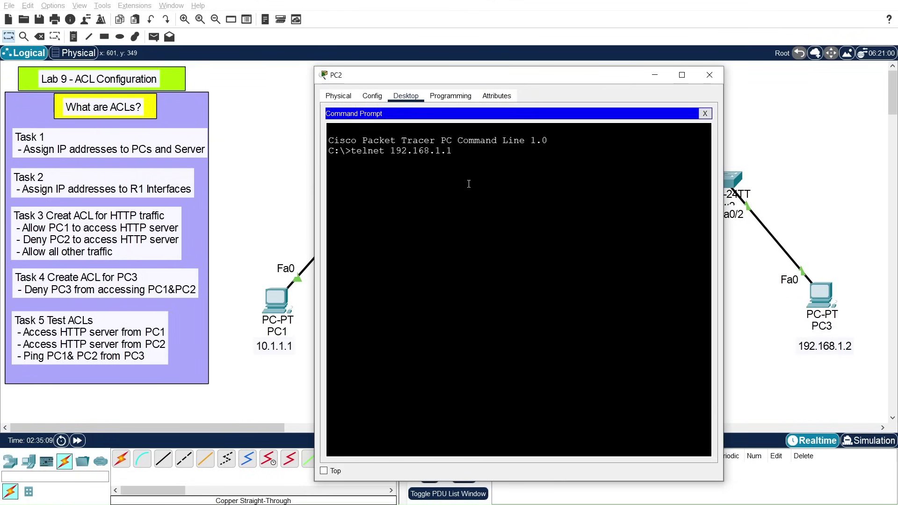
type(" 80")
key("Return")
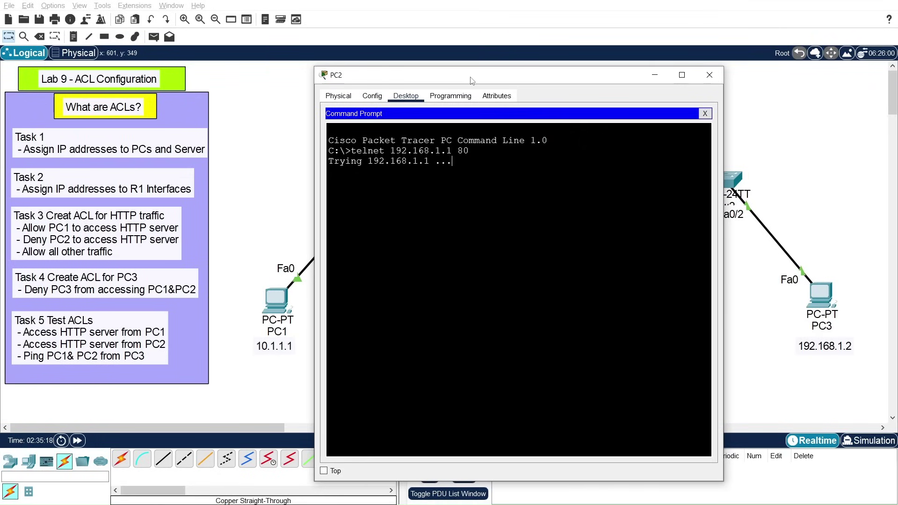
left_click_drag(472, 79, 387, 63)
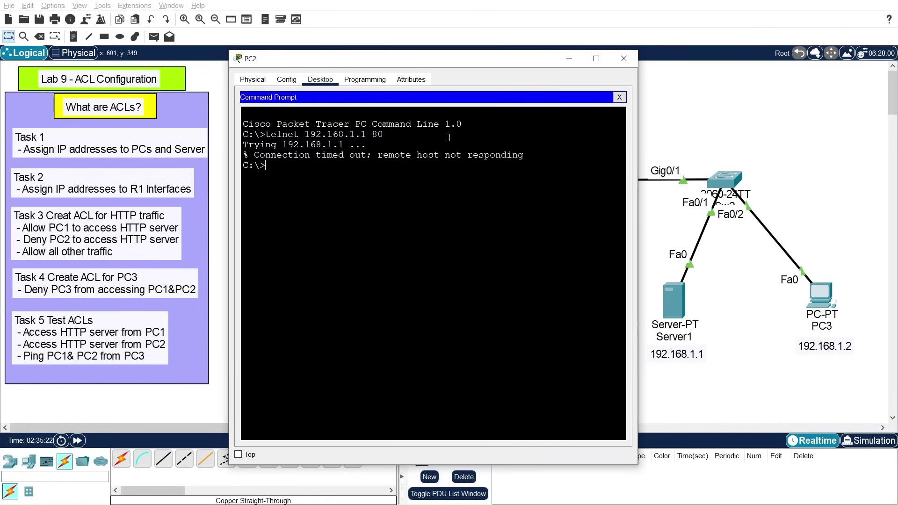
left_click(624, 58)
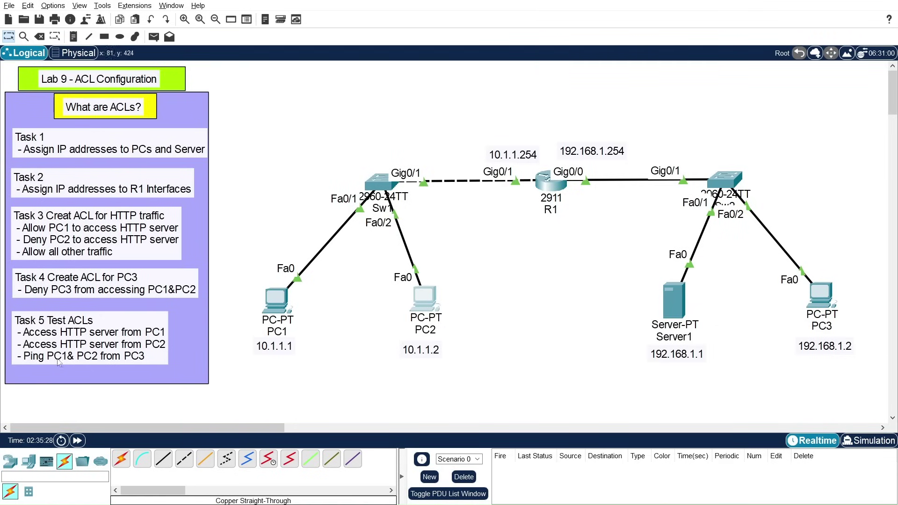
Step: From PC3's command prompt, ping 10.1.1.1 and 10.1.1.2, both unreachable, then close PC3
left_click_drag(817, 298, 820, 301)
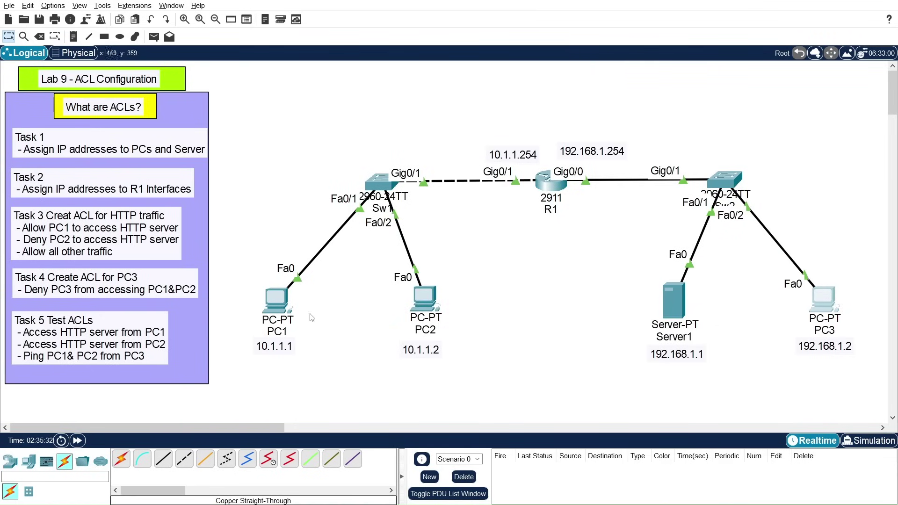
mouse_move(284, 321)
left_click(826, 303)
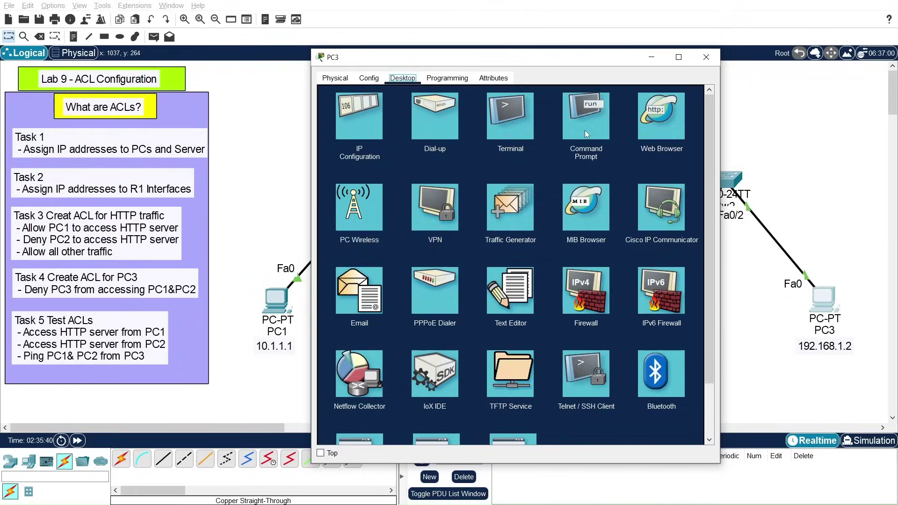
left_click(585, 130)
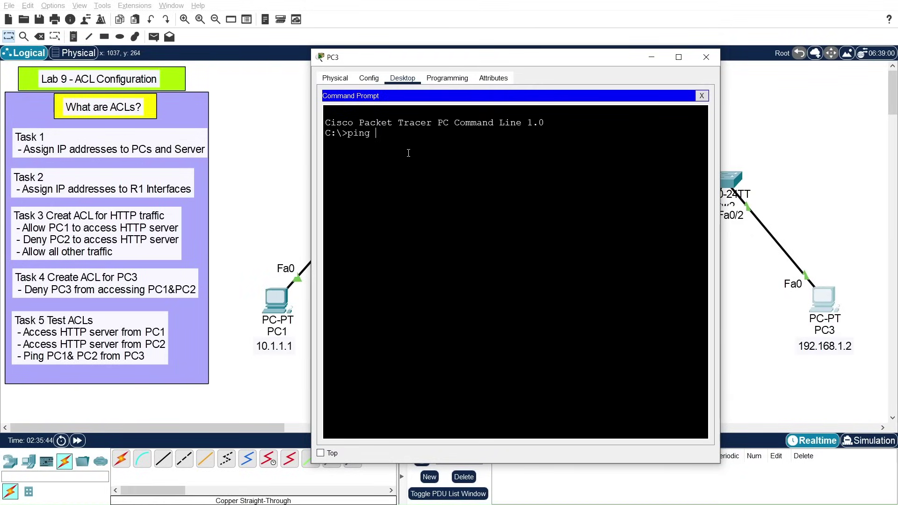
type("10.1.1.1")
key("Return")
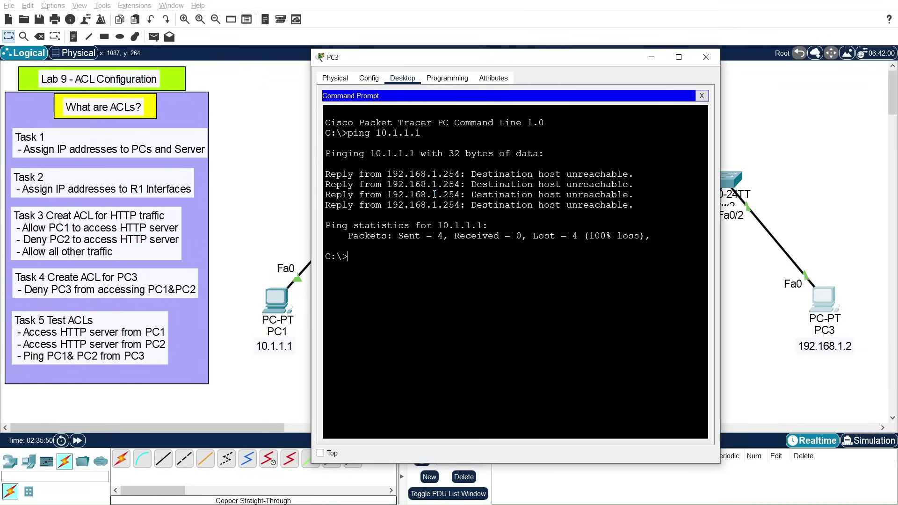
key("Up")
type("2")
key("Return")
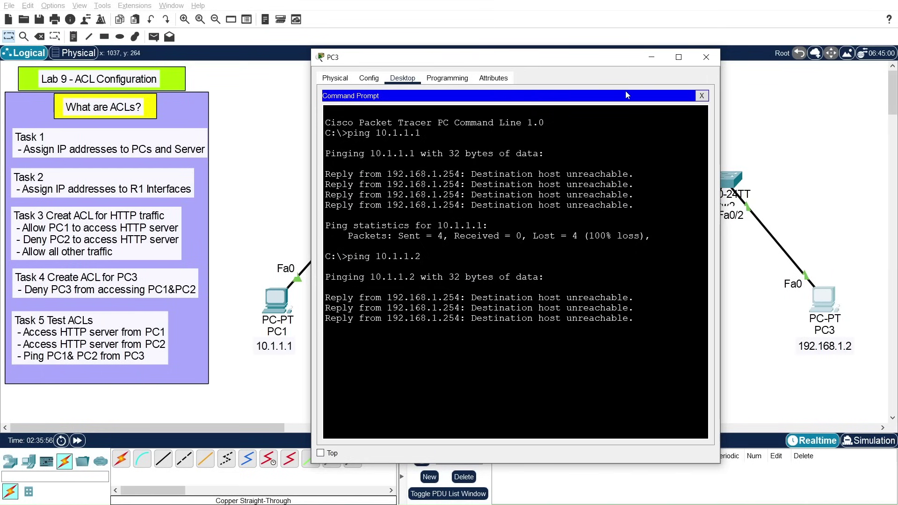
left_click(706, 57)
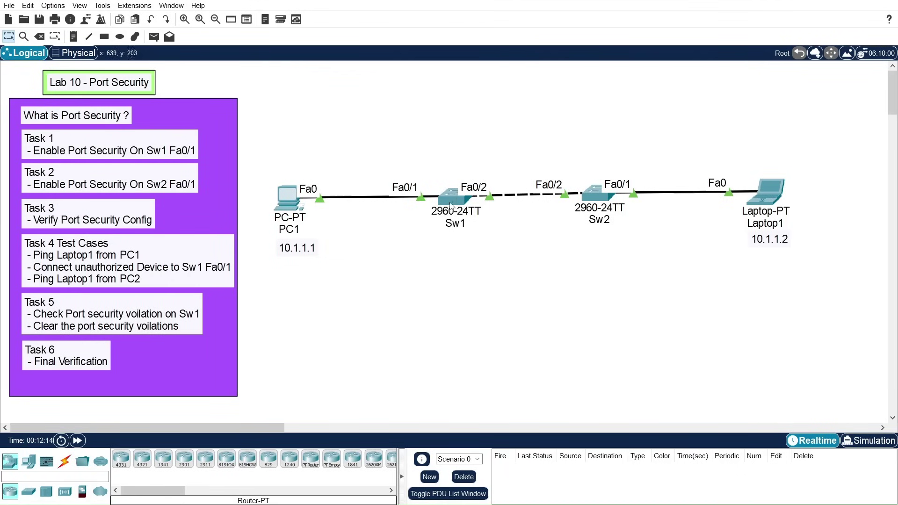
Step: View Sw1's port summary: Fa0/1 and Fa0/2 up in VLAN 1, all other ports down
mouse_move(444, 200)
Step: Open the switch's CLI and enter privileged exec, then global configuration mode
left_click(454, 196)
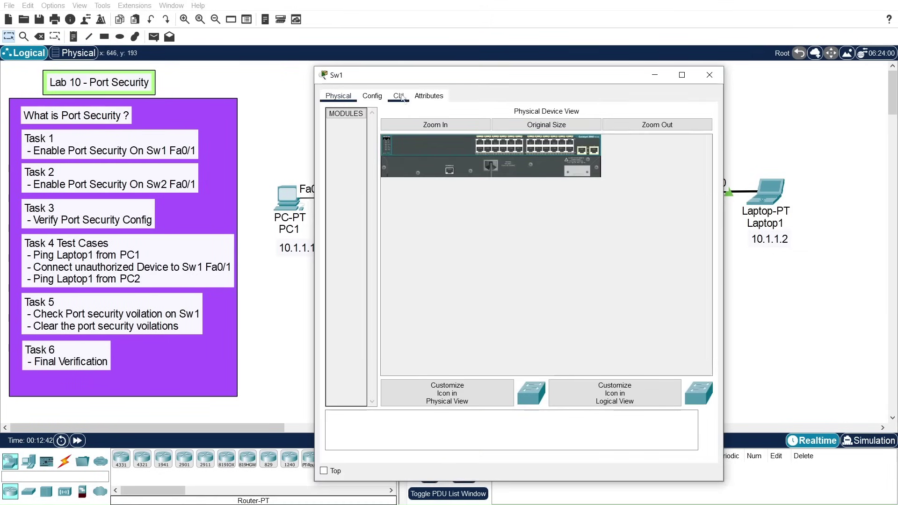
left_click(398, 96)
left_click_drag(434, 77, 500, 56)
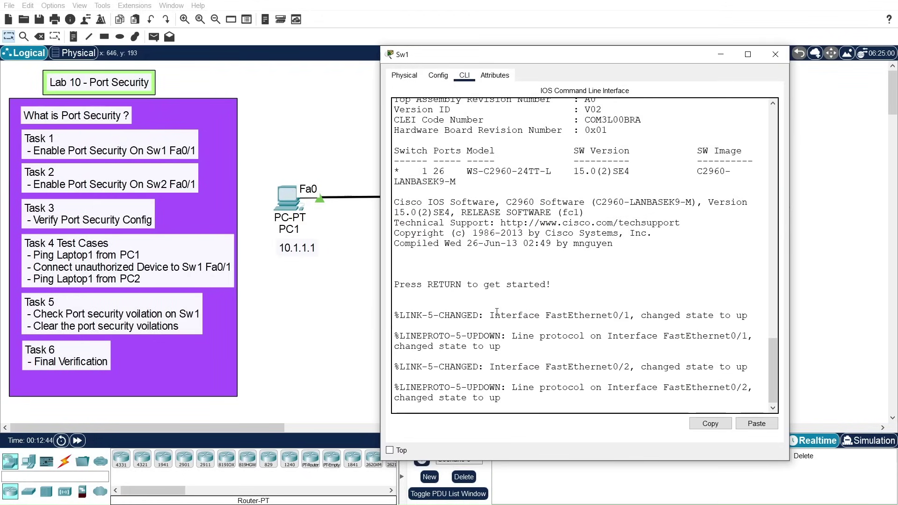
key("Return")
key("Return")
type("en")
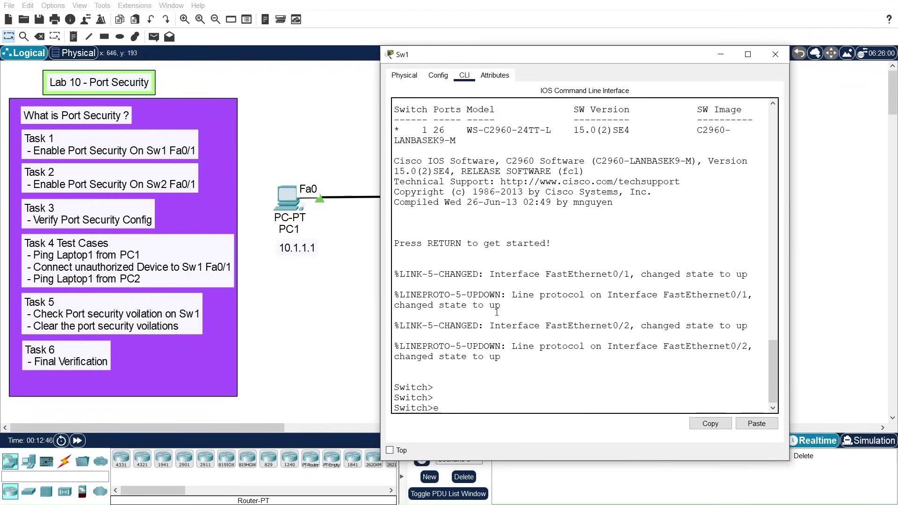
key("Return")
type("cof")
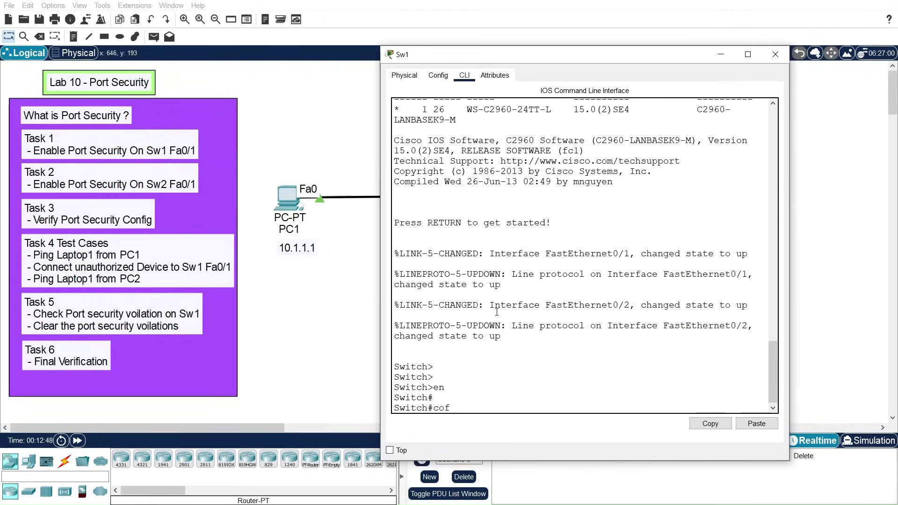
type(" t")
key("Return")
key("Return")
key("Return")
type("conf t")
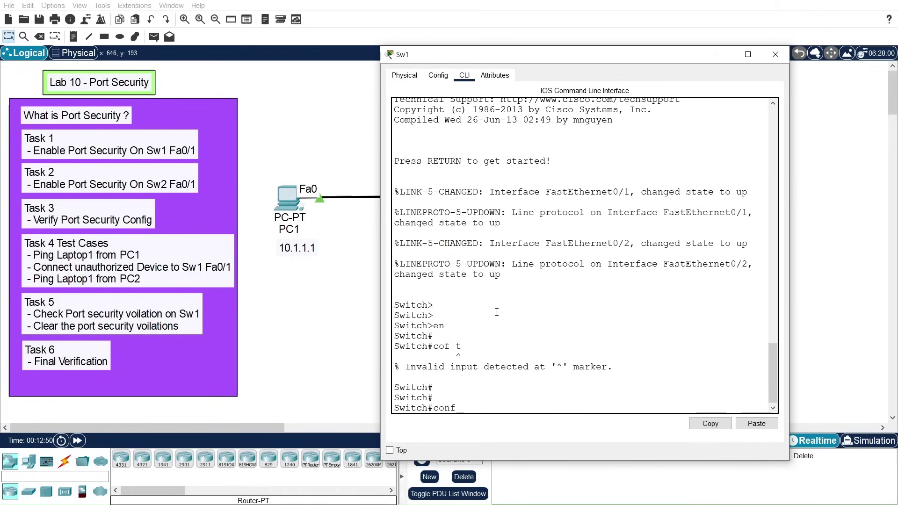
key("Return")
key("Return")
key("Return")
Step: Set the switch hostname to Sw1
type("host")
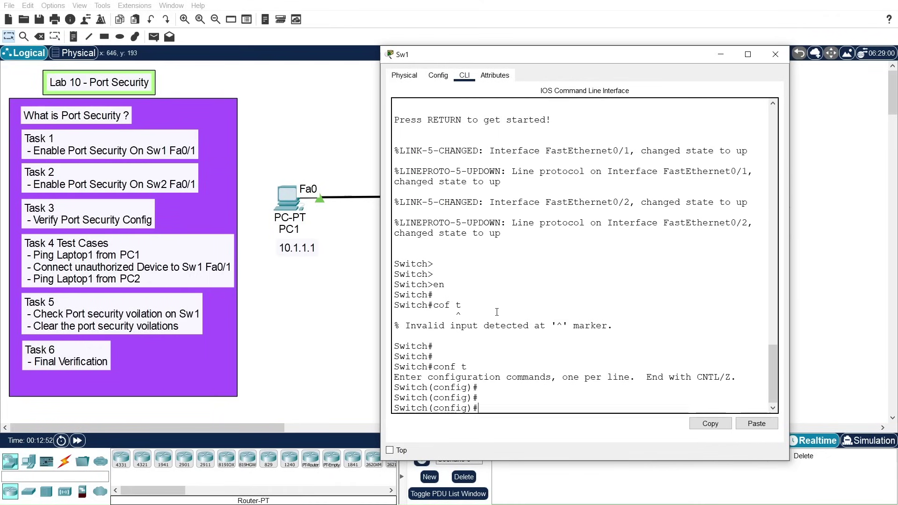
key("Tab")
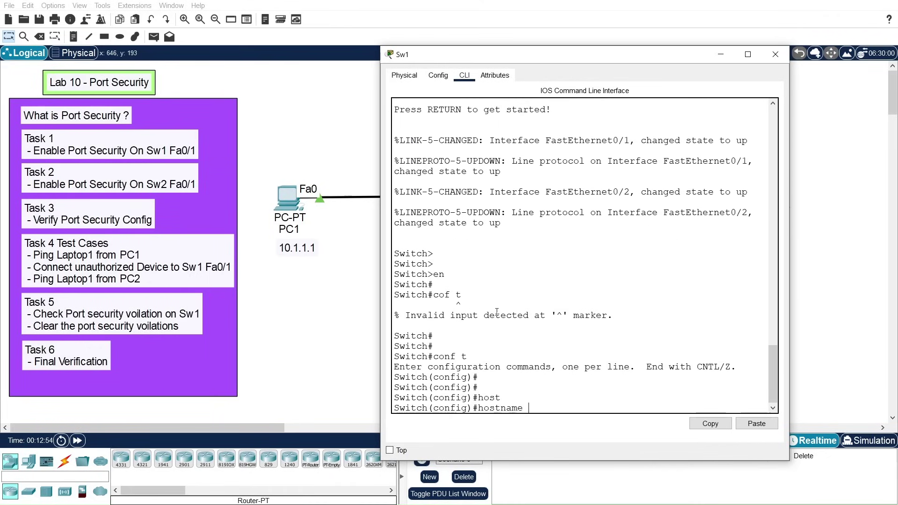
type("Sw1")
key("Return")
key("Return")
key("Return")
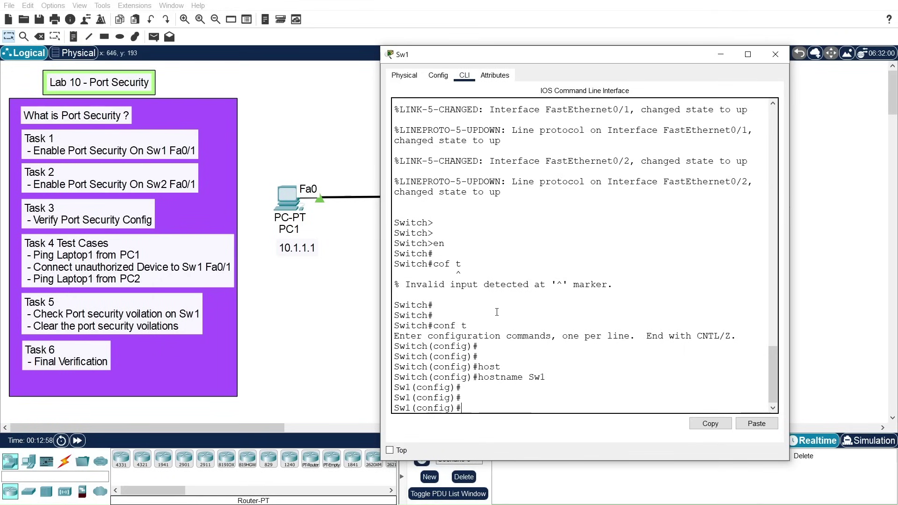
left_click_drag(497, 57, 634, 57)
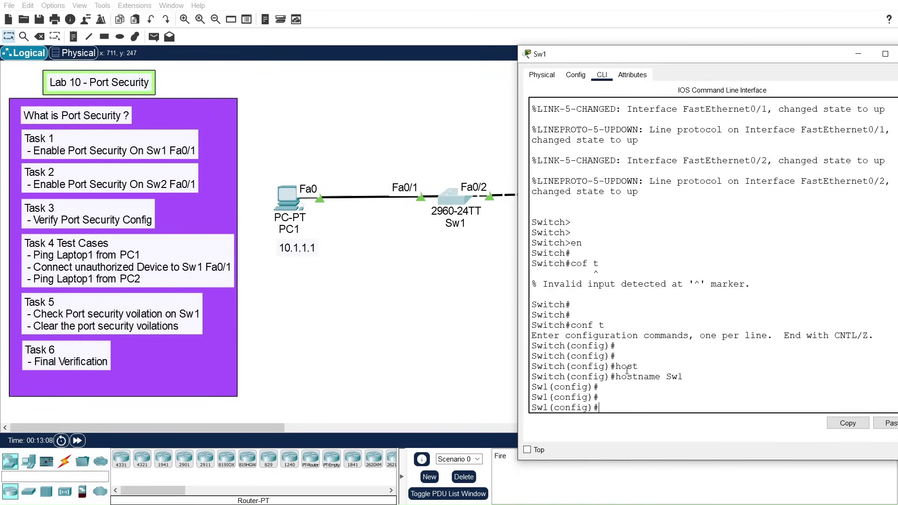
Step: Select interface FastEthernet 0/1 and set it to switchport mode access
type("nt")
key("Tab")
type("fa")
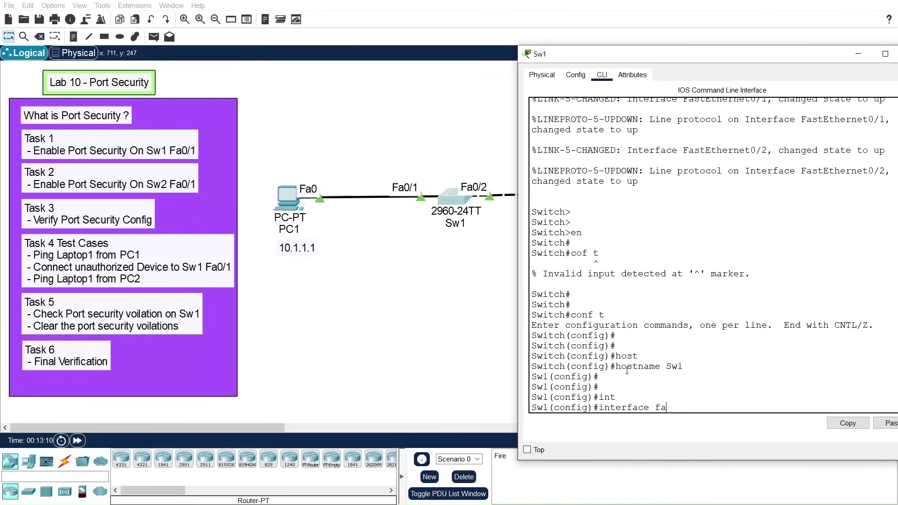
key("Tab")
type("0/1")
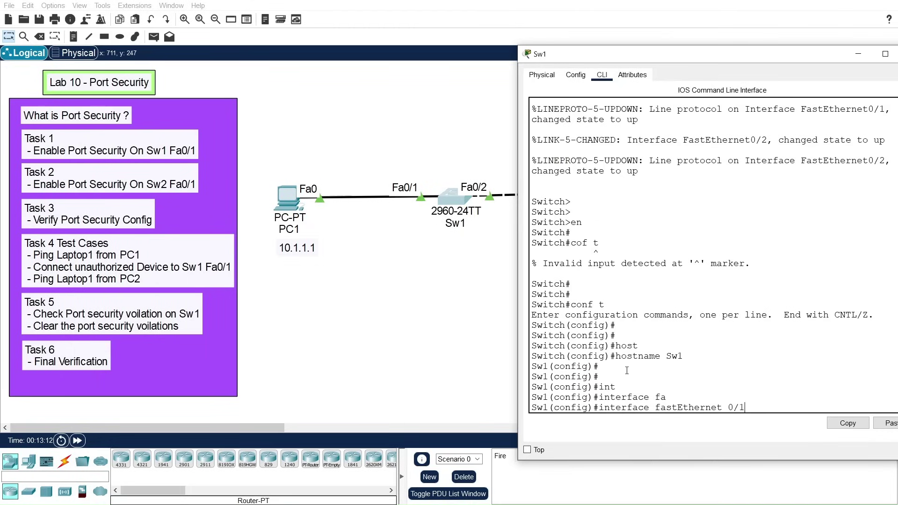
key("Return")
key("Return")
key("Return")
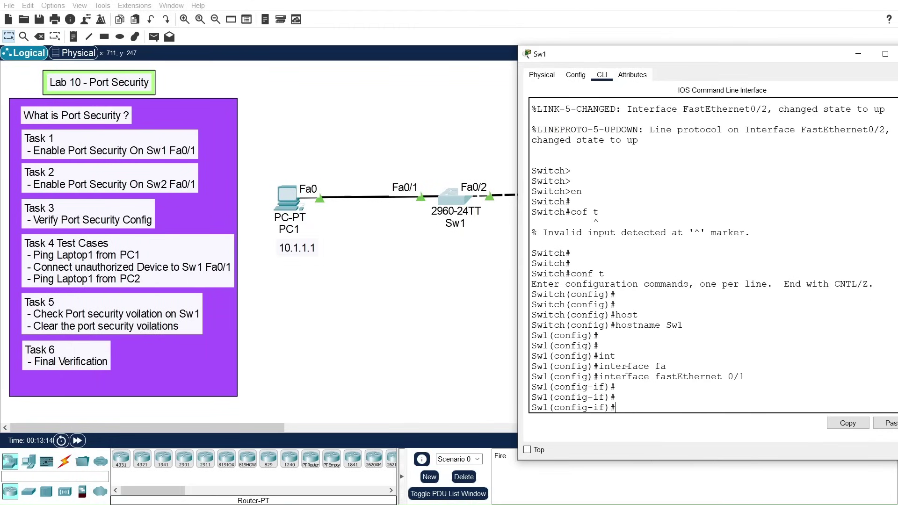
type("swi")
key("Tab")
type("mod")
key("Tab")
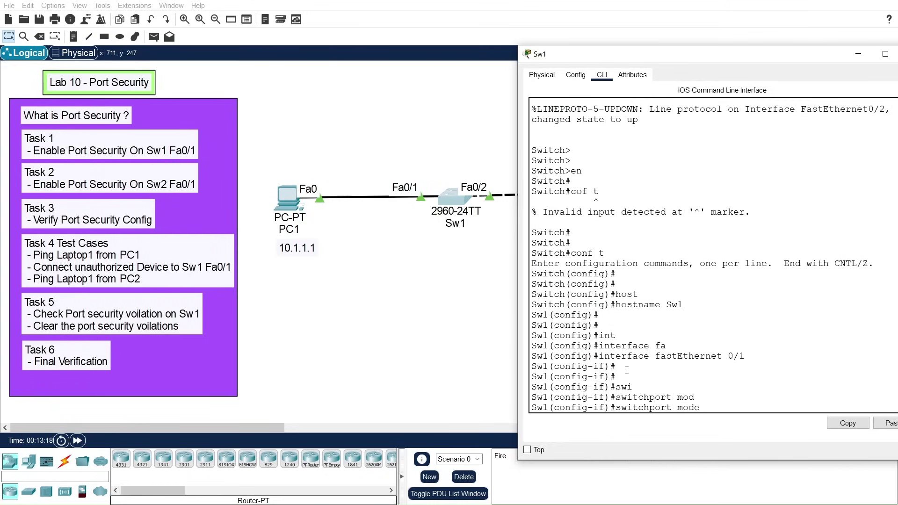
type("acc")
key("Tab")
key("Return")
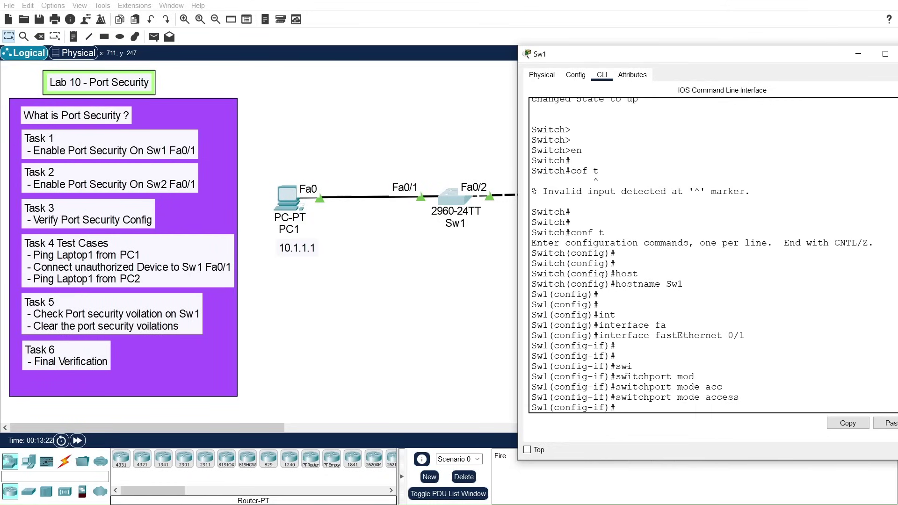
key("Return")
key("Return")
Step: Enable switchport port-security on Fa0/1
type("swi")
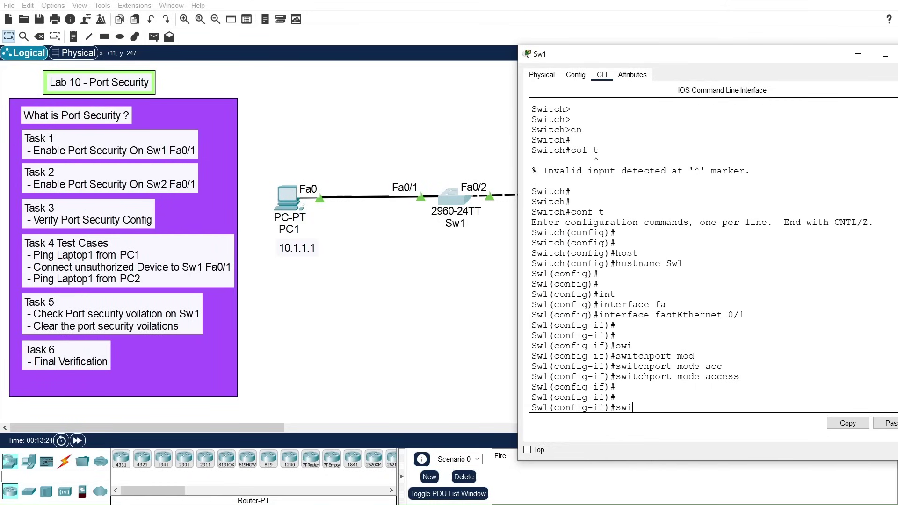
key("Tab")
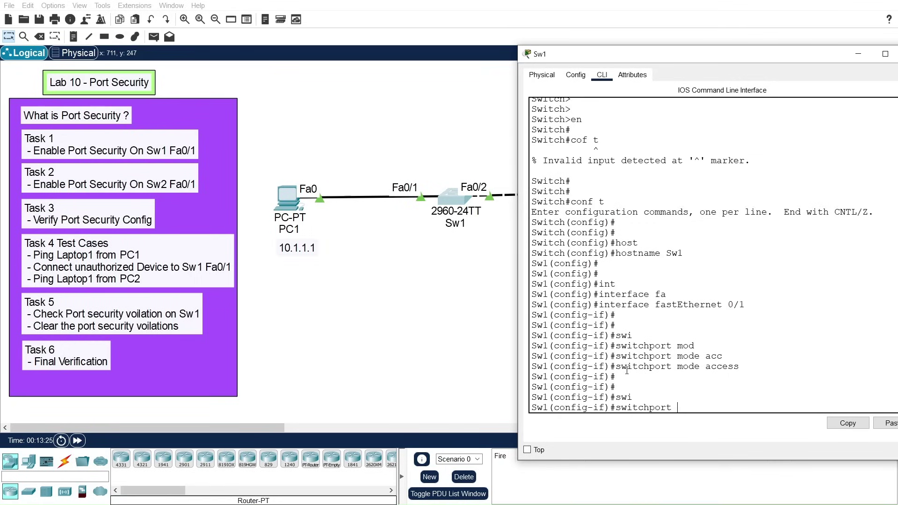
type("por")
key("Tab")
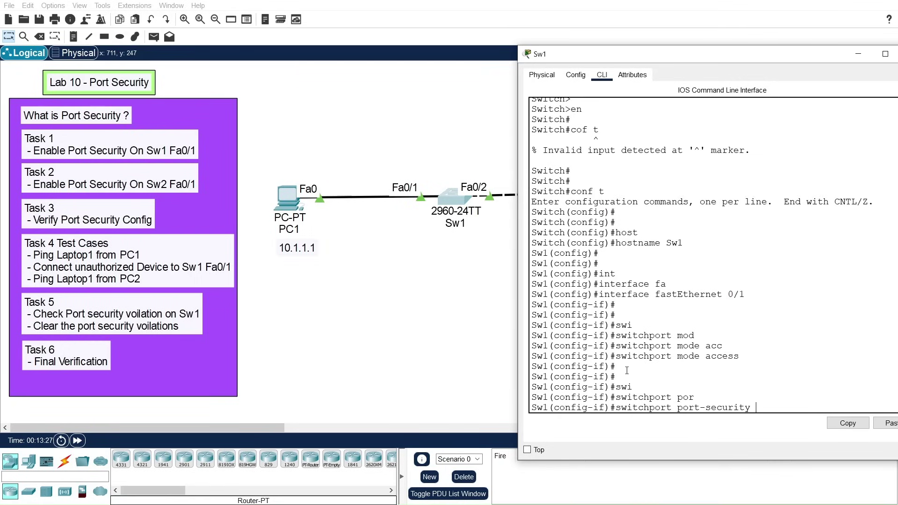
key("Return")
key("Return")
key("Return")
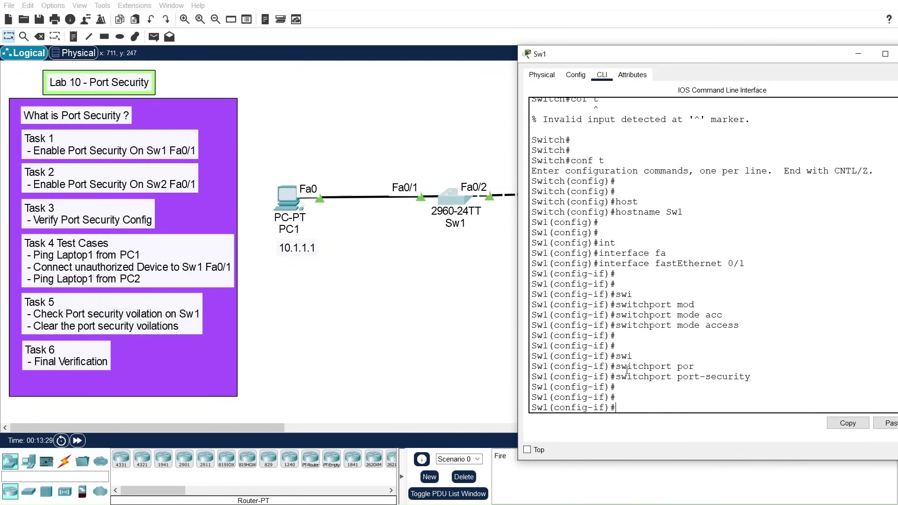
Step: Limit Fa0/1 port security to a maximum of 1 MAC address
type("swi")
key("Tab")
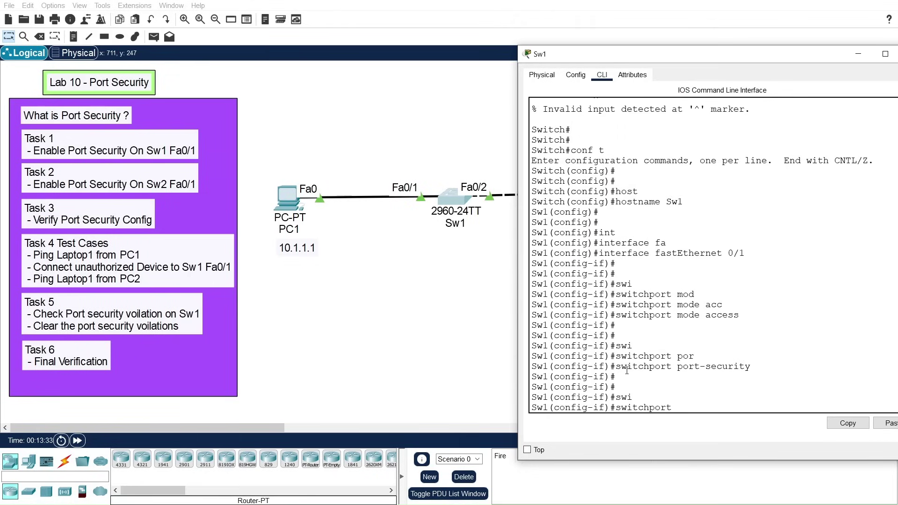
type("por")
key("Tab")
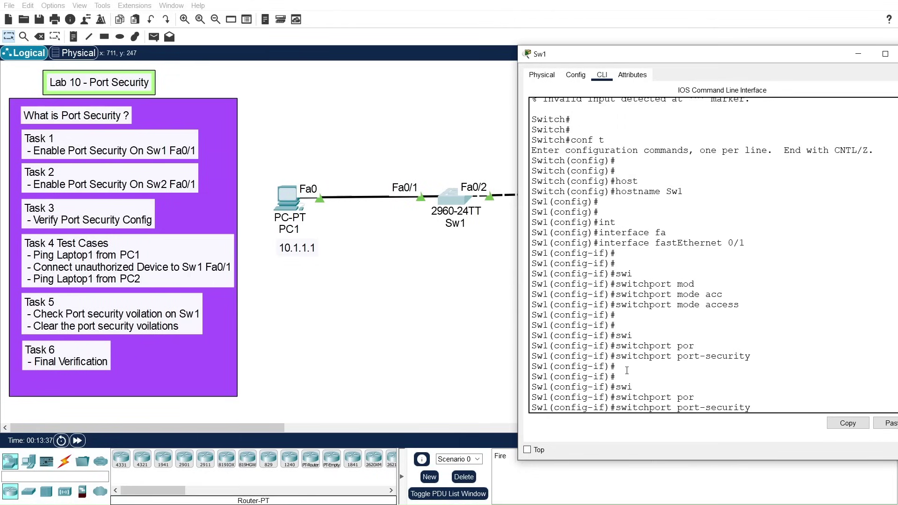
type("max")
key("Tab")
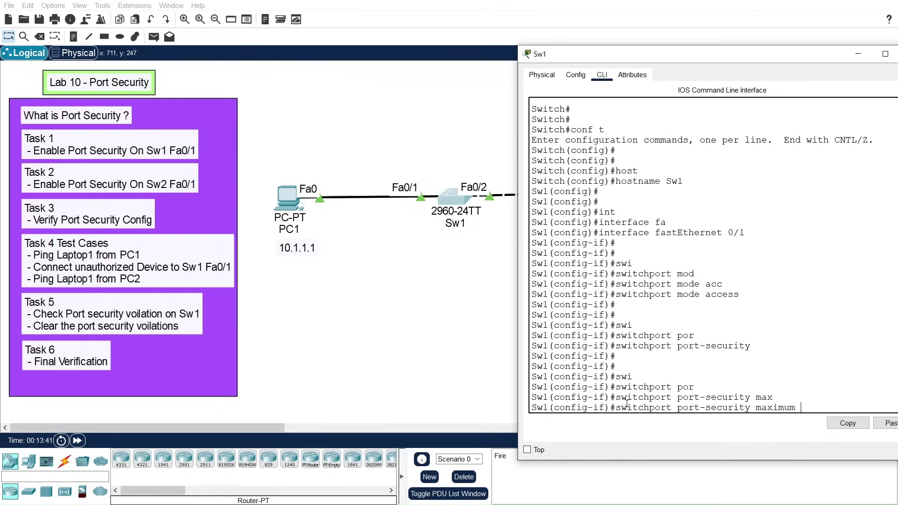
left_click_drag(617, 408, 803, 406)
left_click(805, 405)
type("?")
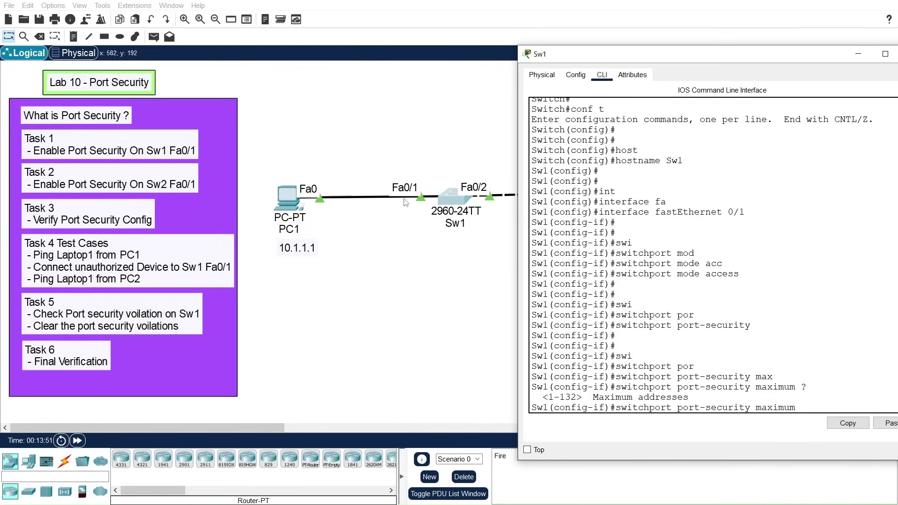
type("1")
key("Return")
key("Return")
key("Return")
key("Return")
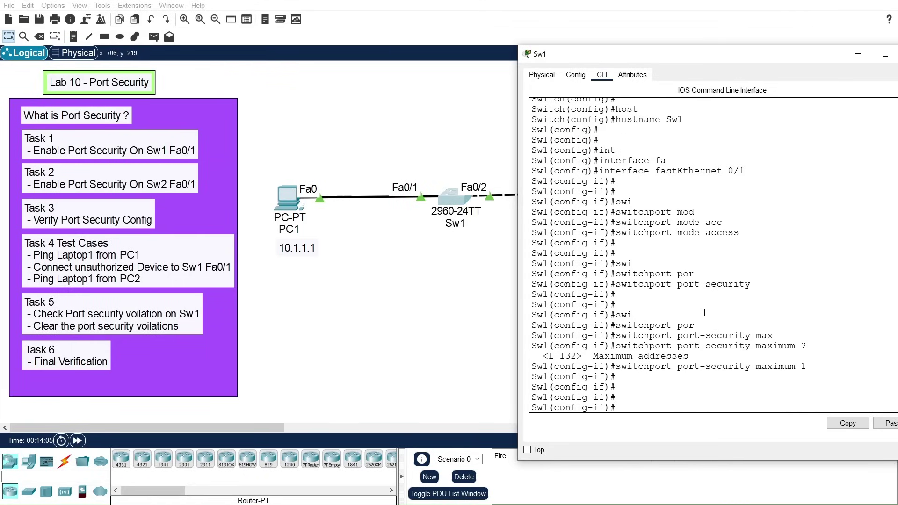
Step: Begin entering the switchport port-security mac-address command on Fa0/1
type("swi")
key("Tab")
type("por")
key("Tab")
type("mac")
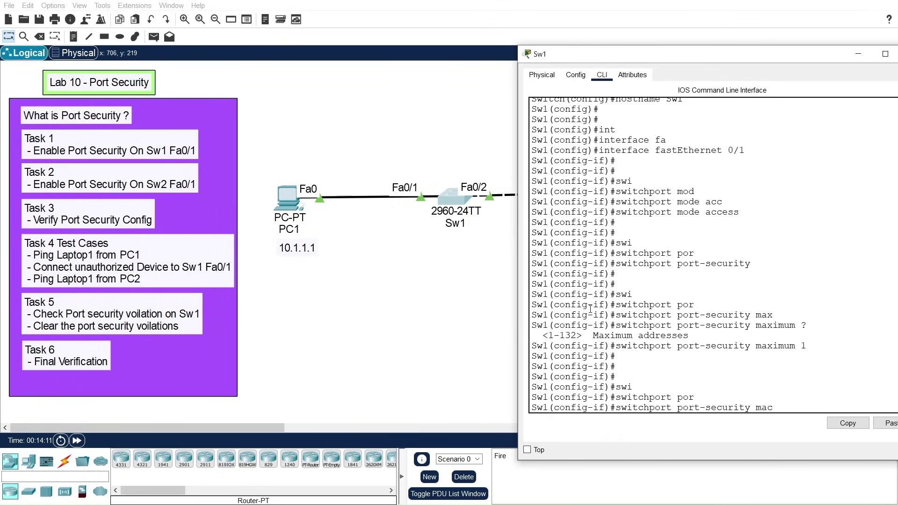
type("-ad")
key("Tab")
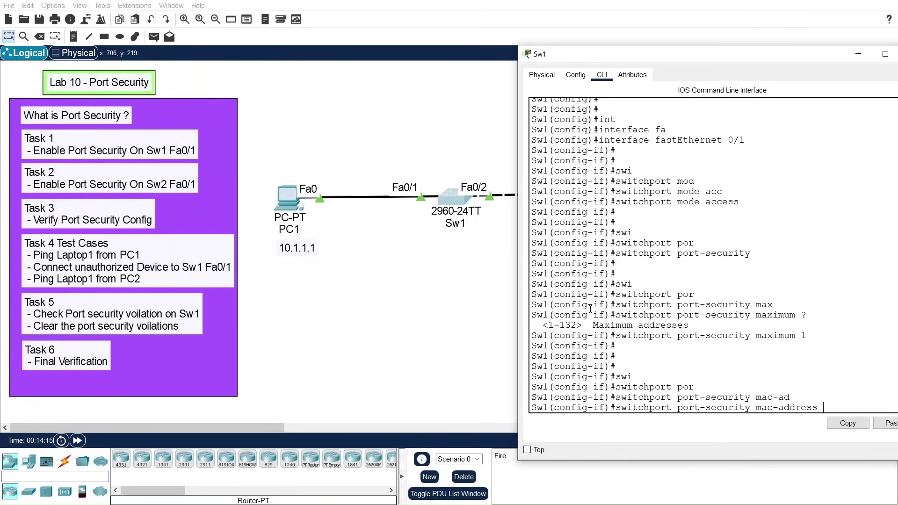
left_click_drag(611, 57, 547, 33)
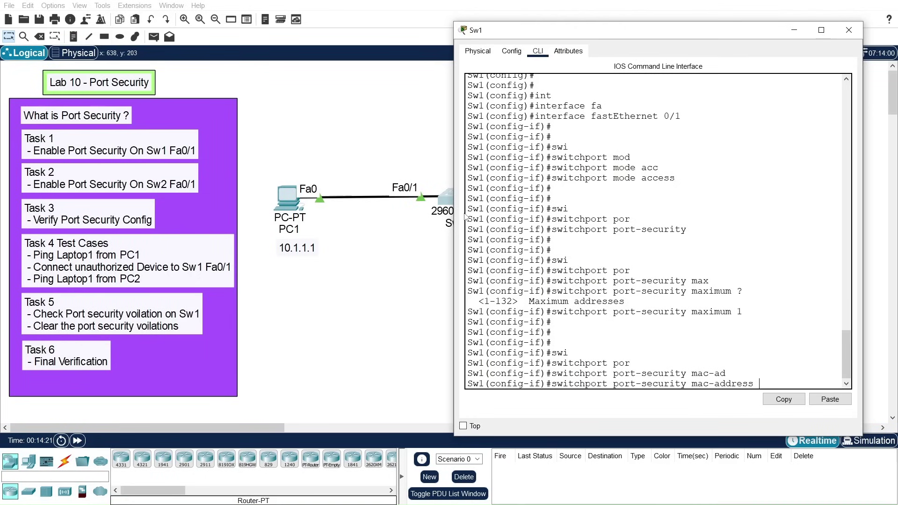
Step: Finish the mac-address command with the sticky option so Fa0/1 learns MACs as sticky
type("?")
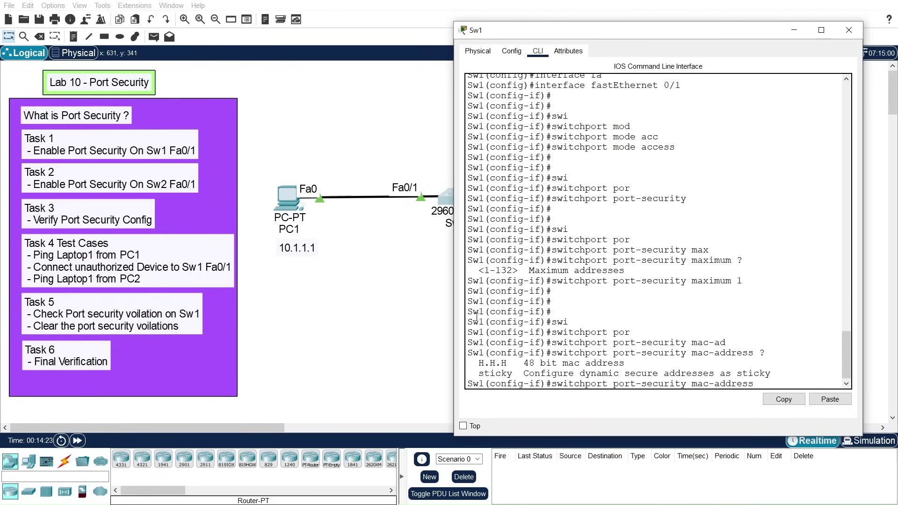
left_click_drag(480, 363, 506, 363)
left_click_drag(846, 343, 846, 345)
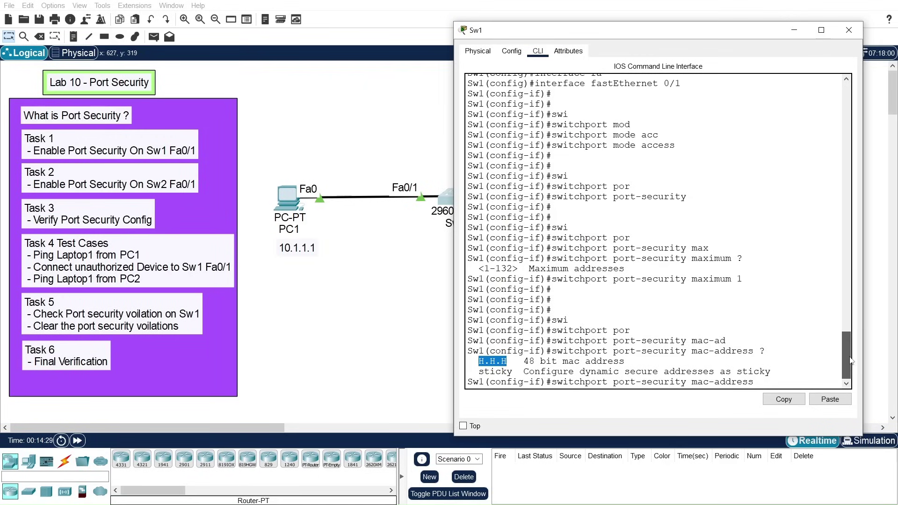
left_click_drag(478, 372, 513, 372)
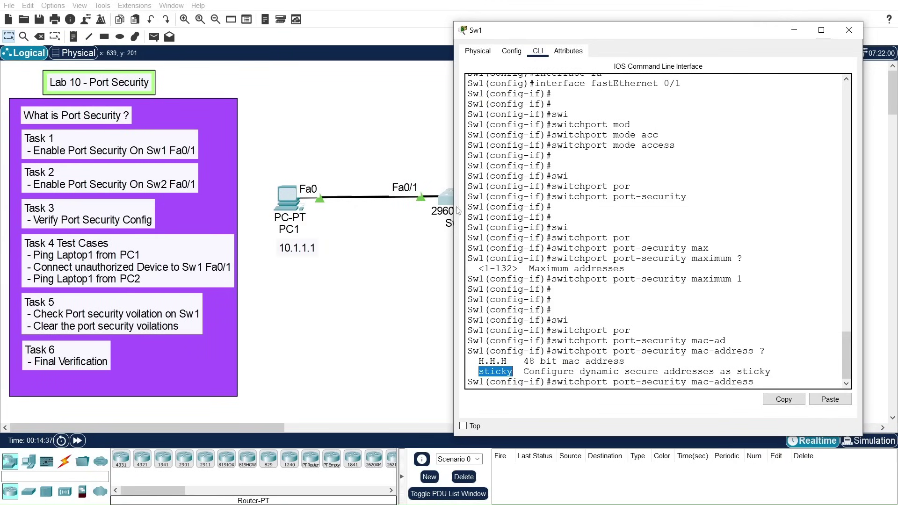
left_click(798, 382)
type("stic")
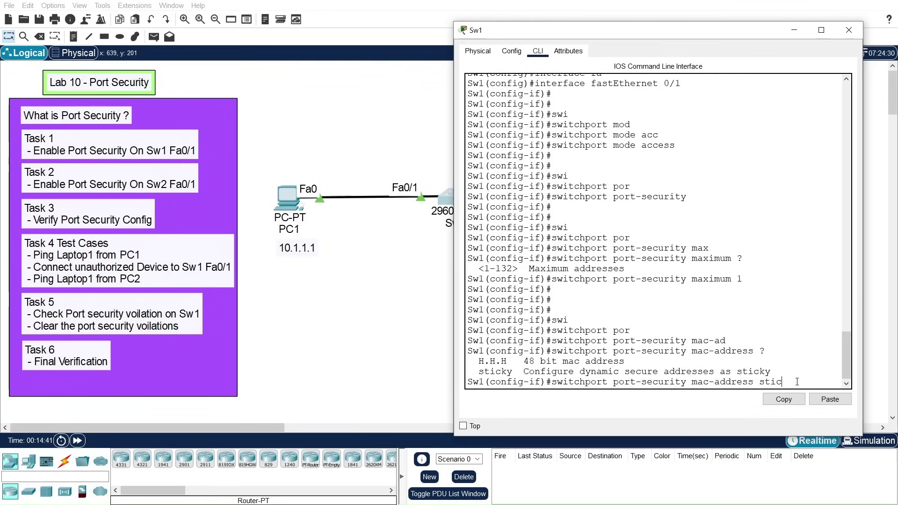
key("Tab")
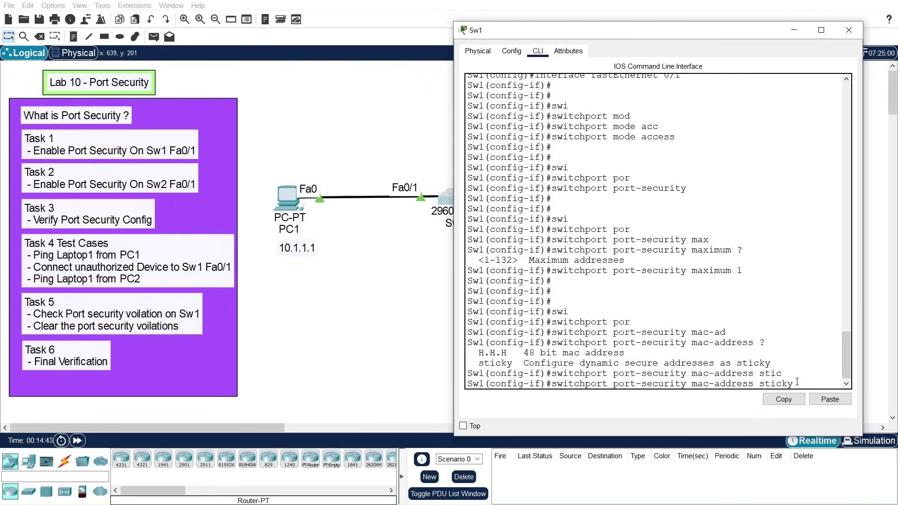
key("Return")
key("Return")
key("Return")
key("Return")
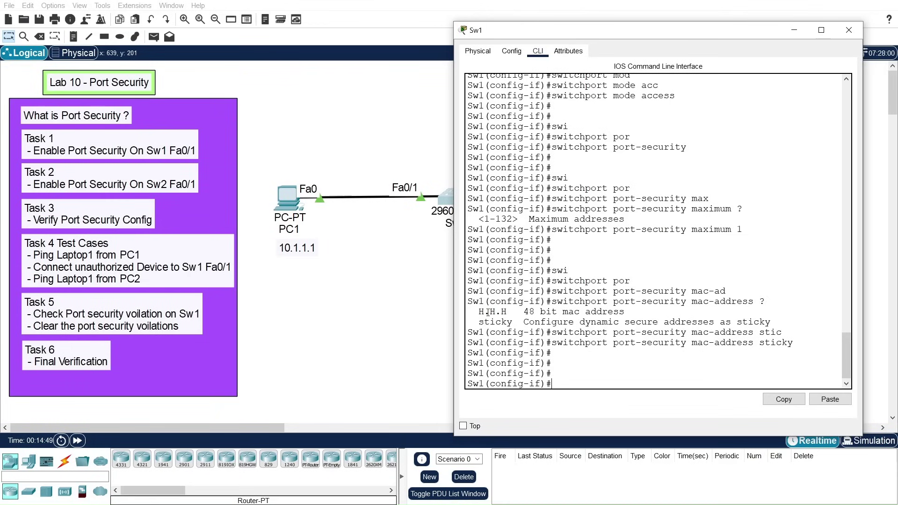
Step: Exit configuration mode twice and save the configuration with write memory
type("exit")
key("Return")
key("Return")
key("Return")
type("exit")
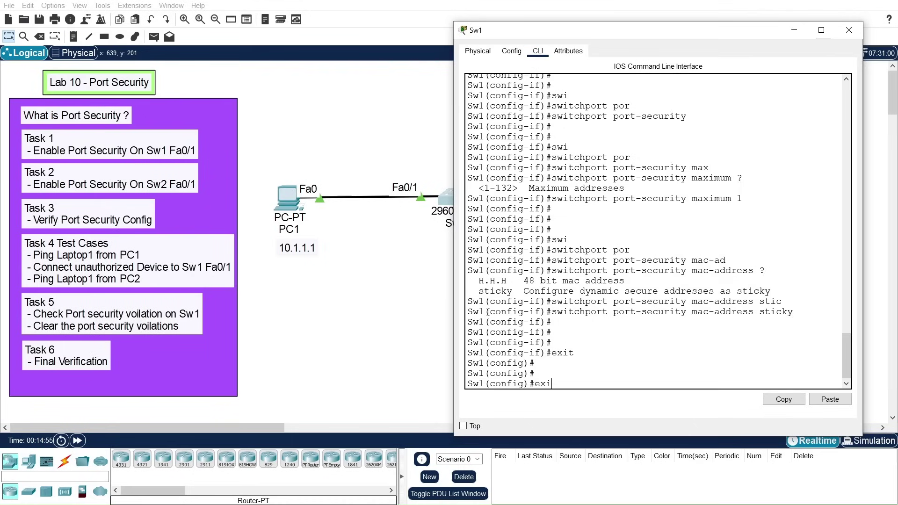
key("Return")
key("Return")
key("Return")
type("sh")
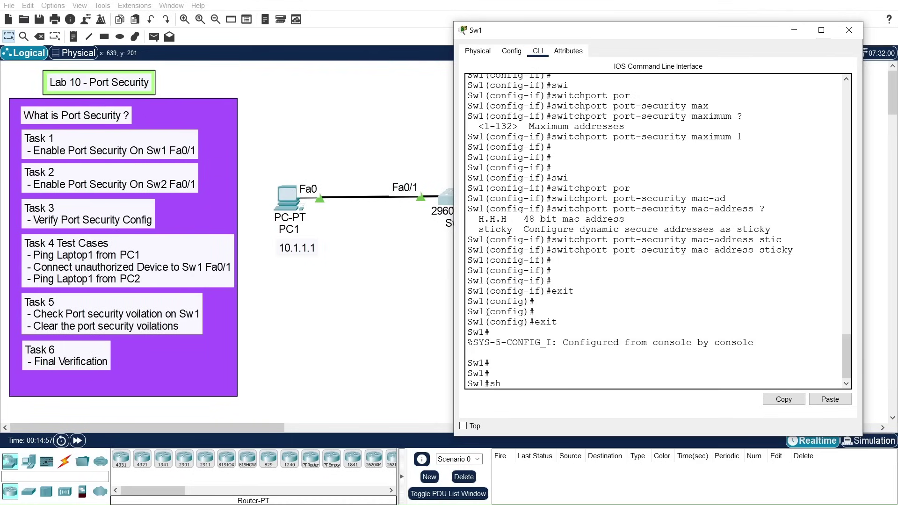
key("BackSpace")
key("BackSpace")
type("wri")
key("Tab")
type("me")
key("Tab")
key("Return")
key("Return")
key("Return")
key("Return")
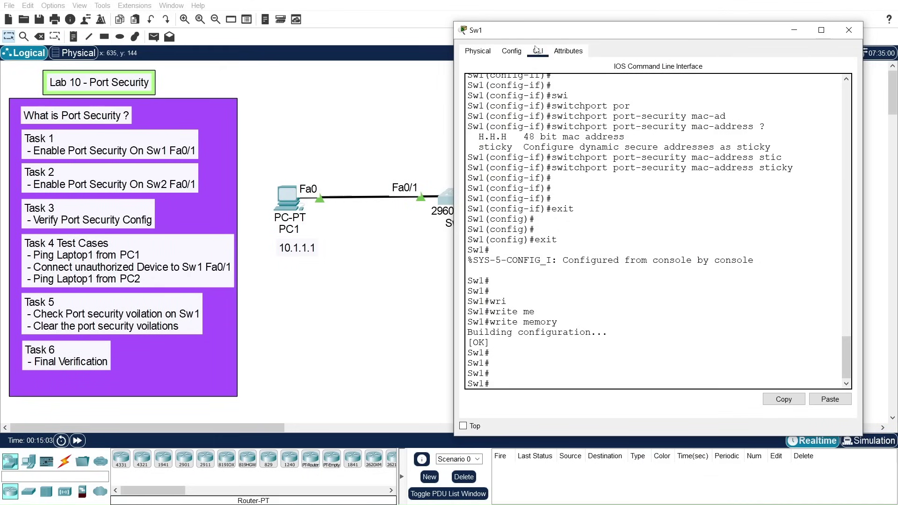
Step: Run show mac-address-table on Sw1, showing only dynamic entry 0060.2fe0.3702 on Fa0/2
left_click_drag(548, 36, 575, 32)
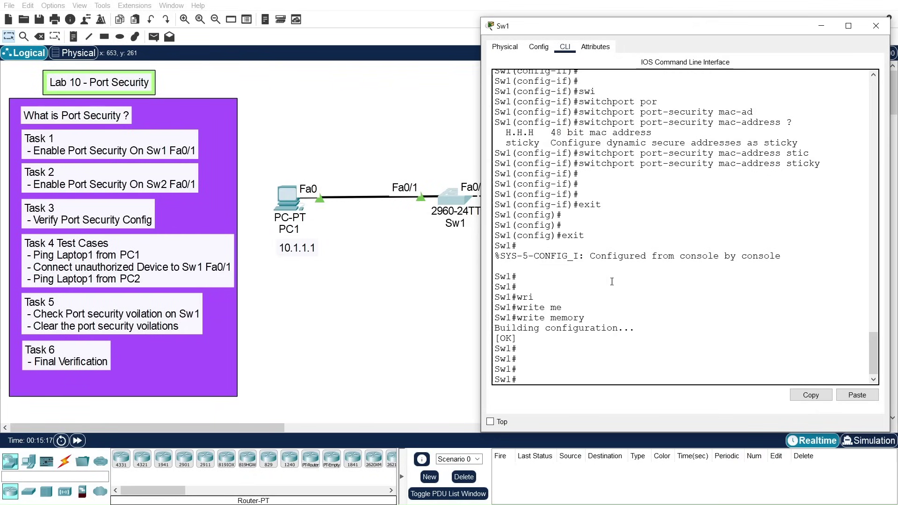
type("show mac-ad")
key("Tab")
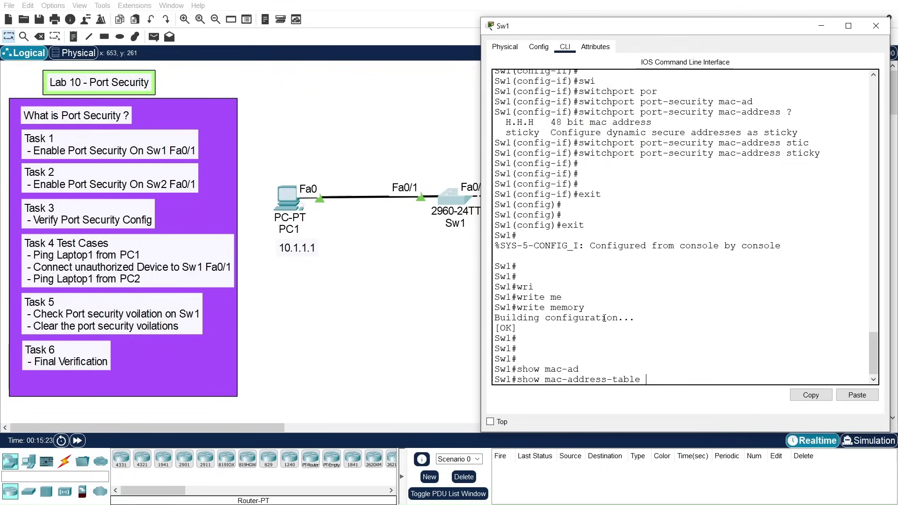
key("Return")
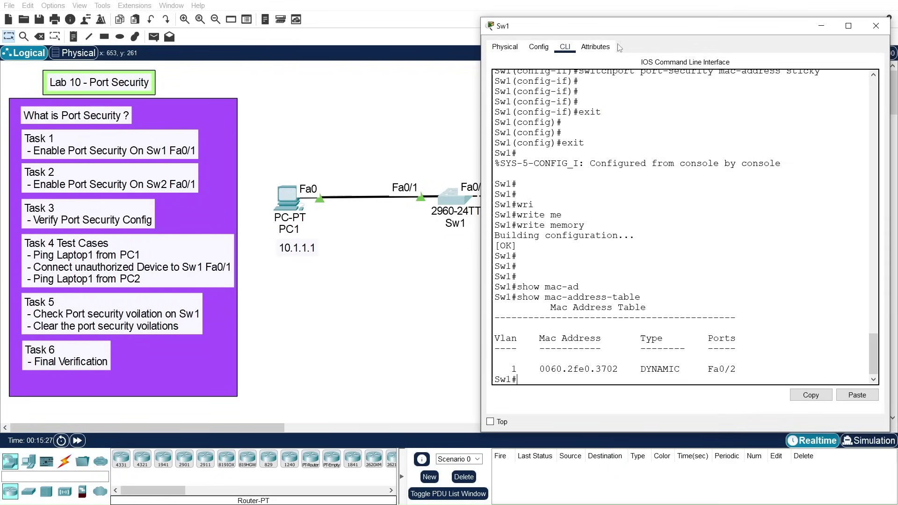
left_click_drag(615, 27, 603, 44)
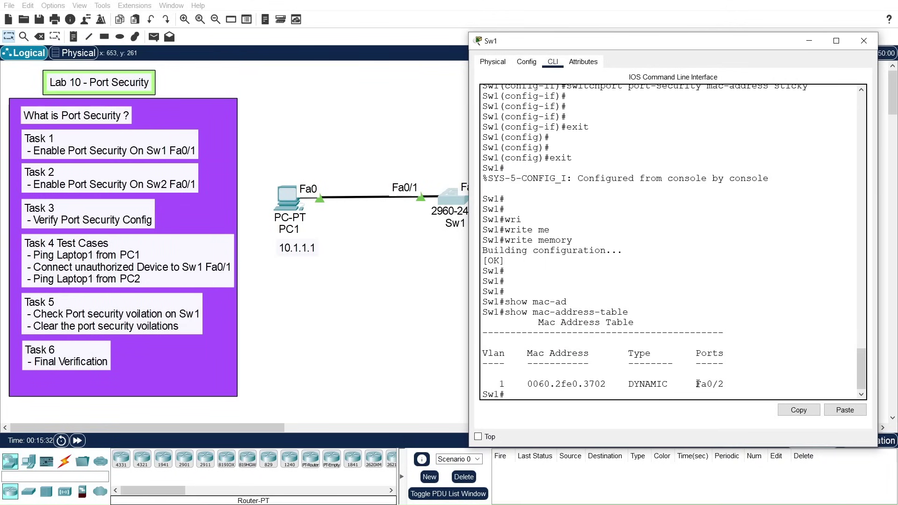
left_click_drag(697, 384, 725, 384)
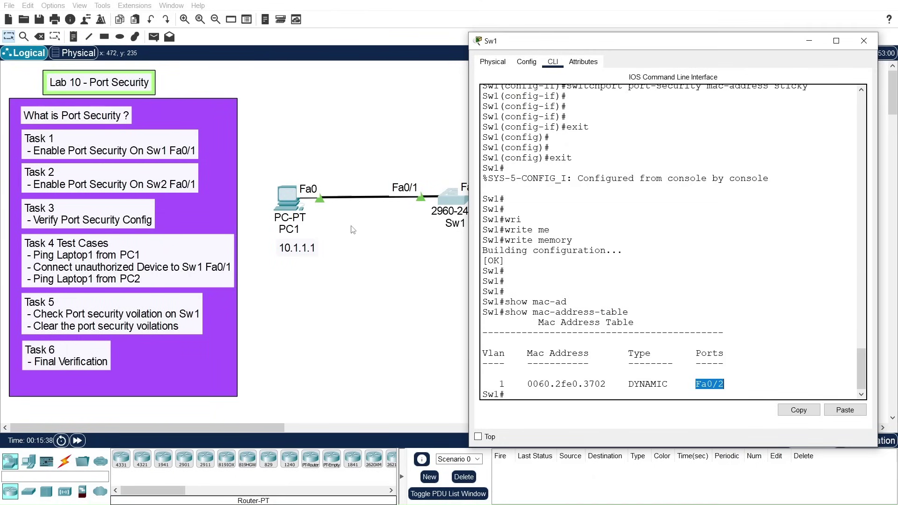
left_click_drag(623, 44, 560, 34)
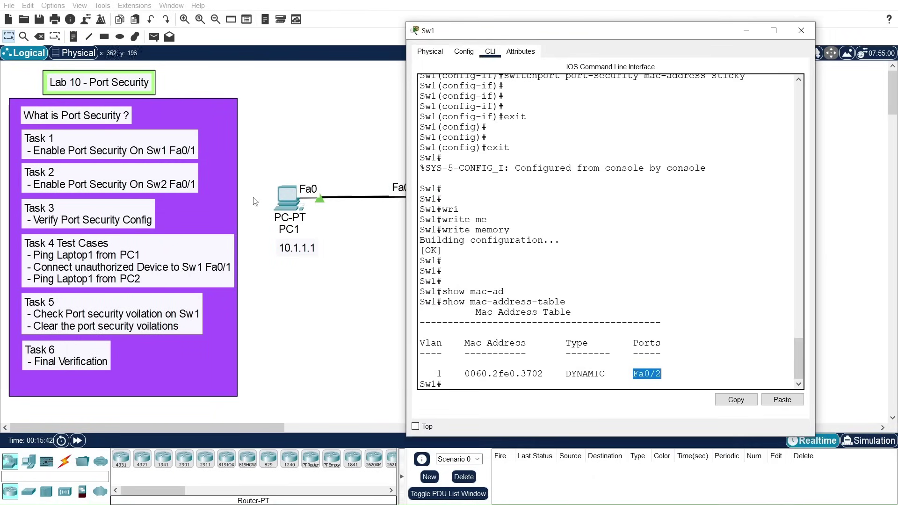
Step: From PC1's Command Prompt, ping Laptop1 at 10.1.1.2, then close PC1's window
left_click(286, 199)
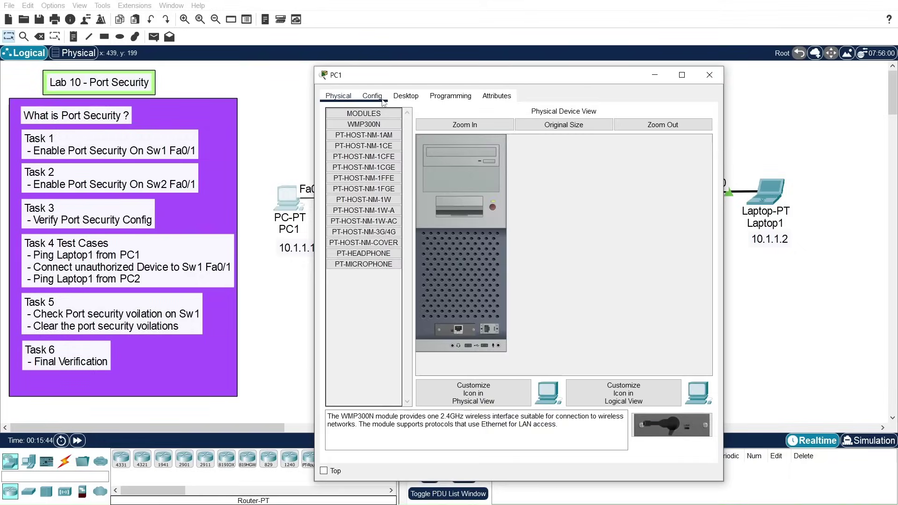
left_click(373, 96)
left_click(407, 97)
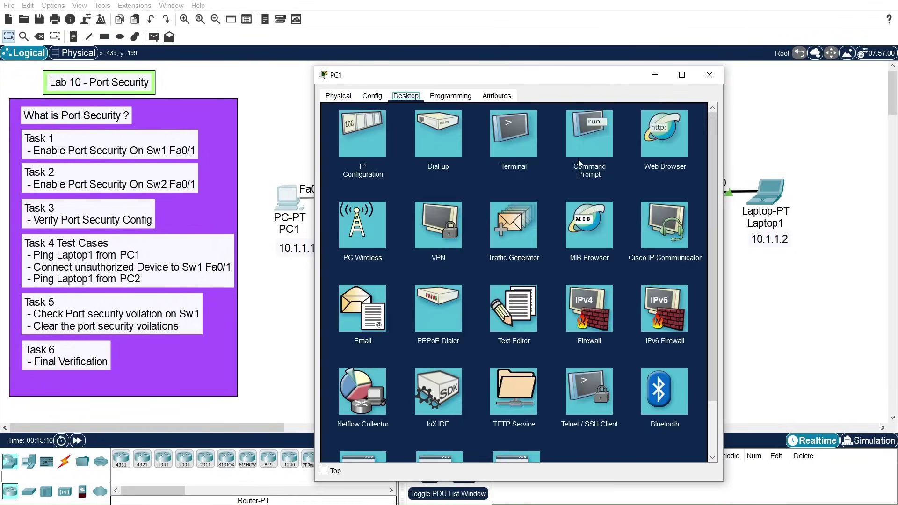
left_click(582, 146)
left_click_drag(541, 80, 574, 71)
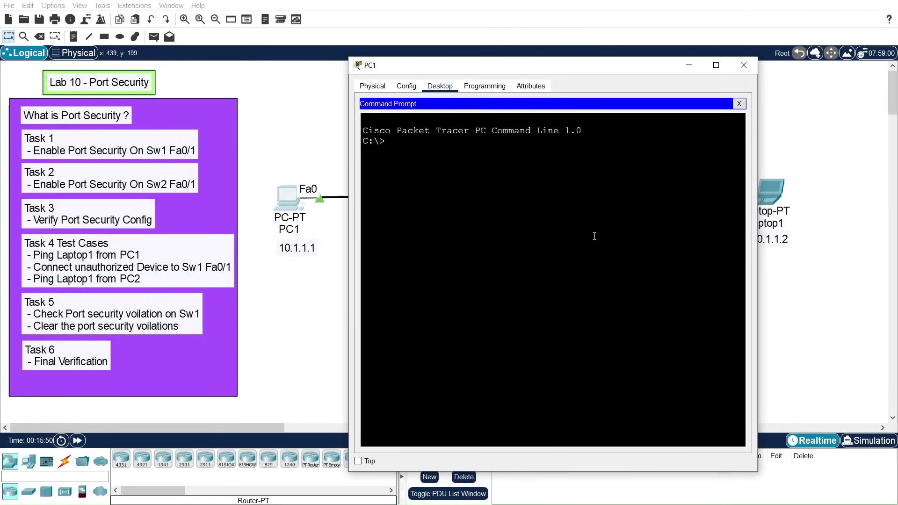
type("ping 10.1.1.2")
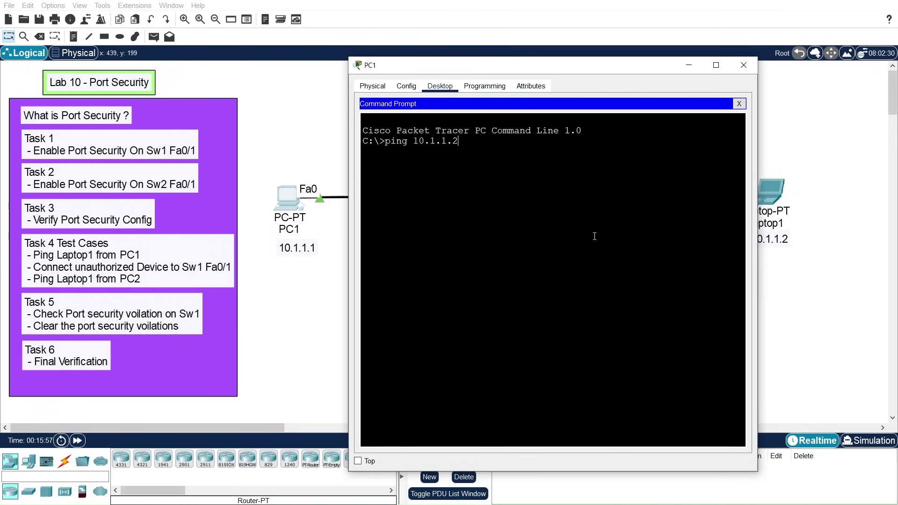
key("Return")
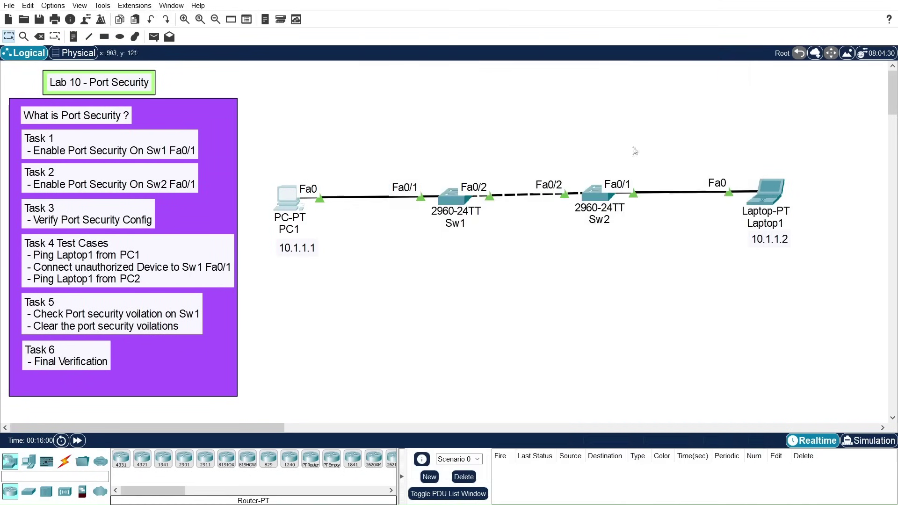
left_click(744, 65)
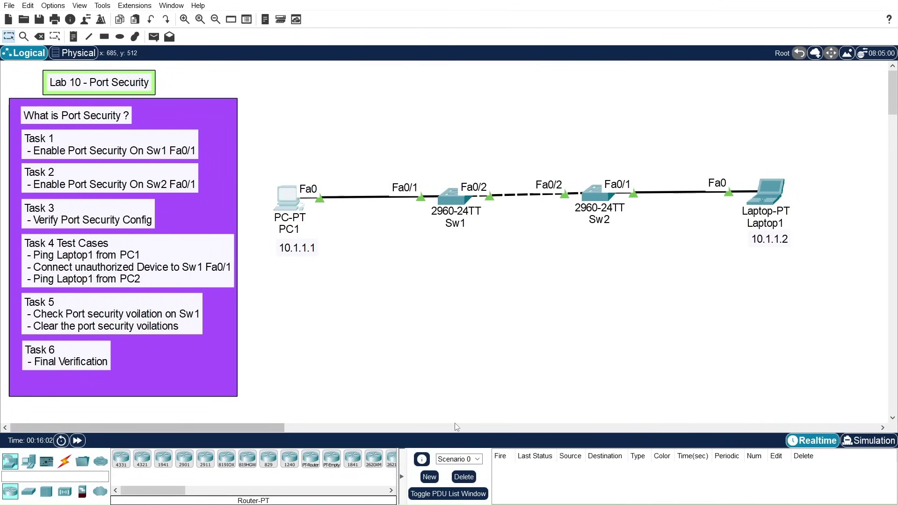
Step: Rerun show mac-address-table on Sw1 and highlight the static 0090.216d.dc97 entry on Fa0/1
key("alt+Tab")
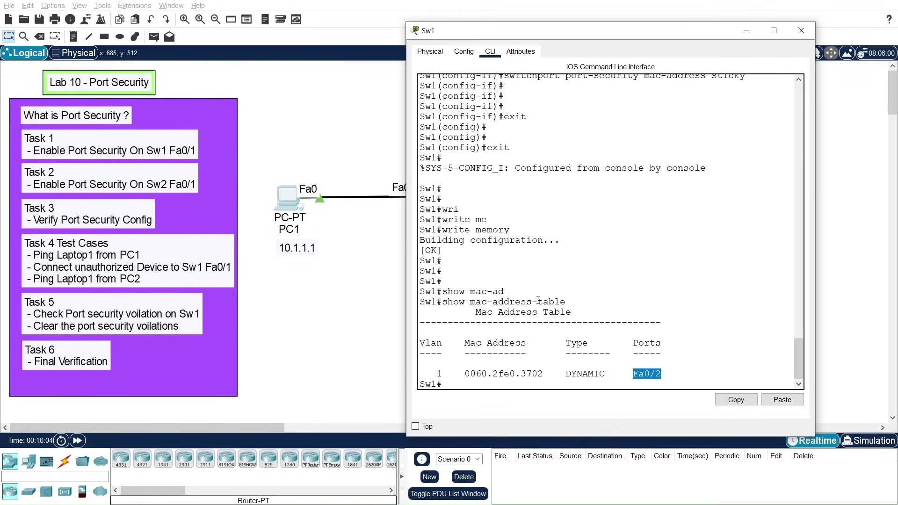
key("Up")
key("Return")
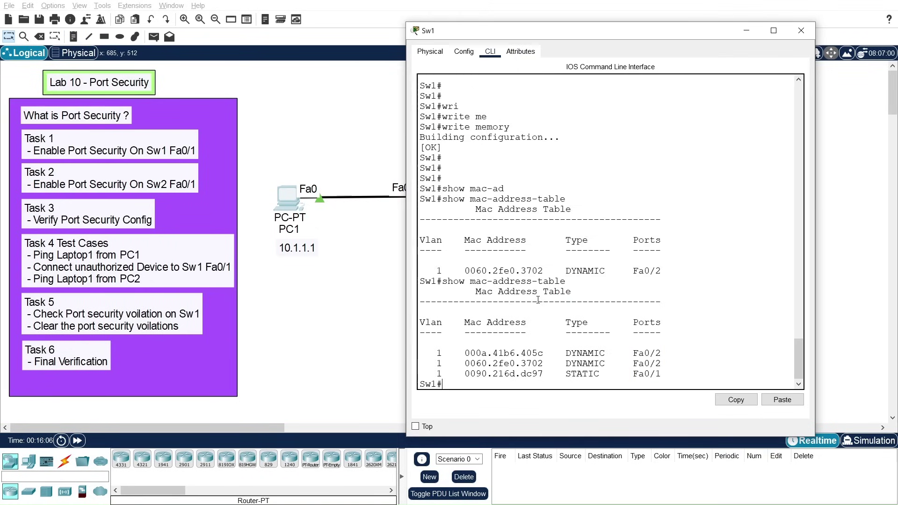
key("Return")
key("Return")
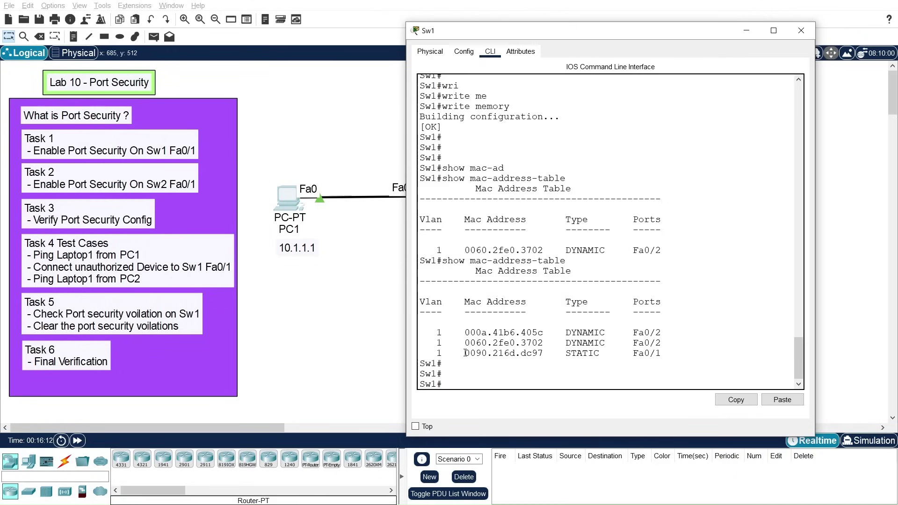
left_click_drag(466, 353, 543, 353)
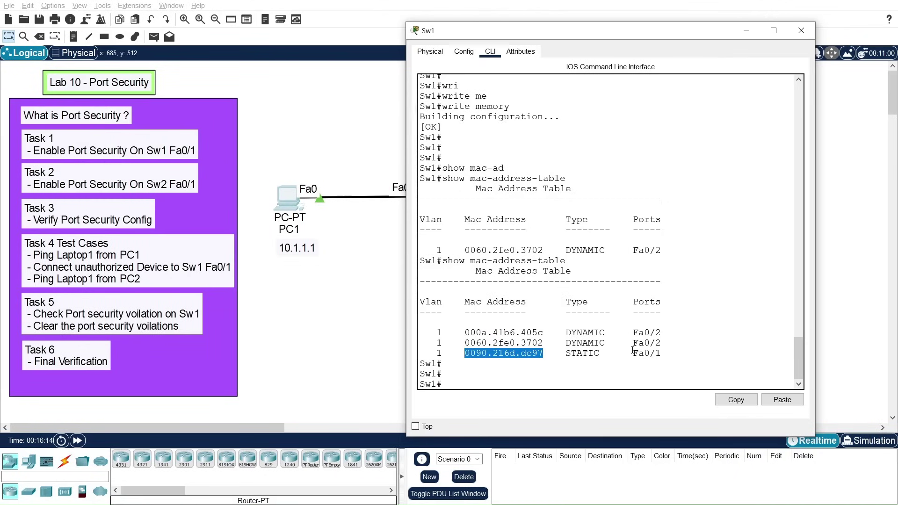
left_click_drag(633, 353, 660, 353)
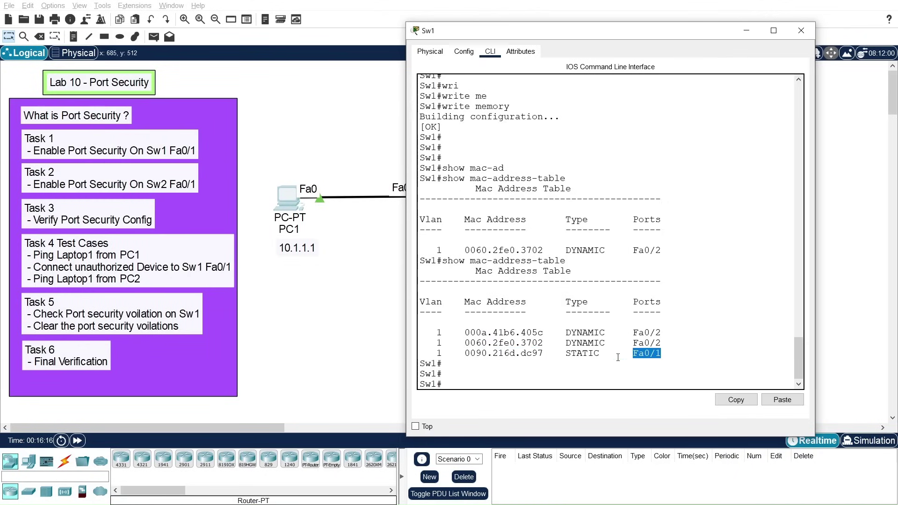
left_click(467, 354)
left_click_drag(467, 333, 664, 333)
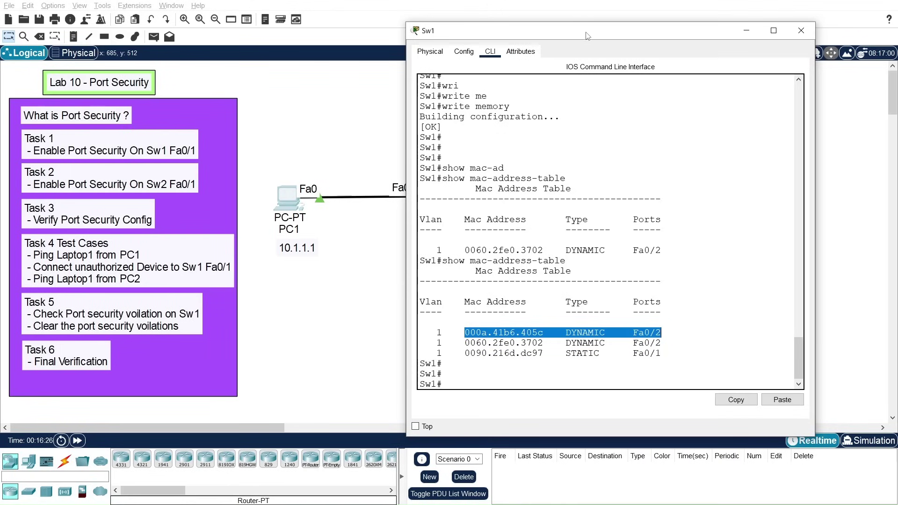
left_click_drag(588, 35, 640, 62)
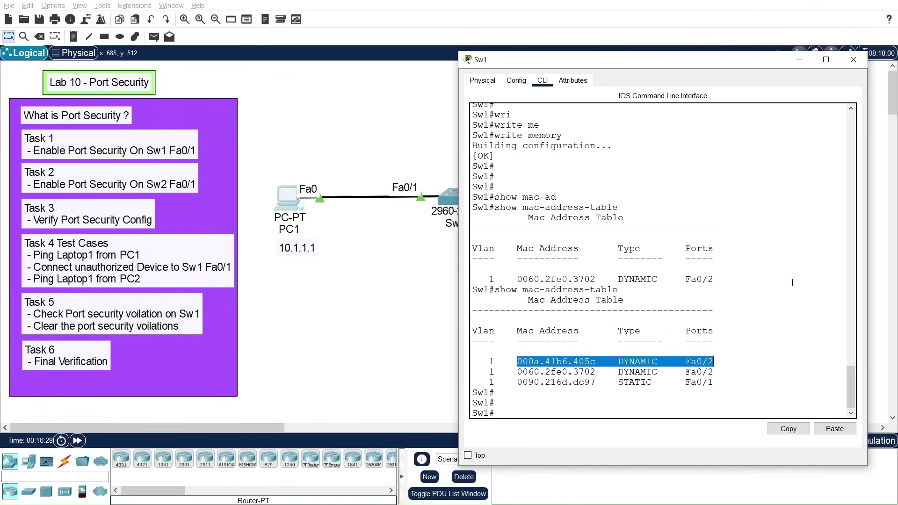
Step: Close Sw1's console window, leaving the full topology visible, then switch to another application
left_click(852, 60)
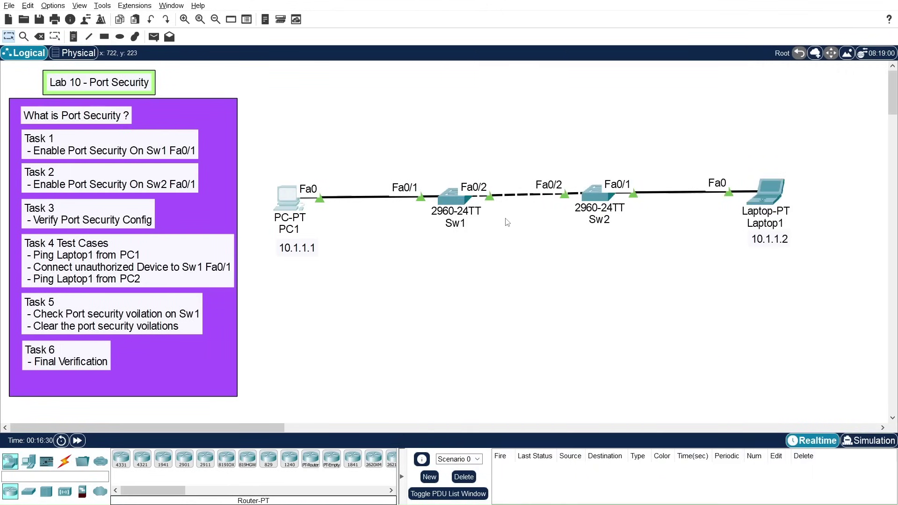
mouse_move(472, 212)
key("alt+Tab")
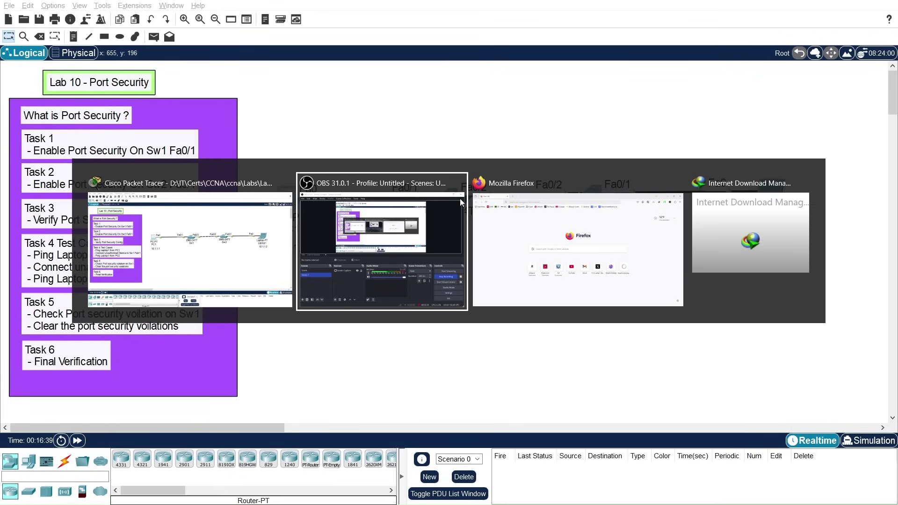
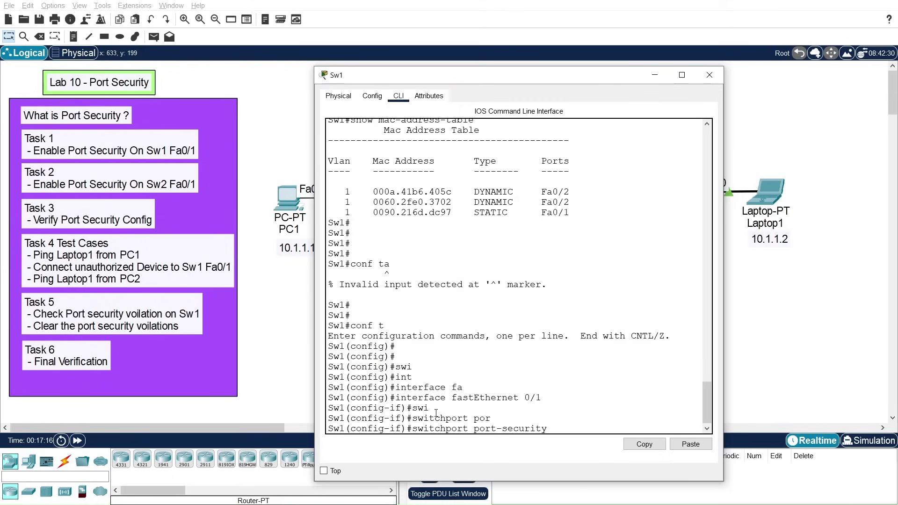
Step: On Sw1's Fa0/1, query 'switchport port-security violation ?' to show protect, restrict and shutdown
type("io")
key("Tab")
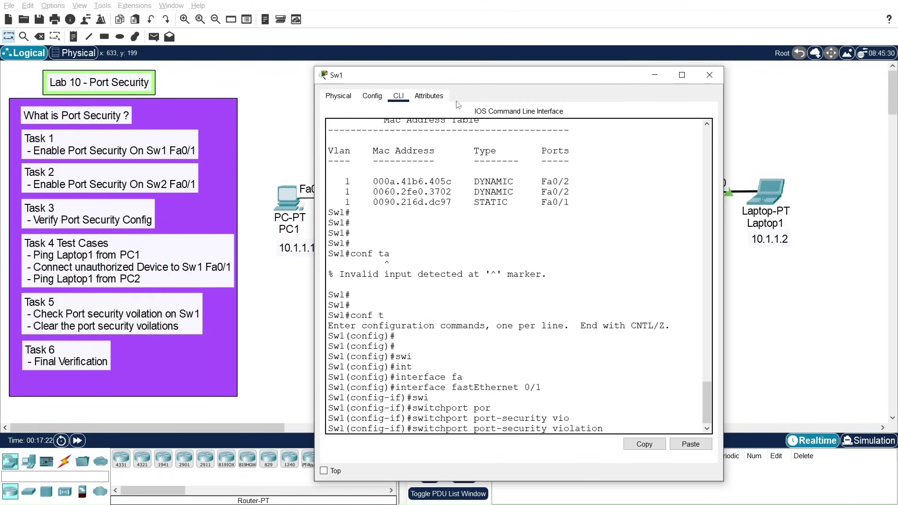
left_click_drag(478, 76, 526, 65)
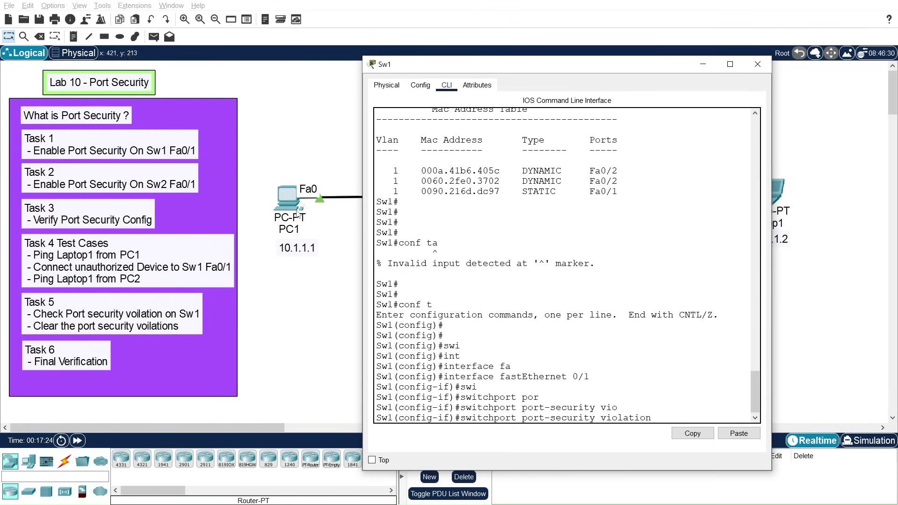
scroll(754, 387, "down", 1)
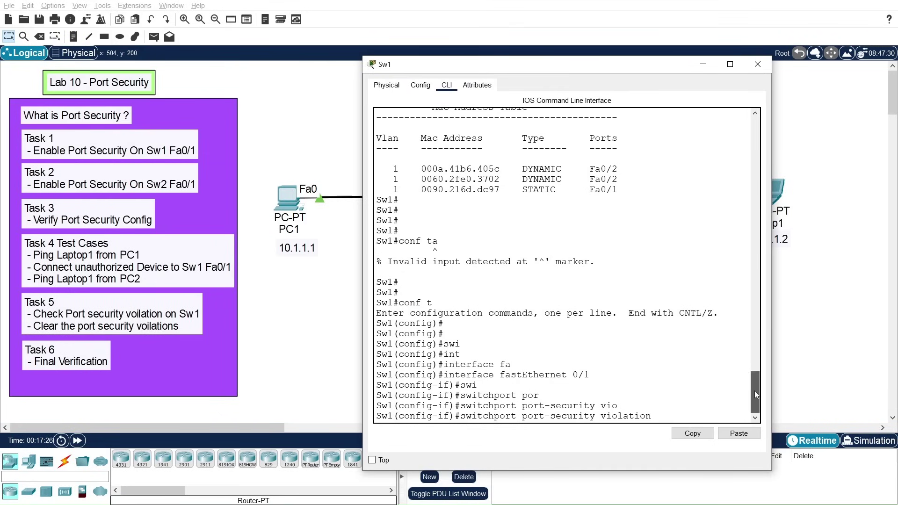
type("?")
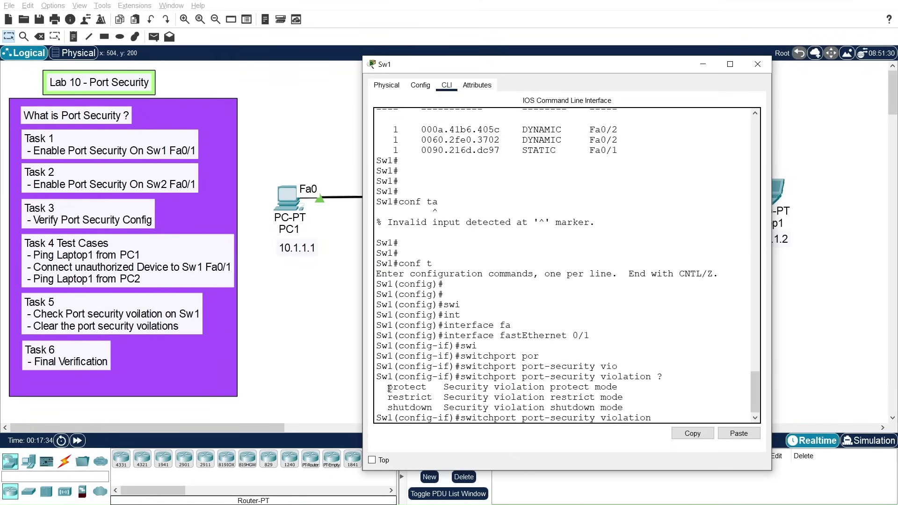
Step: Highlight the protect and shutdown violation modes in Sw1's CLI output while explaining them
left_click_drag(388, 388, 429, 398)
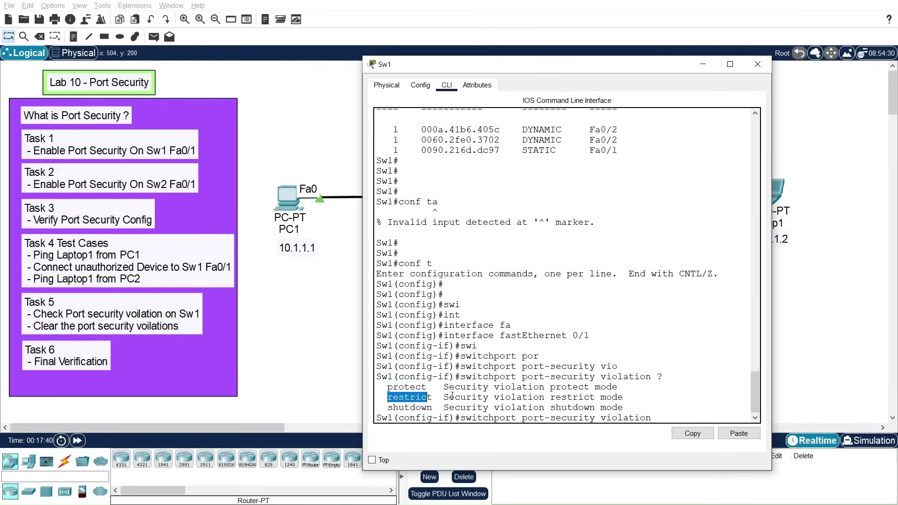
left_click_drag(388, 407, 432, 407)
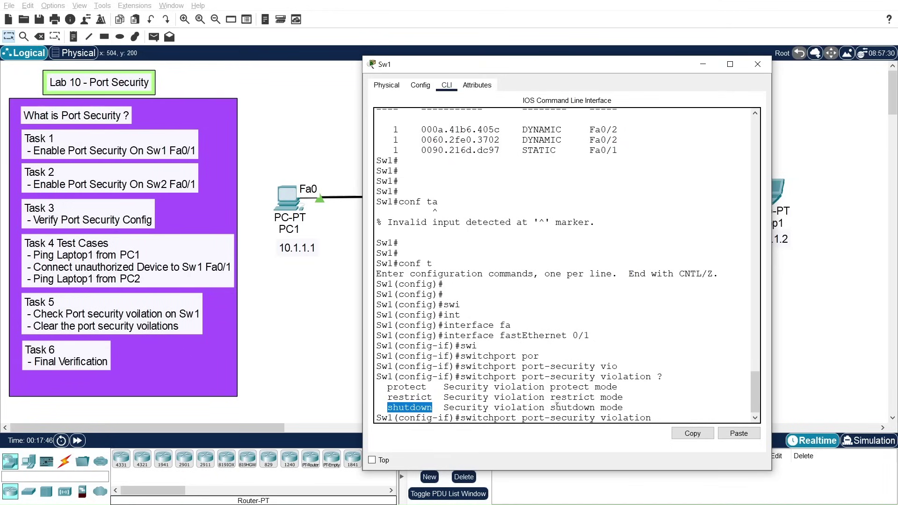
left_click_drag(387, 386, 432, 397)
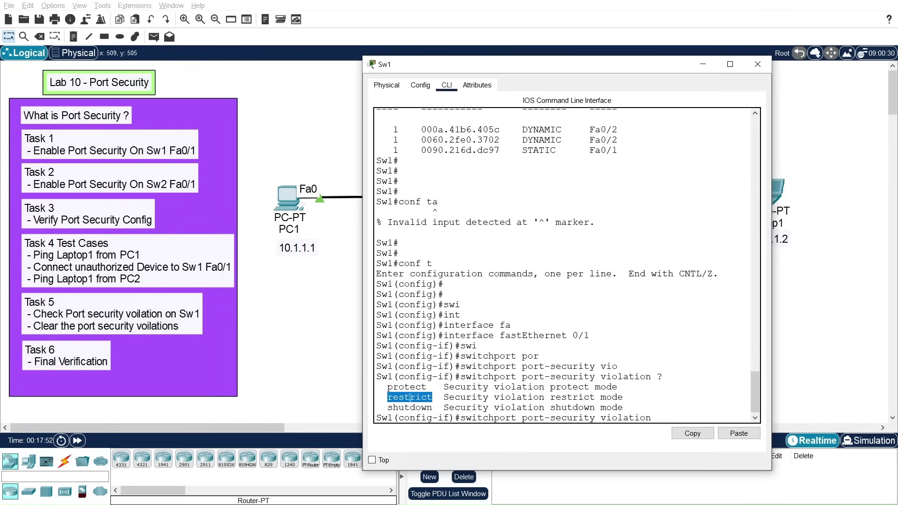
left_click_drag(390, 407, 433, 407)
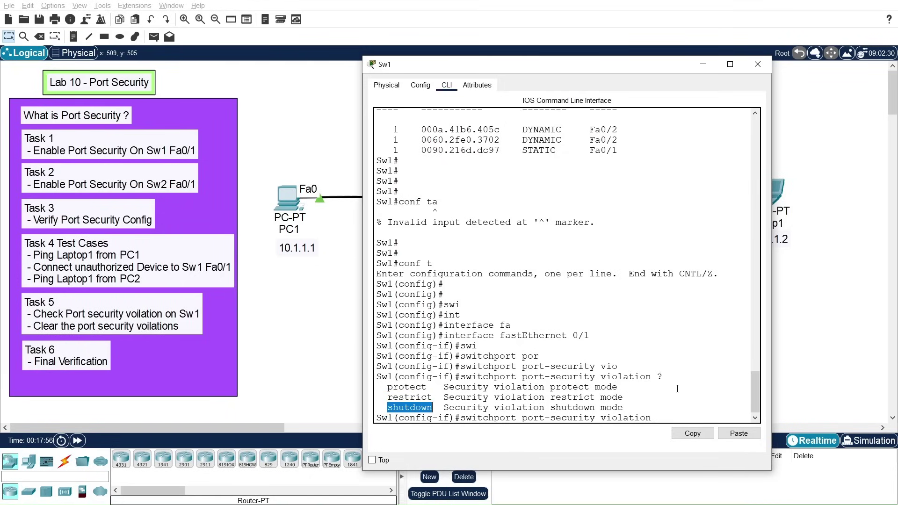
left_click_drag(559, 64, 463, 56)
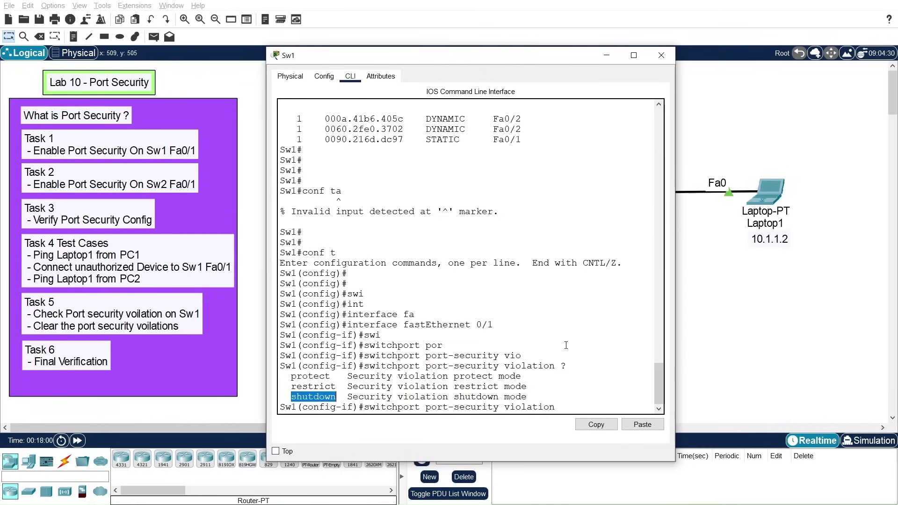
left_click(583, 410)
Step: Set Sw1's Fa0/1 violation mode to shutdown and exit back to privileged mode
type("hut")
key("Tab")
key("Return")
key("Return")
key("Return")
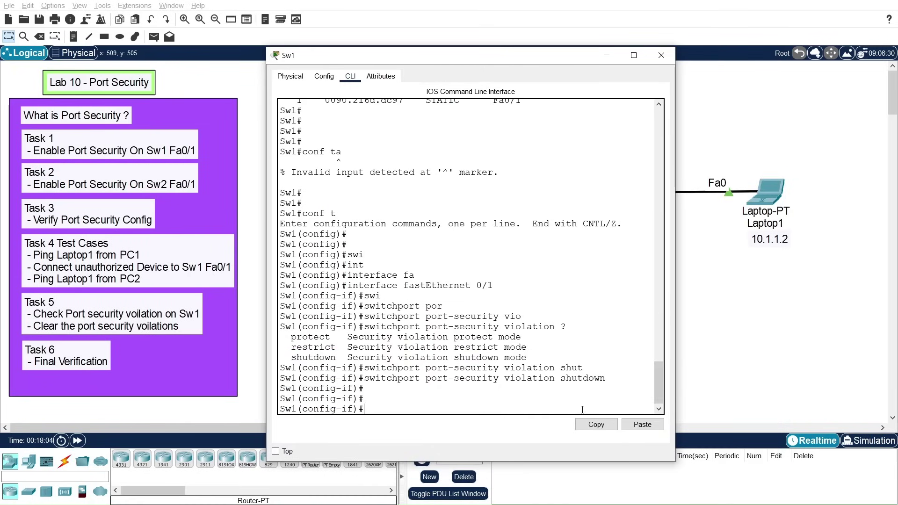
type("exit")
key("Return")
key("Return")
key("Return")
type("exit")
key("Return")
key("Return")
key("Return")
key("Return")
key("Return")
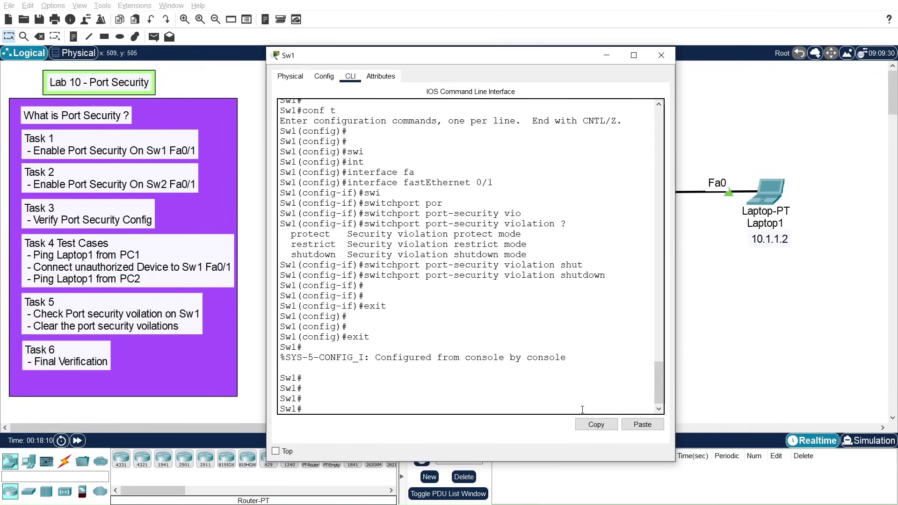
Step: Save Sw1's configuration with write memory and close its window
type("wri")
key("Tab")
type("me")
key("Tab")
key("Return")
key("Return")
key("Return")
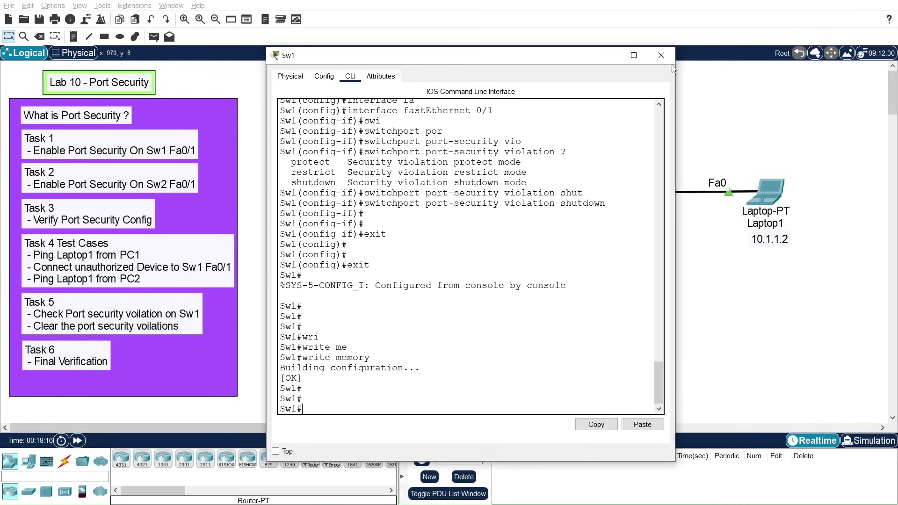
left_click(662, 55)
Step: Open the second switch's CLI and enter privileged mode with 'en'
left_click(596, 196)
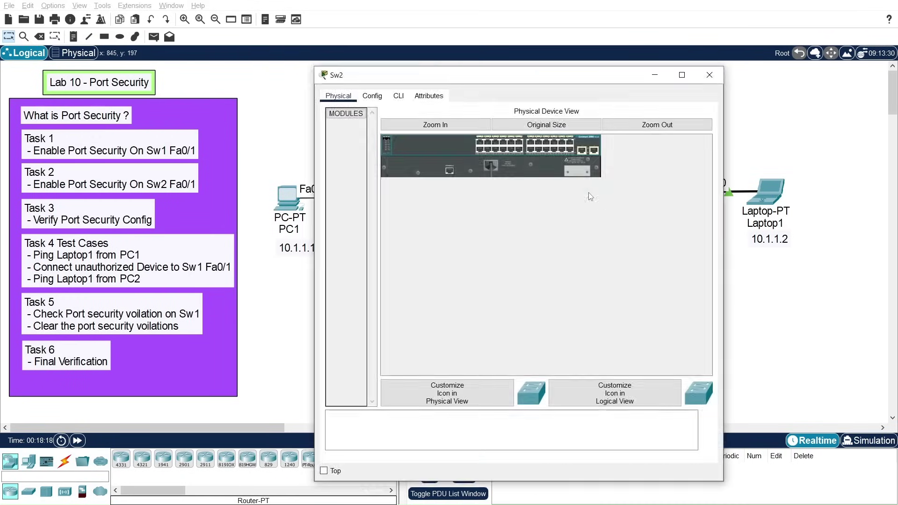
left_click_drag(464, 76, 553, 72)
left_click(491, 89)
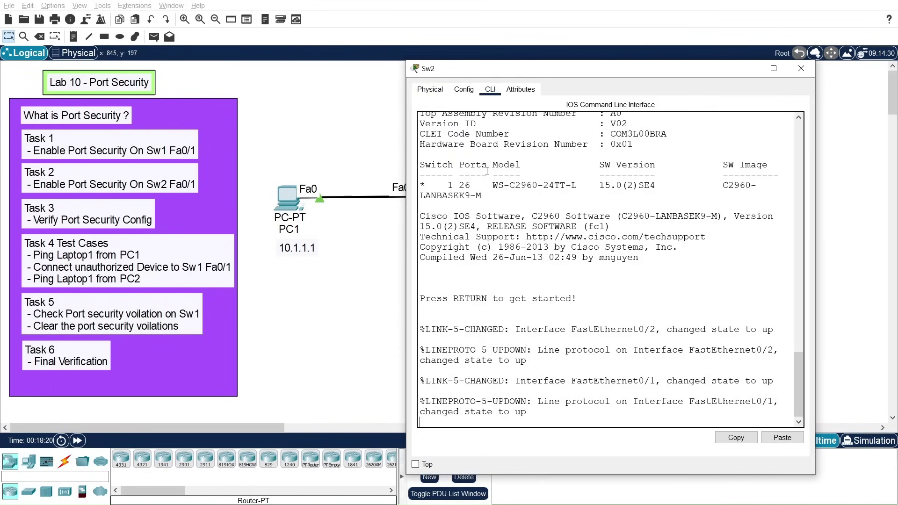
key("Return")
key("Return")
type("en")
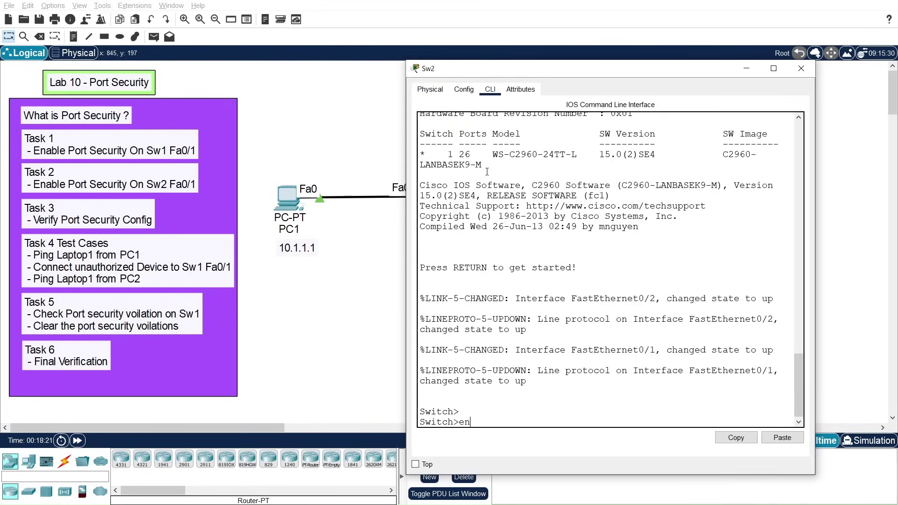
key("Return")
Step: Enter global configuration and set the switch hostname to Sw2
type("conf t")
key("Return")
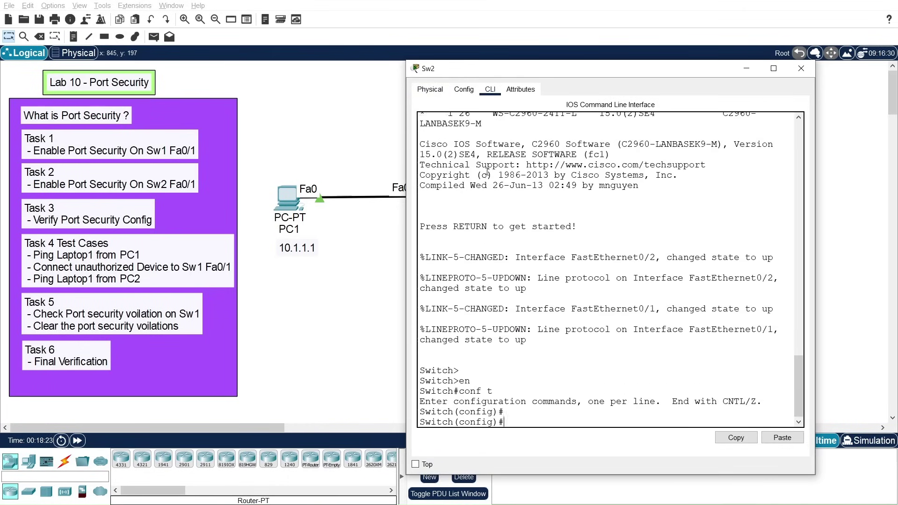
key("Return")
type("host")
key("Tab")
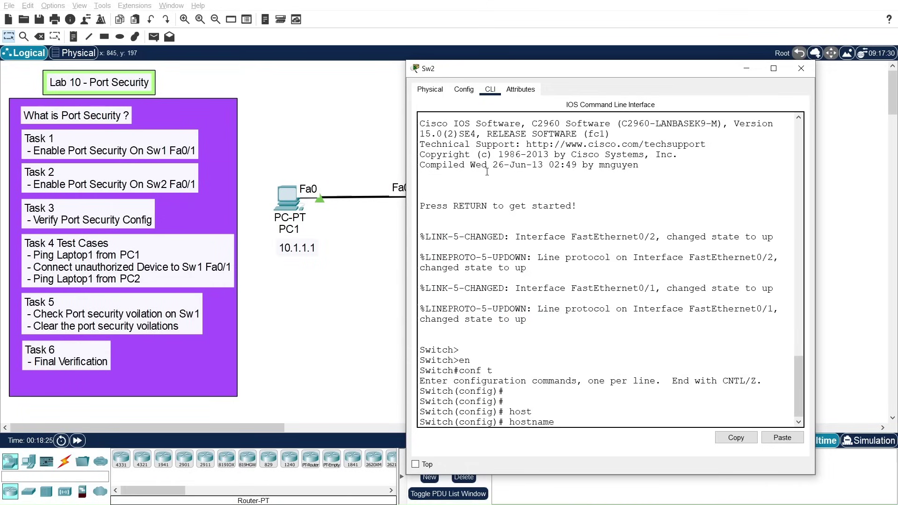
type("Sw2")
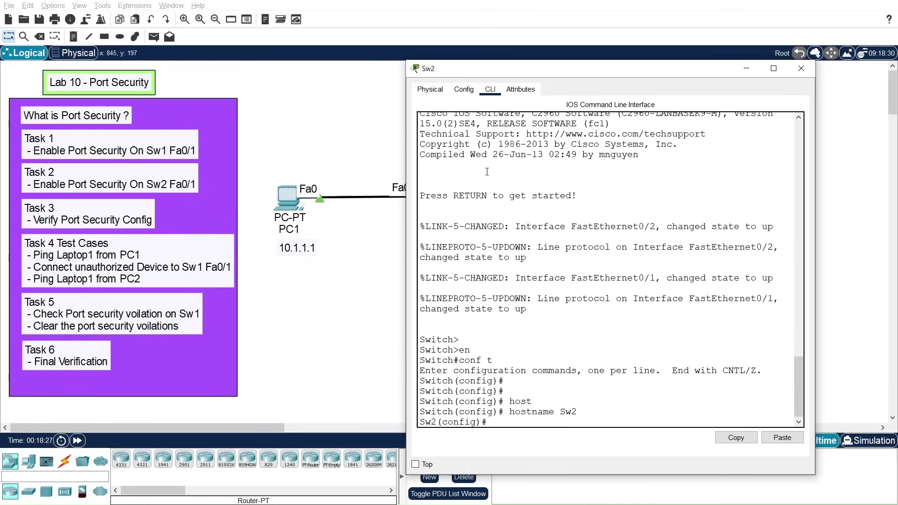
key("Return")
key("Return")
key("Return")
key("Return")
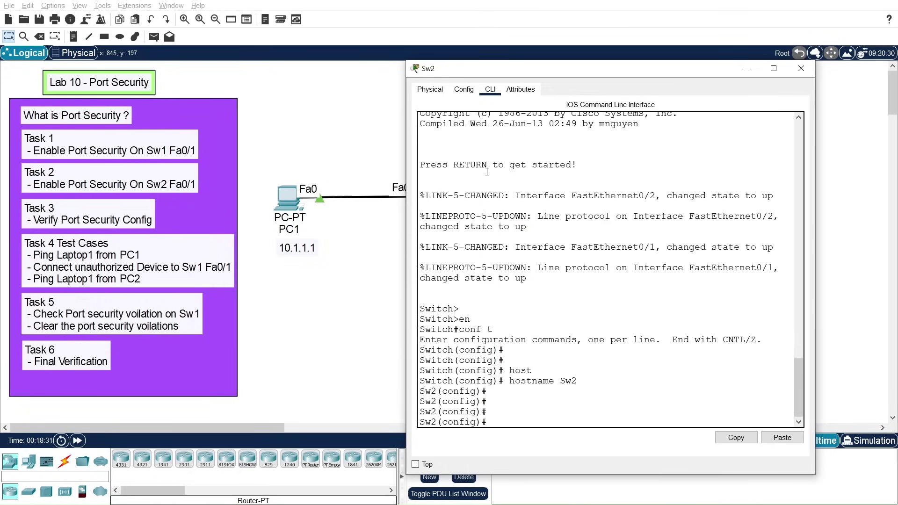
Step: Enter interface configuration for FastEthernet 0/1 on Sw2
type("int")
key("Tab")
type("fa")
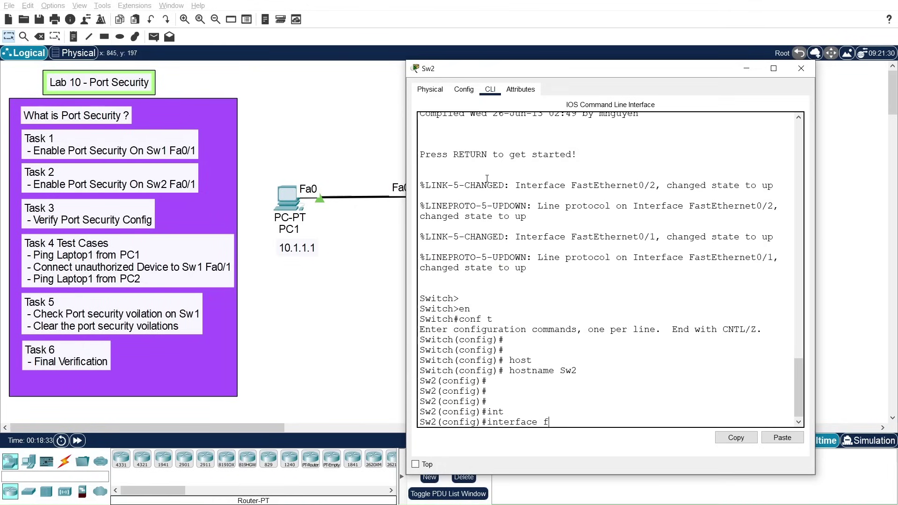
key("Tab")
type("0/1")
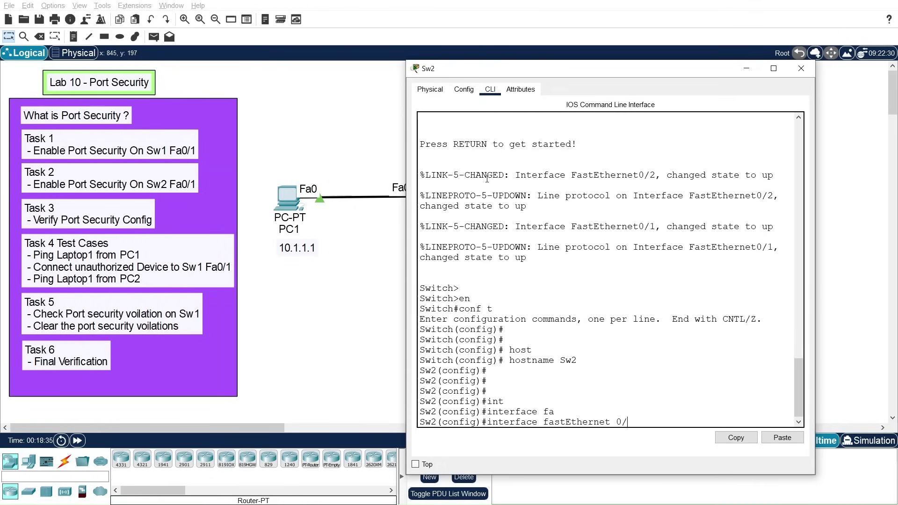
key("Return")
key("Return")
key("Return")
key("Return")
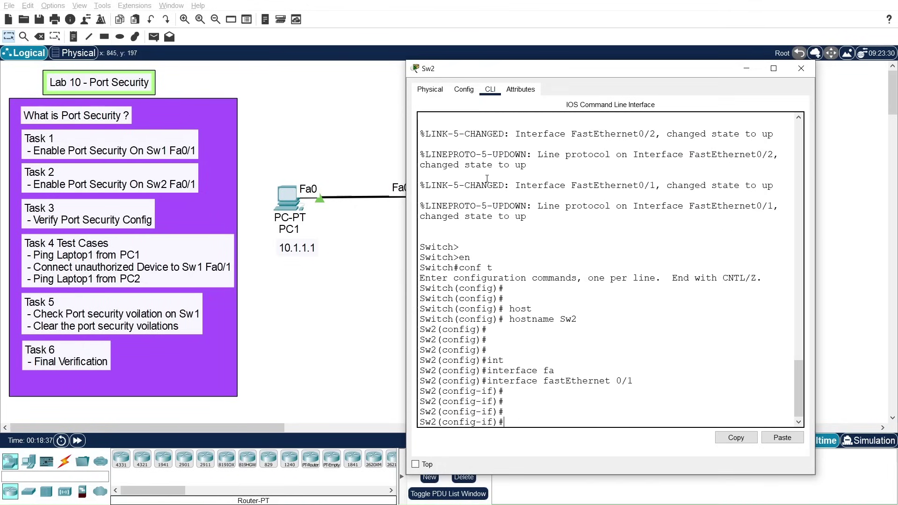
Step: Make Sw2's Fa0/1 an access port and enable port security on it
type("swi")
key("Tab")
type("mod")
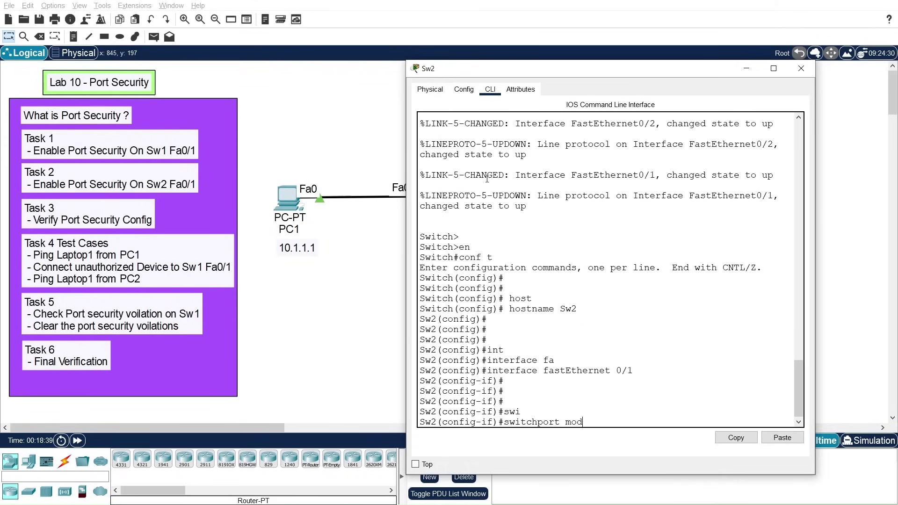
key("Tab")
type("acc")
key("Tab")
key("Return")
key("Return")
key("Return")
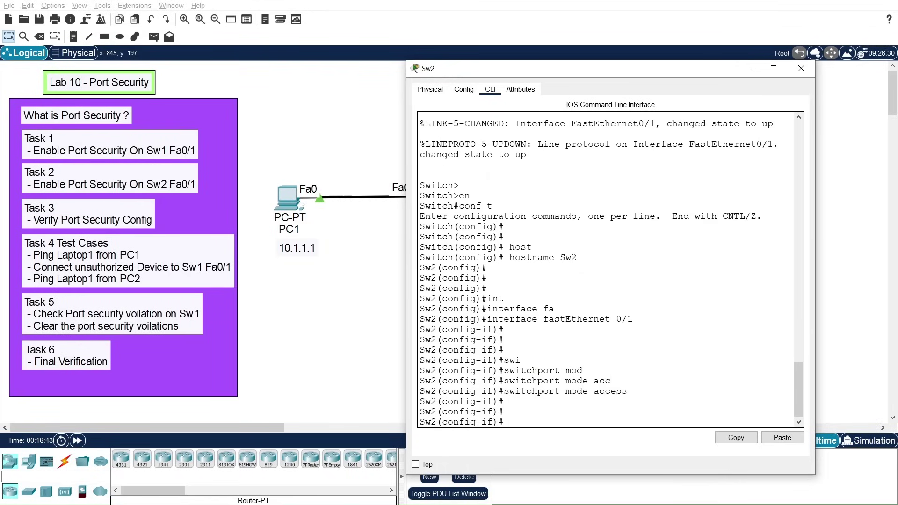
type("swi")
key("Tab")
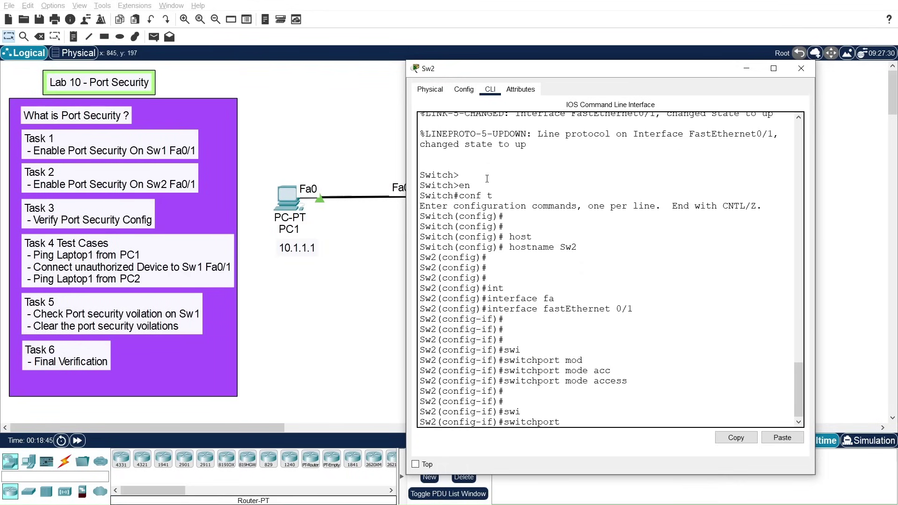
type("por")
key("Tab")
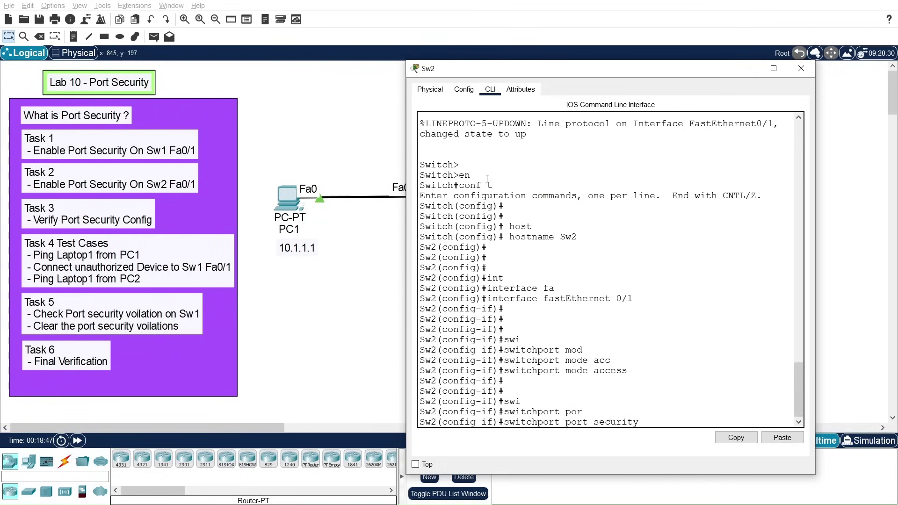
key("Return")
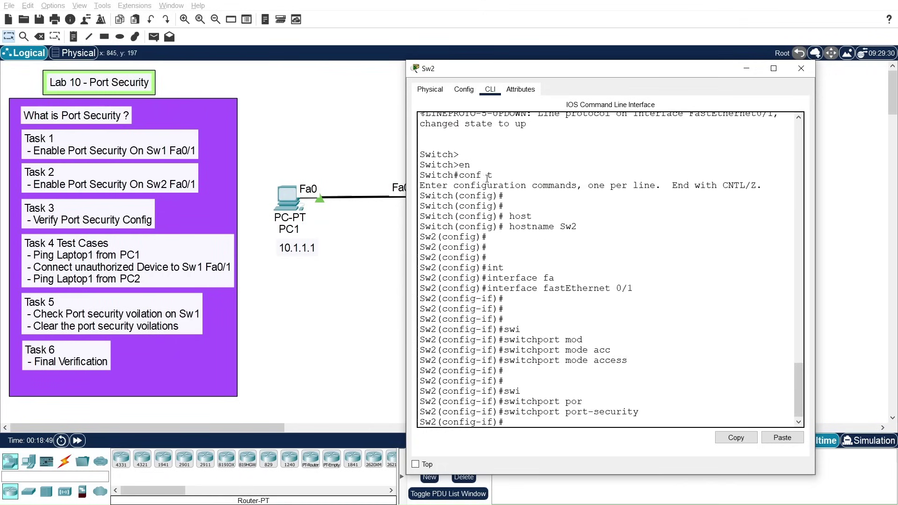
Step: Limit Fa0/1 to a maximum of 1 secure MAC address
type("swi")
key("Tab")
type("po")
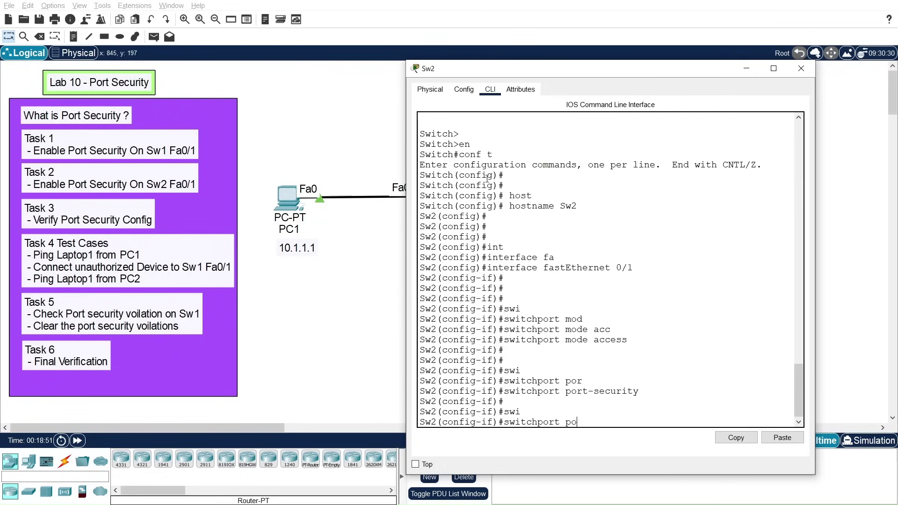
key("Tab")
type("max")
key("Tab")
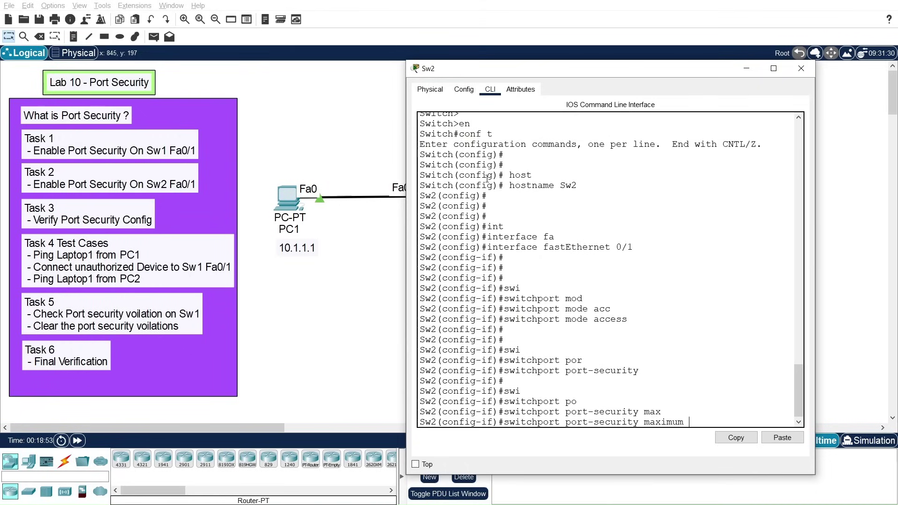
type("1")
key("Return")
key("Return")
key("Return")
key("Return")
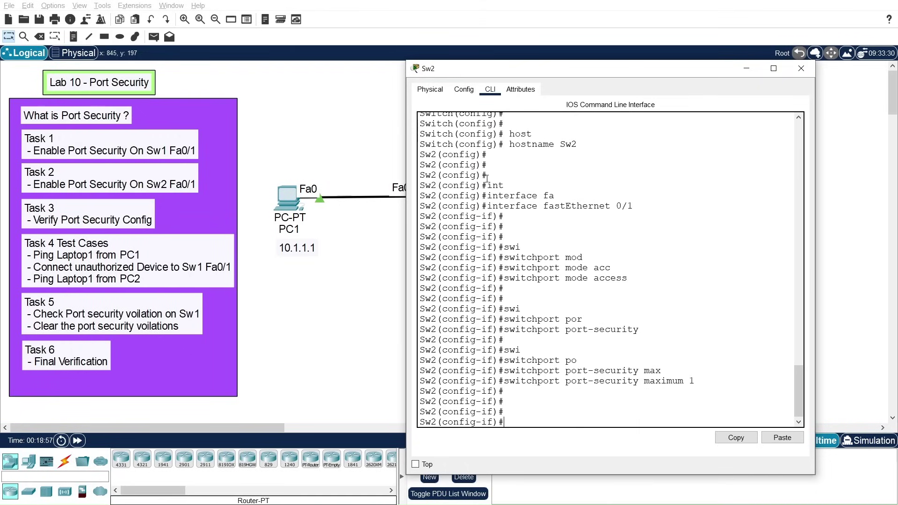
Step: Enable sticky MAC-address learning with 'switchport port-security mac-address sticky'
type("swi")
key("Tab")
type("por")
key("Tab")
type("mac")
key("Tab")
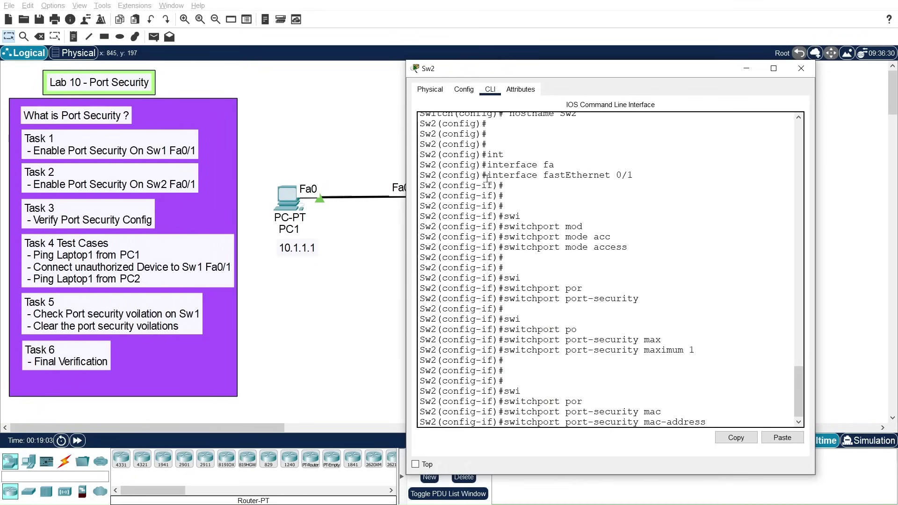
type("stic")
key("Tab")
key("Return")
key("Return")
key("Return")
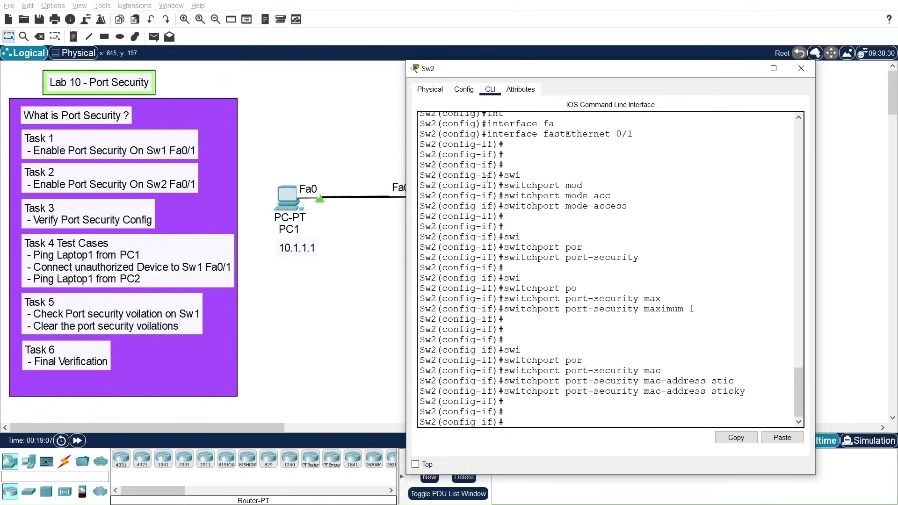
Step: Begin another 'switchport port-security' command on Fa0/1
type("swi")
key("Tab")
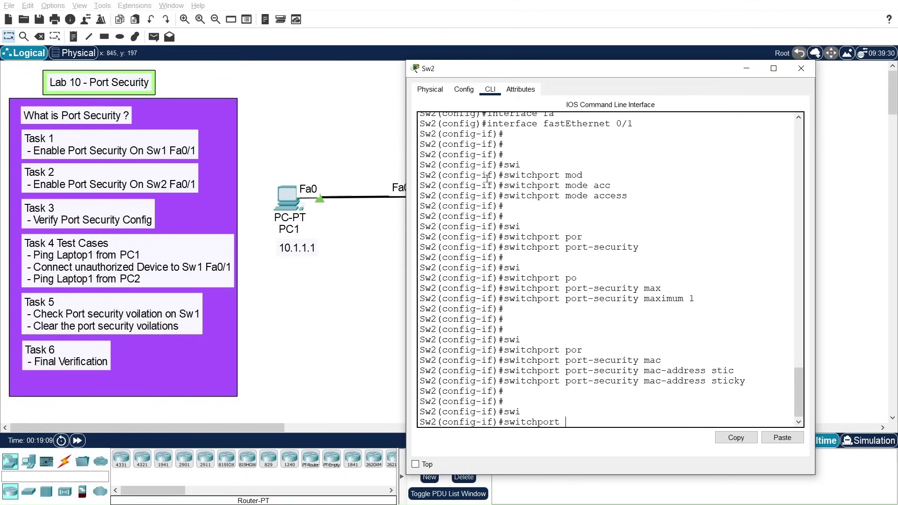
type("por")
key("Tab")
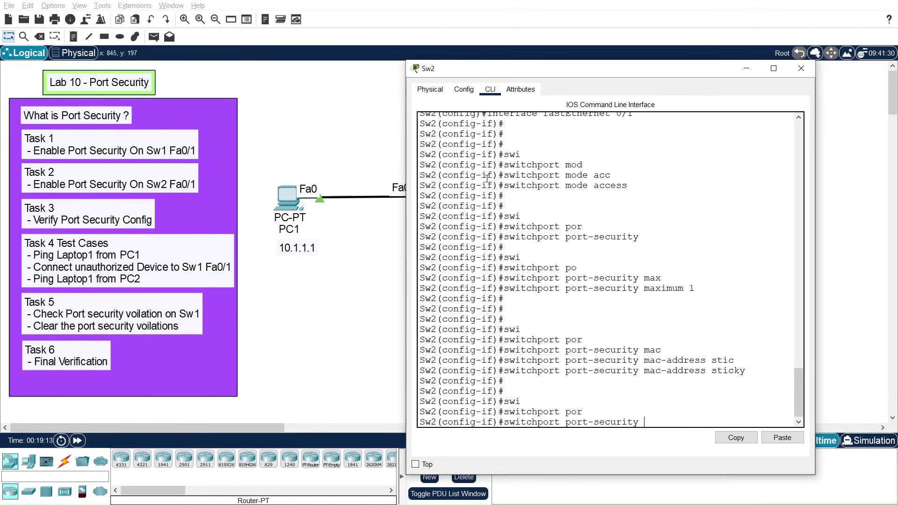
Step: Set Sw2's Fa0/1 violation mode to shutdown and exit to privileged mode
type("vi")
key("Tab")
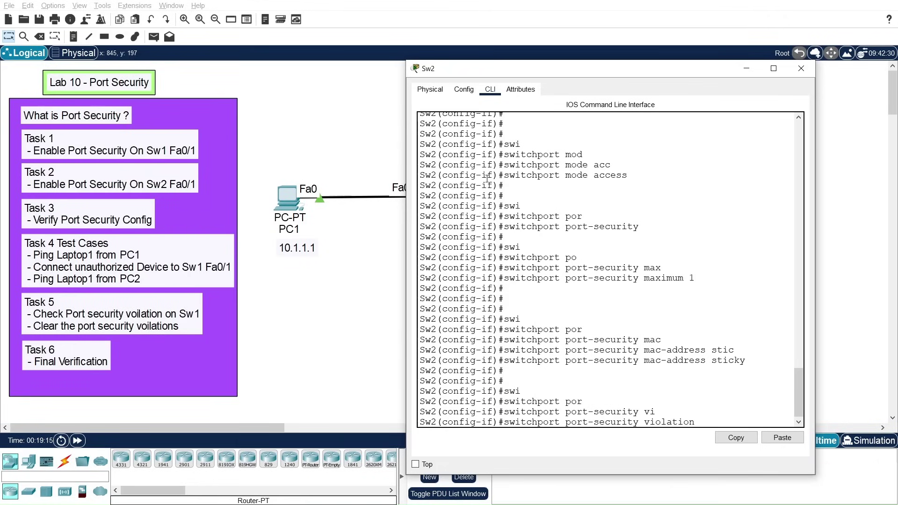
type("shut")
key("Tab")
key("Return")
key("Return")
key("Return")
type("exit")
key("Return")
key("Return")
key("Return")
key("Return")
type("exit")
key("Return")
key("Return")
key("Return")
Step: Save Sw2's running configuration with write memory
type("wri")
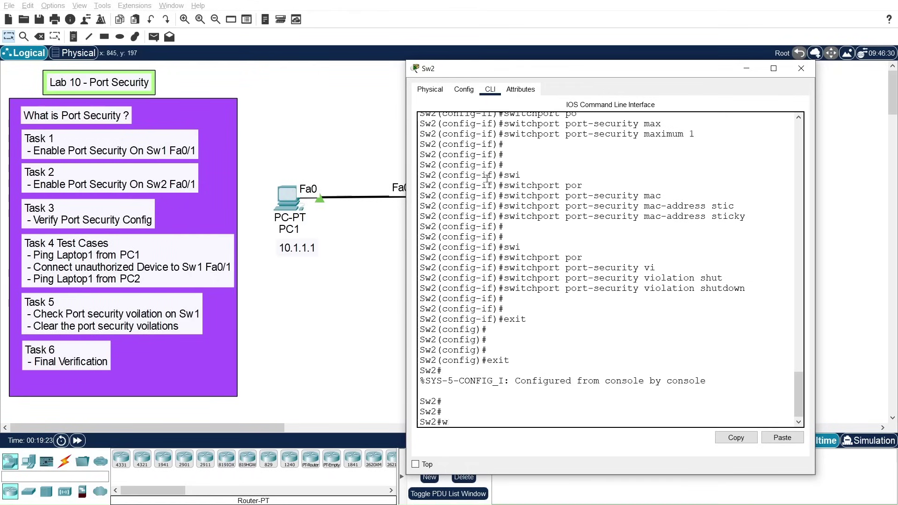
key("Tab")
type("me")
key("Tab")
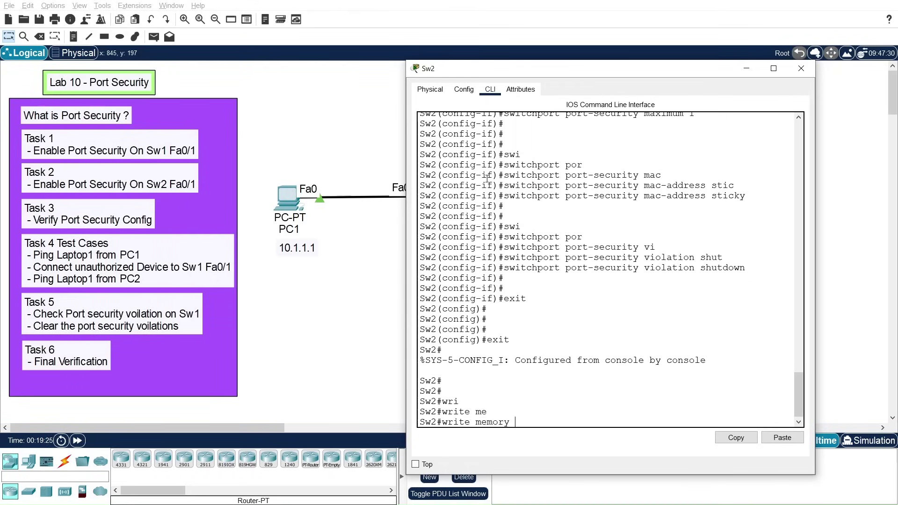
key("Return")
key("Return")
key("Return")
key("Return")
key("Return")
key("Return")
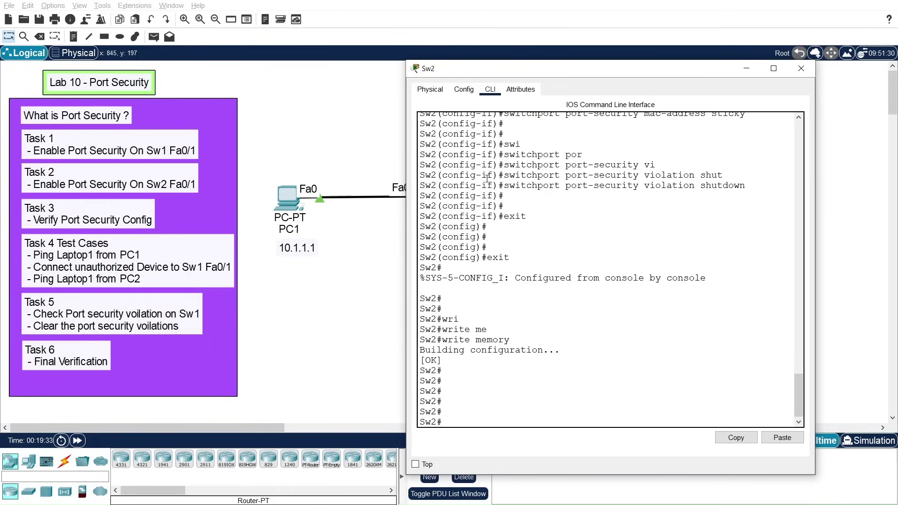
Step: Run 'show port-security interface fastEthernet 0/1' on Sw2
type("show")
key("Tab")
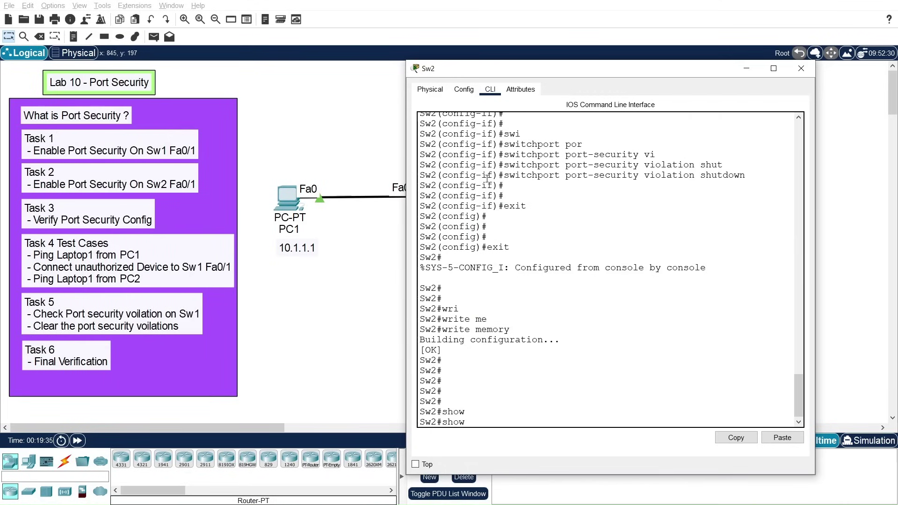
type("por")
key("Tab")
type("int")
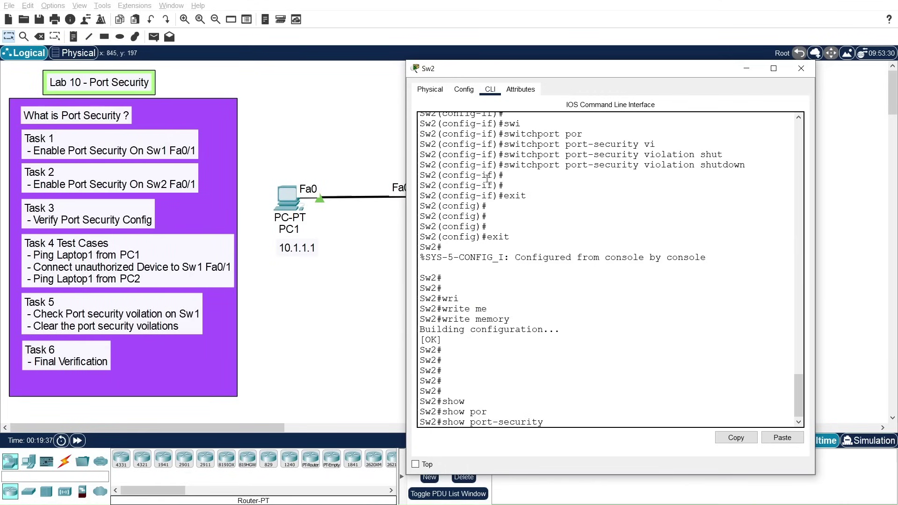
key("Tab")
type("fa")
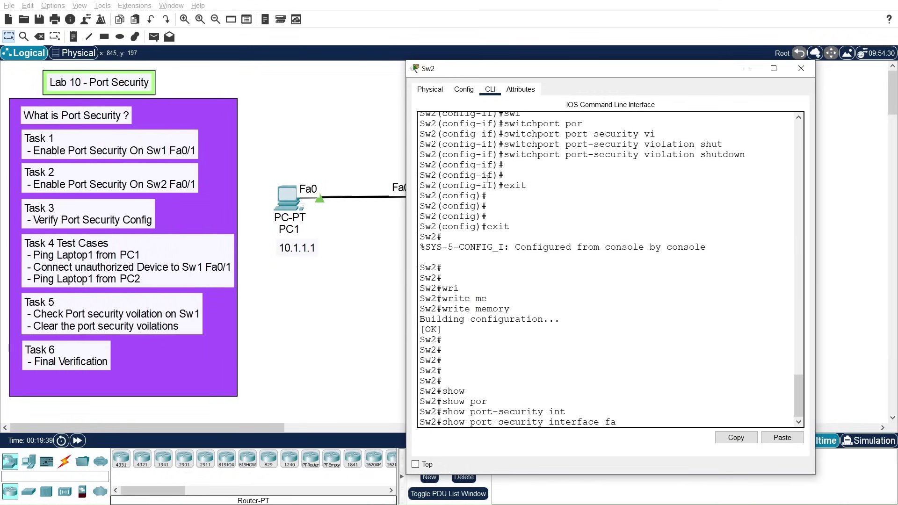
key("Tab")
type("0/1")
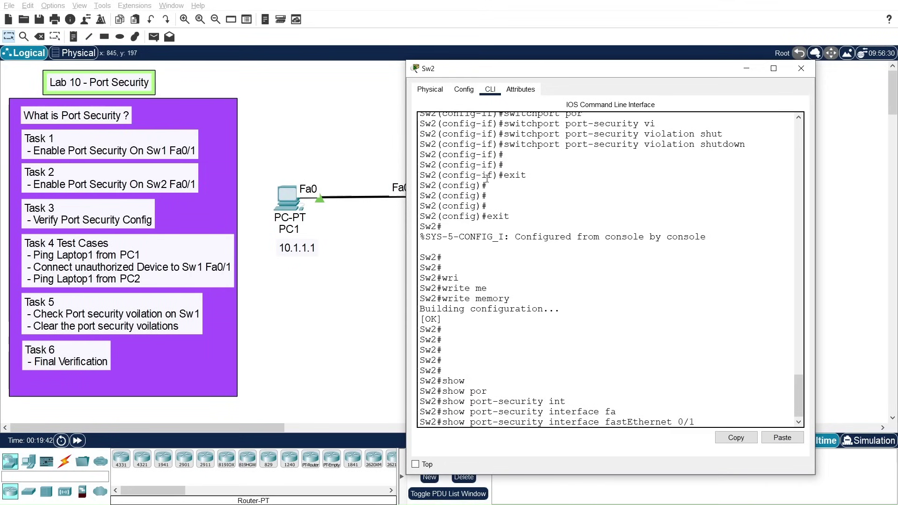
key("Return")
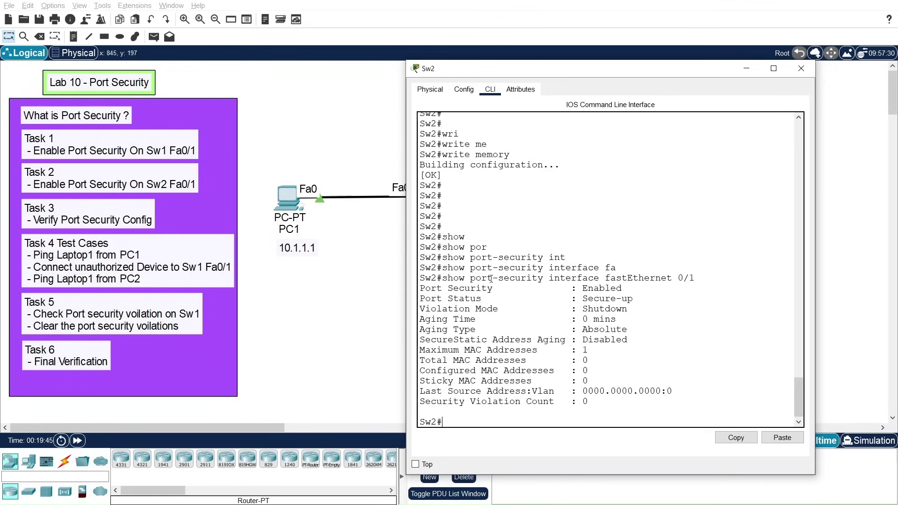
Step: Highlight the Enabled, Shutdown and Maximum 1 lines, then close Sw2's window
left_click_drag(442, 278, 686, 278)
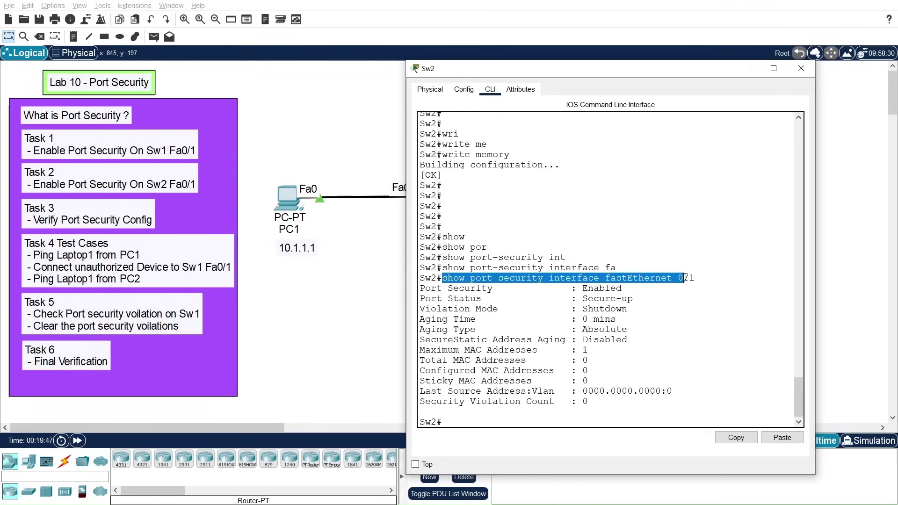
left_click_drag(420, 289, 629, 286)
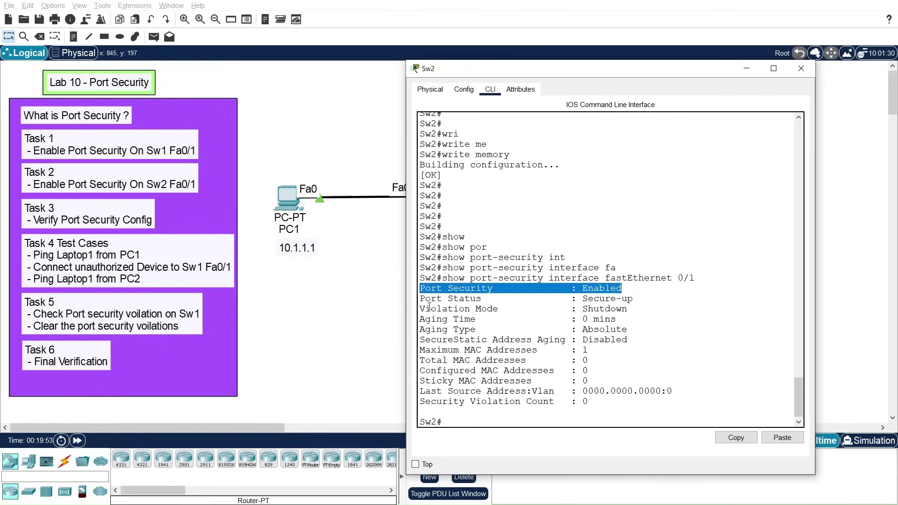
left_click_drag(425, 309, 635, 314)
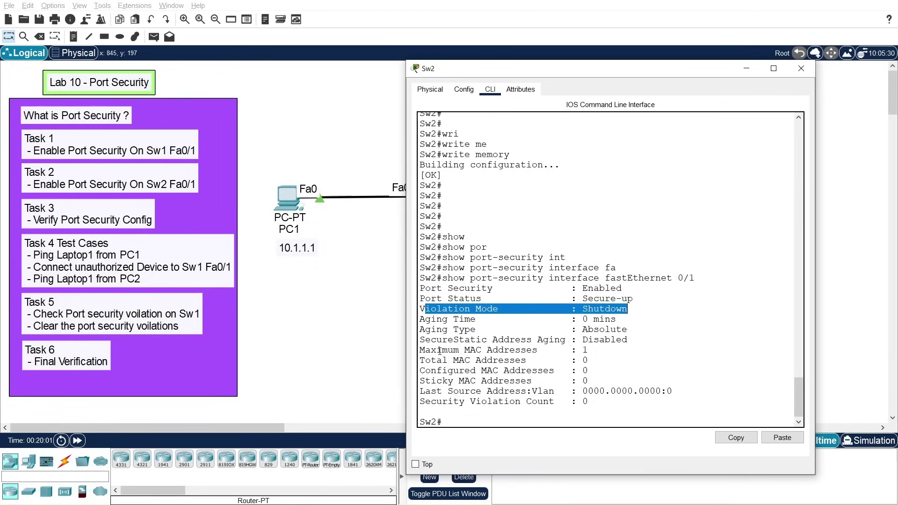
left_click_drag(419, 350, 592, 350)
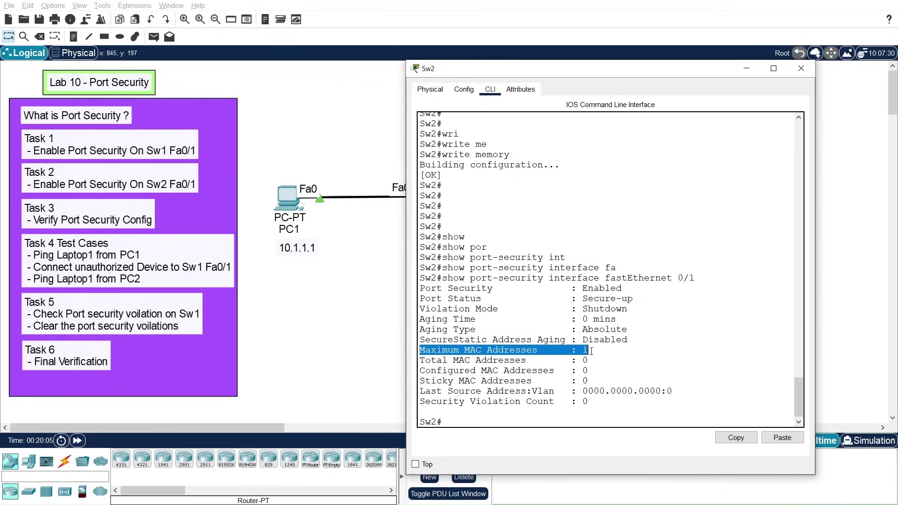
left_click(801, 69)
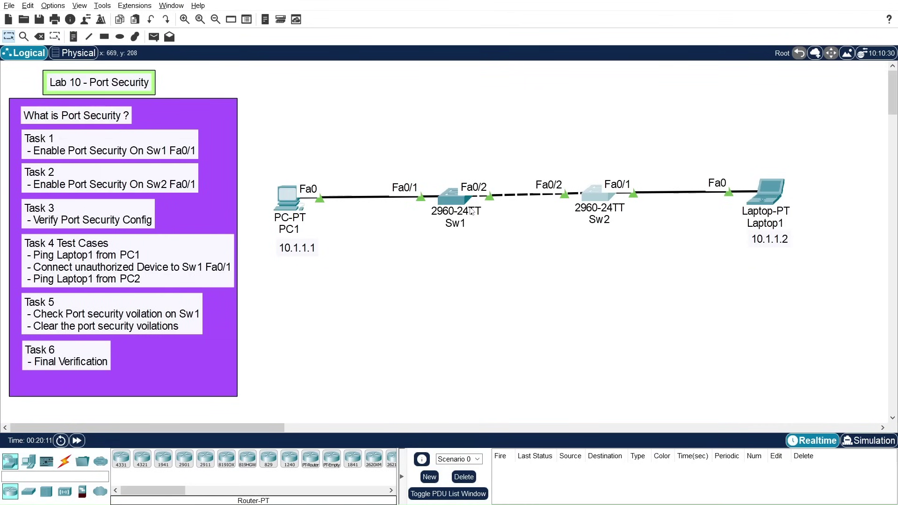
Step: Rerun ping 10.1.1.2 from PC1's Command Prompt, then close PC1's window
mouse_move(471, 211)
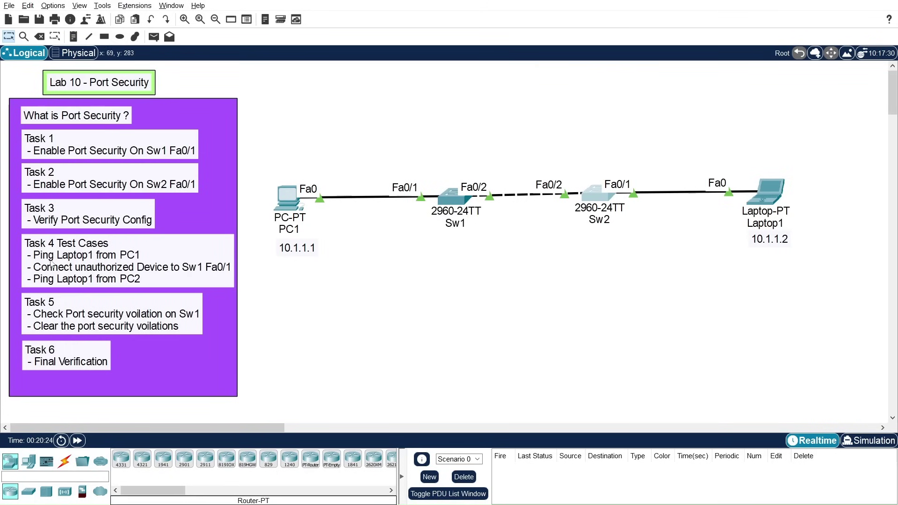
left_click(287, 197)
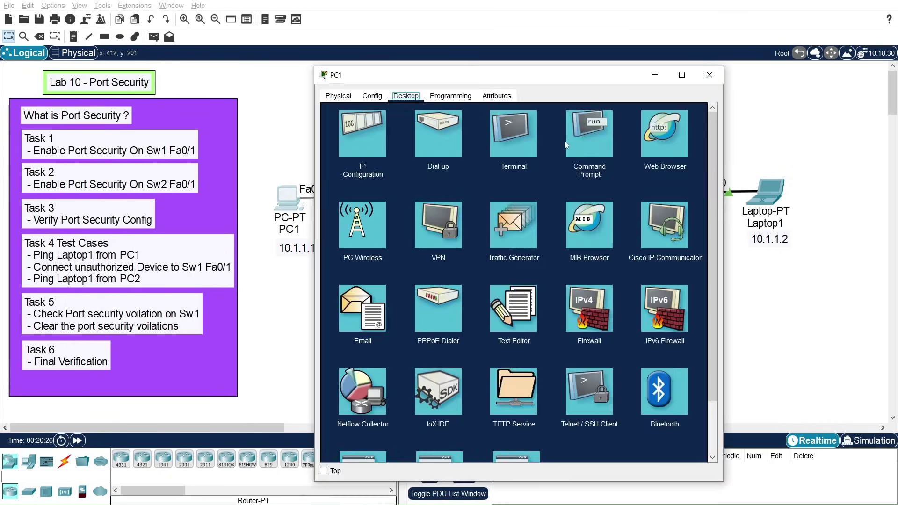
left_click(588, 144)
left_click_drag(560, 76, 576, 65)
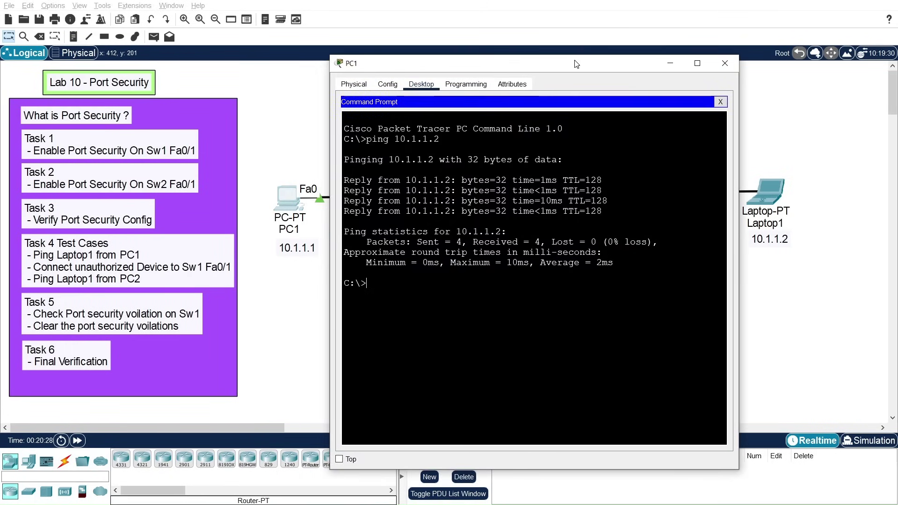
key("Up")
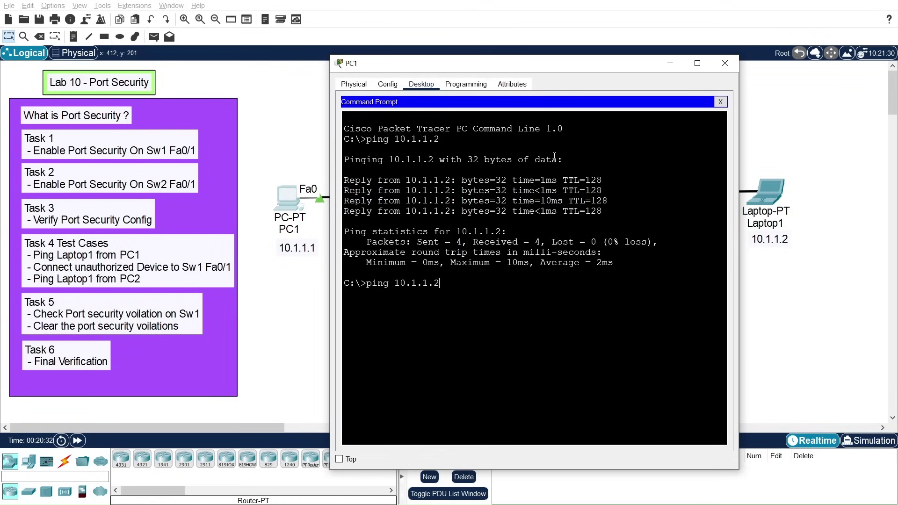
key("Return")
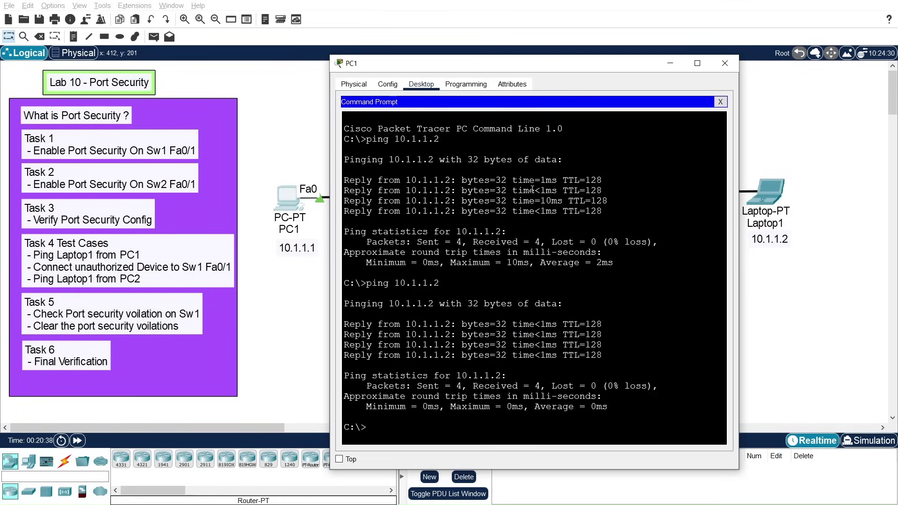
left_click(725, 63)
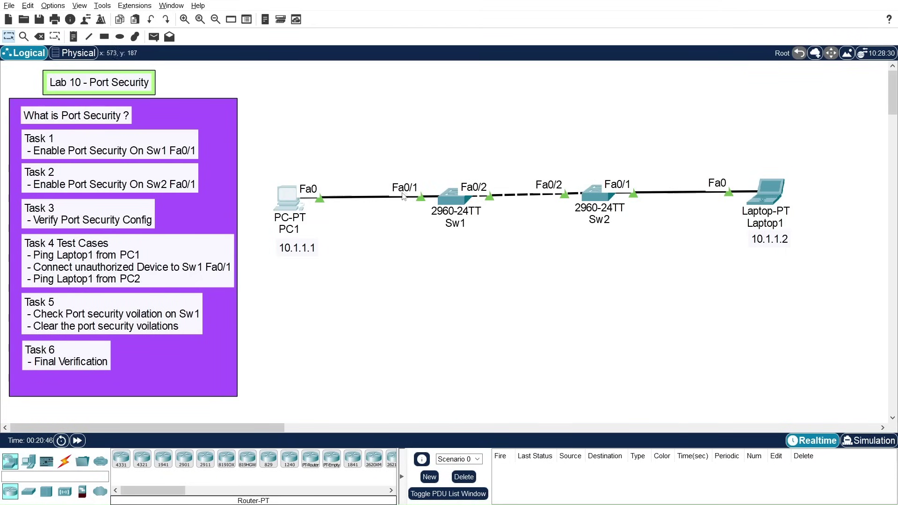
Step: Delete the cable between PC1 and Sw1, keeping PC1 itself
left_click(40, 37)
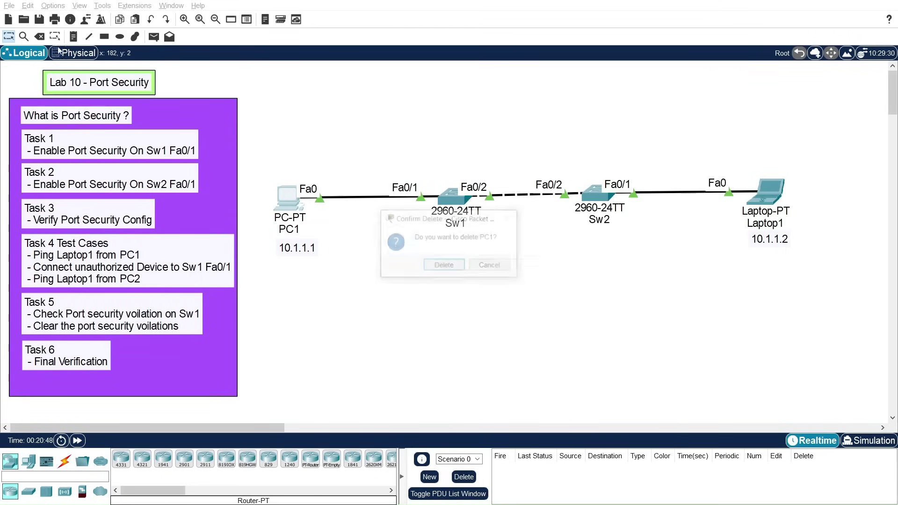
left_click(496, 267)
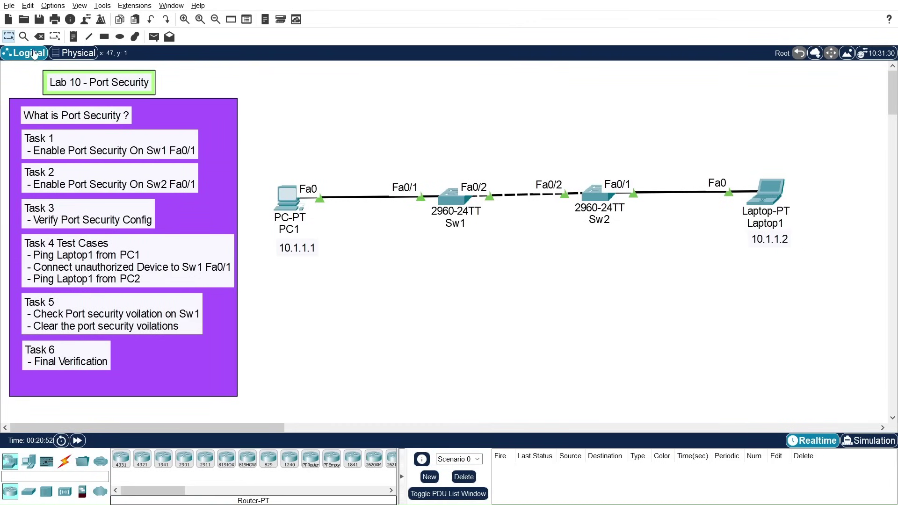
left_click(40, 36)
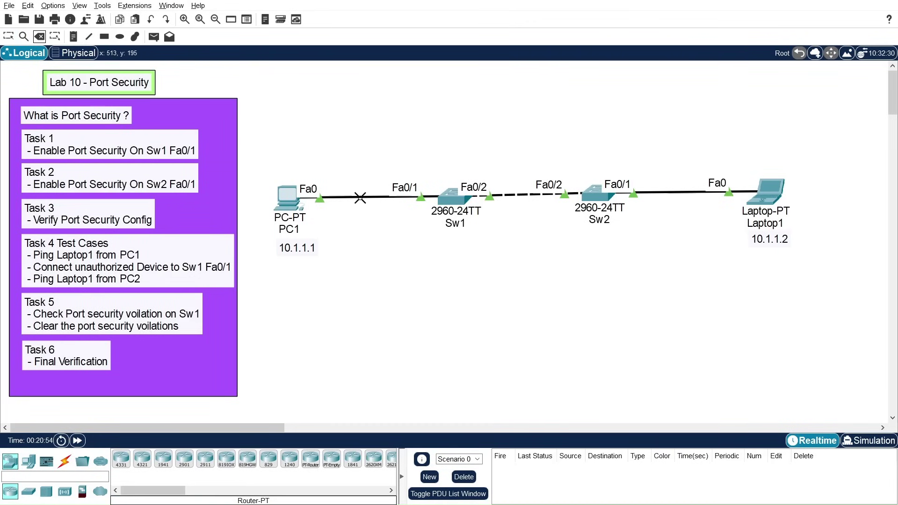
left_click(360, 197)
key("Escape")
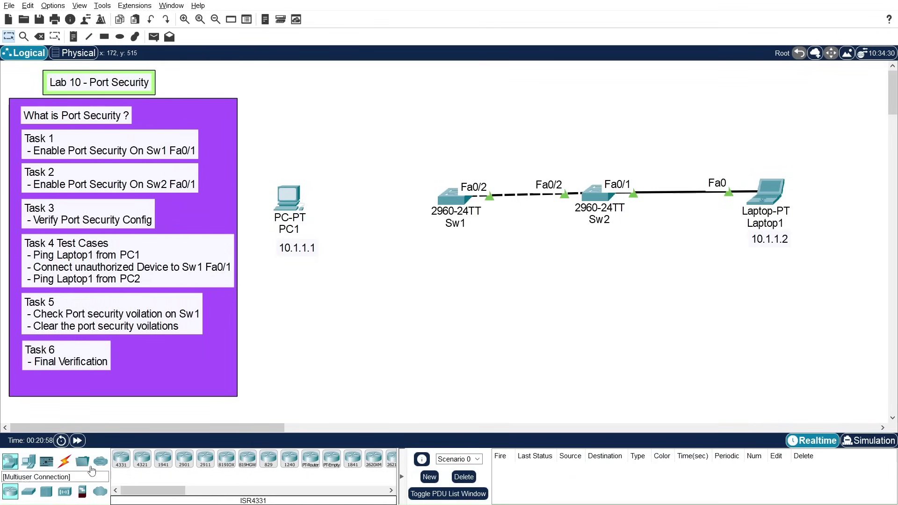
Step: Add a new PC-PT, PC0, below PC1 on the canvas
left_click(28, 462)
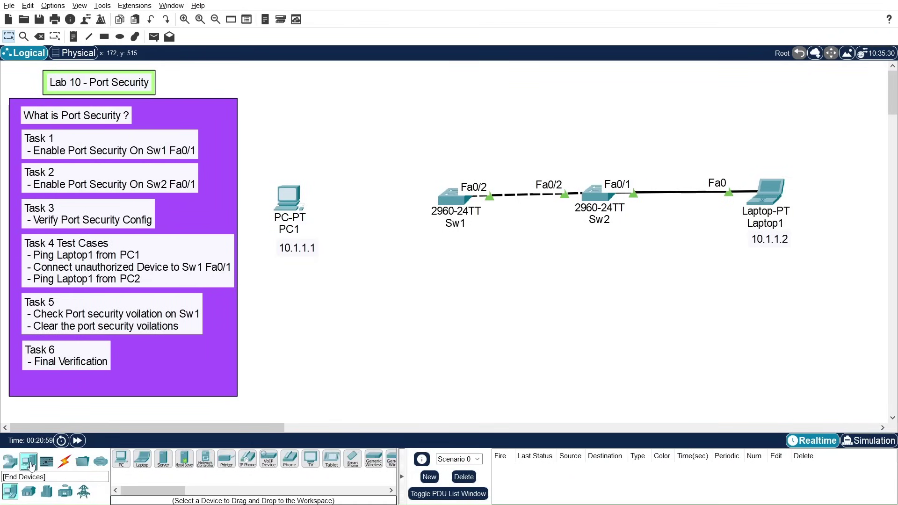
left_click(122, 460)
left_click(347, 308)
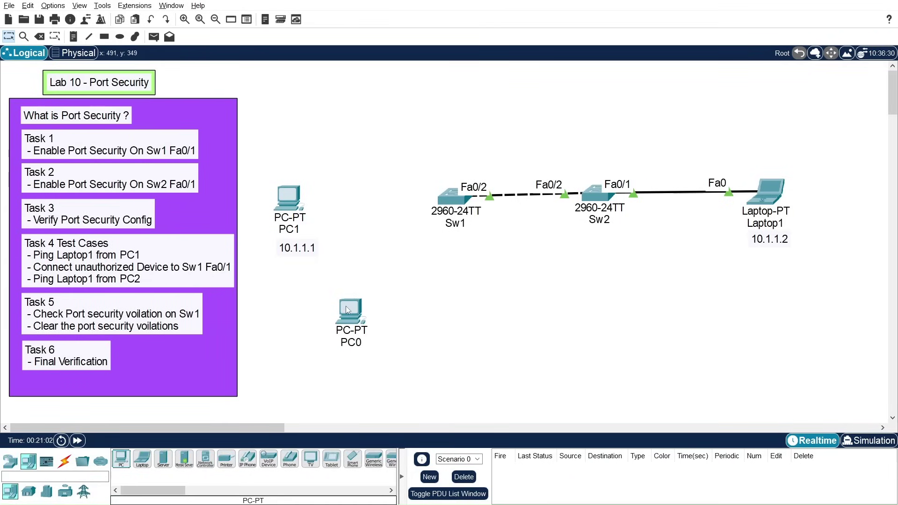
left_click_drag(346, 308, 325, 306)
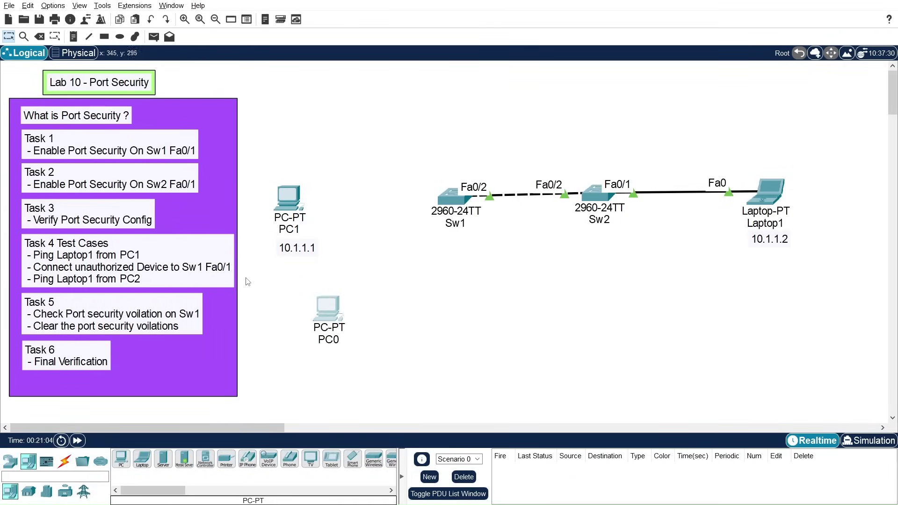
Step: Cable PC0's FastEthernet0 to Sw1's FastEthernet0/1 with copper straight-through
left_click(64, 462)
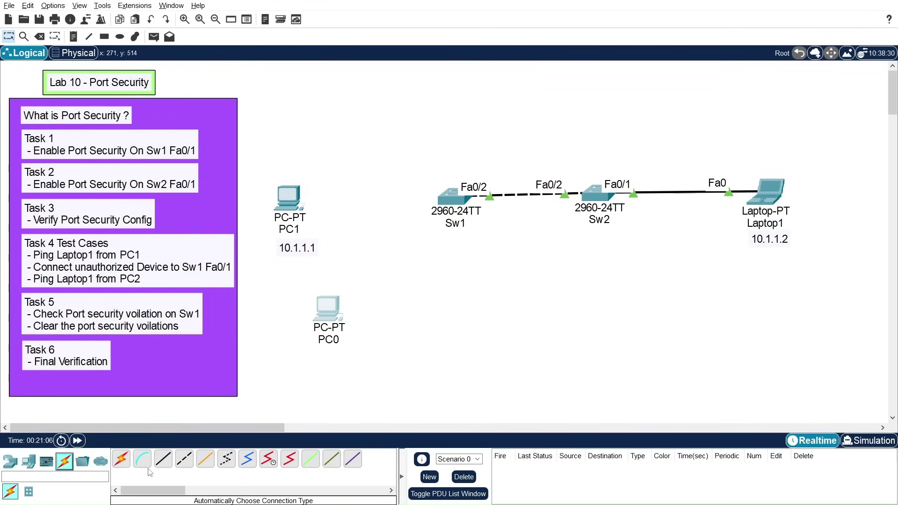
left_click(162, 461)
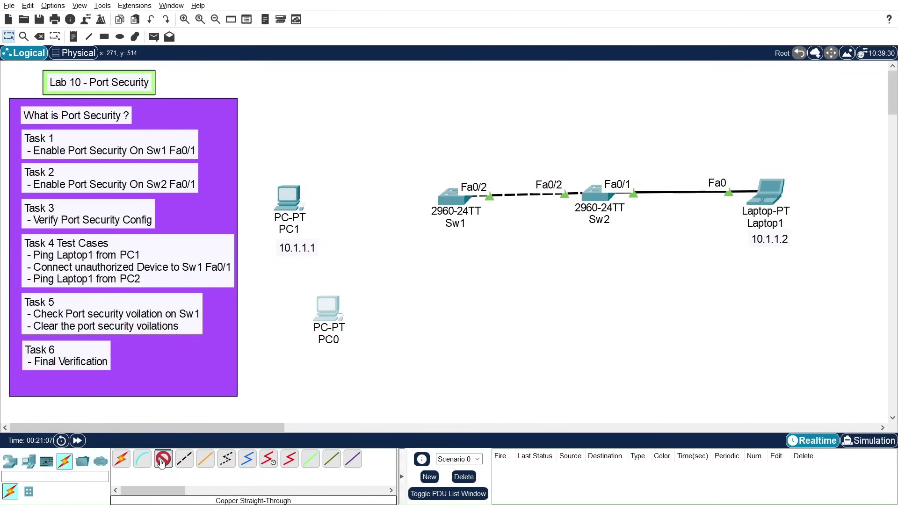
left_click(323, 318)
left_click(360, 357)
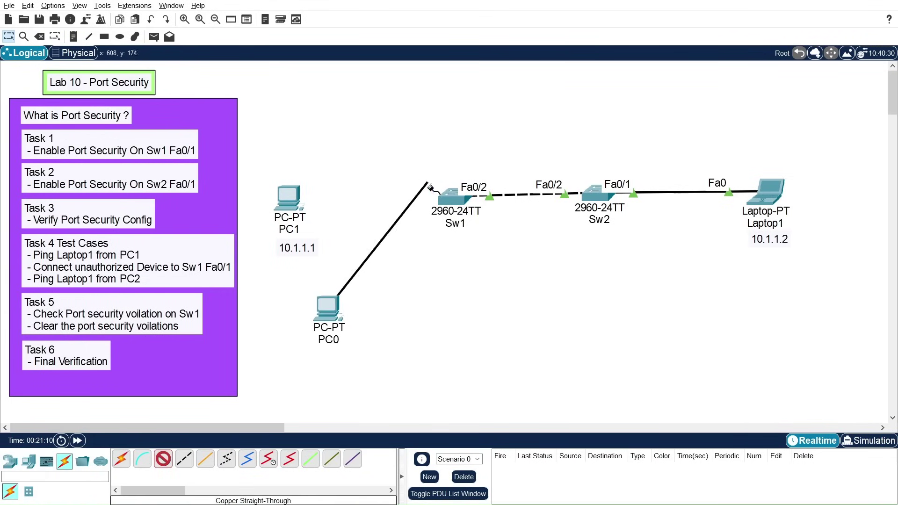
left_click(445, 204)
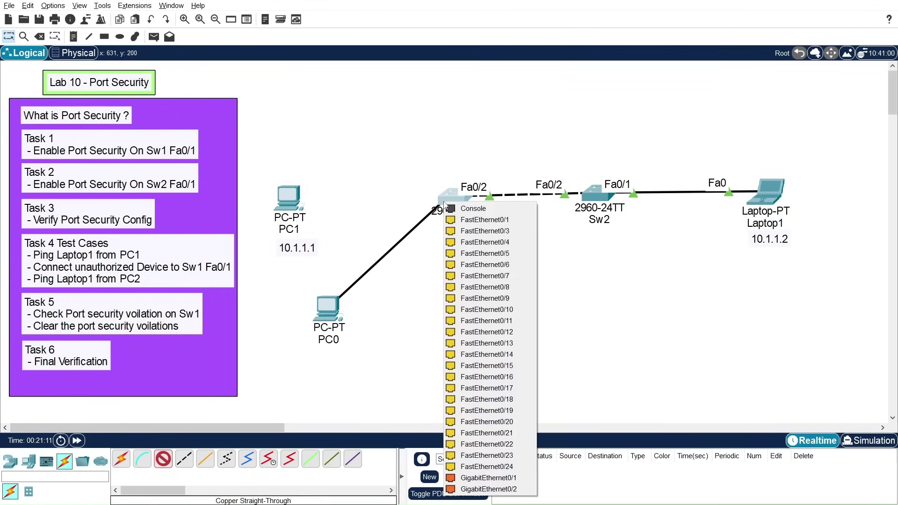
left_click(467, 220)
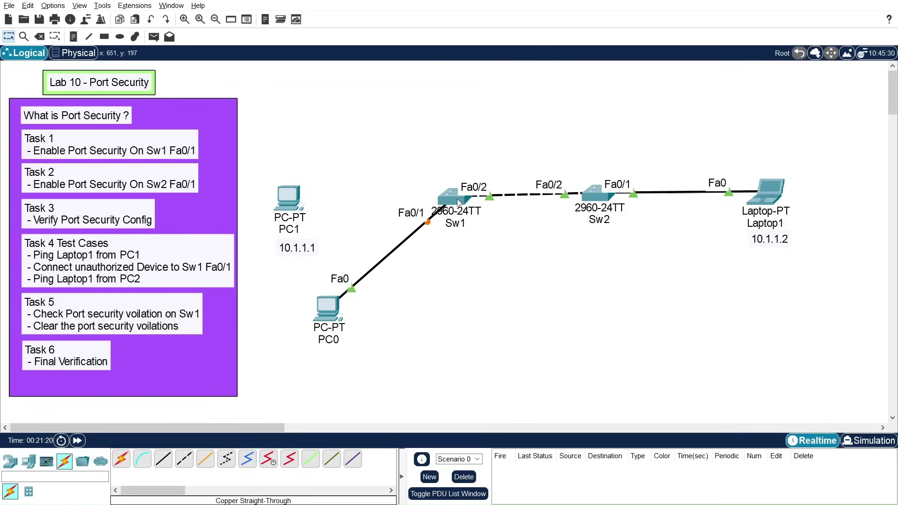
Step: Give PC0's FastEthernet0 IP 10.1.1.3 and mask 255.255.255.0, then close its window
left_click(333, 307)
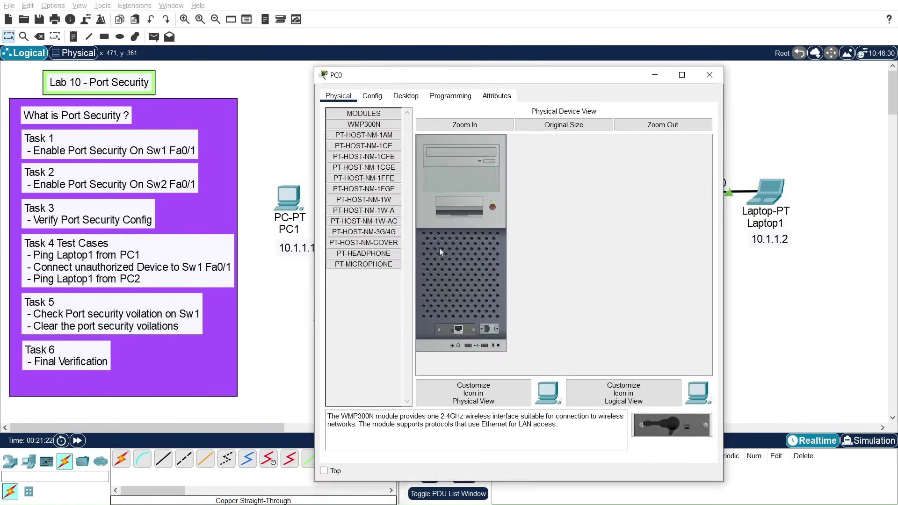
left_click(373, 96)
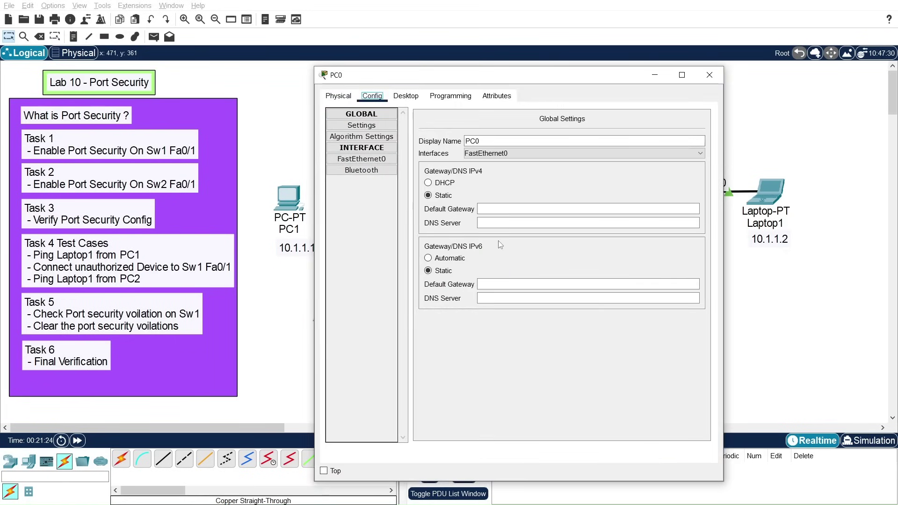
left_click(362, 159)
left_click(572, 205)
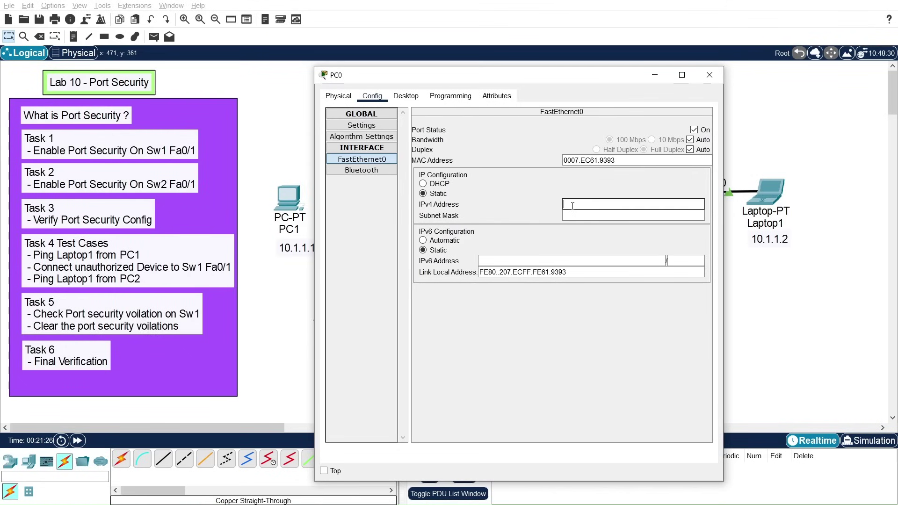
type("10.1.1.3")
left_click(579, 216)
double_click(579, 216)
type("255.255.255.0")
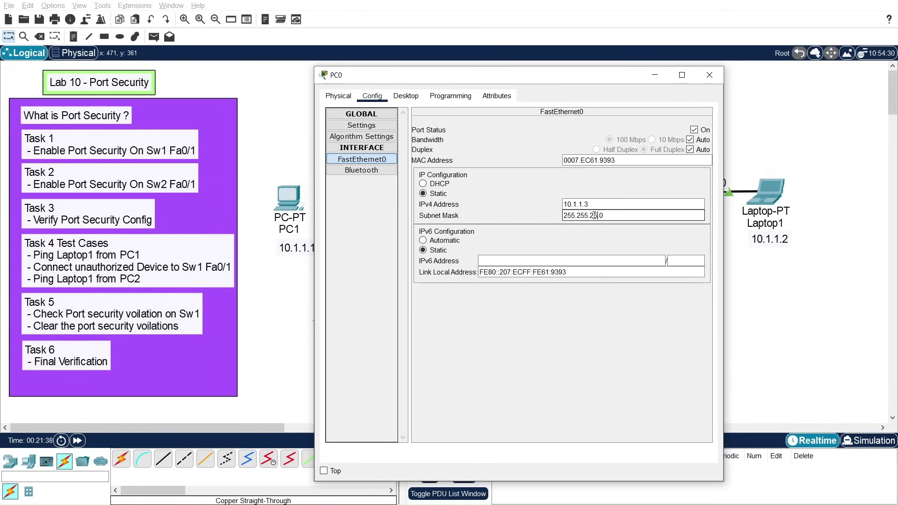
left_click(706, 75)
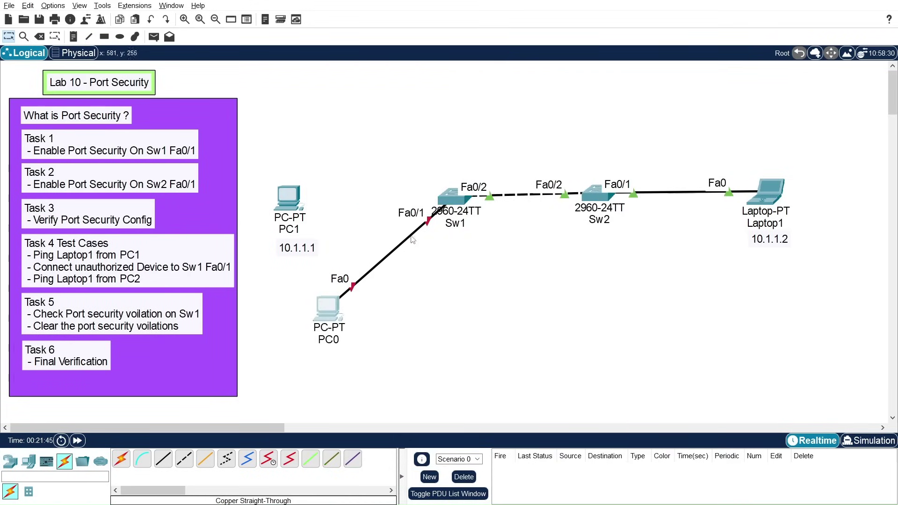
left_click(456, 193)
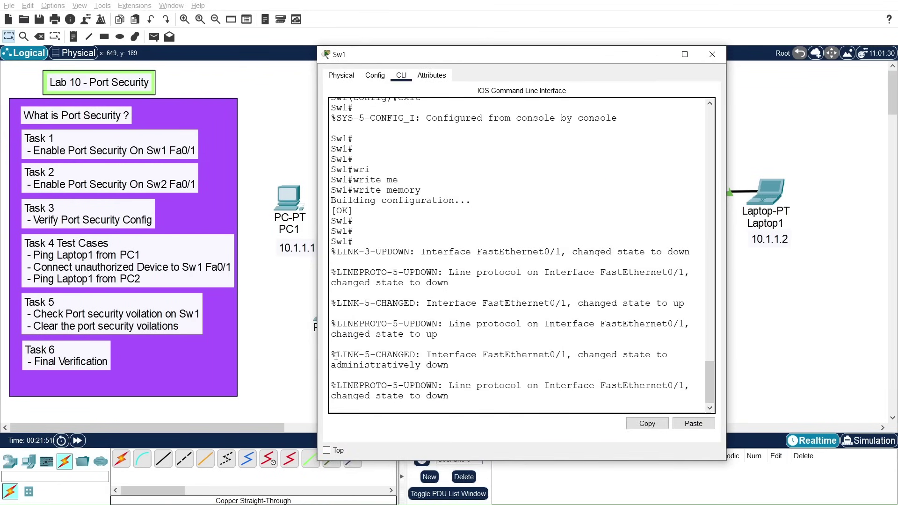
left_click_drag(336, 357, 531, 368)
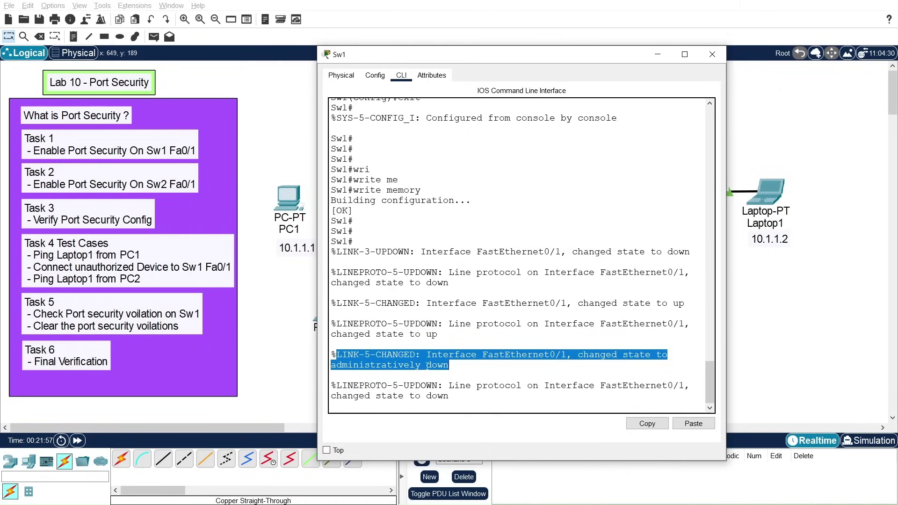
left_click(494, 399)
key("Return")
key("Return")
key("Return")
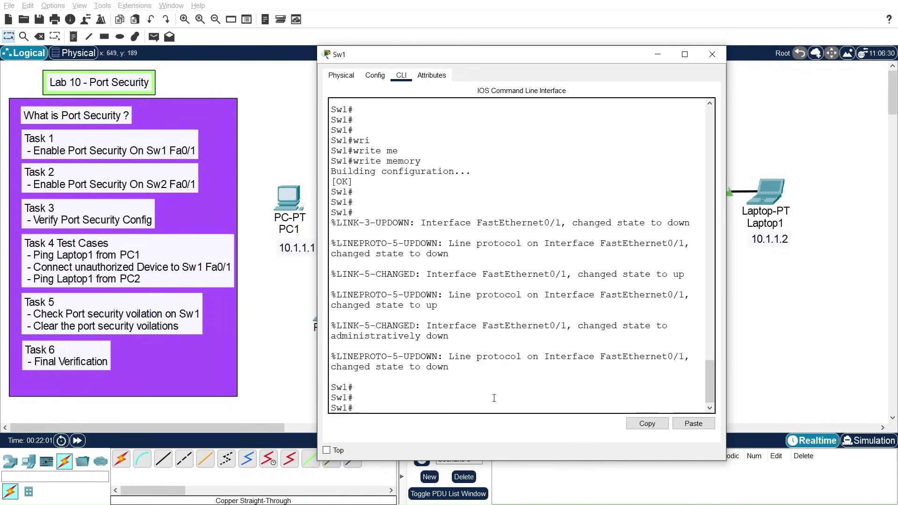
type("show por")
key("Tab")
type("in")
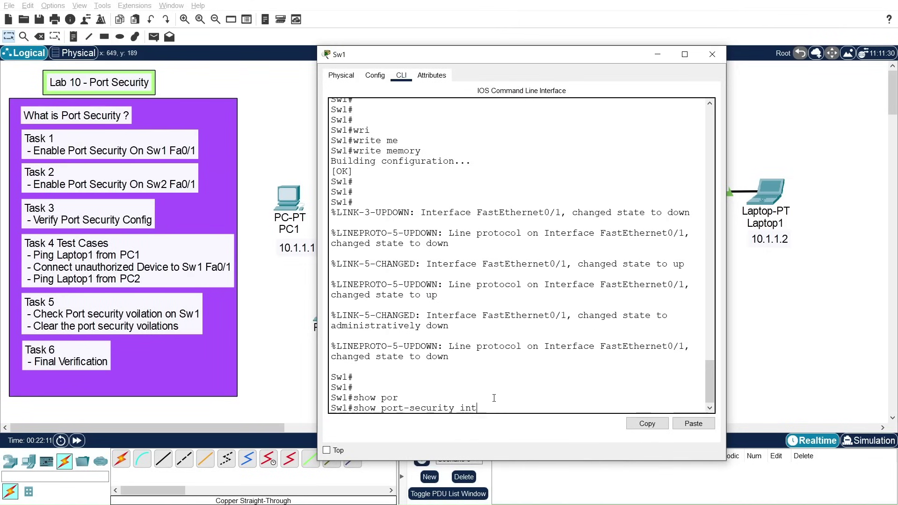
type("t")
key("Tab")
type("fa")
key("Tab")
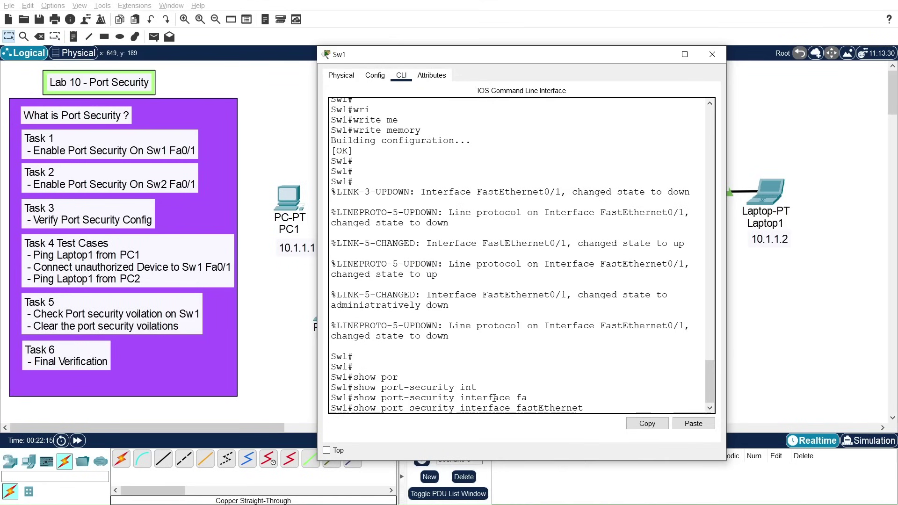
type("0/1")
key("Return")
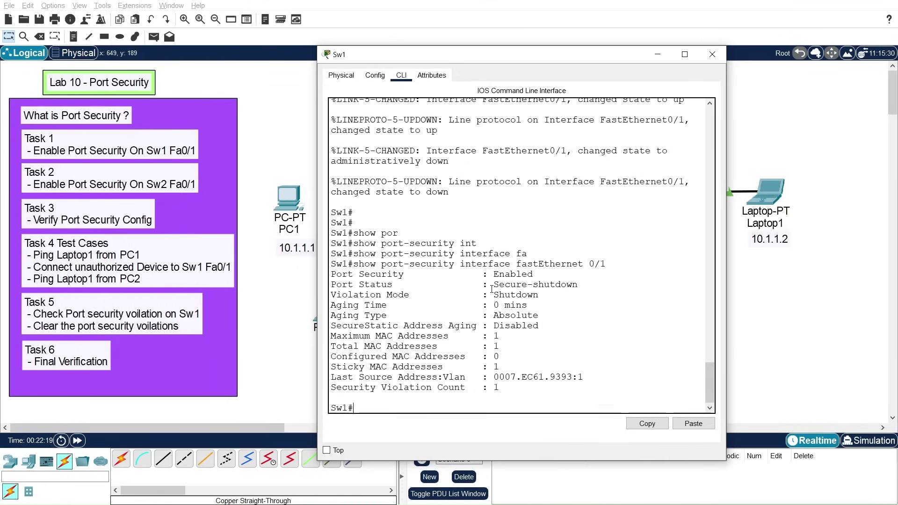
left_click_drag(331, 284, 577, 286)
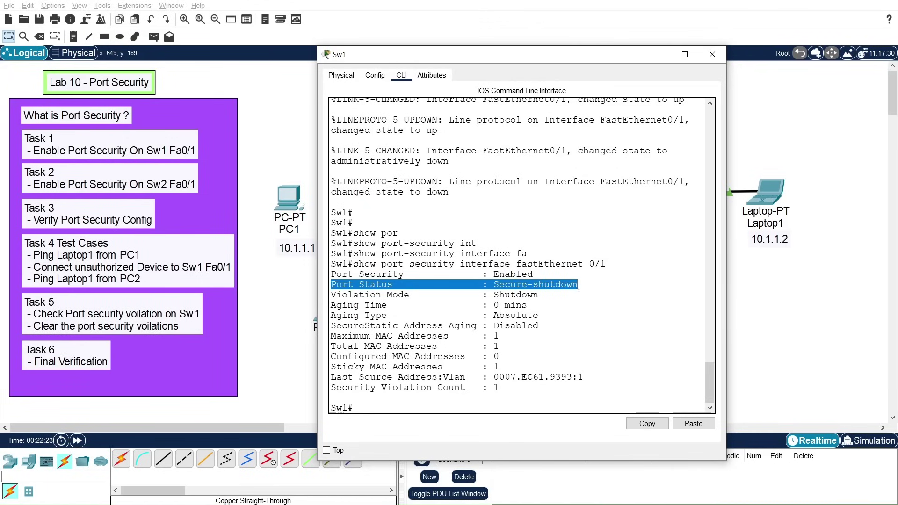
left_click_drag(332, 293, 544, 296)
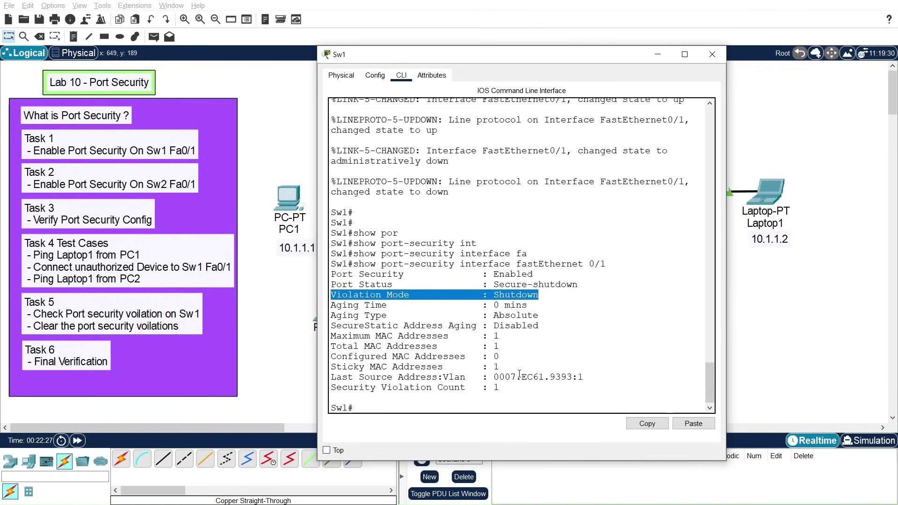
left_click(438, 398)
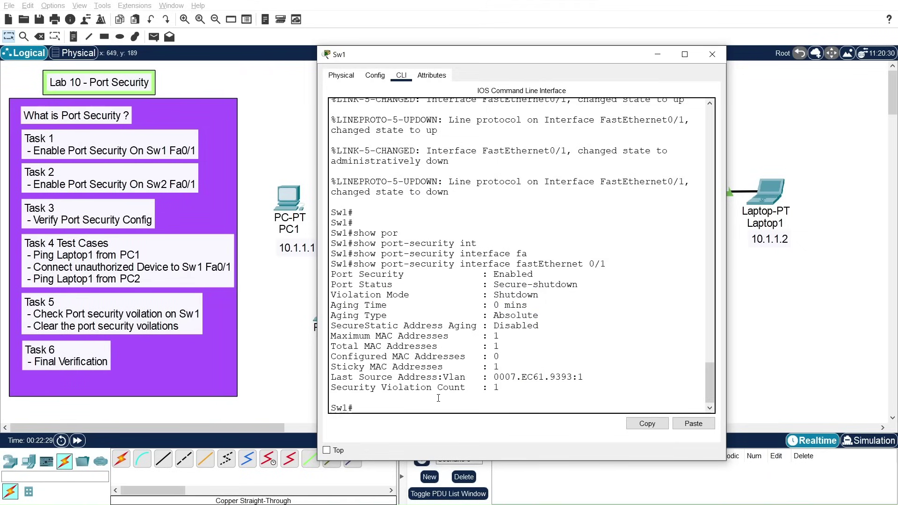
key("Return")
key("Return")
key("Return")
key("Return")
type("show port")
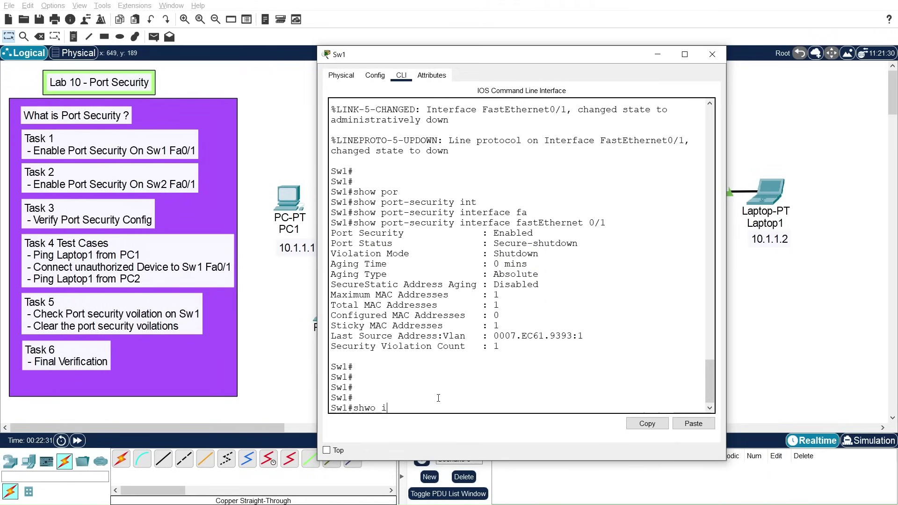
key("BackSpace")
key("BackSpace")
key("BackSpace")
key("BackSpace")
key("BackSpace")
key("BackSpace")
key("BackSpace")
type("ow int")
key("Tab")
type("?")
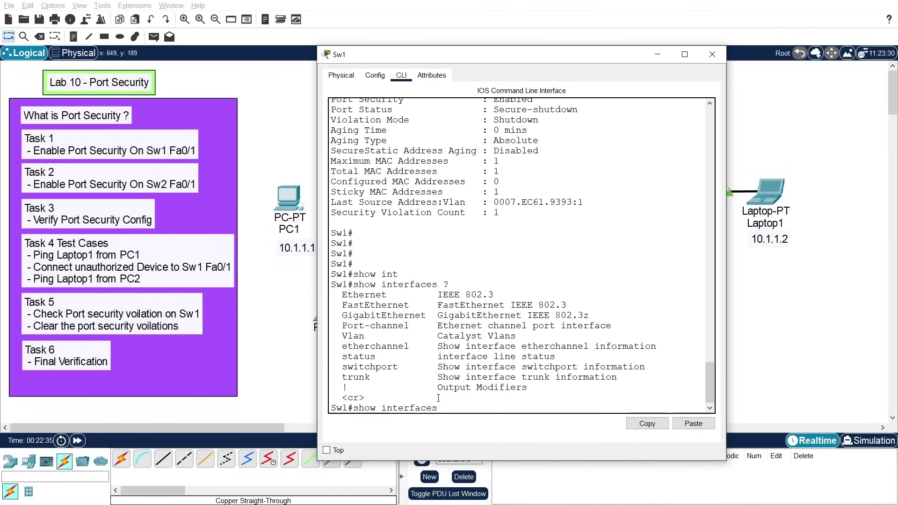
type("status")
key("Return")
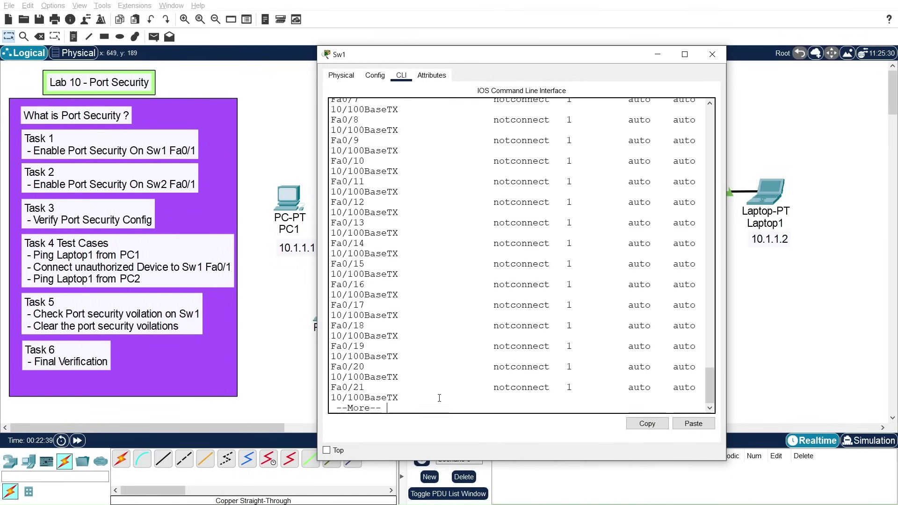
left_click(684, 54)
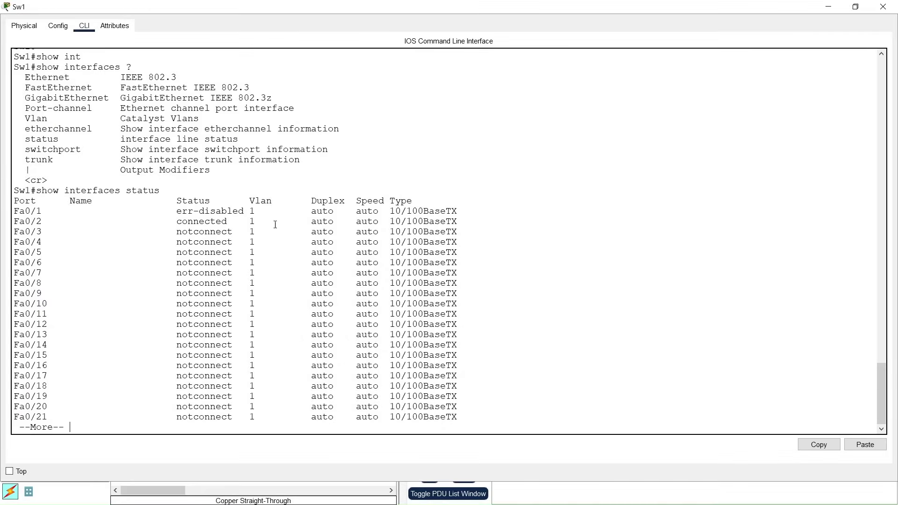
left_click_drag(15, 211, 248, 210)
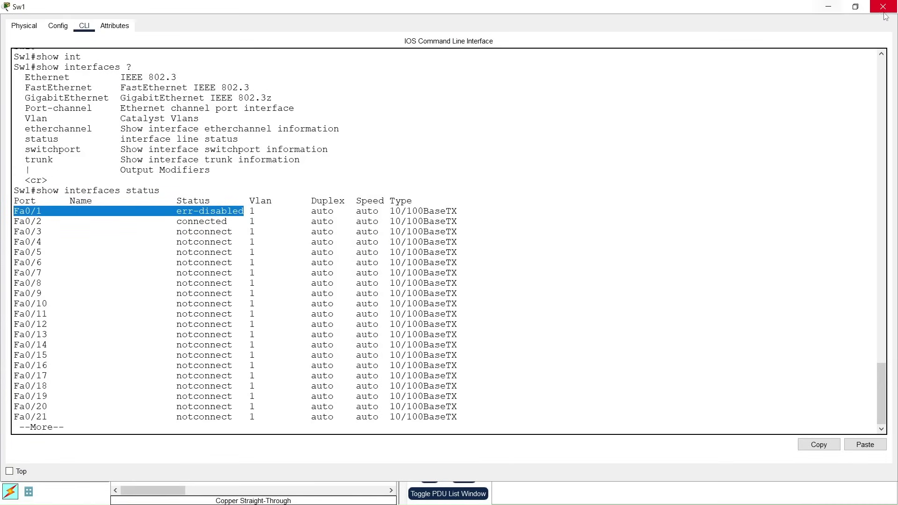
double_click(441, 8)
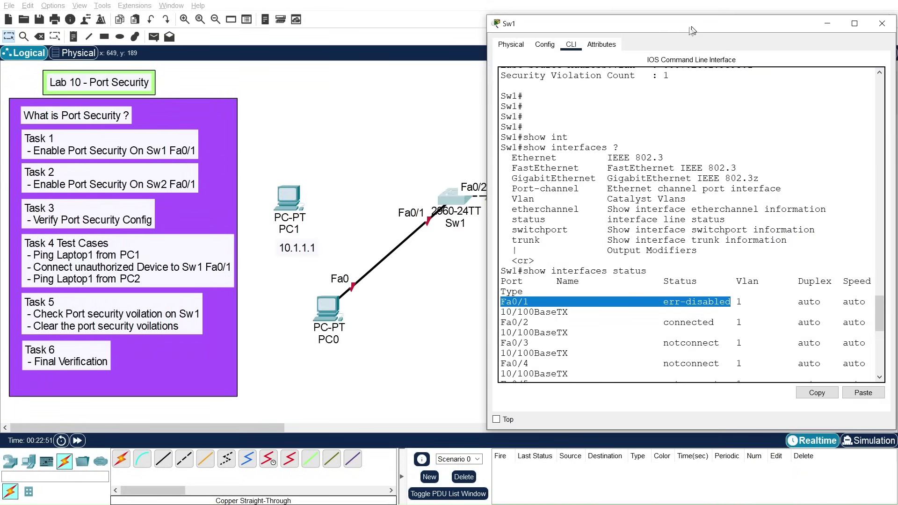
left_click_drag(694, 24, 580, 69)
left_click(768, 67)
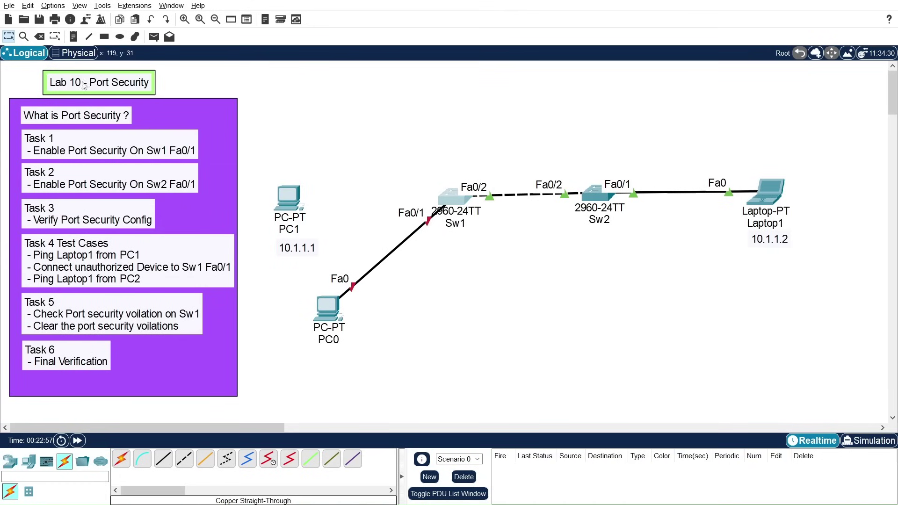
Step: Delete the cable linking PC0 to Sw1, keeping Sw1 itself
left_click(39, 36)
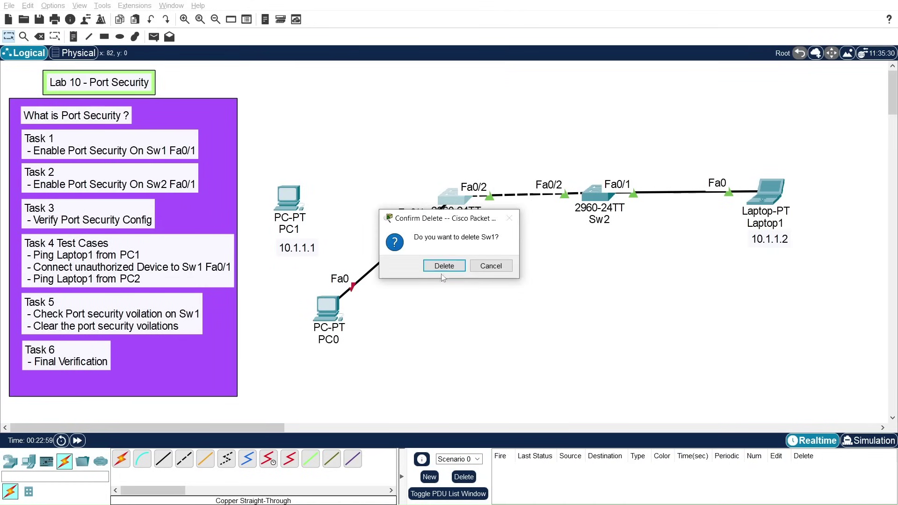
left_click(491, 266)
left_click(39, 37)
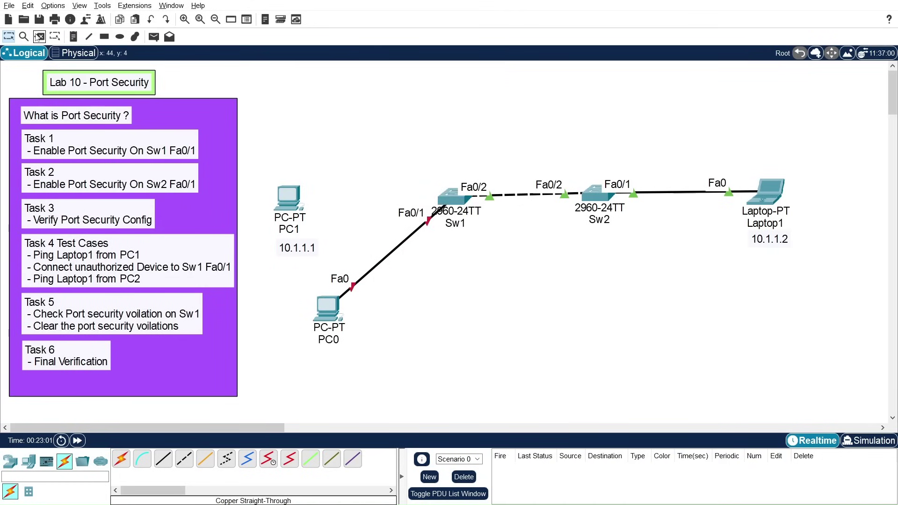
left_click(394, 250)
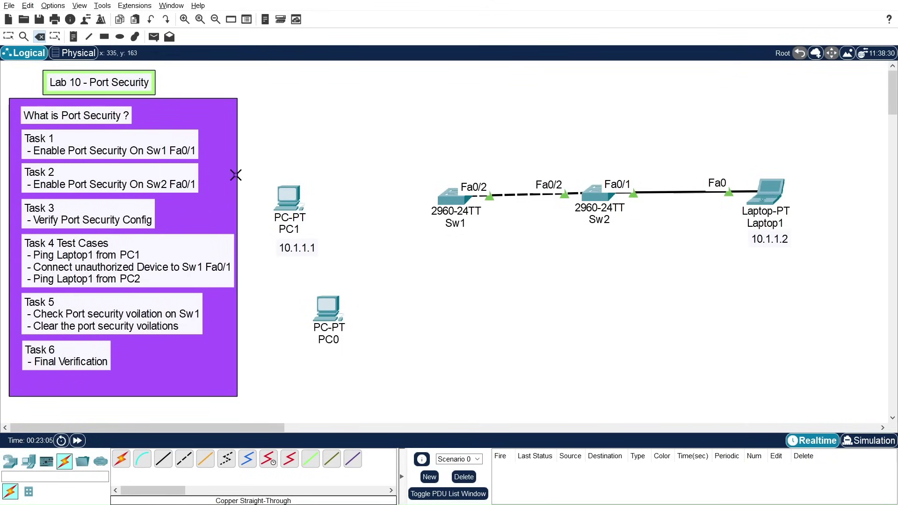
key("Escape")
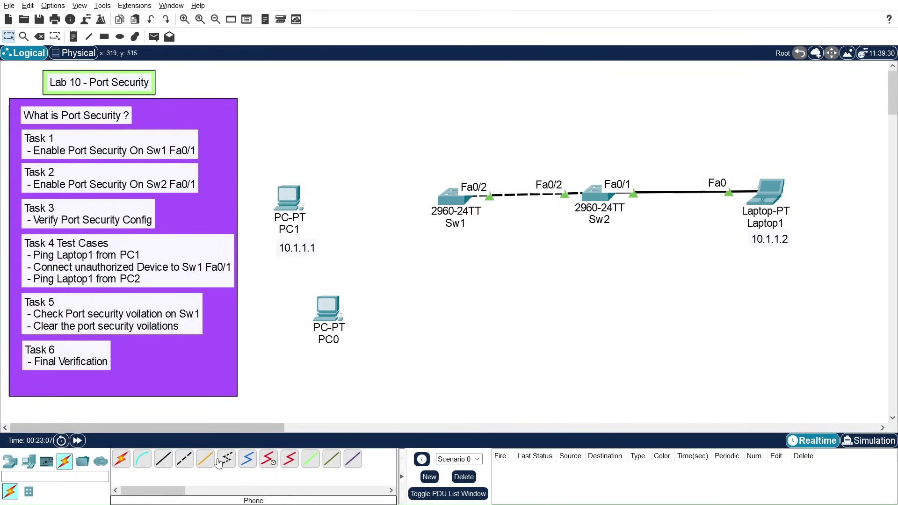
Step: Cable PC1 FastEthernet0 to Sw1 FastEthernet0/1 with copper straight-through, then open Sw1's CLI
left_click(121, 459)
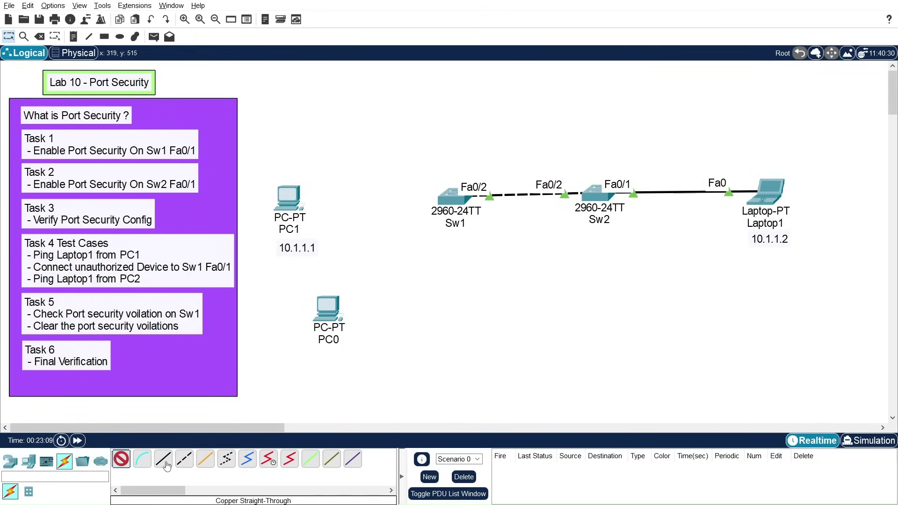
left_click(165, 462)
left_click(295, 197)
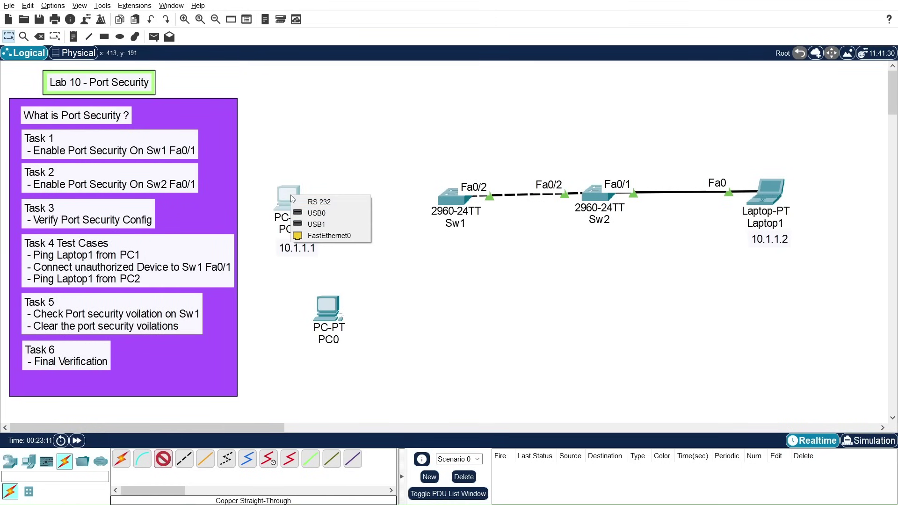
left_click(327, 230)
left_click(441, 199)
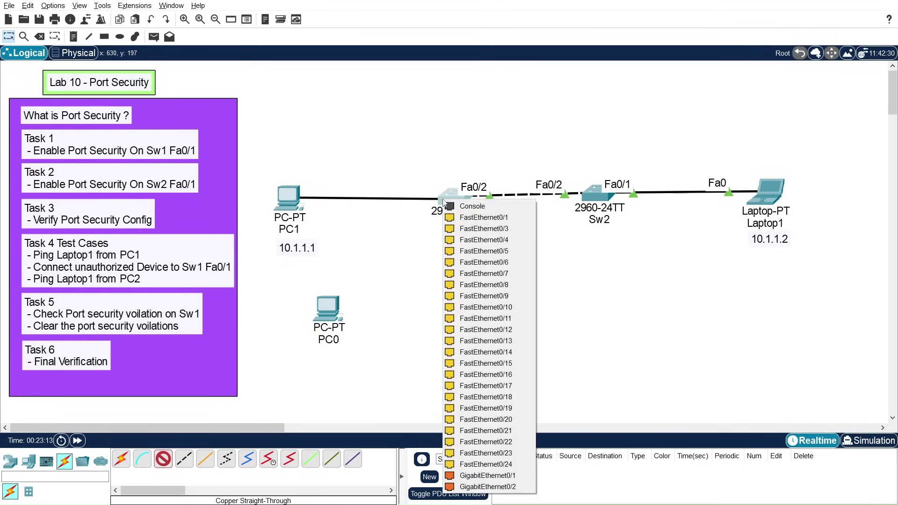
left_click(470, 217)
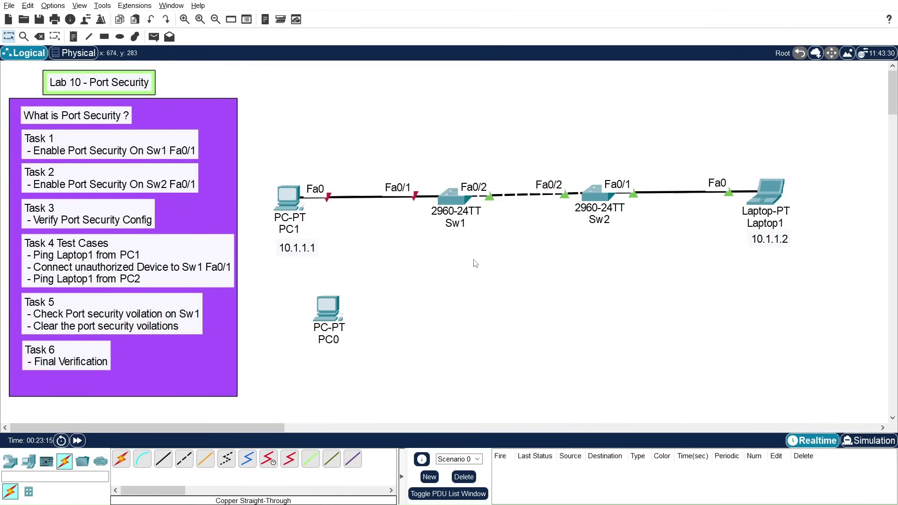
left_click(448, 203)
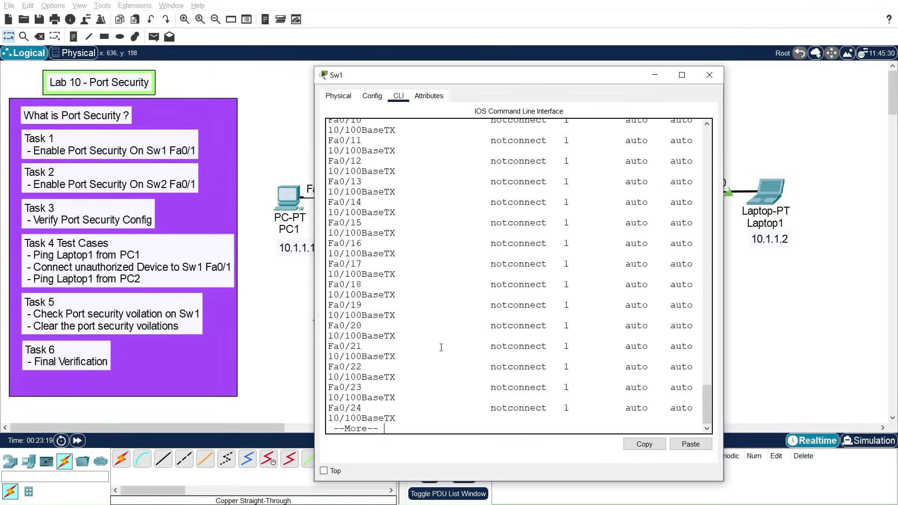
Step: On Sw1, enter conf t and interface configuration for FastEthernet0/1
key("space")
key("Return")
key("Return")
type("conf t")
key("Return")
key("Return")
key("Return")
key("Return")
key("Return")
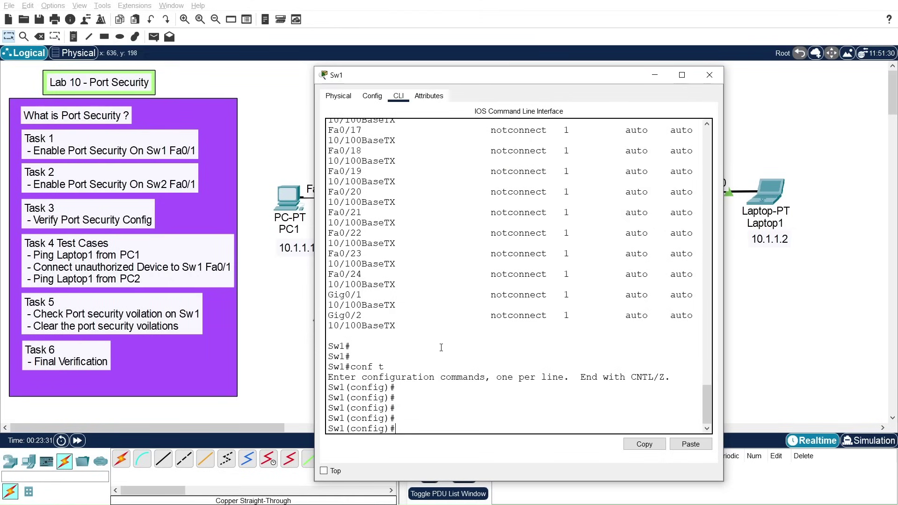
type("t")
key("Tab")
key("BackSpace")
key("BackSpace")
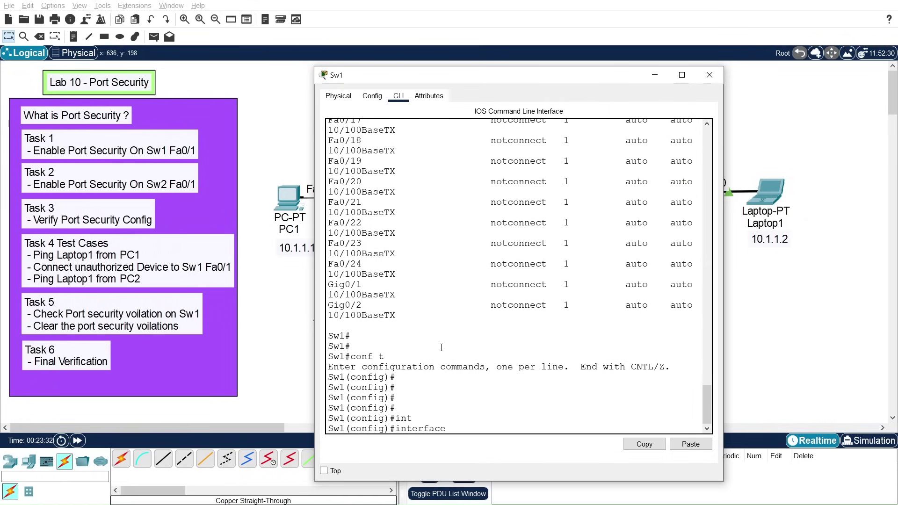
type("fa")
key("Tab")
type("0/")
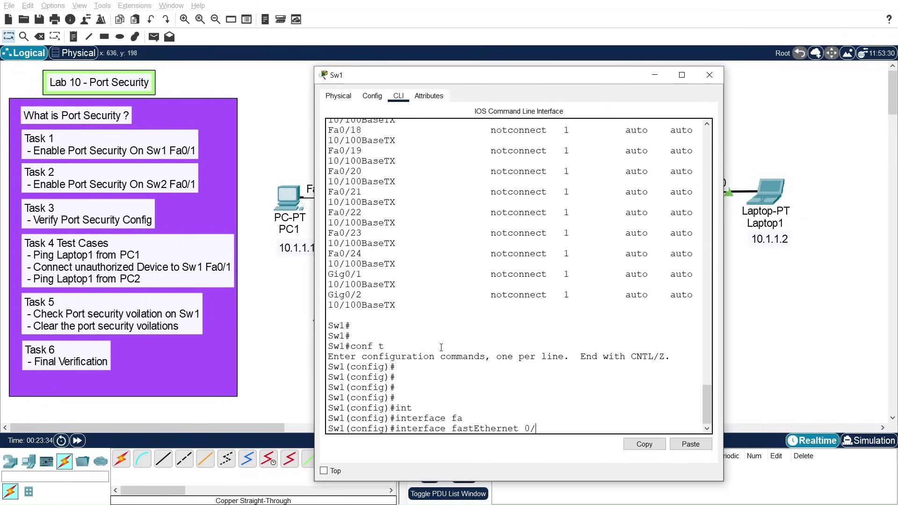
type("1")
key("Return")
key("Return")
key("Return")
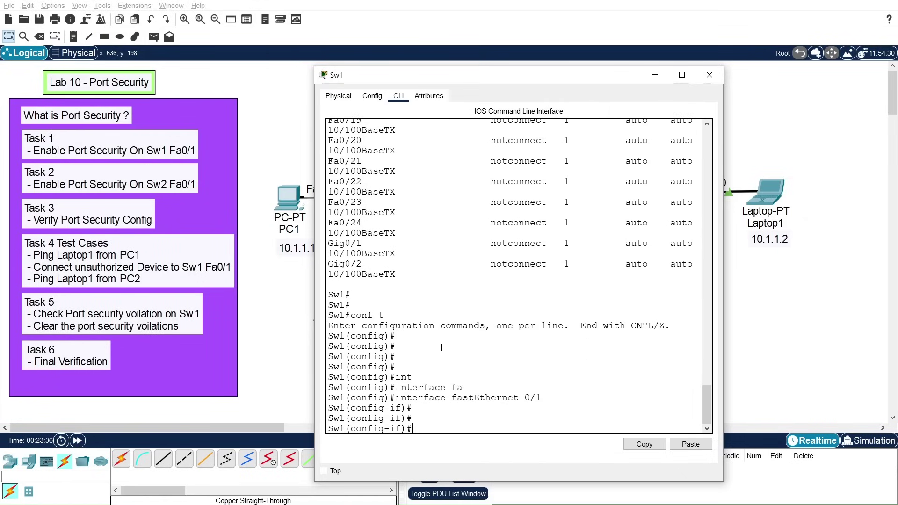
Step: Bounce FastEthernet0/1 with shutdown then no shutdown, and move the CLI window aside
type("shut")
key("Tab")
key("Return")
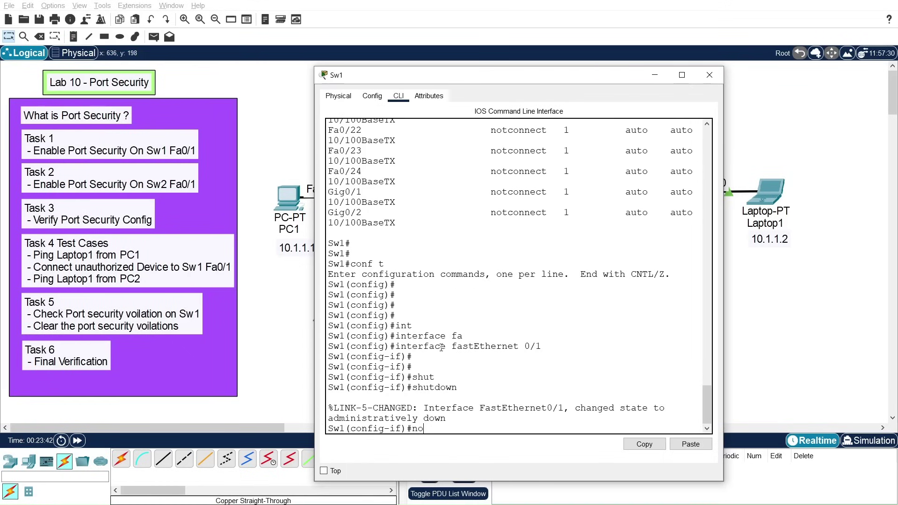
type("no shut")
key("Tab")
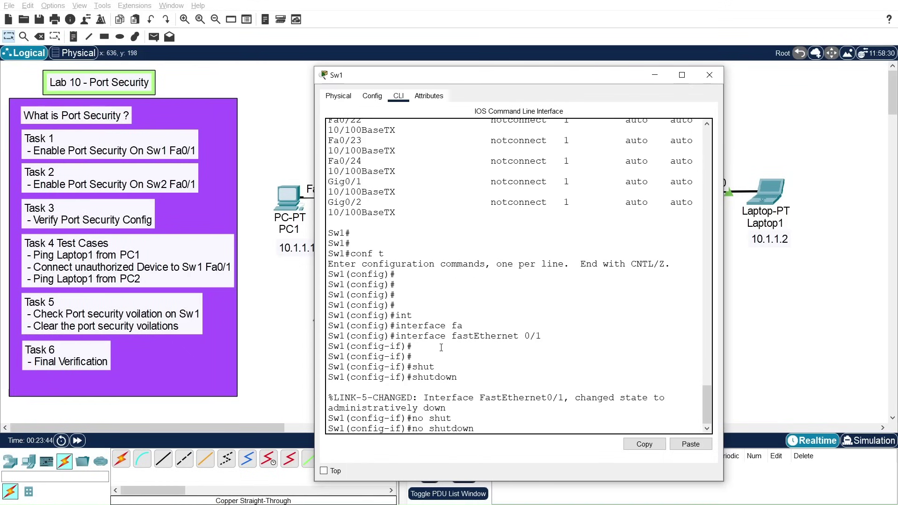
key("Return")
key("Return")
key("Return")
key("Return")
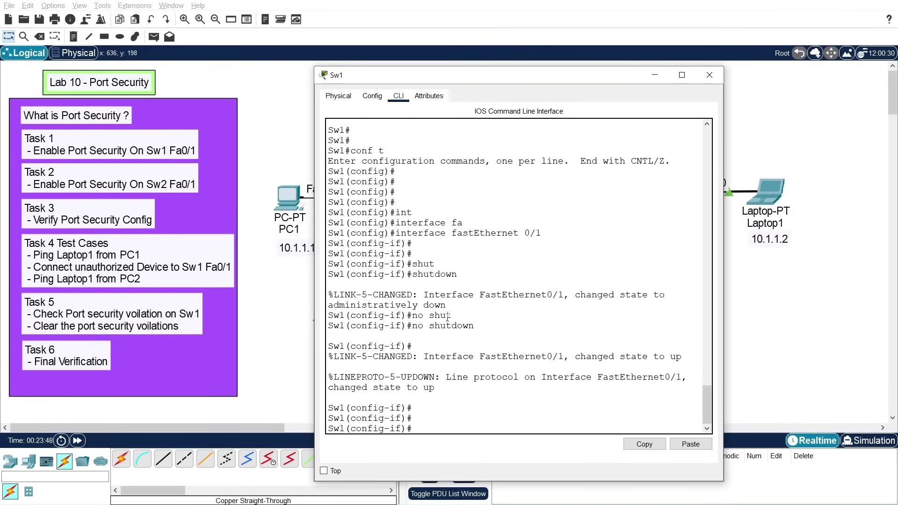
left_click_drag(515, 76, 504, 325)
left_click_drag(465, 325, 585, 89)
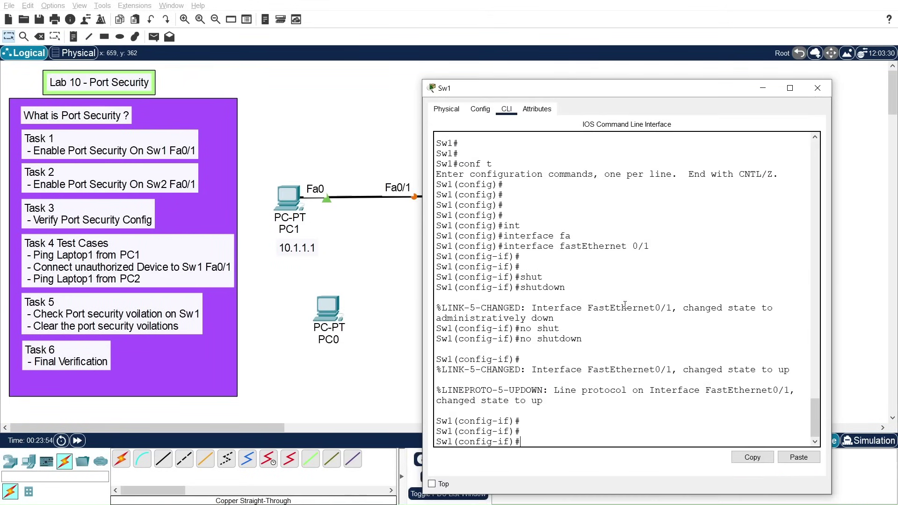
Step: Exit Sw1's interface and global configuration back to privileged EXEC mode
key("Return")
key("Return")
key("Return")
key("Return")
key("Return")
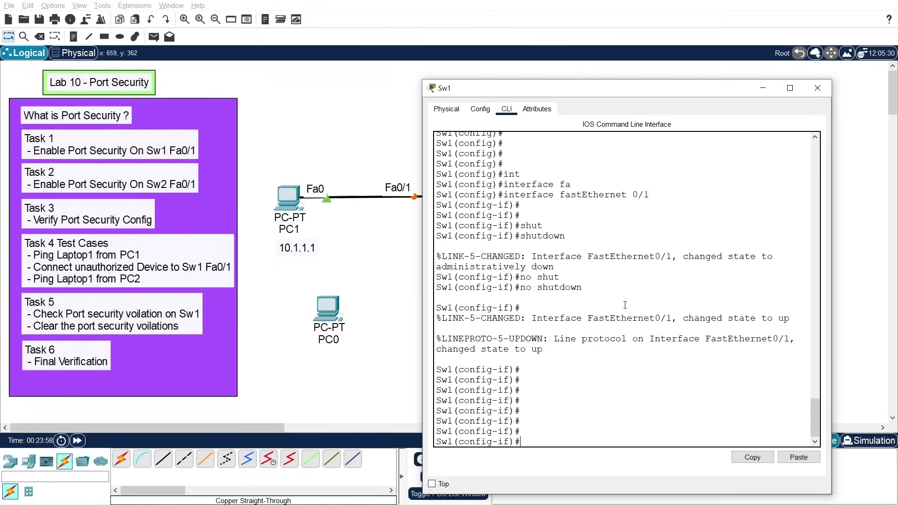
type("show")
type("por")
key("Tab")
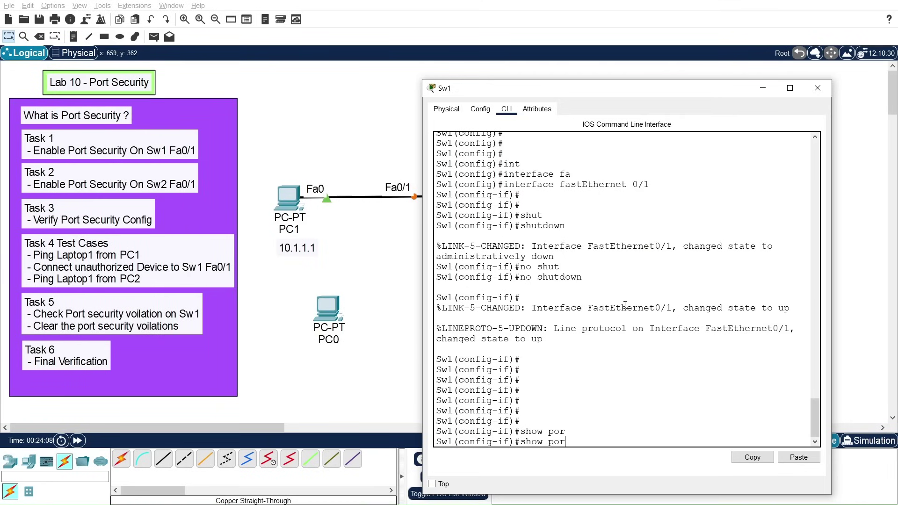
key("BackSpace")
key("BackSpace")
key("BackSpace")
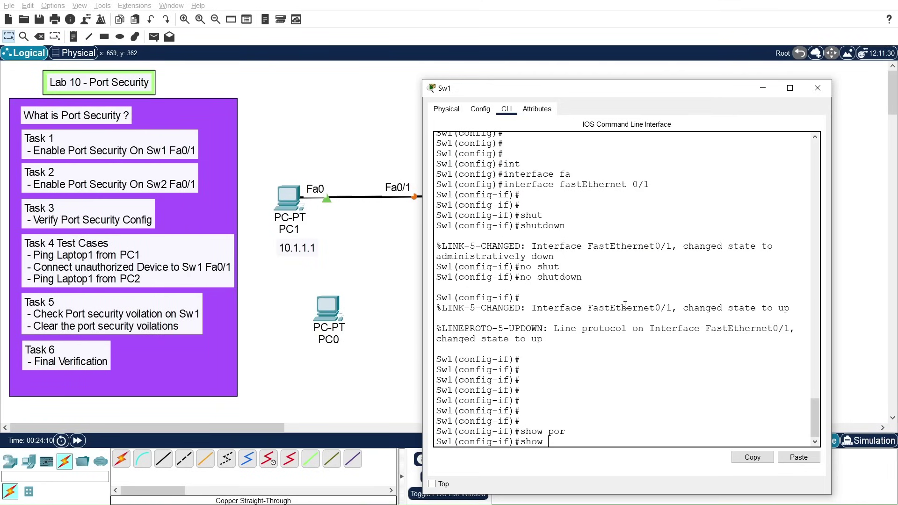
key("BackSpace")
key("BackSpace")
key("BackSpace")
key("BackSpace")
key("BackSpace")
type("exit")
key("Return")
key("Return")
key("Return")
type("s")
key("BackSpace")
type("exit")
key("Return")
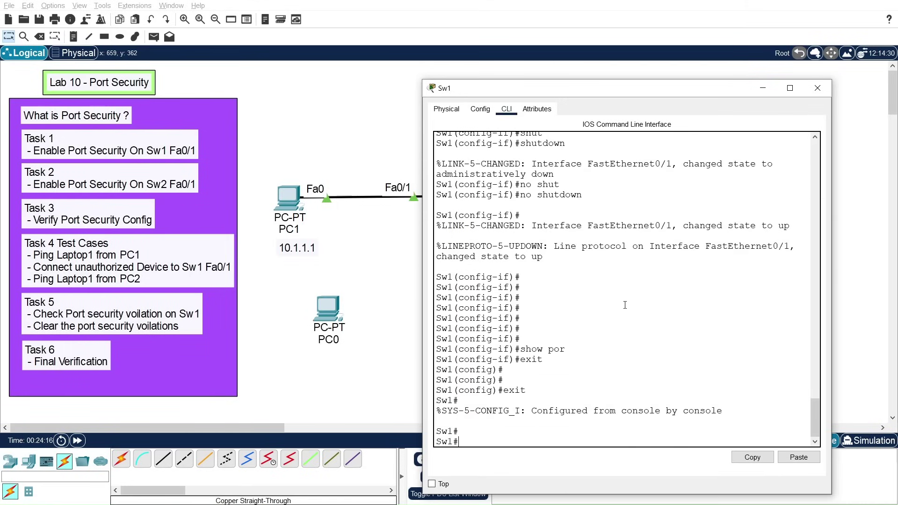
key("Return")
Step: Run show port-security interface fa0/1, confirm Secure-up with 0 violations, then close Sw1's window
type("slh")
type("how por")
key("Tab")
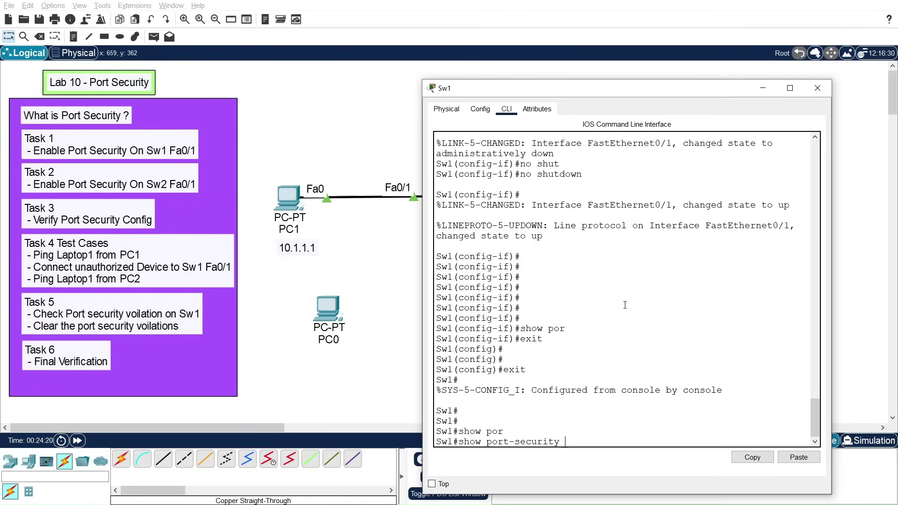
type("int")
key("Tab")
type("fa")
key("Tab")
type("0")
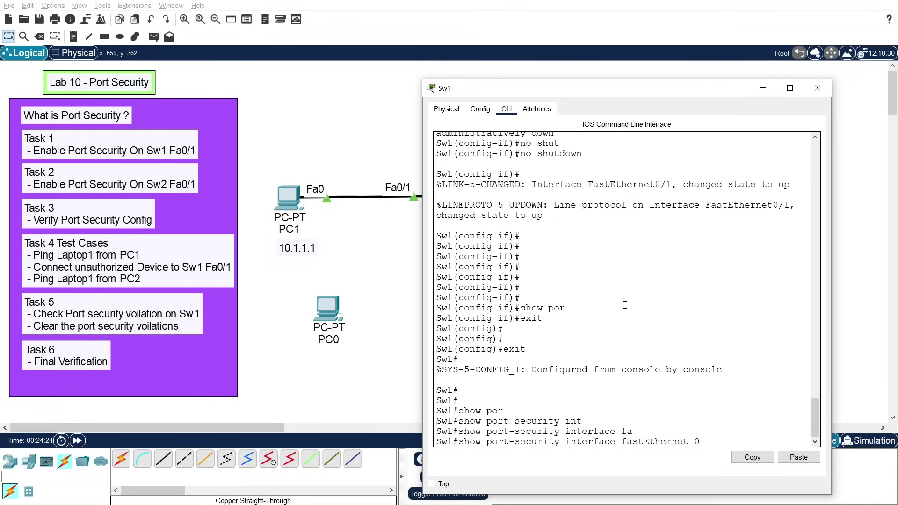
type("/1")
key("Return")
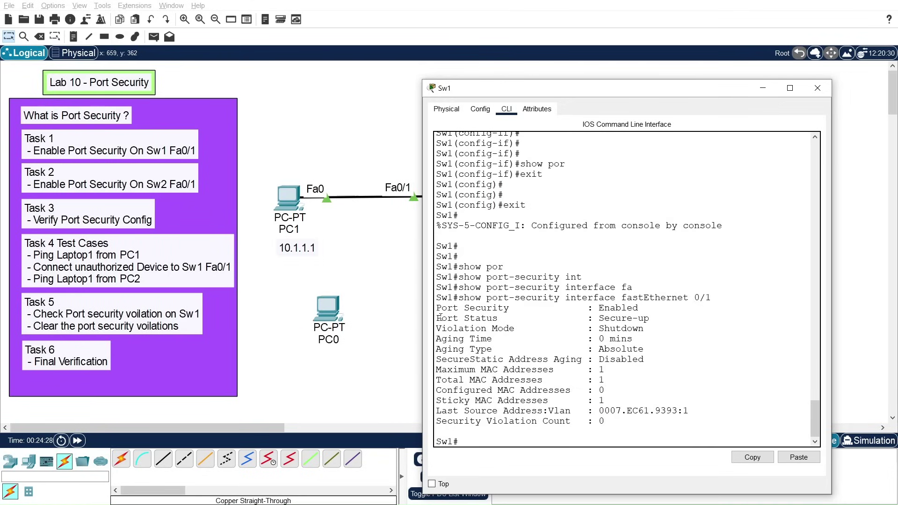
left_click_drag(438, 318, 645, 318)
left_click(640, 318)
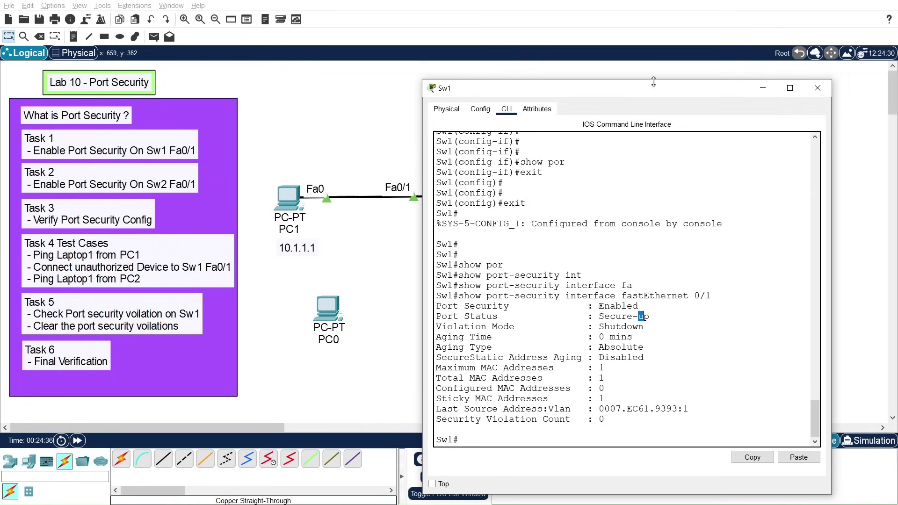
left_click_drag(647, 92, 672, 74)
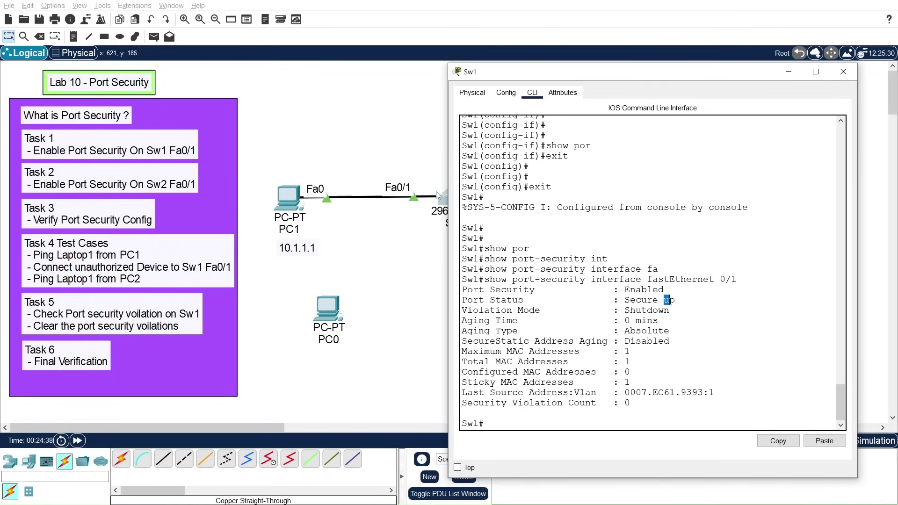
left_click(844, 71)
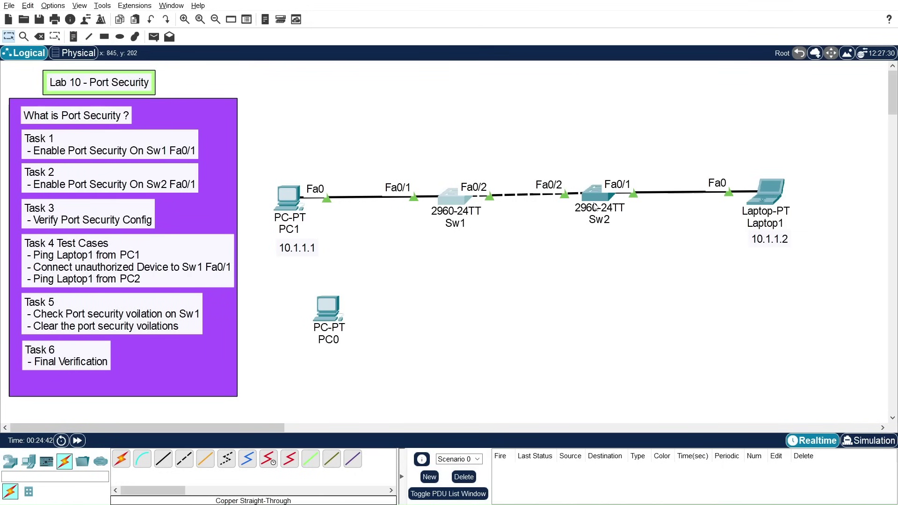
Step: Open the Lab 11 - EtherChannel Configuration .pkt file, replacing the Port Security lab
mouse_move(595, 206)
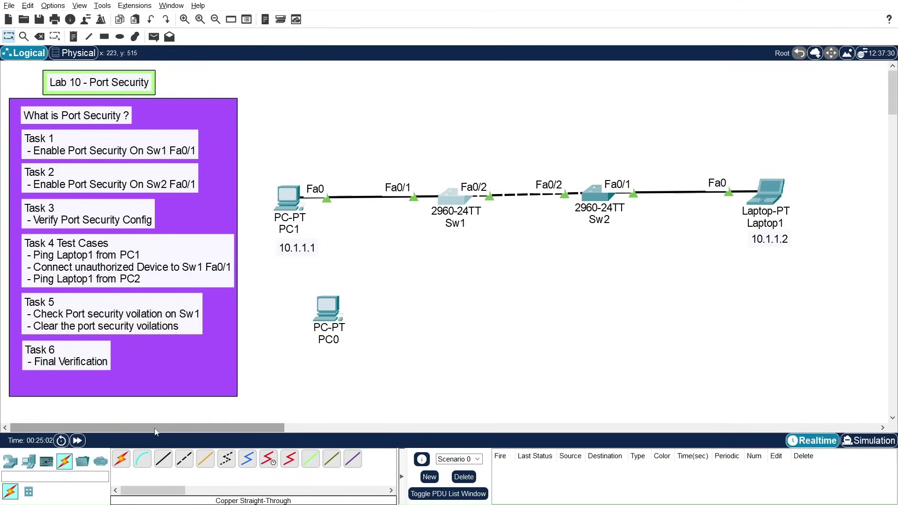
mouse_move(154, 432)
left_mouse_down()
mouse_move(164, 428)
mouse_move(144, 428)
left_mouse_up()
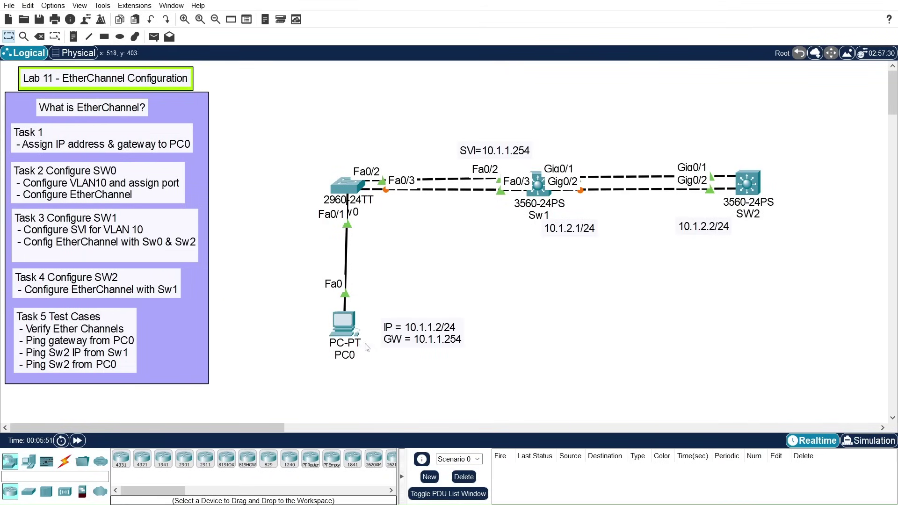
left_click(346, 328)
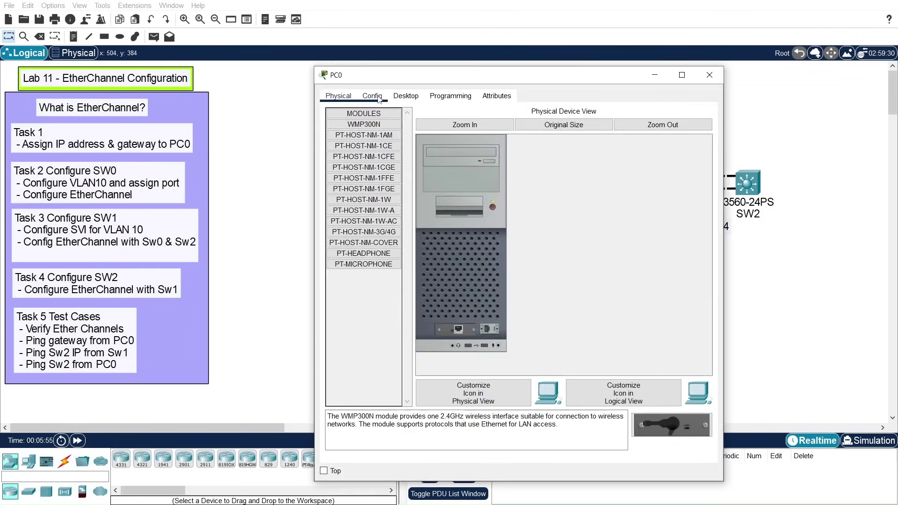
left_click(372, 96)
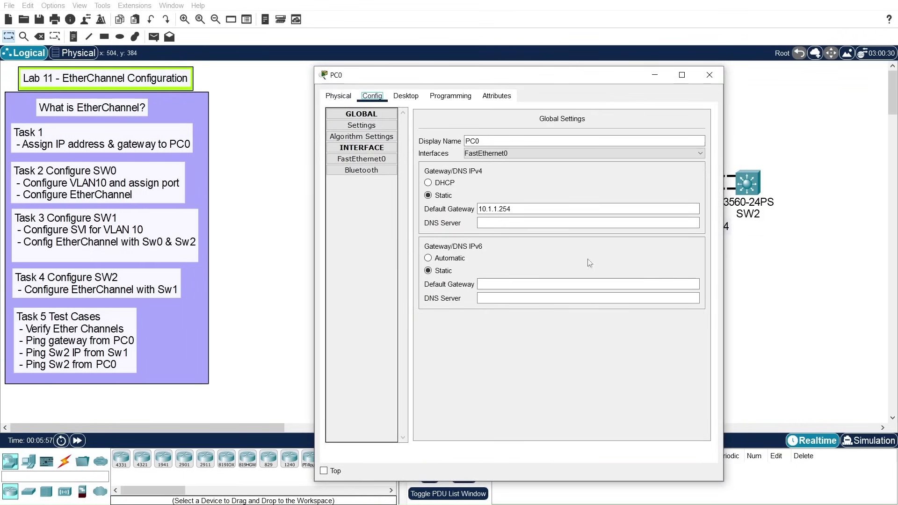
left_click(528, 210)
left_click(374, 162)
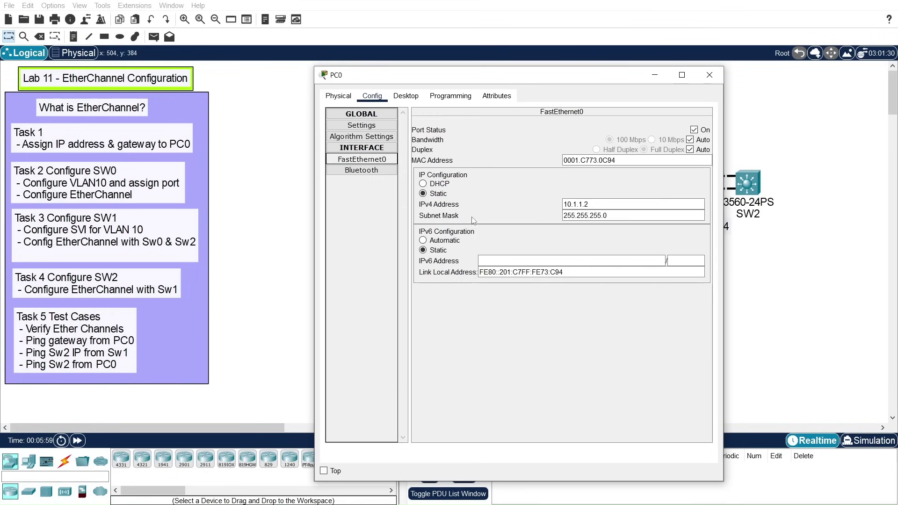
left_click(709, 75)
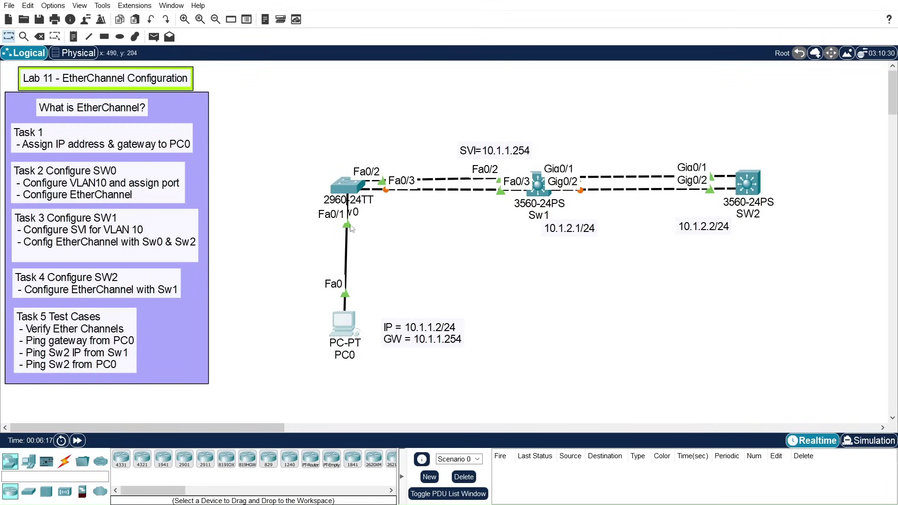
Step: Open the first switch's CLI, run enable and conf t, and set hostname Sw0
left_click(351, 187)
left_click_drag(487, 82, 660, 64)
left_click(574, 80)
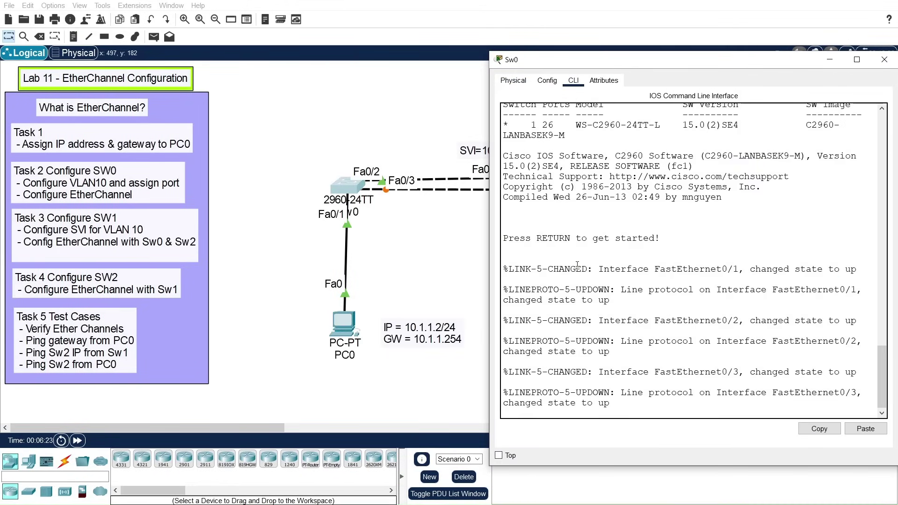
key("Return")
key("Return")
key("Return")
type("en")
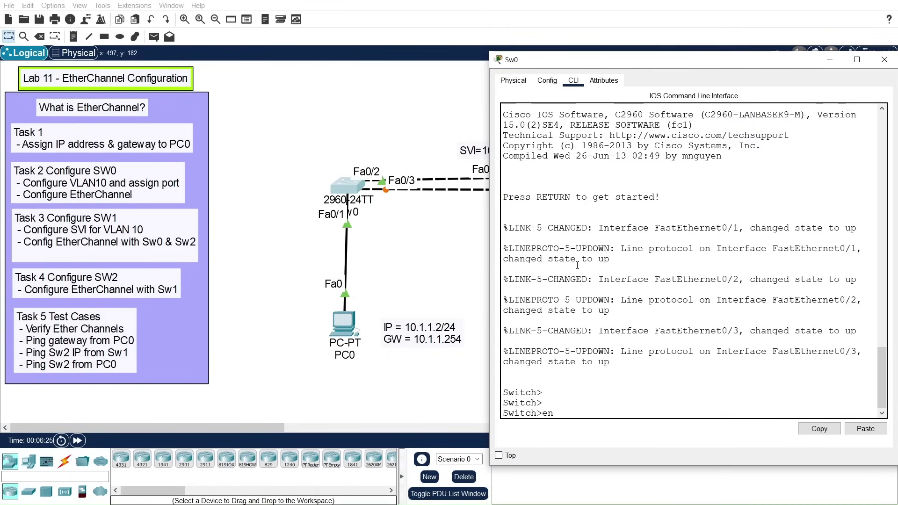
key("Return")
key("Return")
type("conf t")
key("Return")
key("Return")
key("Return")
type("host")
key("Tab")
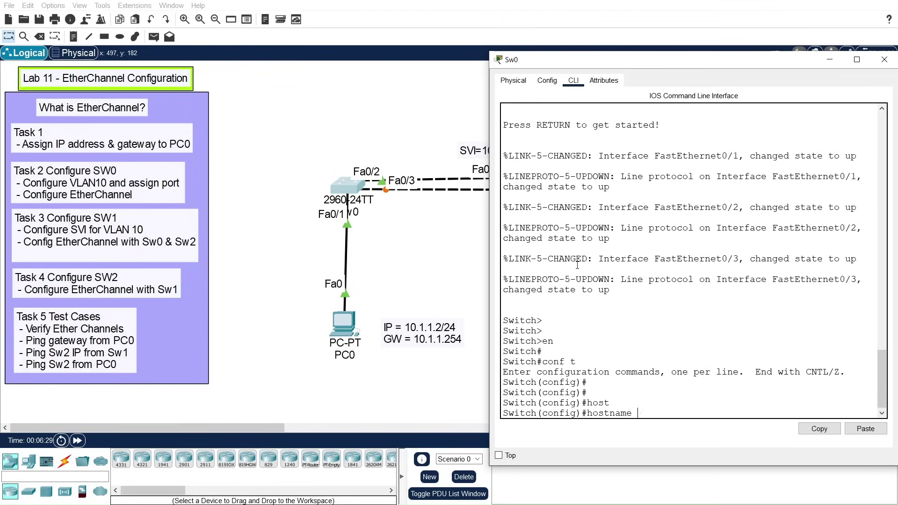
type("Sw0")
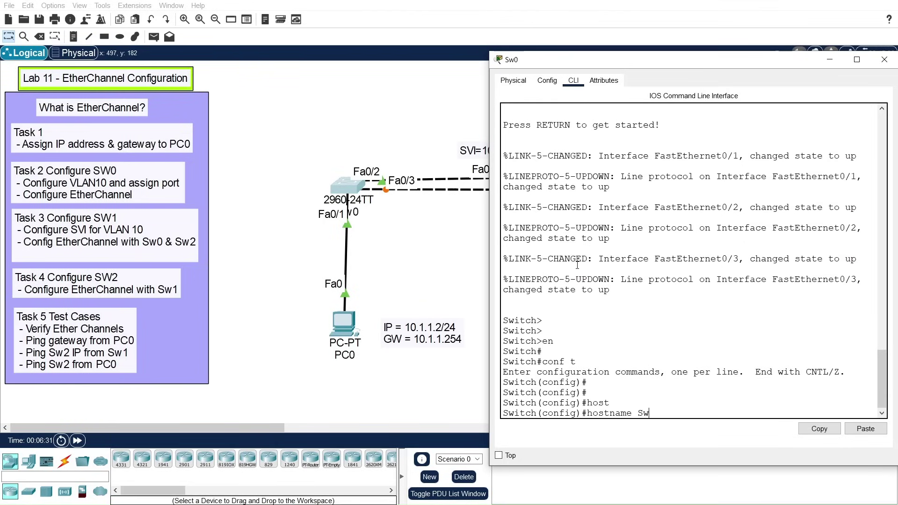
key("Return")
key("Return")
key("Return")
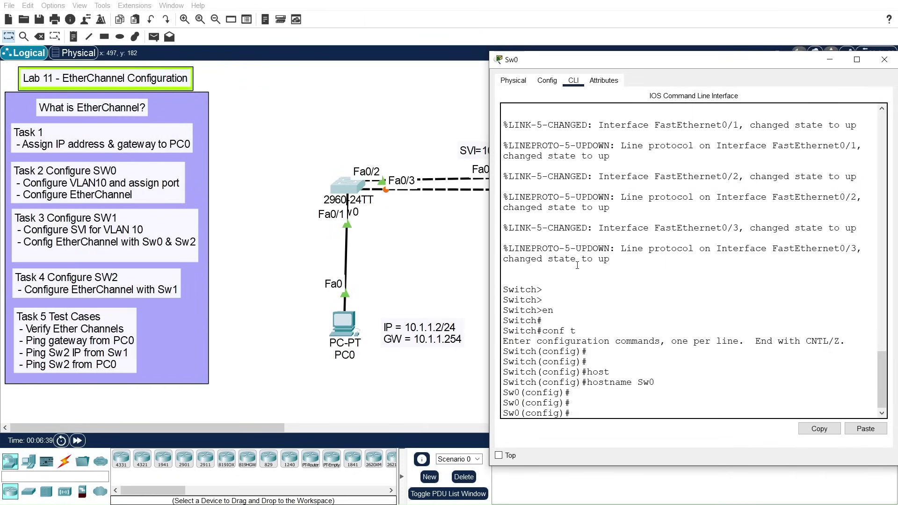
Step: Create VLAN 10 on Sw0 and name it PC0-VLAN
type("vlan")
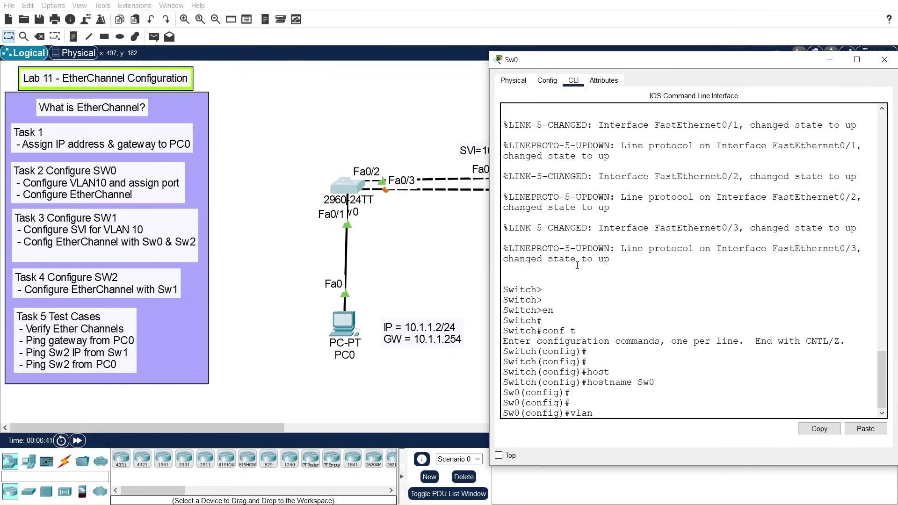
type(" 10")
key("Return")
key("Return")
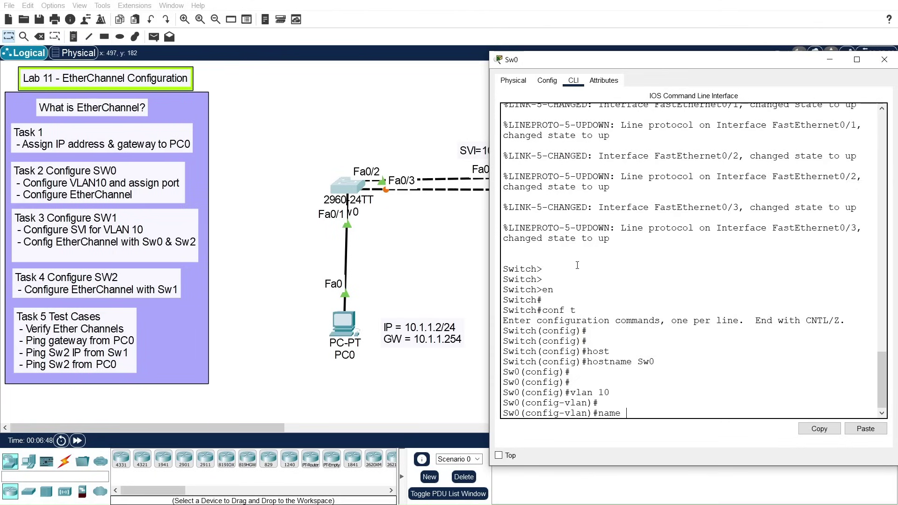
type("name PC0-VLAN")
key("Return")
key("Return")
key("Return")
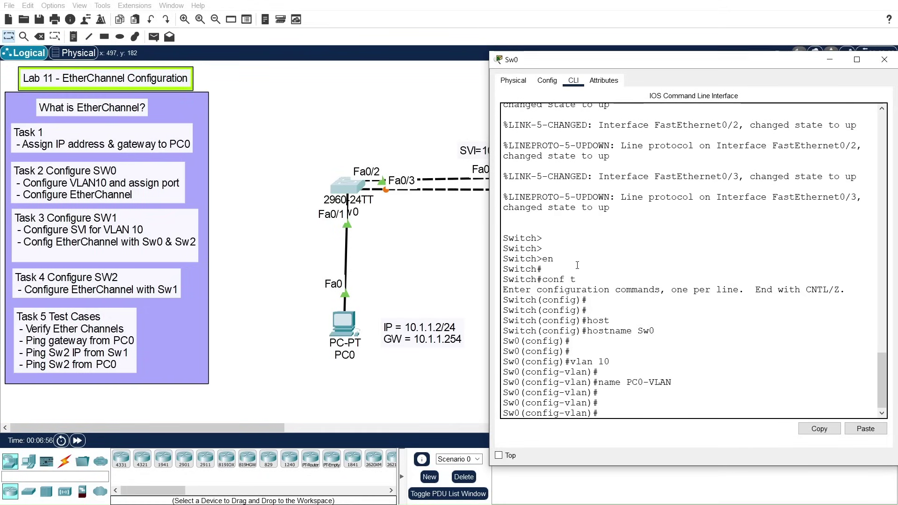
type("exit")
key("Return")
key("Return")
key("Return")
key("Return")
Step: Set FastEthernet0/1 to switchport mode access
type("int")
key("Tab")
type("fa")
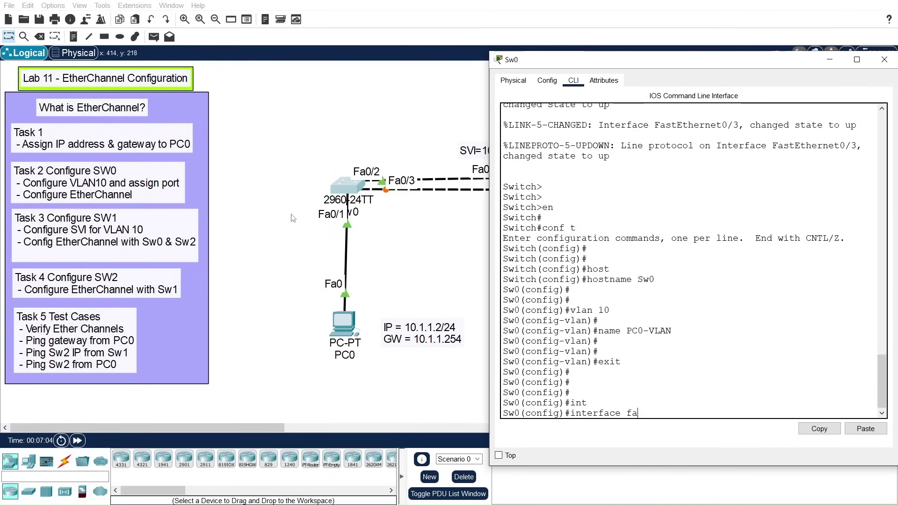
key("Tab")
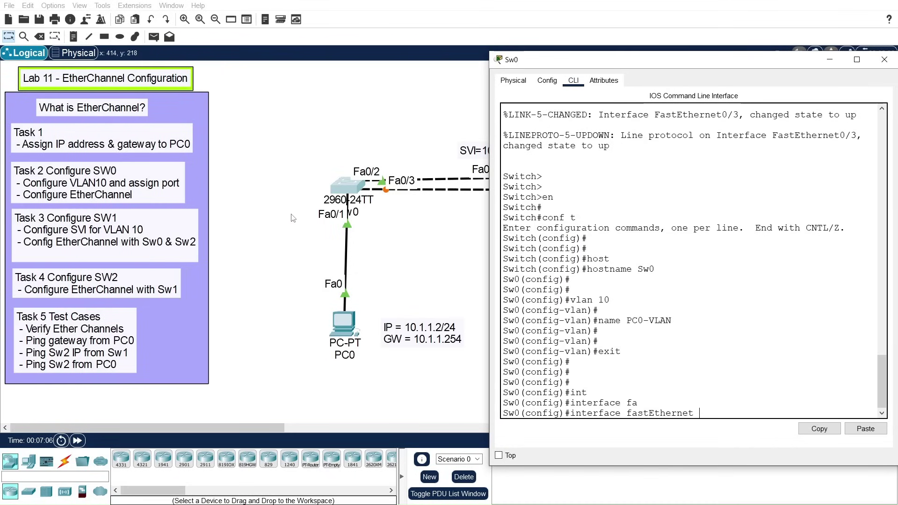
type("0/1")
key("Return")
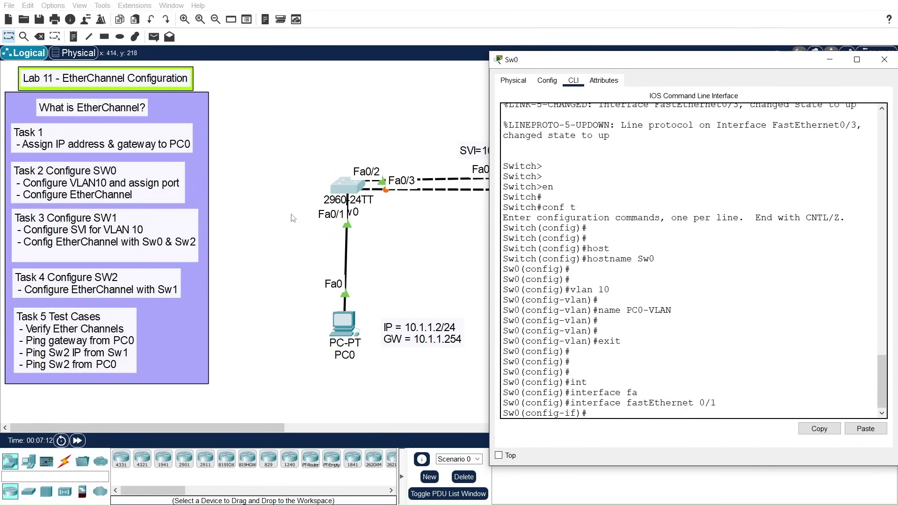
type("swi")
key("Tab")
type("mod")
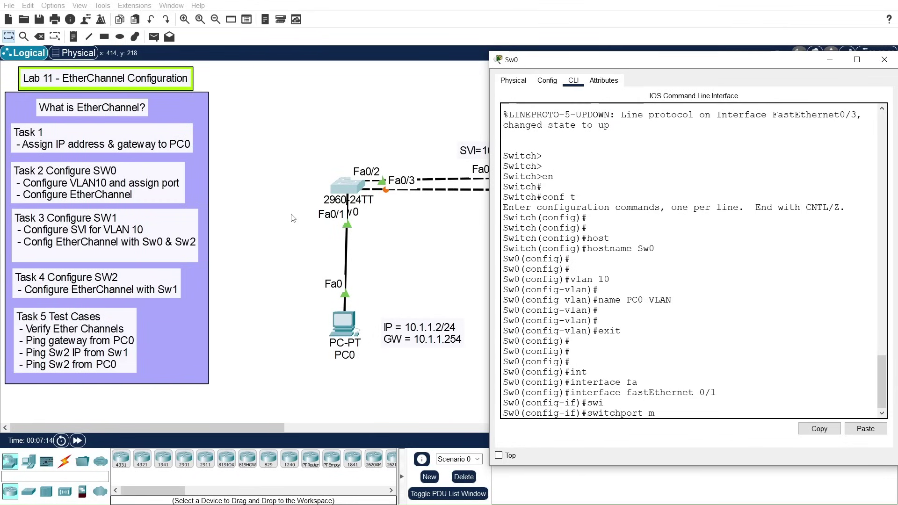
key("Tab")
type("acc")
key("Tab")
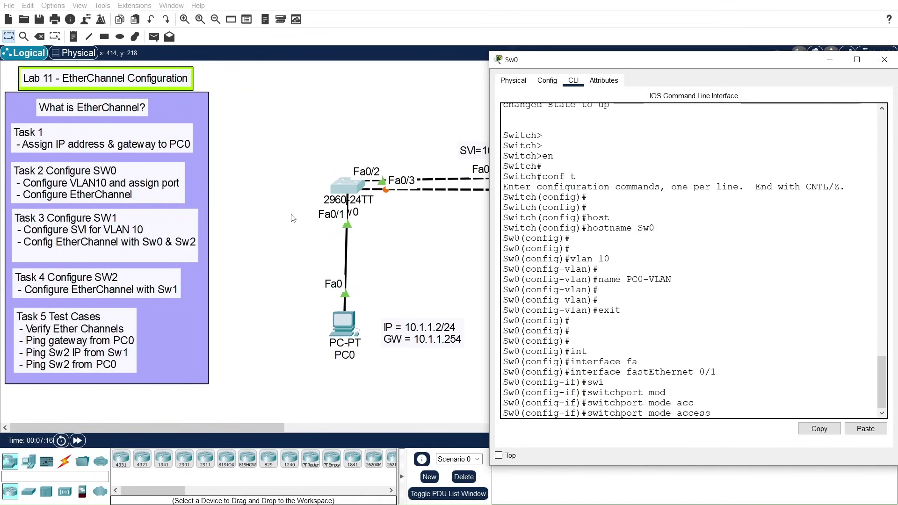
key("Return")
key("Return")
Step: Assign FastEthernet0/1 to access VLAN 10 and exit the interface
type("swi")
key("Tab")
type("acc")
key("Tab")
type("vl")
key("Tab")
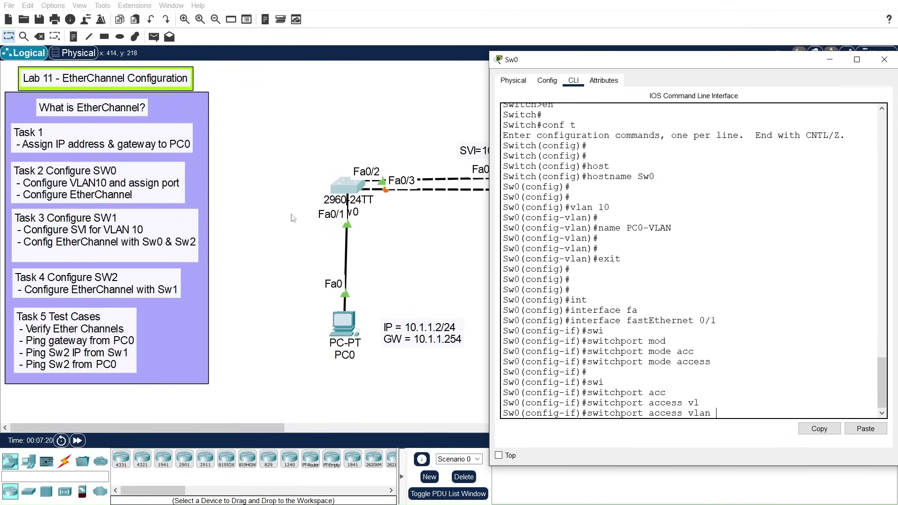
type("10")
key("Return")
key("Return")
key("Return")
type("e")
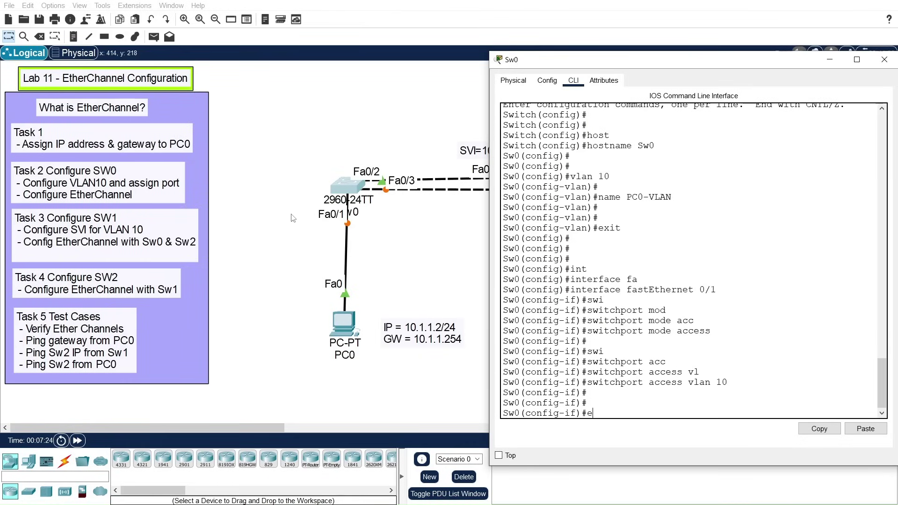
type("xit")
key("Return")
key("Return")
key("Return")
key("Return")
key("Return")
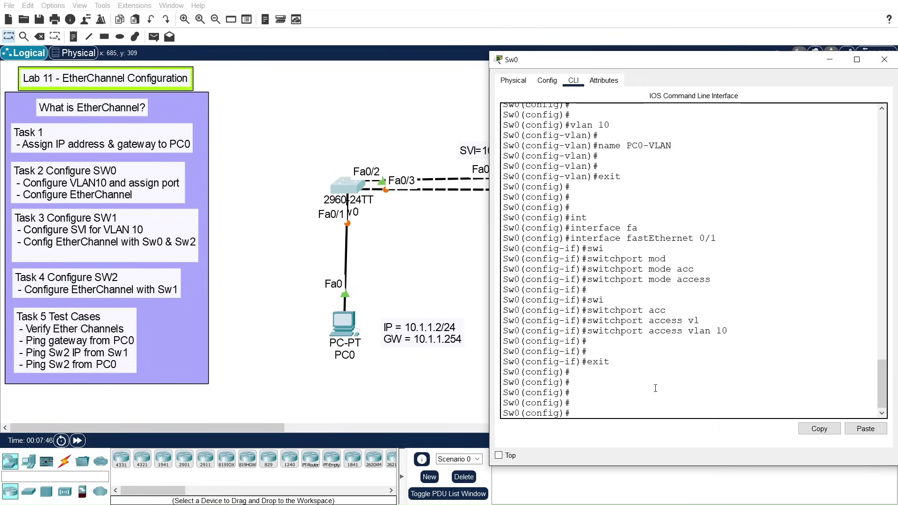
Step: Select interface range FastEthernet0/2-3 on Sw0
key("Tab")
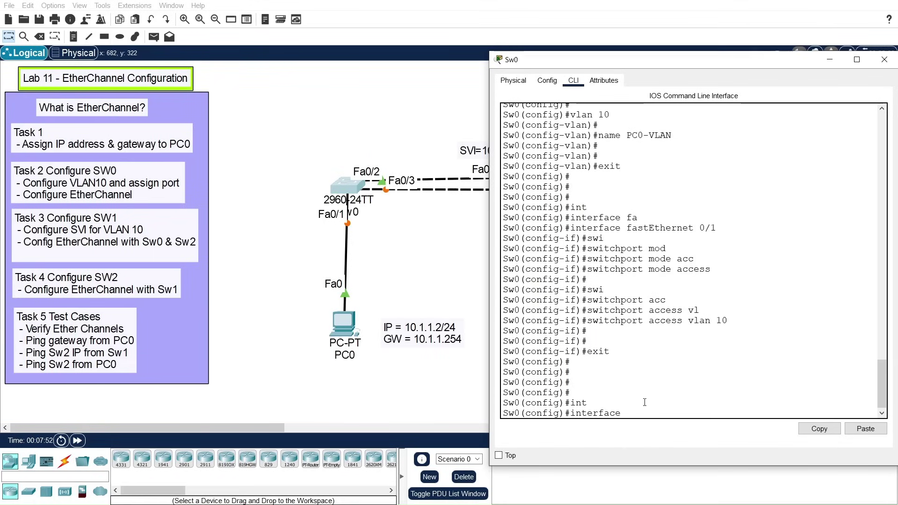
type("n")
key("Tab")
type("fa")
key("Tab")
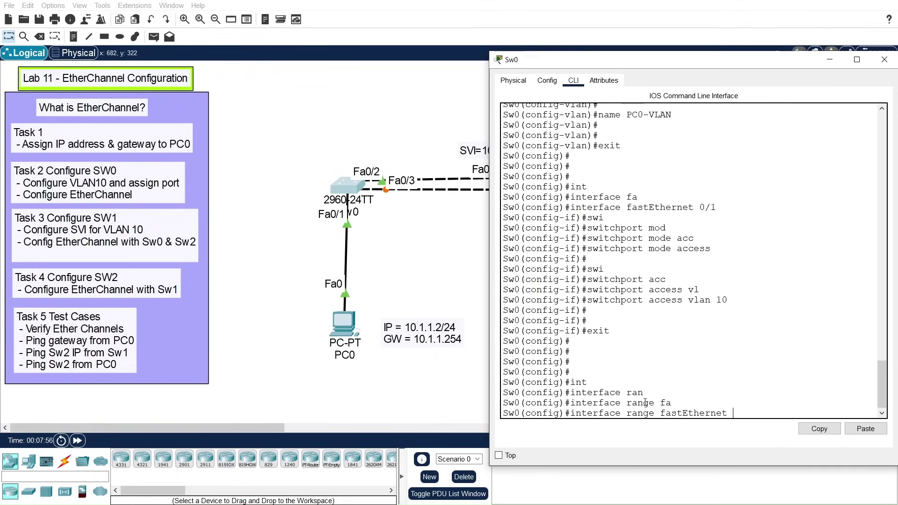
type("0/2-3")
key("Return")
key("Return")
key("Return")
key("Return")
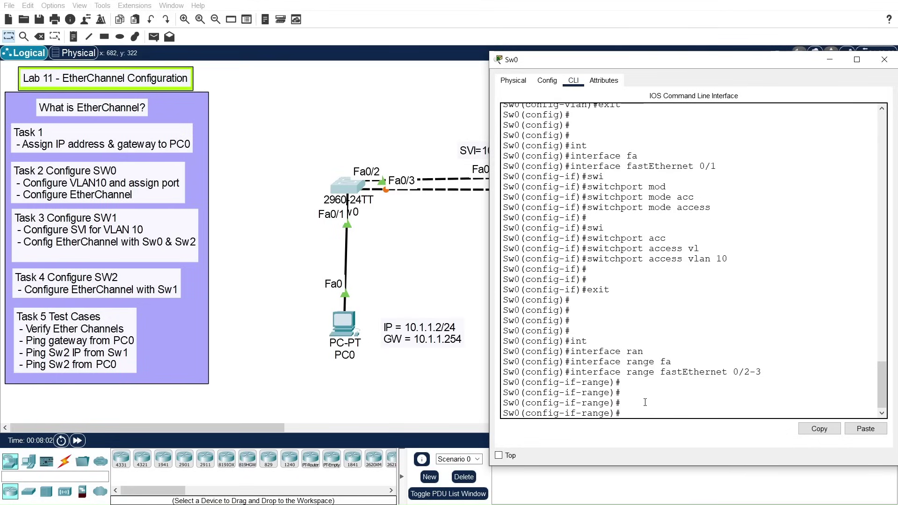
Step: Run channel-group 1 mode active to bundle the ports via LACP
type("chan")
key("Tab")
key("Tab")
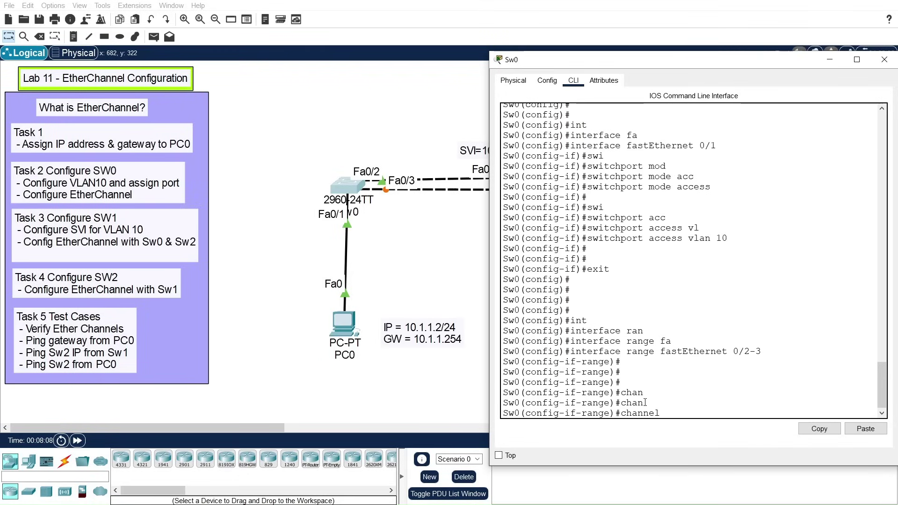
type("-g")
key("Tab")
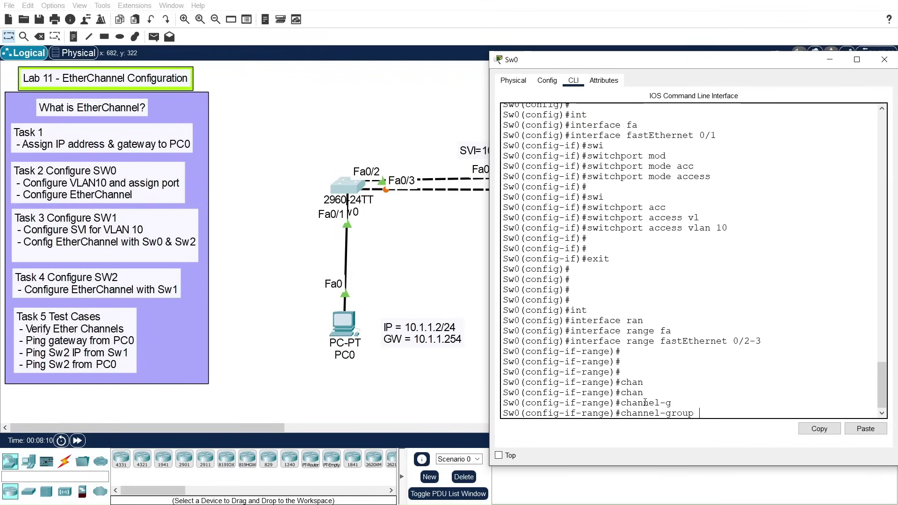
type("1 ")
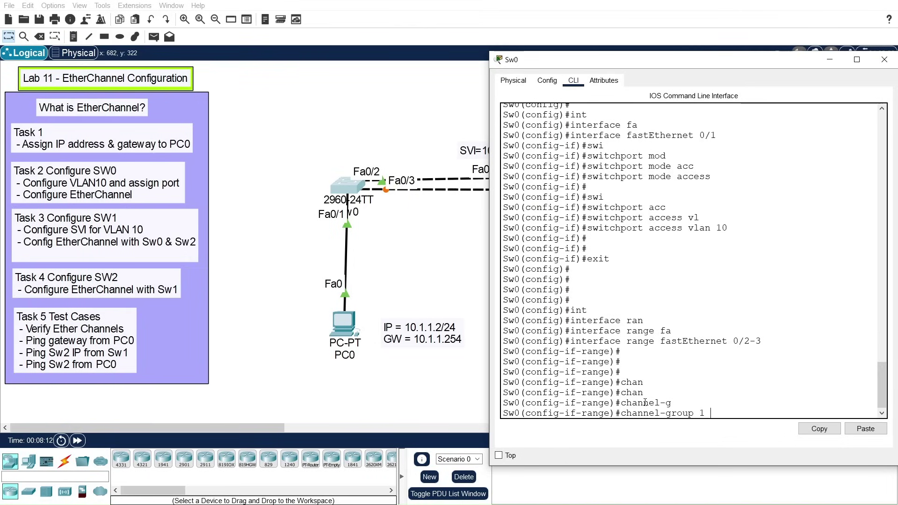
type("mode")
key("Tab")
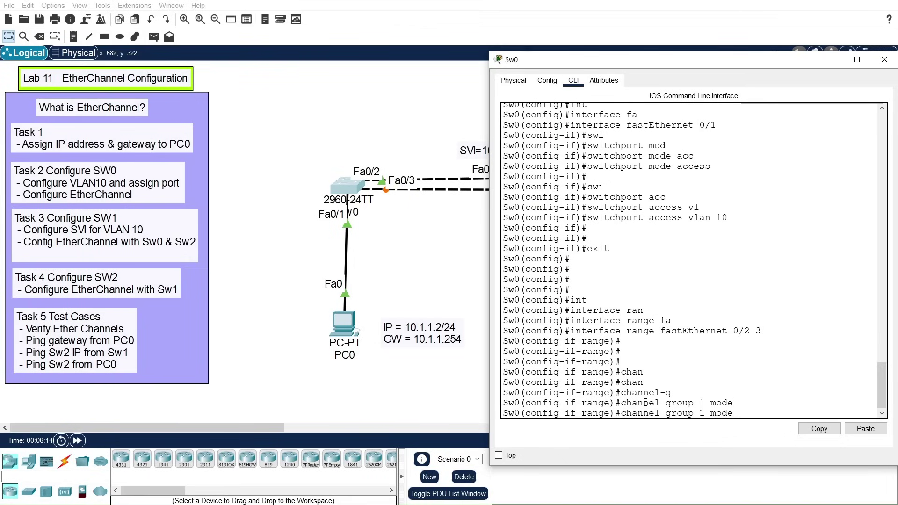
type("ac")
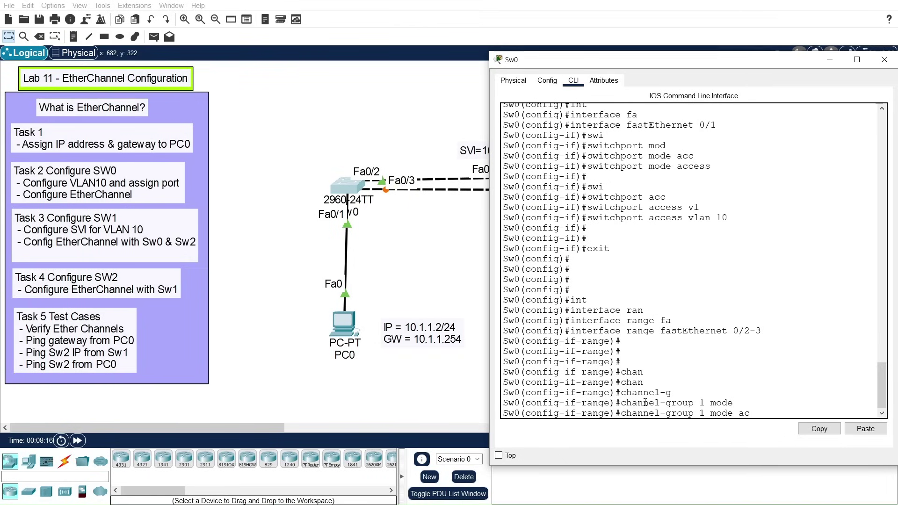
type("?")
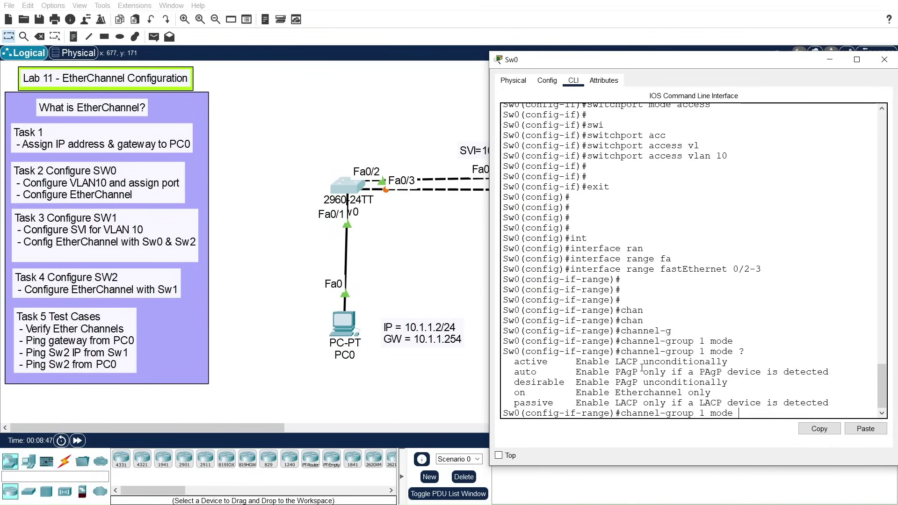
type("acti")
key("Tab")
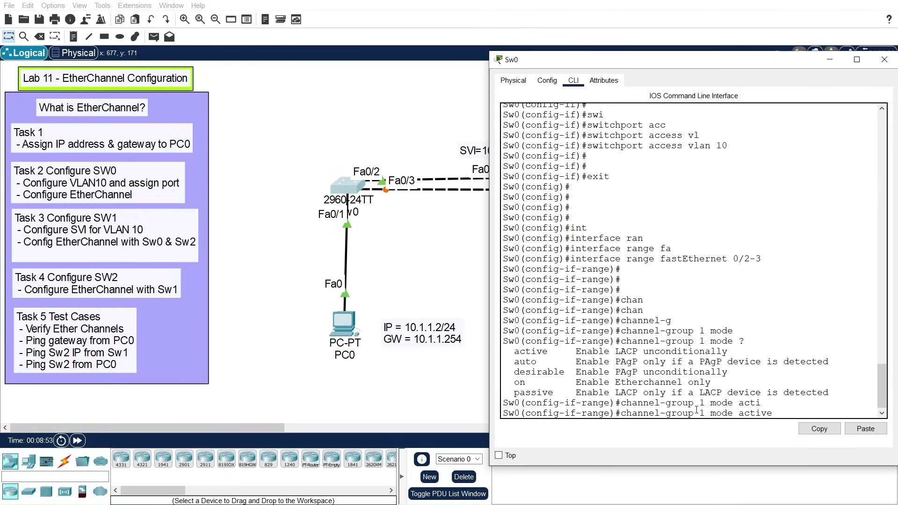
left_click_drag(616, 352, 638, 352)
left_click(793, 408)
key("Return")
key("Return")
key("Return")
key("Return")
key("Return")
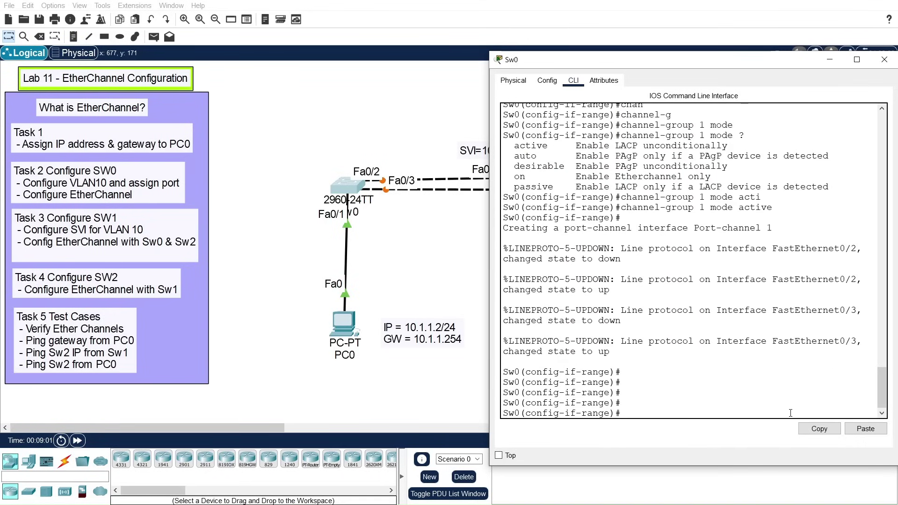
Step: Leave the interface range and enter Port-channel 1 configuration on Sw0
left_click_drag(610, 66, 597, 8)
type("exit")
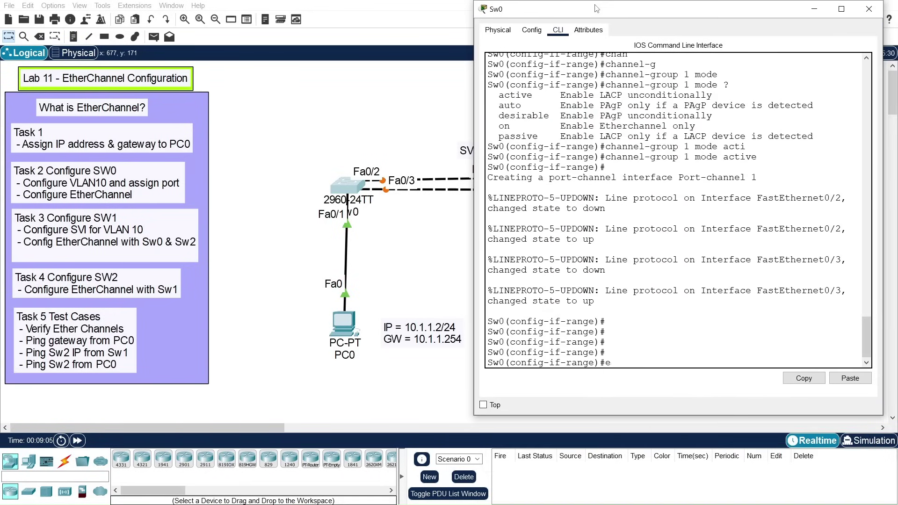
key("Return")
key("Return")
key("Return")
key("Return")
key("Return")
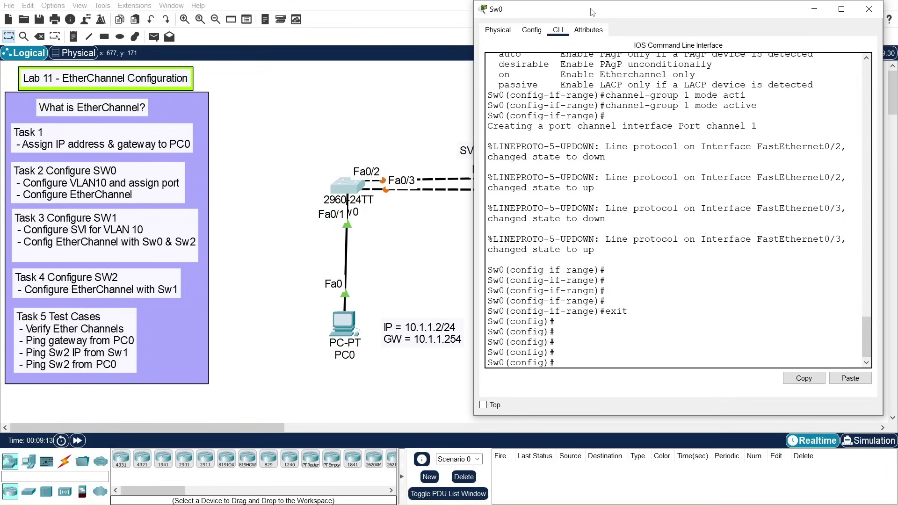
type("int")
key("Tab")
type("por")
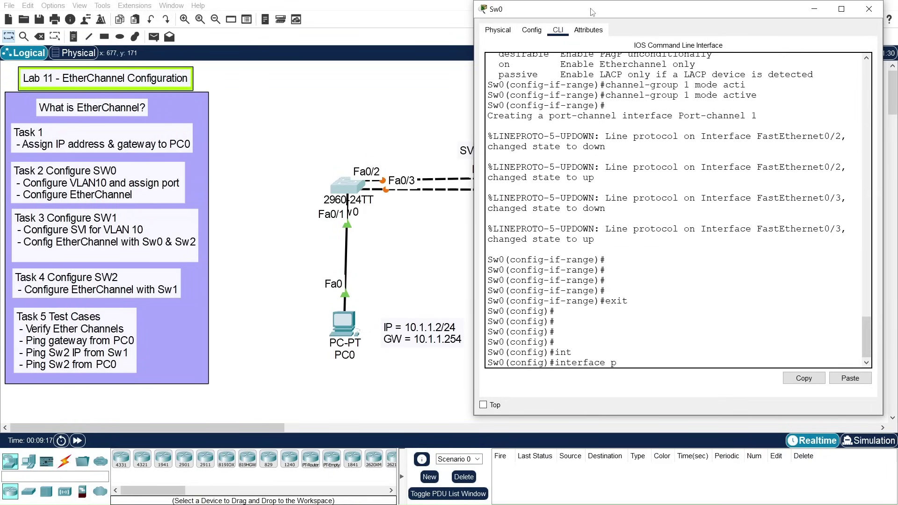
key("Tab")
type("1")
key("Return")
key("Return")
key("Return")
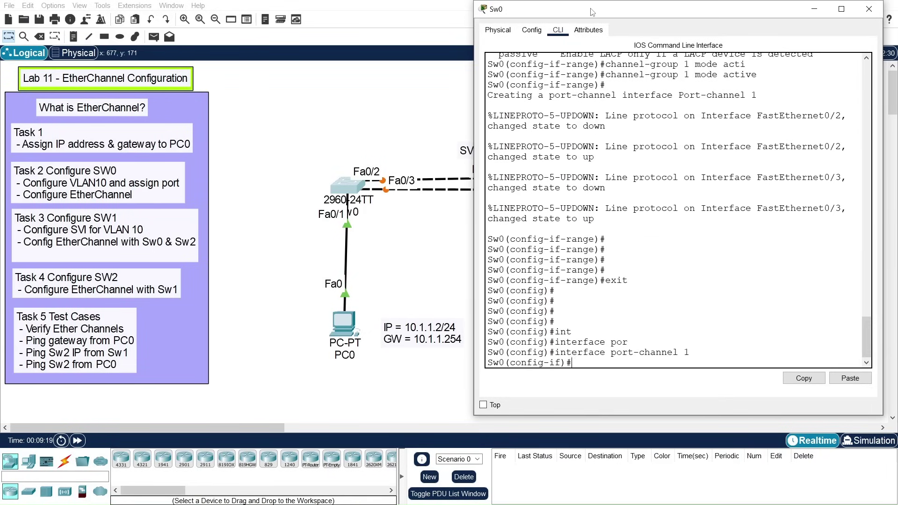
Step: Set Port-channel 1 to switchport mode trunk
type("swi")
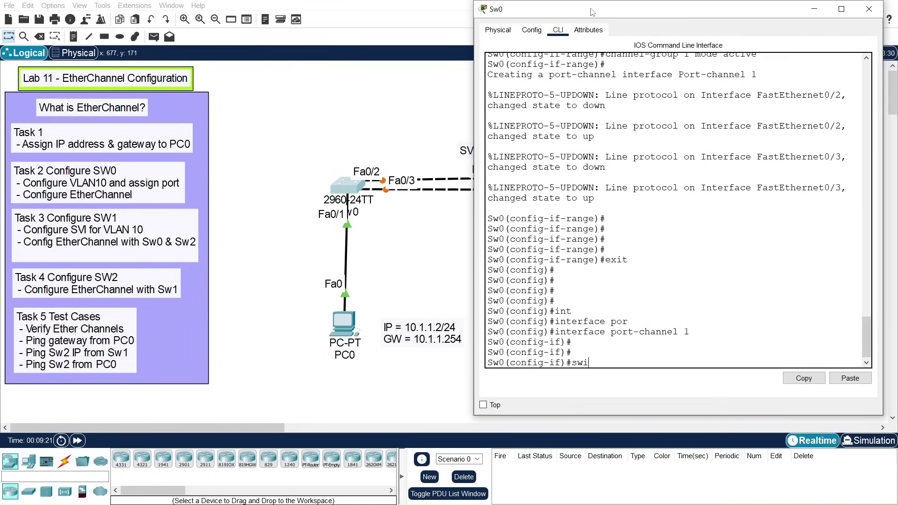
key("Tab")
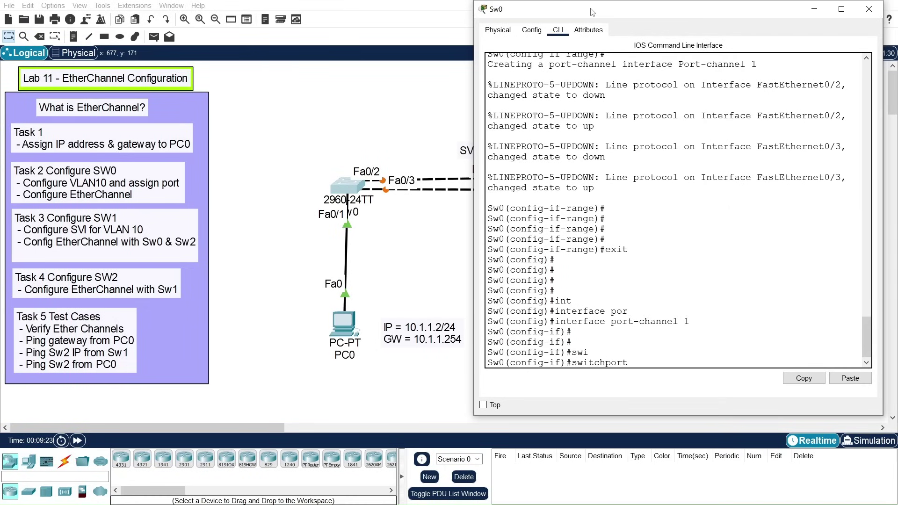
type("mod")
left_click_drag(557, 324, 714, 323)
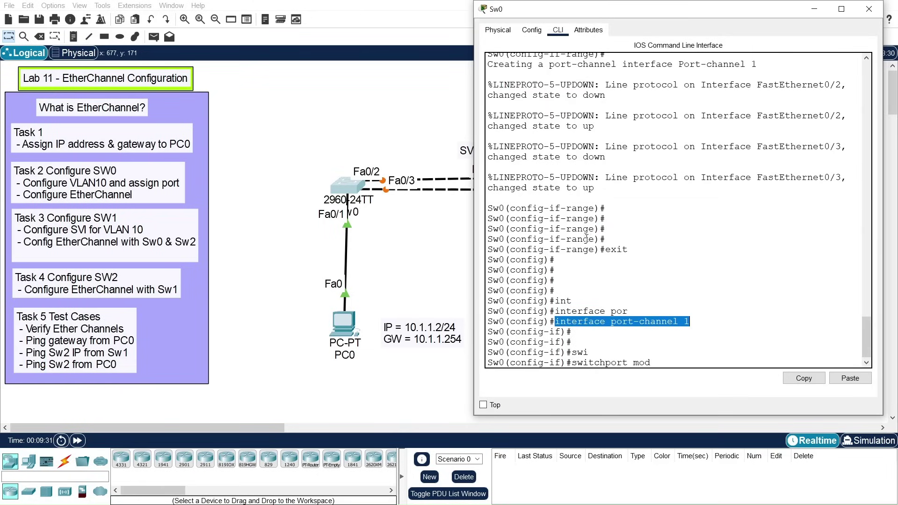
left_click(675, 362)
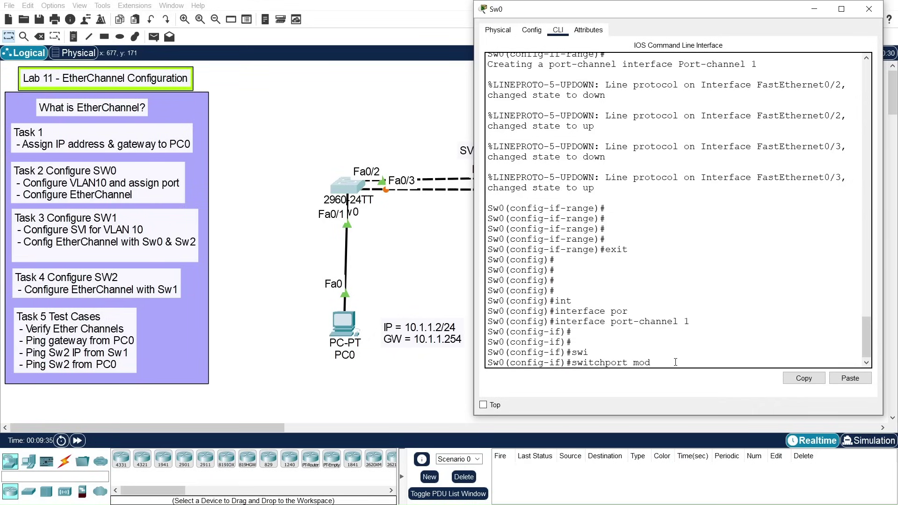
type("e tru")
key("Tab")
key("Return")
key("Return")
key("Return")
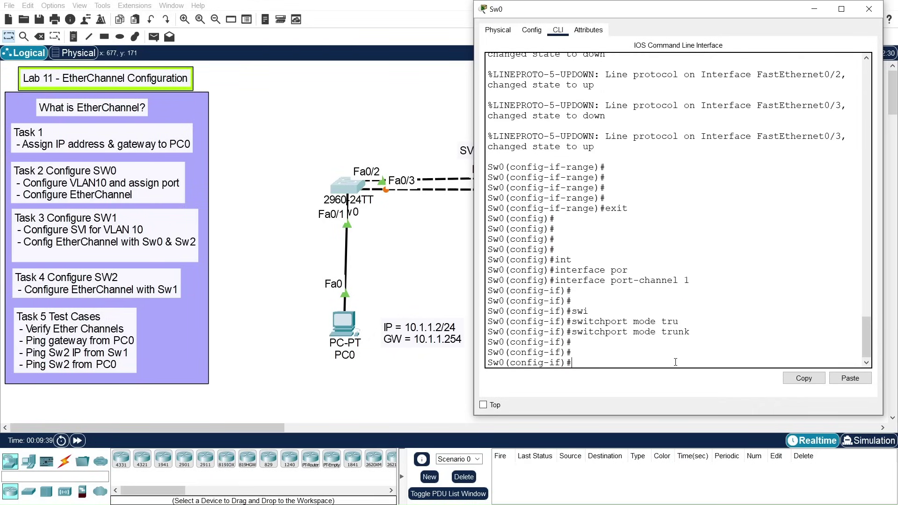
Step: Restrict the Port-channel 1 trunk to allow only VLAN 10
type("swi")
key("Tab")
type("tru")
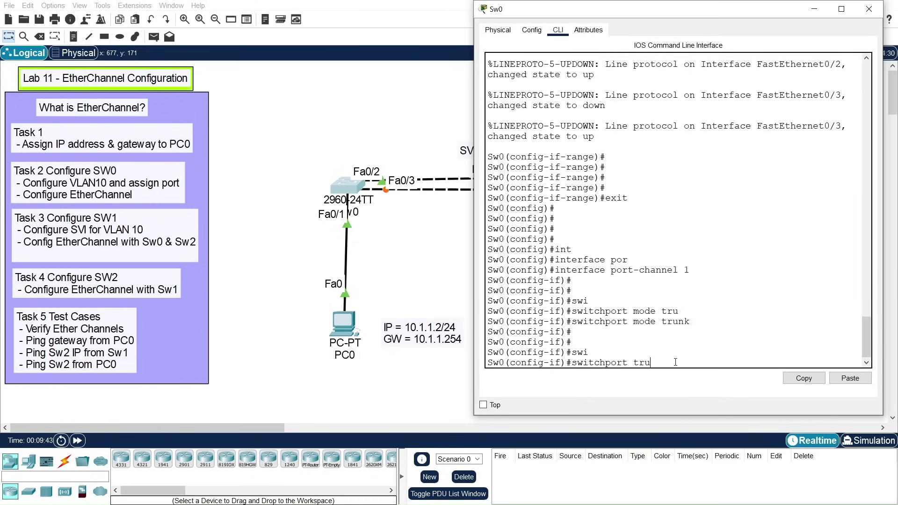
key("Tab")
type("all")
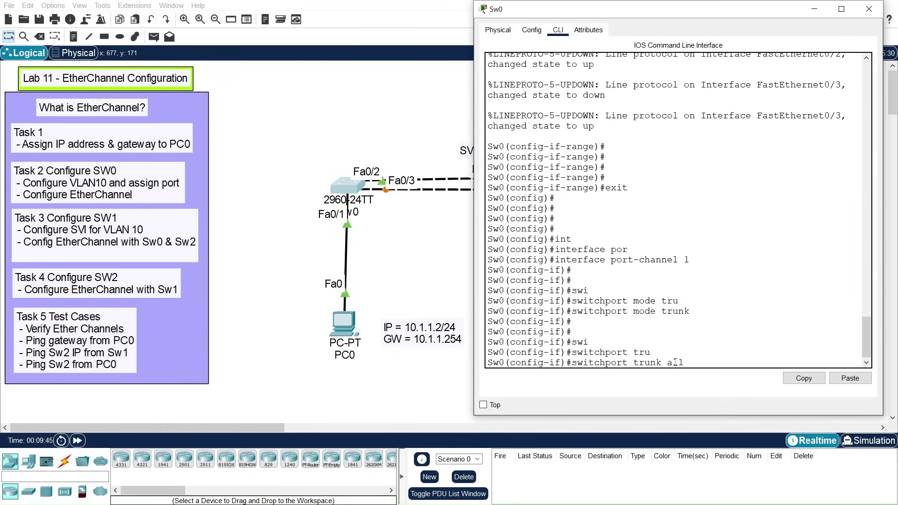
key("Tab")
type("vlan")
key("Tab")
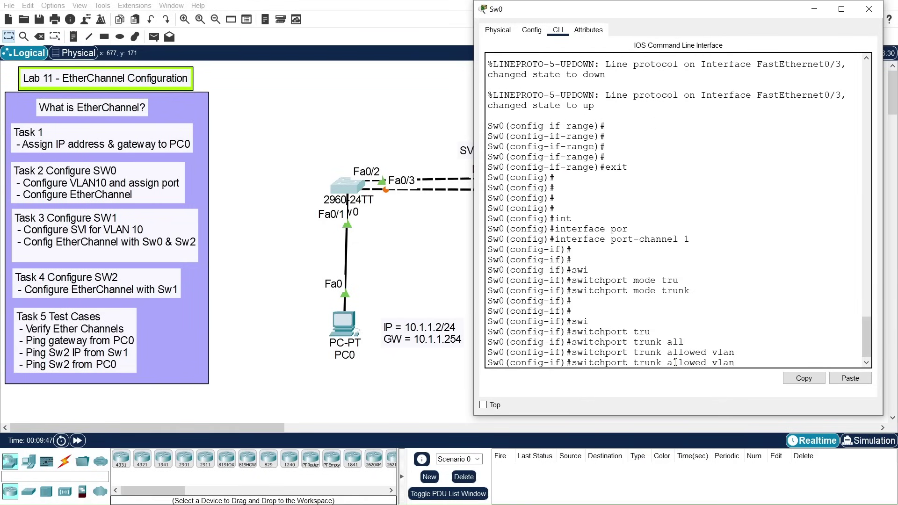
type("10")
key("Return")
key("Return")
key("Return")
key("Return")
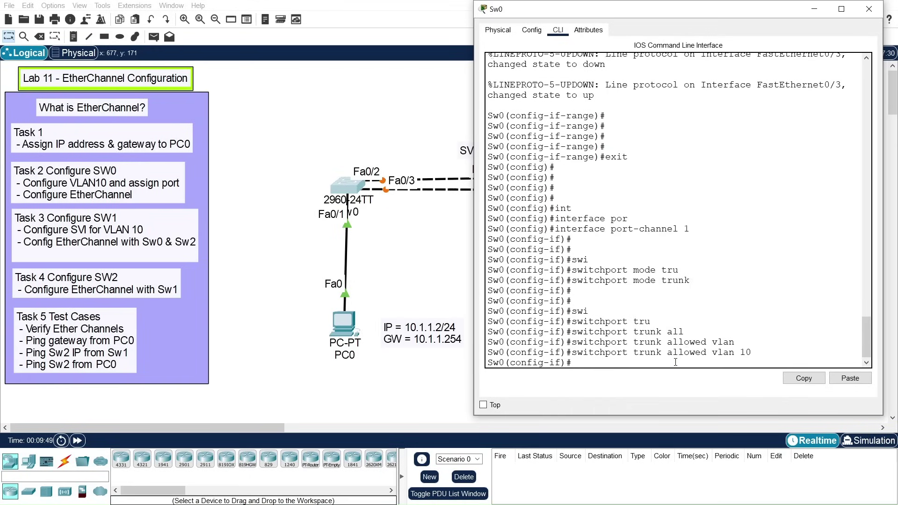
Step: Exit to privileged mode and save Sw0's configuration with write memory
type("exit")
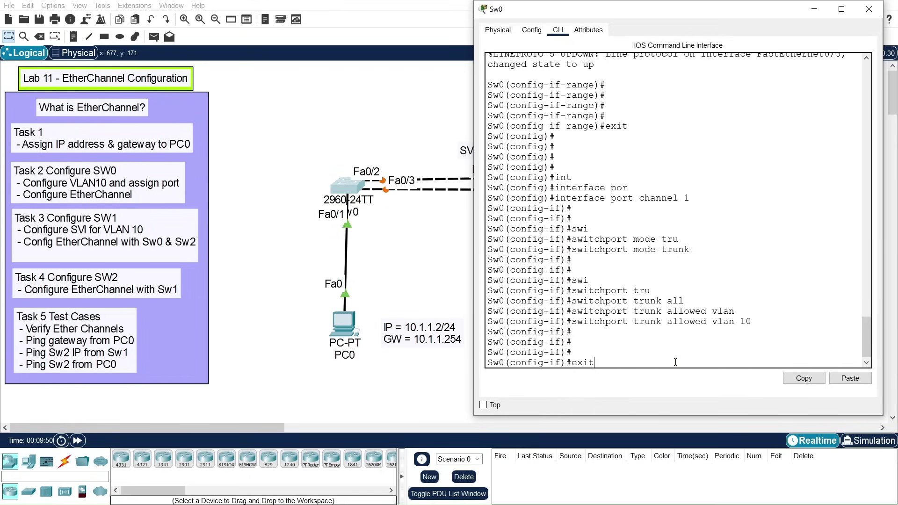
key("Return")
key("Return")
key("Return")
key("Return")
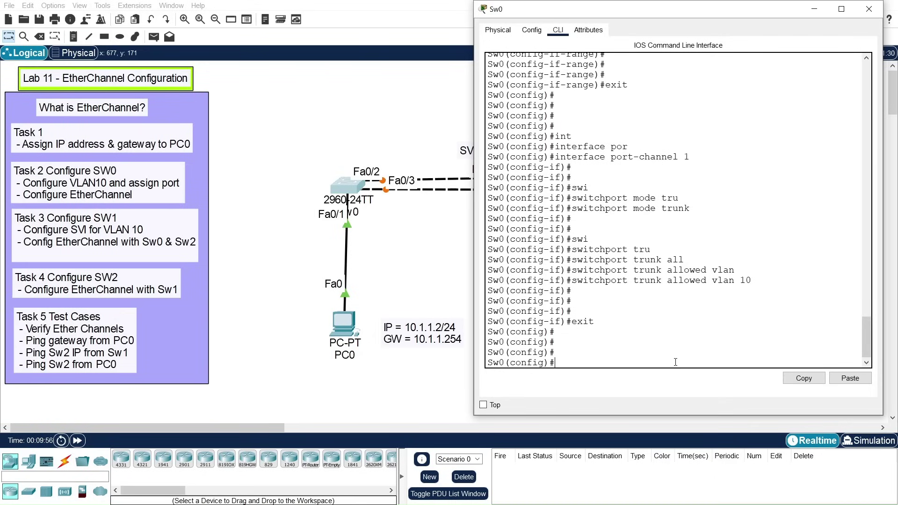
type("exit")
key("Return")
key("Return")
key("Return")
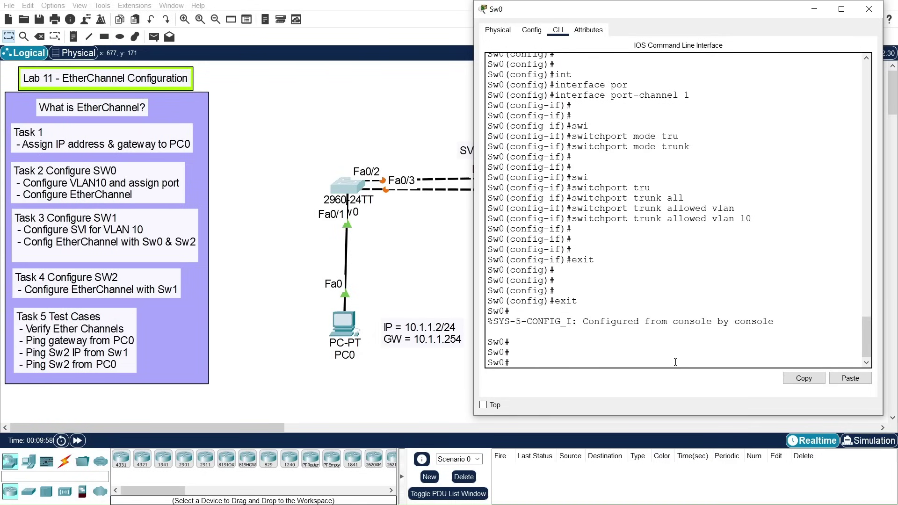
type("wri")
key("Tab")
type("me")
key("Tab")
key("Return")
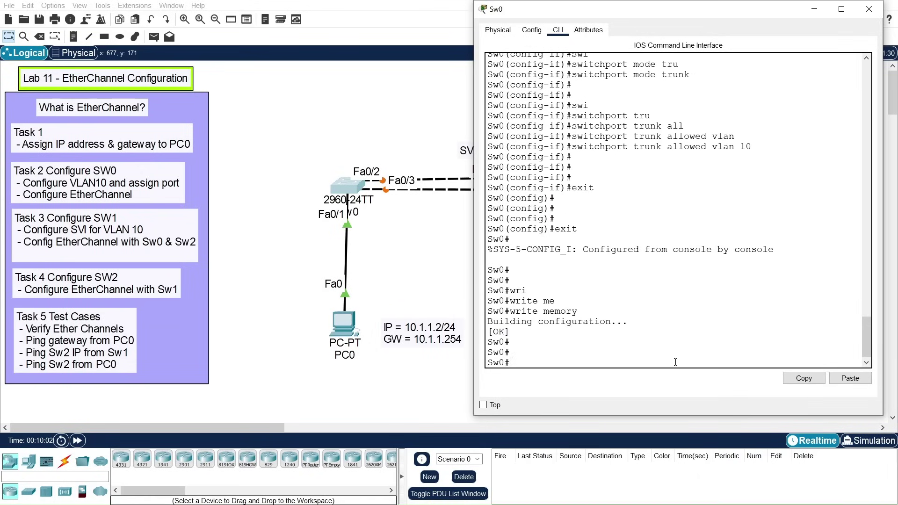
key("Return")
key("Return")
key("Return")
key("Return")
key("Return")
key("Return")
key("Return")
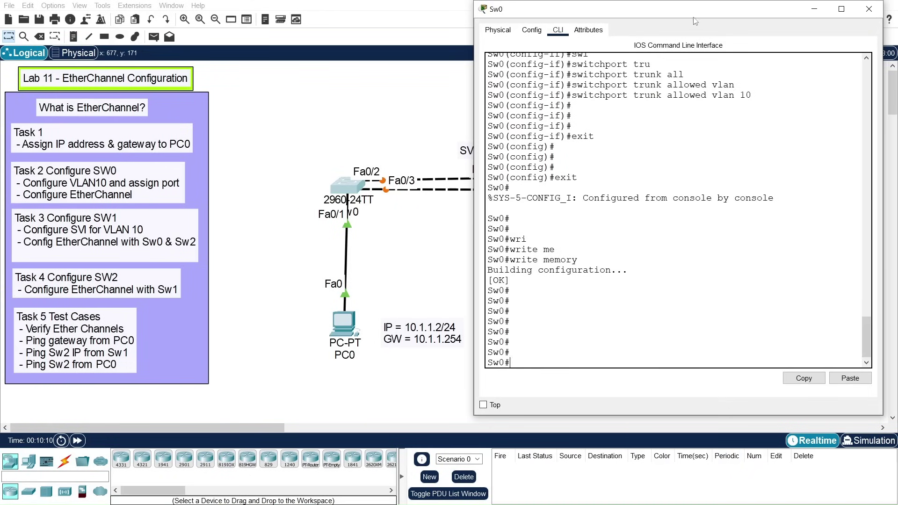
Step: Close the Sw0 console and open Sw1's device window from the topology
left_click_drag(693, 14, 648, 151)
left_click(824, 146)
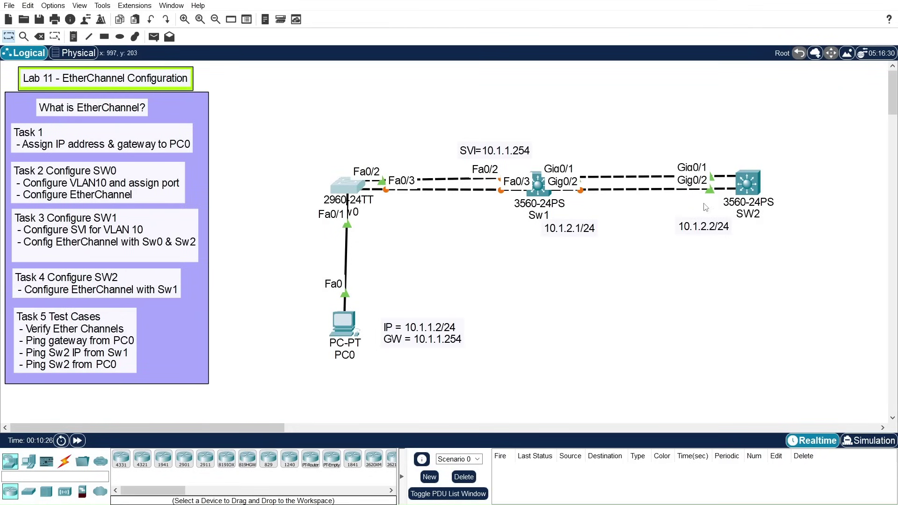
left_click(540, 189)
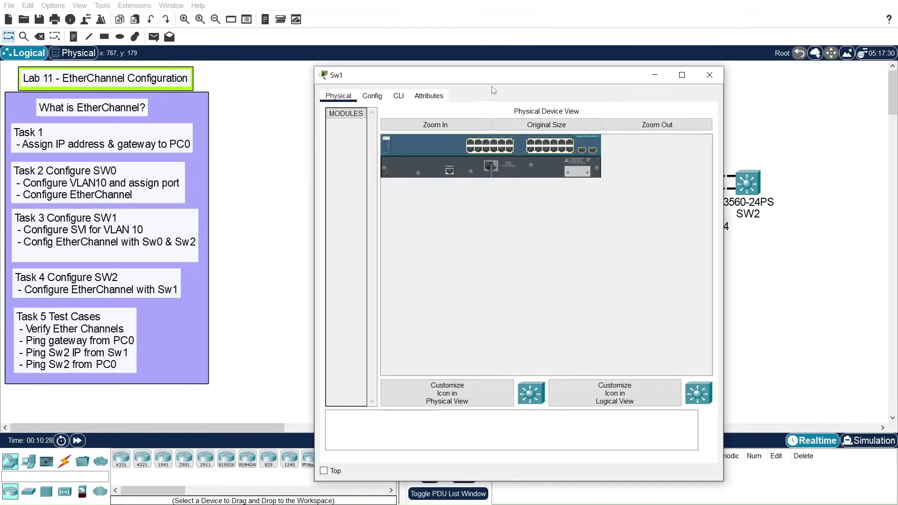
left_click_drag(498, 78, 706, 71)
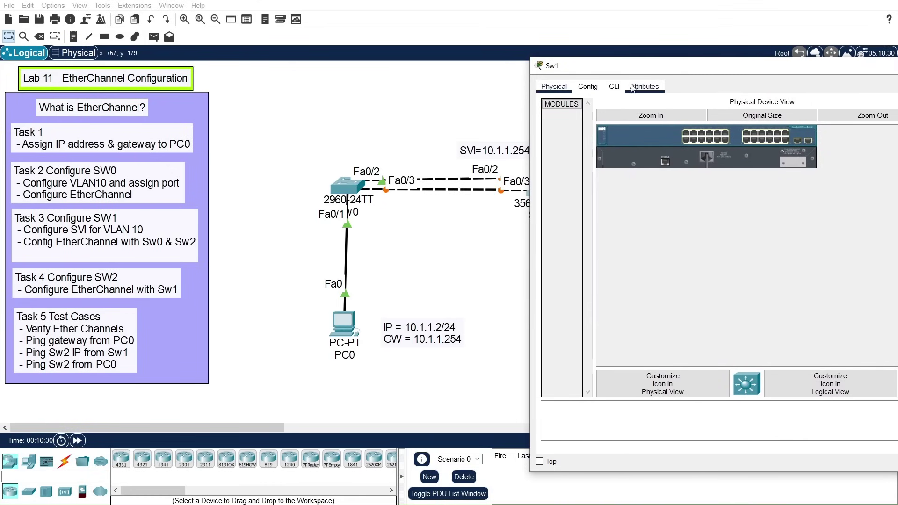
Step: In Sw1's CLI, enter global configuration and set the hostname to Sw1
left_click(616, 87)
left_click_drag(644, 67, 157, 33)
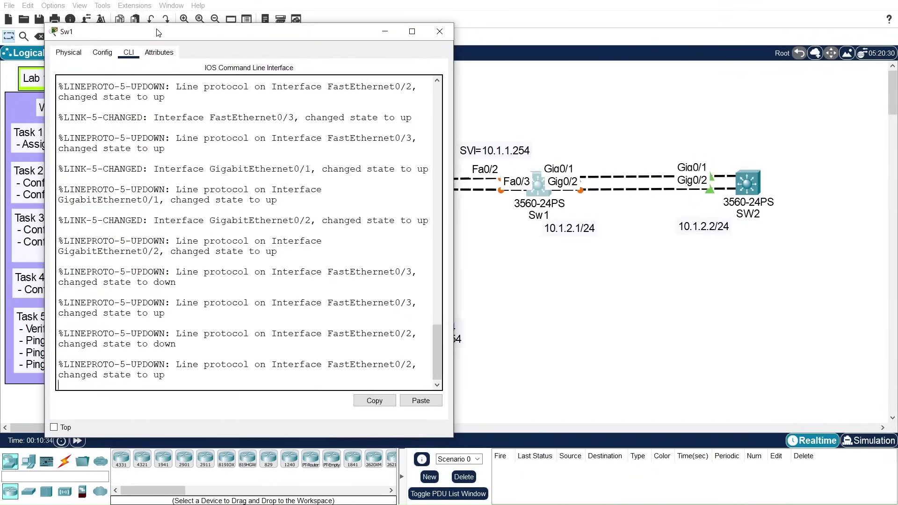
key("Return")
key("Return")
key("Return")
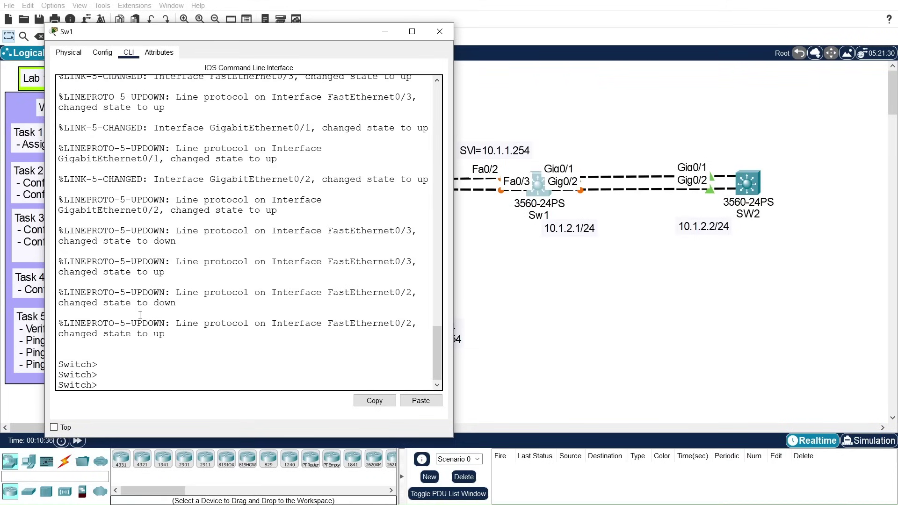
type("en")
key("Return")
type("conf t")
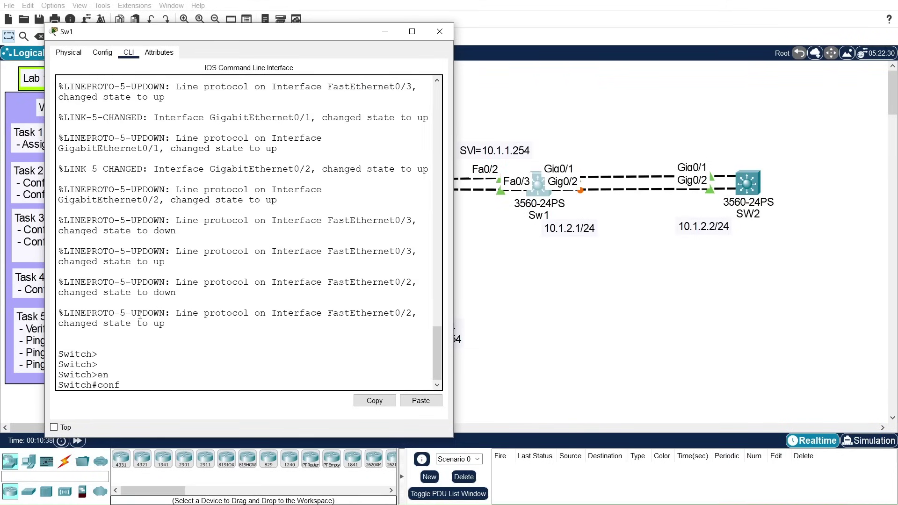
key("Return")
key("Return")
key("Return")
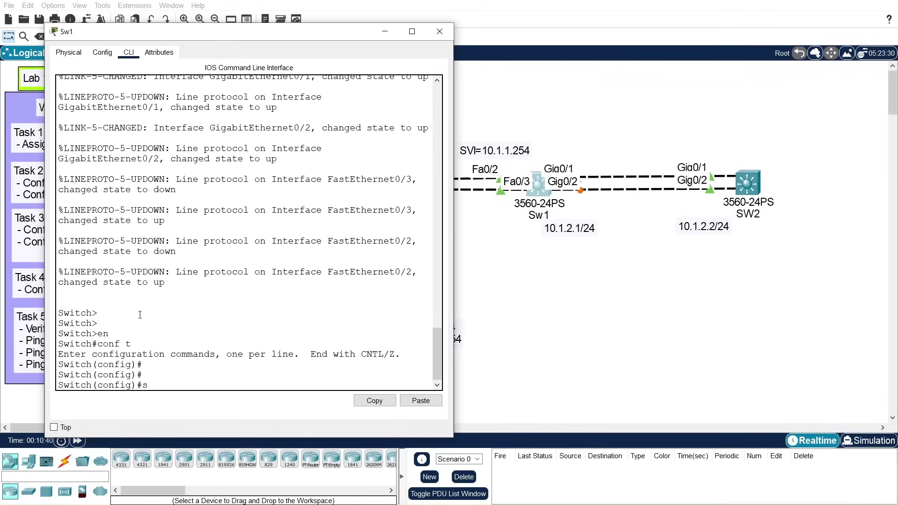
type("hos")
key("Tab")
type("Sw")
key("Return")
key("Return")
key("Return")
key("Return")
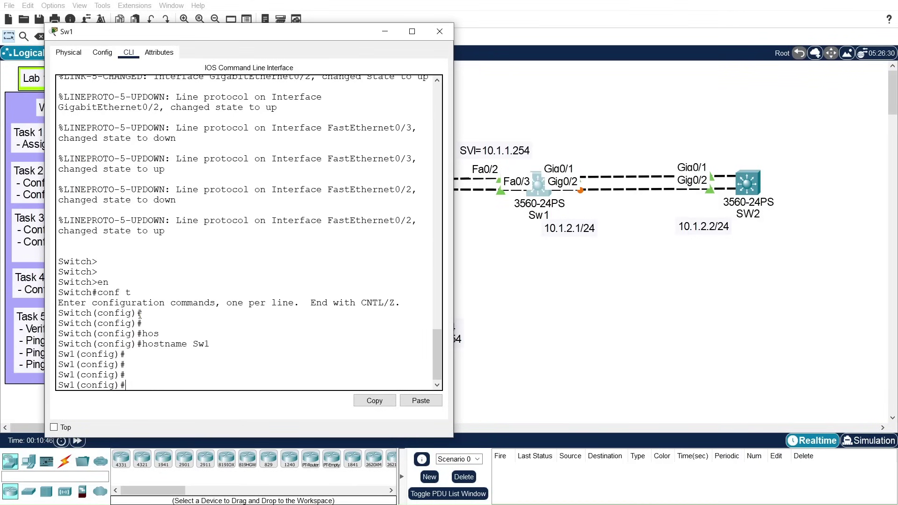
Step: Create VLAN 10 named PC0-VLAN and return to global configuration
type("vlan 10")
key("Return")
key("Return")
key("Return")
type("name PC")
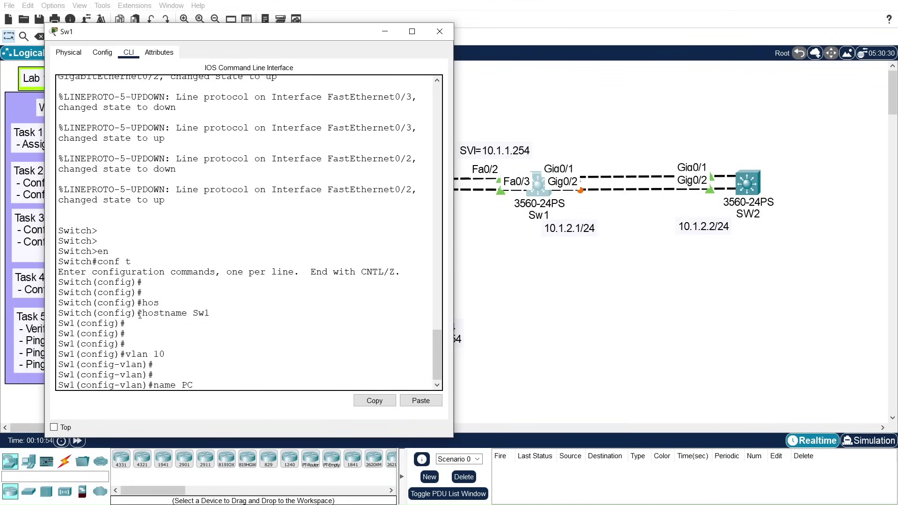
type("0-VLAN")
key("Return")
key("Return")
key("Return")
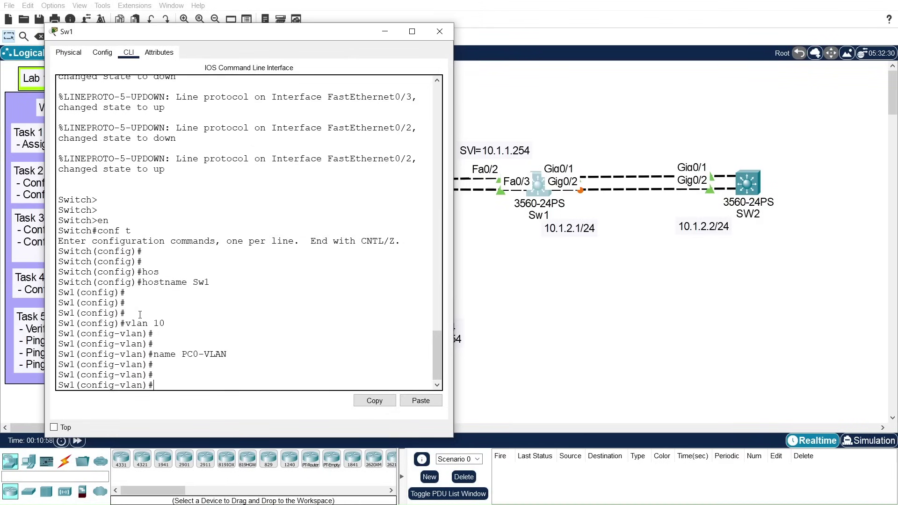
type("exit")
key("Return")
key("Return")
key("Return")
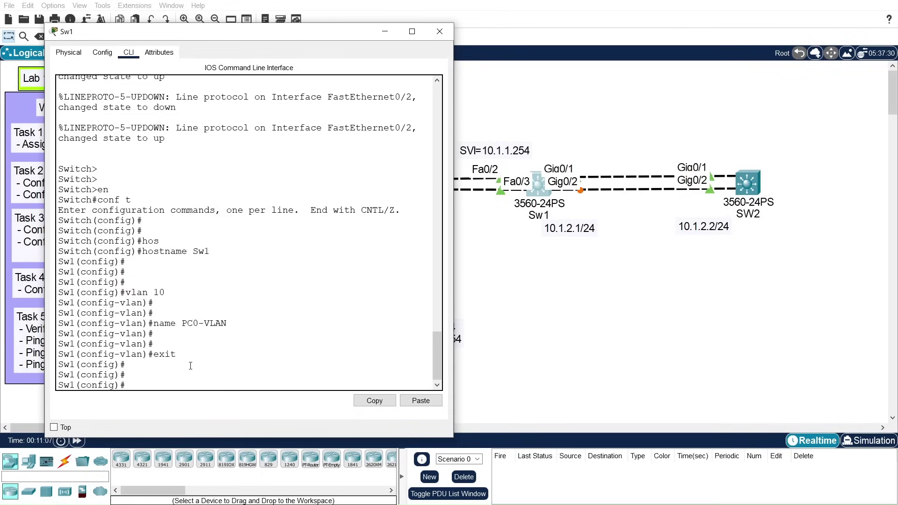
Step: Give interface Vlan10 the address 10.1.1.254 255.255.255.0
type("int")
key("Tab")
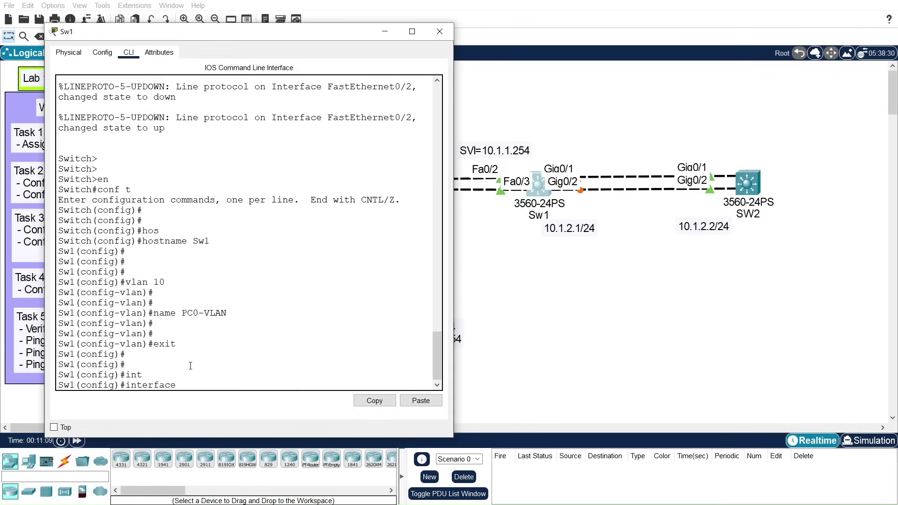
type("vl")
key("Tab")
type("10")
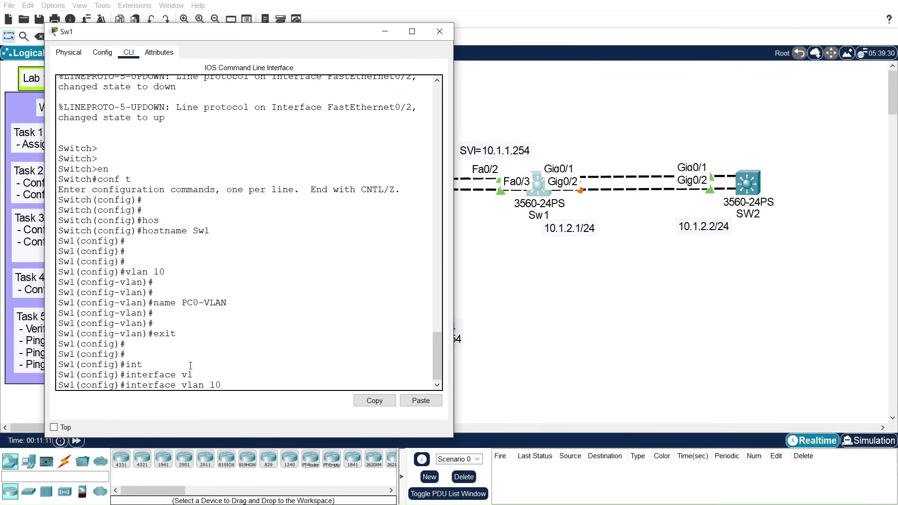
key("Return")
key("Return")
type("ip add")
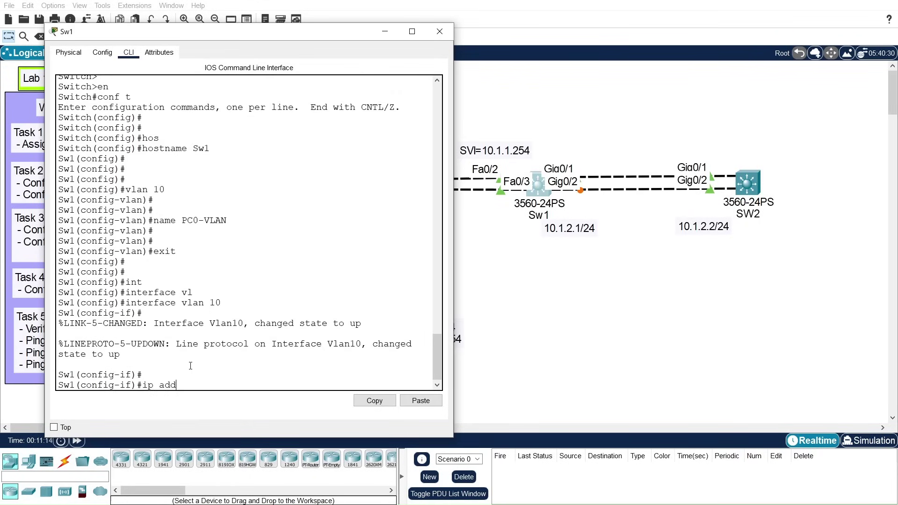
key("Tab")
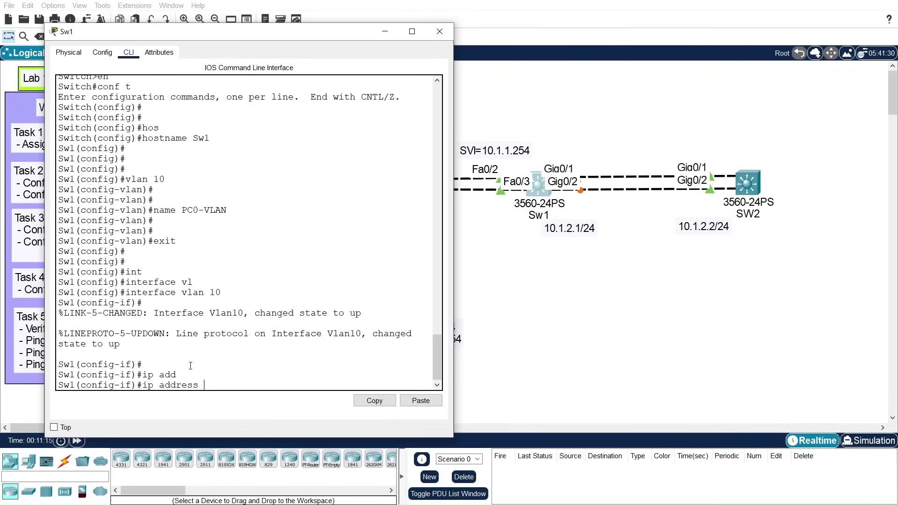
type("10.1.1.254 255.255.255.0")
key("Return")
key("Return")
Step: Enable the Vlan10 interface with no shutdown and exit
type("no shut")
key("Tab")
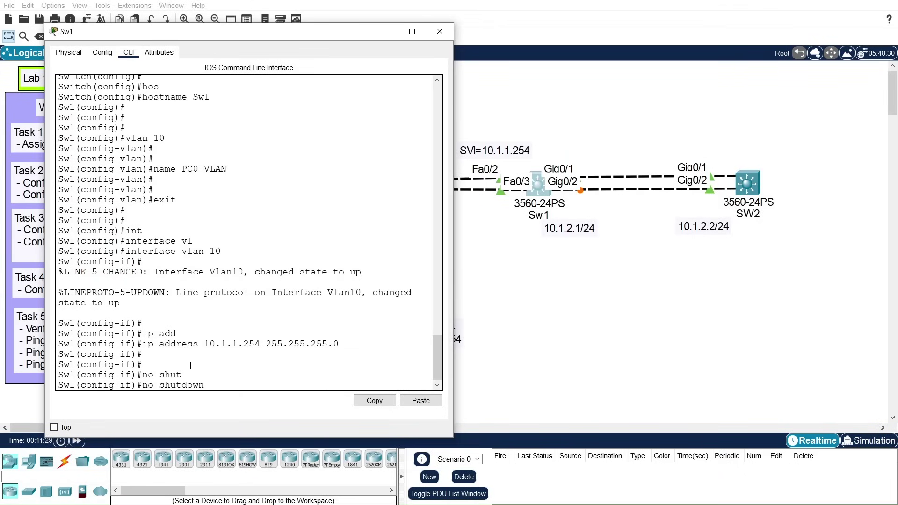
key("Return")
key("Return")
key("Return")
key("Return")
type("exit")
key("Return")
key("Return")
key("Return")
key("Return")
key("Return")
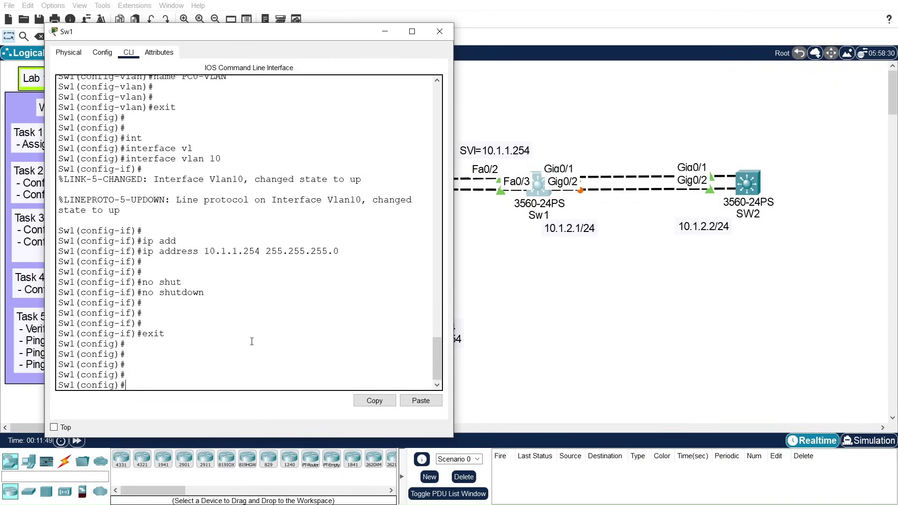
Step: Attempt to select ports Fa0/2-3 with the plain interface command, which fails
type("int")
key("Tab")
type("fa")
key("Tab")
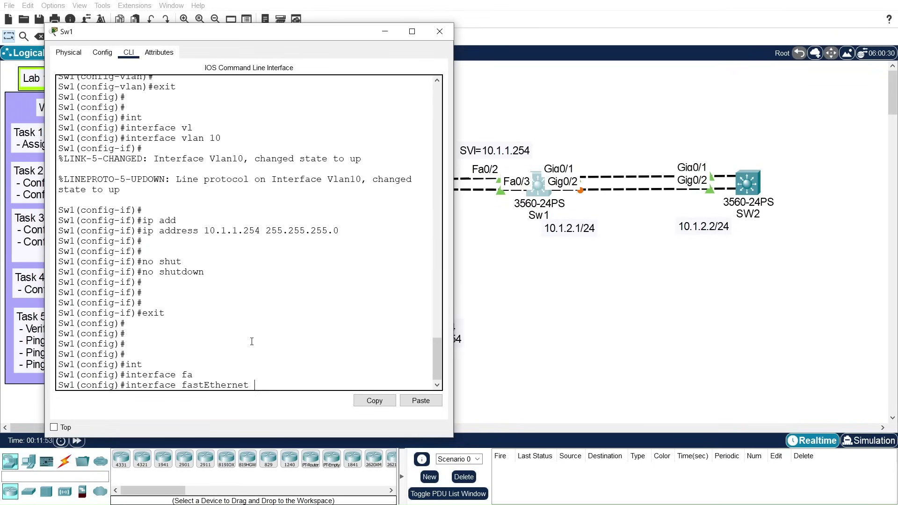
type("0")
type("/2-3")
key("Return")
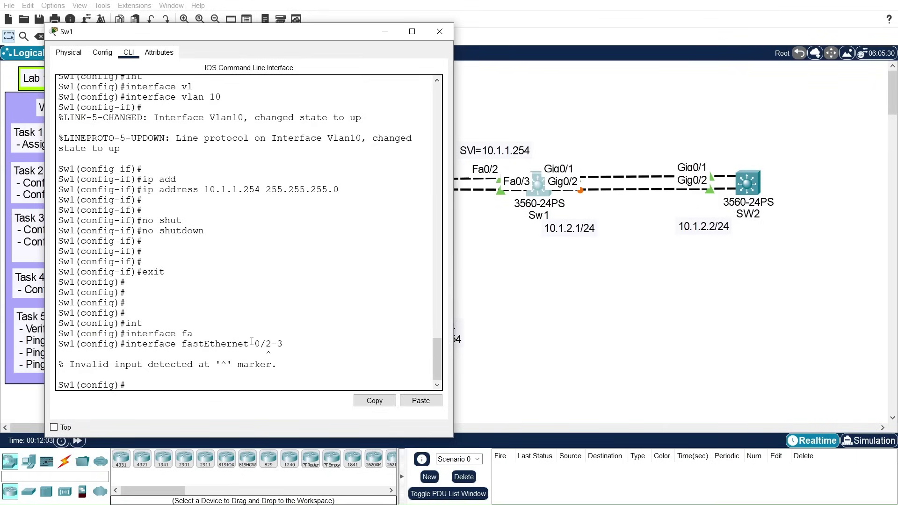
key("Up")
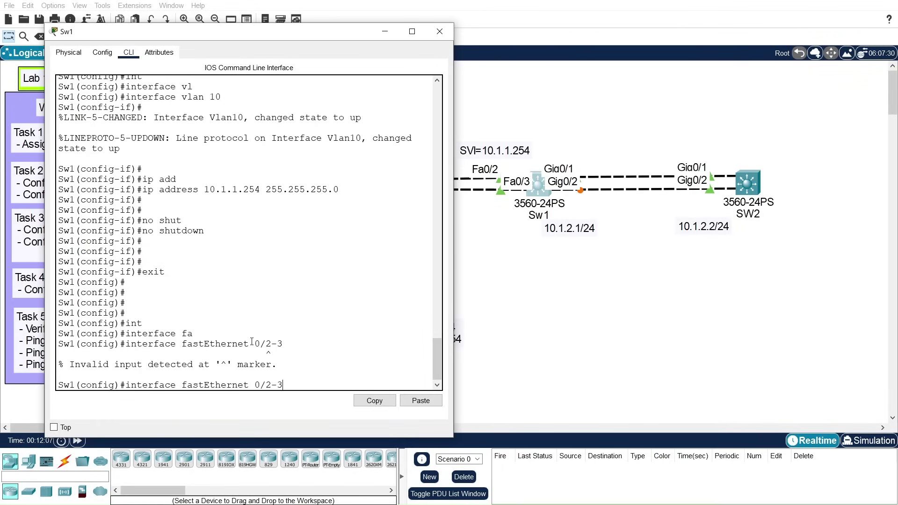
key("BackSpace")
key("BackSpace")
type("- 3")
key("Return")
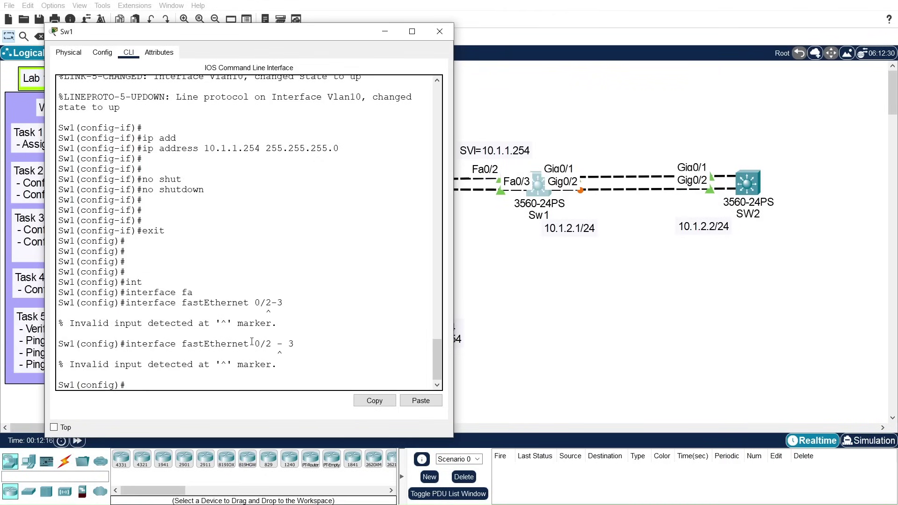
Step: Select ports Fa0/2 through Fa0/3 with interface range fastEthernet 0/2-3
key("Up")
key("BackSpace")
key("BackSpace")
key("BackSpace")
key("BackSpace")
key("BackSpace")
key("BackSpace")
key("BackSpace")
key("BackSpace")
key("BackSpace")
key("BackSpace")
key("BackSpace")
key("BackSpace")
key("BackSpace")
key("BackSpace")
key("BackSpace")
key("BackSpace")
key("BackSpace")
key("BackSpace")
key("BackSpace")
key("BackSpace")
type("ran")
key("Tab")
type("fa")
key("Tab")
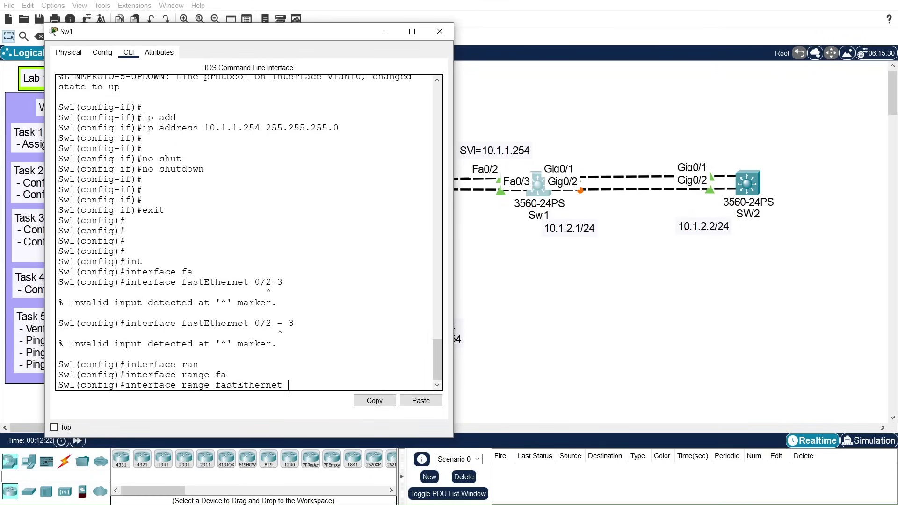
type("0/2-3")
key("Return")
key("Return")
key("Return")
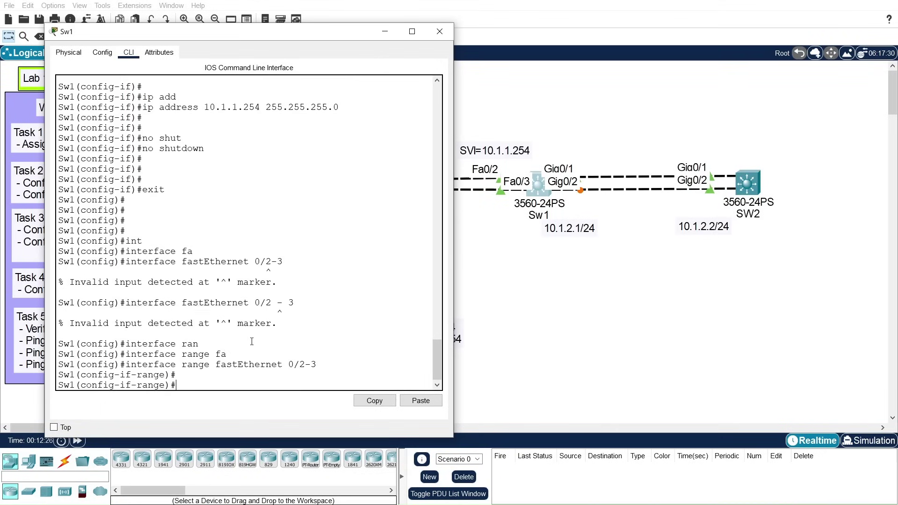
Step: Add both ports to channel-group 1 in LACP active mode and exit
type("chan")
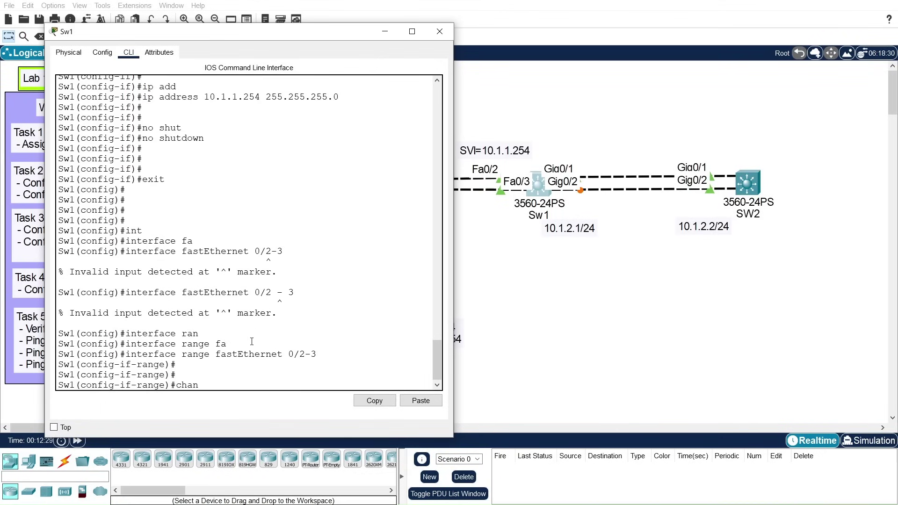
key("Tab")
type("ne")
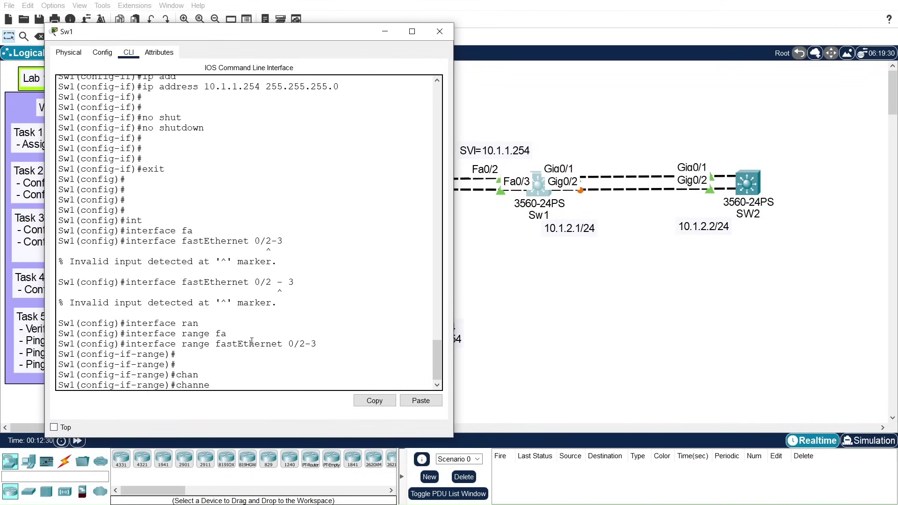
type("l-g")
key("Tab")
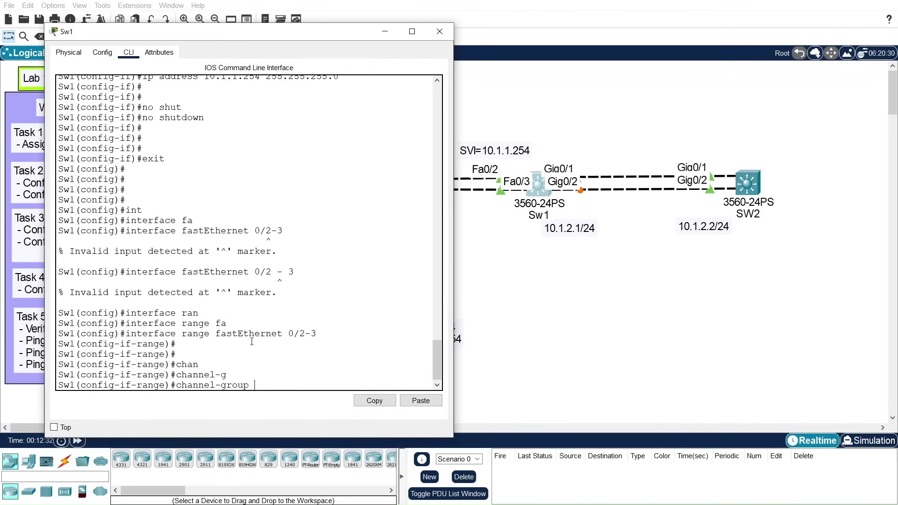
type("1 mod")
key("Tab")
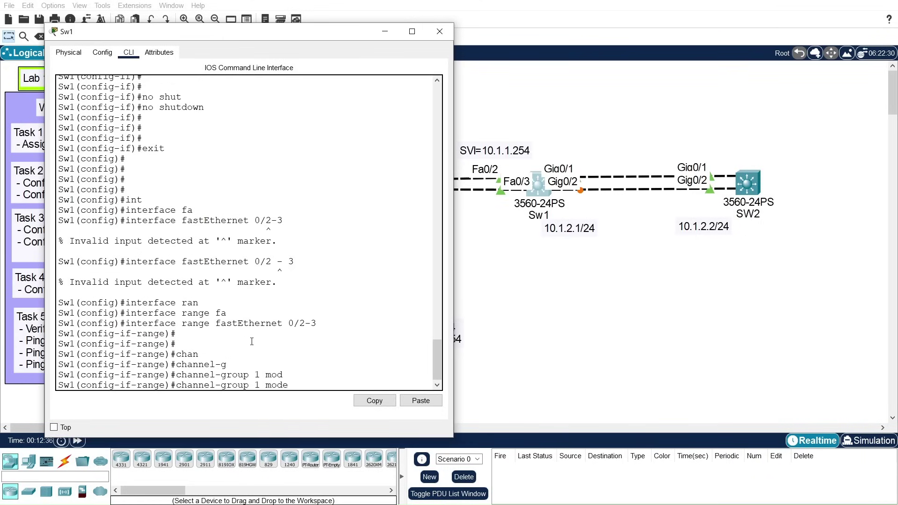
type("acti")
key("Tab")
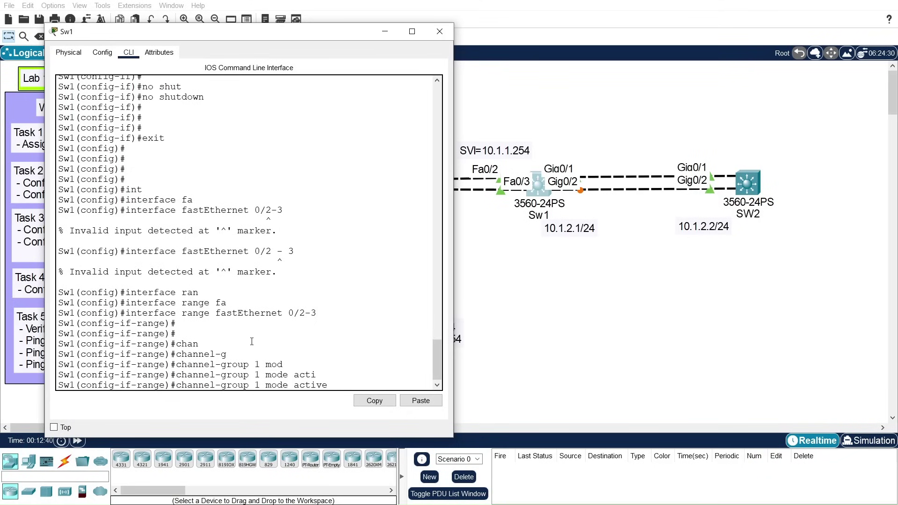
key("Return")
key("Return")
type("exit")
key("Return")
key("Return")
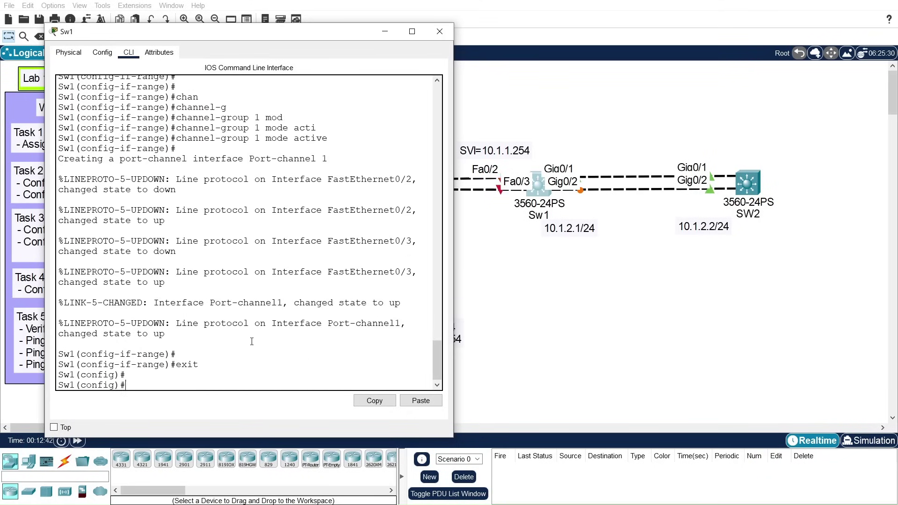
key("Return")
Step: On Sw1, enter interface configuration for Port-channel 1
type("int")
key("Tab")
type("por")
key("Tab")
type("1")
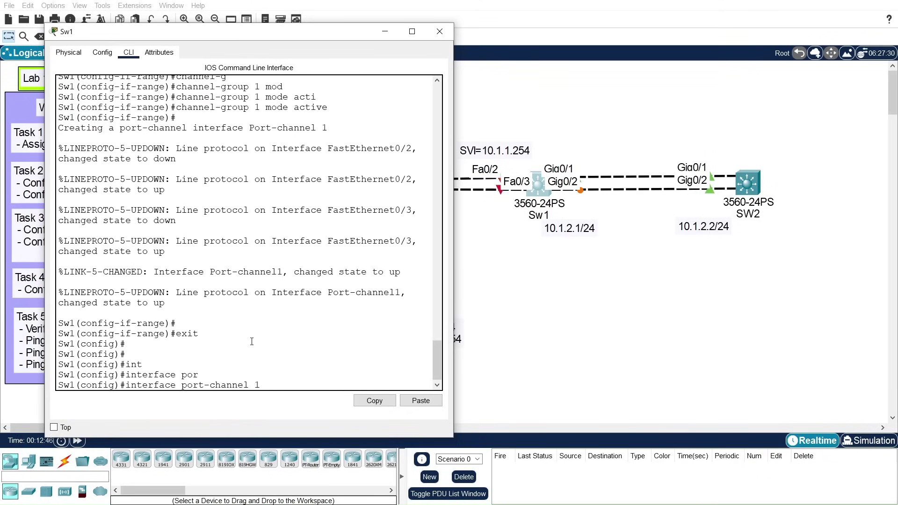
key("Return")
key("Return")
Step: Set Port-channel 1's trunk encapsulation to dot1q
type("switchport t")
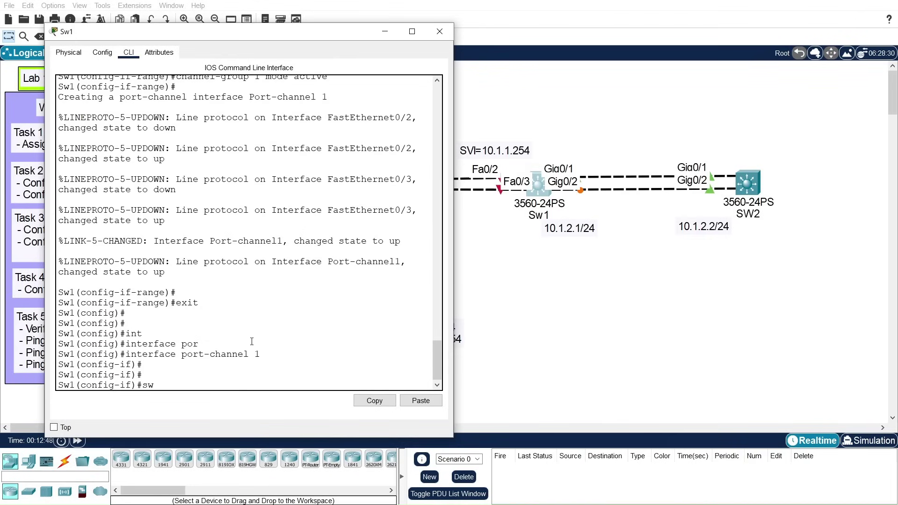
key("Tab")
type("tr")
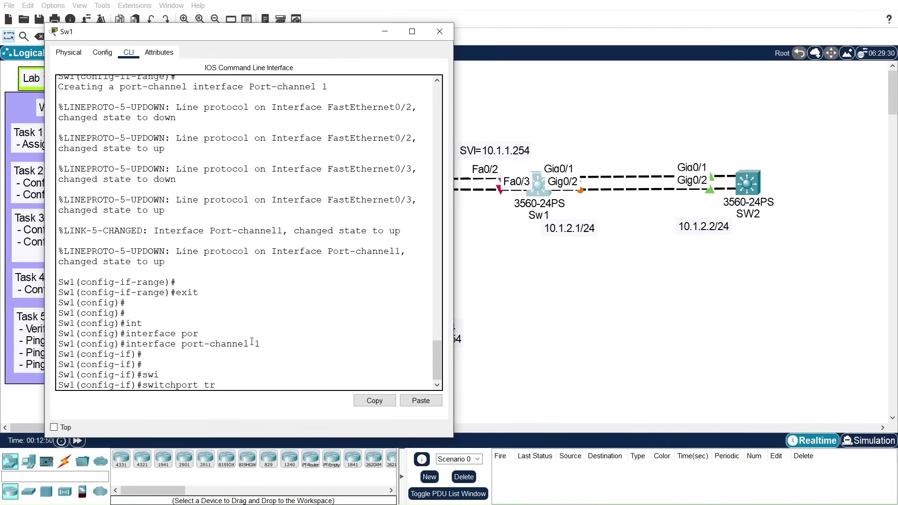
key("Tab")
type("enc")
key("Tab")
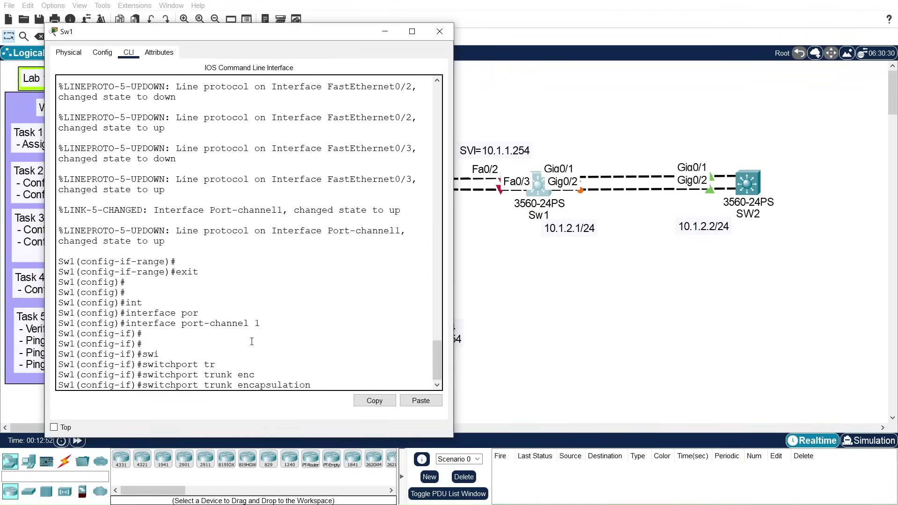
type("do")
key("Tab")
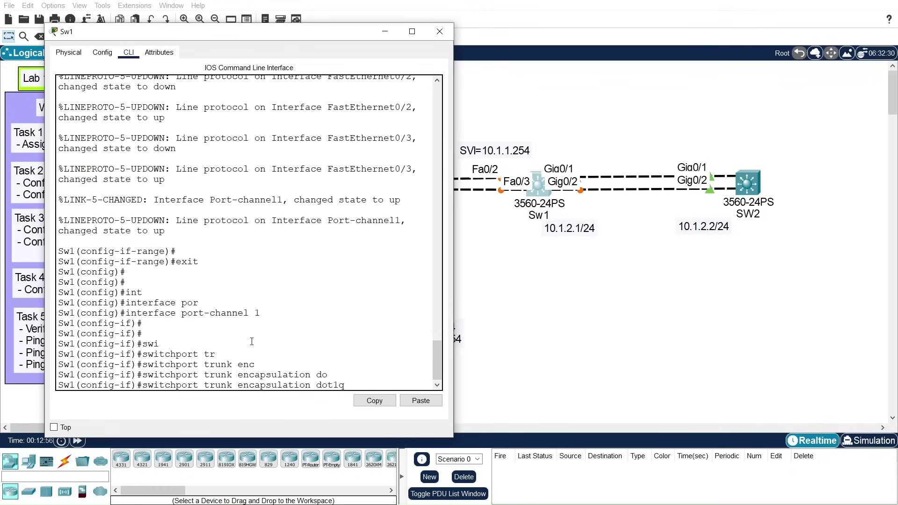
key("Return")
key("Return")
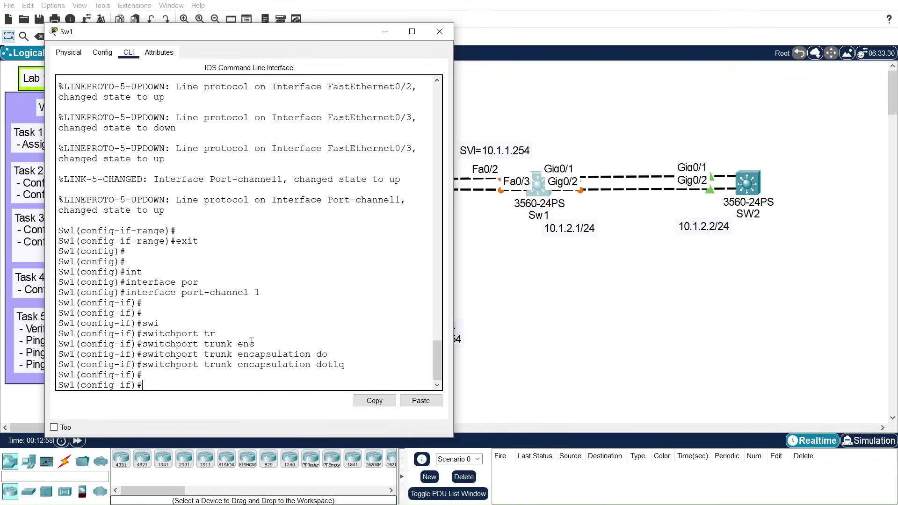
Step: Put Port-channel 1 into switchport mode trunk
type("swi")
key("Tab")
type("tru")
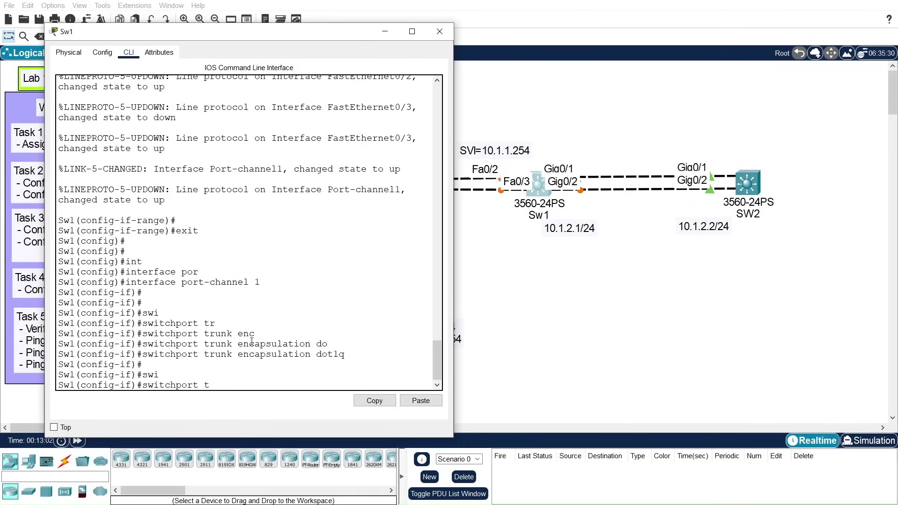
key("BackSpace")
key("BackSpace")
key("BackSpace")
type("mmod")
key("Tab")
key("BackSpace")
key("BackSpace")
key("BackSpace")
type("od")
key("Tab")
type("tru")
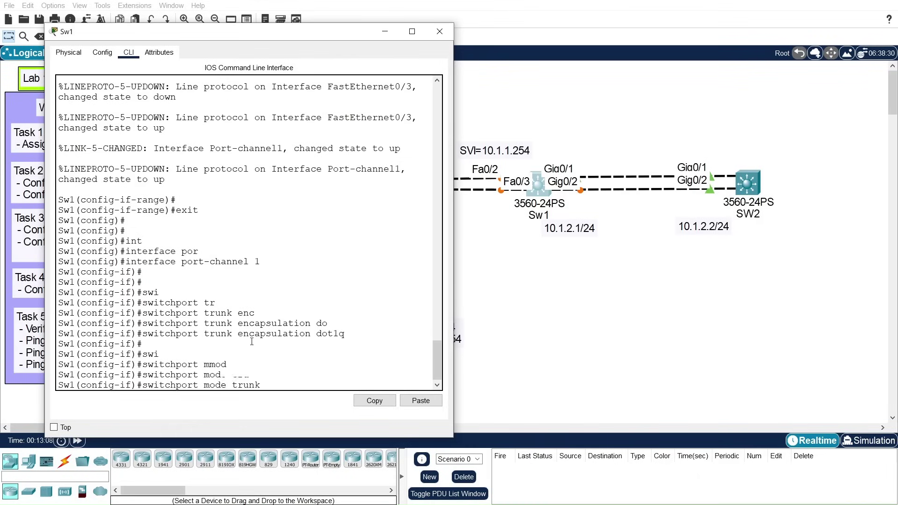
key("Tab")
key("Return")
Step: Restrict the Port-channel 1 trunk to allow only VLAN 10
type("swi")
key("Tab")
type("tru")
key("Tab")
type("all")
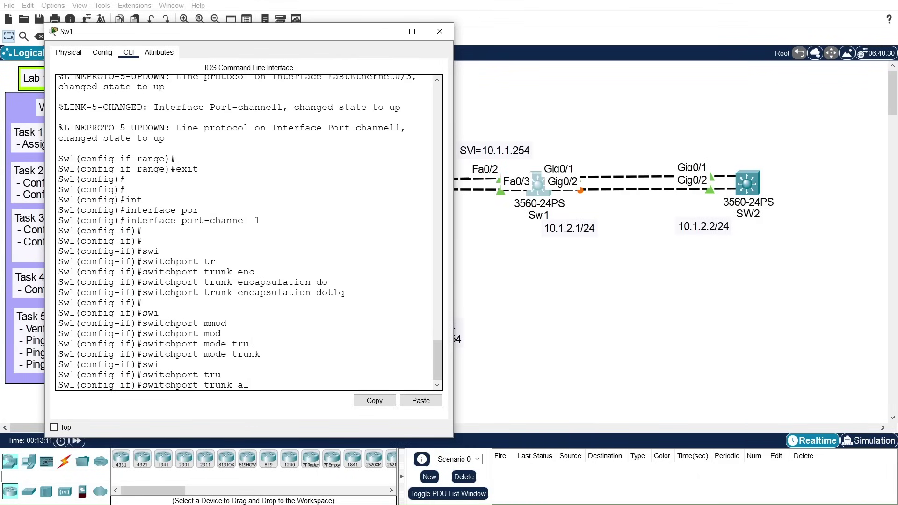
key("Tab")
type("vla")
key("Tab")
type("10")
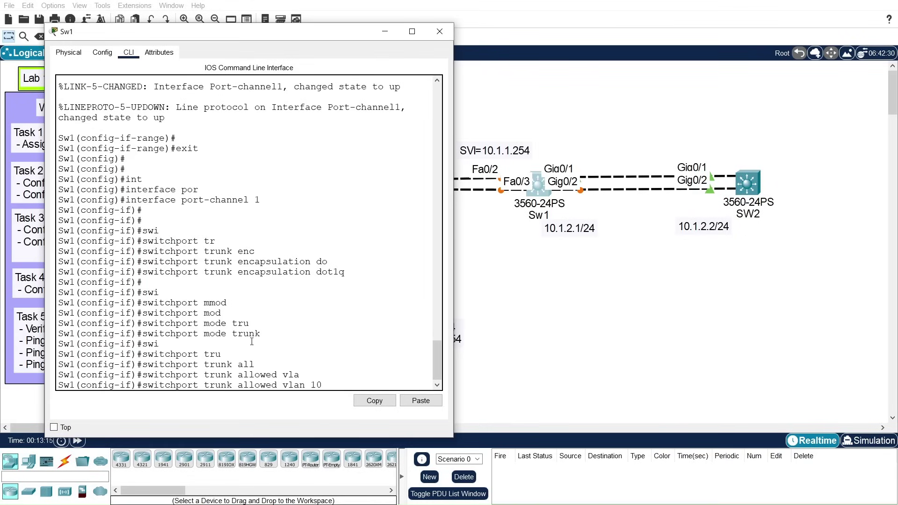
key("Return")
key("Return")
key("Return")
Step: Exit back to global configuration and move the CLI window aside
type("exit")
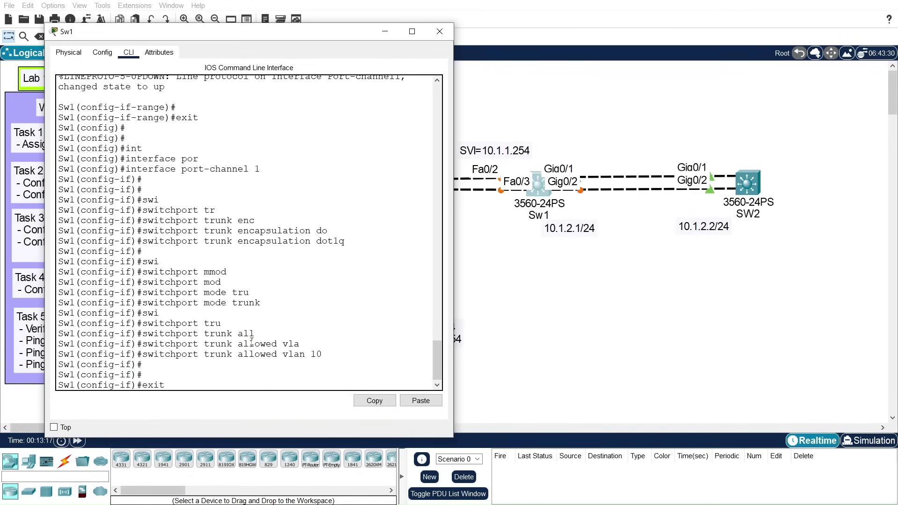
key("Return")
key("Return")
key("Return")
key("Return")
key("Return")
key("Return")
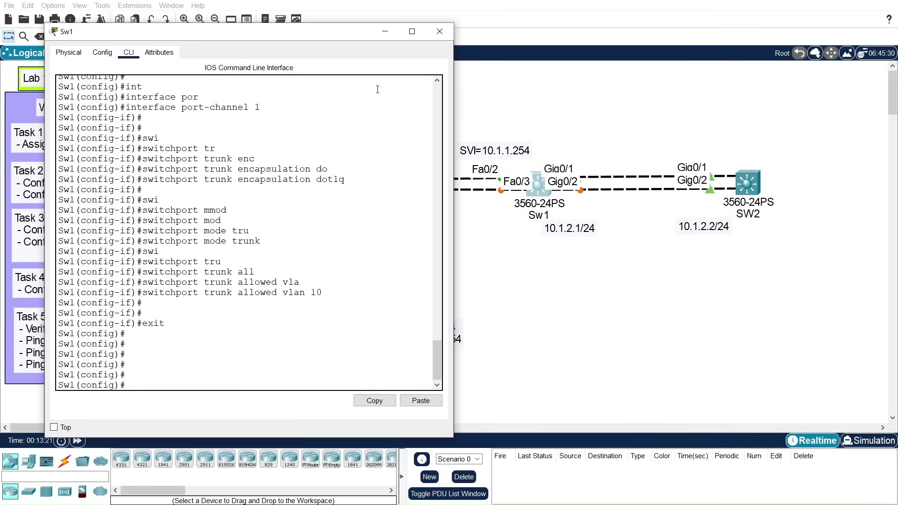
left_click_drag(284, 32, 270, 53)
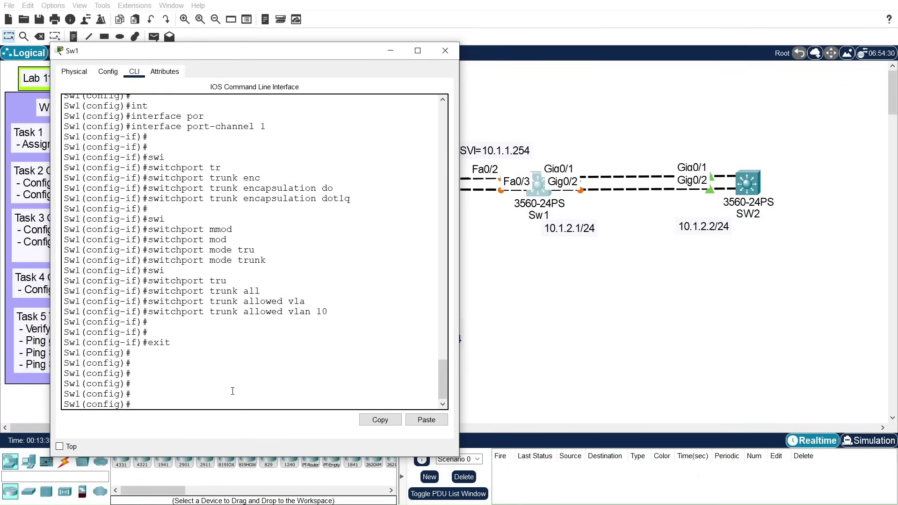
Step: Enter 'interface range gigabitEthernet 0/1-2' at Sw1's global configuration prompt
type("int")
key("Tab")
type("ran")
key("Tab")
type("gi")
key("Tab")
type("0/1-2")
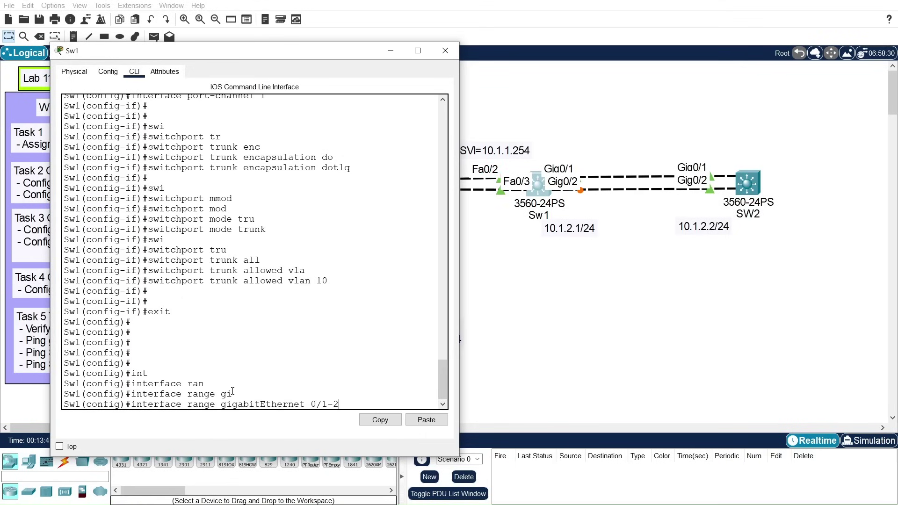
Step: Enter the Gig0/1-2 range and make the ports routed with 'no switchport'
key("Return")
key("Return")
key("Return")
key("Return")
type("n")
key("Tab")
type("swi")
key("Tab")
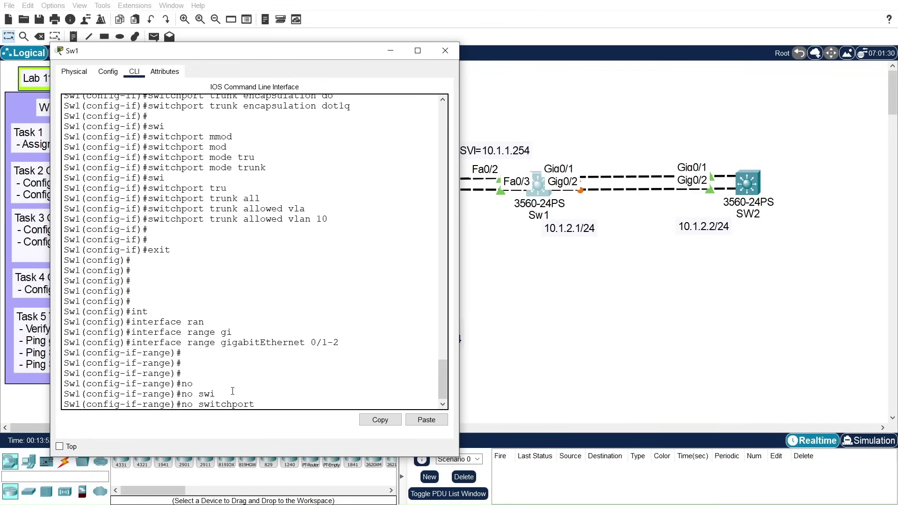
key("Return")
key("Return")
key("Return")
key("Return")
key("Return")
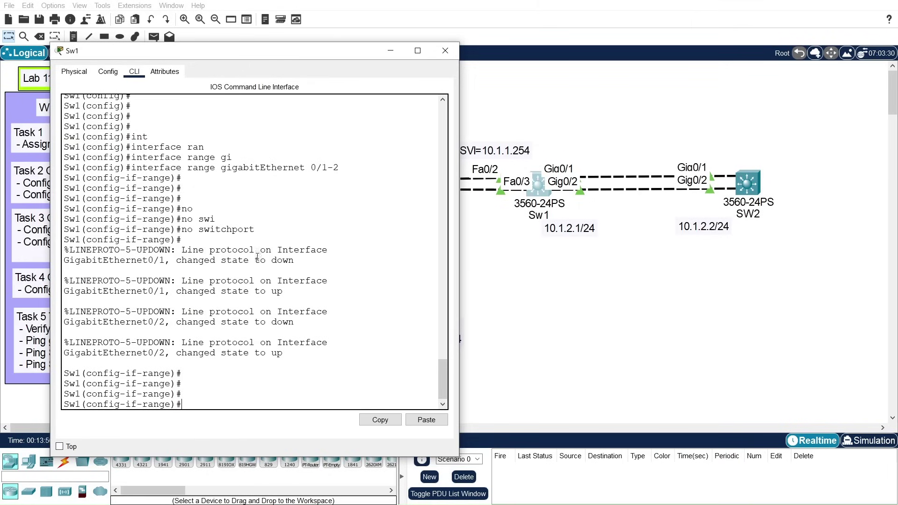
Step: Bundle Gig0/1-2 into channel-group 2 mode active, creating Port-channel 2, then exit
type("channel-g")
key("Tab")
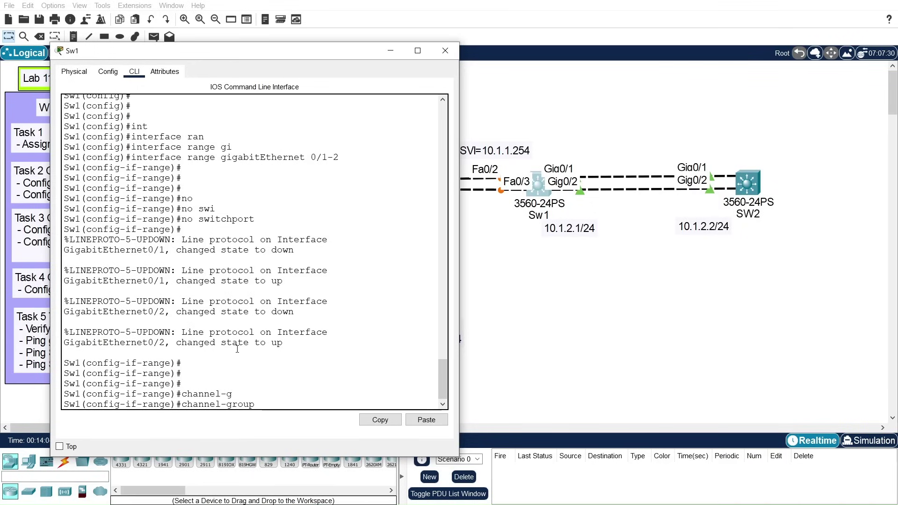
type("2 mod")
key("Tab")
type("acti")
key("Tab")
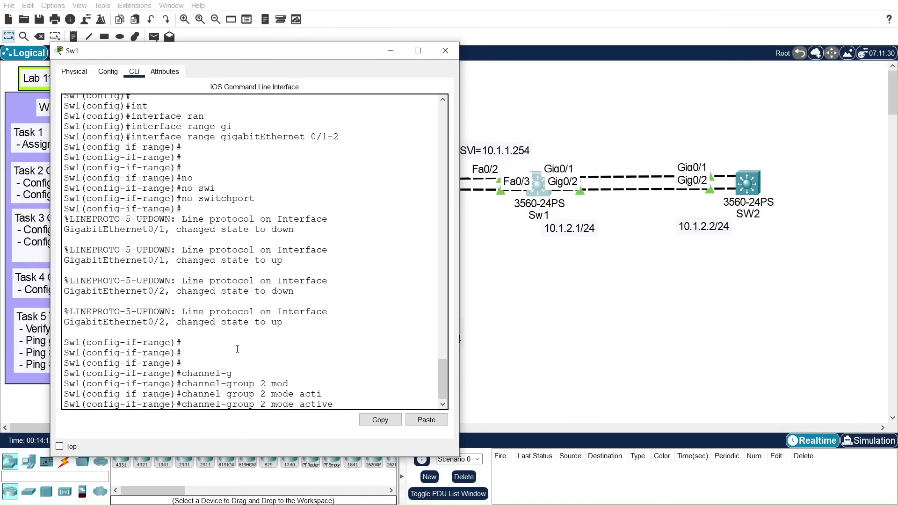
key("Return")
key("Return")
type("exit")
key("Return")
key("Return")
key("Return")
key("Return")
Step: Enter interface port-channel 2 and try 'no switchport' on it
type("int")
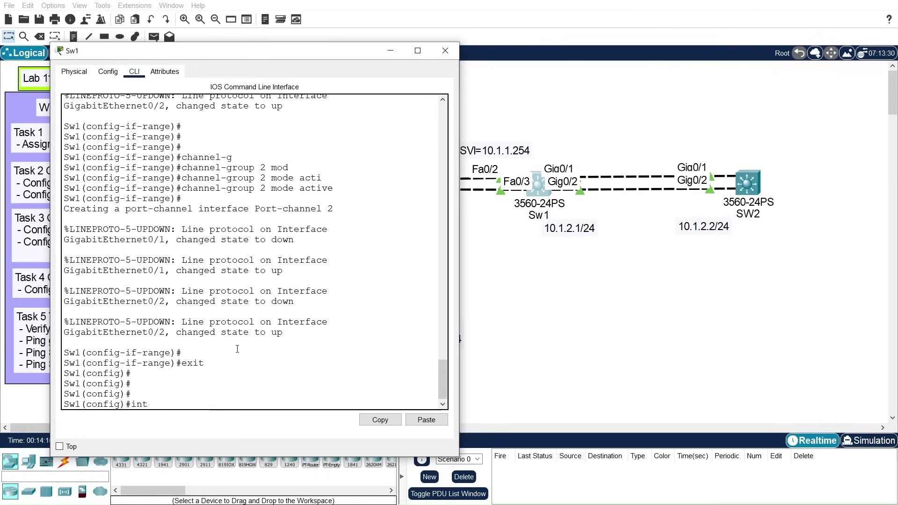
key("Tab")
type("p")
key("Tab")
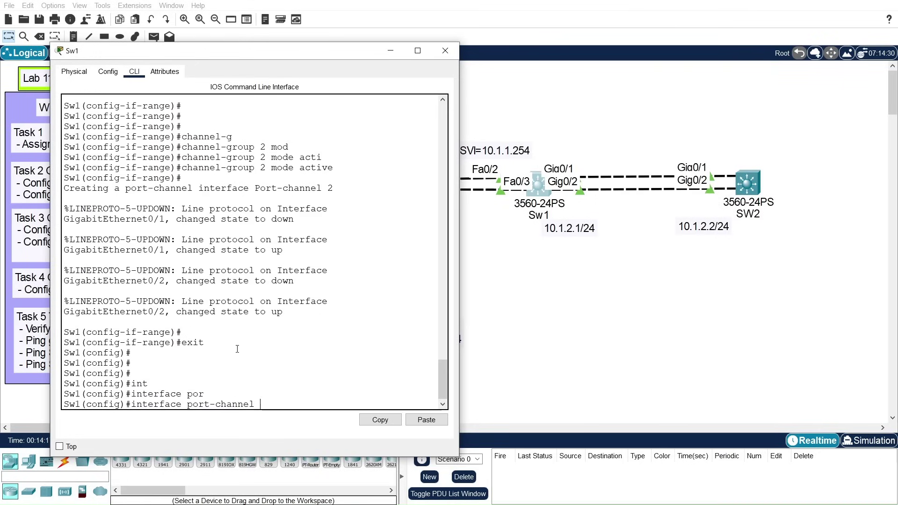
type("2")
key("Return")
key("Return")
key("Return")
type("no")
key("Tab")
type("s")
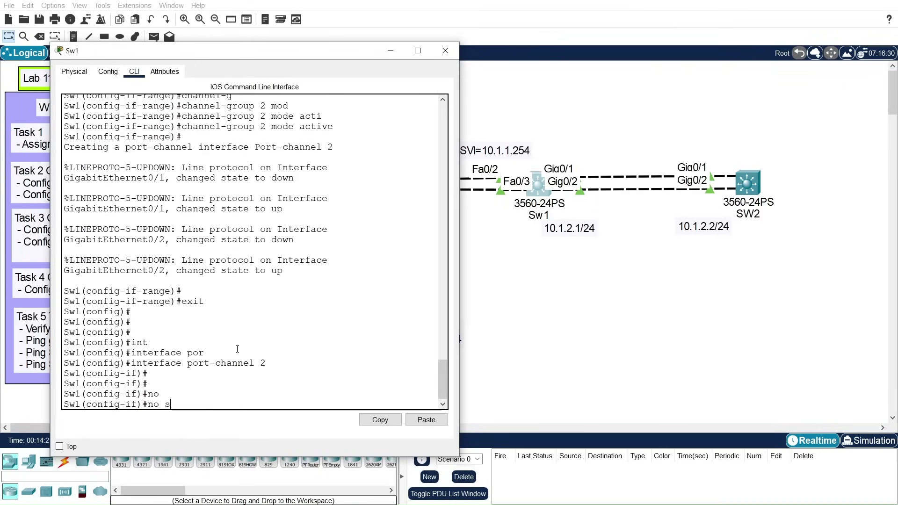
type("wi")
key("Tab")
key("Return")
key("Return")
key("Return")
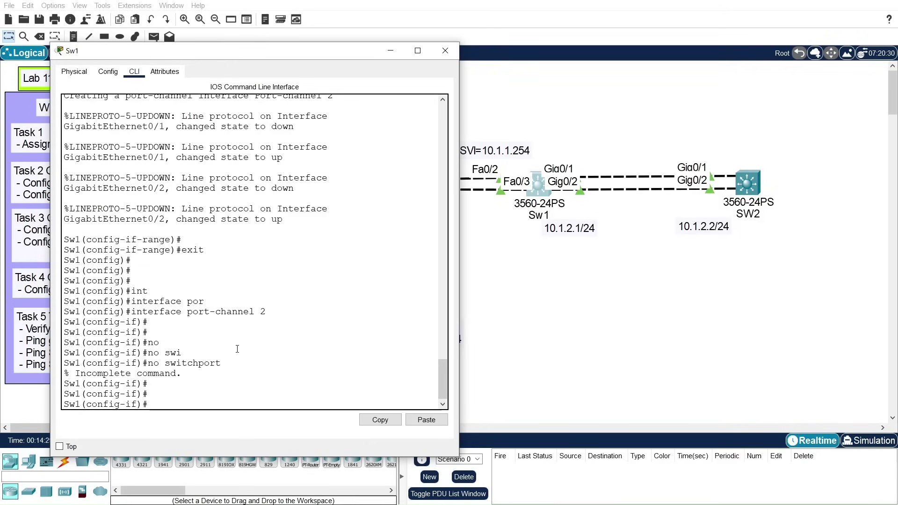
key("Up")
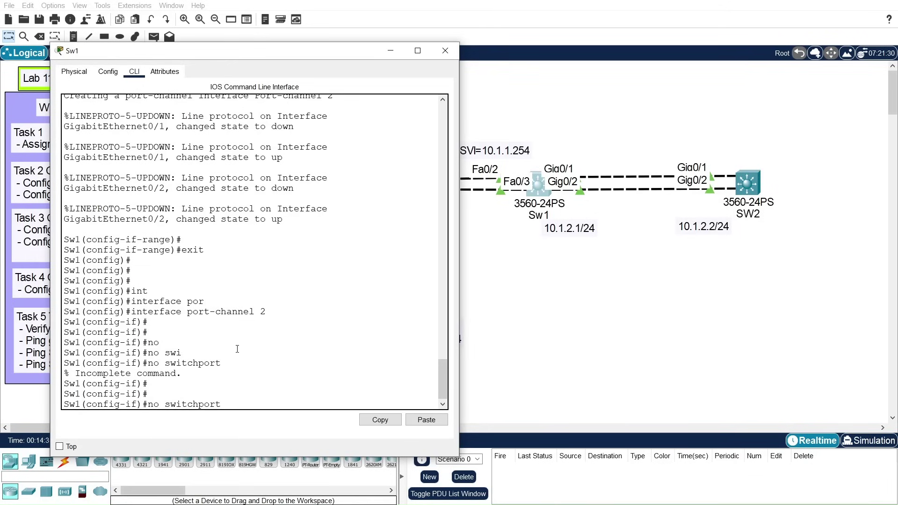
type("?")
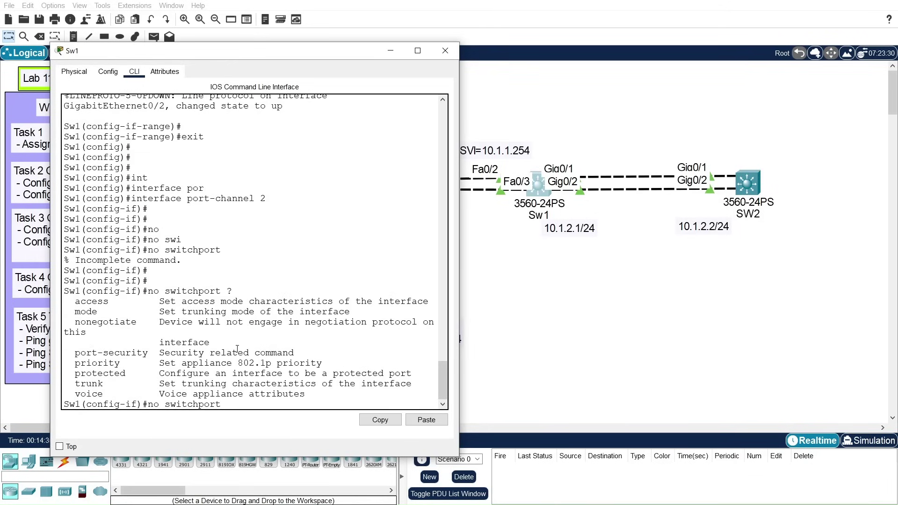
key("BackSpace")
key("BackSpace")
key("BackSpace")
key("BackSpace")
key("BackSpace")
key("BackSpace")
key("BackSpace")
key("BackSpace")
key("BackSpace")
key("BackSpace")
key("BackSpace")
key("BackSpace")
key("BackSpace")
Step: Assign Port-channel 2 the IP address 10.1.2.1 255.255.255.0 and exit
type("ip add")
key("Tab")
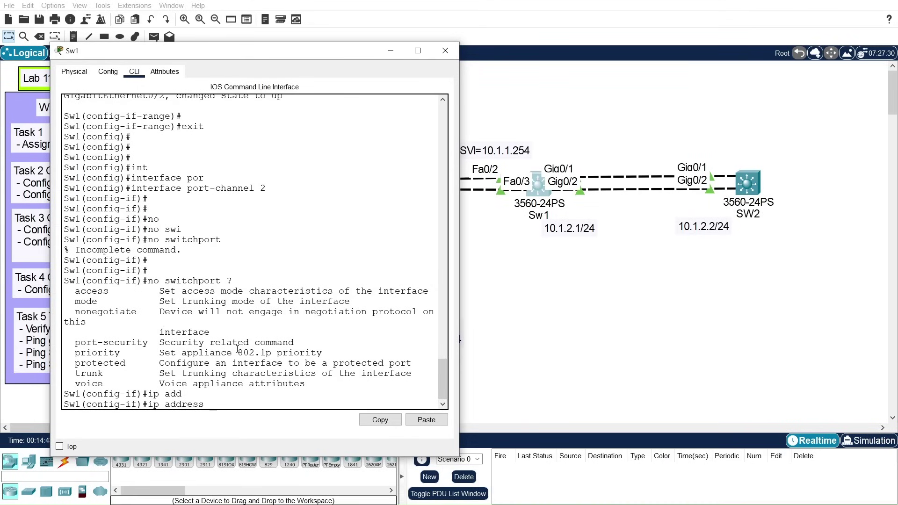
type("10.1.2.1 255.255.255.0")
key("Return")
type("exit")
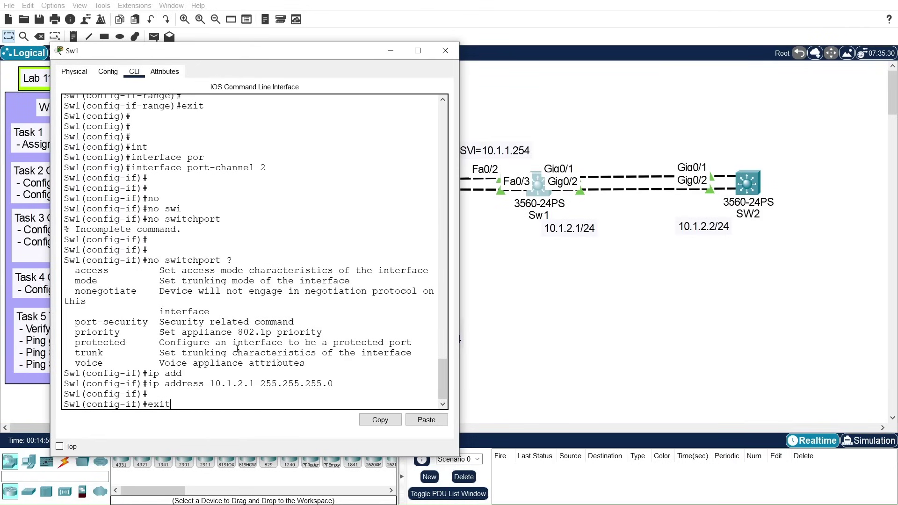
key("Return")
key("Return")
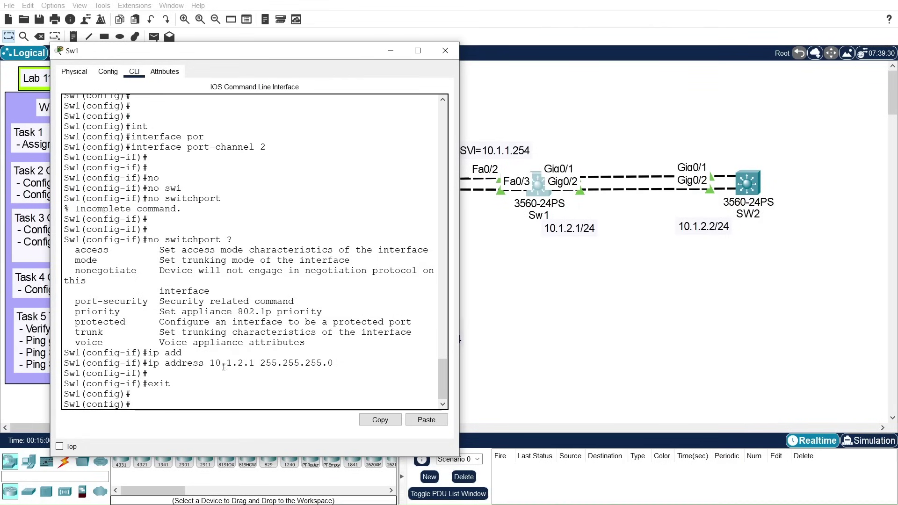
left_click_drag(153, 363, 333, 363)
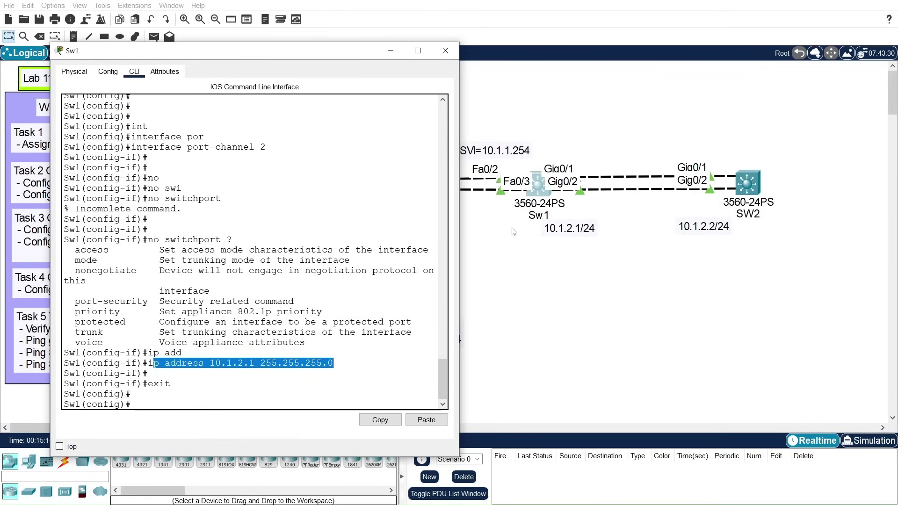
key("Return")
key("Return")
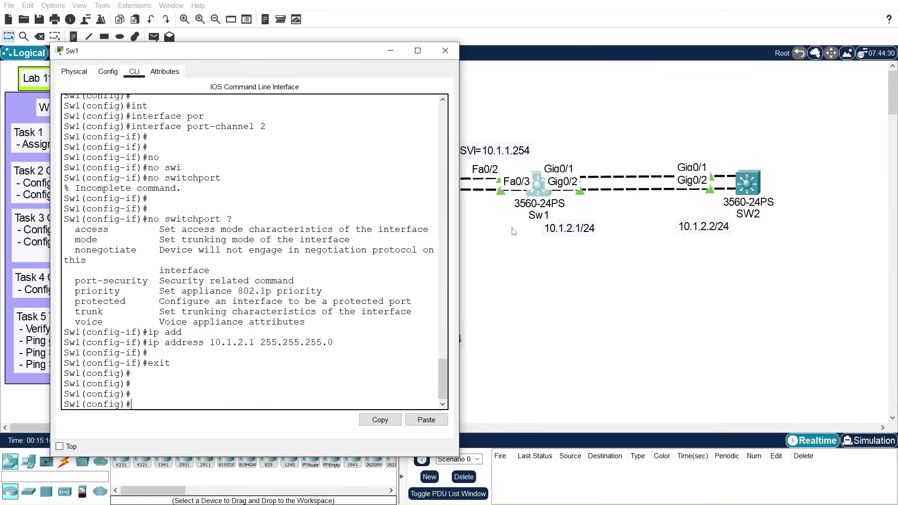
Step: Return to privileged mode and save Sw1's configuration with write memory
type("exit")
key("Return")
type("wri")
key("Tab")
type("me")
key("Tab")
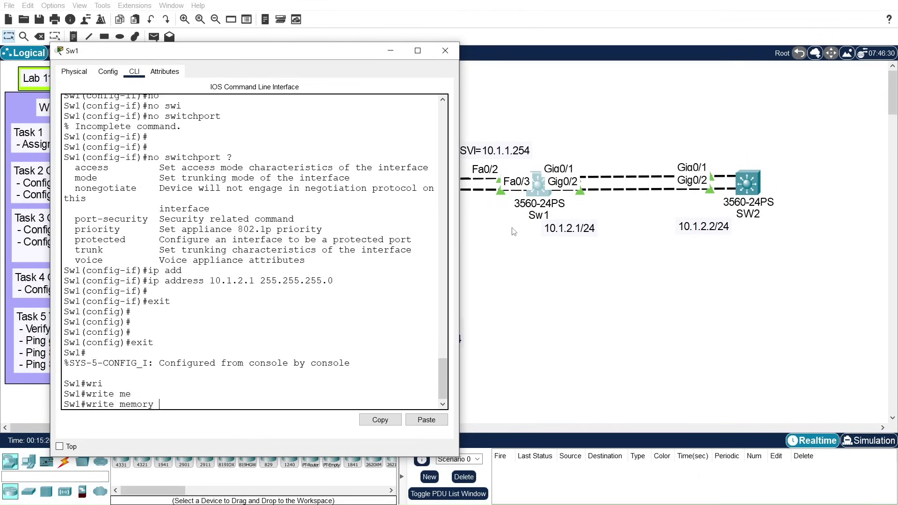
key("Return")
key("Return")
key("Return")
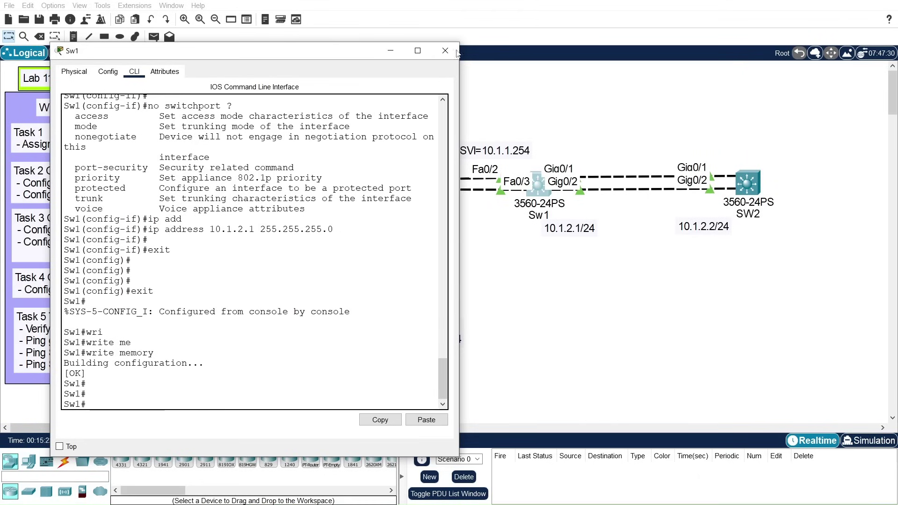
Step: Open SW2's CLI, enter global configuration and set the hostname to Sw2
left_click(445, 51)
left_click(747, 183)
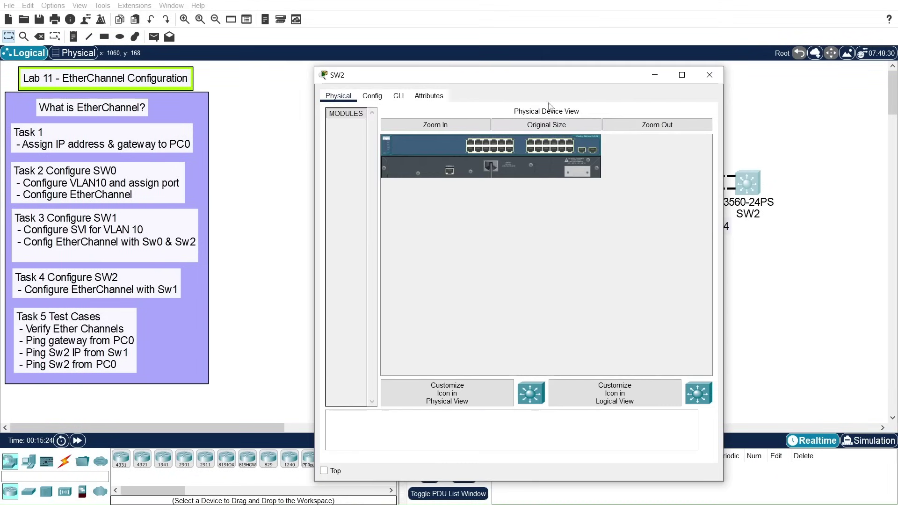
left_click_drag(520, 75, 354, 41)
left_click(233, 61)
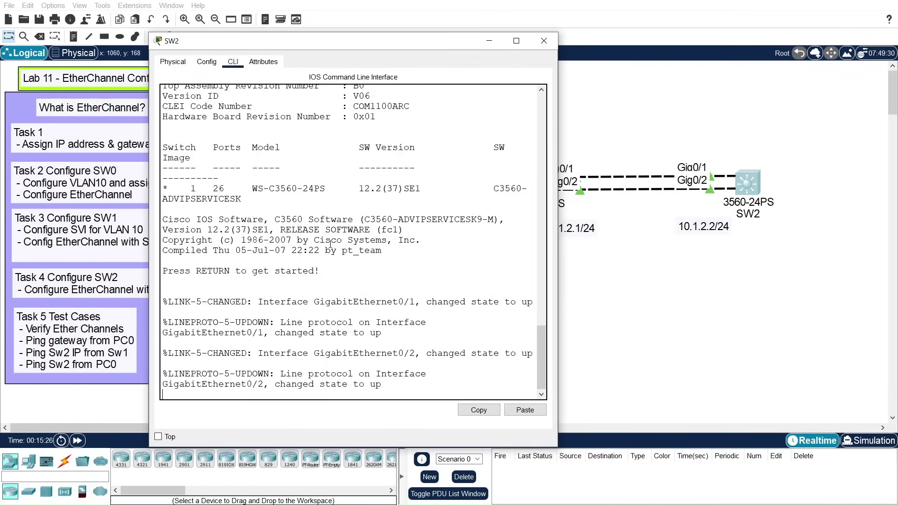
key("Return")
key("Return")
type("en")
key("Return")
type("c")
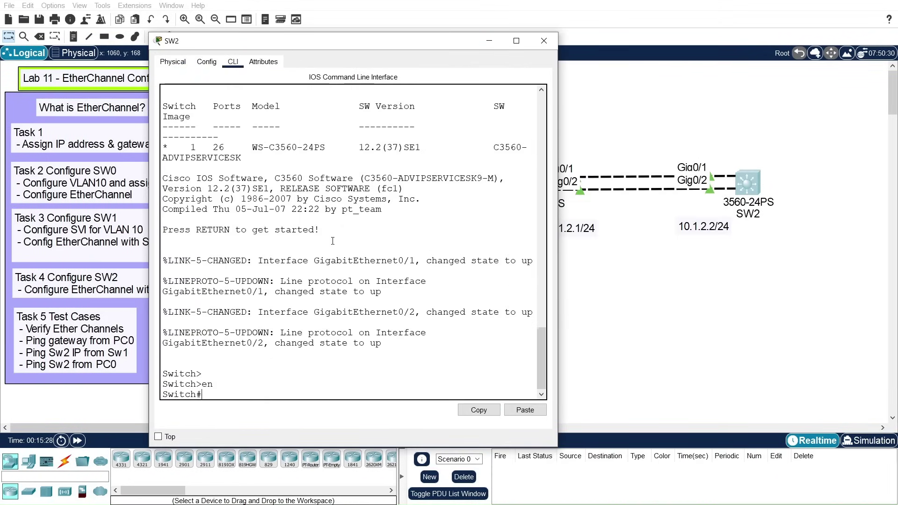
type("onf t")
key("Return")
key("Return")
key("Return")
type("hos")
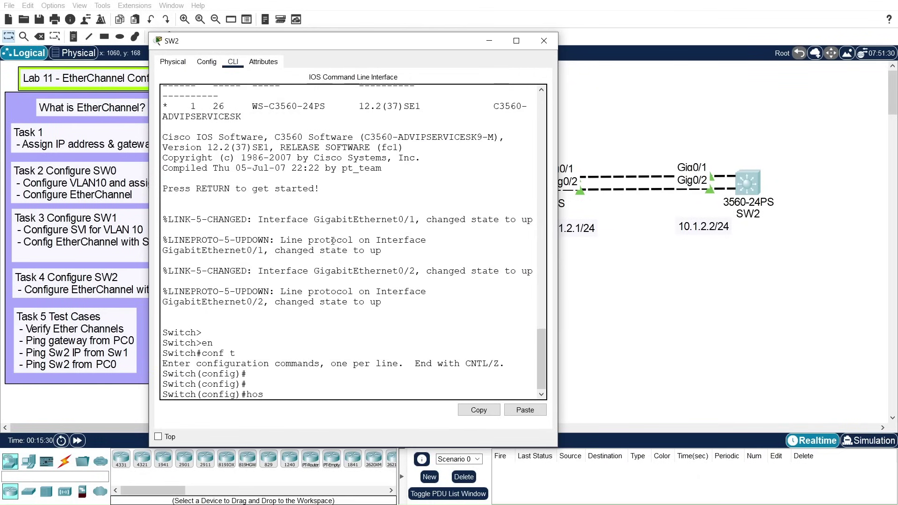
key("Tab")
type("Sw")
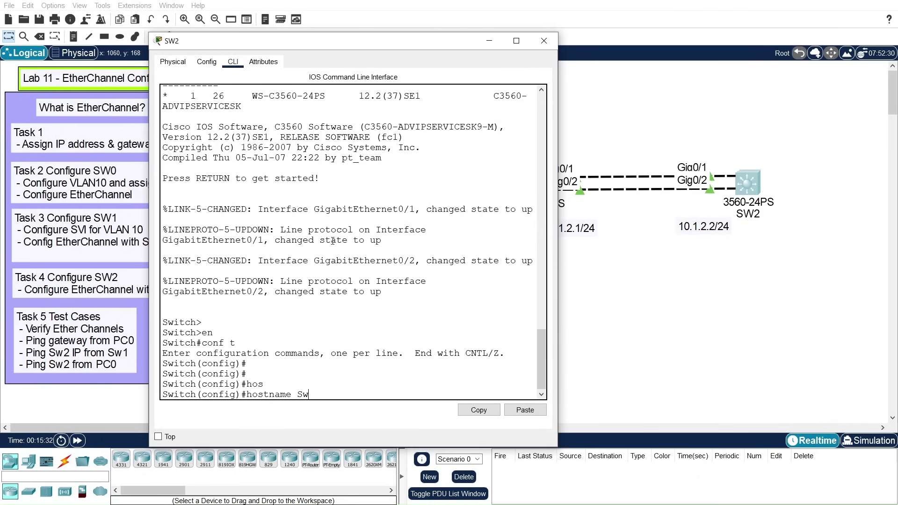
type("2")
key("Return")
key("Return")
key("Return")
key("Return")
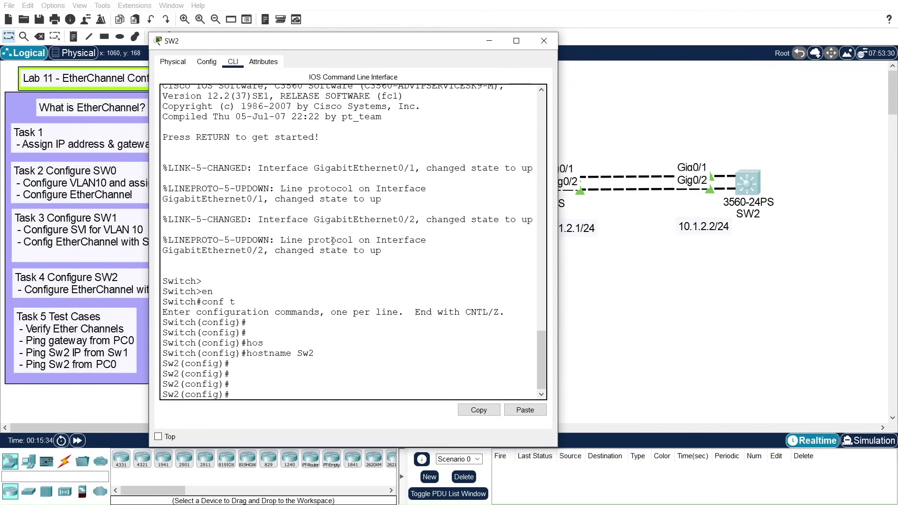
Step: Select Sw2's GigabitEthernet 0/1-2 with 'interface range' after a rejected plain interface command
type("int")
key("Tab")
type("gi")
key("Tab")
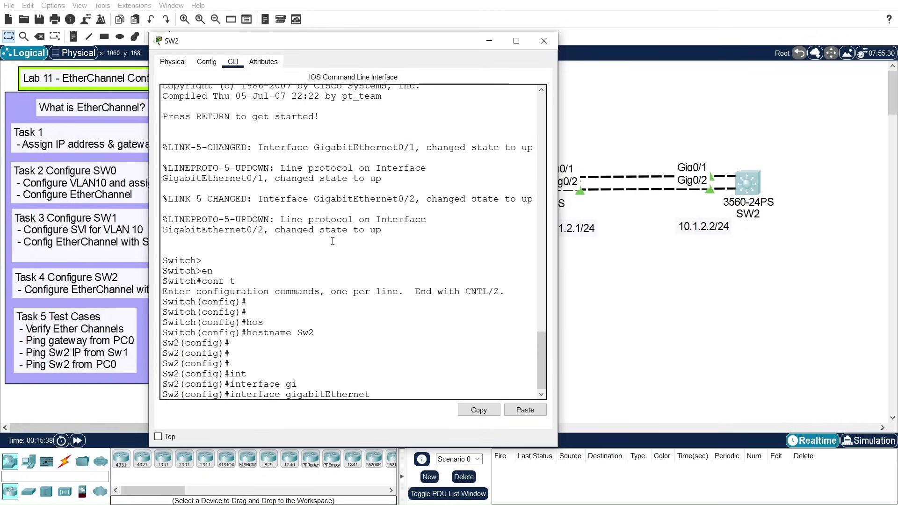
type("0/1-2")
key("Return")
key("Return")
key("Return")
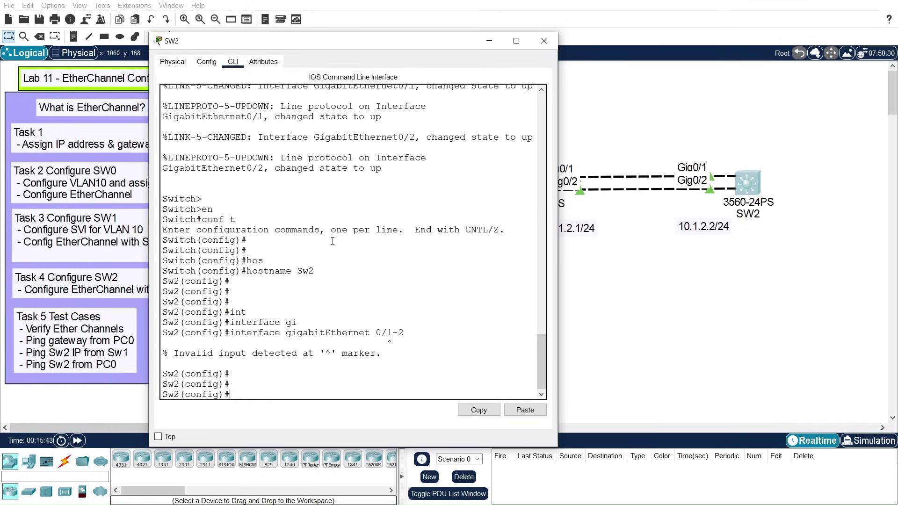
key("Up")
key("BackSpace")
key("BackSpace")
key("BackSpace")
key("BackSpace")
key("BackSpace")
key("BackSpace")
key("BackSpace")
key("BackSpace")
key("BackSpace")
key("BackSpace")
key("BackSpace")
key("BackSpace")
key("BackSpace")
key("BackSpace")
key("BackSpace")
key("BackSpace")
key("BackSpace")
key("BackSpace")
key("BackSpace")
key("BackSpace")
type("ran")
key("Tab")
type("gi")
key("Tab")
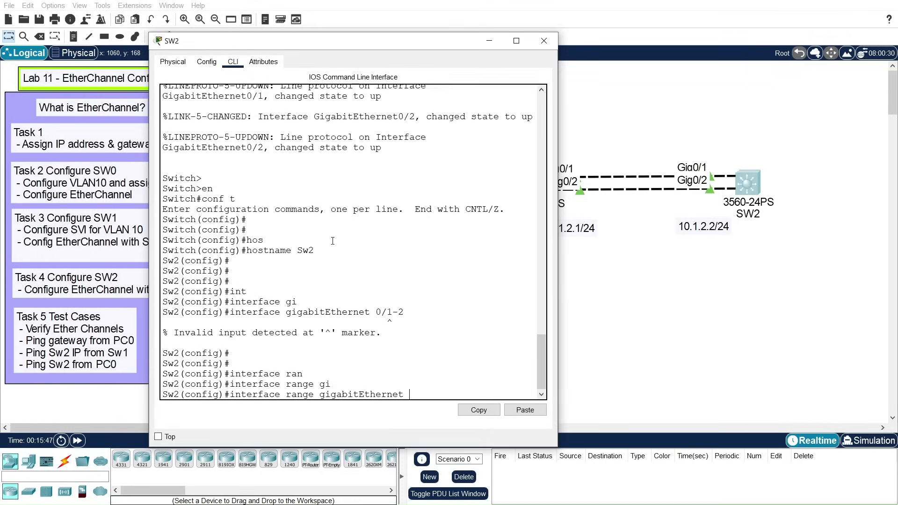
type("0/1-2")
key("Return")
key("Return")
key("Return")
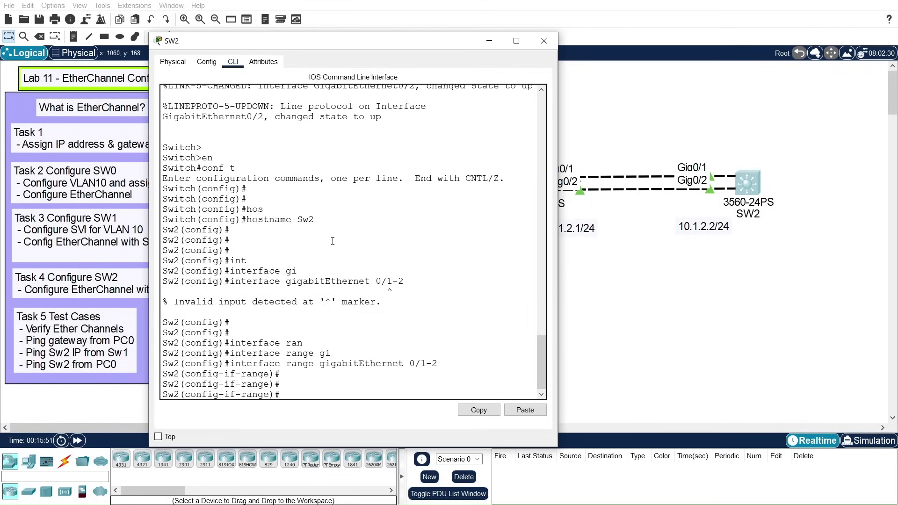
Step: Make Gig0/1-2 routed ports and bundle them with 'channel-group 2 mode active', then exit
type("no swi")
key("Tab")
key("Return")
key("Return")
key("Return")
key("Return")
key("Return")
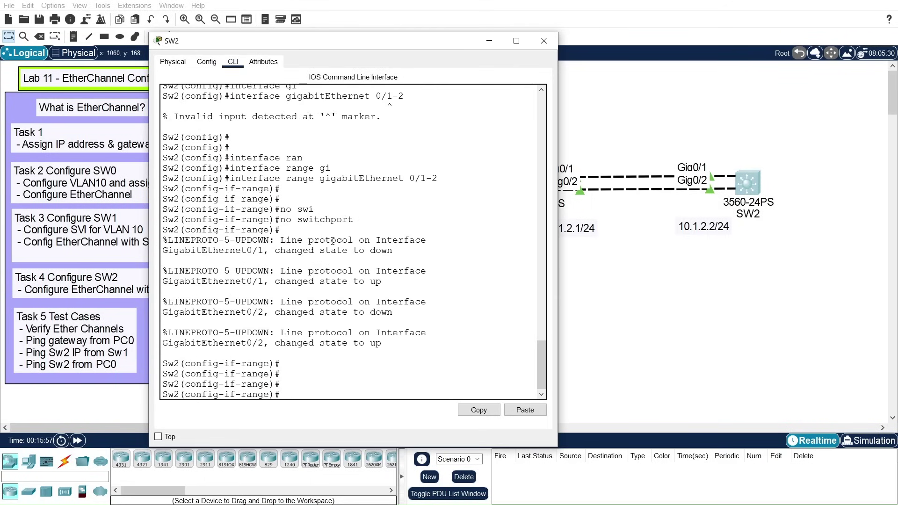
type("channel-g")
key("Tab")
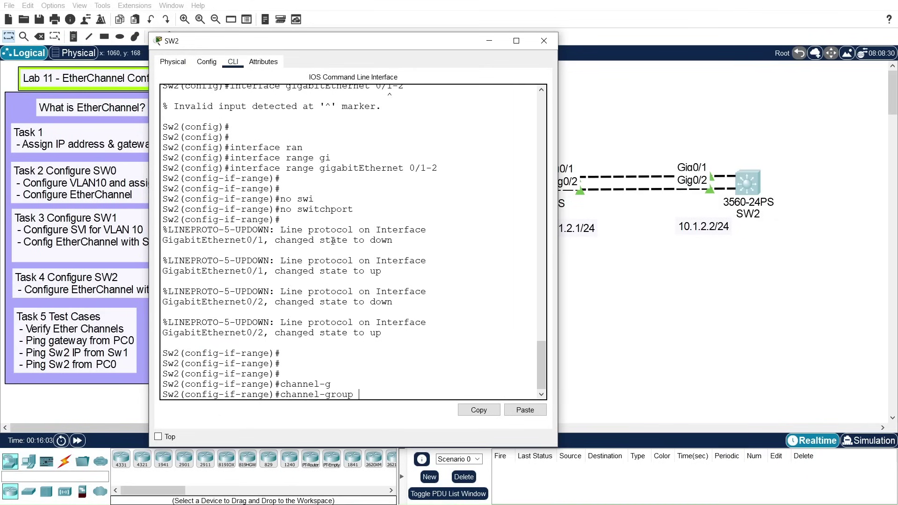
type("2 mod")
key("Tab")
type("acti")
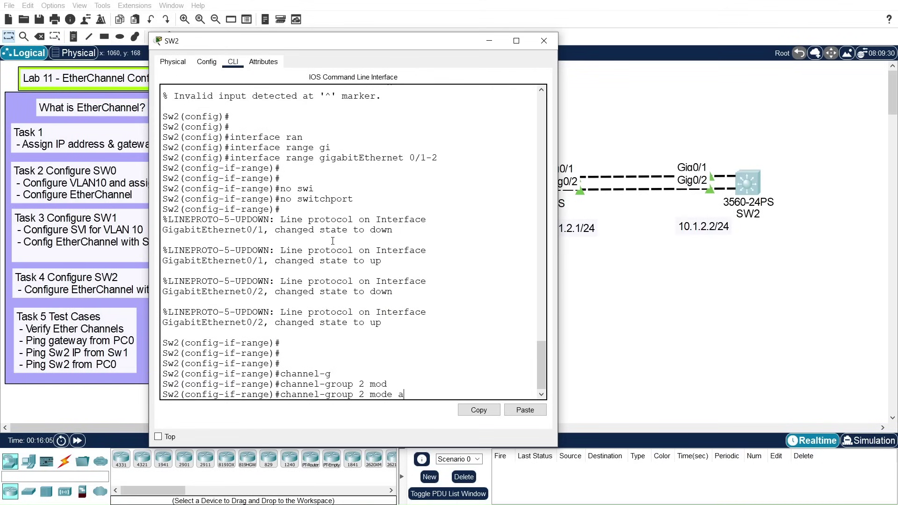
key("Tab")
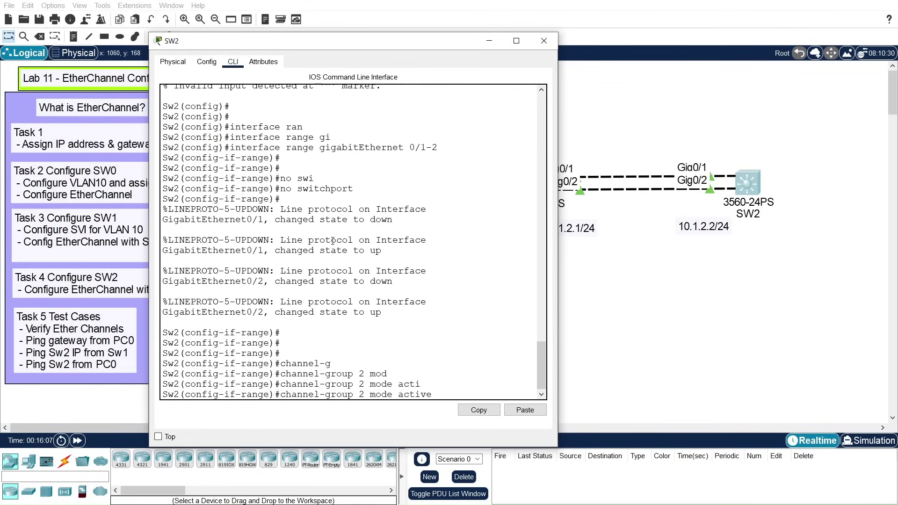
key("Return")
key("Return")
key("Return")
type("exit")
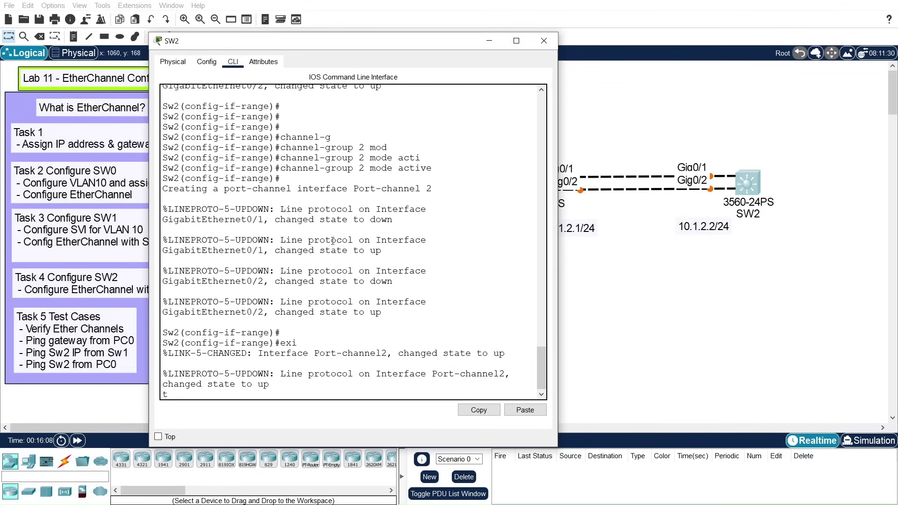
key("Return")
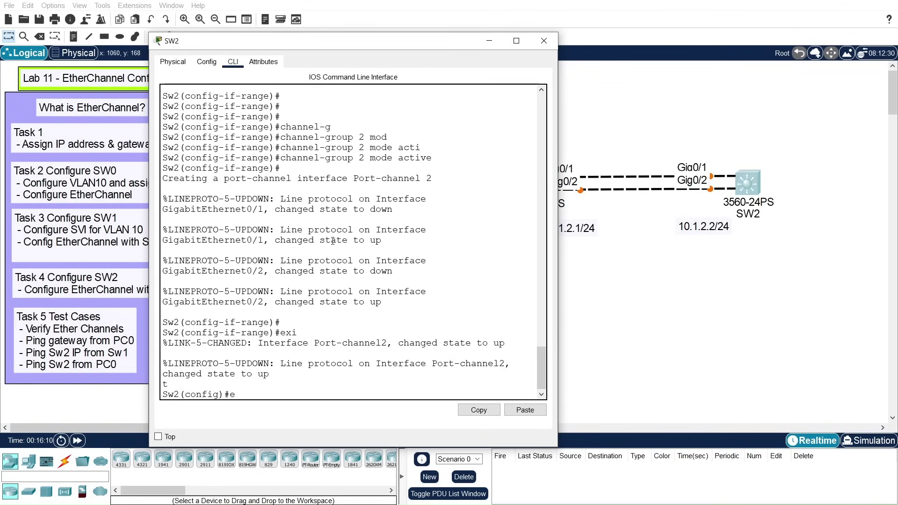
key("Return")
key("Return")
key("Return")
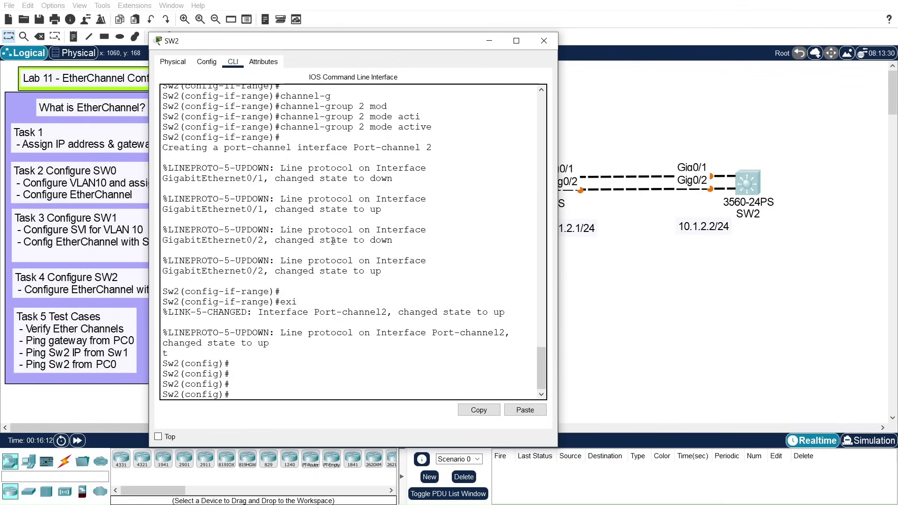
type("int")
key("Tab")
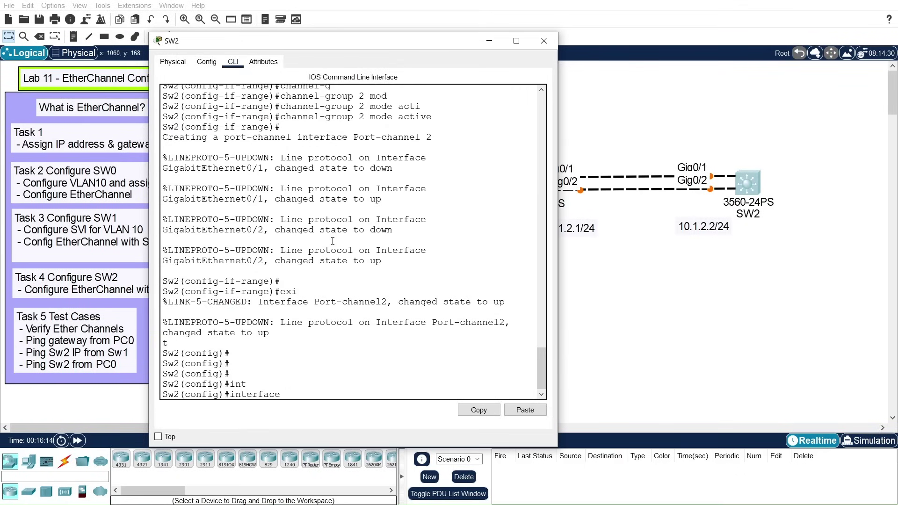
Step: Give Sw2's Port-channel 2 the IP address 10.1.2.2 255.255.255.0
type("po")
key("BackSpace")
key("BackSpace")
type("por")
key("Tab")
type("2")
key("Return")
key("Return")
key("Return")
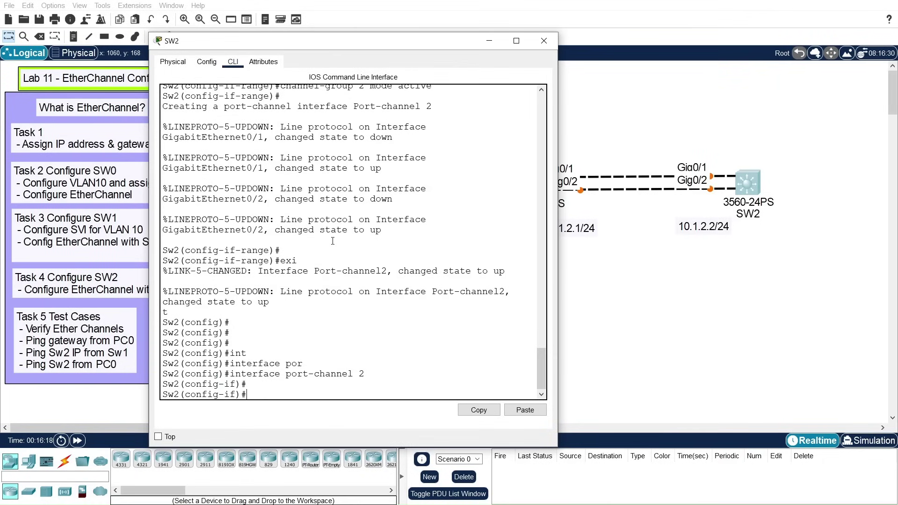
type("ip add")
key("Tab")
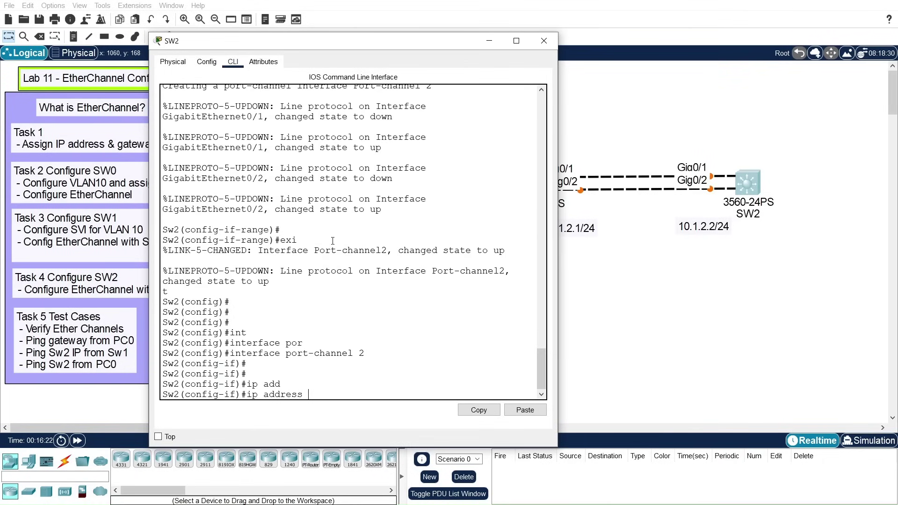
type("10.1.2.2 255.255.255.0")
key("Return")
key("Return")
key("Return")
key("Return")
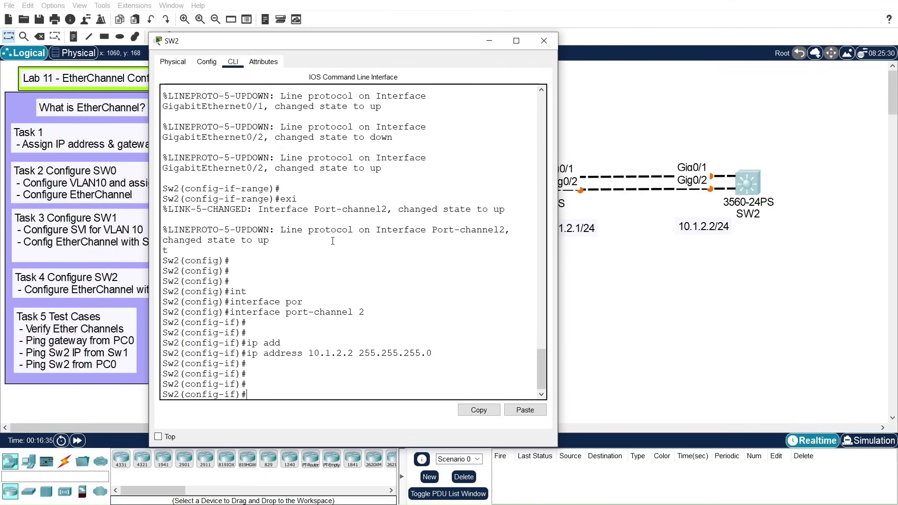
Step: Exit to privileged mode, save with write memory, and close SW2's console window
type("exit")
key("Return")
key("Return")
key("Return")
type("exit")
key("Return")
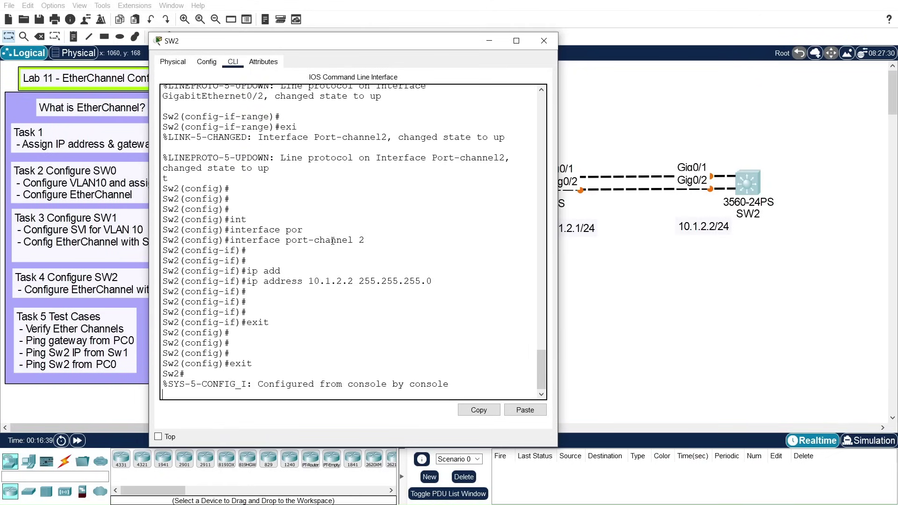
key("Return")
type("wri")
key("Tab")
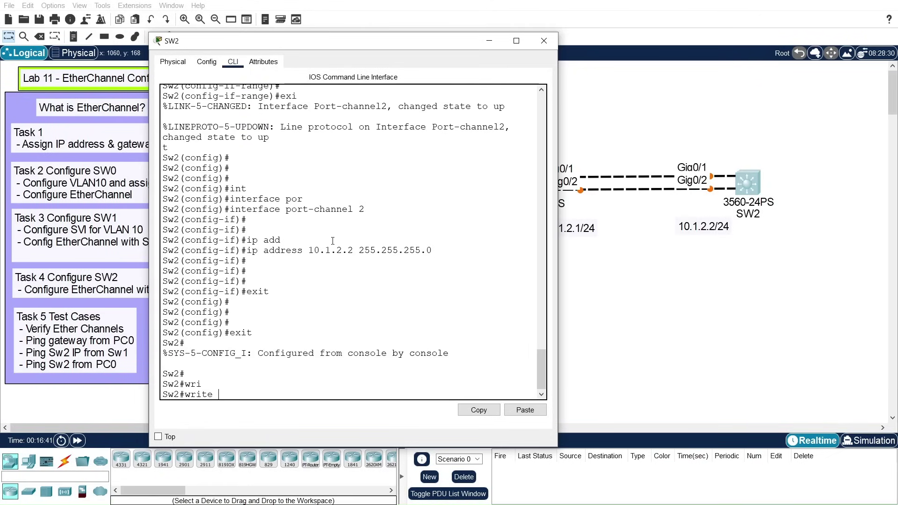
type("me")
key("Tab")
key("Return")
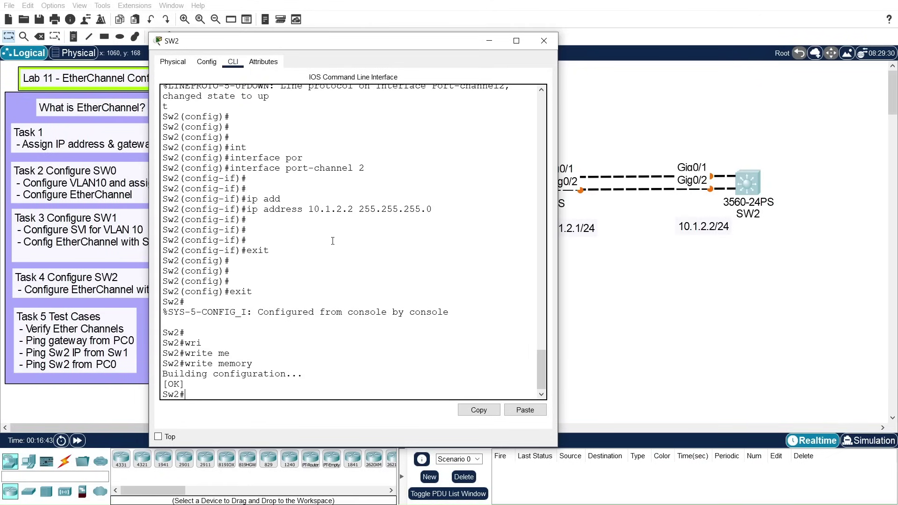
key("Return")
key("Return")
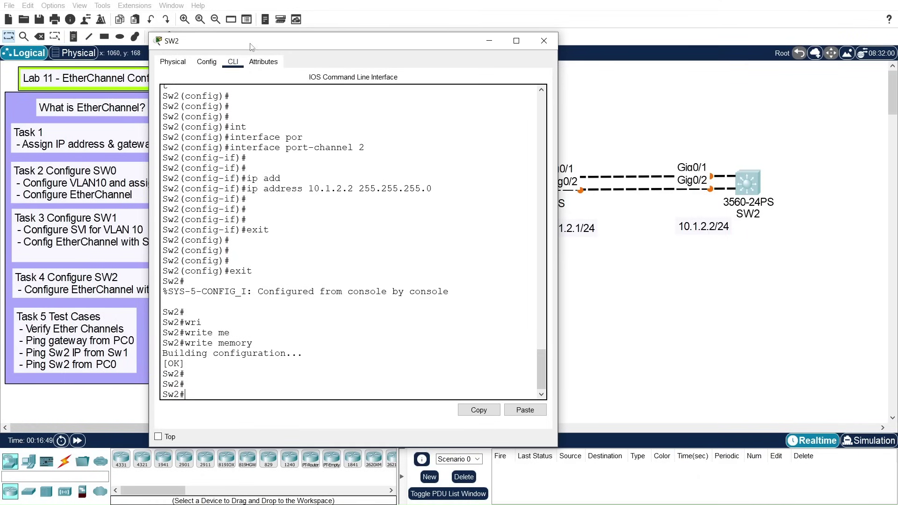
left_click_drag(252, 47, 294, 53)
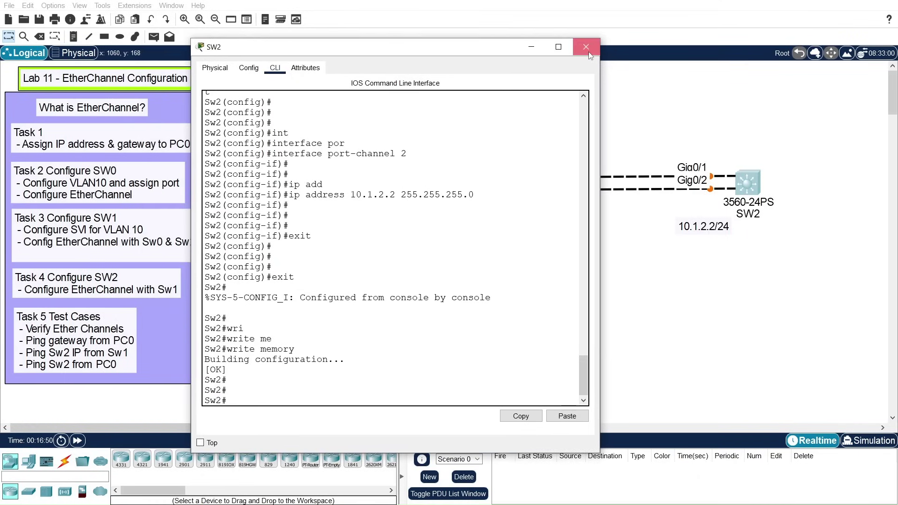
left_click(589, 54)
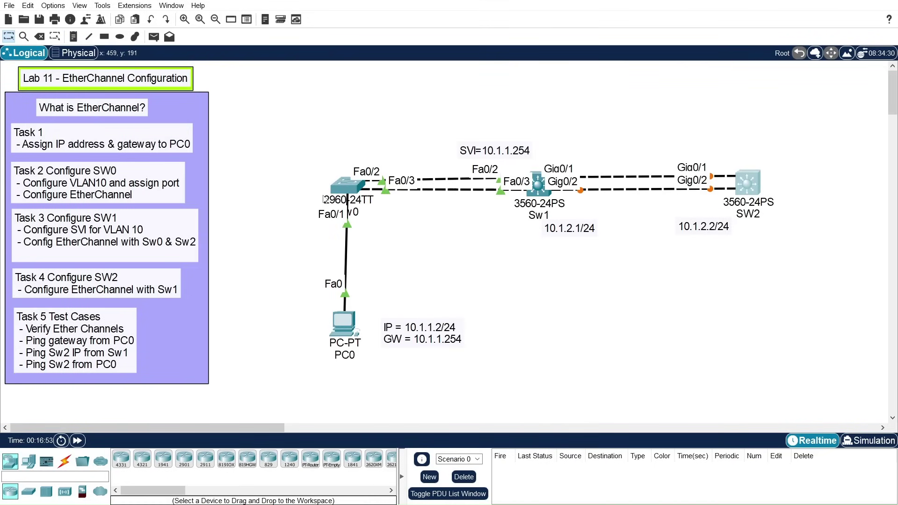
left_click(347, 188)
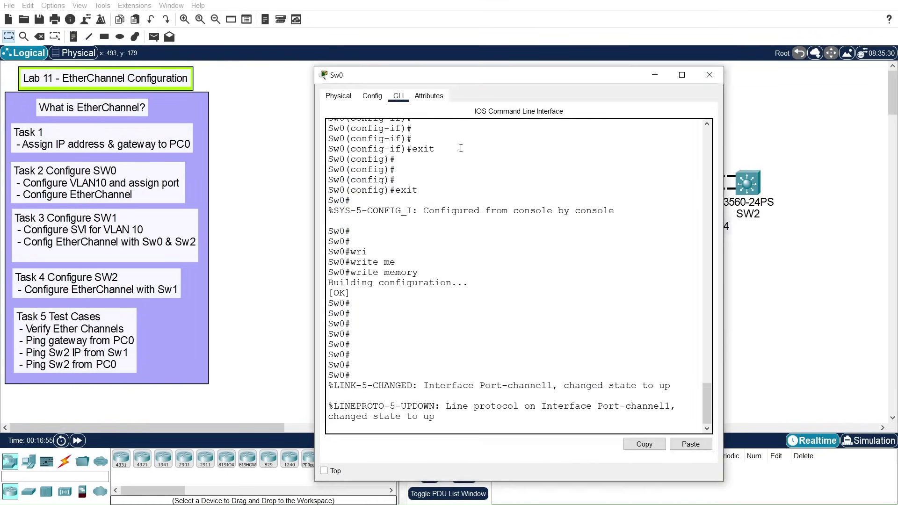
left_click_drag(461, 78, 489, 71)
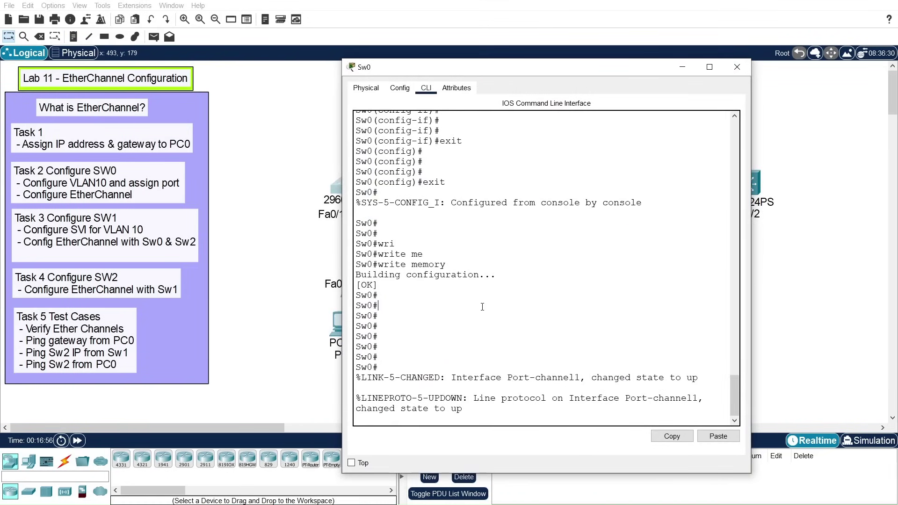
key("Return")
key("Return")
key("Return")
key("Return")
type("show eth")
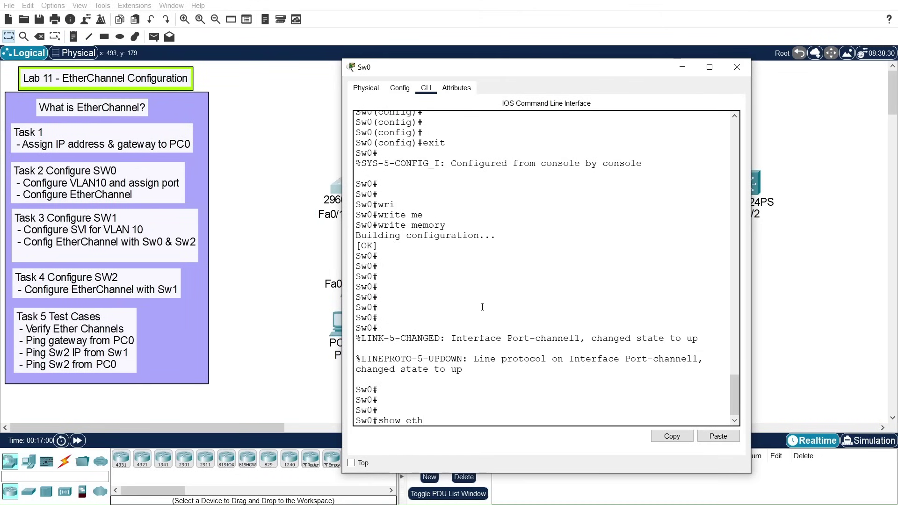
key("Tab")
type("summ")
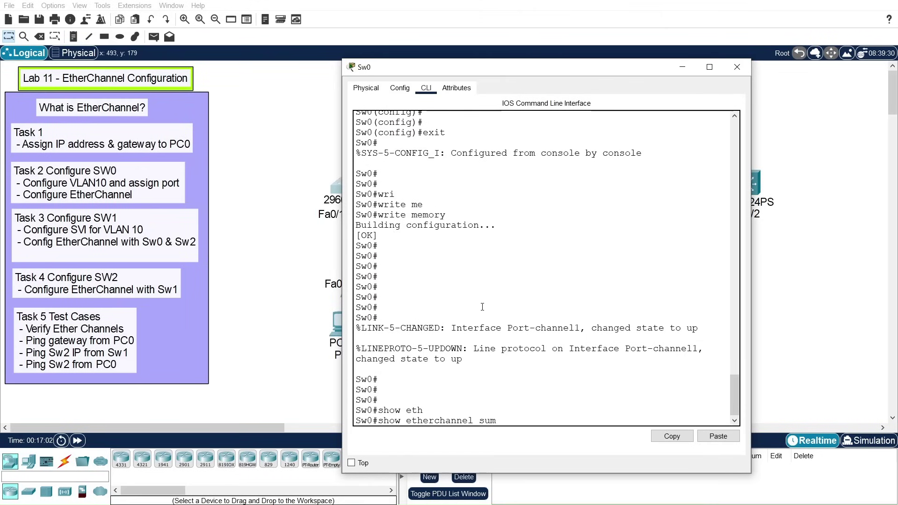
key("Tab")
key("Return")
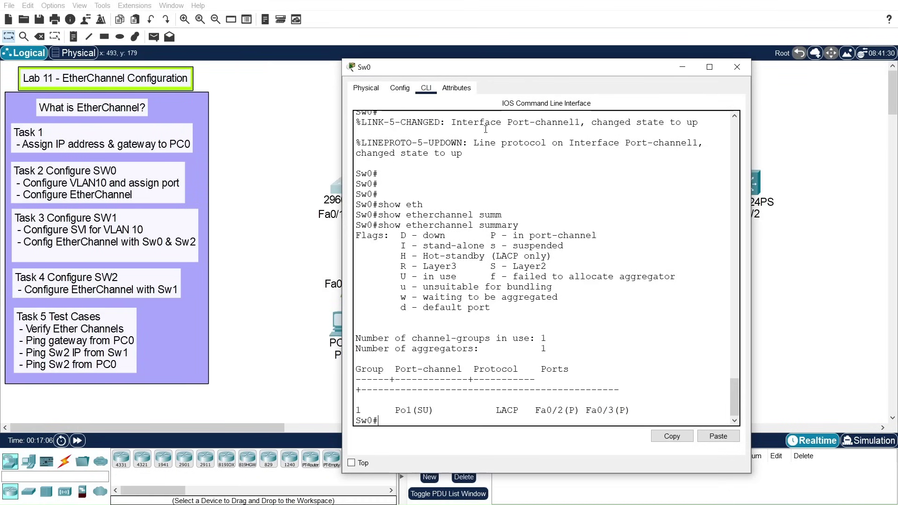
left_click_drag(494, 67, 515, 52)
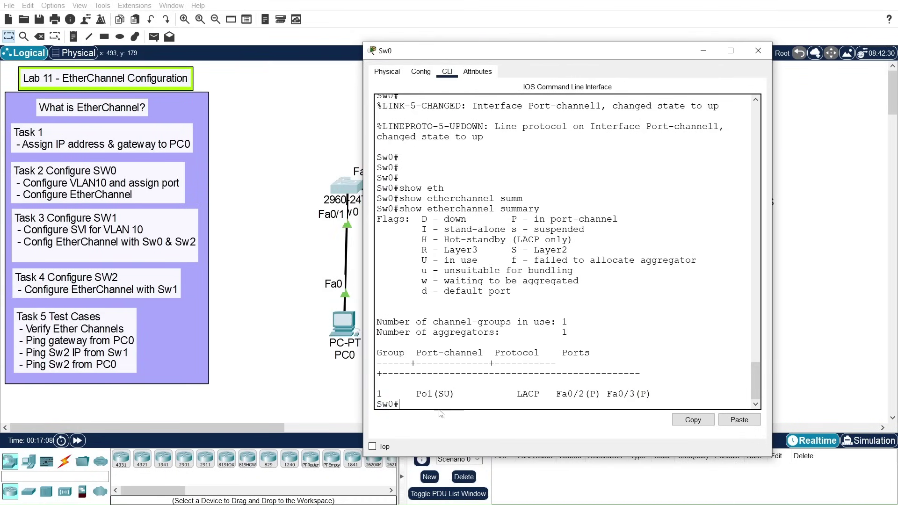
left_click_drag(416, 394, 450, 394)
left_click(440, 395)
left_click_drag(513, 248, 567, 251)
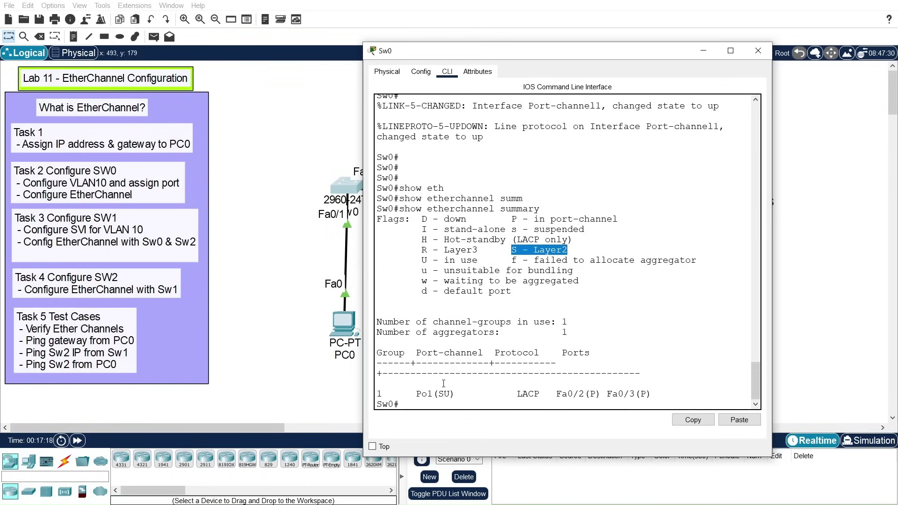
left_click_drag(439, 395, 450, 395)
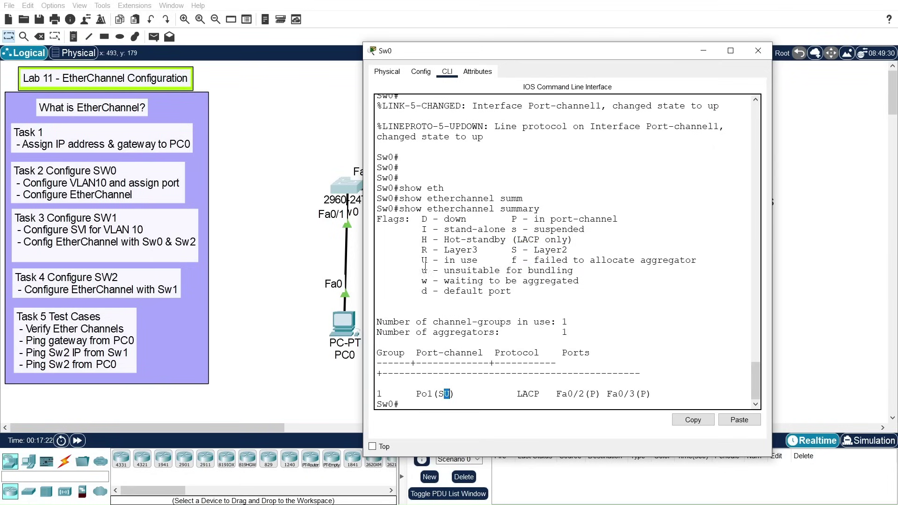
left_click_drag(421, 260, 479, 260)
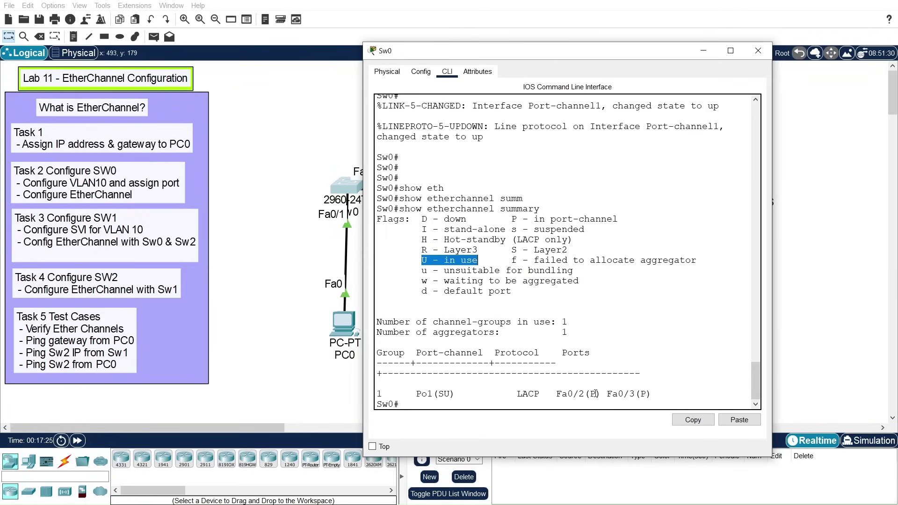
left_click_drag(556, 394, 646, 393)
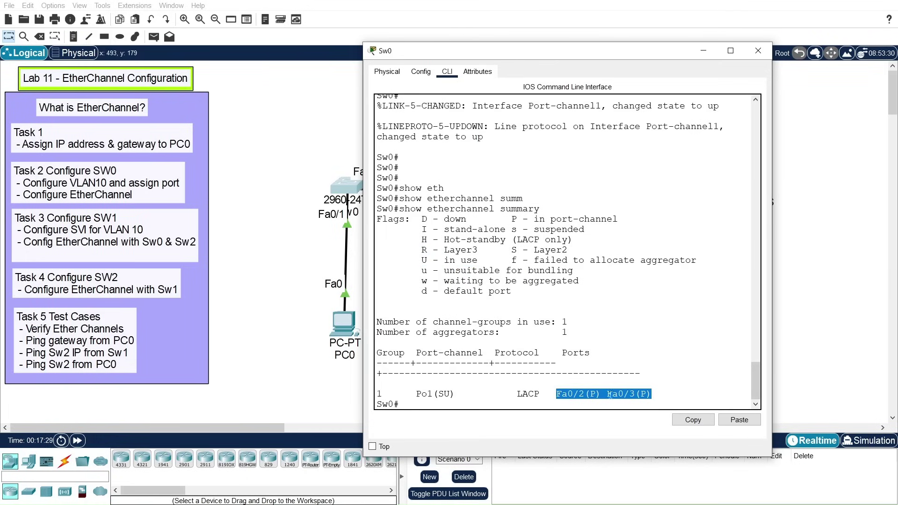
left_click_drag(516, 394, 542, 394)
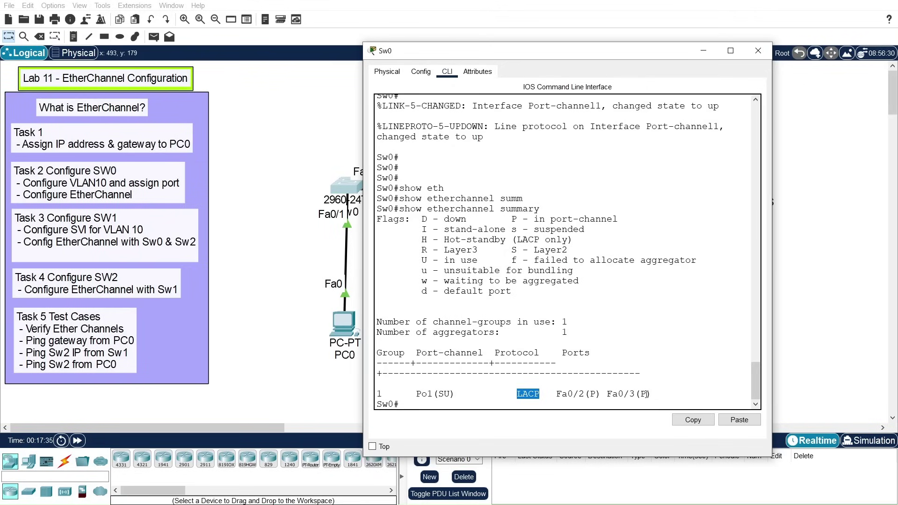
left_click_drag(640, 394, 645, 394)
left_click_drag(589, 394, 596, 394)
left_click_drag(550, 219, 607, 220)
left_click_drag(561, 54, 415, 82)
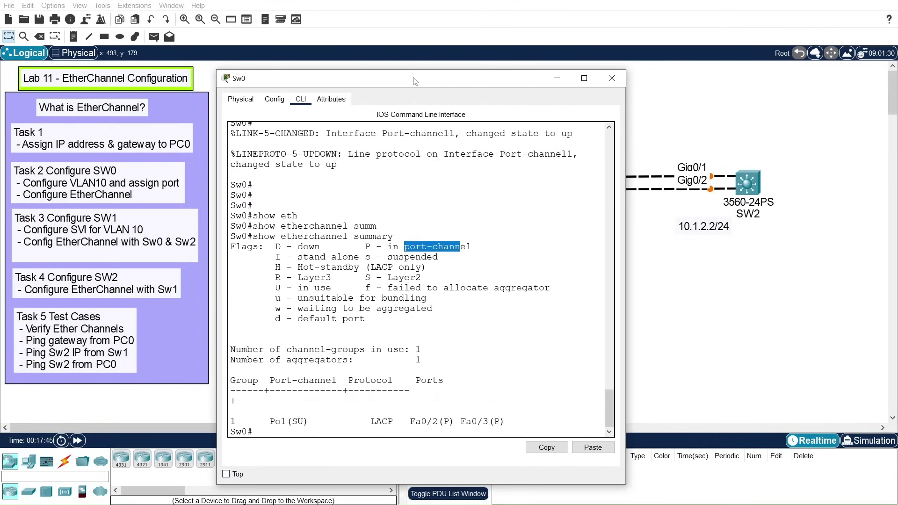
left_click(612, 78)
Step: Open Sw1's console and run 'show etherchannel summary'
left_click(541, 187)
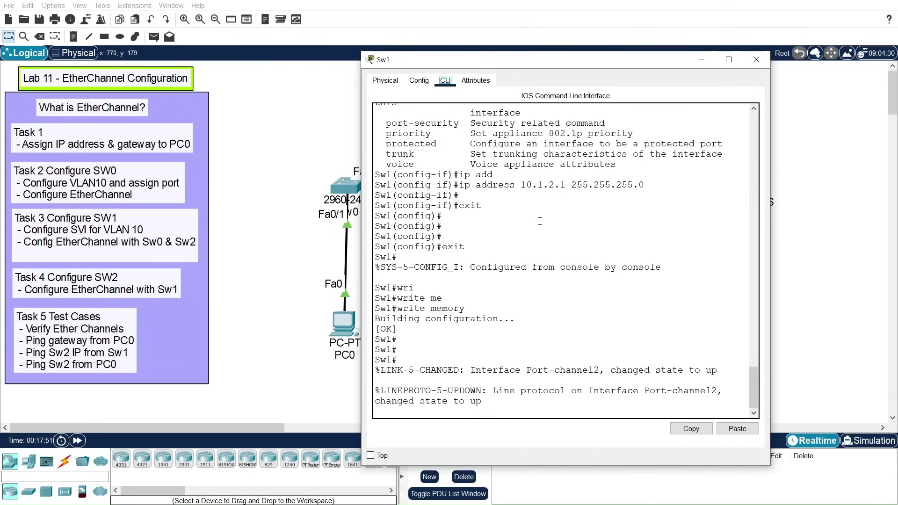
key("Return")
key("Return")
key("Return")
key("Return")
key("Return")
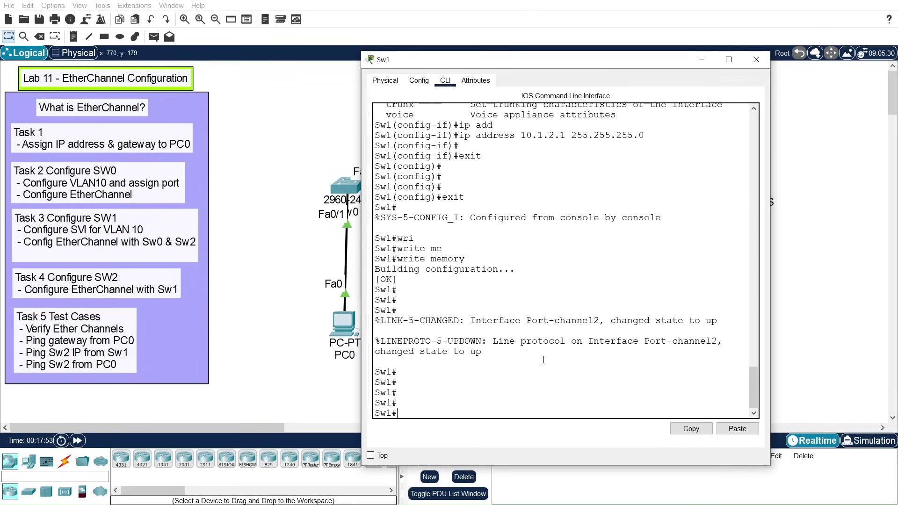
left_click_drag(554, 70, 603, 314)
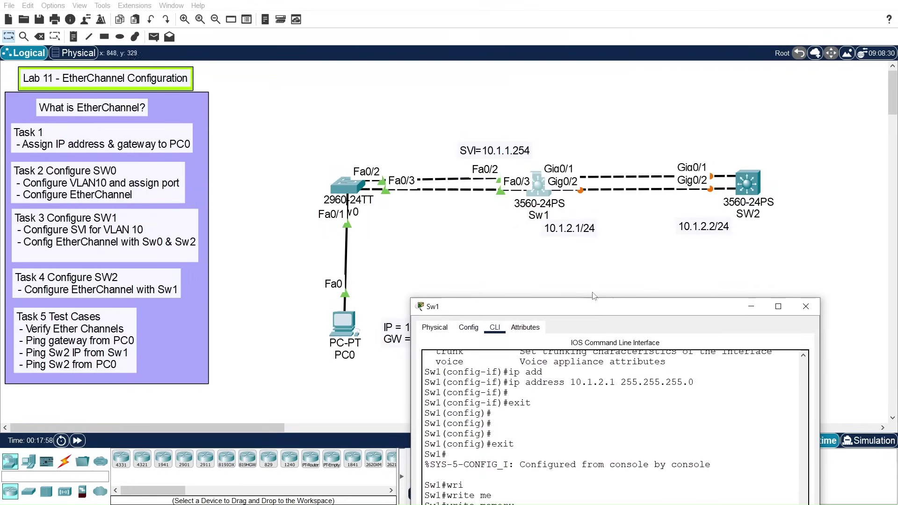
left_click_drag(584, 309, 614, 57)
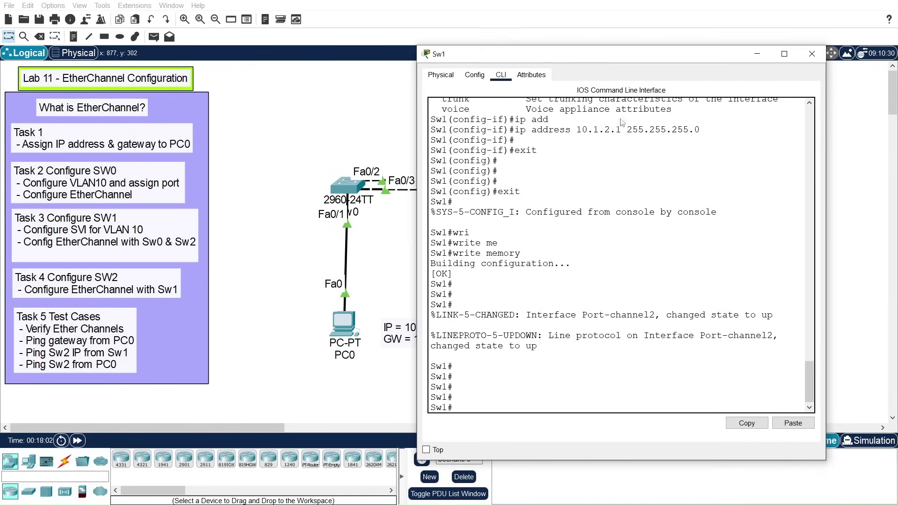
left_click(542, 397)
type("show eth")
key("Tab")
type("sum")
key("Tab")
key("Return")
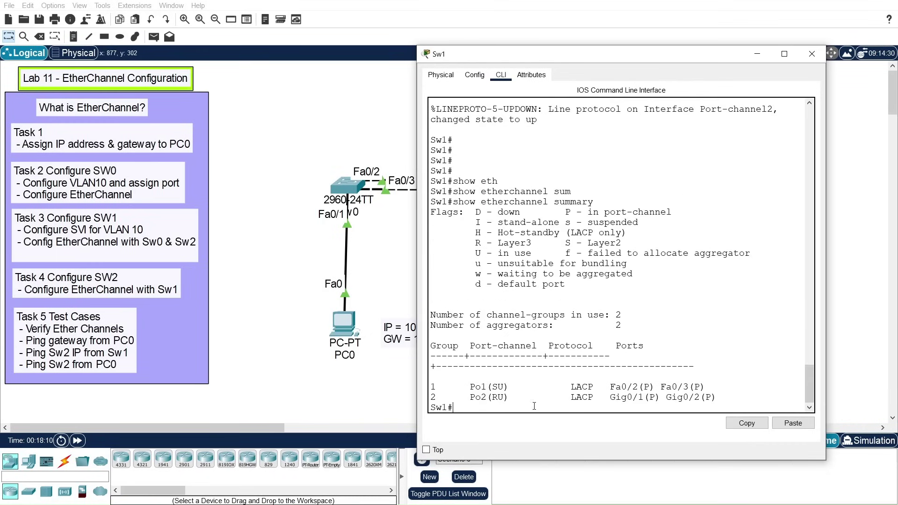
Step: Review the summary: Po1 (SU, Layer2) on Fa0/2-3 and Po2 (RU, Layer3) on Gig0/1-2, both LACP
left_click_drag(470, 384, 486, 384)
left_click_drag(503, 387, 497, 387)
left_click_drag(566, 243, 609, 244)
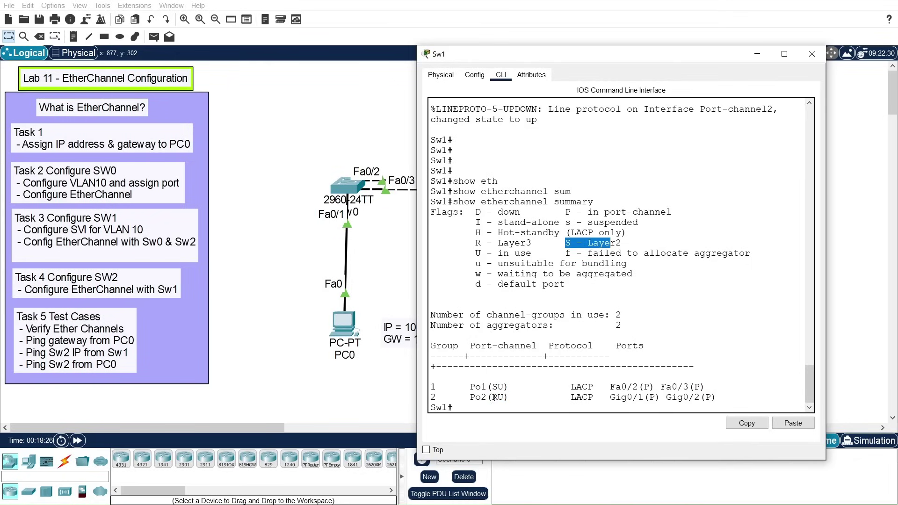
left_click(494, 397)
left_click_drag(492, 397, 498, 397)
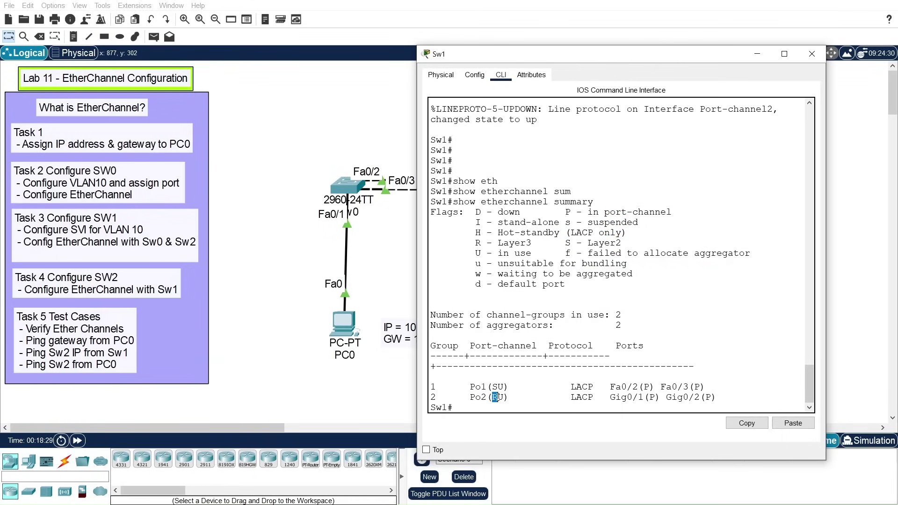
left_click_drag(476, 242, 537, 243)
left_click_drag(577, 397, 714, 393)
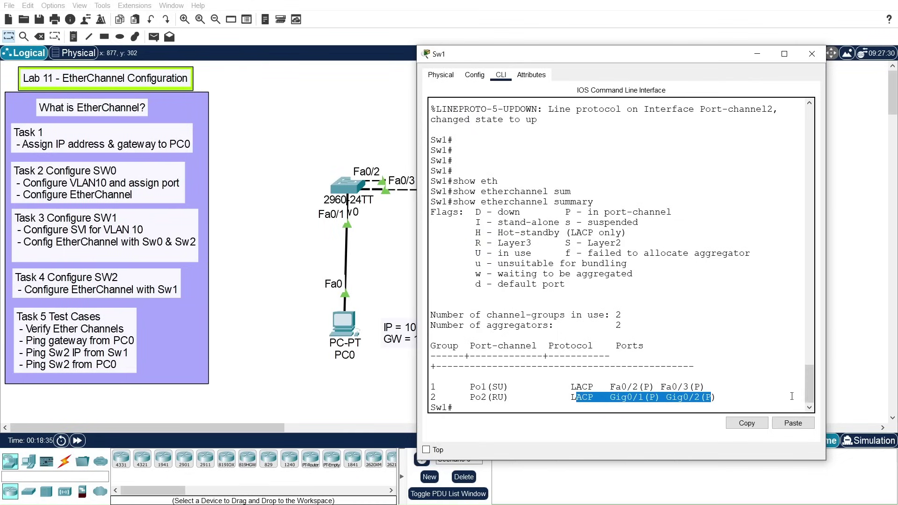
left_click_drag(566, 397, 724, 397)
left_click_drag(431, 387, 705, 387)
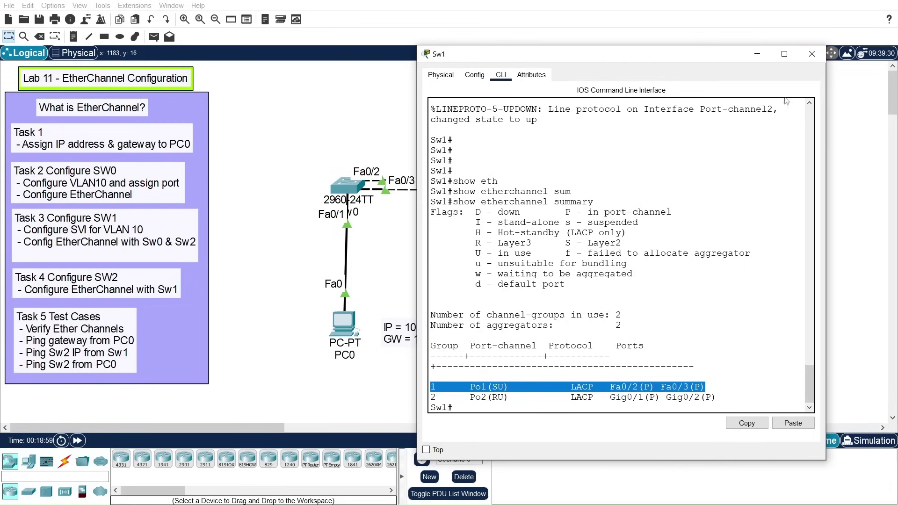
Step: Run 'show ip interface brief' on Sw1 and page through the full interface list
left_click(752, 240)
key("Return")
key("Return")
key("Return")
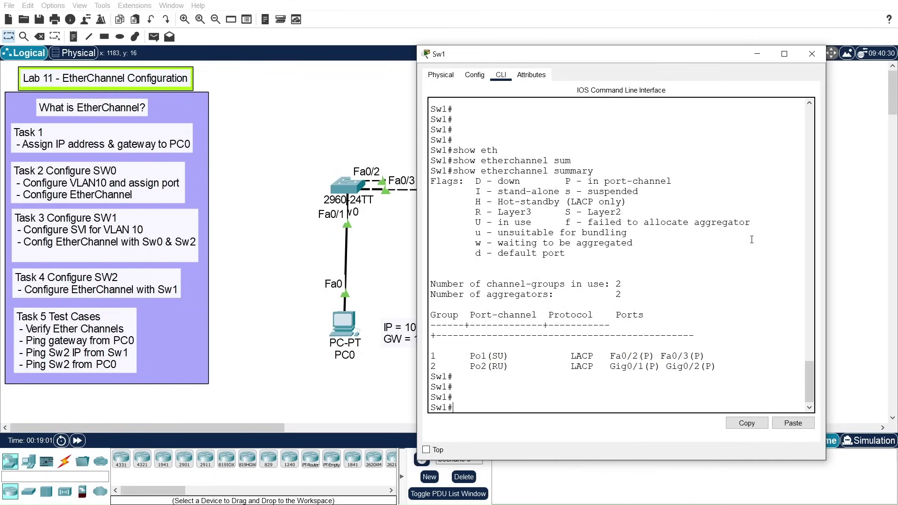
type("show ip int")
key("Tab")
type("bri")
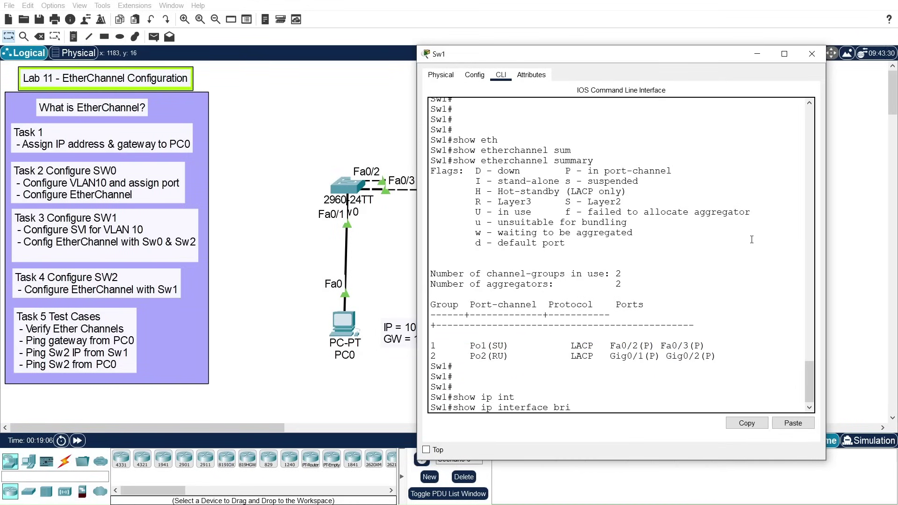
key("Return")
key("space")
key("space")
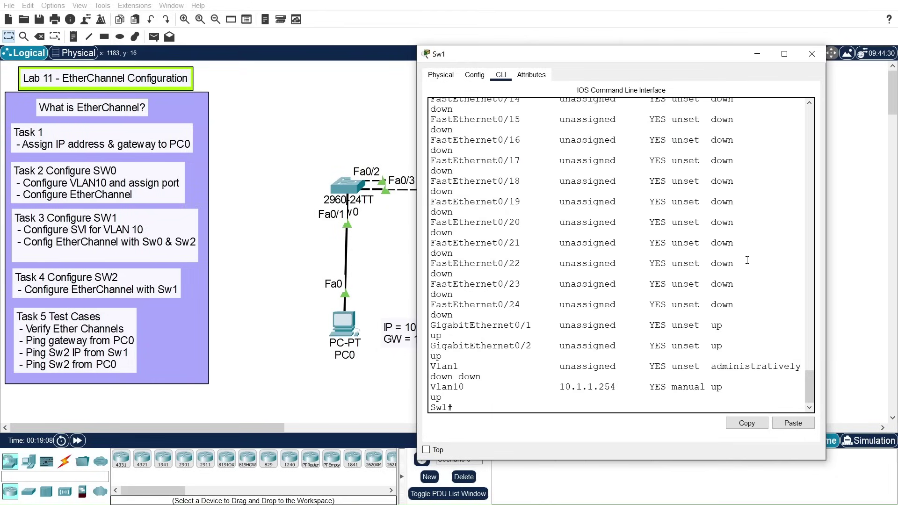
Step: Confirm Vlan10 at 10.1.1.254, Port-channel2 at 10.1.2.1, Port-channel1 unassigned, then close Sw1
left_click_drag(431, 388, 742, 387)
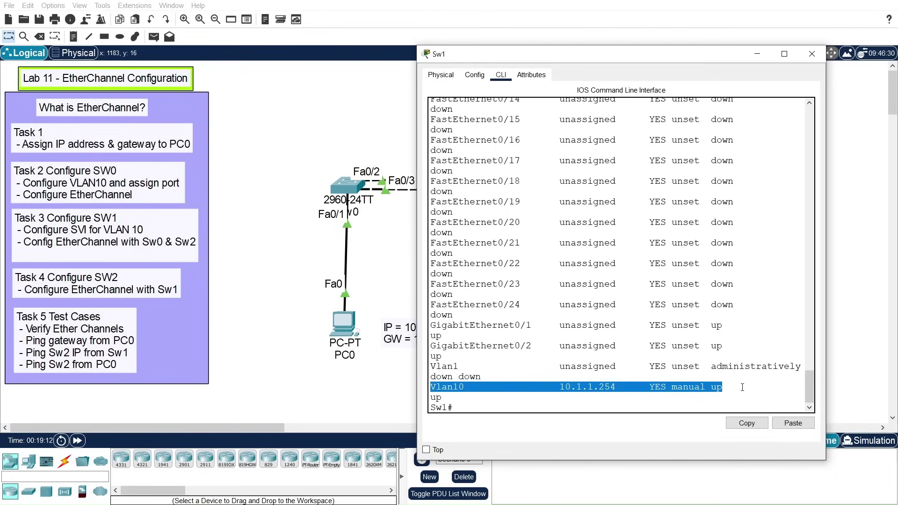
scroll(743, 391, "up", 10)
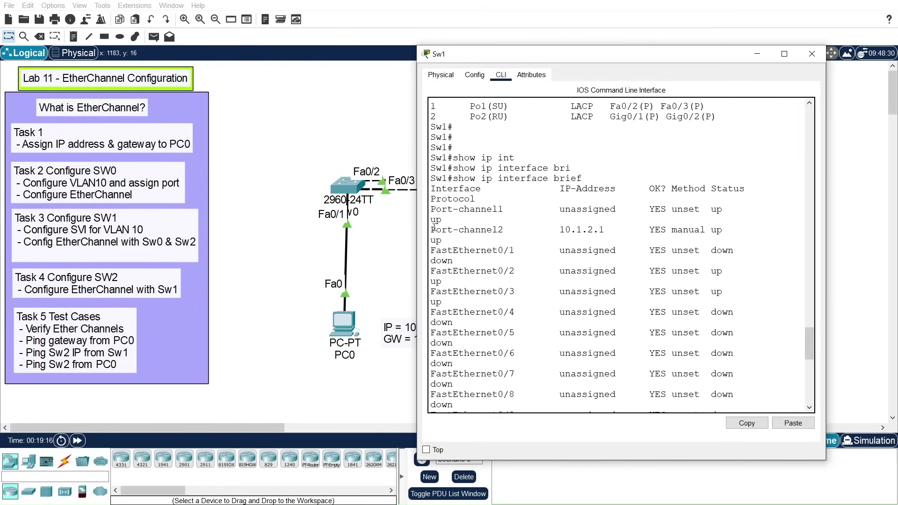
left_click_drag(430, 229, 607, 232)
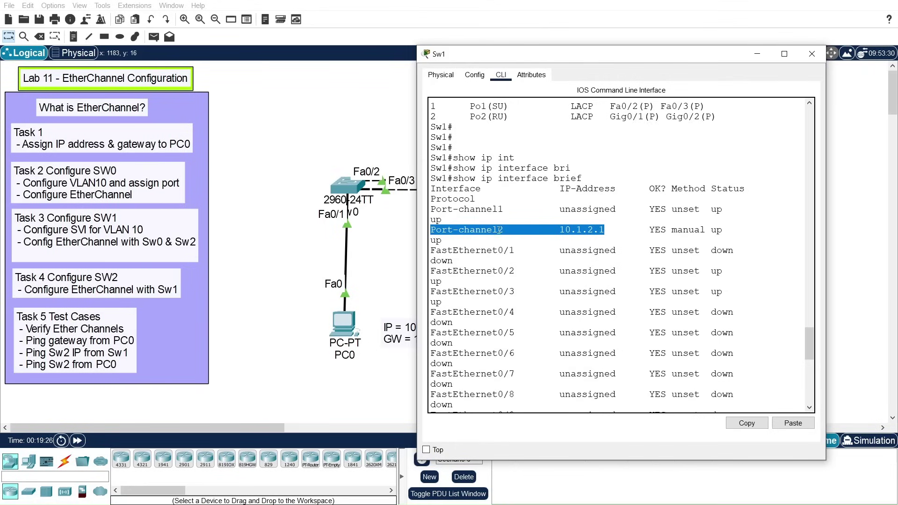
left_click(581, 228)
left_click_drag(556, 229, 608, 229)
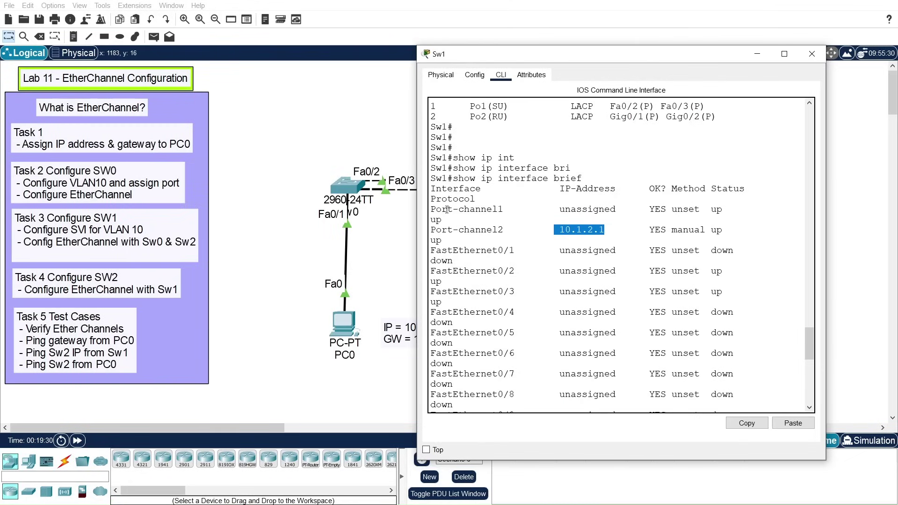
left_click_drag(436, 209, 583, 209)
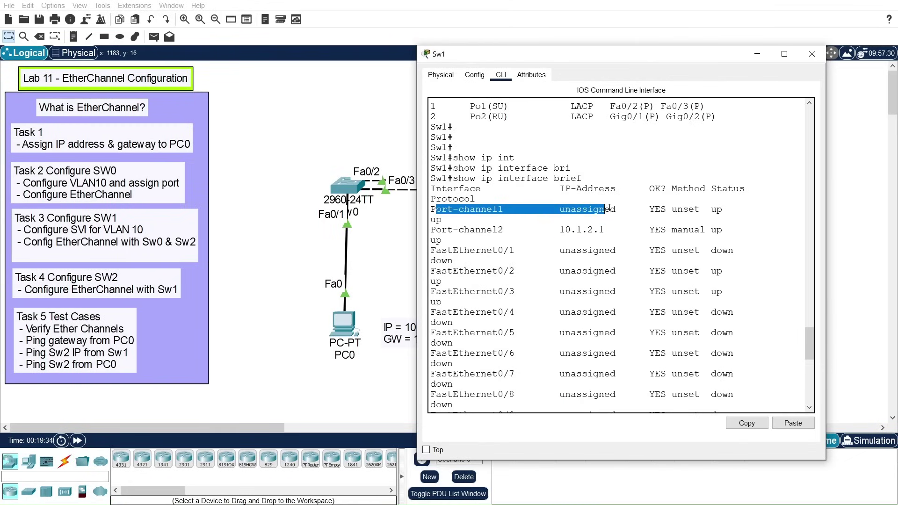
left_click(583, 209)
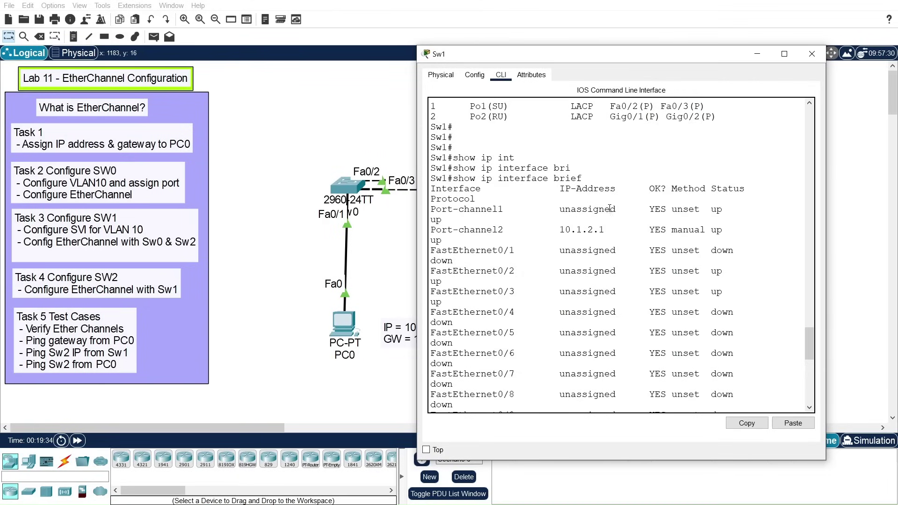
left_click(812, 54)
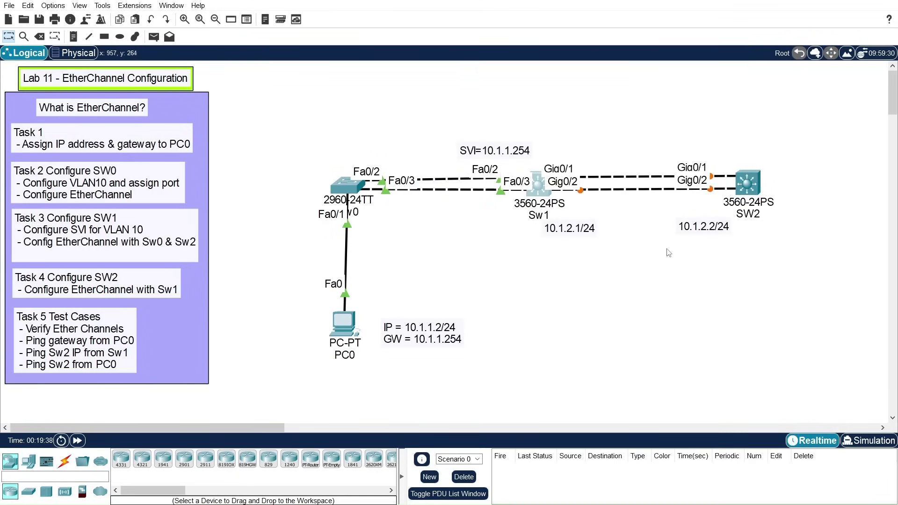
Step: Open PC0's Desktop Command Prompt, positioned so the topology stays visible
left_click_drag(740, 190, 764, 190)
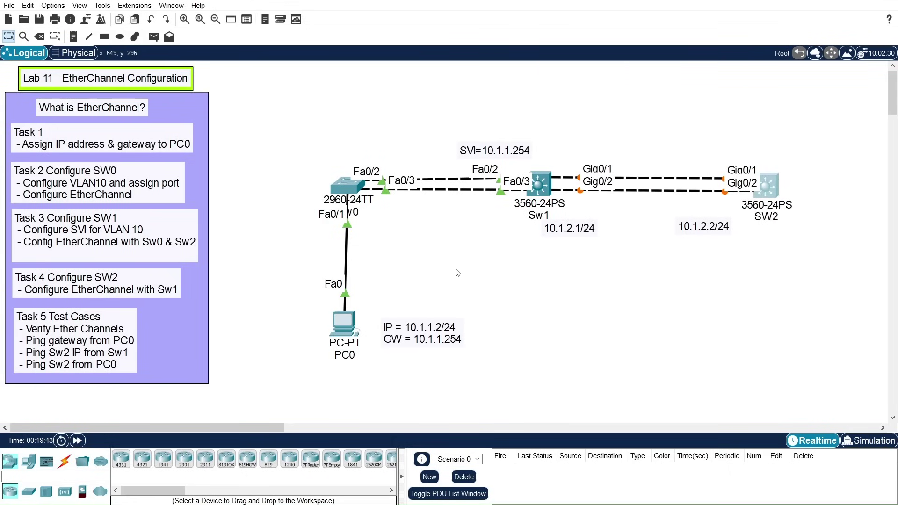
left_click(342, 325)
left_click_drag(475, 85, 88, 93)
left_click(61, 107)
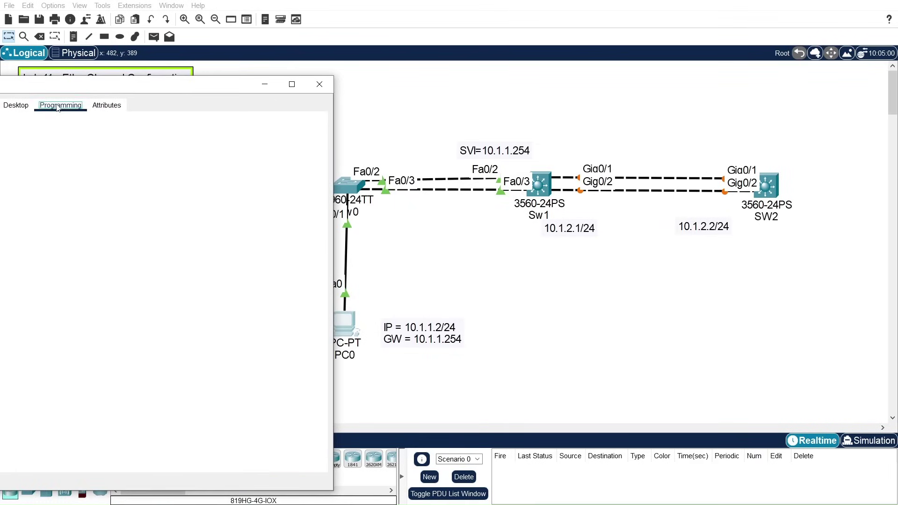
left_click(16, 106)
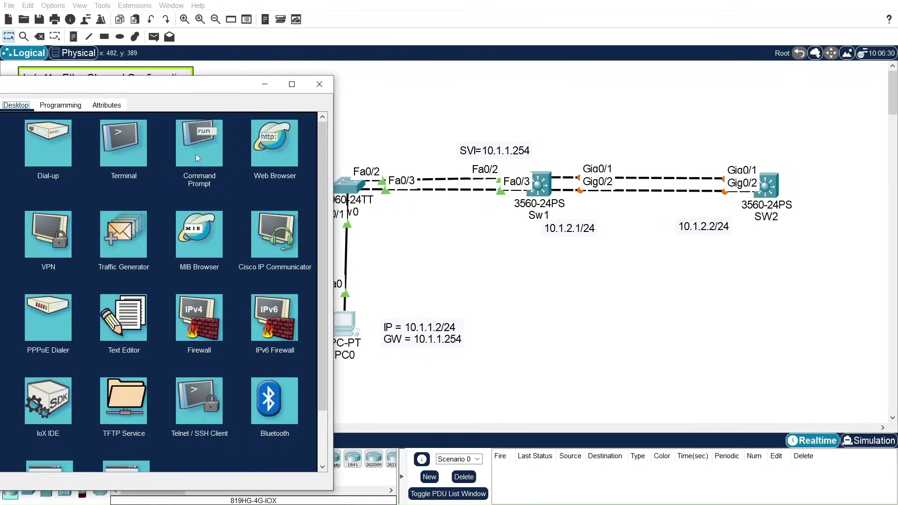
left_click(196, 154)
left_click_drag(148, 89, 229, 72)
Step: Ping 10.1.1.254 and 10.1.2.1 from PC0, both succeeding
type("ping 10.1.1.254")
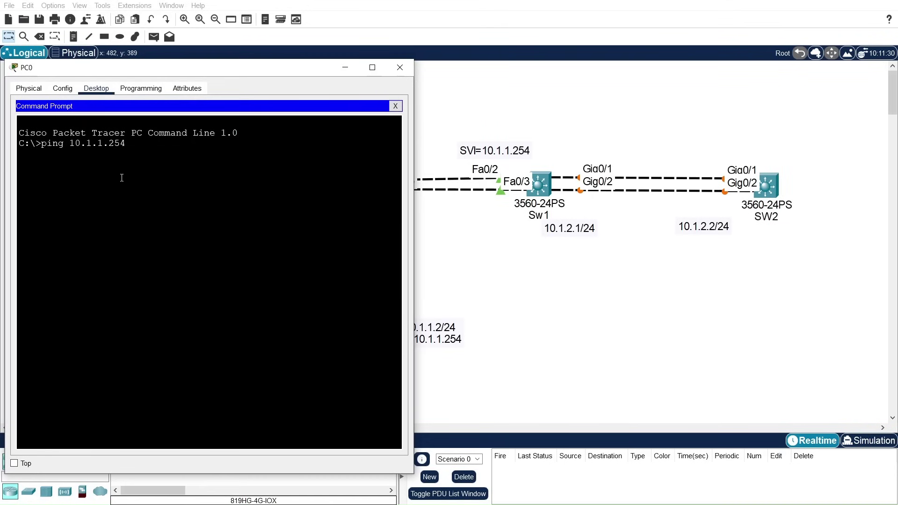
key("Return")
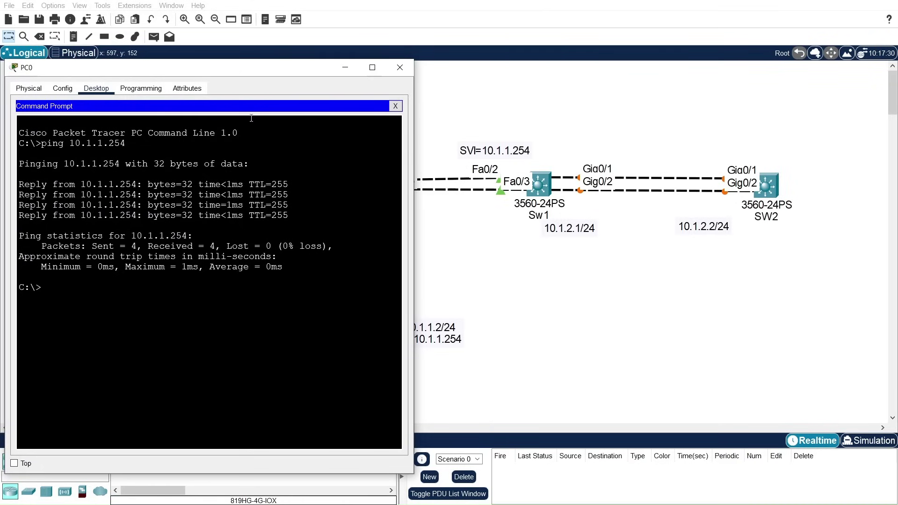
key("Up")
key("BackSpace")
key("BackSpace")
key("BackSpace")
key("BackSpace")
key("BackSpace")
key("BackSpace")
type(".2.1")
key("Return")
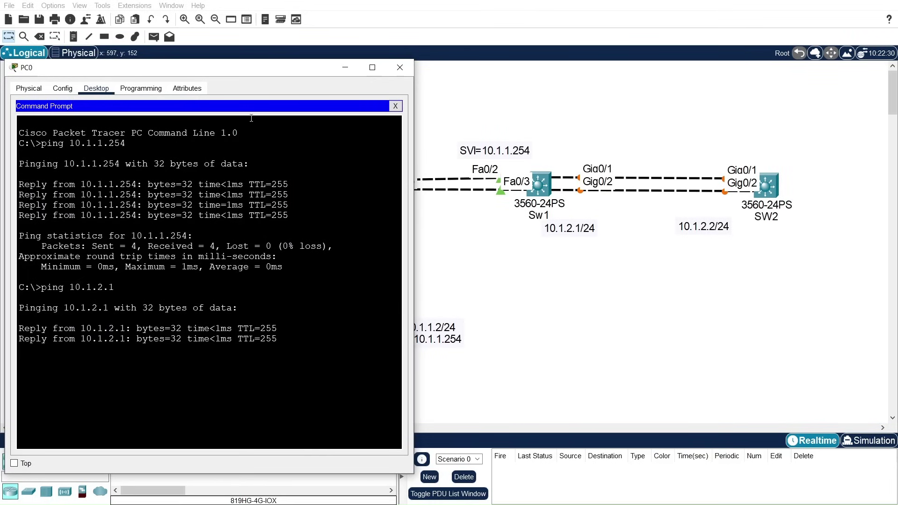
Step: Ping 10.1.2.2 from PC0, which times out with 100% loss
key("Up")
key("BackSpace")
type("2.")
key("Return")
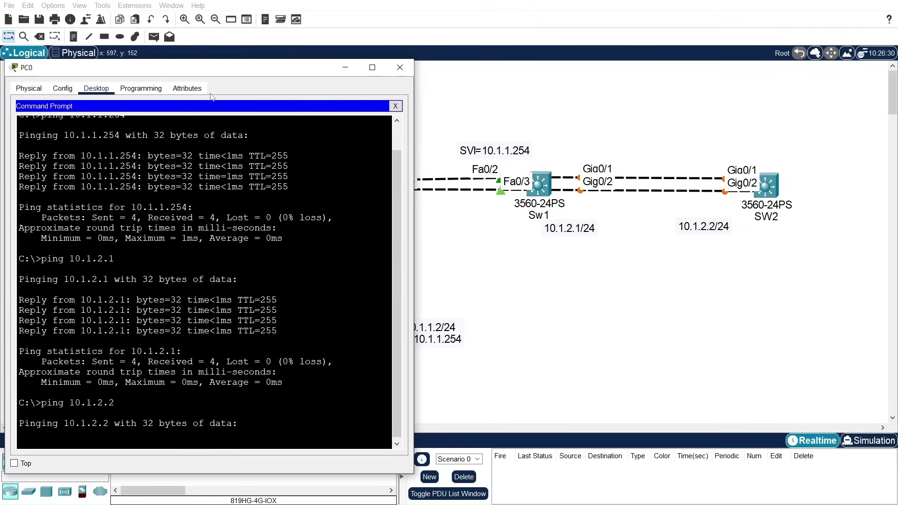
left_click_drag(220, 76, 259, 53)
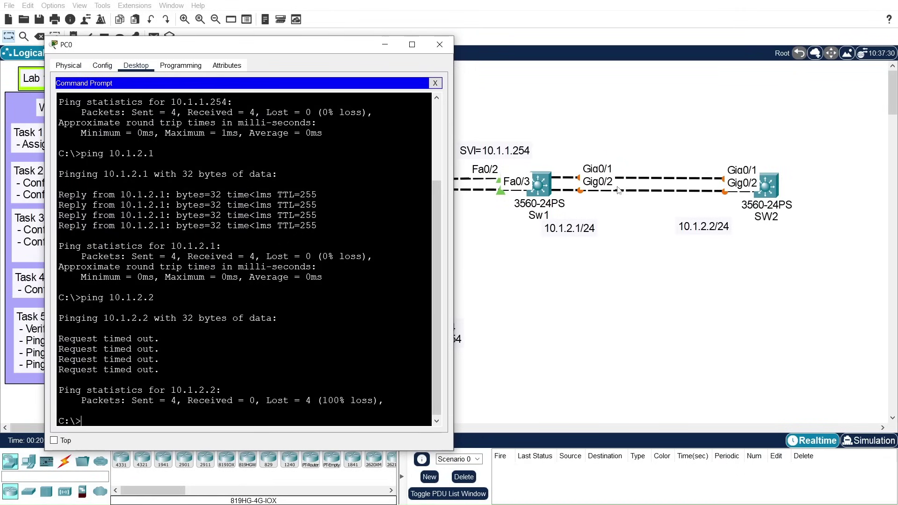
left_click_drag(296, 45, 346, 388)
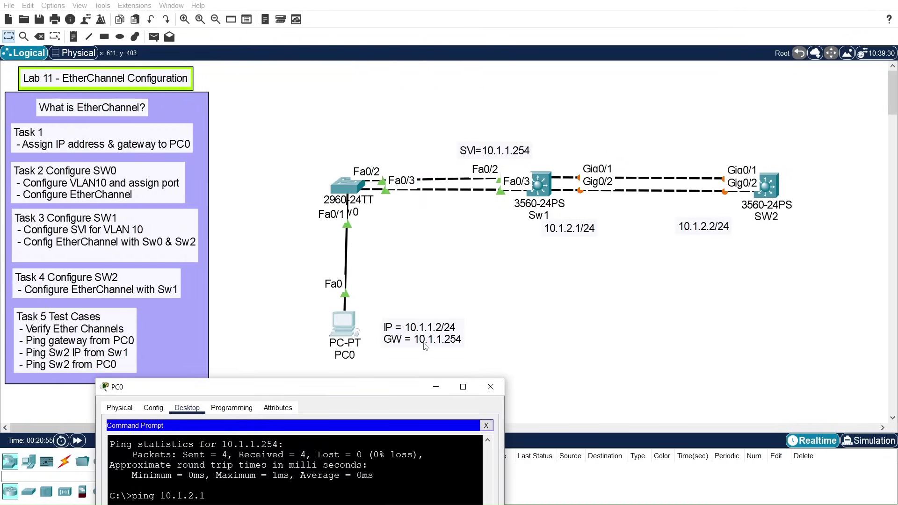
Step: Try 'ping 10.1.1.254 -t' and '-c' on PC0; both return Invalid Command
left_click_drag(398, 390, 300, 29)
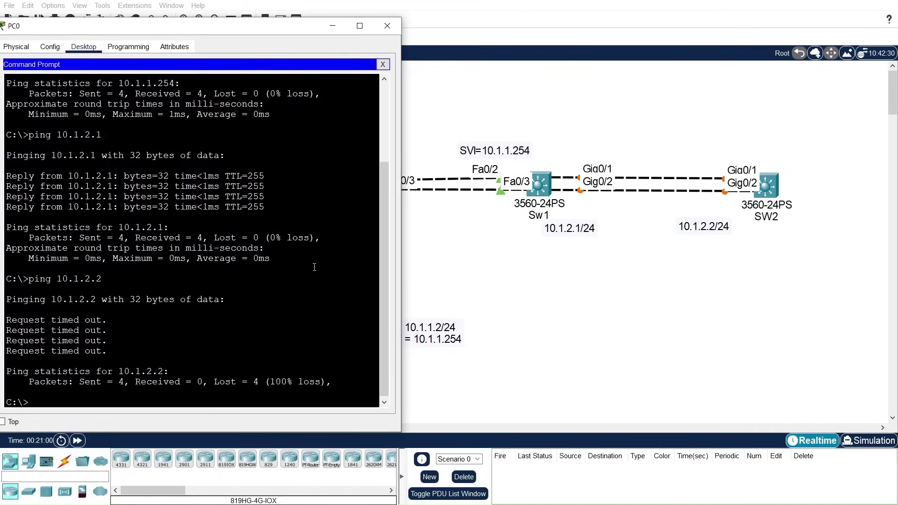
key("Up")
key("BackSpace")
key("BackSpace")
type("1.1.254 -t")
key("Return")
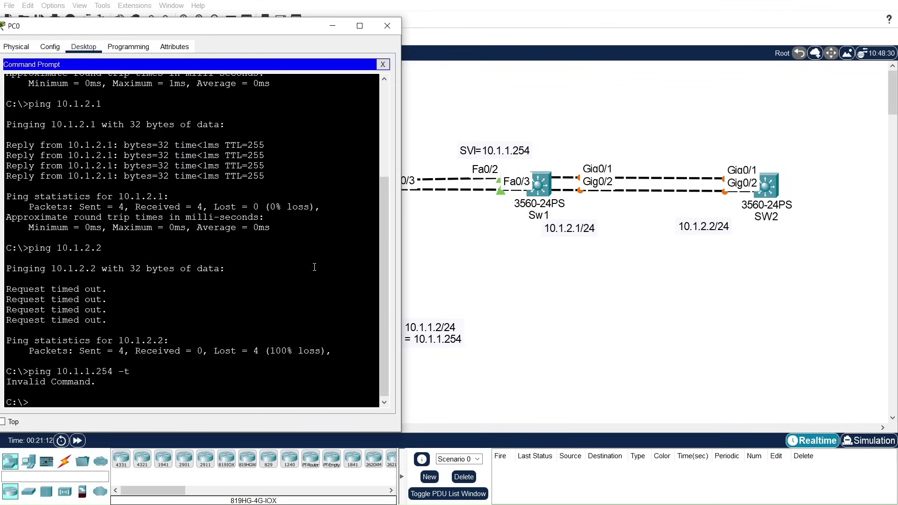
key("Up")
key("BackSpace")
key("BackSpace")
type("-c")
key("Return")
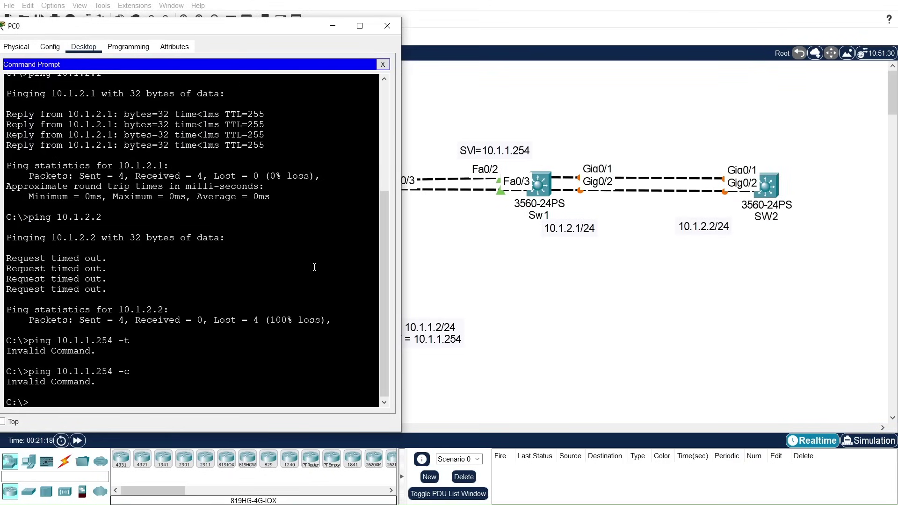
Step: Run a plain ping to the gateway 10.1.1.254 from PC0
key("Up")
key("BackSpace")
key("BackSpace")
type("it")
key("BackSpace")
type("-t")
key("BackSpace")
key("Return")
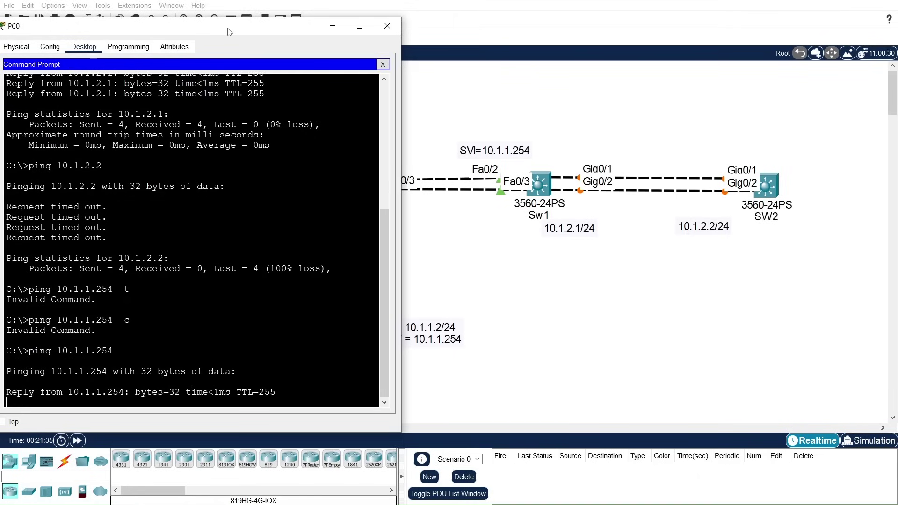
left_click_drag(368, 234, 461, 323)
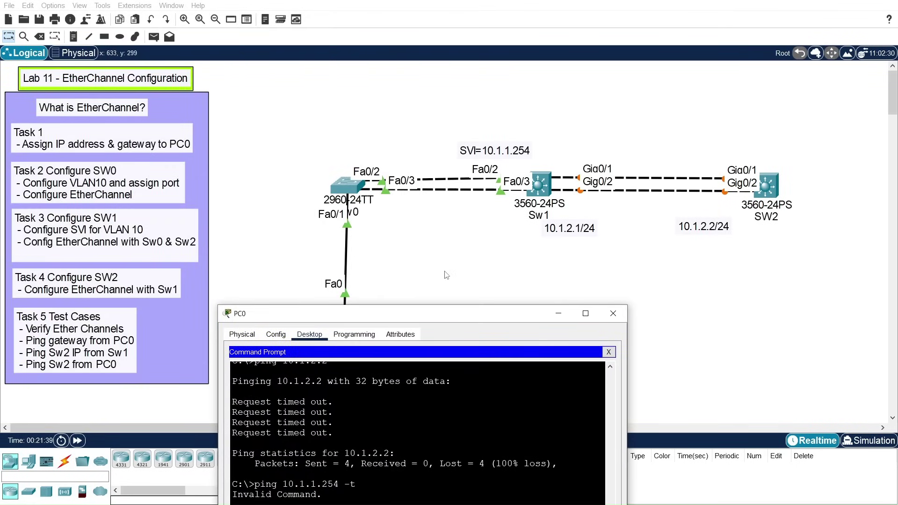
Step: Delete the lower Fa0/3 link between SW0 and Sw1
left_click(443, 193)
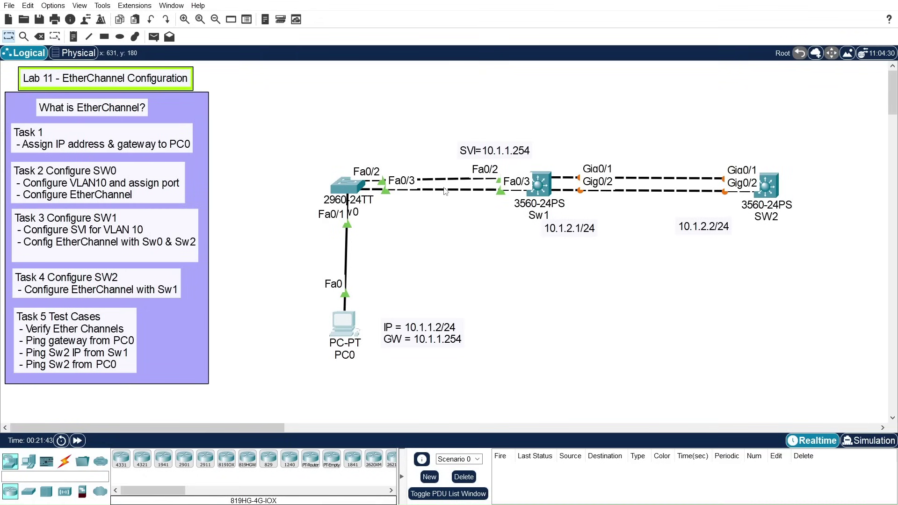
left_click(40, 36)
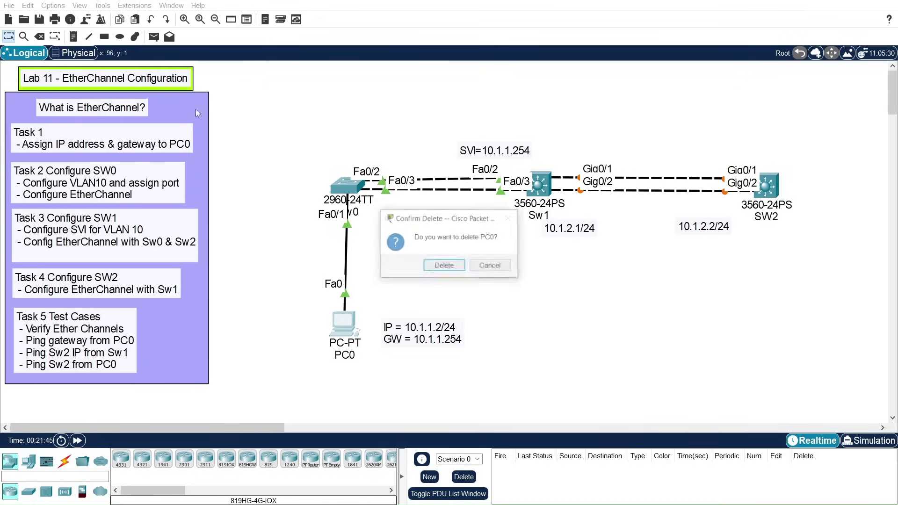
left_click(486, 266)
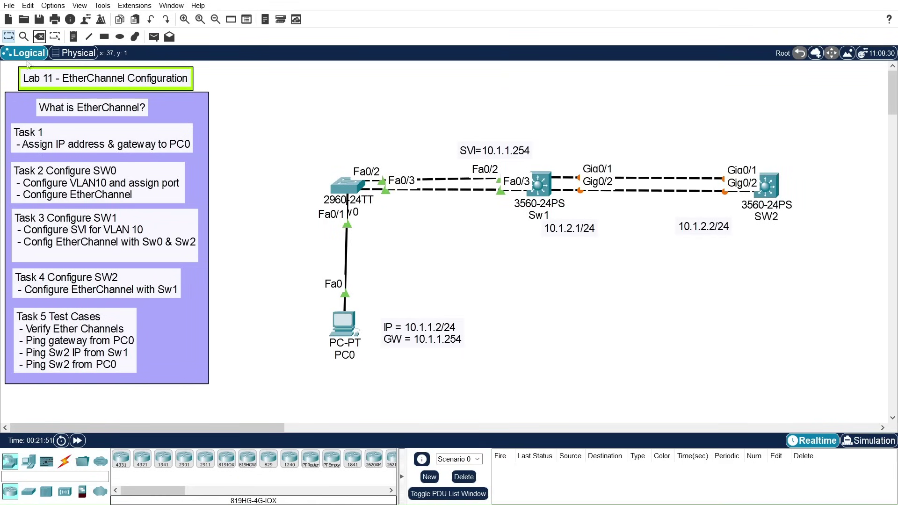
left_click(40, 36)
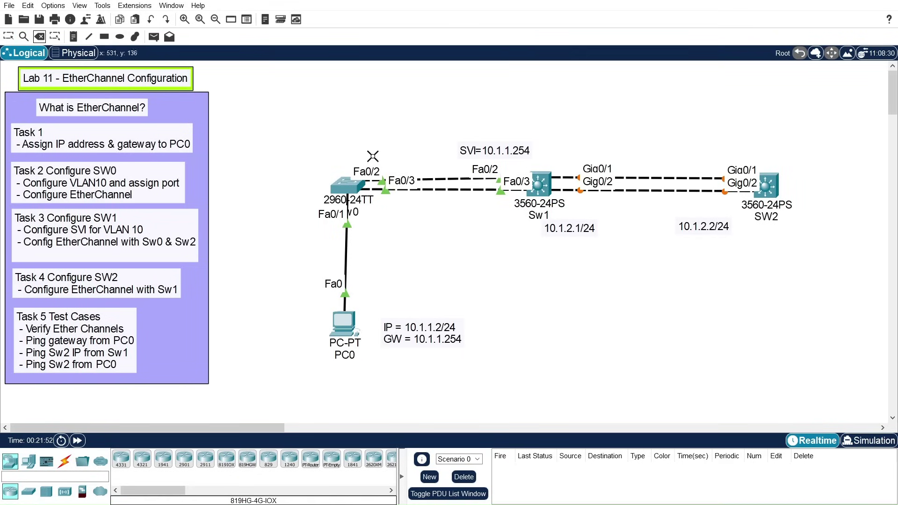
left_click(432, 190)
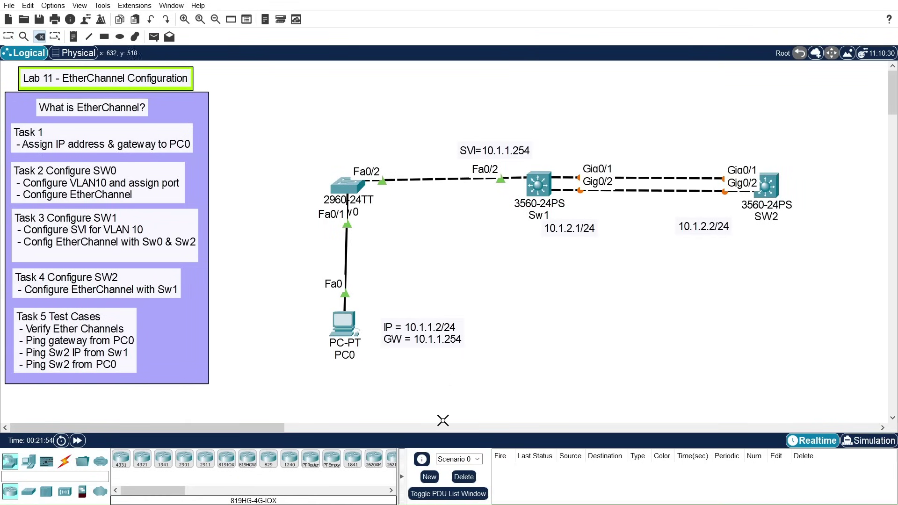
Step: Re-ping 10.1.1.254 from PC0 with 0% loss, then close PC0's window
key("alt+Tab")
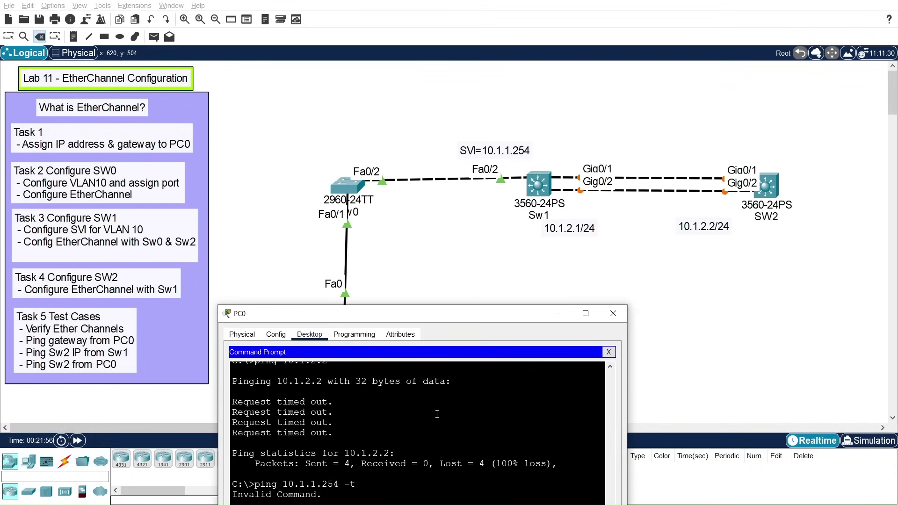
left_click_drag(464, 314, 539, 100)
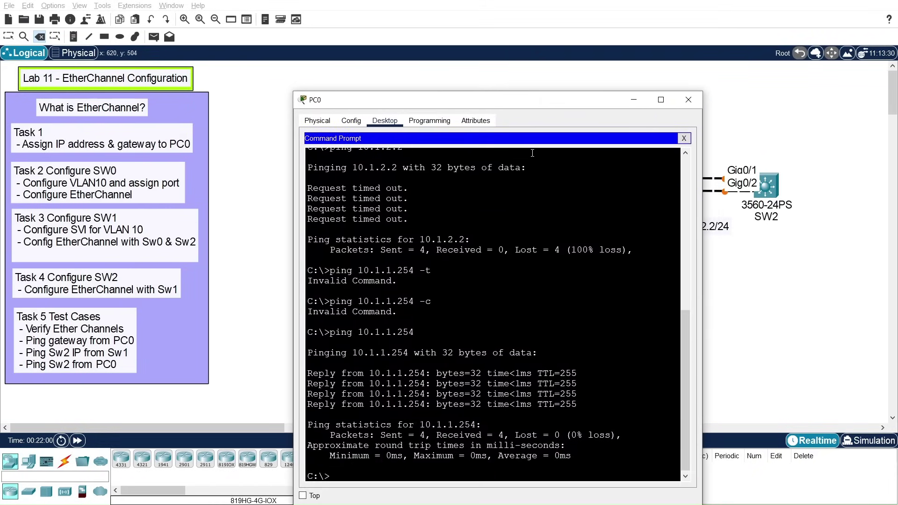
key("Up")
key("Return")
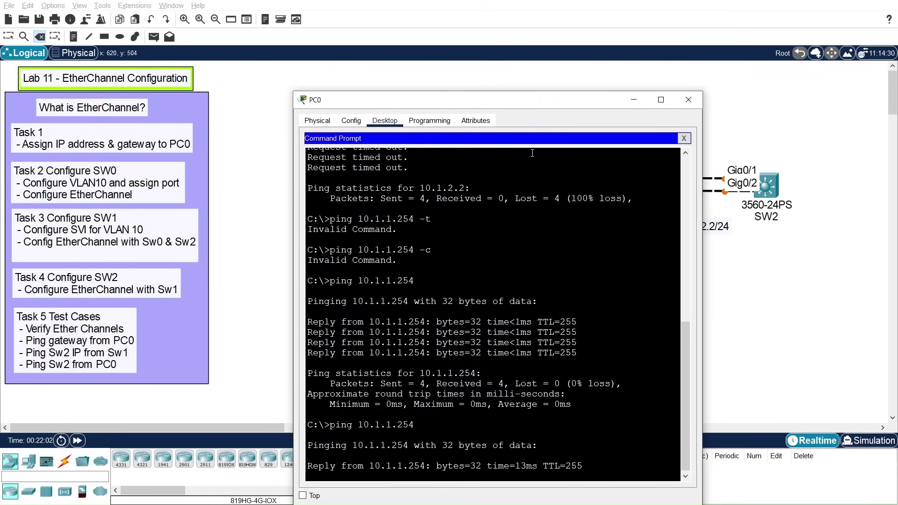
left_click_drag(492, 107, 420, 274)
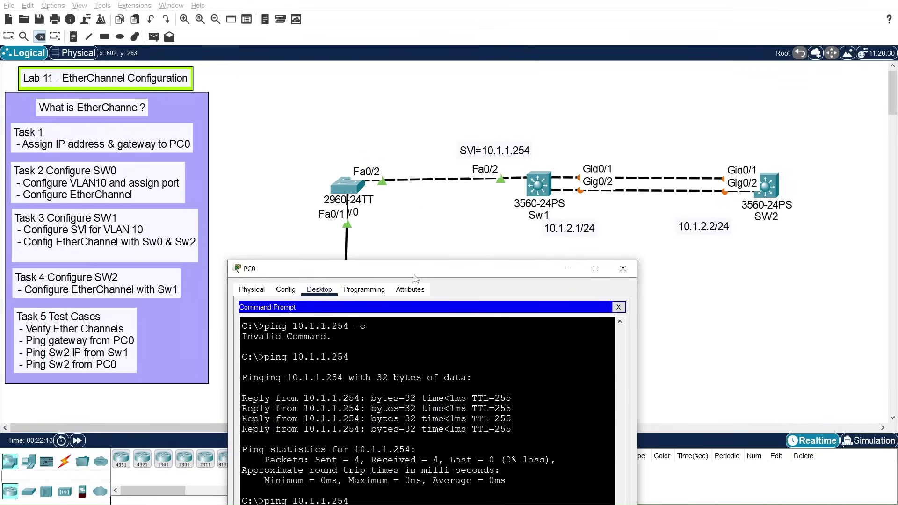
left_click_drag(420, 273, 279, 98)
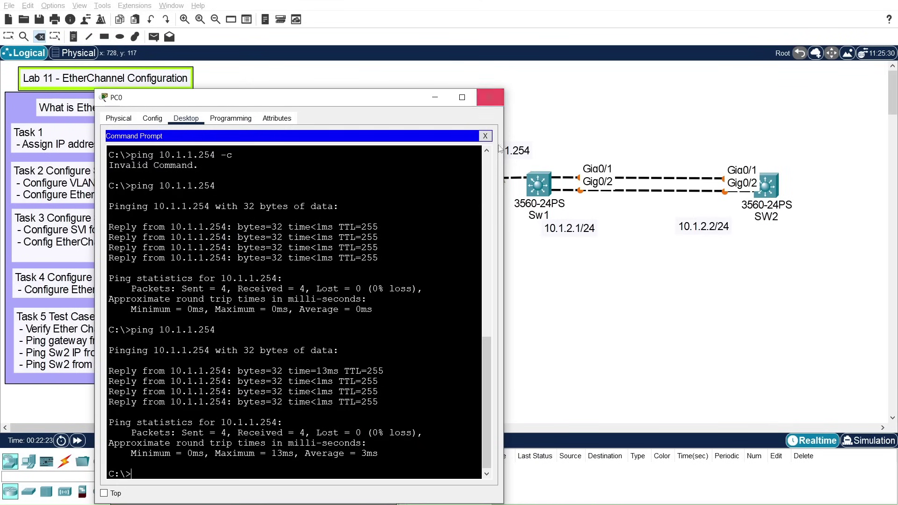
left_click(490, 97)
key("Escape")
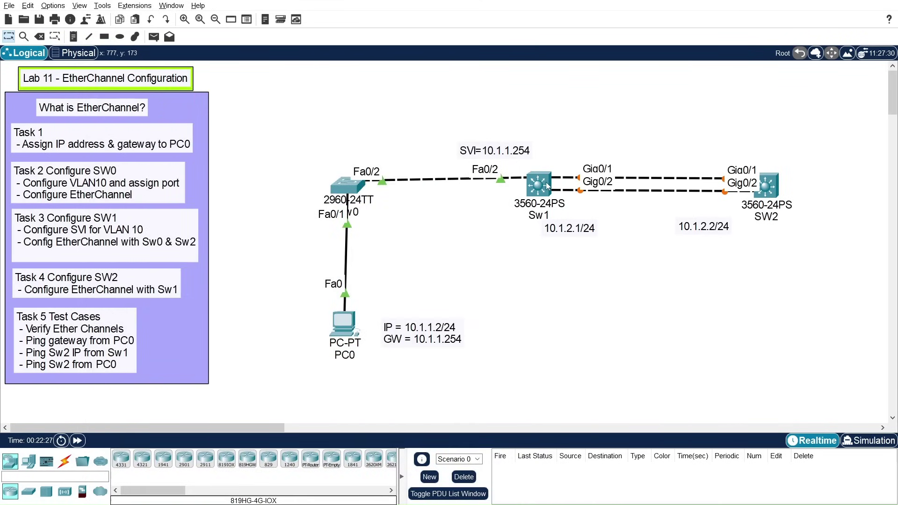
Step: Open Sw1's CLI and get a fresh prompt below the log messages
left_click(547, 187)
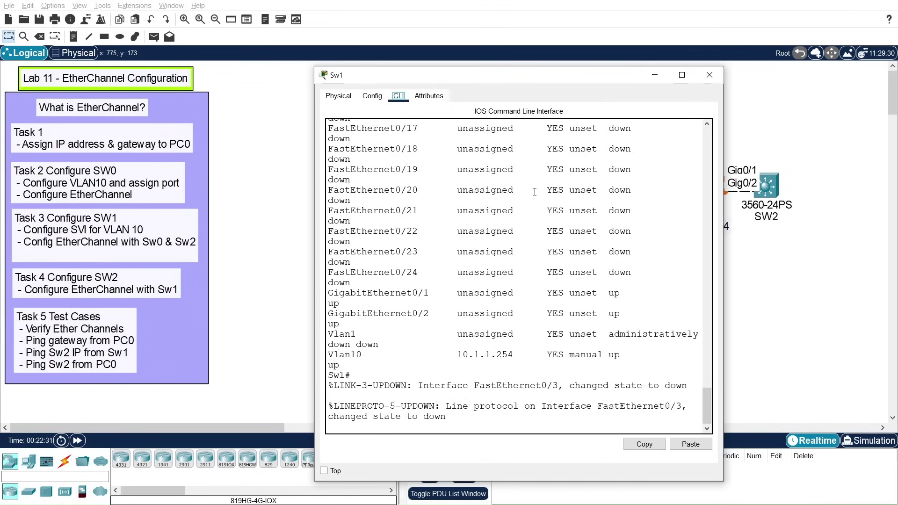
left_click_drag(522, 74, 391, 36)
left_click(328, 385)
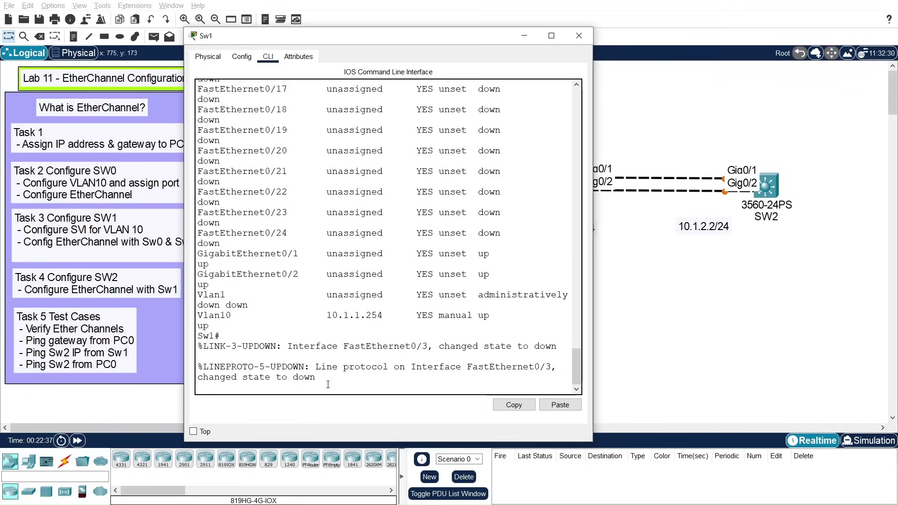
key("Return")
key("Return")
key("Return")
key("Return")
key("Return")
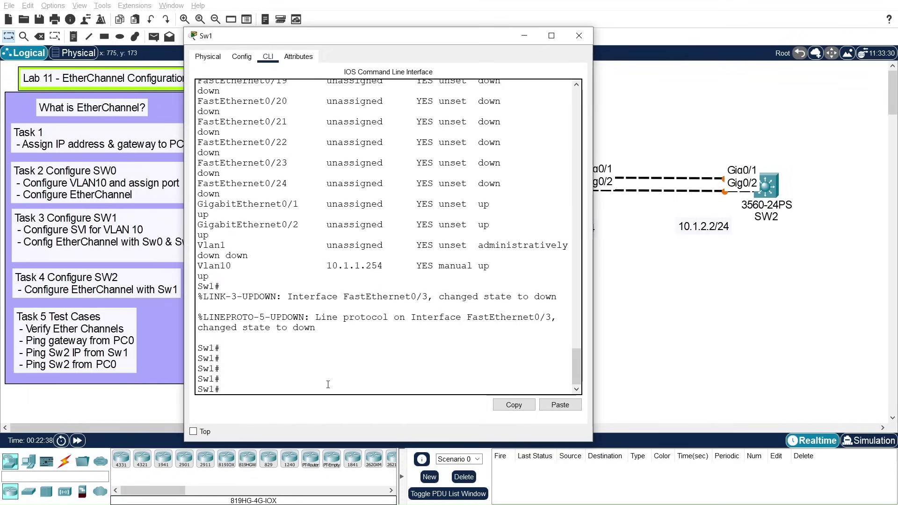
Step: Ping SW2 at 10.1.2.2 twice from Sw1: 80 percent, then 100 percent success
type("c")
key("BackSpace")
type("ping 10.1")
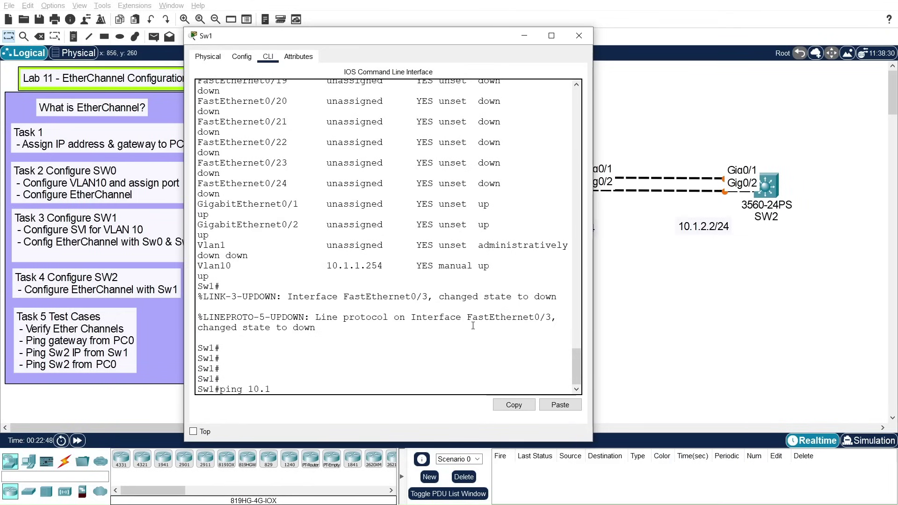
type("2.")
key("Return")
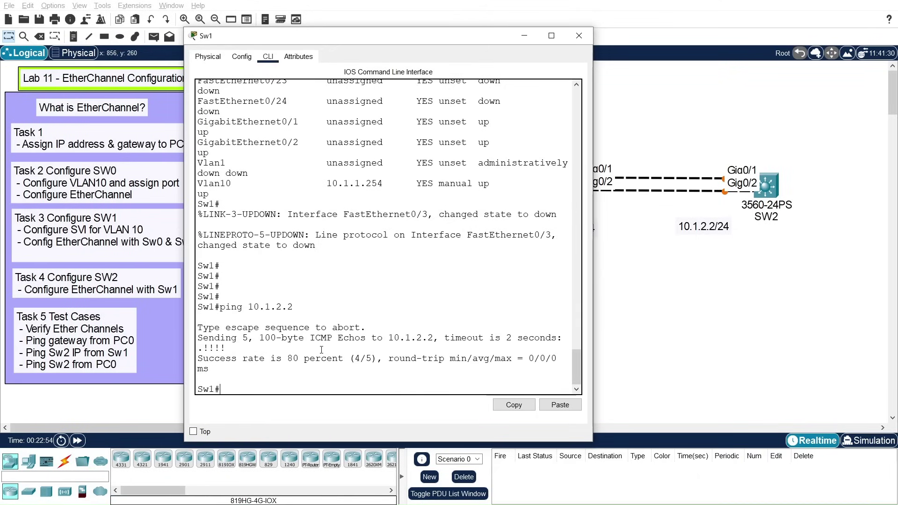
key("Up")
type("?")
key("Return")
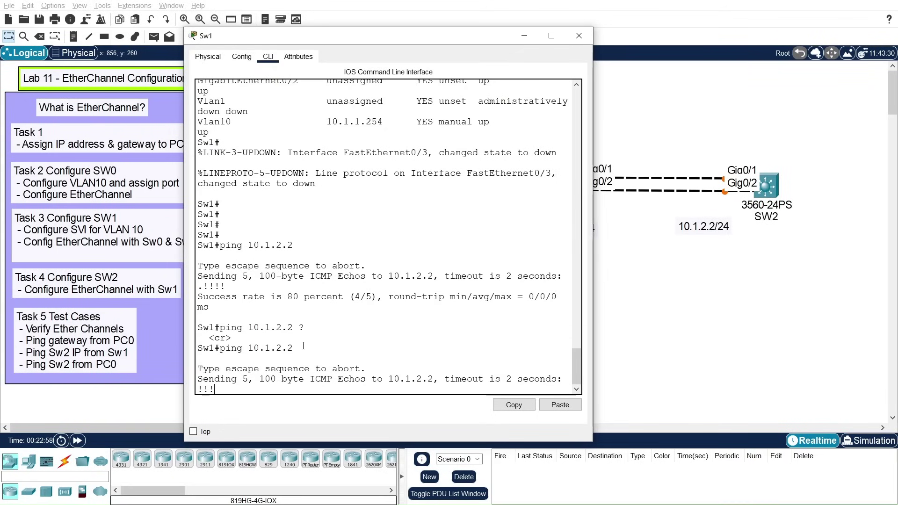
left_click_drag(451, 40, 475, 355)
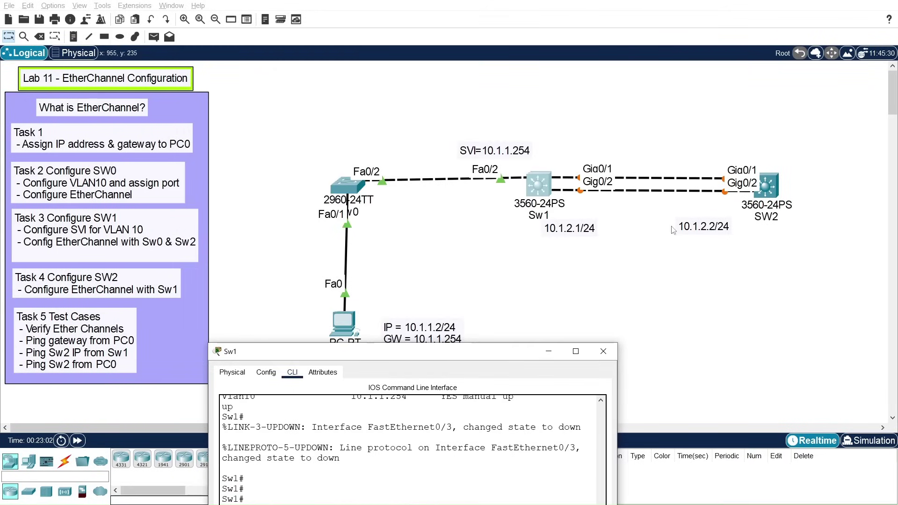
Step: Delete the Gig0/2 link between Sw1 and SW2
left_click(640, 193)
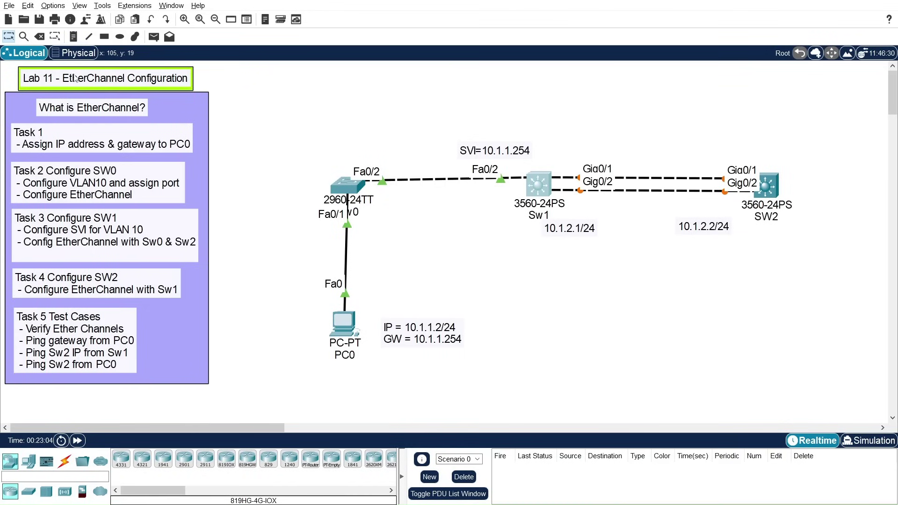
left_click(40, 38)
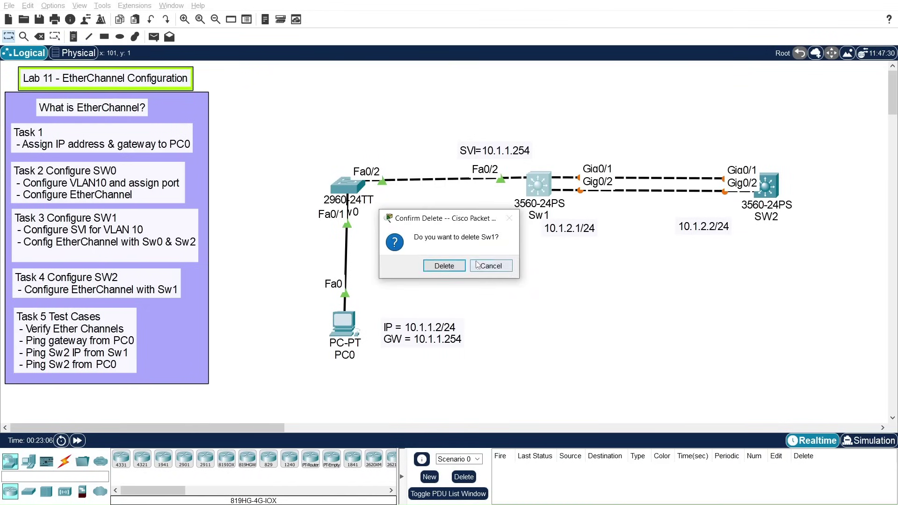
left_click(490, 265)
left_click(39, 36)
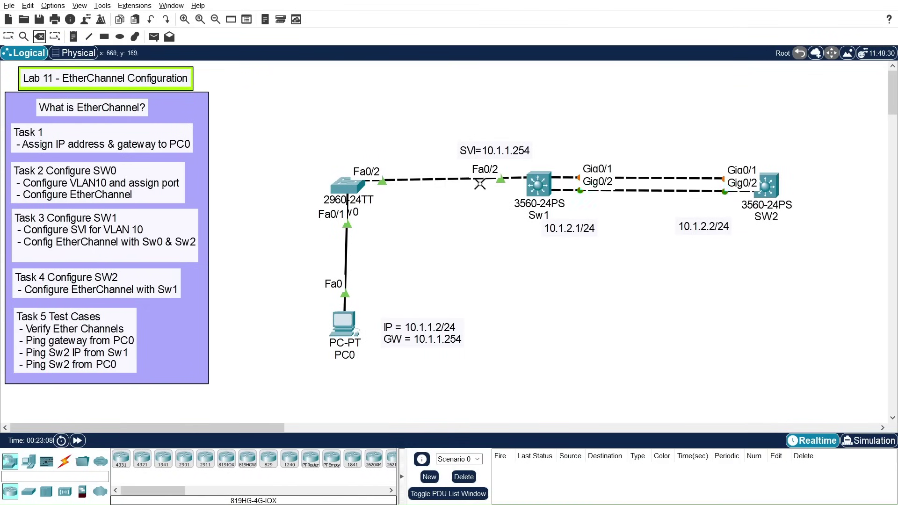
left_click(654, 191)
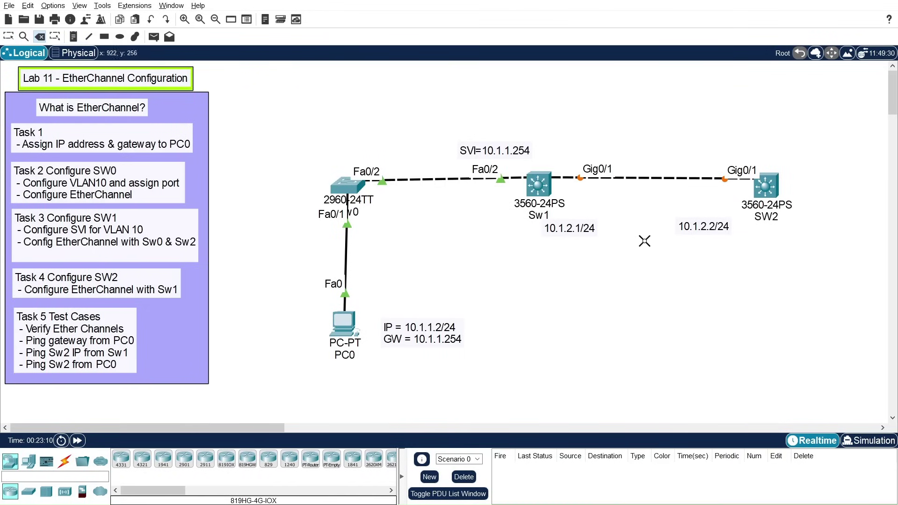
key("Escape")
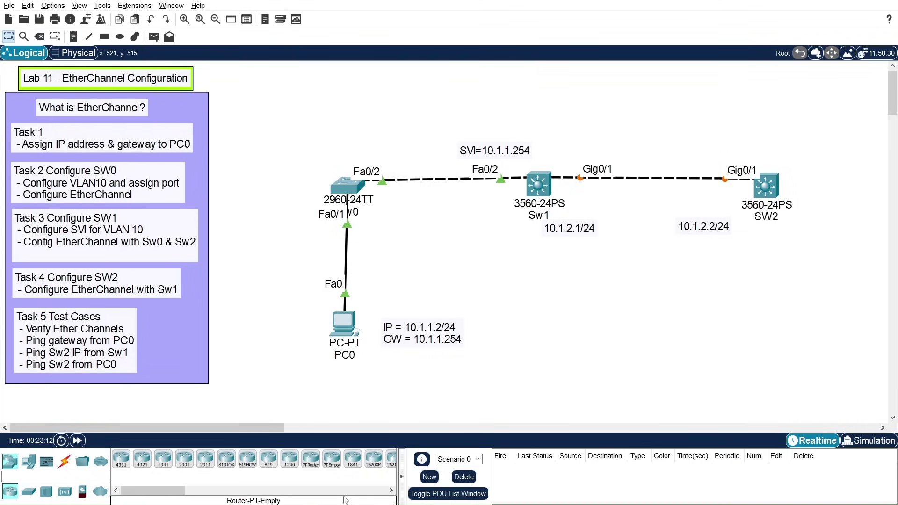
Step: Ping 10.1.2.2 again from Sw1's console
key("alt+Tab")
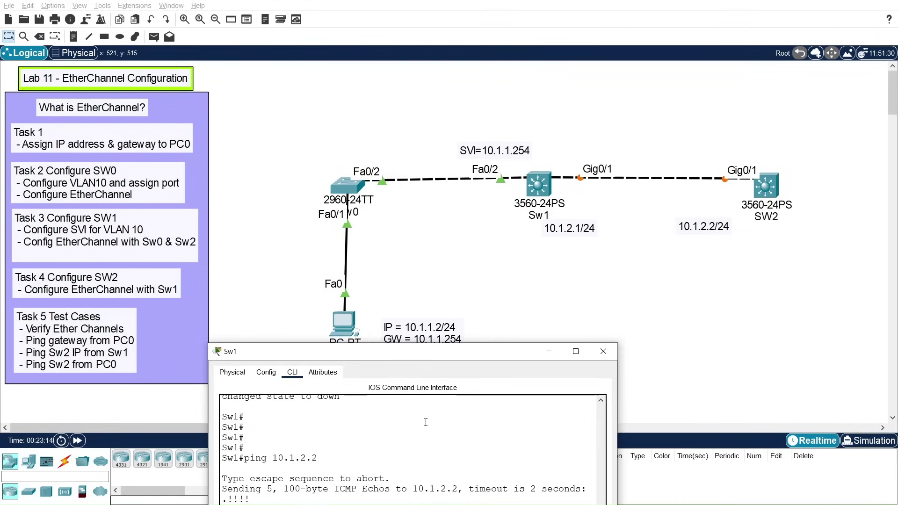
left_click_drag(460, 355, 297, 75)
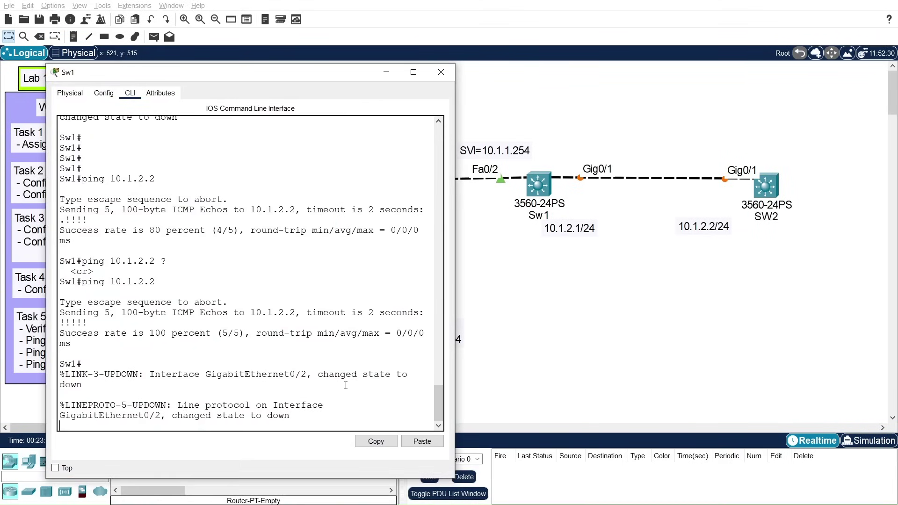
key("Return")
key("Return")
key("Return")
key("Return")
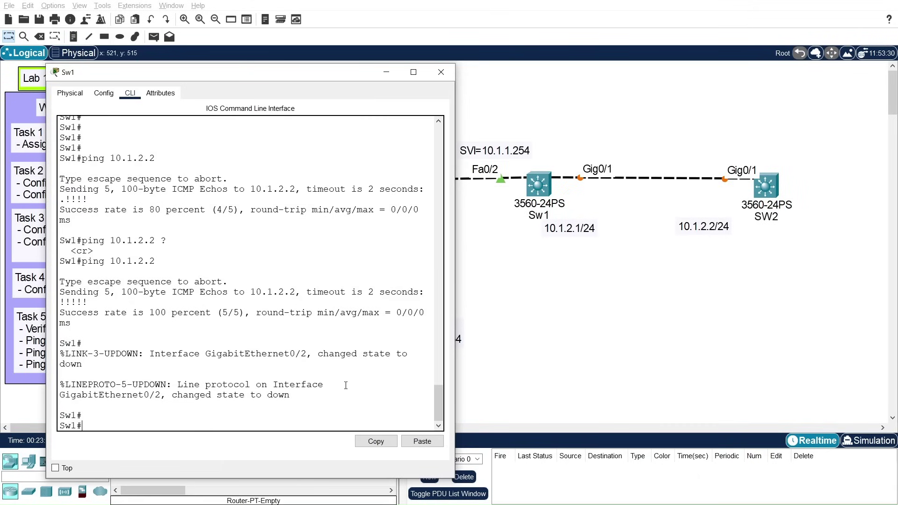
key("Up")
key("Return")
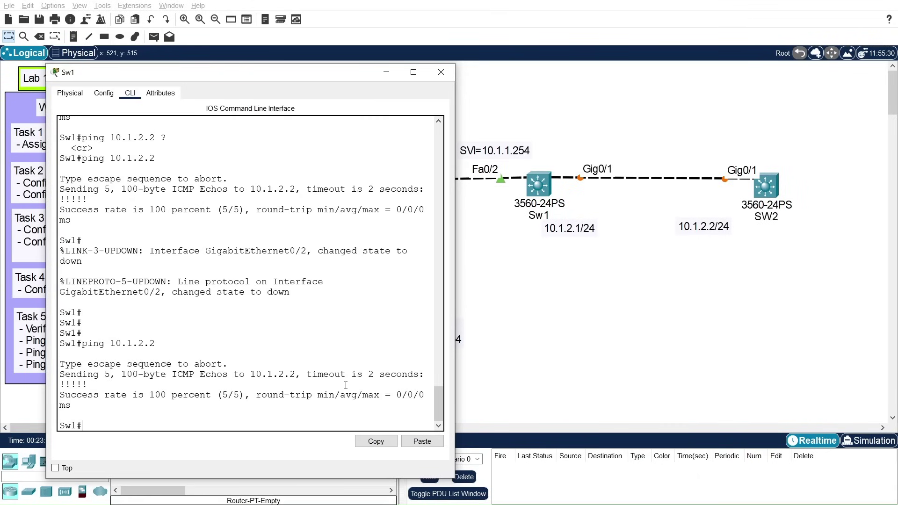
Step: Run 'show etherchannel summary', highlight the (D) flags on Po1 and Po2, then close Sw1
type("show eth")
key("Tab")
type("sum")
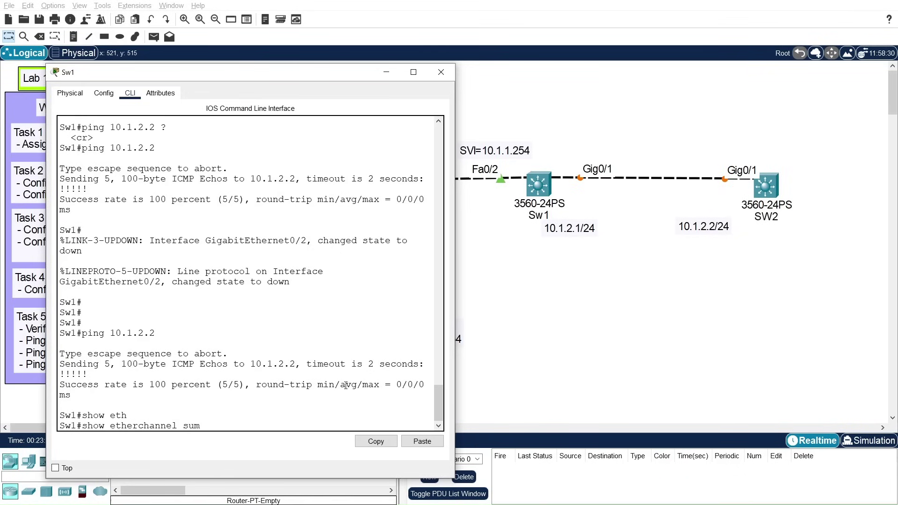
key("Tab")
key("Return")
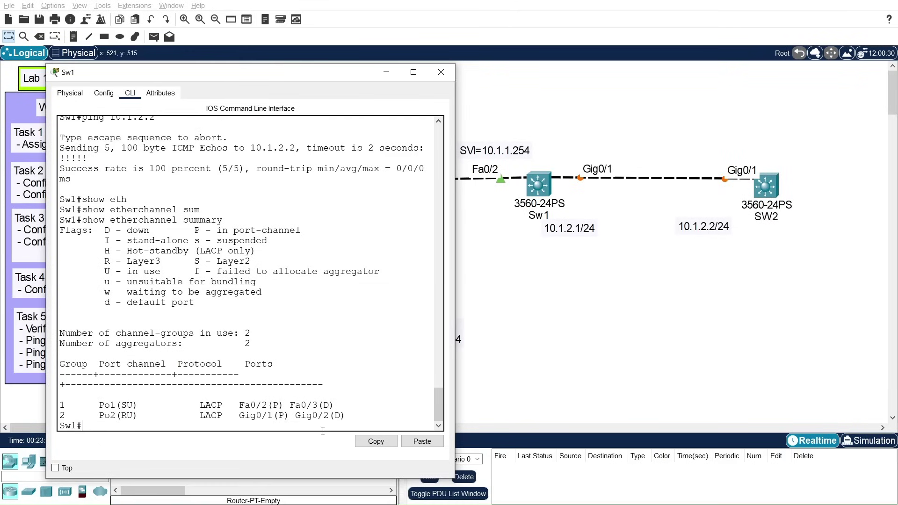
left_click_drag(335, 415, 338, 414)
left_click_drag(99, 404, 121, 405)
left_click_drag(346, 416, 332, 416)
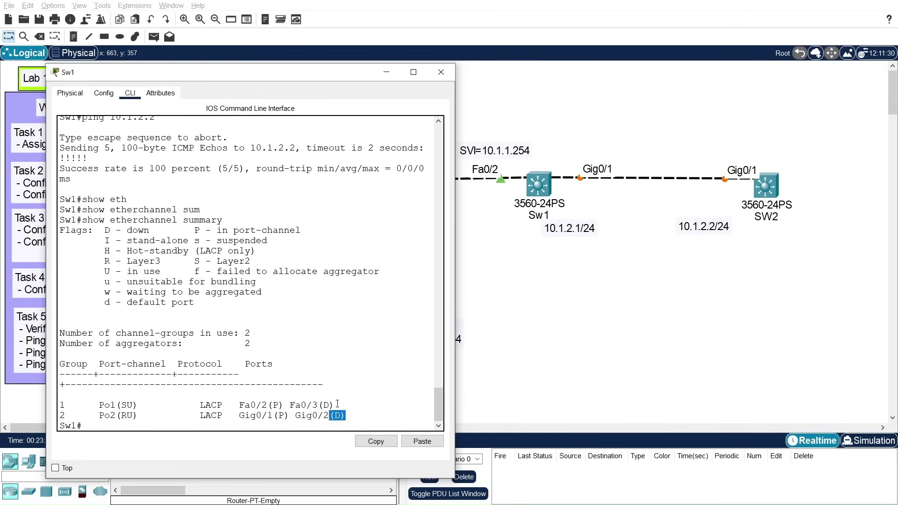
left_click_drag(335, 405, 312, 405)
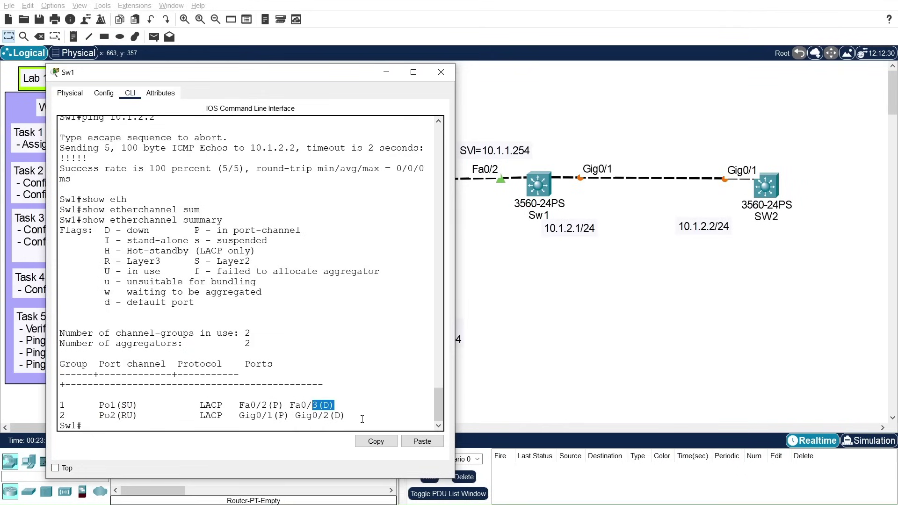
left_click(441, 71)
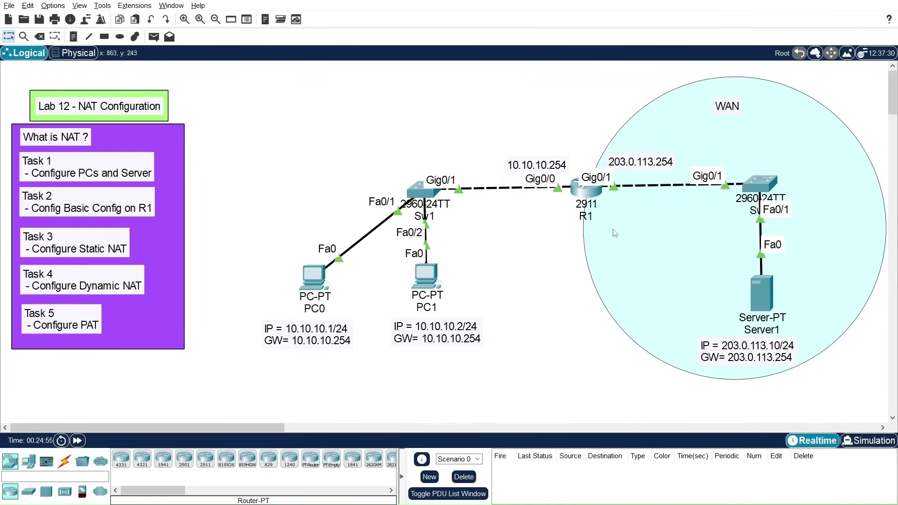
left_click(585, 191)
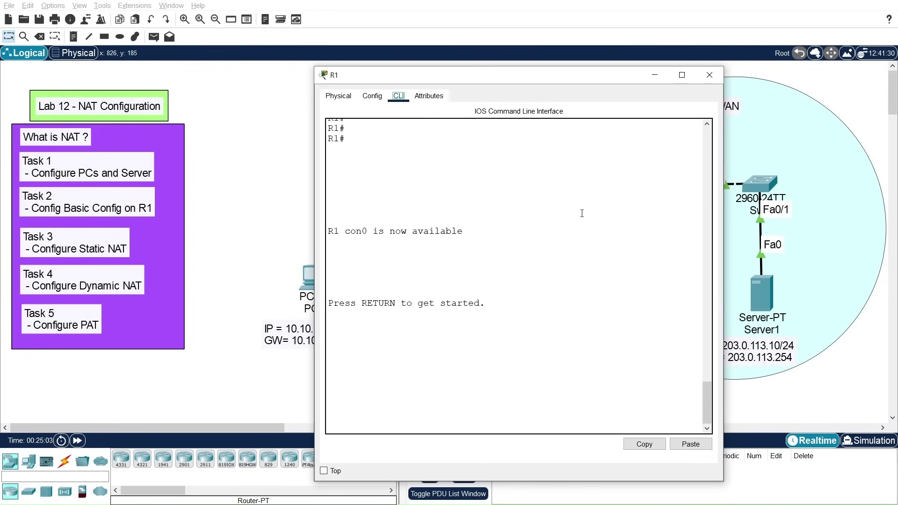
left_click(710, 75)
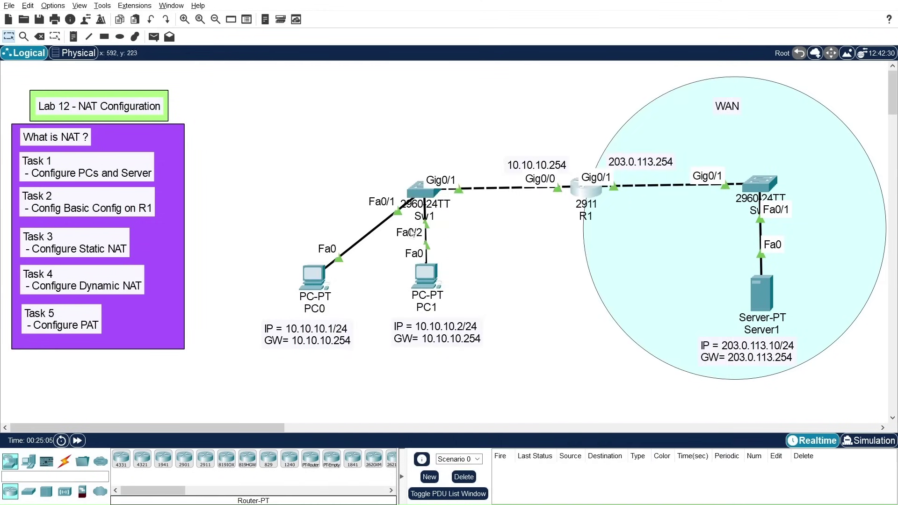
left_click_drag(247, 318, 496, 360)
left_click(253, 317)
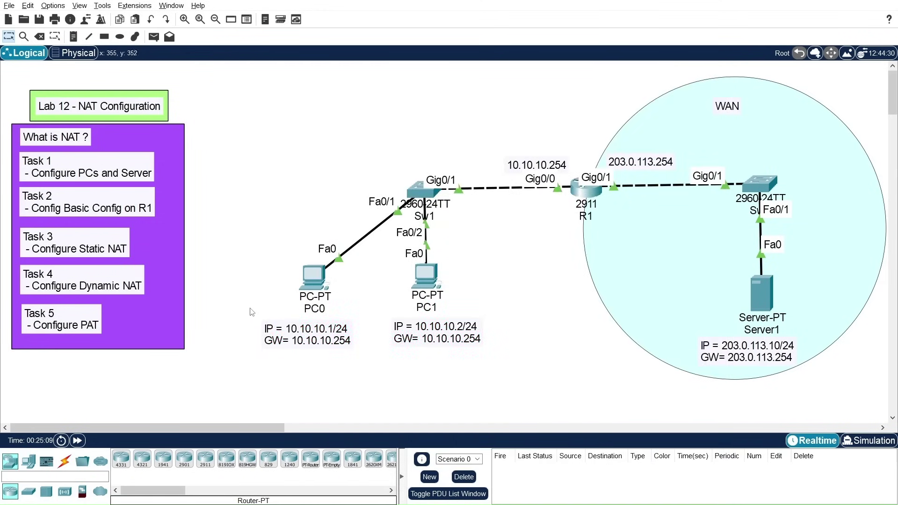
left_click_drag(241, 305, 542, 375)
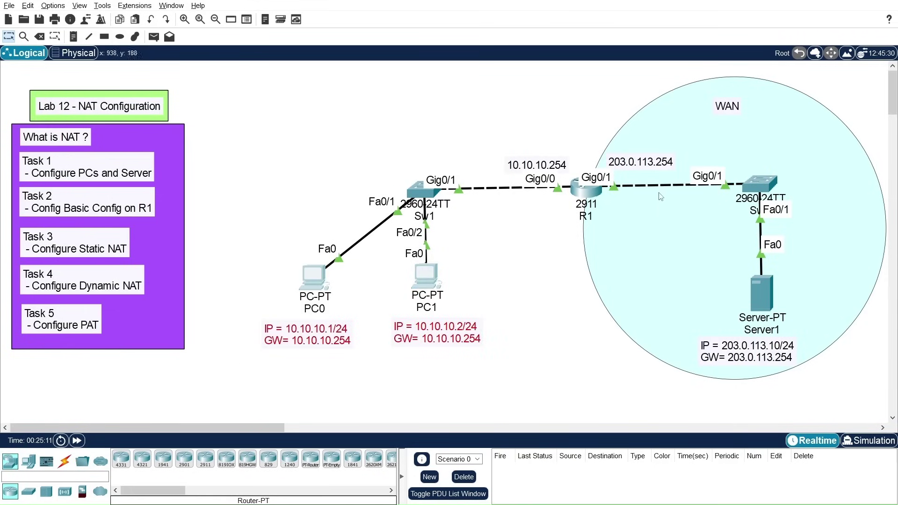
left_click(575, 153)
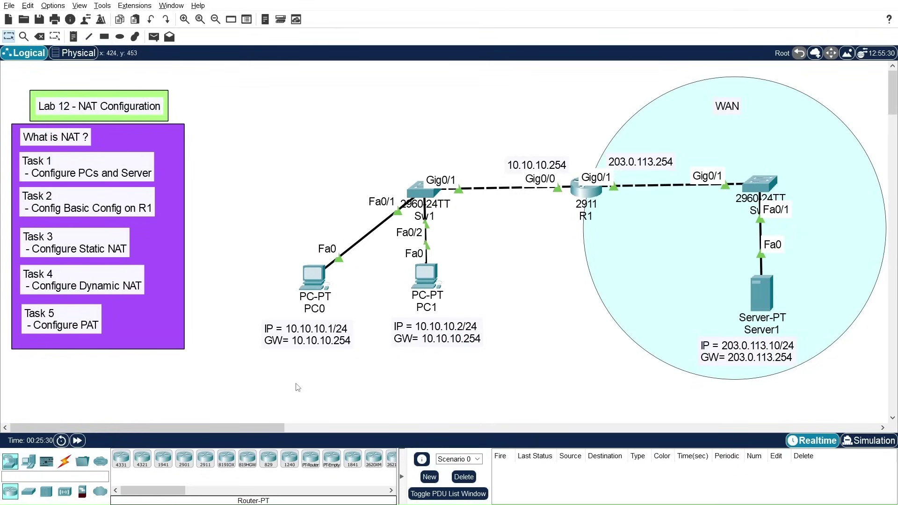
left_click_drag(261, 374, 516, 308)
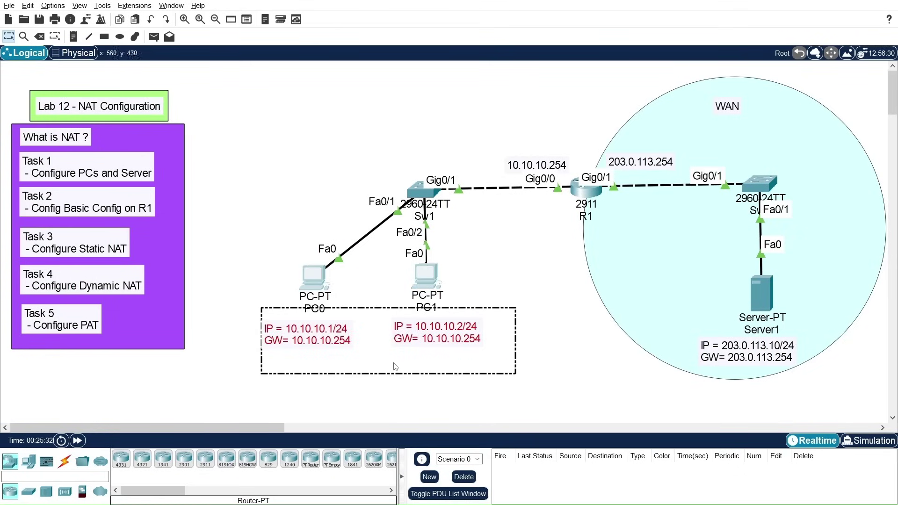
left_click(379, 398)
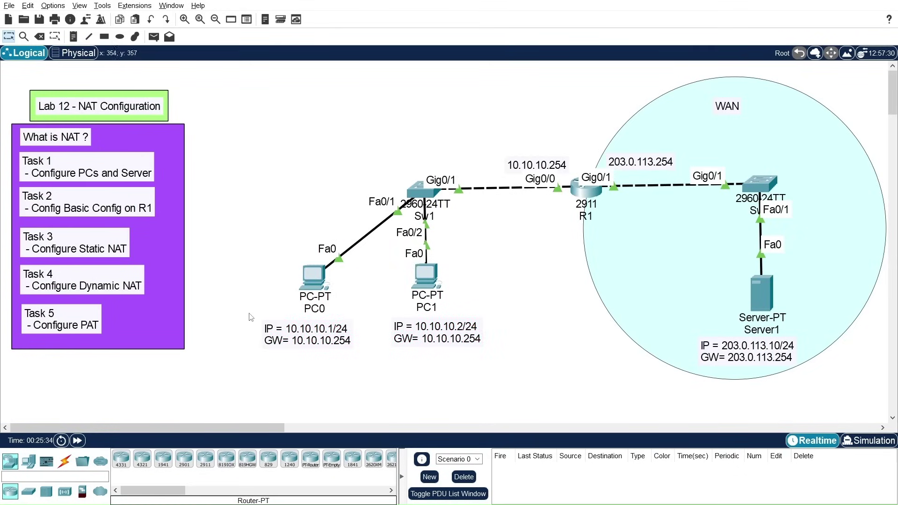
left_click_drag(246, 318, 526, 370)
left_click(478, 352)
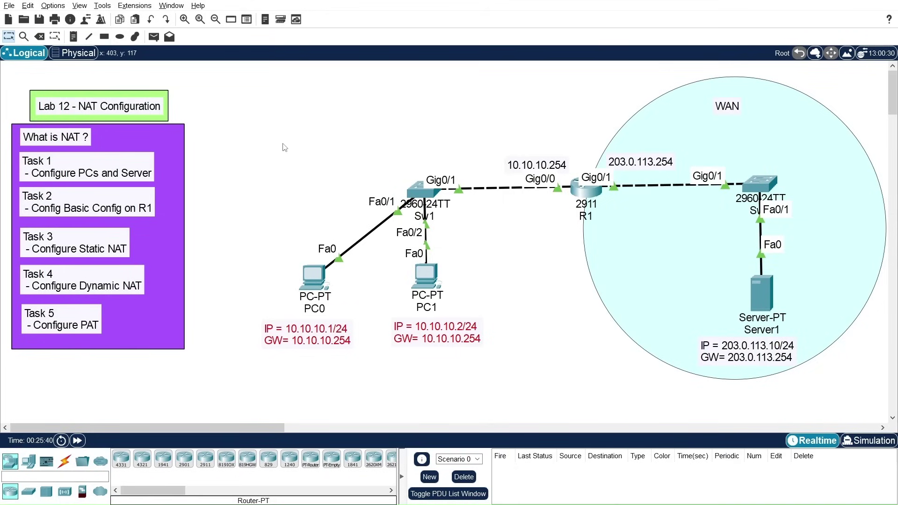
left_click(230, 184)
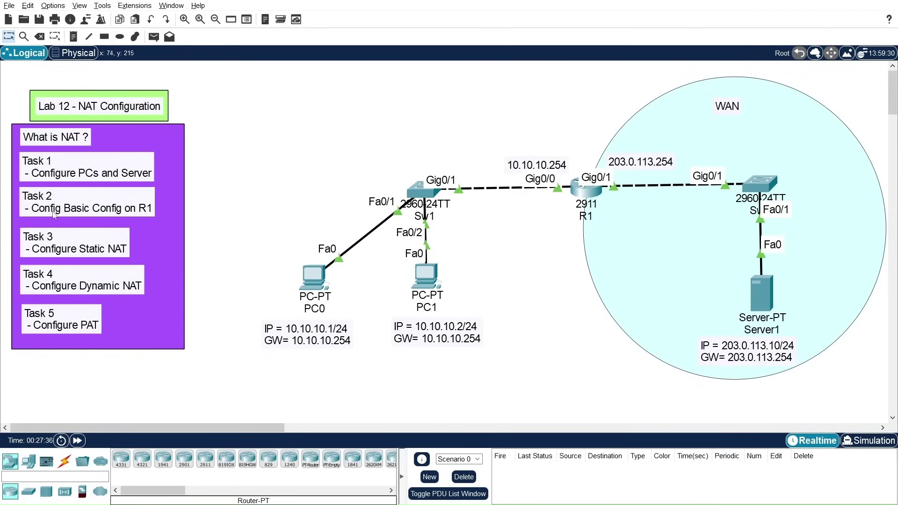
left_click(588, 194)
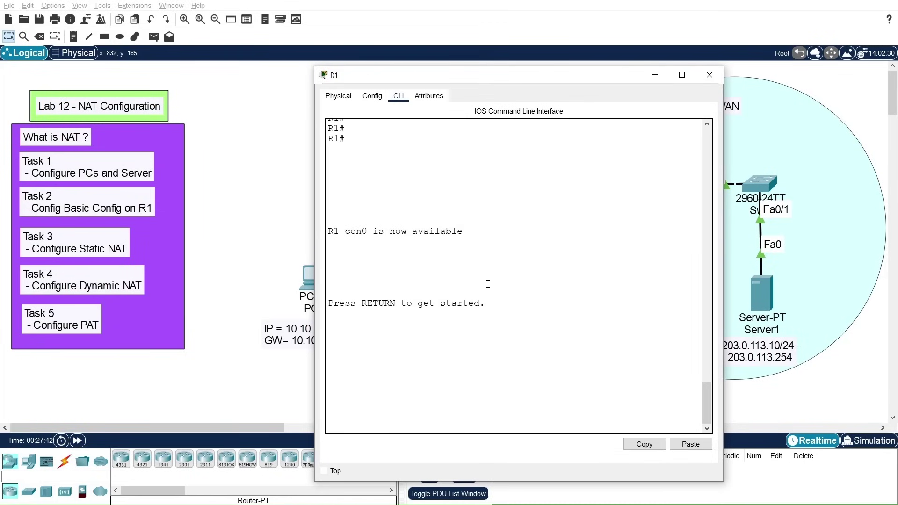
key("Return")
key("Return")
key("Return")
type("en")
key("Return")
key("Return")
key("Return")
type("show running-config")
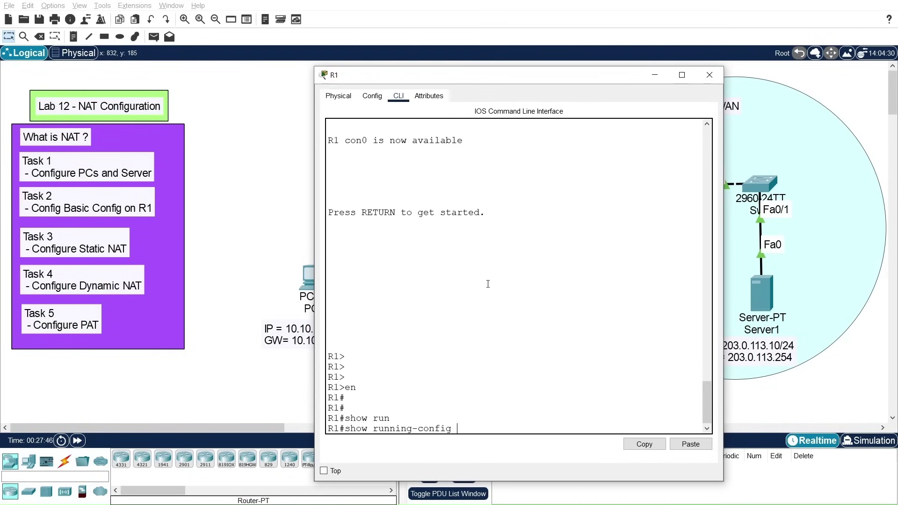
key("Return")
key("space")
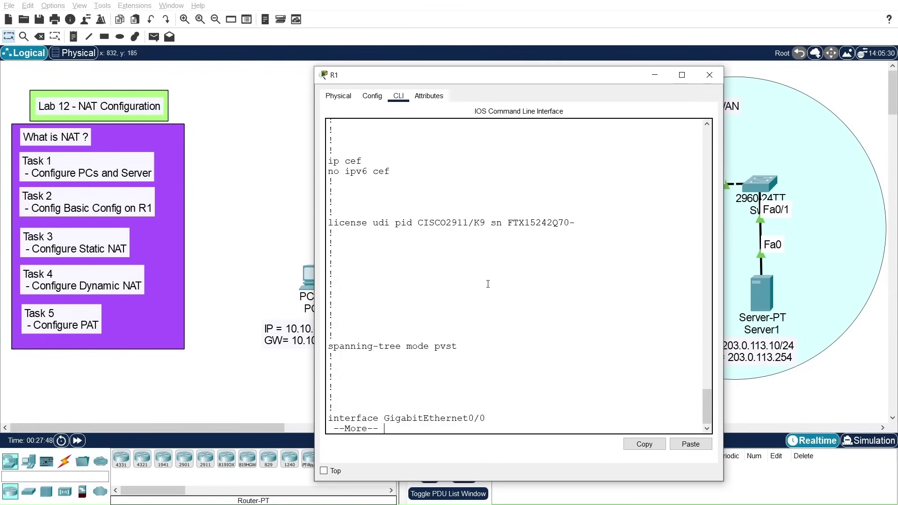
key("space")
left_click_drag(469, 76, 248, 43)
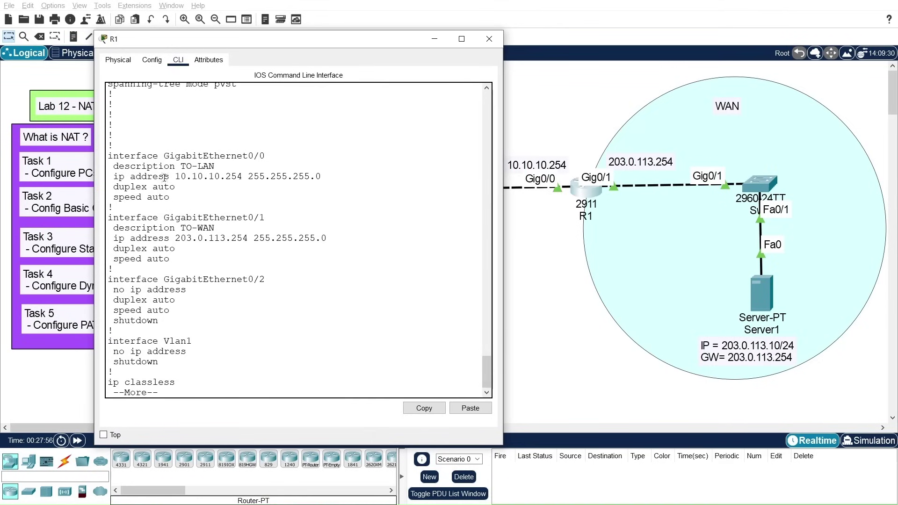
left_click_drag(114, 159, 324, 193)
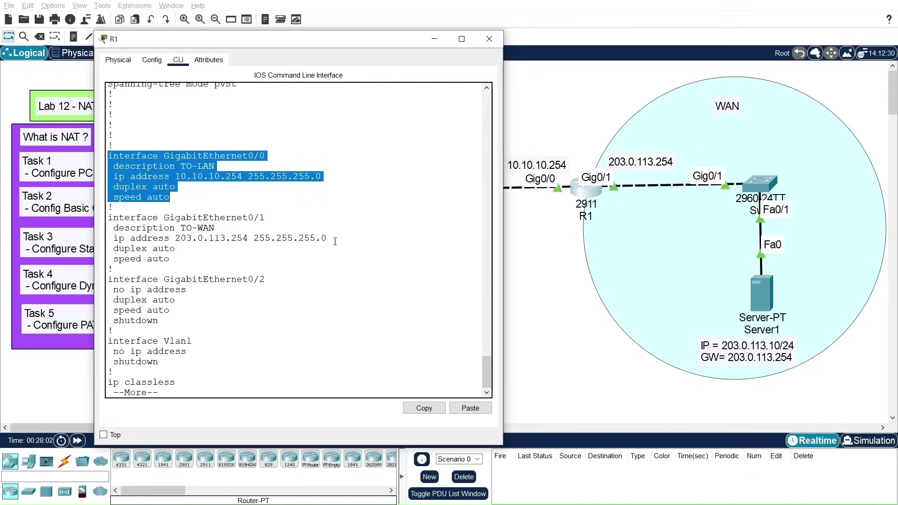
left_click_drag(377, 42, 265, 36)
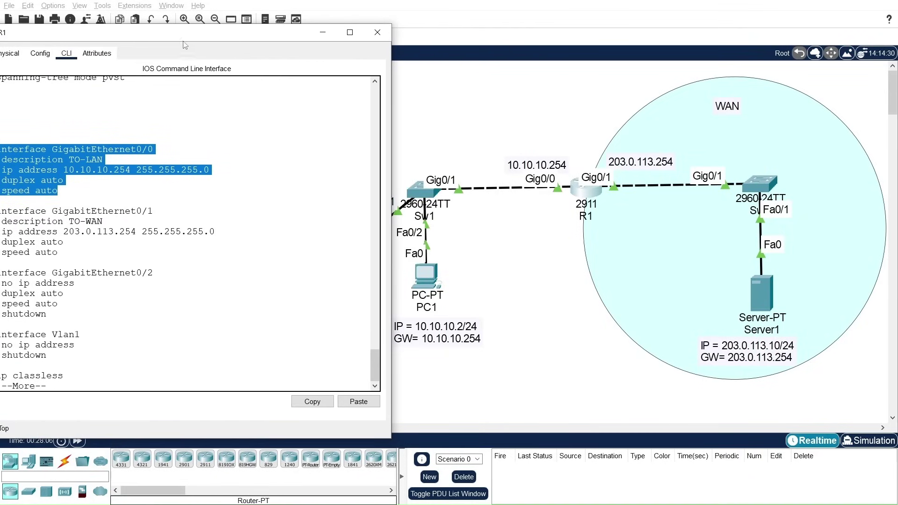
left_click_drag(185, 38, 284, 21)
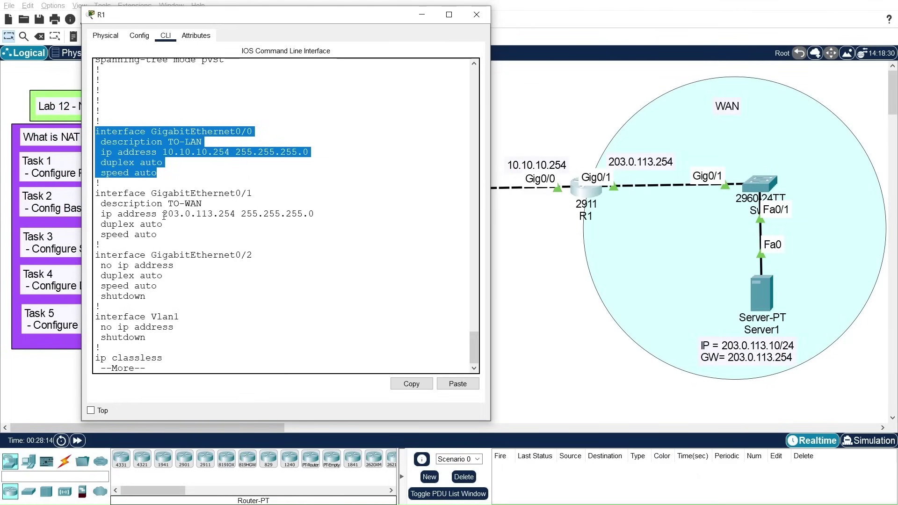
left_click_drag(165, 214, 235, 215)
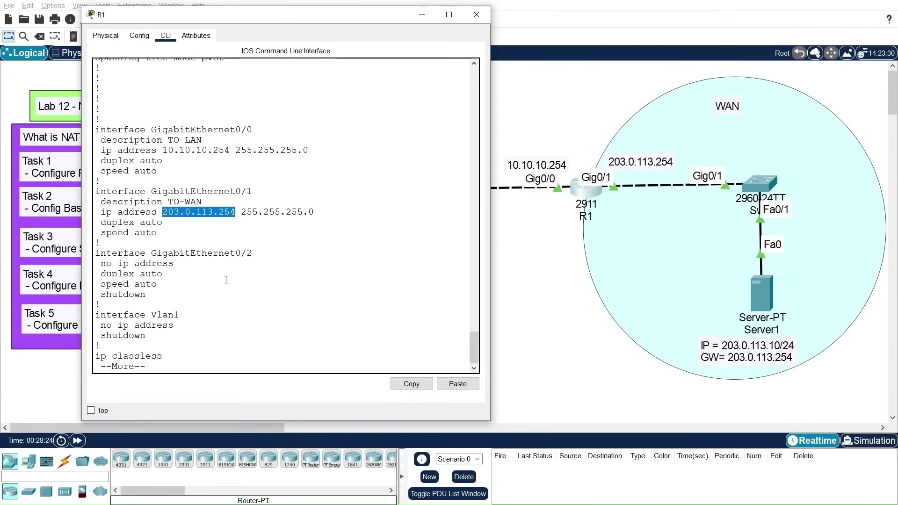
key("space")
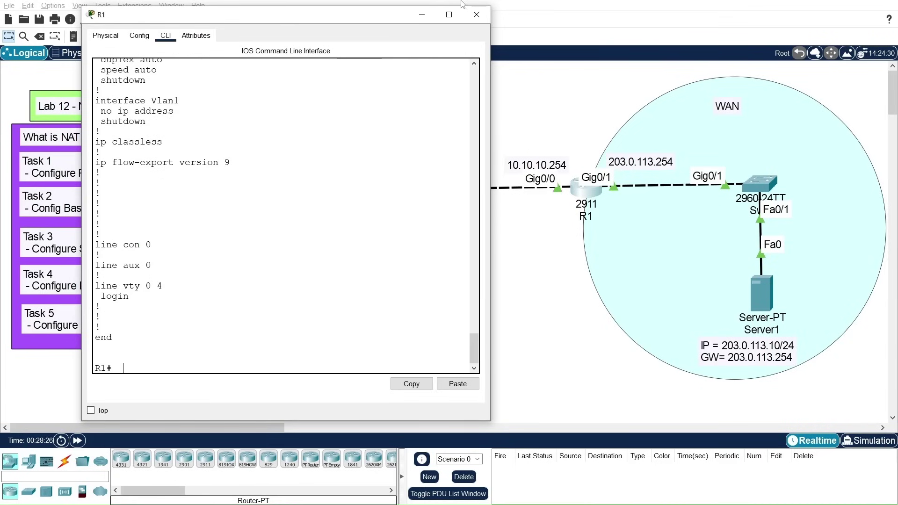
left_click(476, 15)
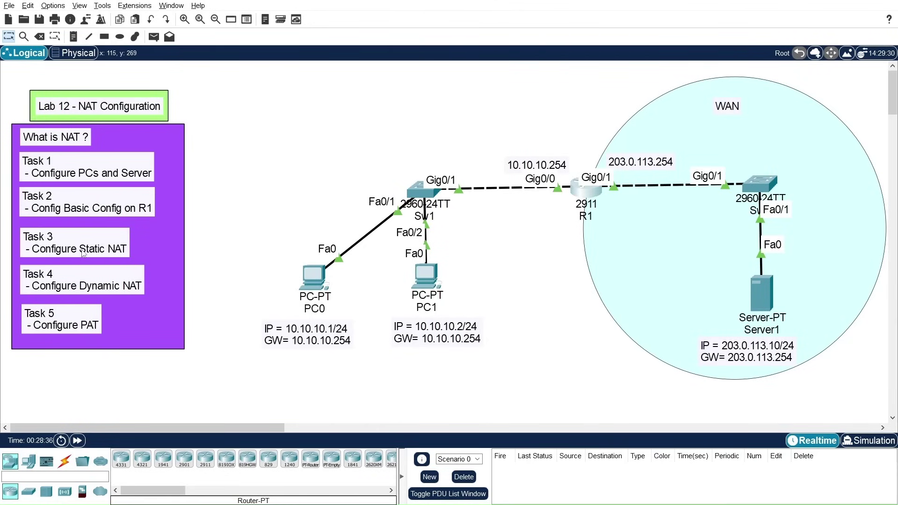
Step: Open R1's console and enter global configuration mode with 'conf t'
left_click(587, 196)
left_click_drag(497, 81, 497, 58)
left_click(456, 379)
key("Return")
key("Return")
key("Return")
type("conf t")
key("Return")
key("Return")
key("Return")
key("Return")
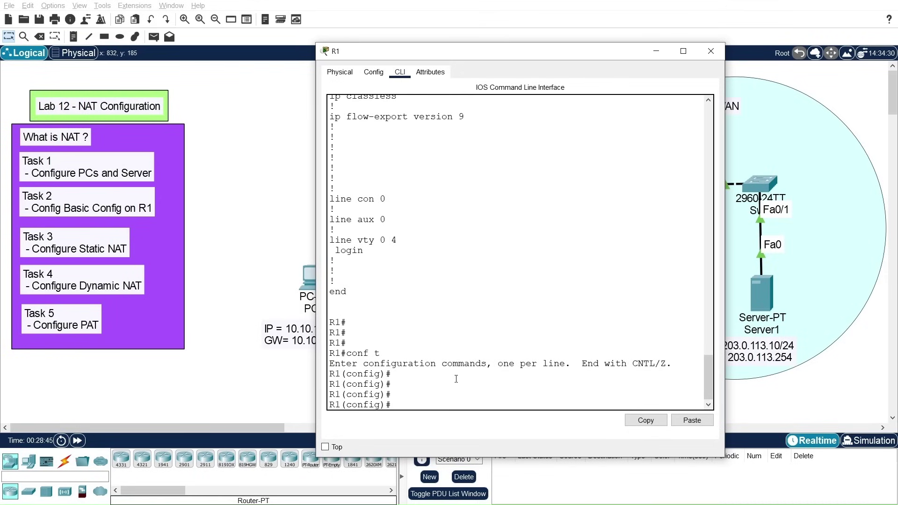
left_click_drag(531, 57, 341, 31)
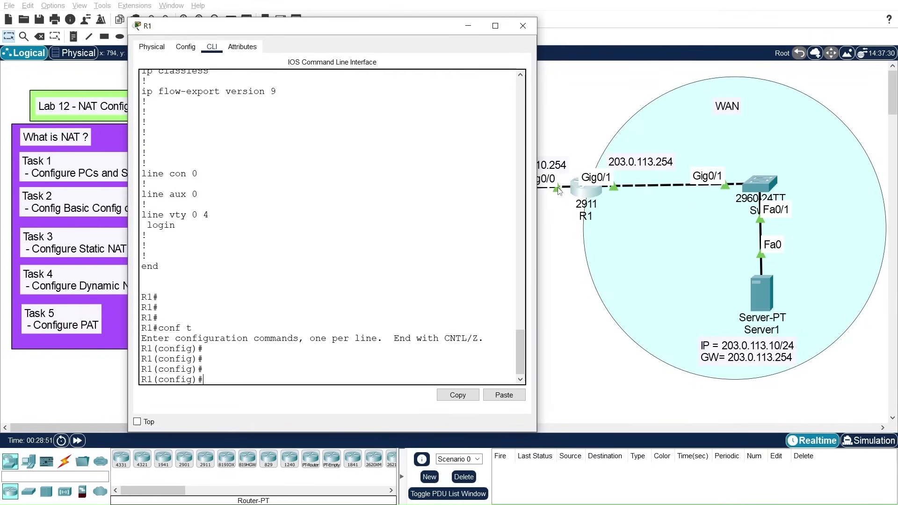
left_click_drag(422, 34, 385, 28)
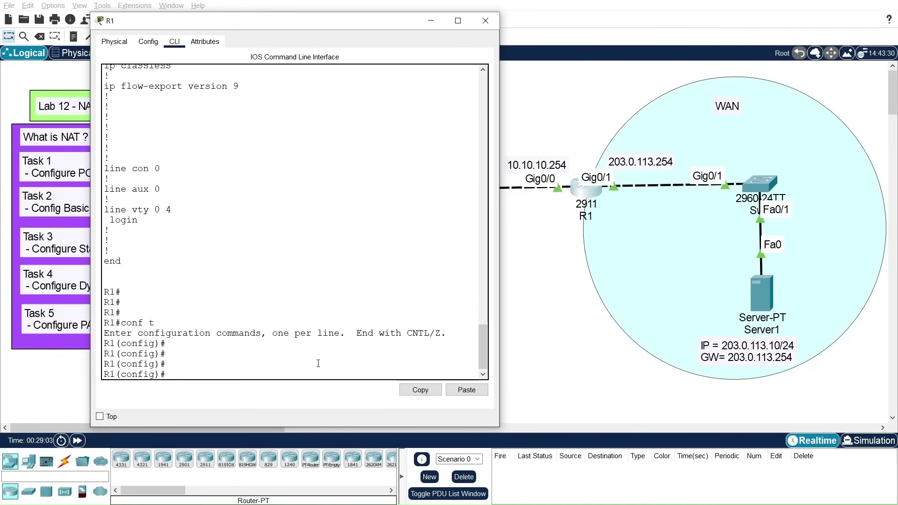
Step: Make GigabitEthernet 0/0 the NAT inside interface with 'ip nat inside'
type("int")
key("Tab")
type("gi")
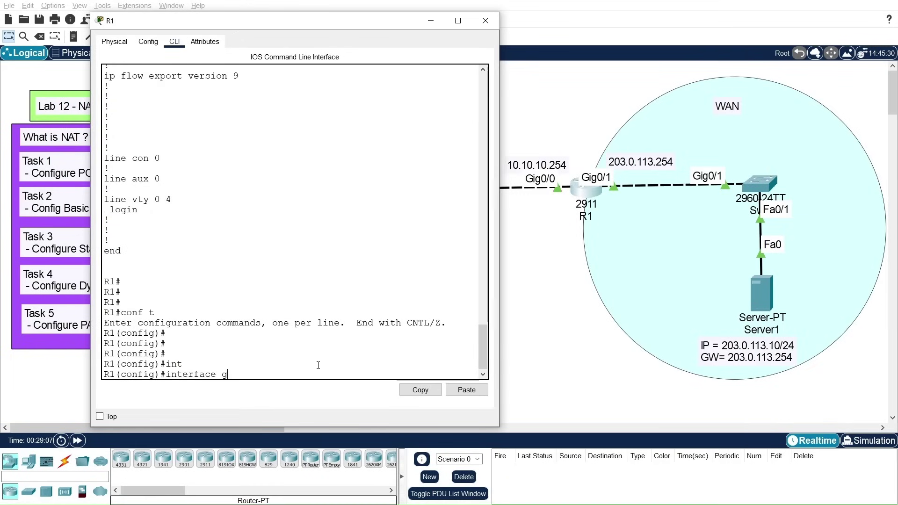
key("Tab")
type("0/0")
key("Return")
key("Return")
key("Return")
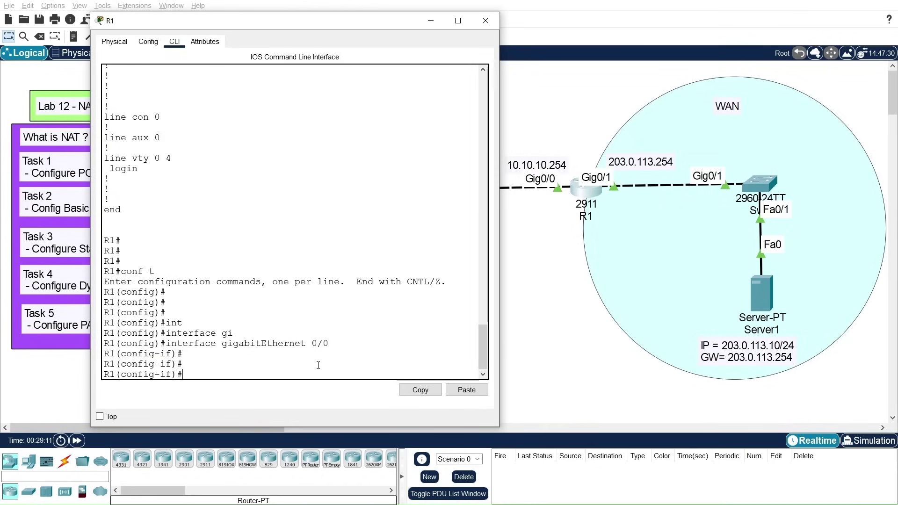
type("ip nat ?")
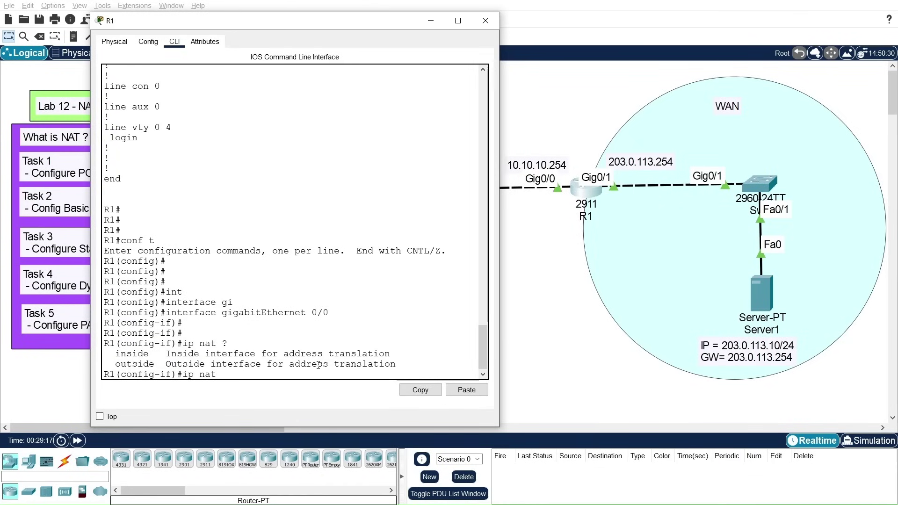
type("insi")
key("Tab")
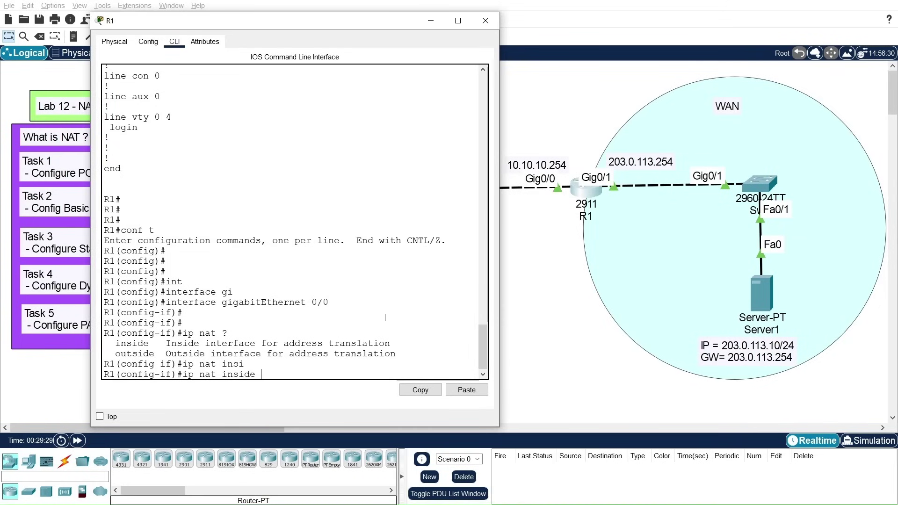
key("Return")
key("Return")
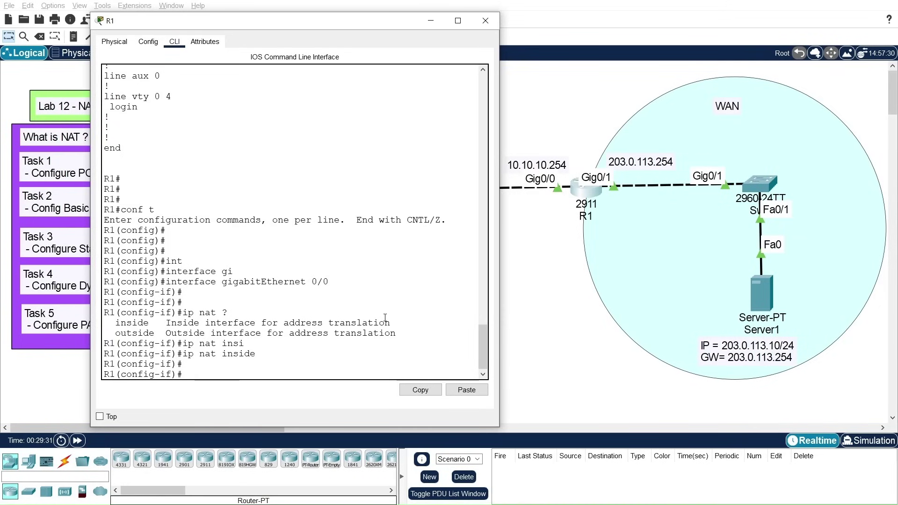
type("exit")
key("Return")
key("Return")
key("Return")
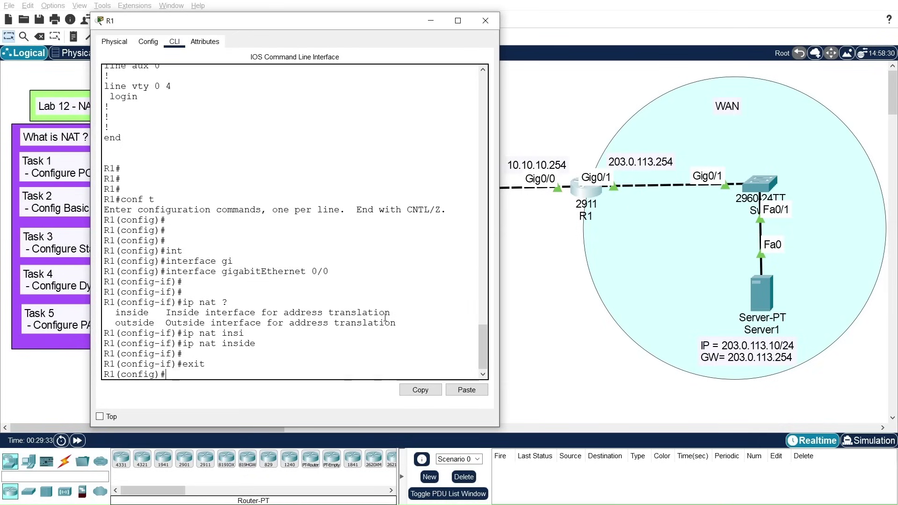
Step: Make GigabitEthernet 0/1 the NAT outside interface with 'ip nat outside'
key("Up")
key("Up")
key("Up")
key("Up")
key("Up")
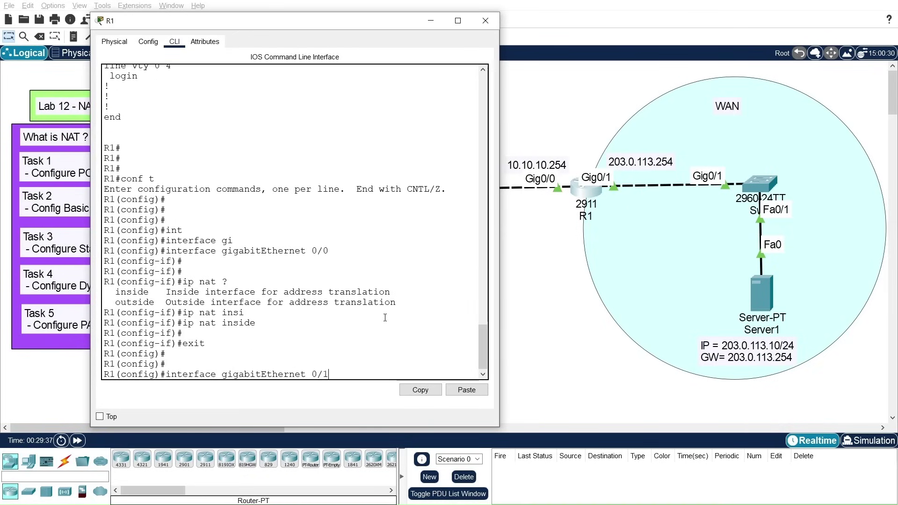
key("Return")
key("Return")
key("Return")
key("Return")
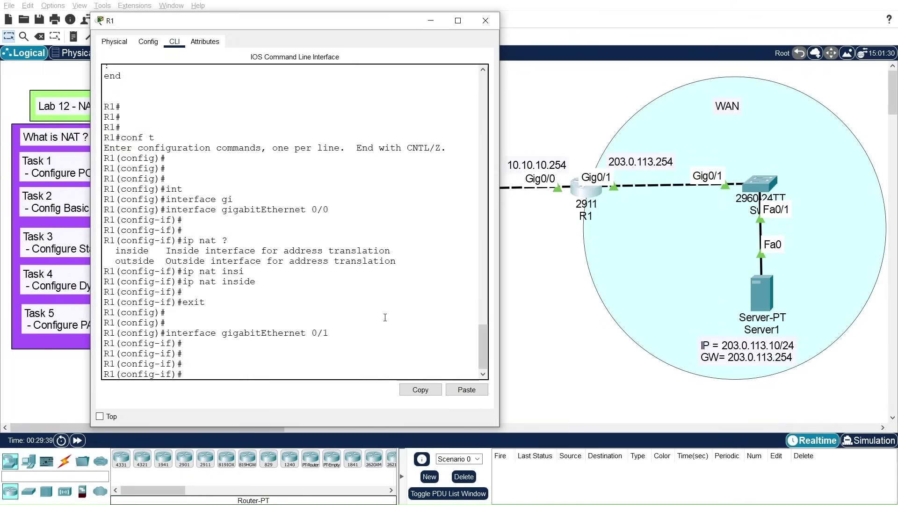
type("ip nat out")
key("Tab")
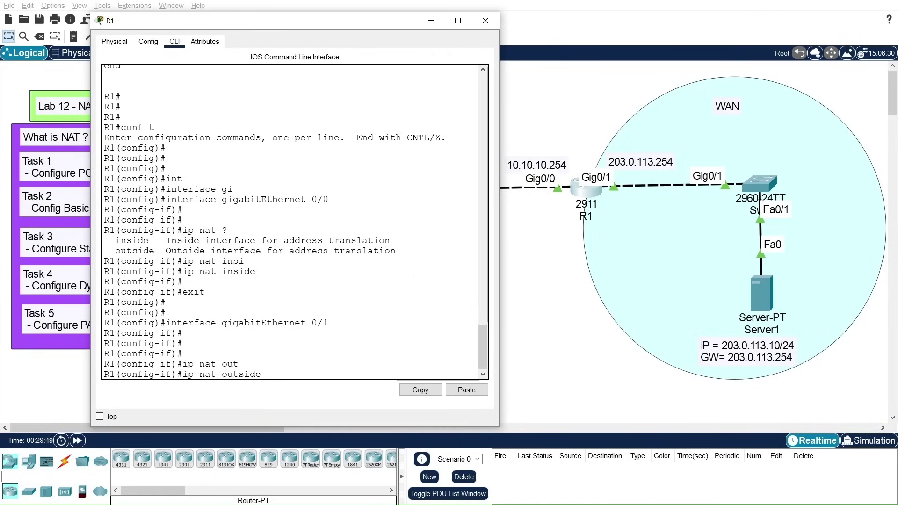
key("Return")
key("Return")
key("Return")
type("exi")
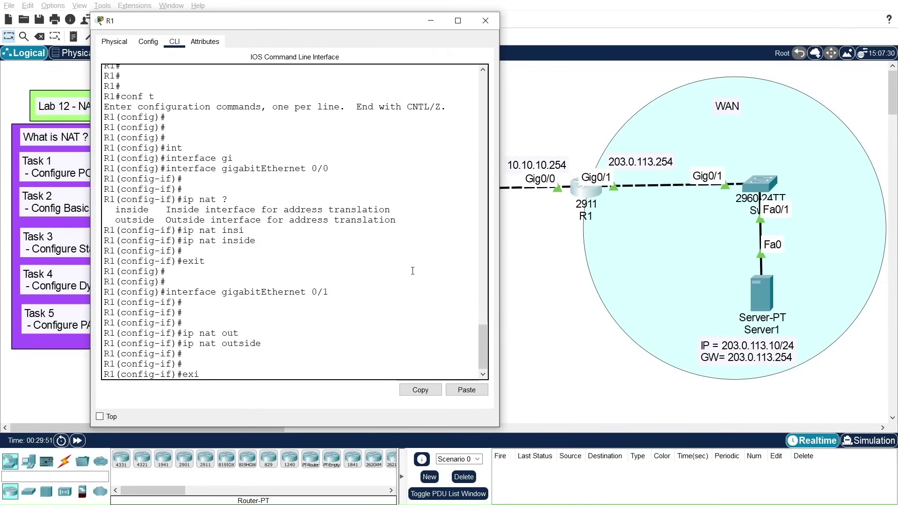
type("t")
key("Return")
key("Return")
key("Return")
key("Return")
key("Return")
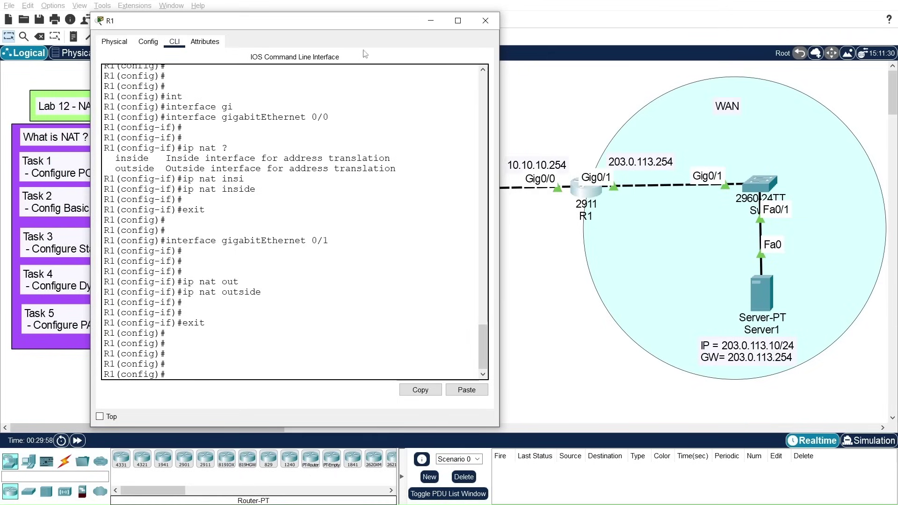
left_click_drag(371, 25, 735, 196)
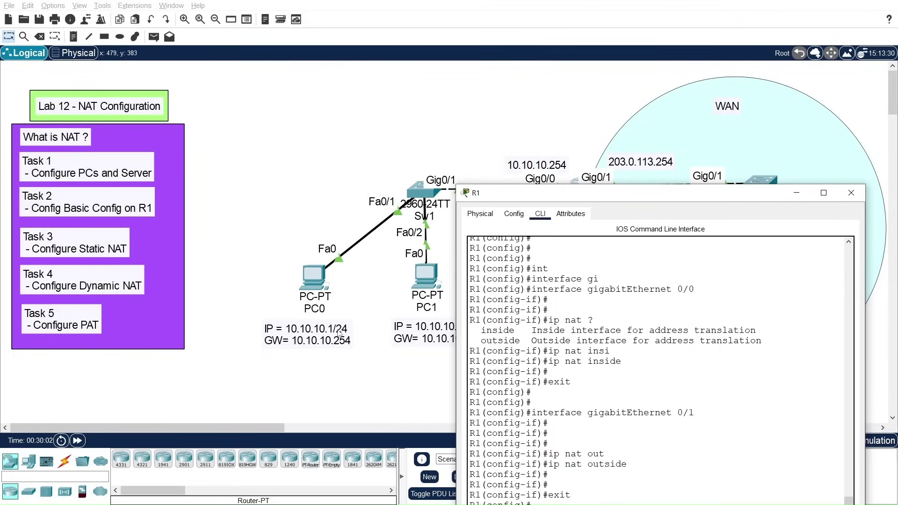
left_click_drag(554, 199, 224, 43)
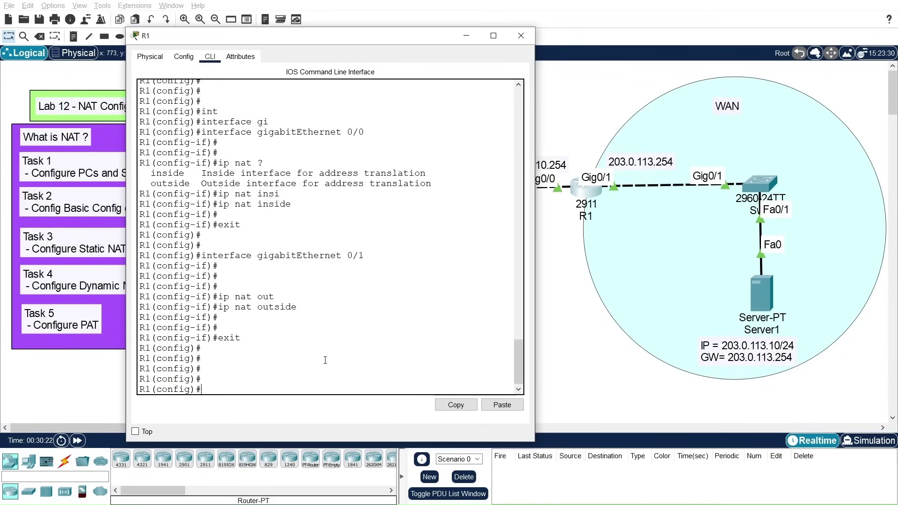
Step: Add 'ip nat inside source static 10.10.10.1 203.0.113.20' on R1, then exit configuration mode
type("ip nat ins")
key("Tab")
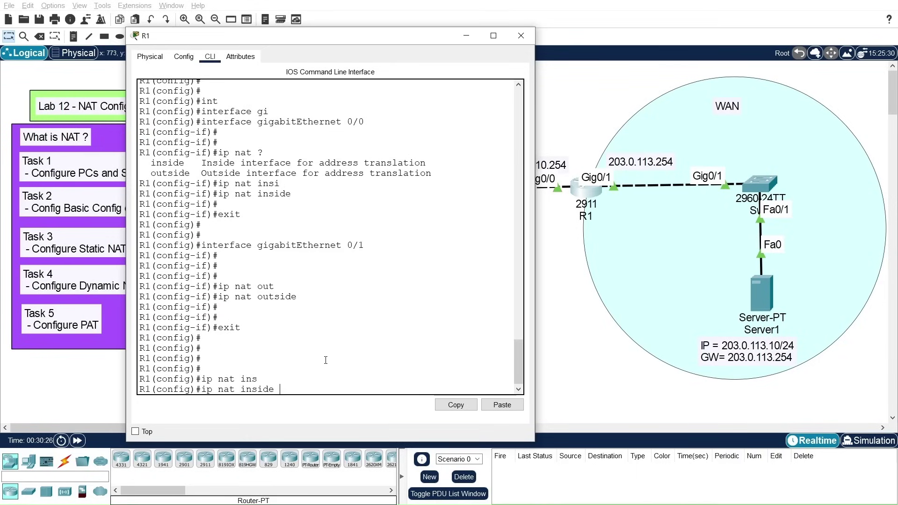
type("sour")
key("Tab")
type("stat")
key("Tab")
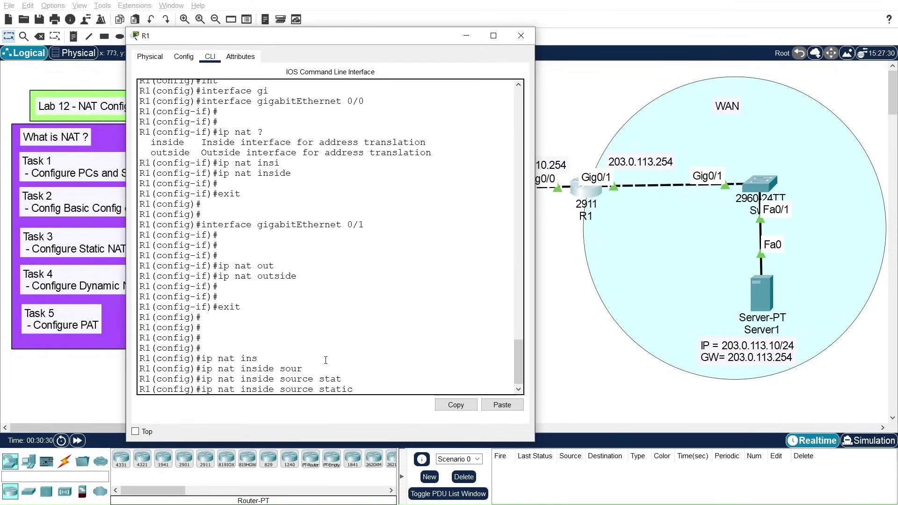
left_click_drag(319, 389, 354, 390)
left_click(408, 380)
type("10.10.10.1")
left_click_drag(377, 43, 341, 32)
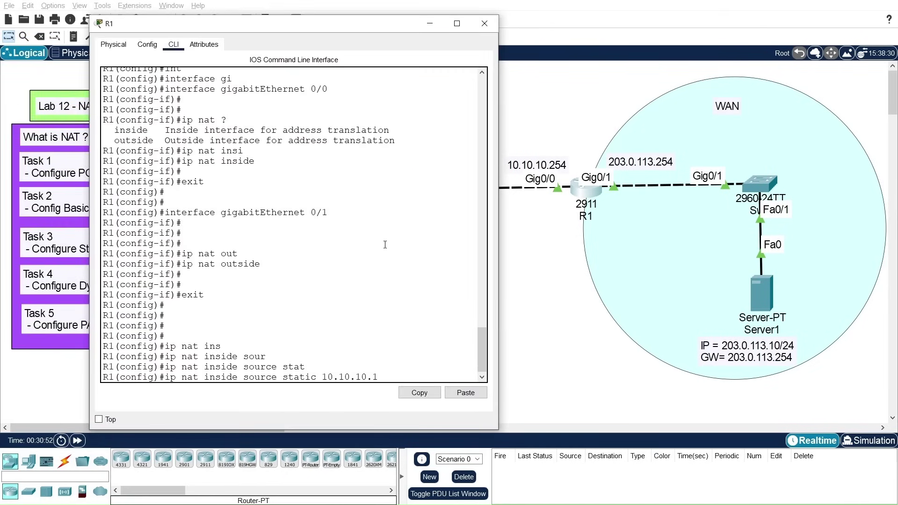
type("203.0")
type(".")
type("20")
key("Return")
key("Return")
key("Return")
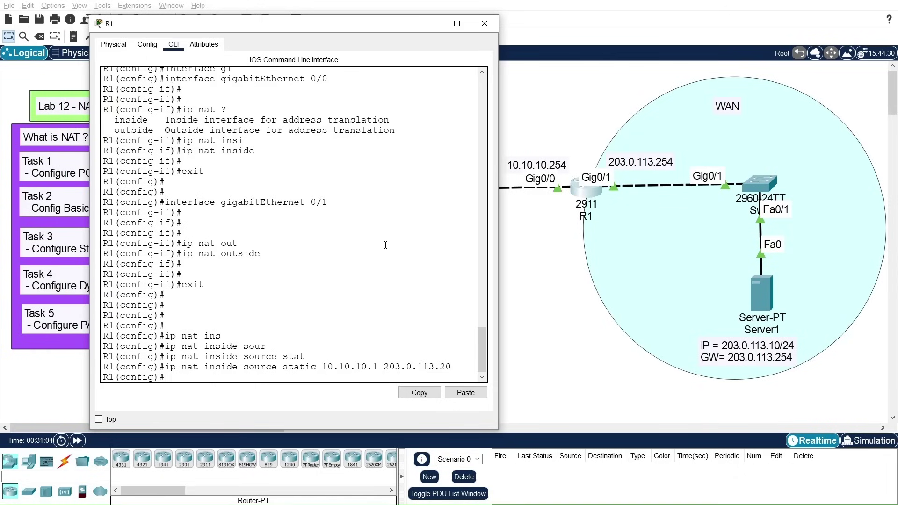
type("exit")
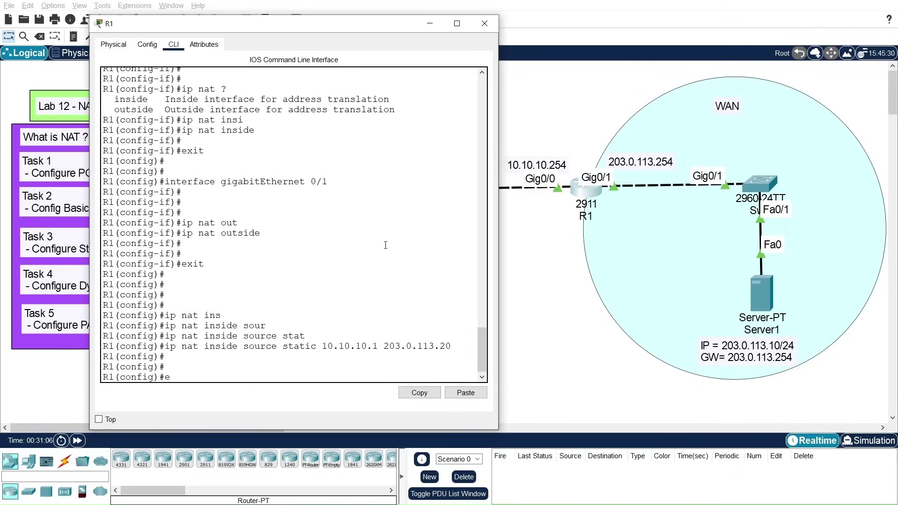
key("Return")
key("Return")
key("Return")
Step: Display R1's running configuration with 'show running-config' and page through it
type("sh")
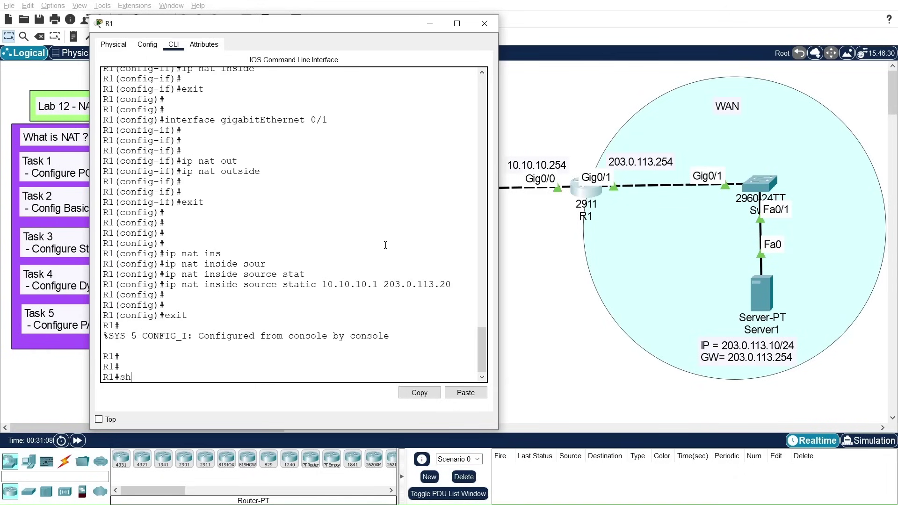
type("ow run")
key("Tab")
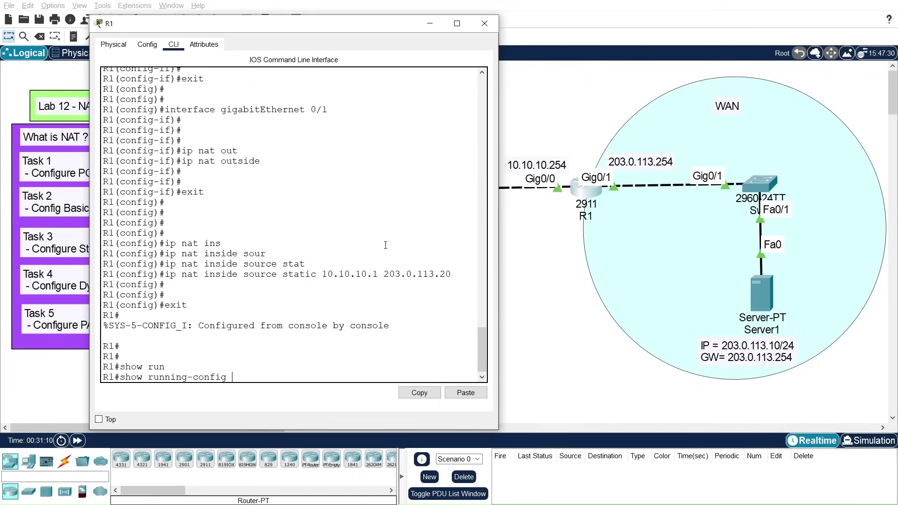
key("Return")
key("space")
key("space")
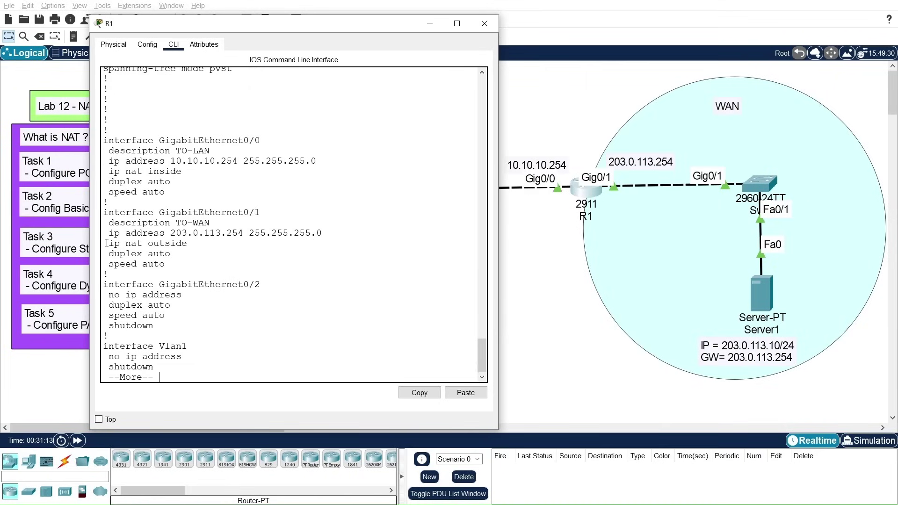
Step: Highlight the ip nat inside, ip nat outside and 'ip nat inside source static 10.10.10.1 203.0.113.20' lines
left_click_drag(111, 173, 192, 172)
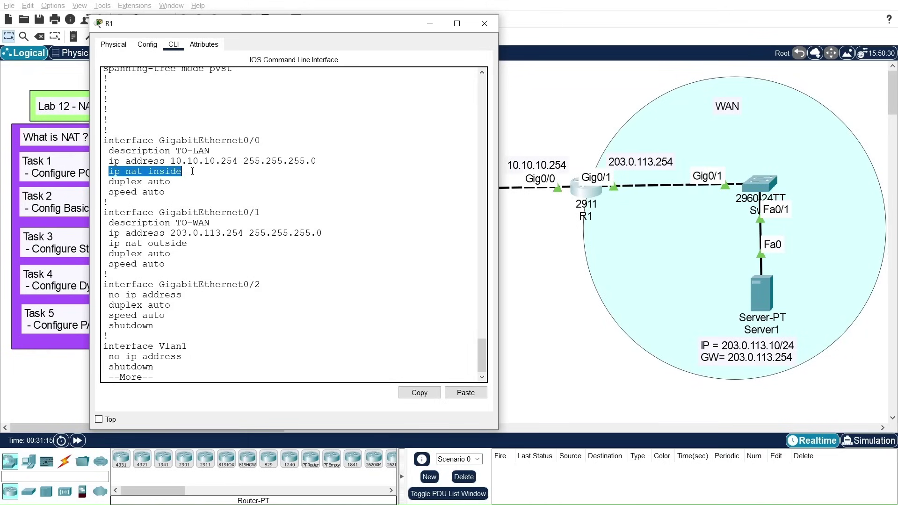
left_click_drag(109, 243, 193, 241)
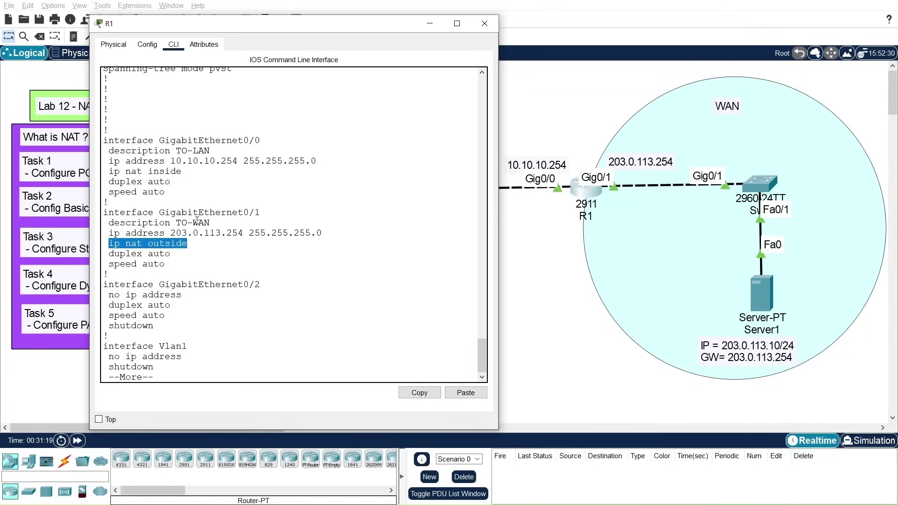
key("space")
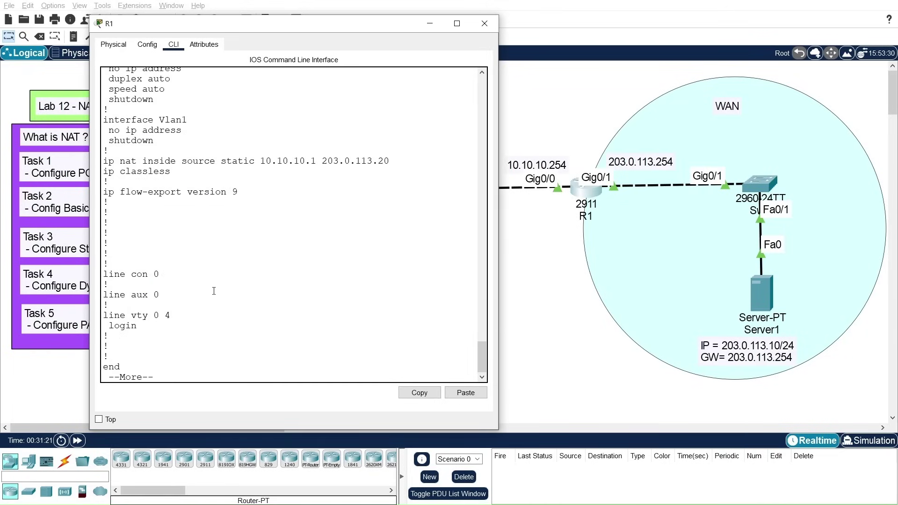
left_click_drag(106, 161, 390, 163)
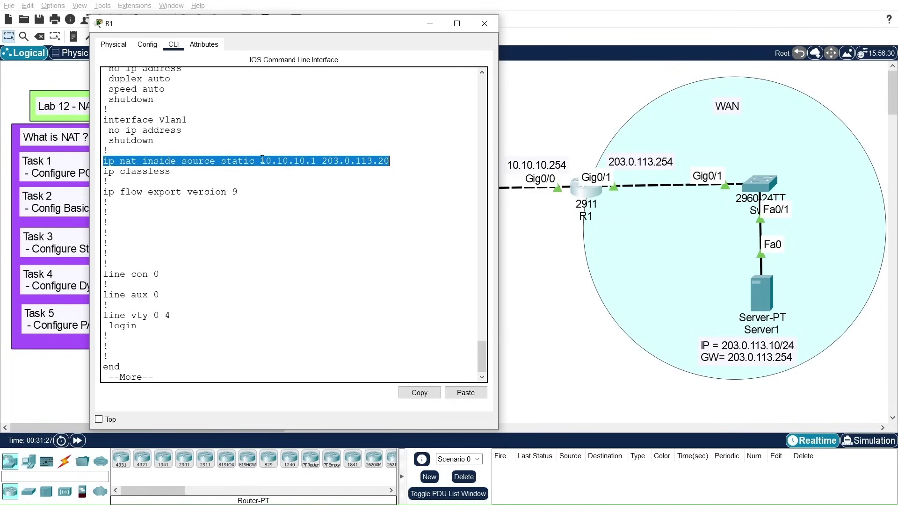
left_click(339, 161)
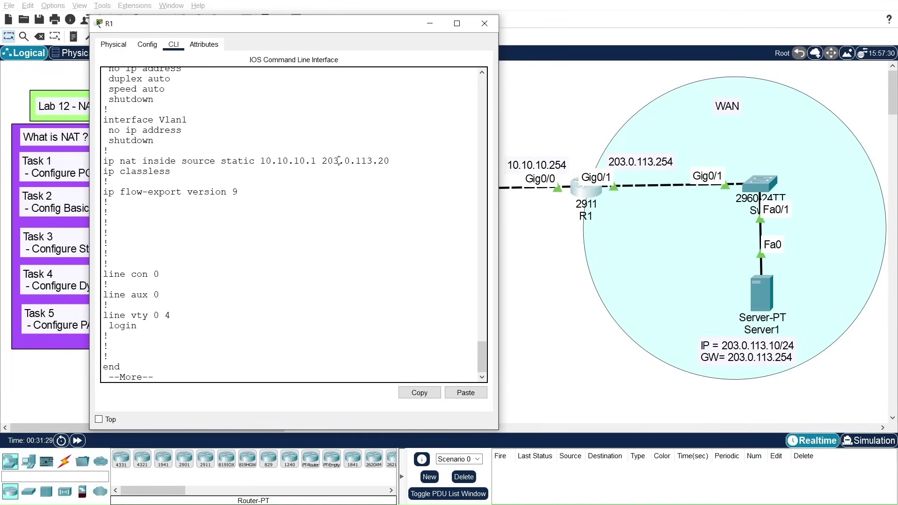
key("space")
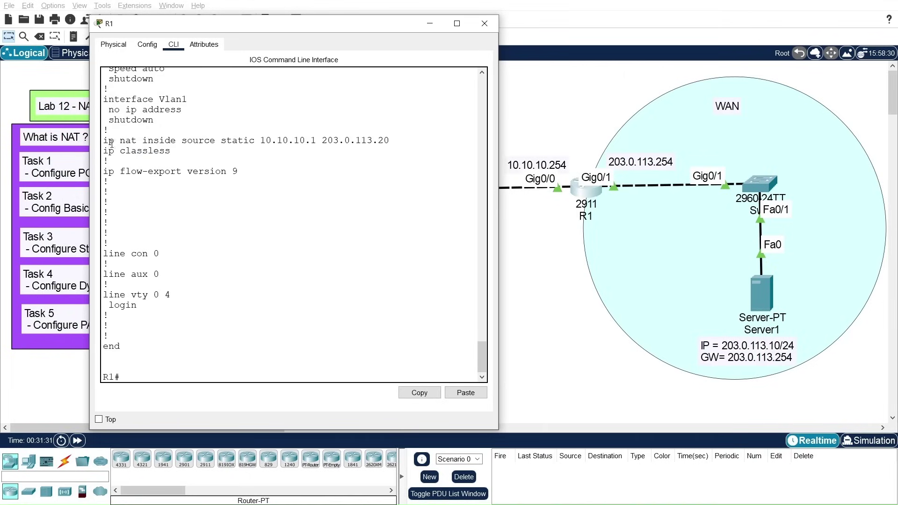
left_click_drag(103, 140, 389, 140)
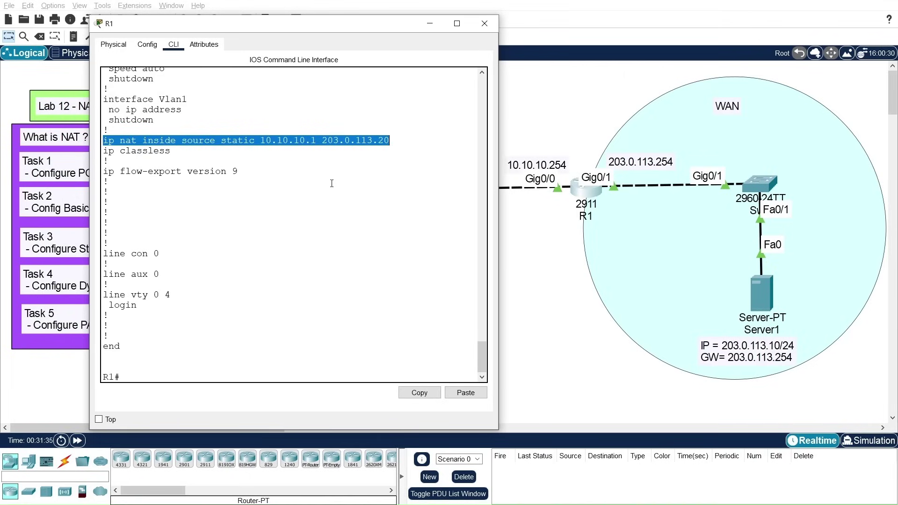
key("Return")
key("Return")
key("Return")
key("Return")
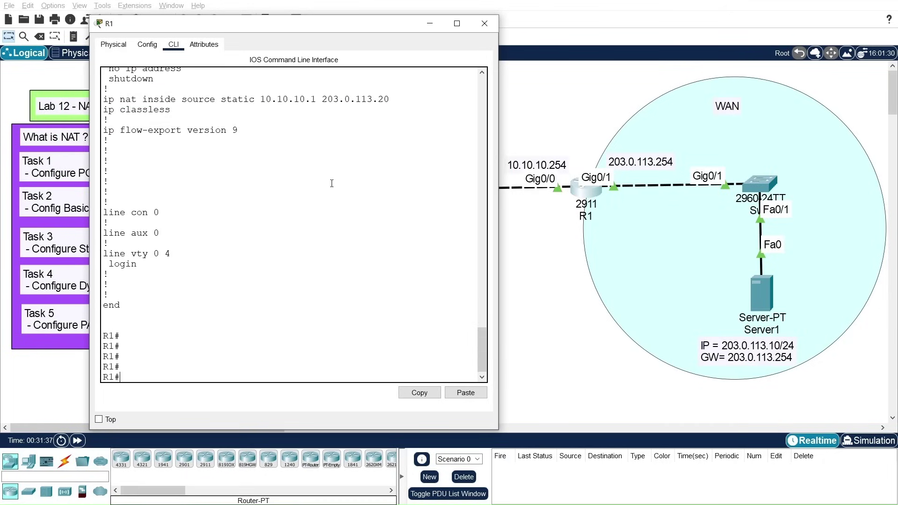
Step: Run 'show ip nat translations' on R1, showing the static 203.0.113.20 to 10.10.10.1 entry, and lower the console
type("show")
type("ip nat")
key("Tab")
type("tran")
key("Tab")
key("Return")
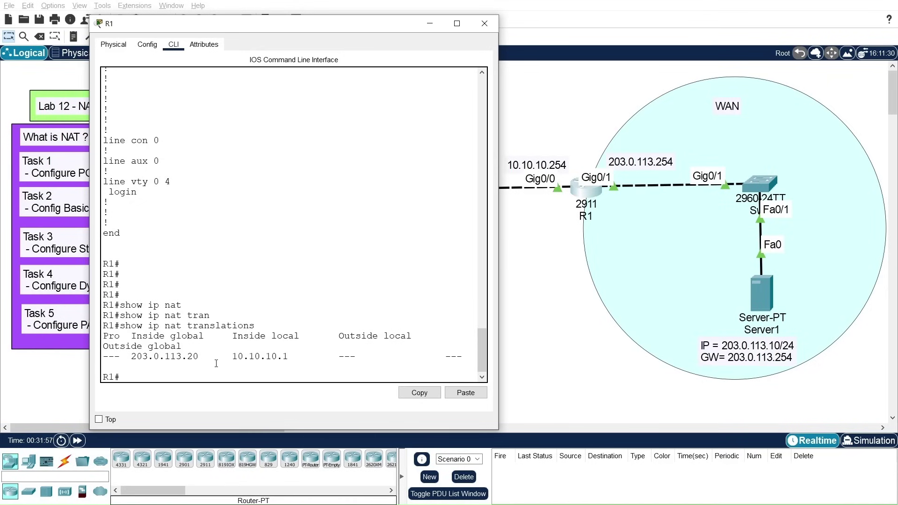
left_click_drag(363, 28, 396, 404)
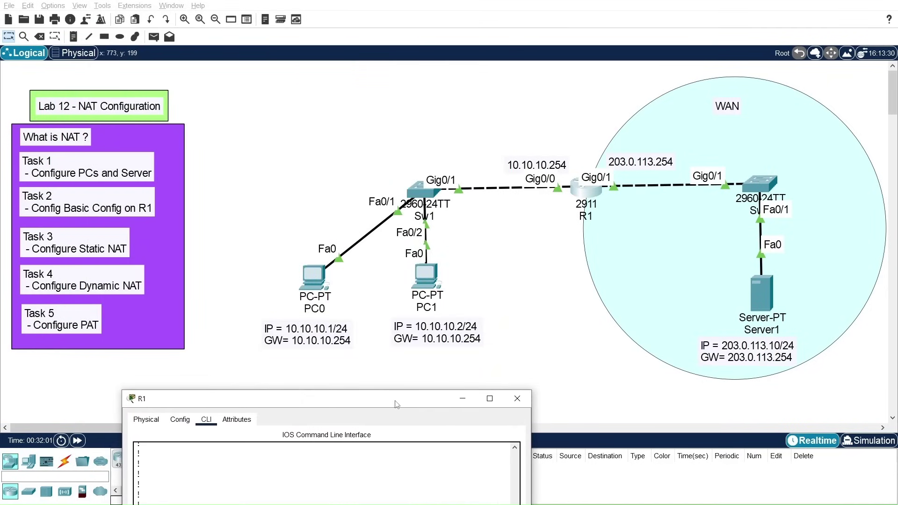
Step: Open PC0's Command Prompt from its Desktop
left_click(313, 283)
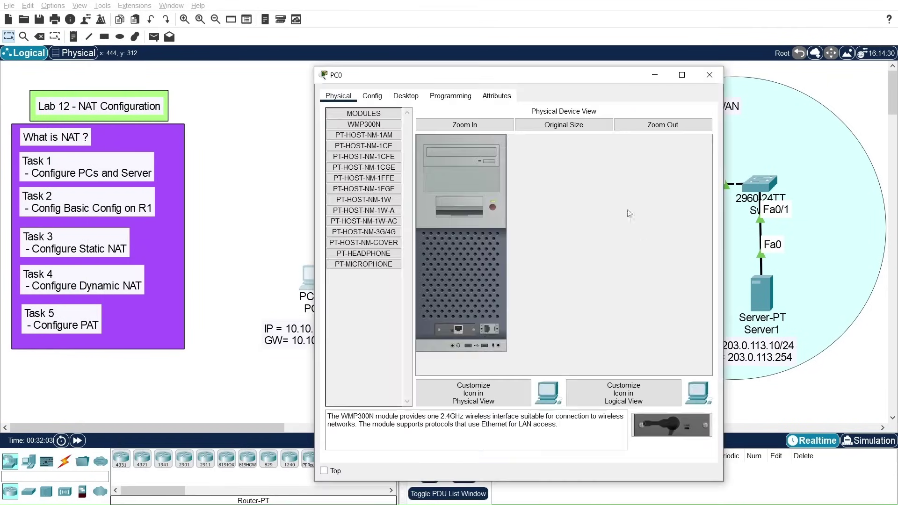
left_click_drag(553, 74, 394, 55)
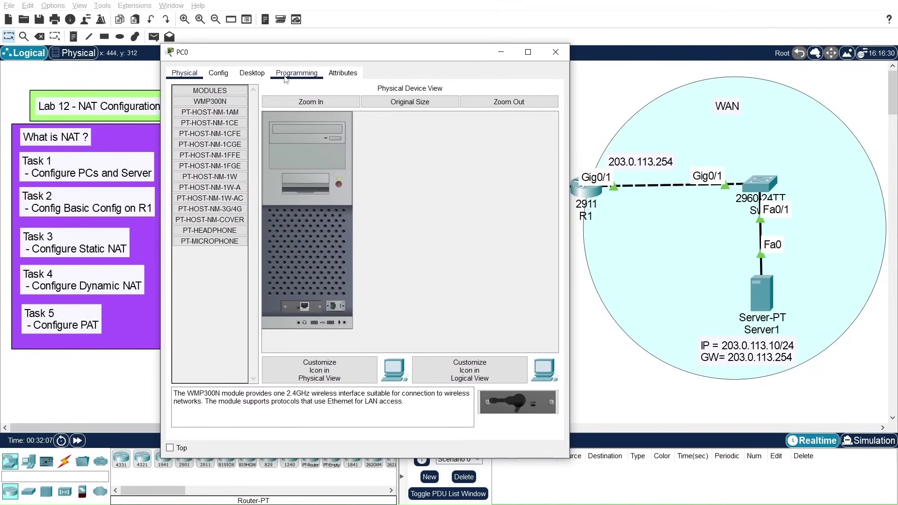
left_click(252, 74)
left_click(449, 117)
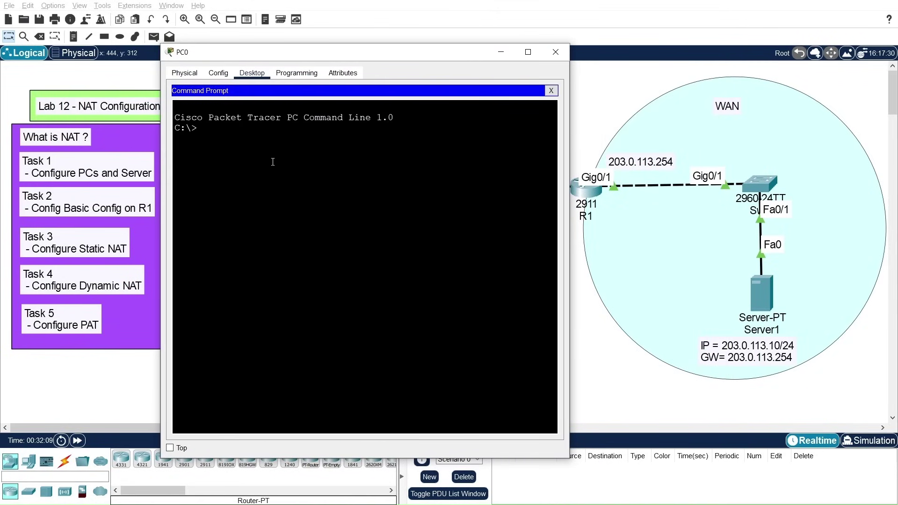
Step: Ping Server1 at 203.0.113.10 twice, the second run getting 4 replies with 0% loss
type("ping ")
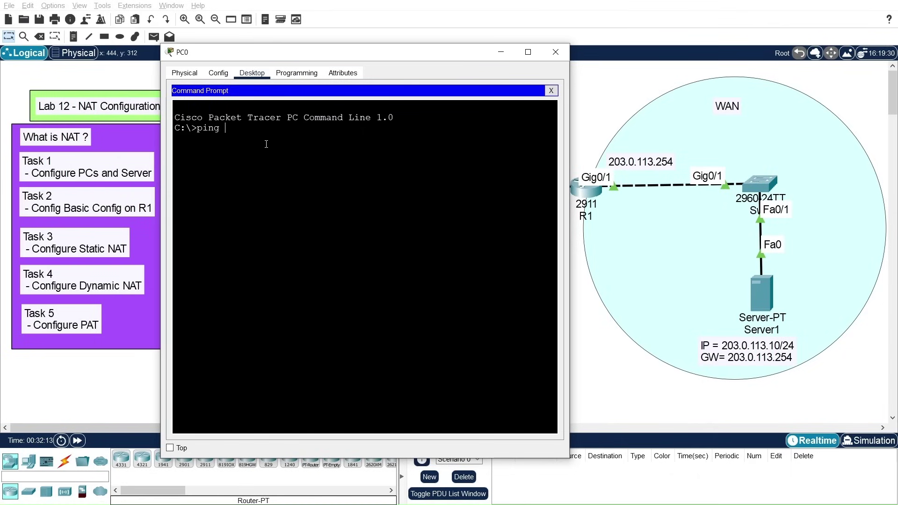
type("203.0.113.10")
key("Return")
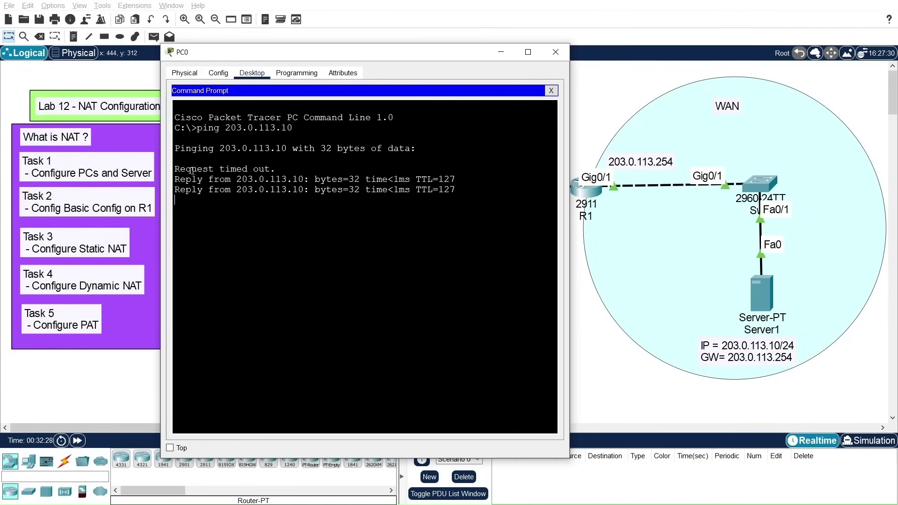
left_click_drag(175, 169, 277, 170)
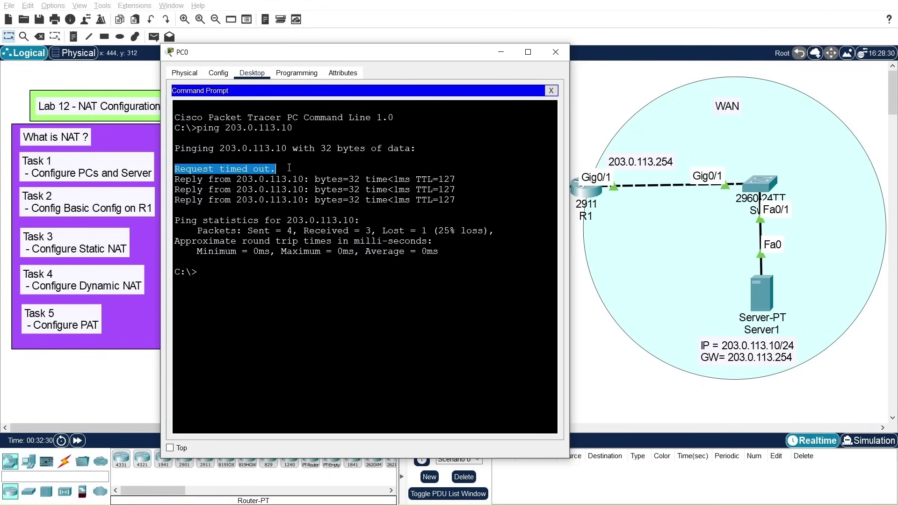
key("Up")
key("Return")
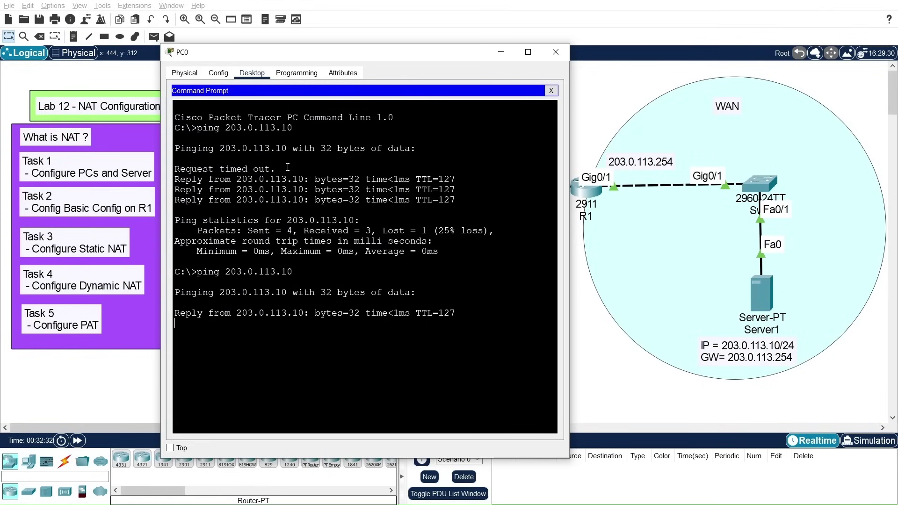
left_click_drag(380, 58, 426, 17)
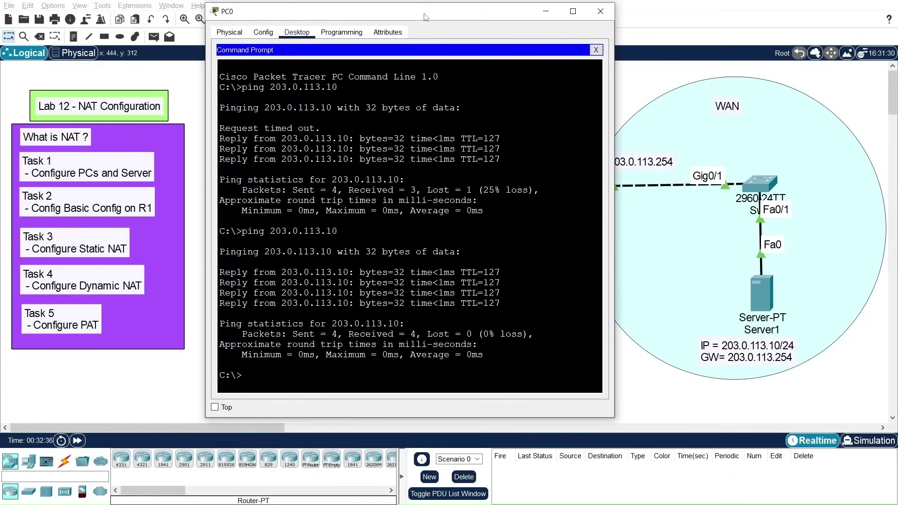
key("alt+Tab")
key("alt+Tab")
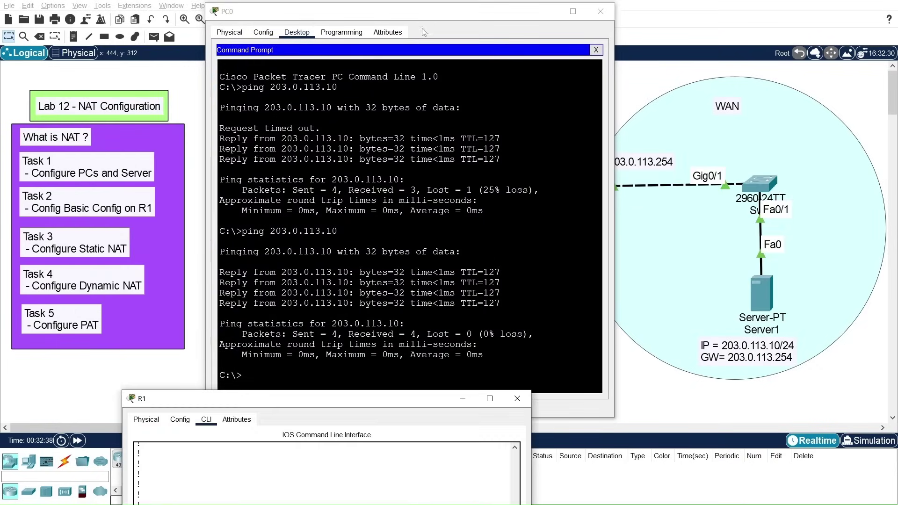
Step: Rerun 'show ip nat translations' in R1's maximized console to show the new icmp entries
left_click_drag(386, 450, 395, 96)
key("Up")
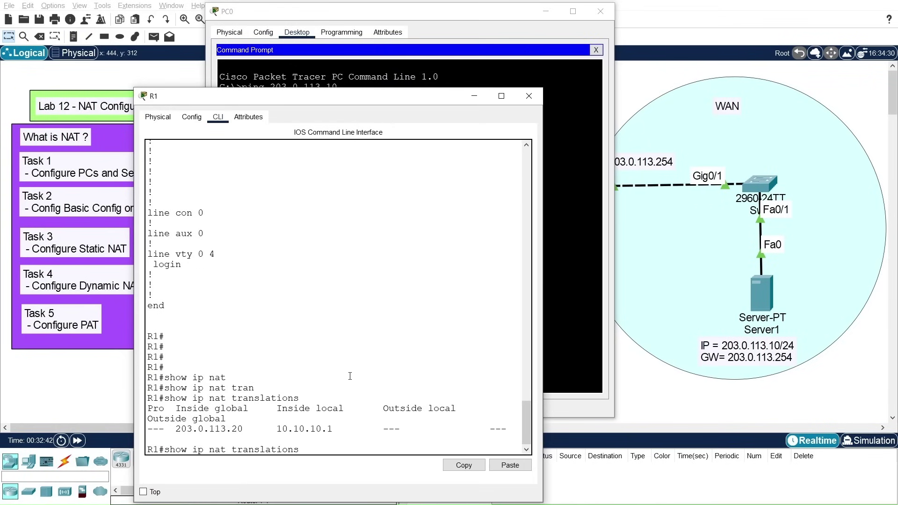
key("Return")
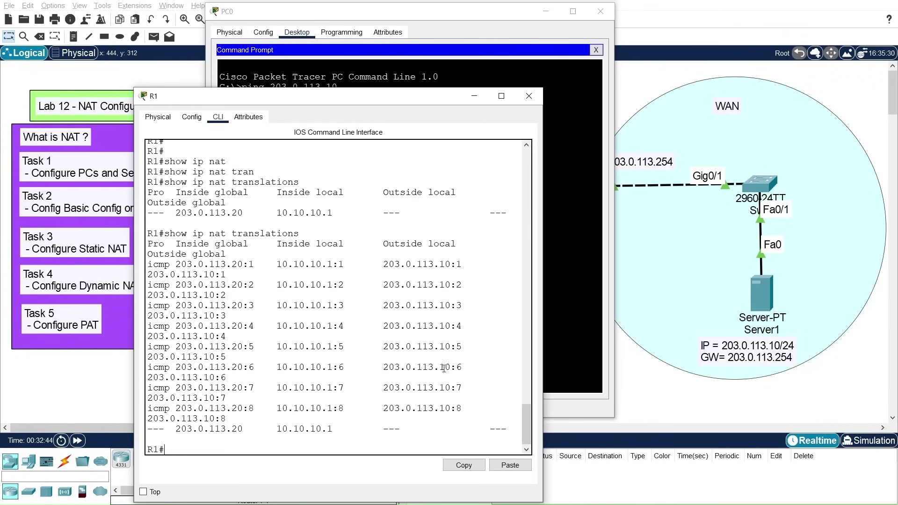
left_click(501, 96)
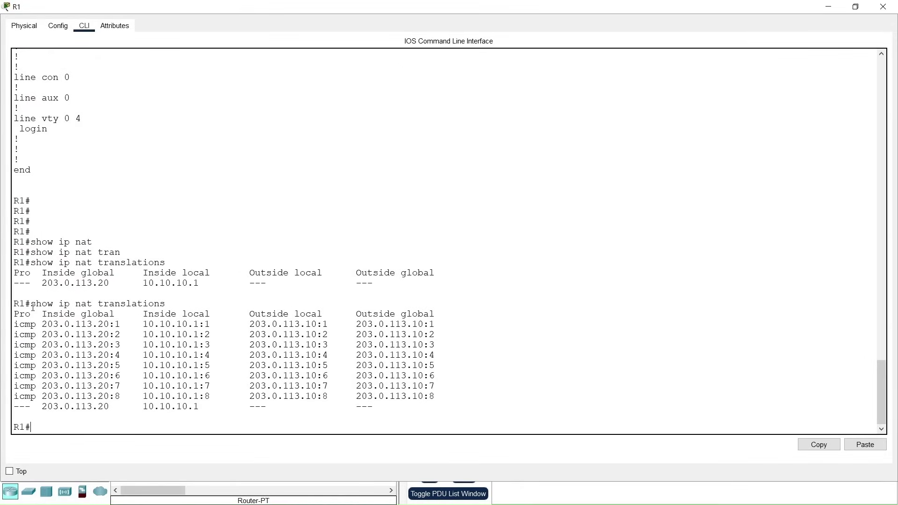
left_click_drag(45, 316, 114, 314)
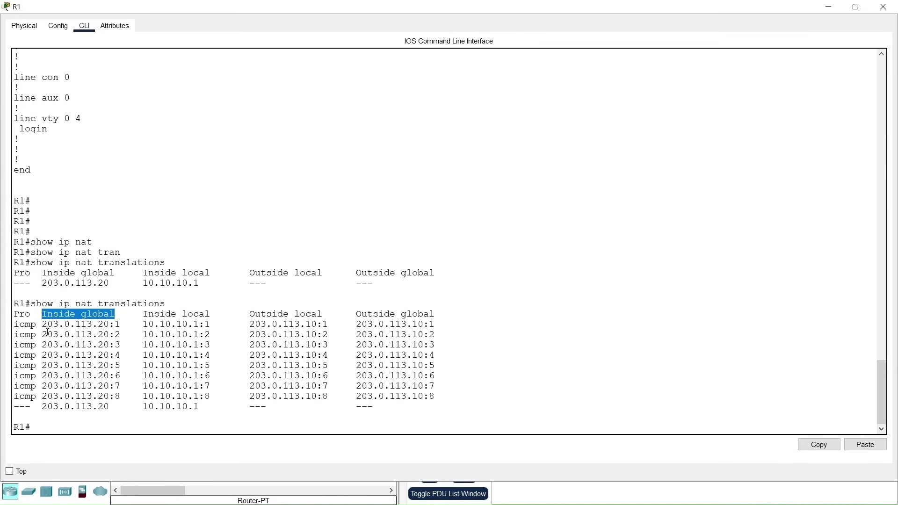
key("Up")
key("Return")
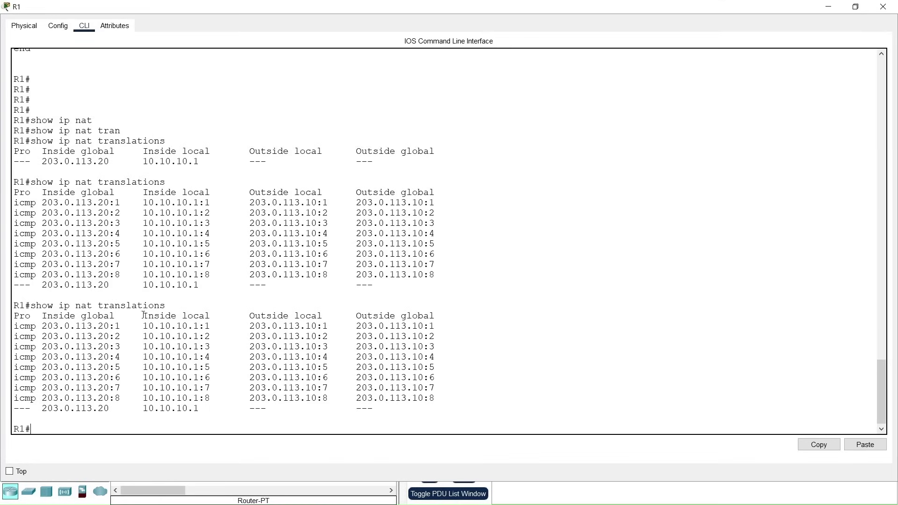
Step: Highlight the Inside/Outside local and global columns, addresses 10.10.10.1 and 203.0.113.20, and the icmp rows
left_click_drag(141, 316, 220, 316)
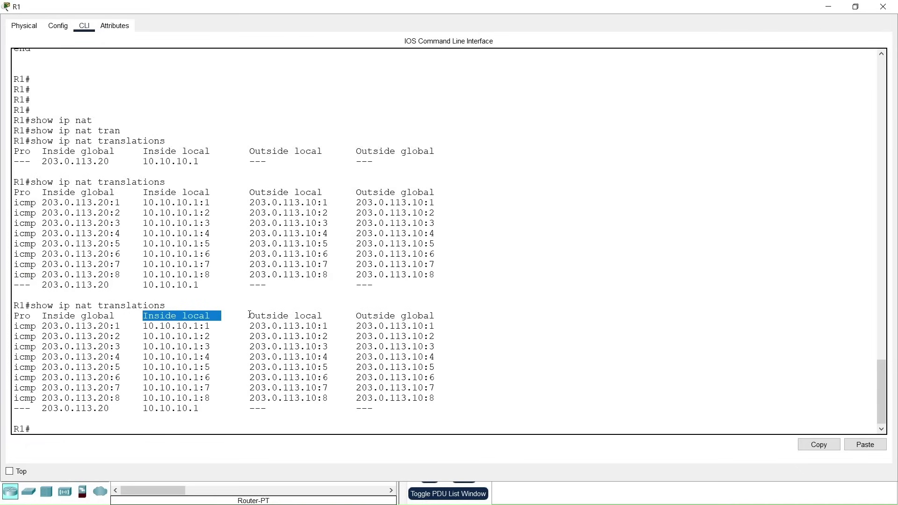
left_click(45, 313)
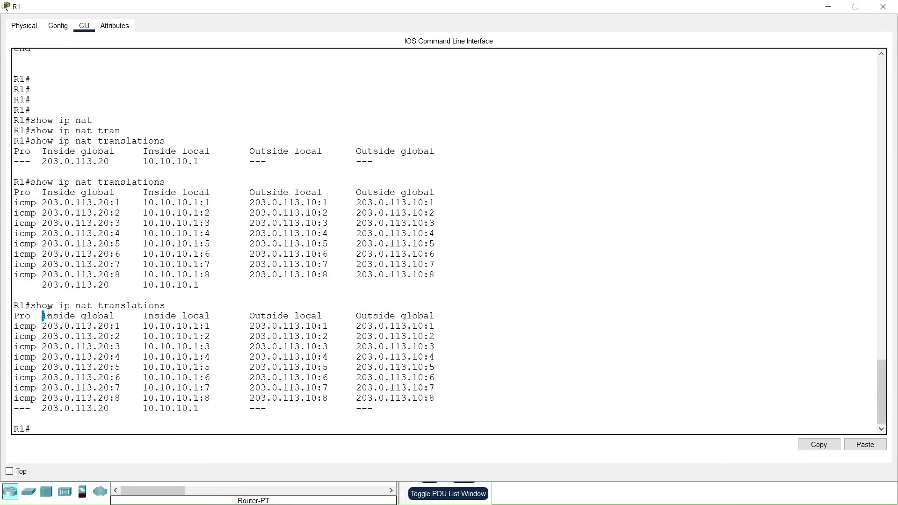
left_click_drag(43, 312, 120, 316)
left_click_drag(249, 316, 322, 317)
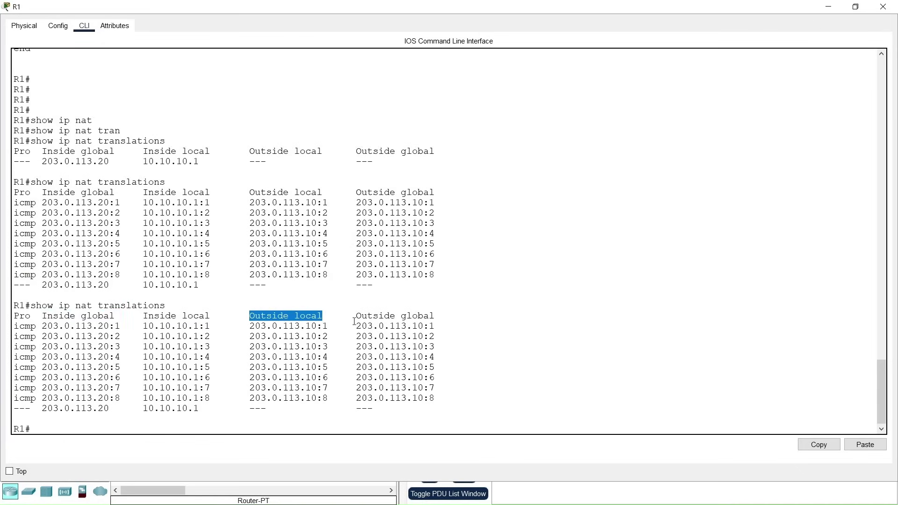
left_click_drag(352, 317, 443, 316)
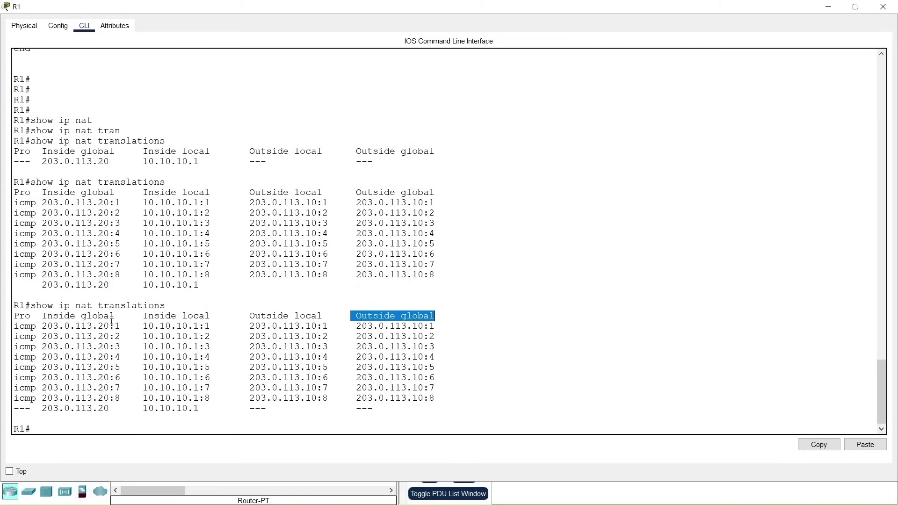
left_click_drag(145, 326, 207, 324)
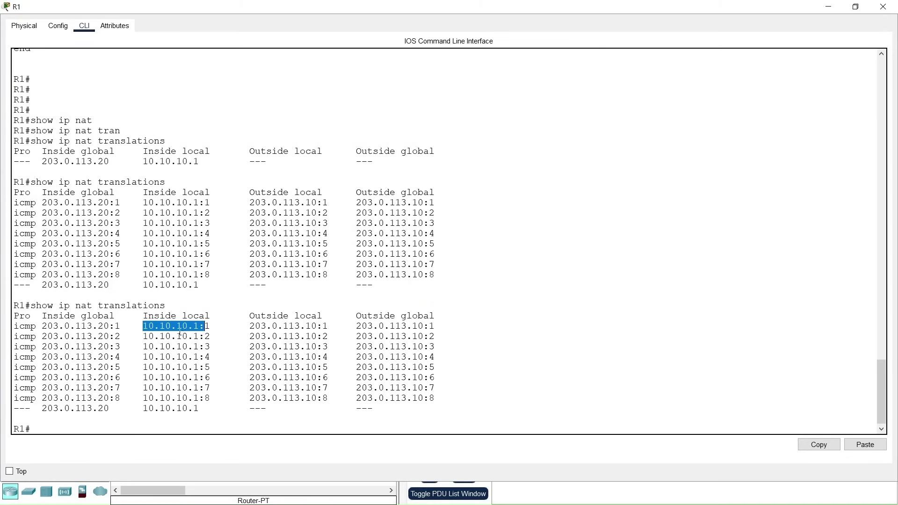
left_click_drag(42, 326, 109, 326)
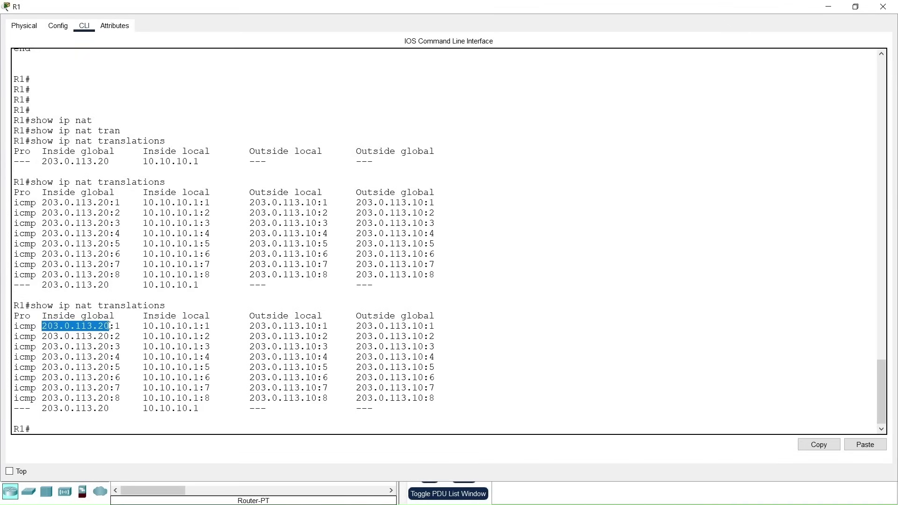
left_click(16, 330)
left_click_drag(17, 330, 36, 398)
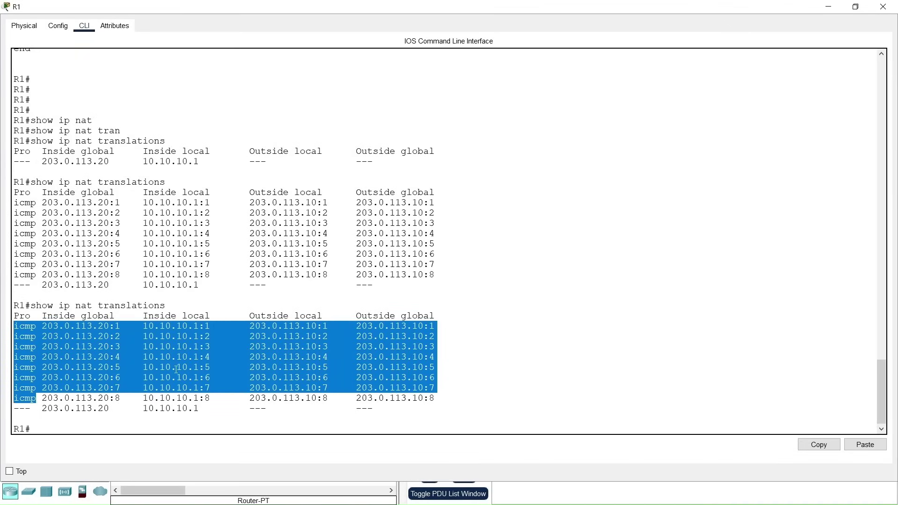
left_click(149, 347)
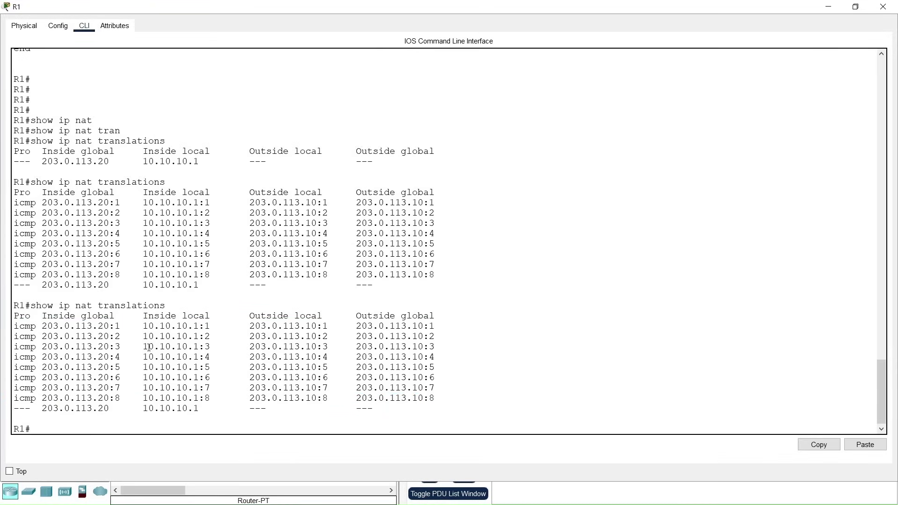
Step: Clear all dynamic NAT translations on R1 with 'clear ip nat translation *'
type("clear ip nat tran")
key("Tab")
type("?")
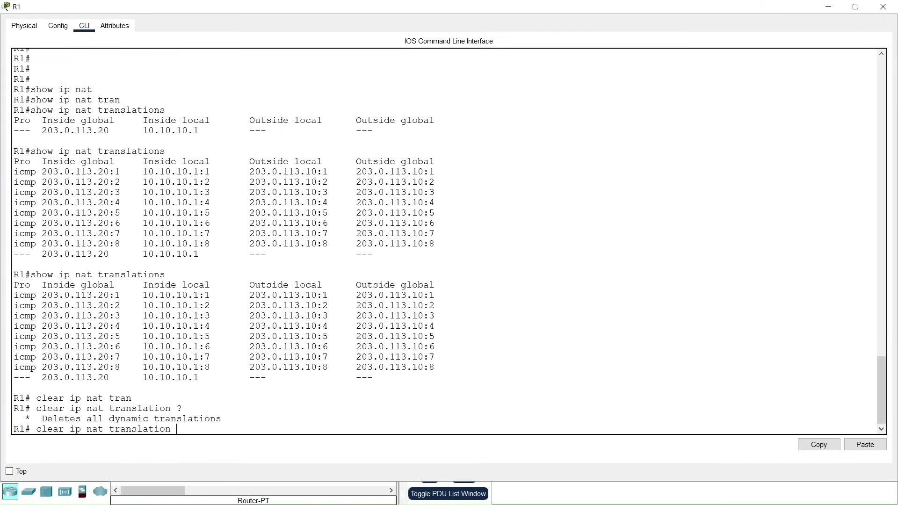
type("*")
key("Return")
key("Return")
key("Return")
Step: Confirm only the static NAT entry remains, then close the R1 and PC0 windows
key("Up")
key("Up")
key("Return")
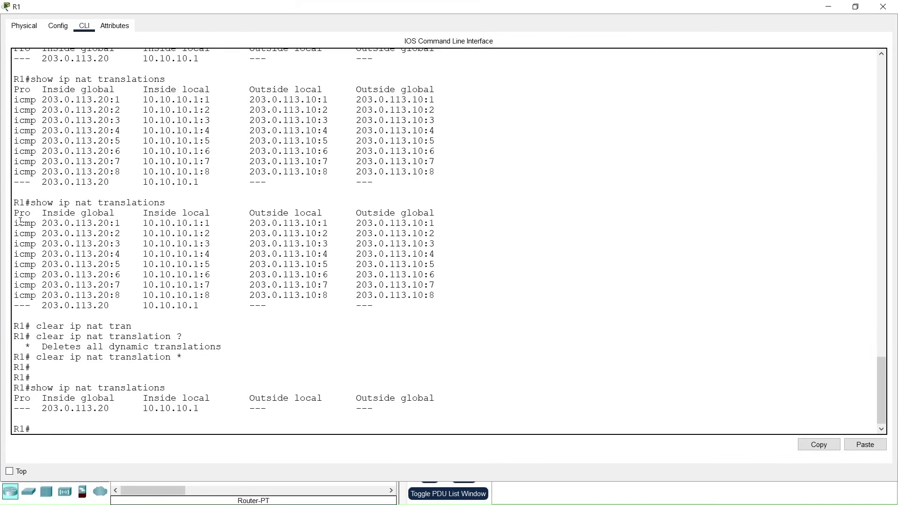
left_click_drag(25, 223, 317, 296)
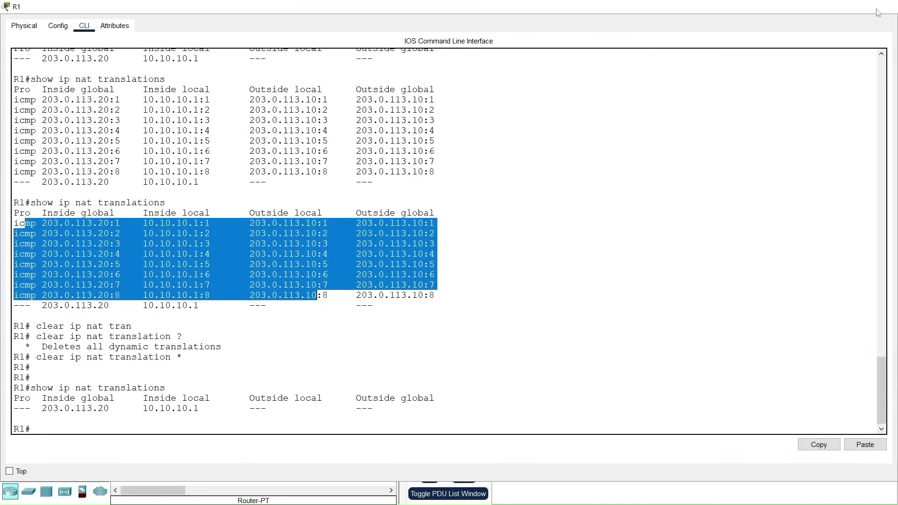
left_click(882, 7)
left_click(611, 6)
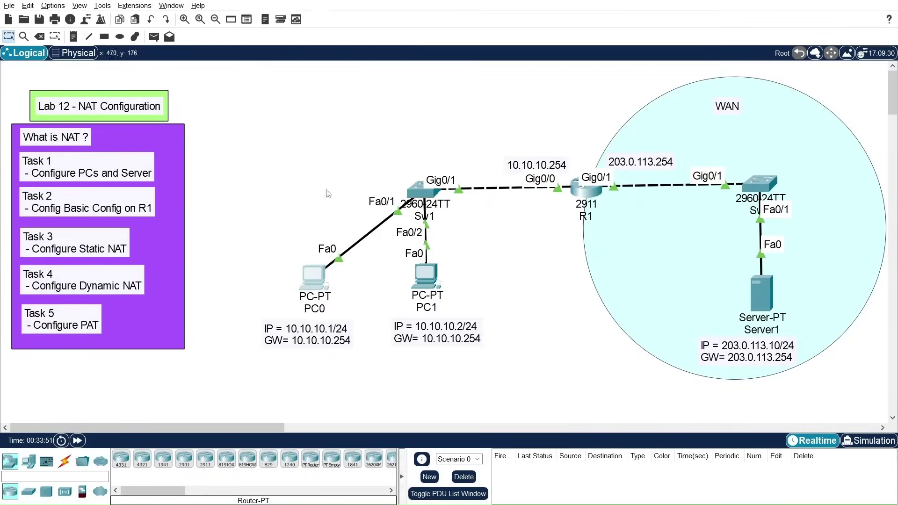
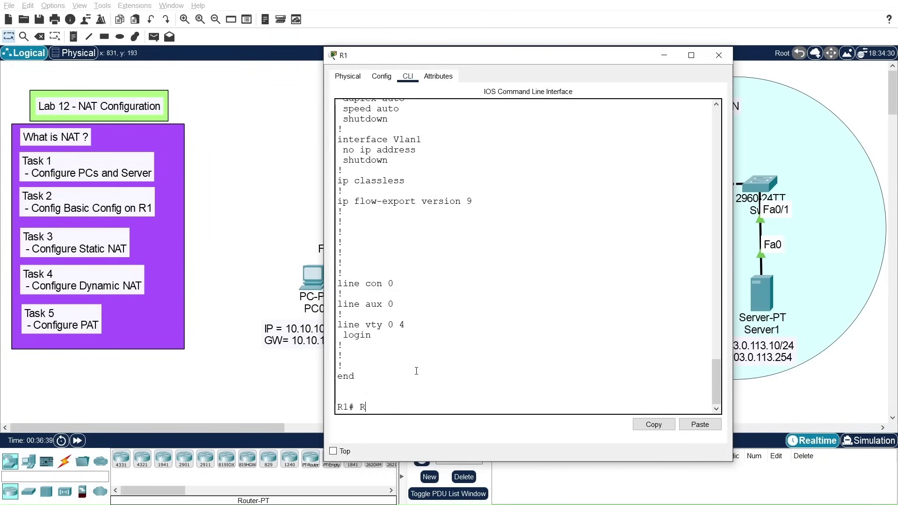
Step: Clear the stray characters from R1's privileged prompt
key("BackSpace")
key("BackSpace")
Step: Review R1's running configuration, noting the three GigabitEthernet interface sections
type("show run")
key("Tab")
key("Return")
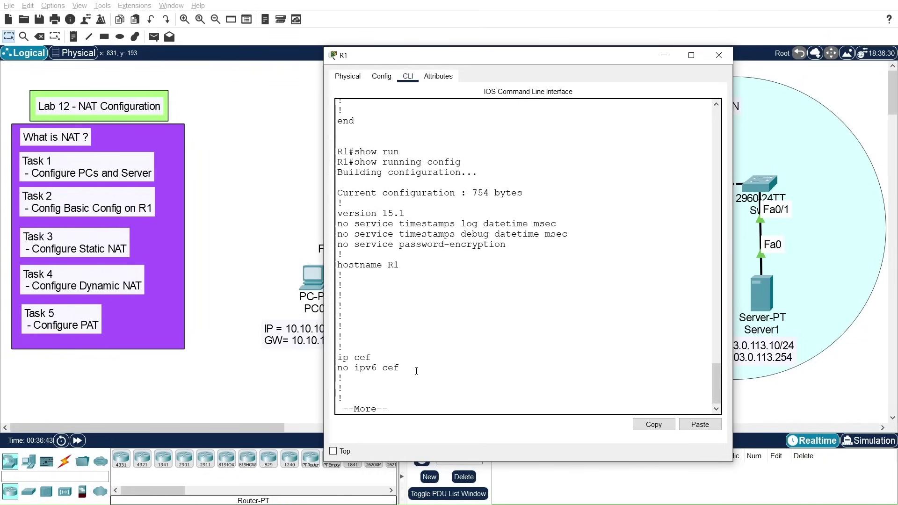
key("space")
key("space")
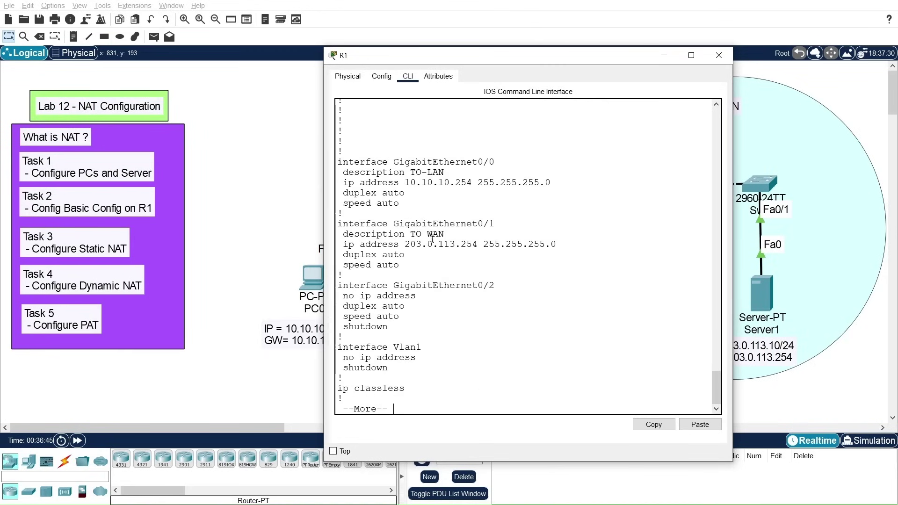
left_click_drag(338, 160, 471, 343)
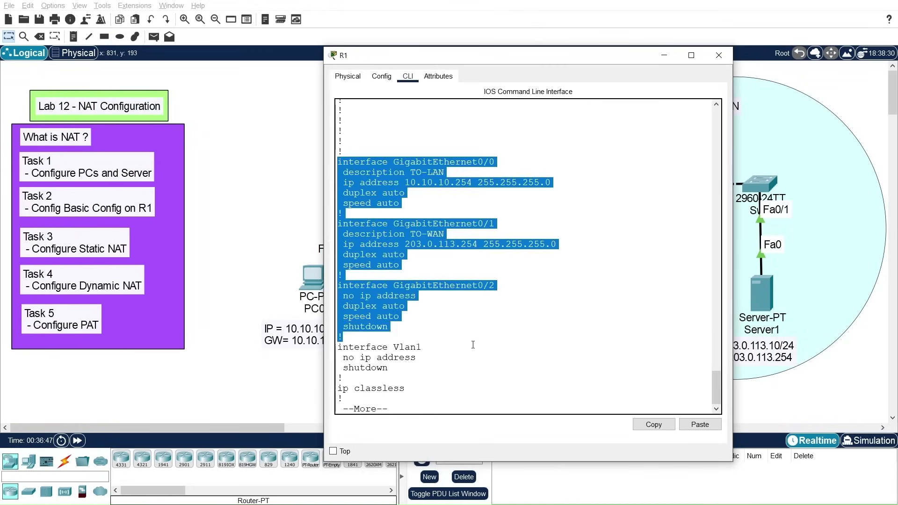
key("space")
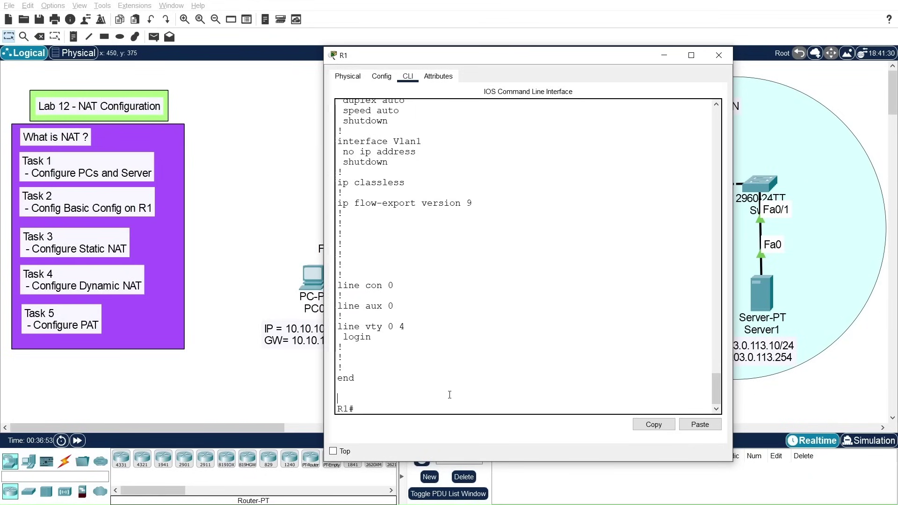
key("Return")
key("Return")
key("Return")
Step: In global configuration mode, set GigabitEthernet 0/0 as the NAT inside interface
type("conf t")
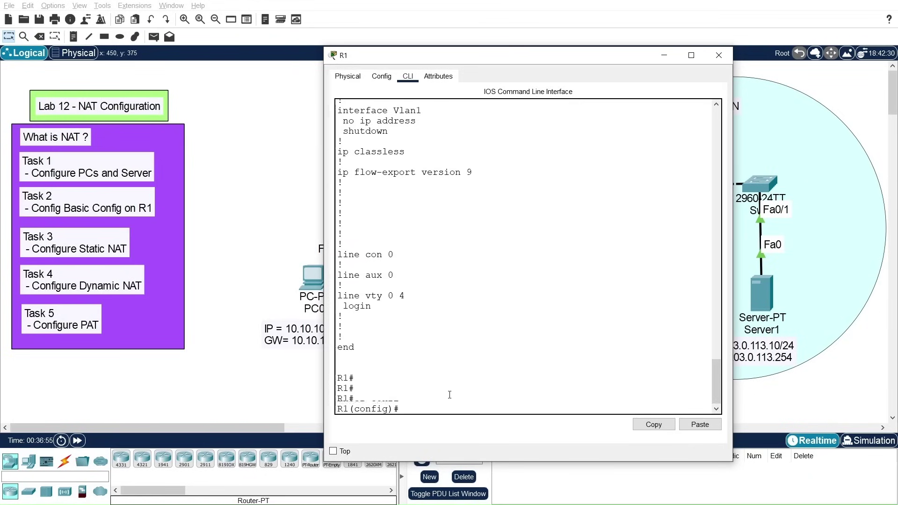
key("Return")
key("Return")
key("Return")
key("Return")
type("int")
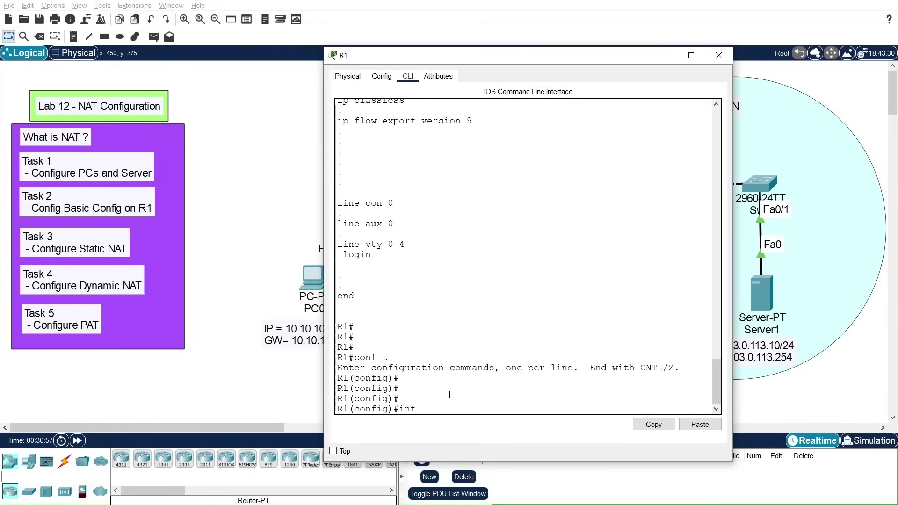
key("Tab")
type("gi")
key("Tab")
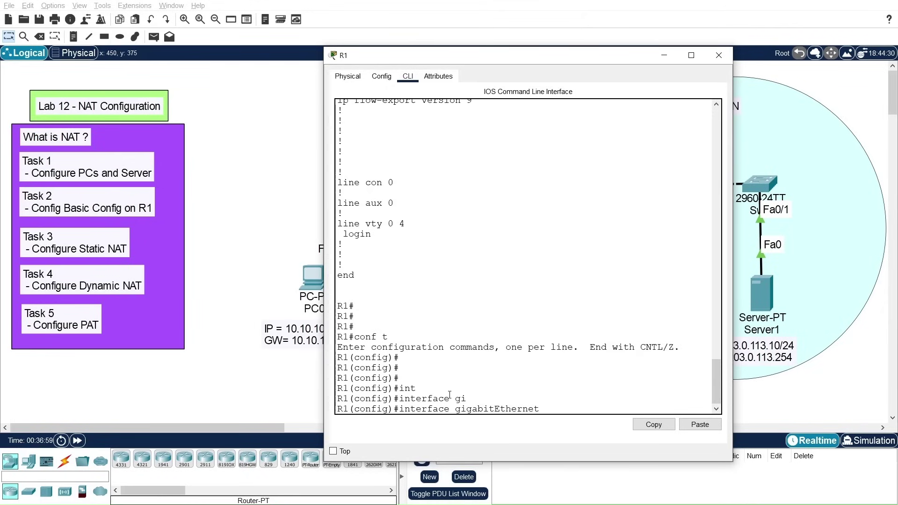
type("0/0")
left_click_drag(470, 58, 347, 12)
key("Return")
key("Return")
type("ip nat")
key("Tab")
type("ins")
key("Tab")
key("Return")
key("Return")
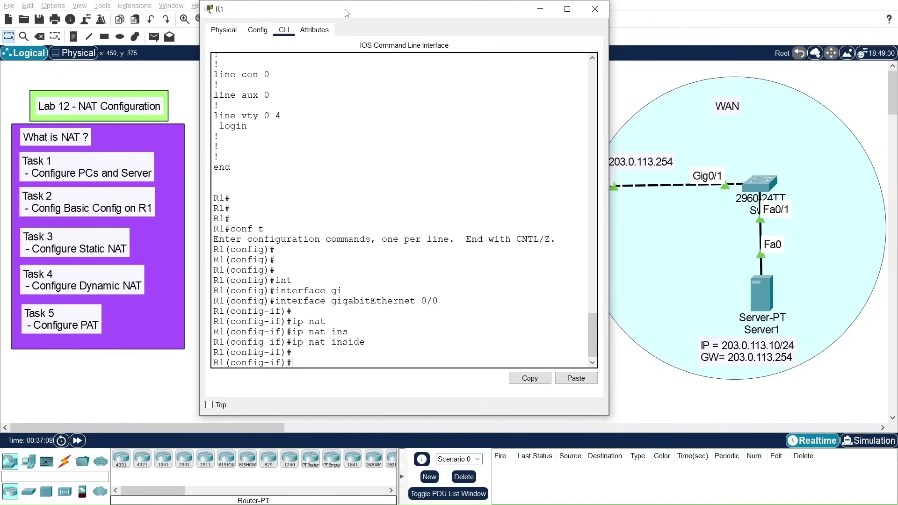
Step: Set GigabitEthernet 0/1 as the NAT outside interface
key("Up")
key("Up")
key("BackSpace")
type("1")
key("Return")
key("Return")
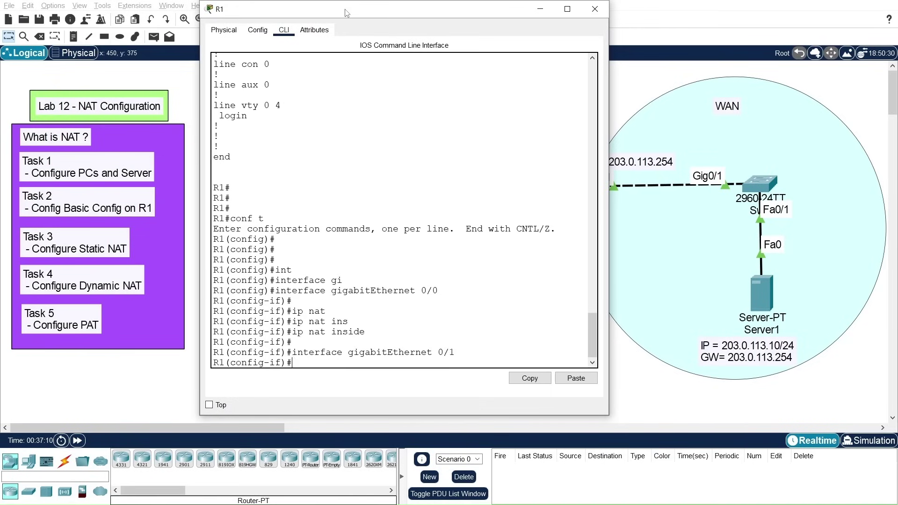
type("ip nat")
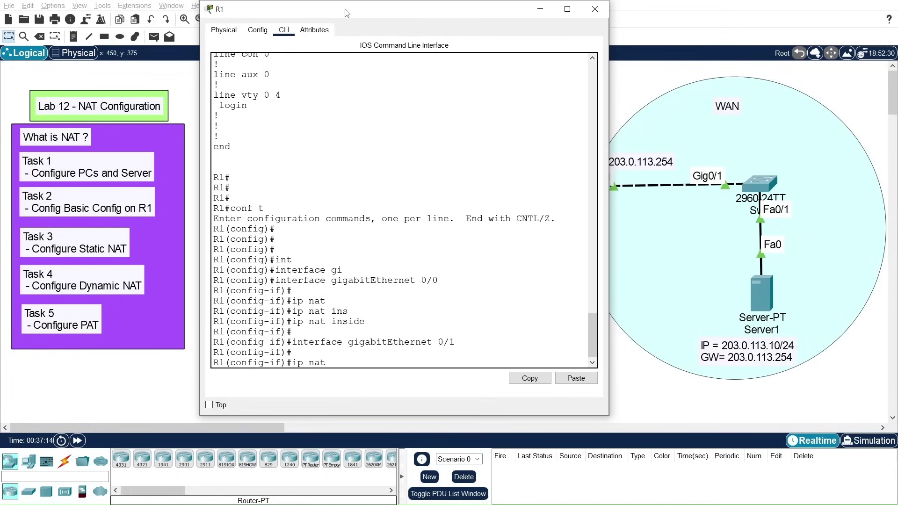
type(" ou")
key("Tab")
key("Return")
key("Return")
key("Return")
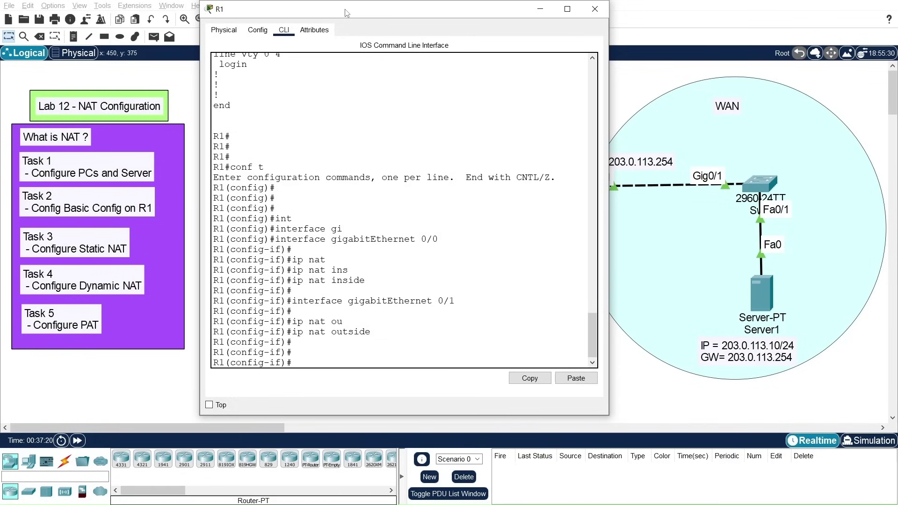
key("Return")
key("Return")
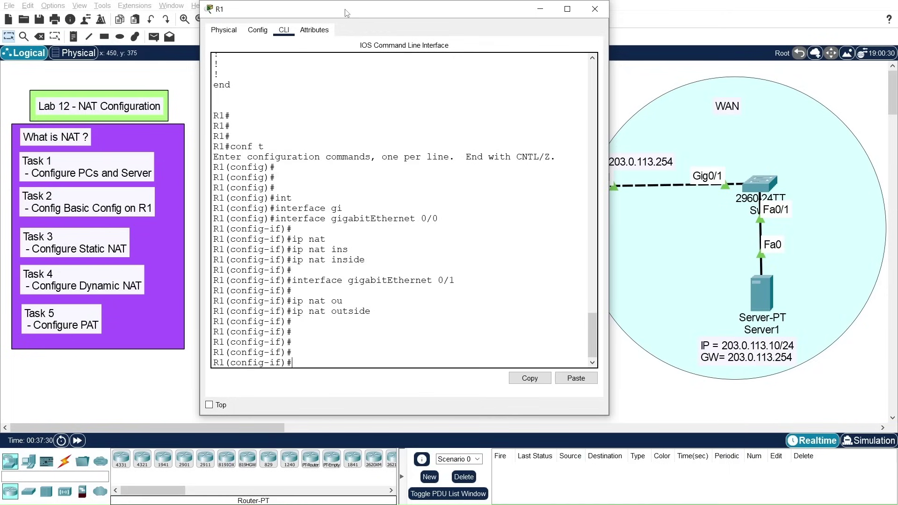
Step: Abandon the unfinished pool command and exit interface configuration mode
type("ip nat po")
key("Tab")
type("ol")
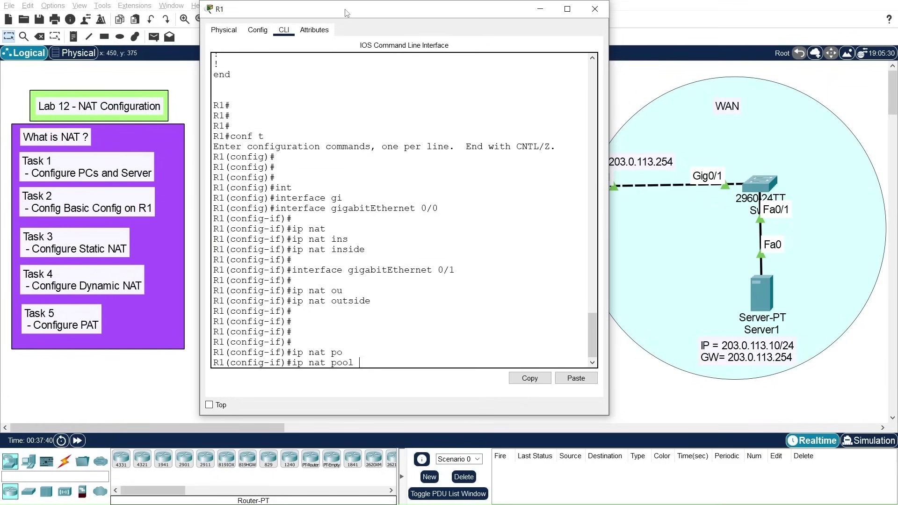
key("BackSpace")
key("BackSpace")
key("BackSpace")
key("BackSpace")
key("BackSpace")
key("BackSpace")
key("BackSpace")
key("BackSpace")
key("BackSpace")
key("BackSpace")
key("BackSpace")
key("BackSpace")
type("exit")
key("Return")
key("Return")
key("Return")
key("Return")
key("Return")
key("Return")
Step: Create NAT pool WAN-POOL from 203.0.113.11 to 203.0.113.15 with netmask 255.255.255.0
type("ip nat po")
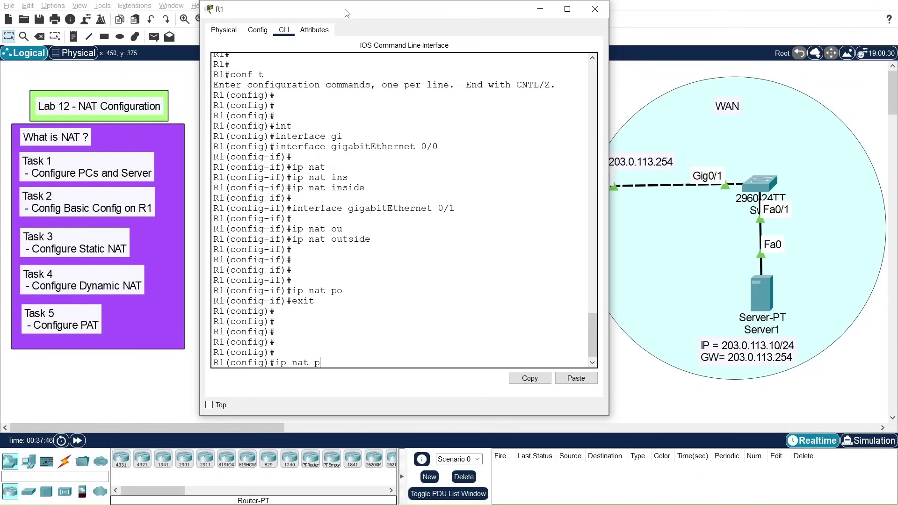
key("Tab")
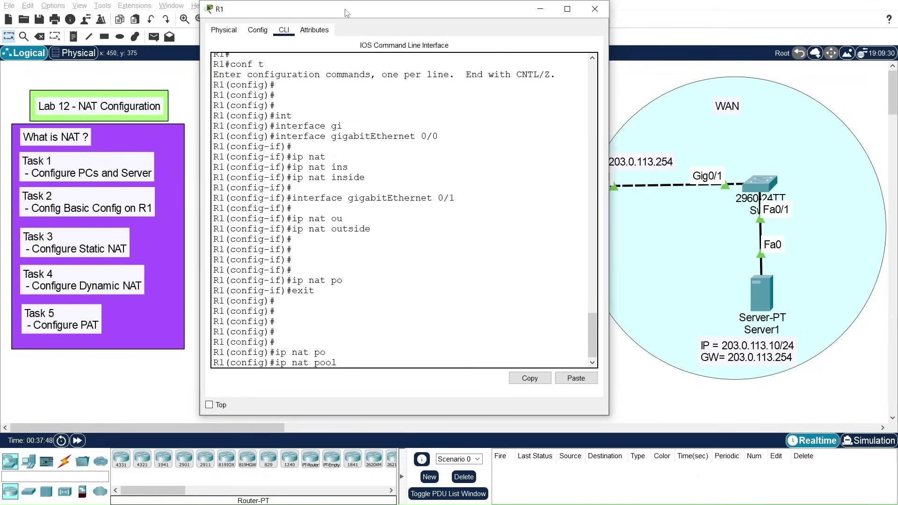
type("WAN-")
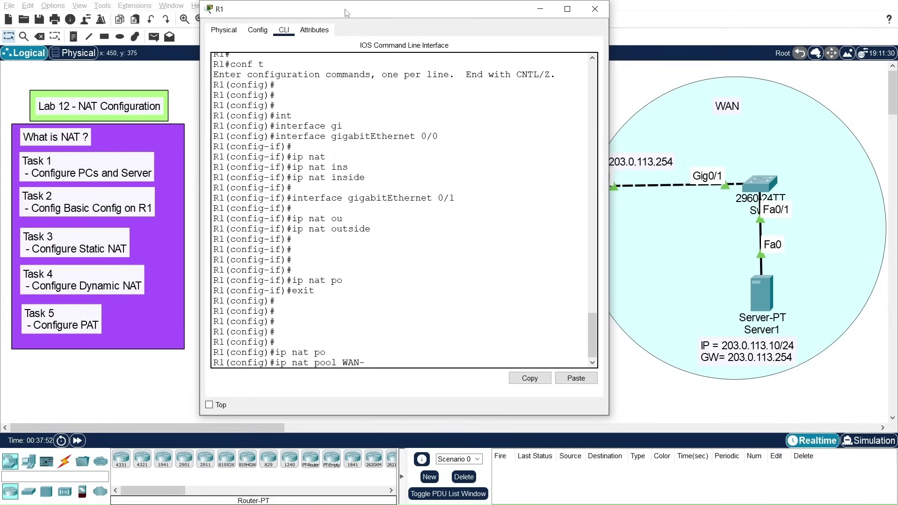
type("POOL")
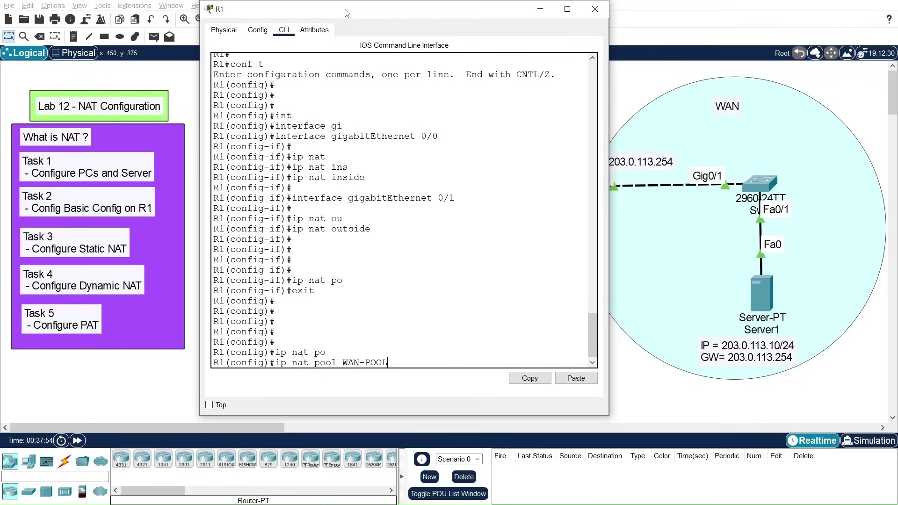
type(" 203.0.113")
type(".11 203.")
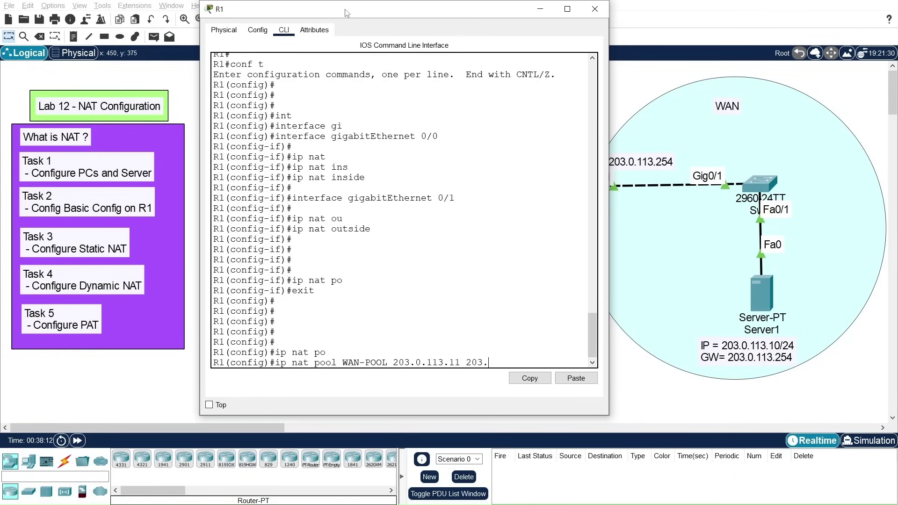
type("0.113.15")
type("net")
key("Tab")
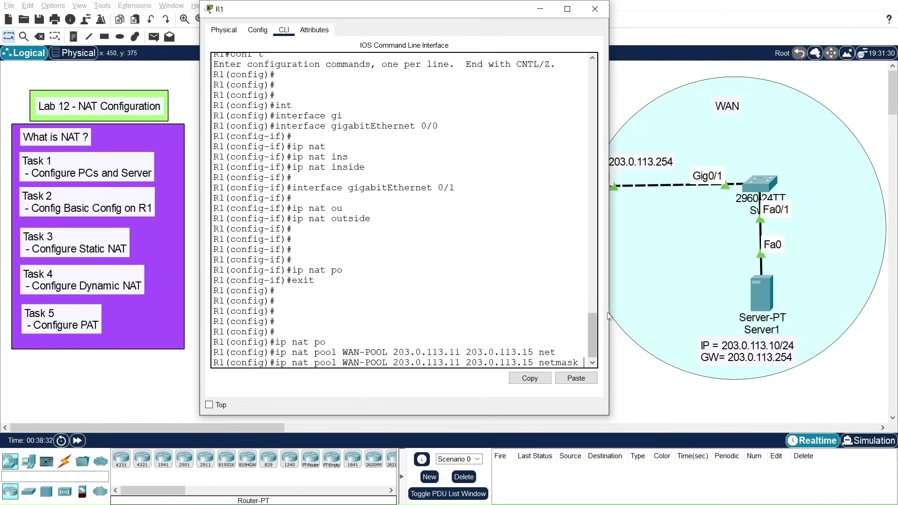
left_click_drag(608, 316, 738, 323)
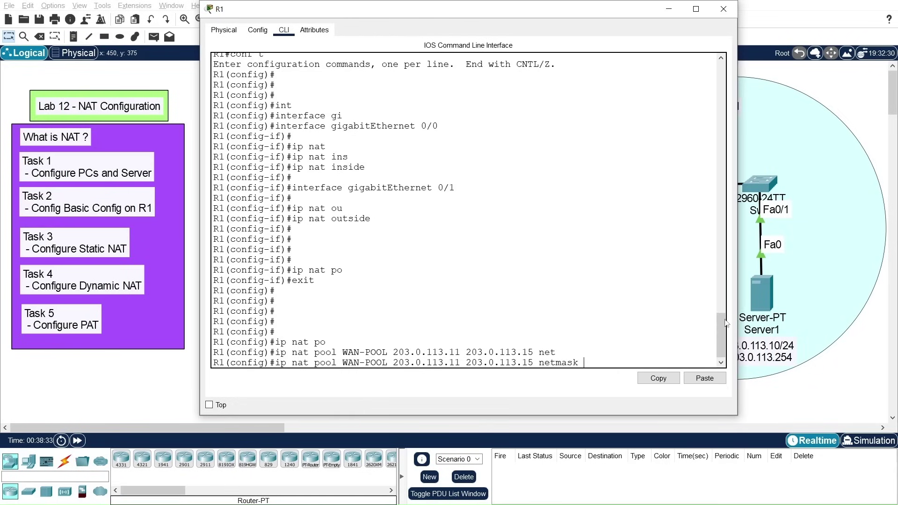
type("255.255.255.0")
key("Return")
key("Return")
key("Return")
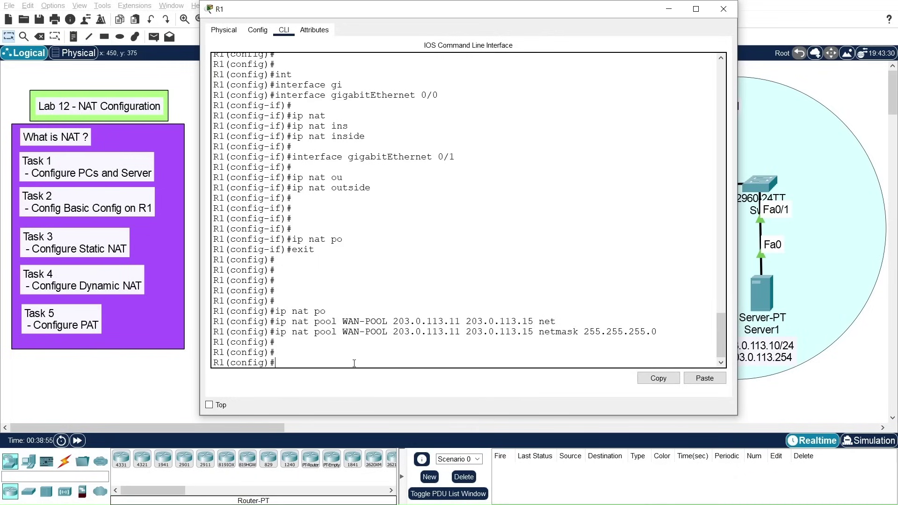
Step: Create access-list 1 permitting 10.10.10.0 0.0.0.255
type("acc")
key("Tab")
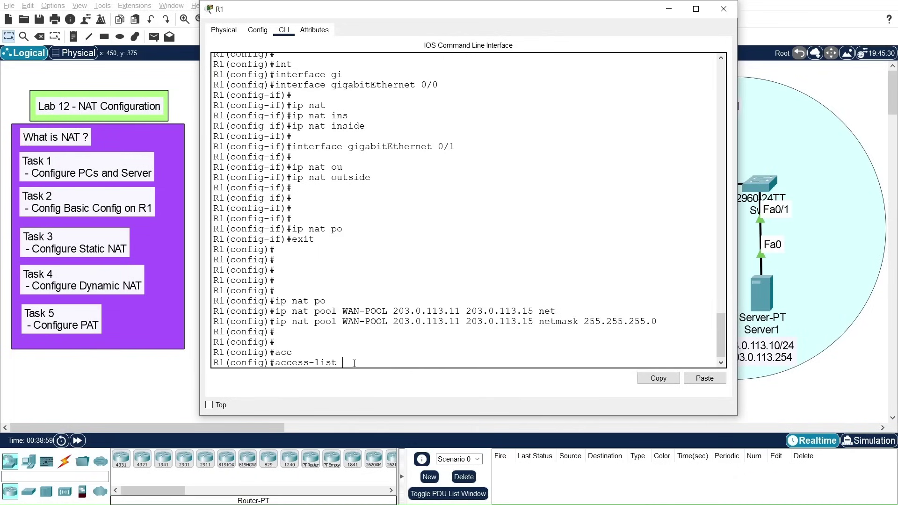
type("1 per")
key("Tab")
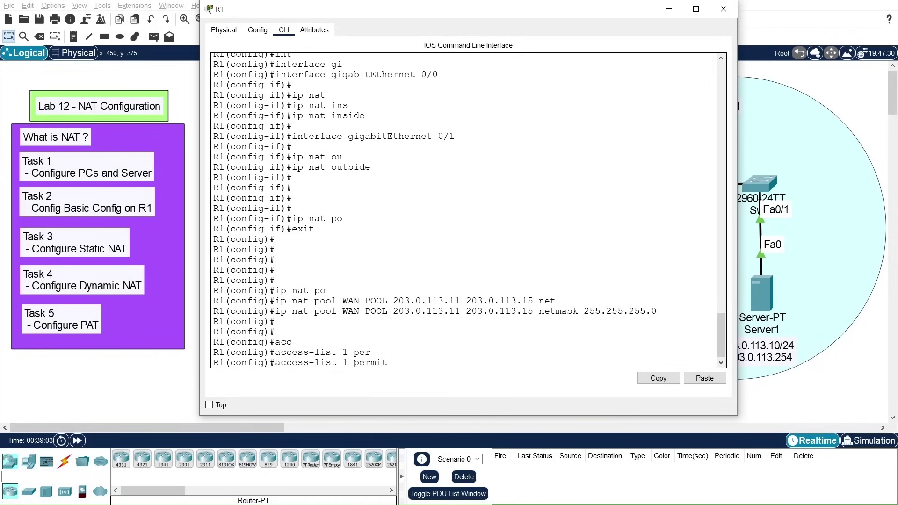
type("10.10.10.0 0.0.0")
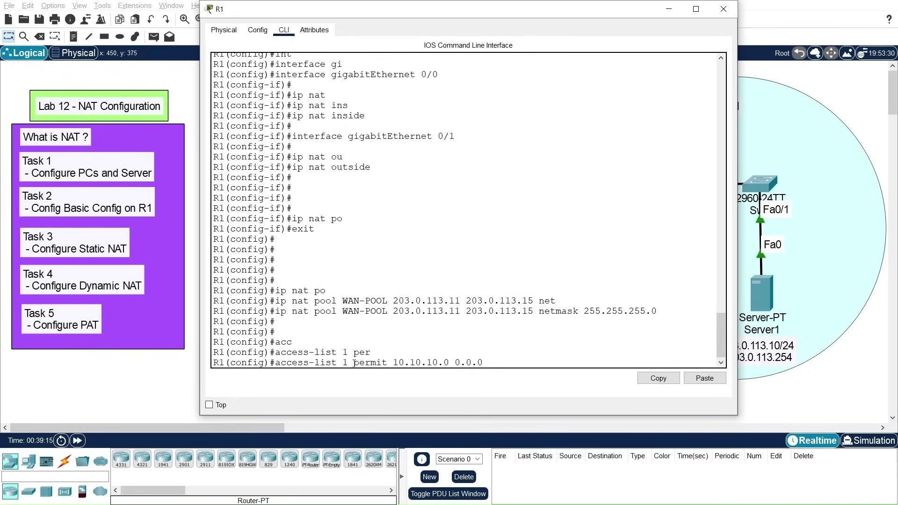
type(".255")
key("Return")
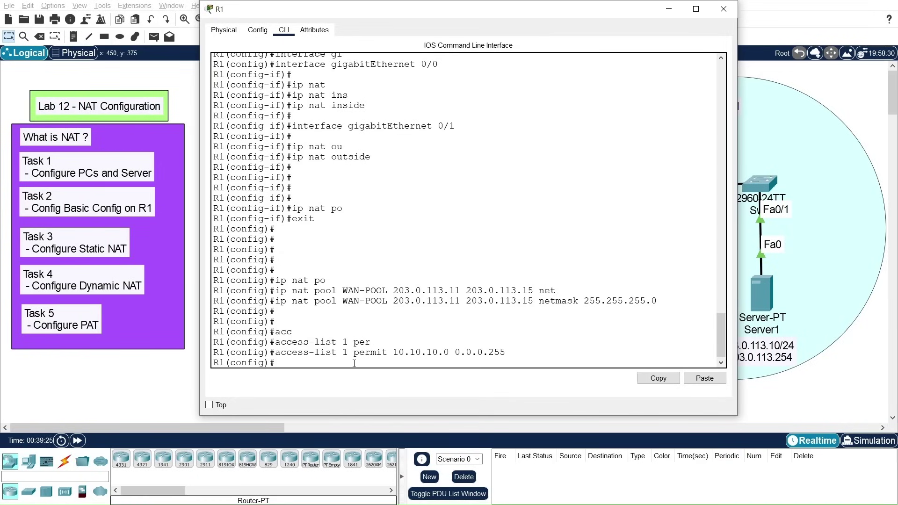
Step: Translate inside sources matching list 1 to WAN-POOL with ip nat inside source
type("ip nat ins")
key("Tab")
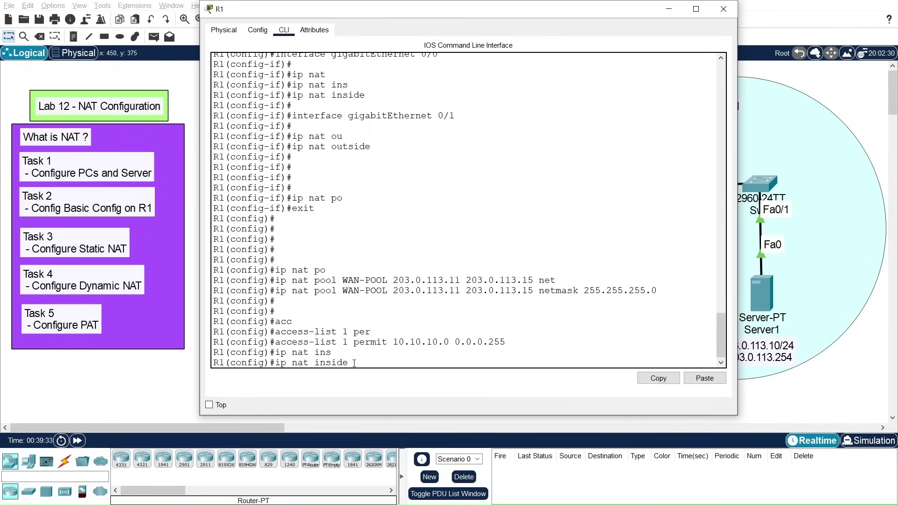
type("sour")
key("Tab")
type("lis")
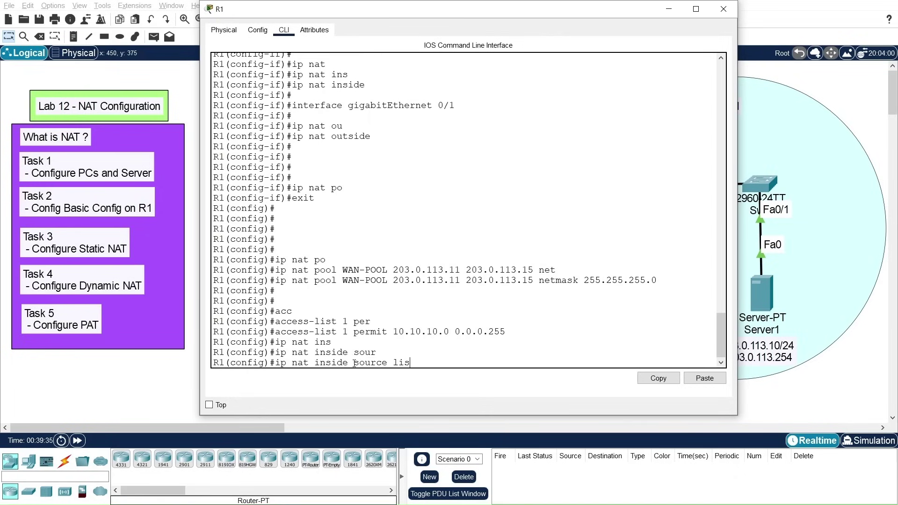
key("Tab")
type("1")
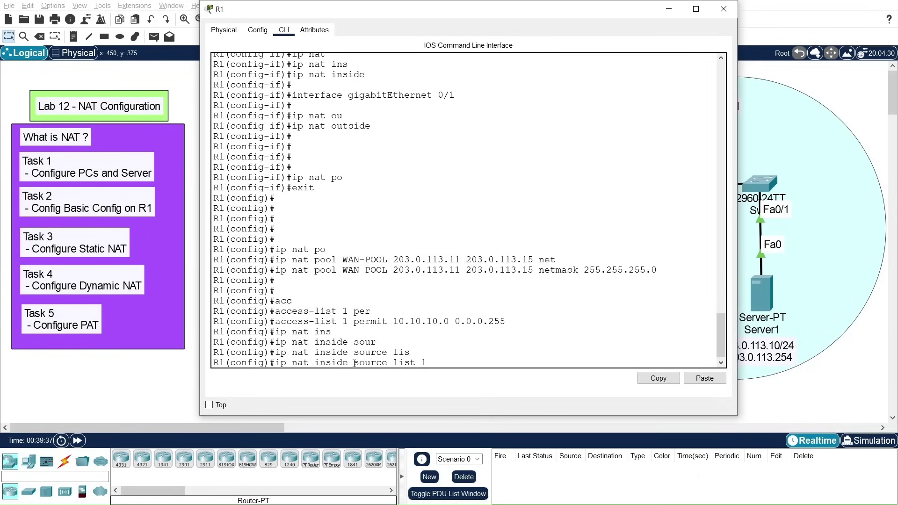
type(" po")
key("Tab")
type("W")
key("Tab")
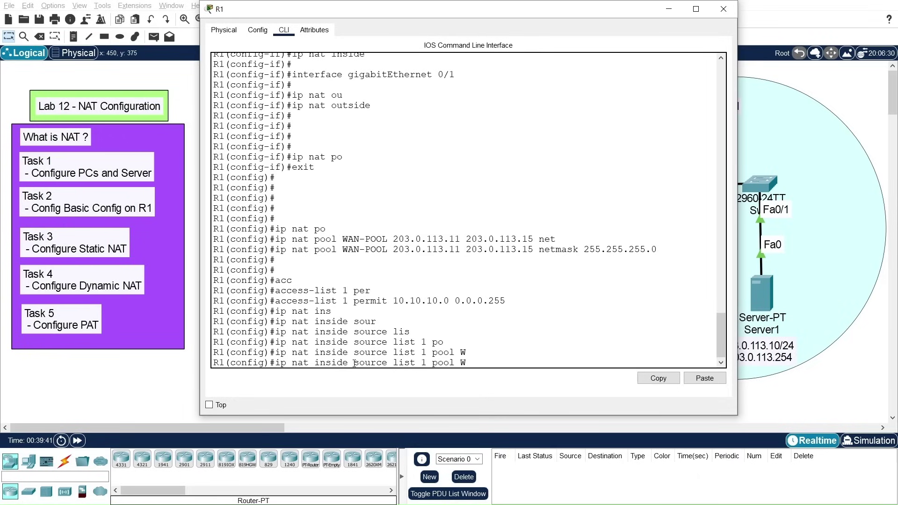
type("AN-POO")
key("Return")
key("Return")
key("Return")
key("Return")
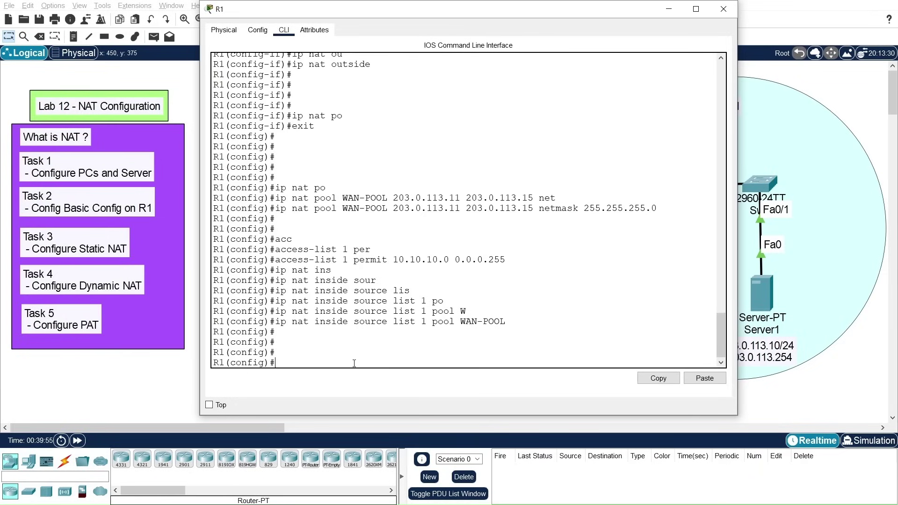
key("Return")
key("Return")
key("Return")
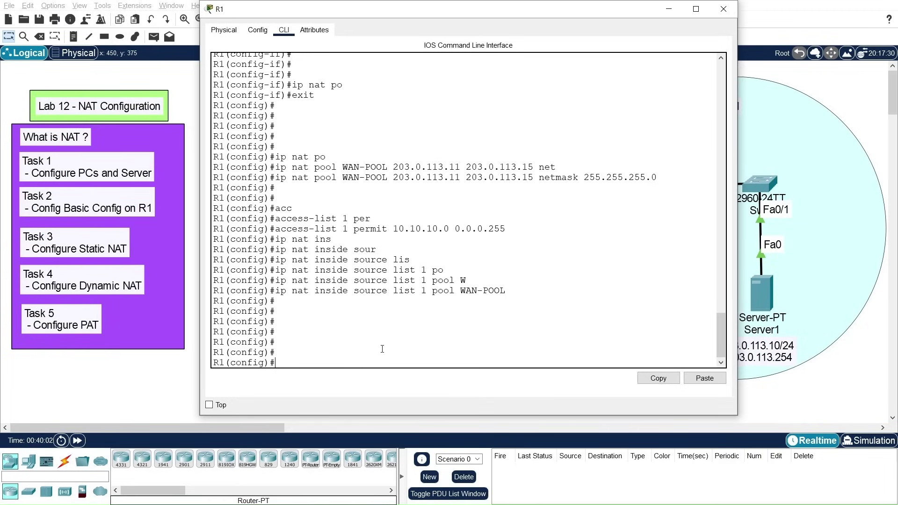
type("show ip nat tran")
Step: Exit configuration mode and run show ip nat translations, which returns an empty table
key("Tab")
key("BackSpace")
key("BackSpace")
key("BackSpace")
key("BackSpace")
key("BackSpace")
key("BackSpace")
key("BackSpace")
key("BackSpace")
key("BackSpace")
key("BackSpace")
key("BackSpace")
key("BackSpace")
key("BackSpace")
key("BackSpace")
key("BackSpace")
key("BackSpace")
type("exit")
key("Return")
key("Return")
key("Return")
key("Return")
key("Return")
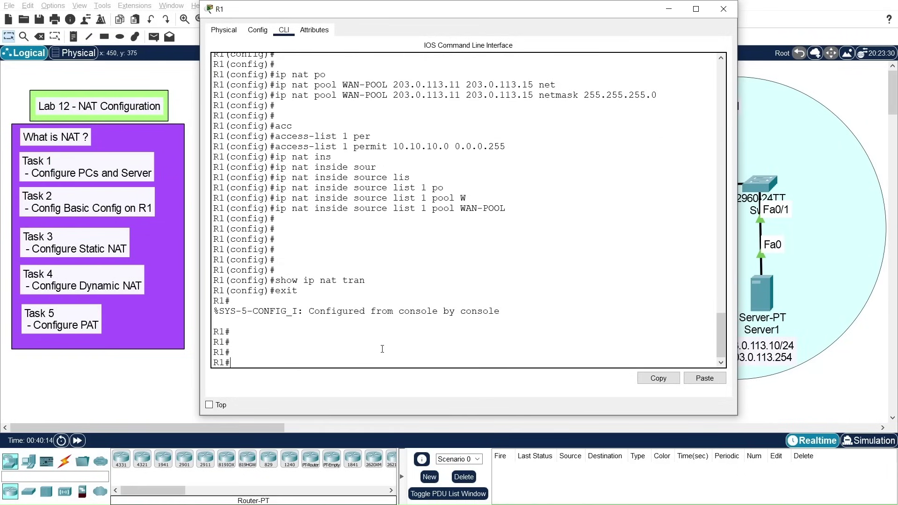
type("show ip nat tran")
key("Tab")
key("Return")
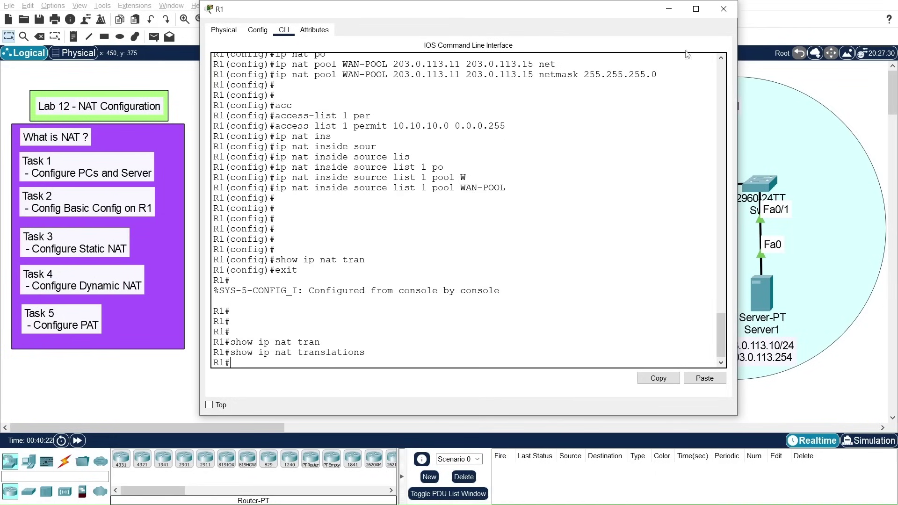
Step: Re-run PC0's ping to Server1 at 203.0.113.10, getting 4 replies with 0% loss
left_click(723, 9)
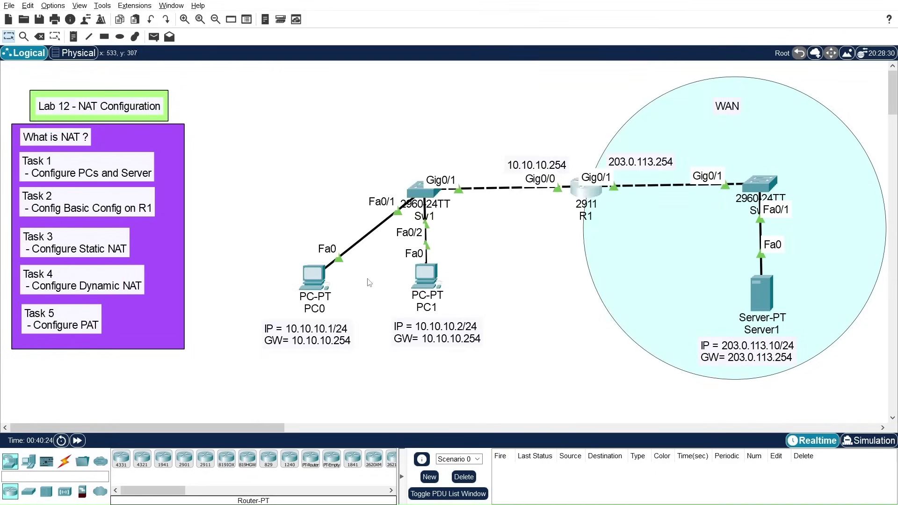
left_click(313, 287)
left_click_drag(473, 75, 139, 38)
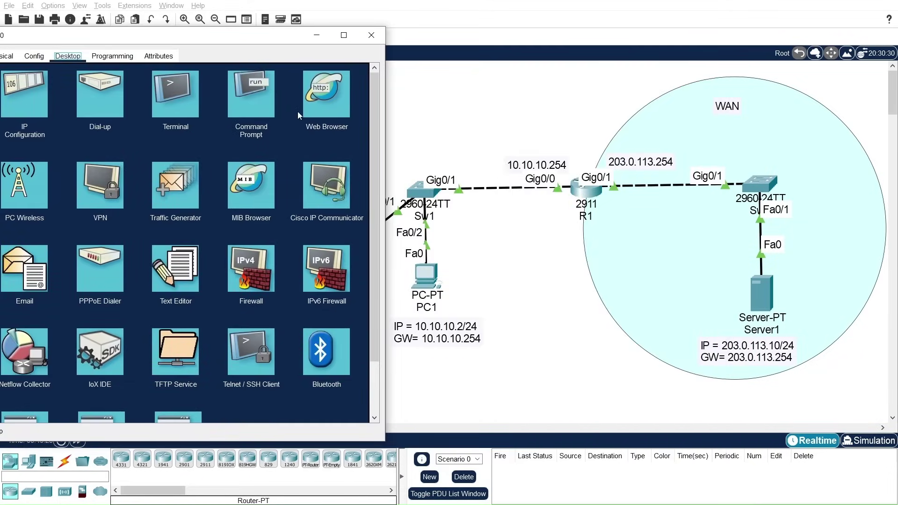
left_click_drag(279, 43, 234, 50)
left_click(205, 112)
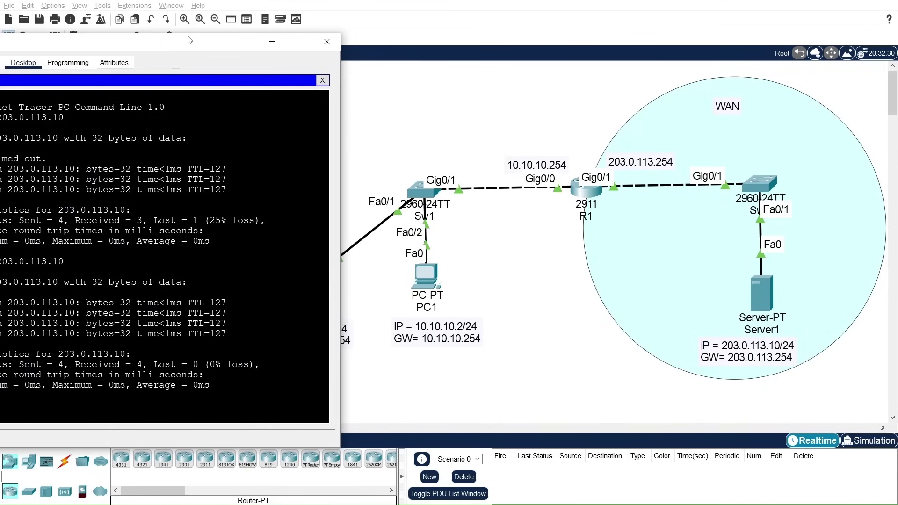
left_click_drag(137, 44, 248, 17)
key("Up")
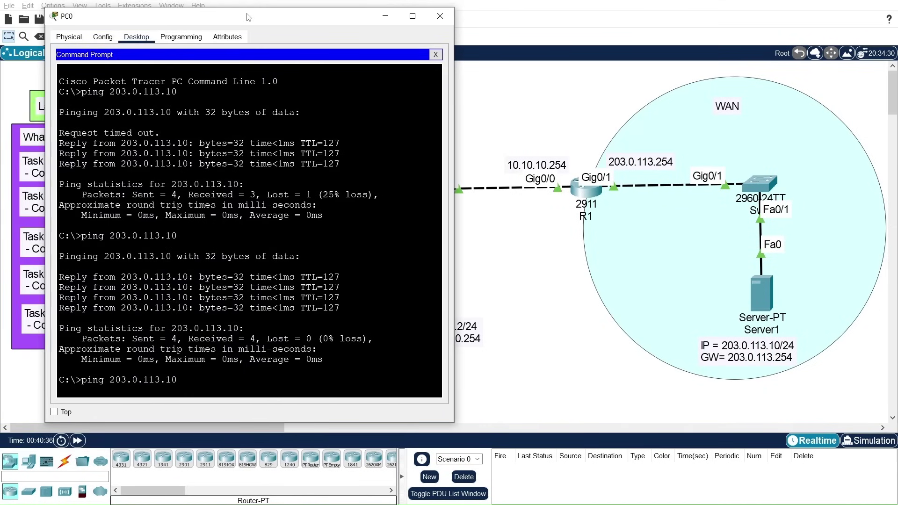
key("Return")
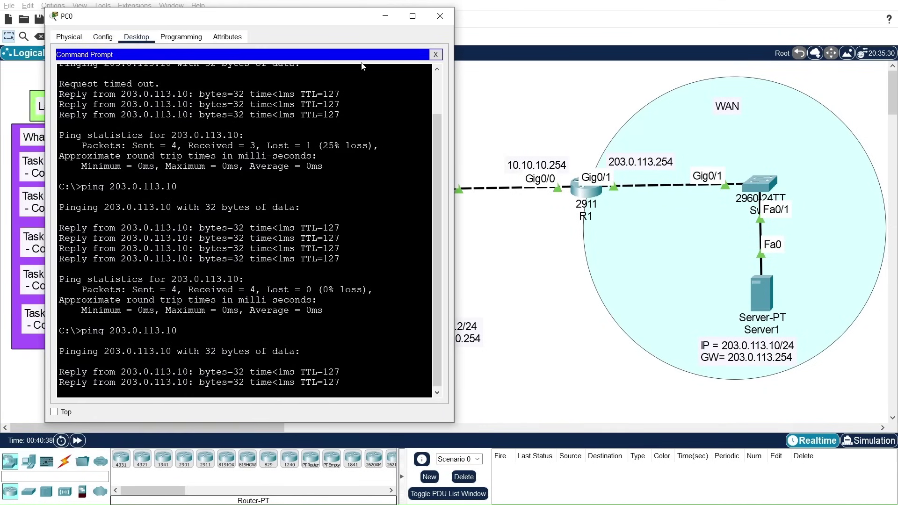
left_click(440, 16)
Step: Ping Server1 at 203.0.113.10 from PC1's command prompt, then close the prompt
left_click(427, 280)
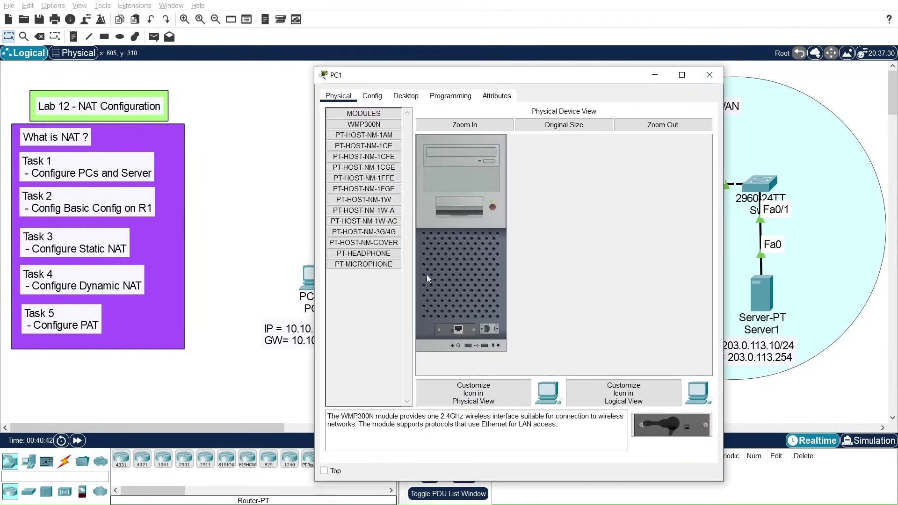
left_click(406, 96)
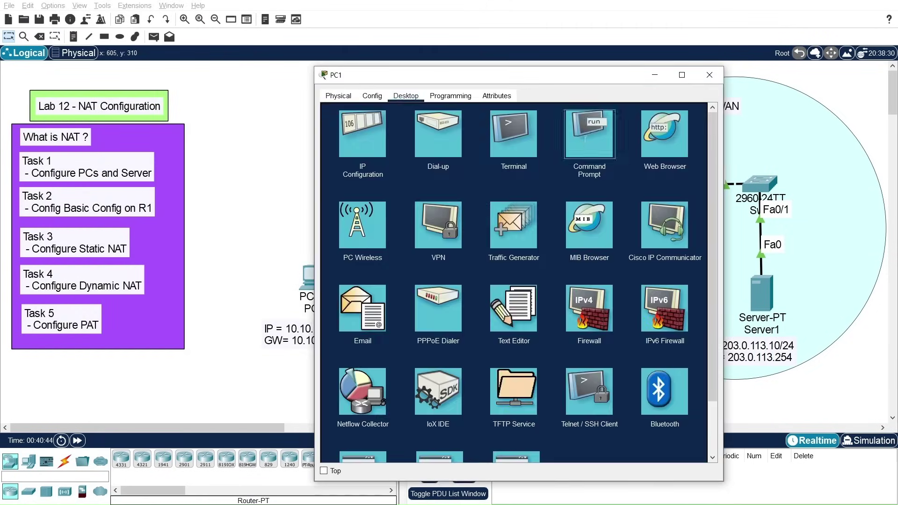
left_click(586, 143)
type("pin")
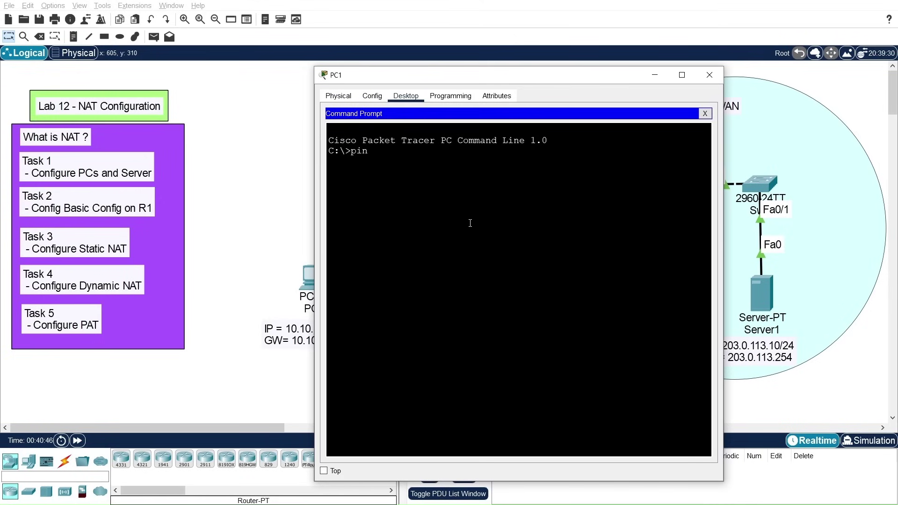
type("g 203.0.113.10")
key("Return")
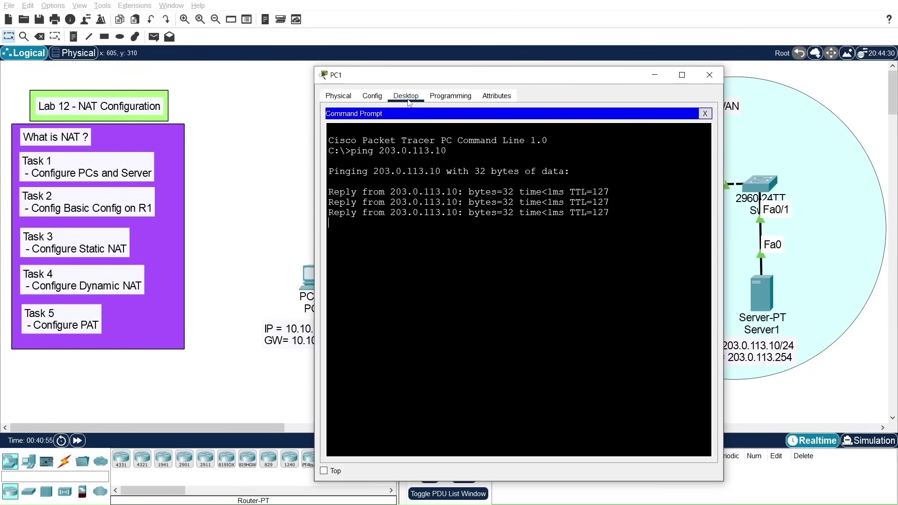
left_click(705, 114)
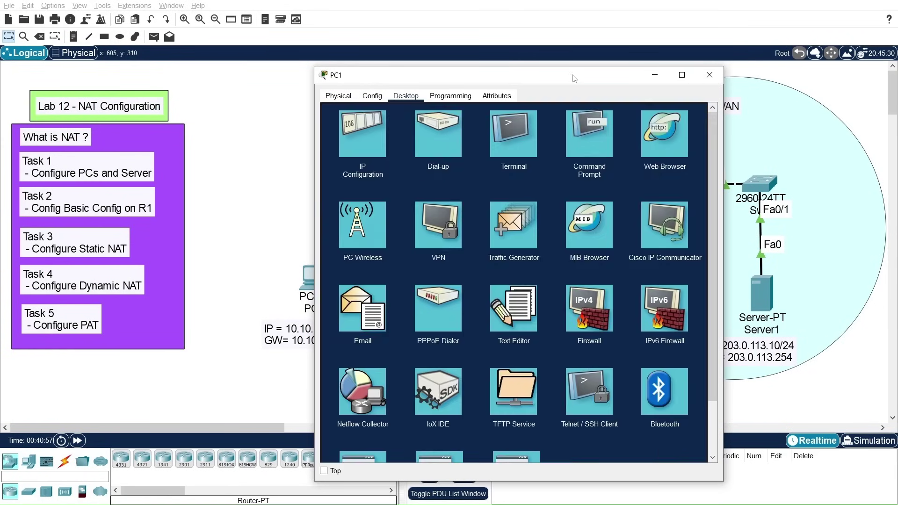
left_click_drag(574, 78, 374, 46)
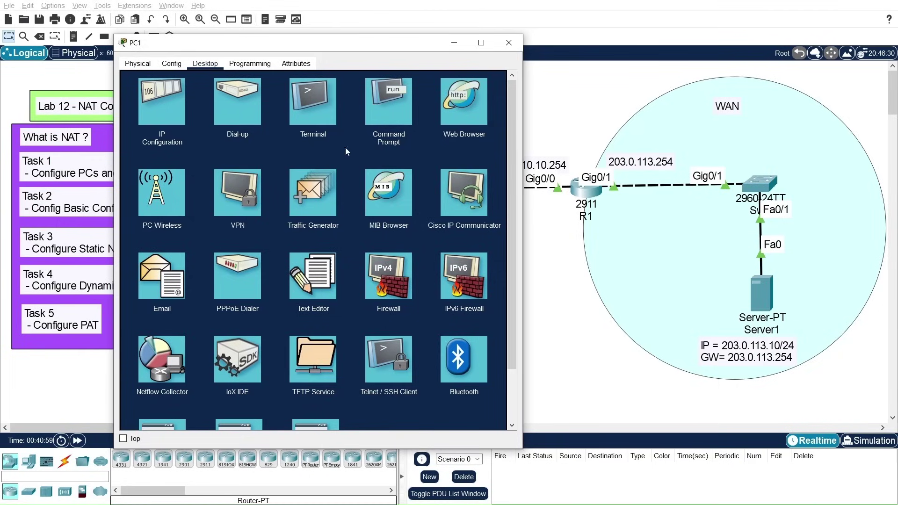
Step: Load the welcome page at 203.0.113.10 in PC1's web browser, then close PC1
left_click(462, 121)
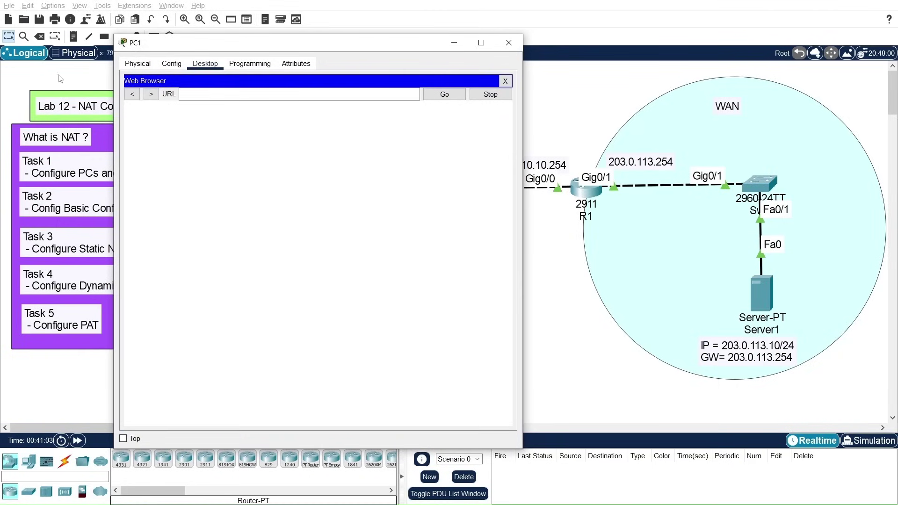
left_click(209, 93)
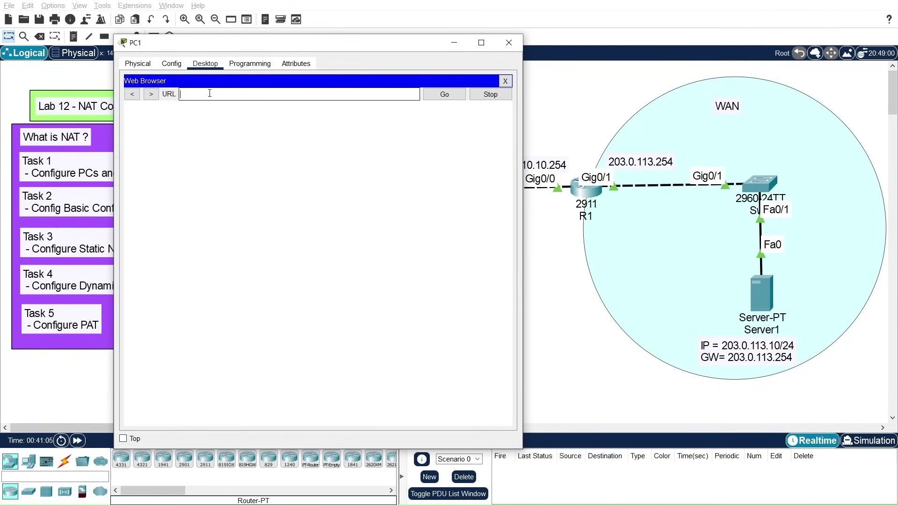
type("203.")
type("0.113.10")
key("Return")
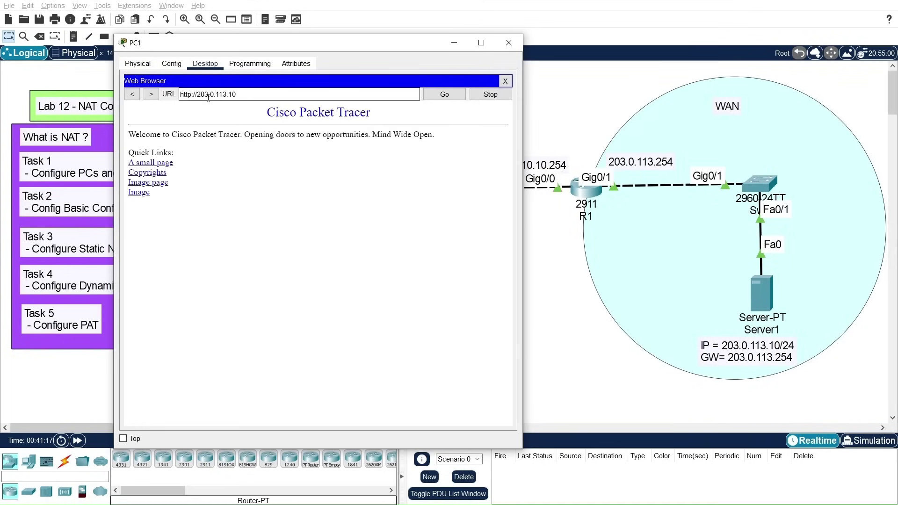
left_click_drag(129, 135, 203, 214)
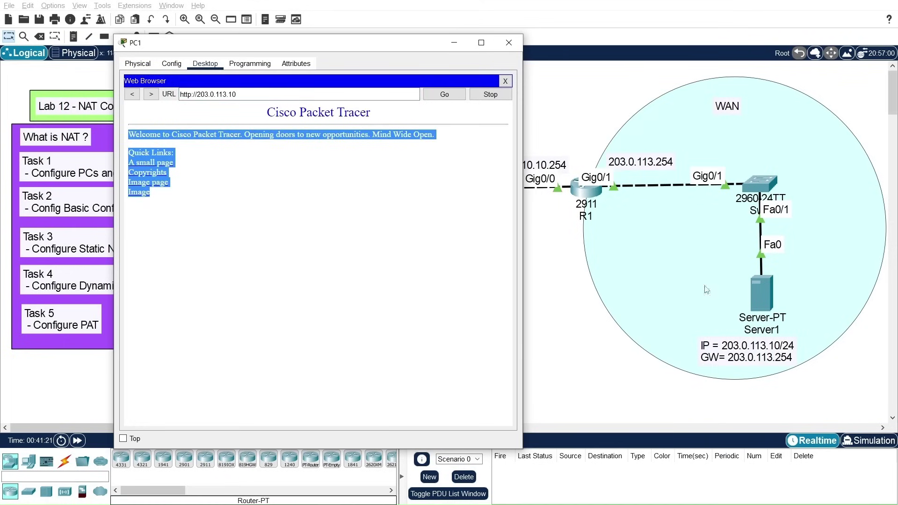
left_click(509, 43)
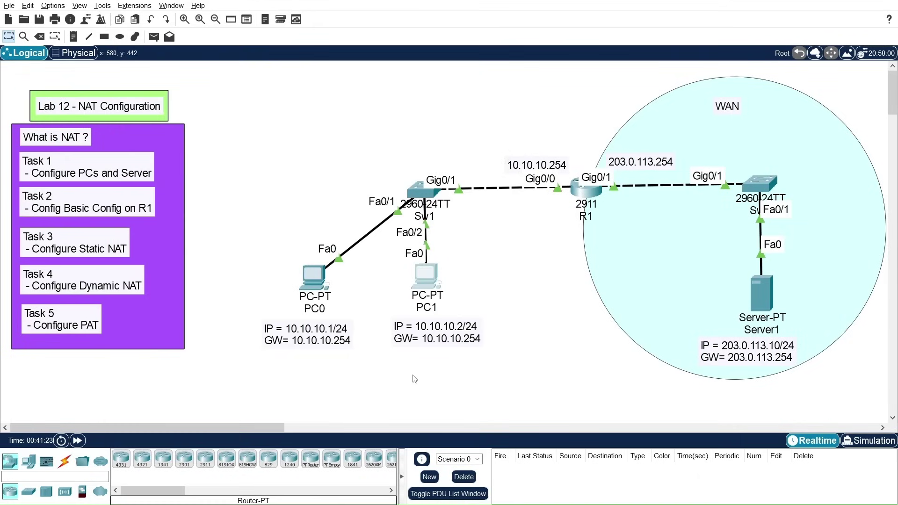
Step: Re-run show ip nat translations on R1 and highlight PC0's 10.10.10.1 entry
left_click(577, 200)
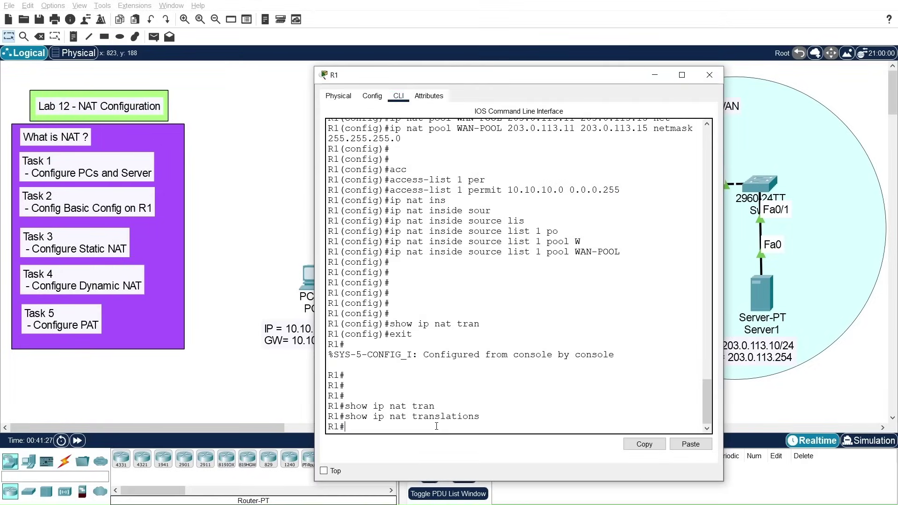
key("Up")
key("Return")
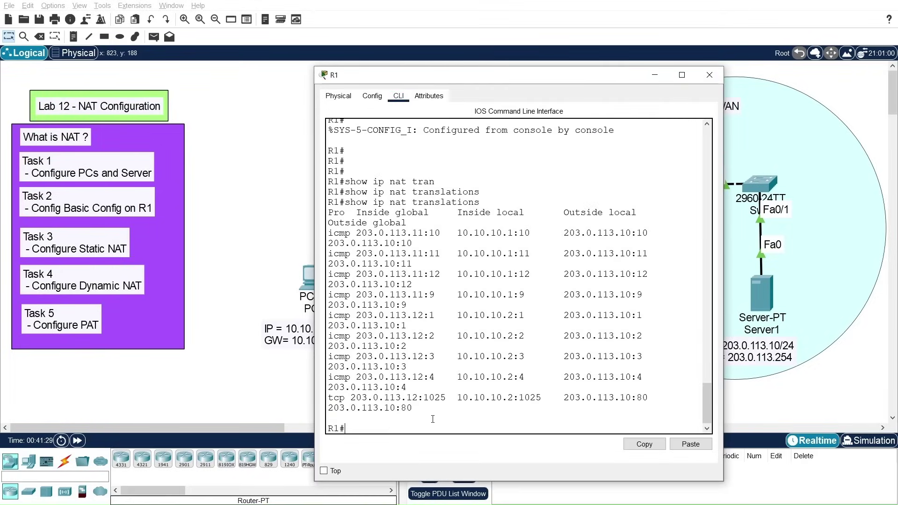
left_click(682, 75)
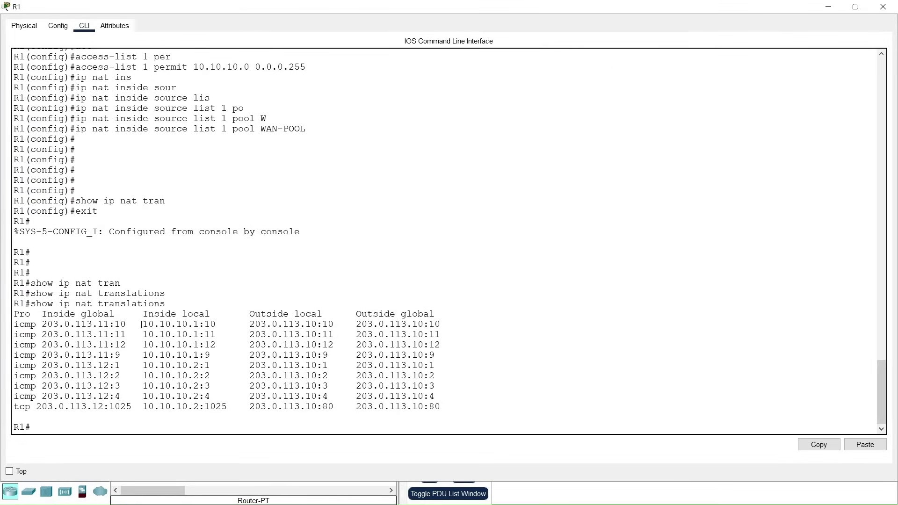
left_click_drag(143, 324, 335, 325)
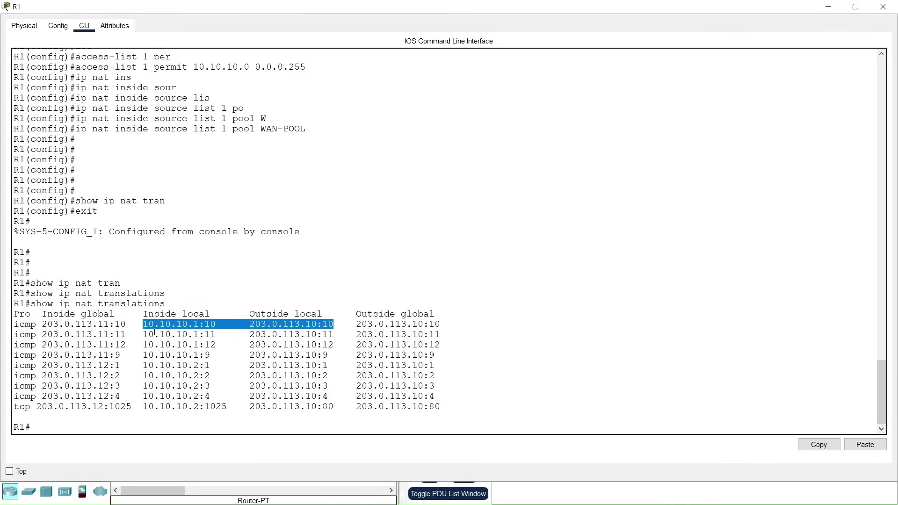
left_click_drag(145, 325, 201, 324)
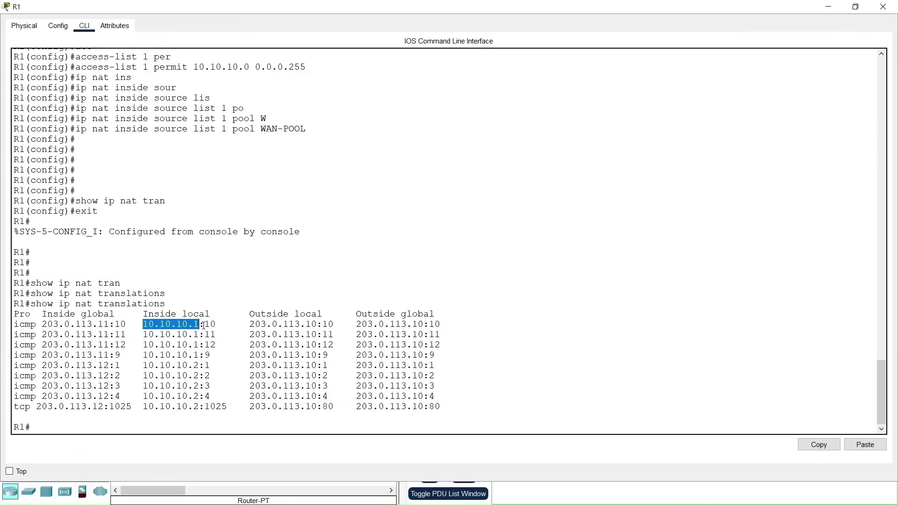
left_click(309, 325)
left_click_drag(306, 325, 316, 324)
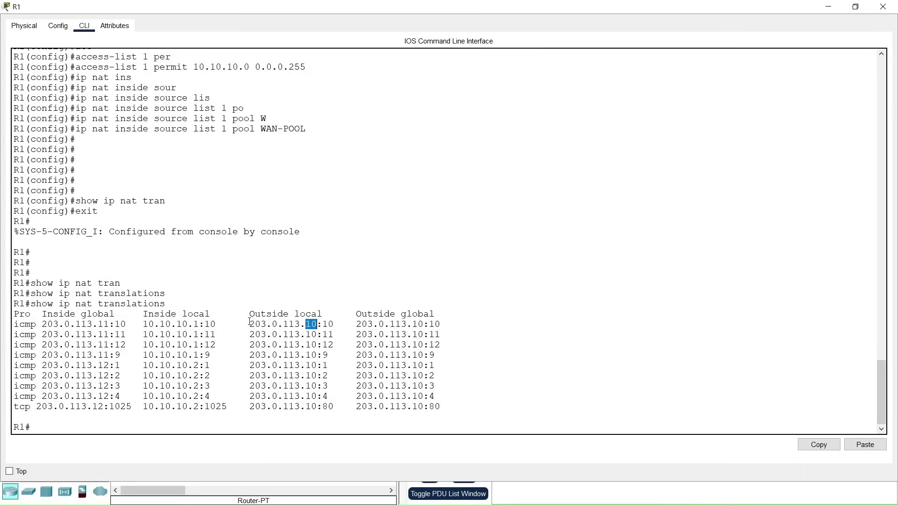
Step: Highlight PC0's 10.10.10.1 entries sharing the public address 203.0.113.11
left_click_drag(249, 323, 333, 375)
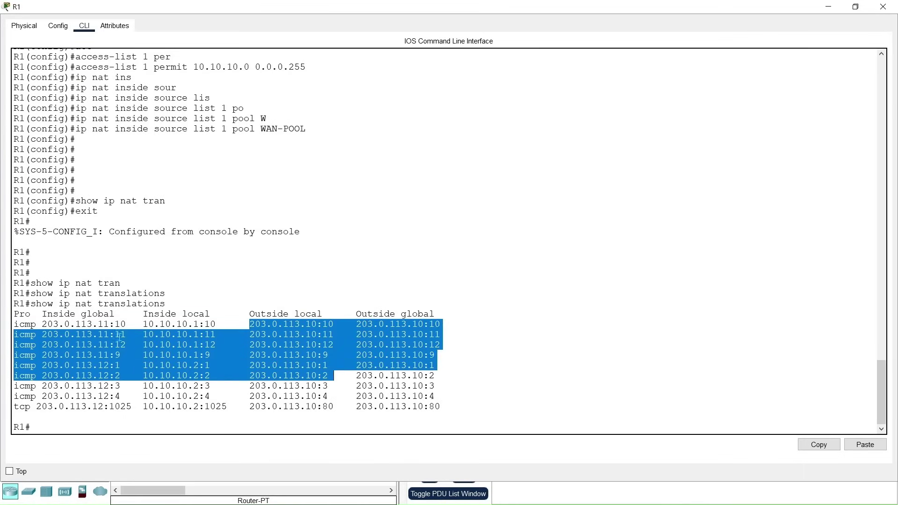
left_click(36, 321)
left_click_drag(42, 323, 109, 396)
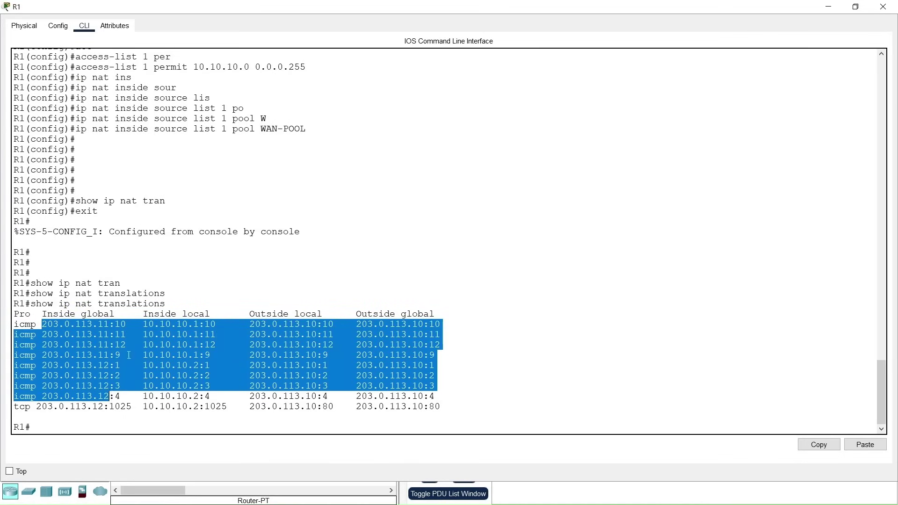
left_click_drag(144, 324, 199, 324)
left_click_drag(47, 323, 101, 325)
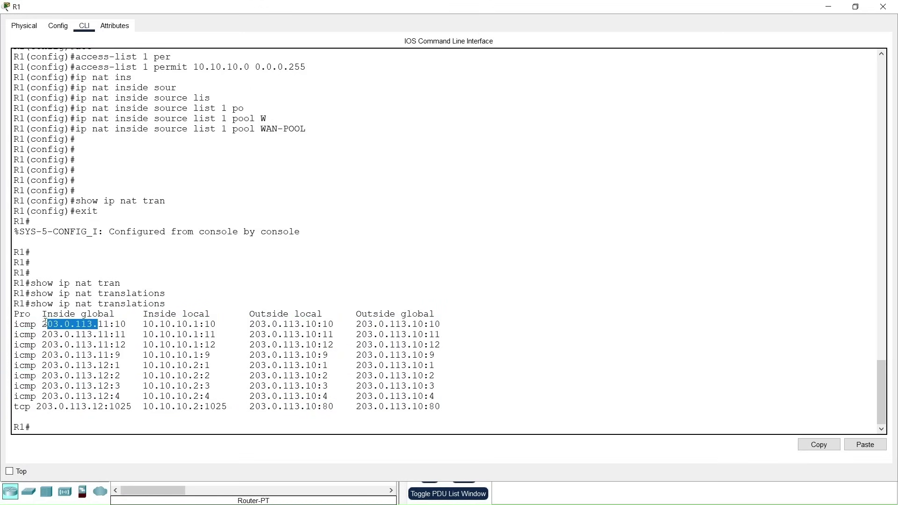
left_click_drag(42, 324, 110, 324)
left_click(101, 324)
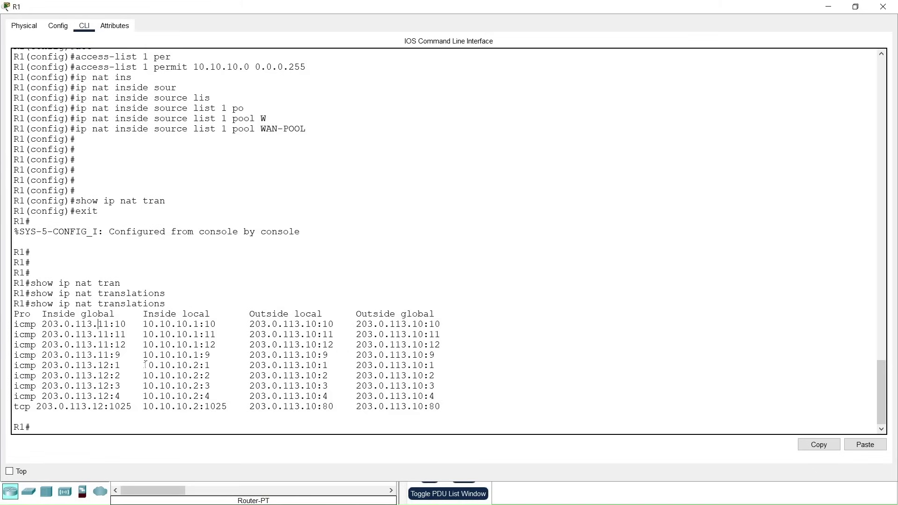
Step: Highlight PC1's 203.0.113.12 mapping, its tcp web entry and the icmp entries, then close R1
left_click_drag(144, 365, 199, 365)
left_click_drag(47, 365, 112, 365)
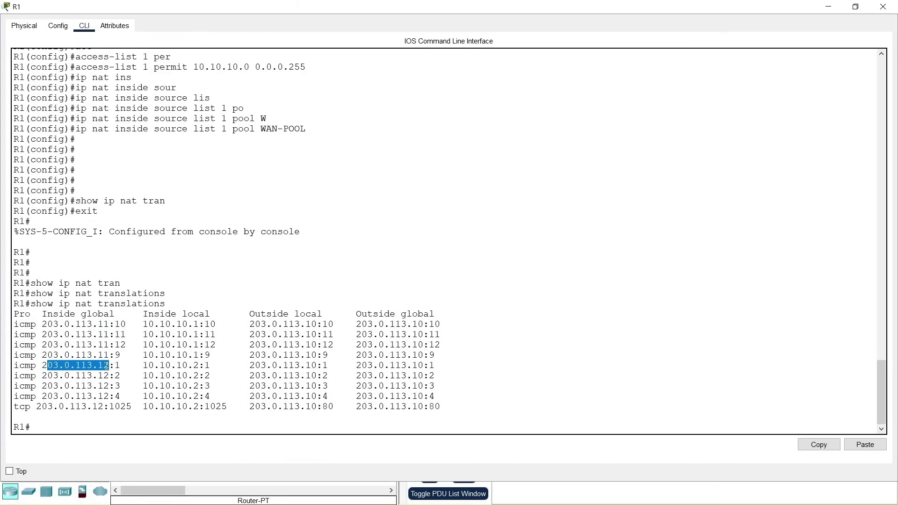
left_click_drag(15, 407, 323, 407)
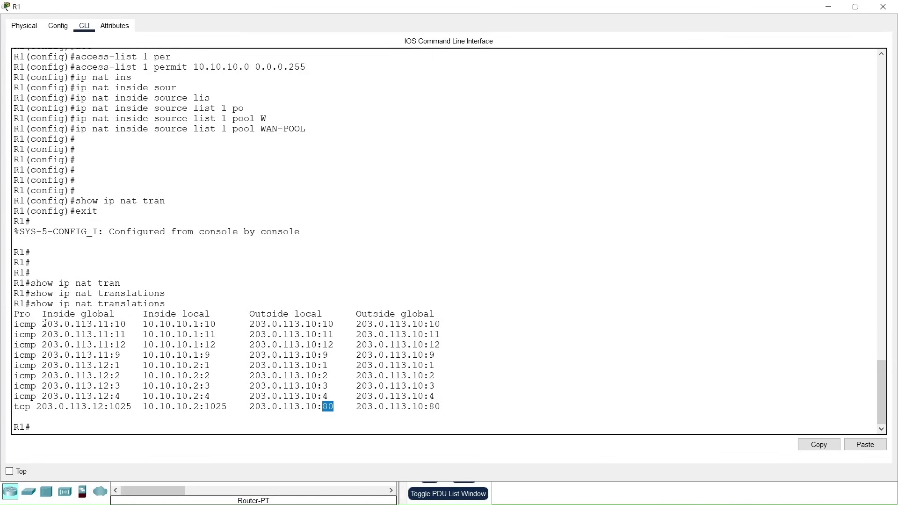
left_click_drag(43, 324, 116, 396)
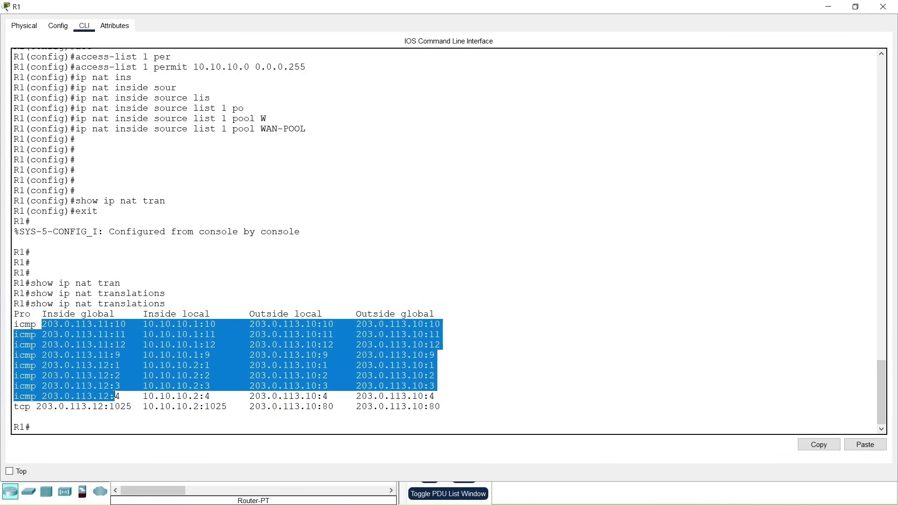
left_click(103, 323)
left_click_drag(146, 324, 200, 366)
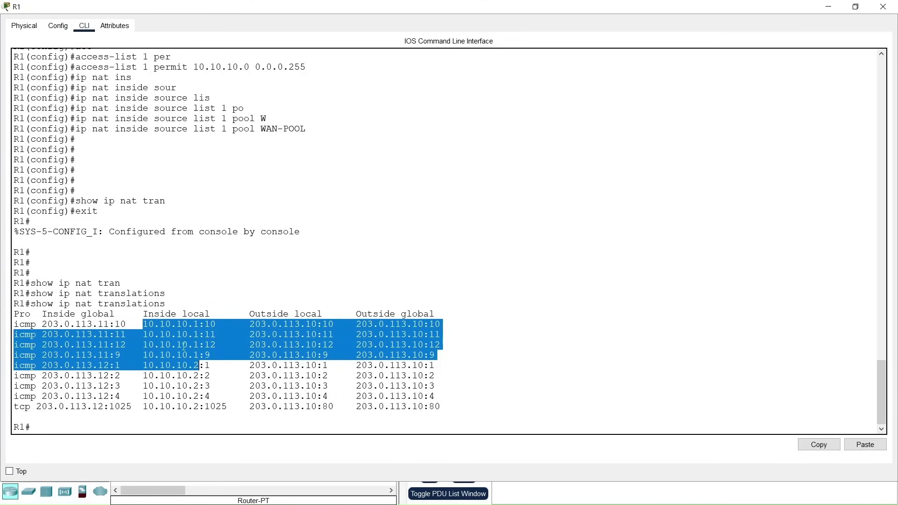
left_click(194, 323)
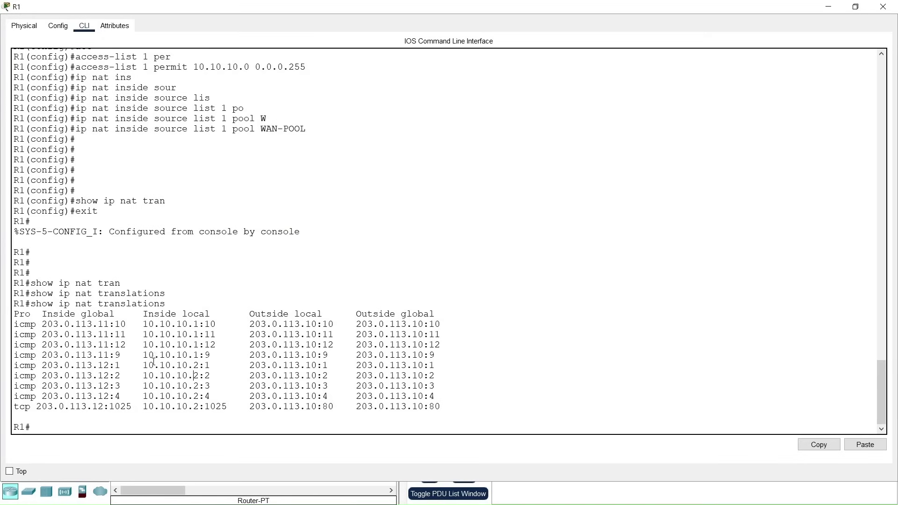
left_click_drag(99, 323, 111, 388)
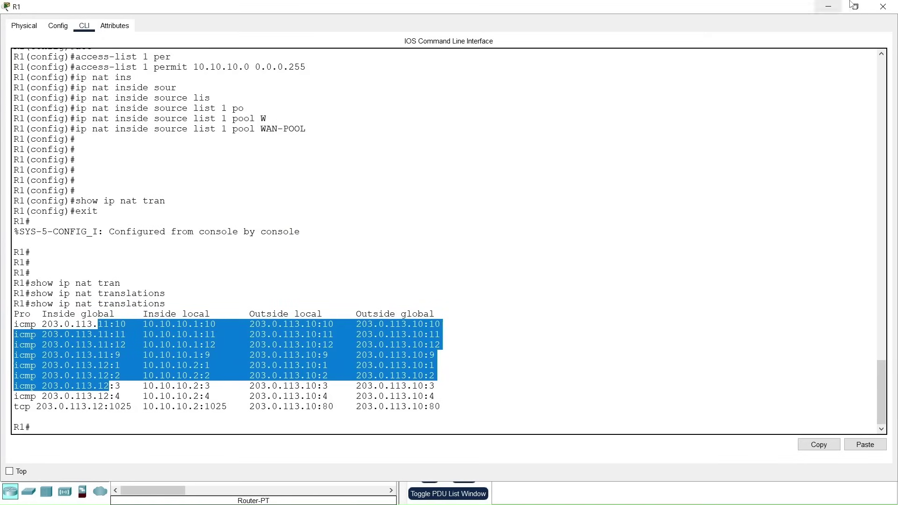
left_click(880, 6)
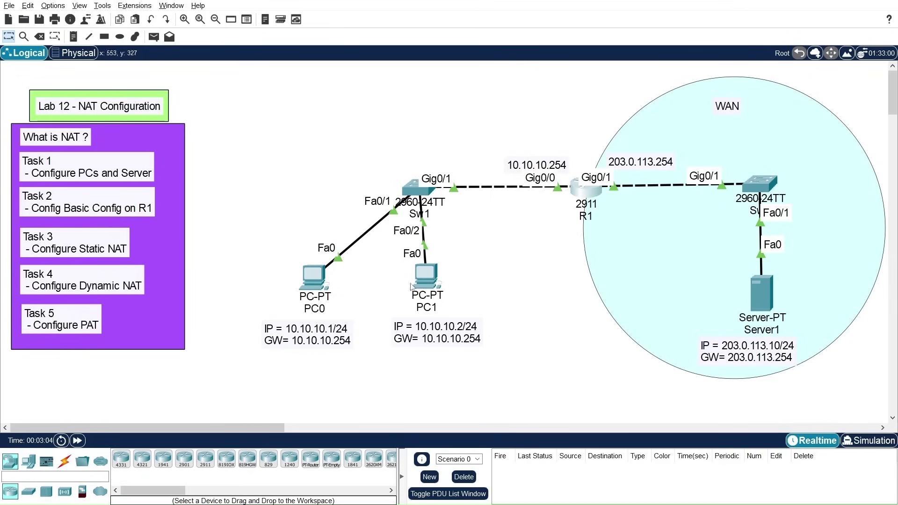
Step: Reopen R1's CLI and exit configuration mode back to privileged mode
left_click(592, 196)
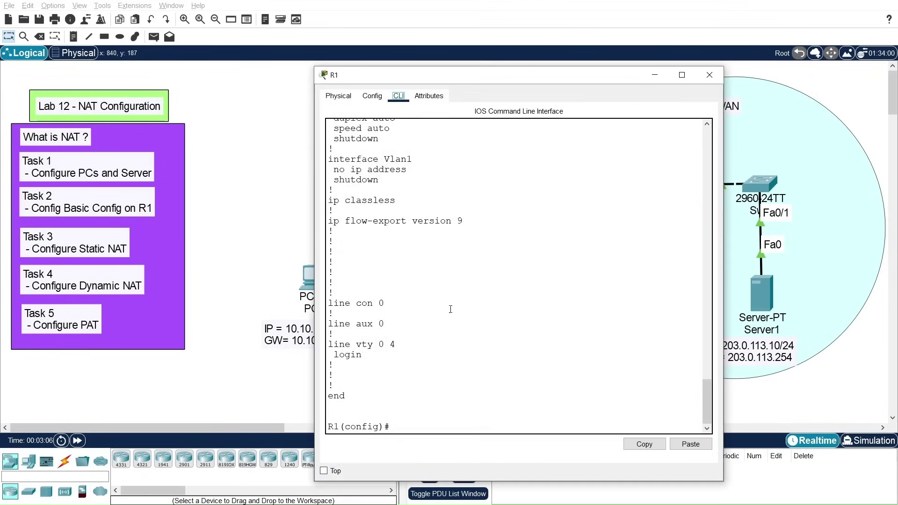
left_click(454, 421)
key("Return")
key("Return")
key("Return")
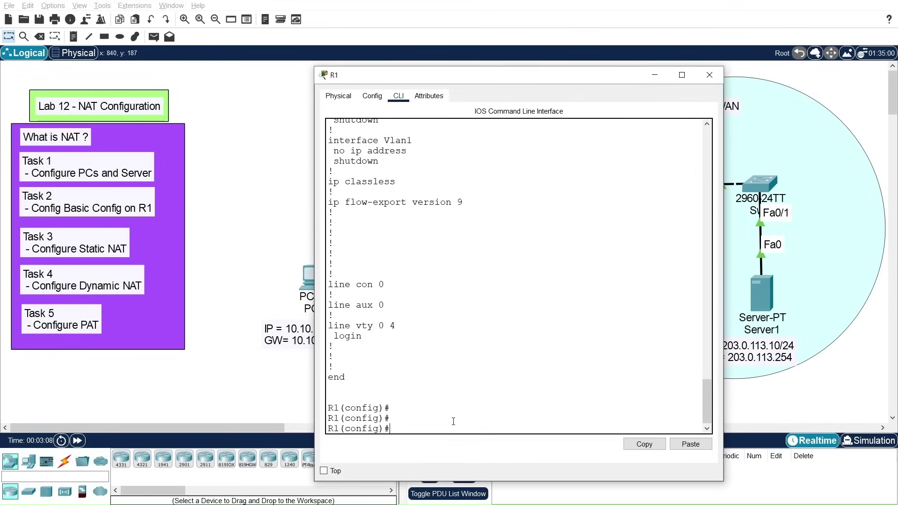
type("show ru")
key("BackSpace")
key("BackSpace")
key("BackSpace")
key("BackSpace")
key("BackSpace")
key("BackSpace")
key("BackSpace")
type("exit")
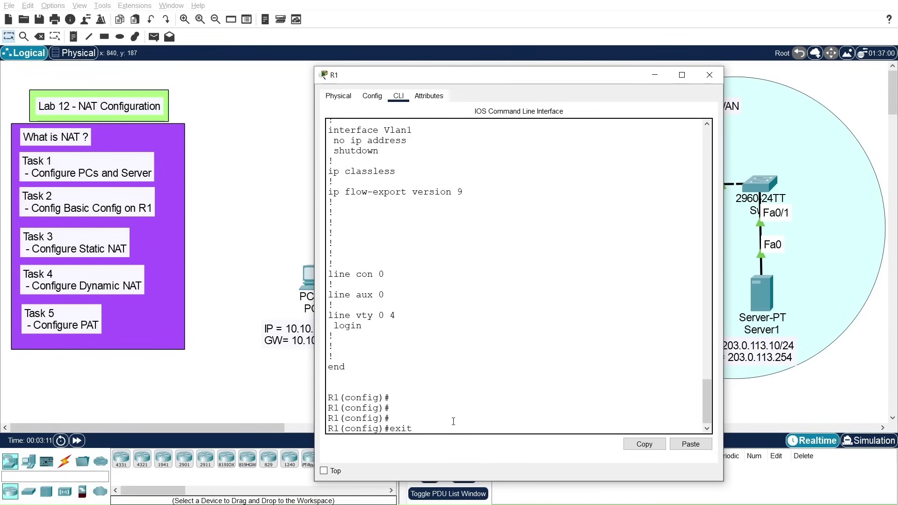
key("Return")
Step: List R1's running configuration, paging through to the end
type("show running-config")
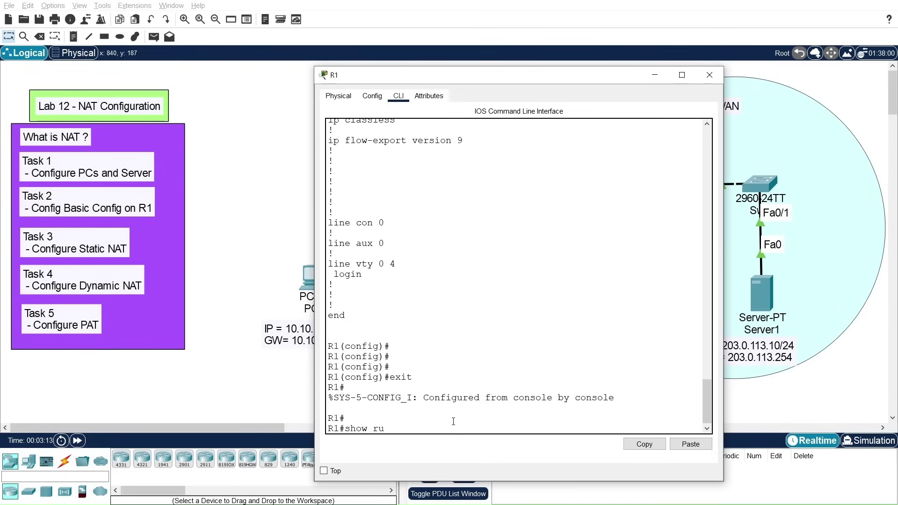
key("Tab")
key("Return")
key("space")
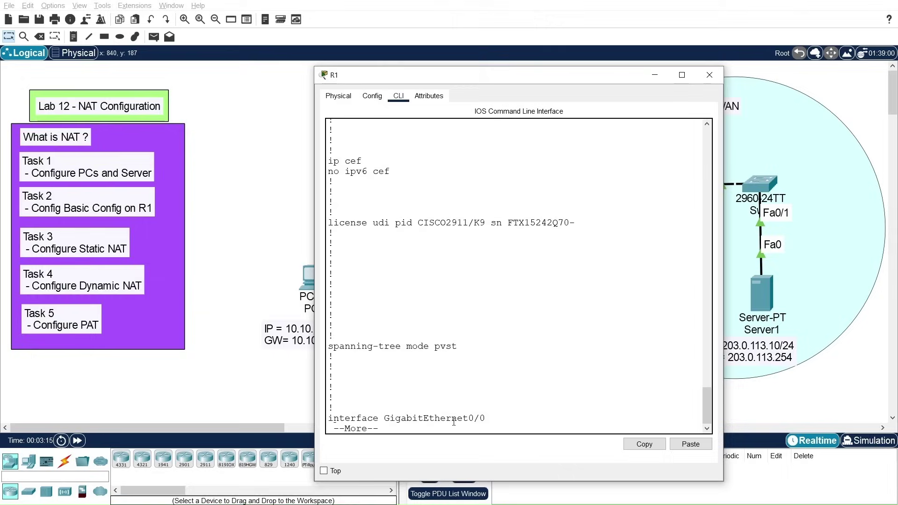
key("space")
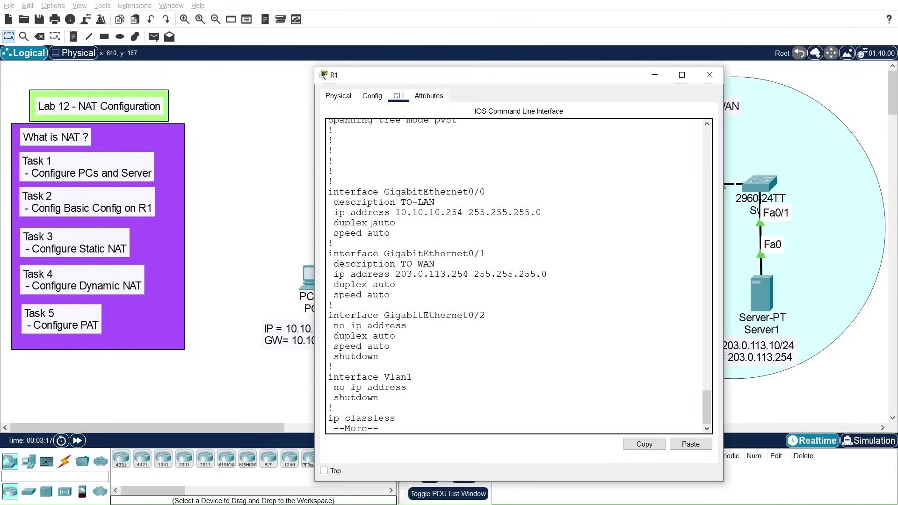
key("space")
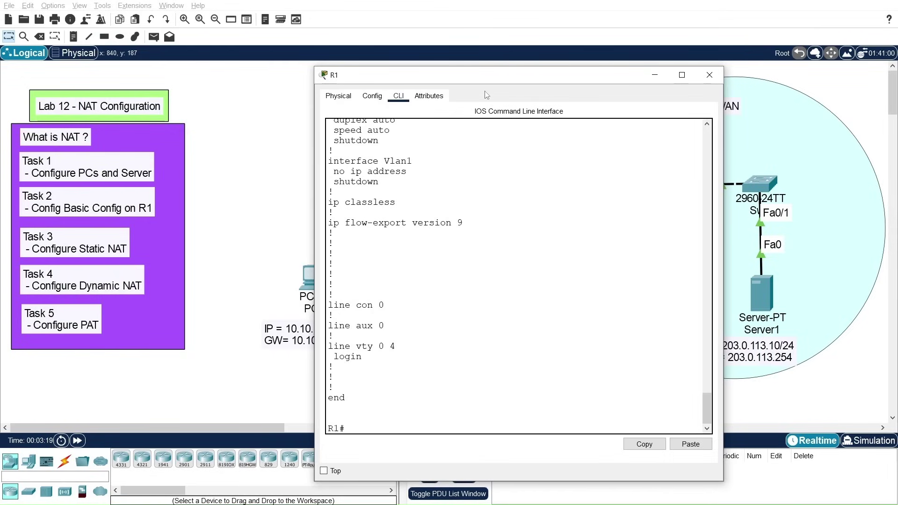
Step: Run show ip nat translations on R1, which returns no entries
left_click_drag(486, 80, 498, 64)
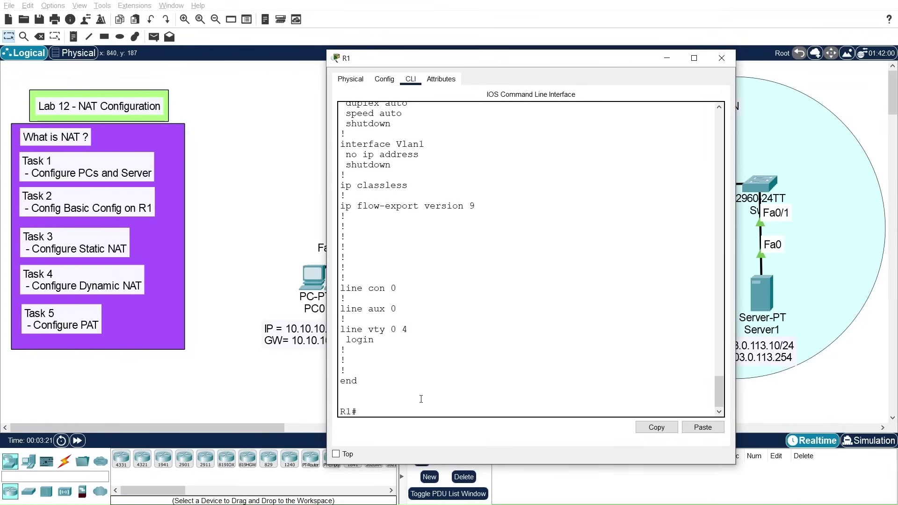
type("show ip nat translation")
key("Tab")
key("Return")
key("Return")
key("Return")
key("Return")
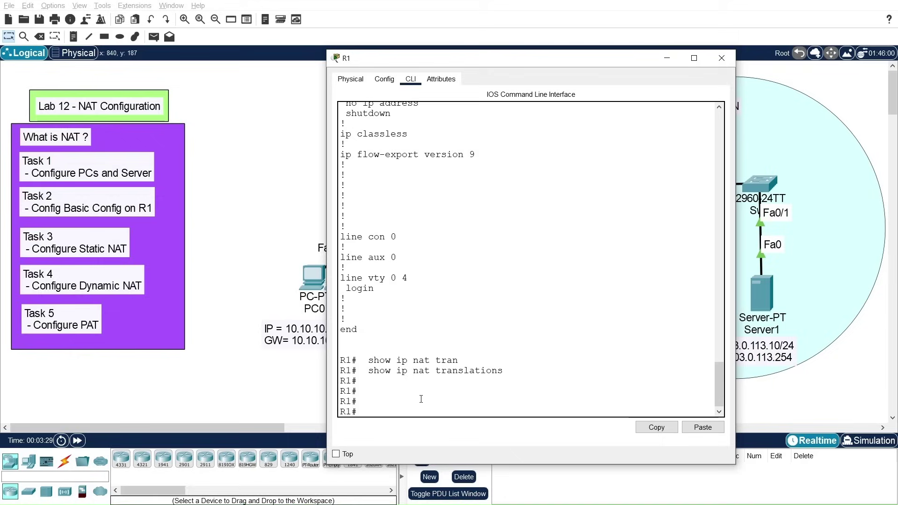
left_click_drag(434, 65, 439, 62)
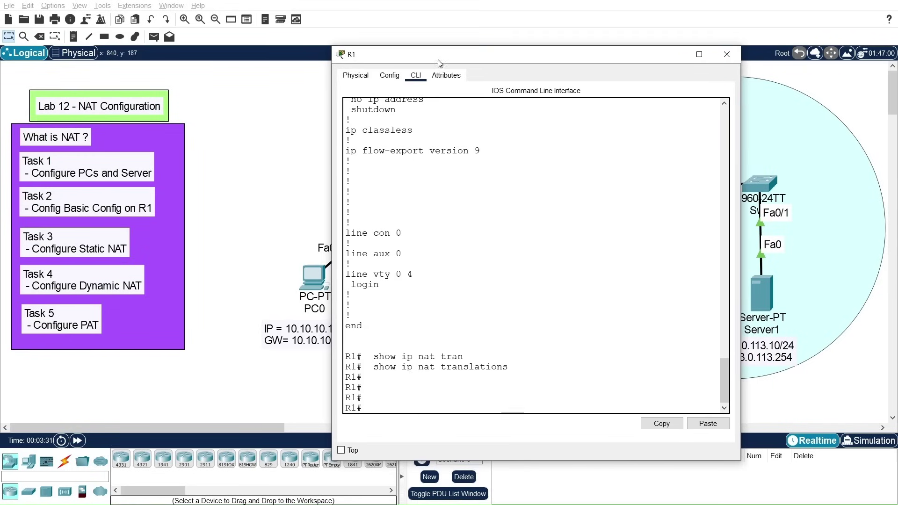
Step: Enter conf t and set GigabitEthernet 0/0 as the NAT inside interface
type("conf t")
key("Return")
key("Return")
key("Return")
key("Return")
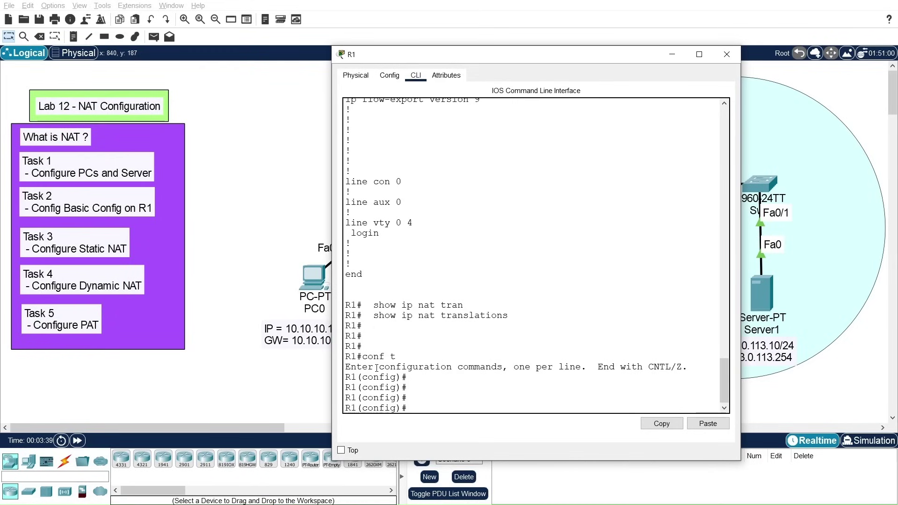
type("int")
key("Tab")
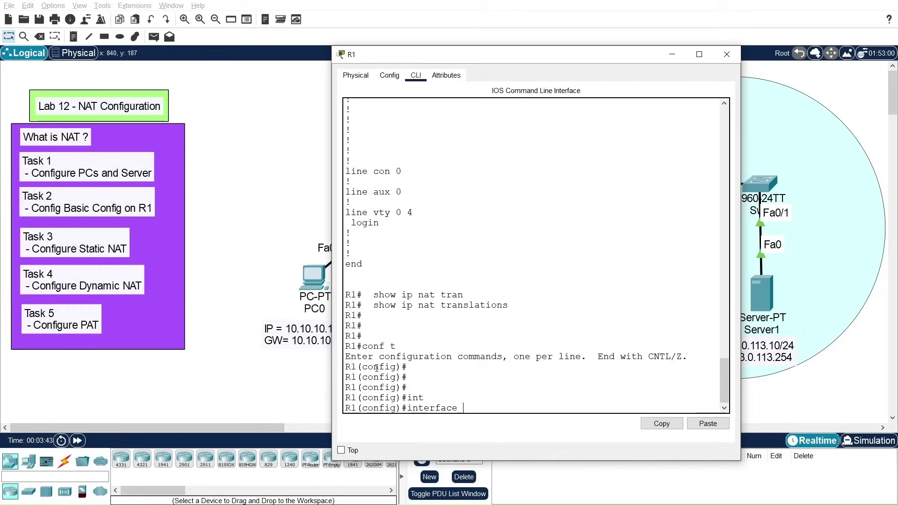
type("gi")
key("Tab")
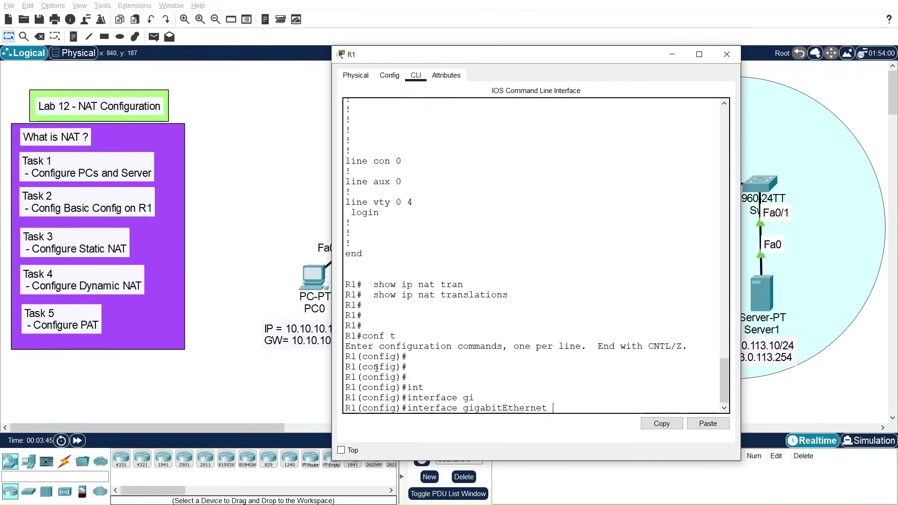
type("0/0")
key("Return")
key("Return")
type("ip nat ins")
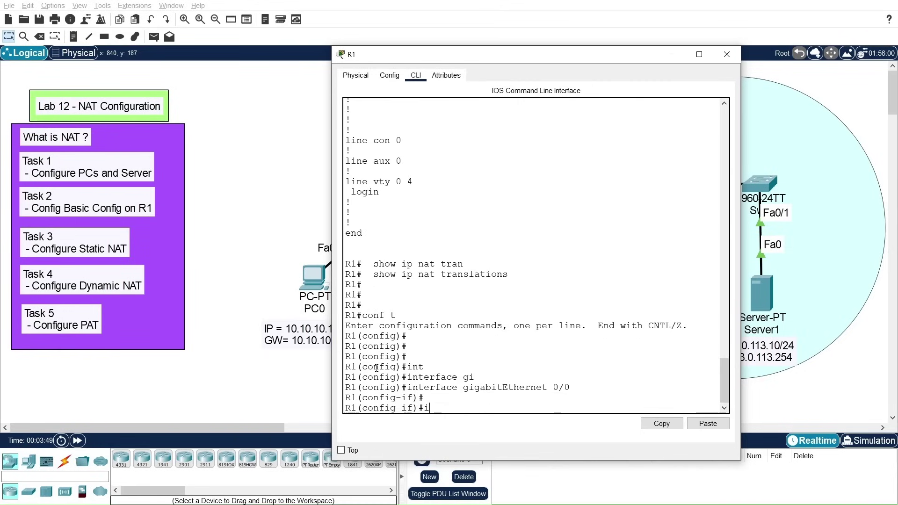
key("Tab")
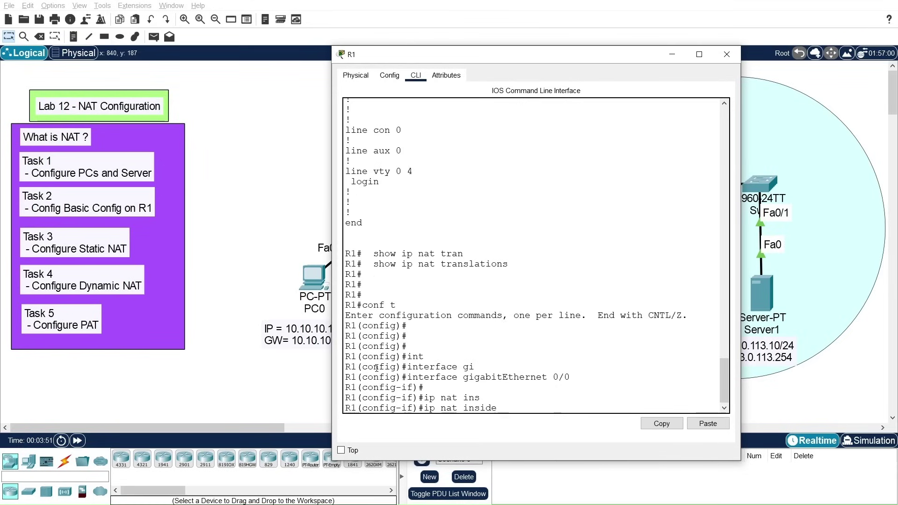
key("Return")
Step: Set GigabitEthernet 0/1 as the NAT outside interface
key("Return")
key("Up")
key("Up")
key("BackSpace")
type("1")
key("Return")
key("Return")
key("Return")
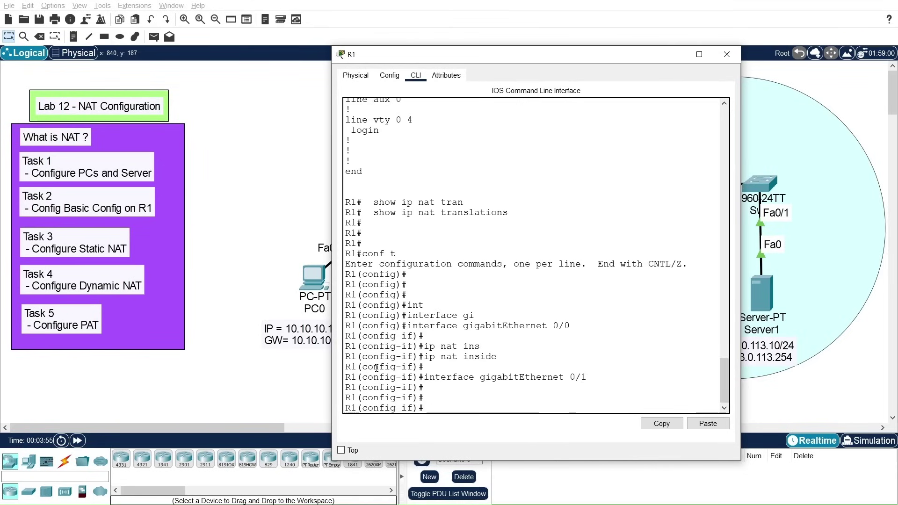
type("ip nat out")
key("Tab")
key("Return")
key("Return")
key("Return")
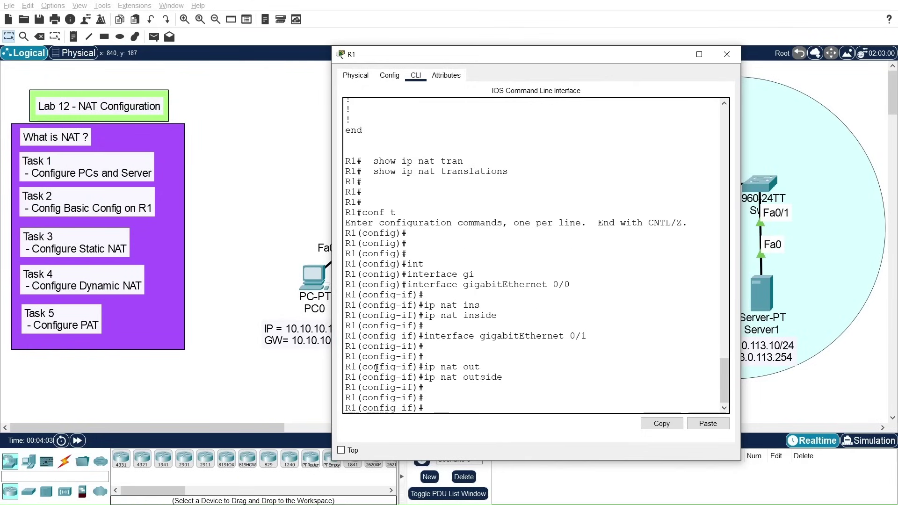
Step: Create access-list 1 permitting 10.10.10.0 0.0.0.255
type("exit")
key("Return")
key("Return")
key("Return")
key("Return")
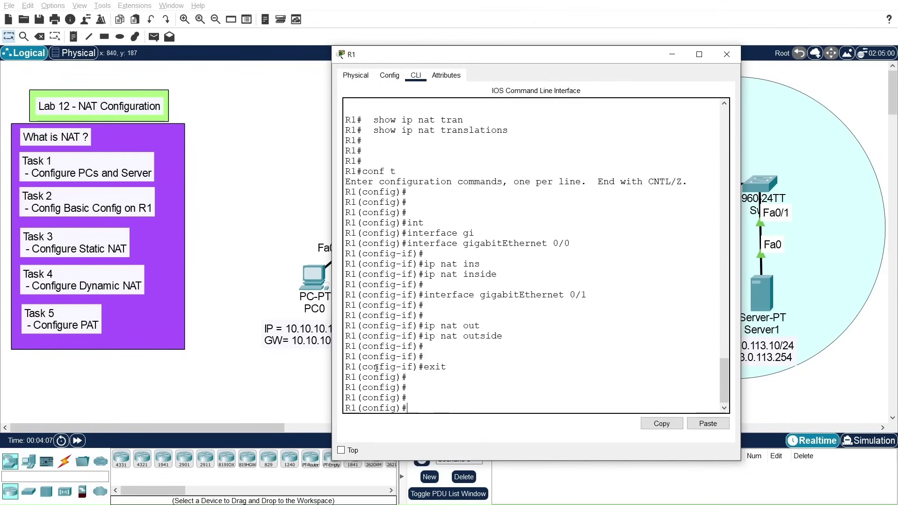
type("acc")
key("Tab")
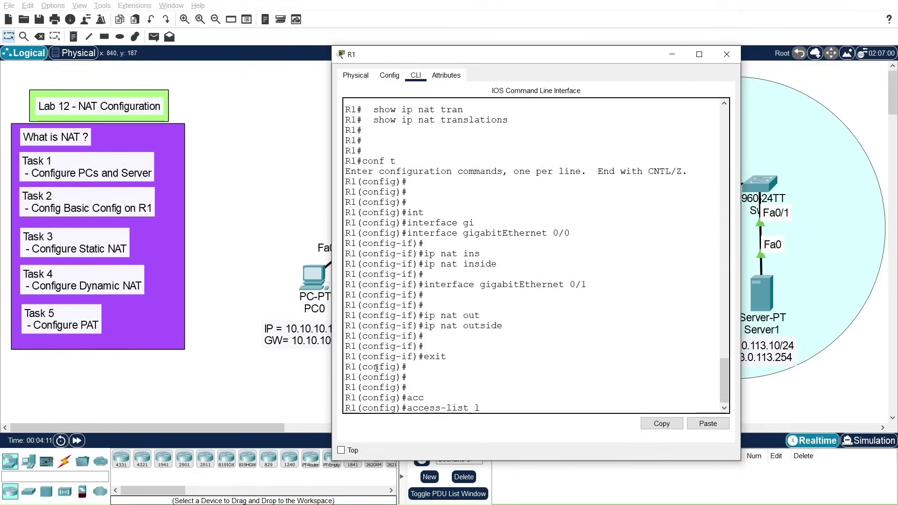
type("1 per")
key("Tab")
type("10.10.10.0")
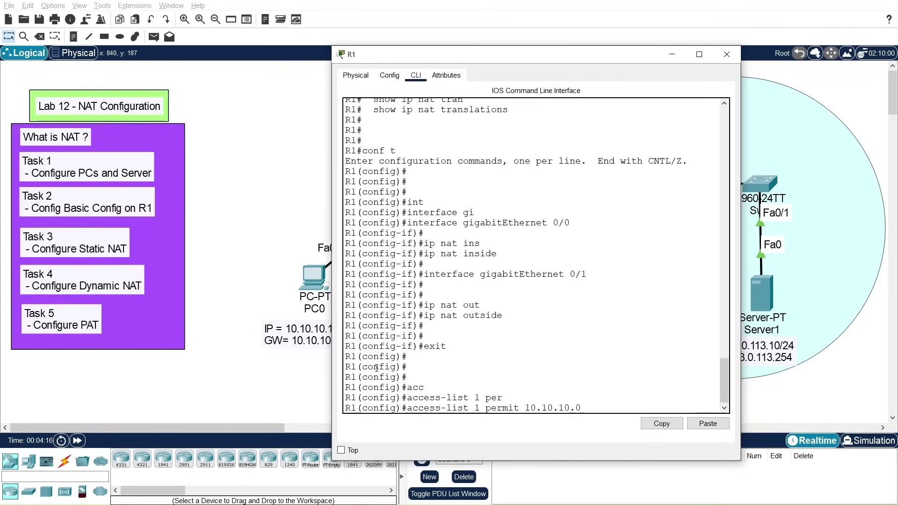
type(" 0.0.0.255")
key("Return")
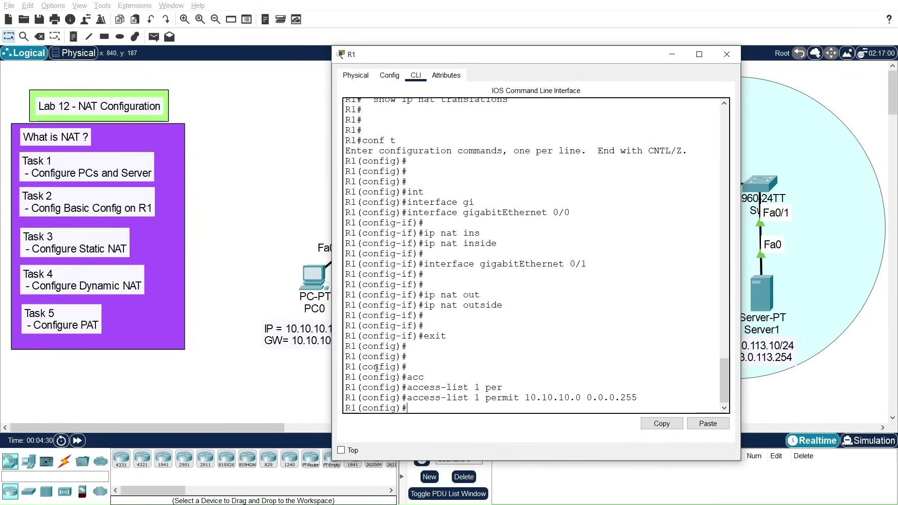
Step: Add 'ip nat inside source list 1 interface gigabitEthernet 0/1 overload' on R1
type("ip nat ins")
key("Tab")
type("sour")
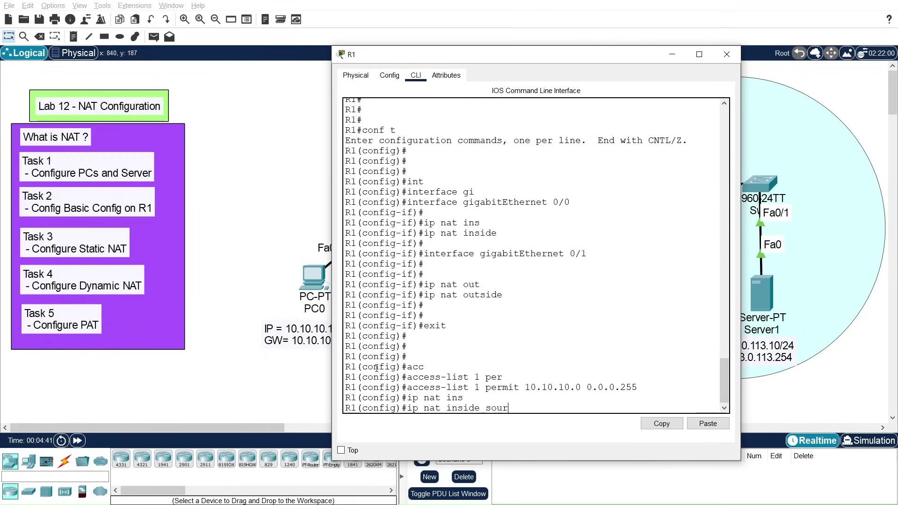
key("Tab")
type("list 1")
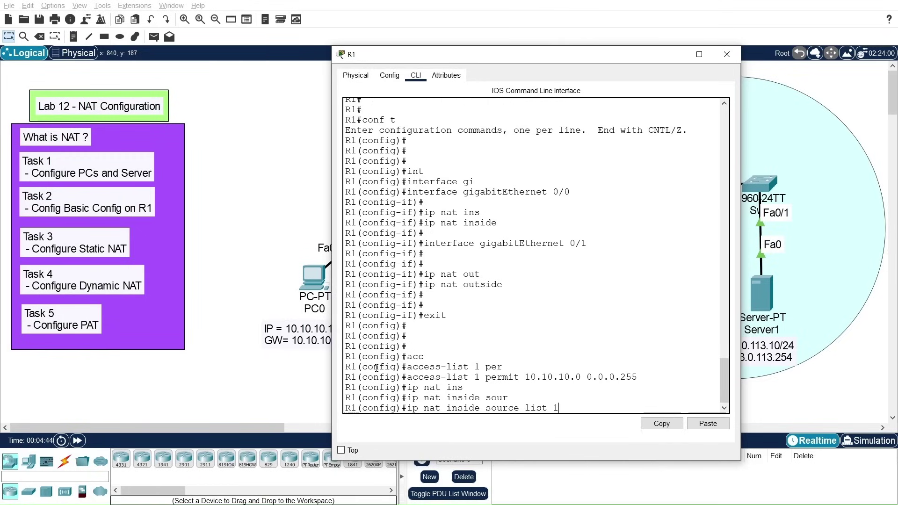
type(" int")
key("Tab")
type("gi")
key("Tab")
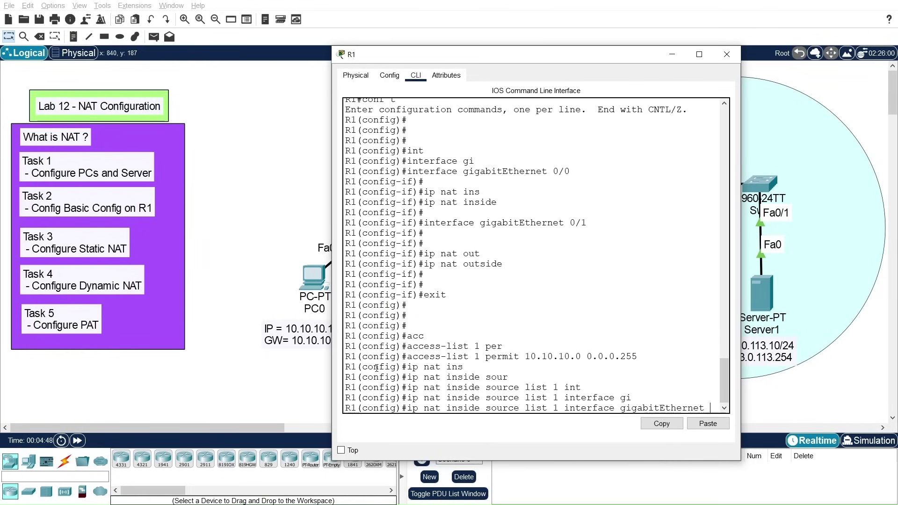
type("0/1")
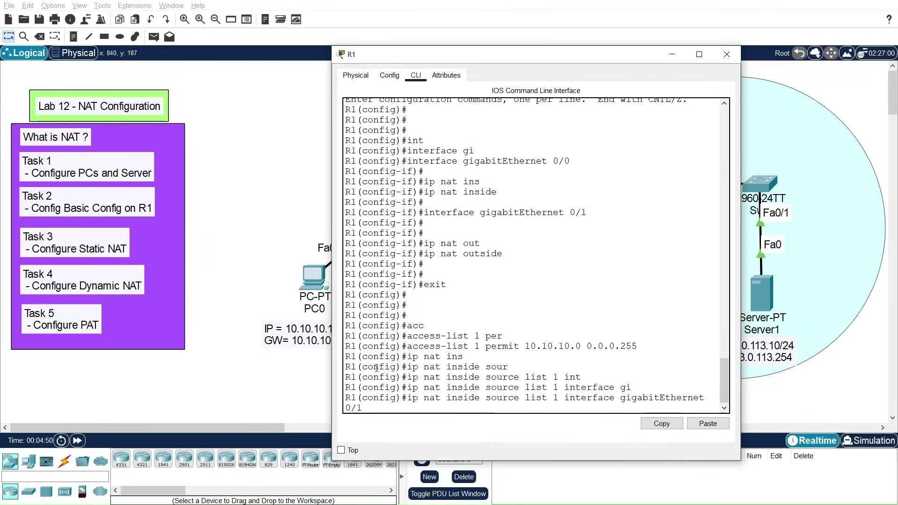
type(" overl")
key("Tab")
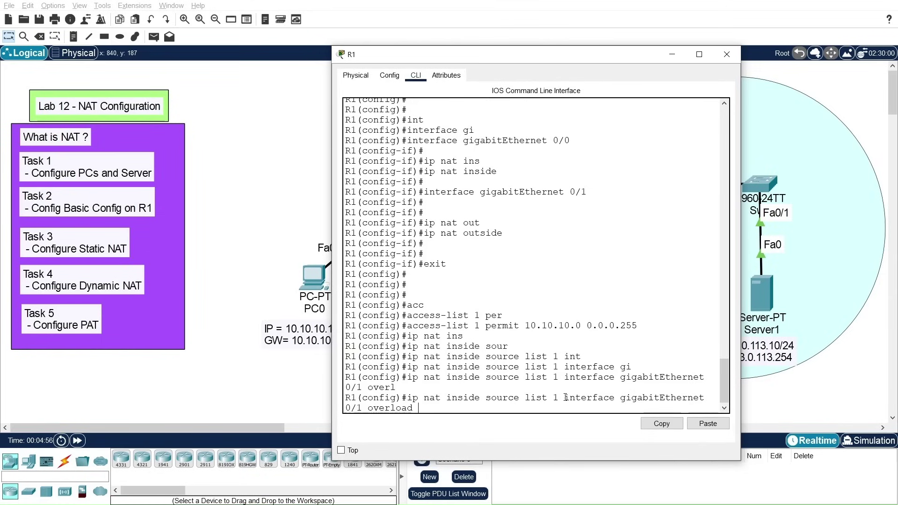
left_click_drag(564, 398, 575, 406)
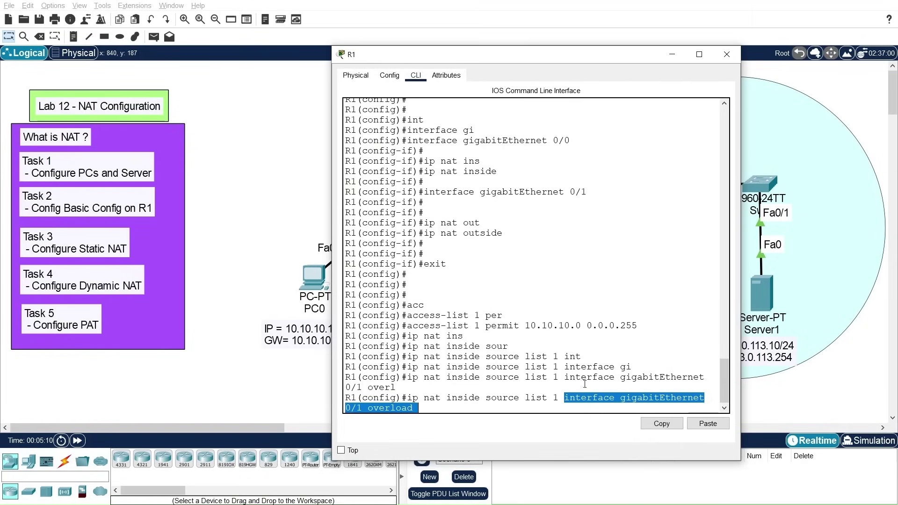
key("Return")
key("Return")
key("Return")
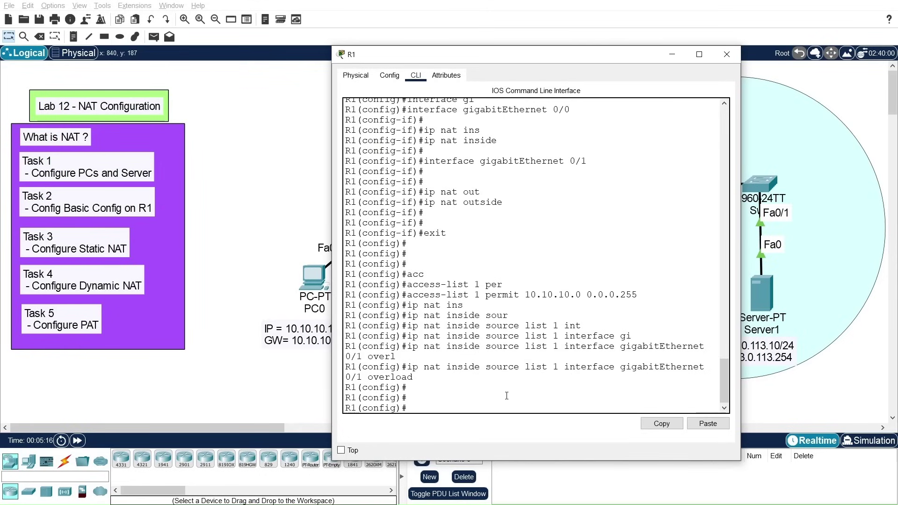
Step: Return to privileged mode, confirm the NAT translation table is still empty, and move the console aside
type("exit")
key("Return")
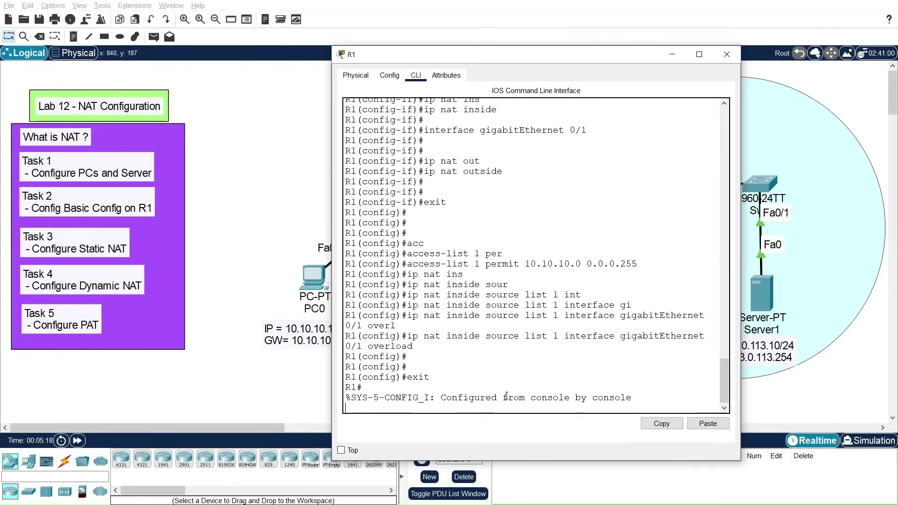
key("Return")
key("Return")
key("Up")
key("Up")
key("Down")
key("Return")
key("Return")
key("Return")
key("Return")
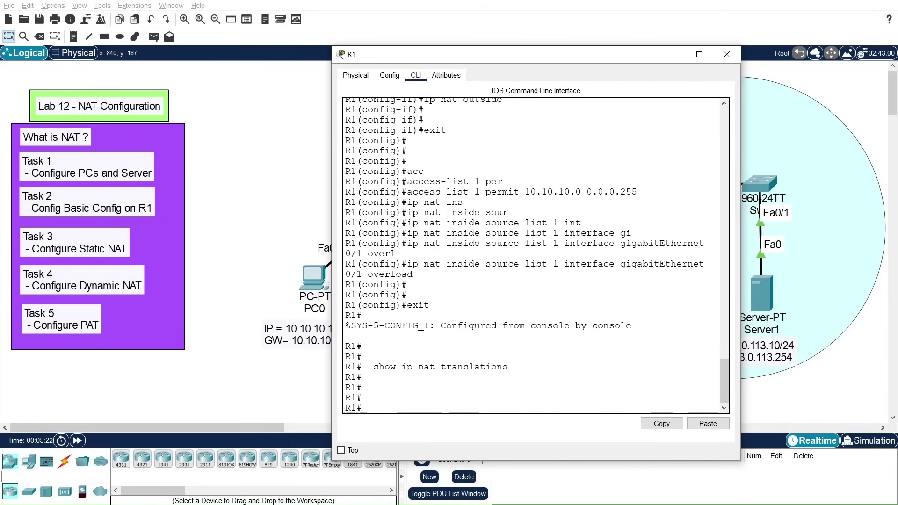
left_click_drag(591, 53, 113, 45)
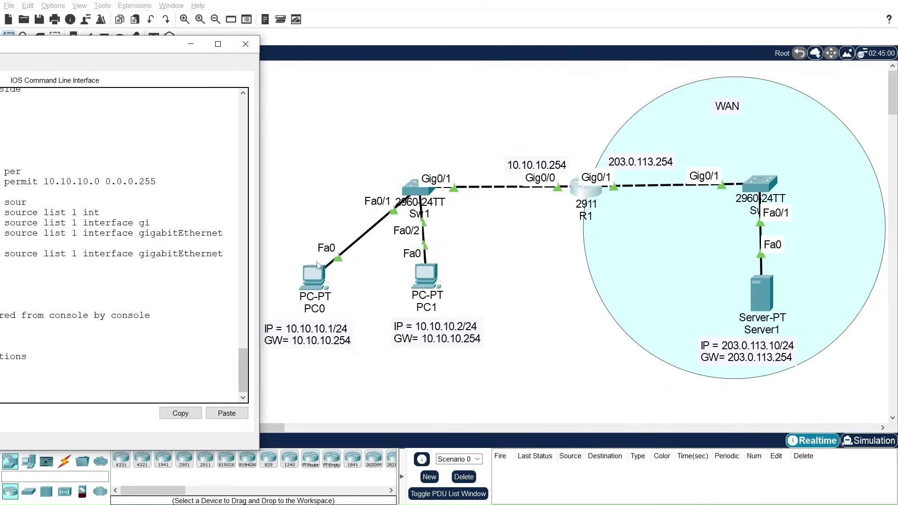
Step: Ping Server1 at 203.0.113.10 from PC0's command prompt, getting 3 of 4 replies
left_click(317, 278)
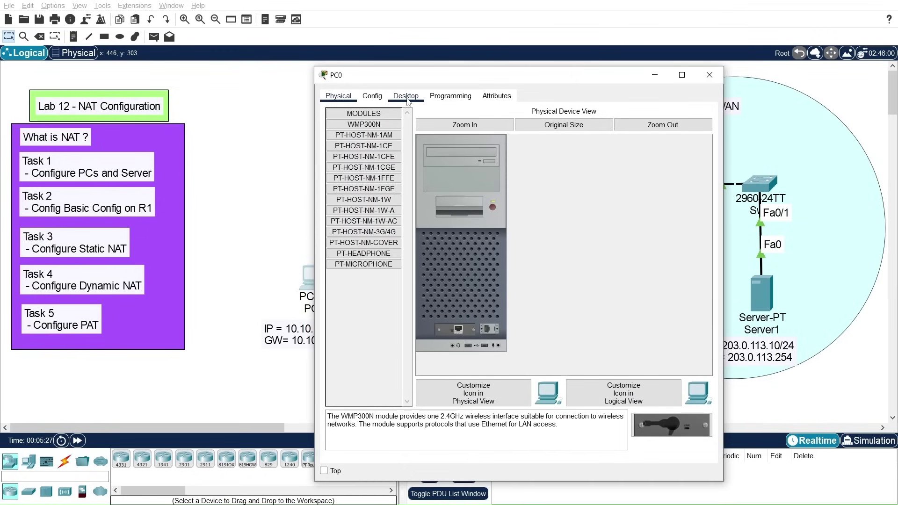
left_click(415, 101)
left_click_drag(454, 76, 194, 39)
left_click(331, 109)
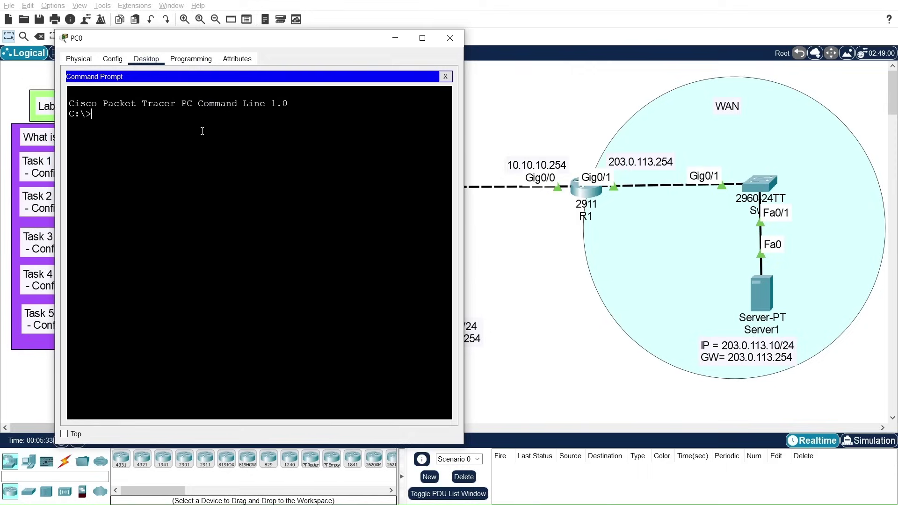
type("ping 203.")
type("0.113.10")
key("Return")
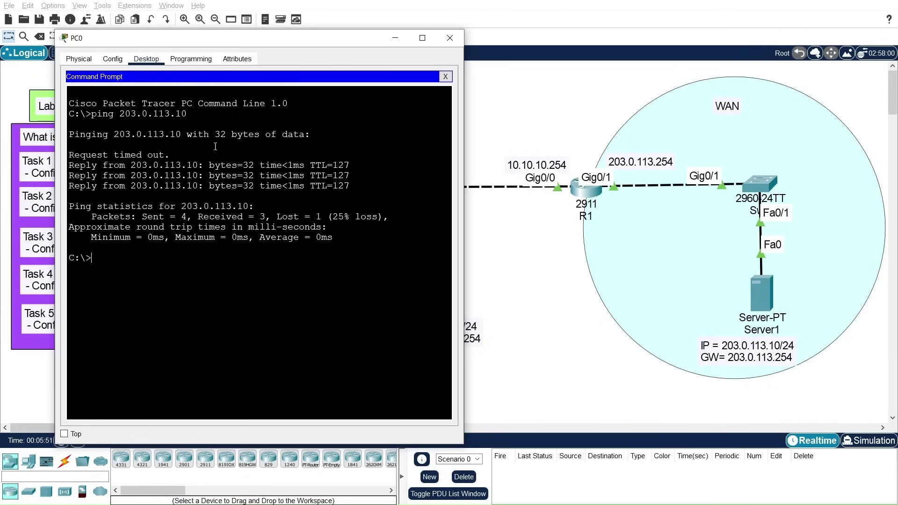
Step: Close PC0's windows and open PC1's device window
left_click(445, 77)
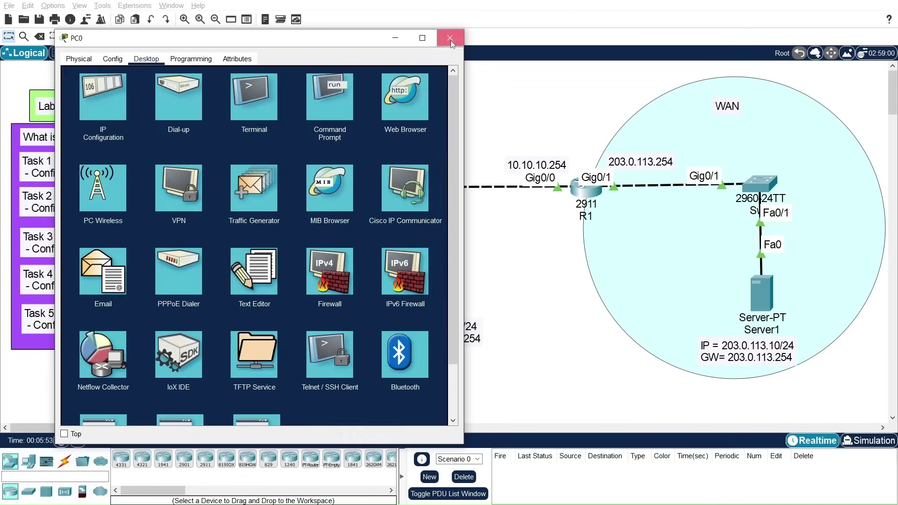
left_click(450, 38)
left_click(427, 276)
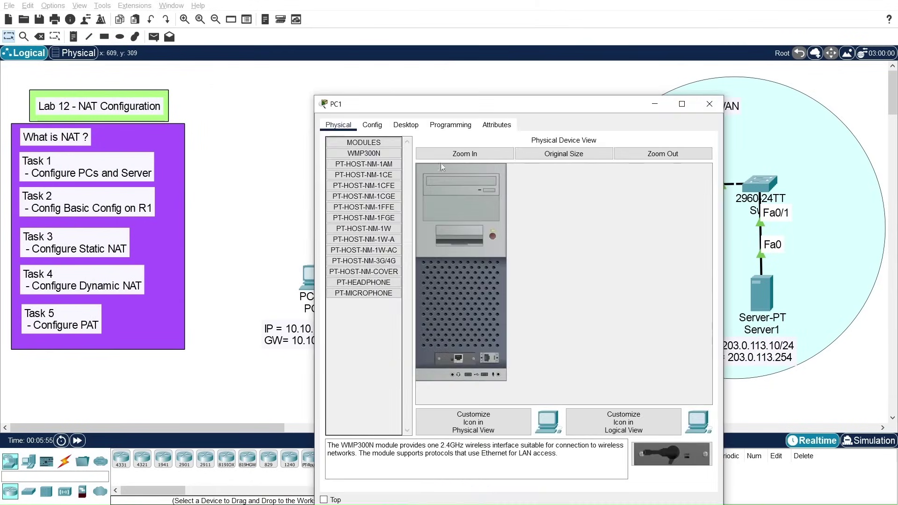
Step: Ping 203.0.113.10 from PC1's command prompt
left_click(413, 129)
left_click(575, 169)
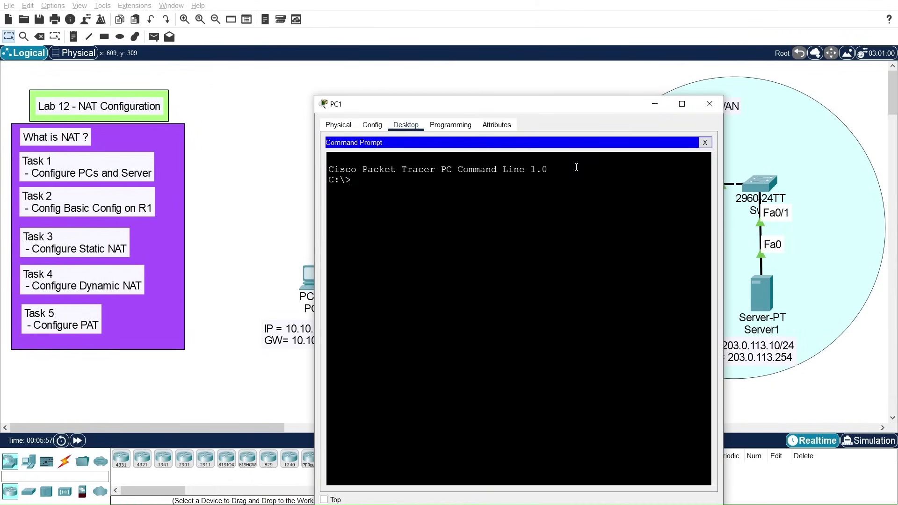
type("ping 203.0.111")
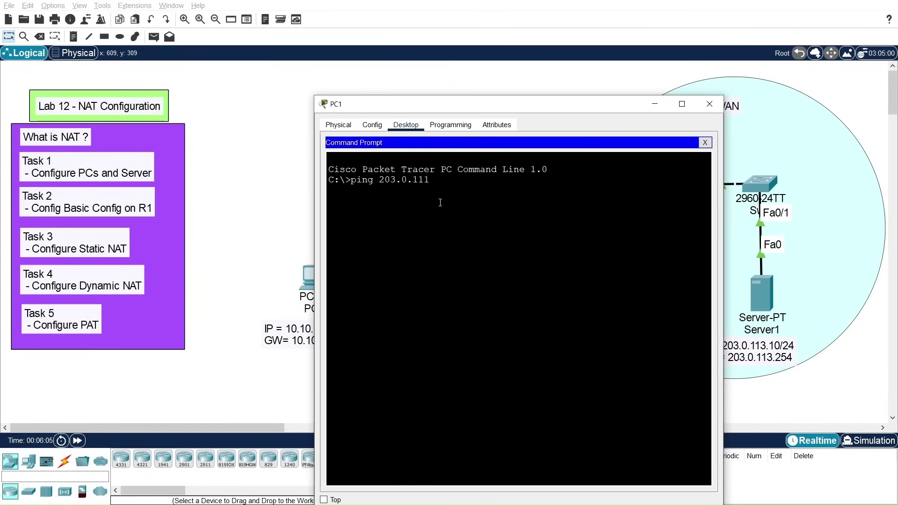
key("BackSpace")
type("3.10")
key("Return")
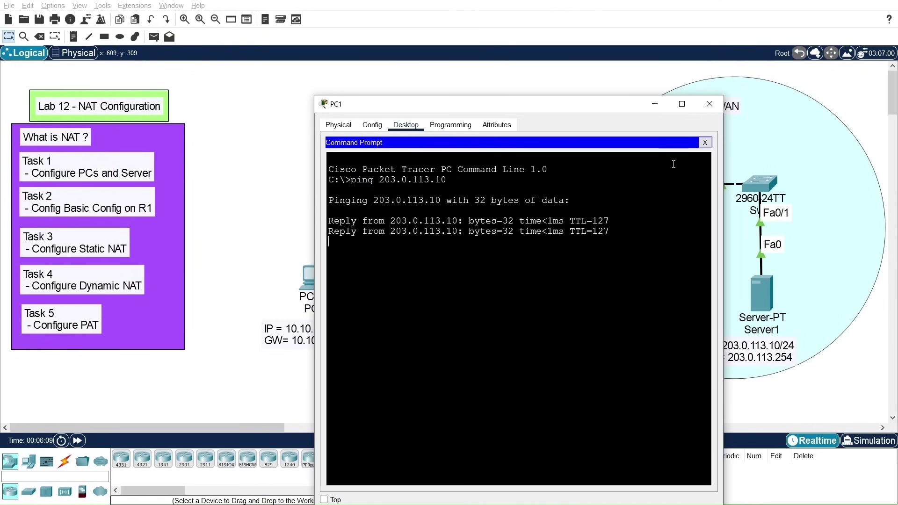
left_click(704, 143)
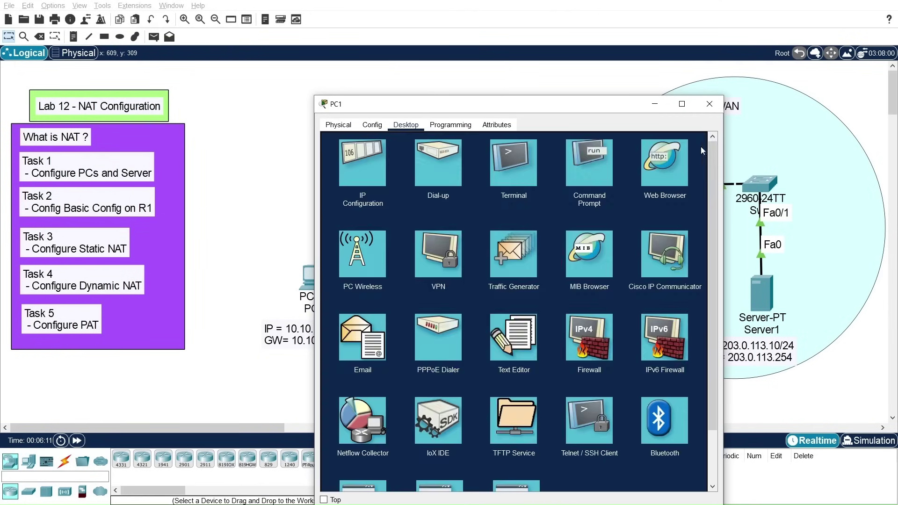
left_click(647, 176)
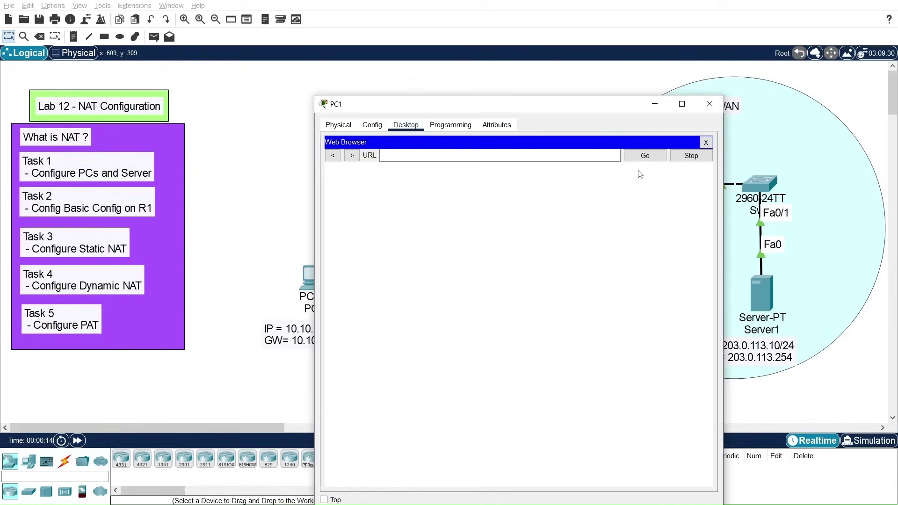
left_click(417, 156)
type("203.0.113.")
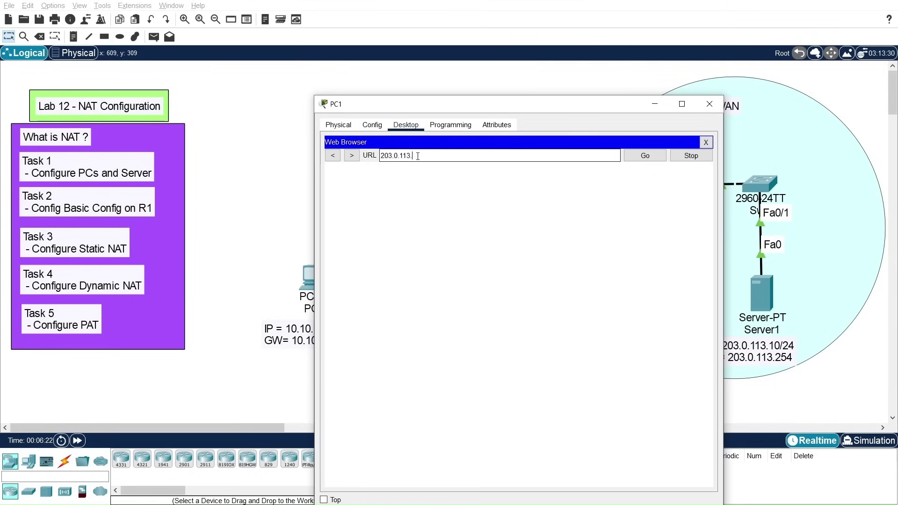
type("10")
key("Return")
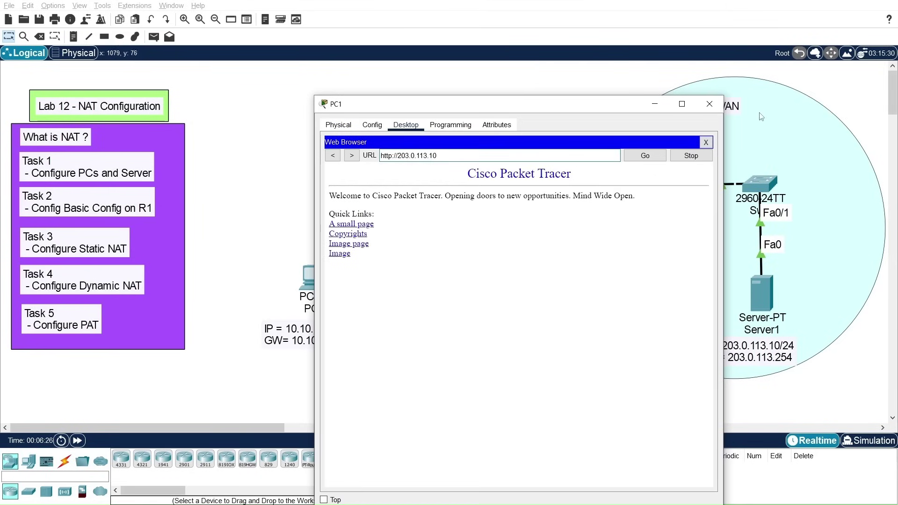
left_click(710, 103)
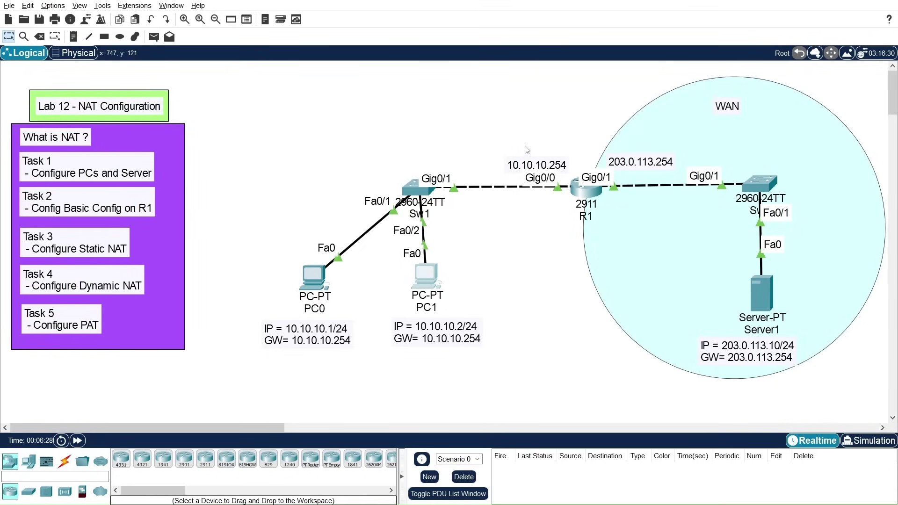
Step: Maximize R1's console and run show ip nat translations
left_click(596, 195)
left_click_drag(45, 46, 358, 11)
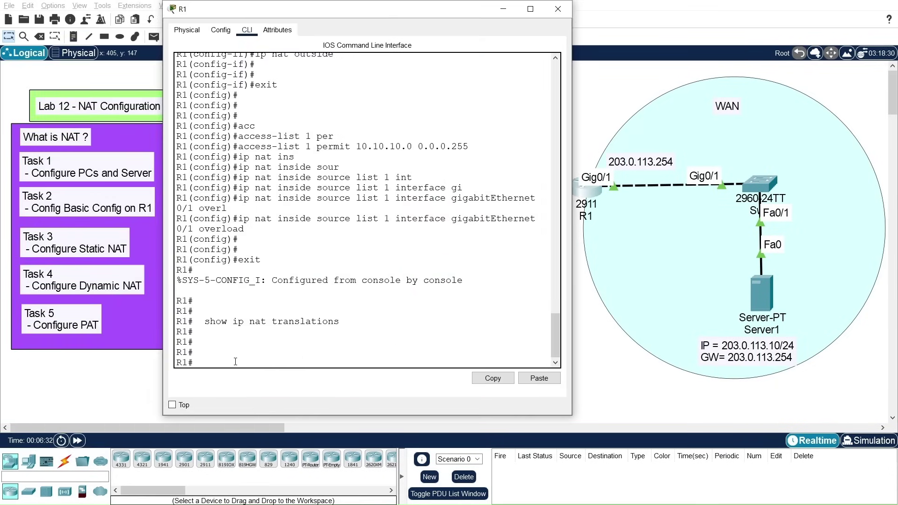
left_click(530, 8)
type("show ip nat translations")
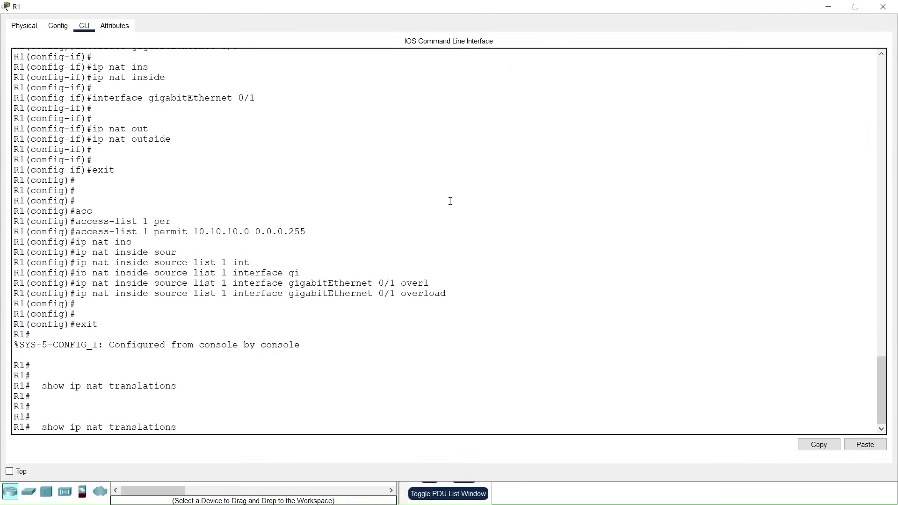
key("Return")
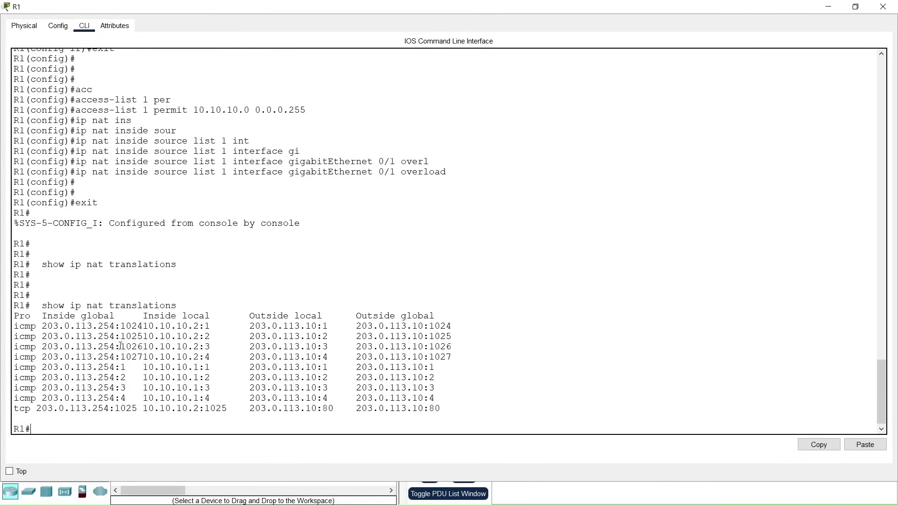
Step: Highlight the 203.0.113.254 inside global address and the matching GigabitEthernet0/1 address in the configuration
left_click_drag(42, 326, 115, 326)
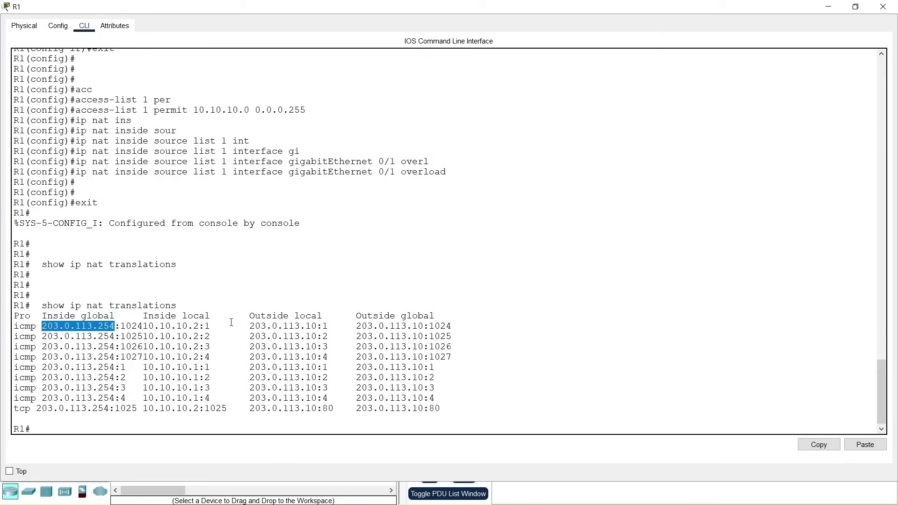
left_click_drag(880, 384, 878, 236)
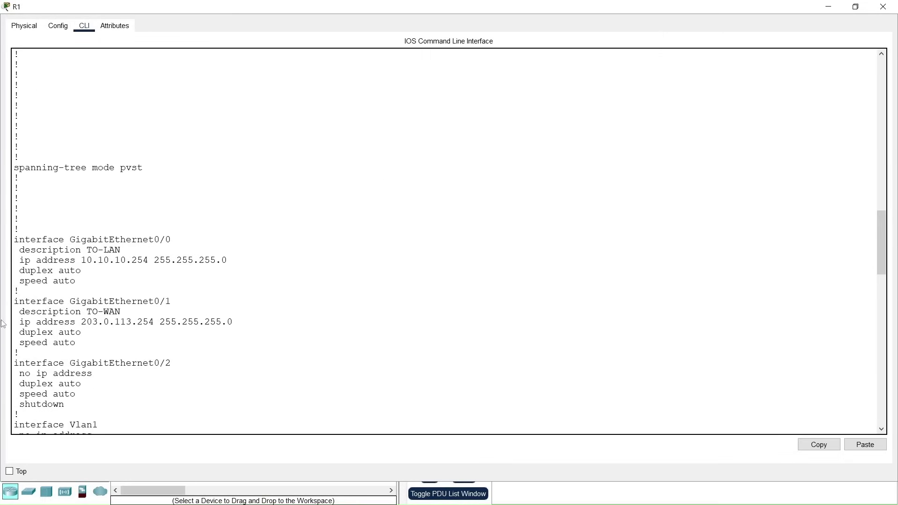
left_click_drag(18, 309, 237, 334)
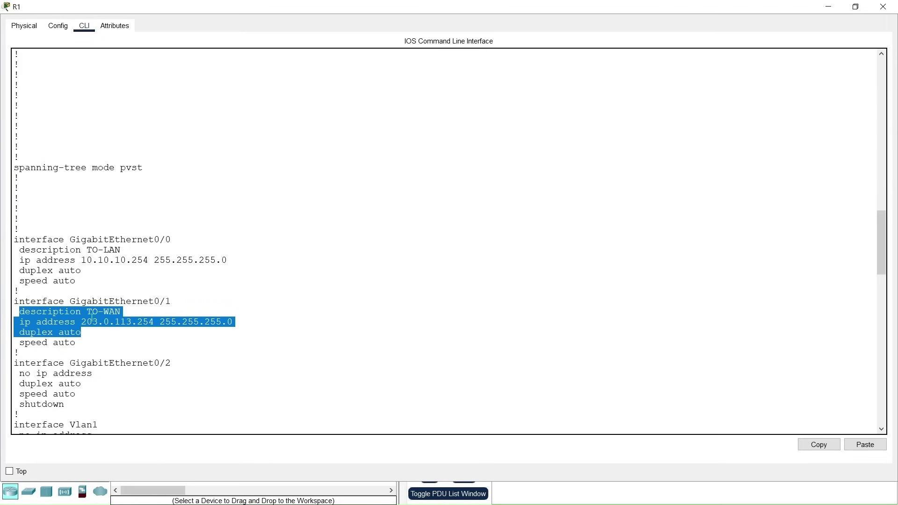
left_click_drag(83, 321, 156, 321)
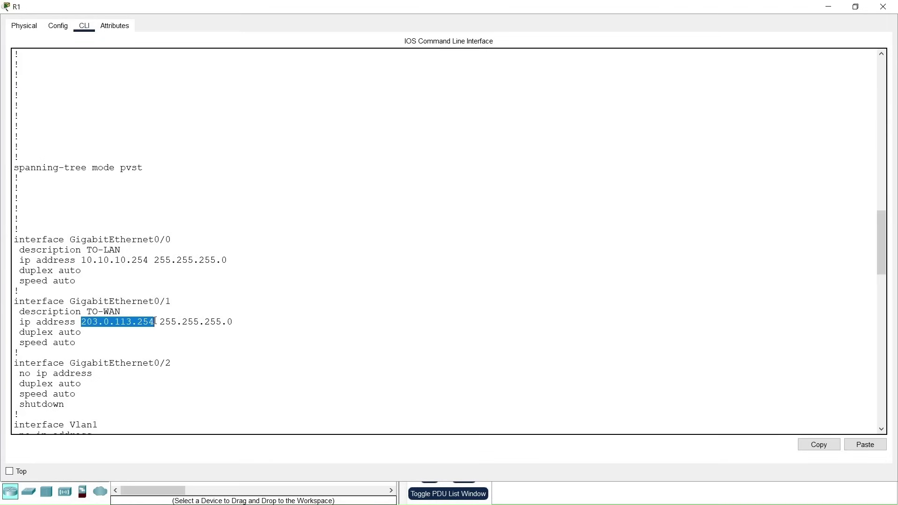
left_click_drag(881, 241, 887, 405)
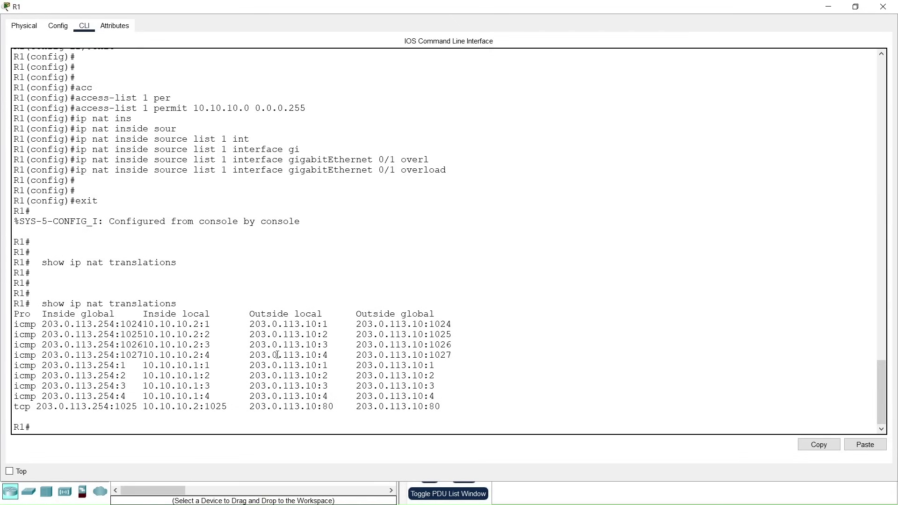
Step: Highlight PC0's and PC1's translated icmp and tcp rows in the NAT table, then close R1's console
left_click_drag(145, 326, 201, 366)
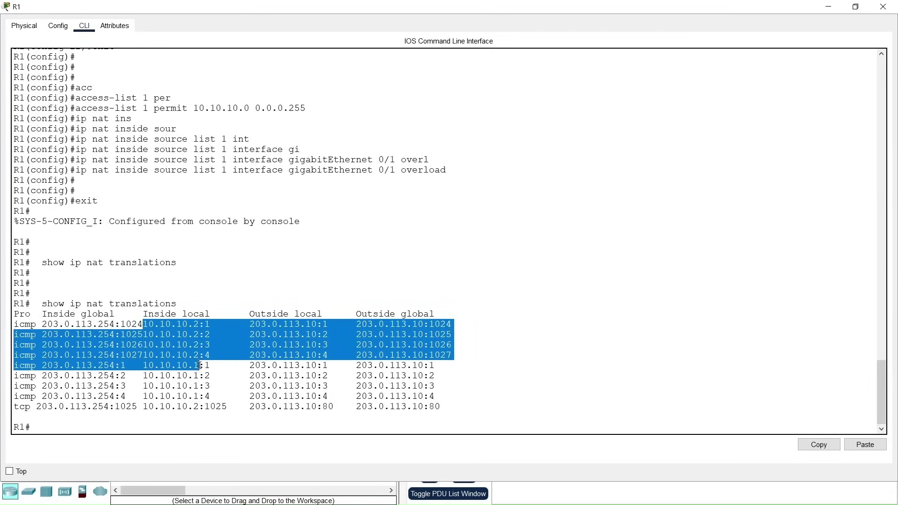
left_click(190, 333)
left_click_drag(435, 366, 205, 366)
left_click_drag(41, 366, 137, 406)
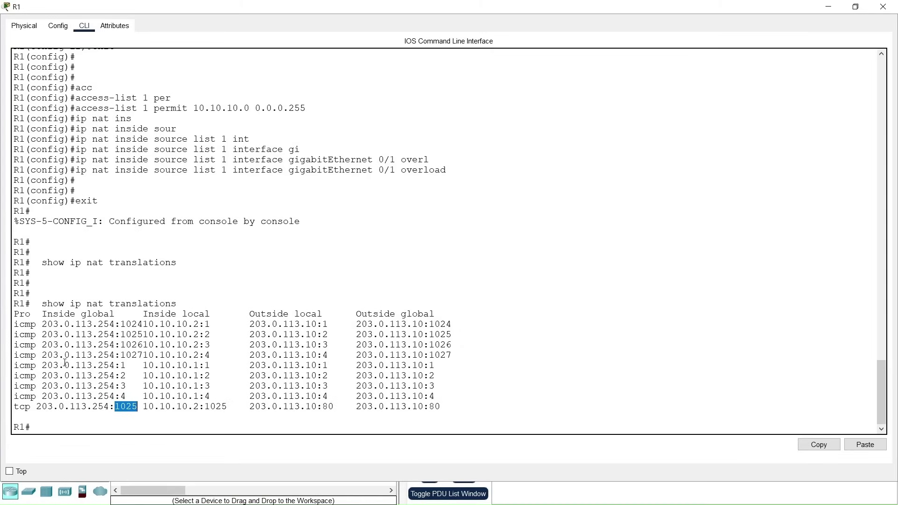
left_click_drag(43, 366, 130, 395)
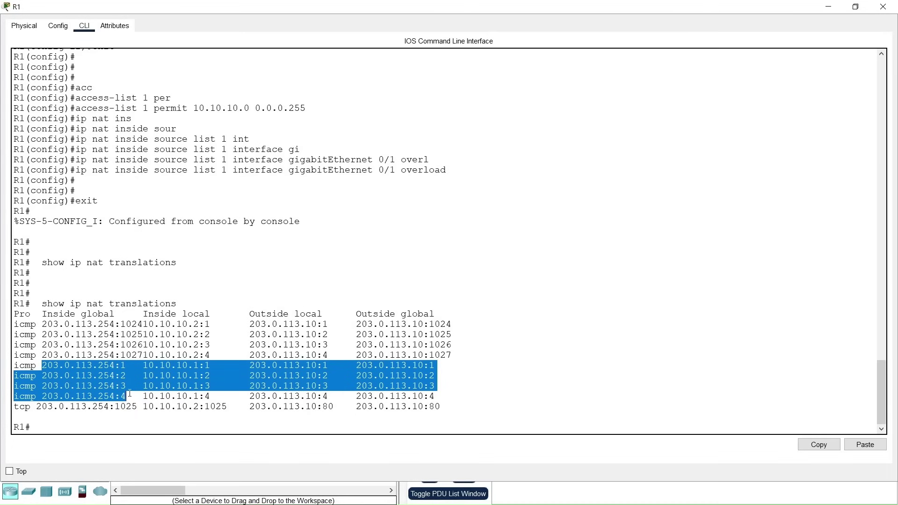
left_click_drag(146, 314, 219, 393)
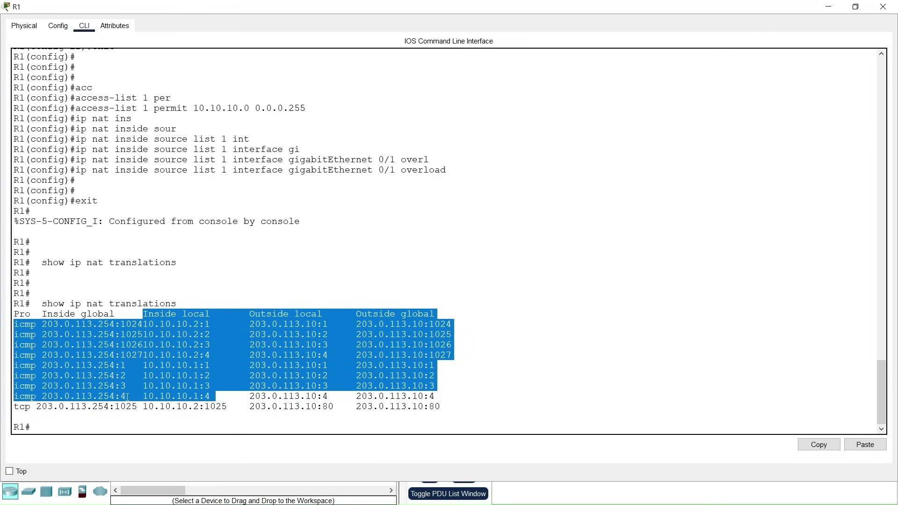
triple_click(128, 396)
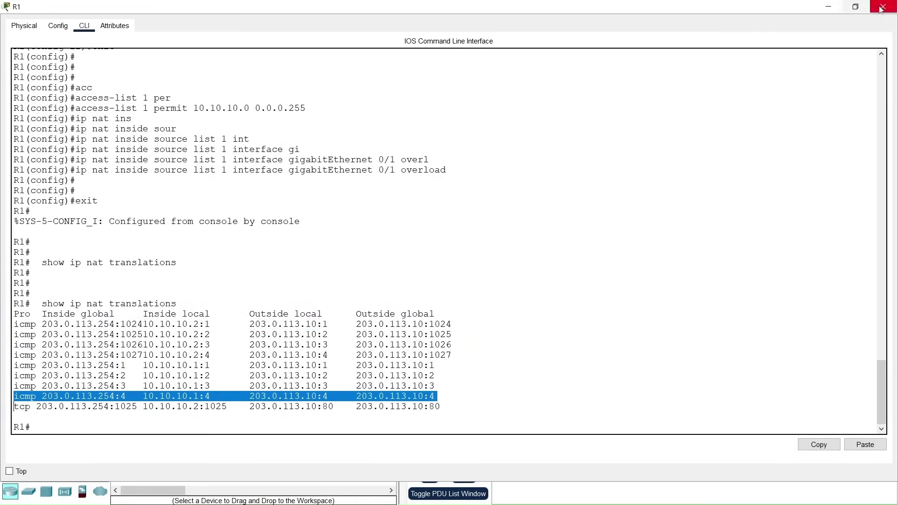
left_click(878, 10)
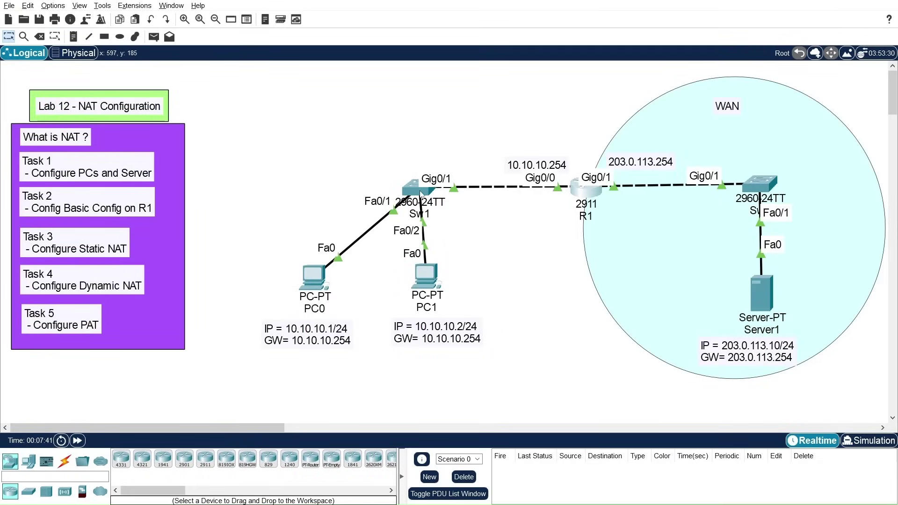
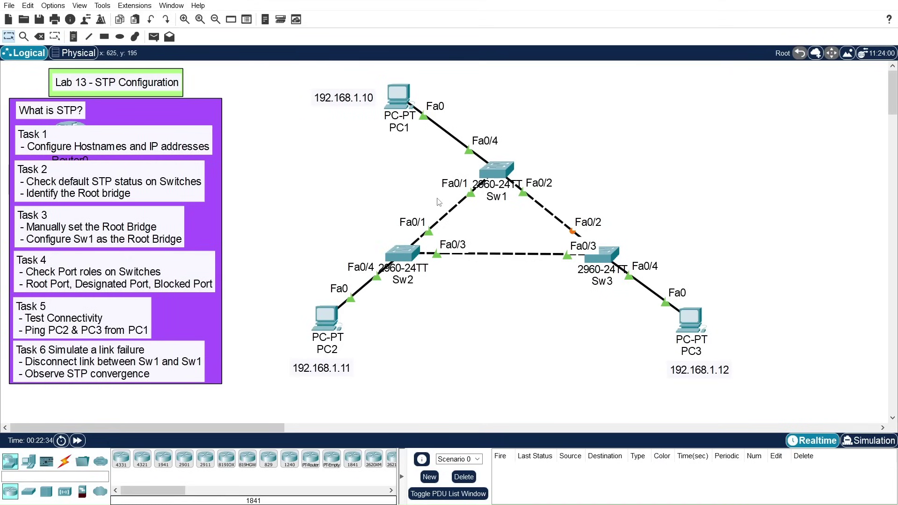
left_click_drag(435, 198, 471, 224)
left_click_drag(262, 84, 795, 344)
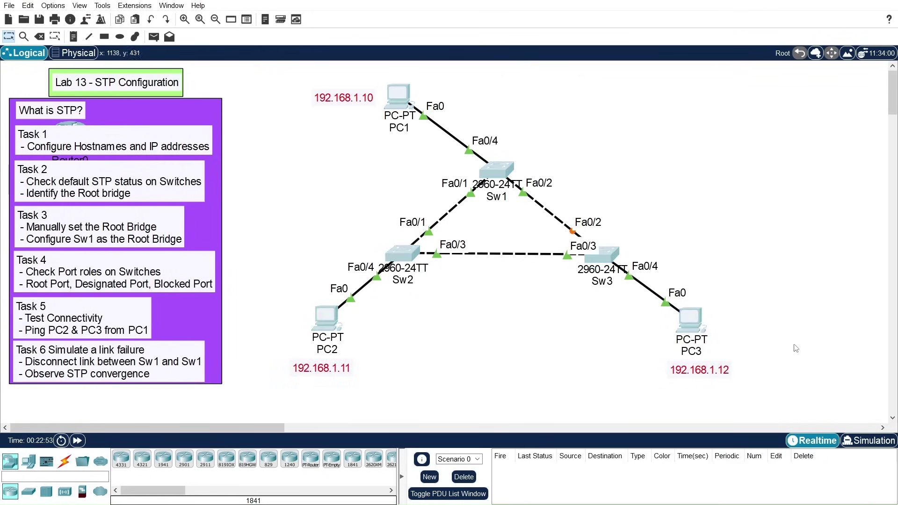
left_click(760, 235)
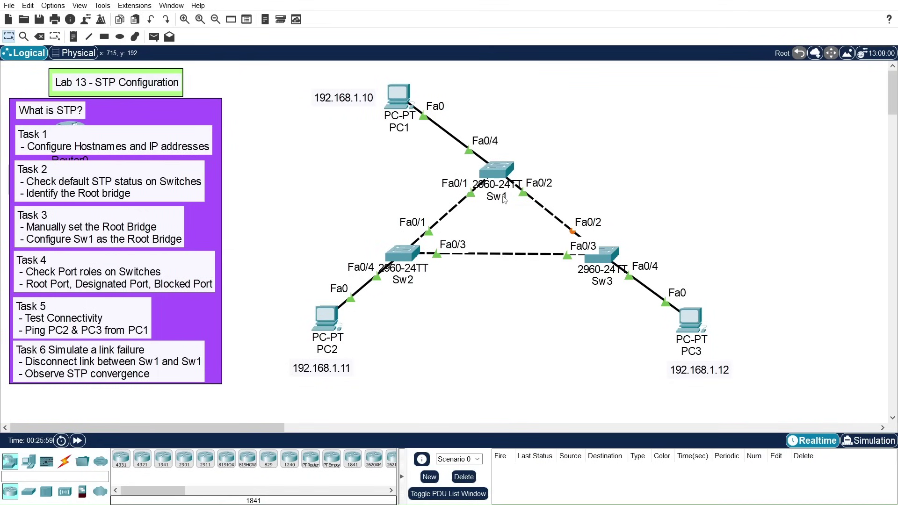
mouse_move(498, 198)
left_click_drag(428, 200, 476, 223)
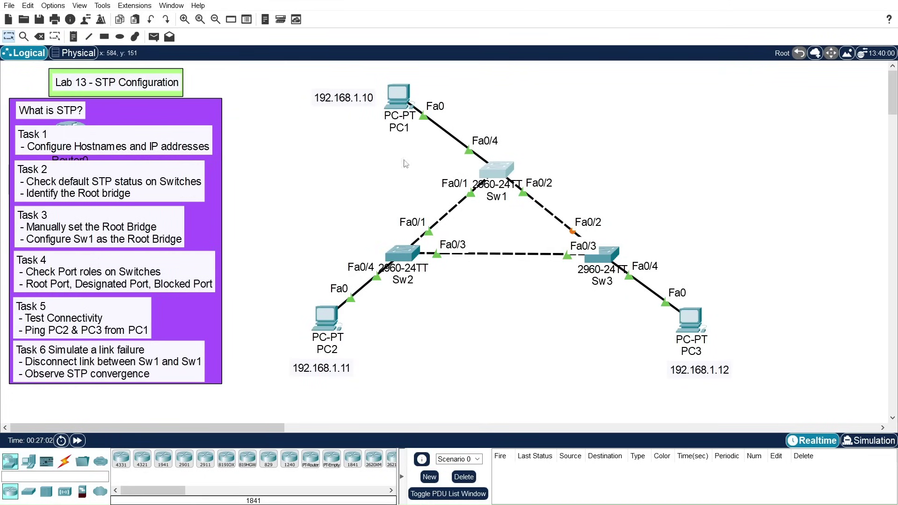
left_click(500, 174)
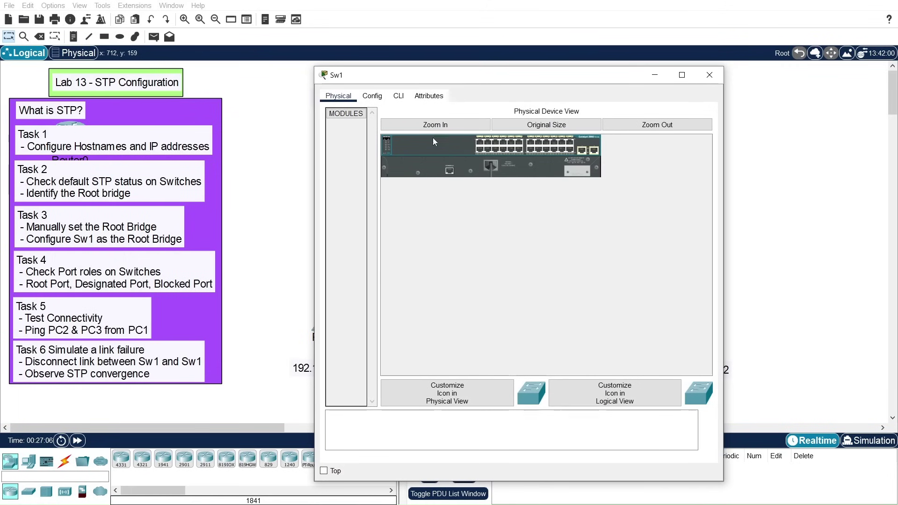
left_click(398, 96)
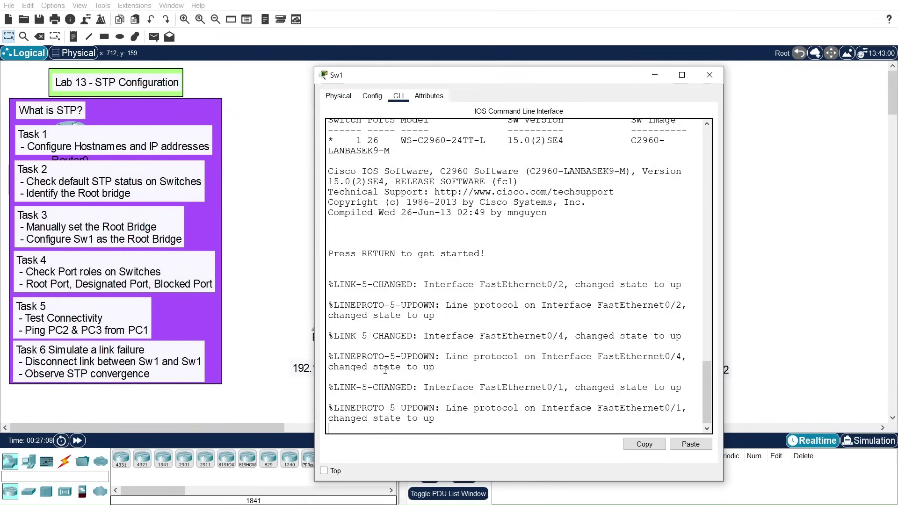
key("Return")
key("Return")
key("Return")
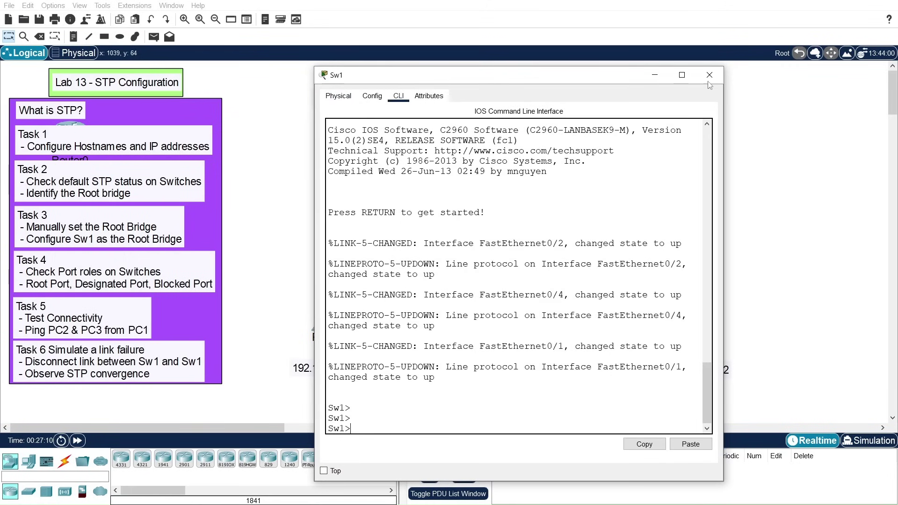
left_click(710, 76)
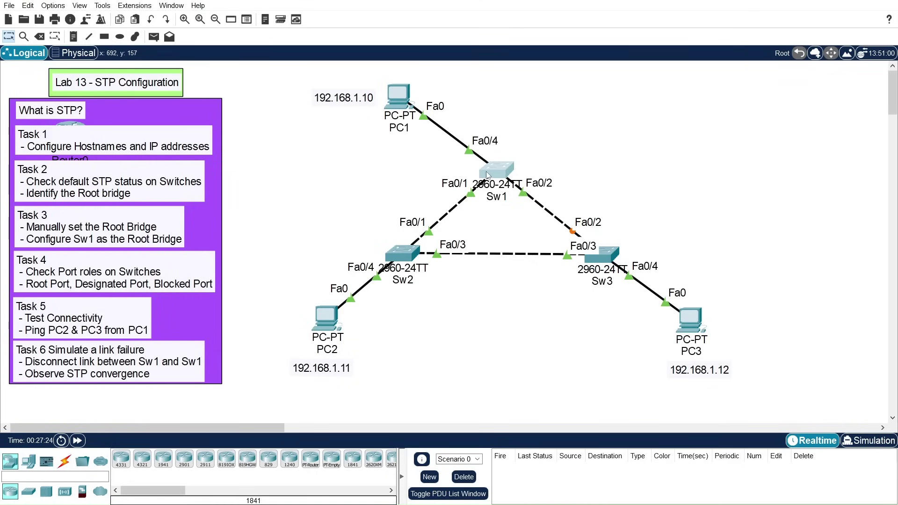
Step: On Sw1's console, enter privileged mode and run show spanning-tree
left_click(507, 171)
left_click_drag(513, 79, 730, 16)
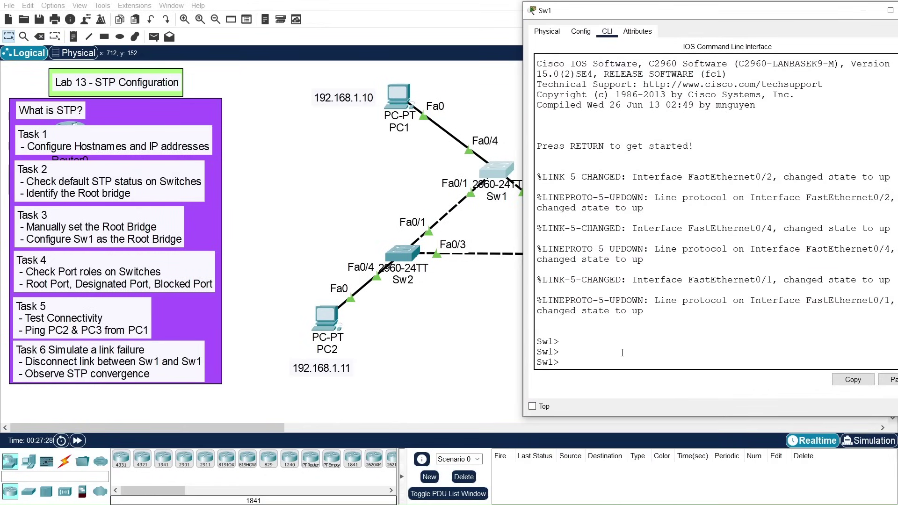
type("en")
key("Return")
key("Return")
key("Return")
key("Return")
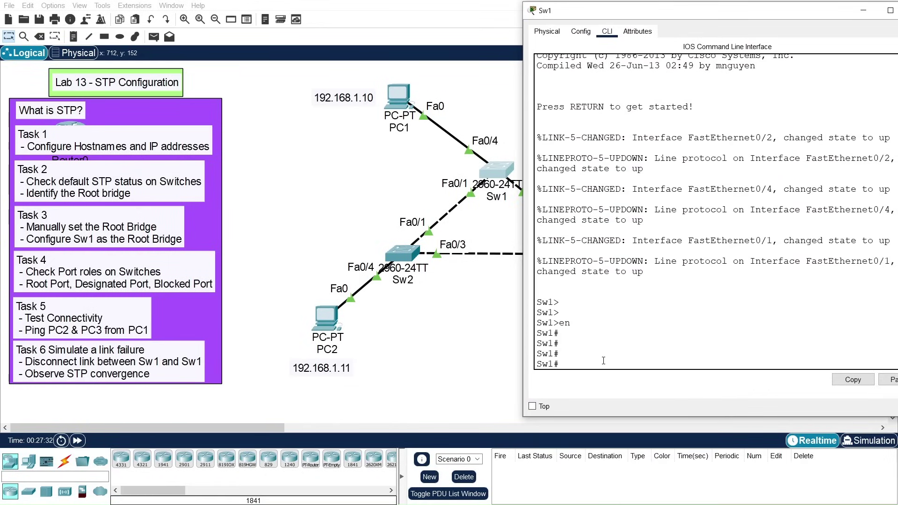
type("show span")
key("Tab")
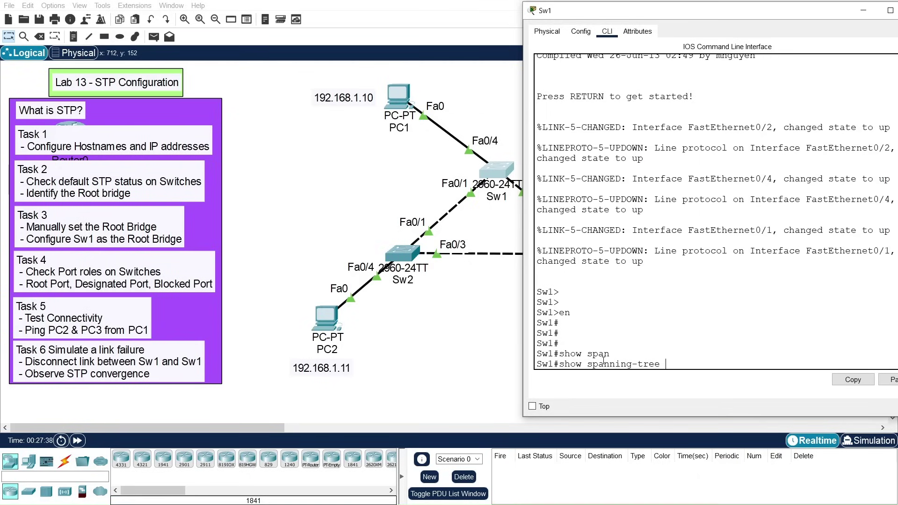
key("Return")
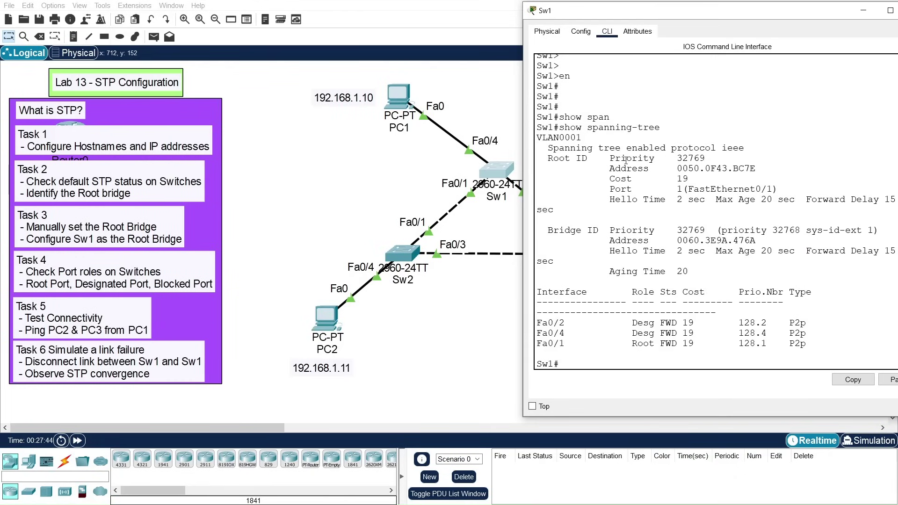
Step: Highlight Sw1's Root ID: priority 32769, address 0050.0F43.BC7E, cost 19, root port Fa0/1
left_click_drag(610, 159, 707, 158)
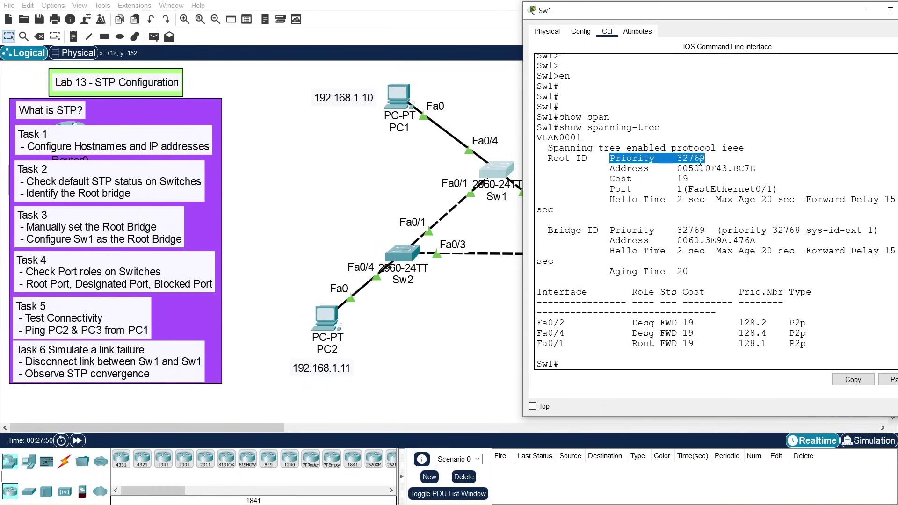
left_click_drag(610, 168, 759, 166)
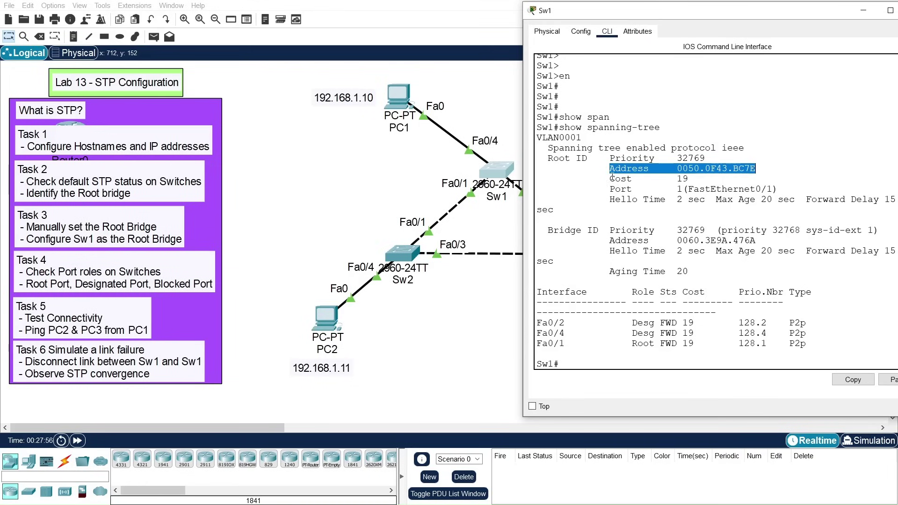
left_click_drag(610, 178, 696, 176)
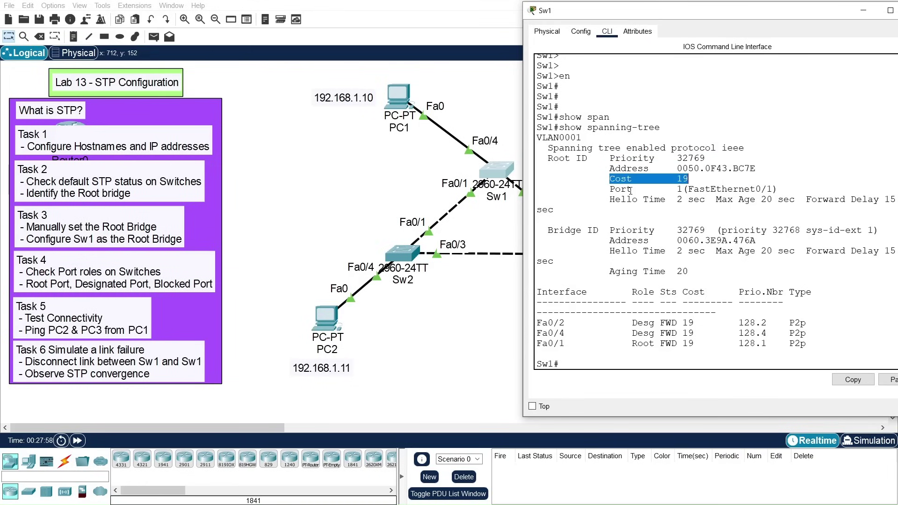
left_click_drag(612, 190, 762, 190)
left_click_drag(547, 158, 733, 201)
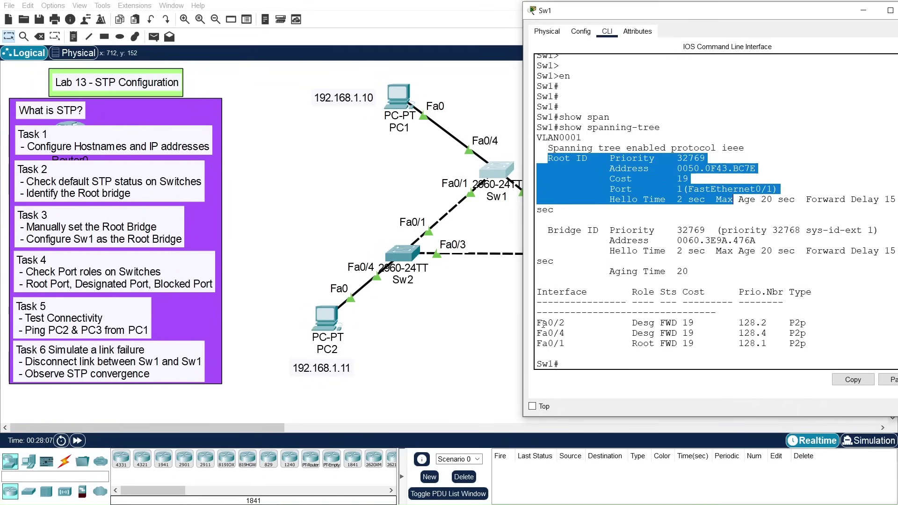
Step: Highlight Sw1's port roles and own bridge ID 0060.3E9A.476A, then close its console
left_click_drag(537, 322, 807, 345)
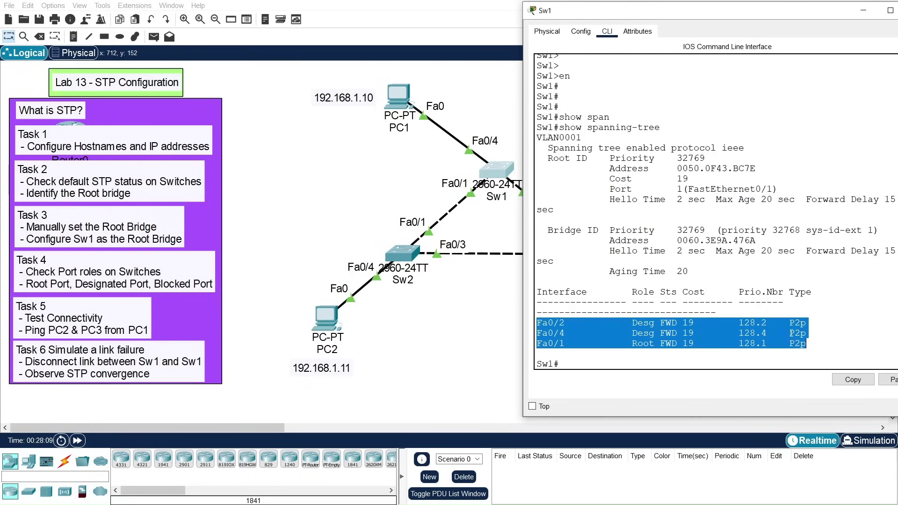
left_click_drag(543, 323, 577, 333)
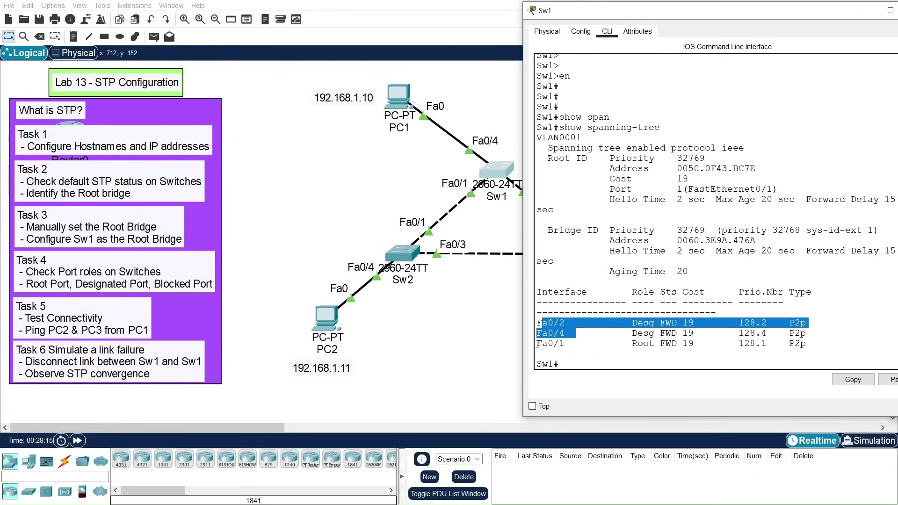
left_click_drag(538, 344, 809, 343)
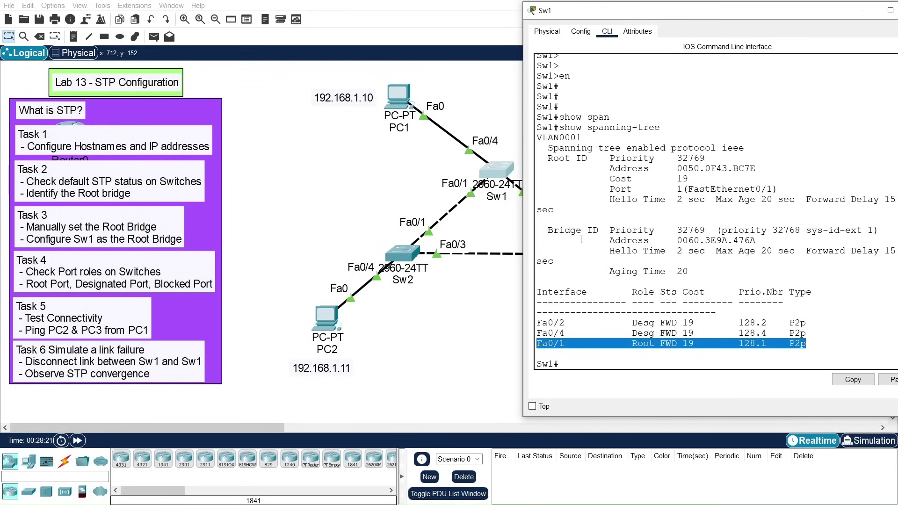
left_click_drag(549, 230, 756, 240)
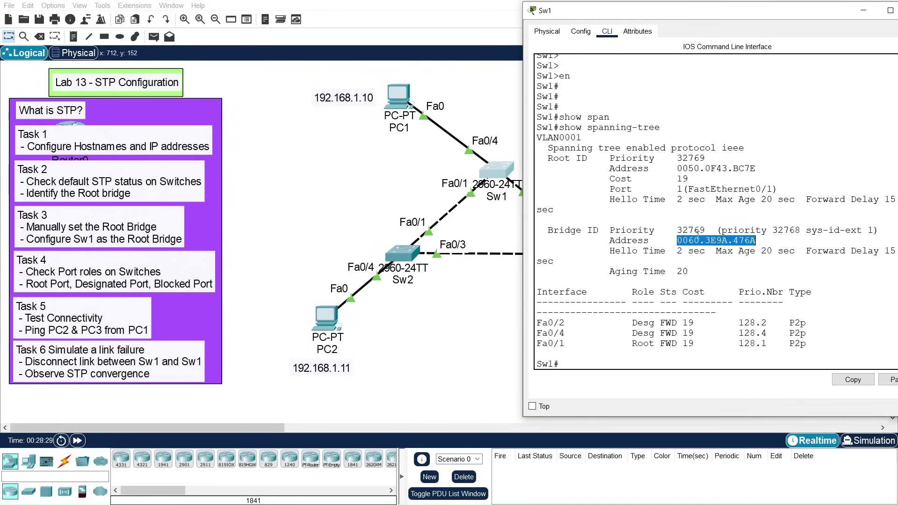
left_click_drag(678, 230, 705, 230)
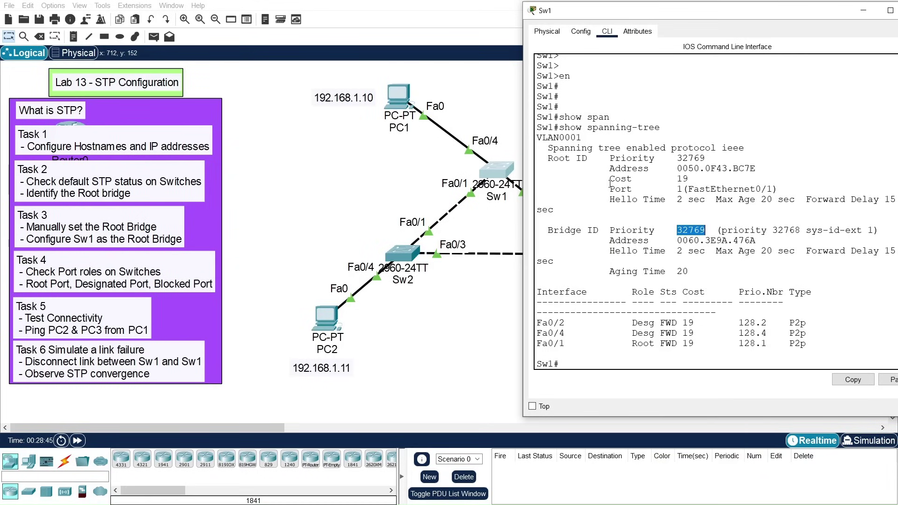
left_click_drag(781, 12, 717, 12)
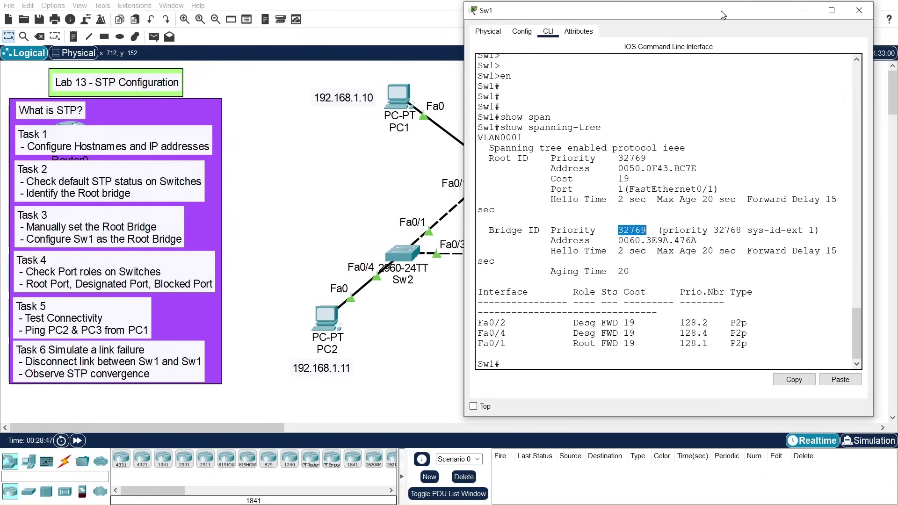
left_click(855, 16)
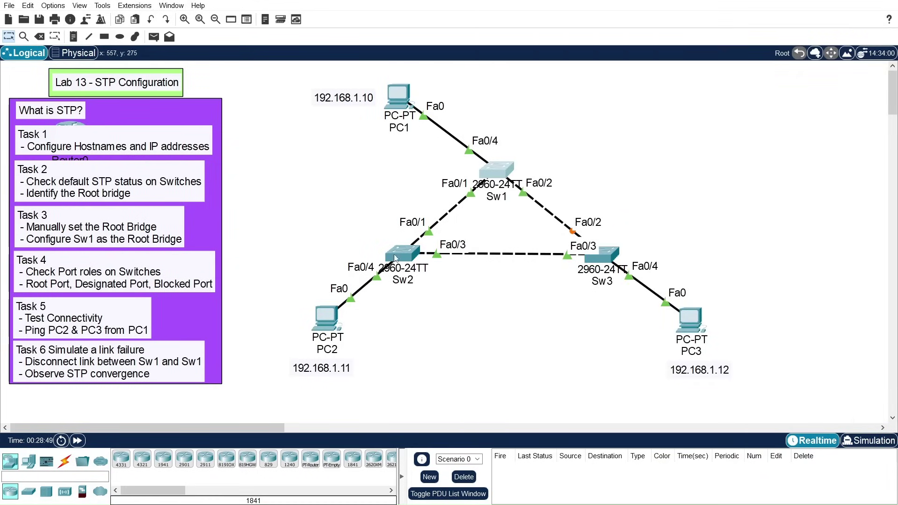
left_click(402, 253)
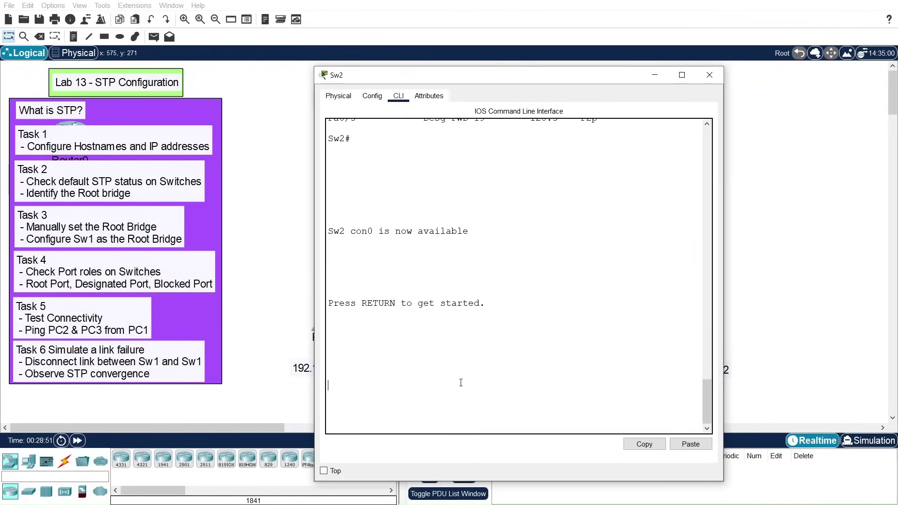
Step: On Sw2's console, enter privileged mode and run show spanning-tree
key("Return")
key("Return")
key("Return")
type("en")
key("Return")
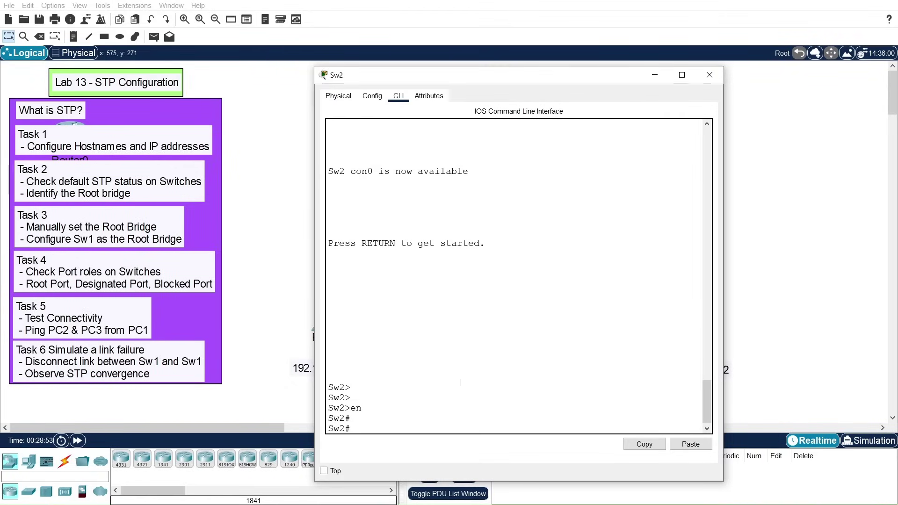
type("show span")
key("Tab")
key("Return")
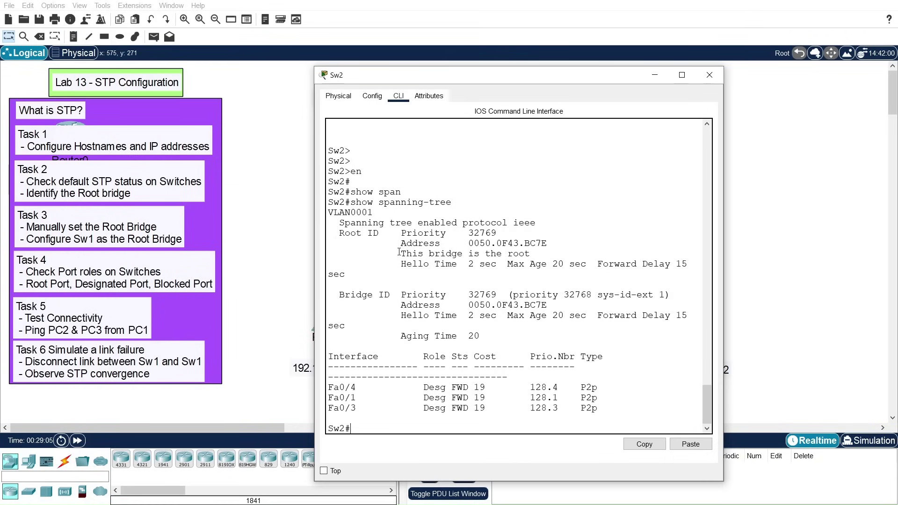
Step: Highlight Sw2 as root with priority 32769 and its designated forwarding ports, then close the window
left_click_drag(402, 254, 534, 254)
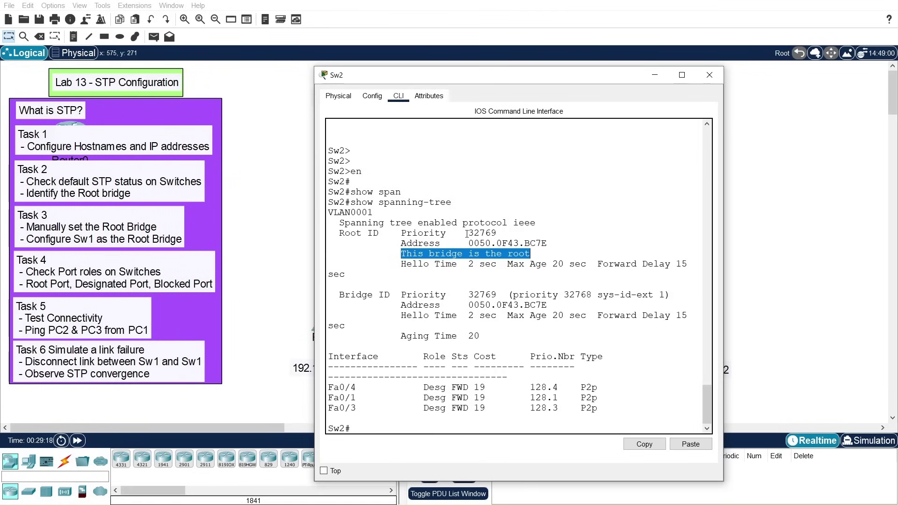
left_click_drag(469, 233, 497, 233)
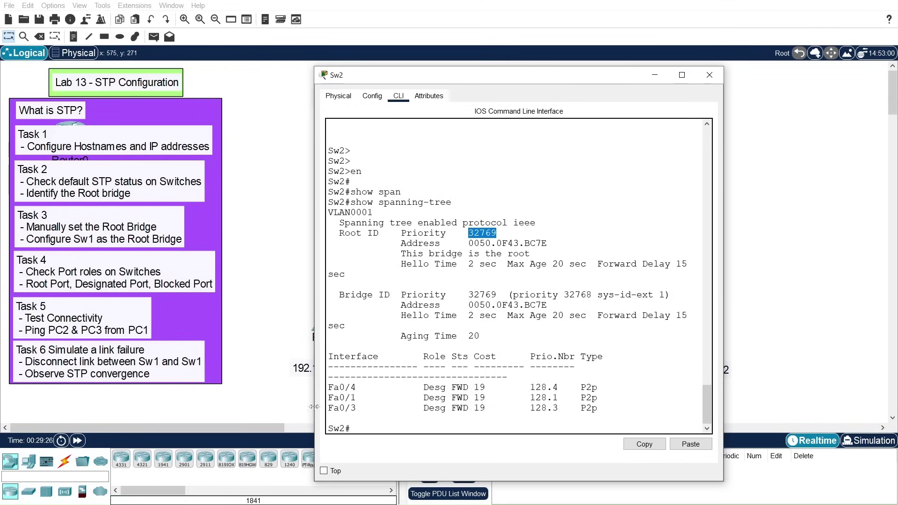
left_click_drag(330, 388, 598, 409)
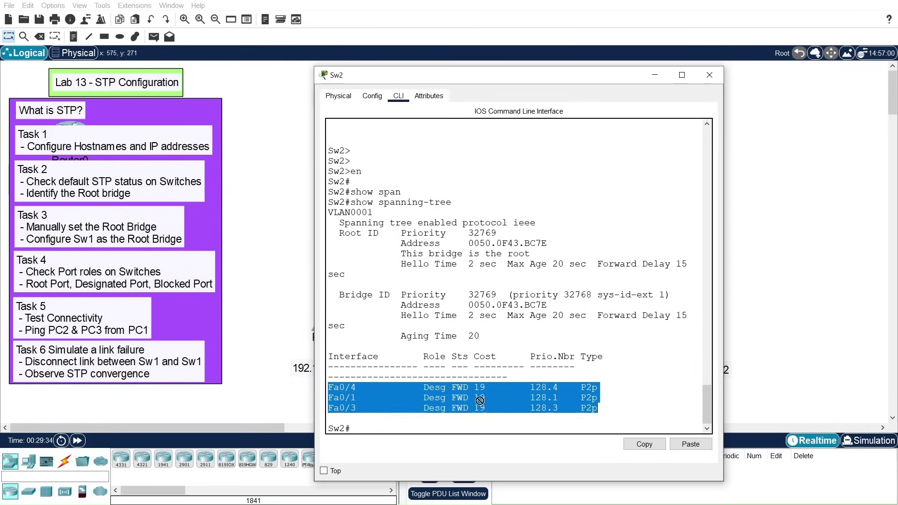
left_click(710, 75)
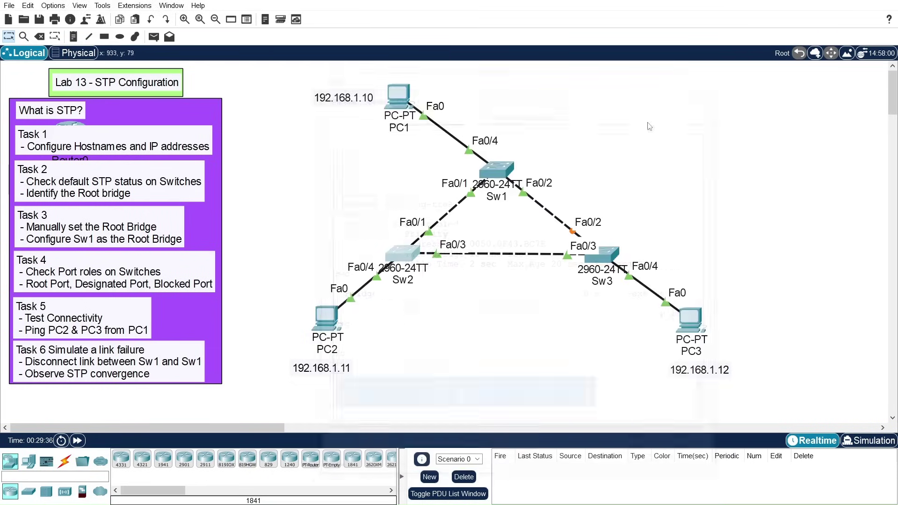
Step: Open Sw3's CLI, enter privileged mode and run show spanning-tree
left_click(606, 251)
left_click(397, 96)
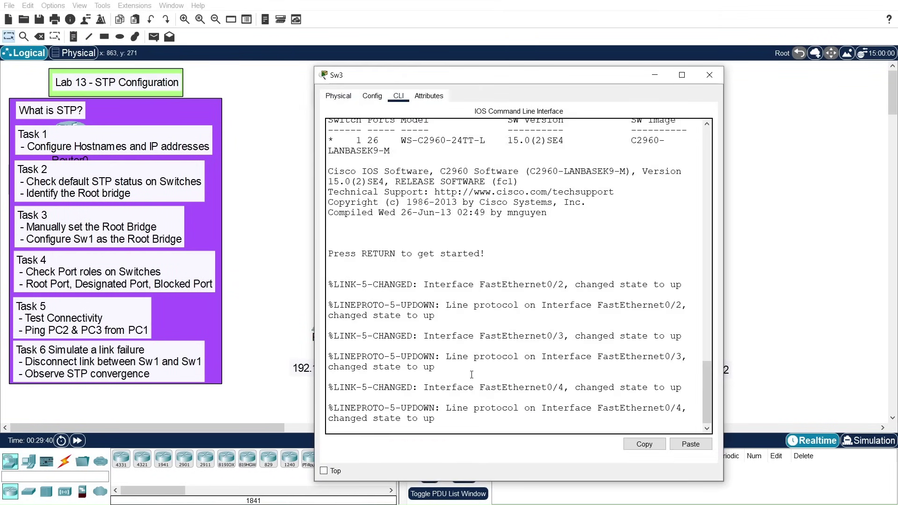
key("Return")
key("Return")
key("Return")
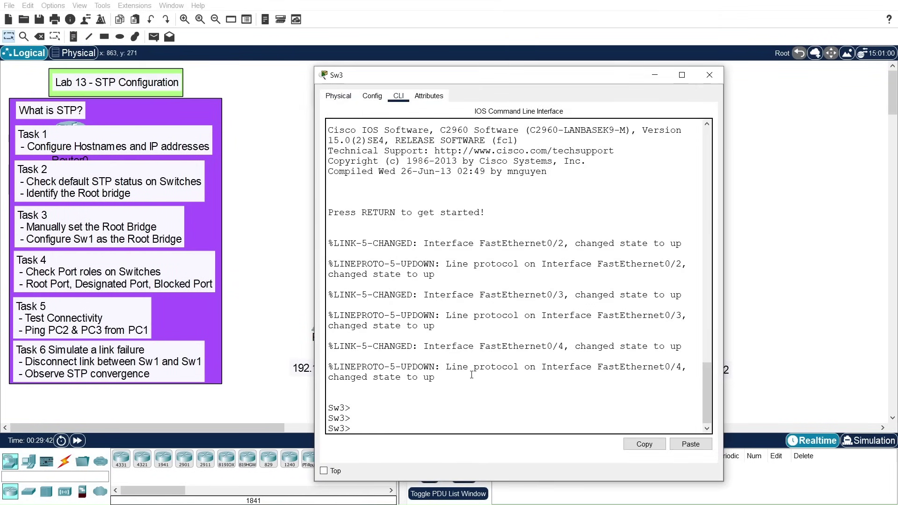
type("en")
key("Return")
key("Return")
type("sho")
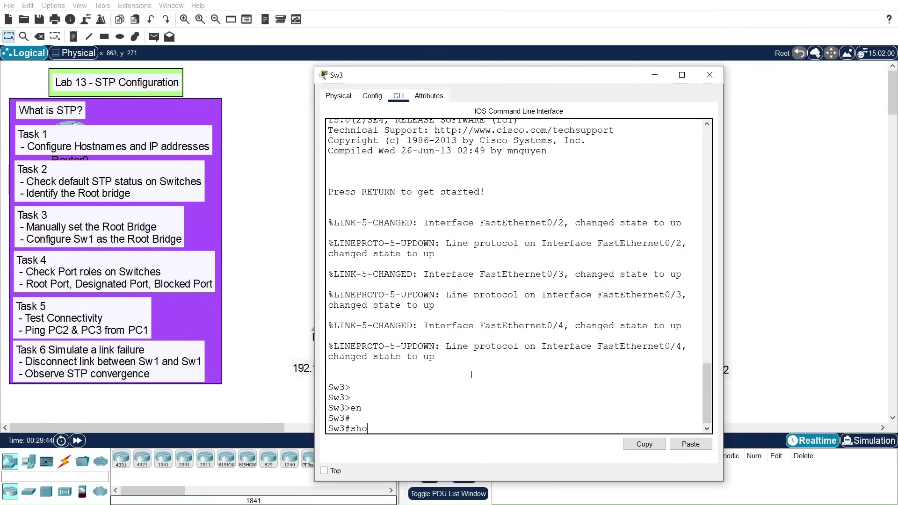
type("w span")
key("Tab")
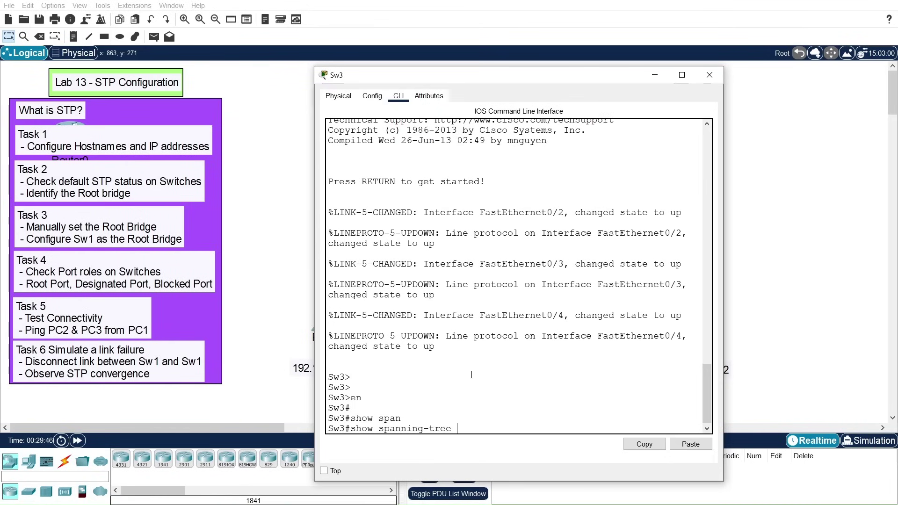
key("Return")
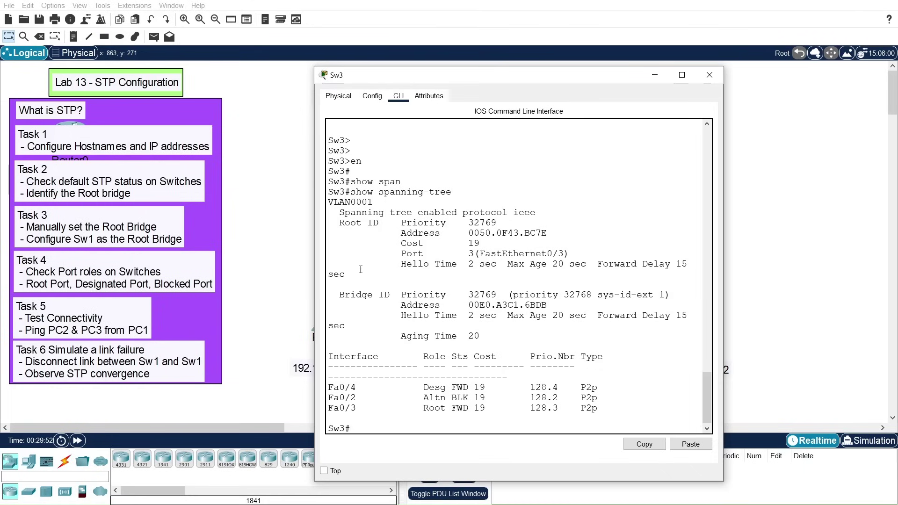
Step: Highlight Sw3's Root ID priority and the root address ending BC7E
left_click_drag(398, 224, 496, 224)
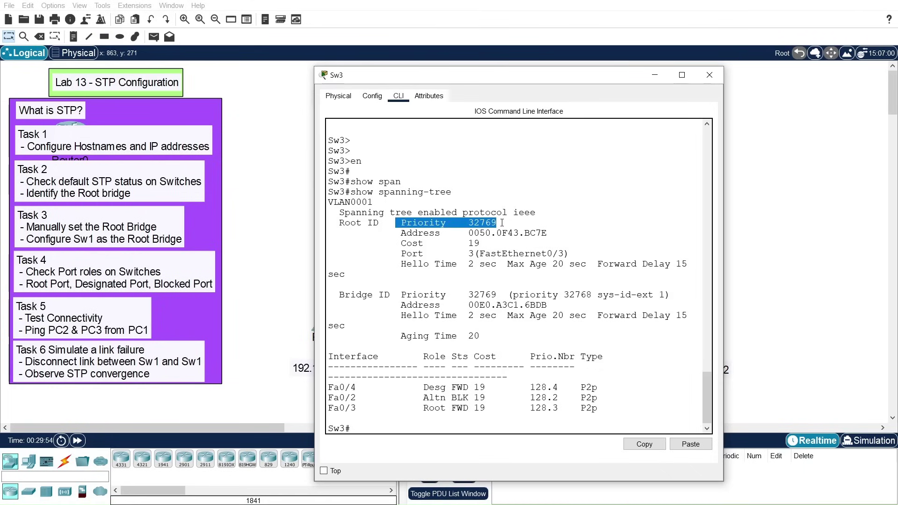
left_click_drag(397, 234, 562, 234)
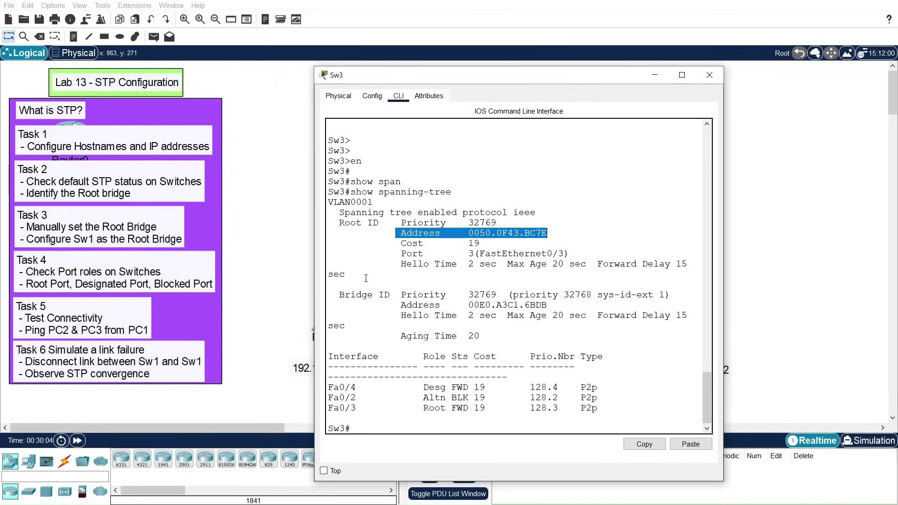
left_click(480, 233)
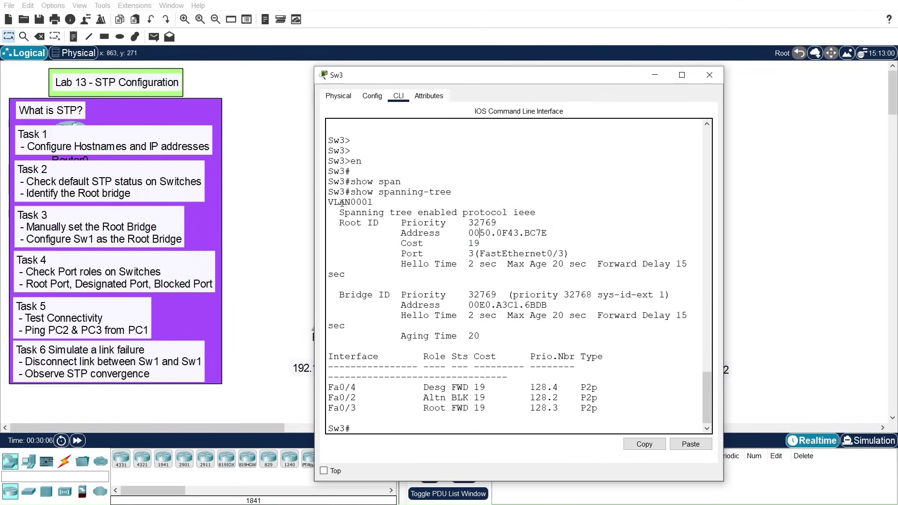
left_click_drag(334, 223, 561, 231)
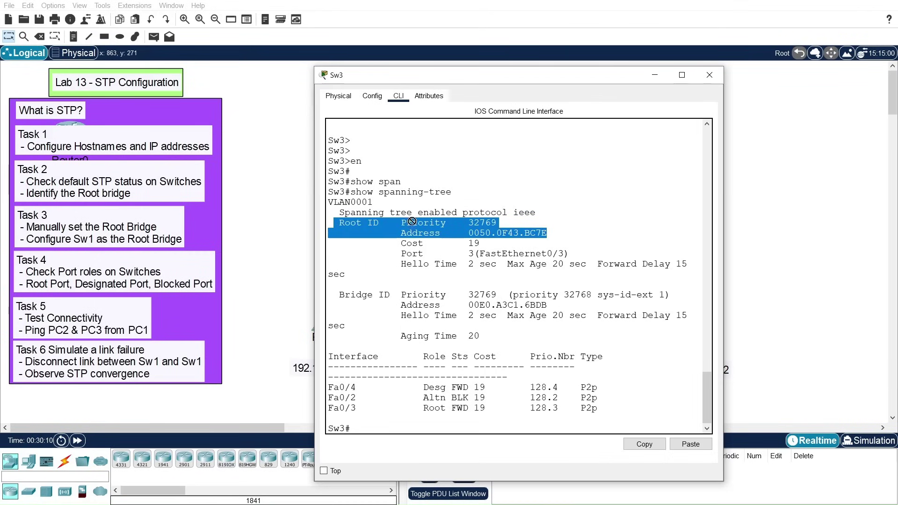
left_click_drag(547, 233, 527, 234)
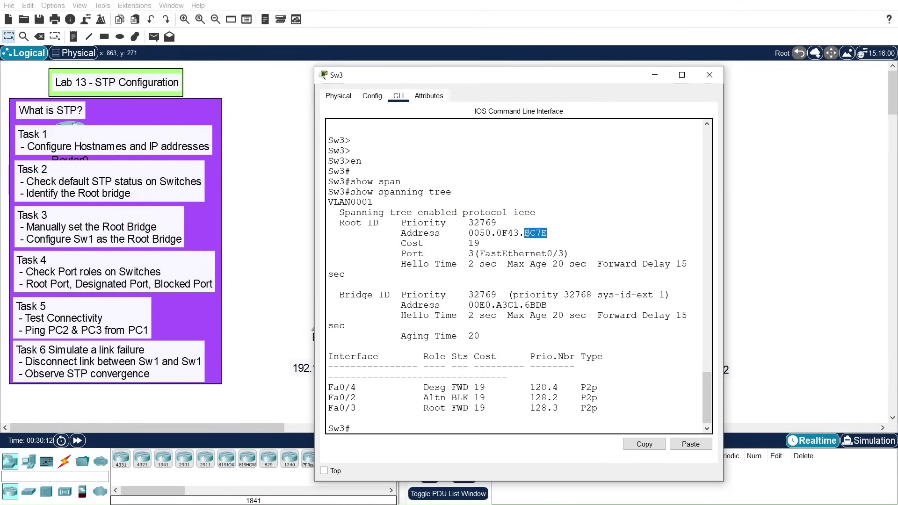
triple_click(528, 233)
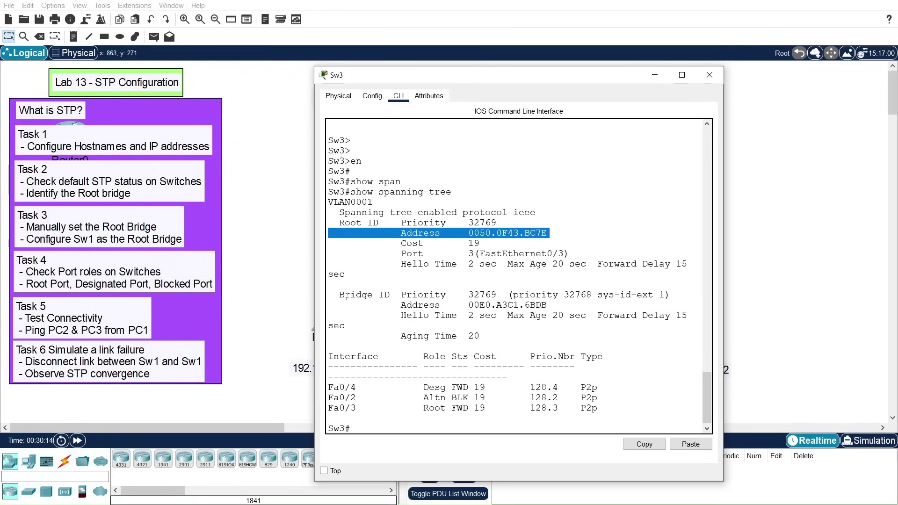
Step: Highlight Sw3's own bridge ID, Fa0/4 designated forwarding, and Fa0/2 blocking
left_click_drag(339, 295, 572, 314)
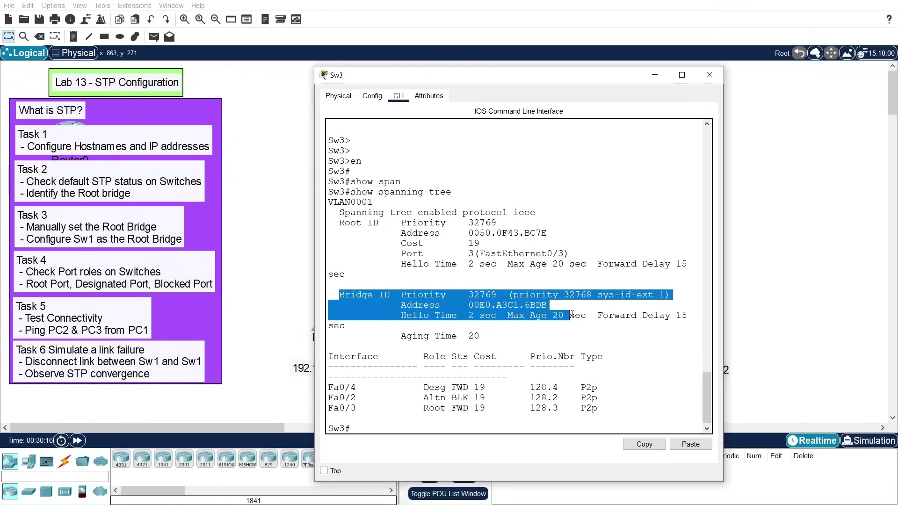
triple_click(470, 305)
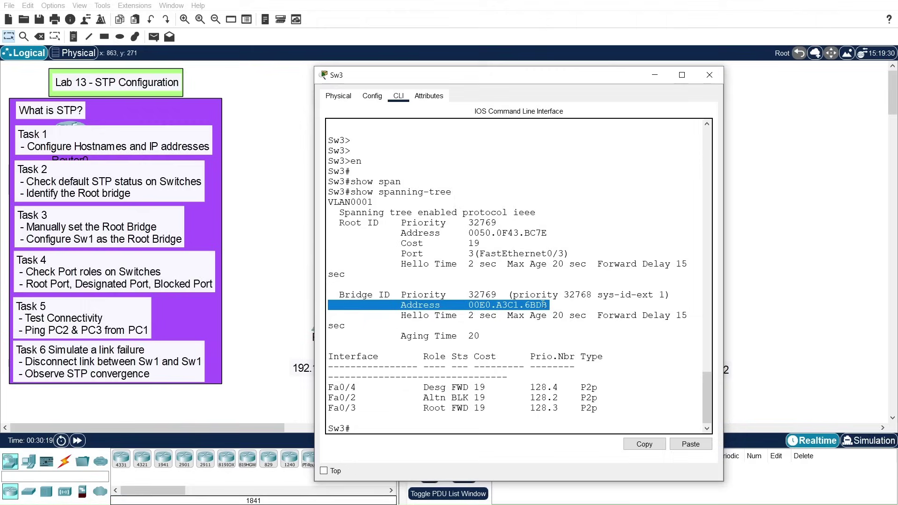
left_click(477, 316)
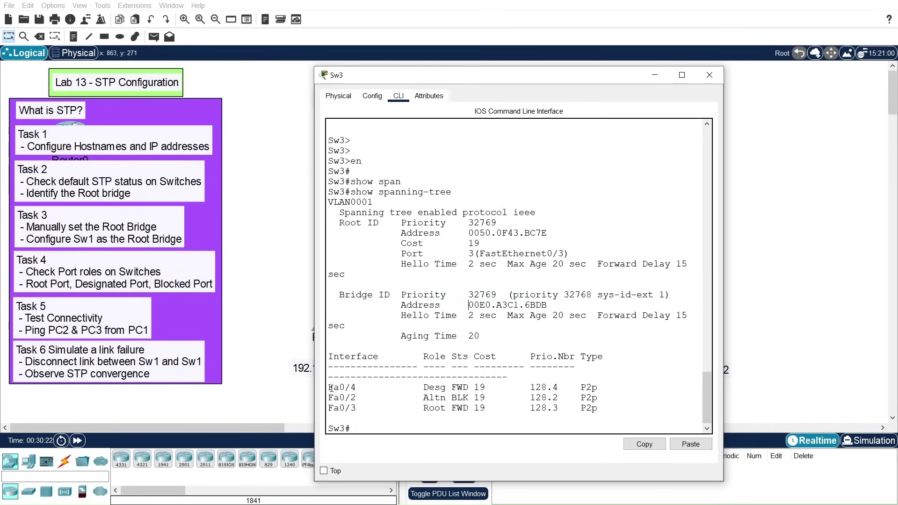
left_click_drag(331, 388, 474, 388)
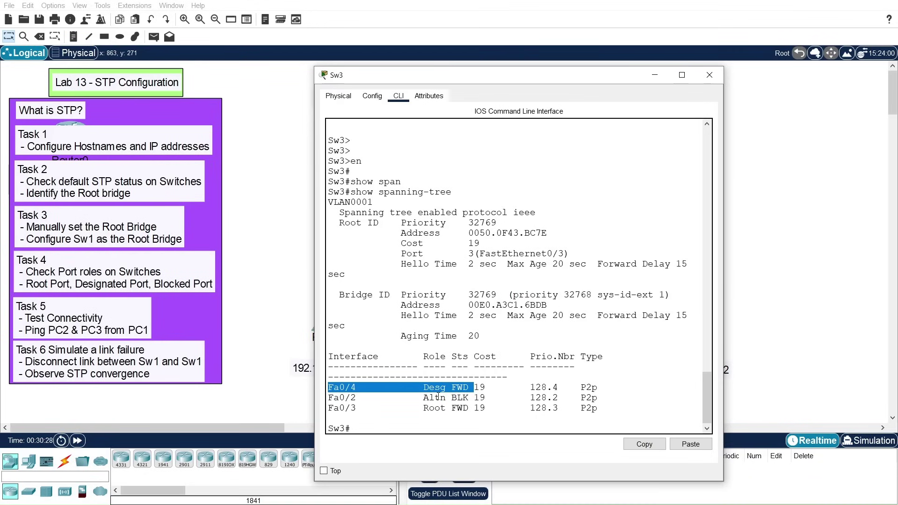
left_click_drag(452, 397, 469, 397)
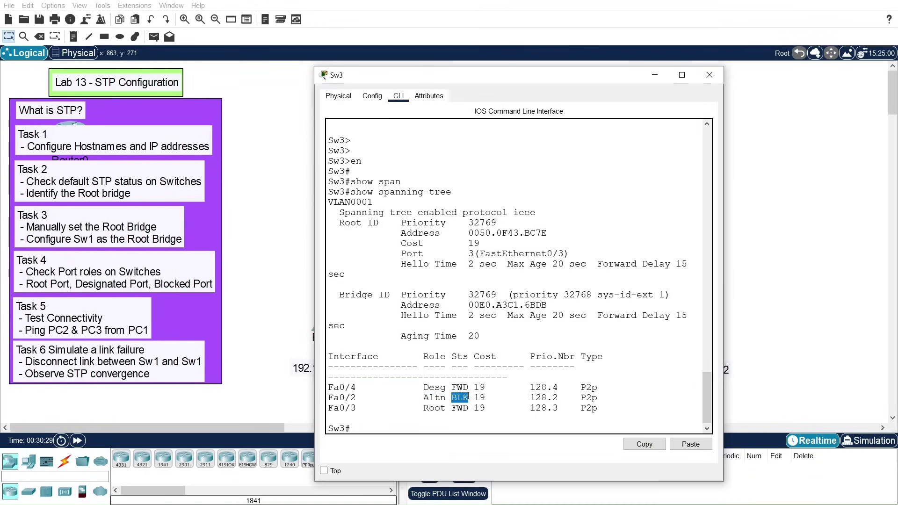
left_click_drag(487, 76, 260, 50)
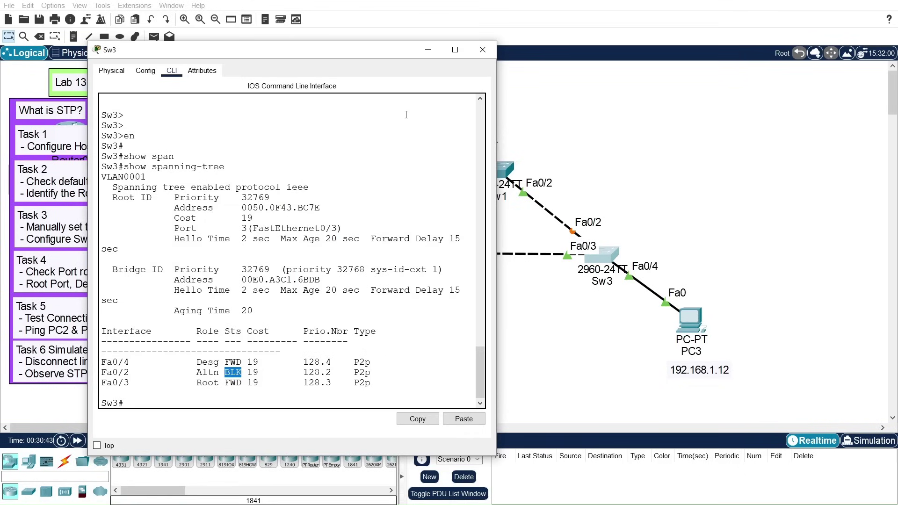
Step: Run show version on Sw2 and copy its base MAC address 00:50:0F:43:BC:7E
left_click(483, 50)
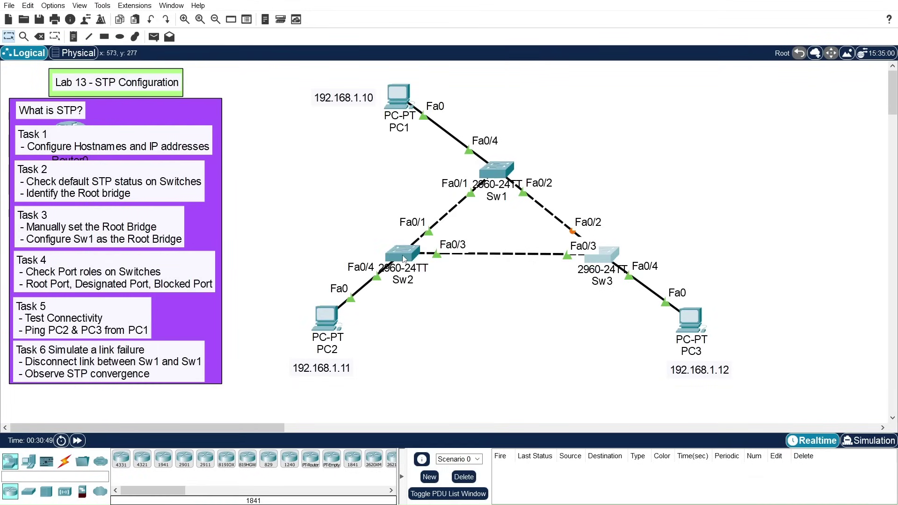
mouse_move(403, 255)
left_click(398, 251)
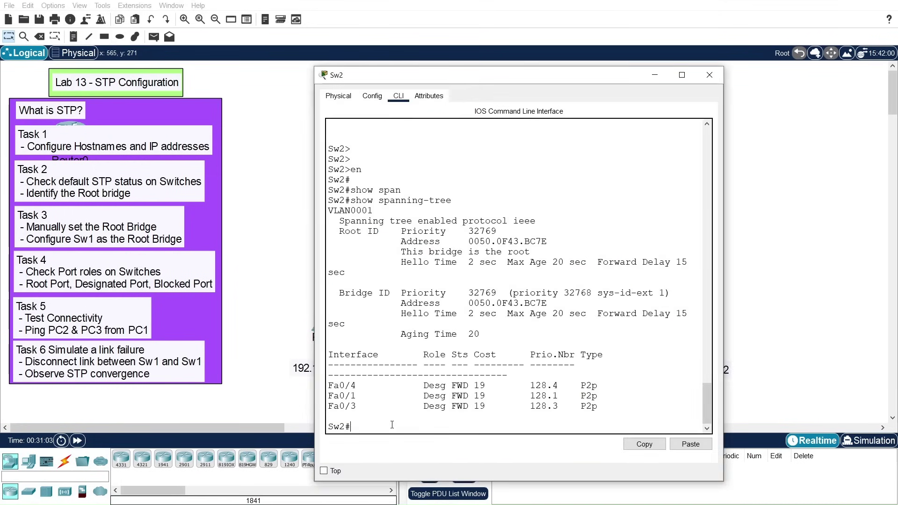
key("Return")
key("Return")
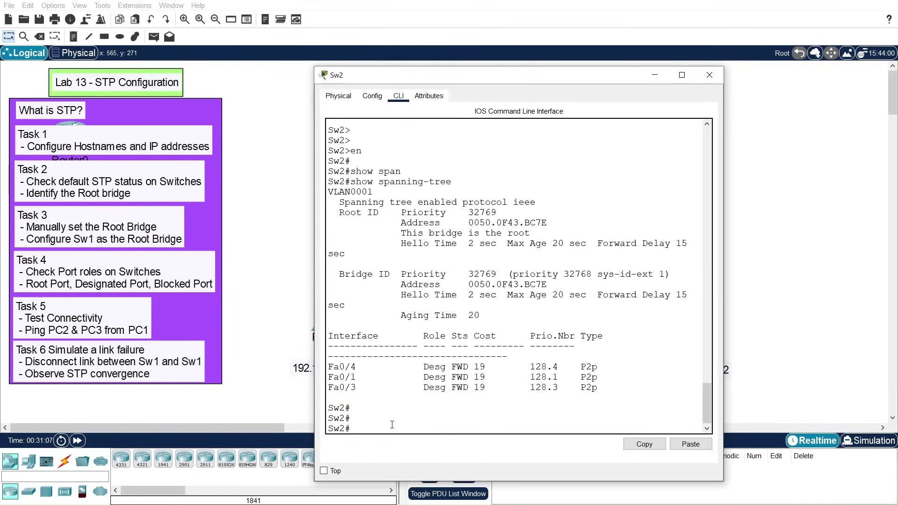
type("show vers")
key("Return")
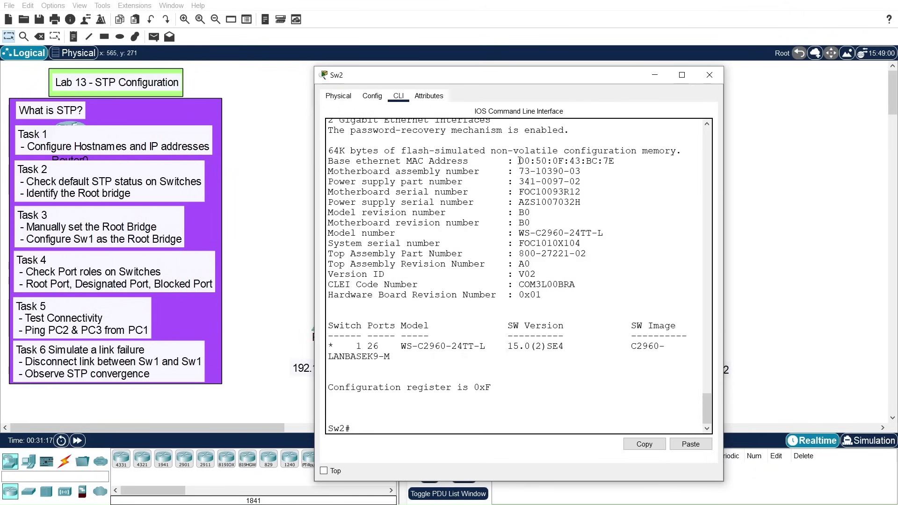
left_click_drag(517, 162, 614, 161)
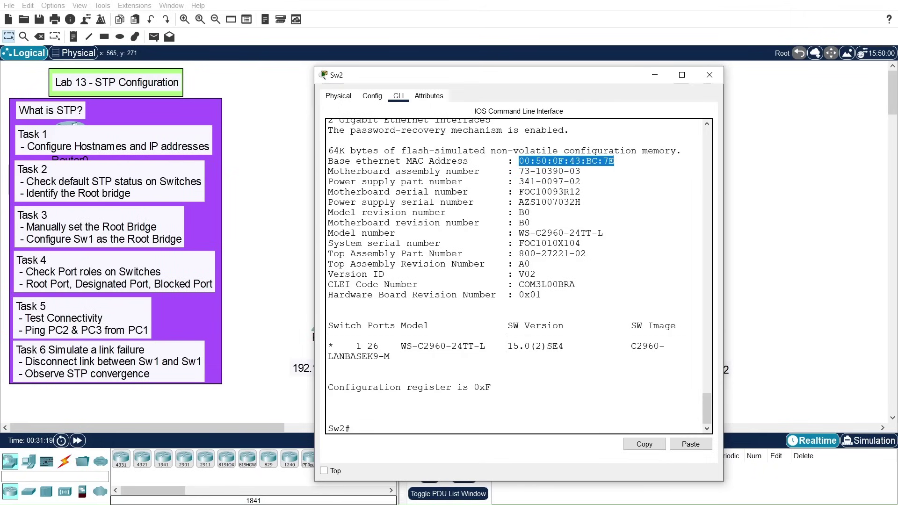
left_click(646, 444)
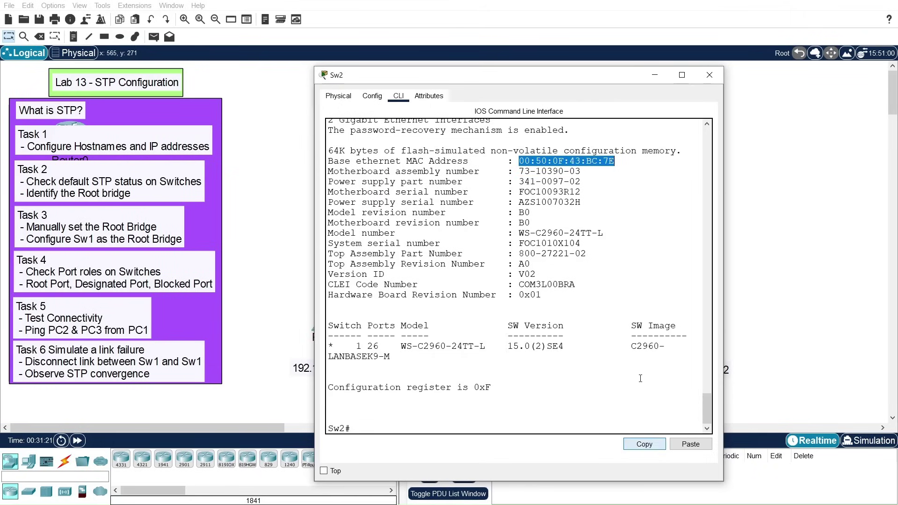
Step: Place a canvas note reading 'SW2 00:50:0F:43:BC:7E' at the topology's upper right
left_click_drag(594, 83, 231, 94)
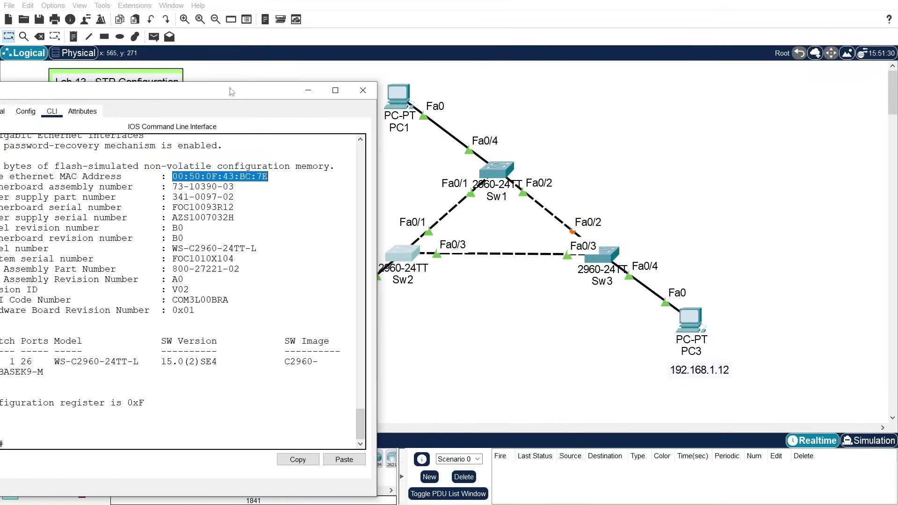
left_click(82, 38)
left_click(731, 110)
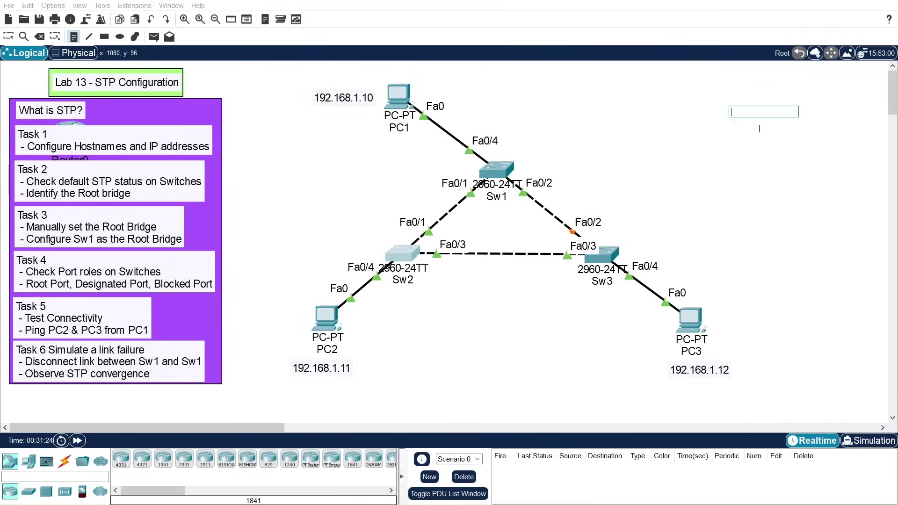
type("SW2")
key("ctrl+v")
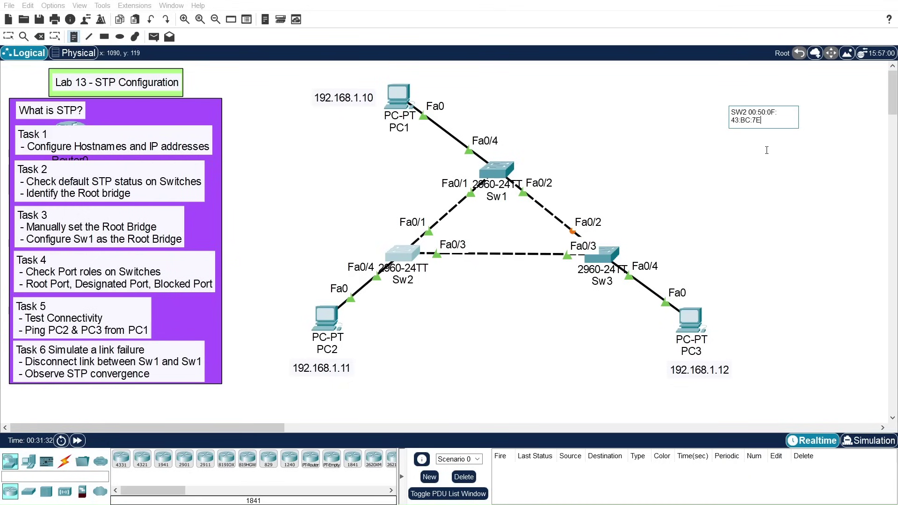
left_click(780, 160)
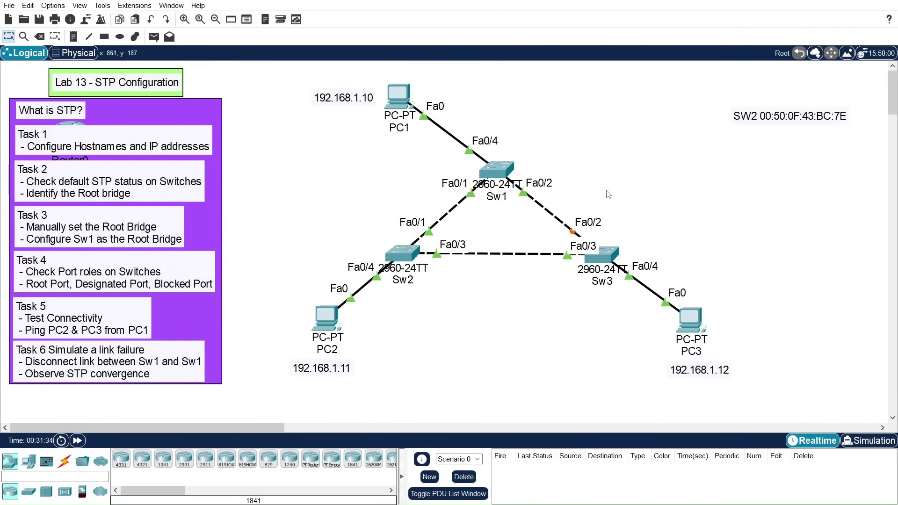
left_click(491, 170)
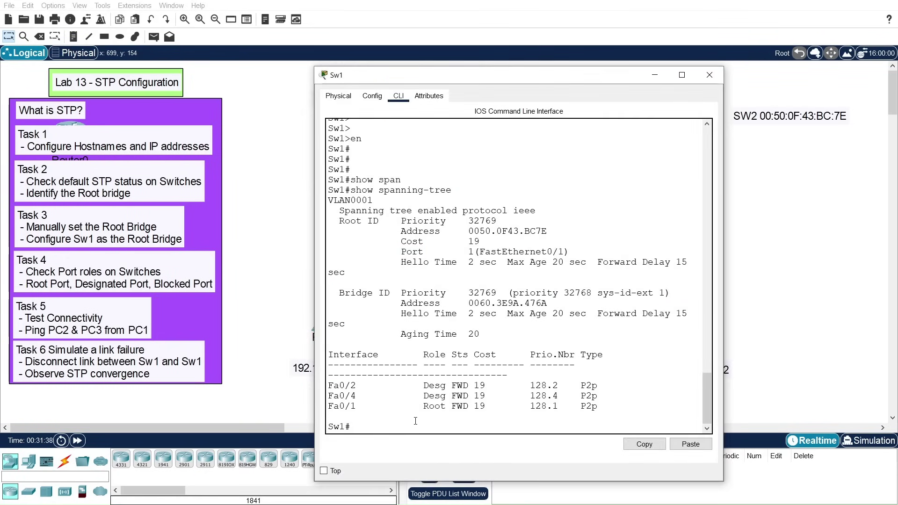
Step: Run show version on Sw1 and copy its base MAC address 00:60:3E:9A:47:6A
key("Return")
key("Return")
type("show v")
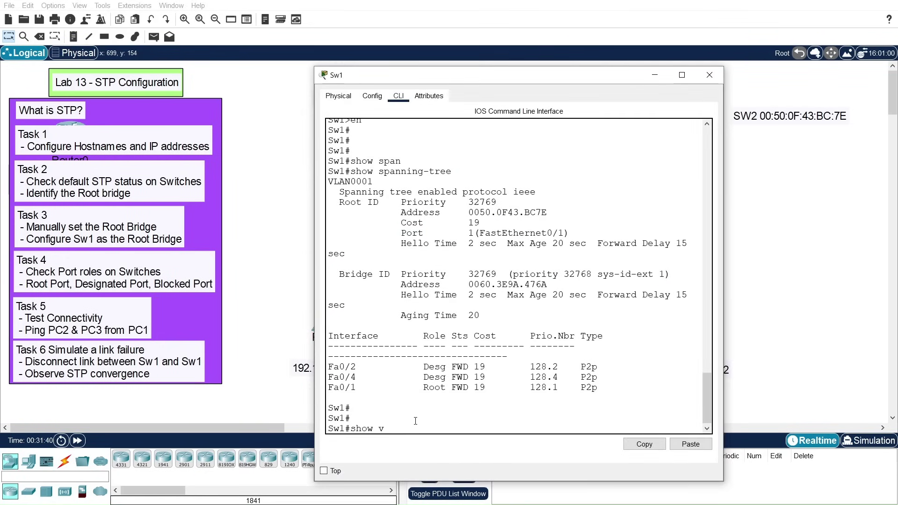
type("er")
key("Return")
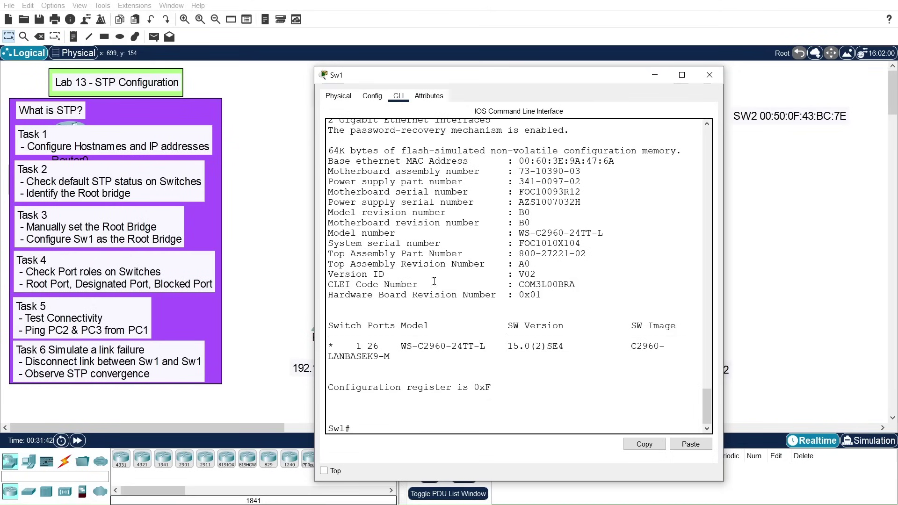
left_click_drag(520, 160, 616, 161)
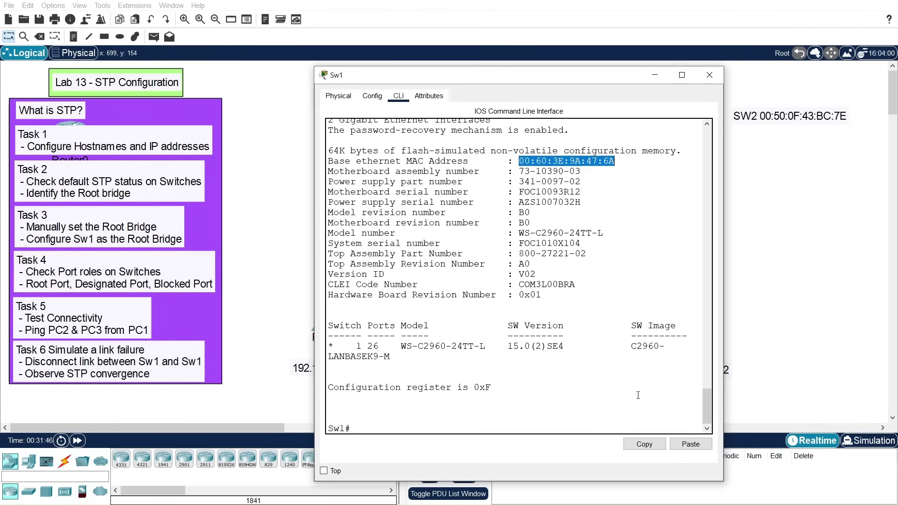
left_click(644, 444)
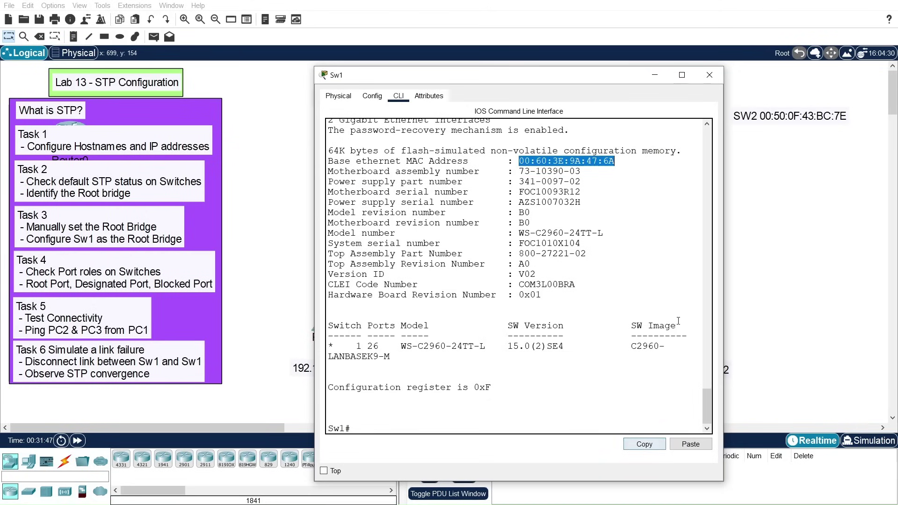
Step: Add a note 'SW1 00:60:3E:9A:47:6A' below the SW2 note on the canvas
left_click(654, 76)
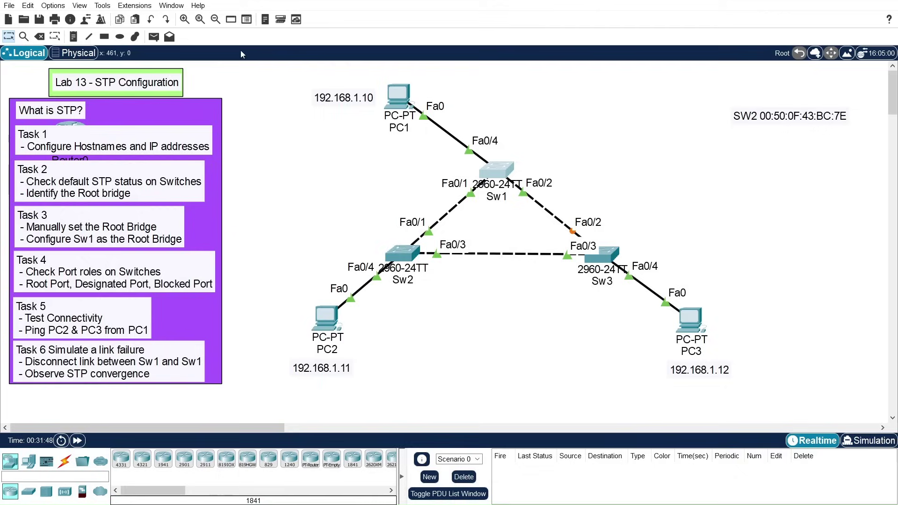
left_click(74, 36)
left_click(734, 141)
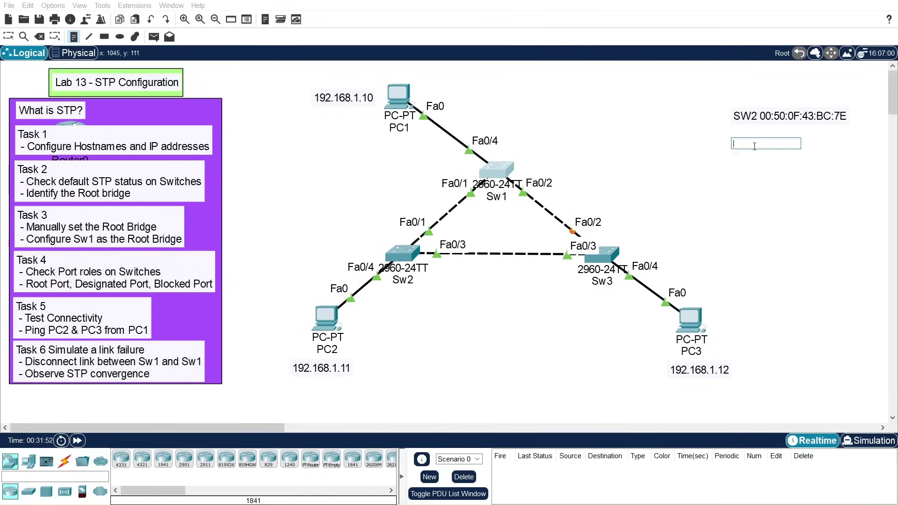
type("SW1")
key("ctrl+v")
key("Escape")
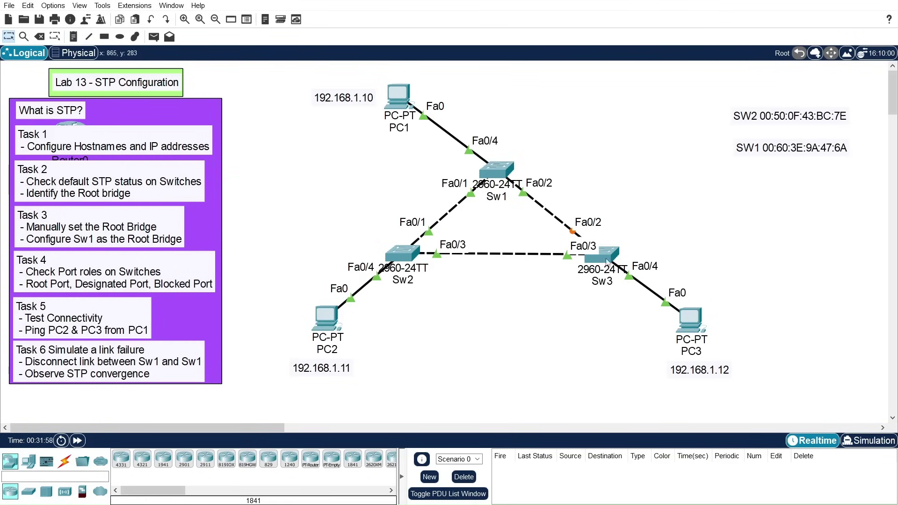
left_click(604, 251)
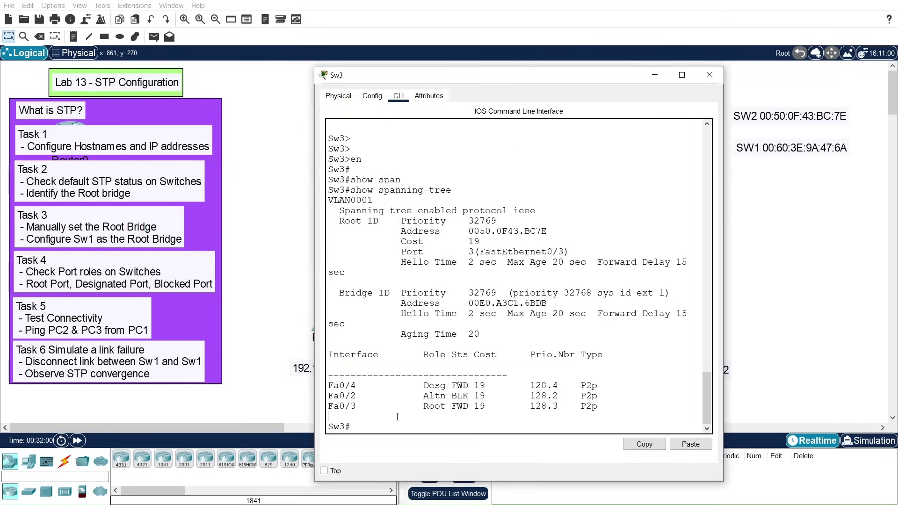
Step: Run show version on Sw3 and copy base MAC 00:E0:A3:C1:6B:DB from the output
key("Return")
key("Return")
type("show ver")
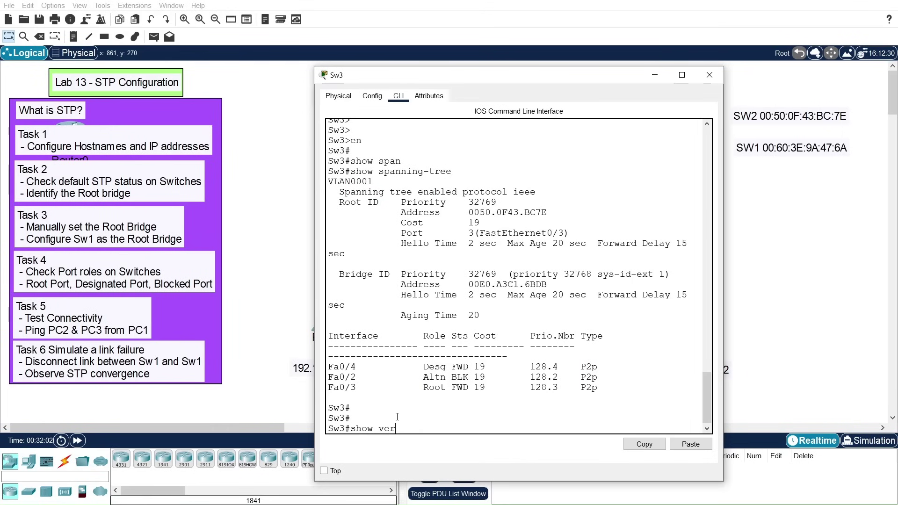
key("Tab")
key("Return")
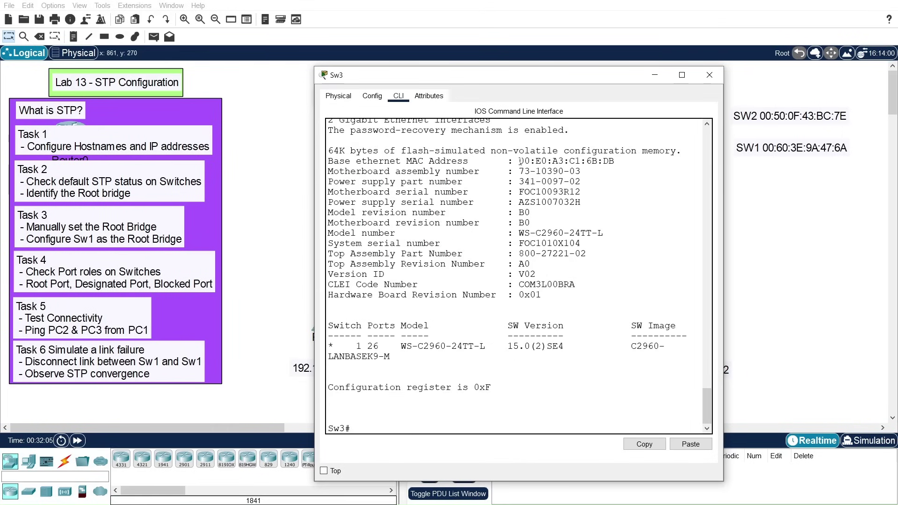
left_click_drag(520, 161, 621, 162)
left_click(645, 444)
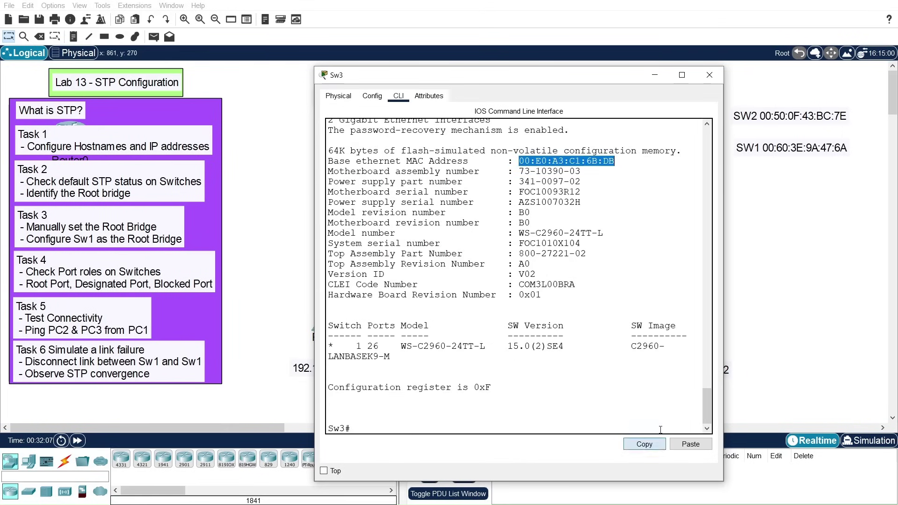
Step: Close Sw3 and add a note 'SW3 00:E0:A3:C1:6B:DB' below the SW1 note
left_click(709, 76)
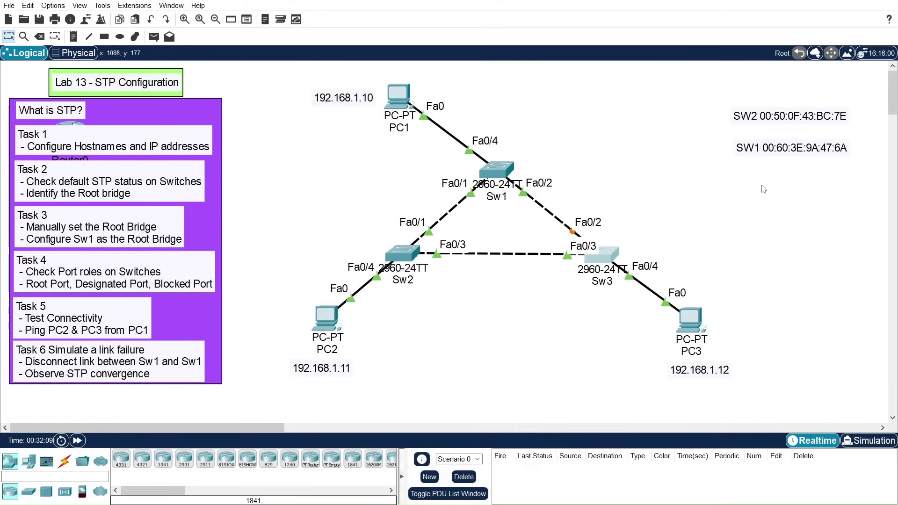
left_click(73, 37)
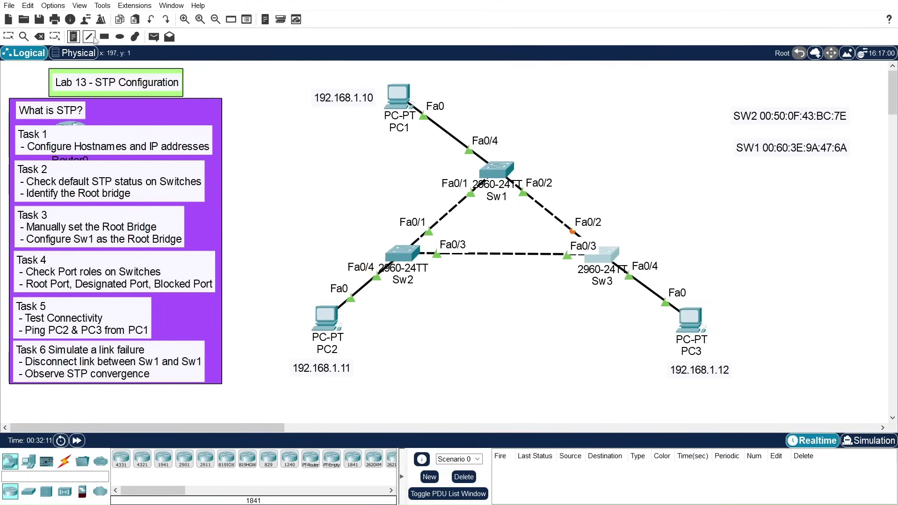
left_click(744, 177)
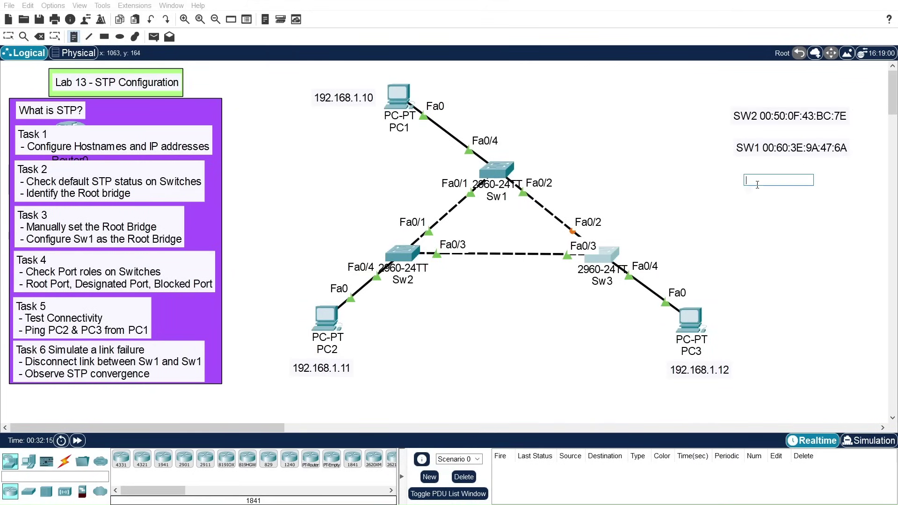
type("SW3")
key("ctrl+v")
left_click(779, 225)
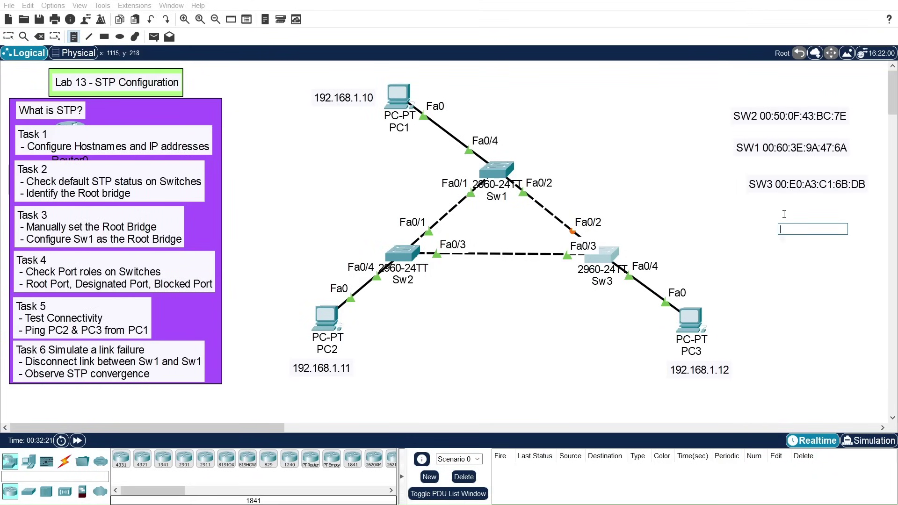
key("Escape")
Step: Align the SW3 and SW1 MAC notes into a neat column
left_click_drag(806, 186, 787, 182)
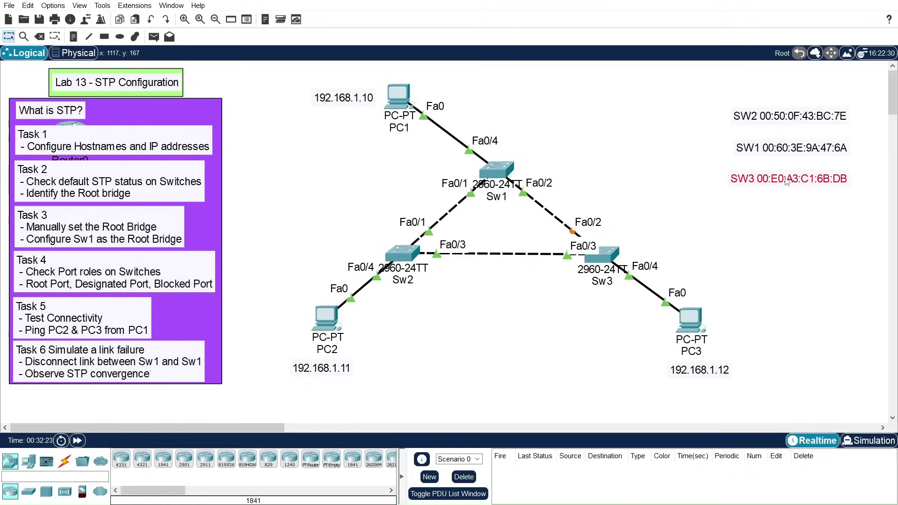
left_click(775, 148)
left_click_drag(775, 148, 778, 148)
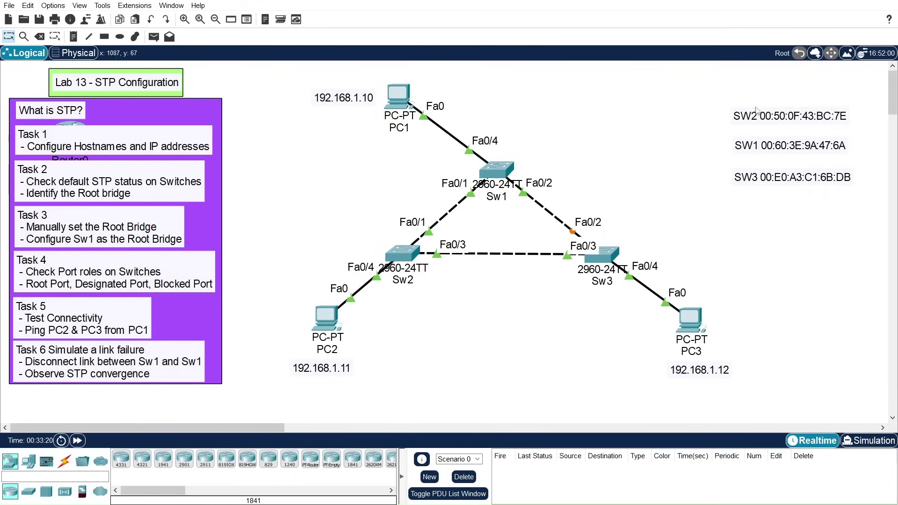
left_click_drag(730, 101, 862, 134)
left_click(778, 101)
left_click_drag(722, 101, 849, 132)
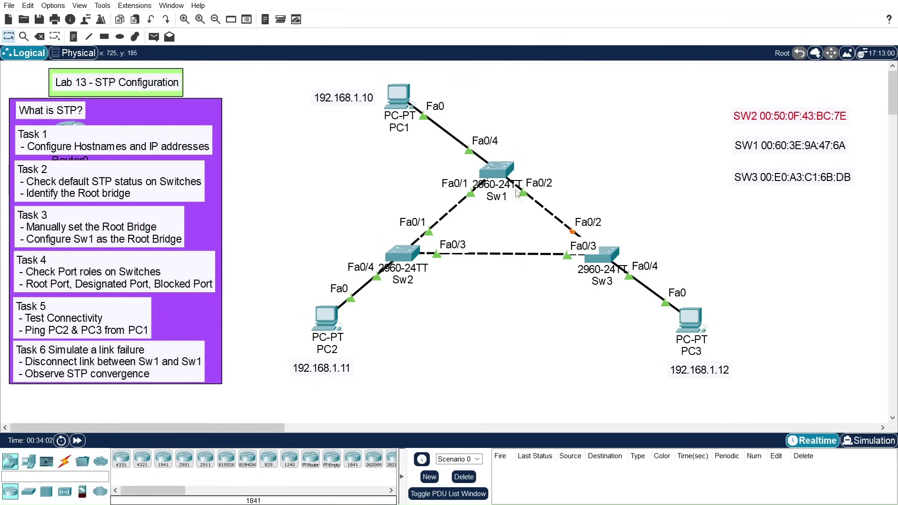
Step: On Sw1, enter configuration mode and list the spanning-tree vlan 1 priority options
left_click(504, 168)
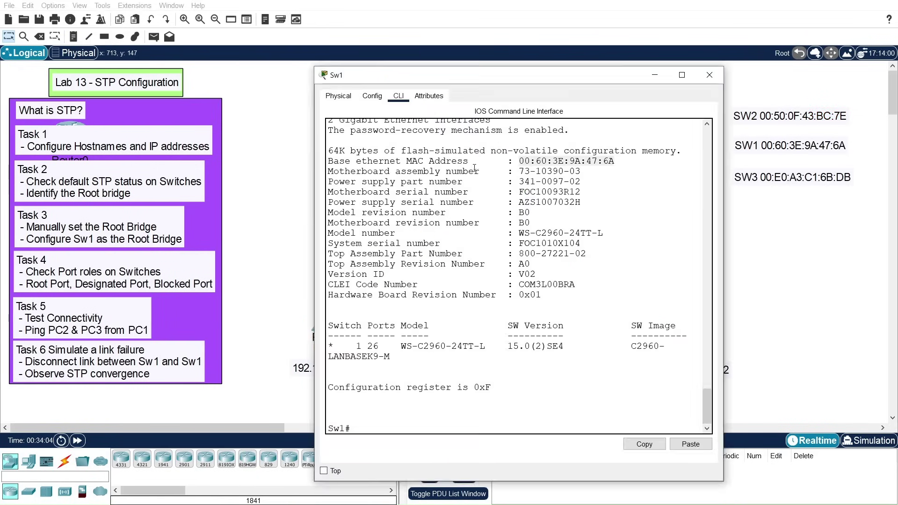
left_click(407, 415)
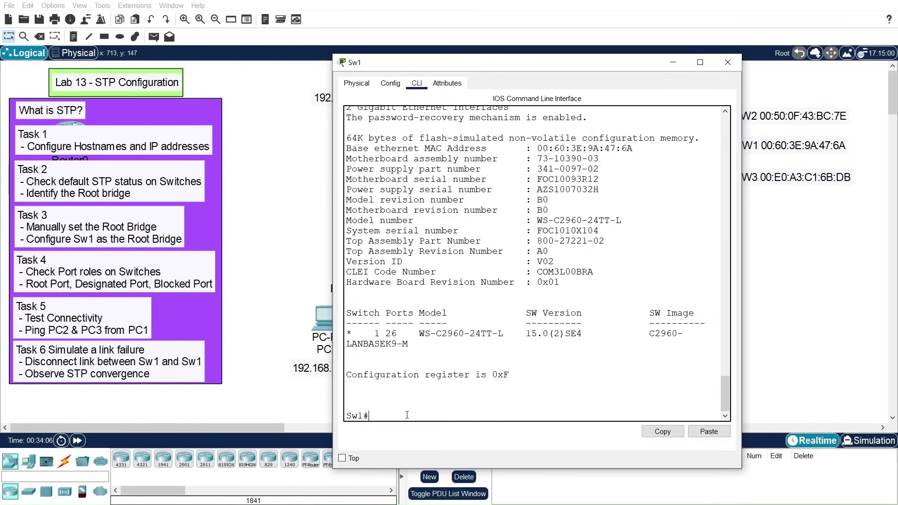
type("conf t")
key("Return")
key("Return")
key("Return")
key("Return")
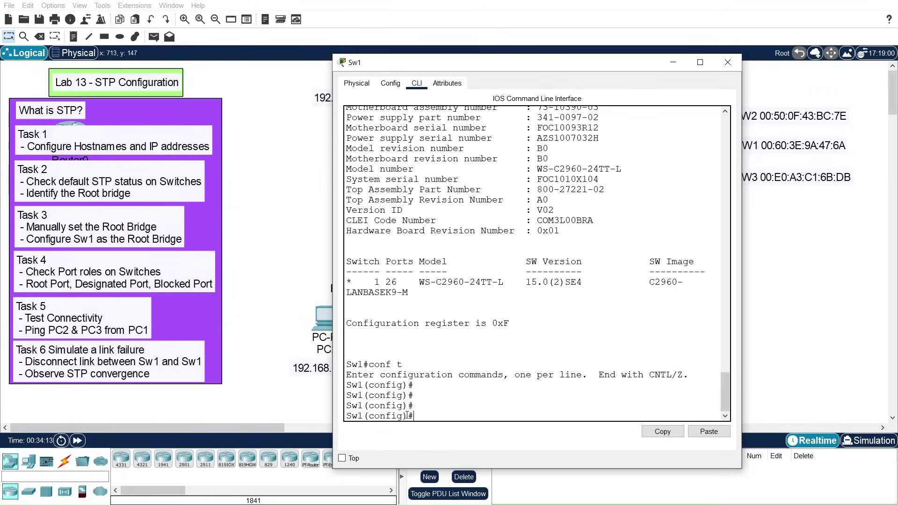
type("span")
key("Tab")
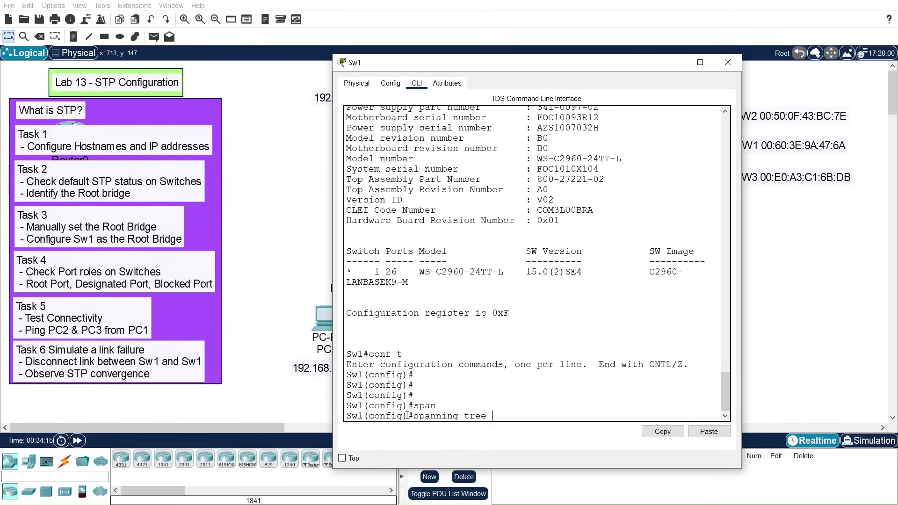
type("vlan 1")
left_click_drag(534, 408, 529, 416)
left_click(532, 416)
type("rin")
key("Tab")
key("Tab")
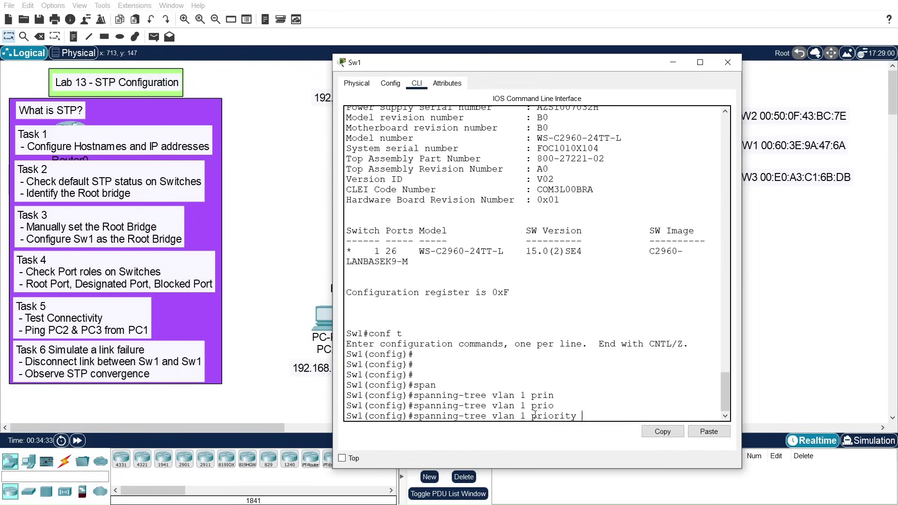
type("?")
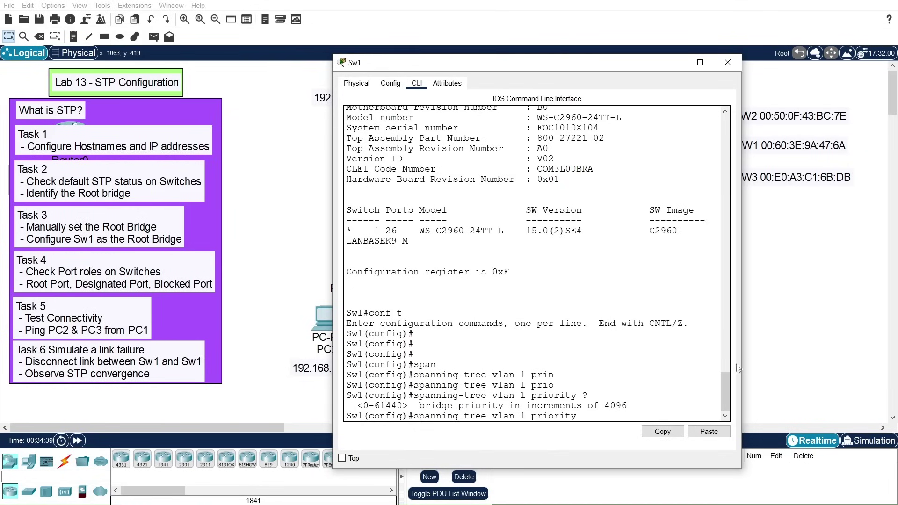
left_click_drag(724, 383, 726, 269)
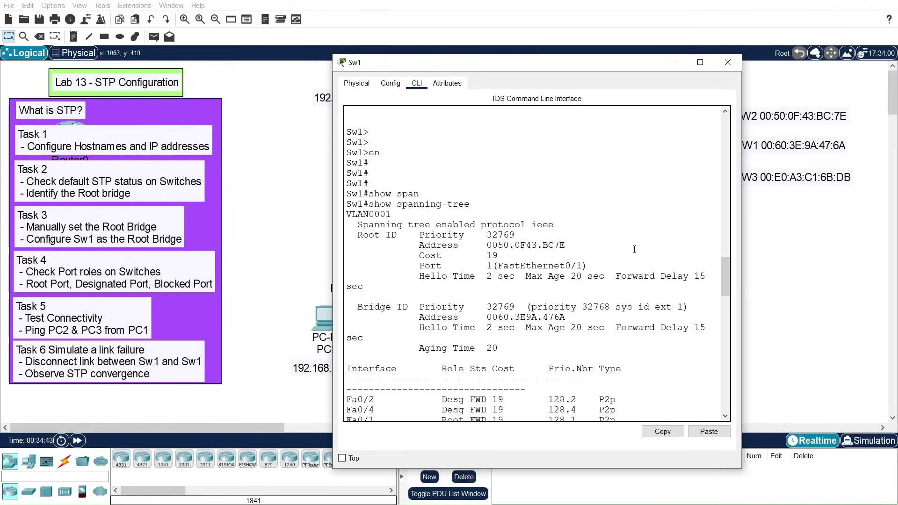
left_click_drag(725, 276, 725, 393)
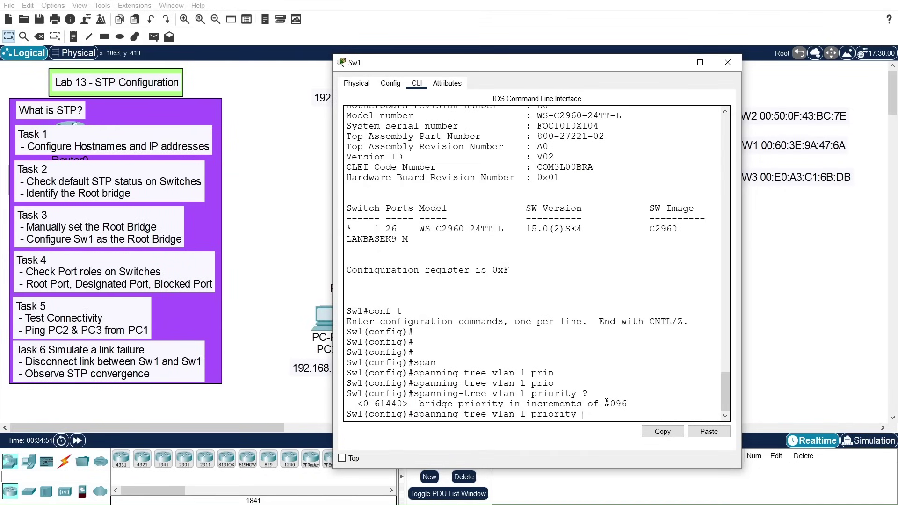
Step: Set Sw1's spanning-tree VLAN 1 bridge priority to 4096
left_click_drag(605, 404, 627, 403)
left_click(662, 431)
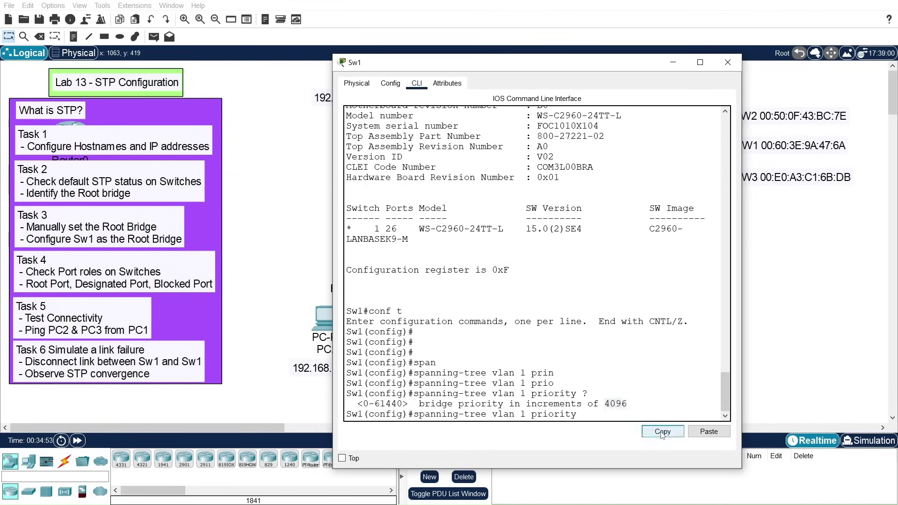
left_click(597, 416)
left_click(709, 431)
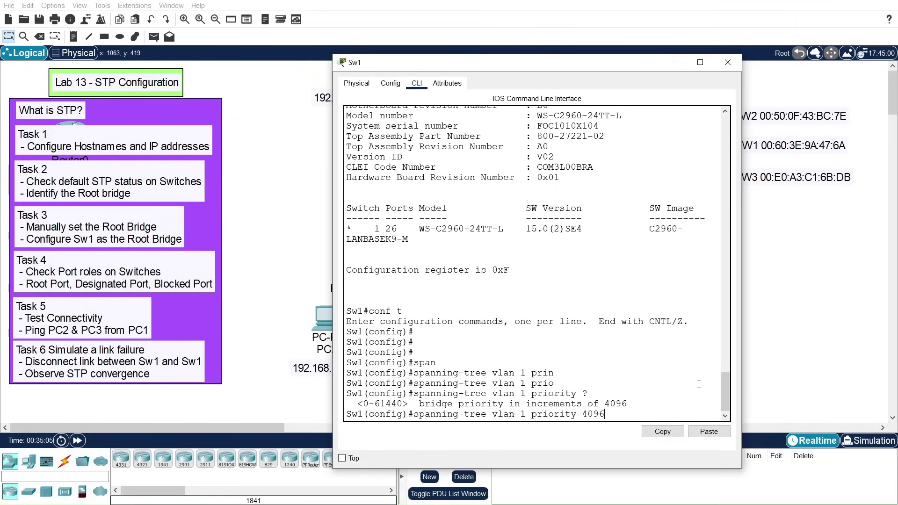
key("Return")
key("Return")
key("Return")
key("Return")
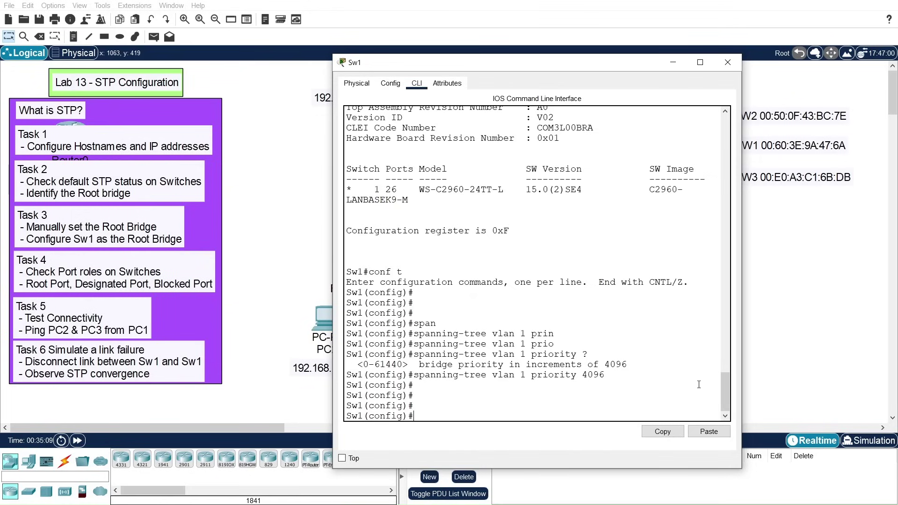
Step: Exit configuration mode and save Sw1's configuration with write memory
type("exi")
key("Return")
type("e")
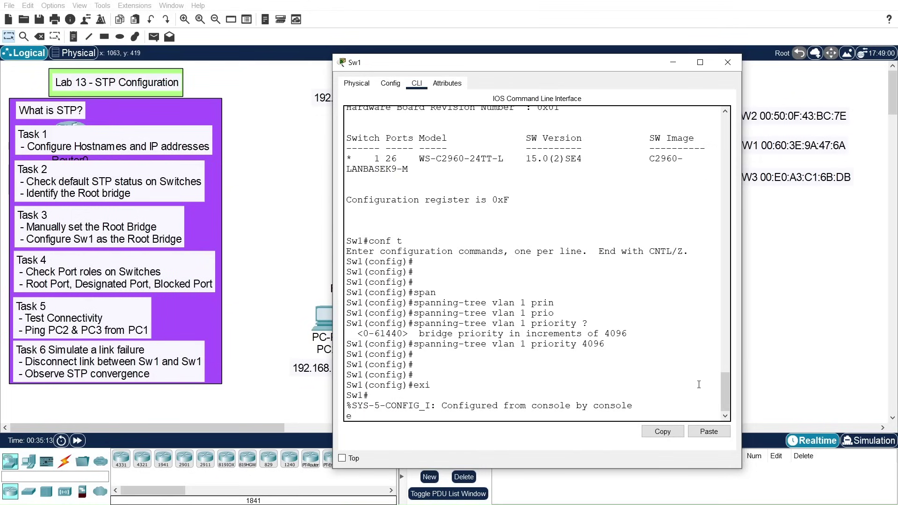
key("Return")
key("Return")
key("Return")
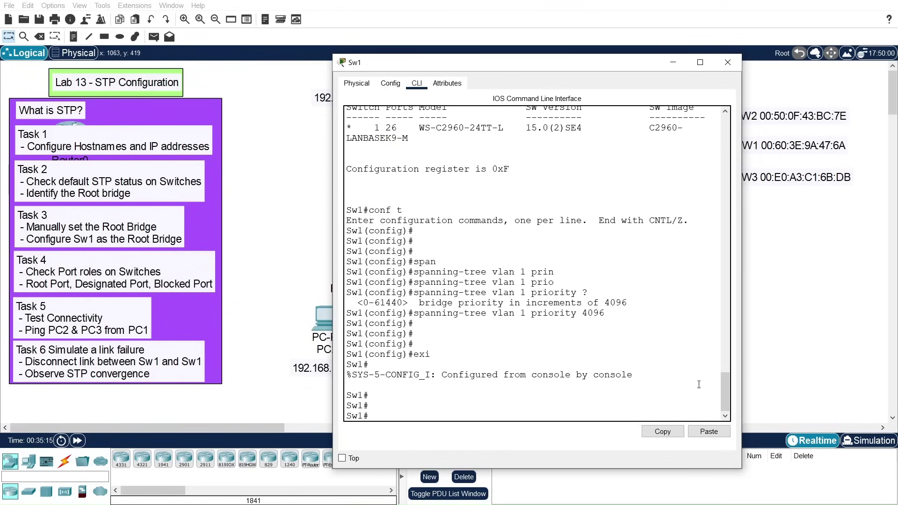
type("wrm")
key("Tab")
key("BackSpace")
key("Tab")
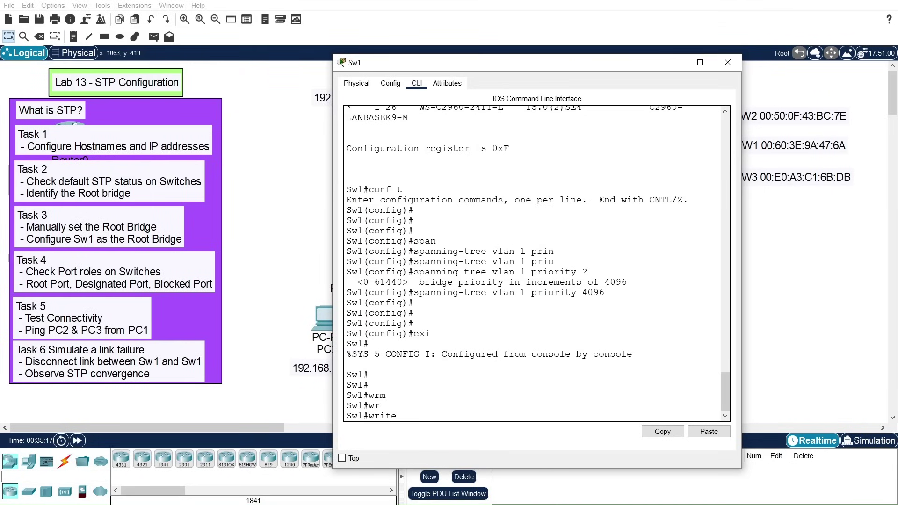
type("me")
key("Tab")
key("Return")
key("Return")
key("Return")
key("Return")
key("Return")
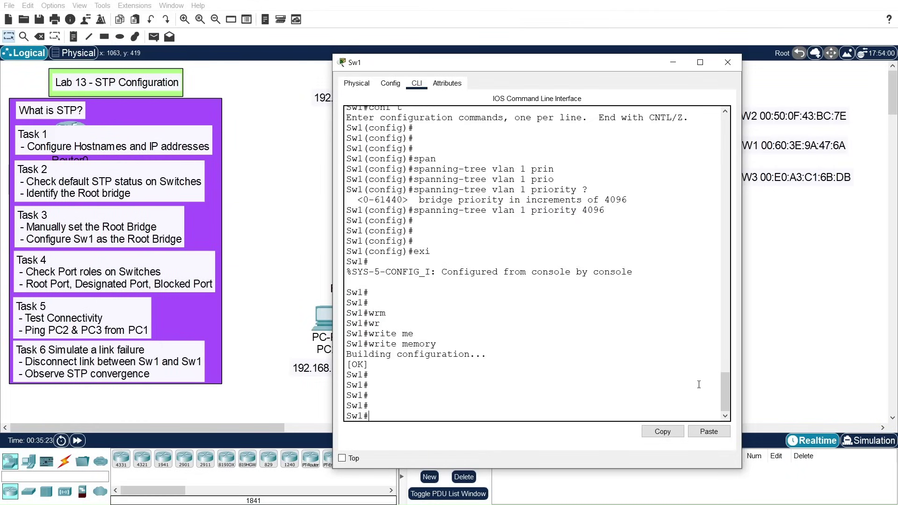
left_click_drag(577, 66, 186, 100)
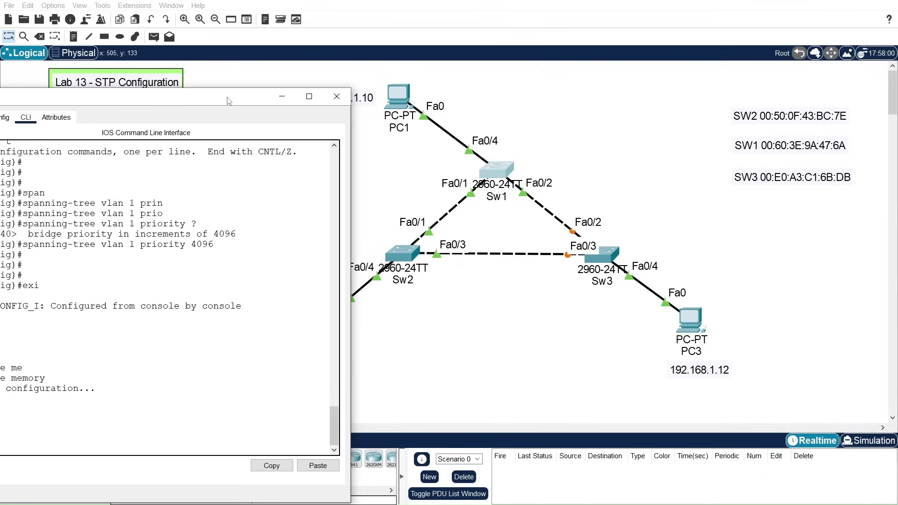
Step: Reposition Sw1's console and run show spanning-tree on it
left_click_drag(229, 100, 289, 21)
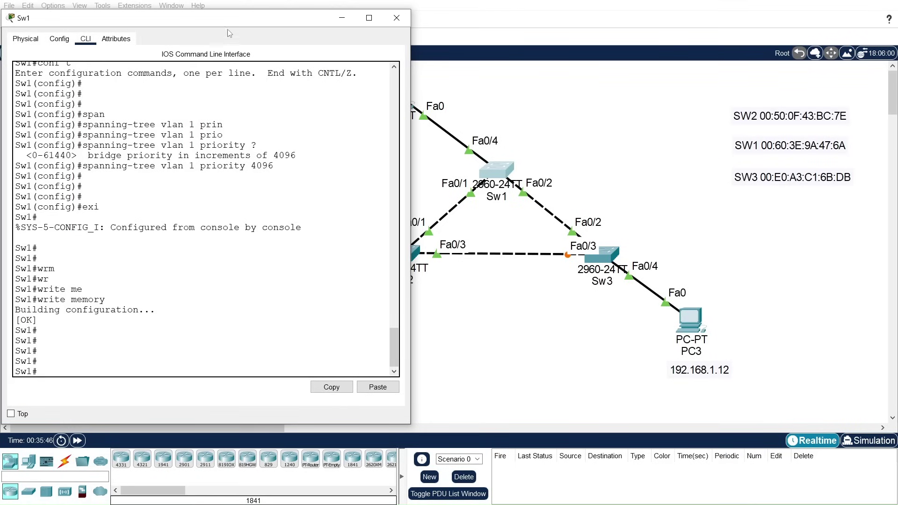
left_click_drag(227, 25, 265, 29)
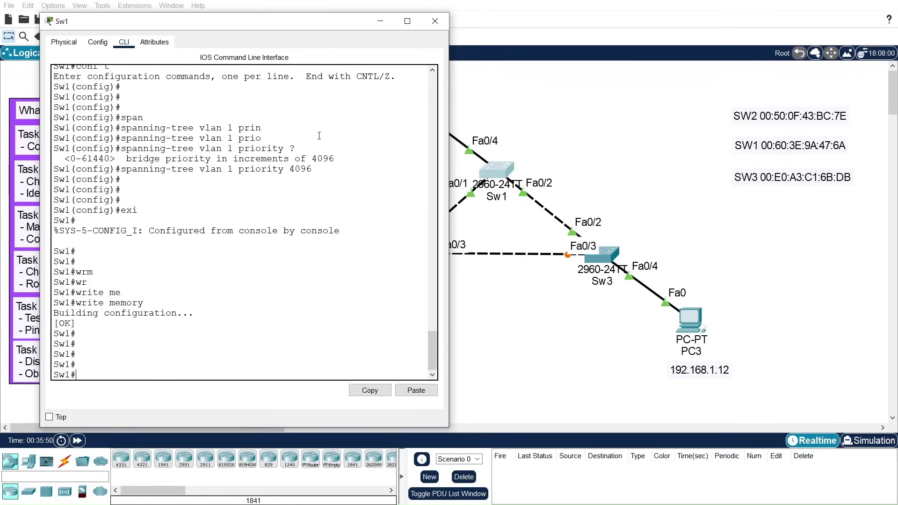
scroll(342, 341, "down", 1)
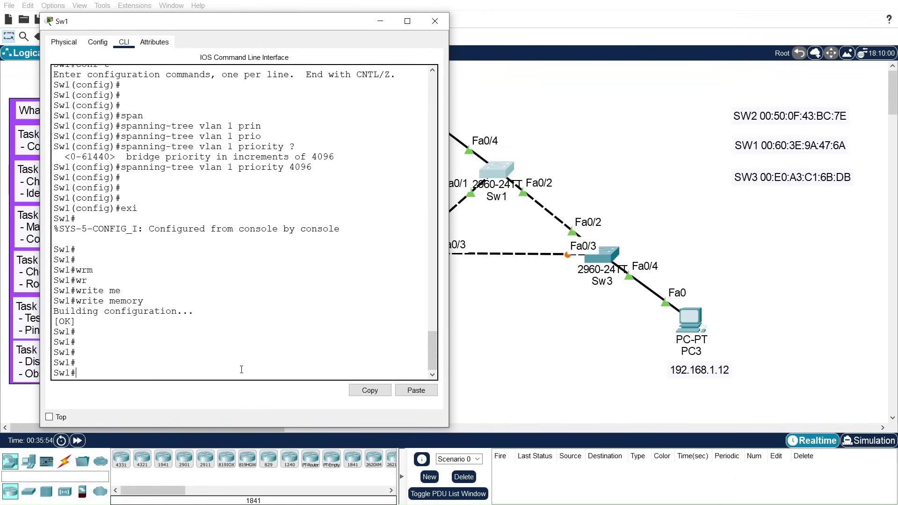
type("show")
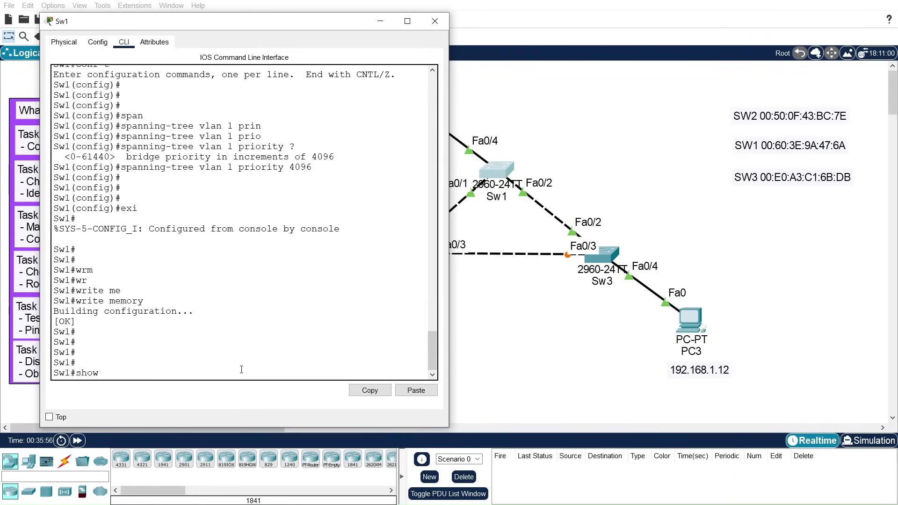
type(" span")
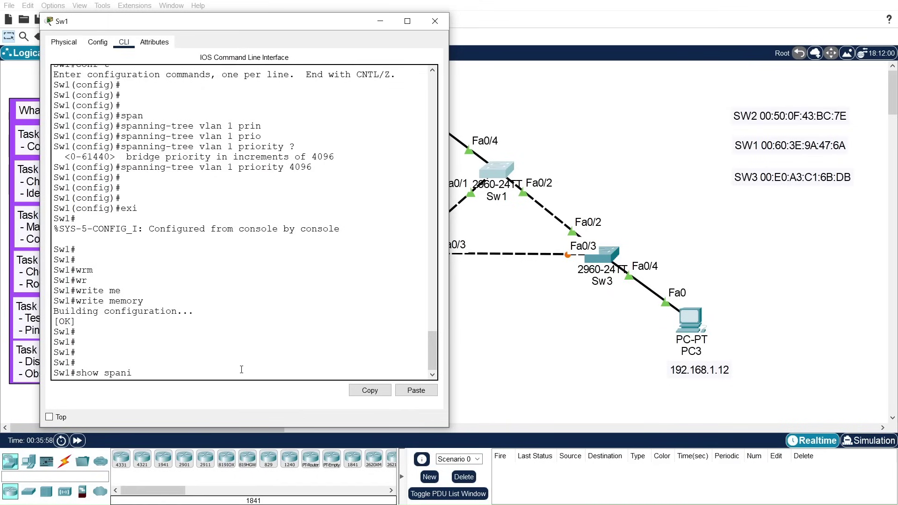
key("Tab")
key("Return")
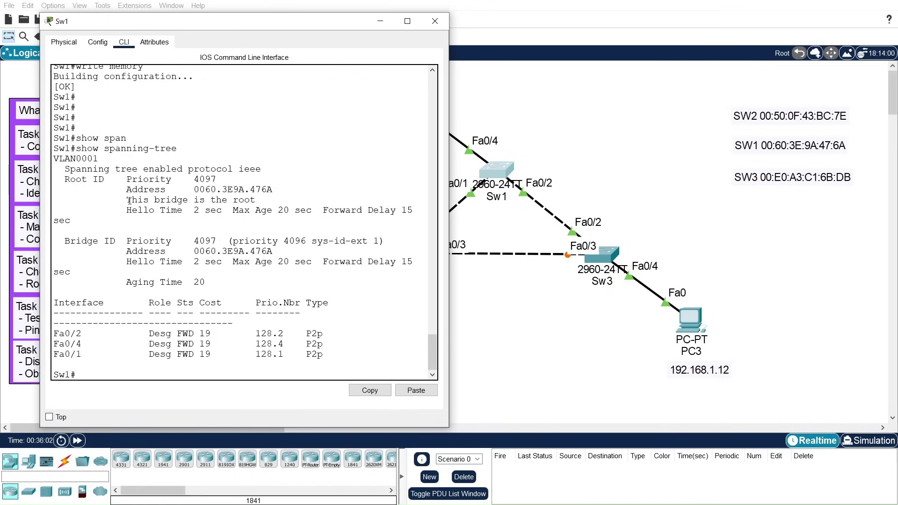
Step: Highlight Sw1 as root with priority 4097 and three designated forwarding ports, then close it
left_click_drag(126, 200, 258, 198)
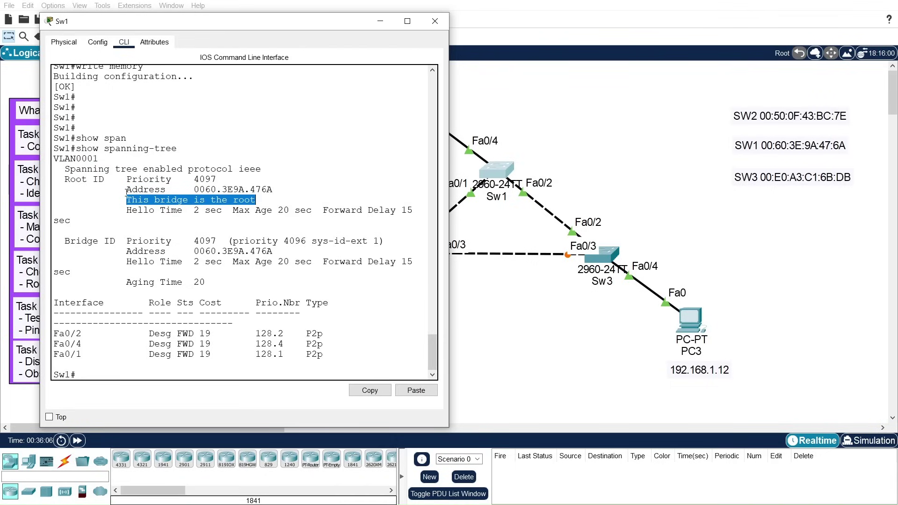
left_click_drag(126, 200, 257, 200)
left_click_drag(195, 179, 214, 179)
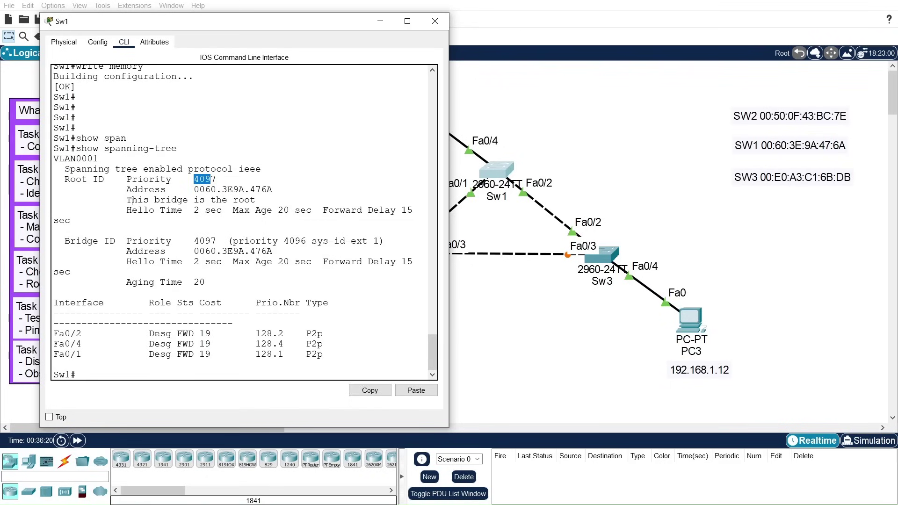
left_click_drag(132, 200, 256, 201)
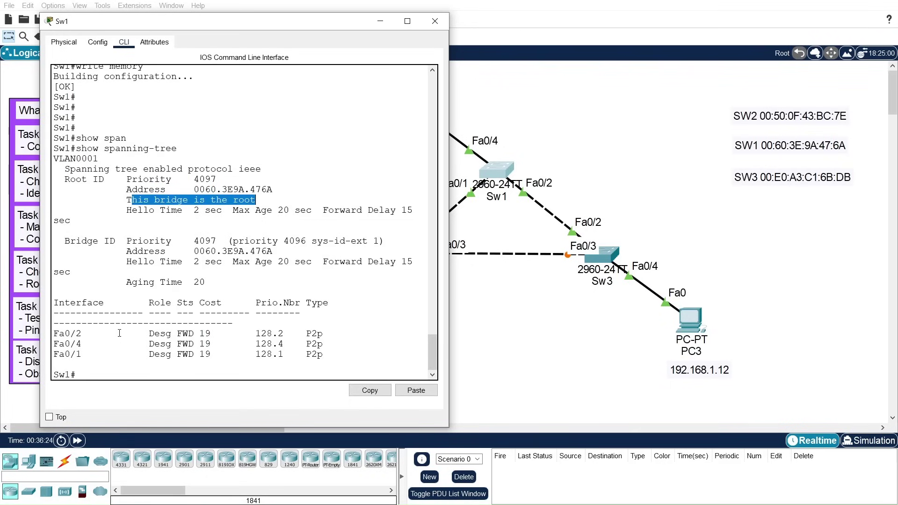
left_click_drag(56, 332, 340, 352)
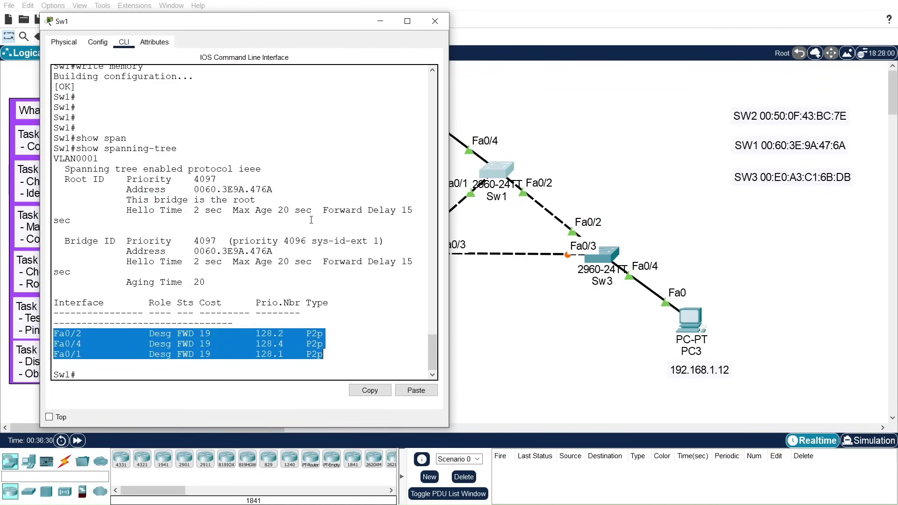
left_click(433, 22)
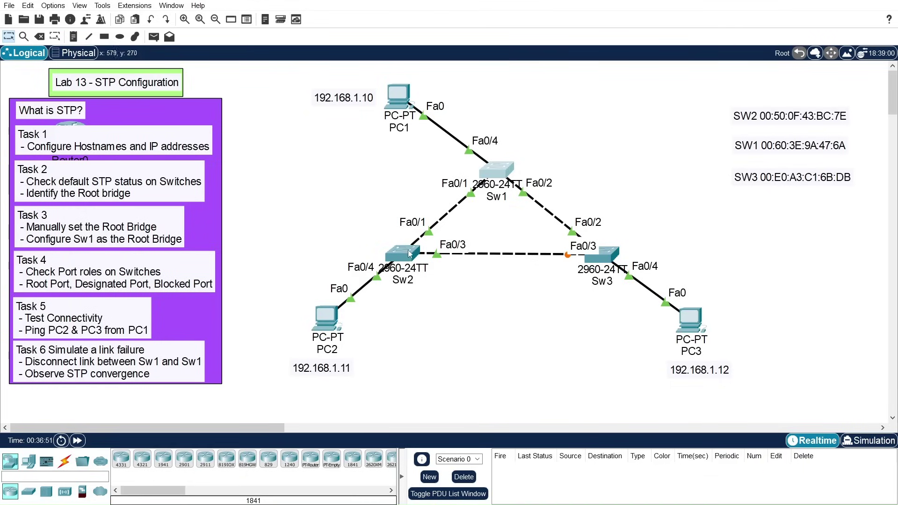
Step: Run show spanning-tree in Sw3's CLI
left_click(602, 260)
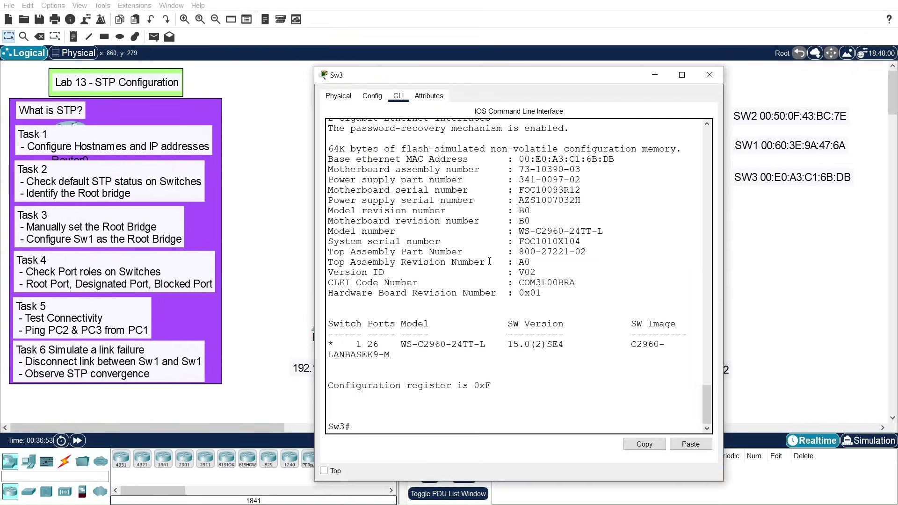
key("Return")
key("Return")
key("Return")
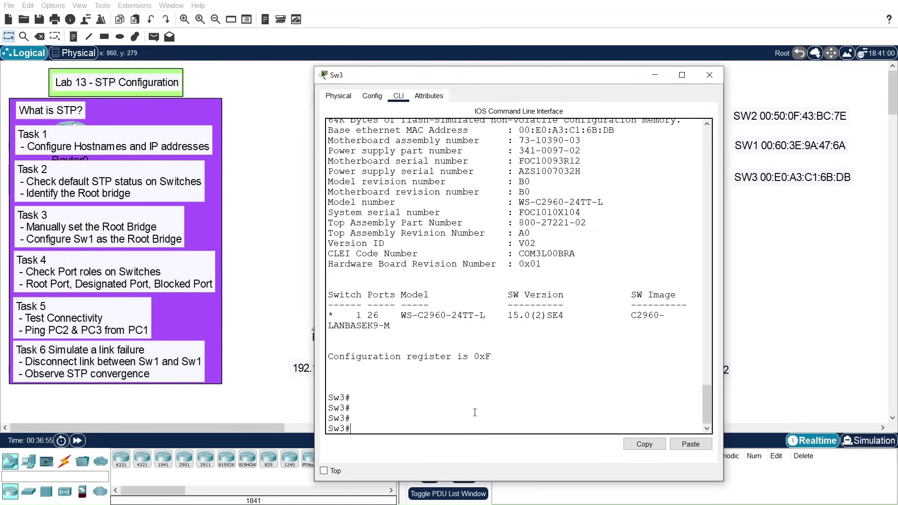
type("show span")
key("Tab")
key("Return")
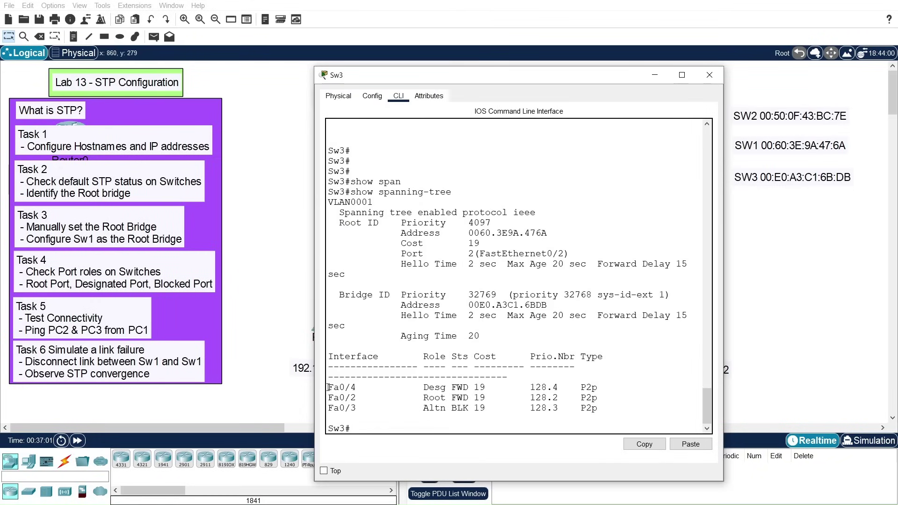
Step: Highlight Sw3's port roles: Fa0/4 designated, Fa0/2 root forwarding, Fa0/3 alternate blocking; then close the console
left_click_drag(328, 388, 617, 412)
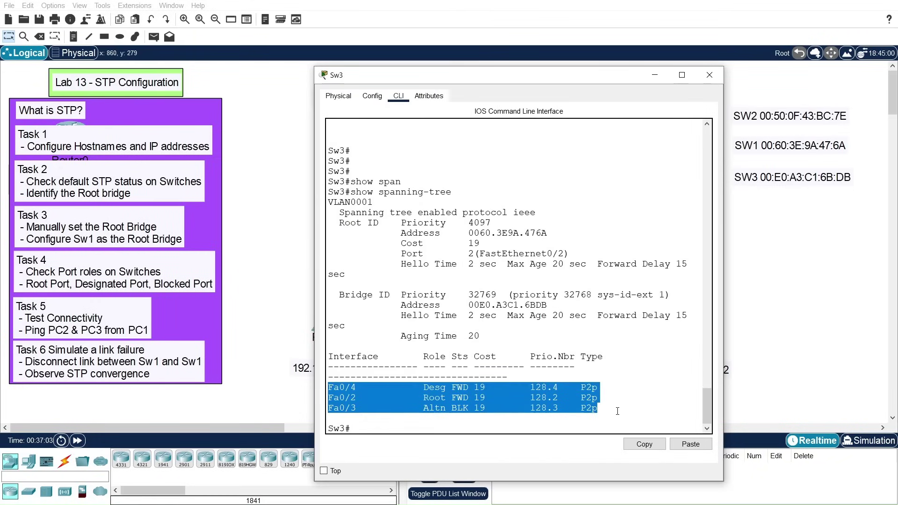
left_click(428, 388)
left_click_drag(423, 388, 466, 397)
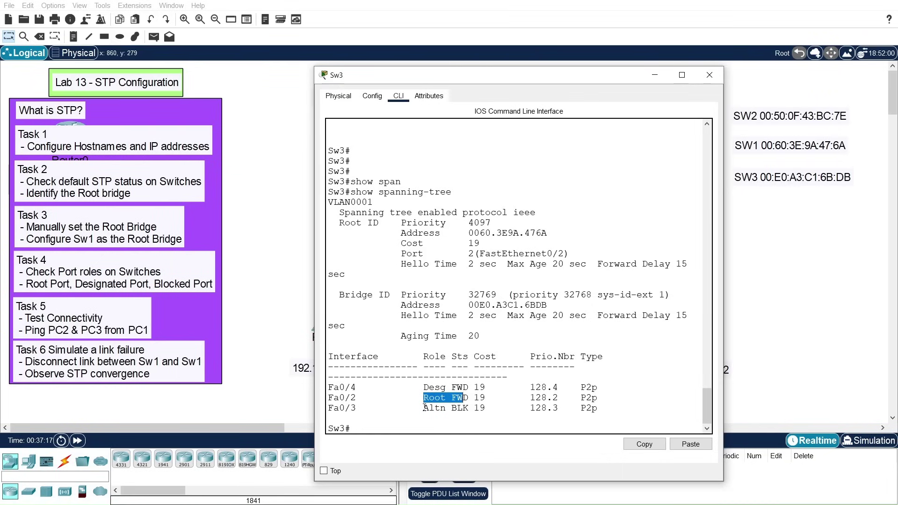
left_click_drag(425, 408, 469, 408)
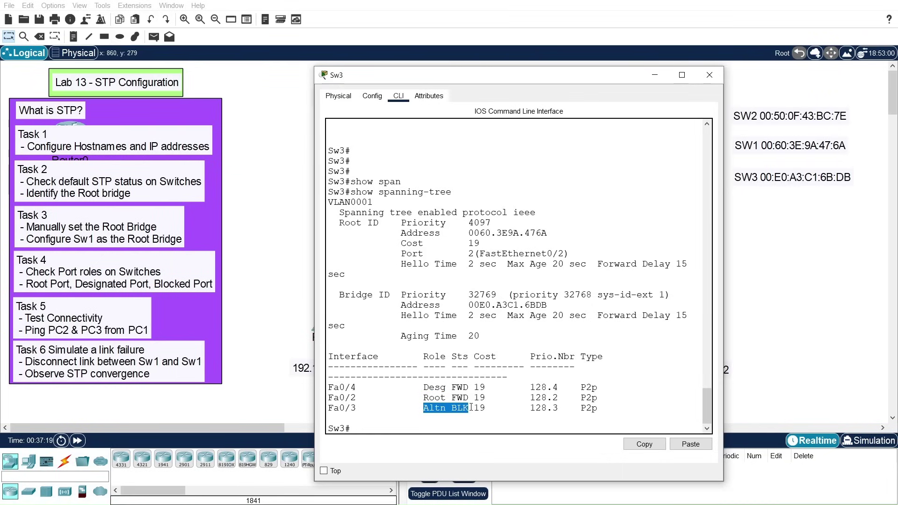
left_click_drag(424, 408, 474, 408)
left_click_drag(329, 387, 603, 403)
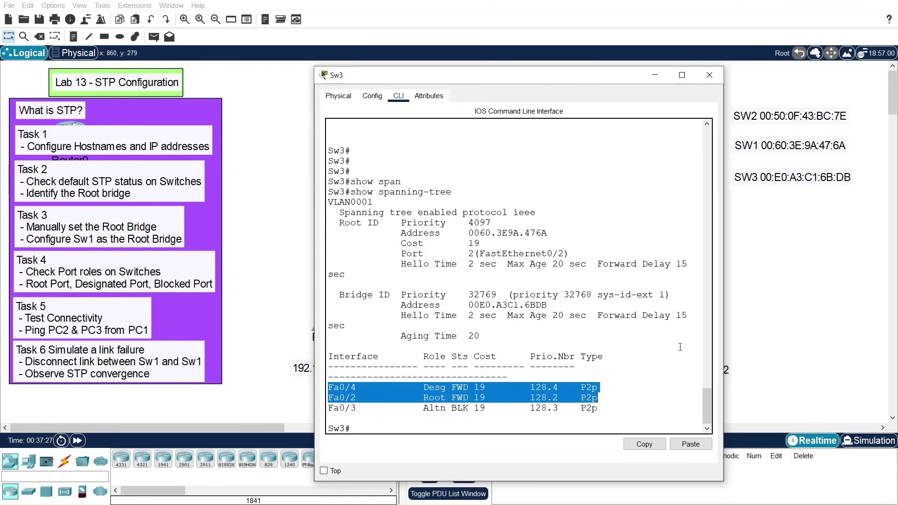
left_click(709, 74)
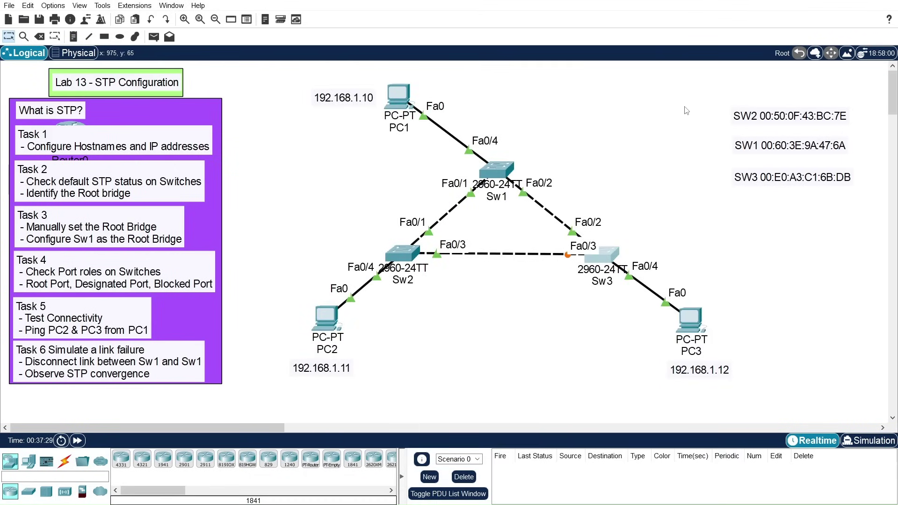
Step: From PC1's Command Prompt, ping PC2 at 192.168.1.11
left_click(405, 95)
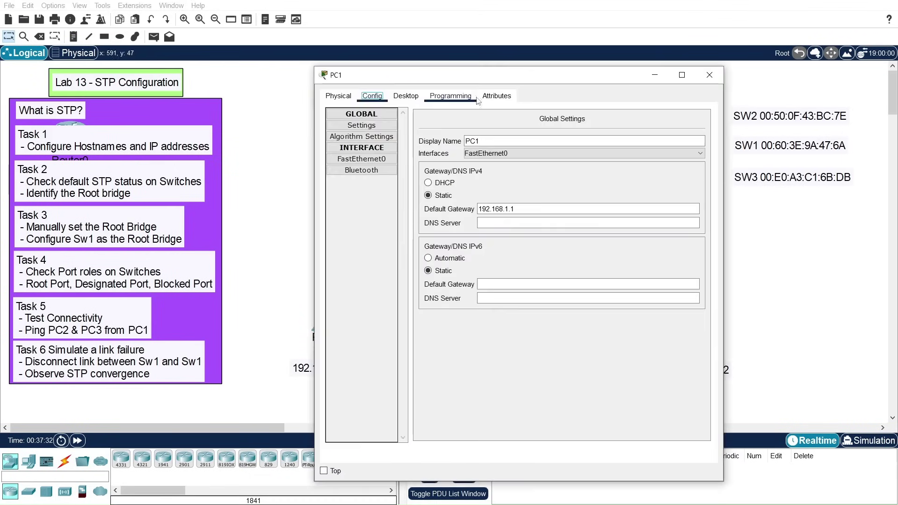
left_click(404, 96)
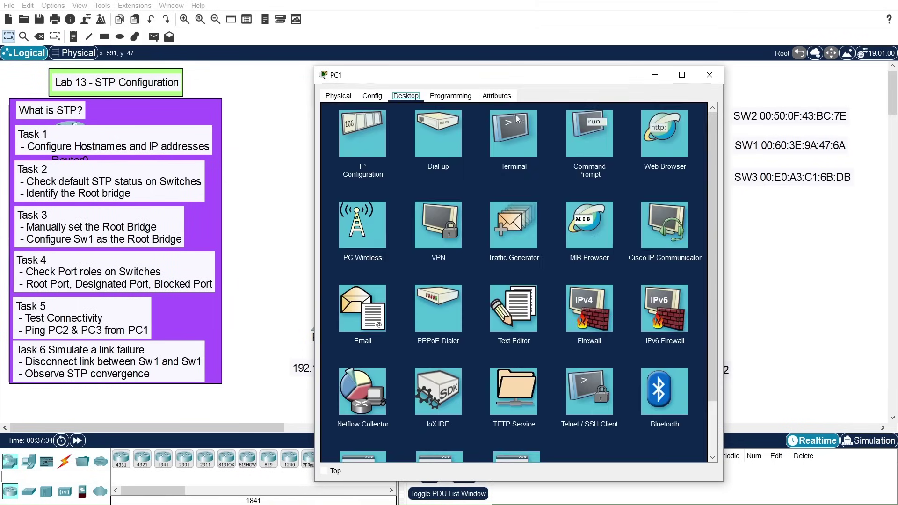
left_click(591, 134)
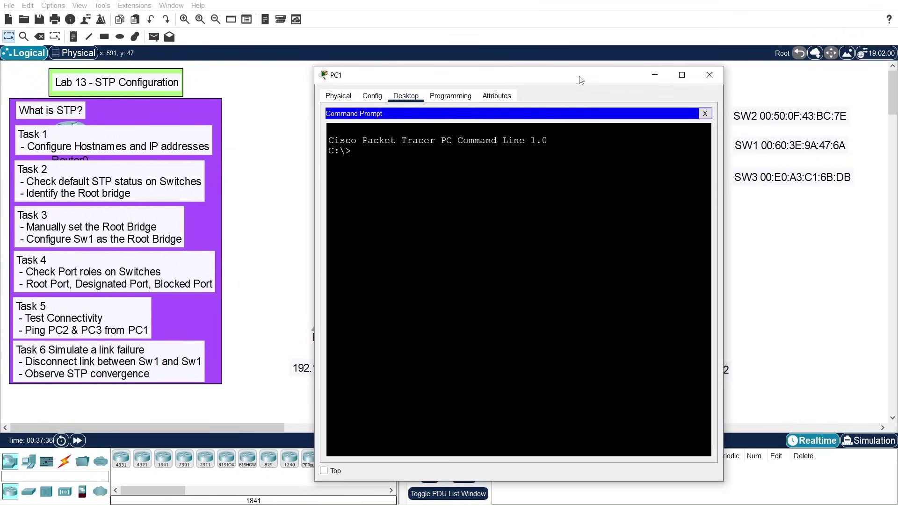
left_click_drag(584, 81, 263, 40)
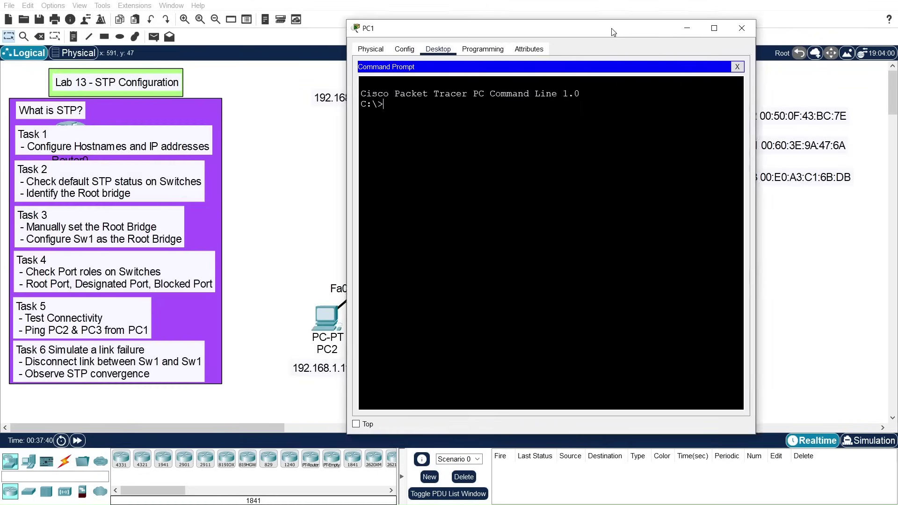
left_click_drag(601, 28, 663, 62)
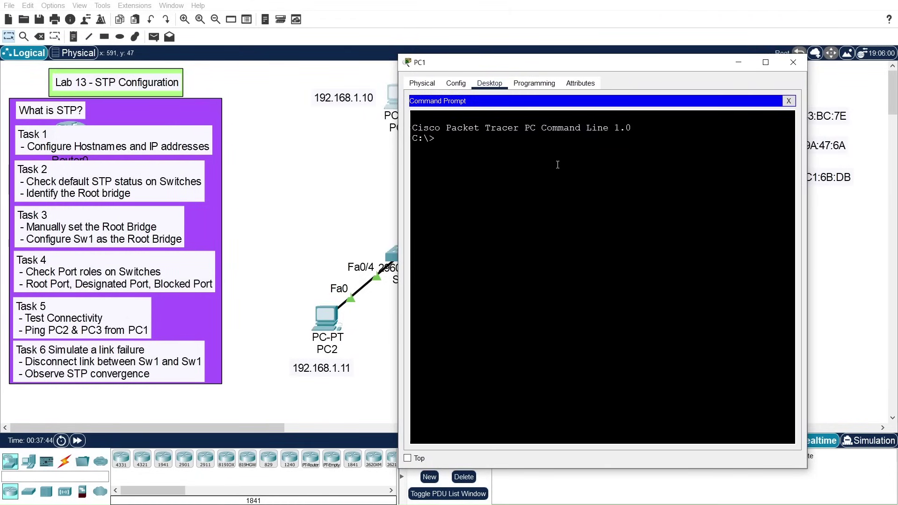
type("ping 192.168.1.11")
key("Return")
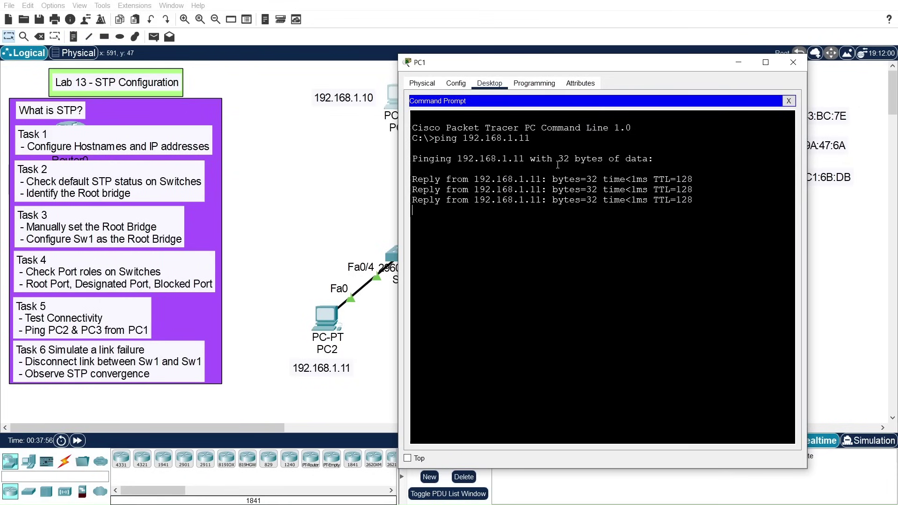
Step: Edit the recalled ping to target 192.168.1.12 and run it
key("Up")
key("BackSpace")
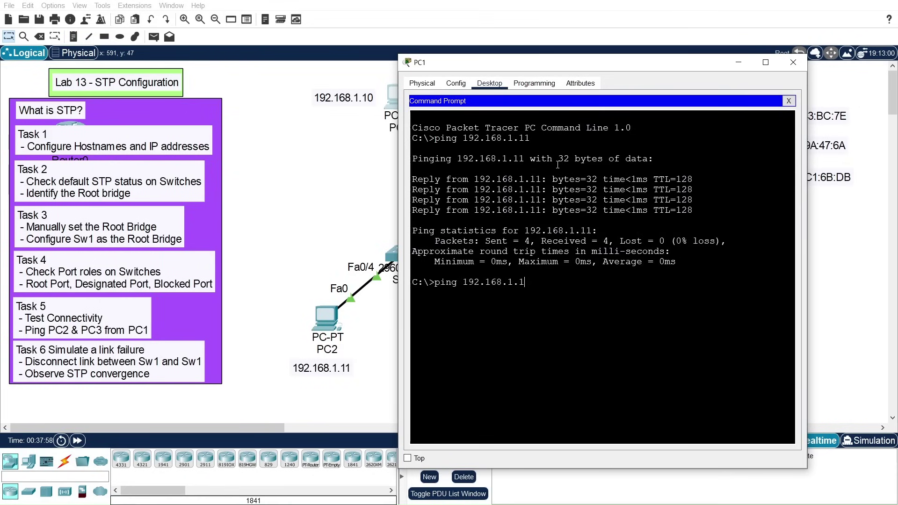
type("2")
key("Return")
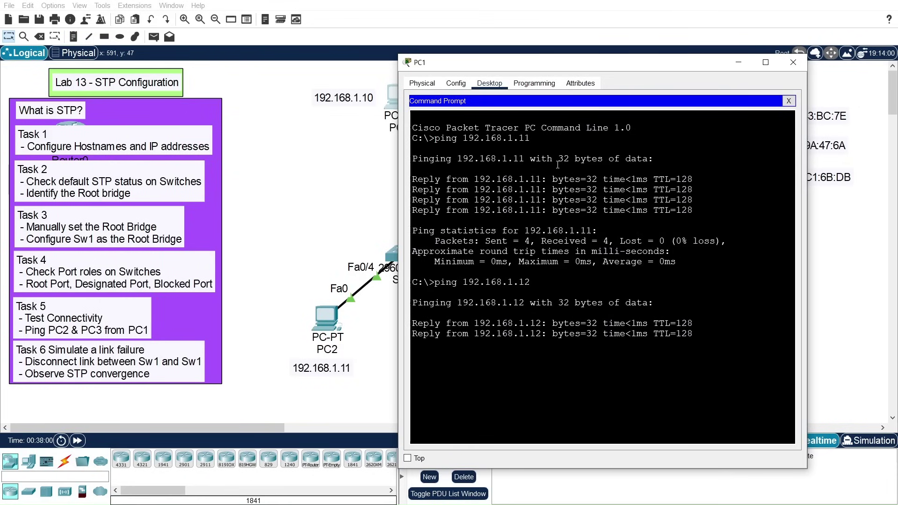
left_click_drag(700, 66, 405, 75)
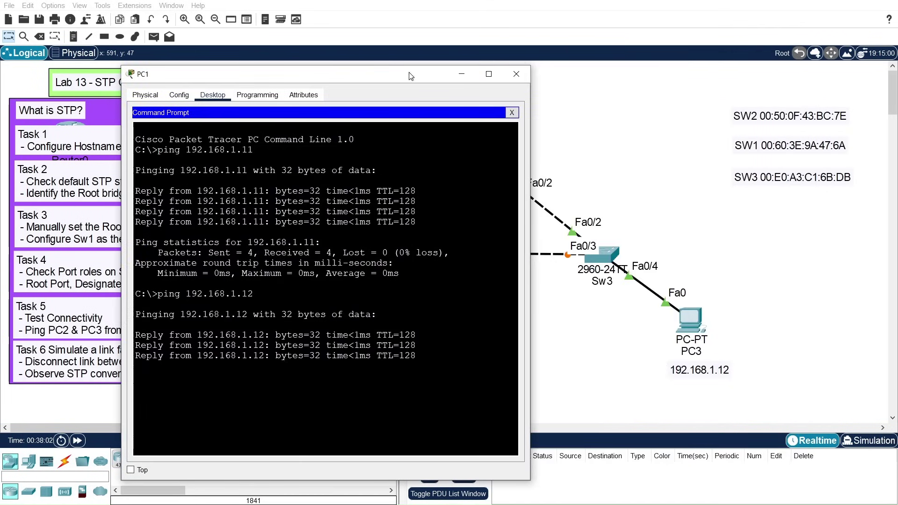
Step: Delete the Sw1–Sw2 cable with the Delete tool, then reopen PC1's device window
left_click(519, 74)
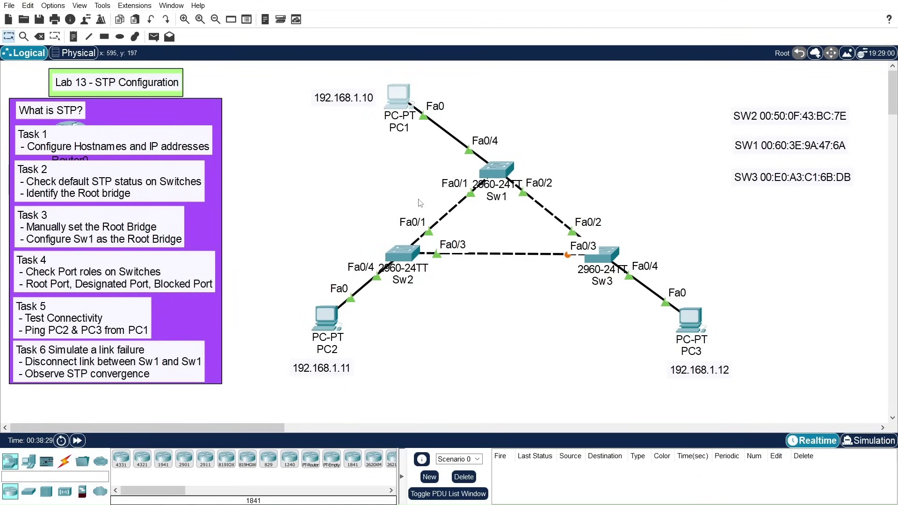
left_click_drag(420, 202, 465, 224)
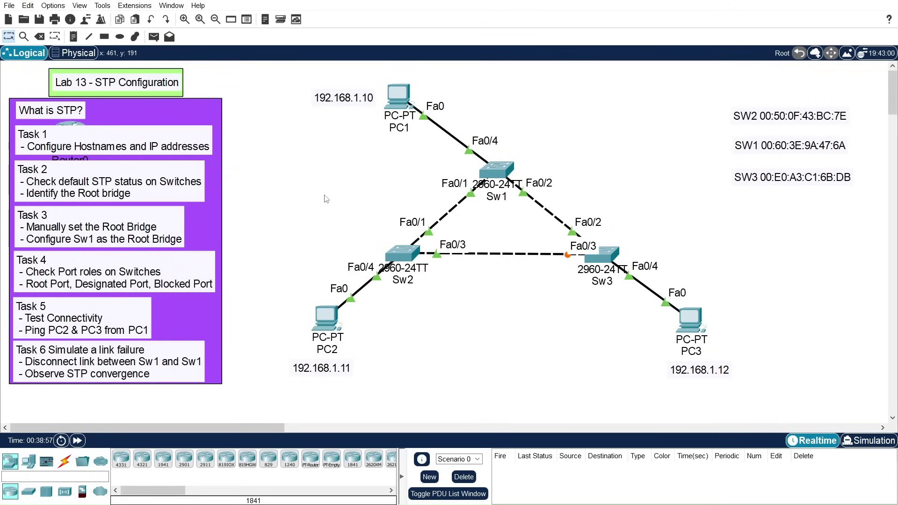
left_click(40, 37)
left_click(448, 211)
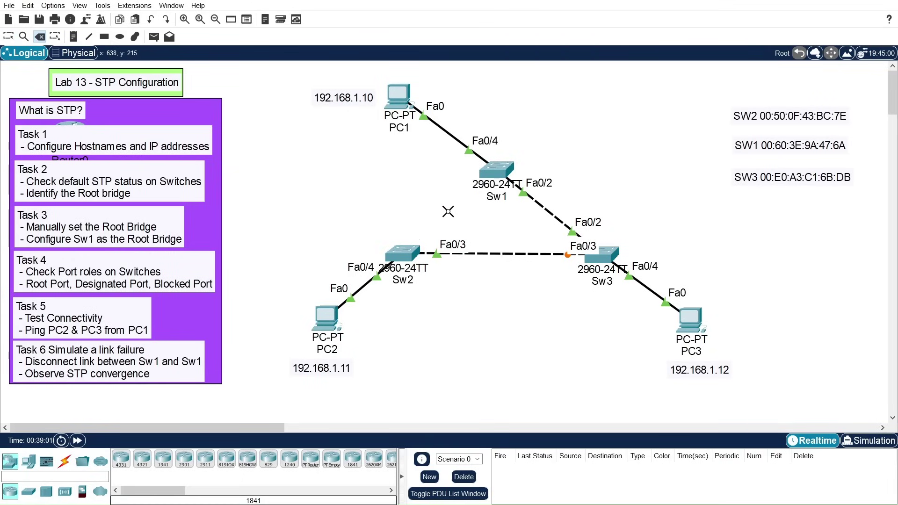
key("Escape")
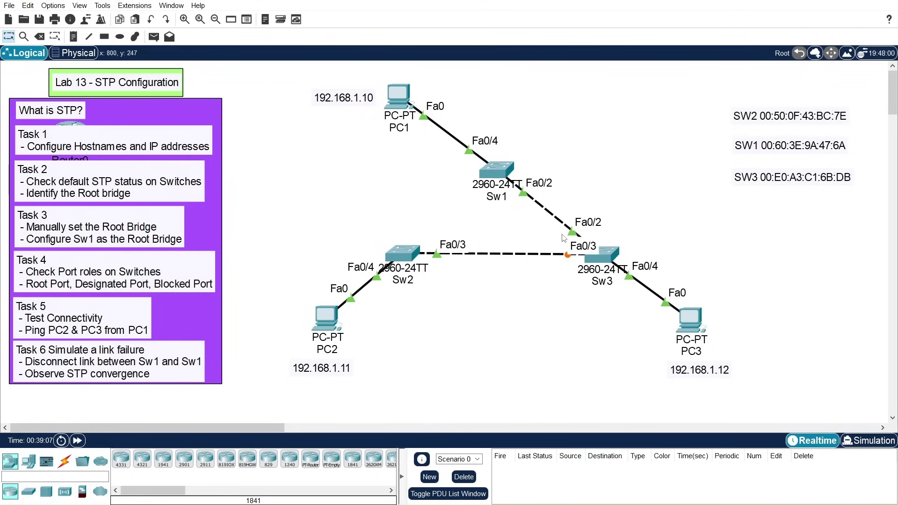
left_click(397, 102)
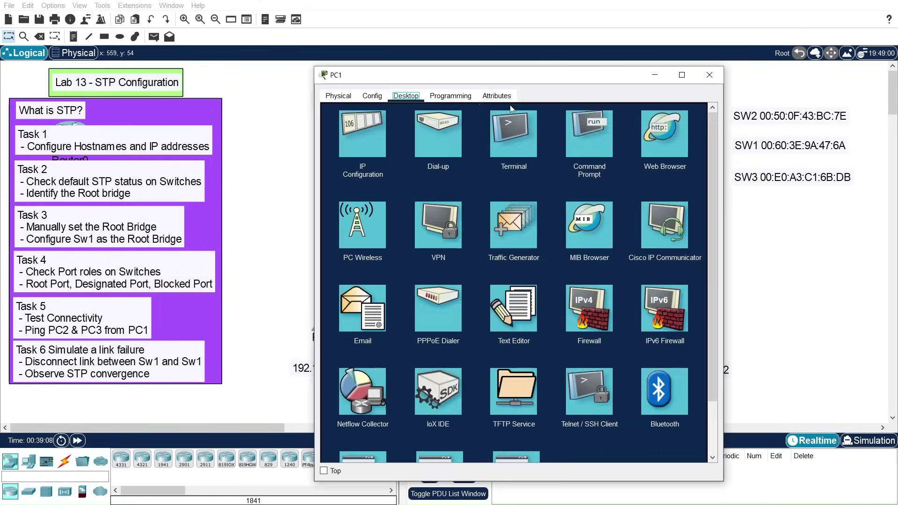
Step: In PC1's Command Prompt, ping 192.168.1.11 twice until it replies after the link loss
left_click_drag(560, 81, 156, 63)
left_click(187, 127)
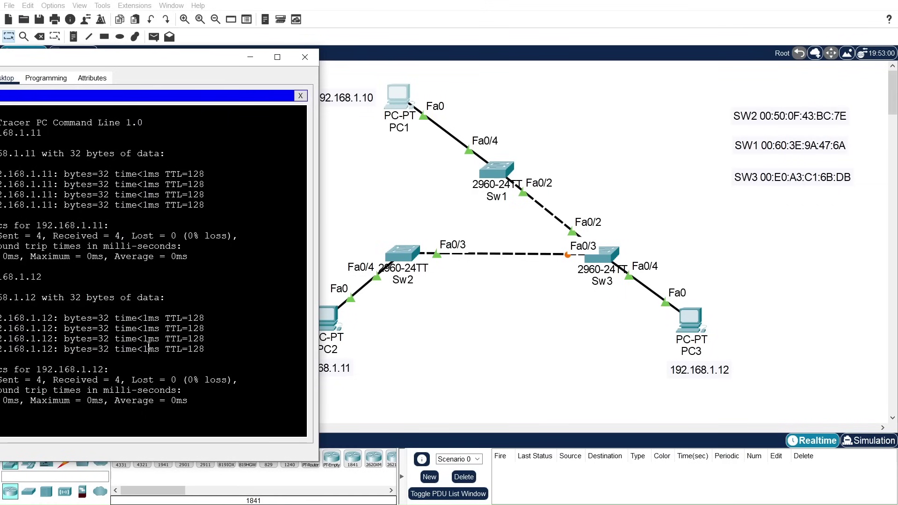
key("Return")
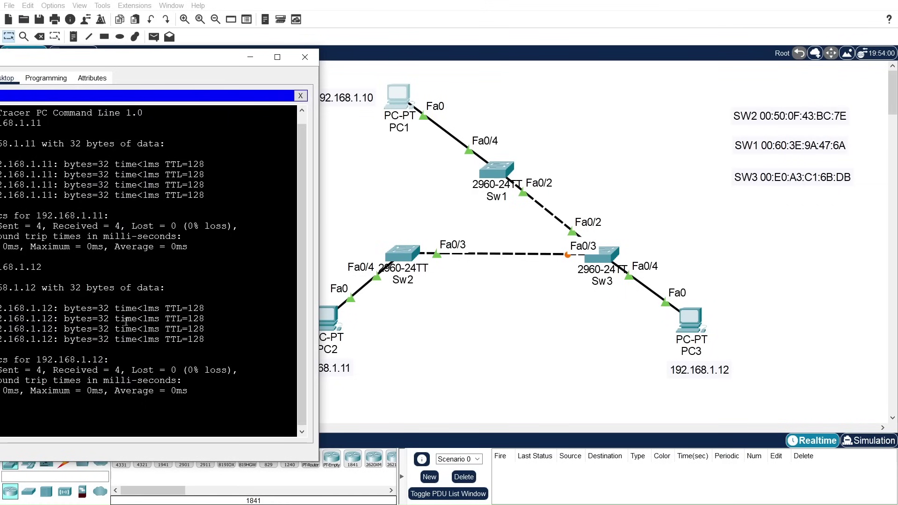
left_click_drag(116, 63, 162, 24)
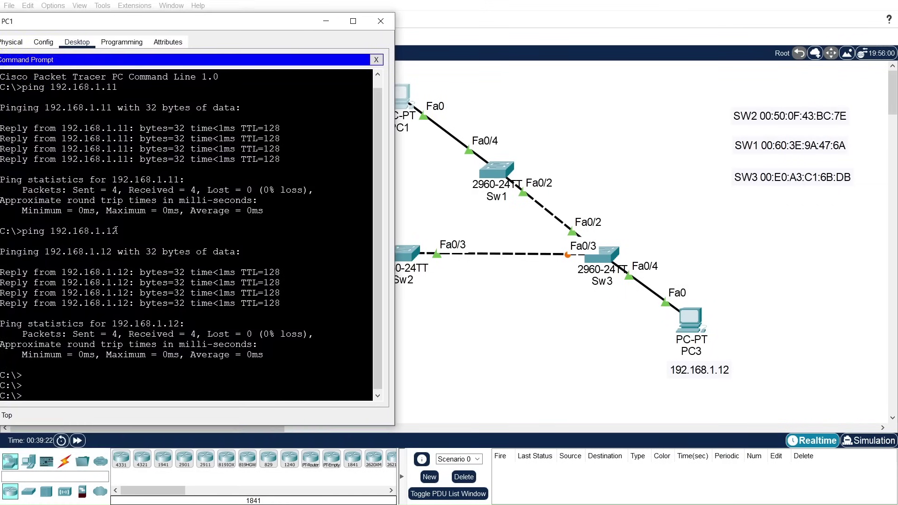
key("Up")
key("Return")
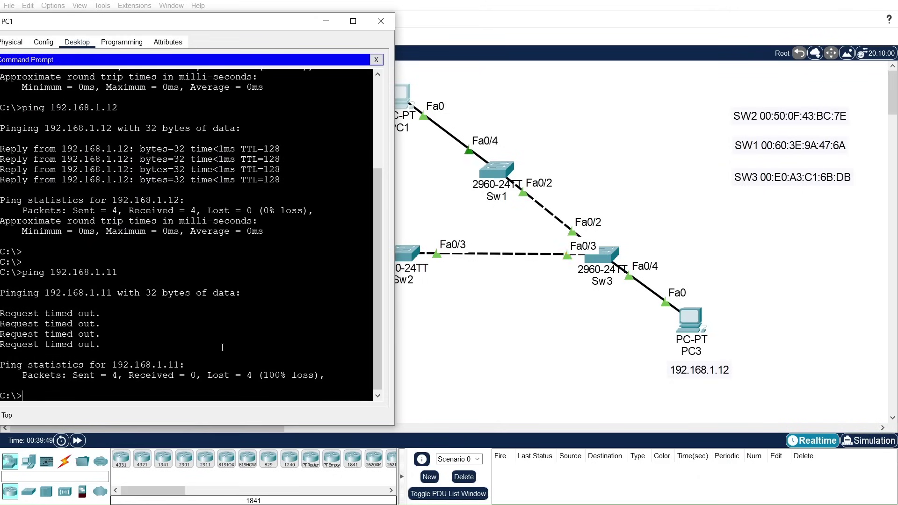
key("Up")
key("Return")
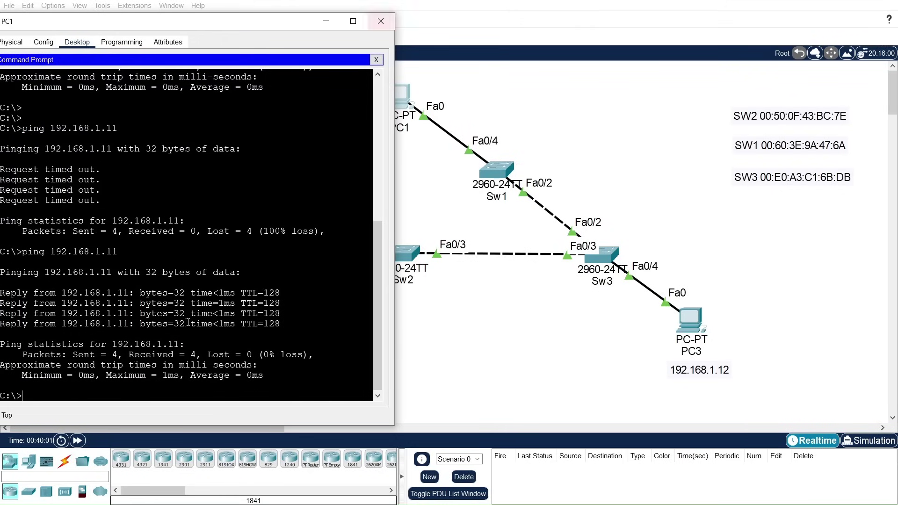
Step: Ping 192.168.1.12 from PC1, then close the PC1 window
key("Up")
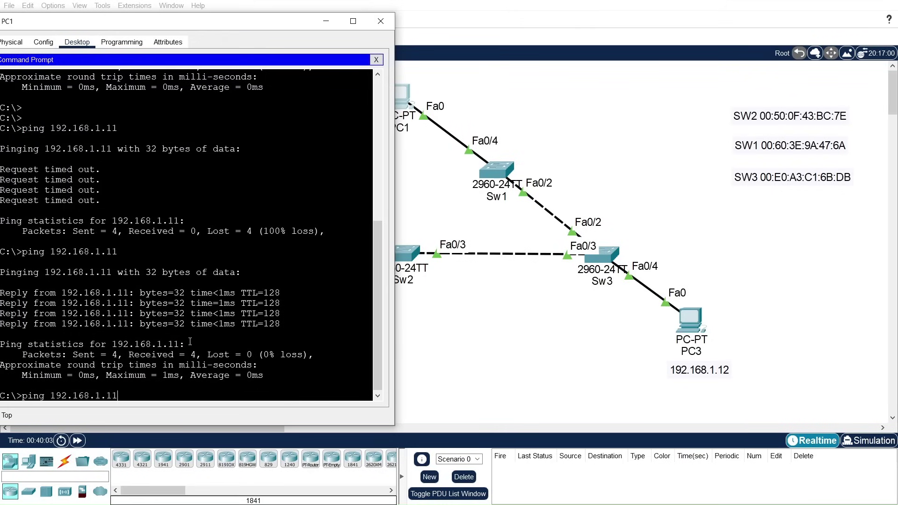
type("2")
key("Return")
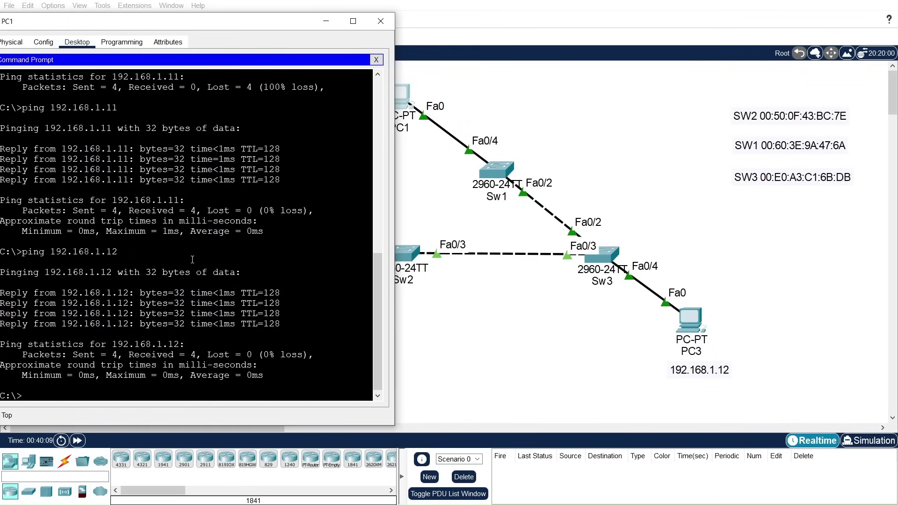
left_click(381, 21)
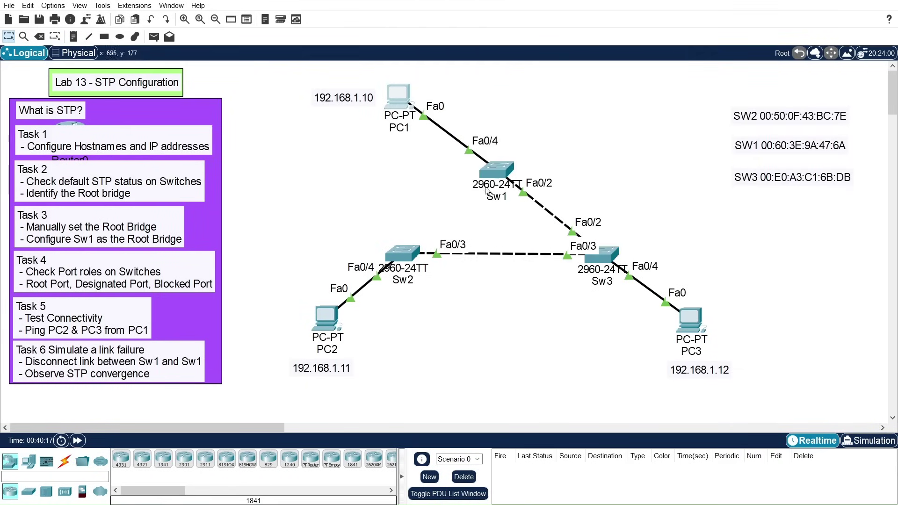
Step: Open Sw2's CLI and enter global configuration mode with conf t
left_click(411, 256)
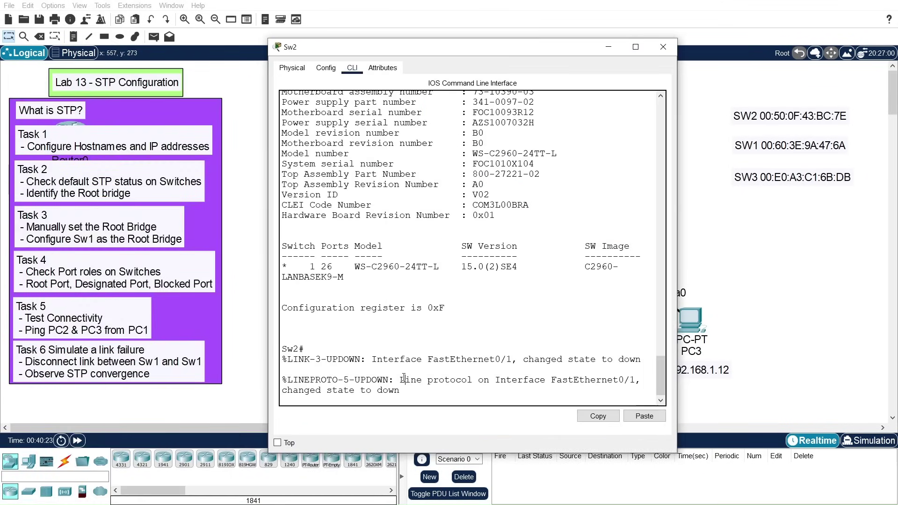
key("Return")
key("Return")
key("Return")
key("Return")
type("conf t")
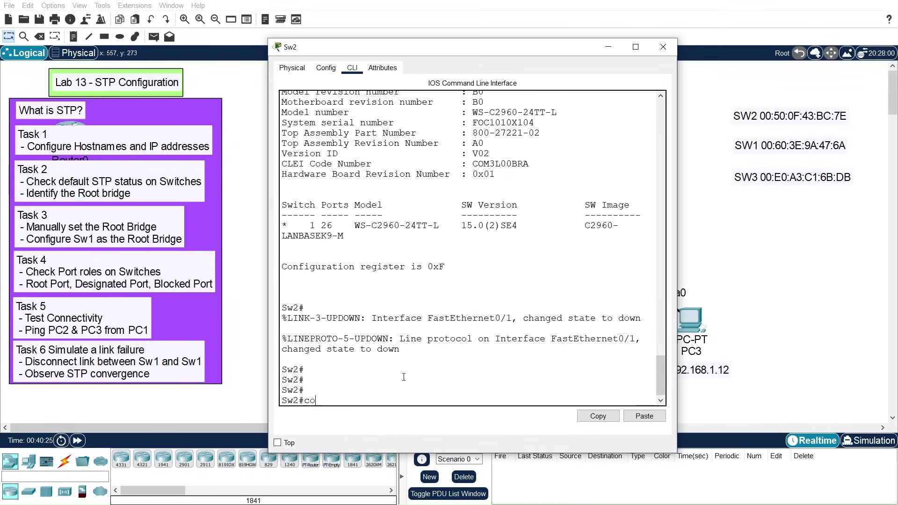
key("Return")
key("Return")
key("Return")
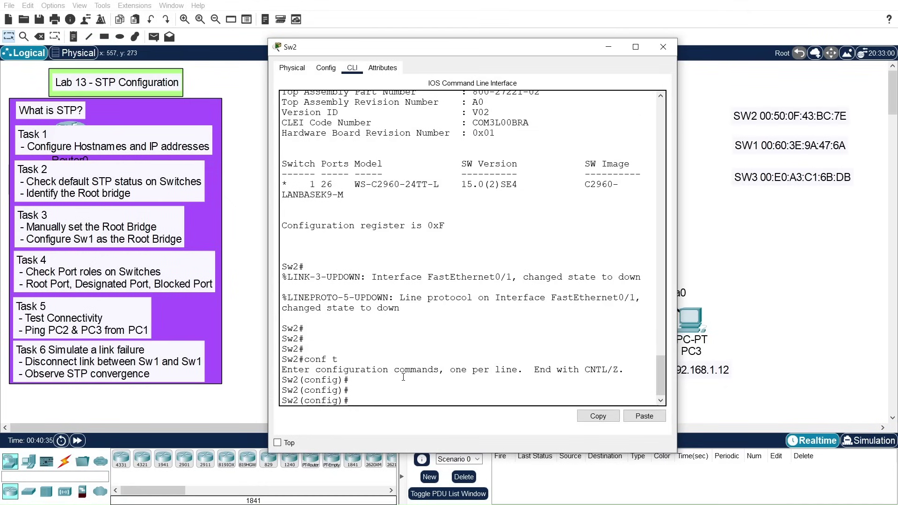
Step: Apply spanning-tree mode rapid-pvst on Sw2, exit configuration, and close its console
type("spna")
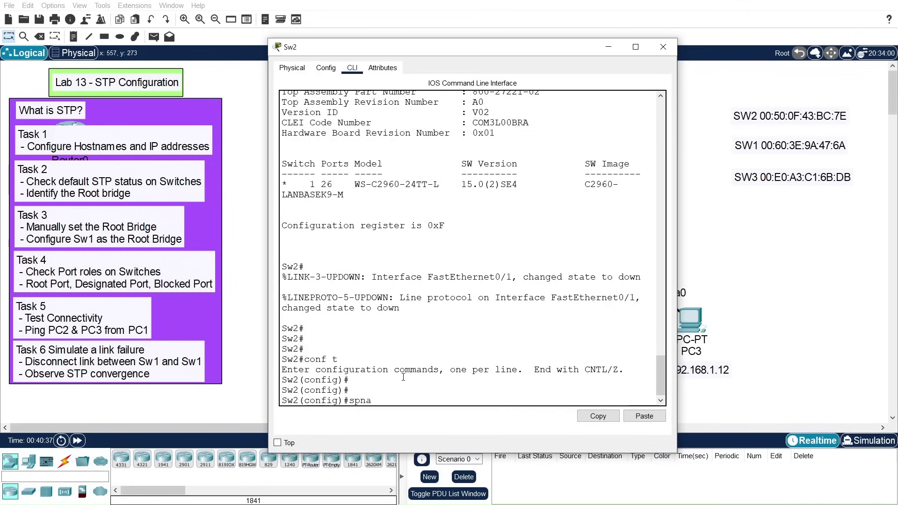
key("BackSpace")
key("BackSpace")
type("an")
key("Tab")
type("mod")
key("Tab")
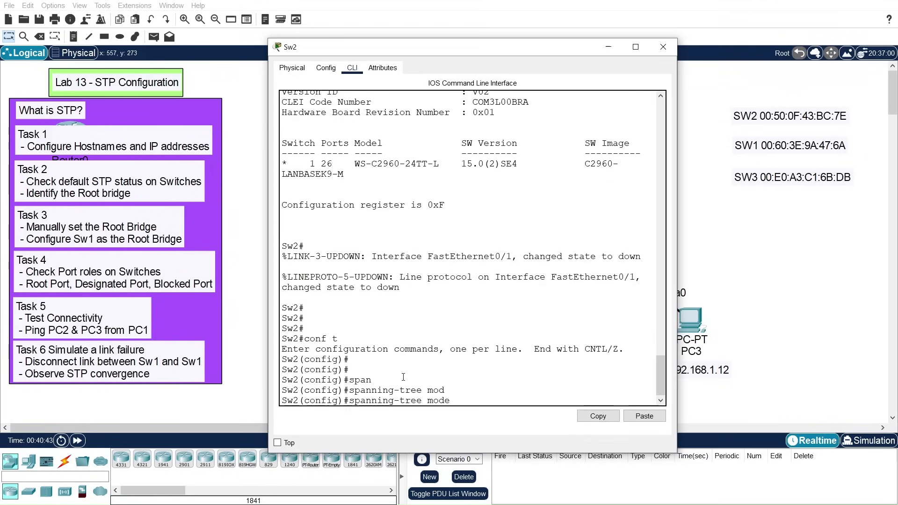
type("rap")
key("Tab")
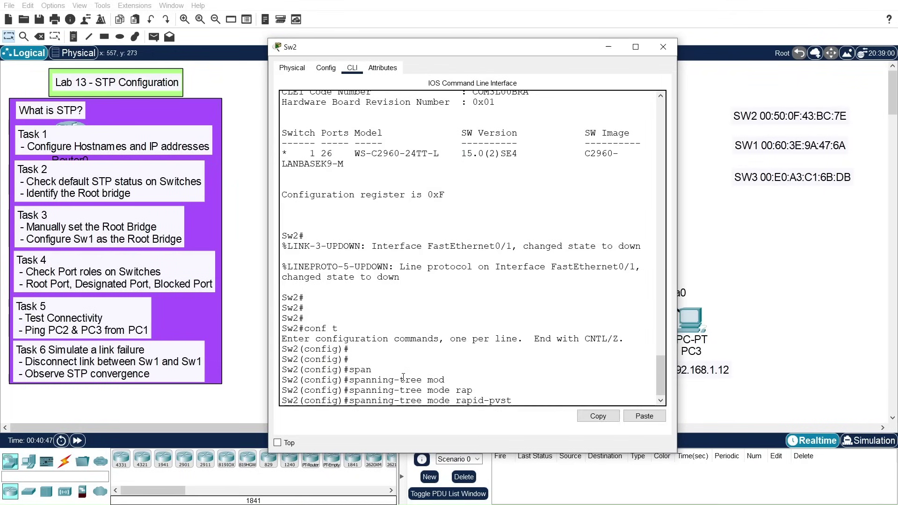
key("Return")
key("Return")
key("Return")
type("exi")
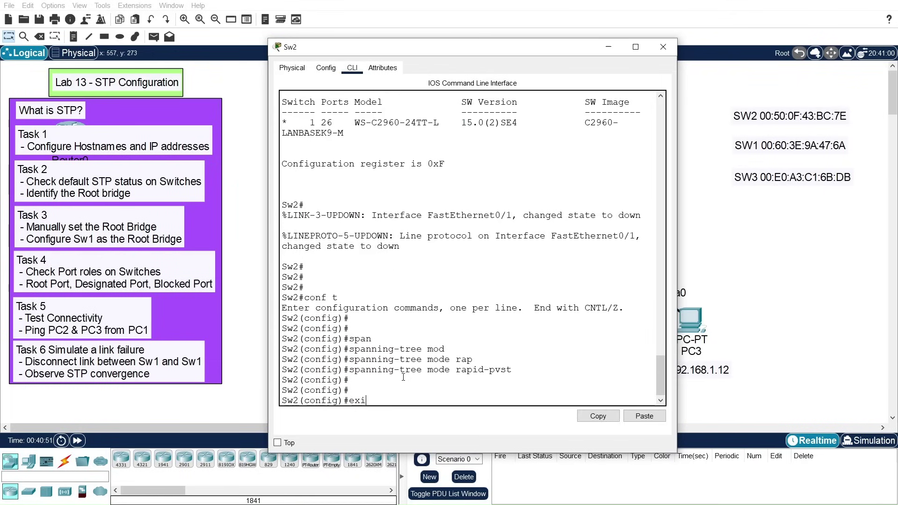
type("t")
key("Return")
key("Return")
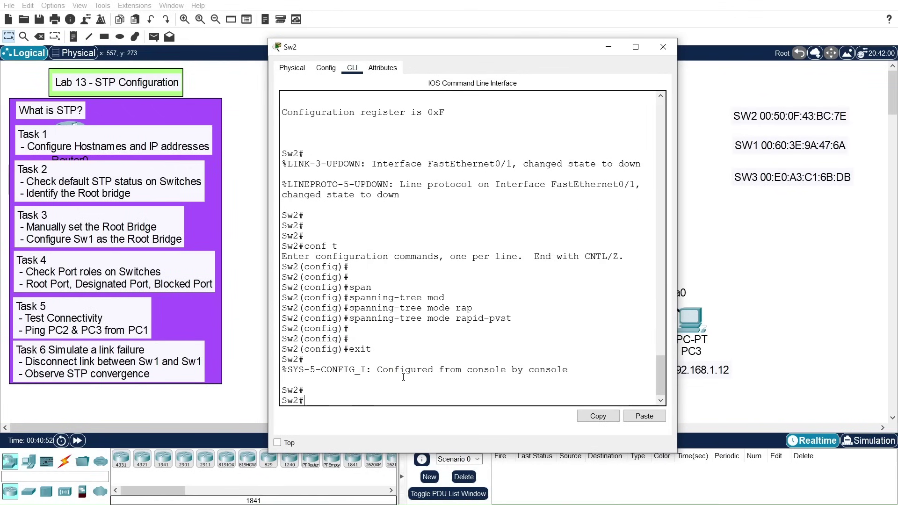
left_click(607, 47)
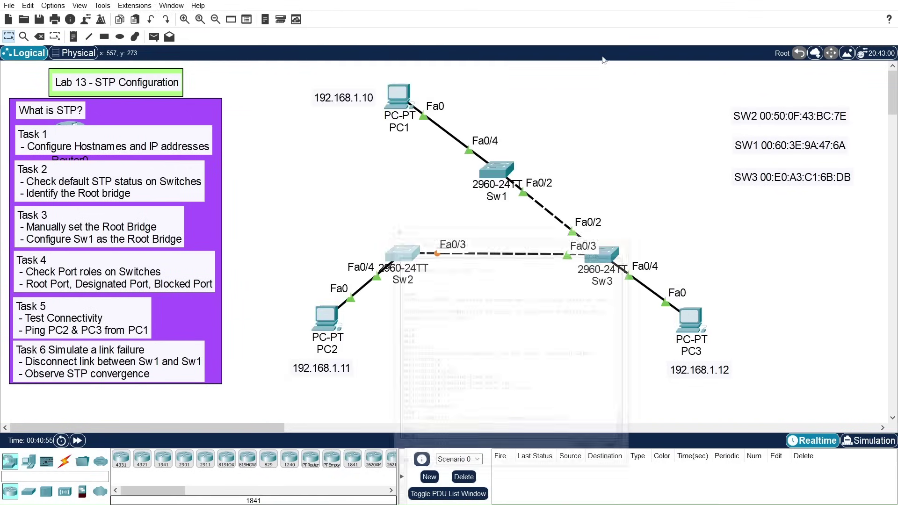
Step: On Sw1, enter conf t and apply spanning-tree mode rapid-pvst
left_click(503, 171)
left_click_drag(428, 385, 433, 385)
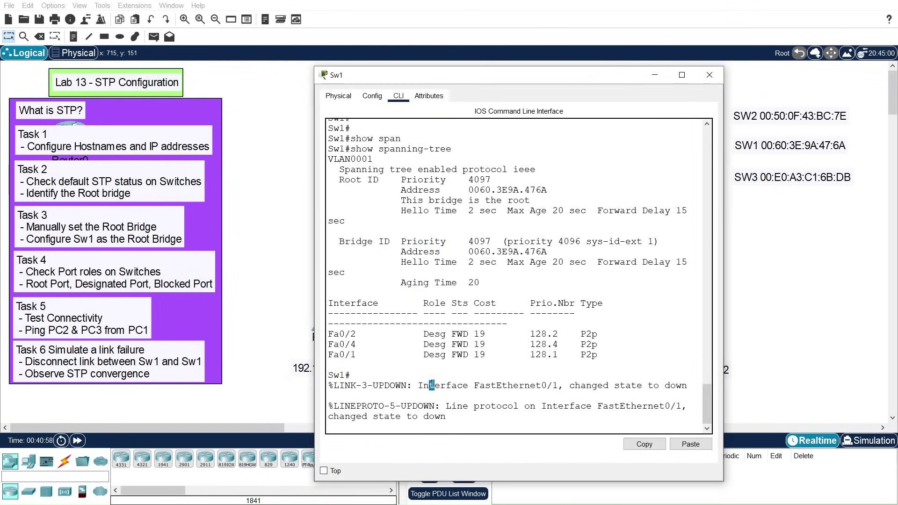
key("Return")
key("Return")
key("Return")
type("j")
key("BackSpace")
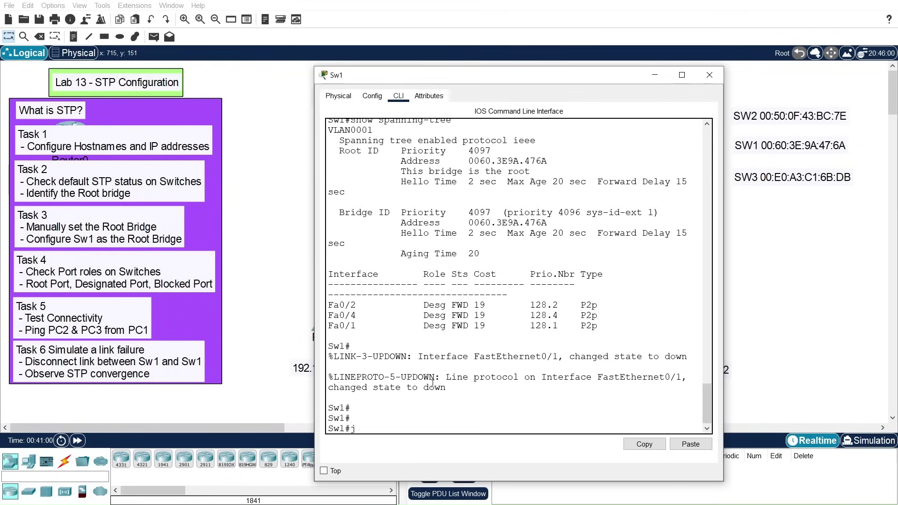
type("conf t")
key("Return")
key("Return")
key("Return")
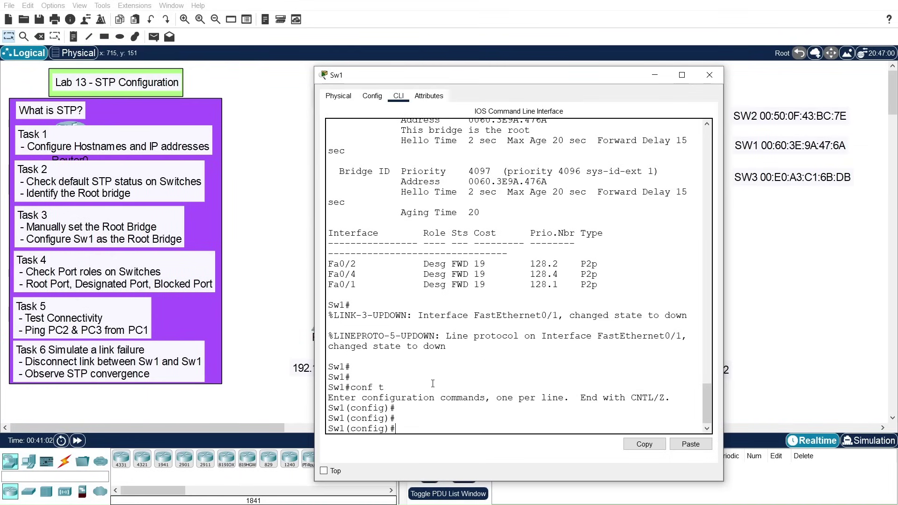
type("span")
key("Tab")
type("mod")
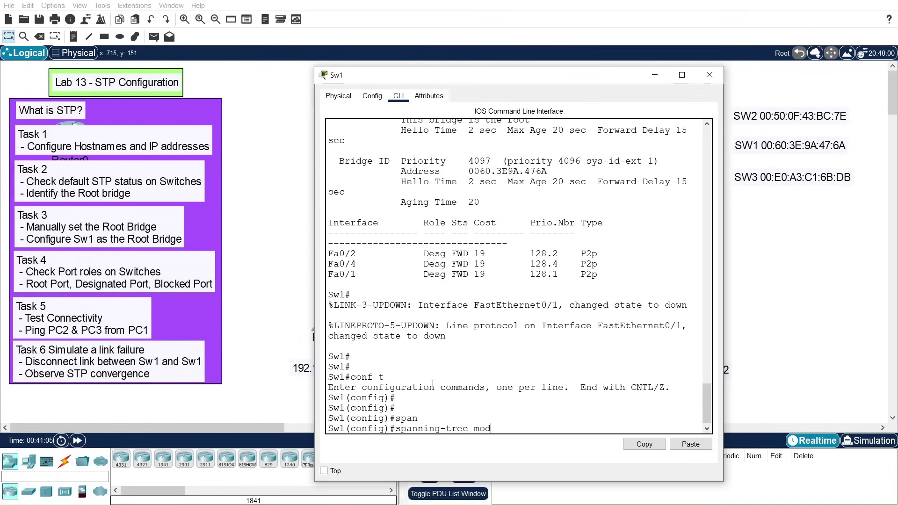
key("Tab")
type("rap")
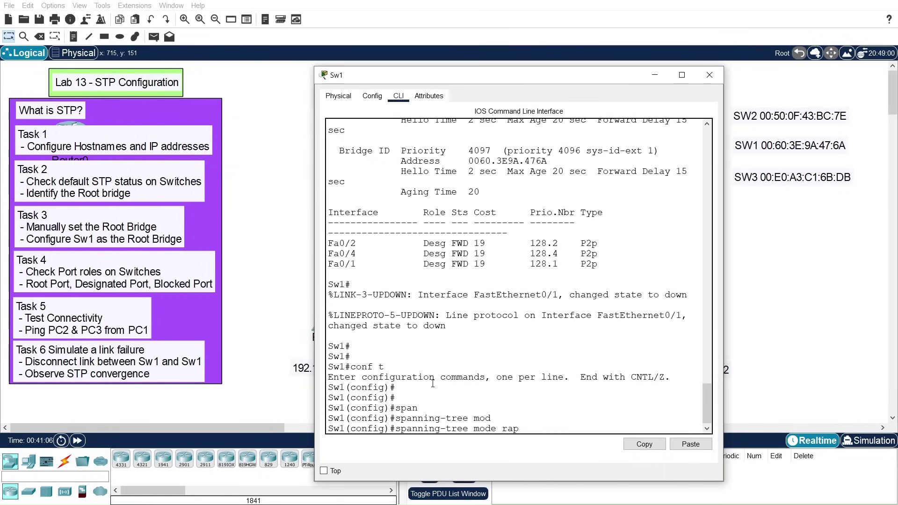
key("Tab")
key("Return")
key("Return")
key("Return")
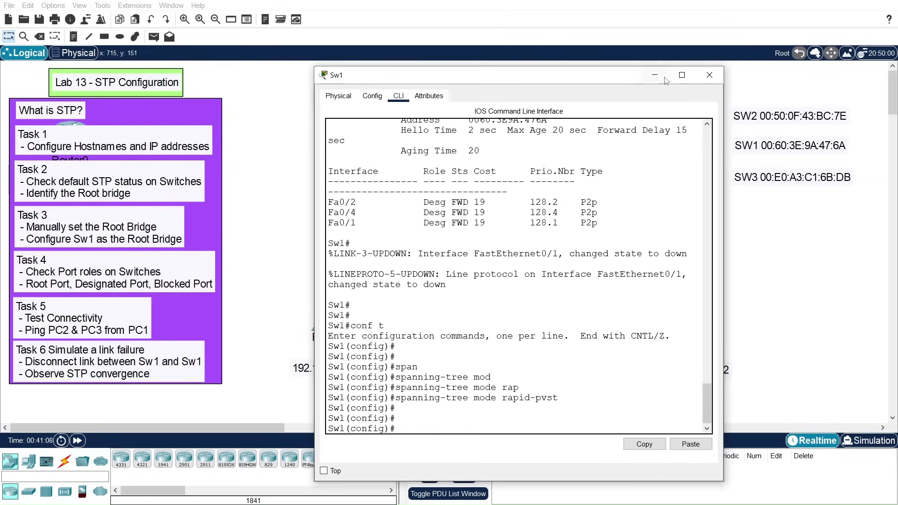
left_click_drag(639, 75, 390, 91)
Step: On Sw3, apply spanning-tree mode rapid-pvst in conf t, exit, and close its console
left_click(602, 251)
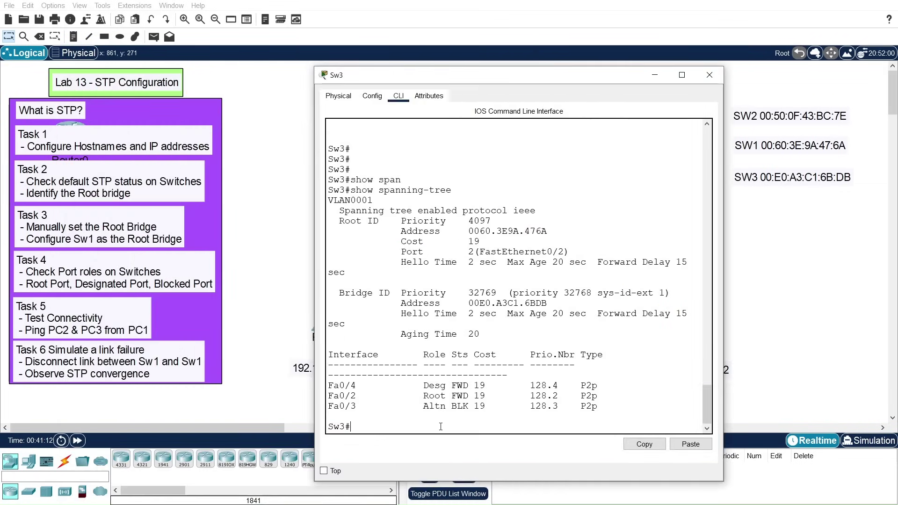
key("Return")
key("Return")
type("conf t")
key("Return")
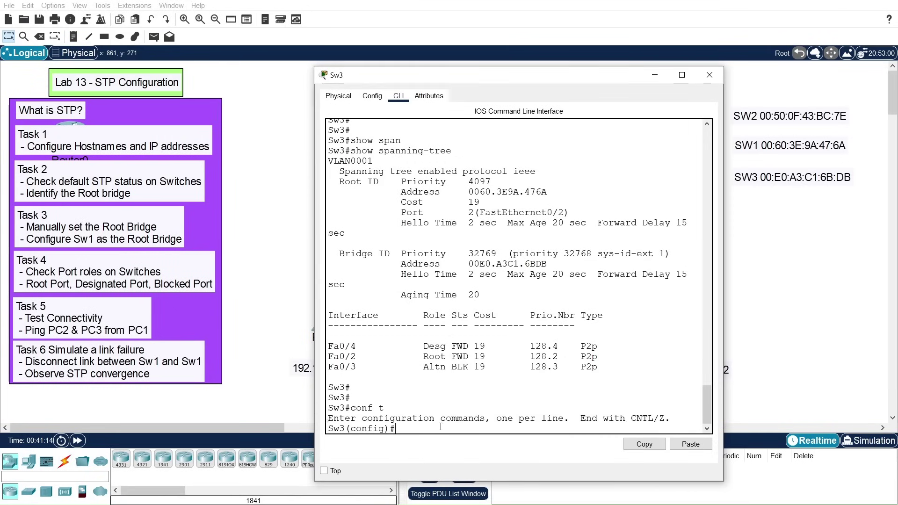
key("Return")
key("Return")
type("sp")
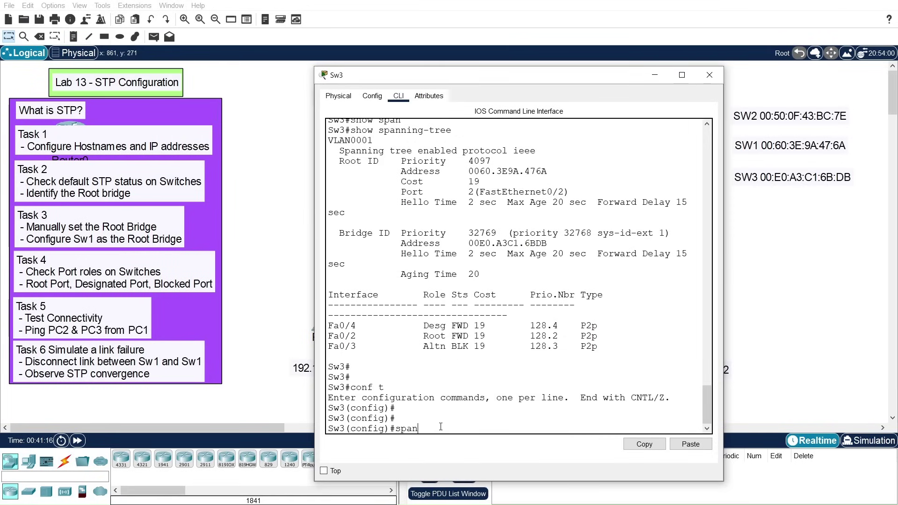
type("an")
key("Tab")
type("mod")
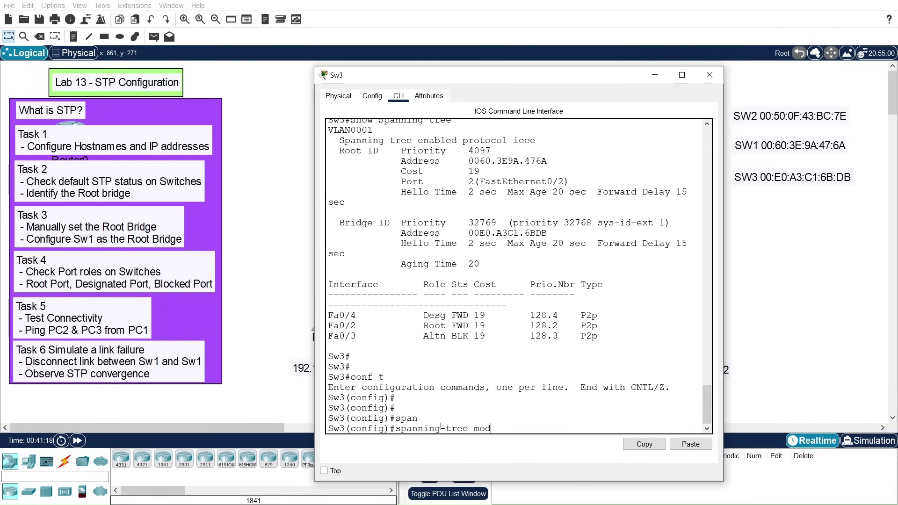
key("Tab")
type("rap")
key("Tab")
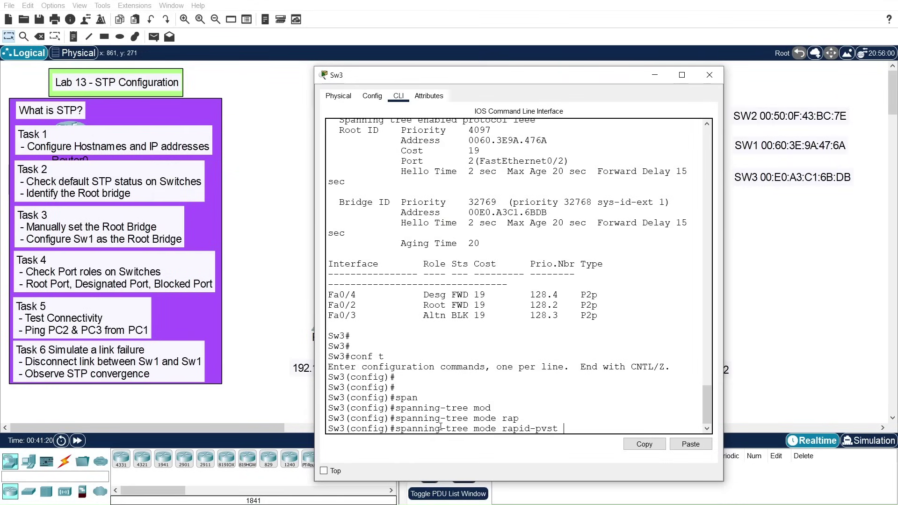
key("Return")
key("Return")
key("Return")
key("Return")
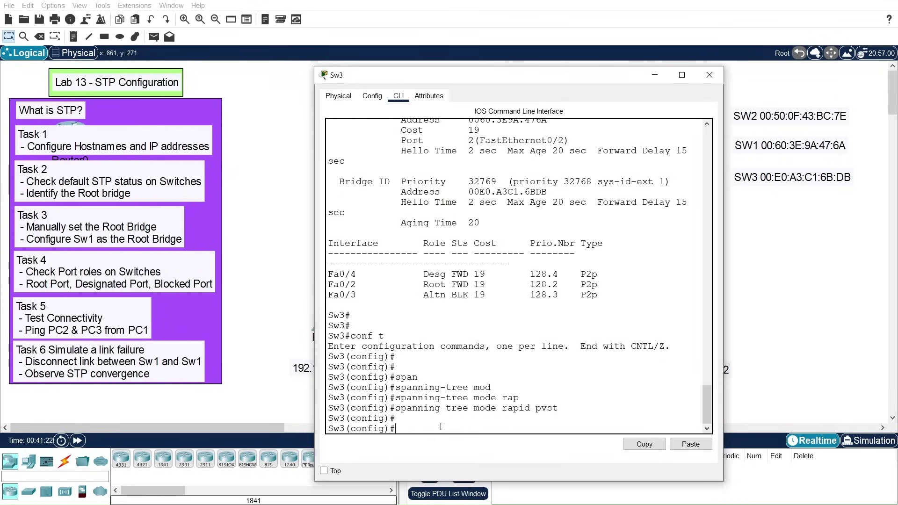
type("exit")
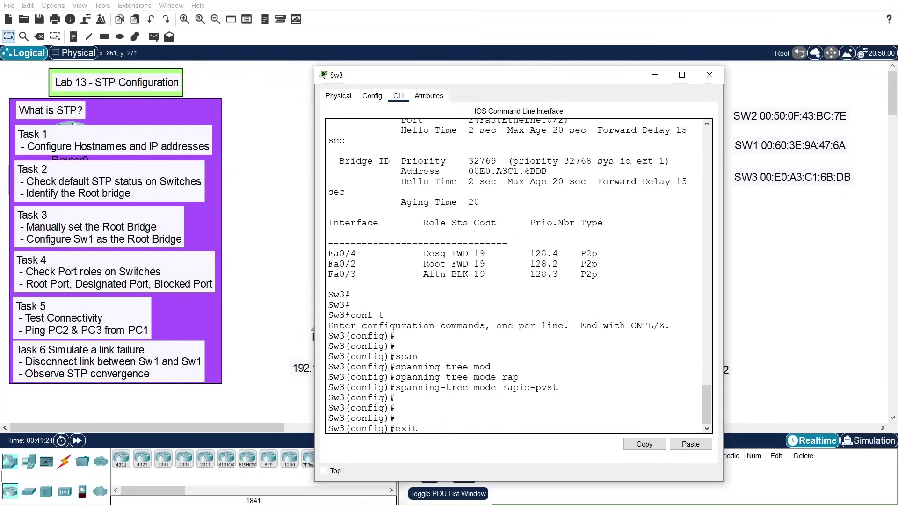
key("Return")
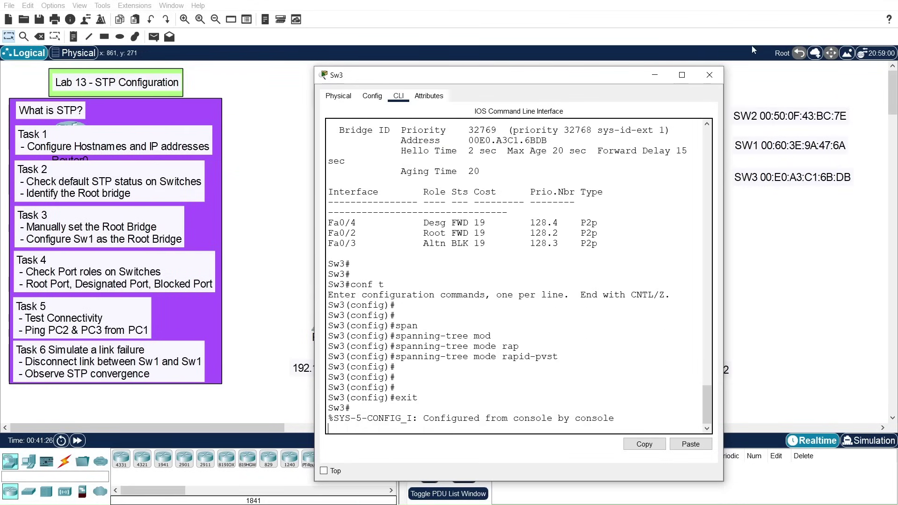
left_click(710, 74)
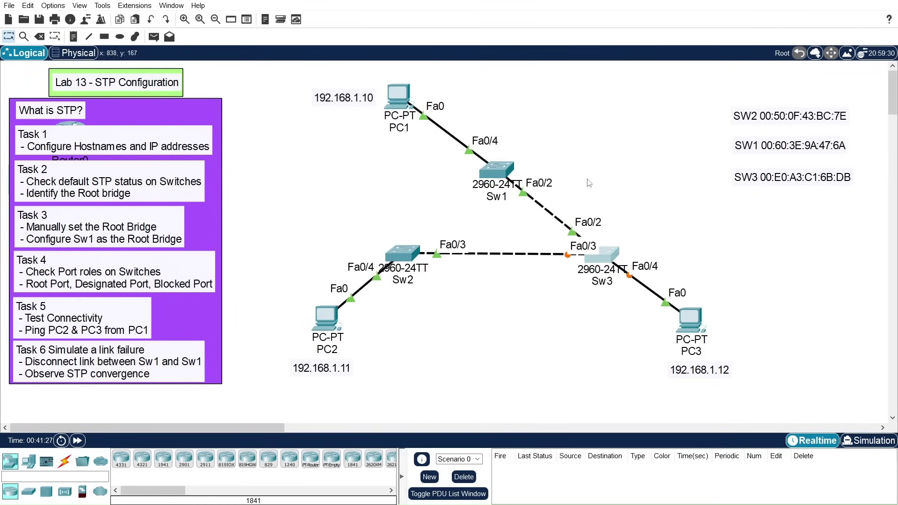
Step: Run show spanning-tree on Sw2 and highlight 'rstp' in the protocol line
left_click(404, 255)
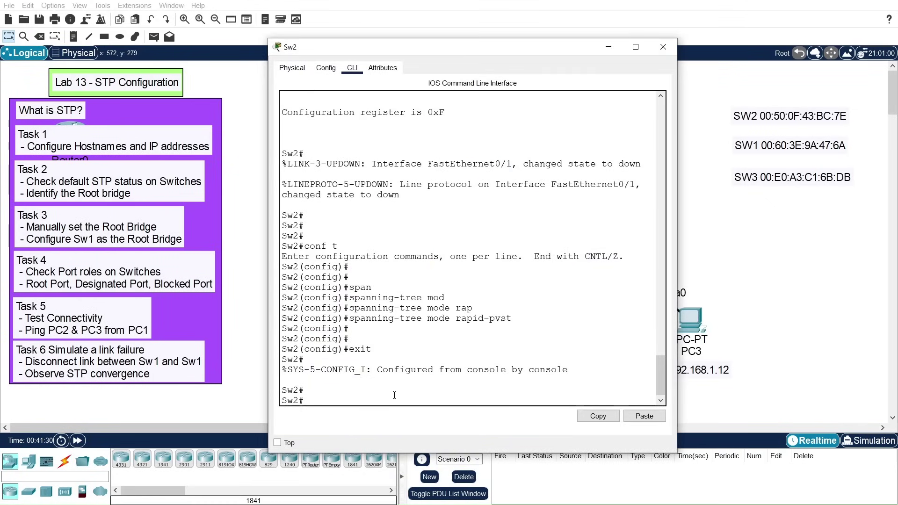
key("Return")
key("Return")
key("Return")
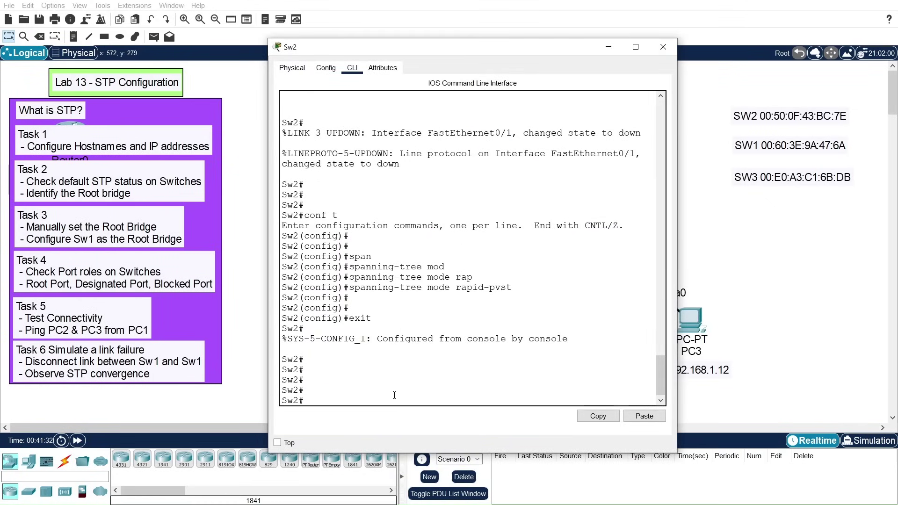
type("show span")
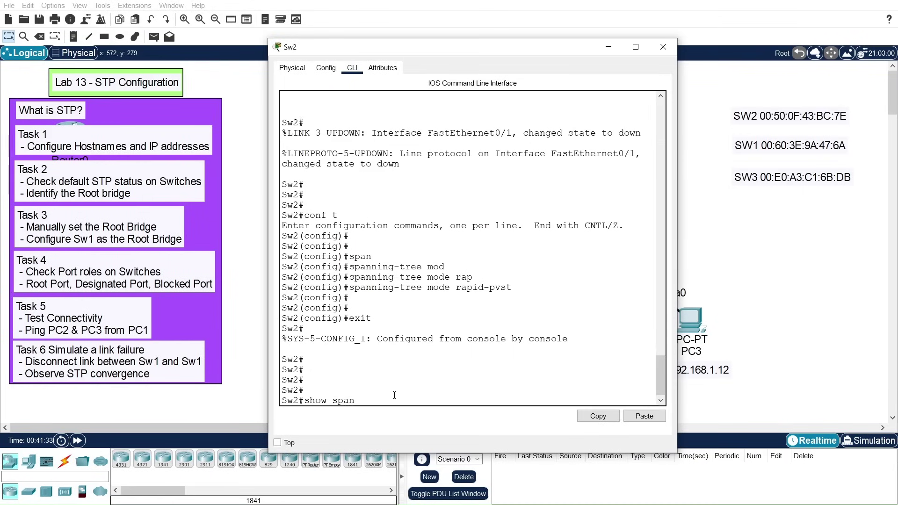
key("Tab")
key("Return")
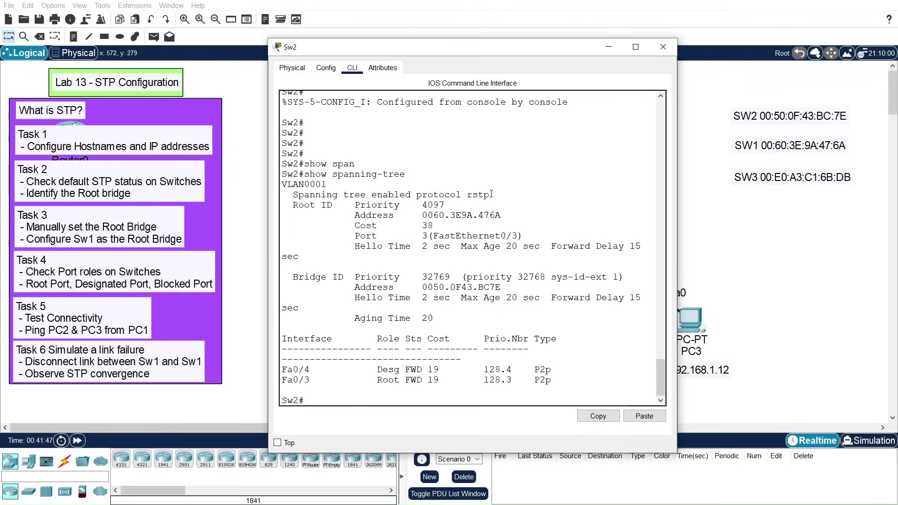
left_click_drag(492, 194, 468, 191)
left_click(488, 194)
left_click_drag(467, 195, 489, 195)
Step: Cable Sw2 FastEthernet0/1 to Sw1 FastEthernet0/1 with copper cross-over, then delete that link
left_click(663, 47)
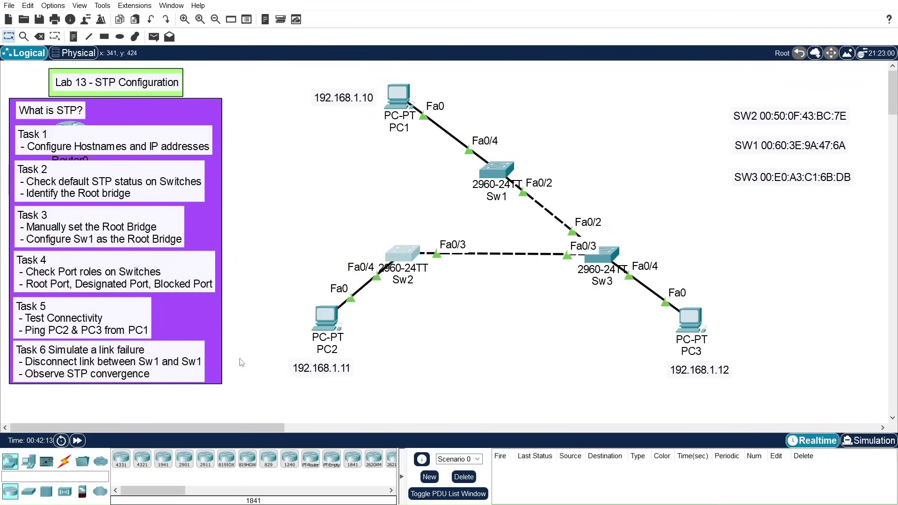
left_click(65, 463)
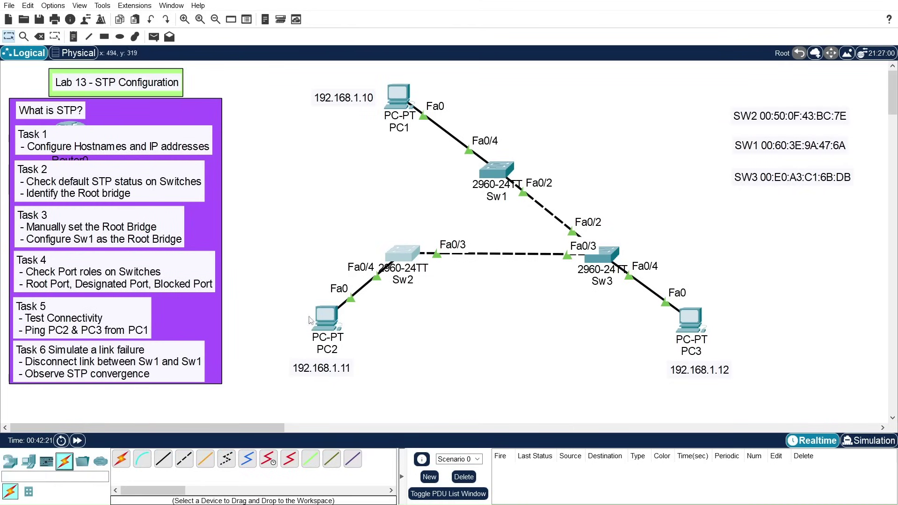
left_click(186, 460)
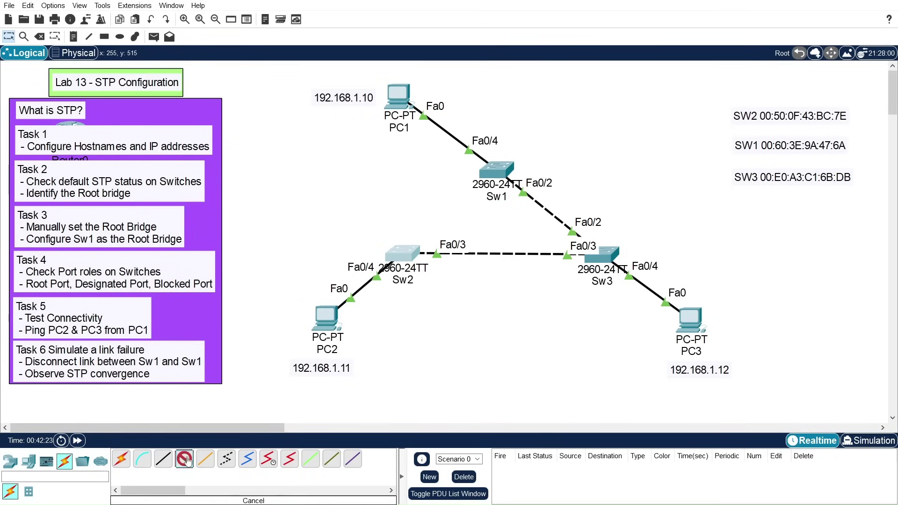
left_click(408, 249)
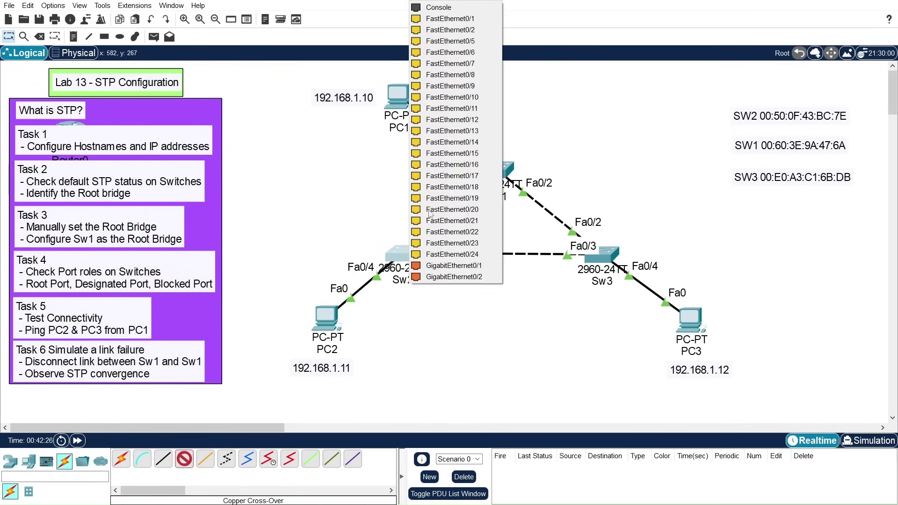
left_click(458, 19)
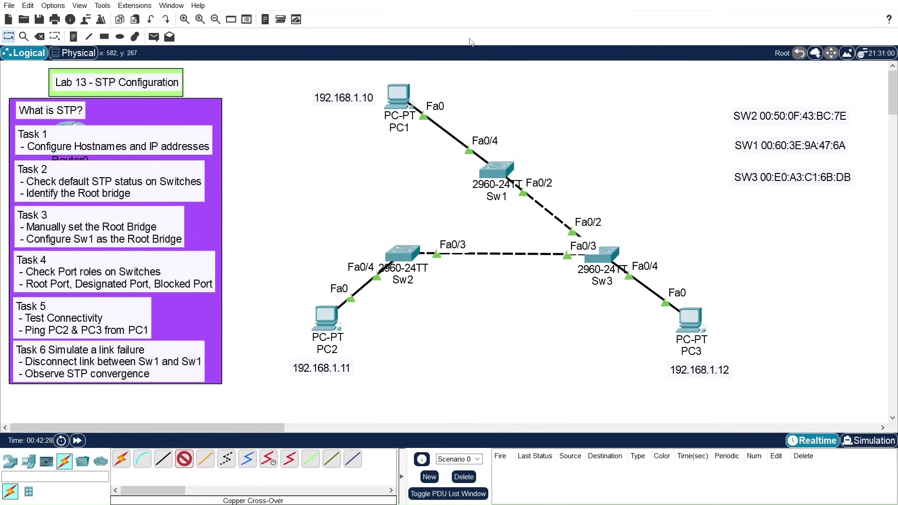
left_click(495, 171)
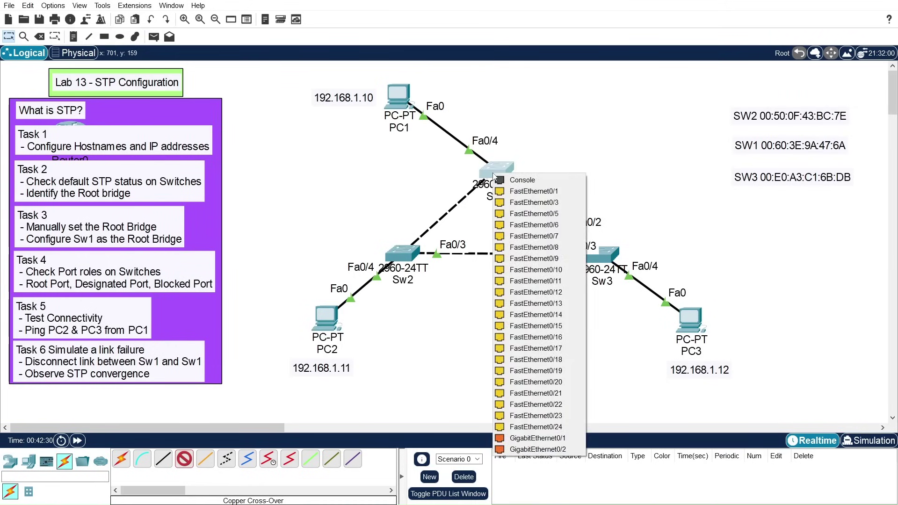
left_click(513, 191)
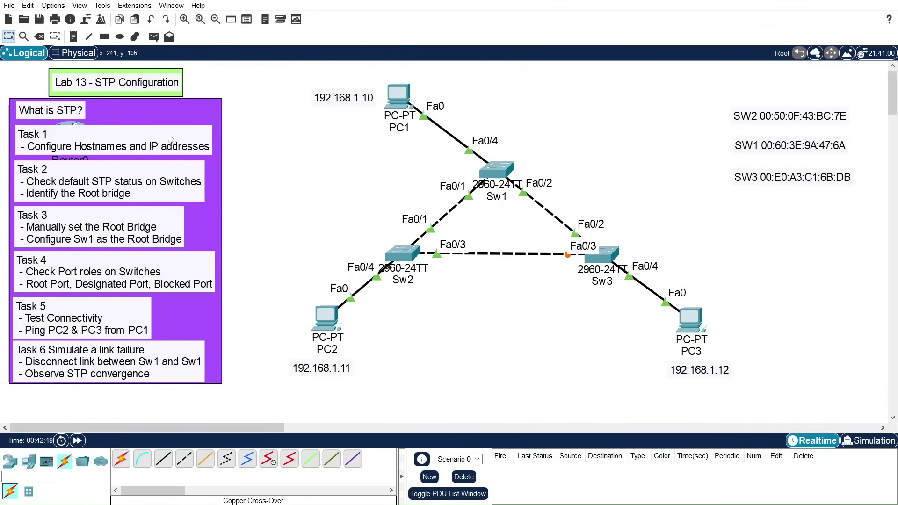
left_click(40, 37)
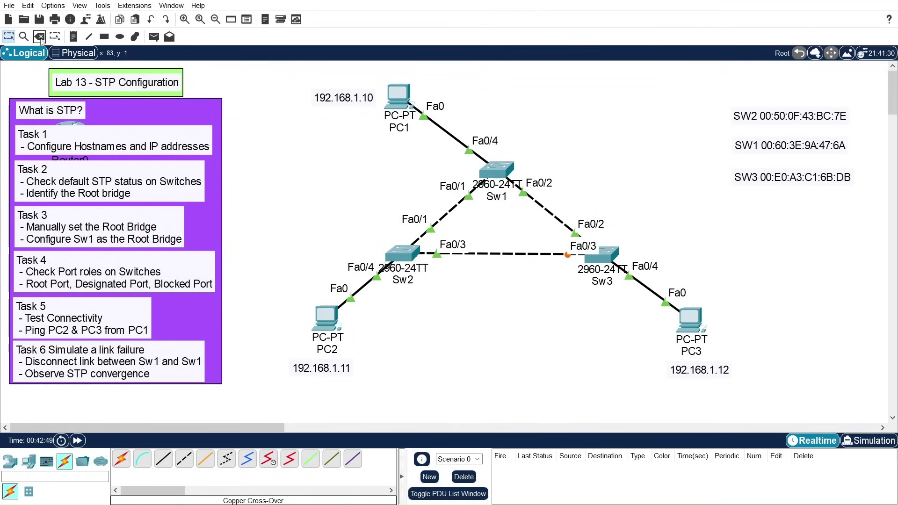
left_click(450, 212)
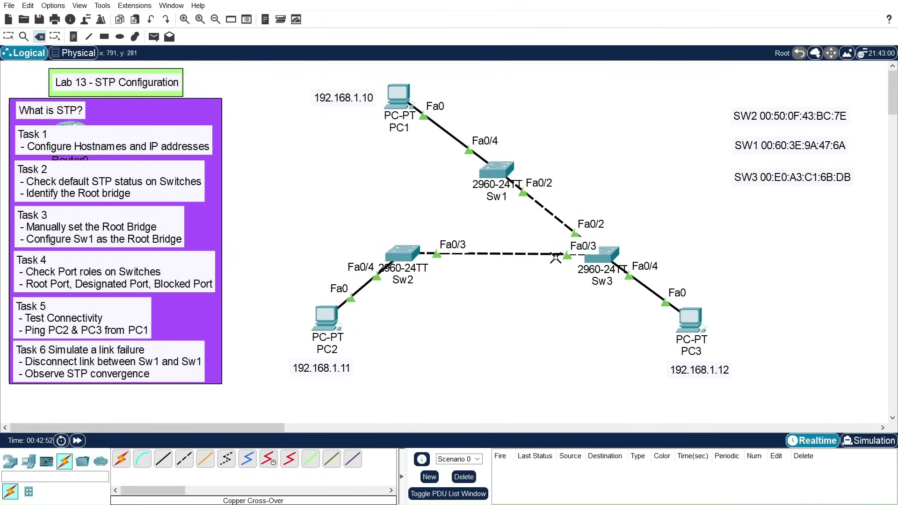